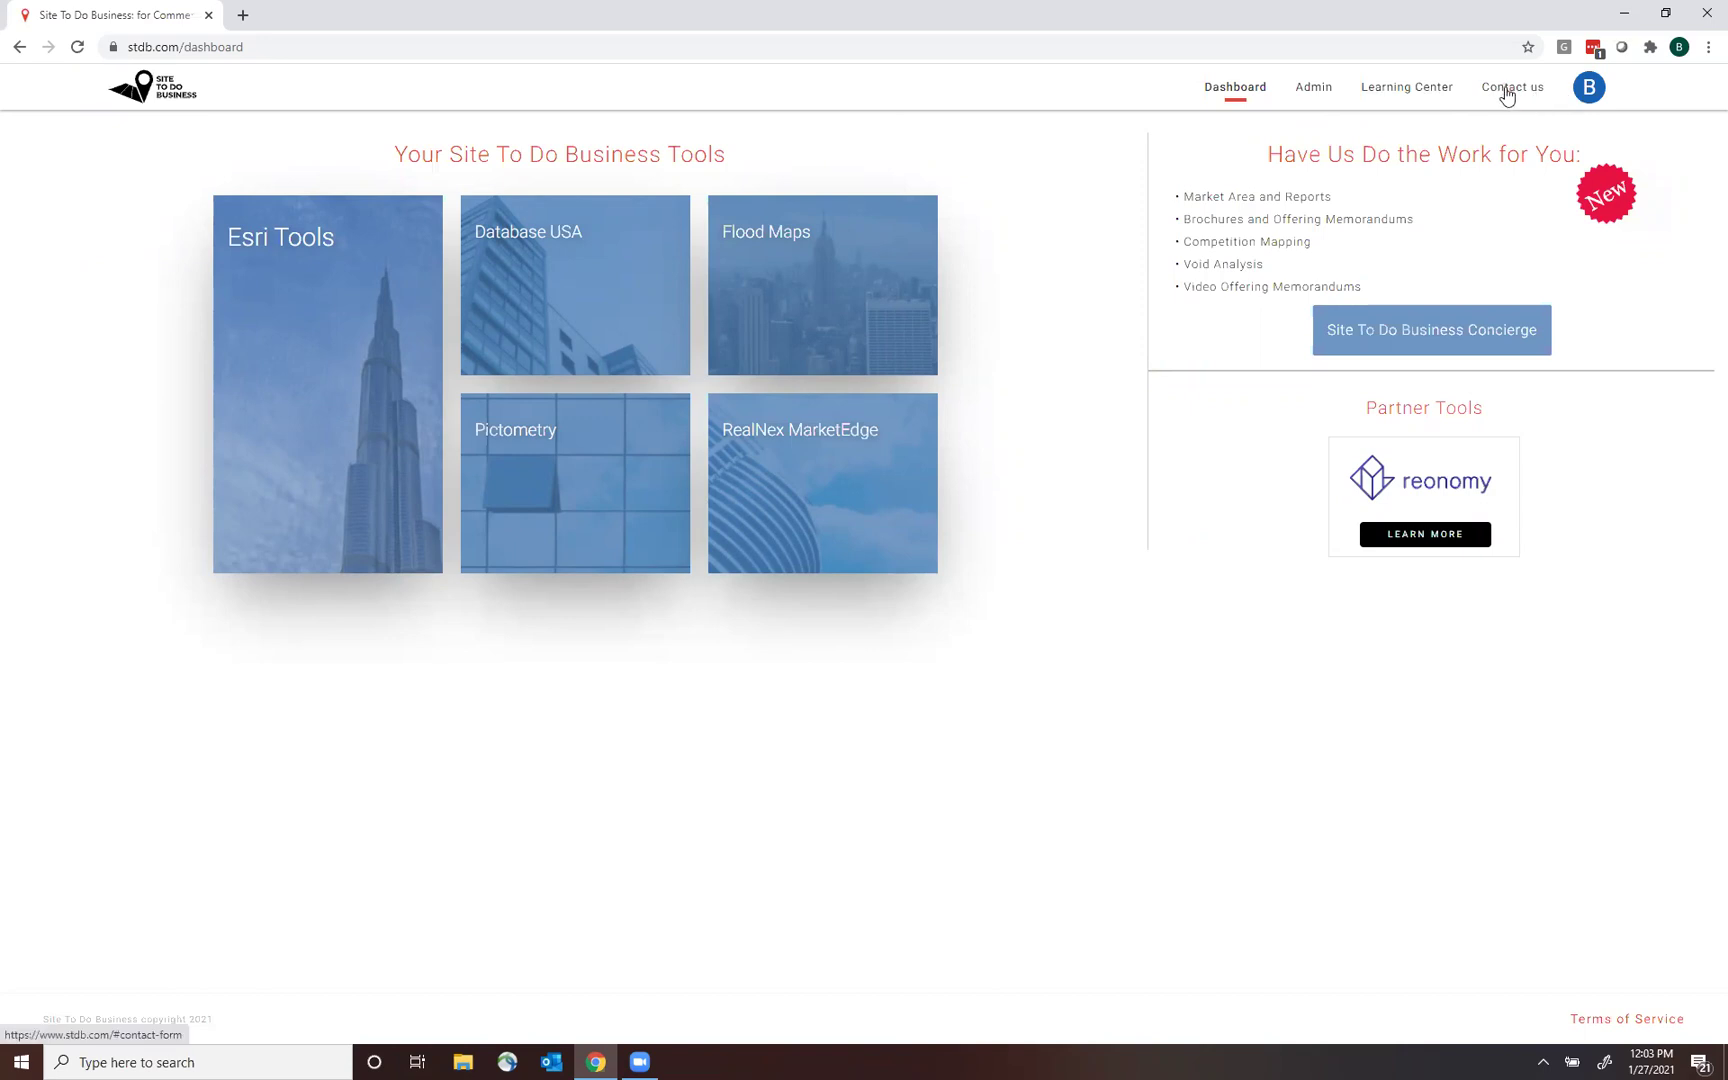
Open the Learning Center's Contact Us page and select the training contact's details.
{"action": "left_click", "coordinate": [1409, 90]}
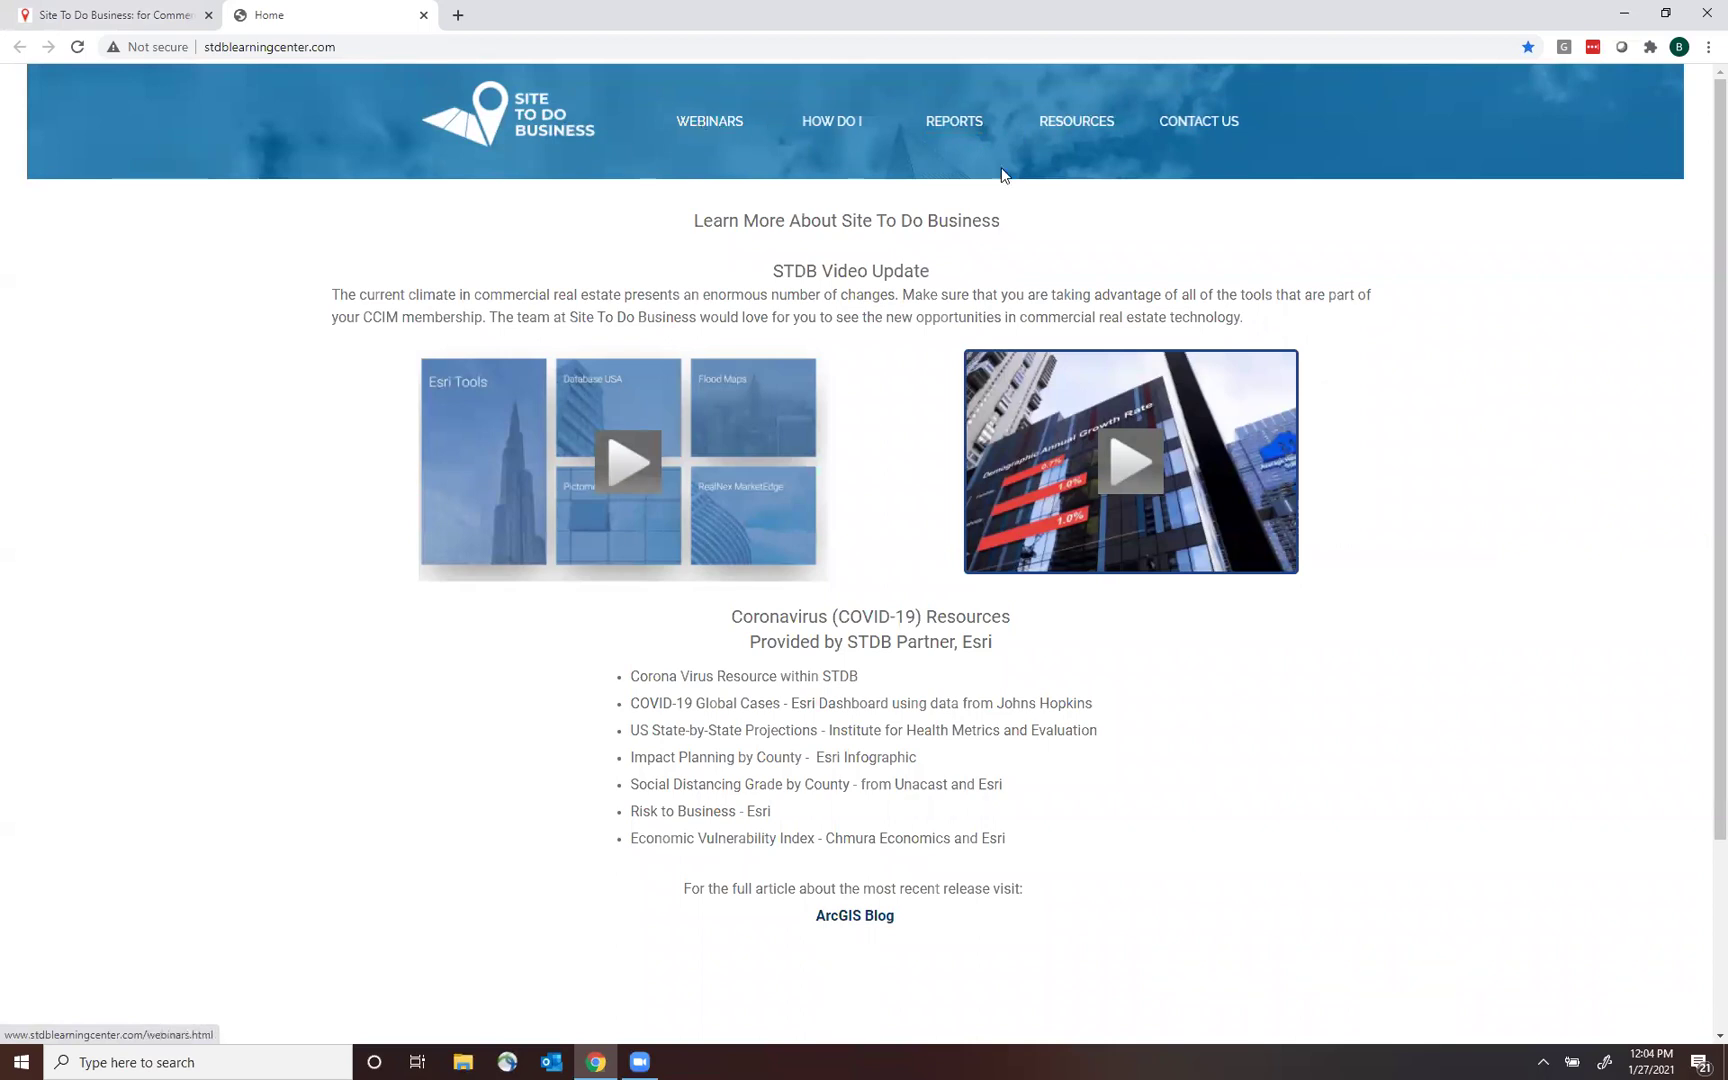
{"action": "left_click", "coordinate": [1176, 124]}
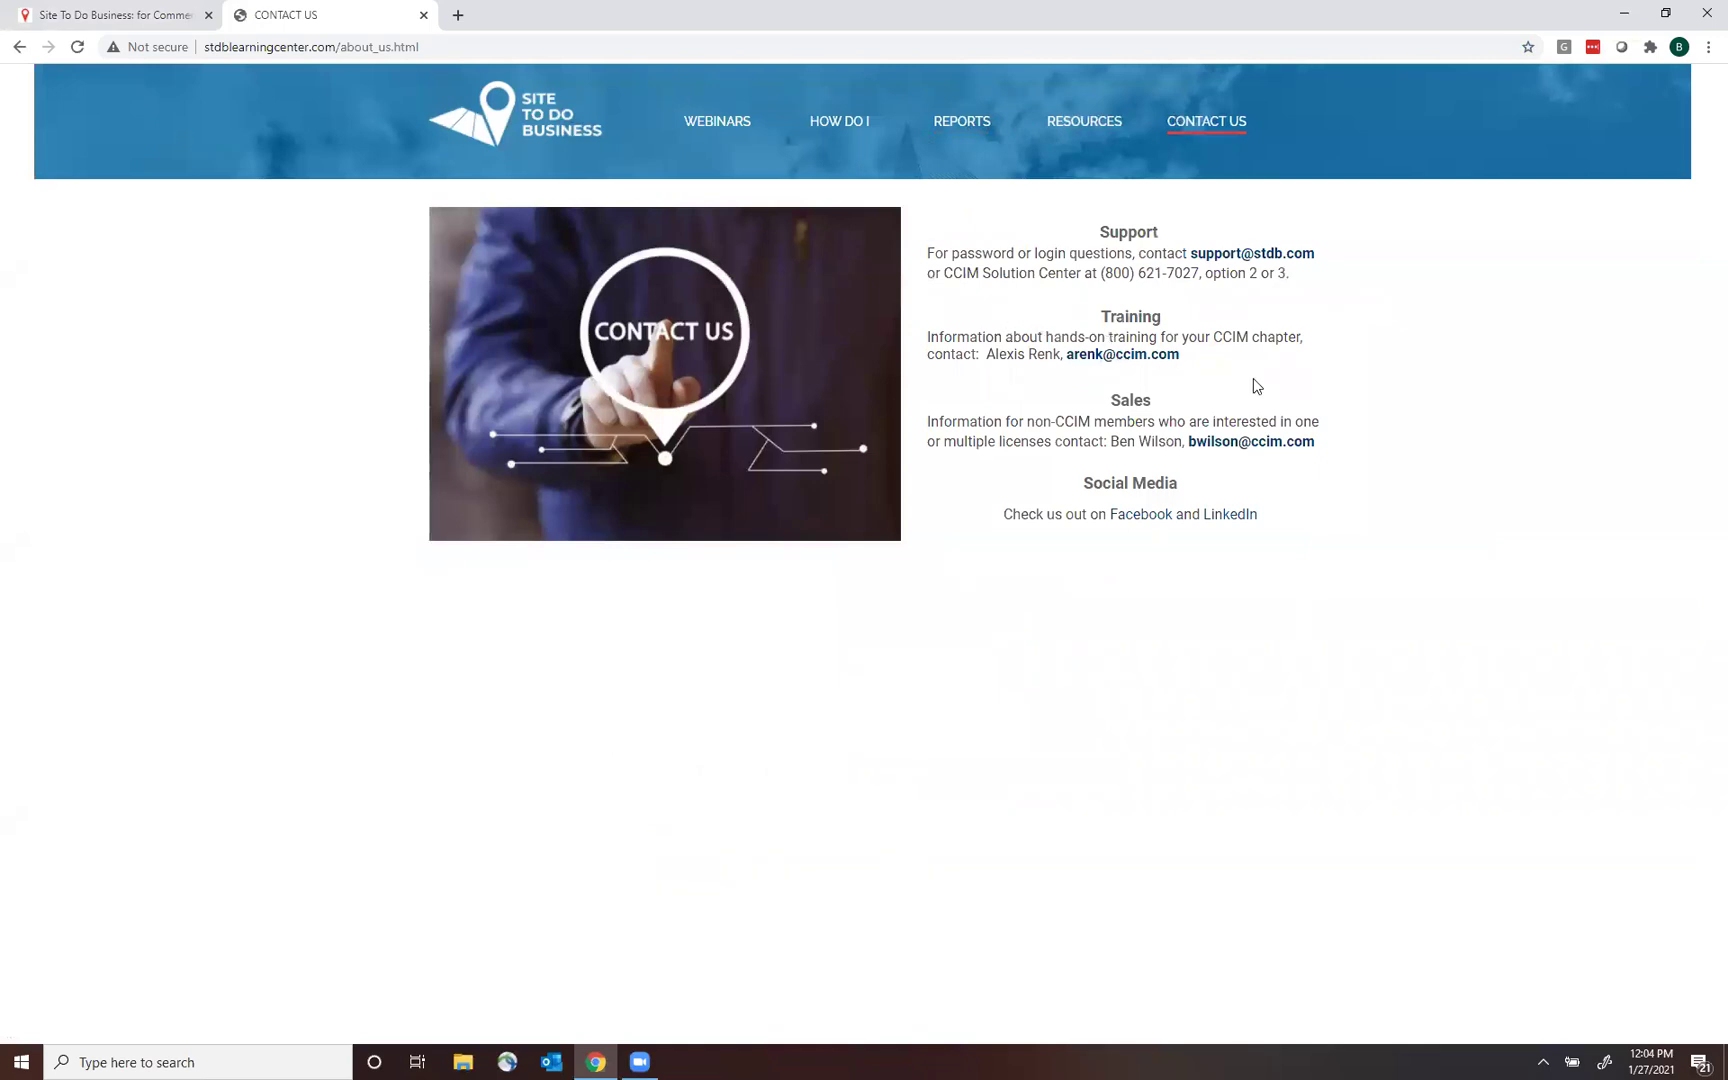
{"action": "left_click_drag", "start_coordinate": [1193, 363], "coordinate": [988, 357]}
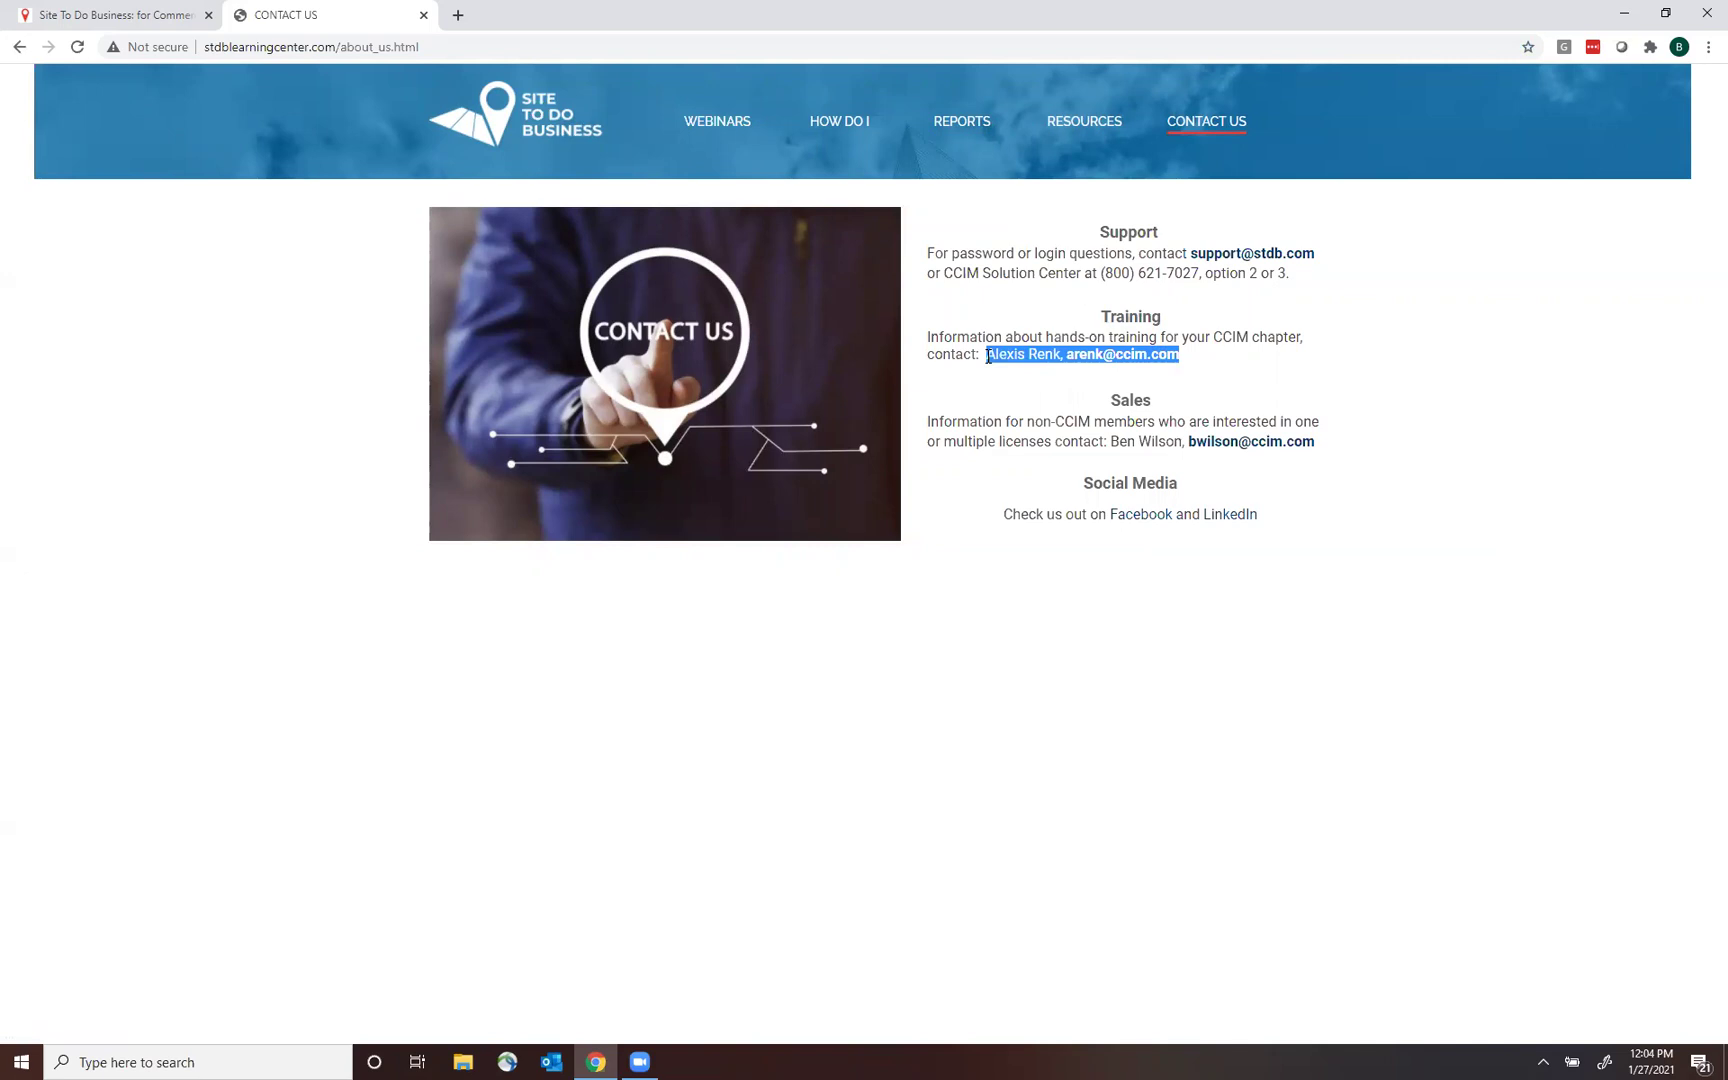
{"action": "left_click", "coordinate": [988, 357]}
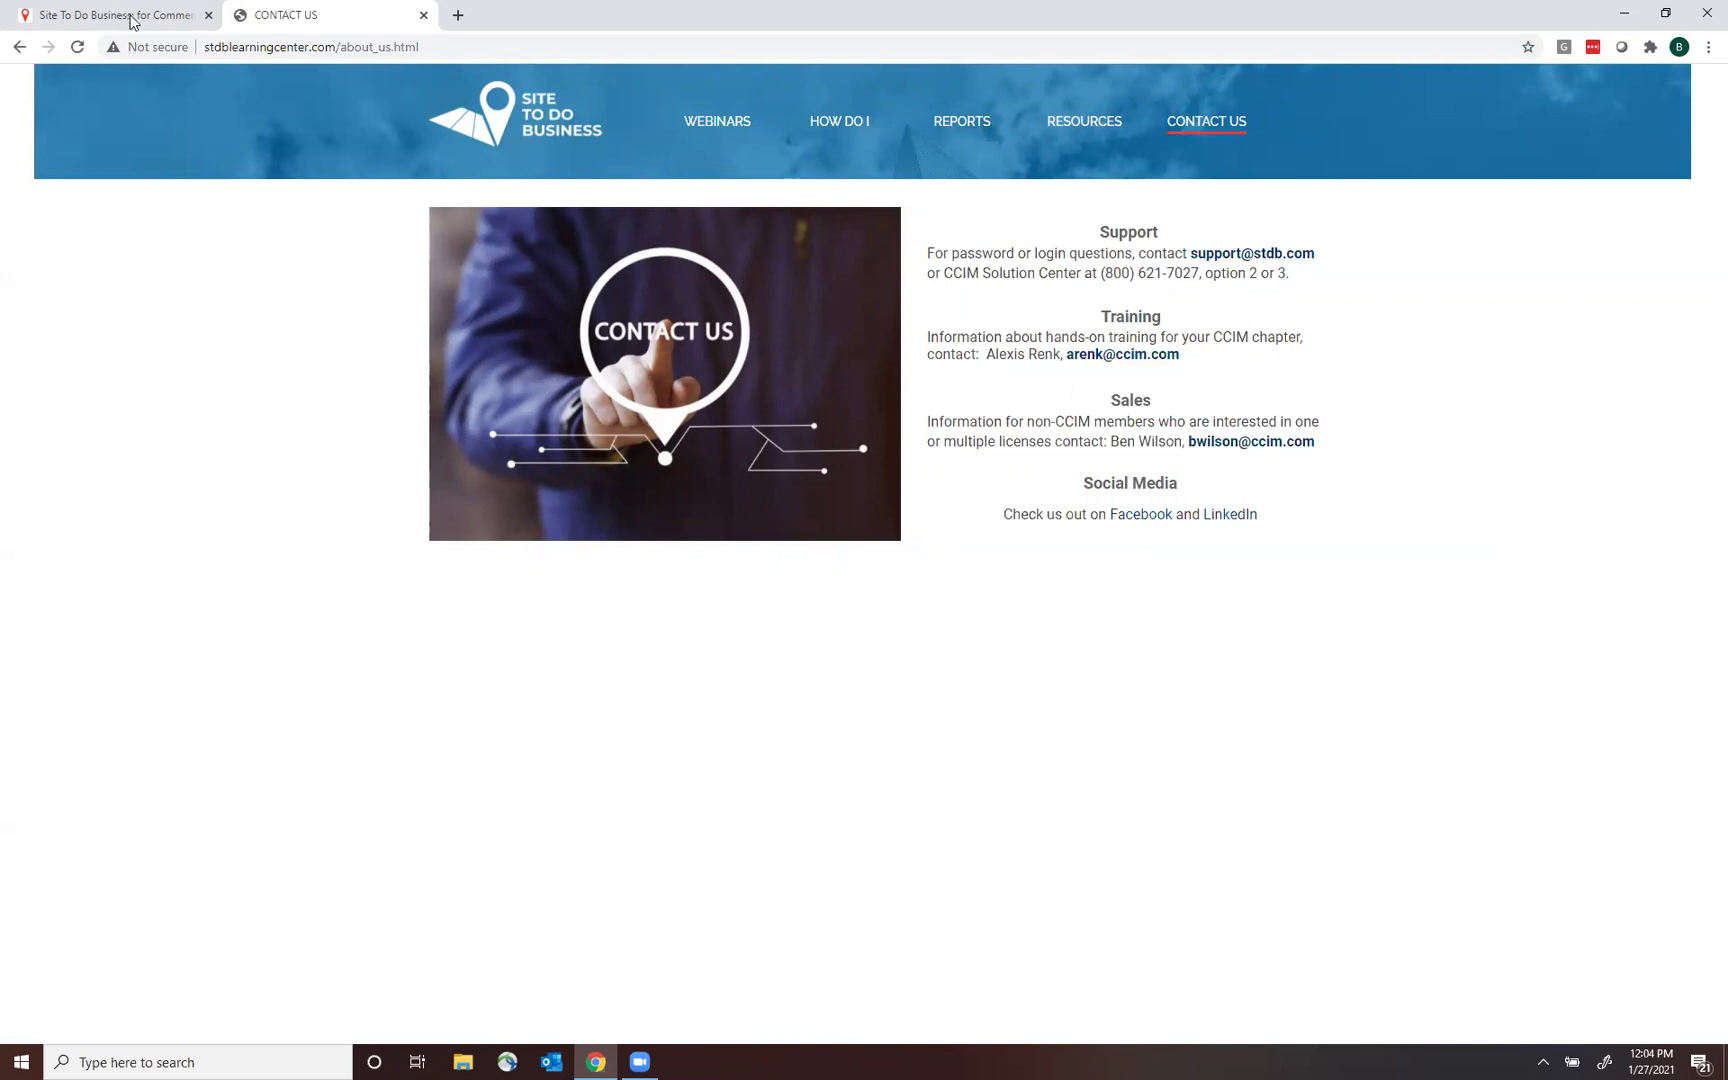
Sign out of Site To Do Business, close the contact page, and sign back in with saved credentials.
{"action": "key", "text": "ctrl+Tab"}
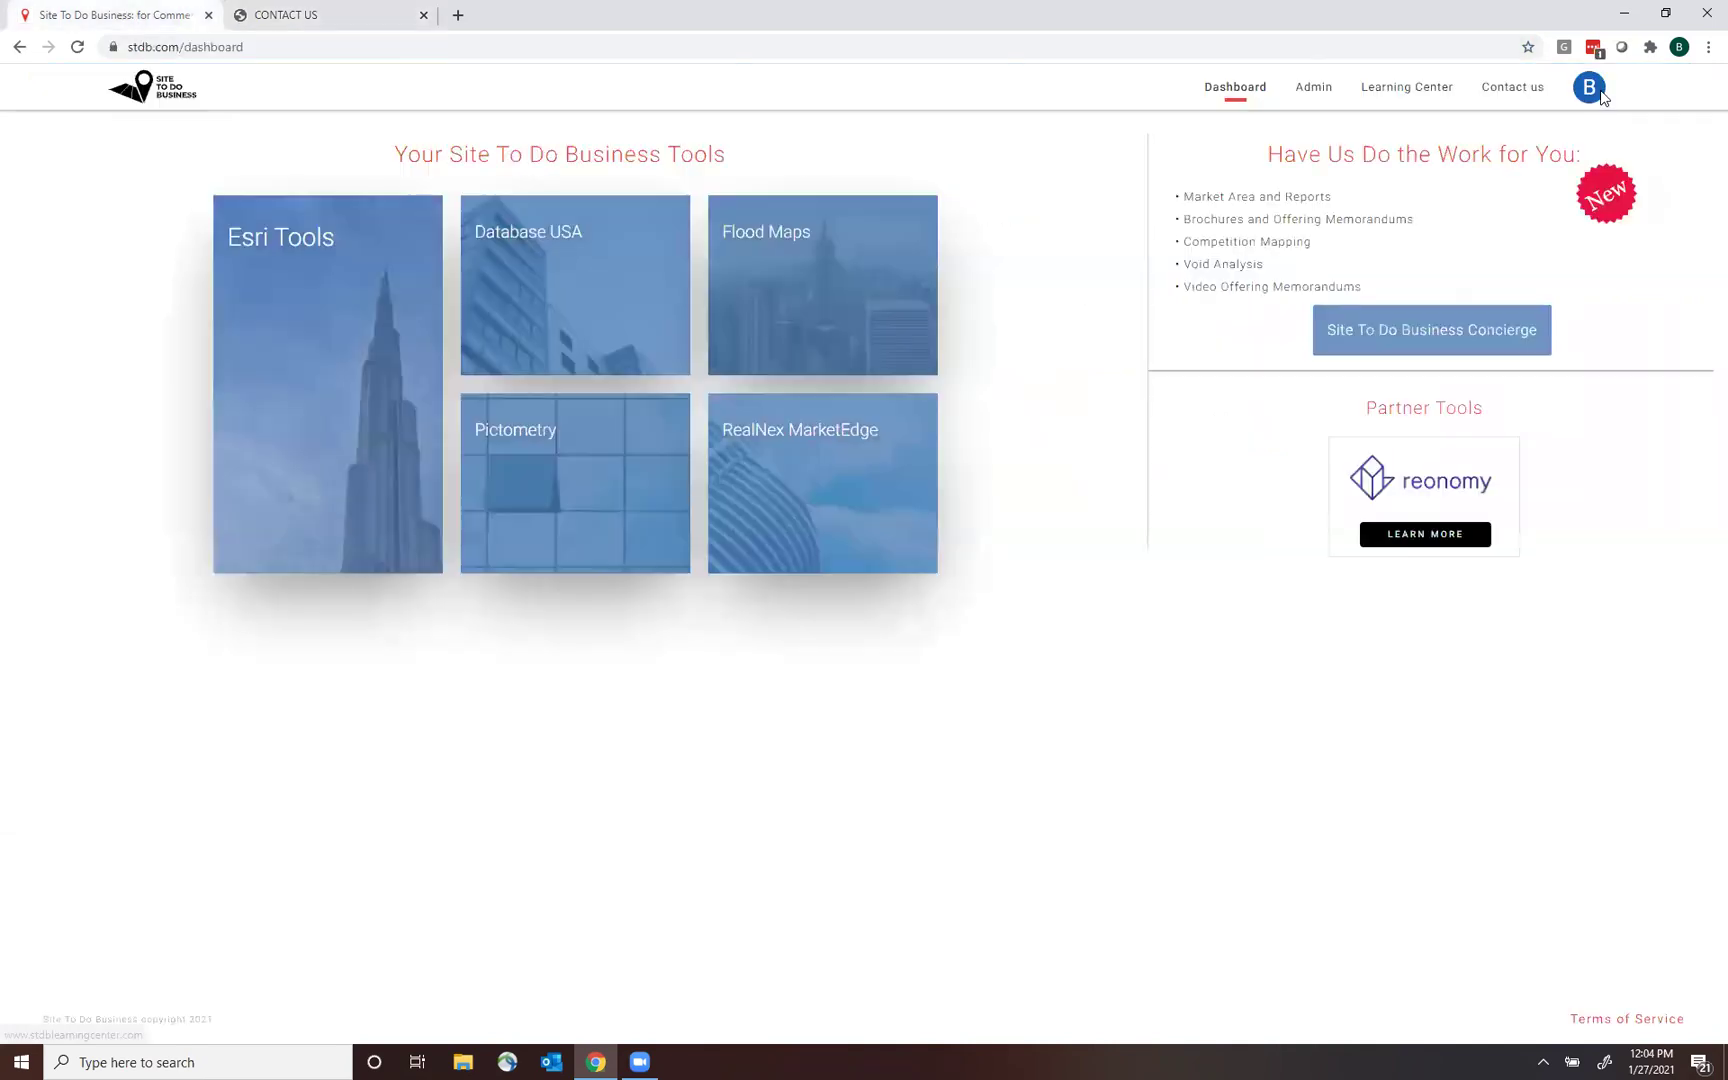
{"action": "left_click", "coordinate": [1592, 88]}
{"action": "left_click", "coordinate": [1463, 260]}
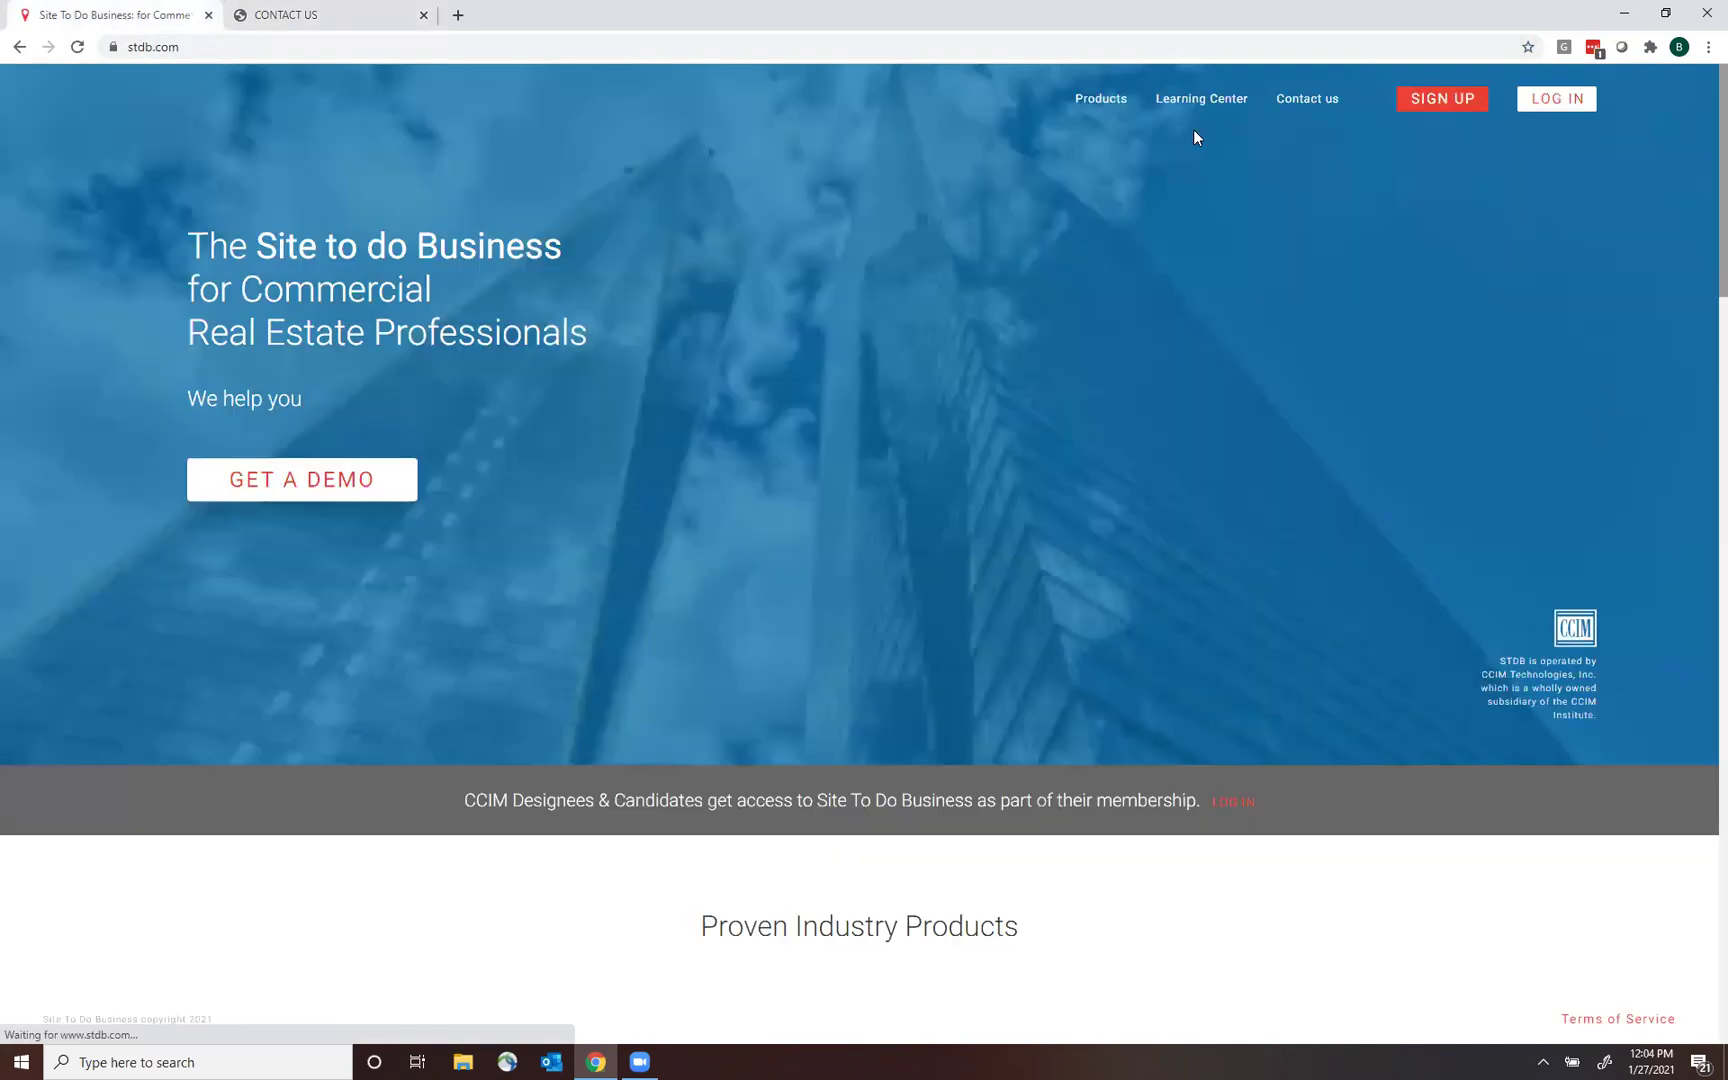
{"action": "left_click", "coordinate": [1194, 131]}
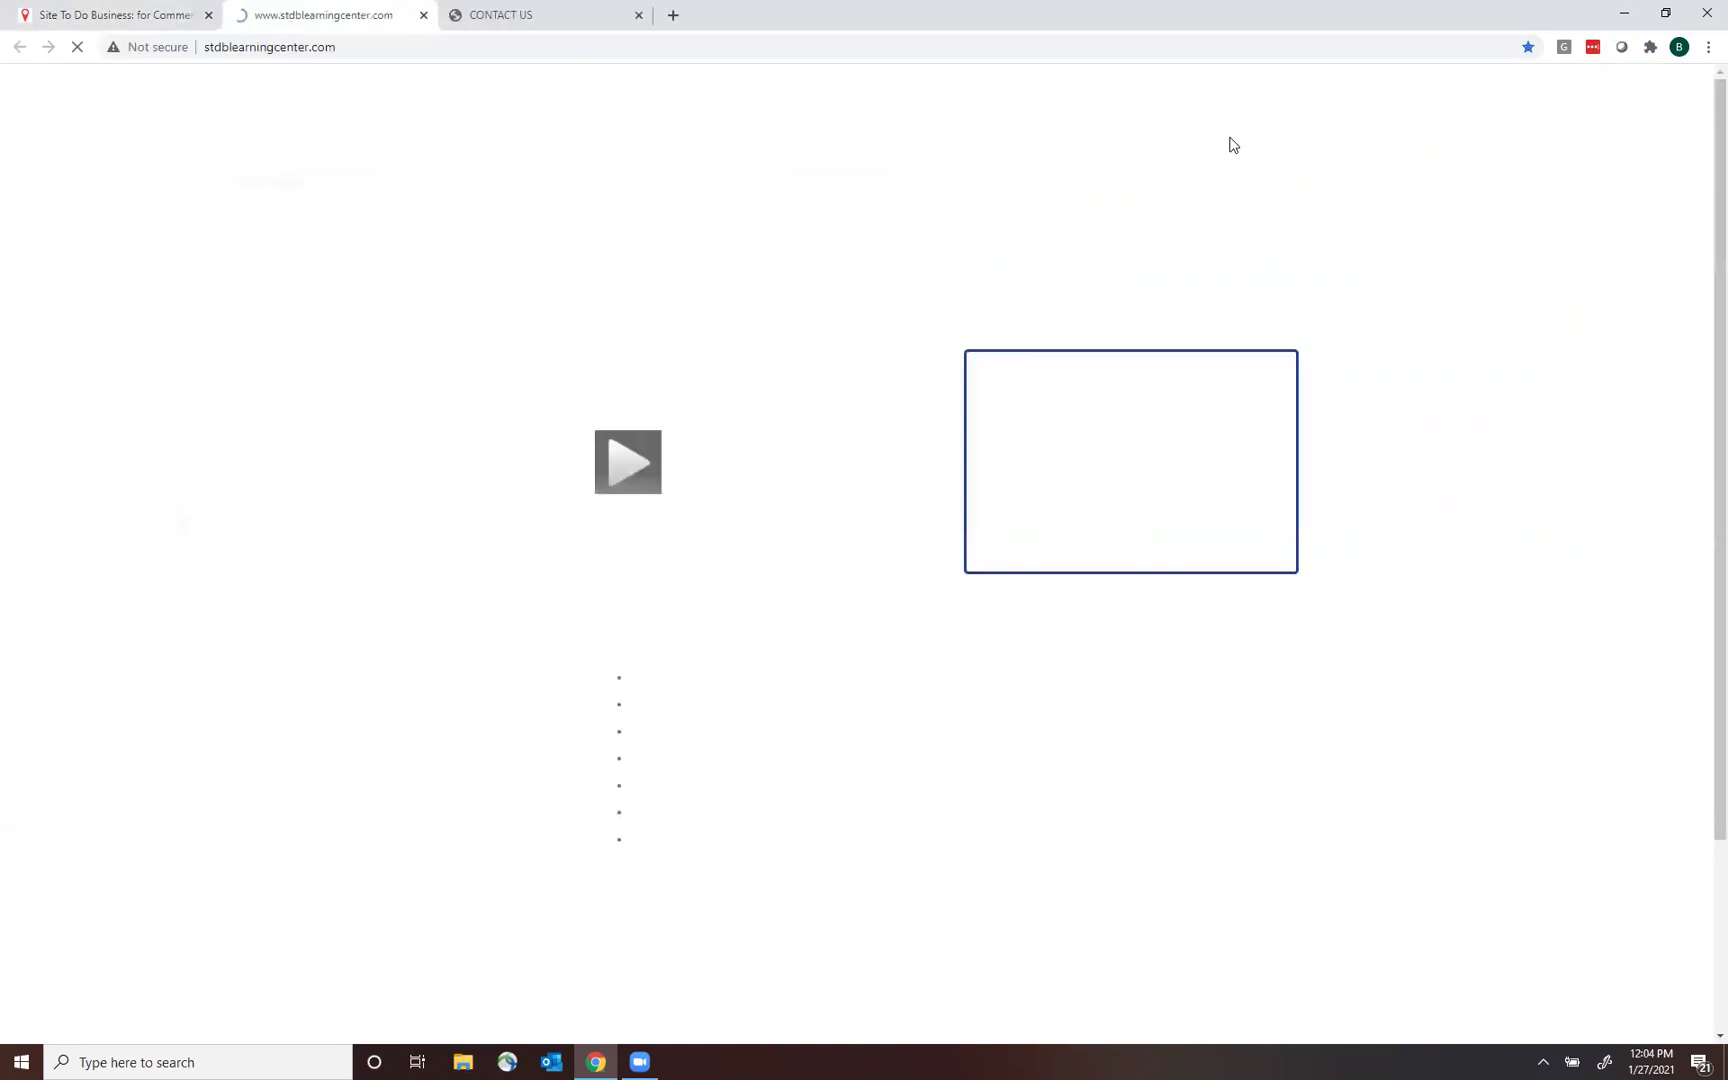
{"action": "left_click", "coordinate": [638, 15]}
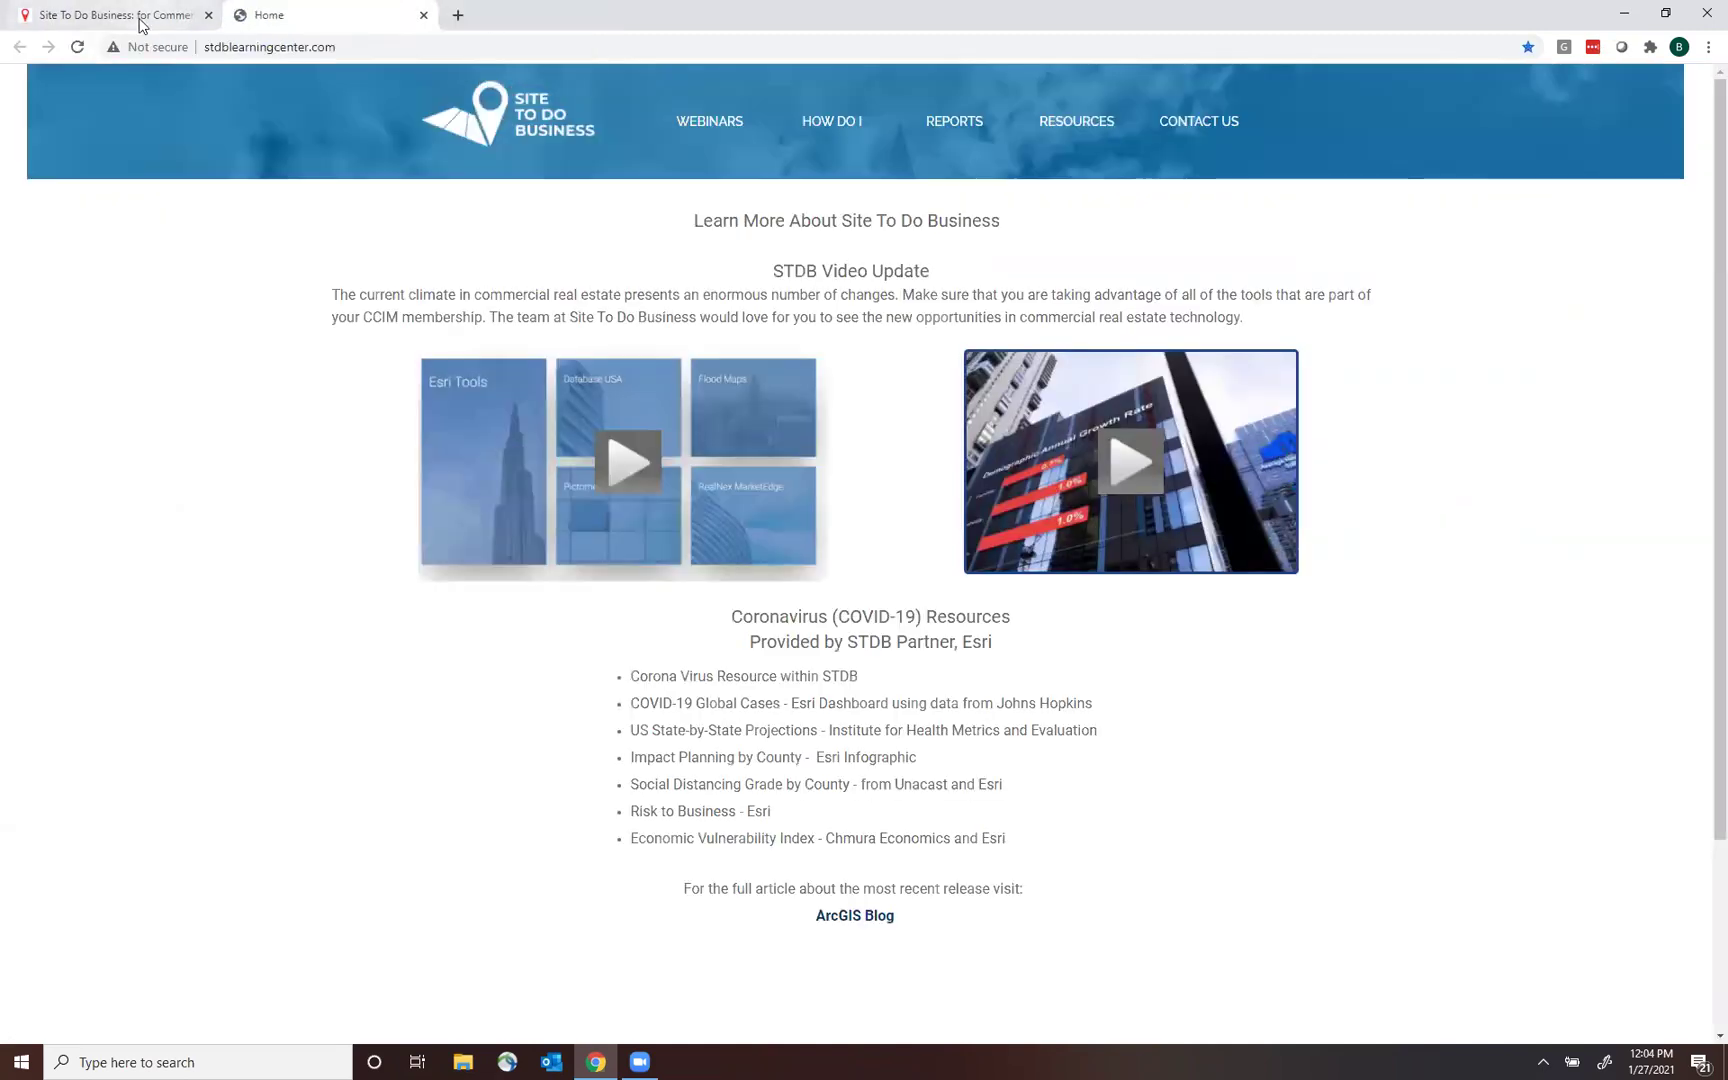
{"action": "left_click", "coordinate": [115, 15]}
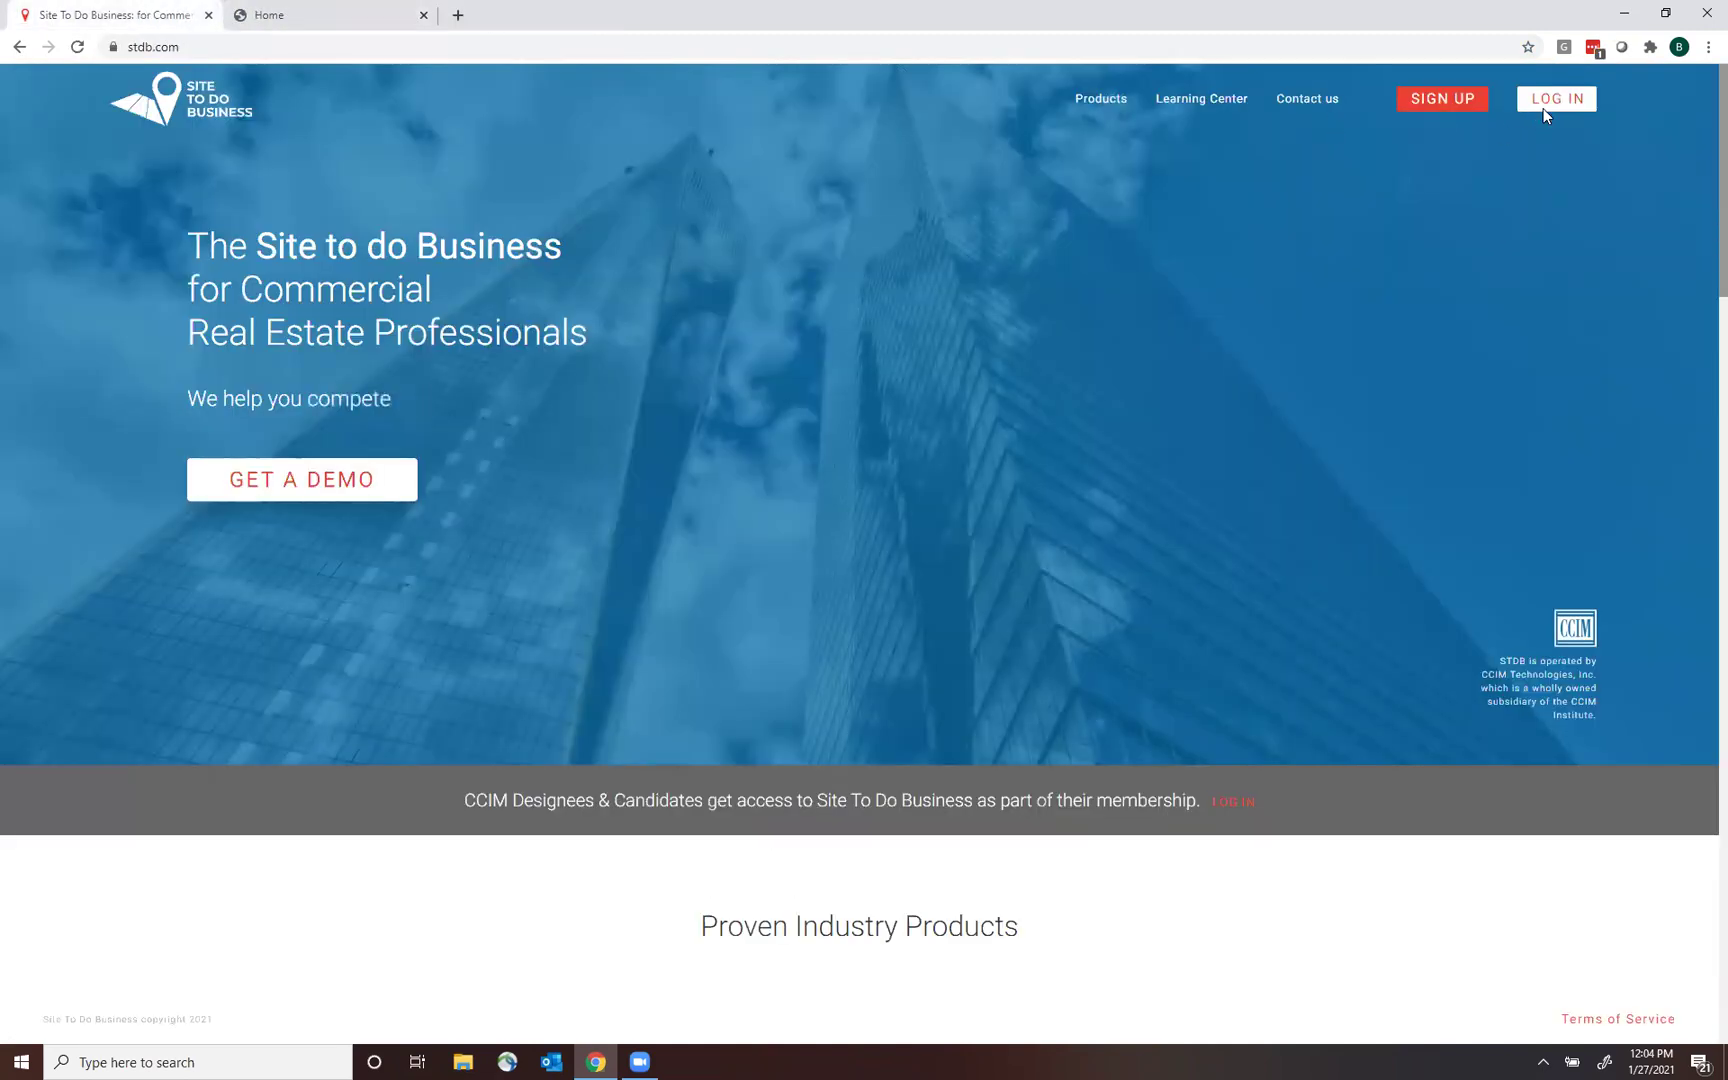
{"action": "left_click", "coordinate": [1545, 105]}
{"action": "left_click", "coordinate": [658, 595]}
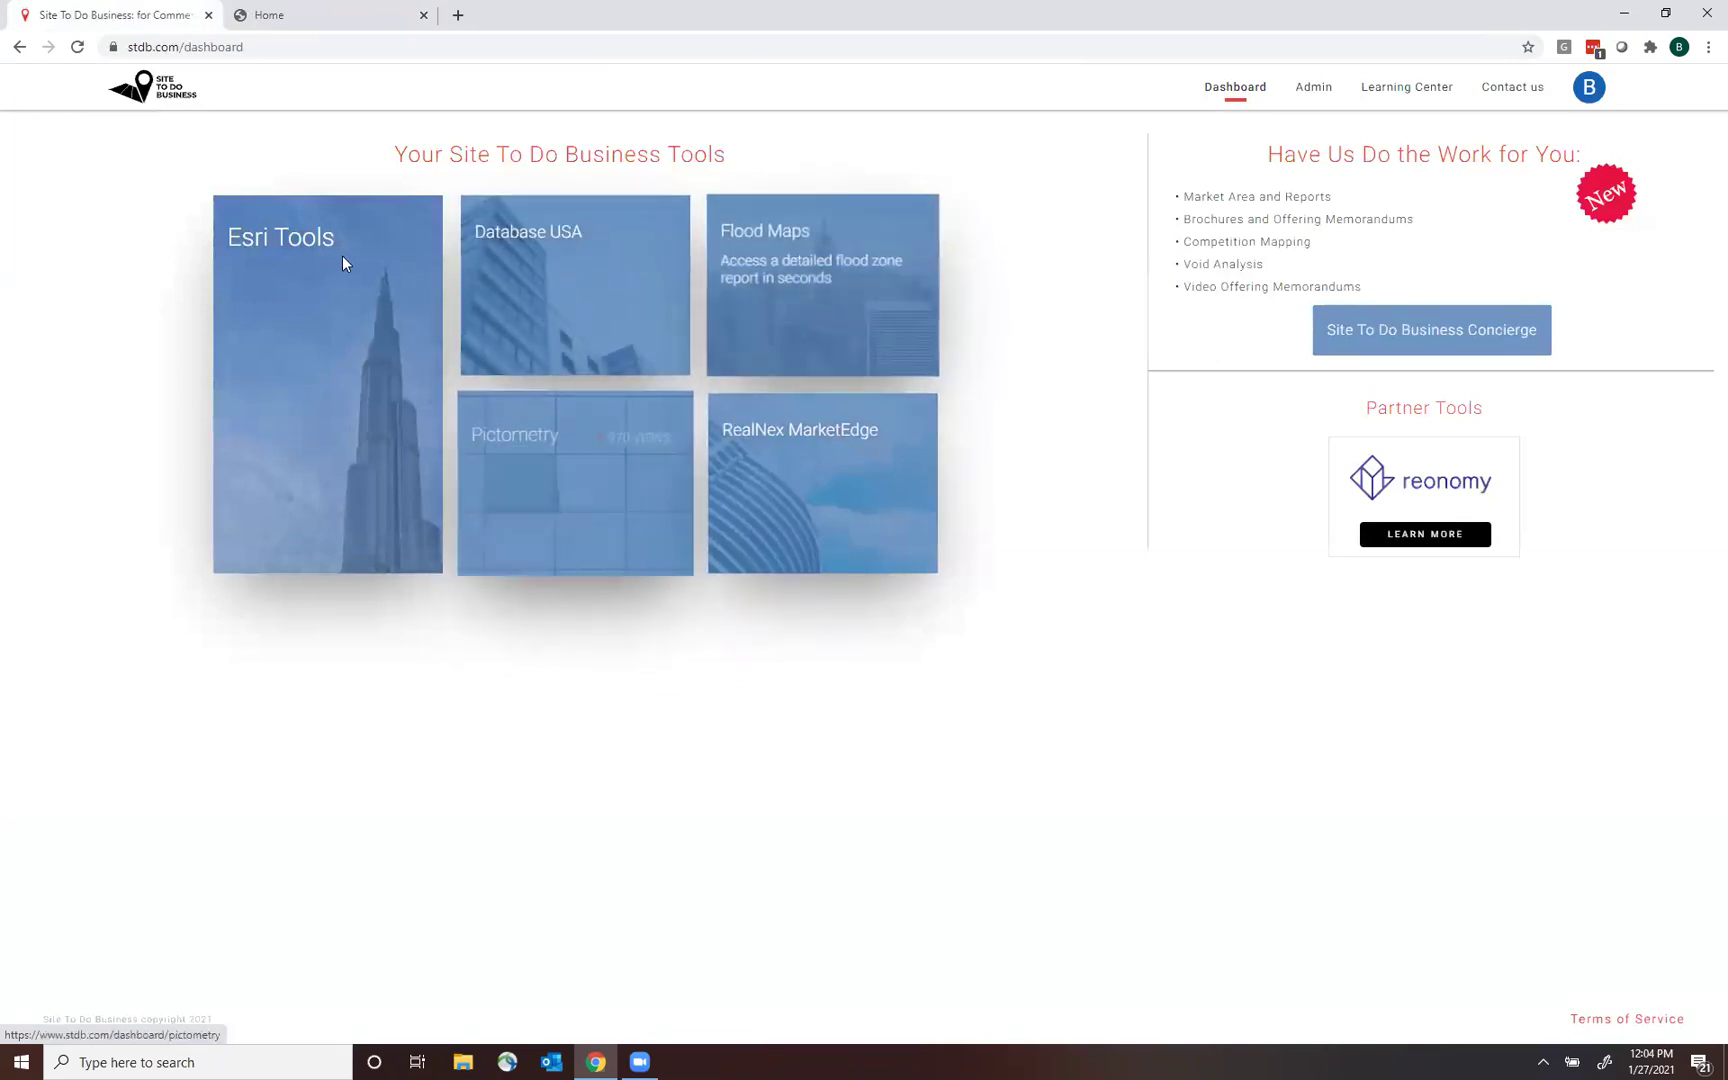
{"action": "mouse_move", "coordinate": [227, 205]}
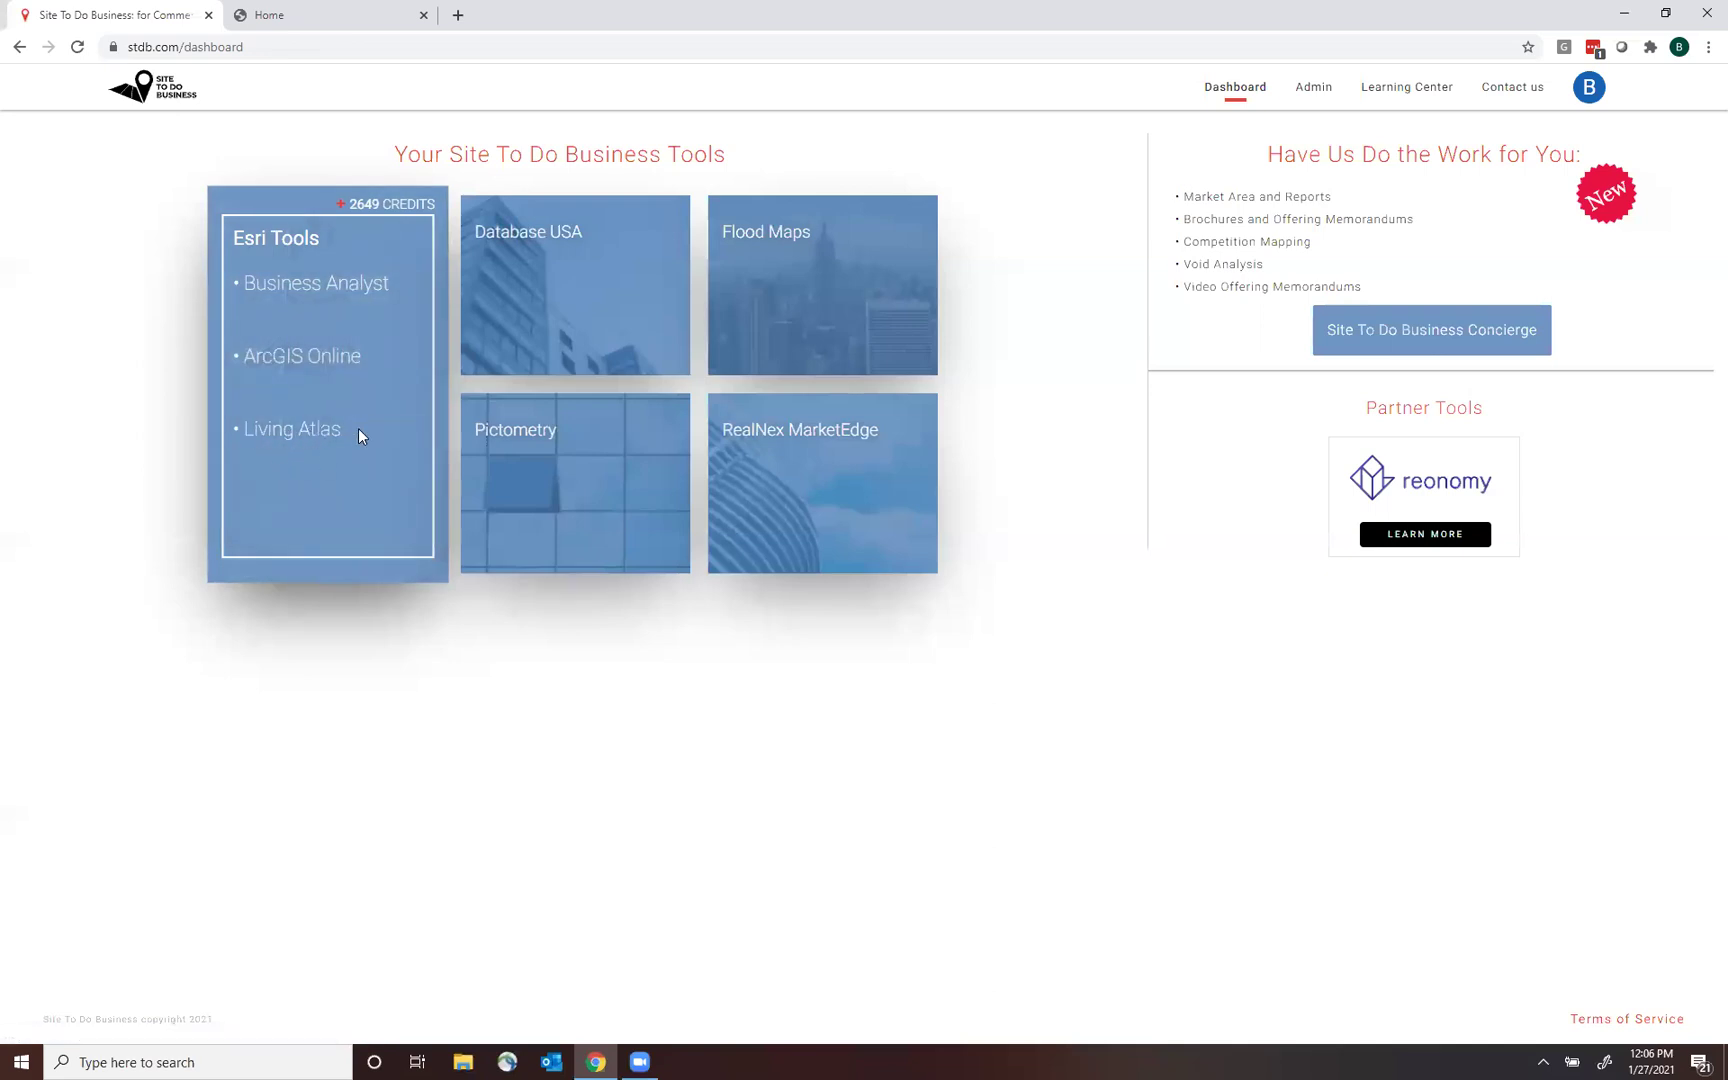
{"action": "mouse_move", "coordinate": [320, 436]}
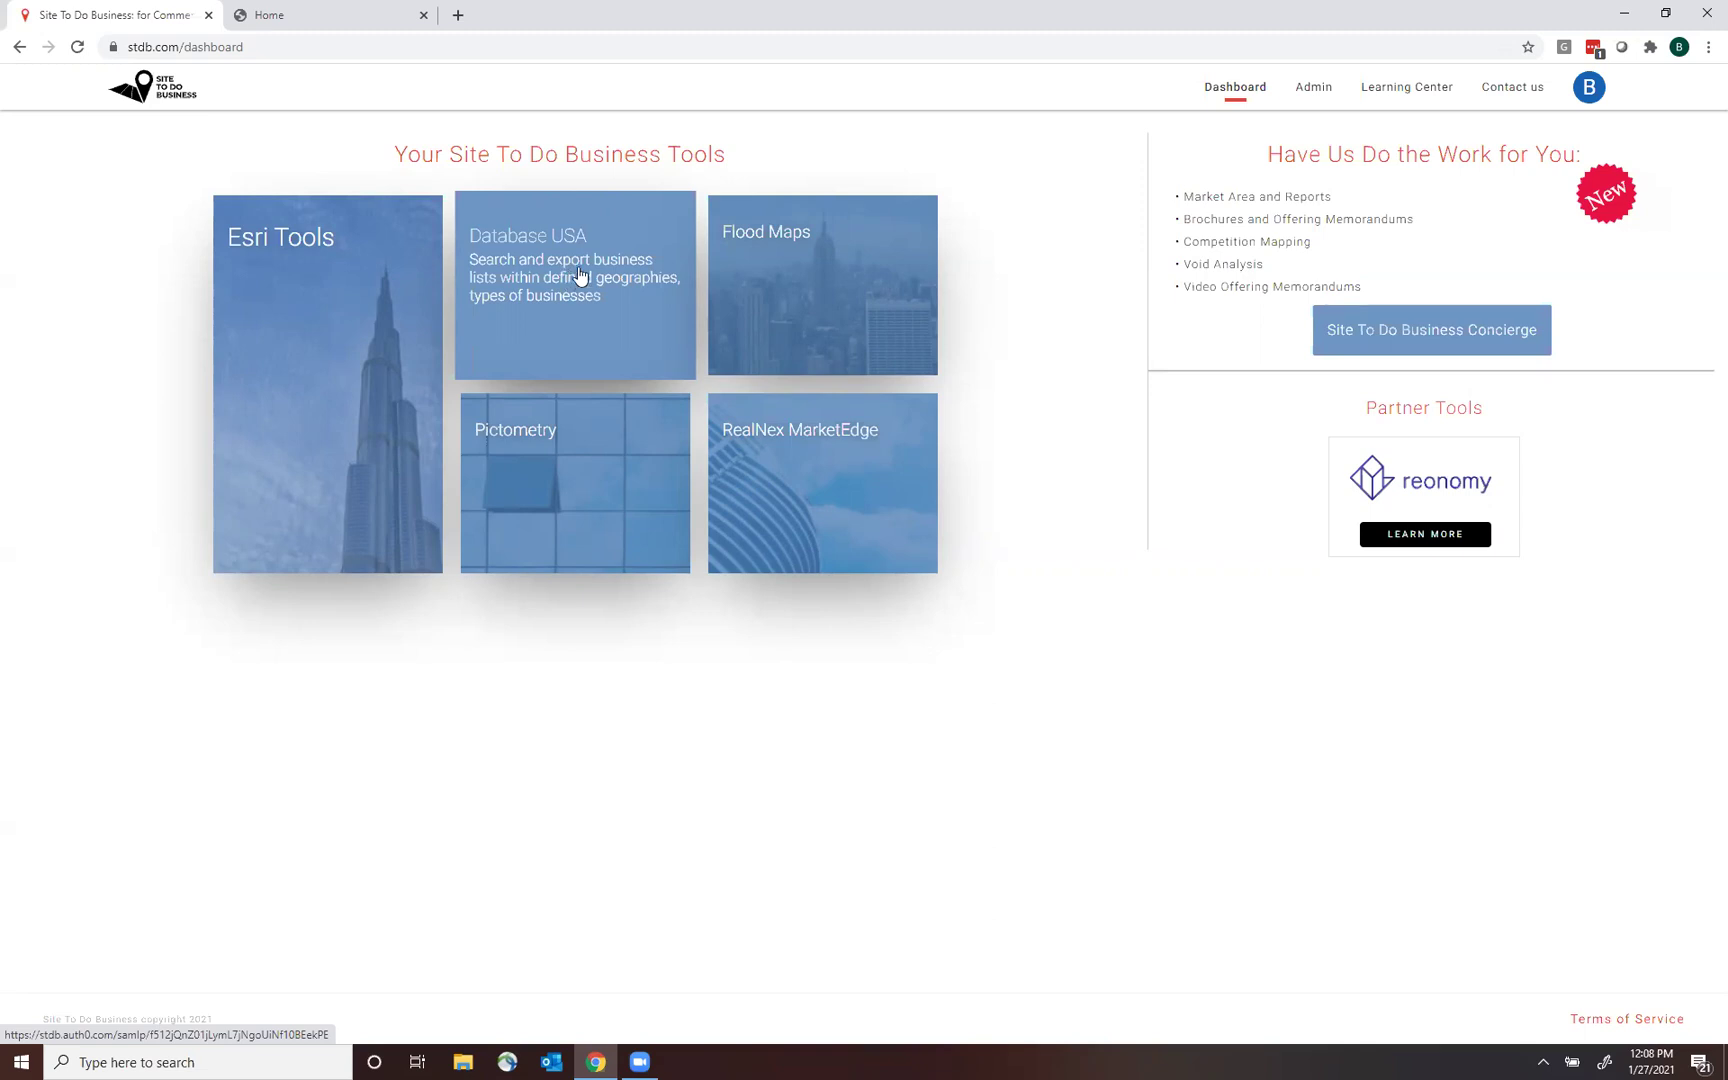
Open Database USA and its Advanced Search for 30 Million Businesses & Executives.
{"action": "left_click", "coordinate": [580, 276]}
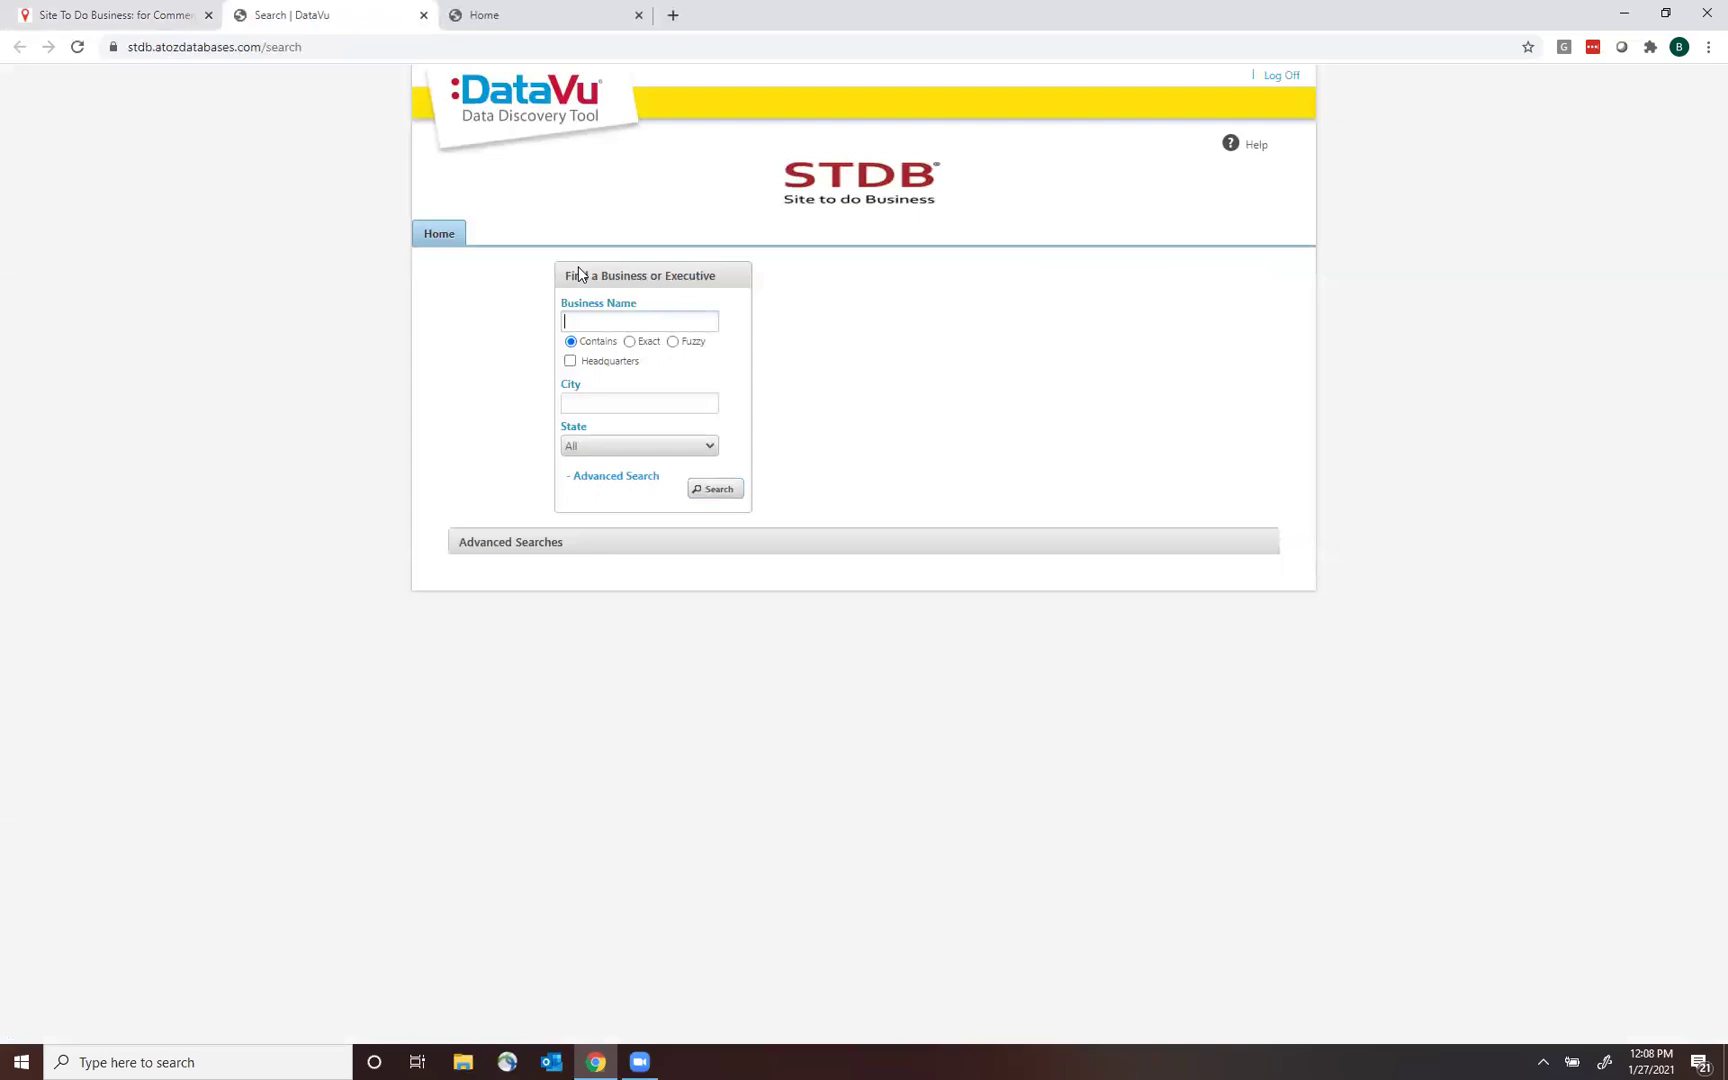
{"action": "left_click_drag", "start_coordinate": [580, 276], "coordinate": [748, 289]}
{"action": "left_click", "coordinate": [841, 328]}
{"action": "left_click", "coordinate": [604, 484]}
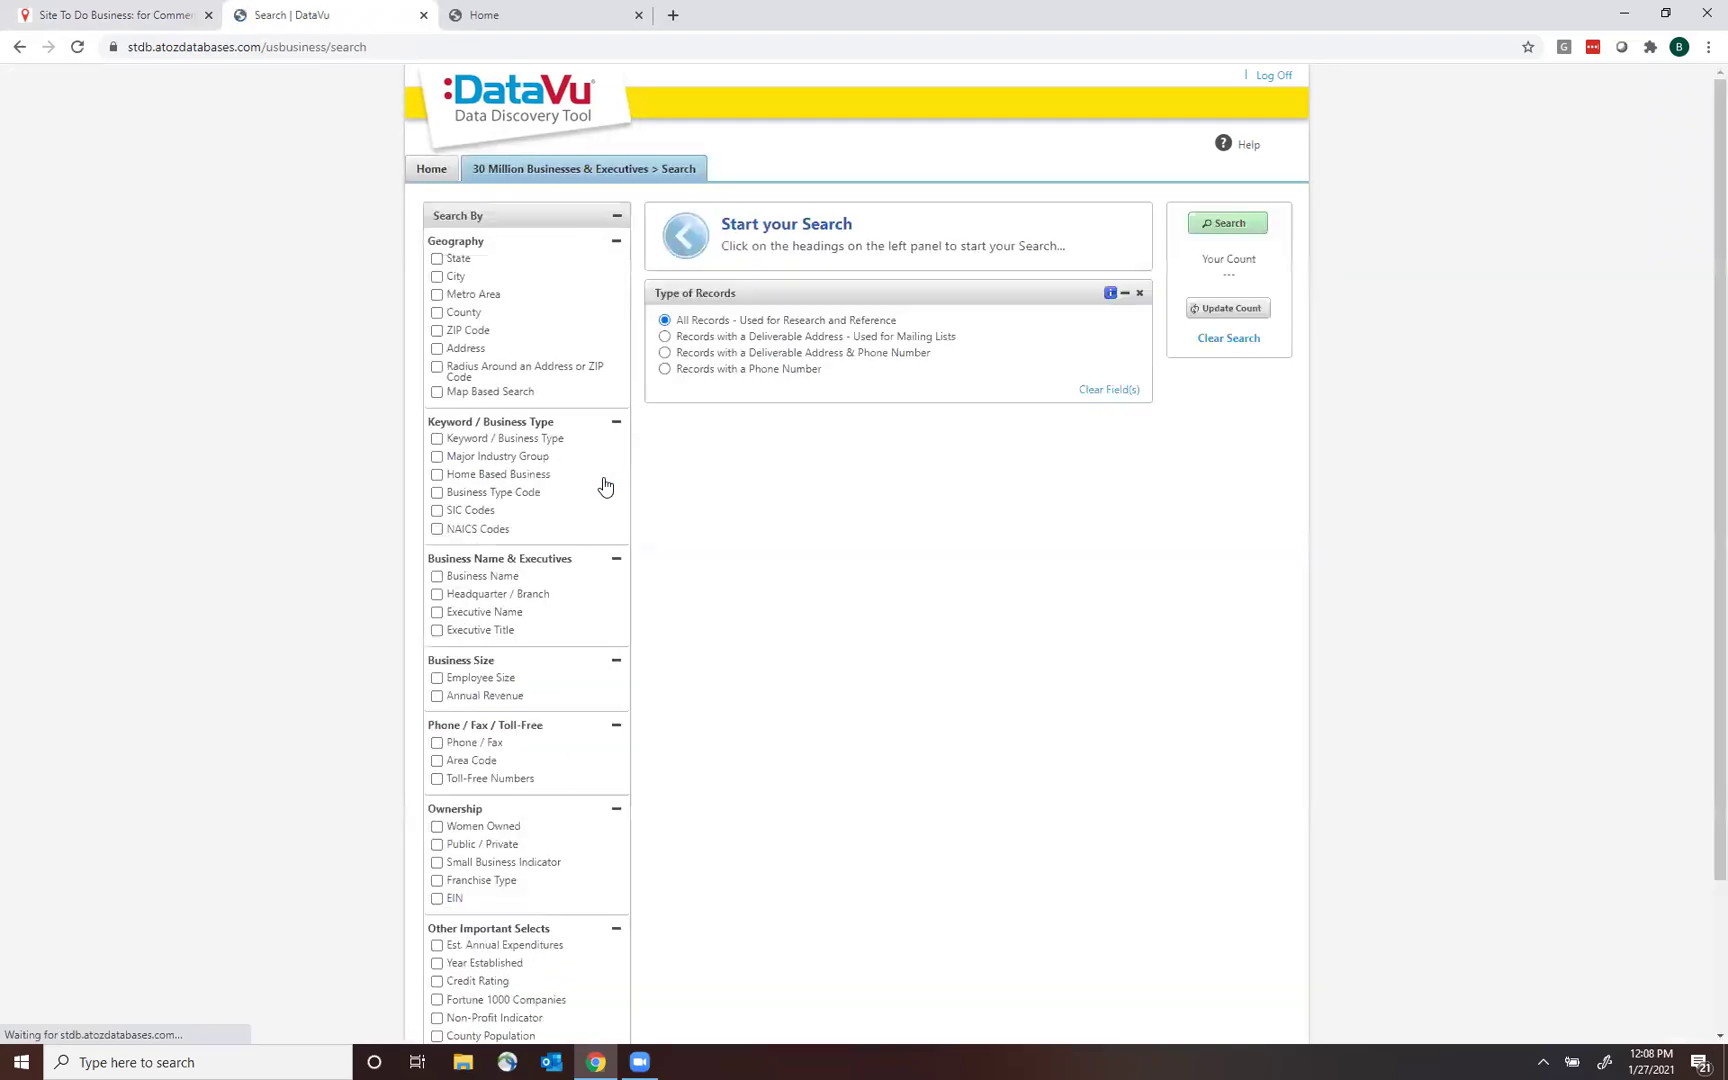
{"action": "left_click_drag", "start_coordinate": [1704, 170], "coordinate": [1701, 127]}
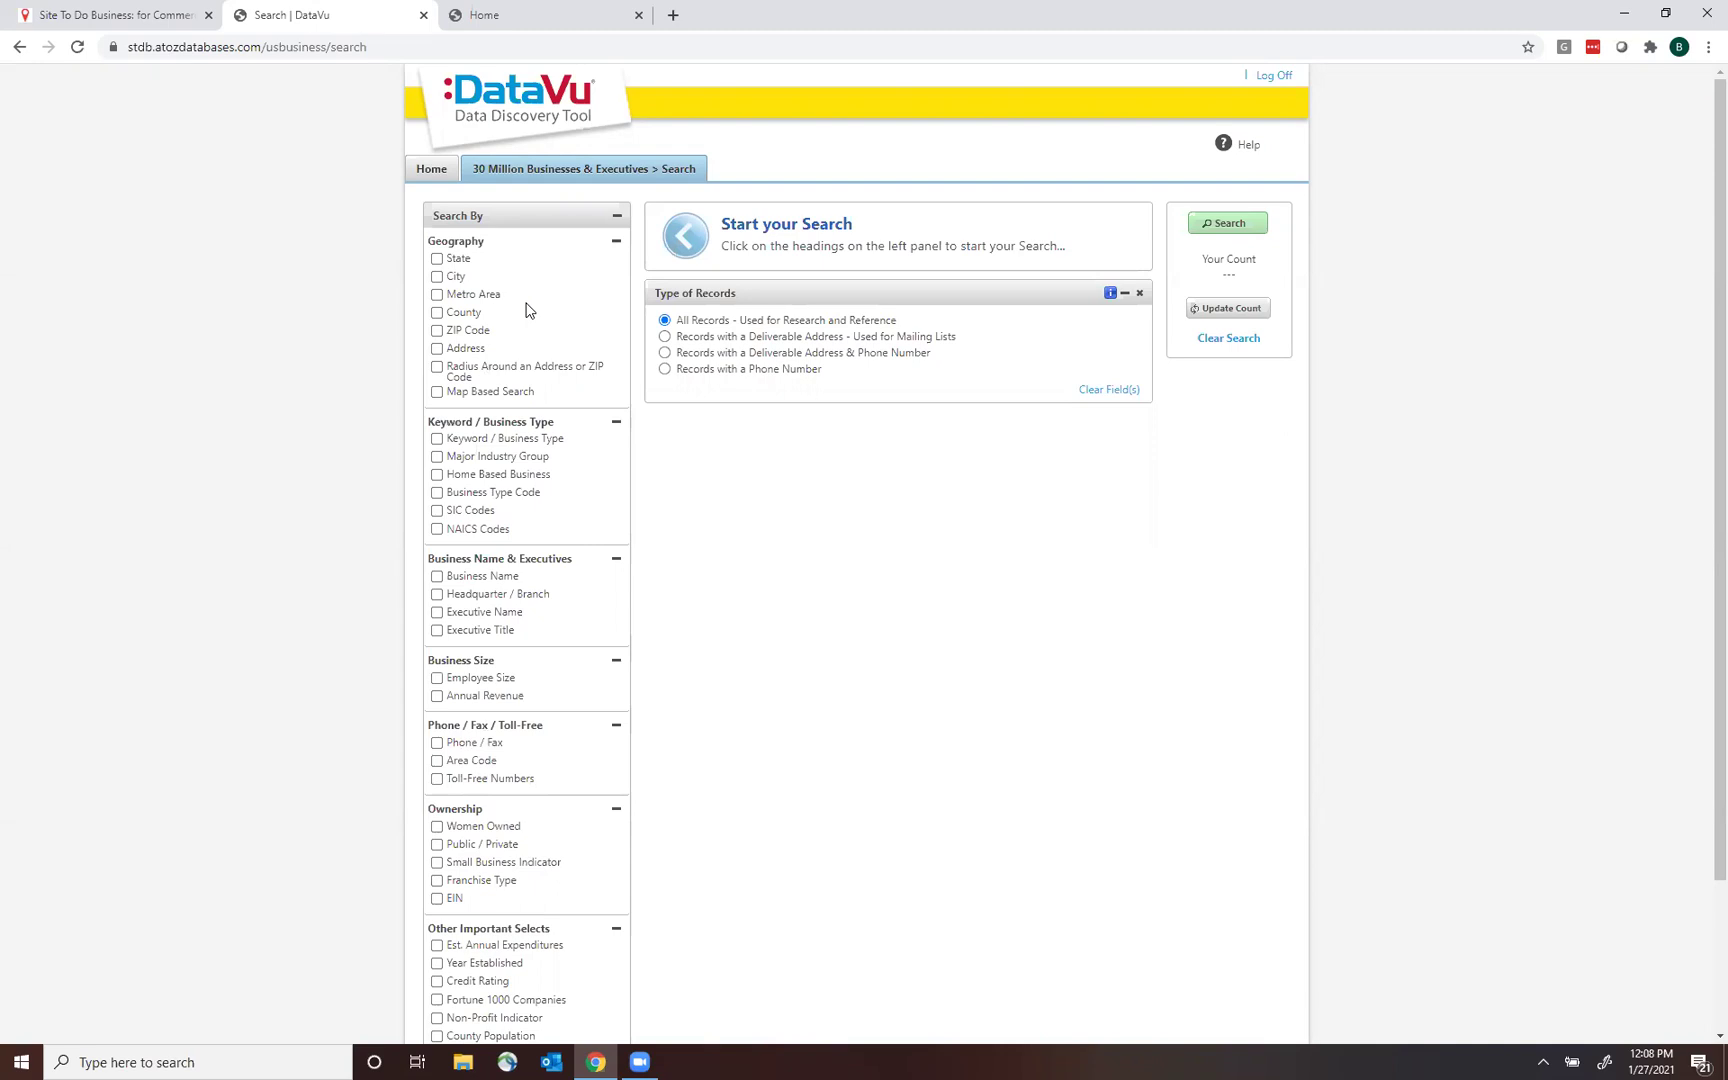
Search businesses in the California metro area San Jose-Sunnyvale-Santa Clara, CA, yielding 89,960 results.
{"action": "left_click", "coordinate": [437, 295]}
{"action": "left_click", "coordinate": [800, 249]}
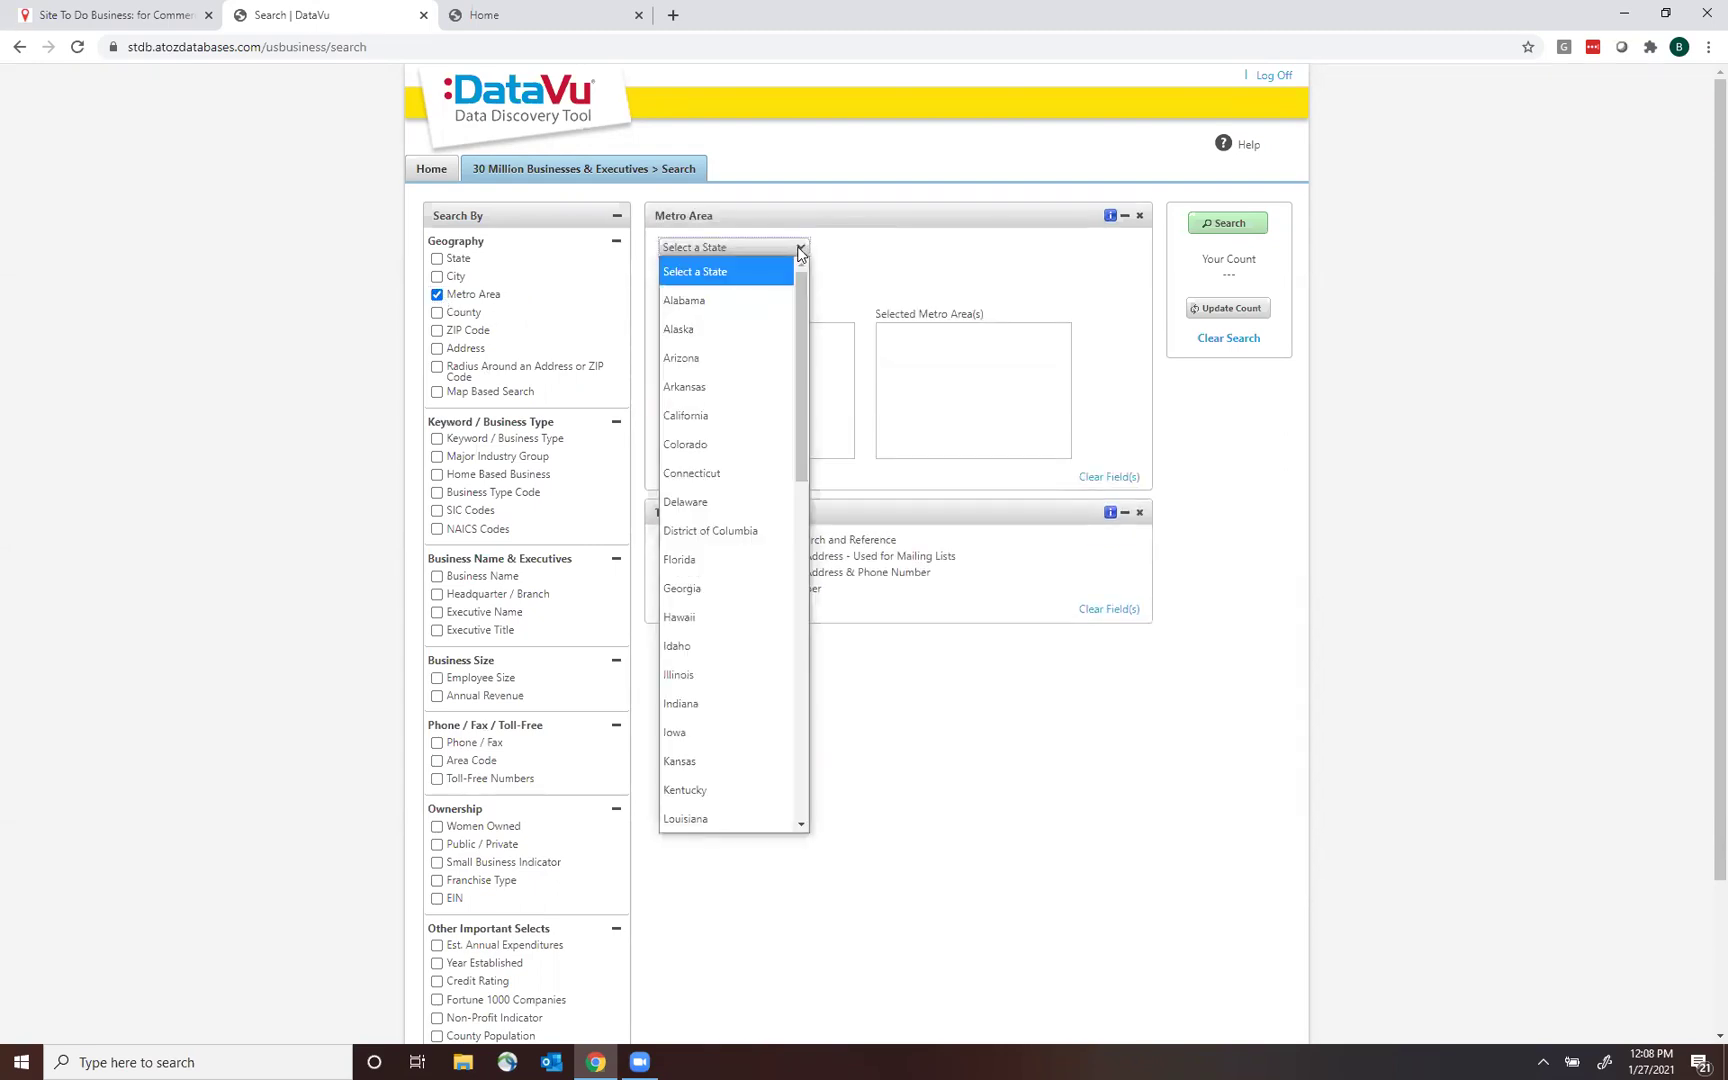
{"action": "left_click", "coordinate": [736, 413]}
{"action": "left_click", "coordinate": [702, 287]}
{"action": "type", "text": "san jose"}
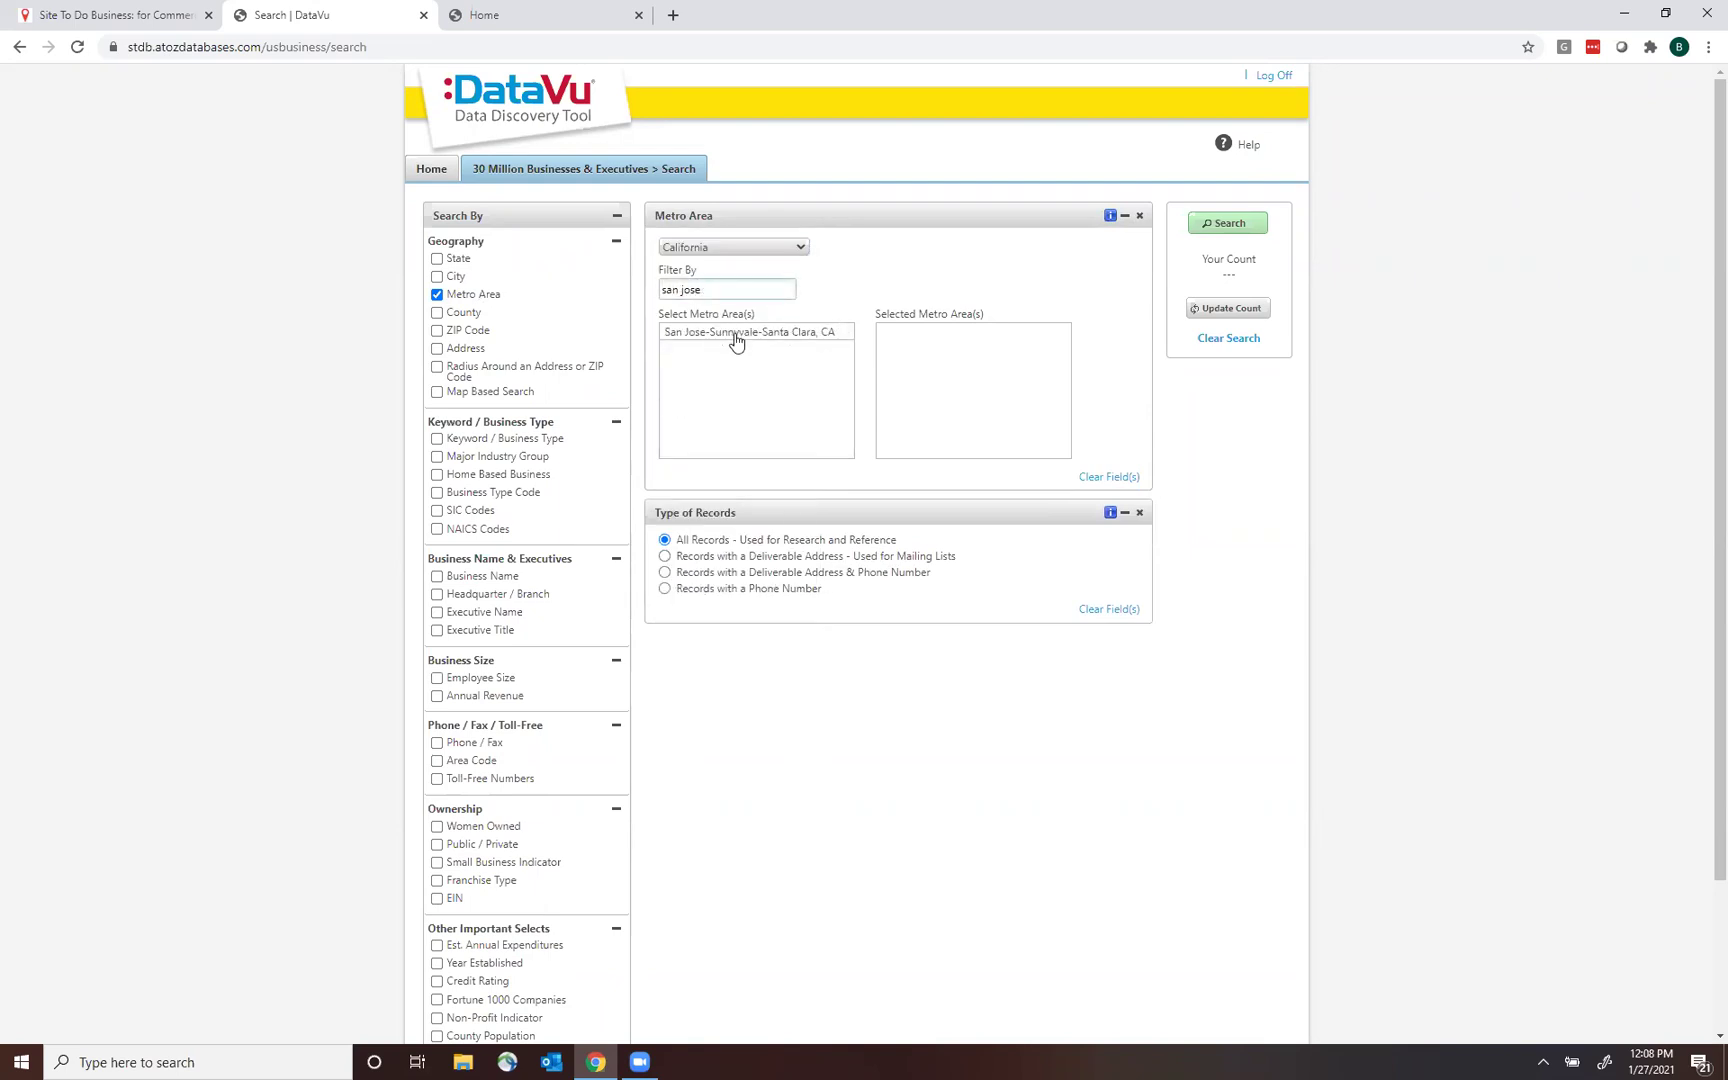
{"action": "double_click", "coordinate": [734, 338]}
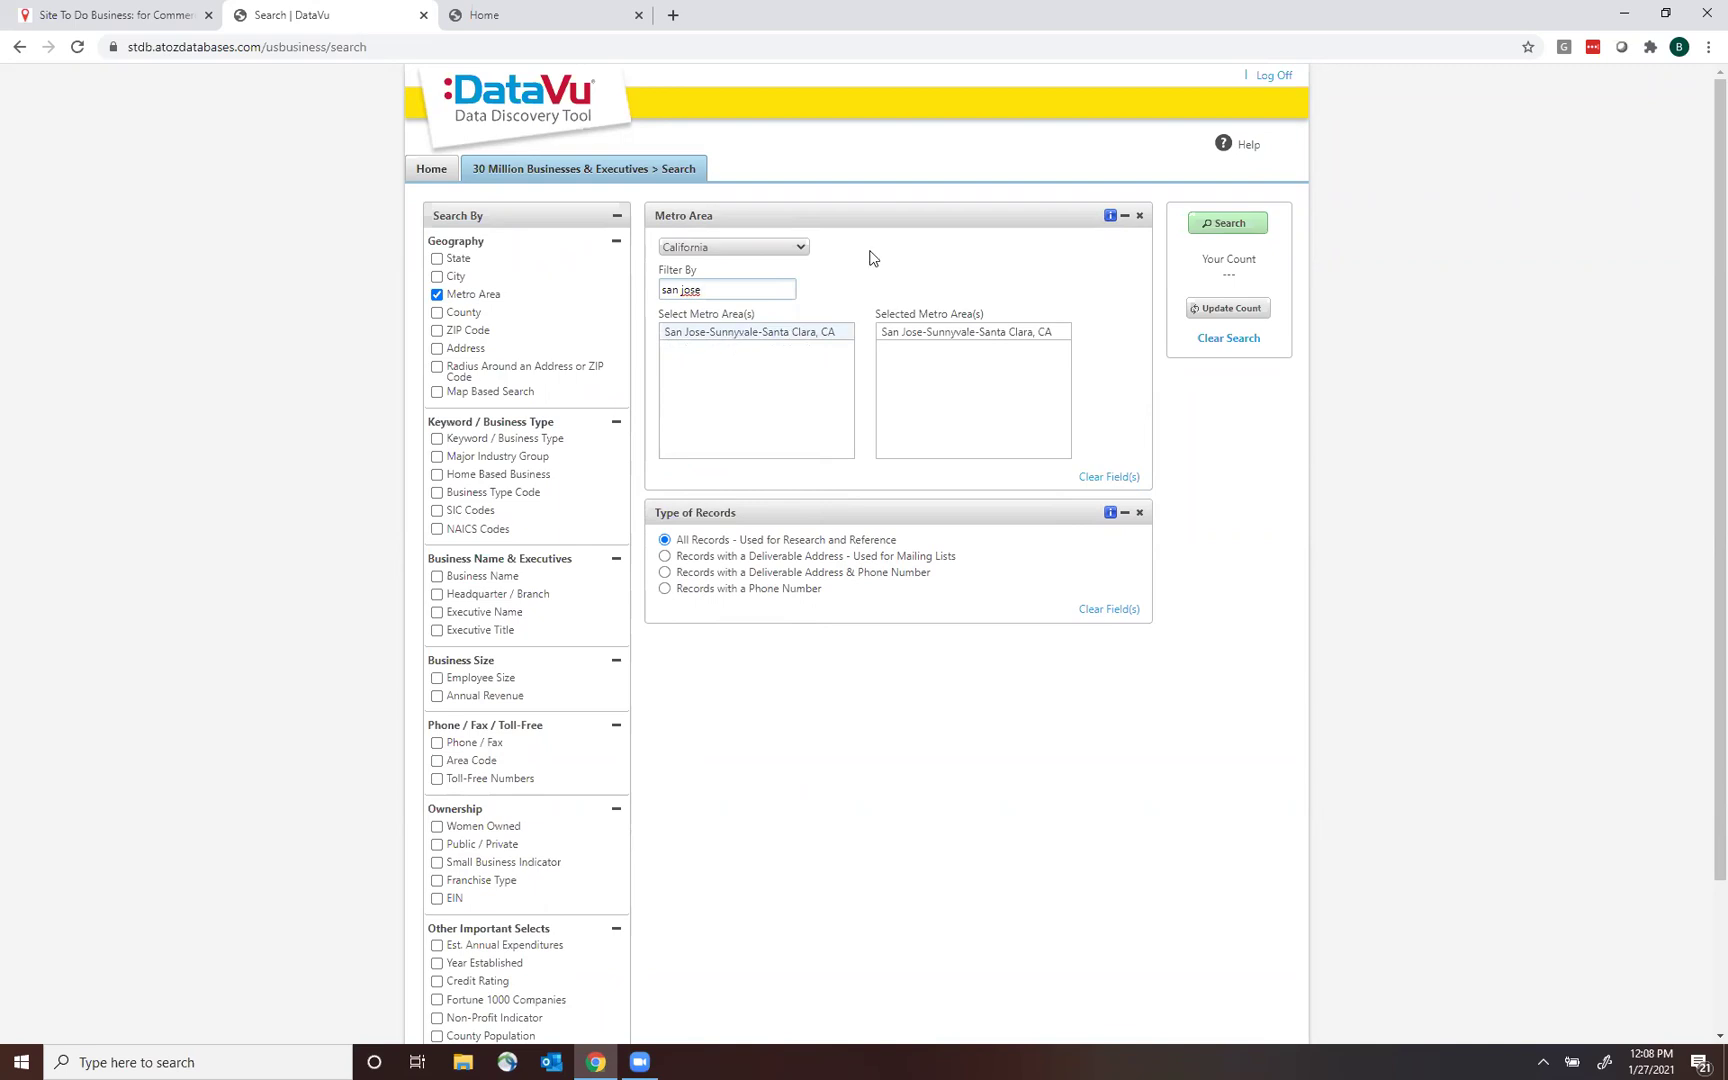
{"action": "left_click", "coordinate": [1231, 225]}
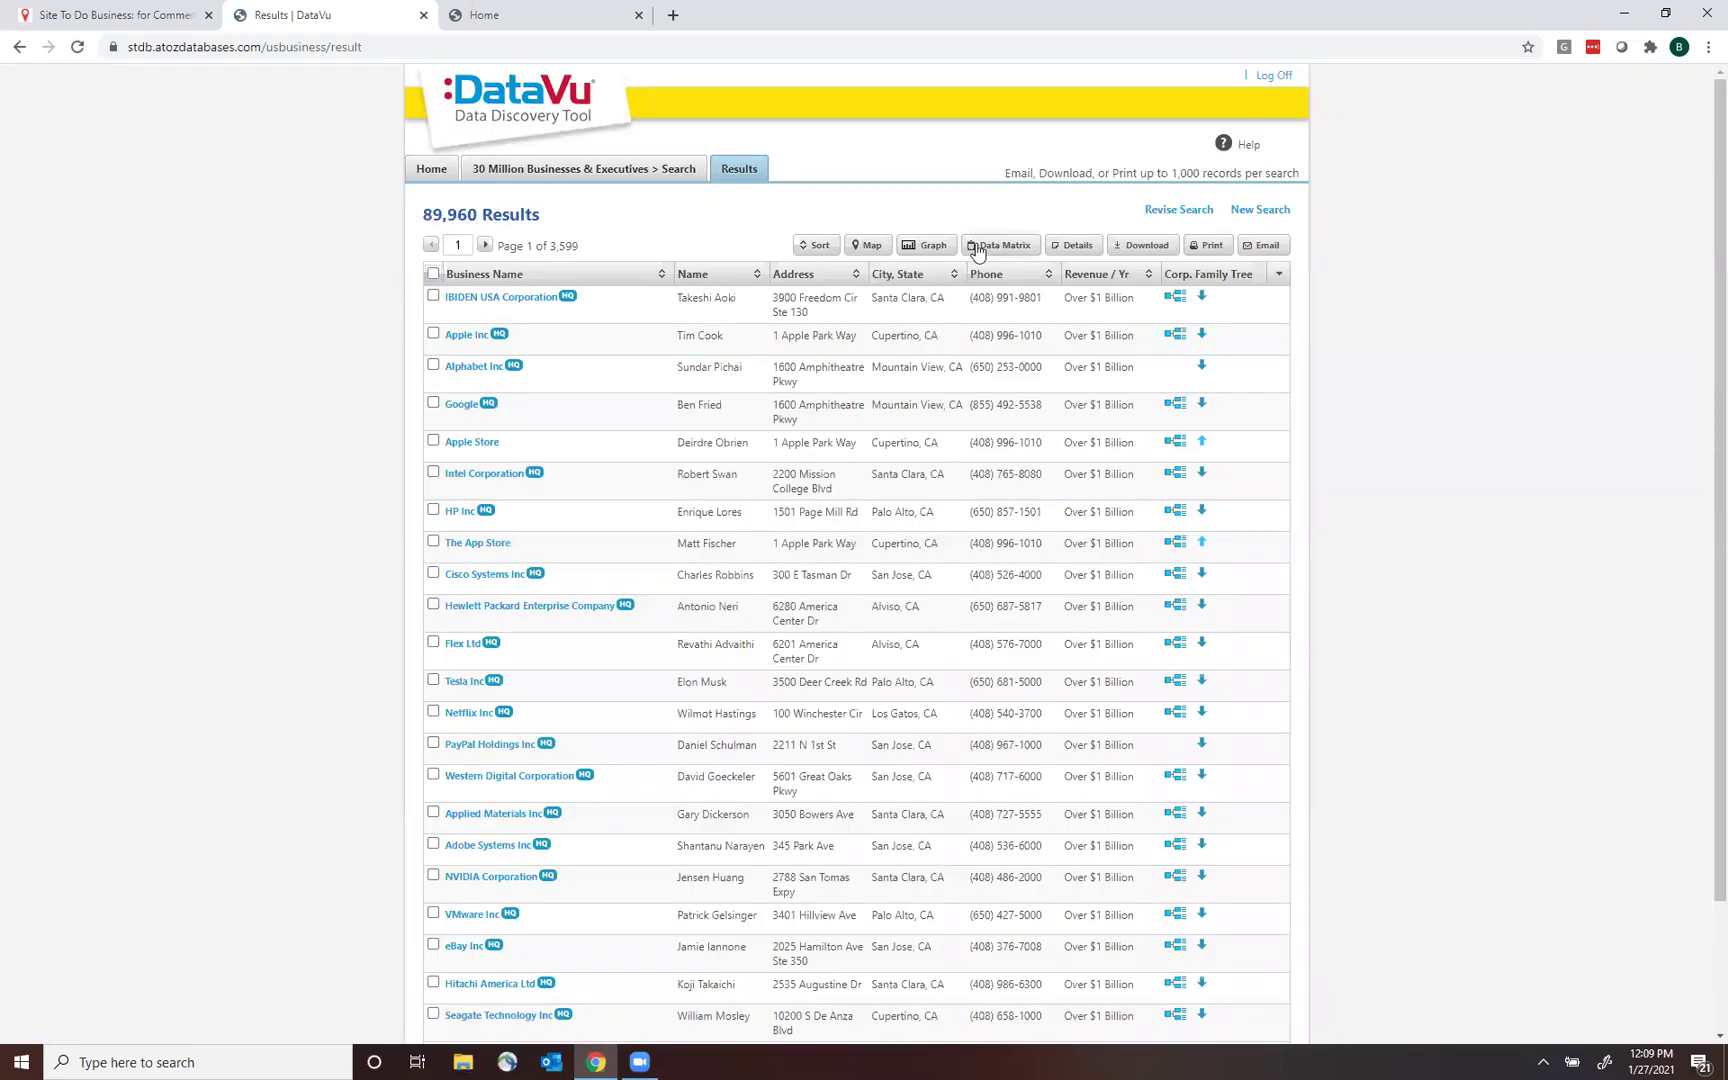
Go back to Revise Search, keeping San Jose-Sunnyvale-Santa Clara, CA as the metro area.
{"action": "left_click", "coordinate": [1176, 210]}
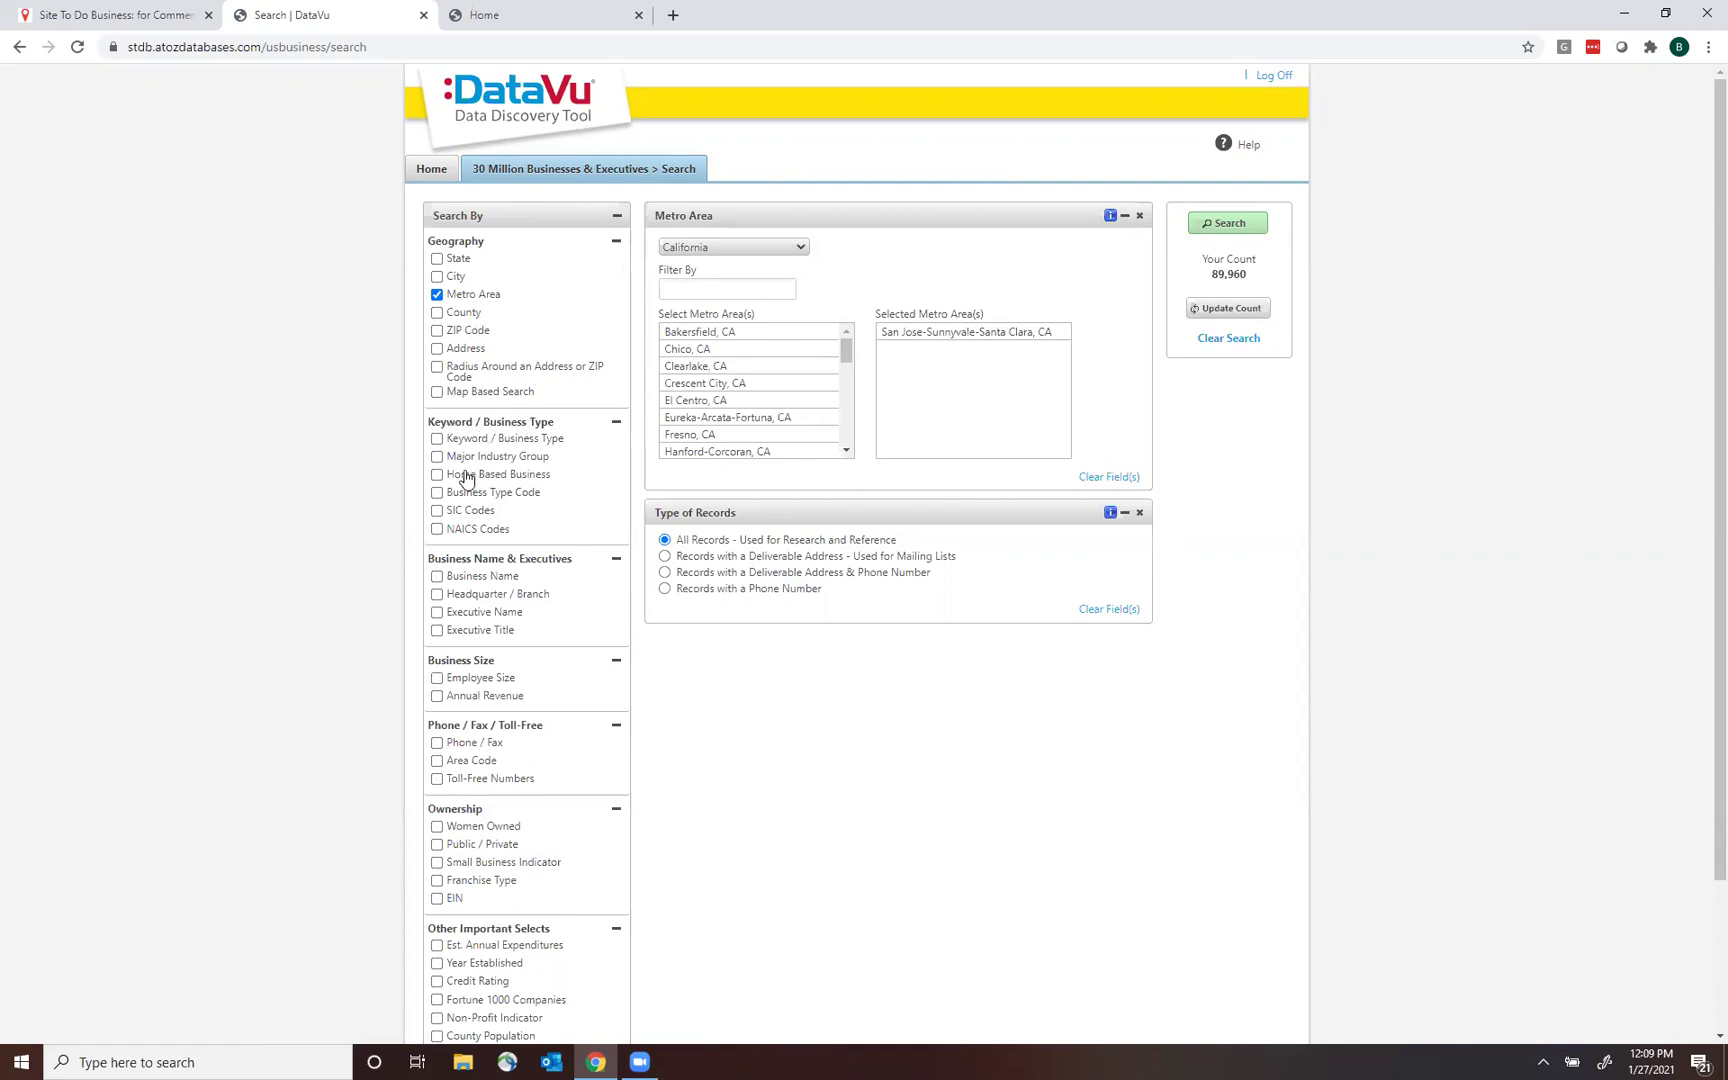
Set Major Industry Group to Manufacturing (20-39) and add an Annual Revenue criterion.
{"action": "left_click", "coordinate": [437, 457]}
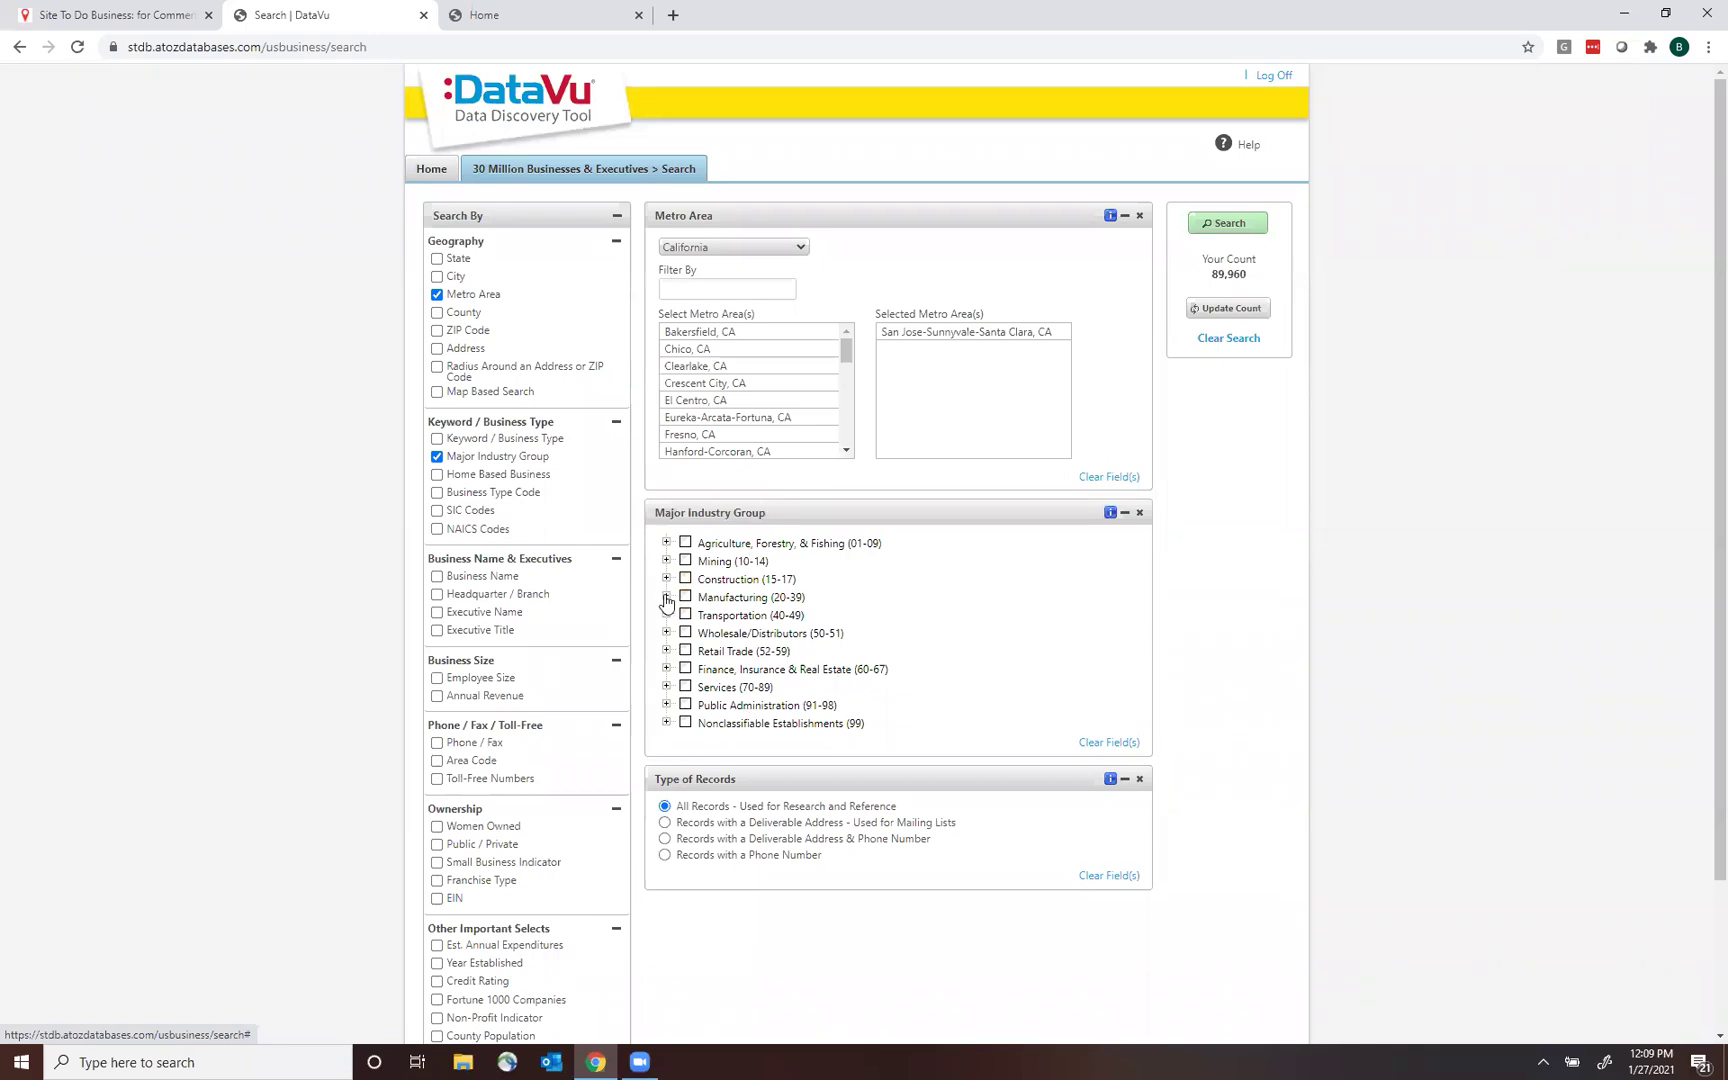
{"action": "left_click", "coordinate": [667, 598]}
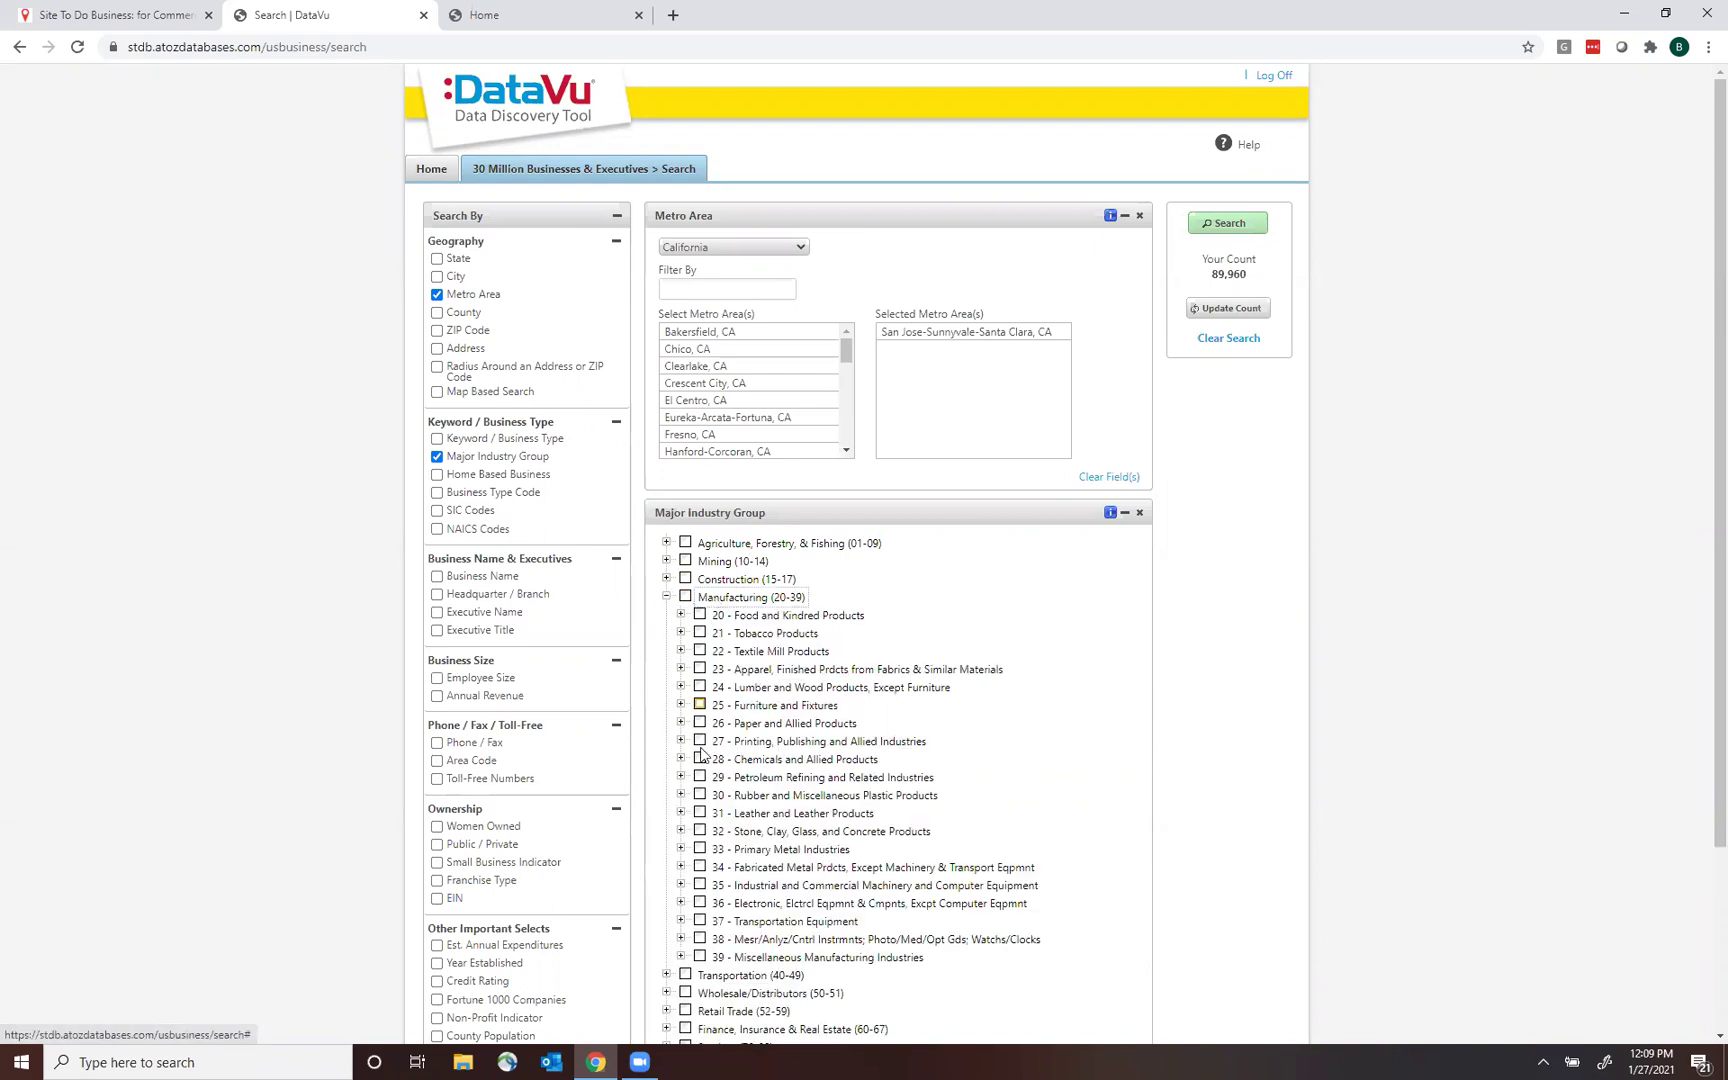
{"action": "left_click", "coordinate": [666, 597]}
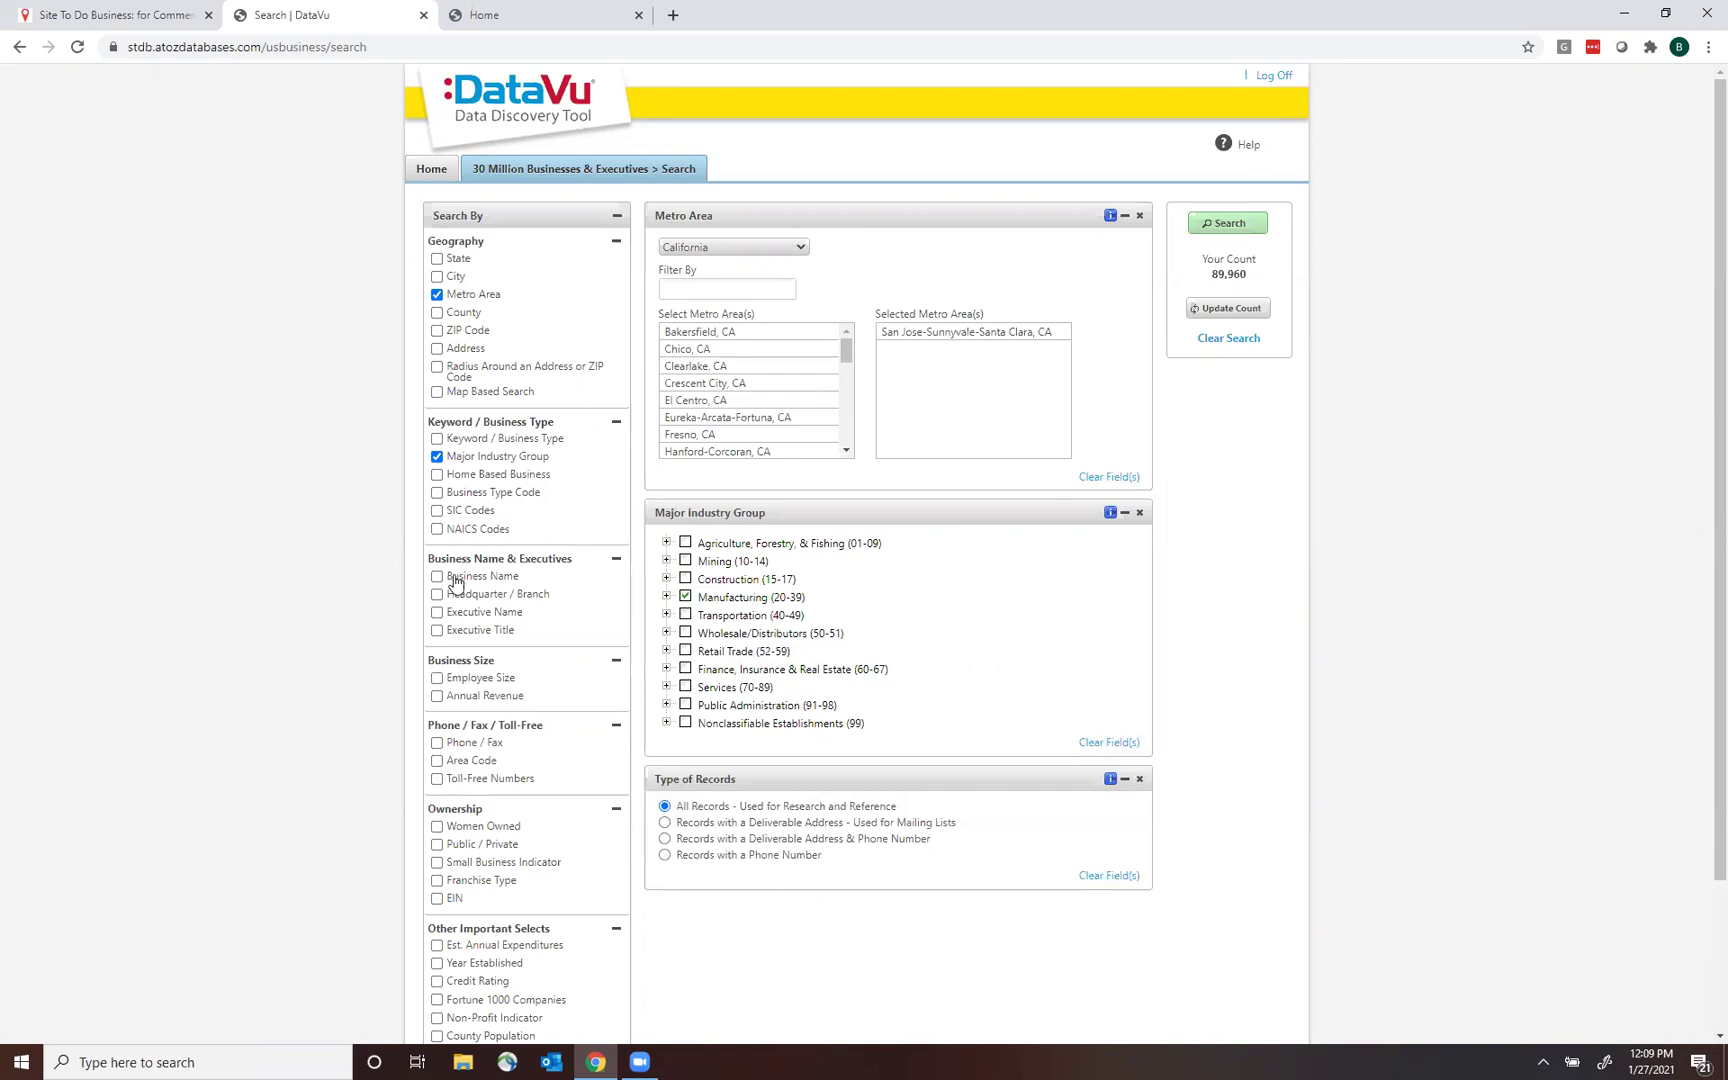
{"action": "left_click", "coordinate": [437, 697]}
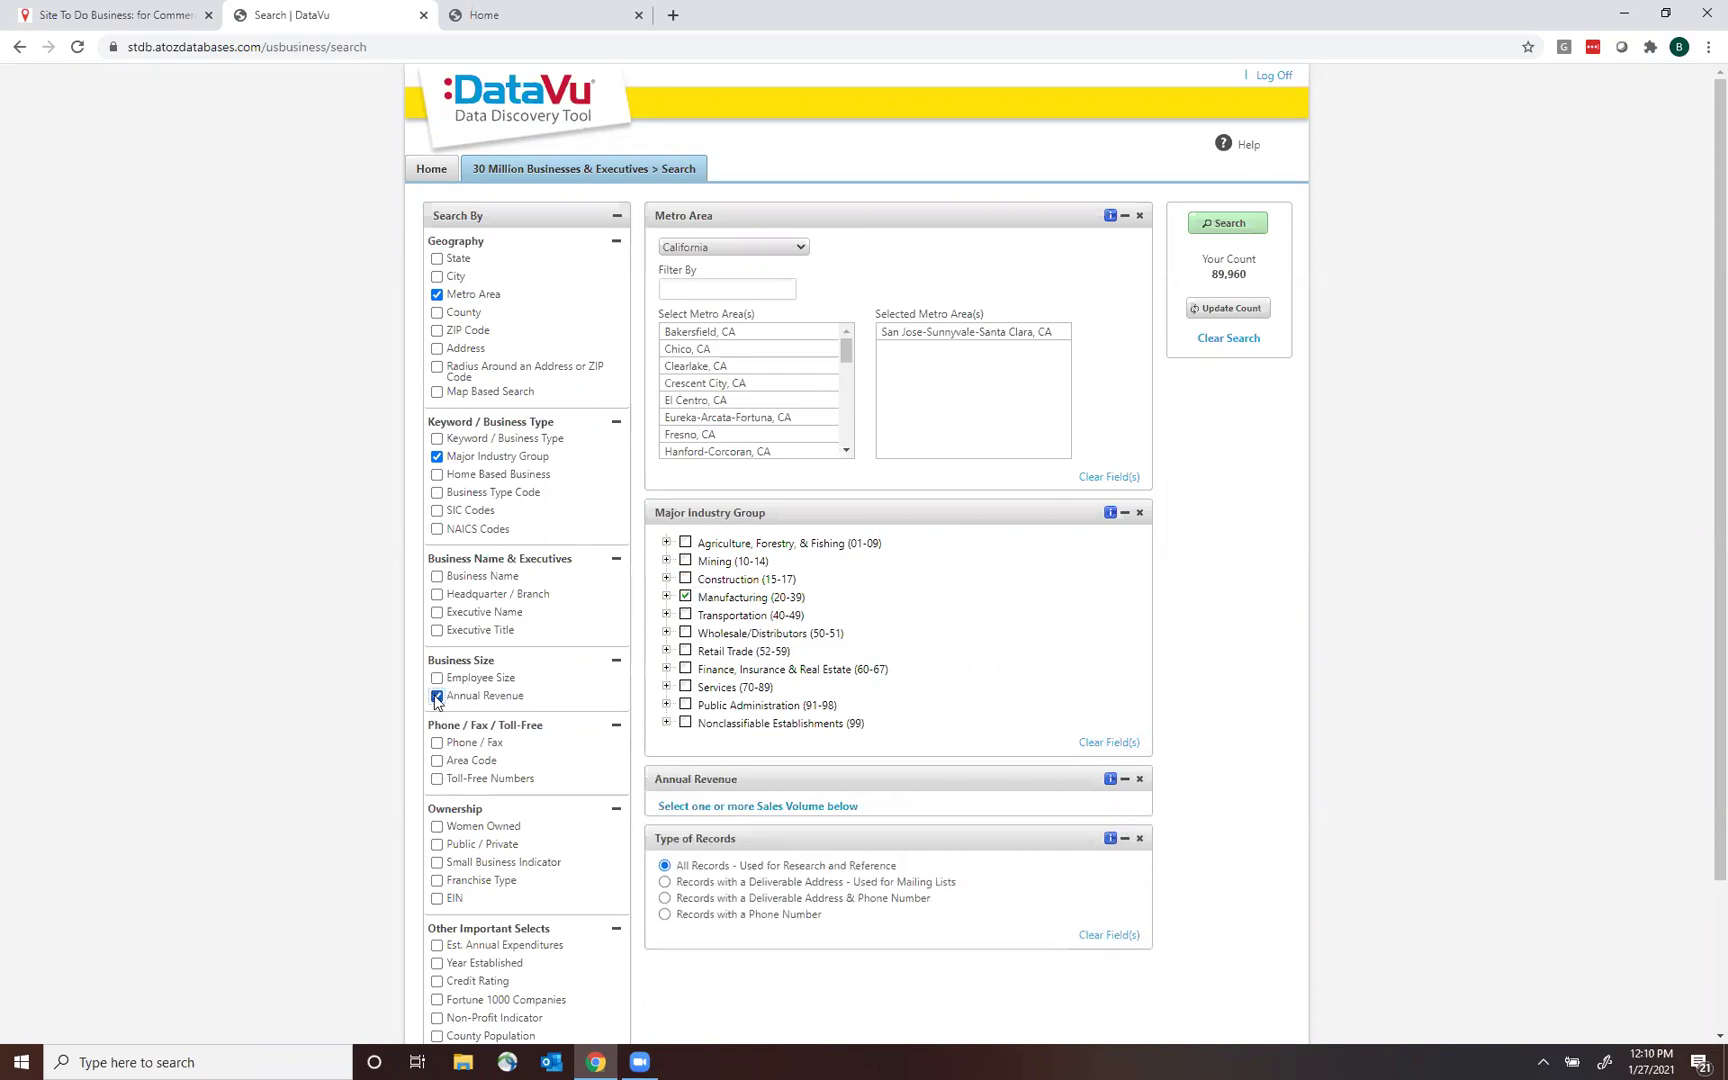
Add the $100 to 500 Million, $500 Million to 1 Billion and Over 1 Billion revenue ranges.
{"action": "scroll", "coordinate": [846, 903], "scroll_direction": "down", "scroll_amount": 2}
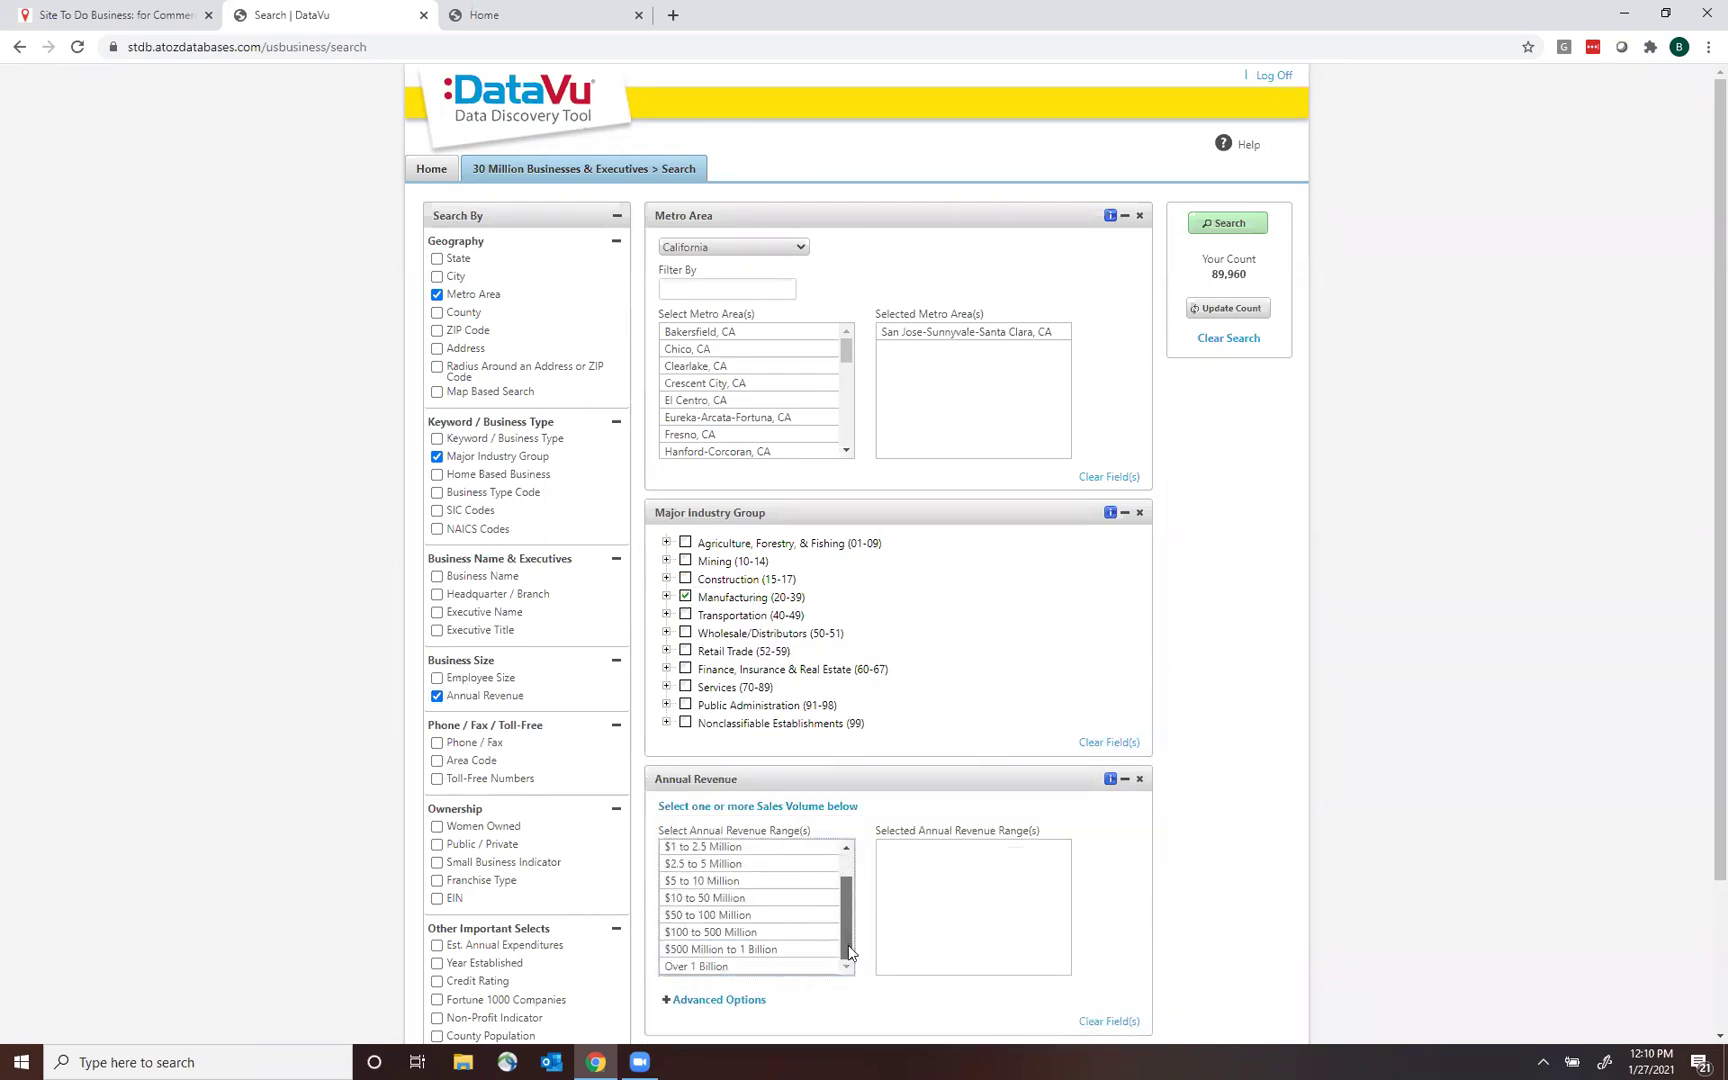
{"action": "double_click", "coordinate": [686, 934]}
{"action": "double_click", "coordinate": [686, 951]}
{"action": "double_click", "coordinate": [680, 968]}
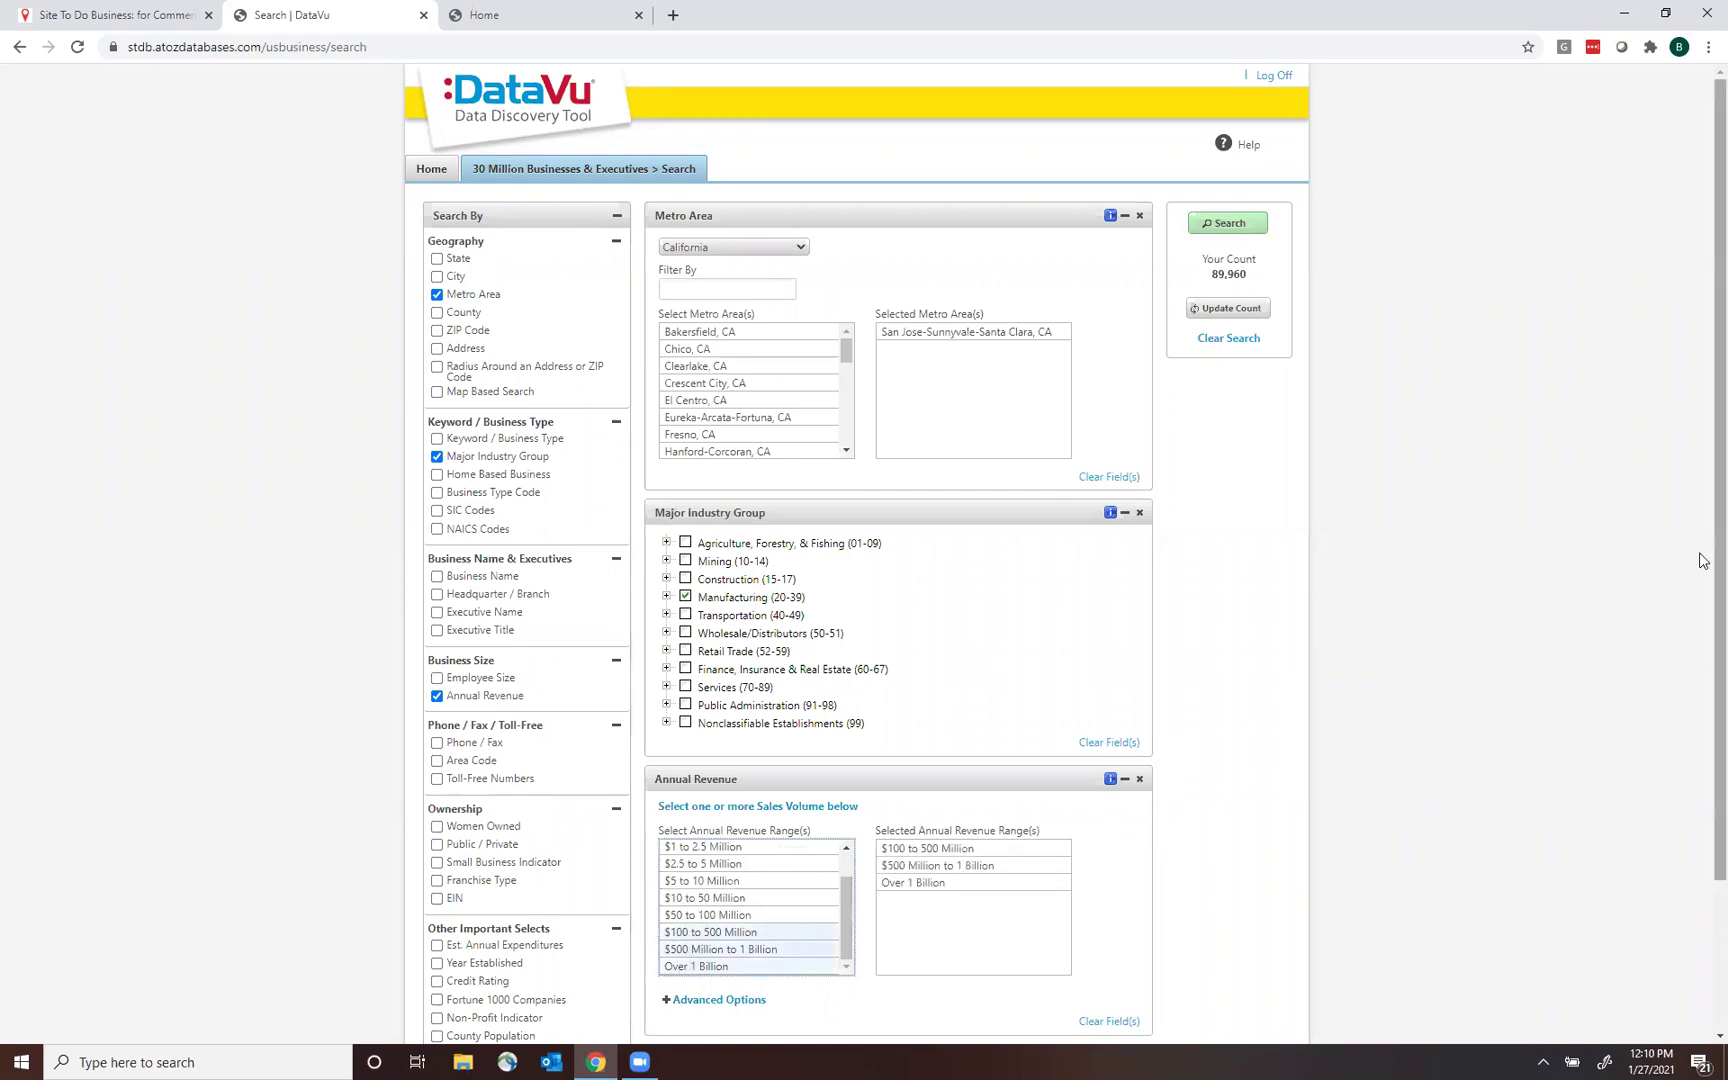
{"action": "left_click_drag", "start_coordinate": [1705, 487], "coordinate": [1705, 641]}
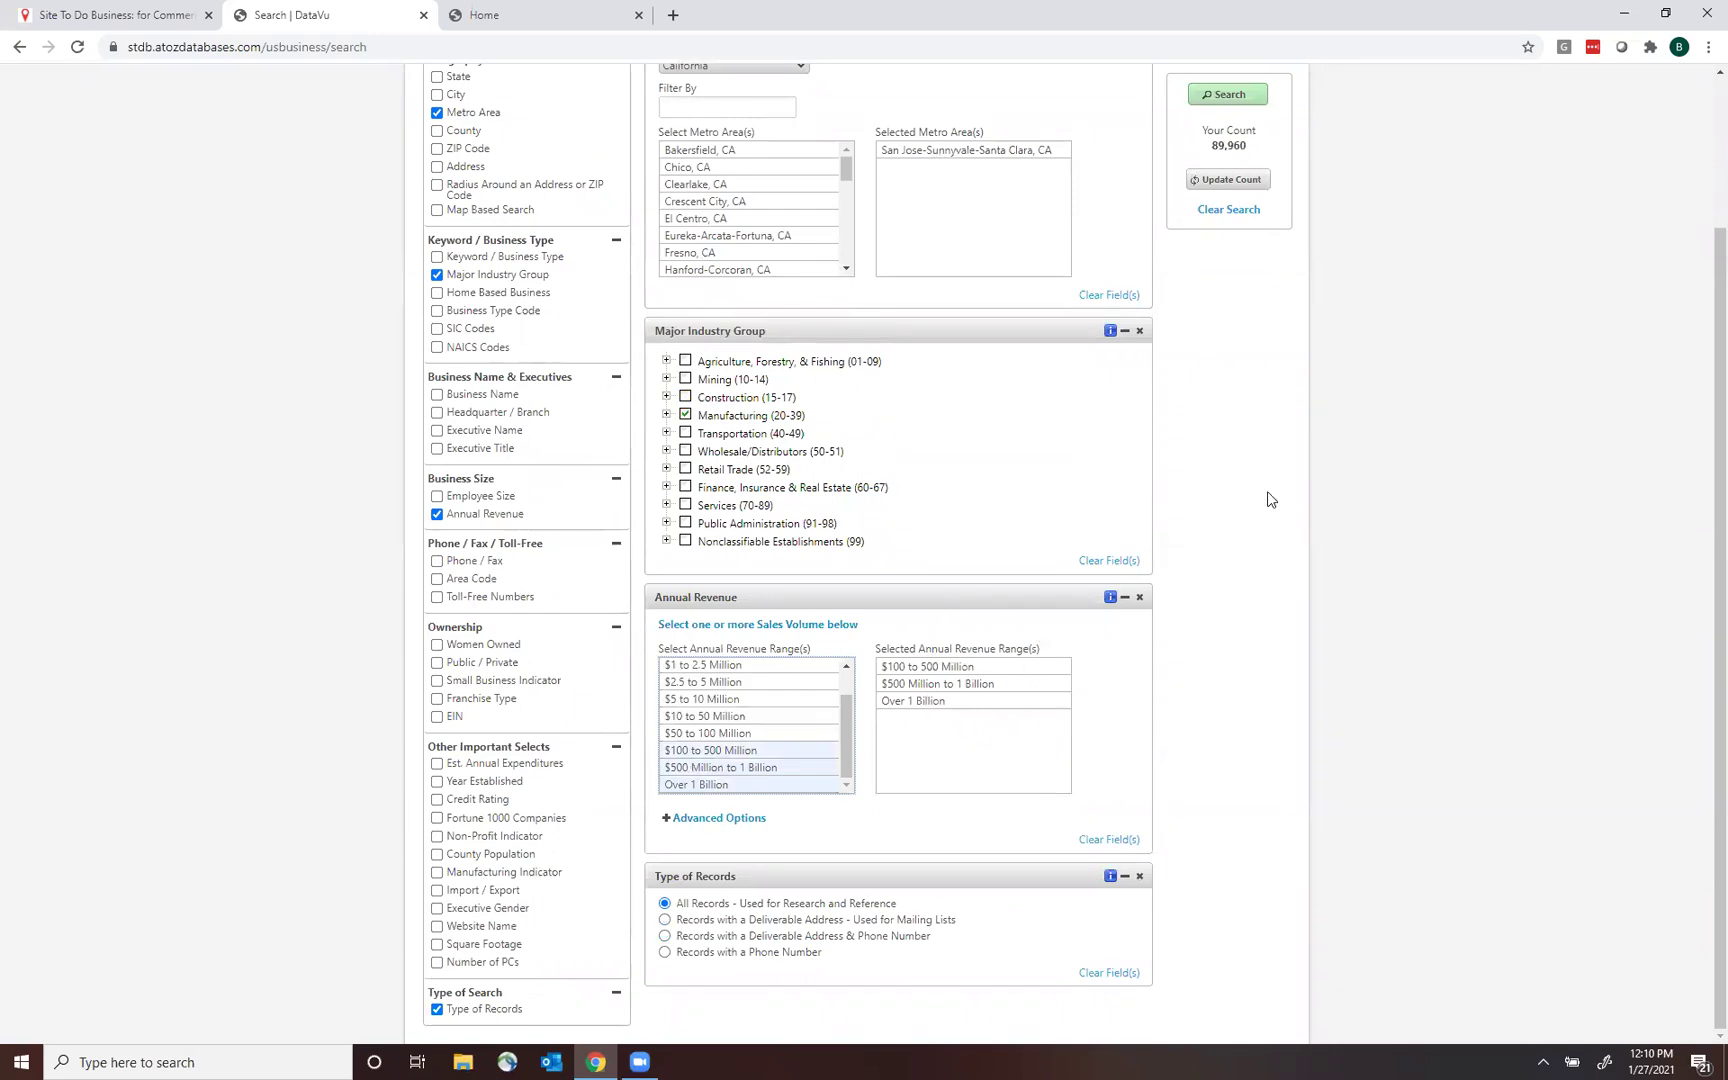
{"action": "right_click", "coordinate": [1705, 247]}
{"action": "left_click", "coordinate": [1703, 148]}
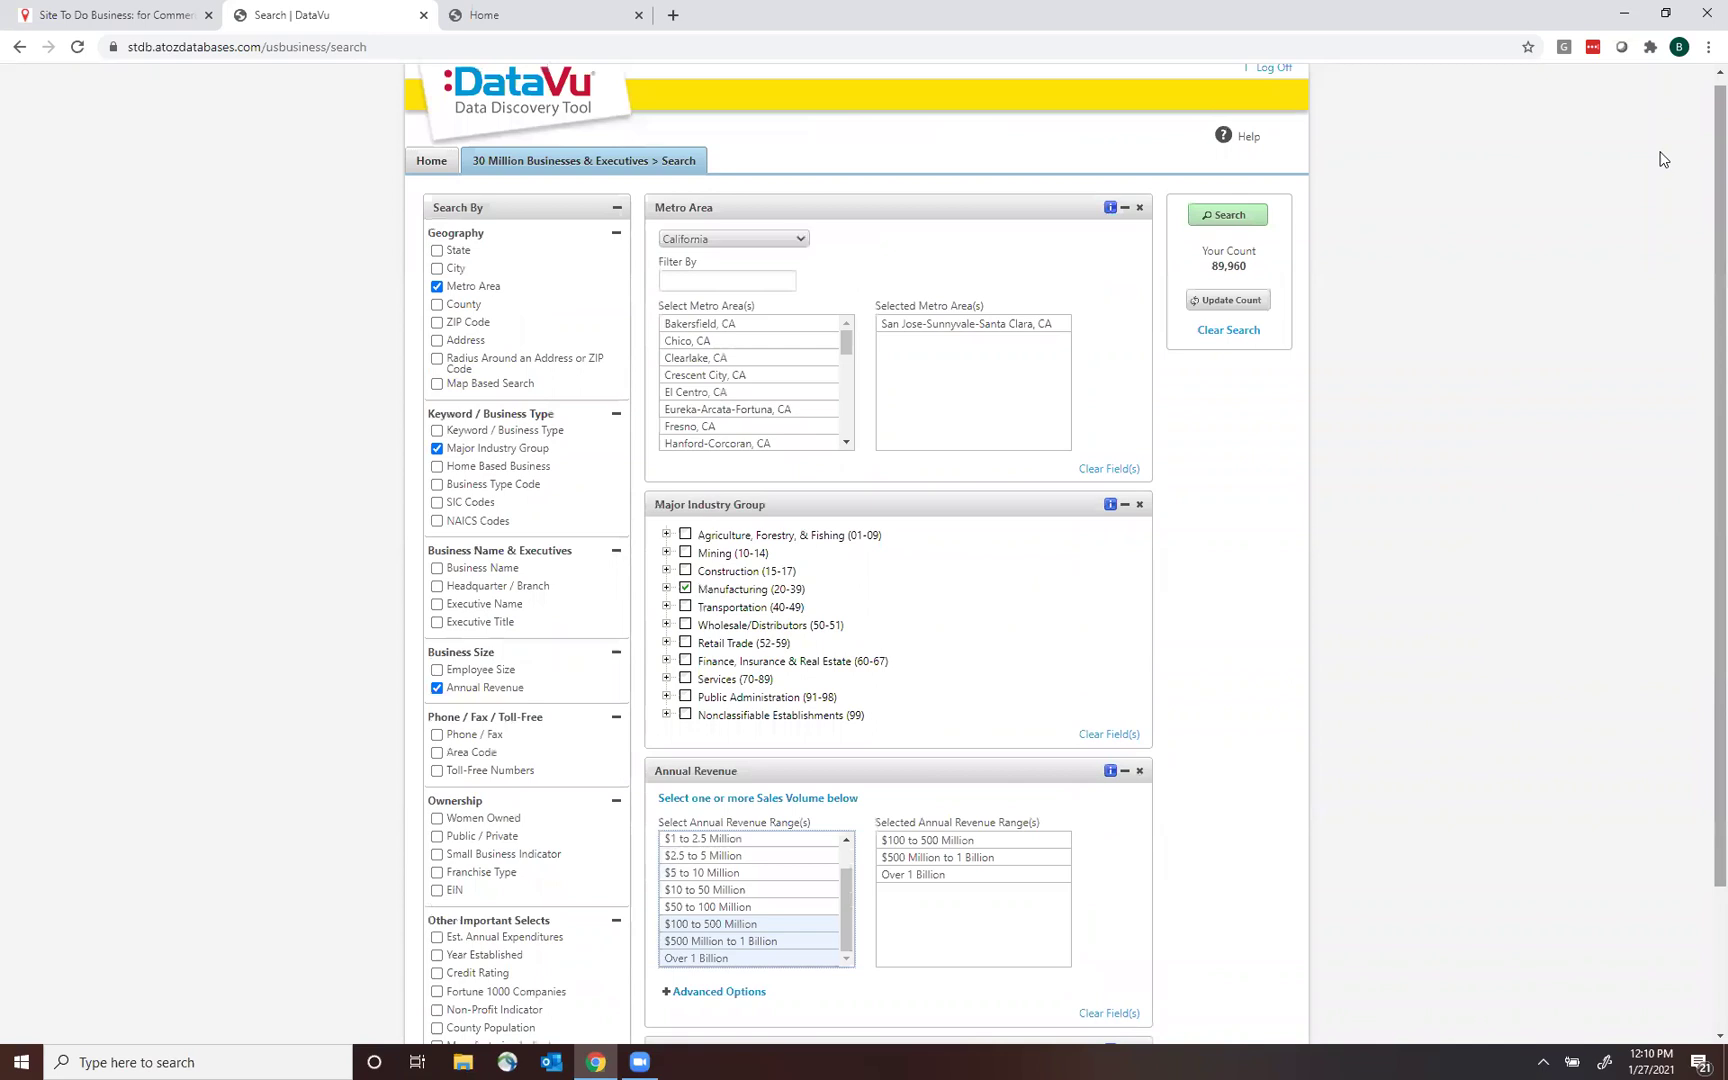
Run the search to list 127 matching manufacturers, headed by IBIDEN USA Corporation.
{"action": "left_click", "coordinate": [1229, 224]}
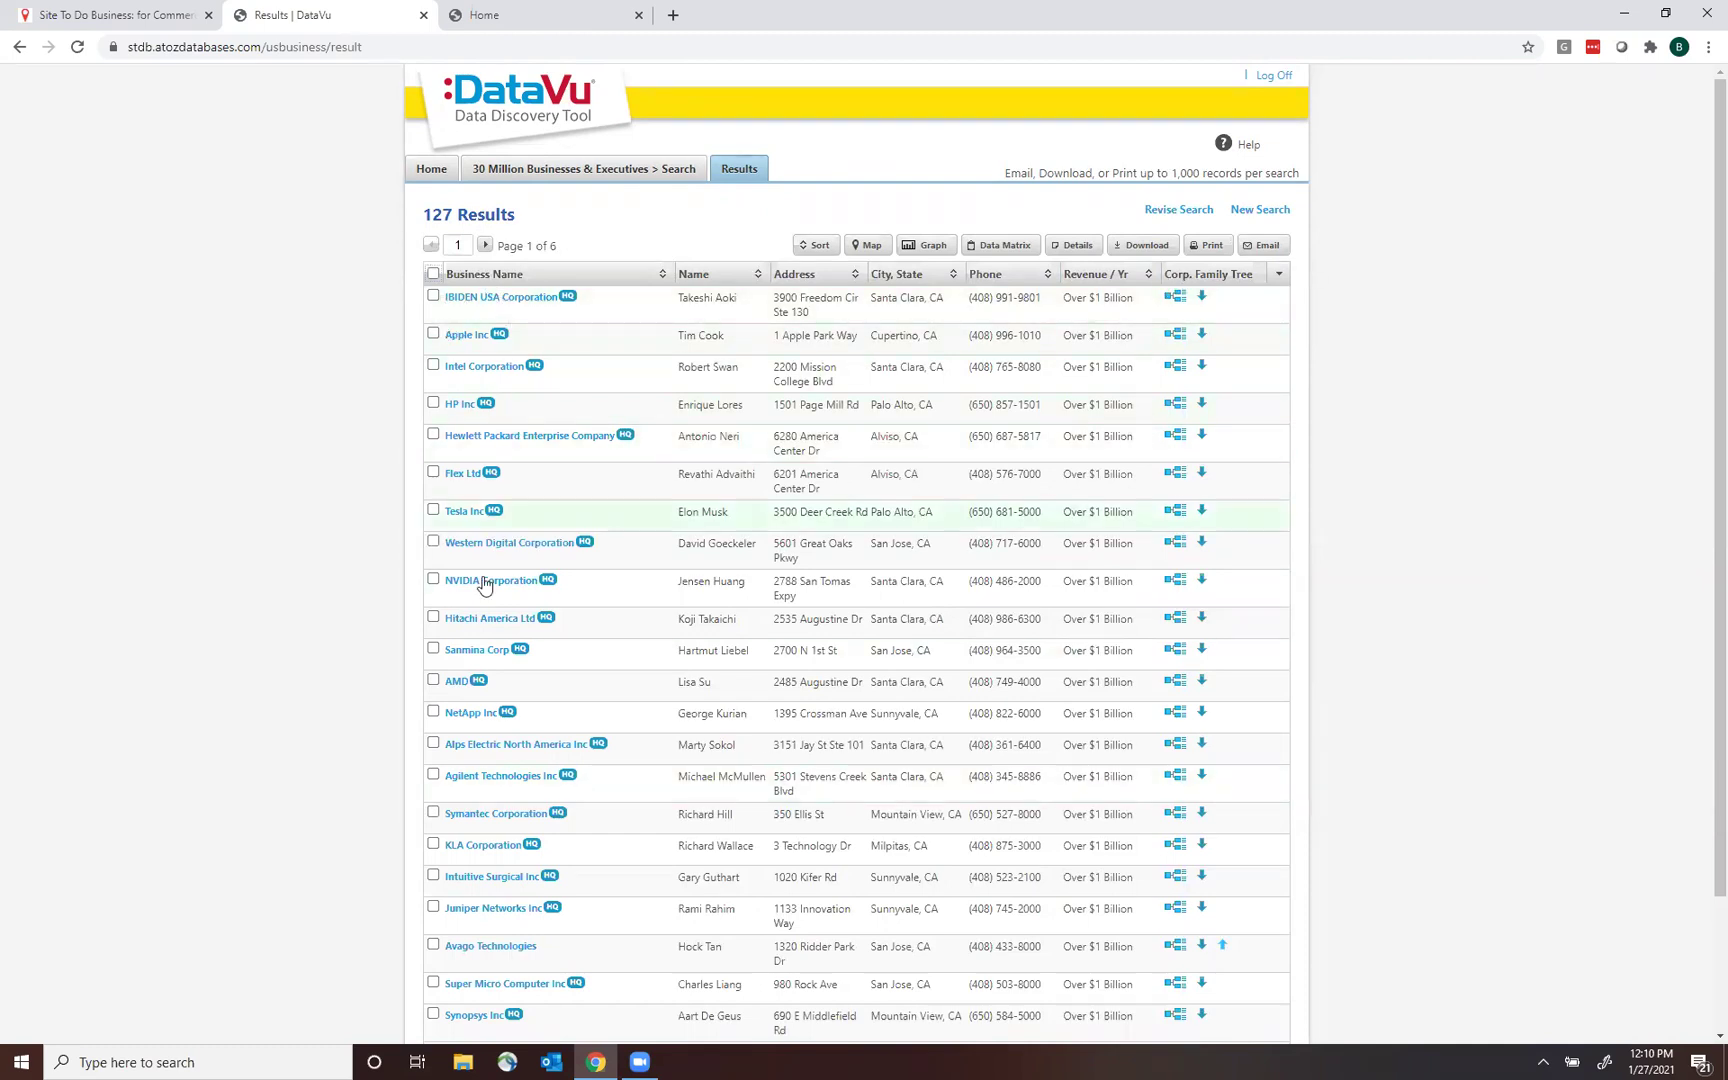
Review IBIDEN USA Corporation's full profile, then return to the 127-result list.
{"action": "left_click", "coordinate": [504, 300]}
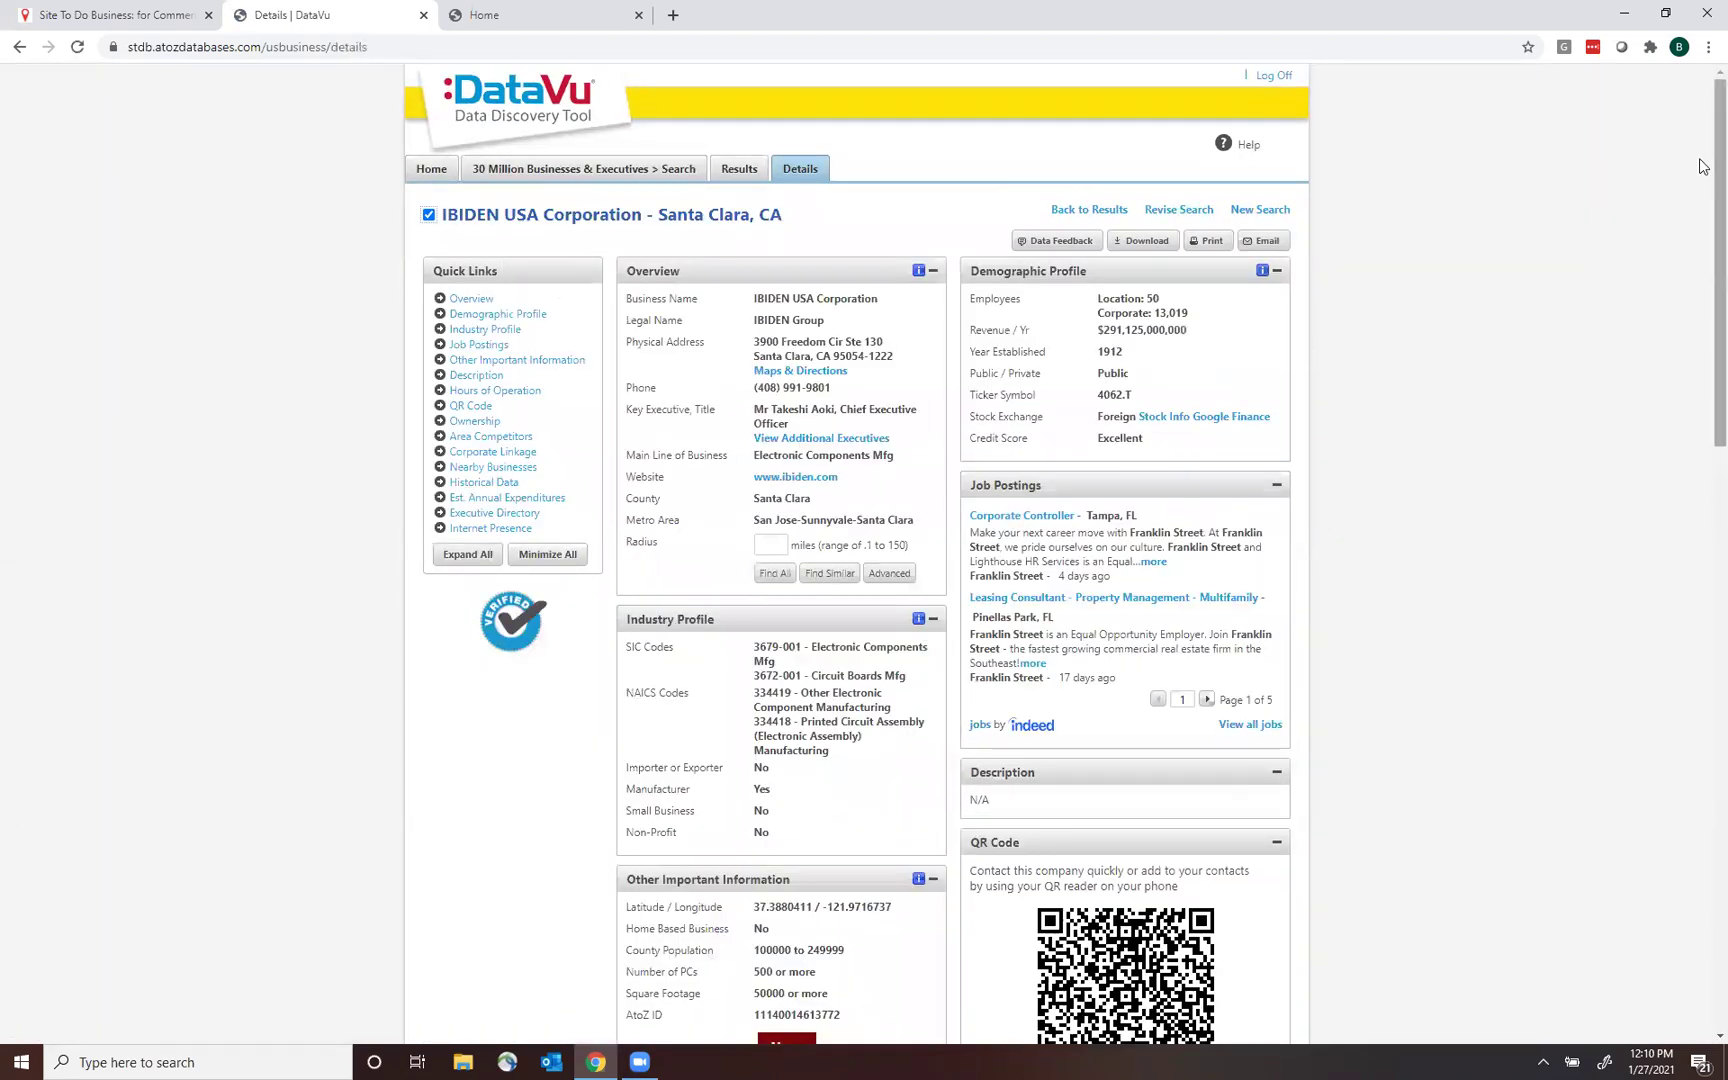
{"action": "scroll", "coordinate": [1703, 447], "scroll_direction": "down", "scroll_amount": 7}
{"action": "scroll", "coordinate": [1703, 447], "scroll_direction": "up", "scroll_amount": 6}
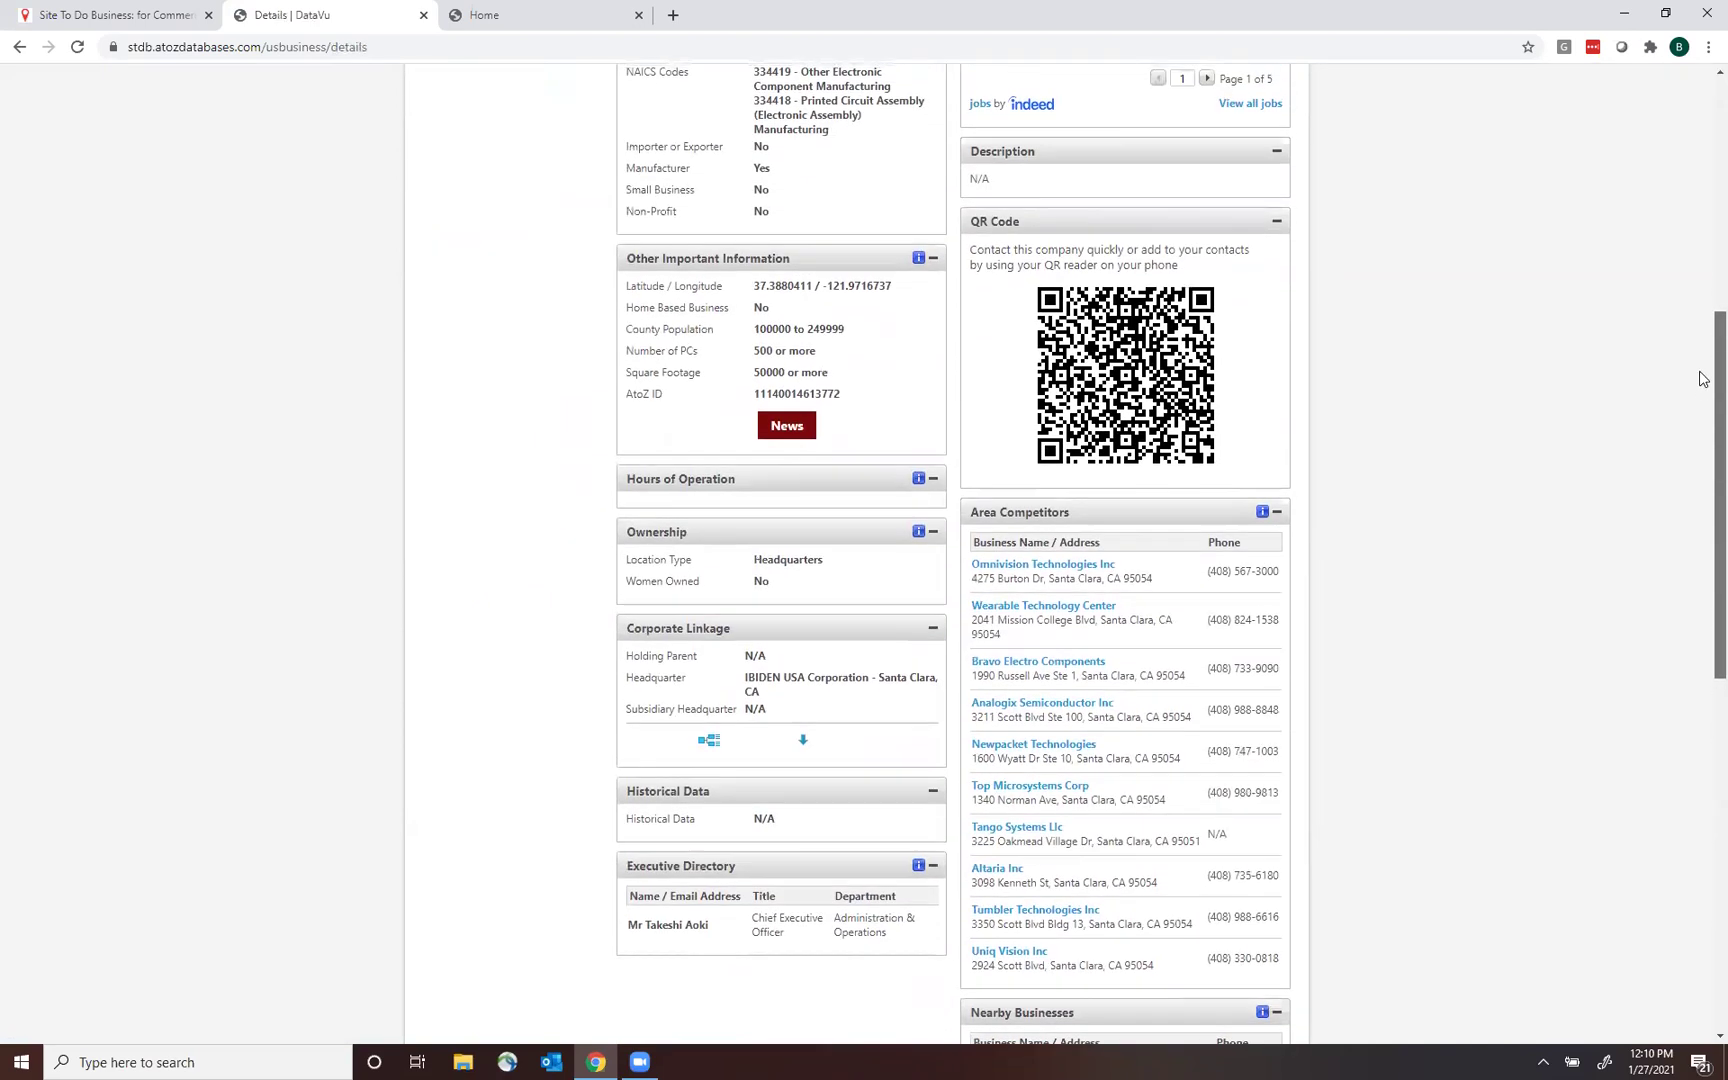
{"action": "scroll", "coordinate": [1703, 190], "scroll_direction": "up", "scroll_amount": 2}
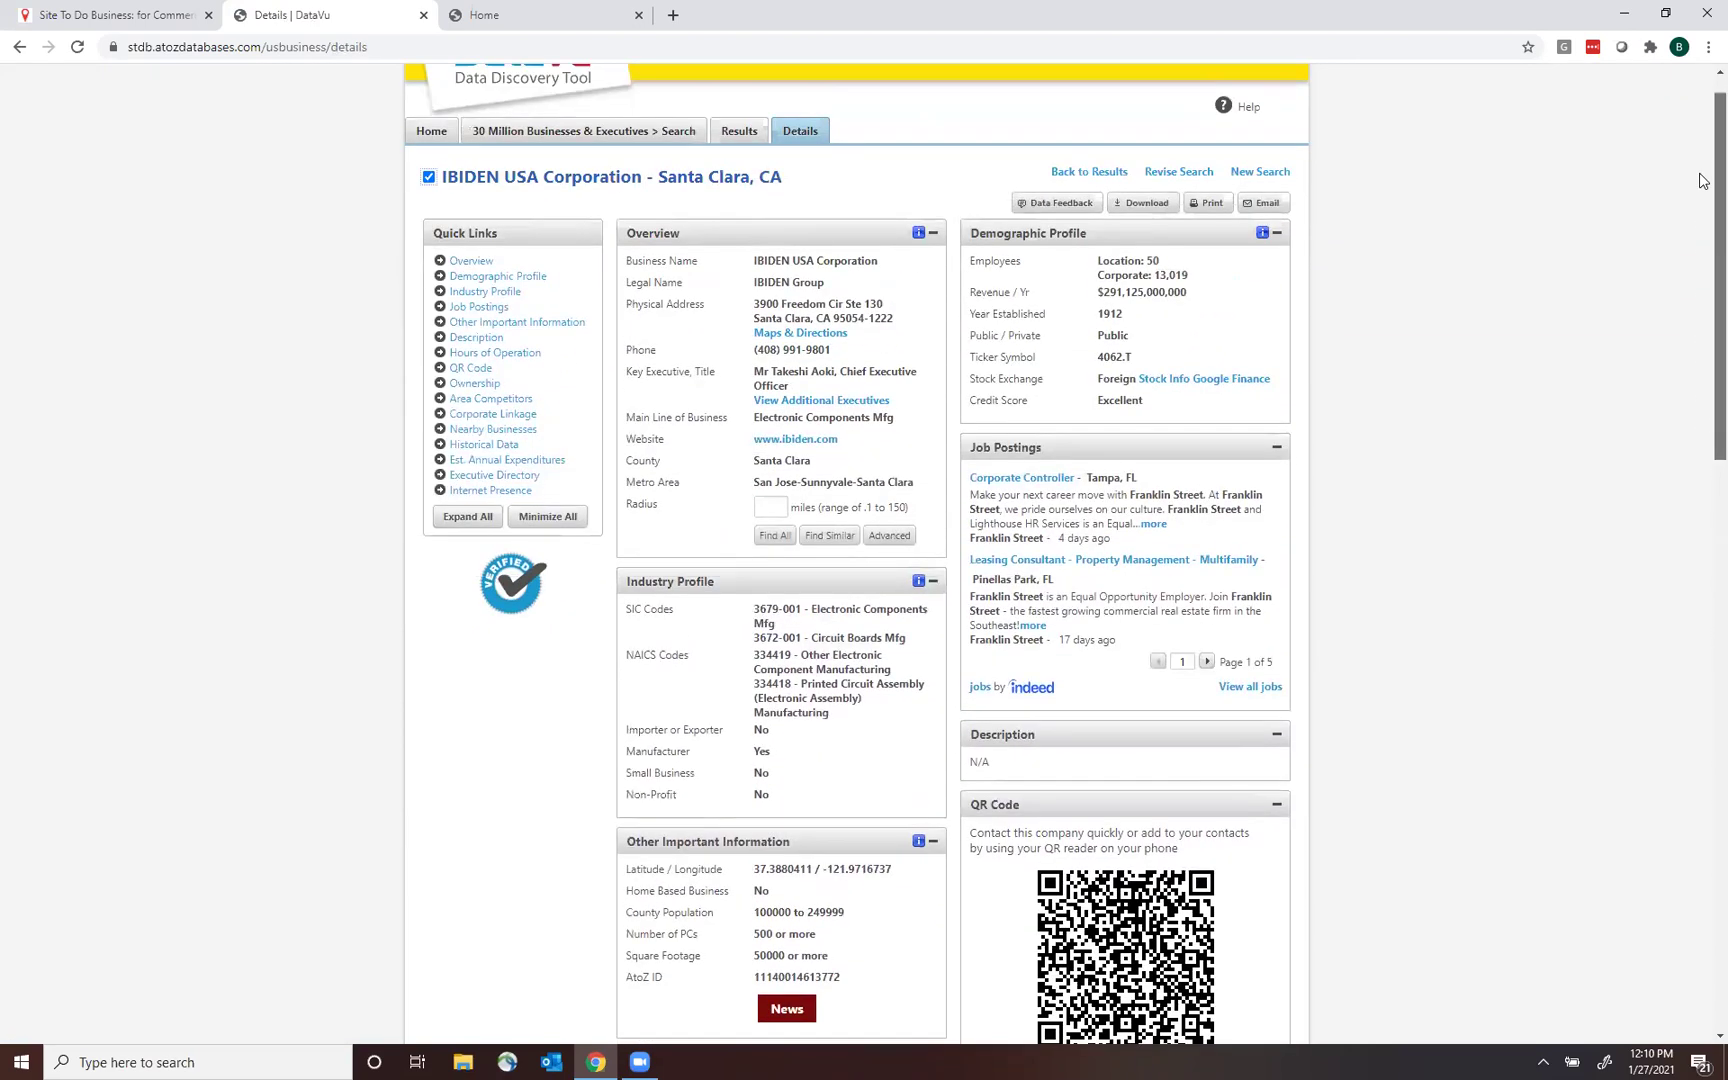
{"action": "scroll", "coordinate": [1703, 205], "scroll_direction": "down", "scroll_amount": 1}
{"action": "scroll", "coordinate": [1703, 210], "scroll_direction": "up", "scroll_amount": 1}
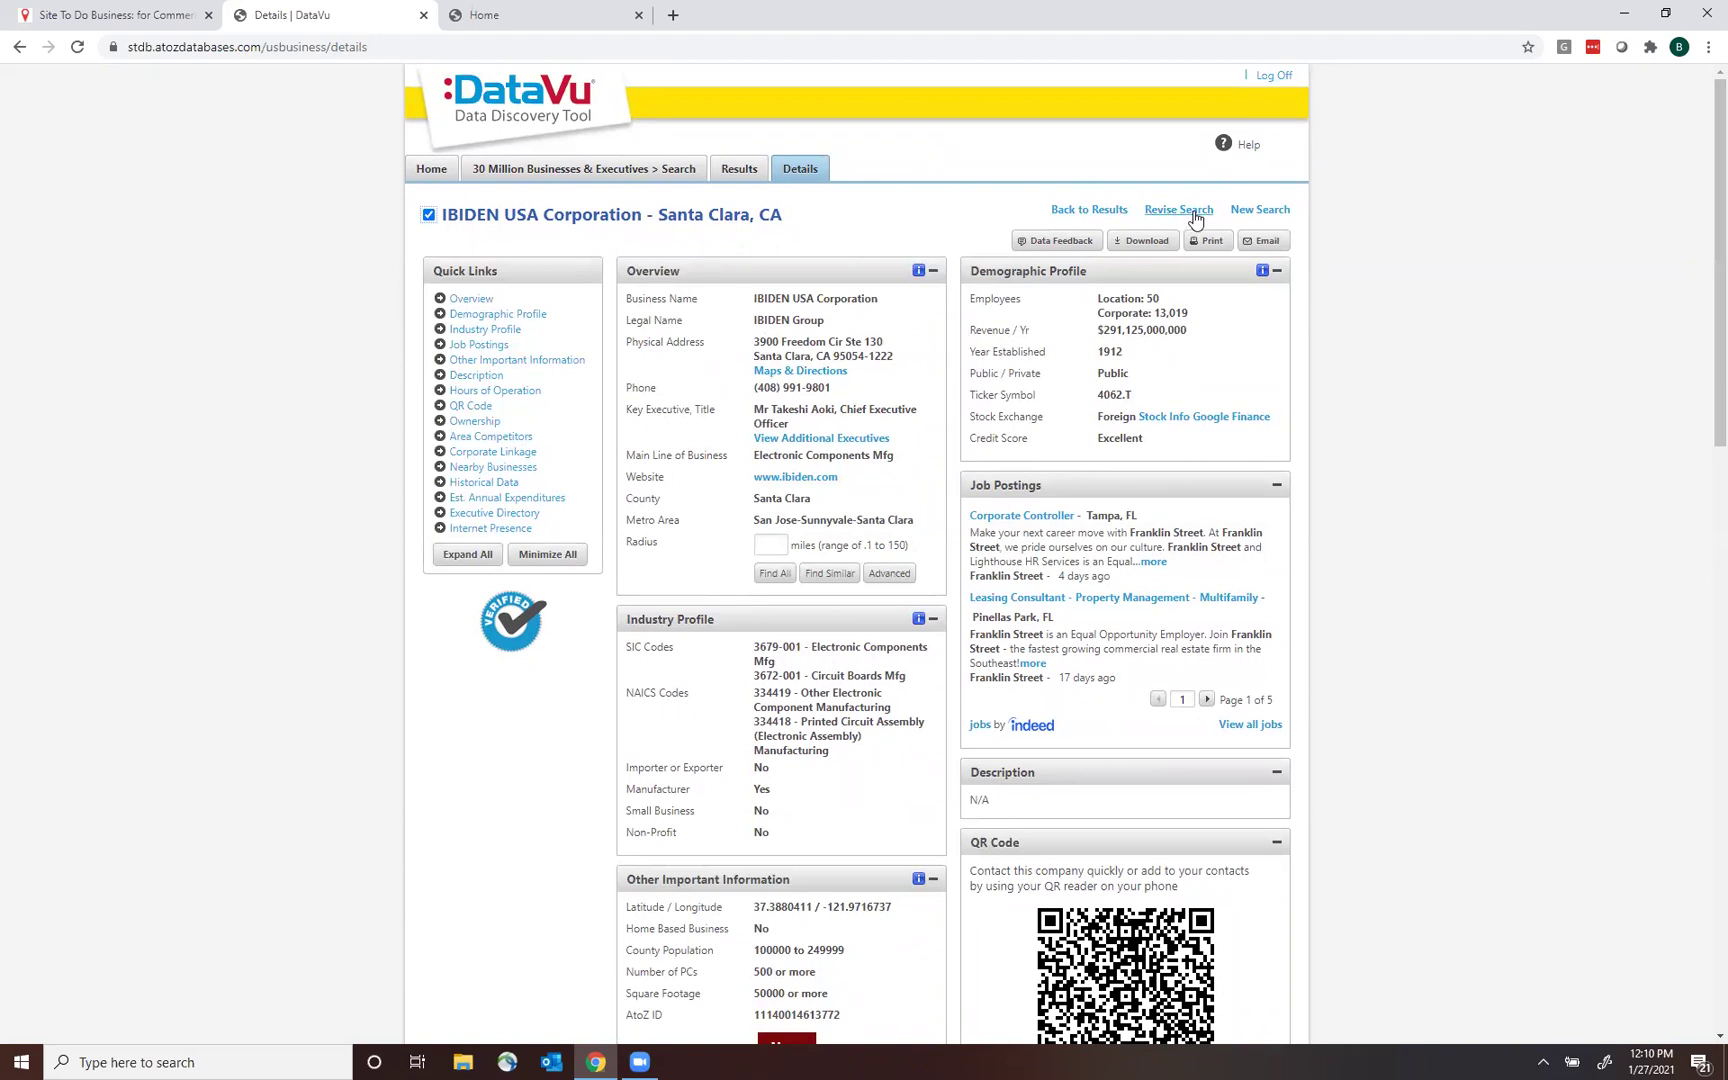
{"action": "left_click", "coordinate": [1096, 210]}
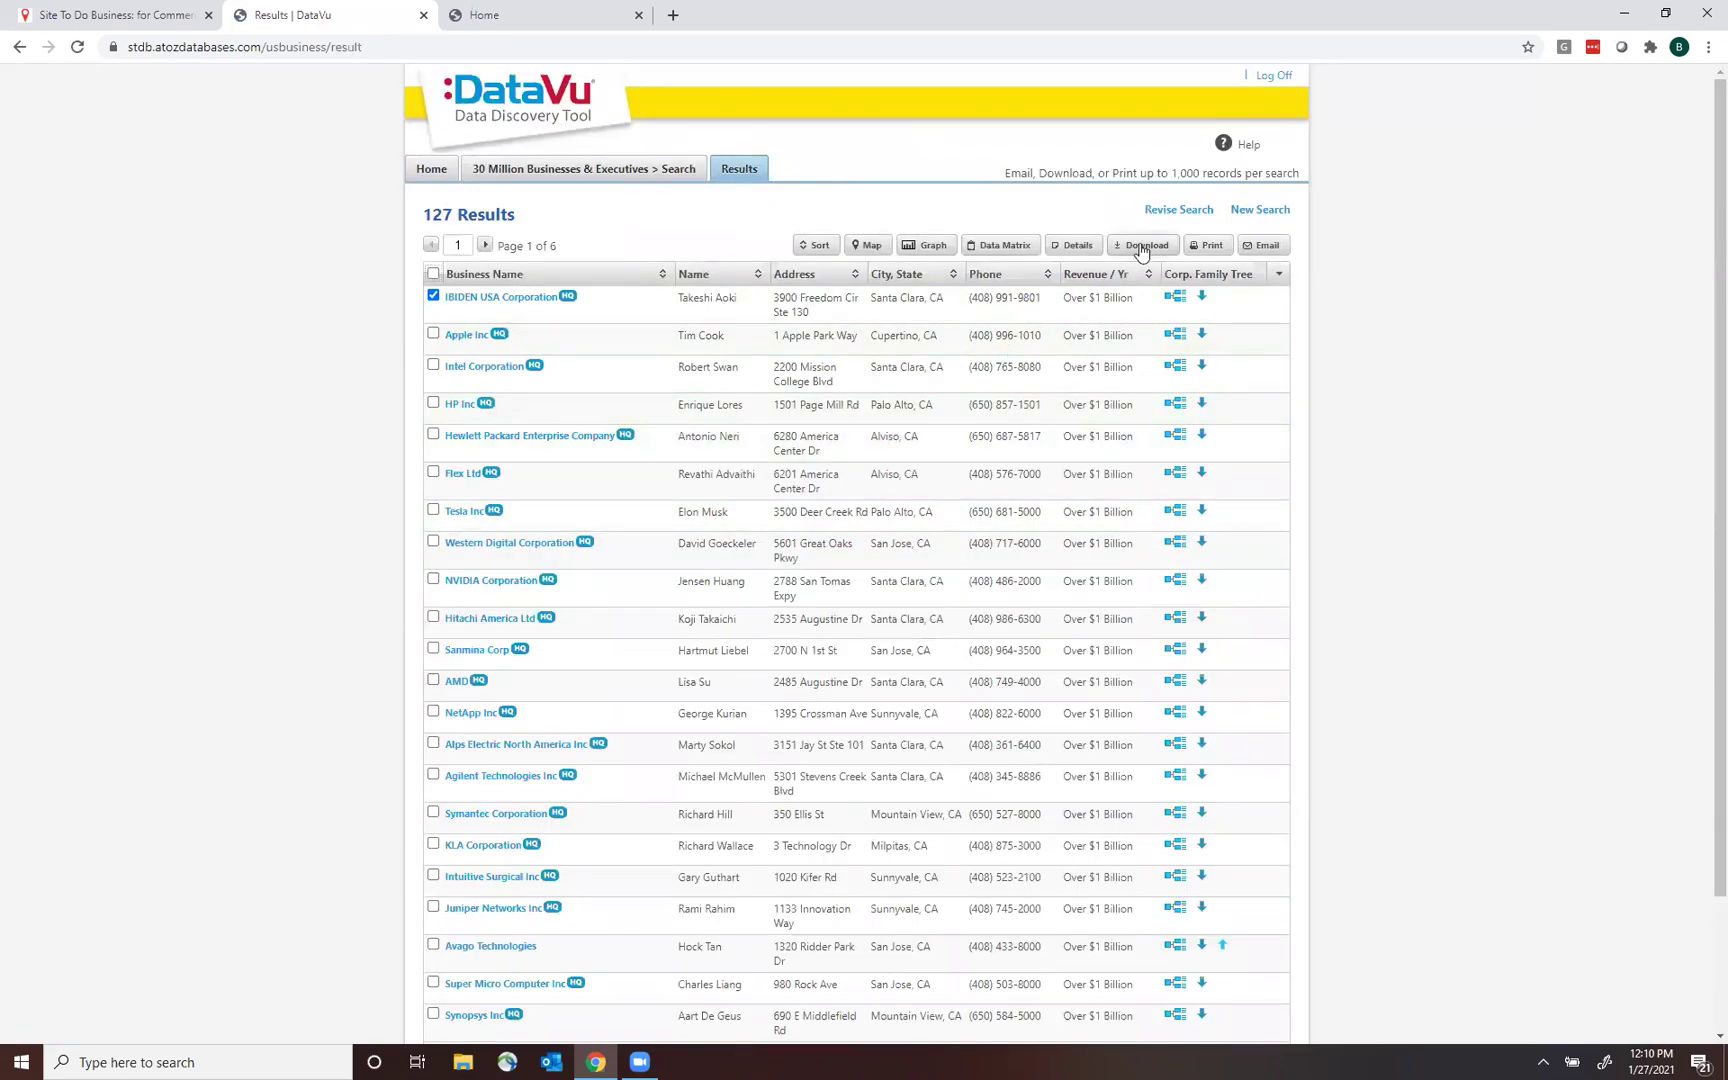
Name the download 'San Jose Manufacturing', enter the e-mail address, and choose Comma Delimited (CSV).
{"action": "left_click", "coordinate": [1141, 247]}
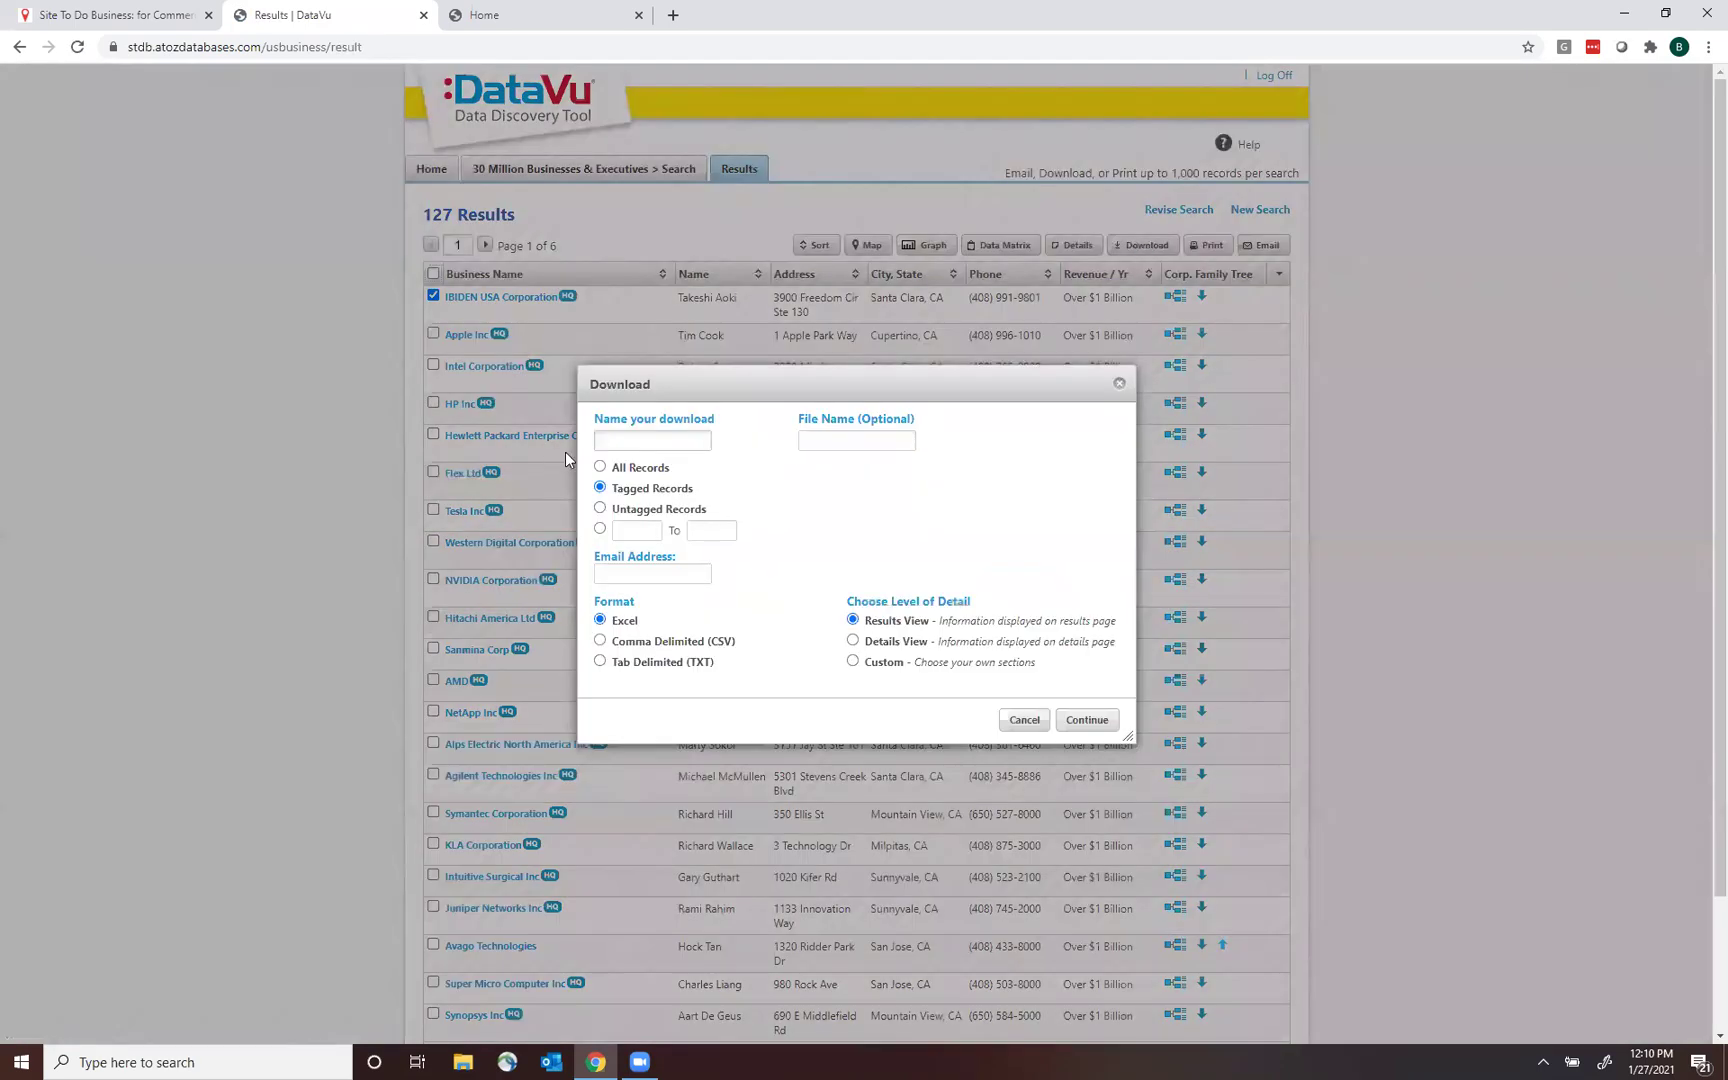
{"action": "type", "text": "San Jose Manufacturing"}
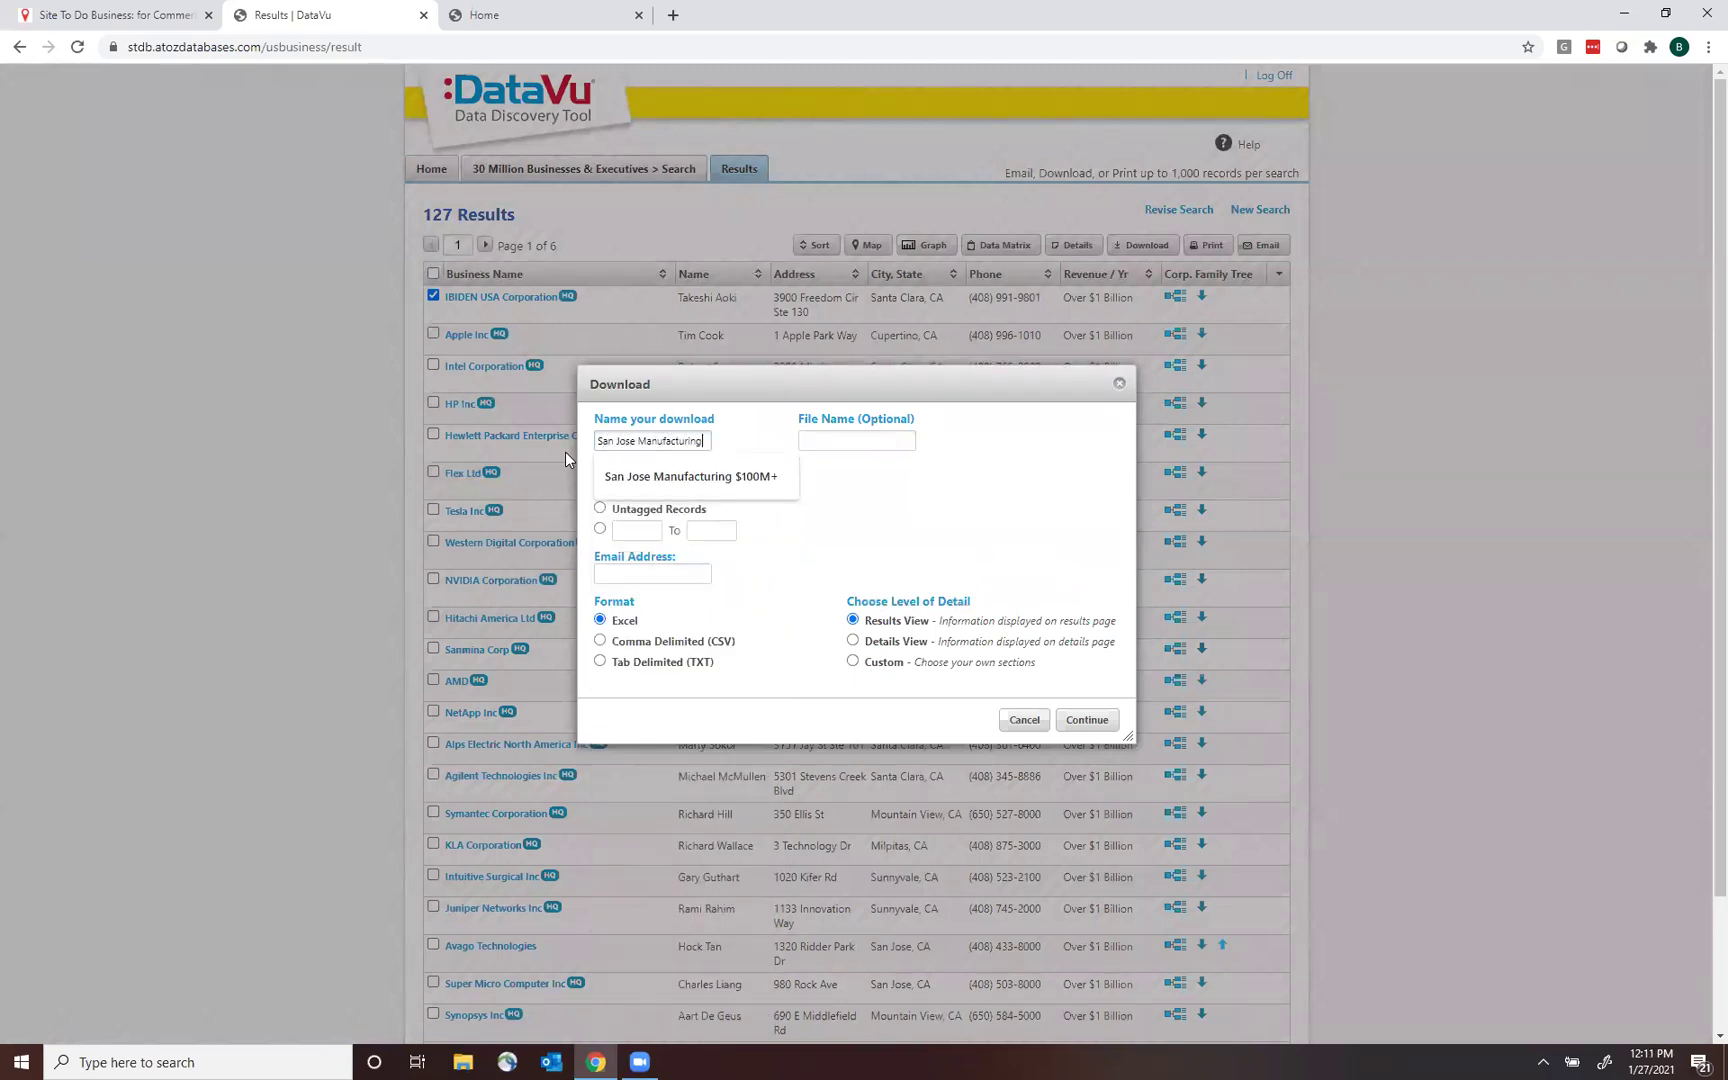
{"action": "key", "text": "Tab"}
{"action": "key", "text": "Tab"}
{"action": "key", "text": "Tab"}
{"action": "key", "text": "Tab"}
{"action": "key", "text": "Tab"}
{"action": "key", "text": "Tab"}
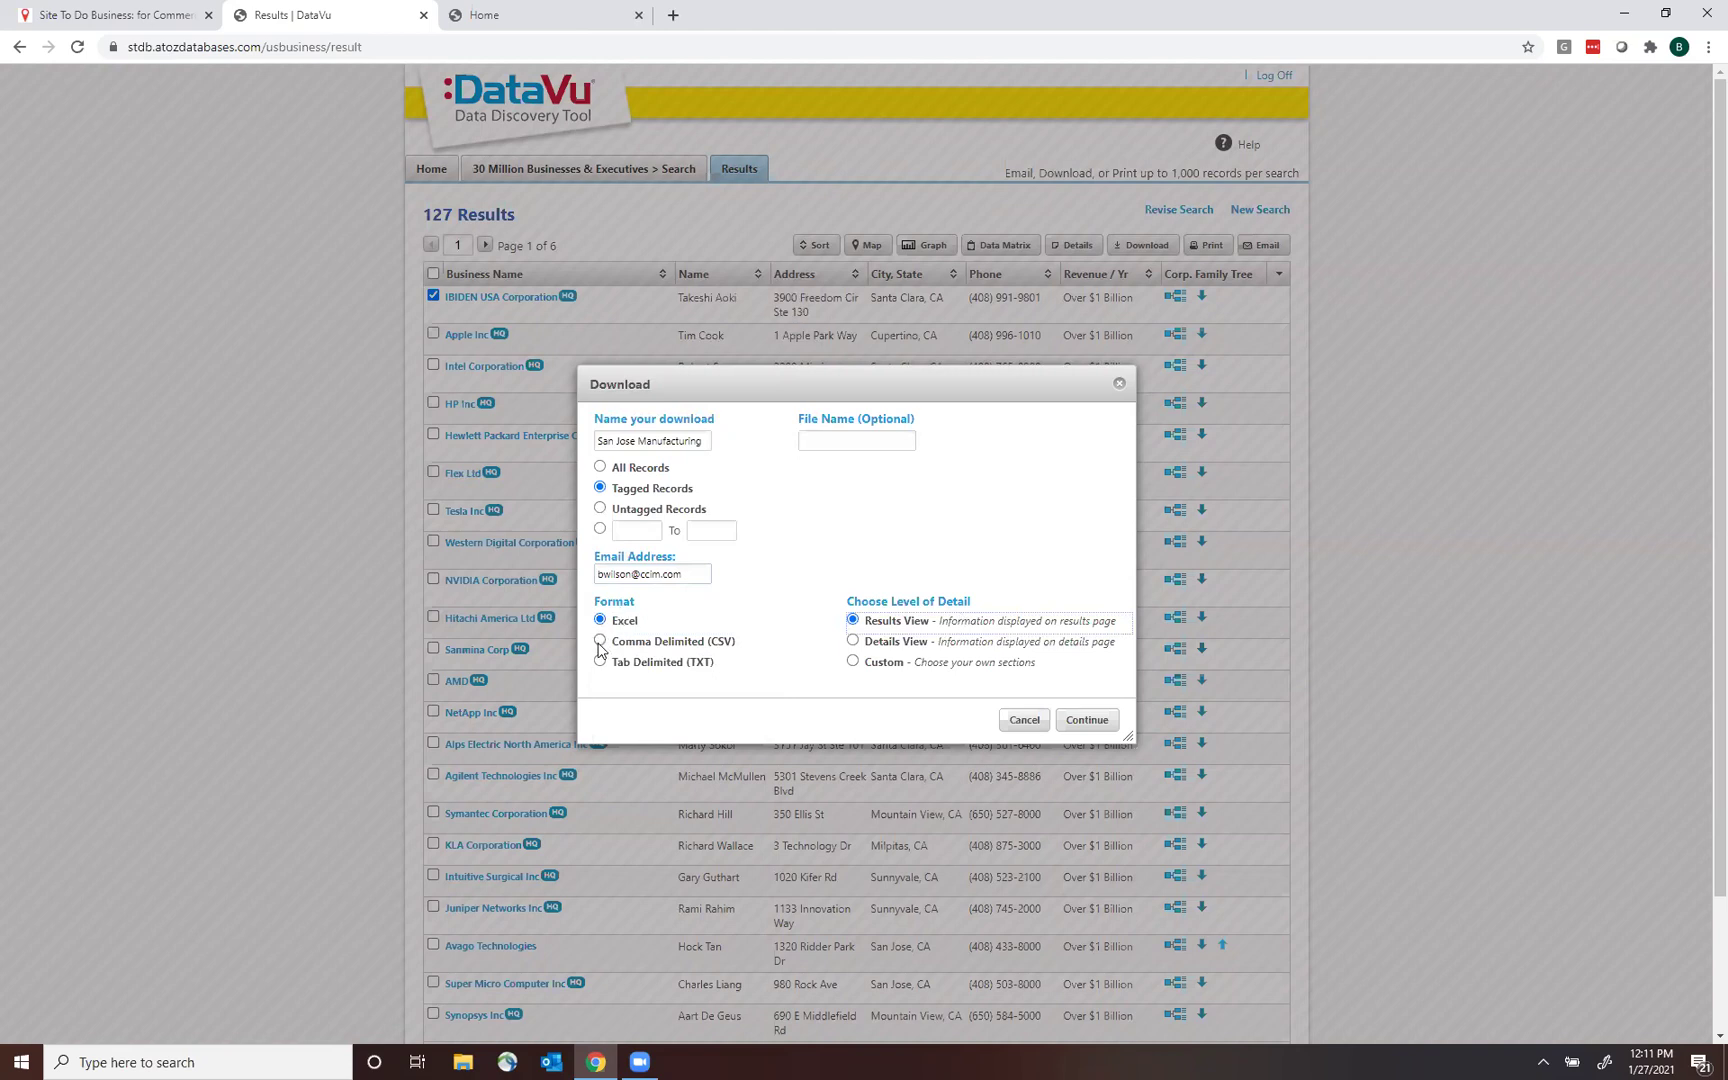
{"action": "left_click", "coordinate": [600, 643]}
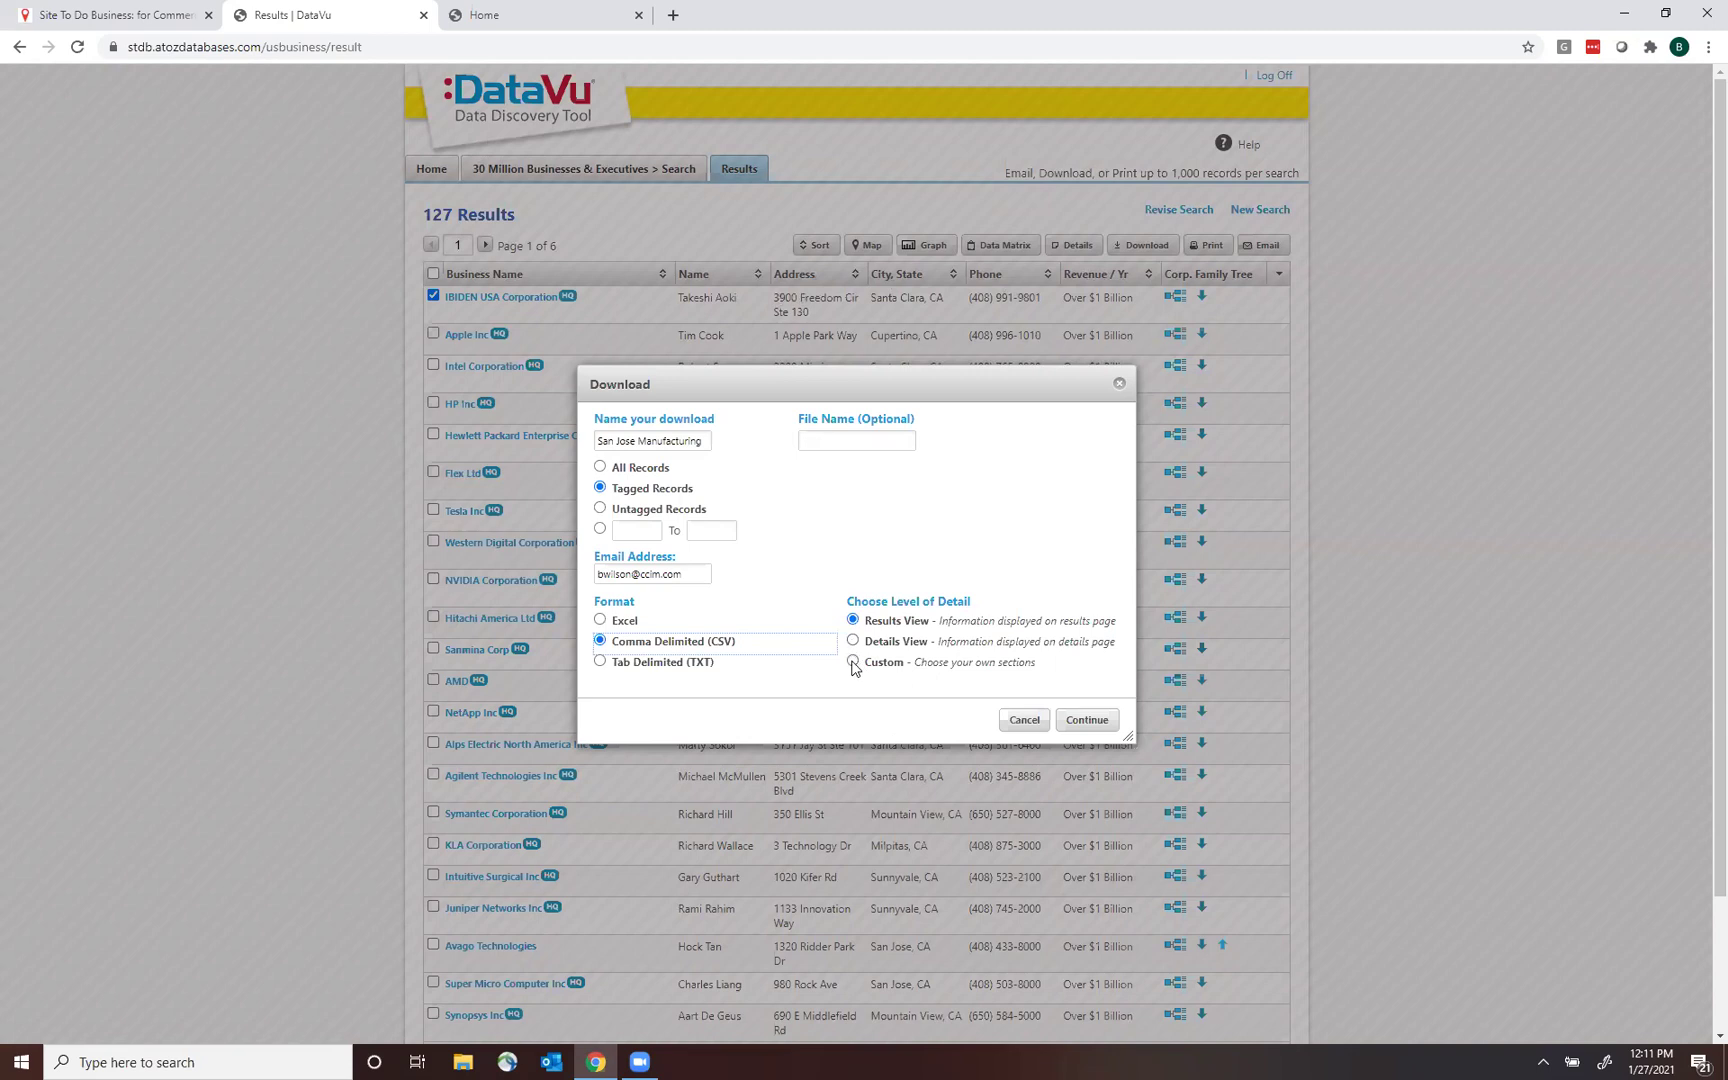
Browse the Custom detail sections, then download the CSV at Results View detail level.
{"action": "left_click", "coordinate": [853, 662]}
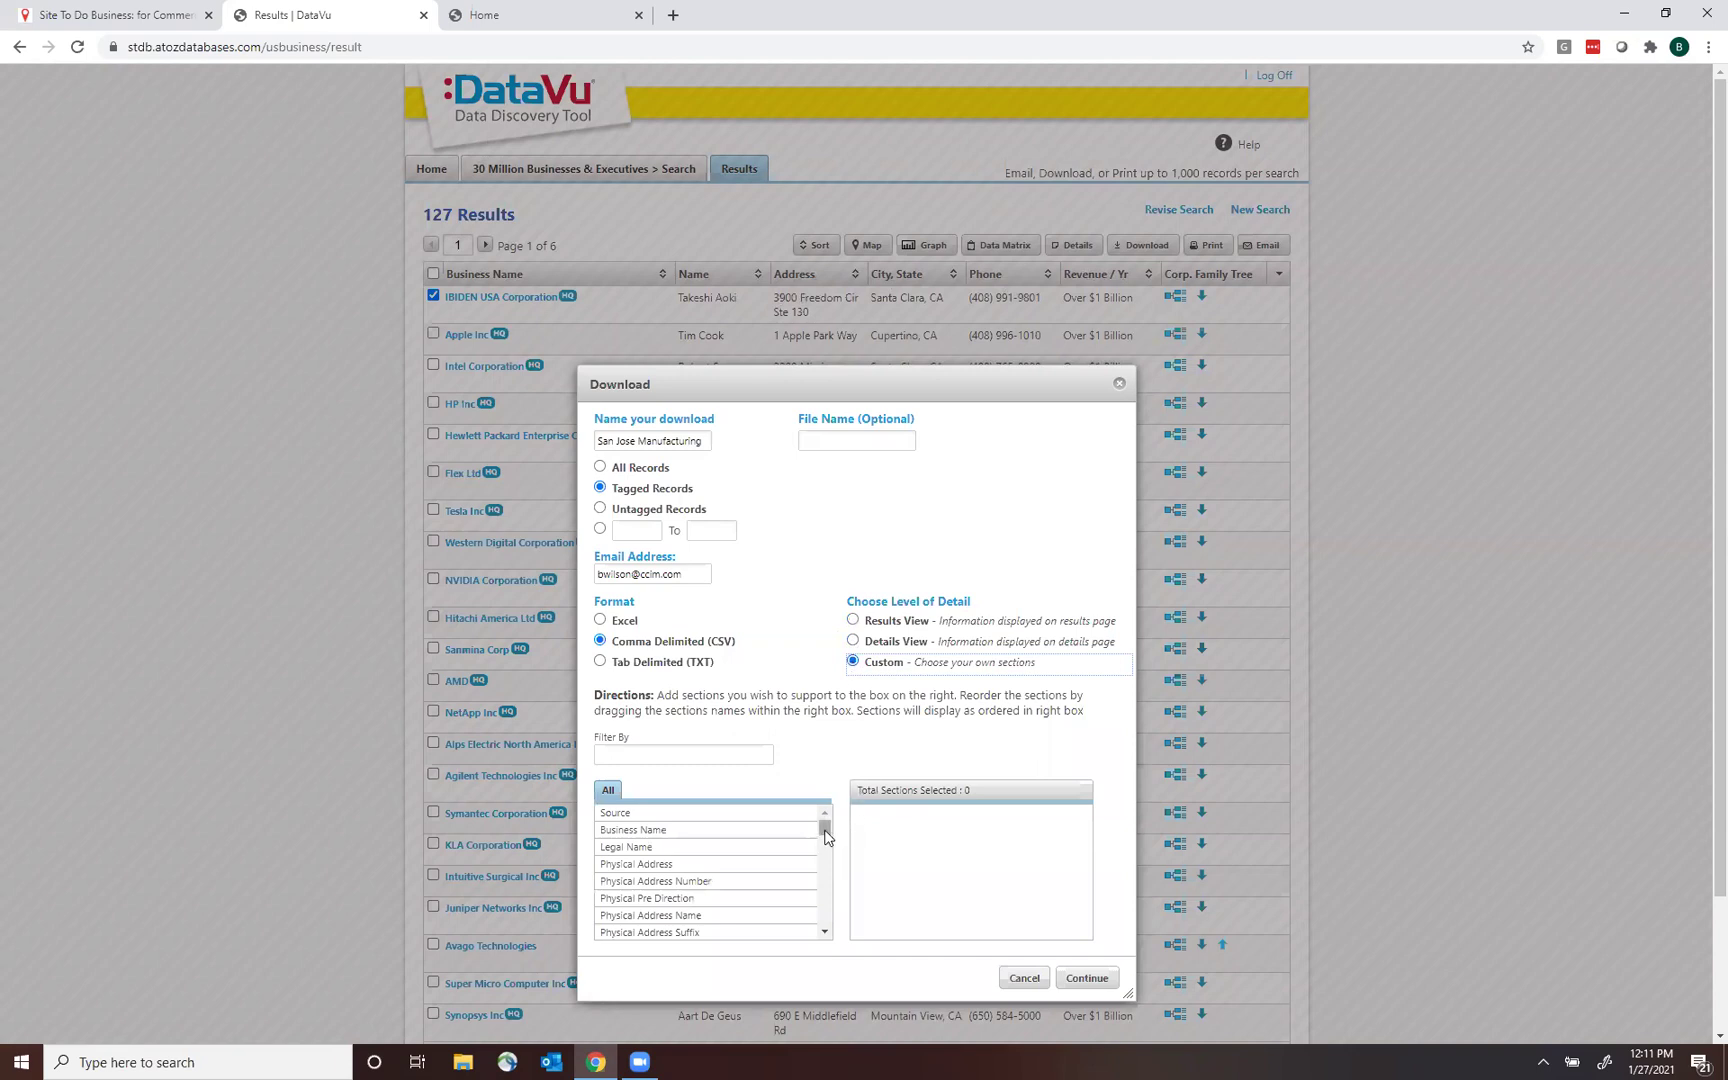
{"action": "mouse_move", "coordinate": [825, 835]}
{"action": "left_mouse_down"}
{"action": "mouse_move", "coordinate": [828, 907]}
{"action": "mouse_move", "coordinate": [829, 834]}
{"action": "mouse_move", "coordinate": [826, 850]}
{"action": "left_mouse_up"}
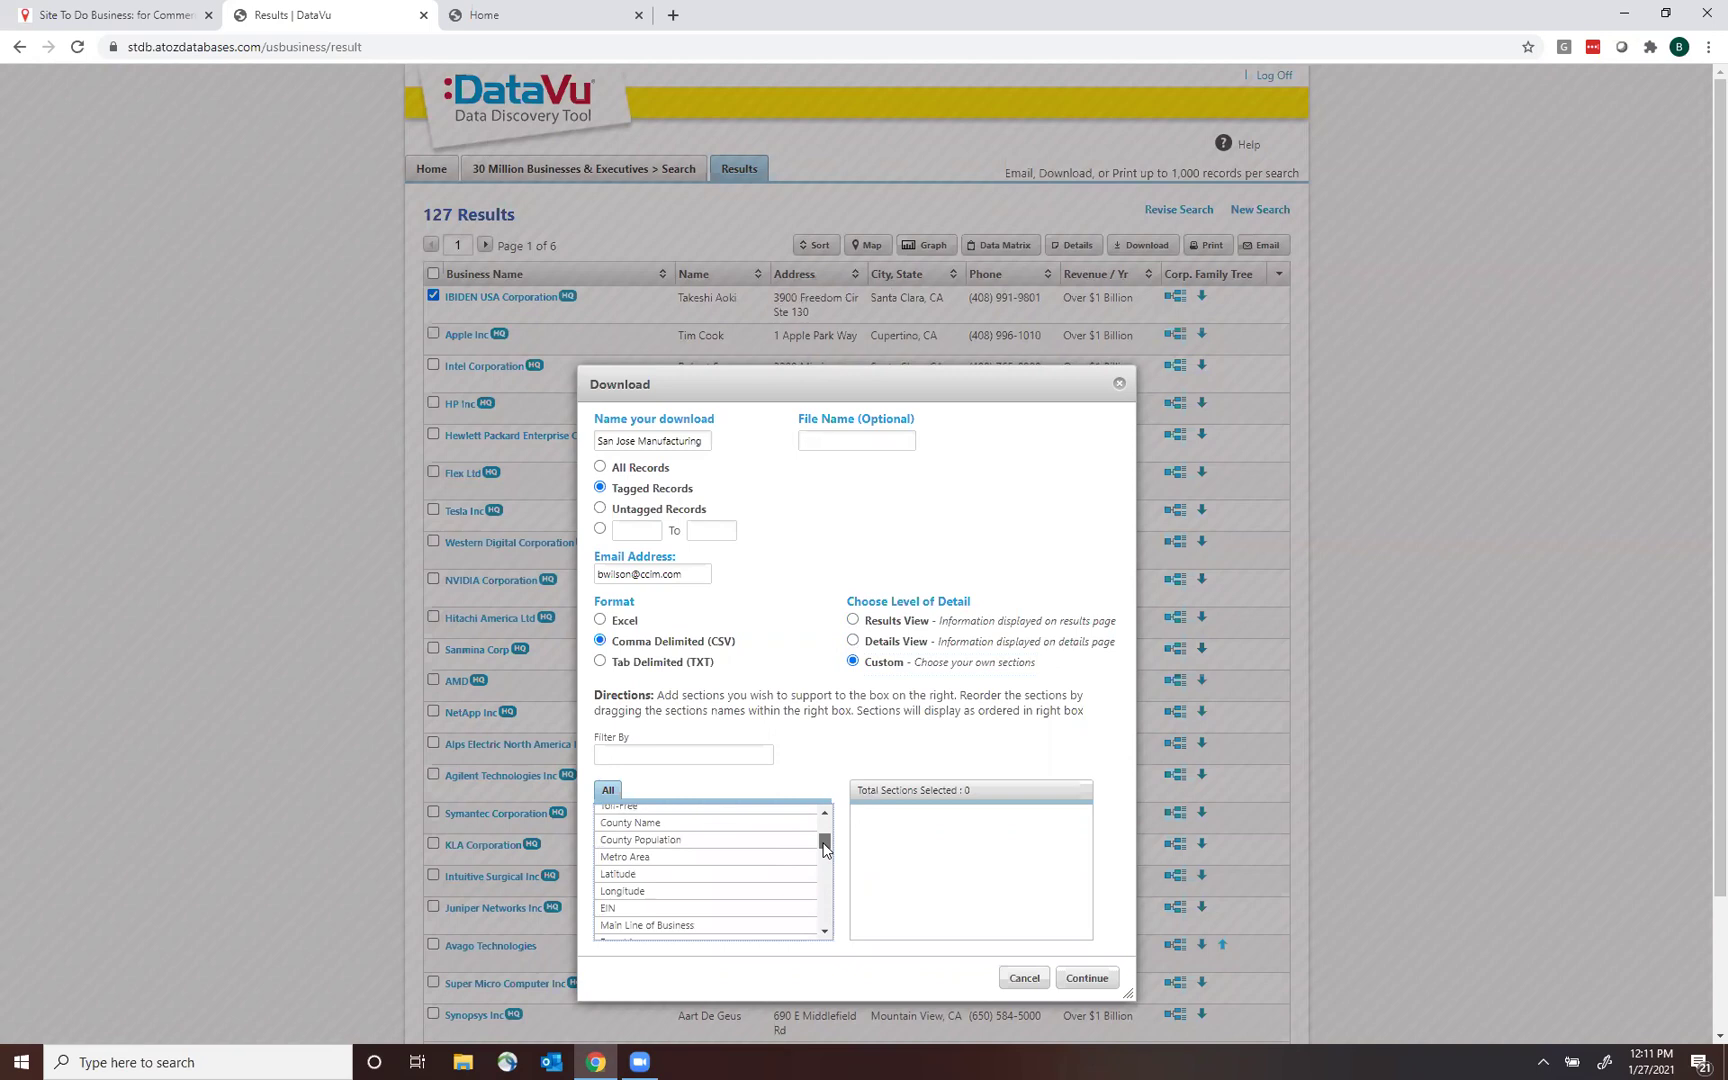
{"action": "left_click_drag", "start_coordinate": [825, 849], "coordinate": [825, 875]}
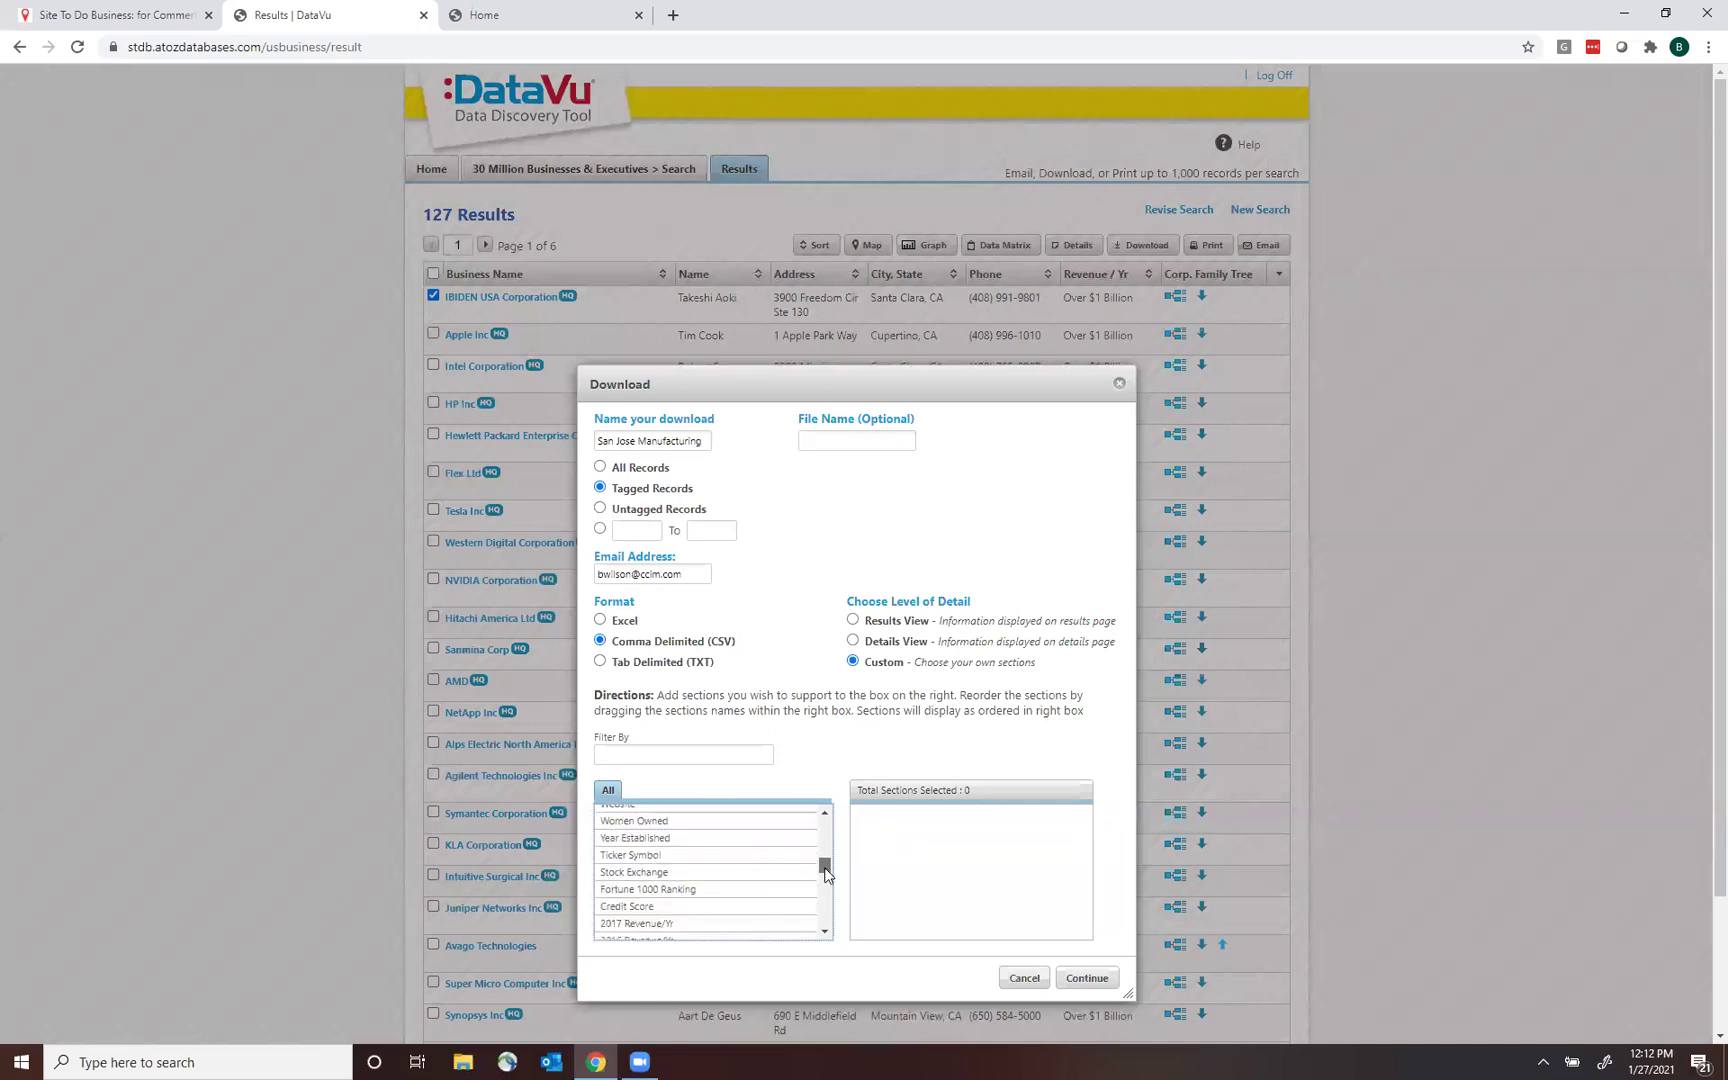
{"action": "left_click_drag", "start_coordinate": [825, 873], "coordinate": [828, 933]}
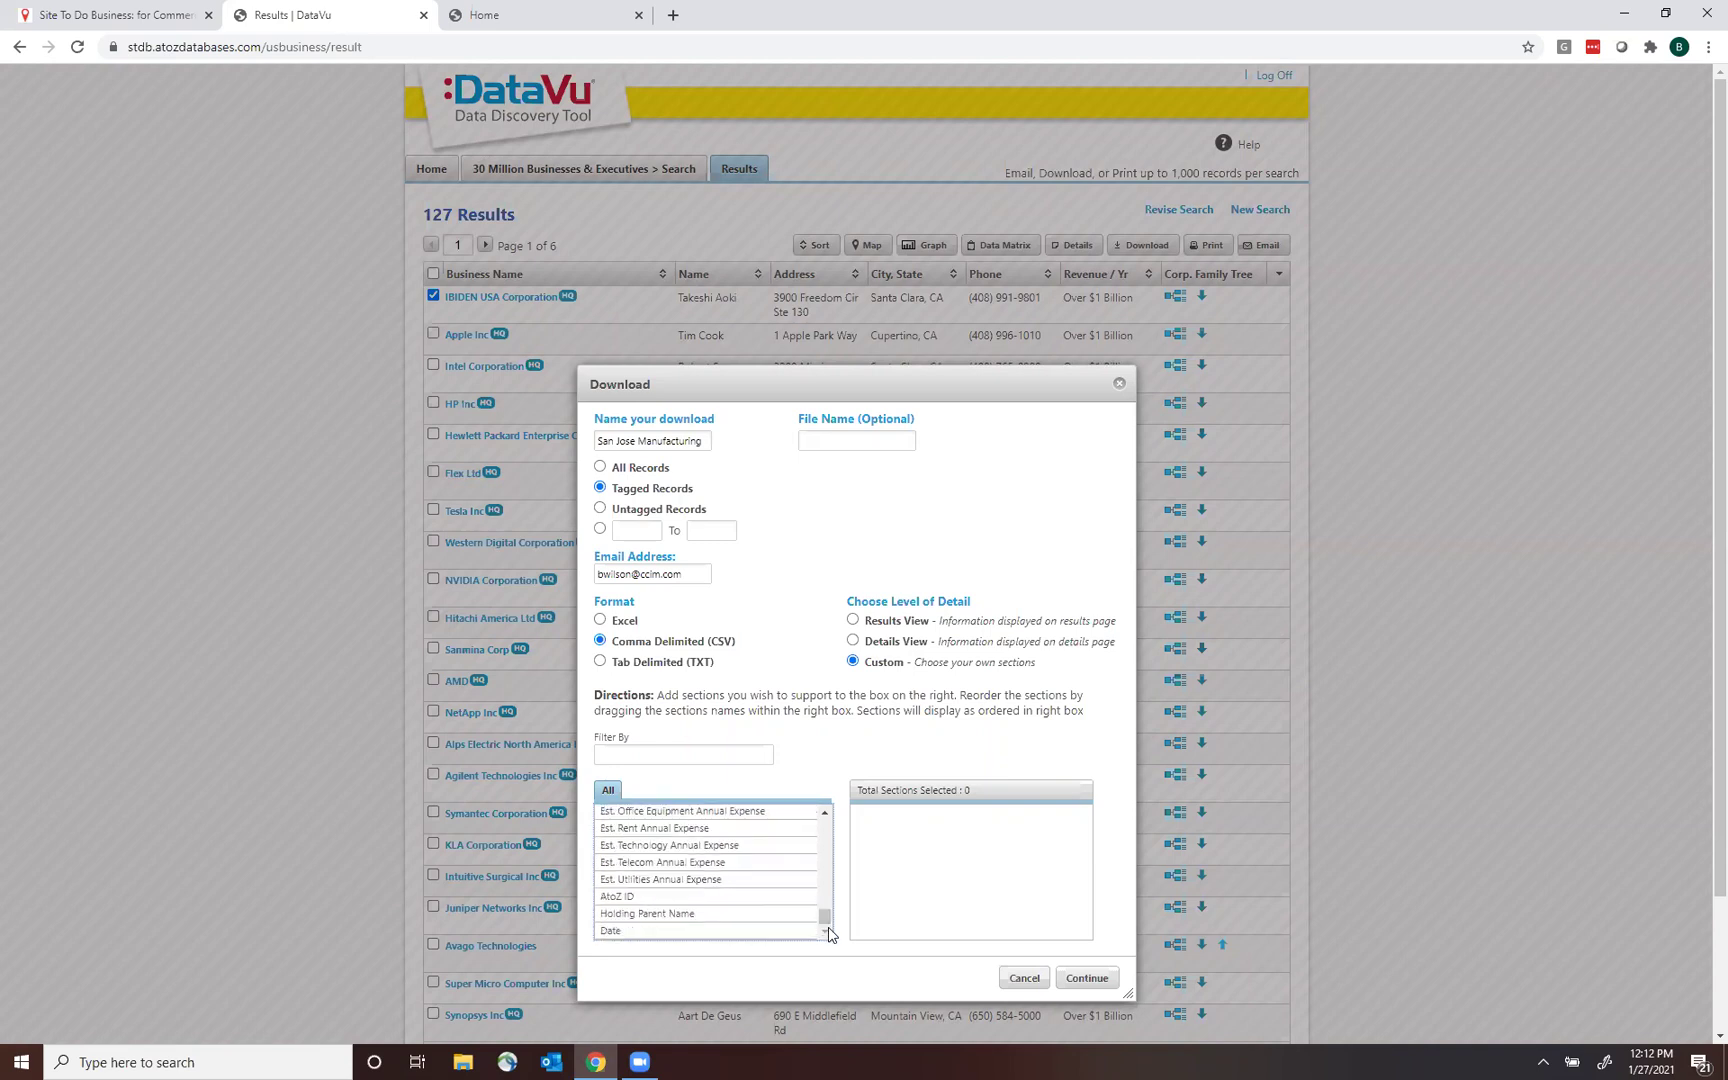
{"action": "left_click", "coordinate": [826, 890]}
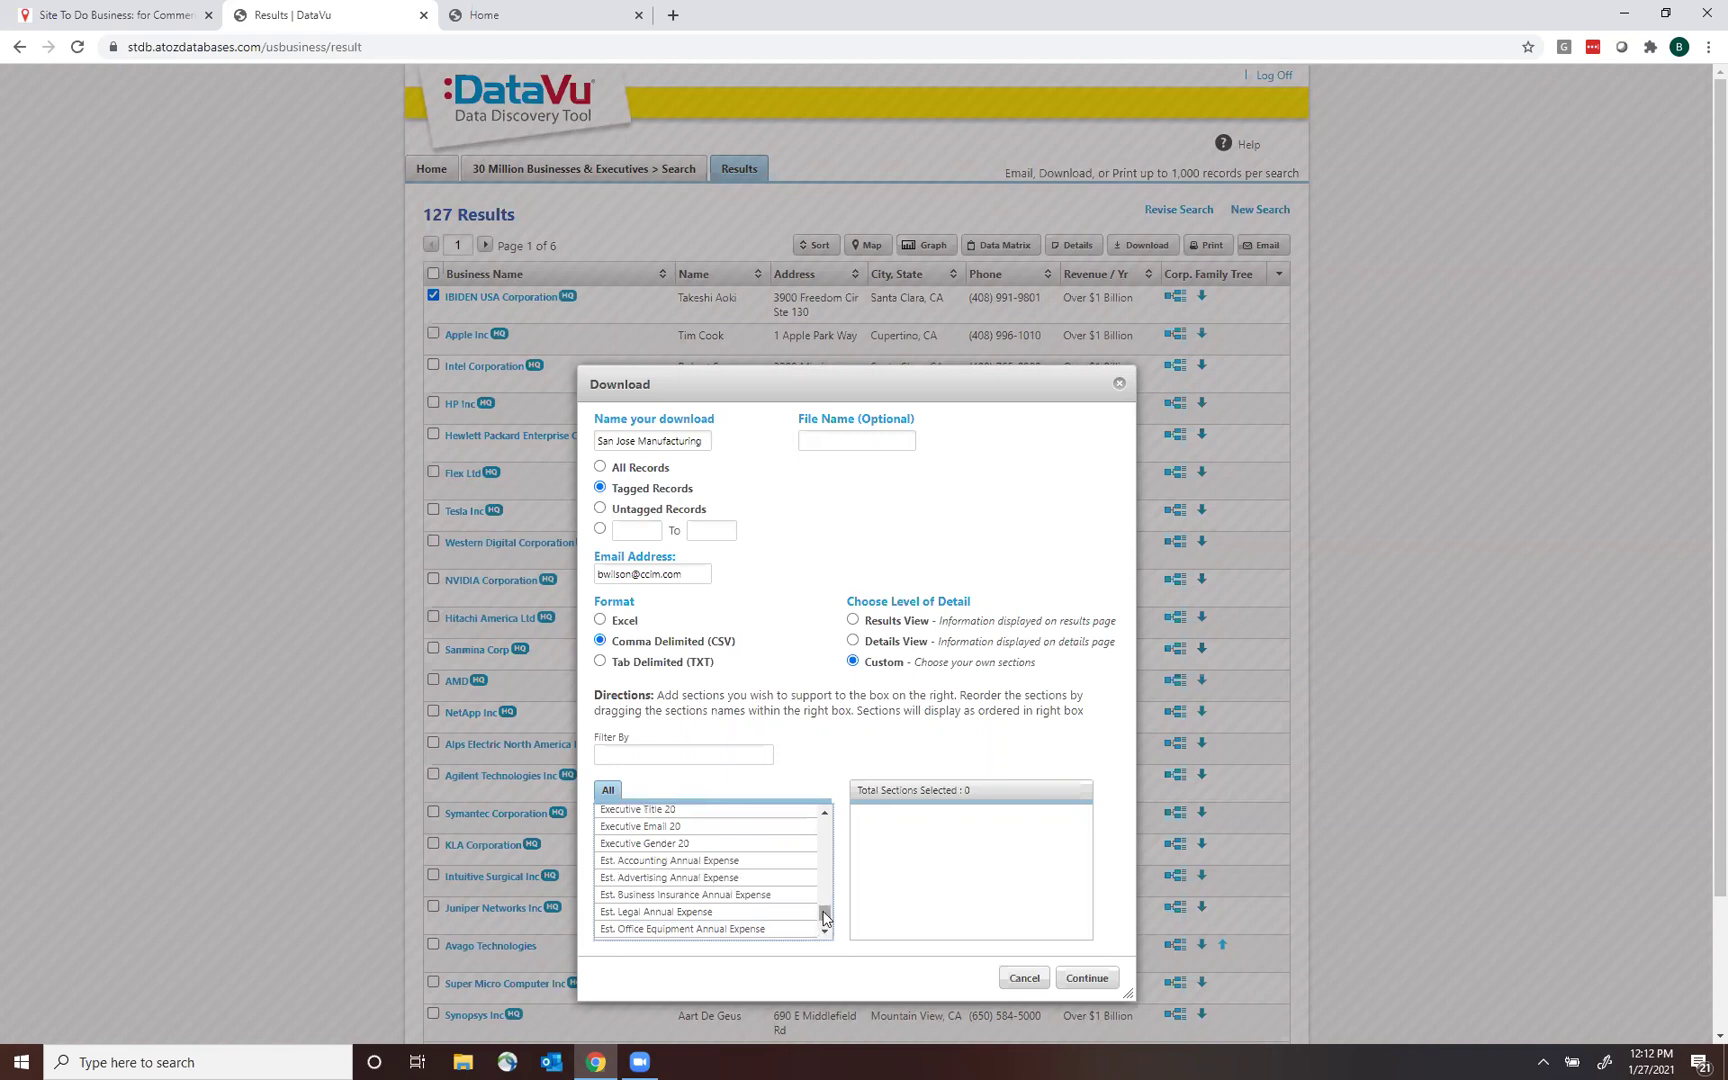
{"action": "left_click_drag", "start_coordinate": [826, 916], "coordinate": [819, 720]}
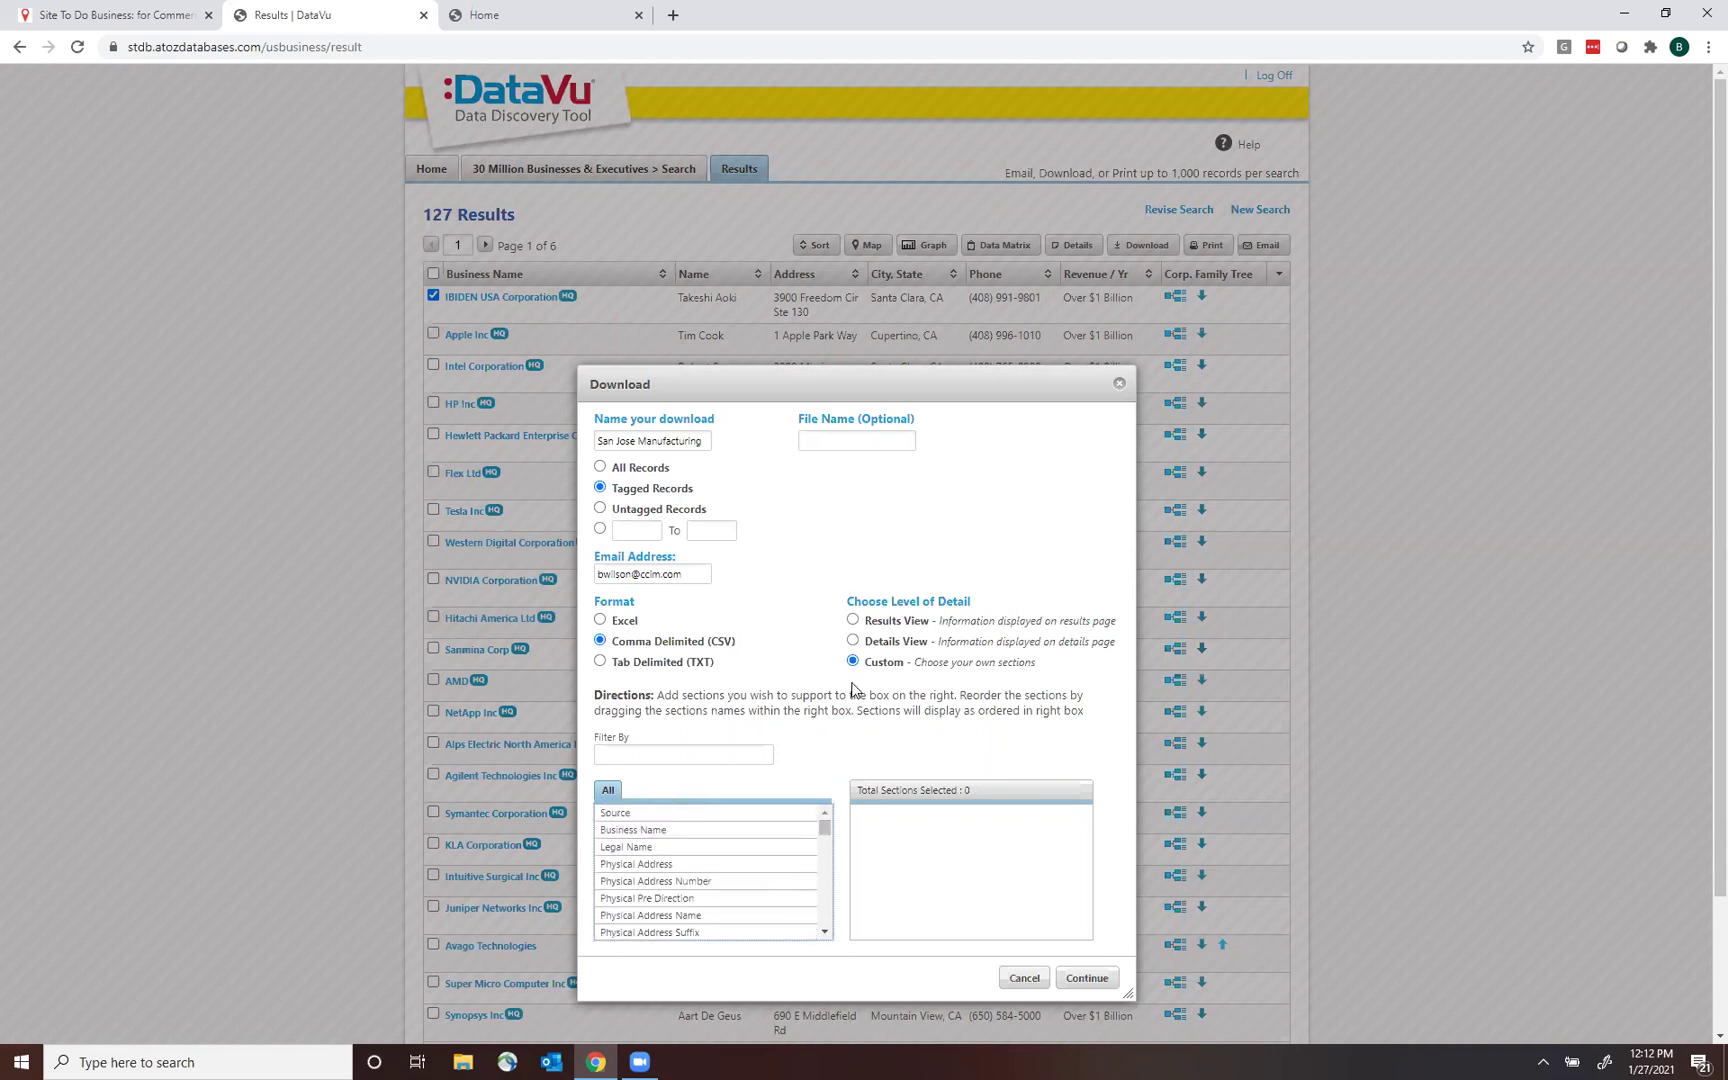
{"action": "left_click", "coordinate": [852, 621]}
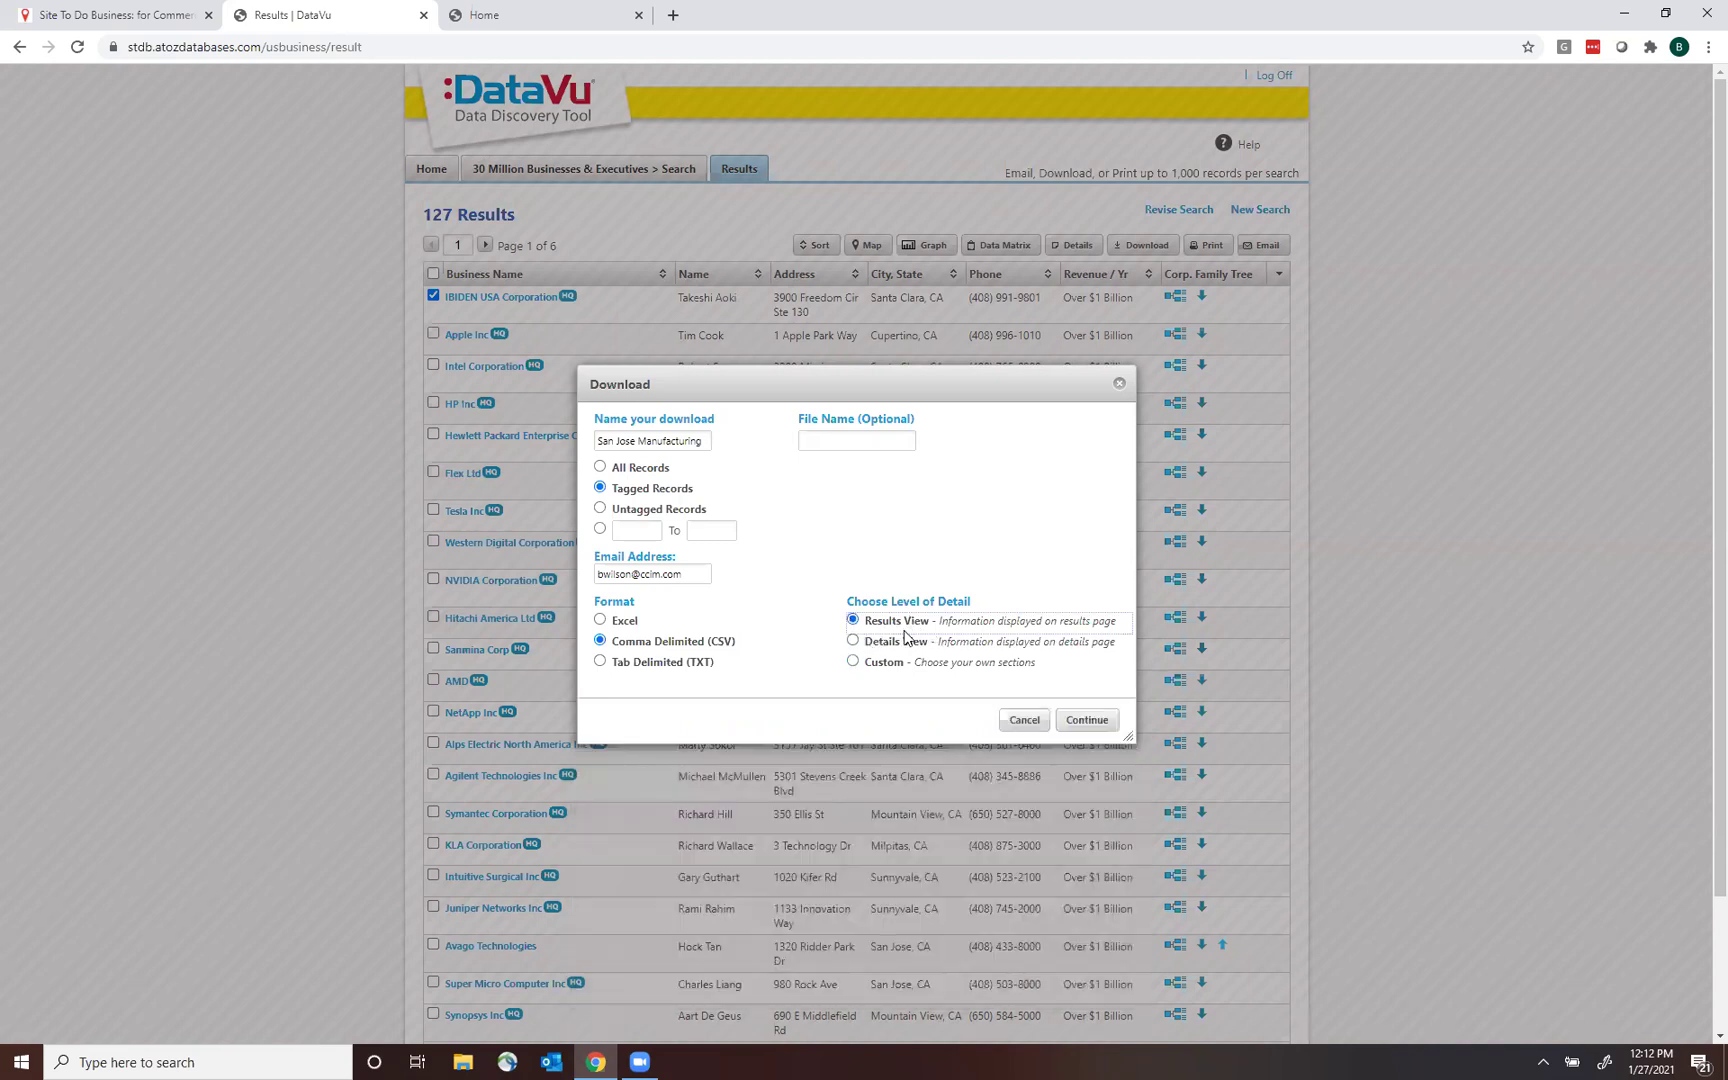
{"action": "left_click", "coordinate": [1083, 721]}
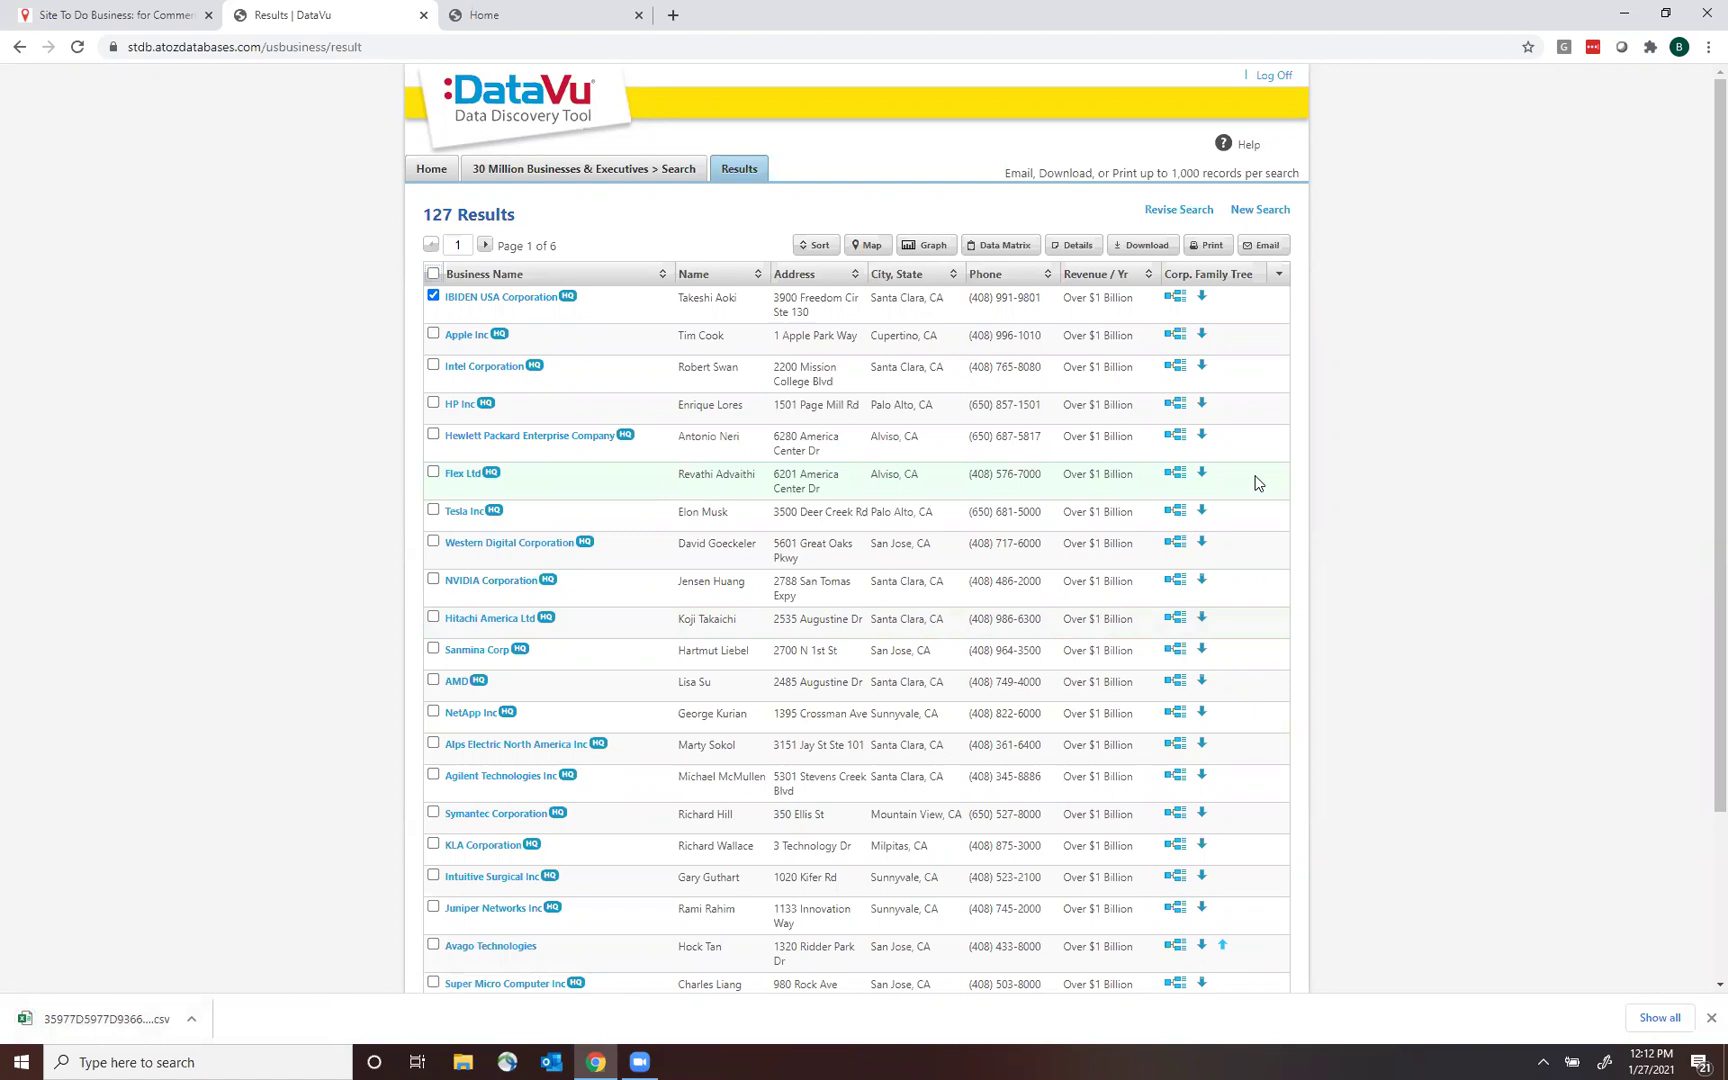
Open the San Jose Manufacturing 100M+ CSV in maximized Excel and autofit all columns.
{"action": "left_click", "coordinate": [1665, 16]}
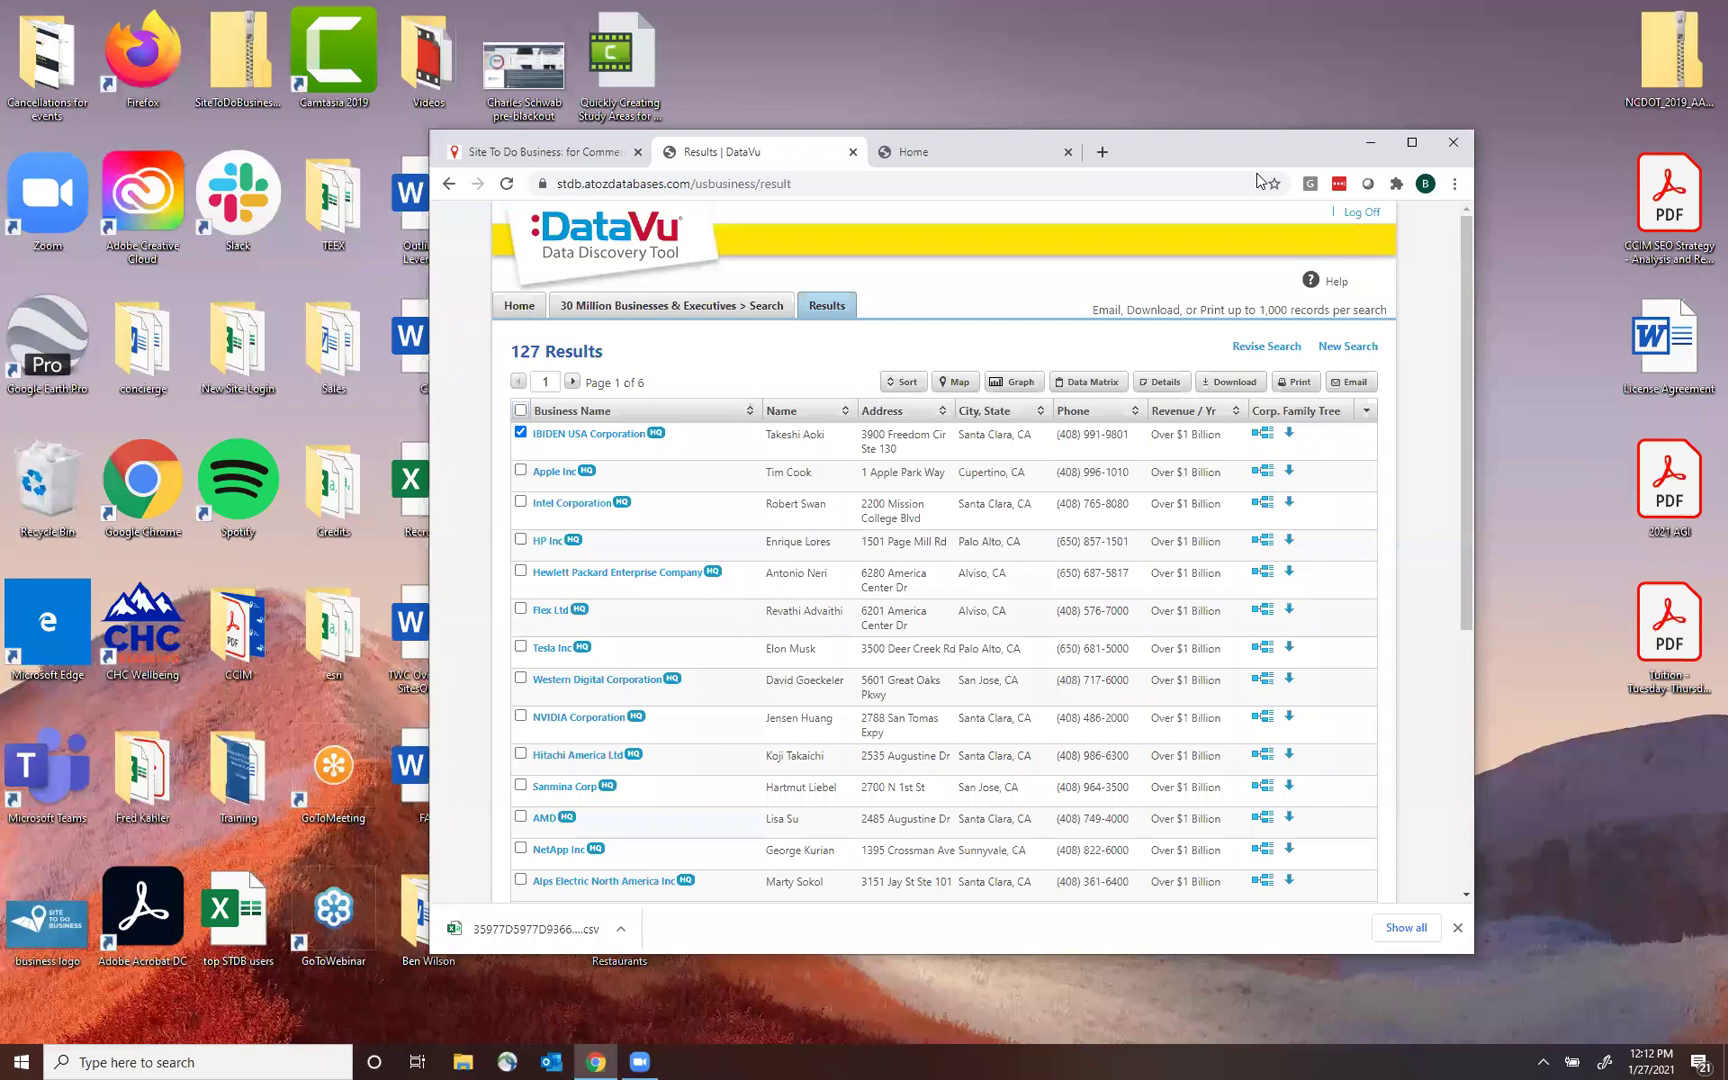
{"action": "left_click_drag", "start_coordinate": [1250, 152], "coordinate": [1485, 169]}
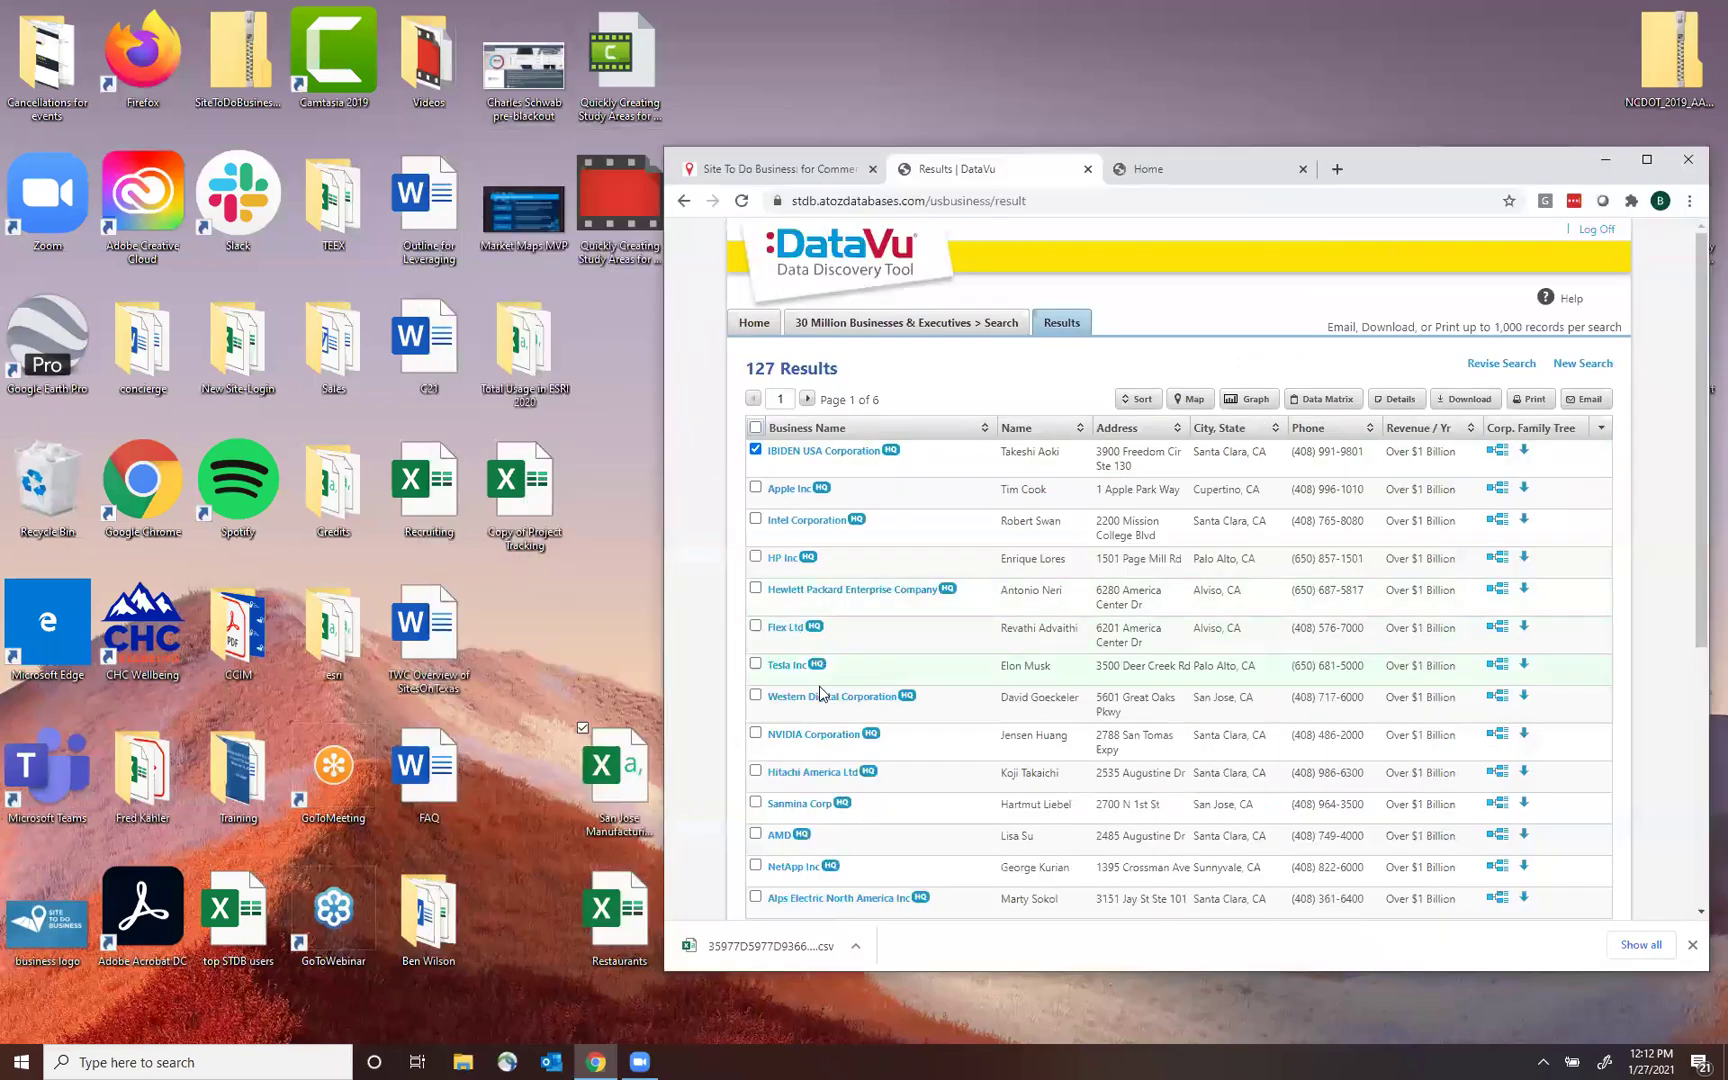
{"action": "double_click", "coordinate": [645, 783]}
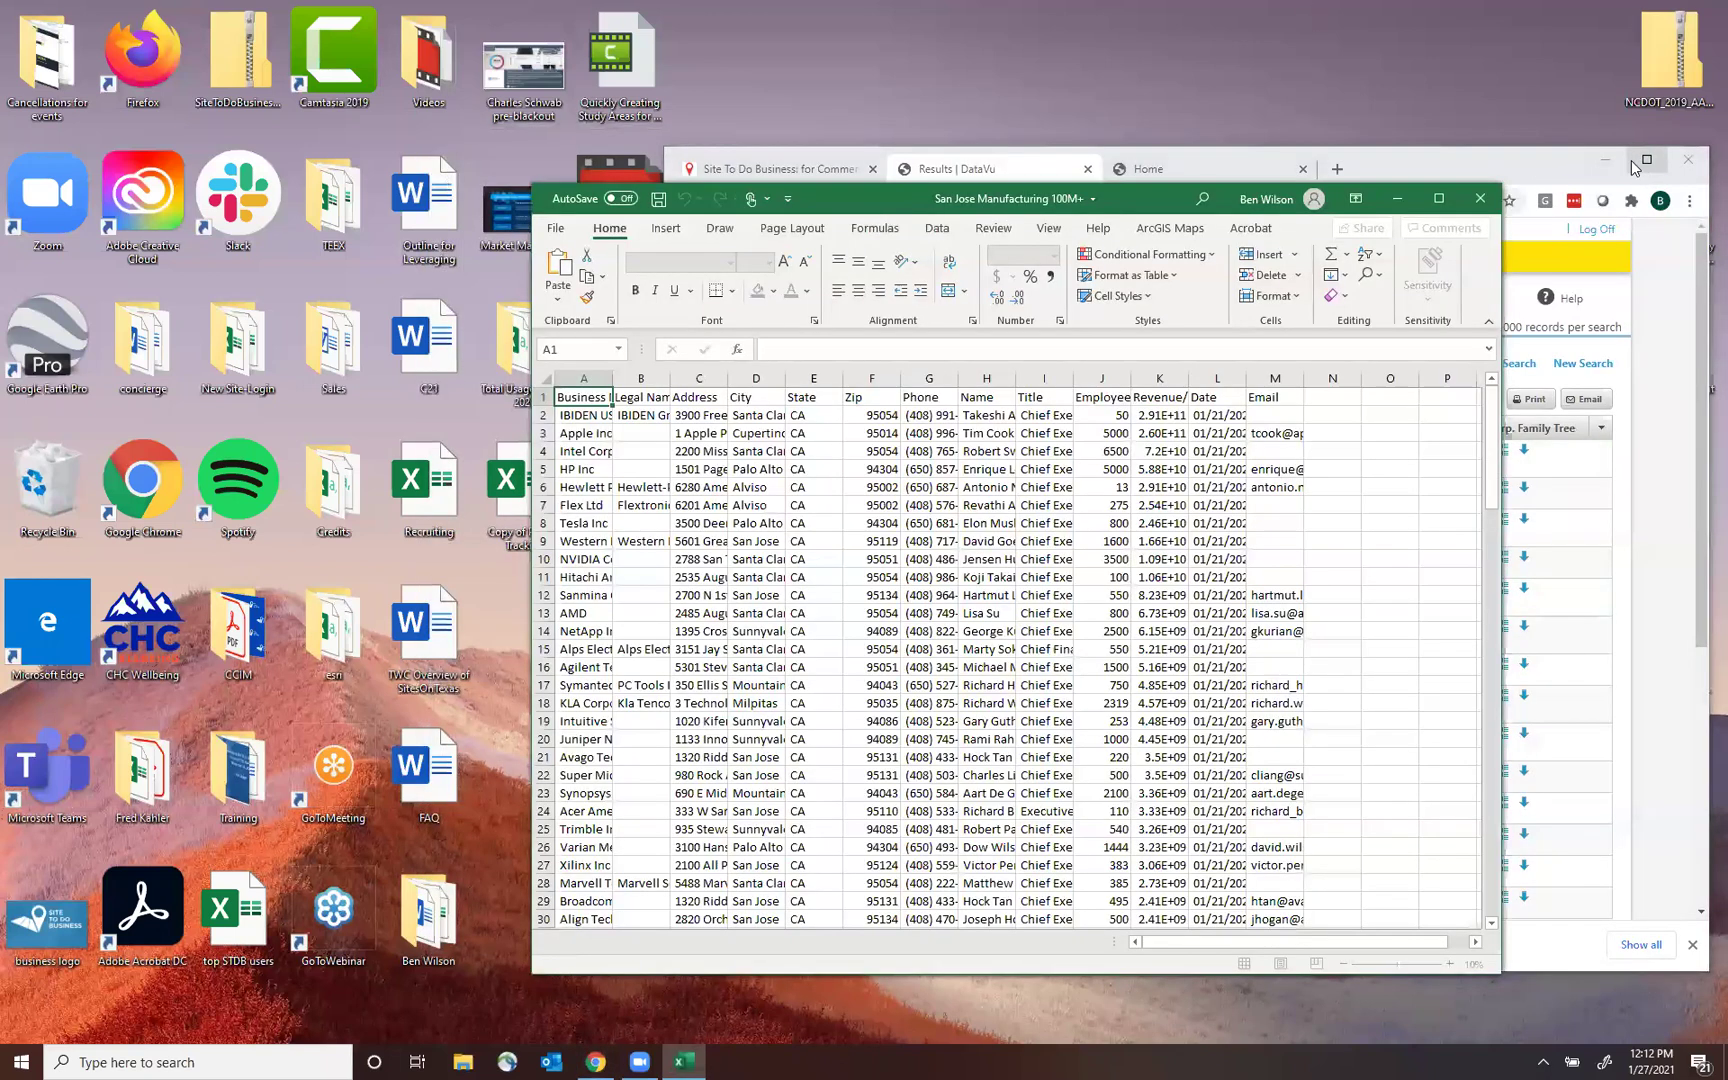
{"action": "left_click", "coordinate": [1438, 198]}
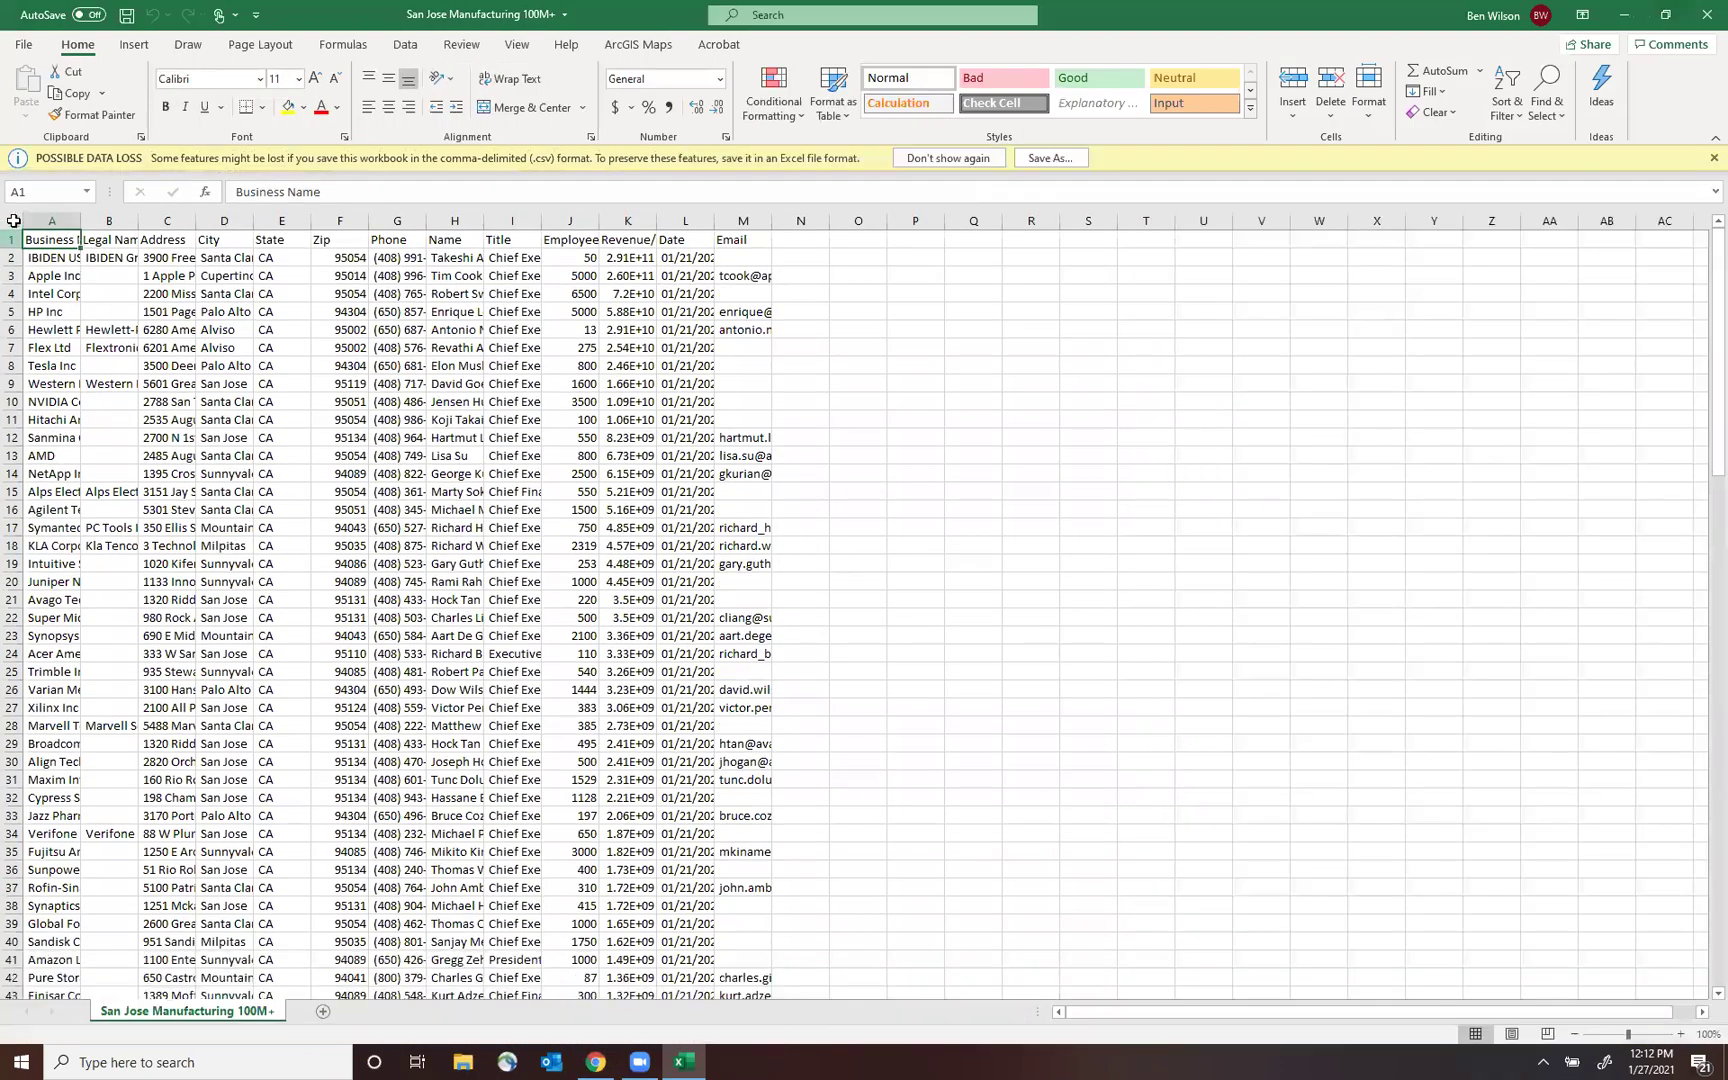
{"action": "left_click", "coordinate": [14, 220]}
{"action": "double_click", "coordinate": [81, 220]}
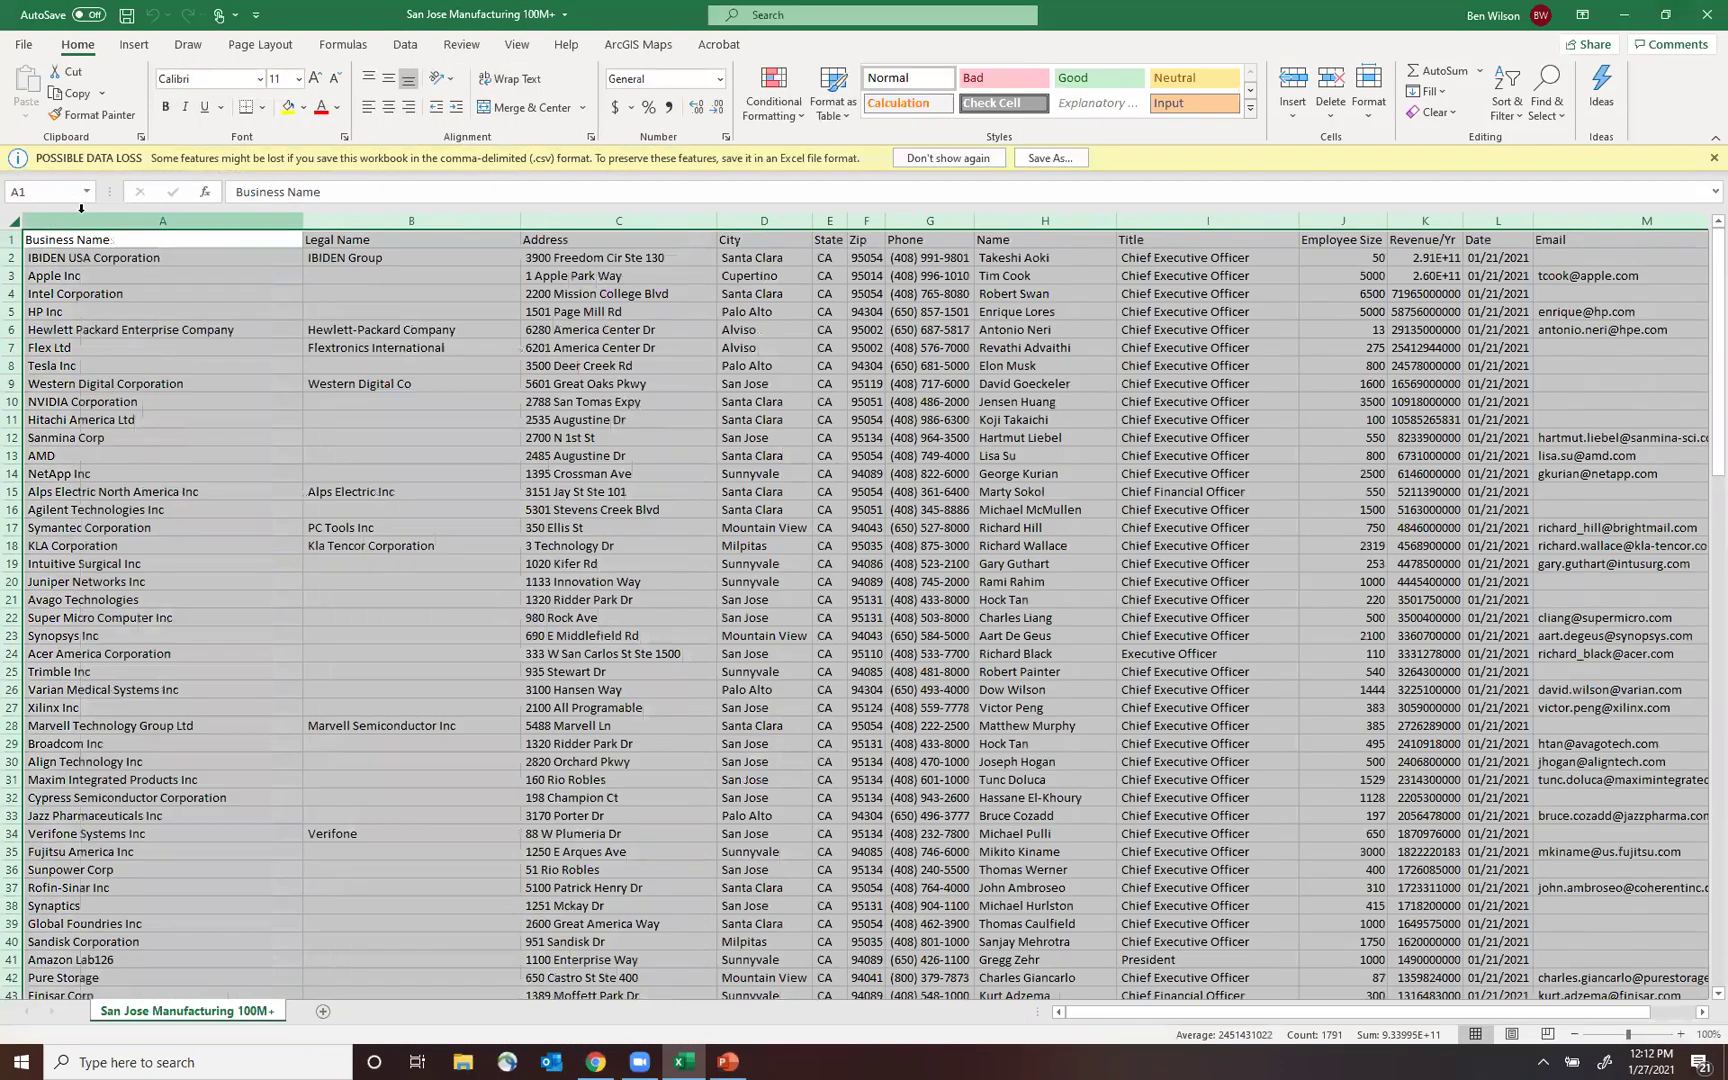
Review the Apple Inc and IBIDEN USA Corporation rows, then close the workbook without saving.
{"action": "left_click", "coordinate": [120, 266]}
{"action": "key", "text": "Right"}
{"action": "key", "text": "Right"}
{"action": "key", "text": "Right"}
{"action": "key", "text": "Right"}
{"action": "key", "text": "Right"}
{"action": "key", "text": "Right"}
{"action": "key", "text": "Right"}
{"action": "key", "text": "Right"}
{"action": "key", "text": "Right"}
{"action": "key", "text": "Right"}
{"action": "key", "text": "Right"}
{"action": "key", "text": "Right"}
{"action": "key", "text": "Left"}
{"action": "key", "text": "Up"}
{"action": "key", "text": "Up"}
{"action": "key", "text": "Right"}
{"action": "key", "text": "Down"}
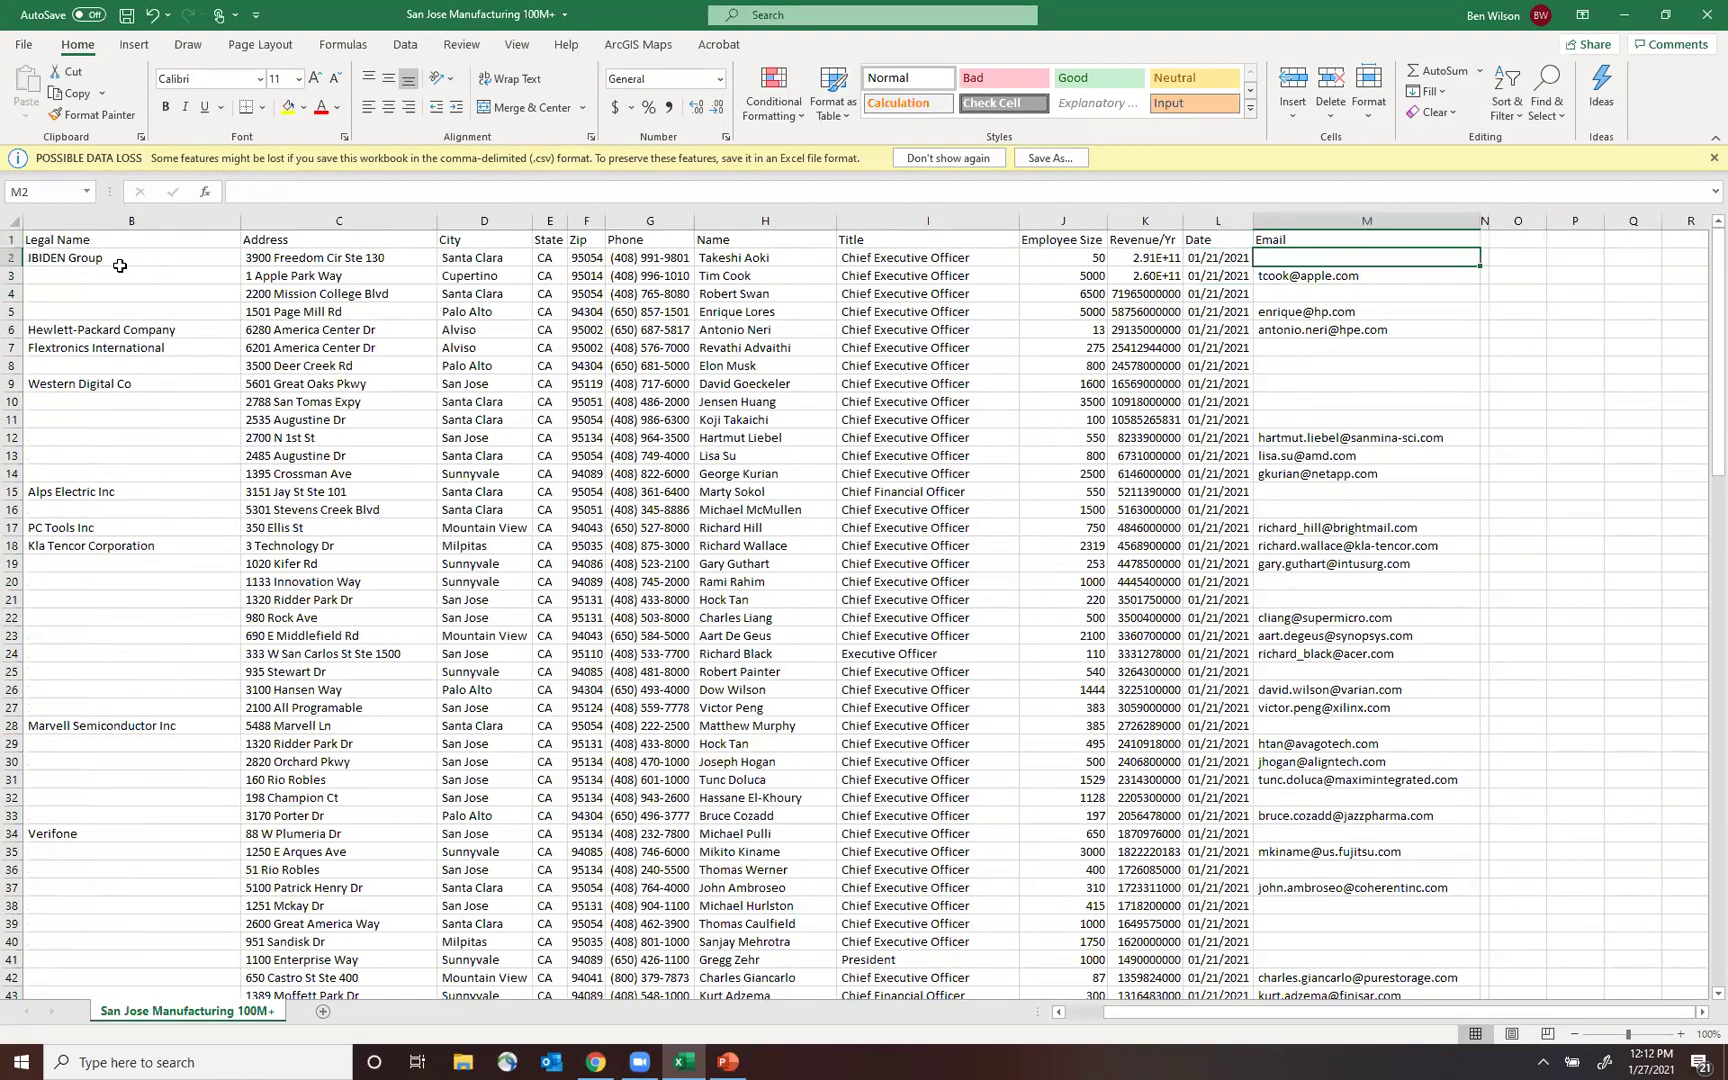
{"action": "key", "text": "Left"}
{"action": "key", "text": "Left"}
{"action": "key", "text": "Left"}
{"action": "key", "text": "Left"}
{"action": "key", "text": "Left"}
{"action": "key", "text": "Left"}
{"action": "key", "text": "Left"}
{"action": "key", "text": "Left"}
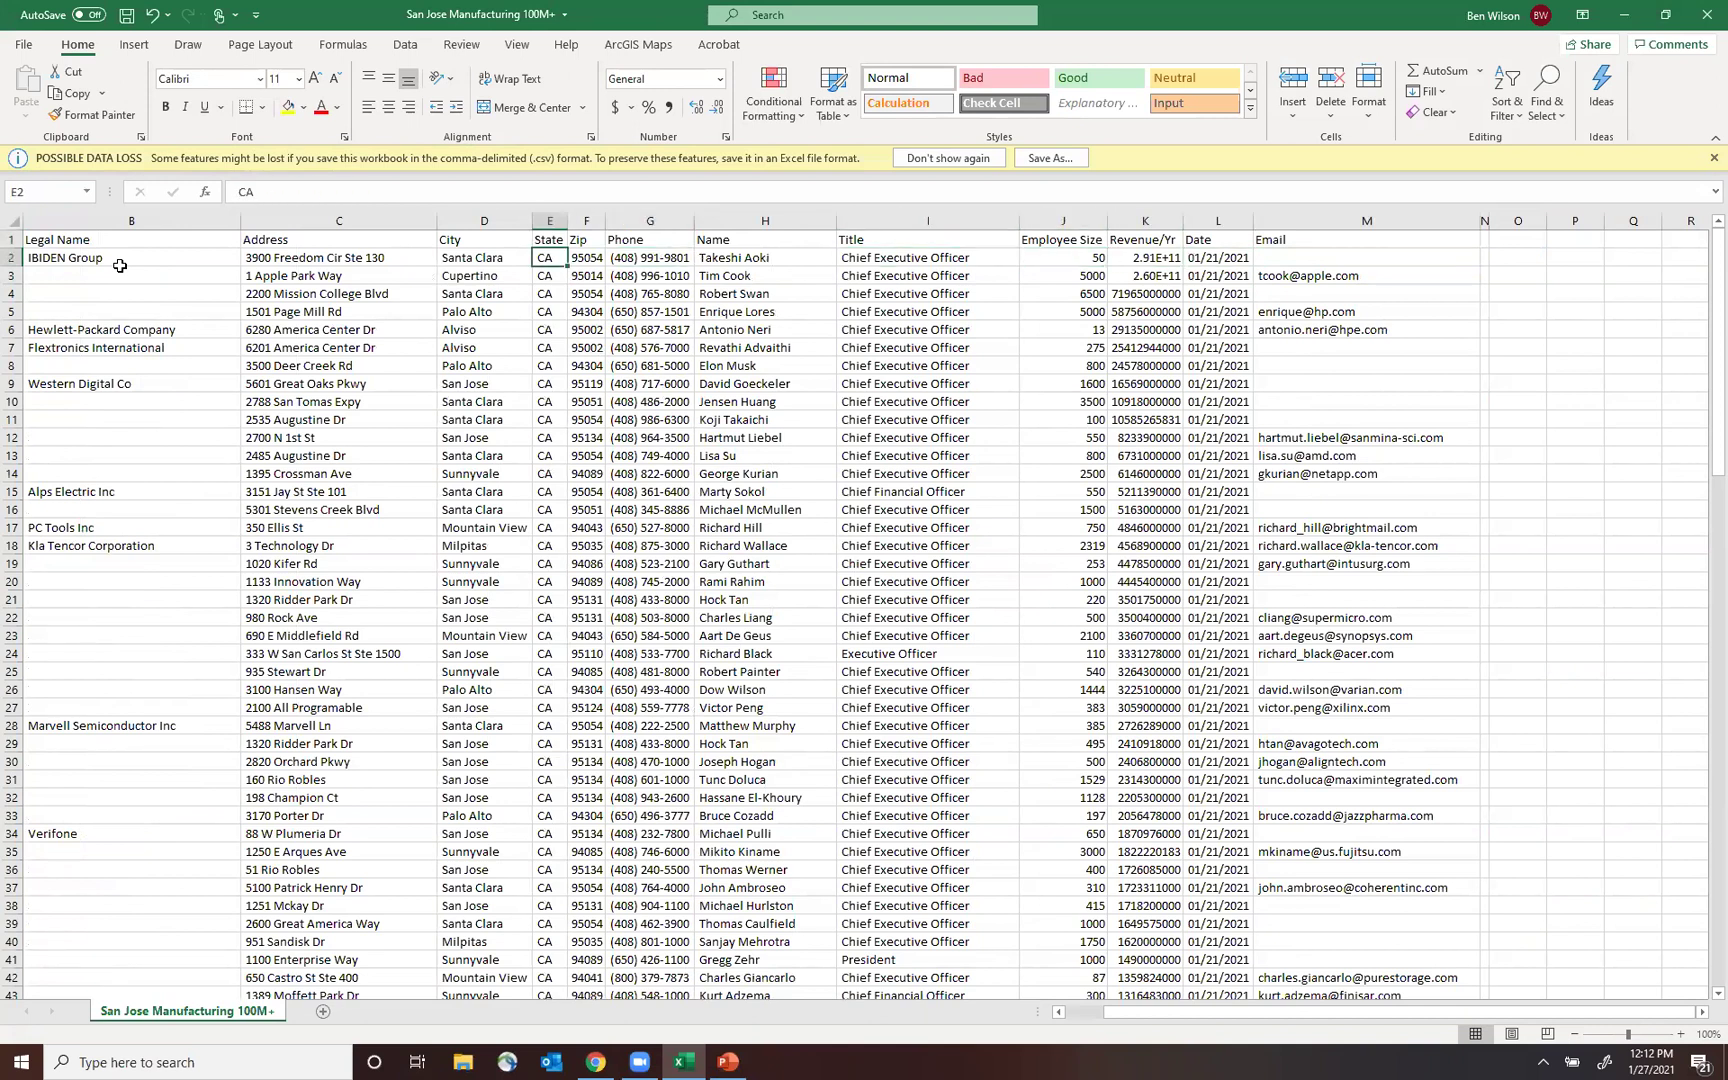
{"action": "key", "text": "Left"}
{"action": "key", "text": "Left"}
{"action": "key", "text": "Left"}
{"action": "key", "text": "Left"}
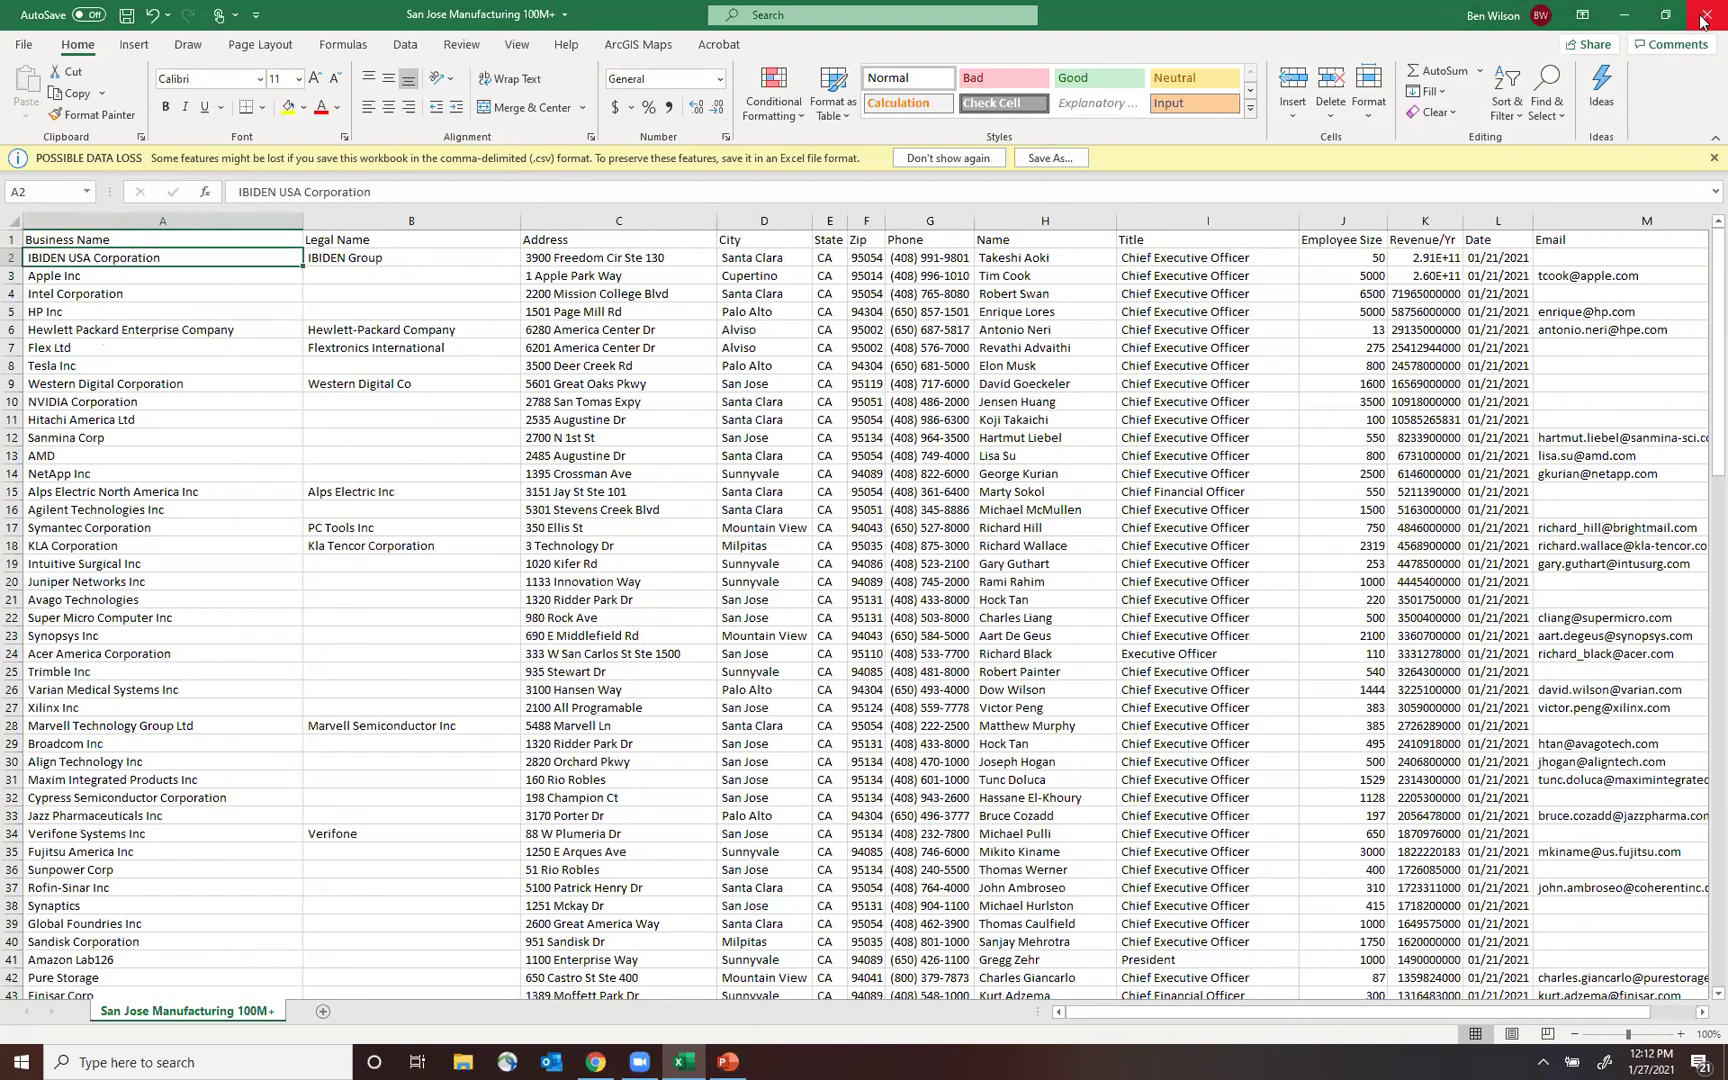
{"action": "left_click", "coordinate": [1704, 21]}
{"action": "left_click", "coordinate": [860, 556]}
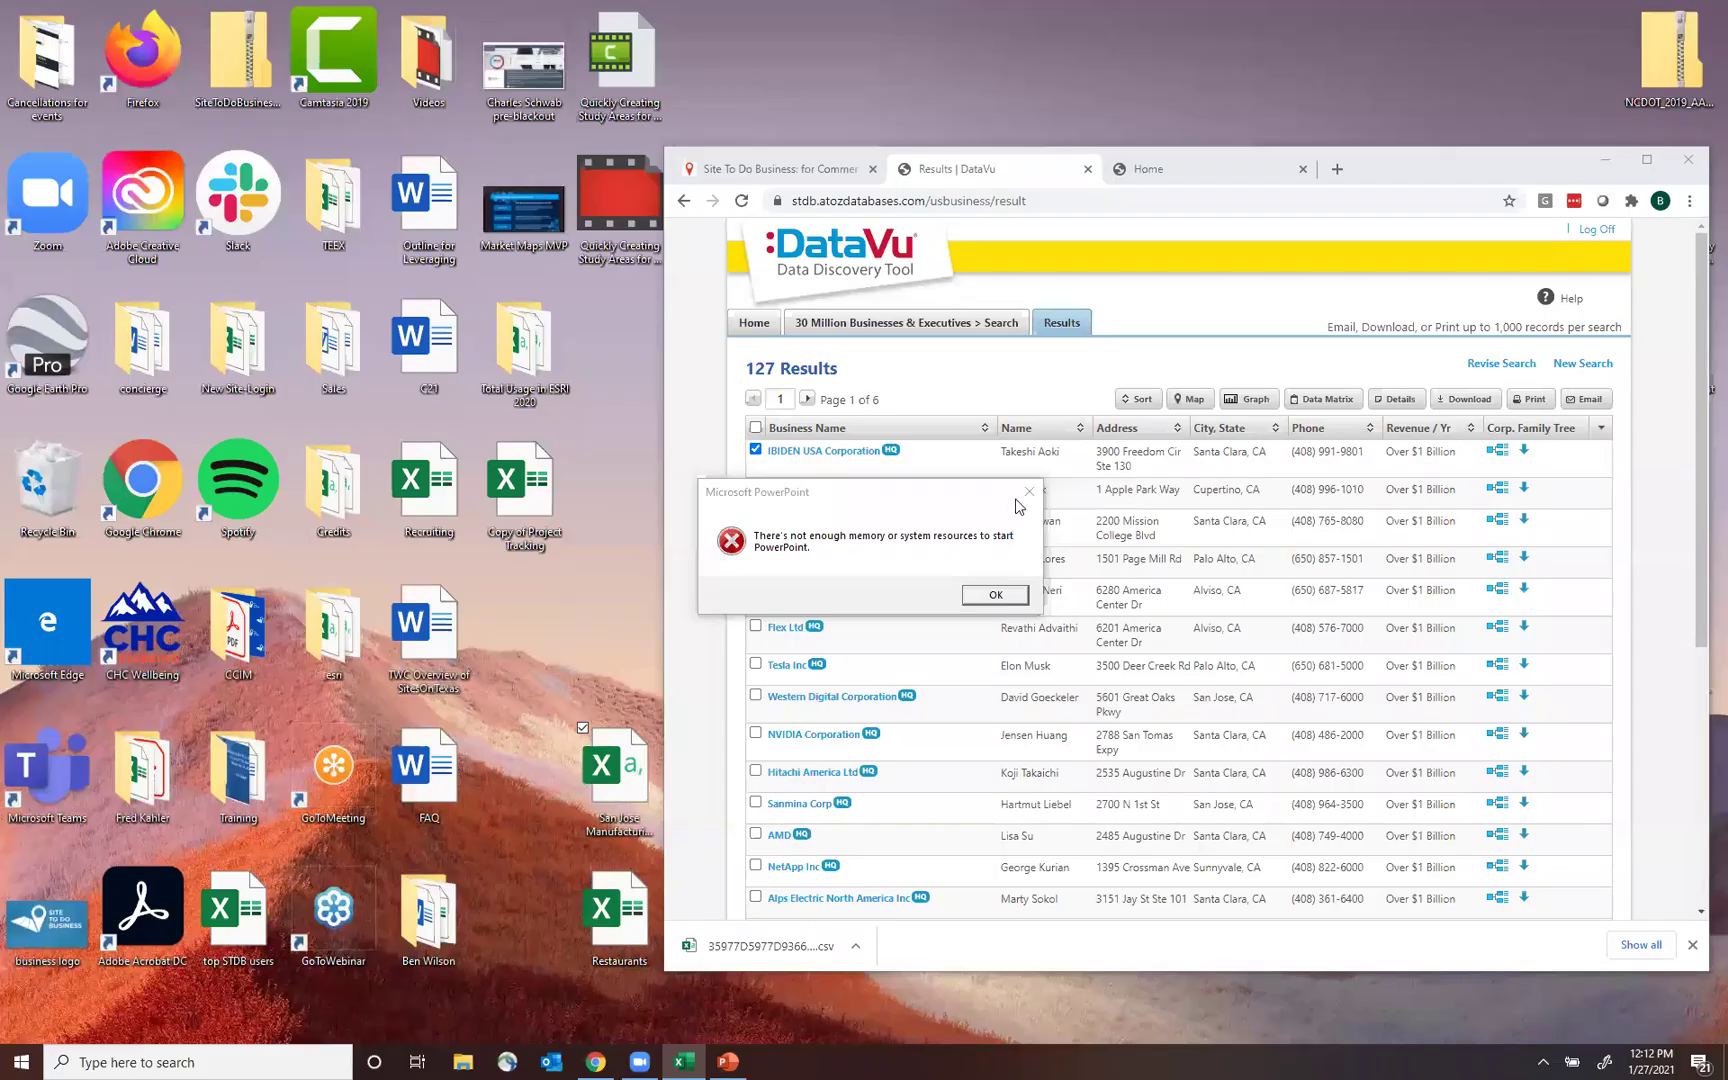
Dismiss the low-memory error and open a new ArcGIS Online map from Site To Do Business.
{"action": "left_click", "coordinate": [1030, 495]}
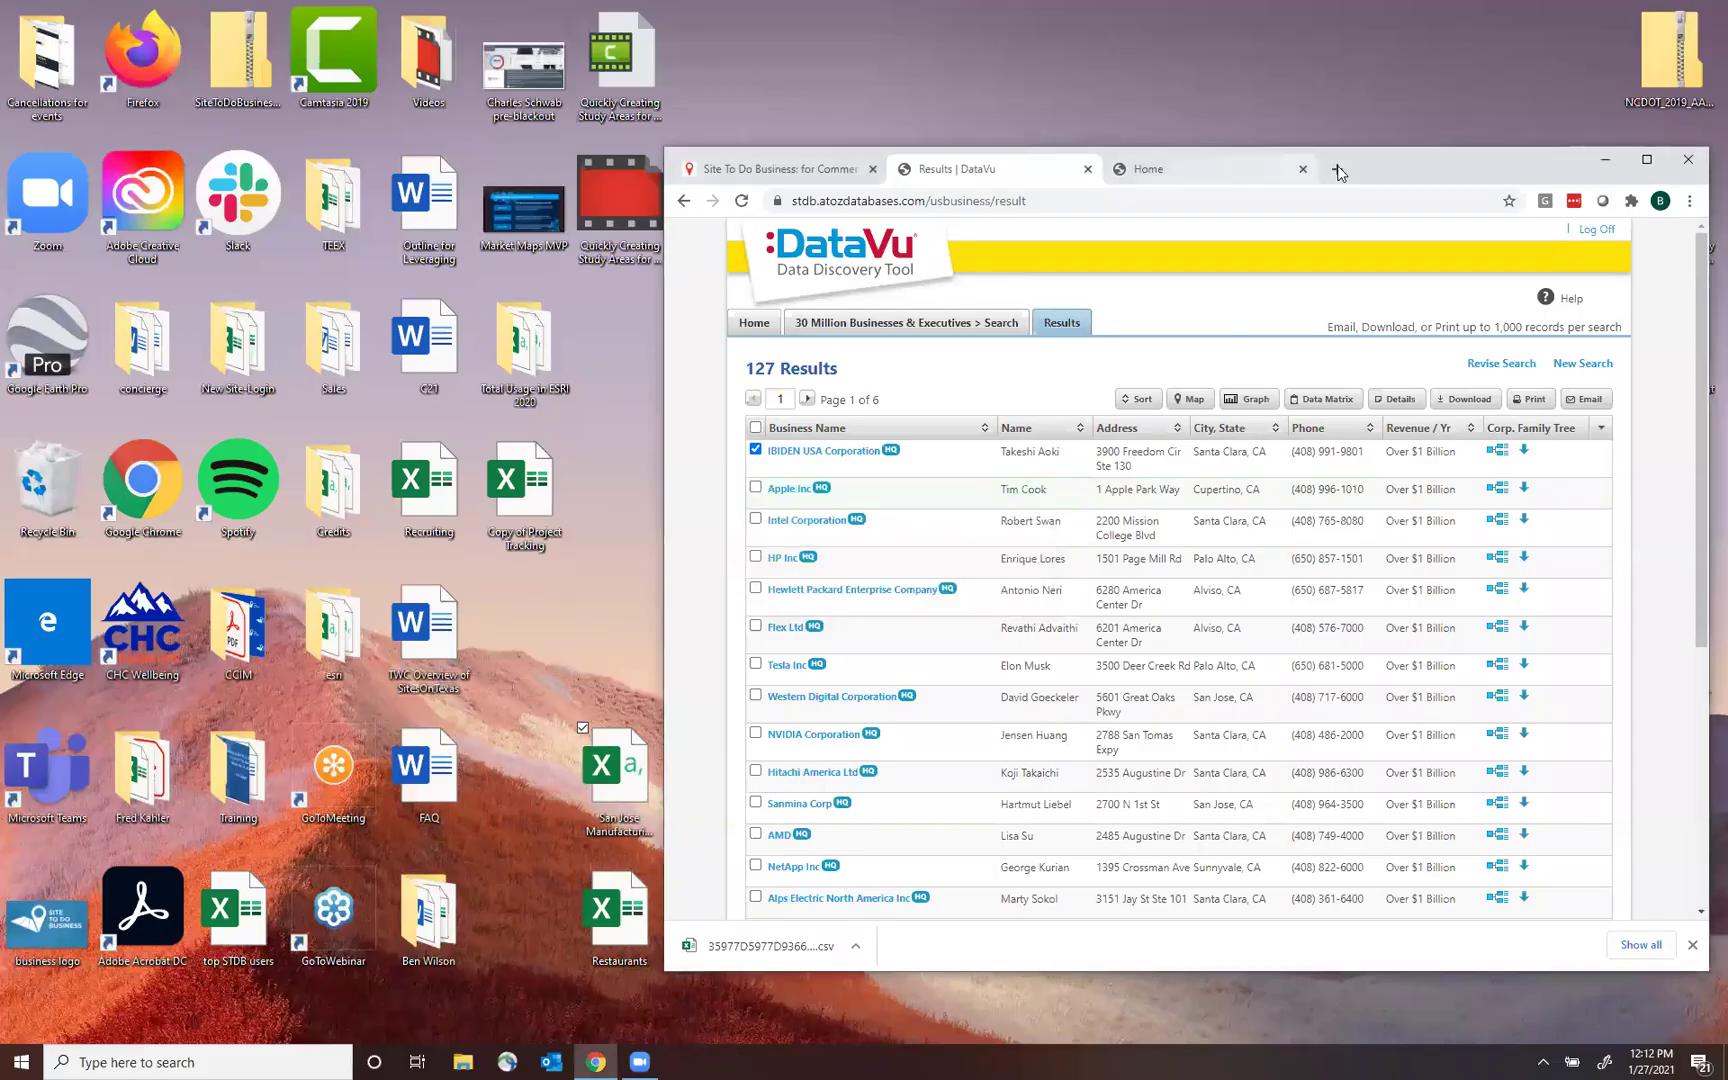
{"action": "left_click_drag", "start_coordinate": [1238, 172], "coordinate": [1043, 177]}
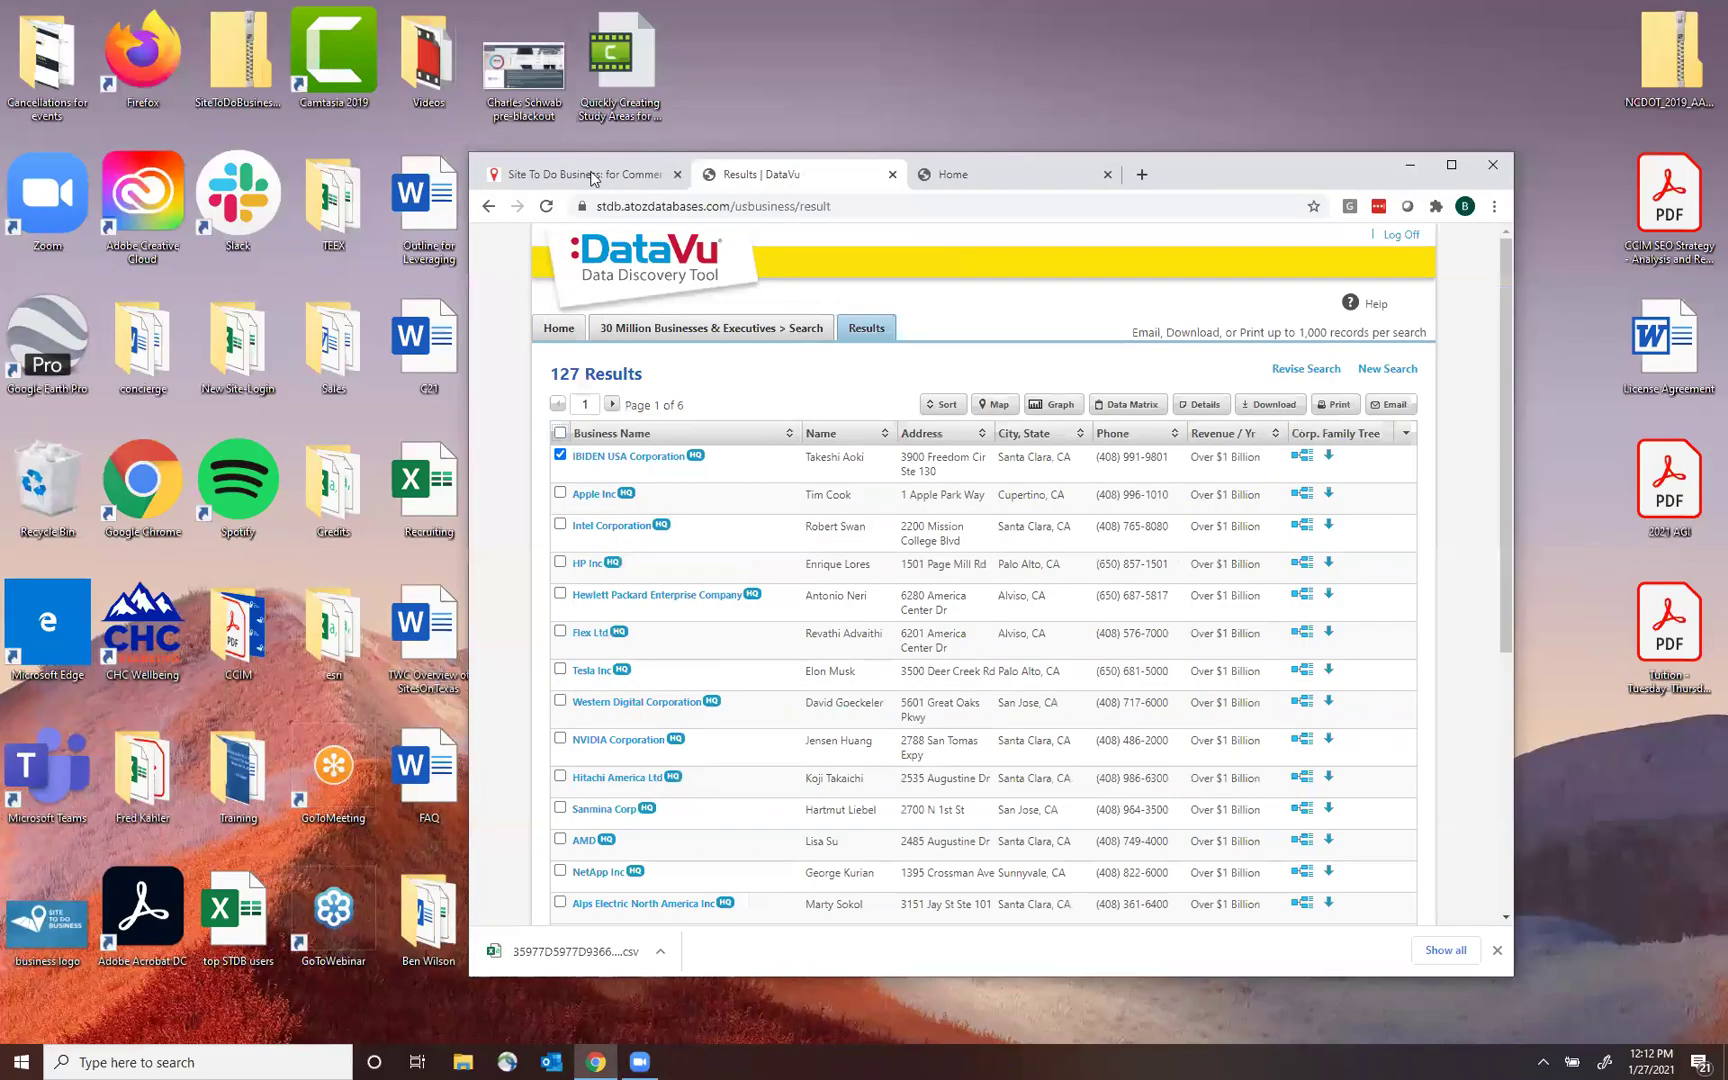
{"action": "left_click", "coordinate": [590, 176]}
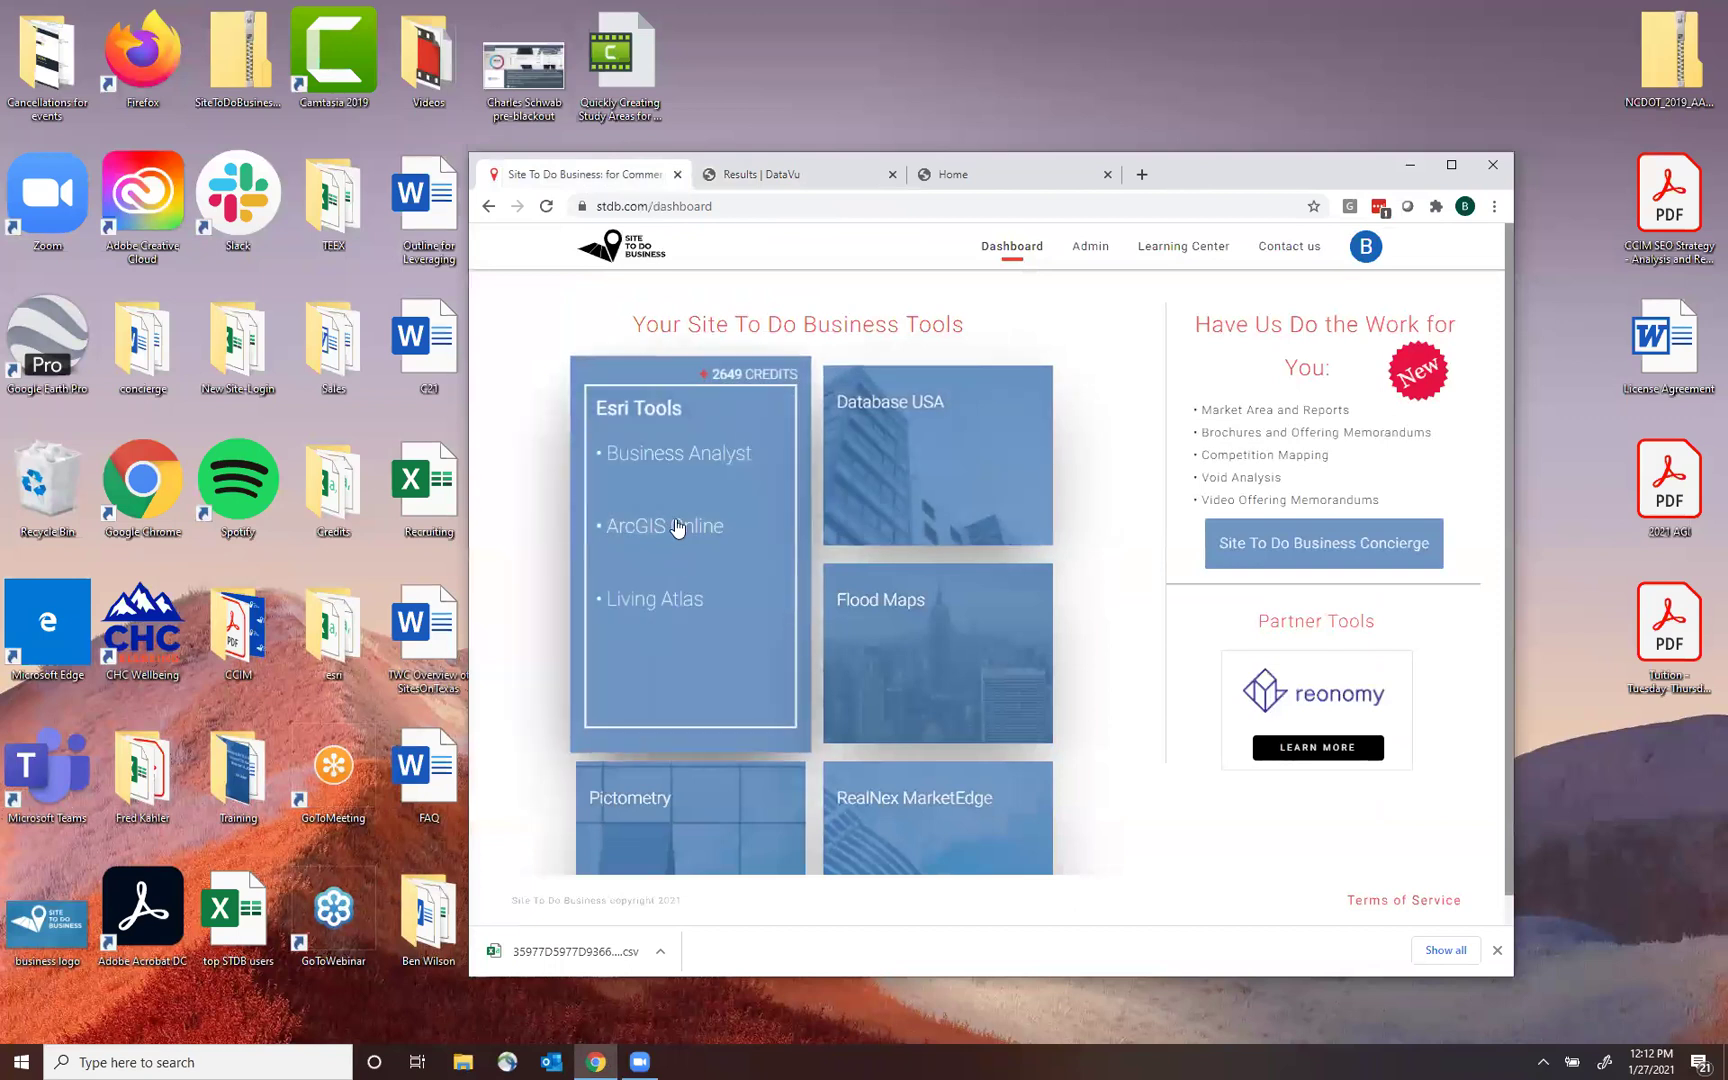
{"action": "left_click", "coordinate": [677, 527]}
{"action": "left_click", "coordinate": [1452, 166]}
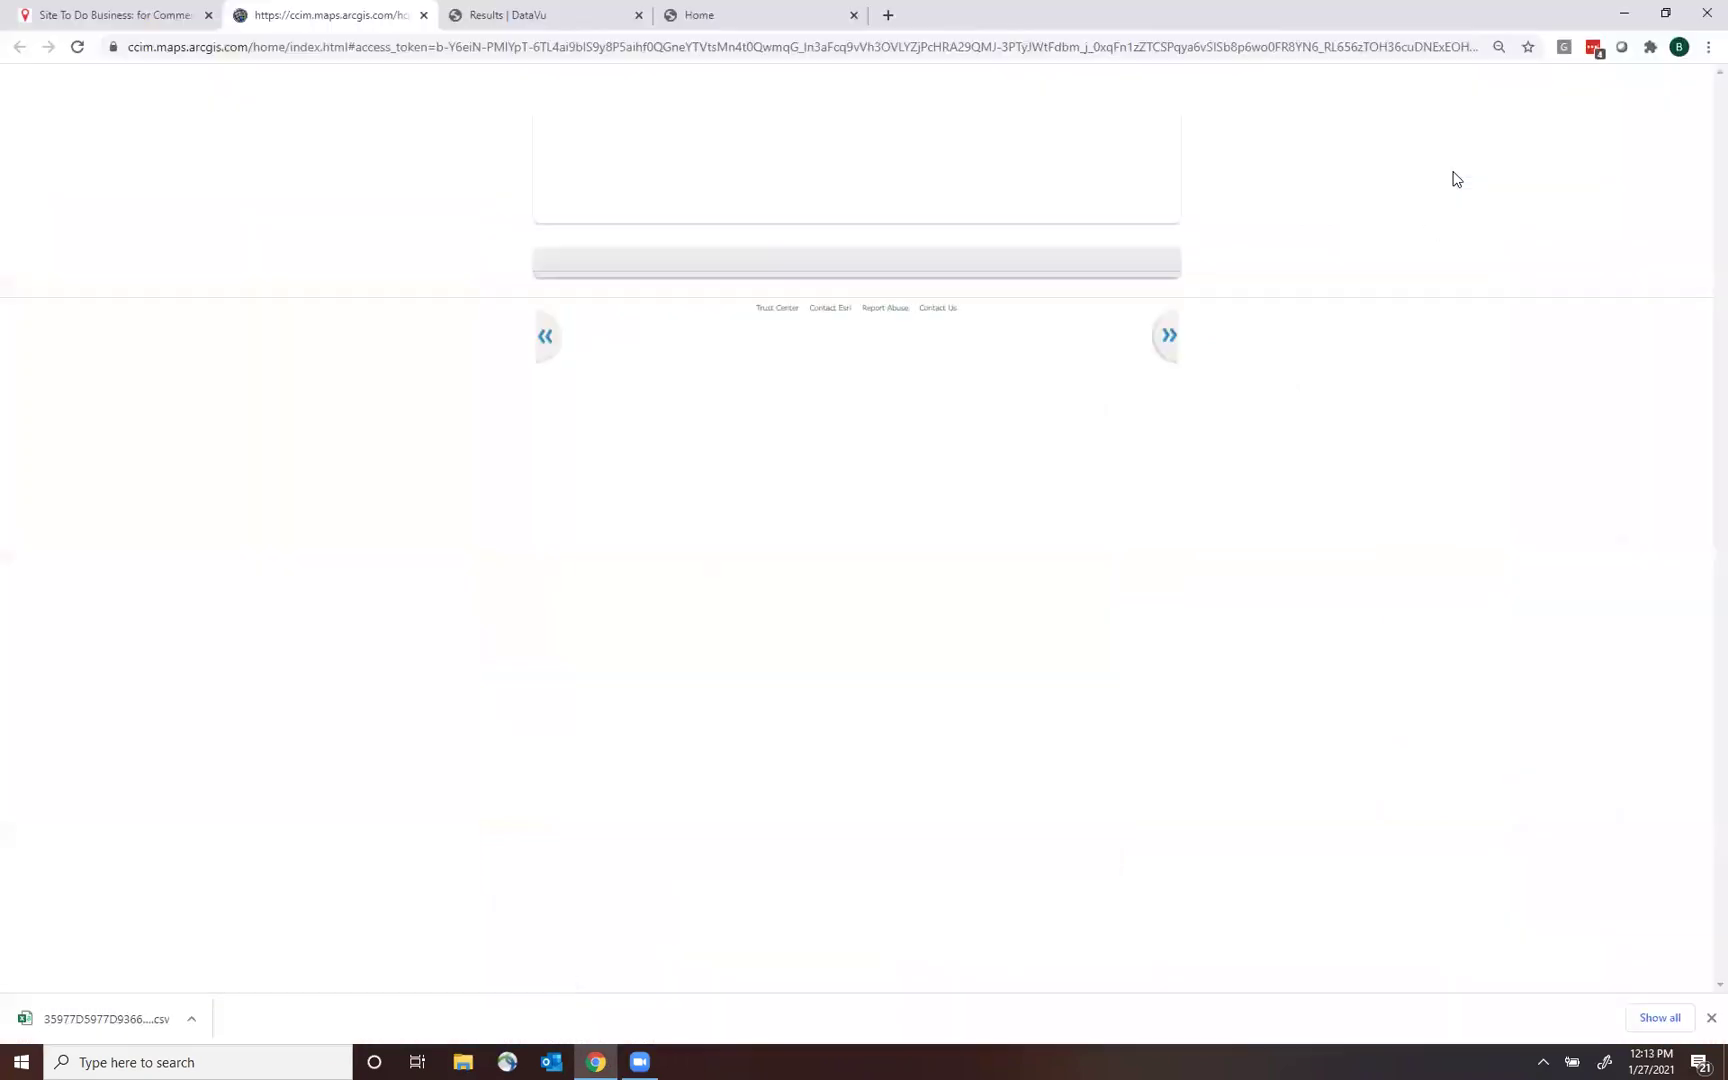
{"action": "left_click", "coordinate": [490, 112]}
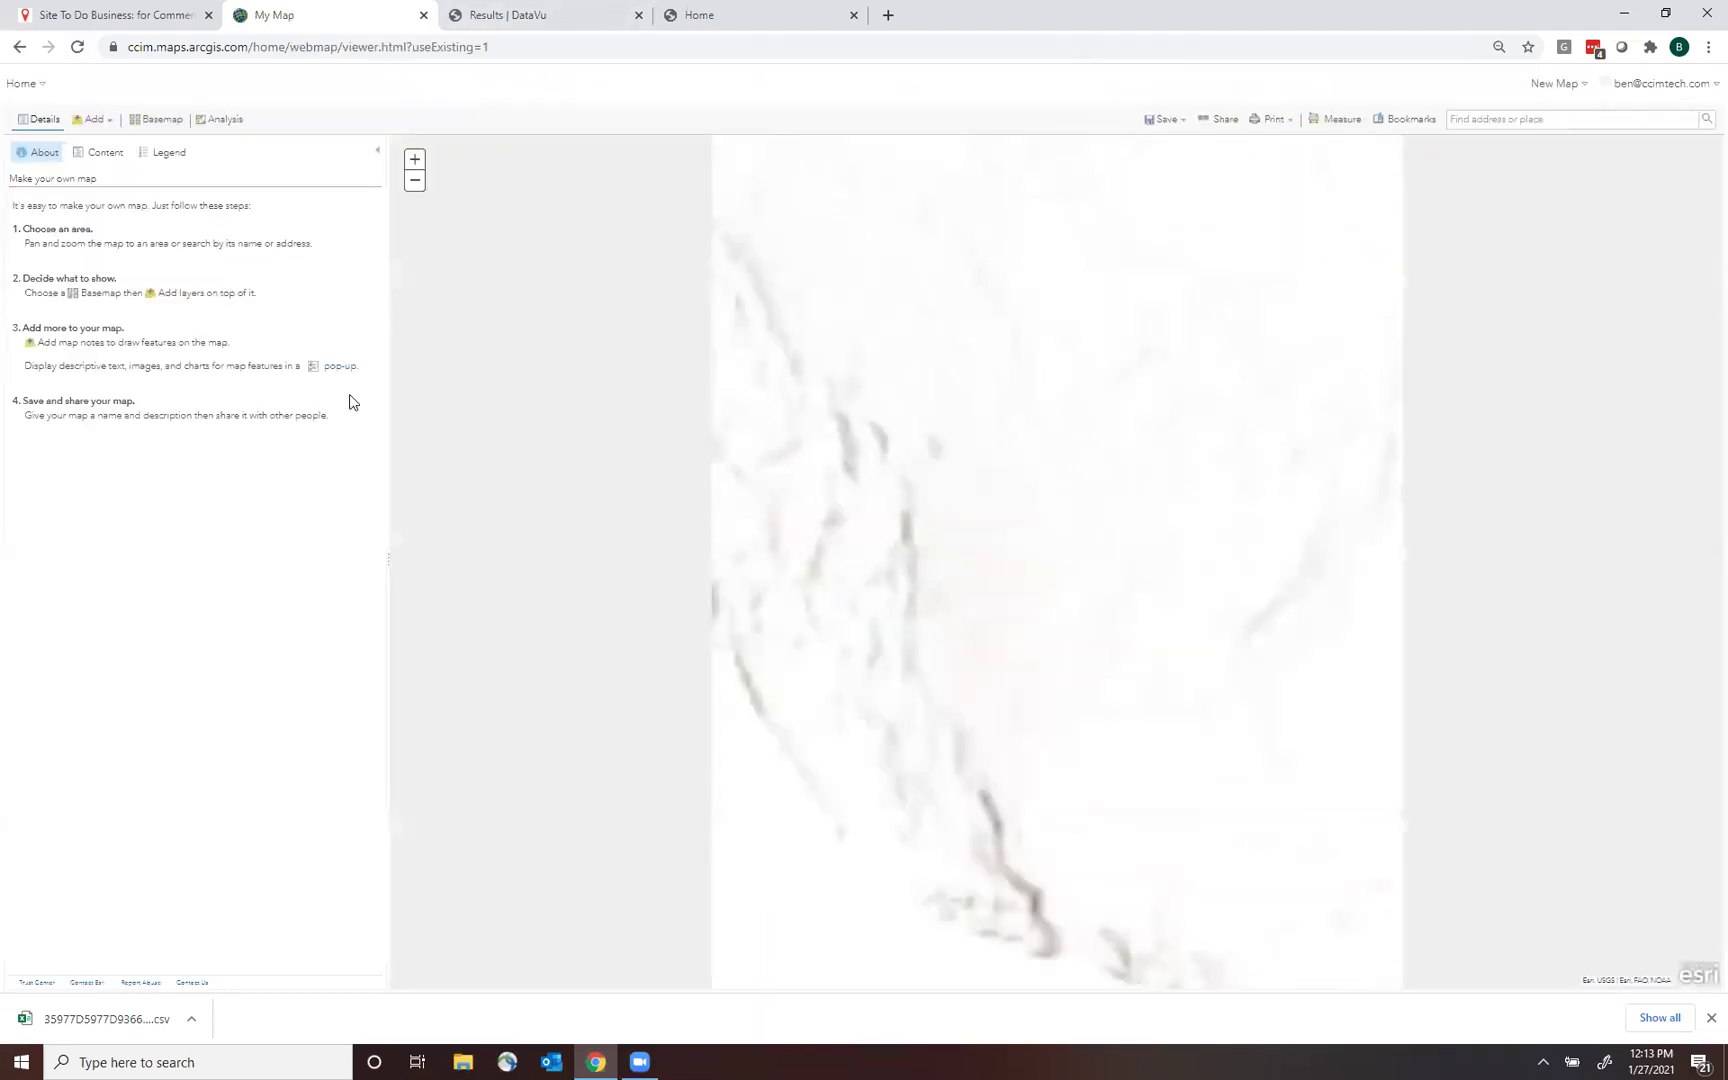
{"action": "left_click_drag", "start_coordinate": [1360, 15], "coordinate": [1581, 201]}
Add the dropped San Jose Manufacturing 100M+ CSV to the map as a point layer.
{"action": "left_click_drag", "start_coordinate": [586, 778], "coordinate": [1485, 745]}
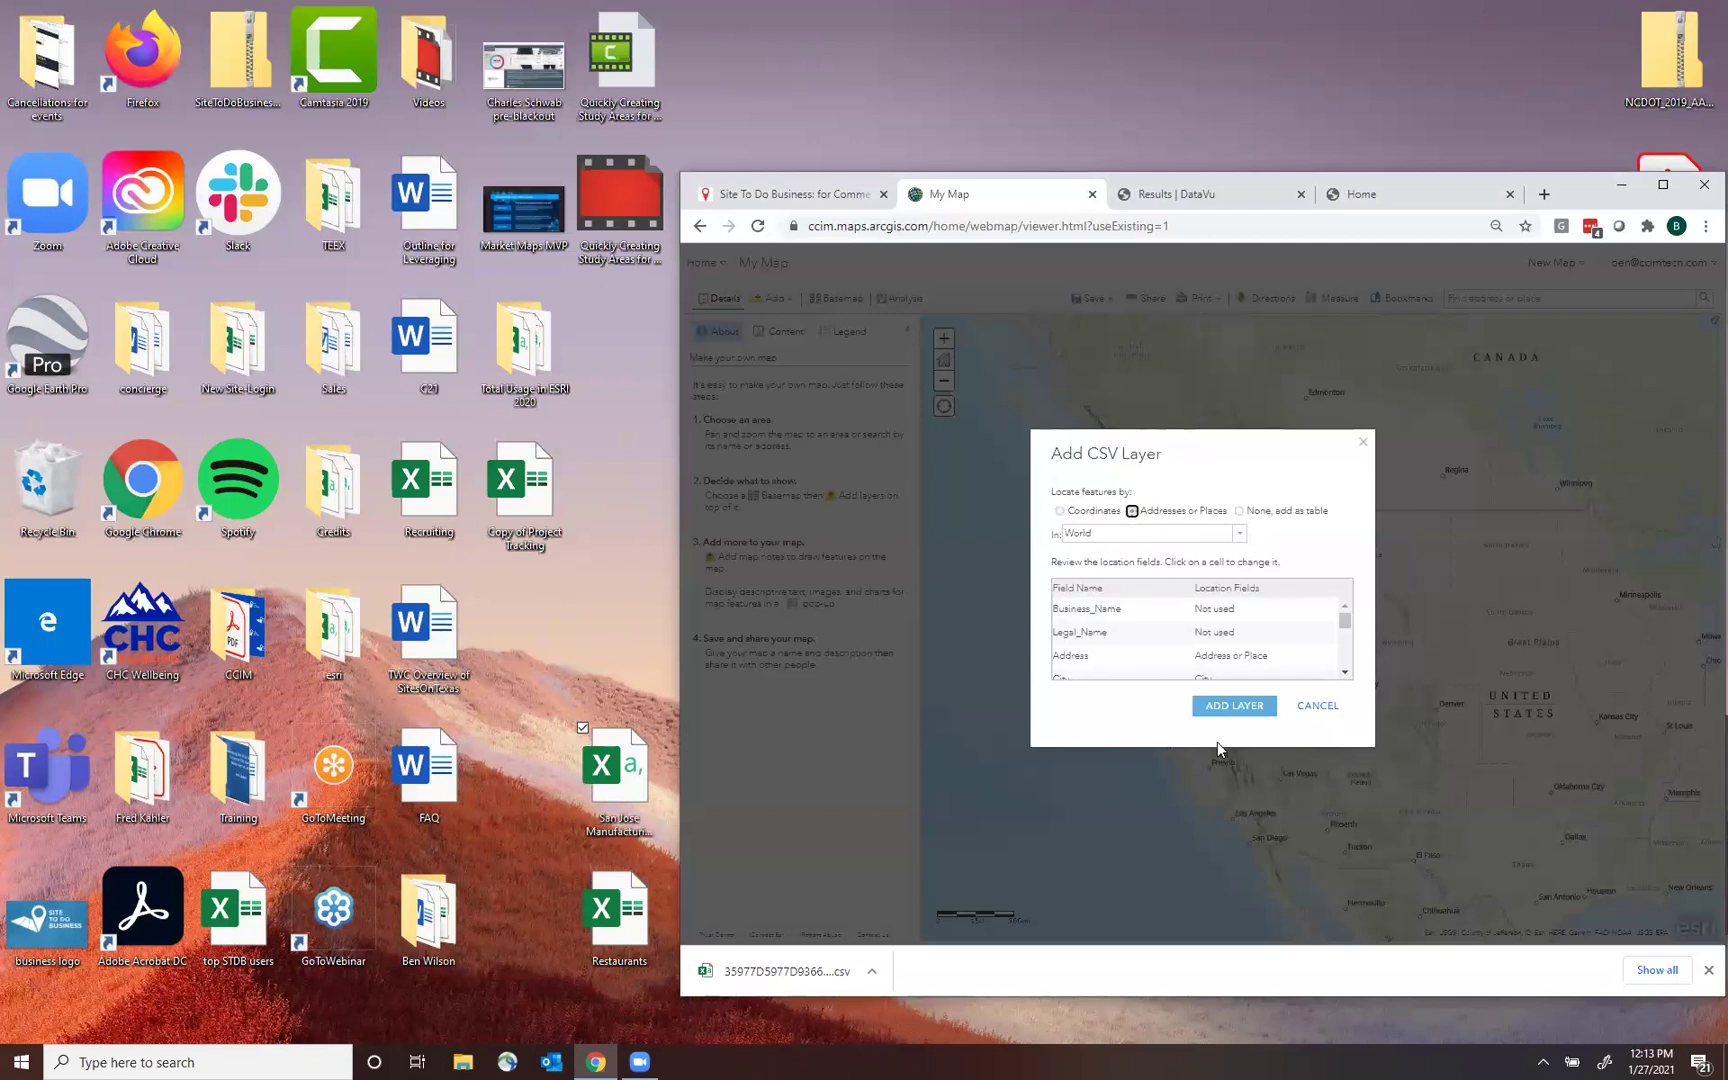
{"action": "left_click", "coordinate": [1238, 709]}
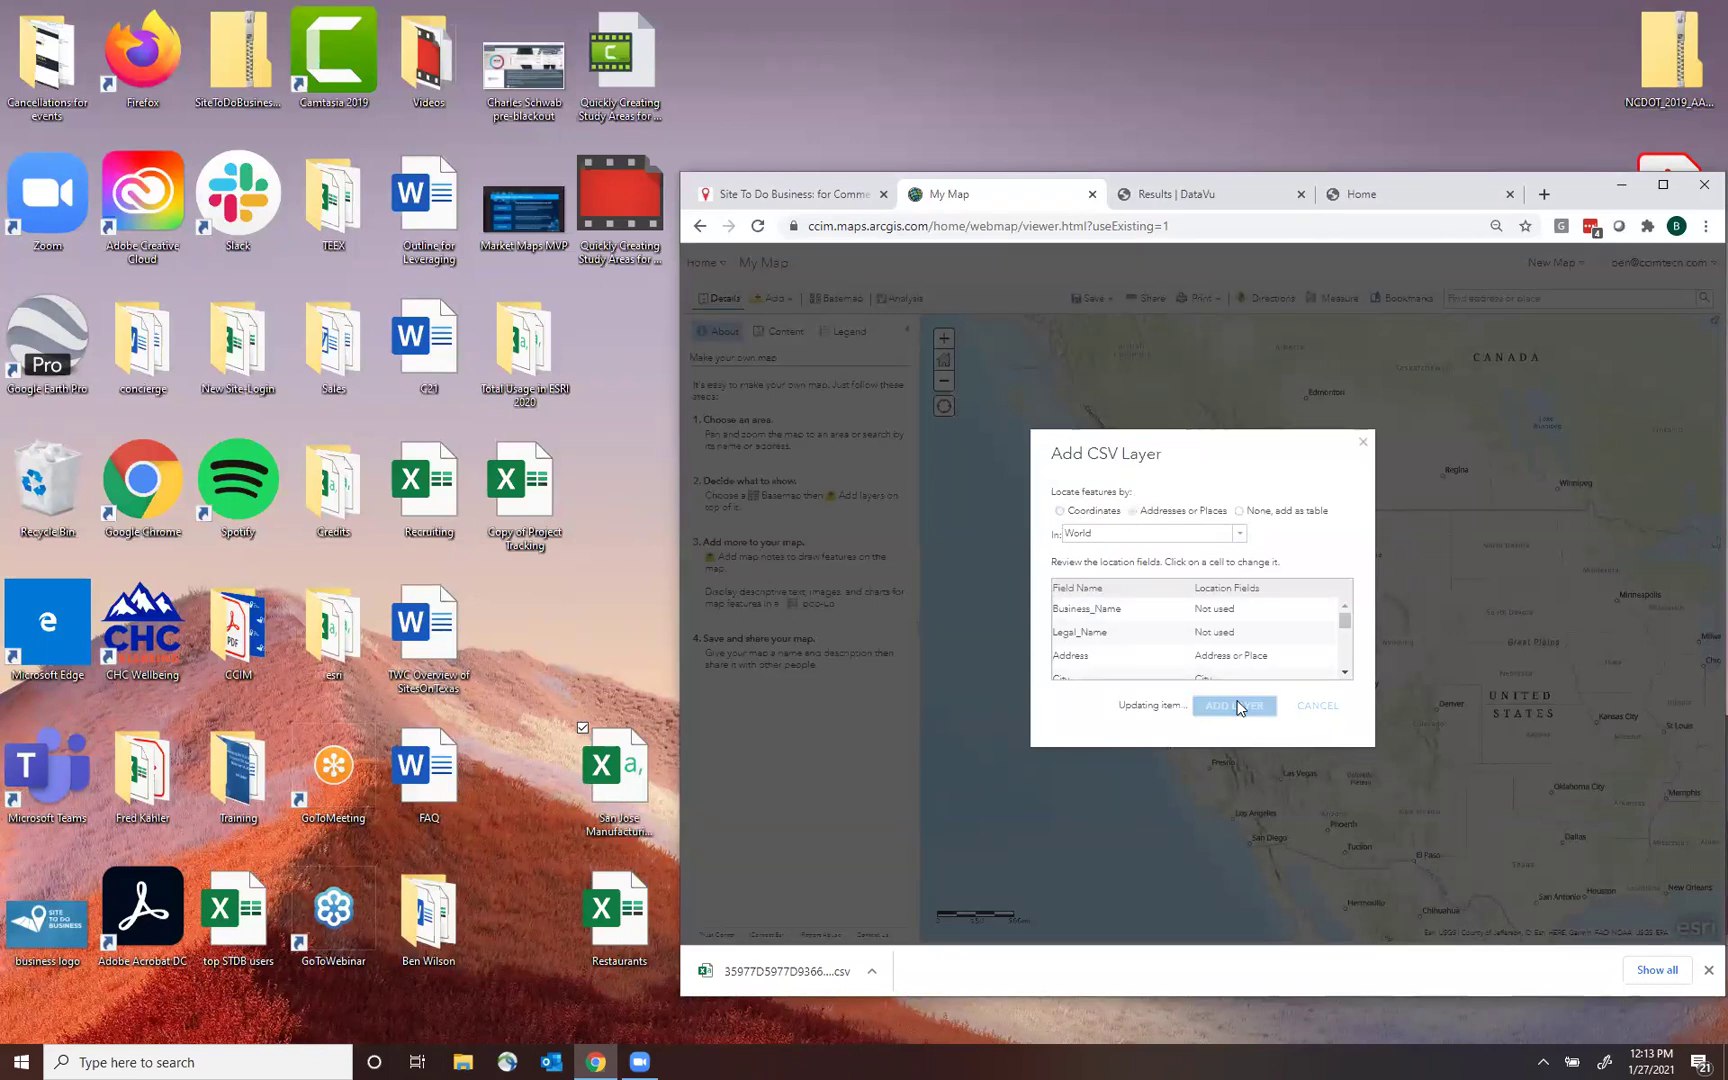
{"action": "left_click_drag", "start_coordinate": [1565, 200], "coordinate": [1283, 167]}
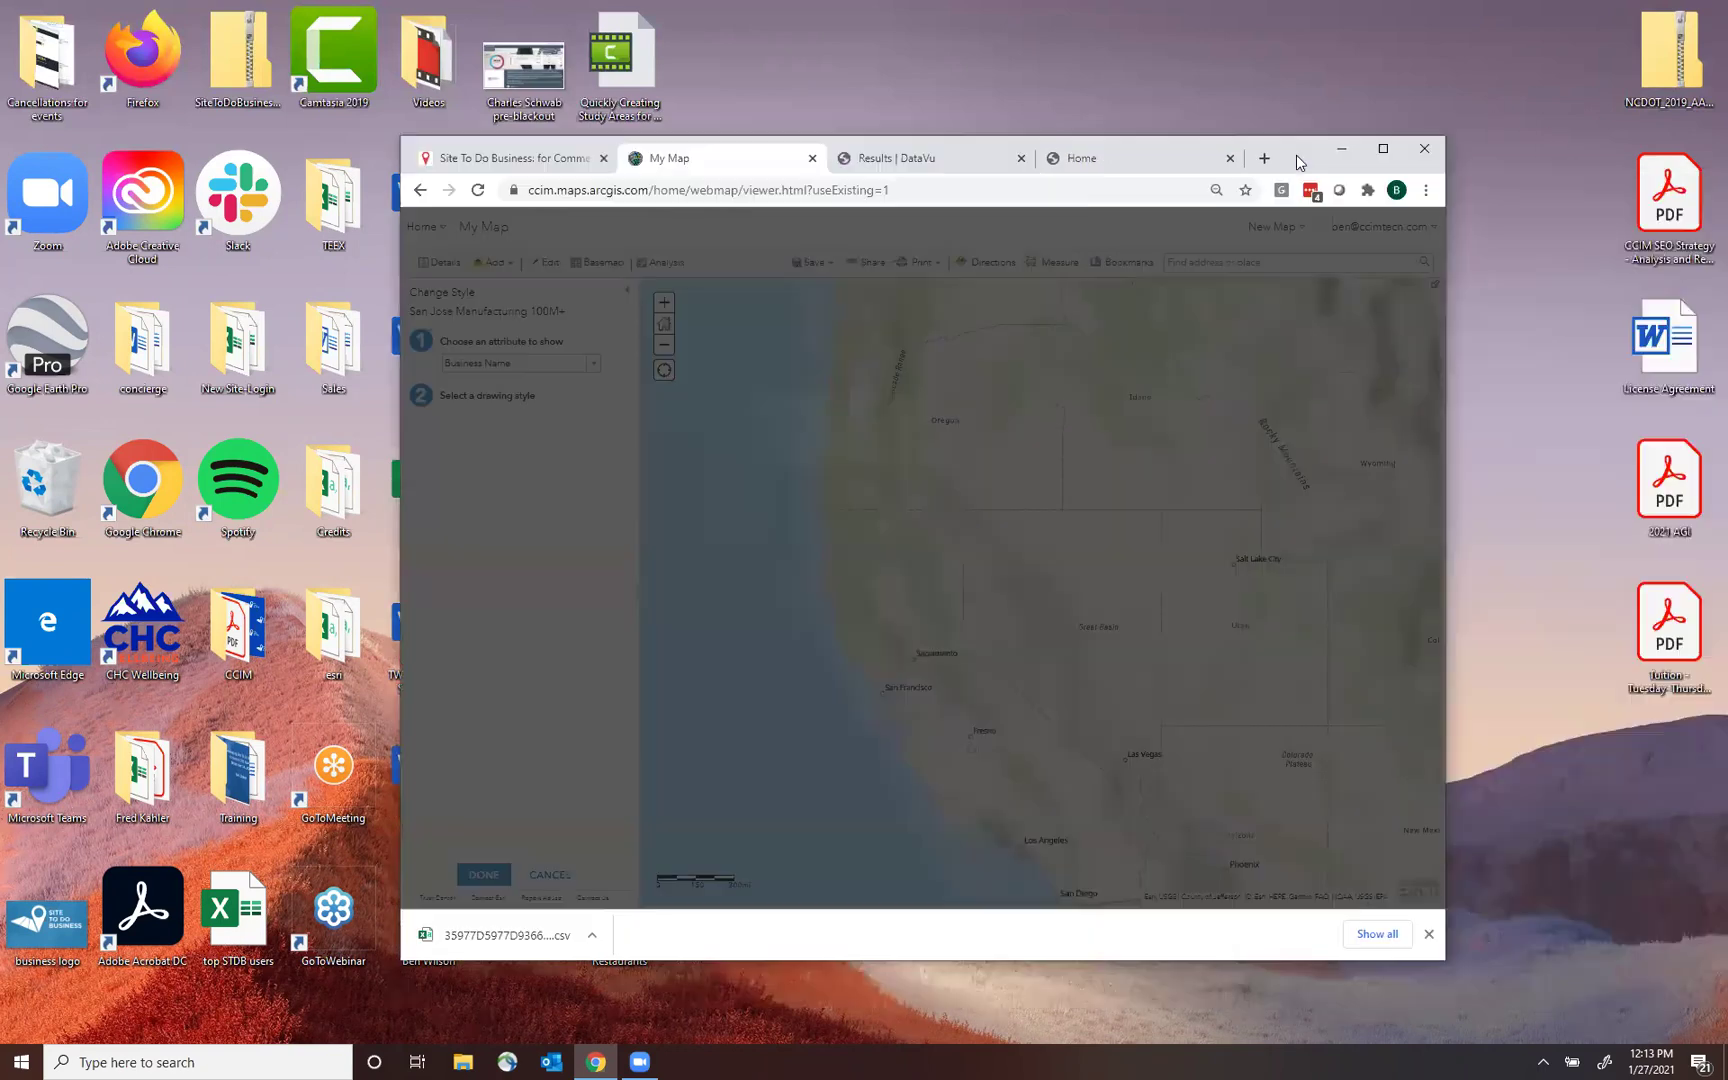
{"action": "left_click", "coordinate": [1382, 152]}
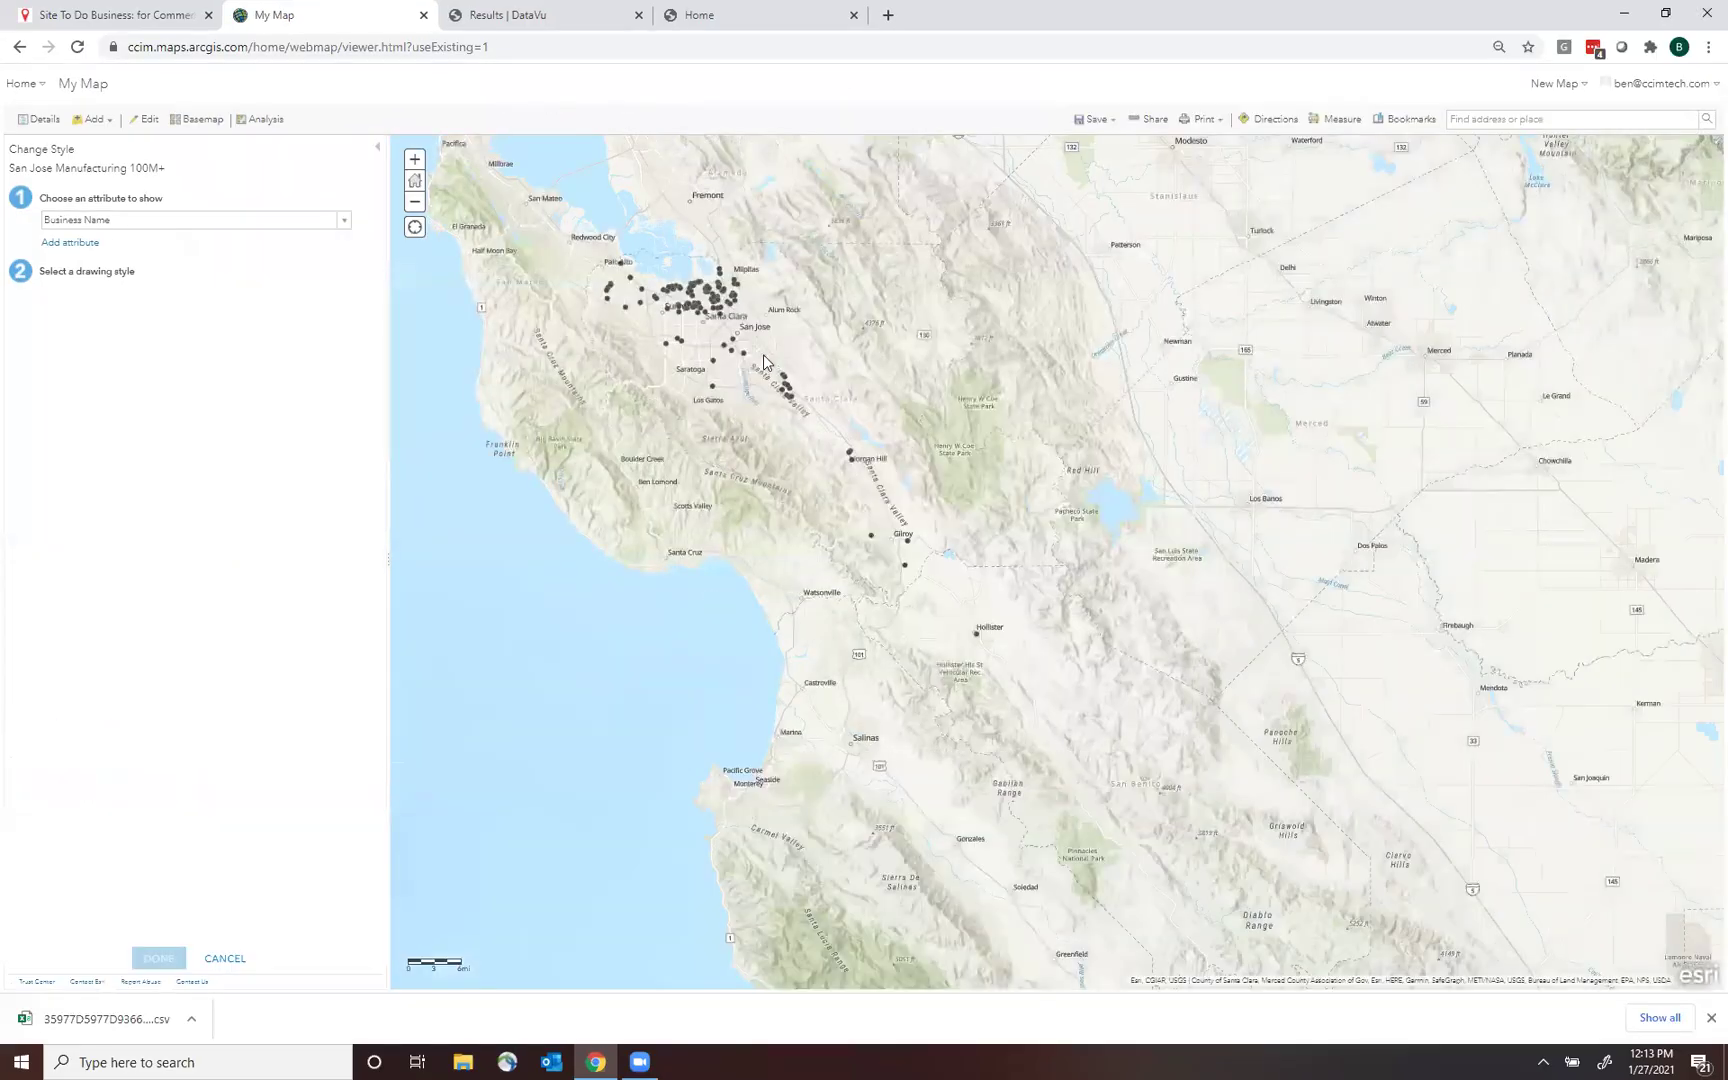
Inspect one manufacturer's details popup on the map, then close it.
{"action": "left_click", "coordinate": [668, 344]}
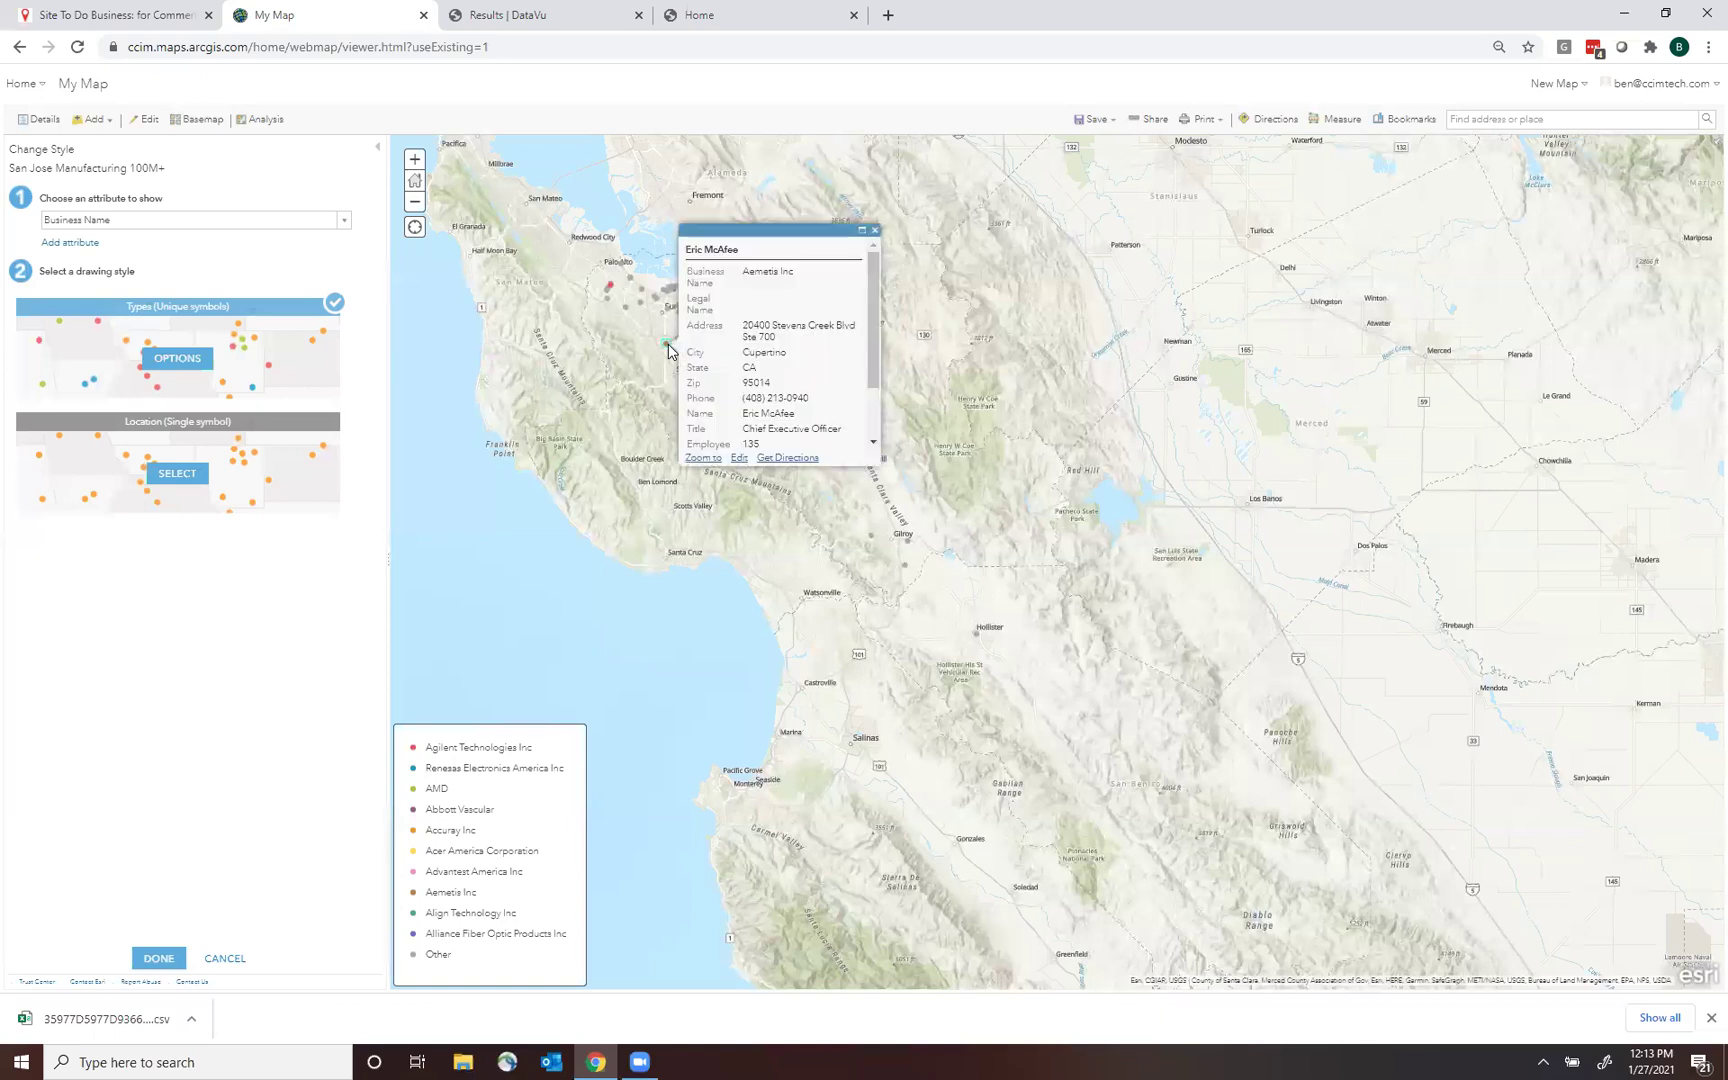
{"action": "mouse_move", "coordinate": [878, 282]}
{"action": "left_mouse_down"}
{"action": "mouse_move", "coordinate": [880, 420]}
{"action": "mouse_move", "coordinate": [882, 320]}
{"action": "left_mouse_up"}
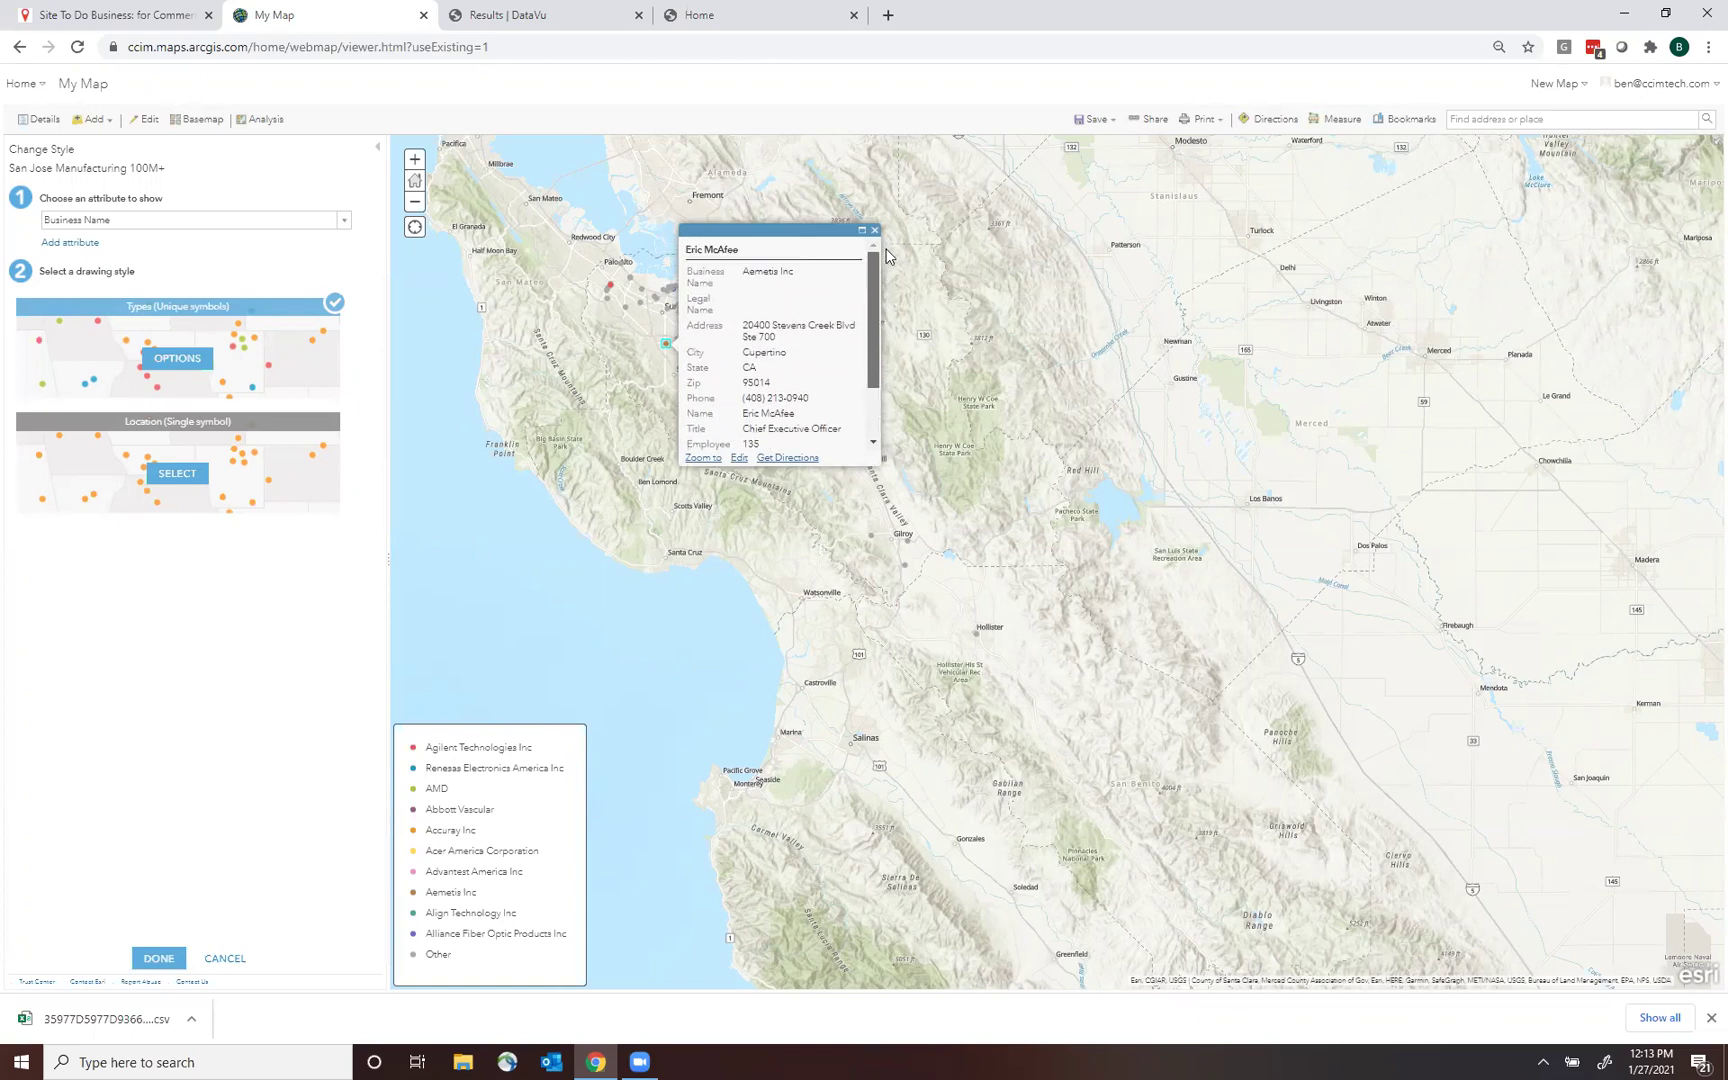
{"action": "left_click", "coordinate": [876, 232]}
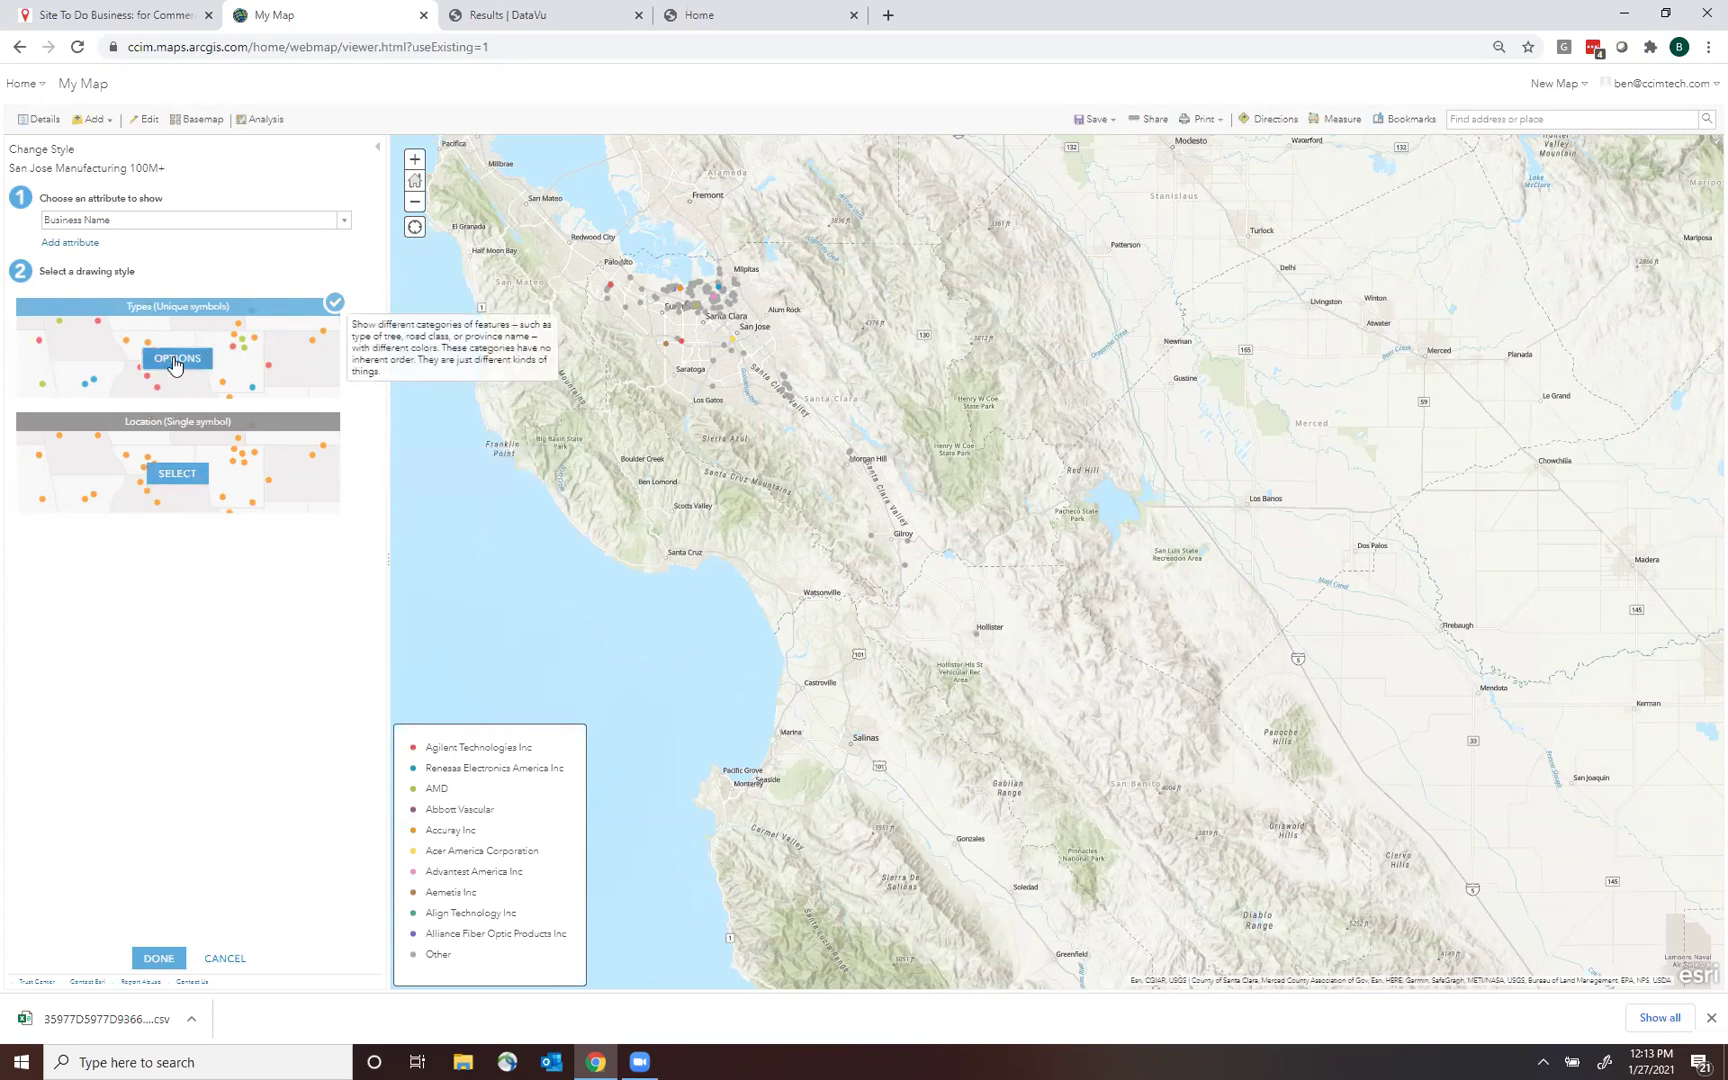
Ungroup the Other category in Types (Unique symbols) and zoom to the San Jose cluster.
{"action": "left_click", "coordinate": [200, 355]}
{"action": "left_click", "coordinate": [289, 462]}
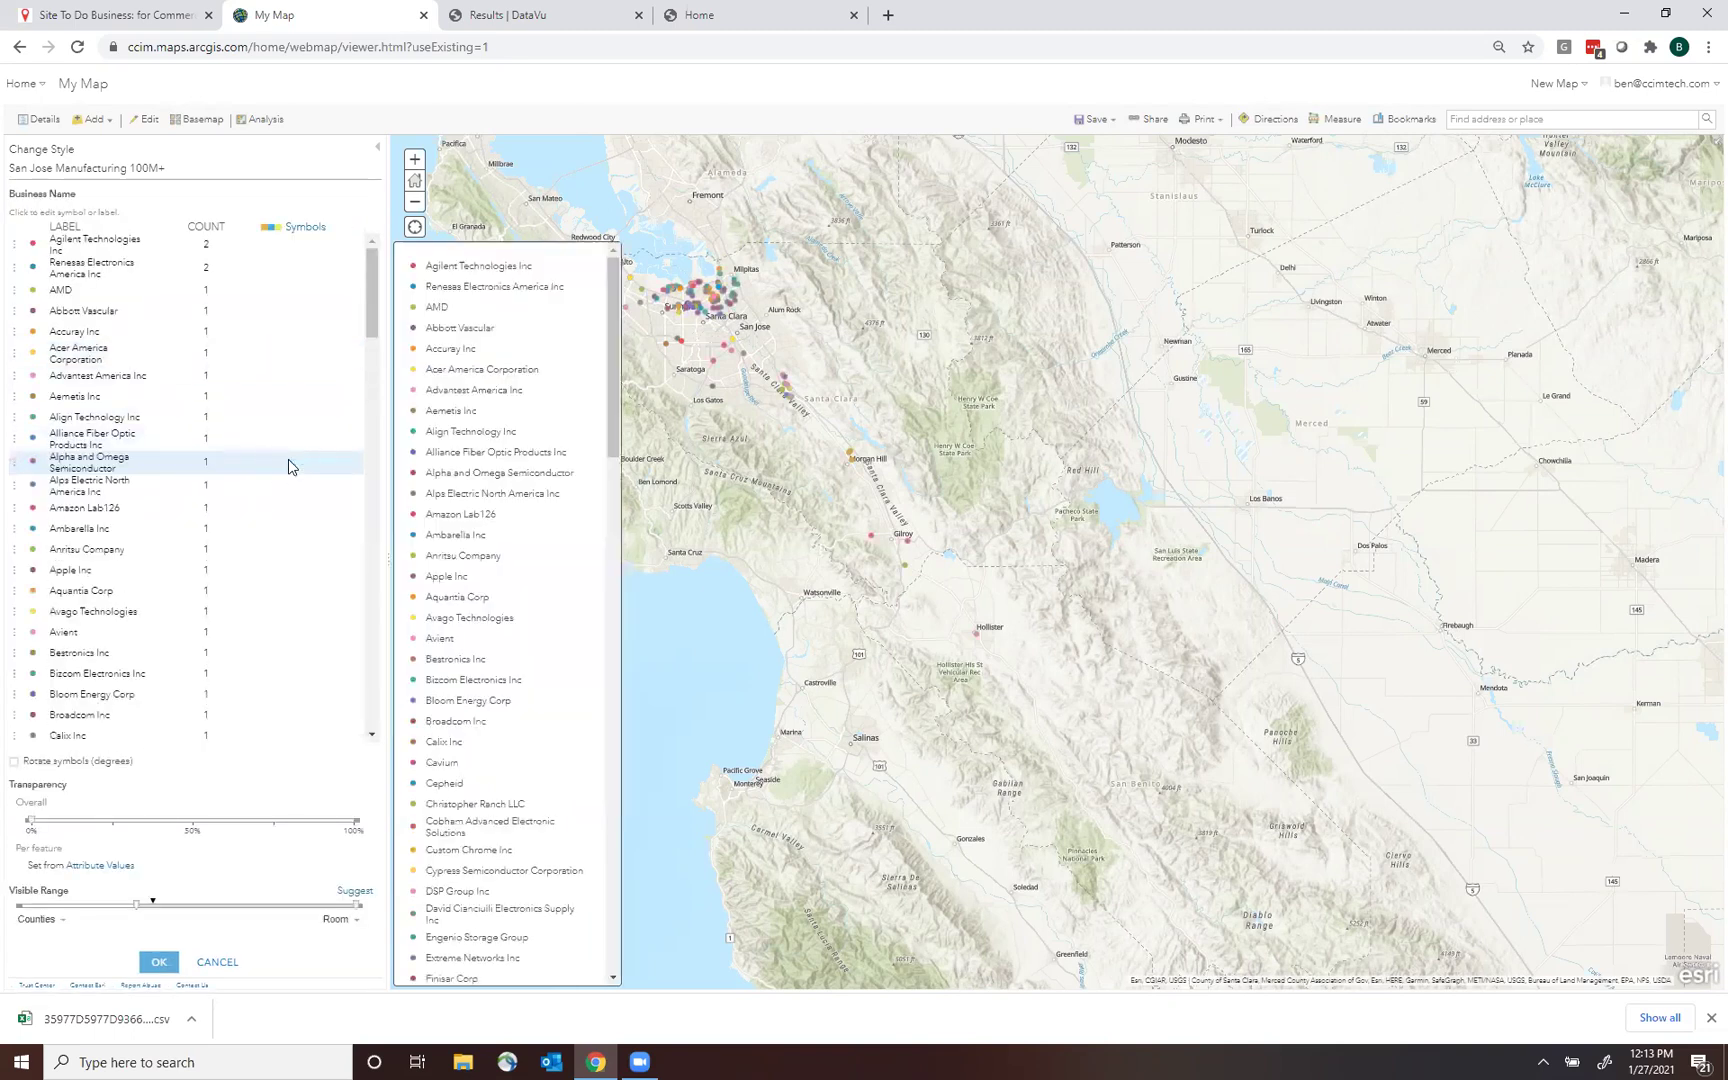
{"action": "left_click_drag", "start_coordinate": [614, 362], "coordinate": [731, 507]}
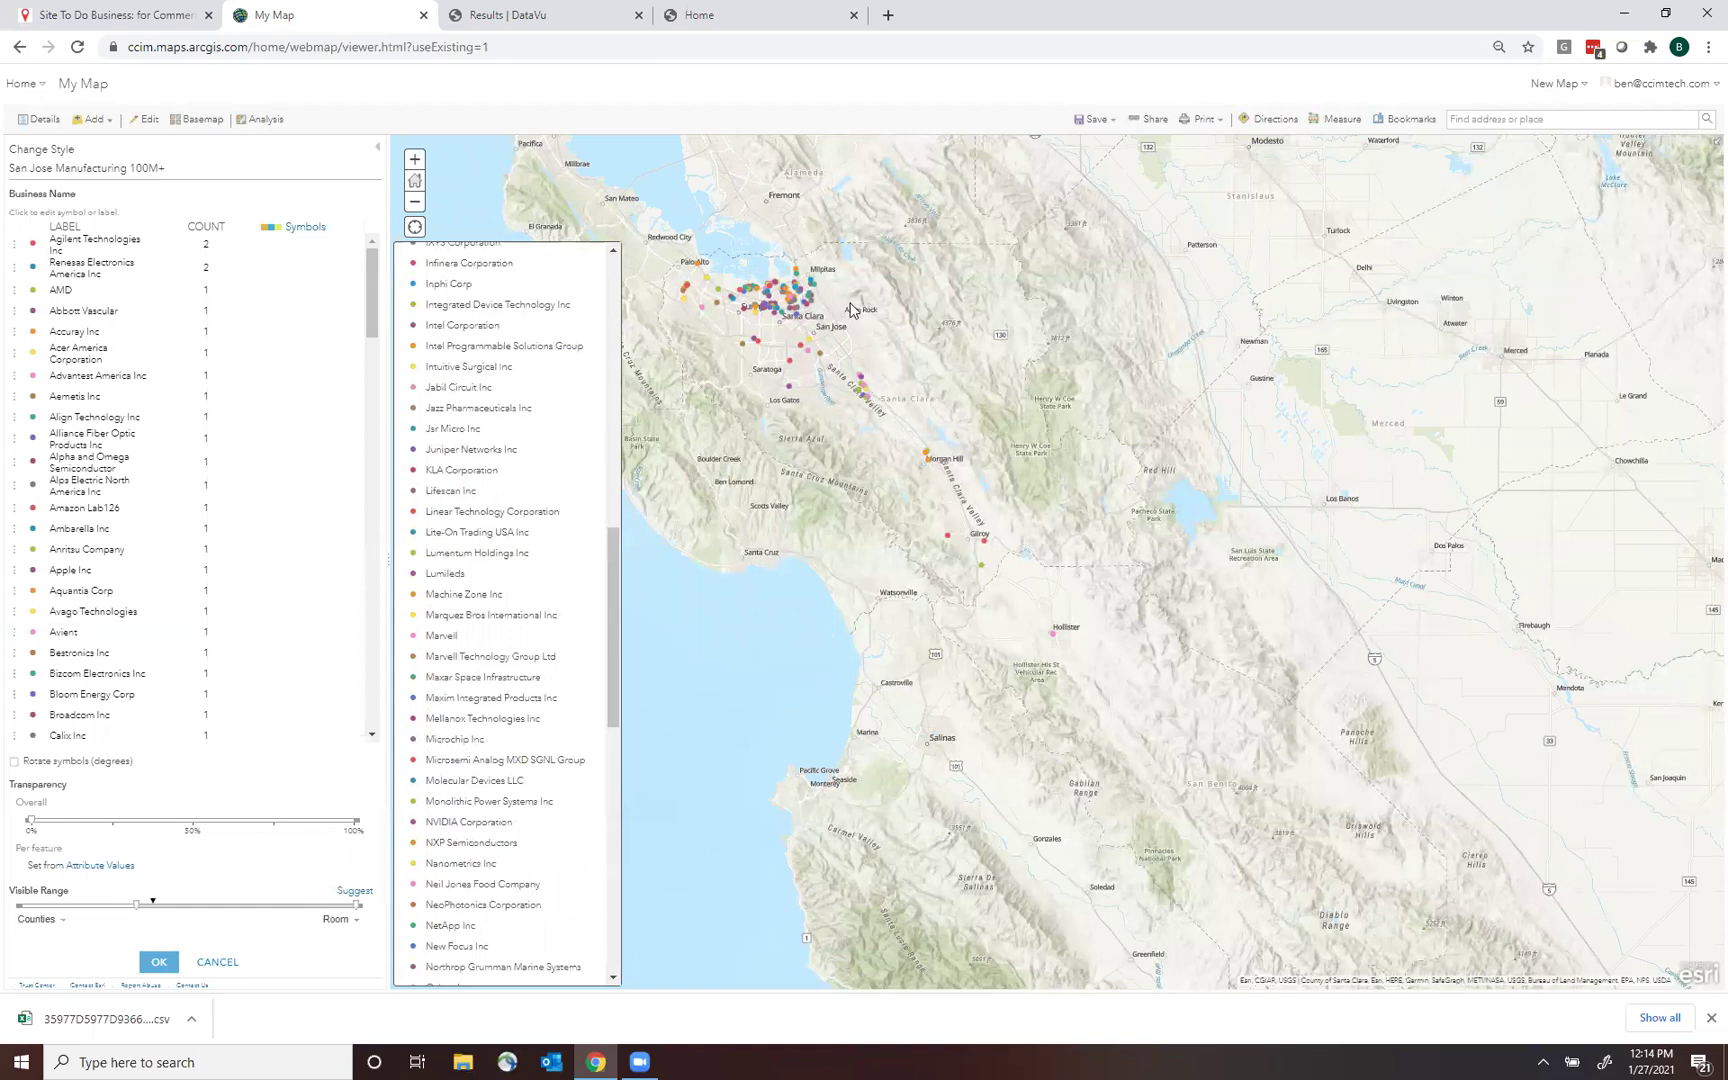
{"action": "left_click_drag", "start_coordinate": [1056, 300], "coordinate": [1180, 340]}
{"action": "scroll", "coordinate": [1002, 347], "scroll_direction": "up", "scroll_amount": 2}
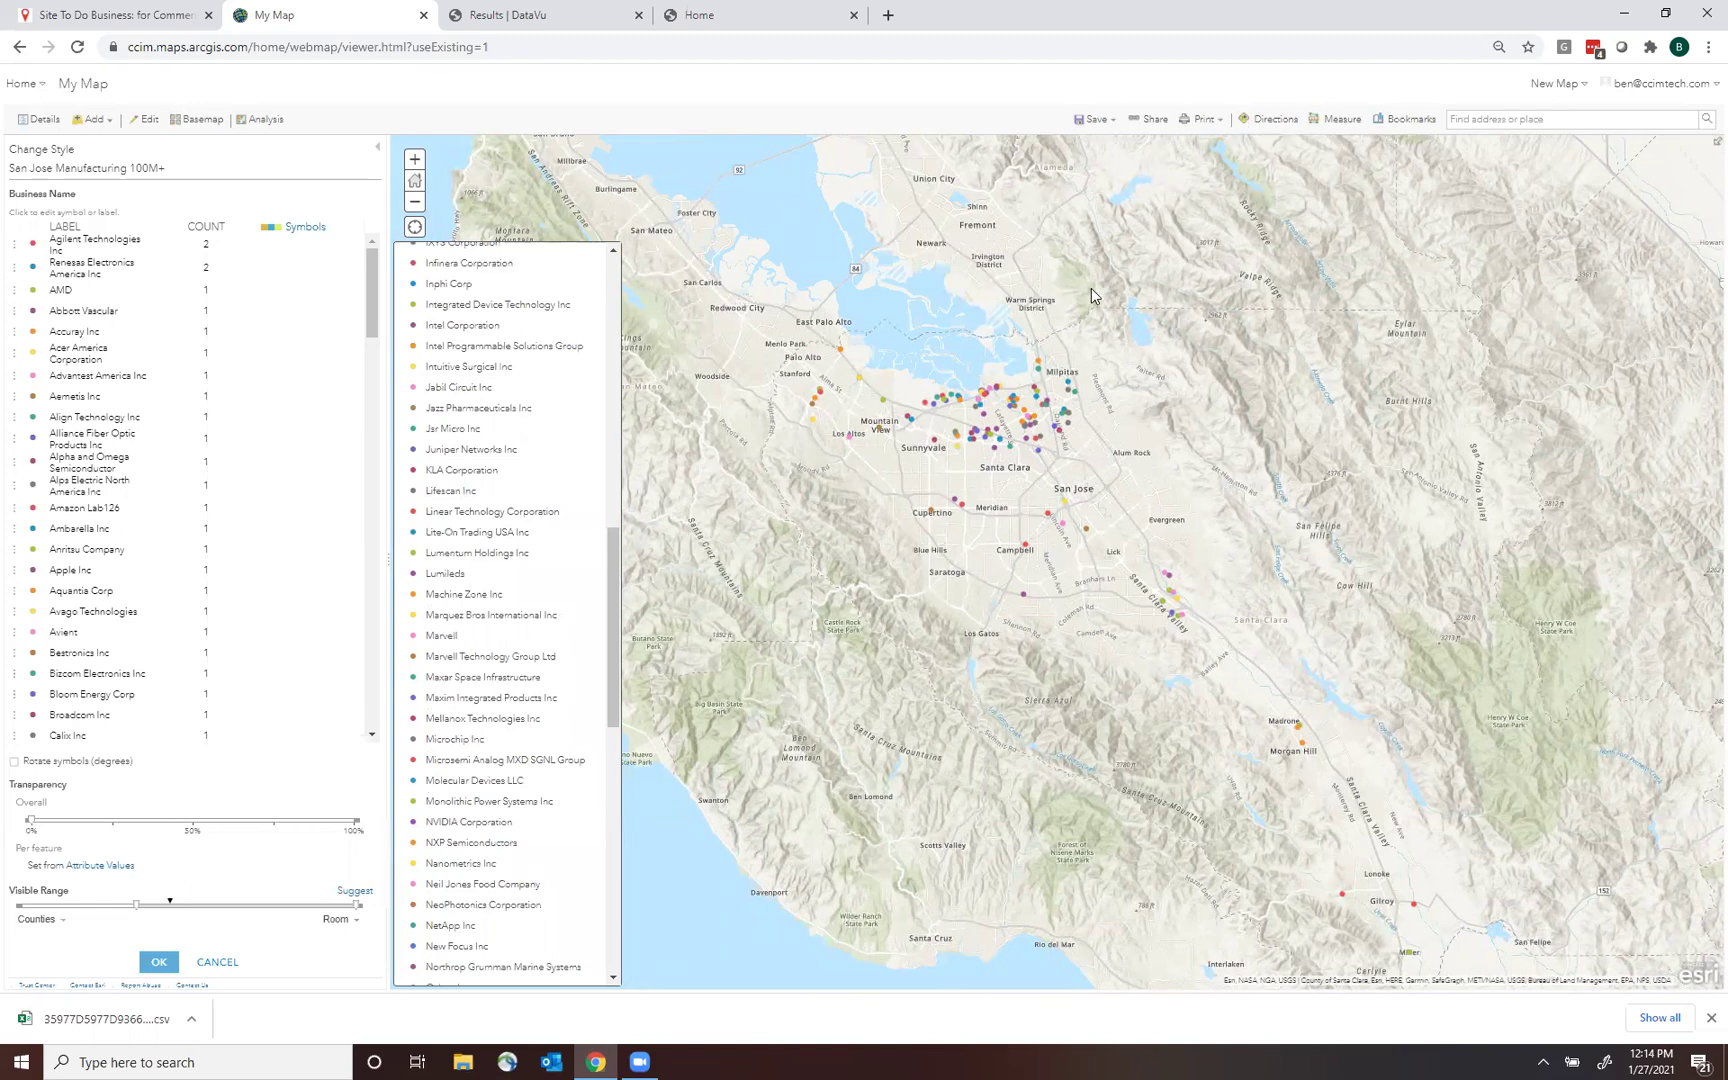
{"action": "left_click_drag", "start_coordinate": [1177, 368], "coordinate": [1159, 357]}
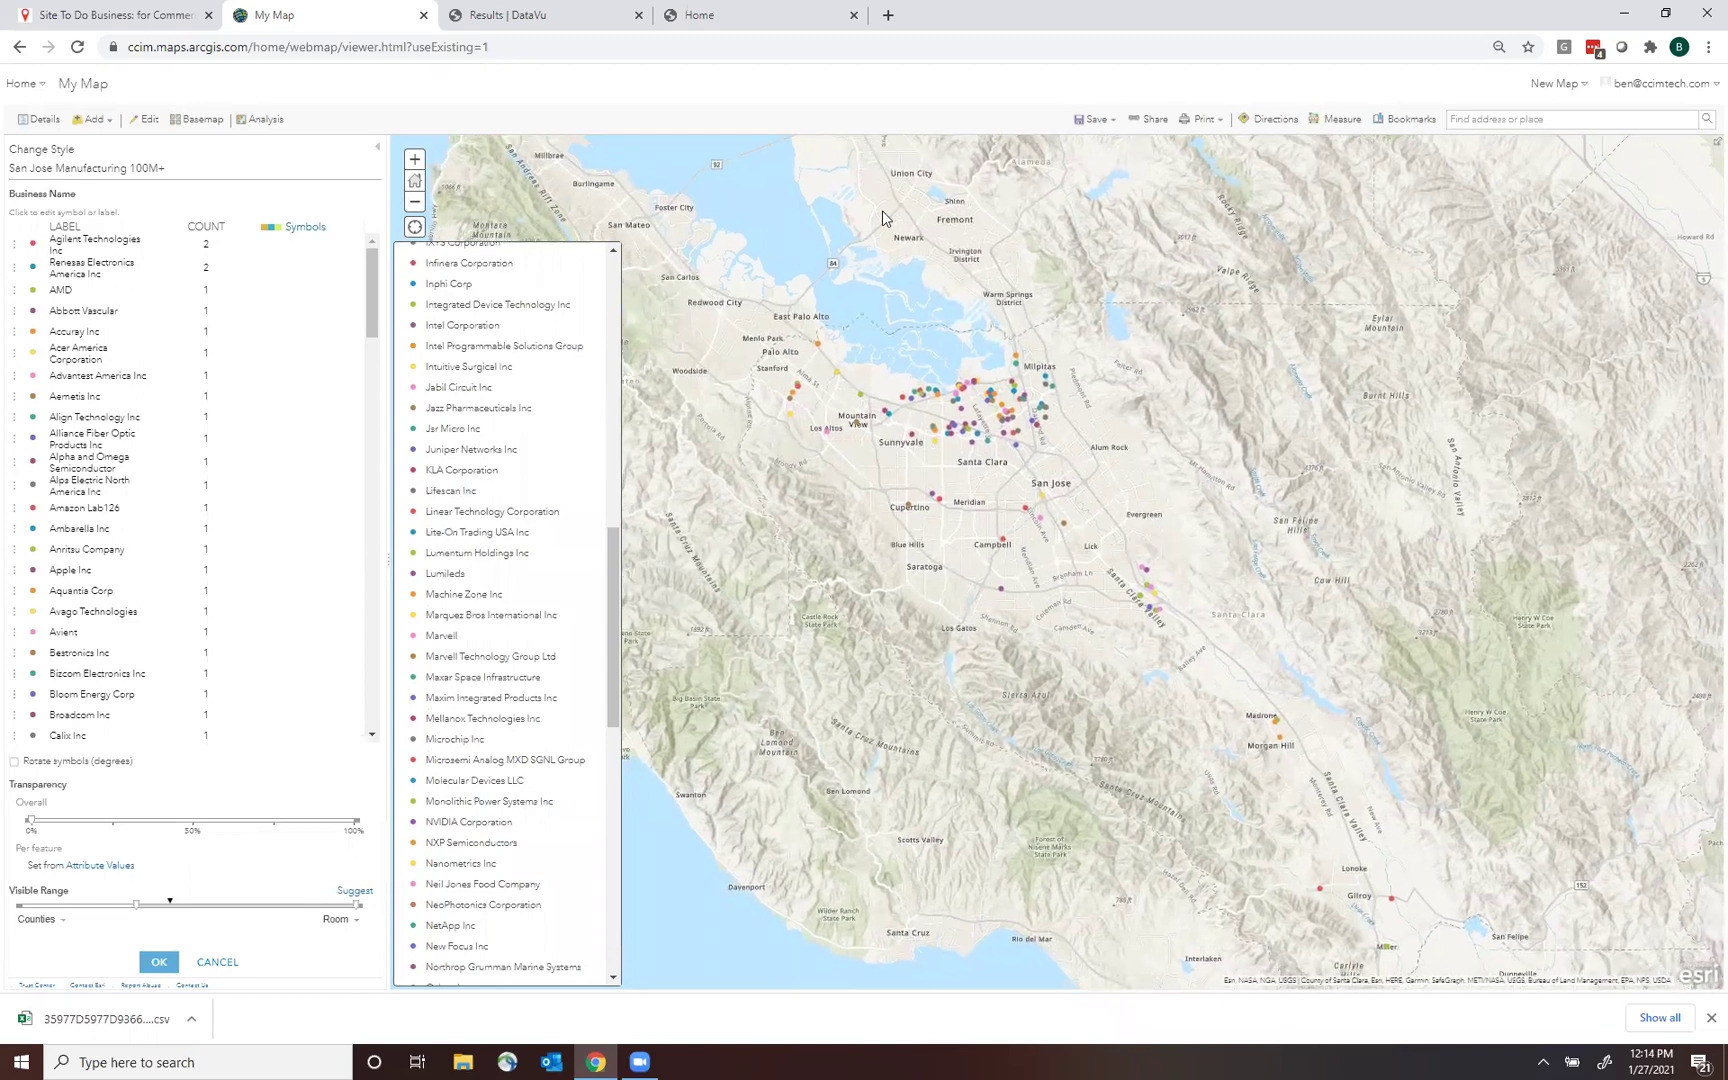
Save the map titled 'San Jose Manufacturing' with that same text as tag and summary.
{"action": "left_click", "coordinate": [1106, 125]}
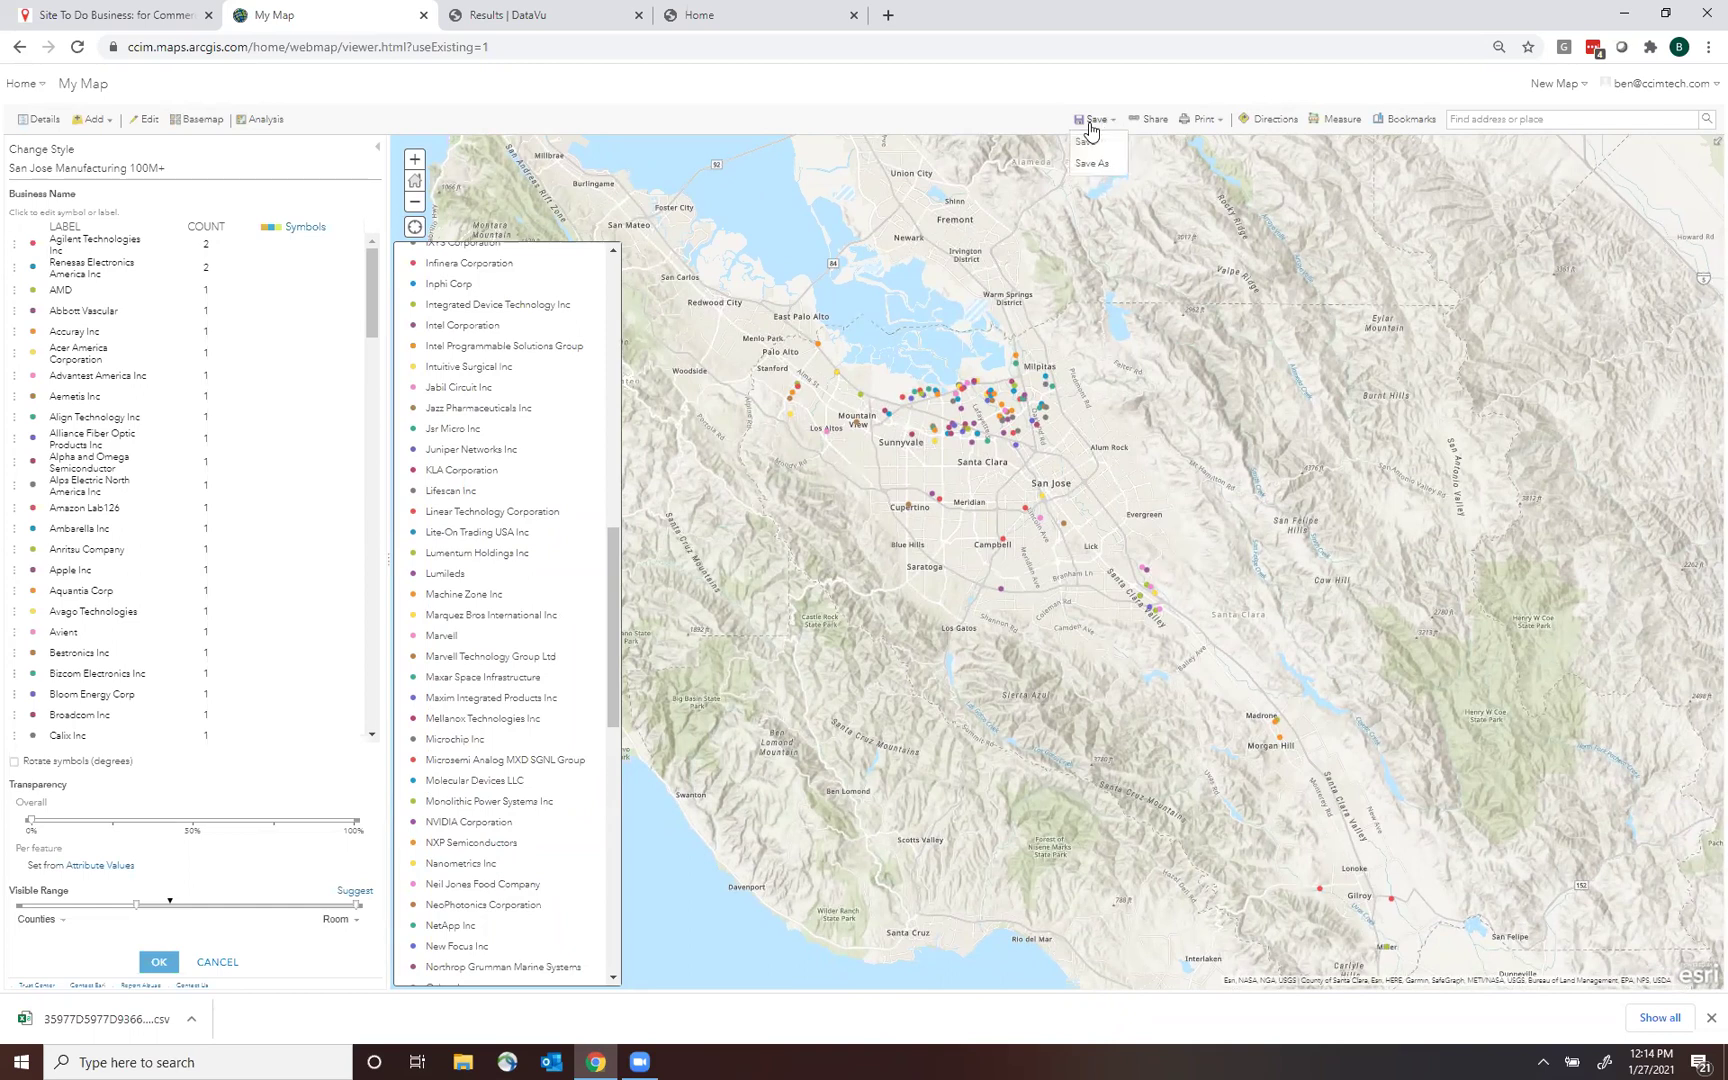
{"action": "left_click", "coordinate": [1089, 143]}
{"action": "left_click", "coordinate": [826, 498]}
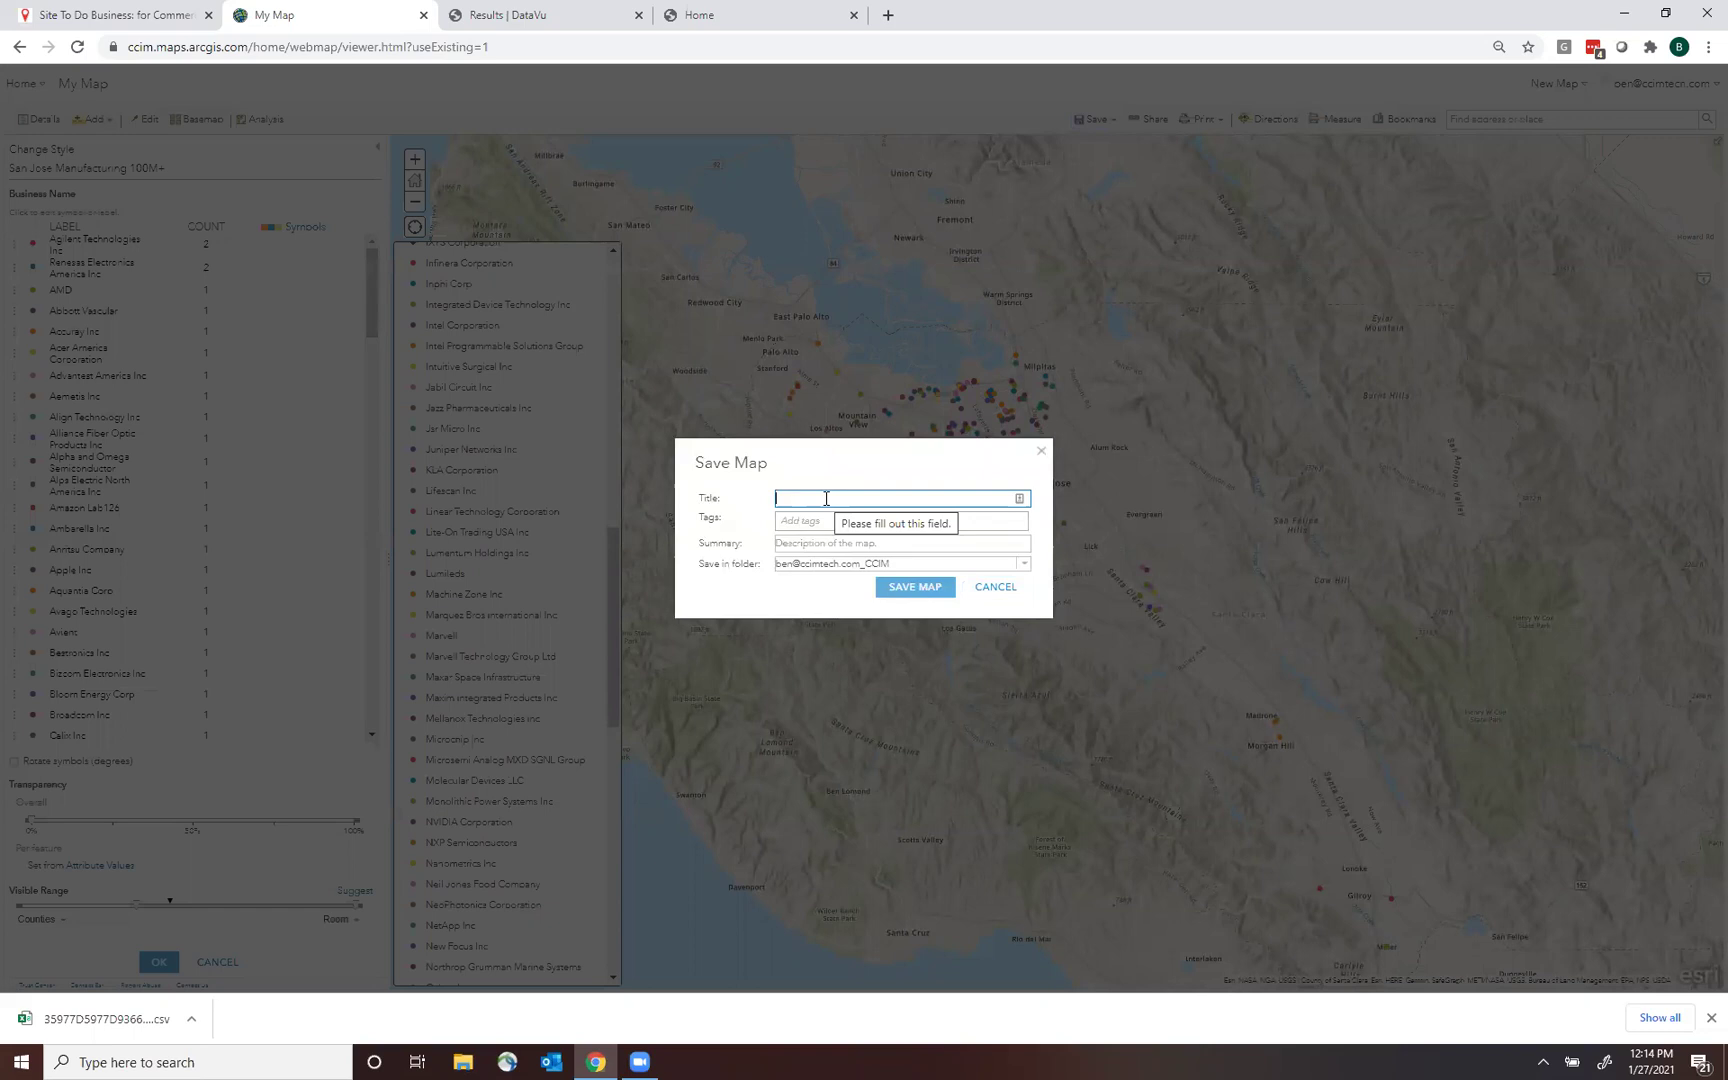
{"action": "type", "text": "San Jos"}
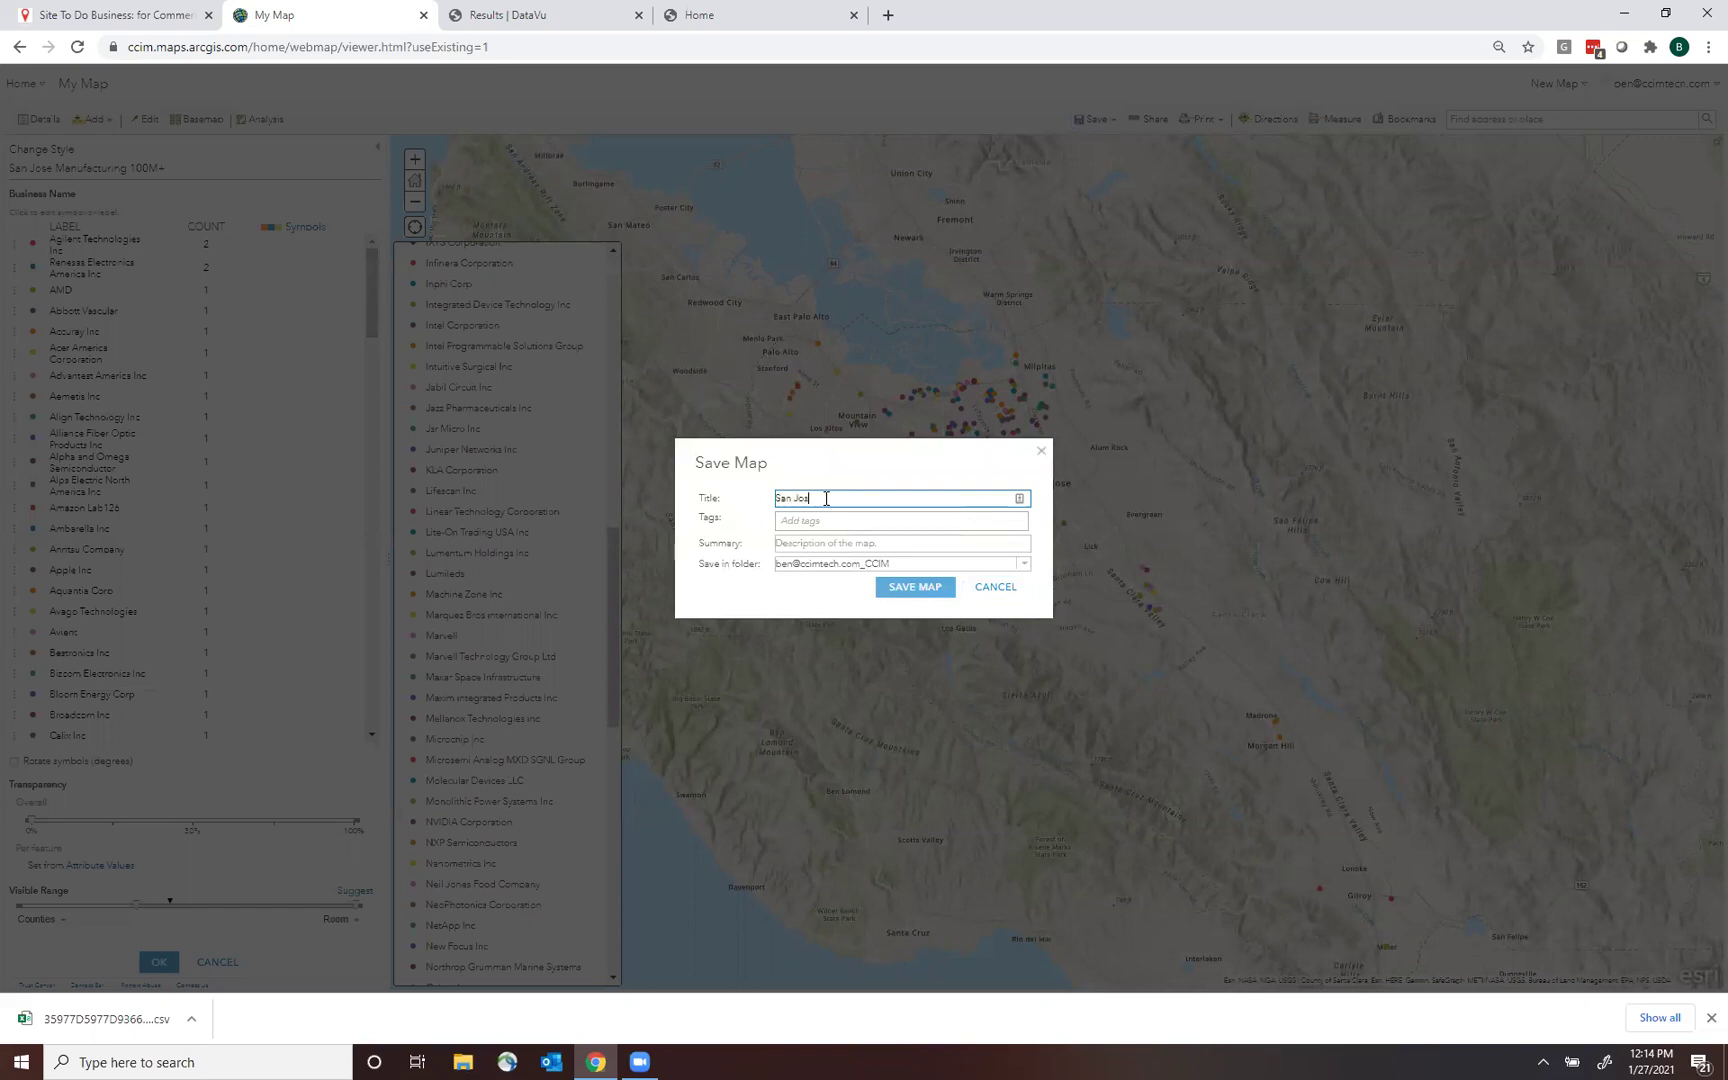
{"action": "type", "text": "e Manufacturing"}
{"action": "key", "text": "ctrl+a"}
{"action": "key", "text": "ctrl+c"}
{"action": "left_click", "coordinate": [835, 521]}
{"action": "key", "text": "ctrl+v"}
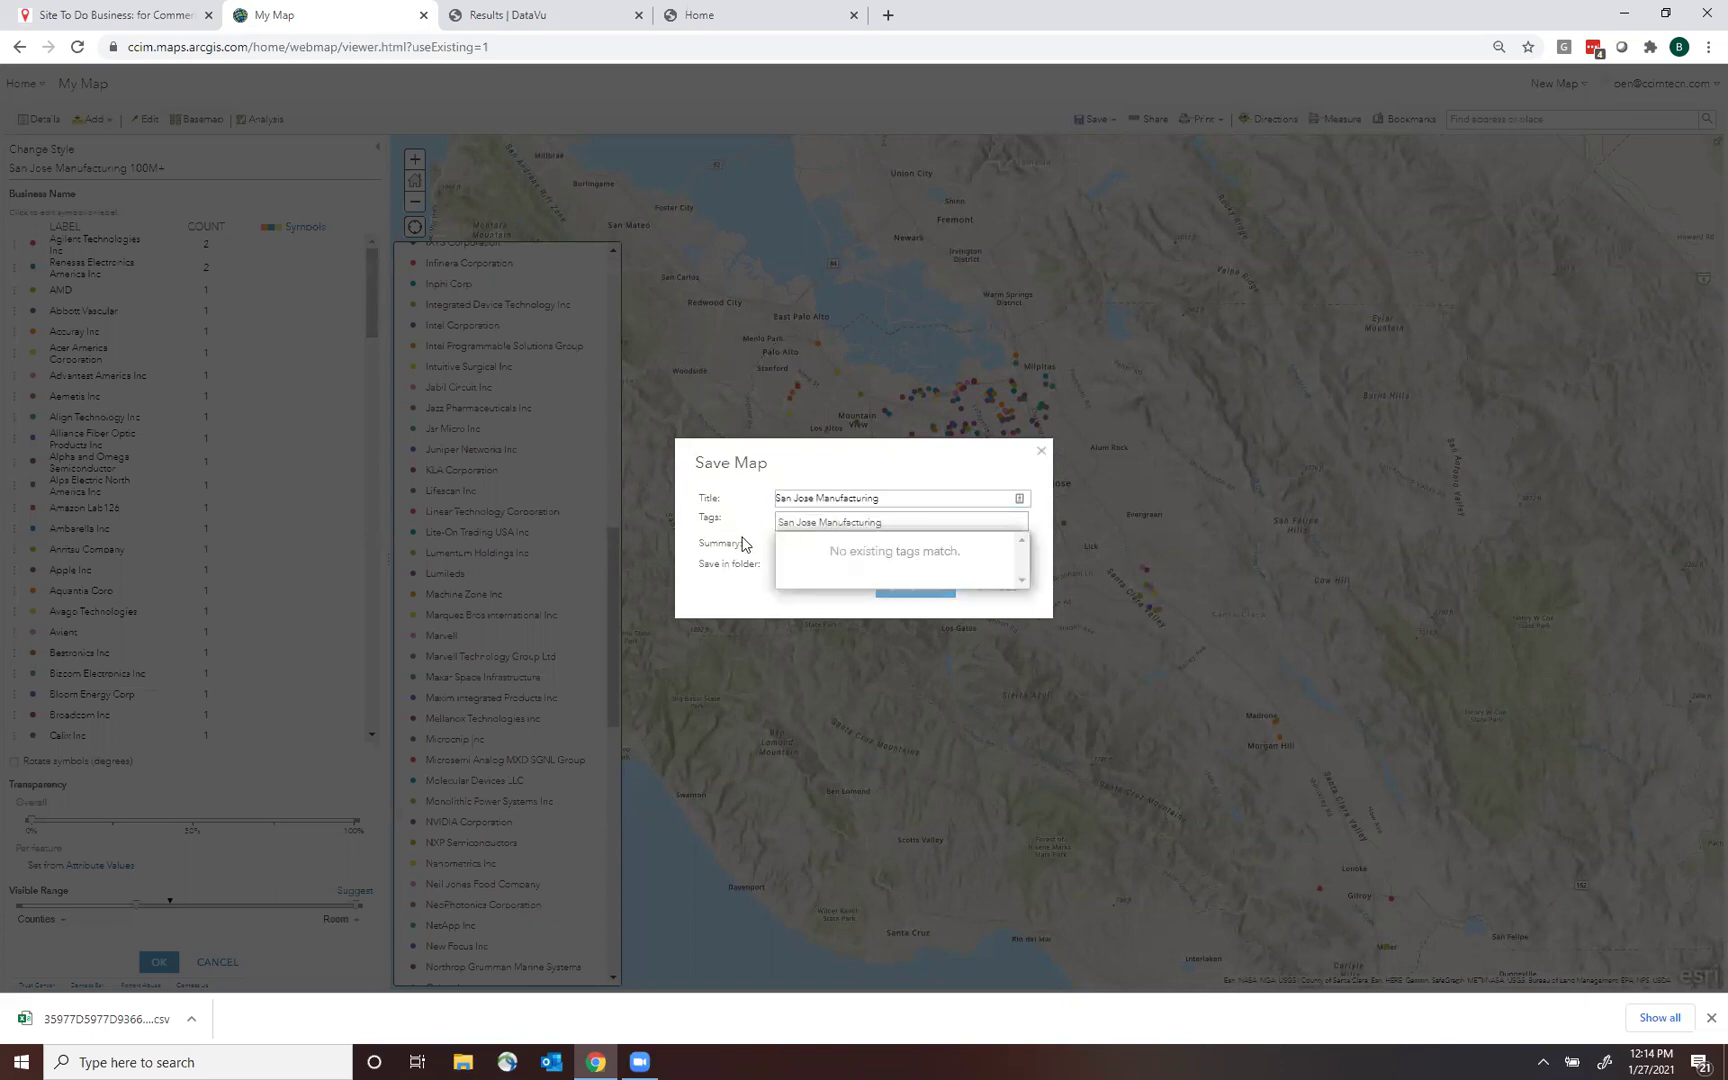
{"action": "left_click", "coordinate": [741, 544]}
{"action": "left_click", "coordinate": [822, 567]}
{"action": "key", "text": "ctrl+v"}
{"action": "left_click", "coordinate": [889, 612]}
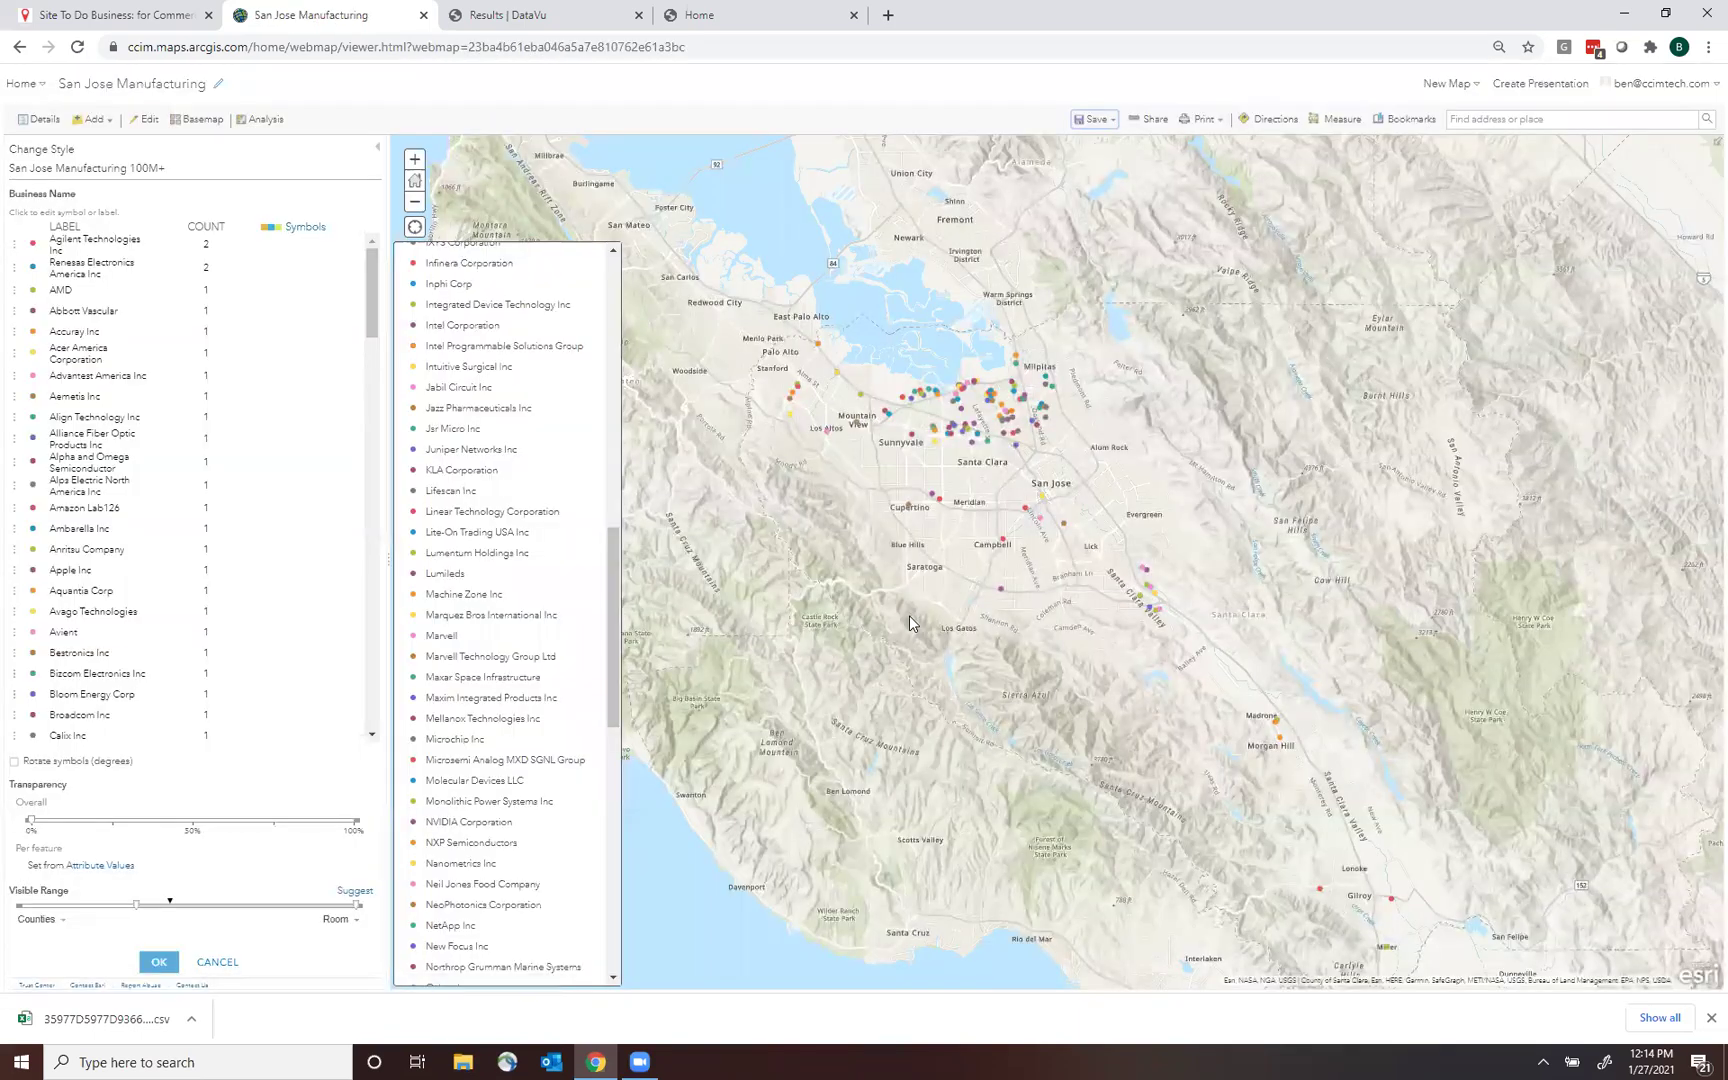
Share the map with Everyone and load its short link in a new browser window.
{"action": "left_click", "coordinate": [1155, 121]}
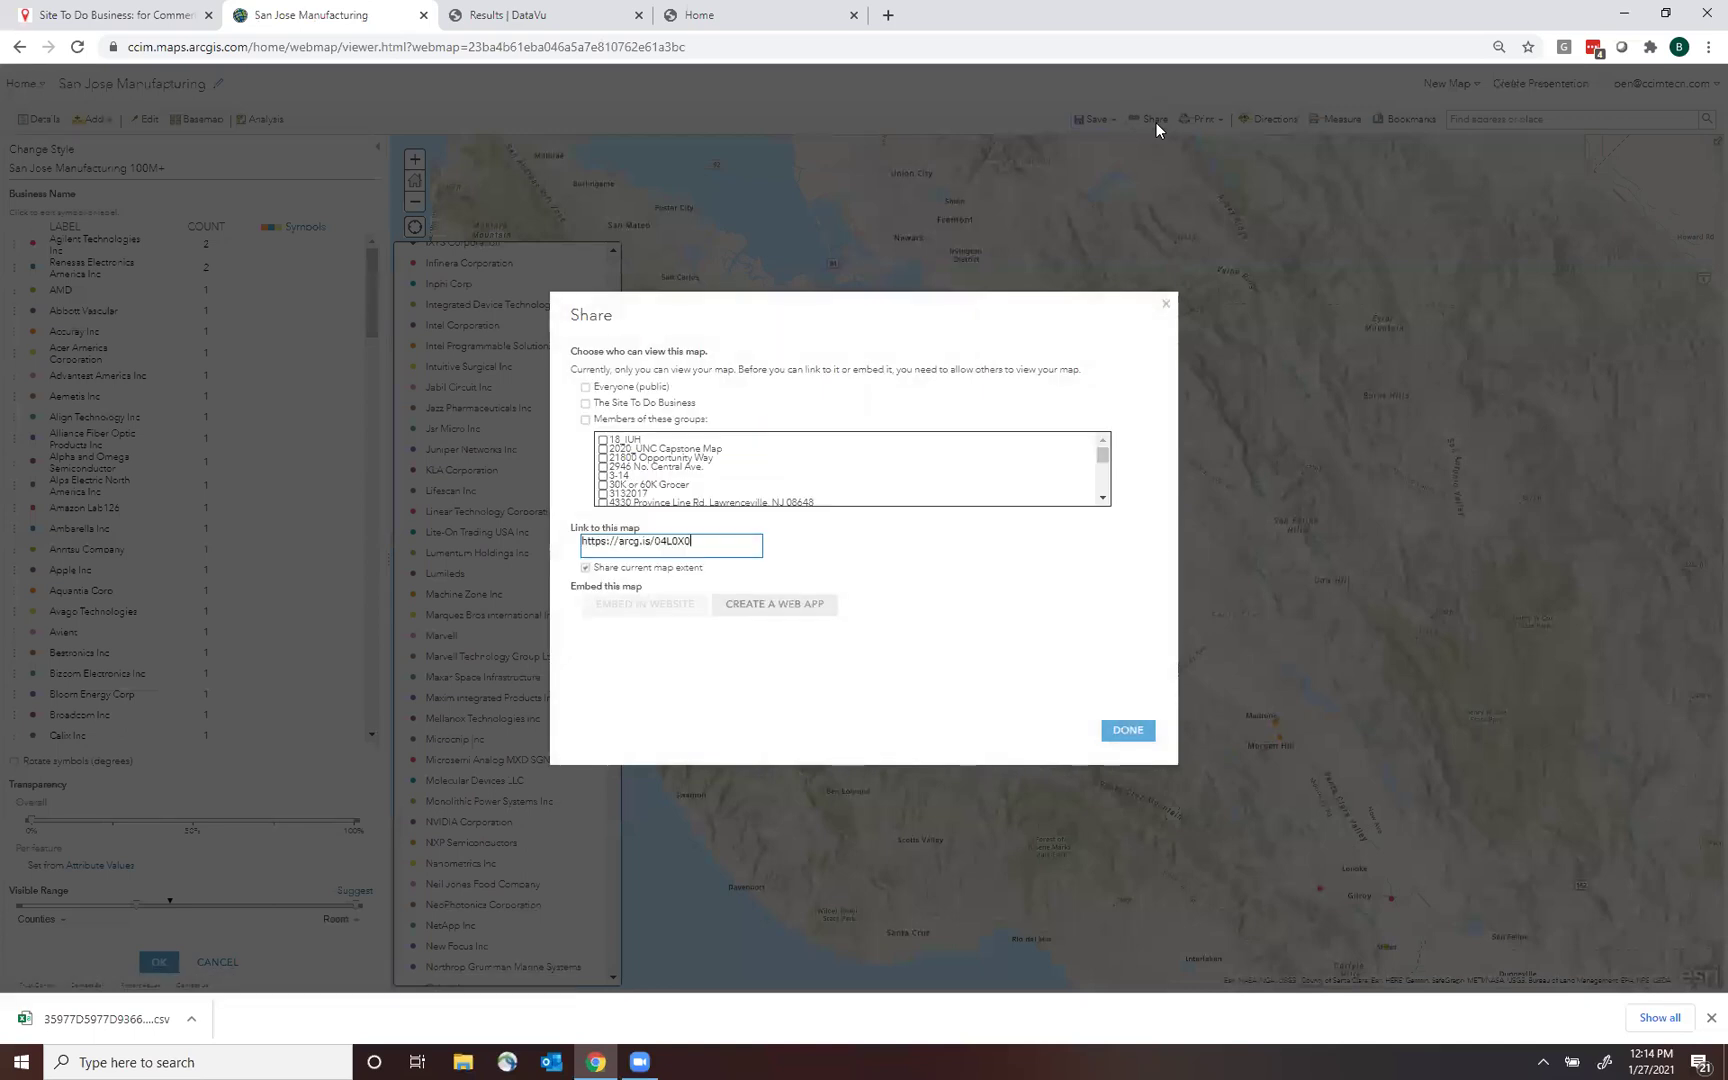
{"action": "left_click", "coordinate": [587, 390]}
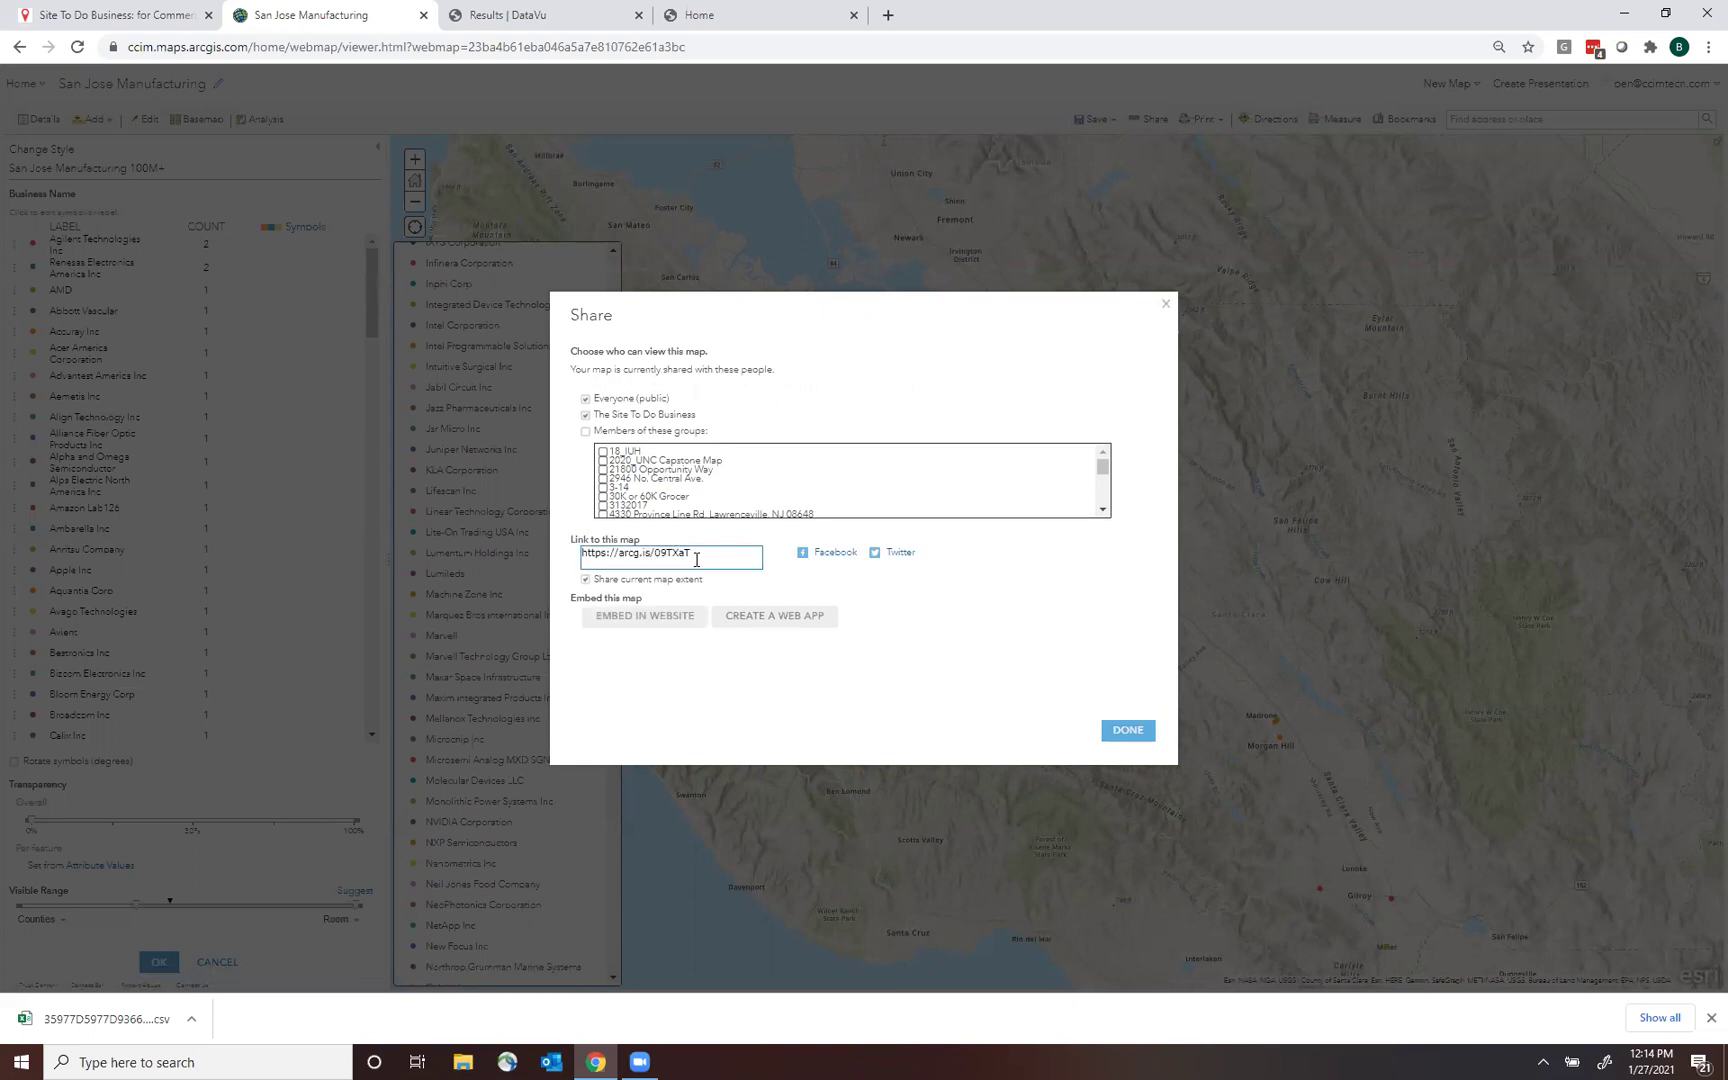
{"action": "left_click_drag", "start_coordinate": [711, 556], "coordinate": [557, 566]}
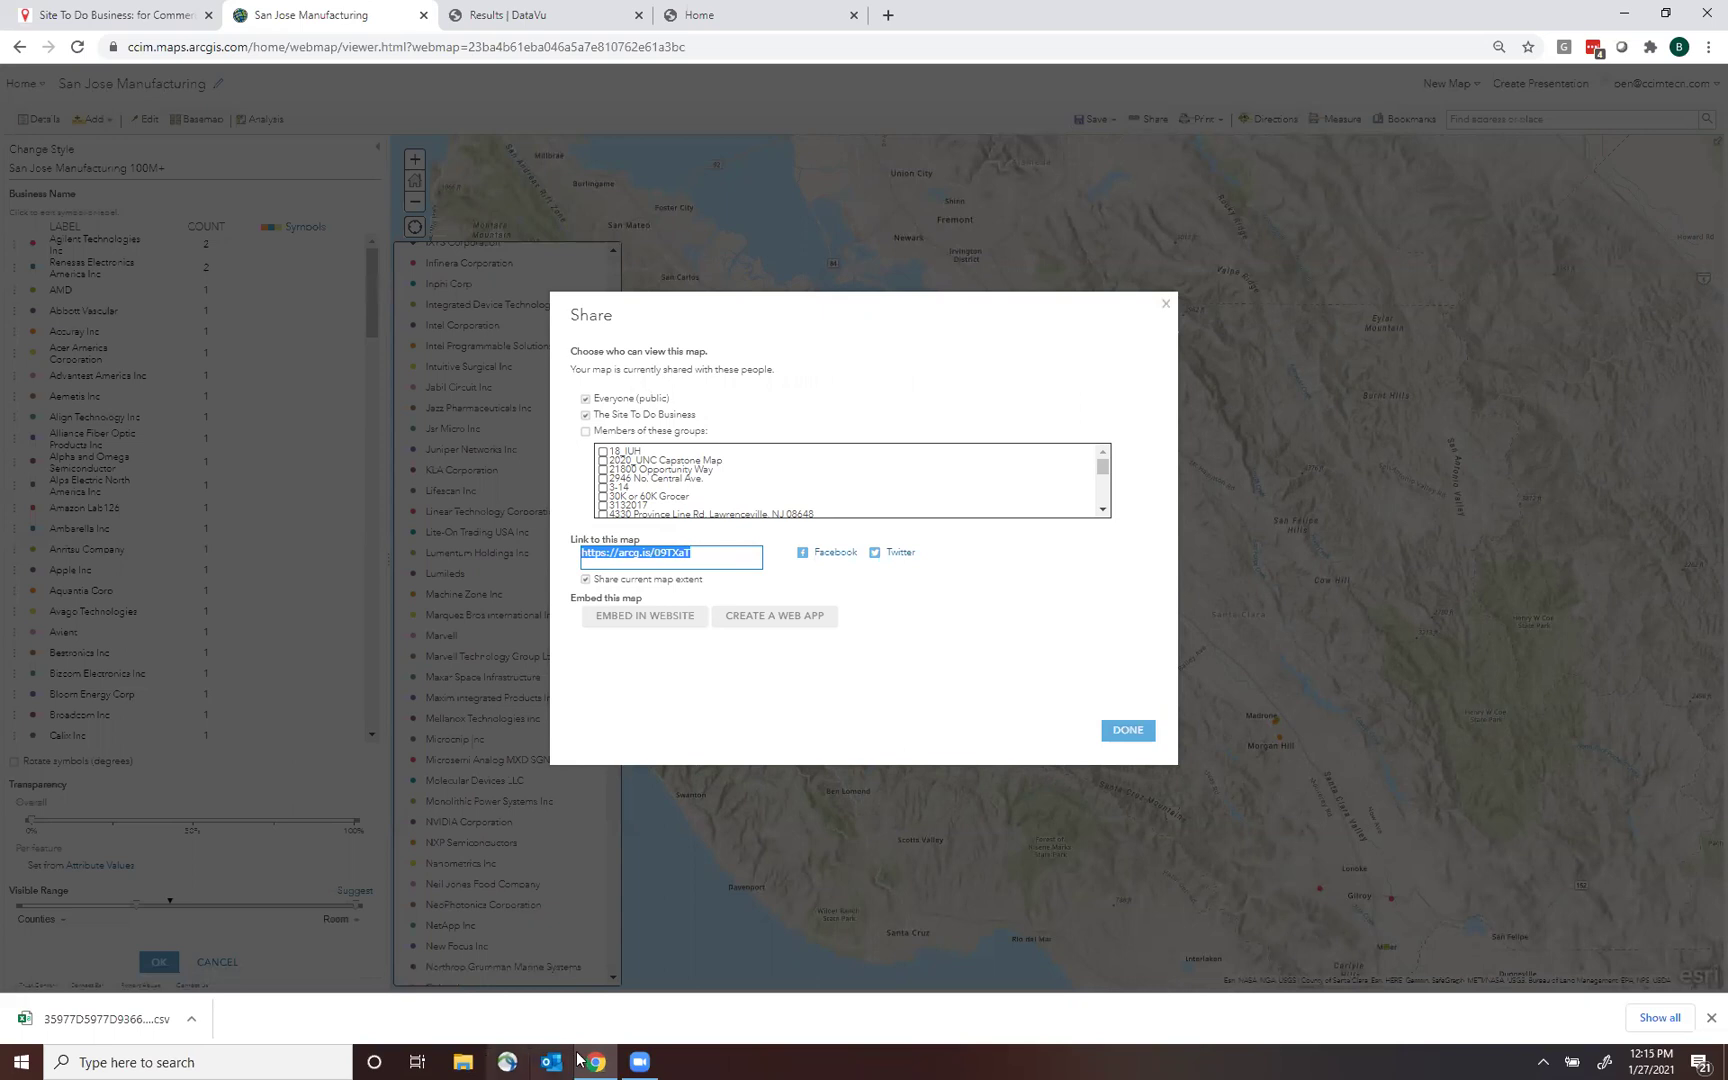
{"action": "mouse_move", "coordinate": [593, 1058]}
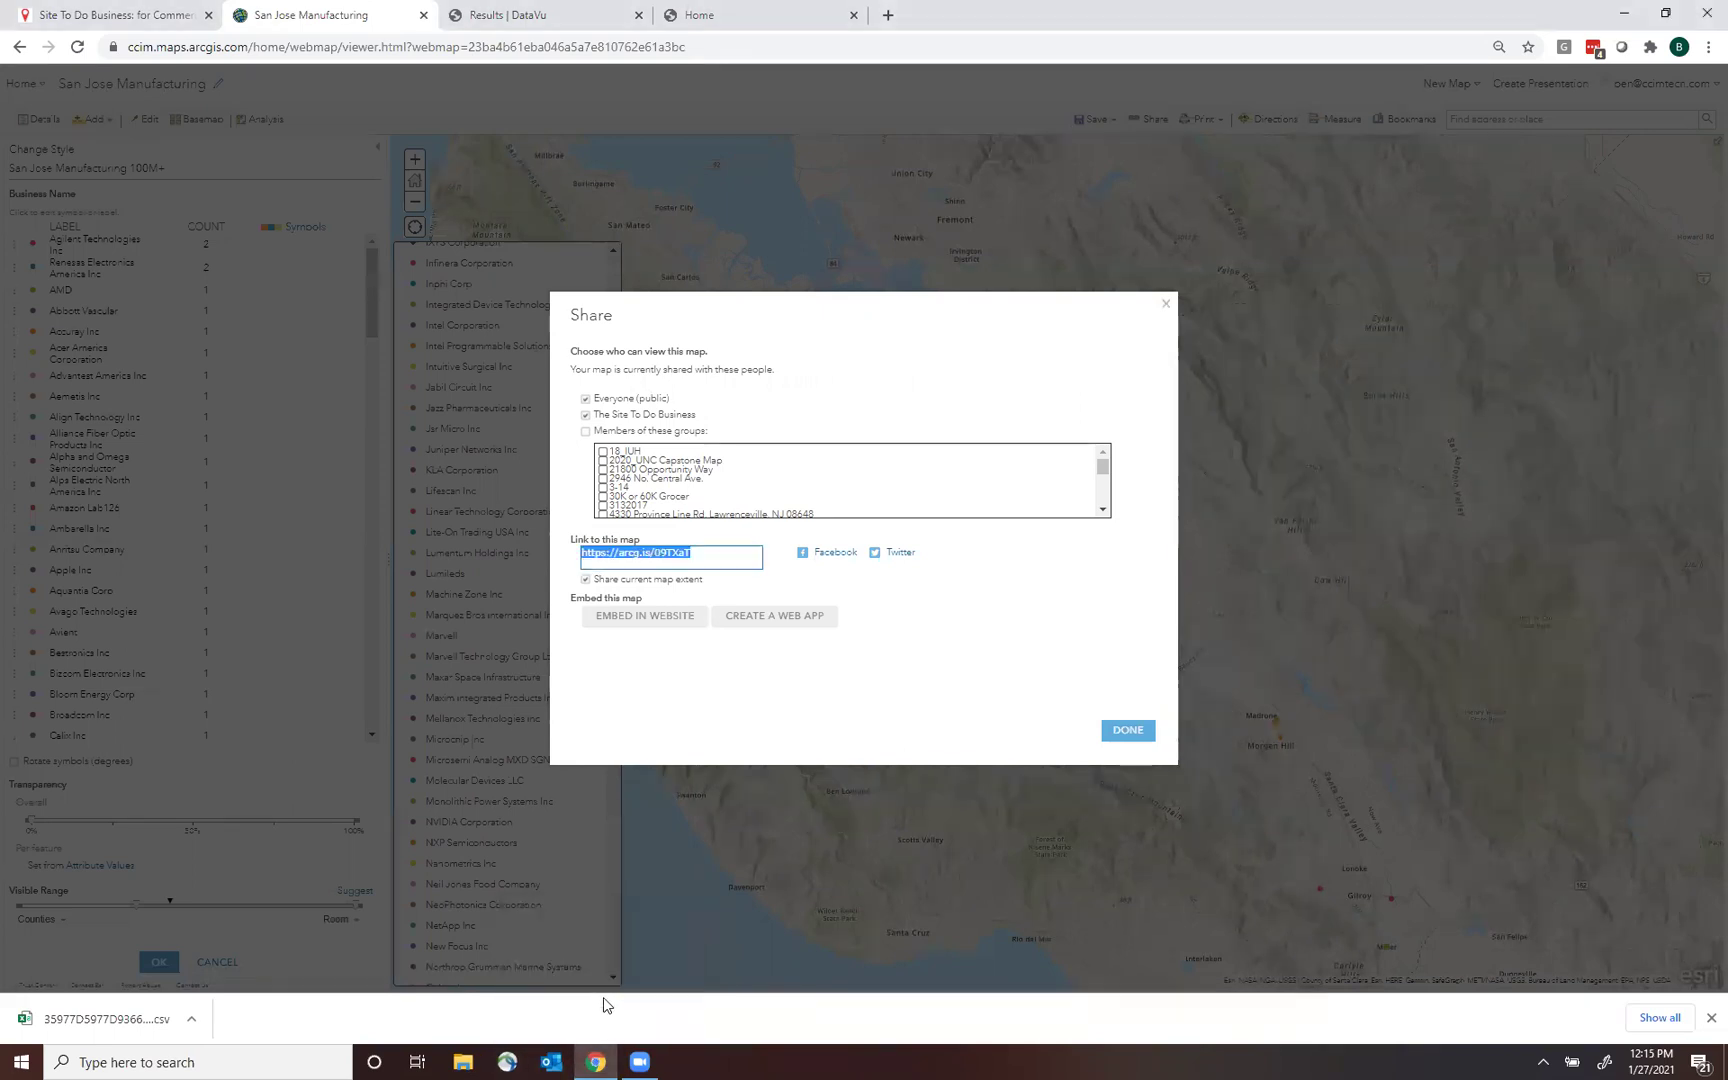
{"action": "key", "text": "ctrl+n"}
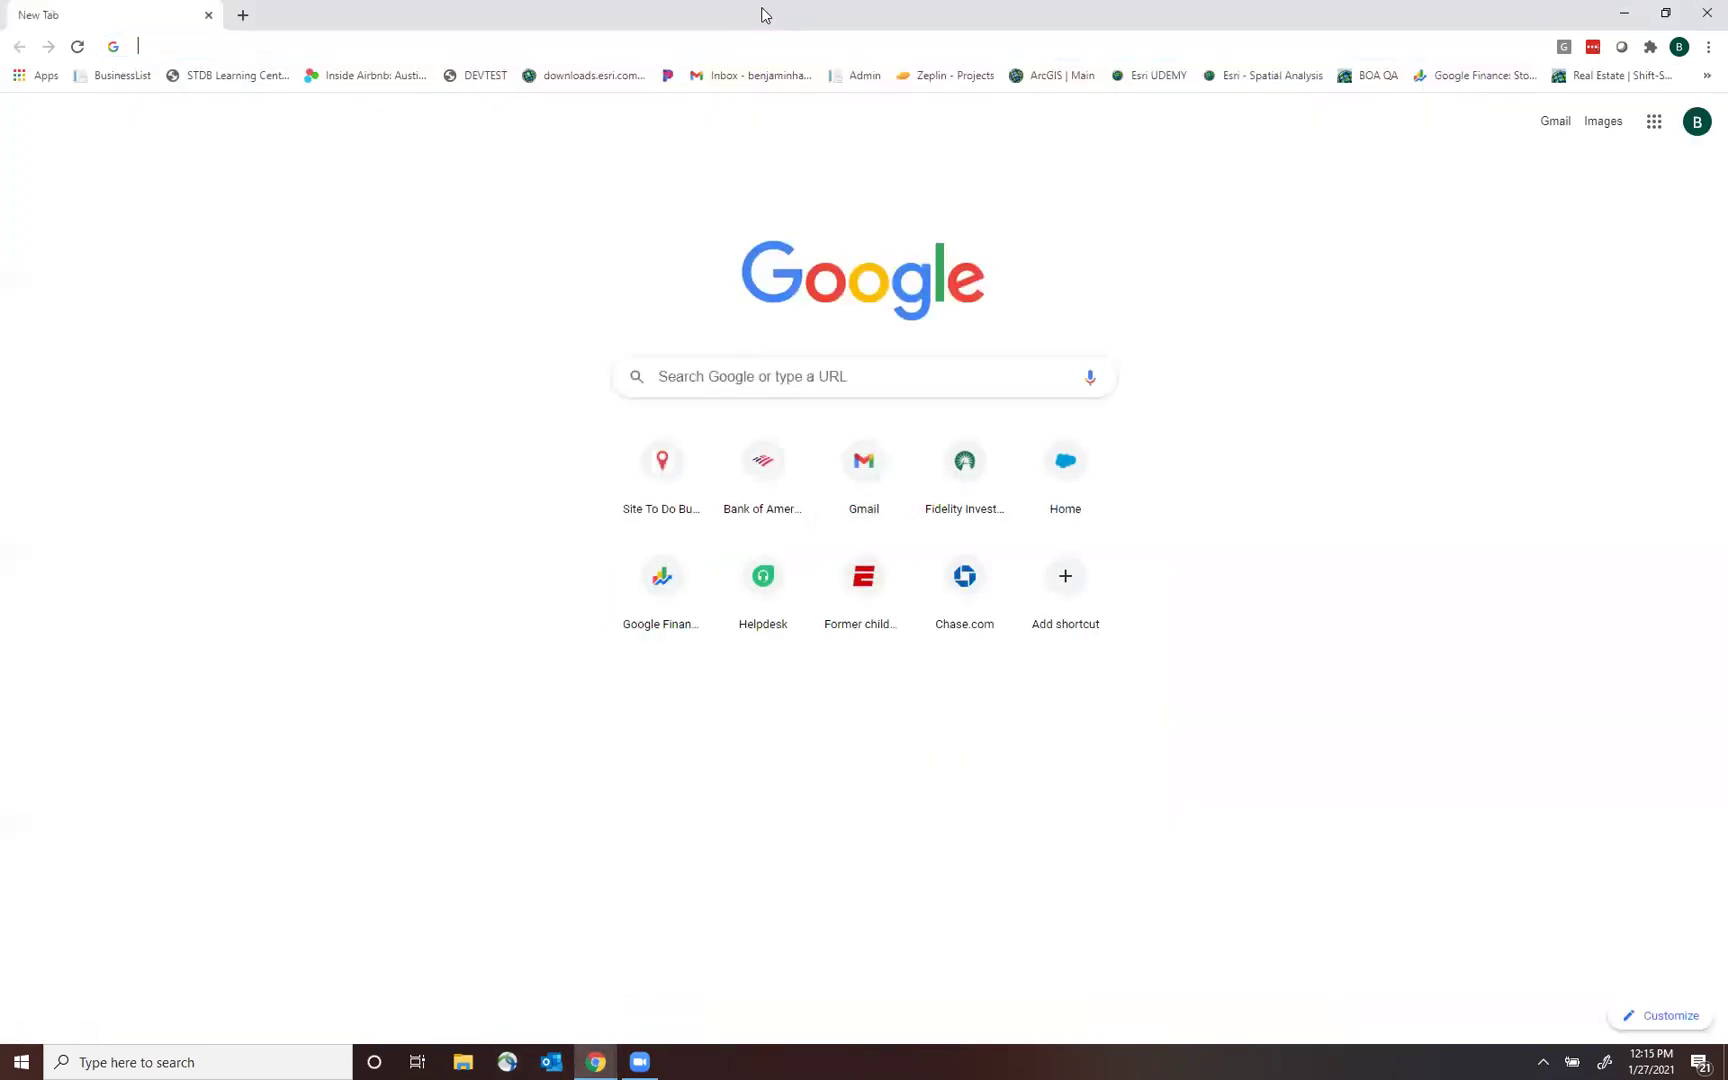
{"action": "key", "text": "ctrl+v"}
{"action": "key", "text": "Return"}
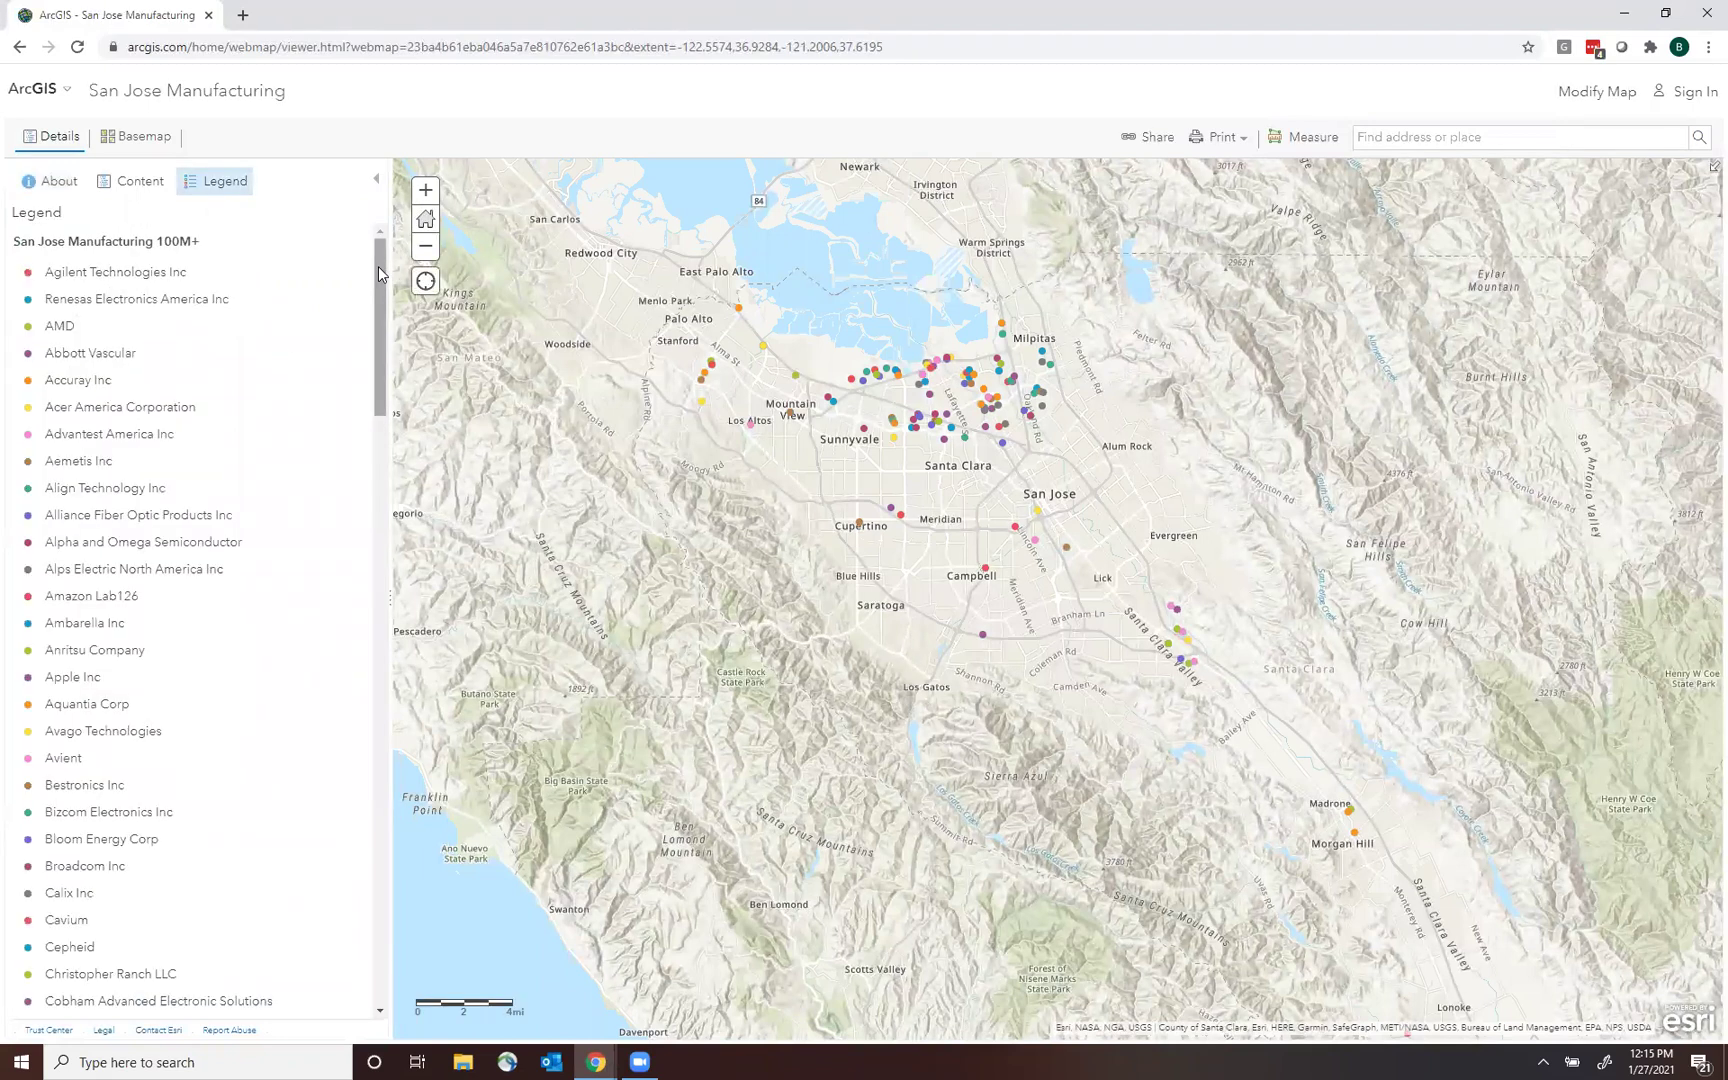
Review the shared map's legend and one San Jose manufacturer's popup.
{"action": "left_click", "coordinate": [382, 790]}
{"action": "left_click", "coordinate": [383, 790]}
{"action": "scroll", "coordinate": [43, 262], "scroll_direction": "up", "scroll_amount": 15}
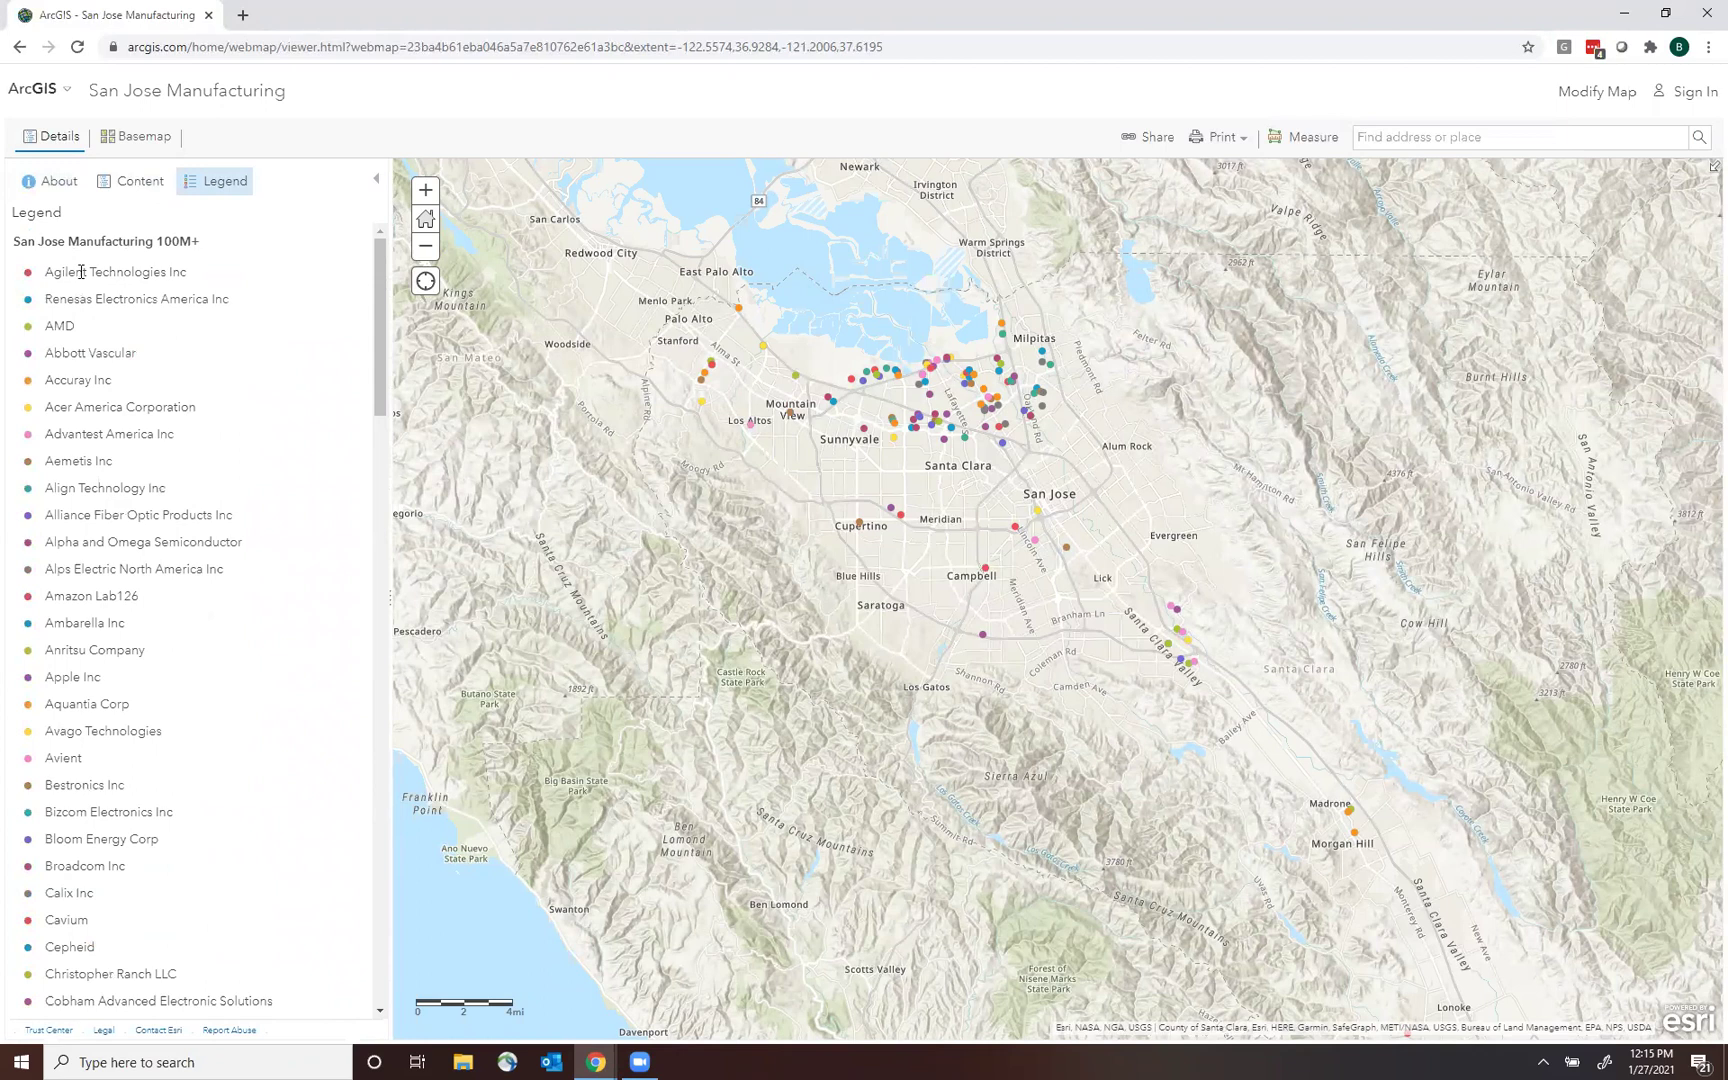
{"action": "left_click", "coordinate": [1013, 529]}
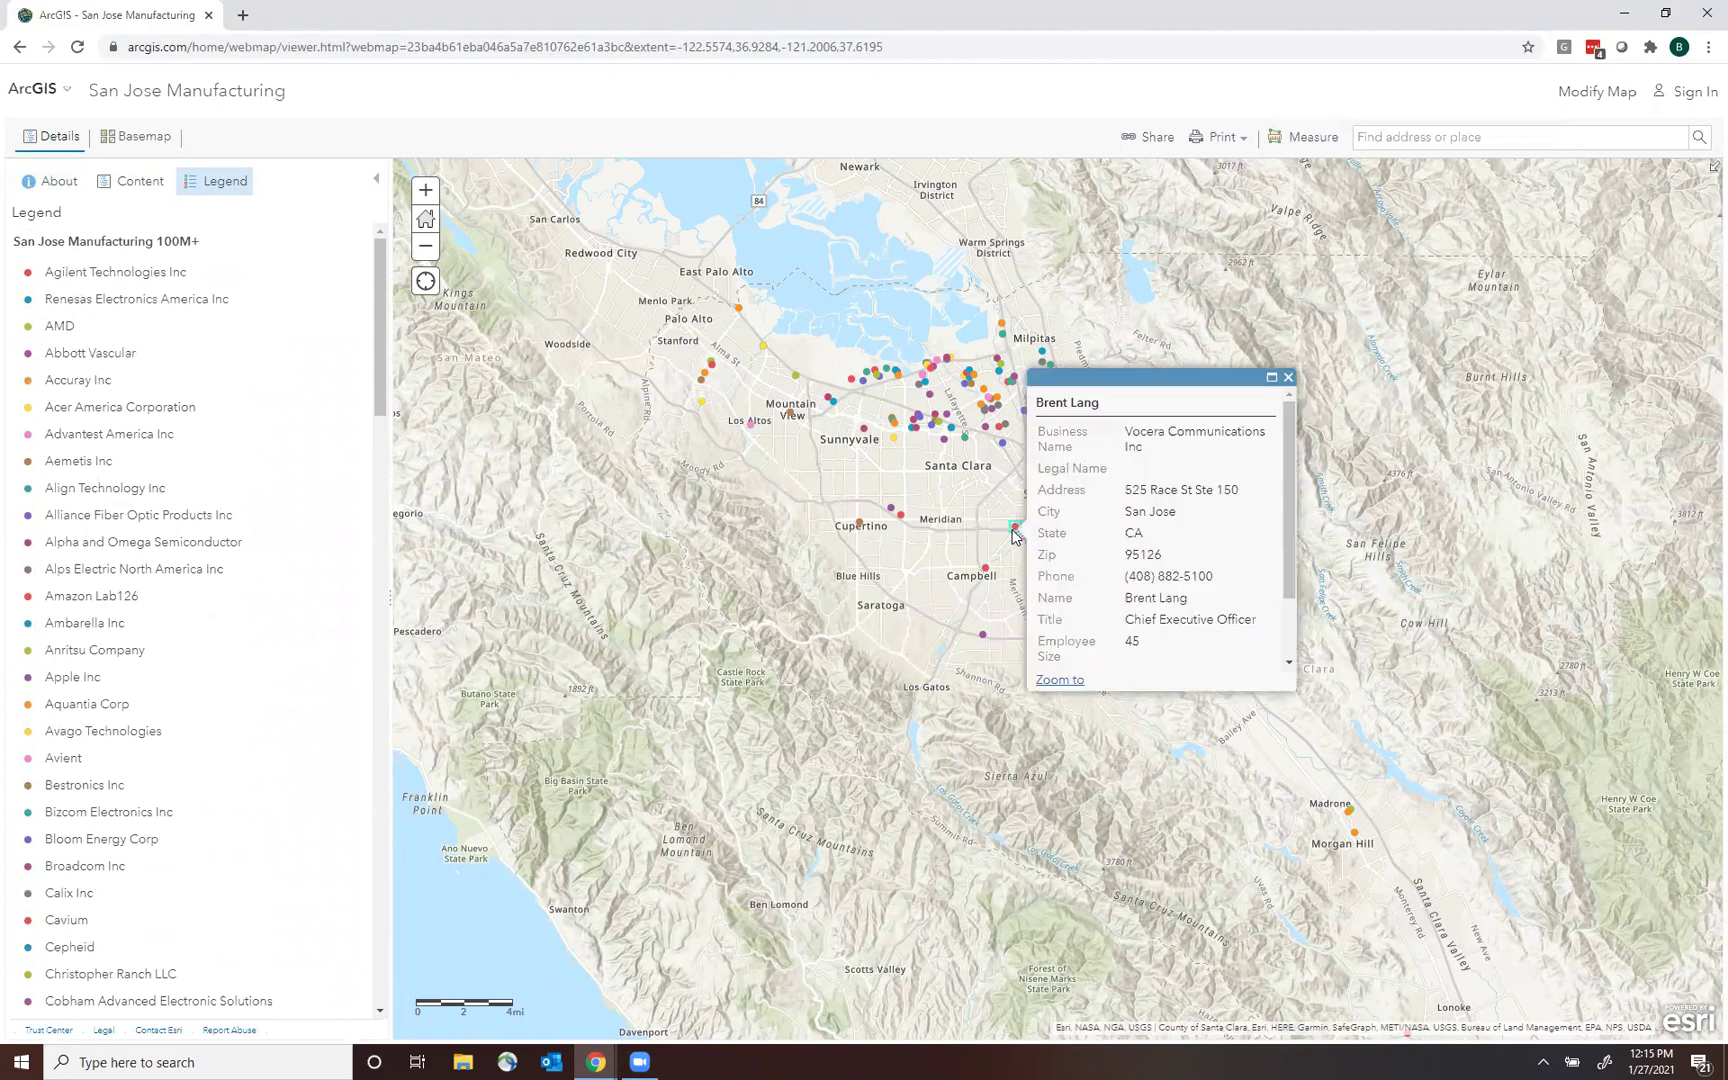
{"action": "left_click", "coordinate": [1288, 377]}
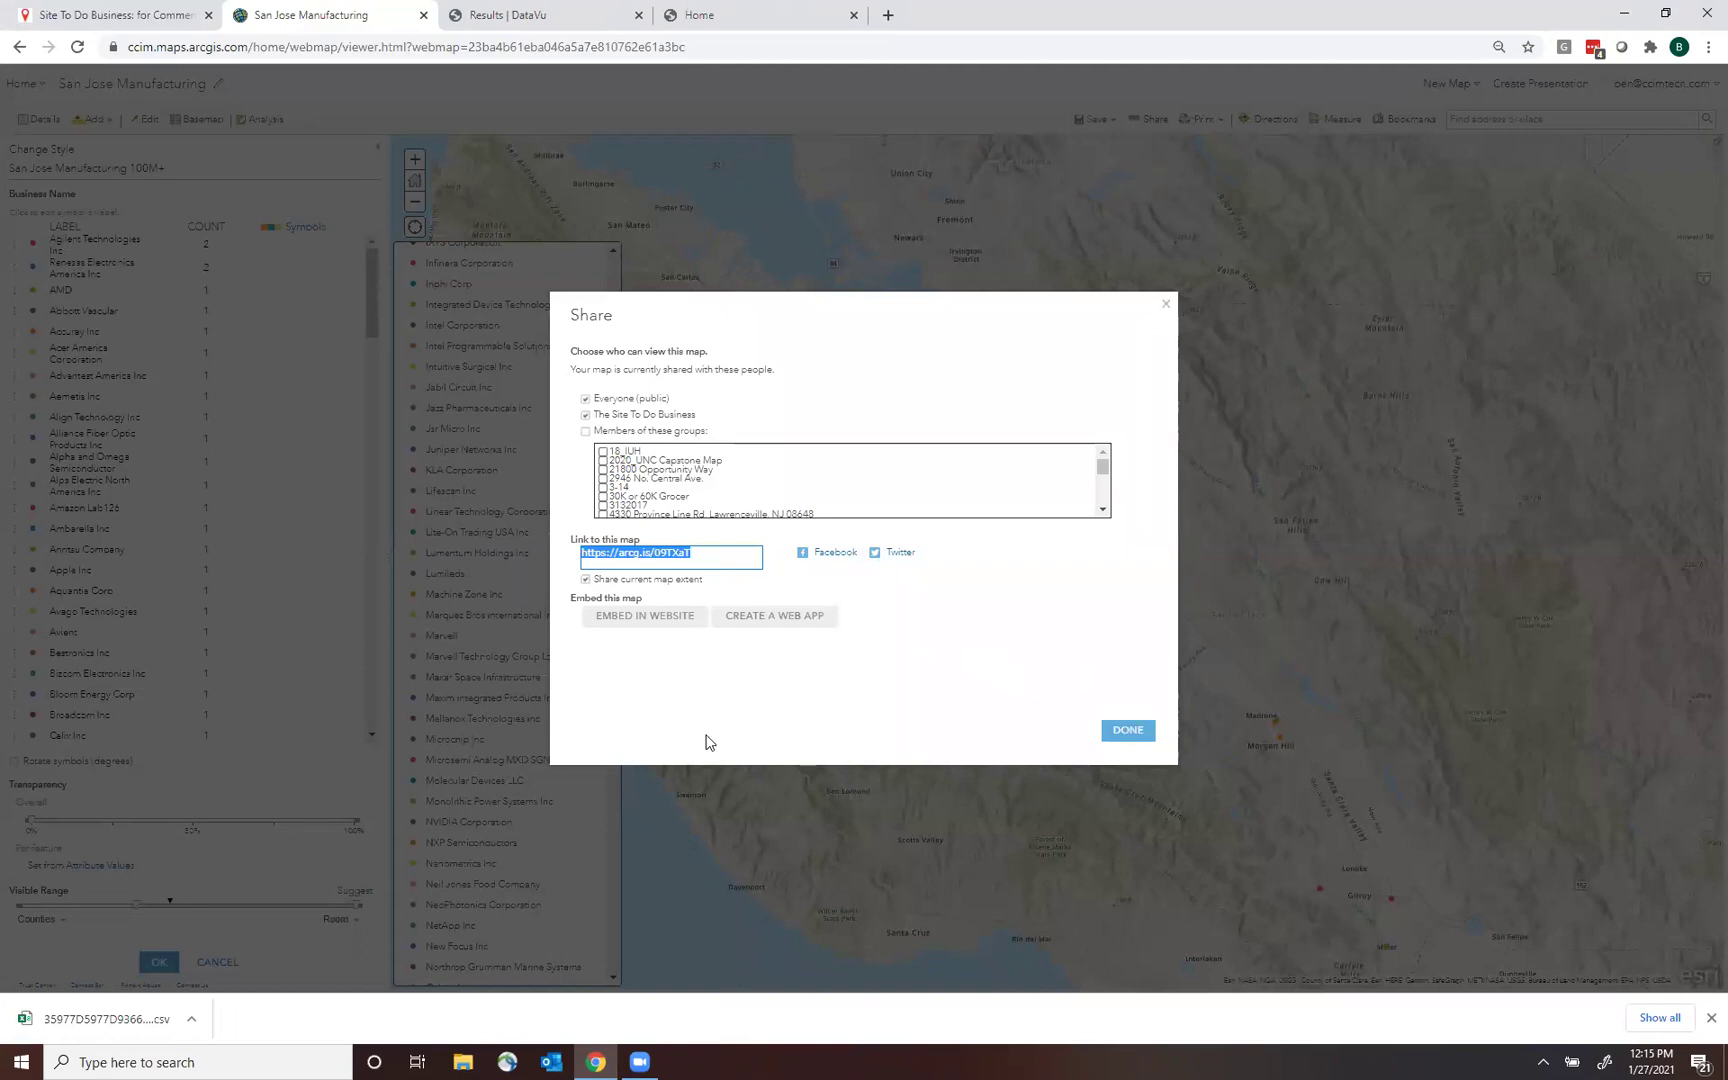
Browse the configurable web app templates, then cancel without creating an app.
{"action": "left_click", "coordinate": [778, 620]}
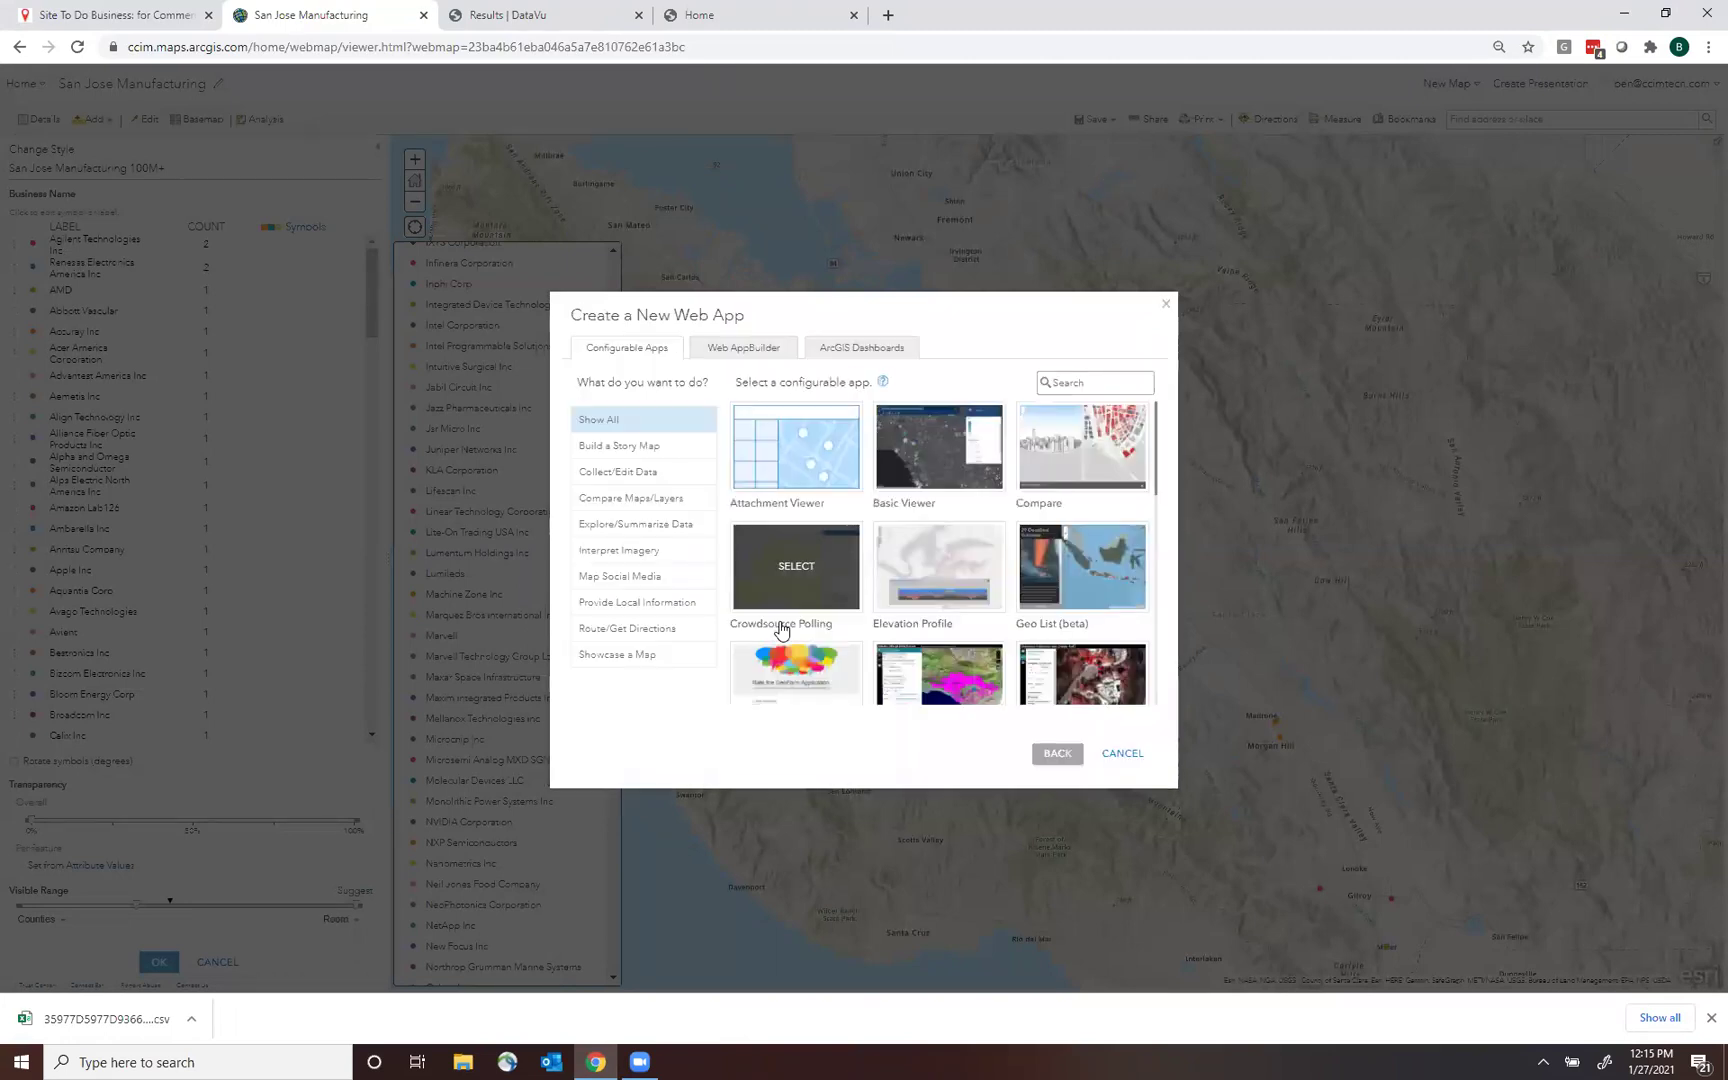
{"action": "left_click_drag", "start_coordinate": [1159, 454], "coordinate": [1183, 502]}
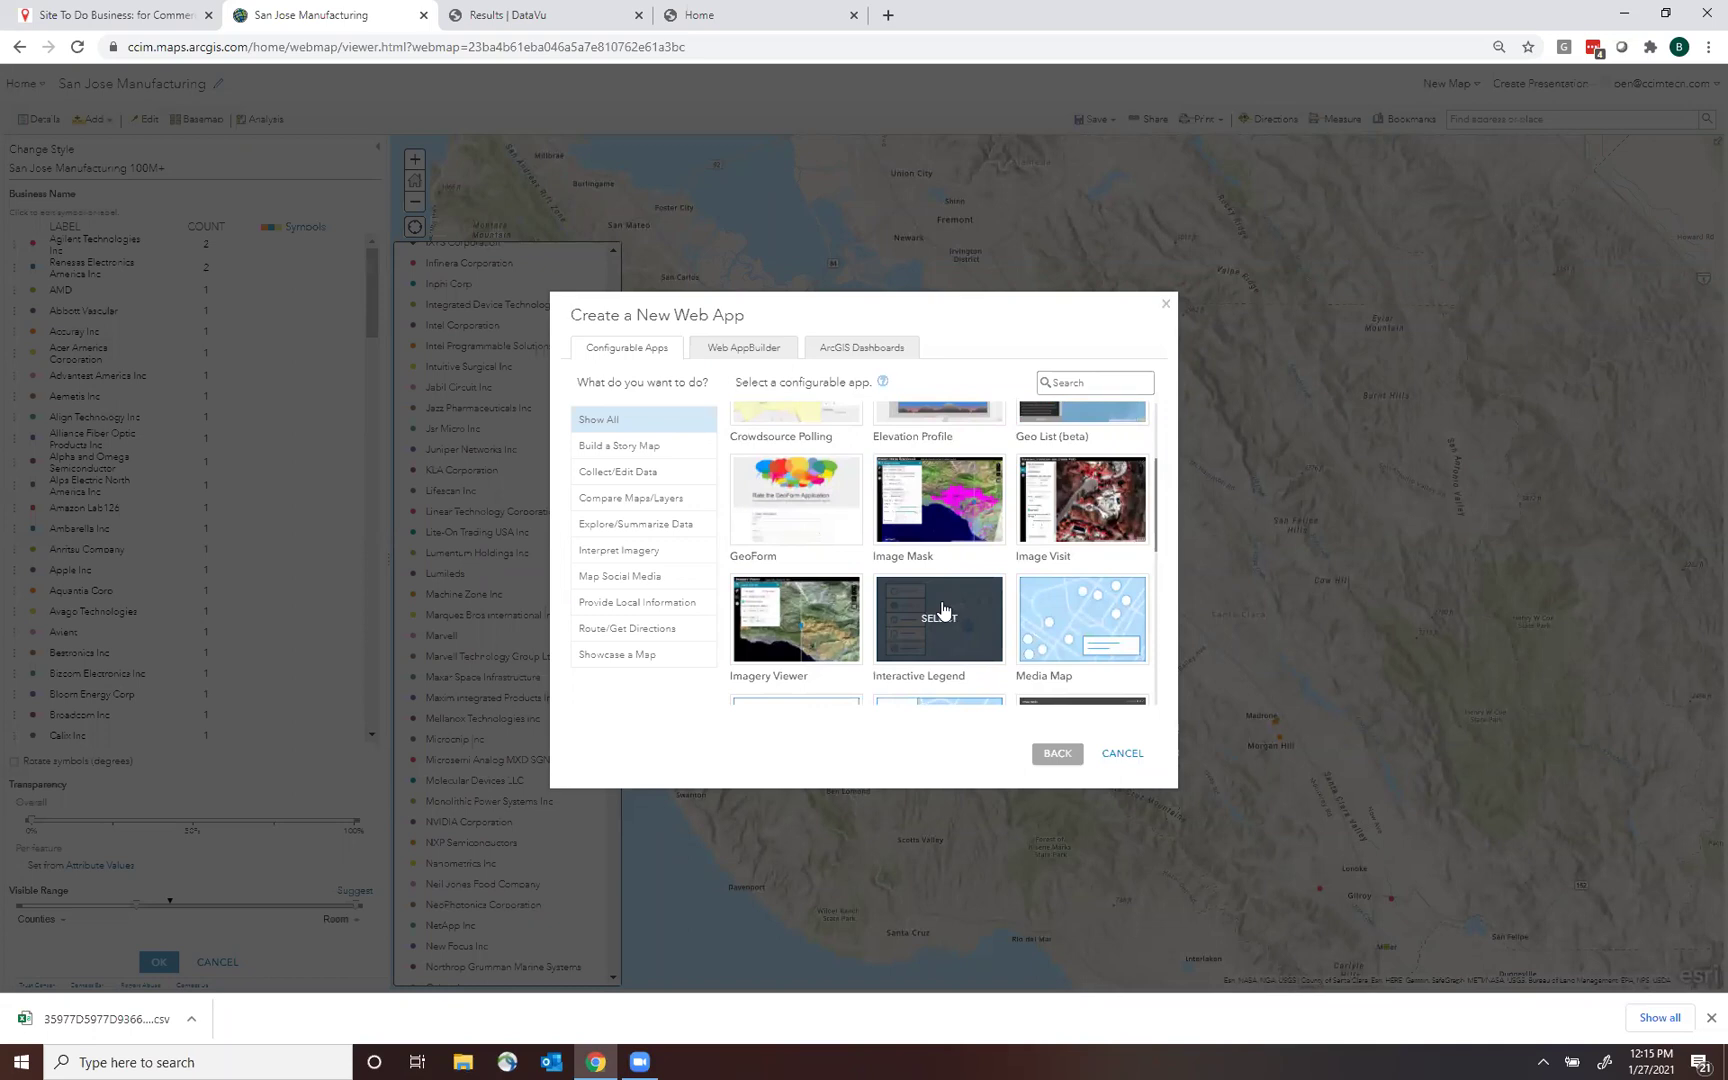
{"action": "left_click", "coordinate": [1124, 755]}
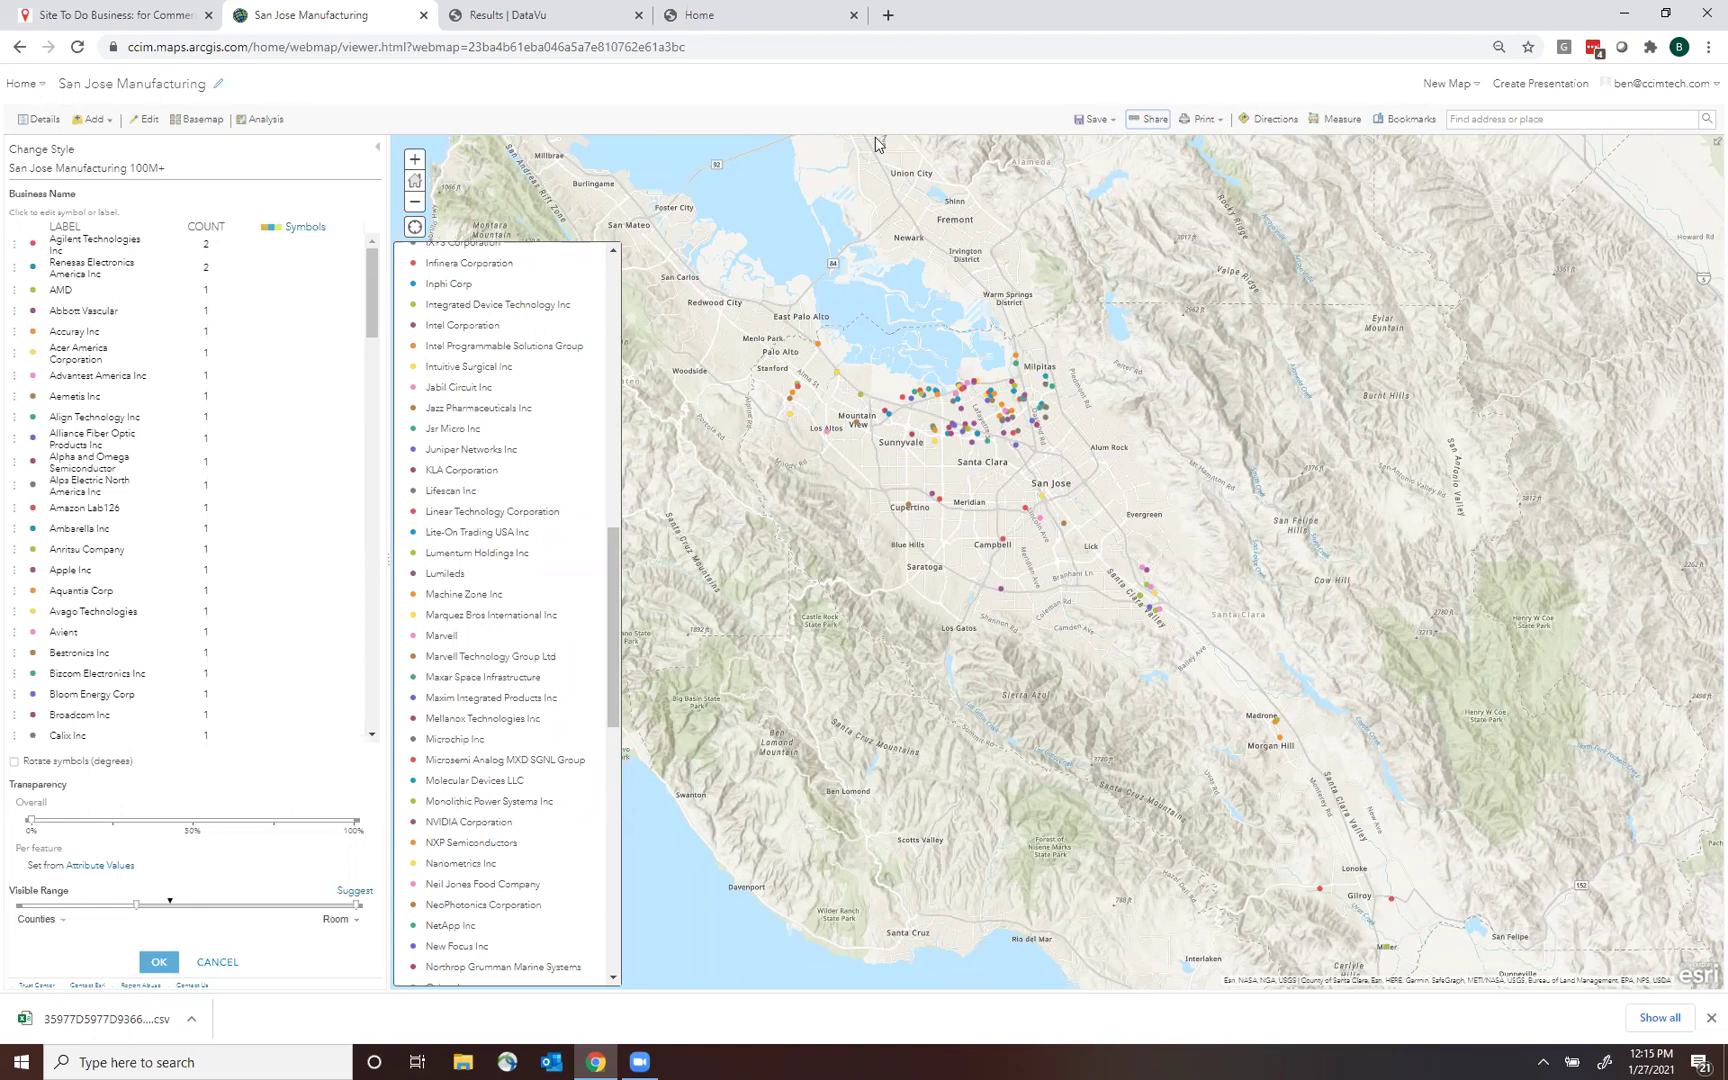
Close the San Jose Manufacturing map tab and launch Business Analyst from Esri Tools.
{"action": "left_click", "coordinate": [424, 16]}
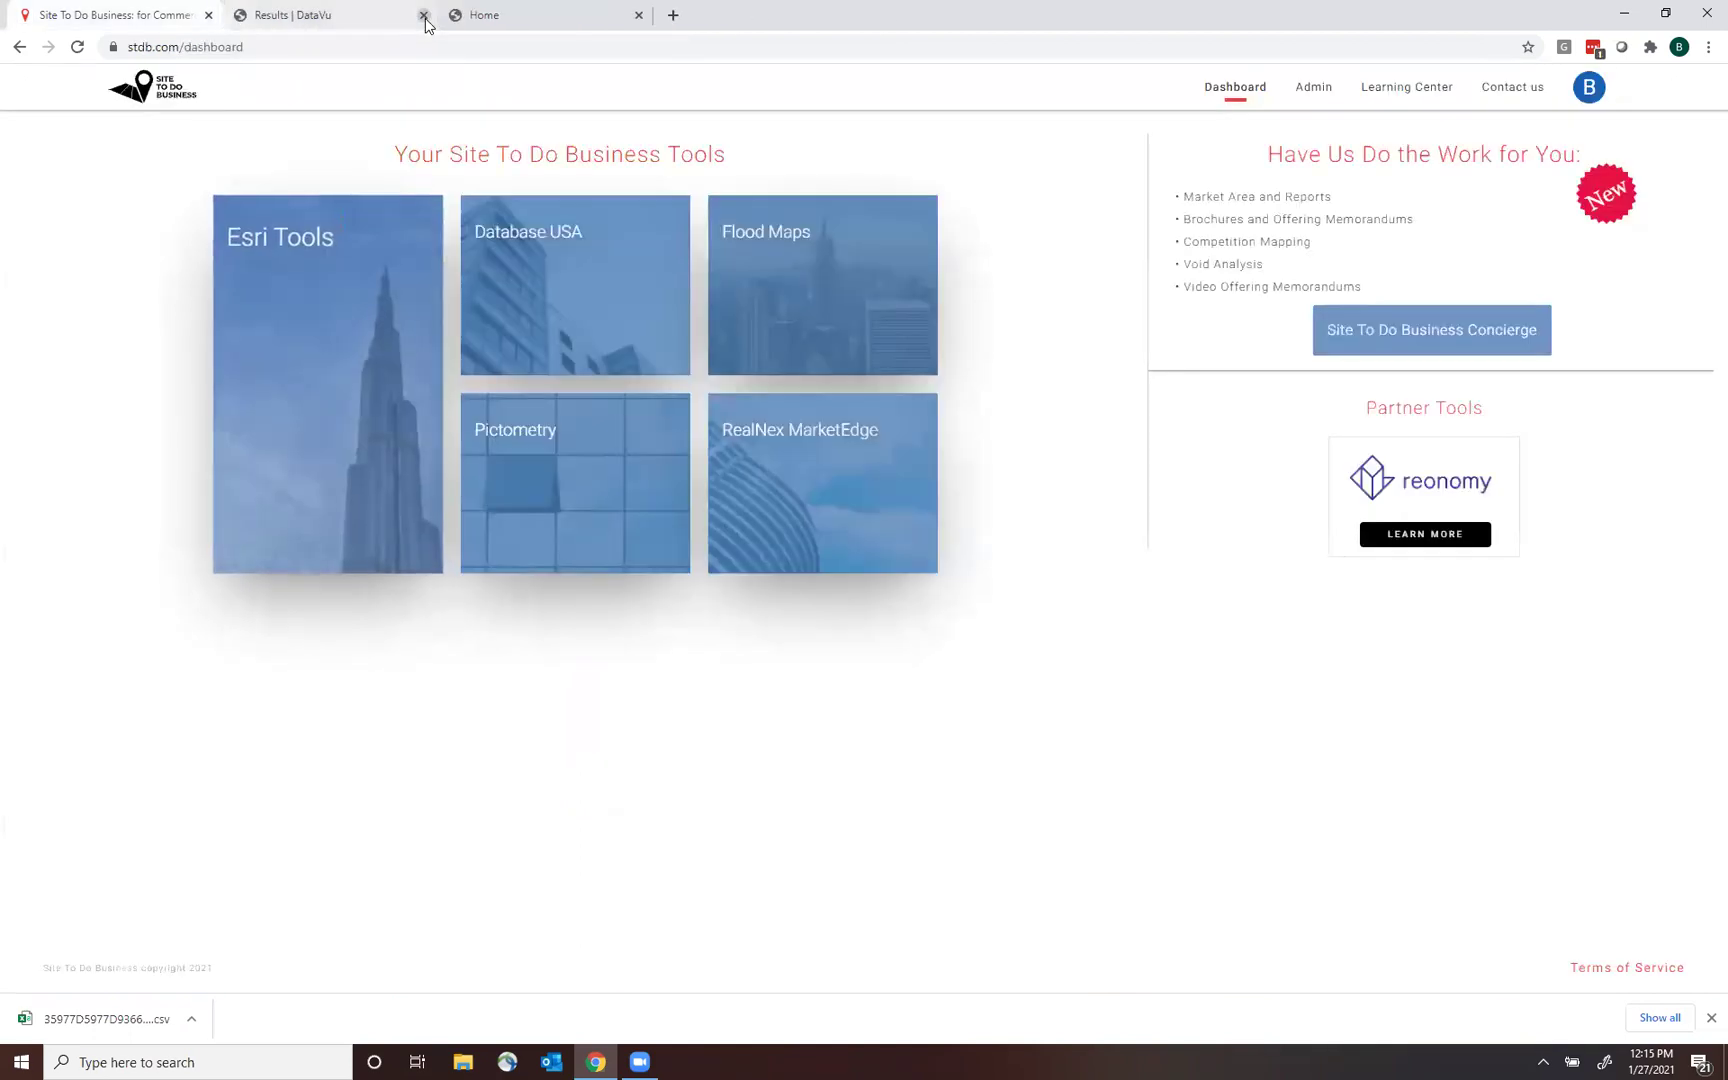
{"action": "mouse_move", "coordinate": [358, 323]}
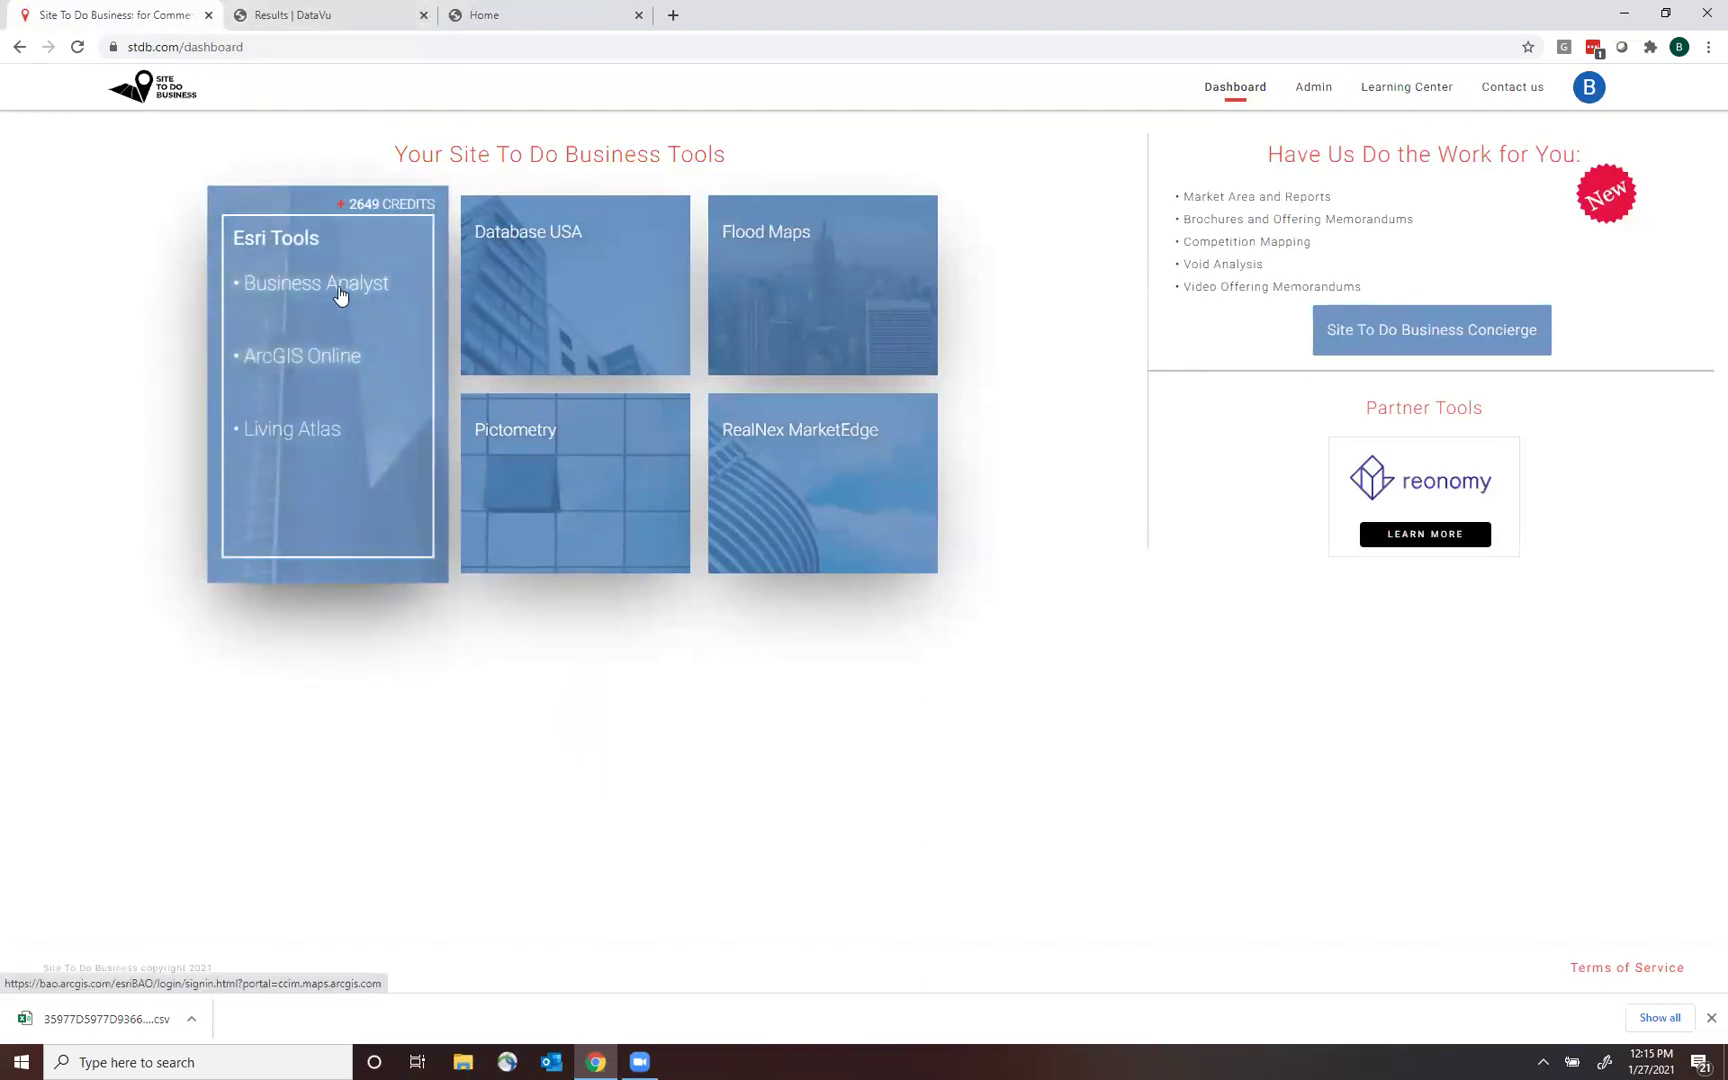
{"action": "left_click", "coordinate": [338, 290]}
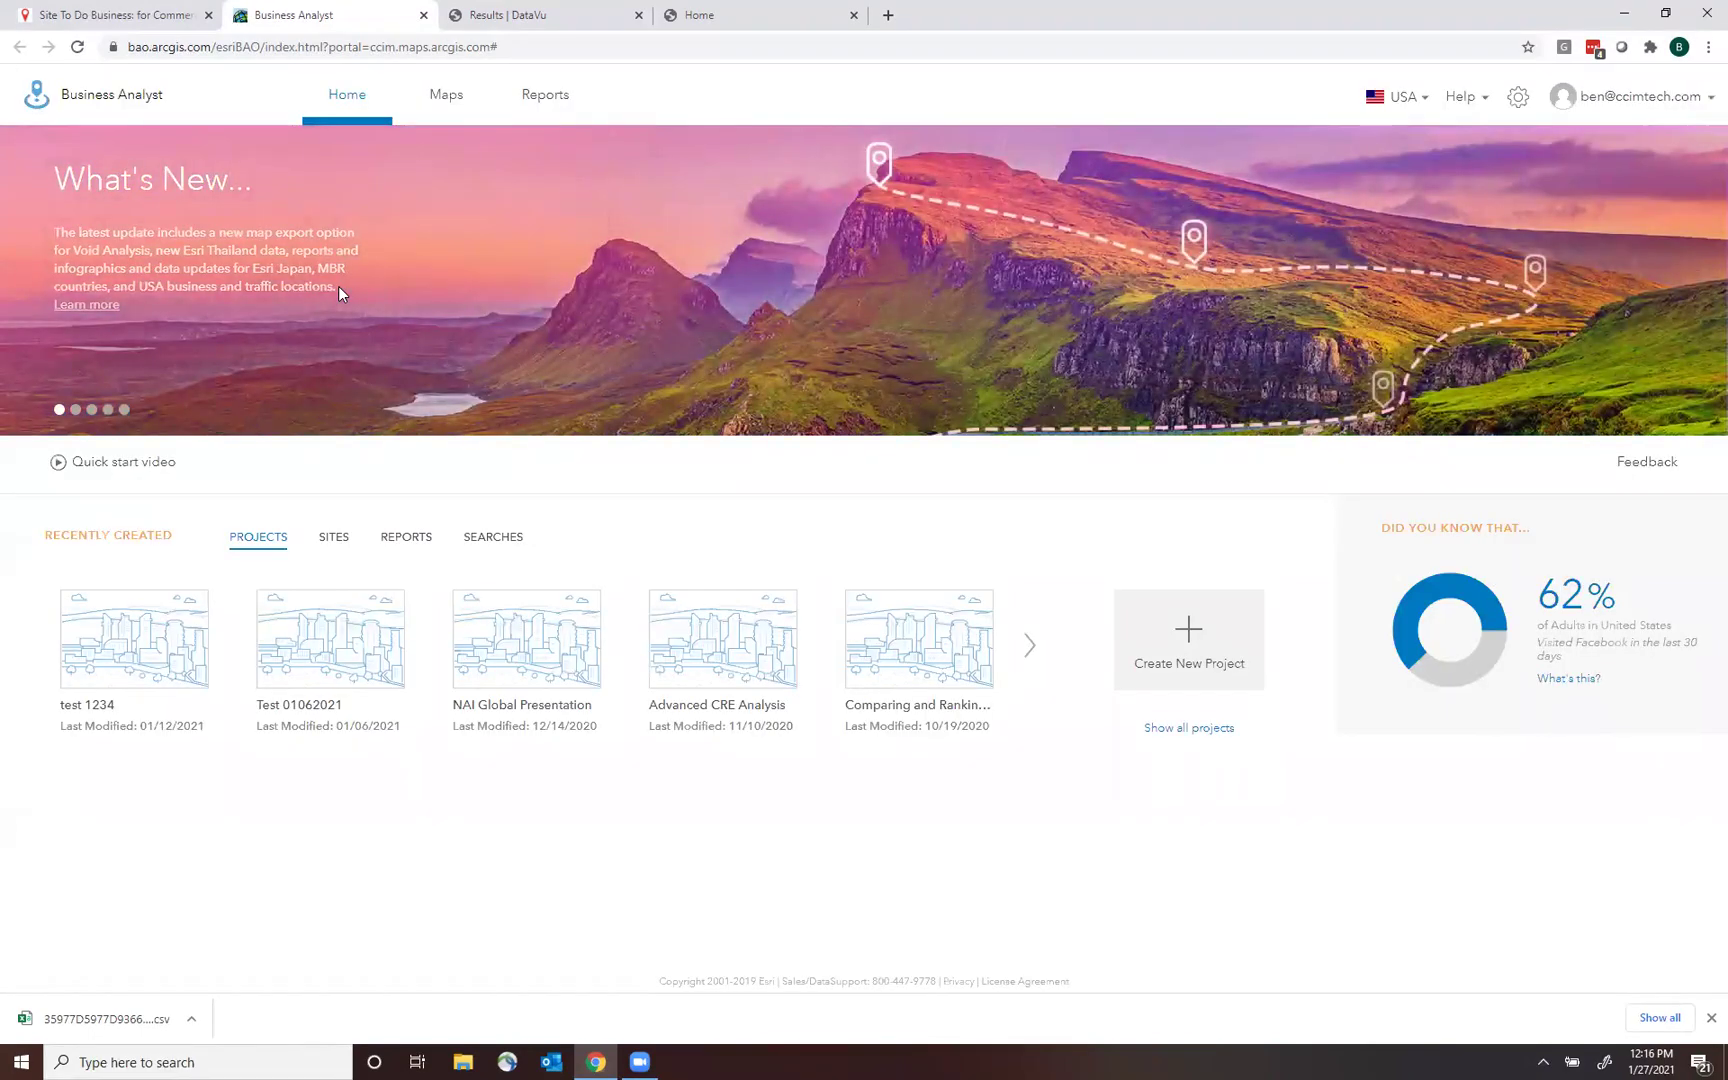
Show the Define Areas options in the test 1234 project's maps workspace.
{"action": "left_click", "coordinate": [446, 95]}
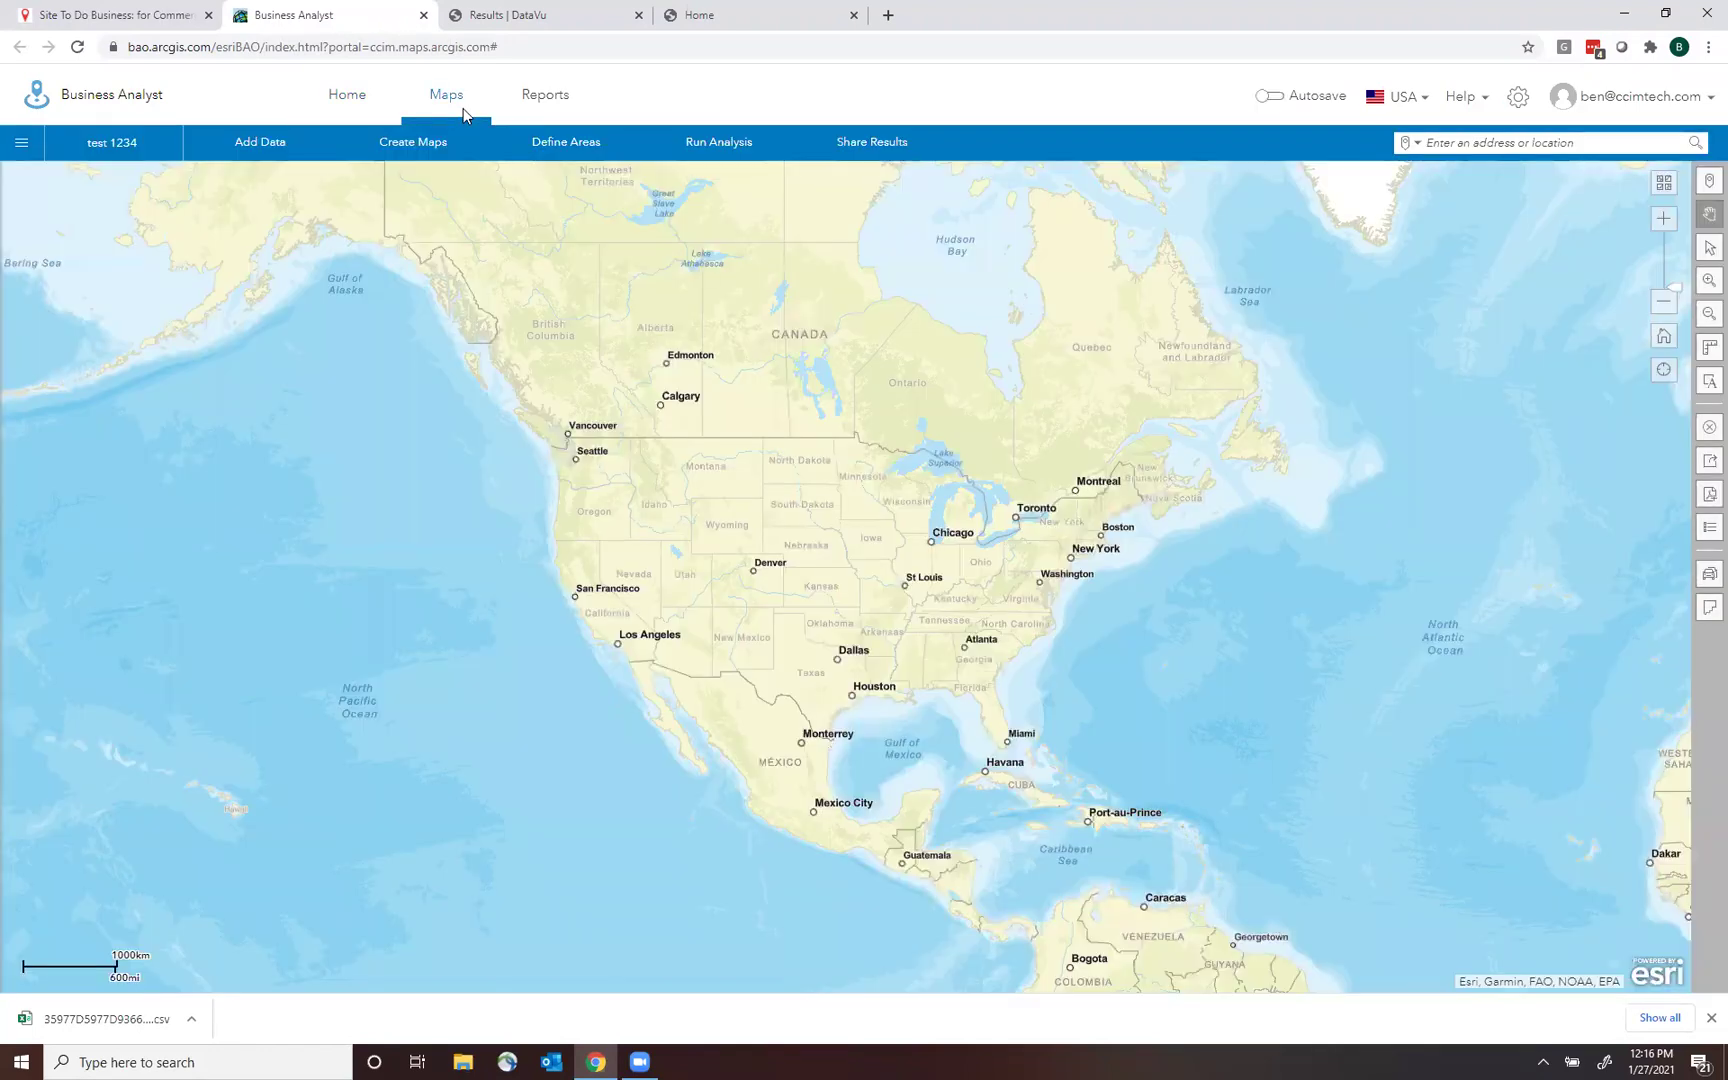
{"action": "left_click", "coordinate": [565, 145]}
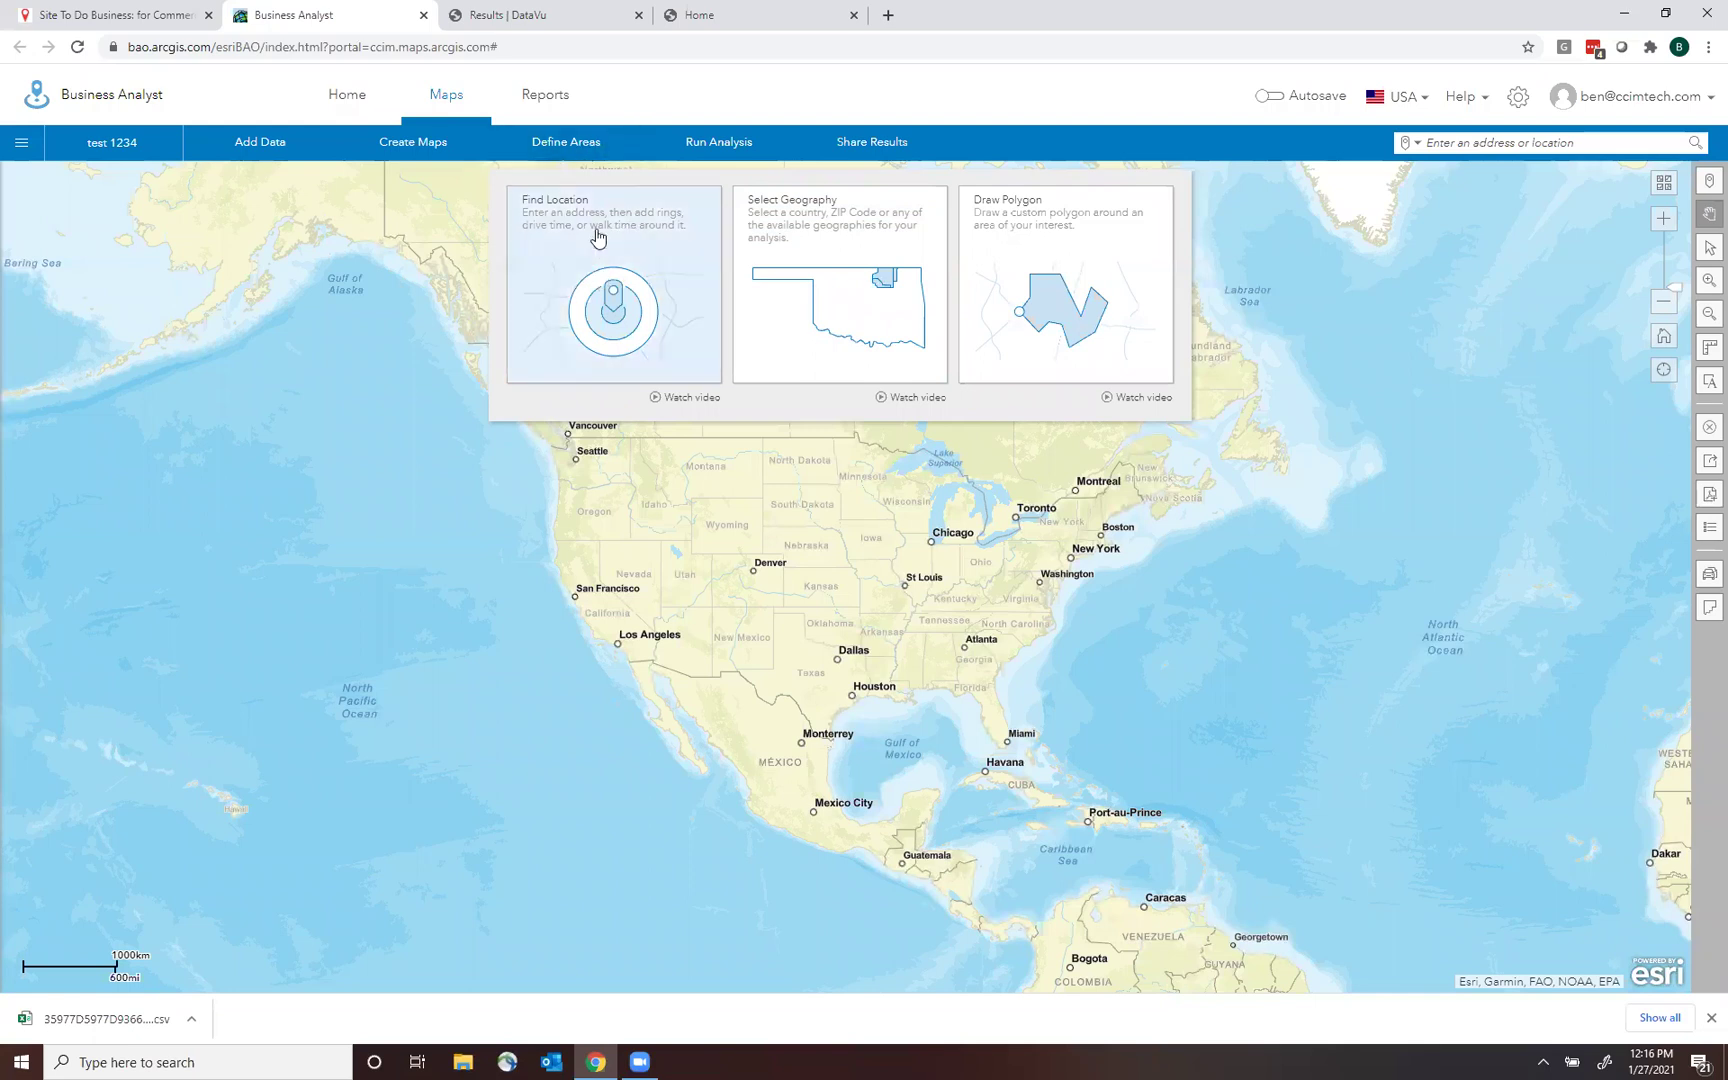
{"action": "left_click", "coordinate": [558, 150]}
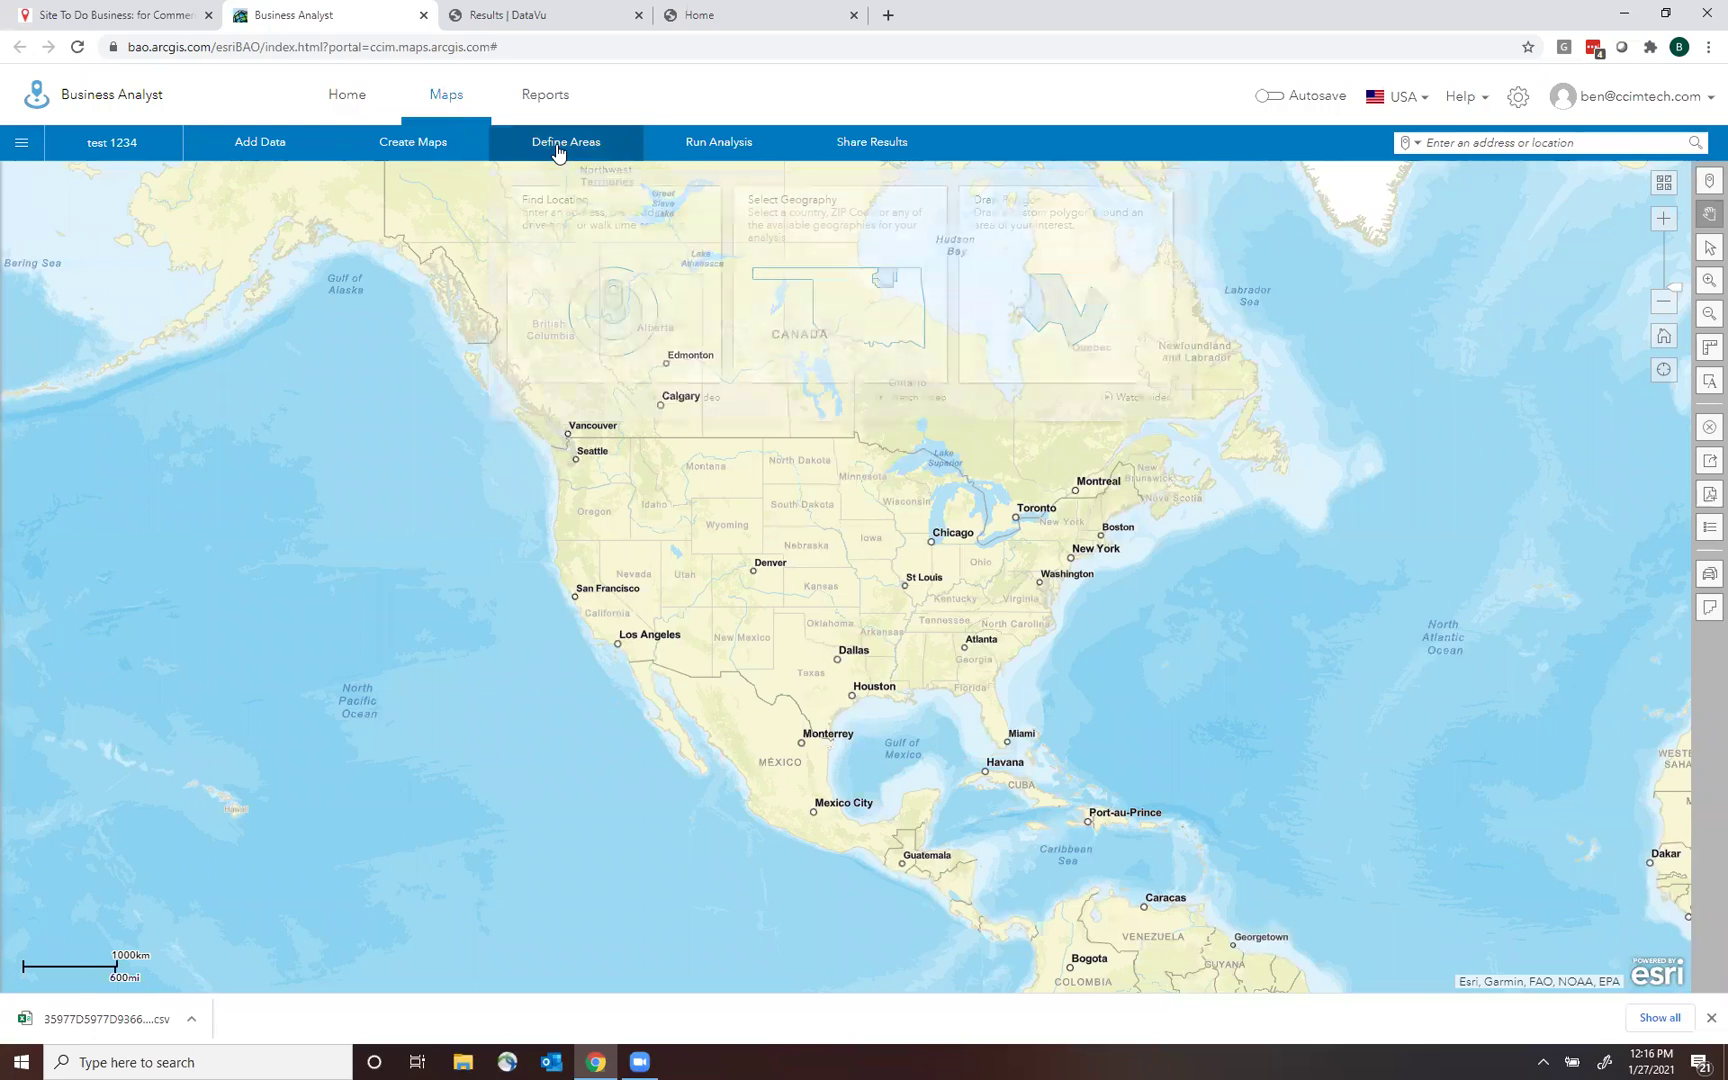
{"action": "left_click", "coordinate": [560, 150]}
{"action": "left_click", "coordinate": [574, 313]}
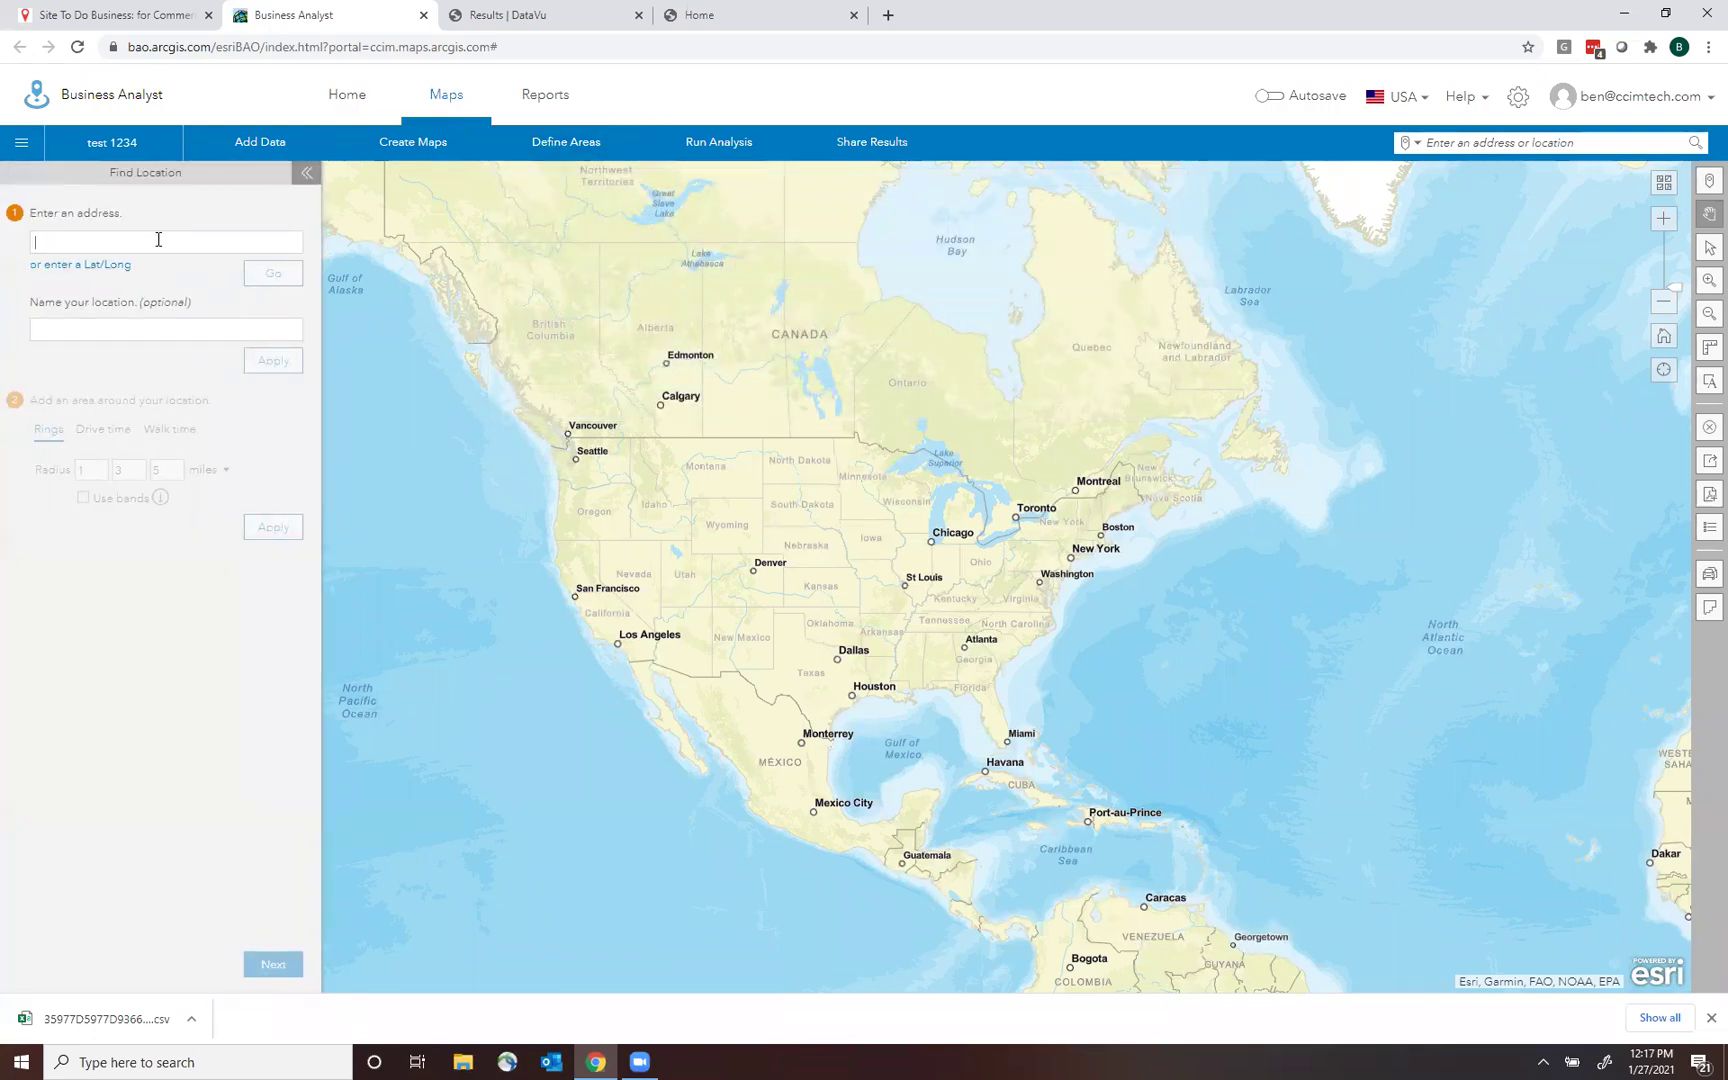
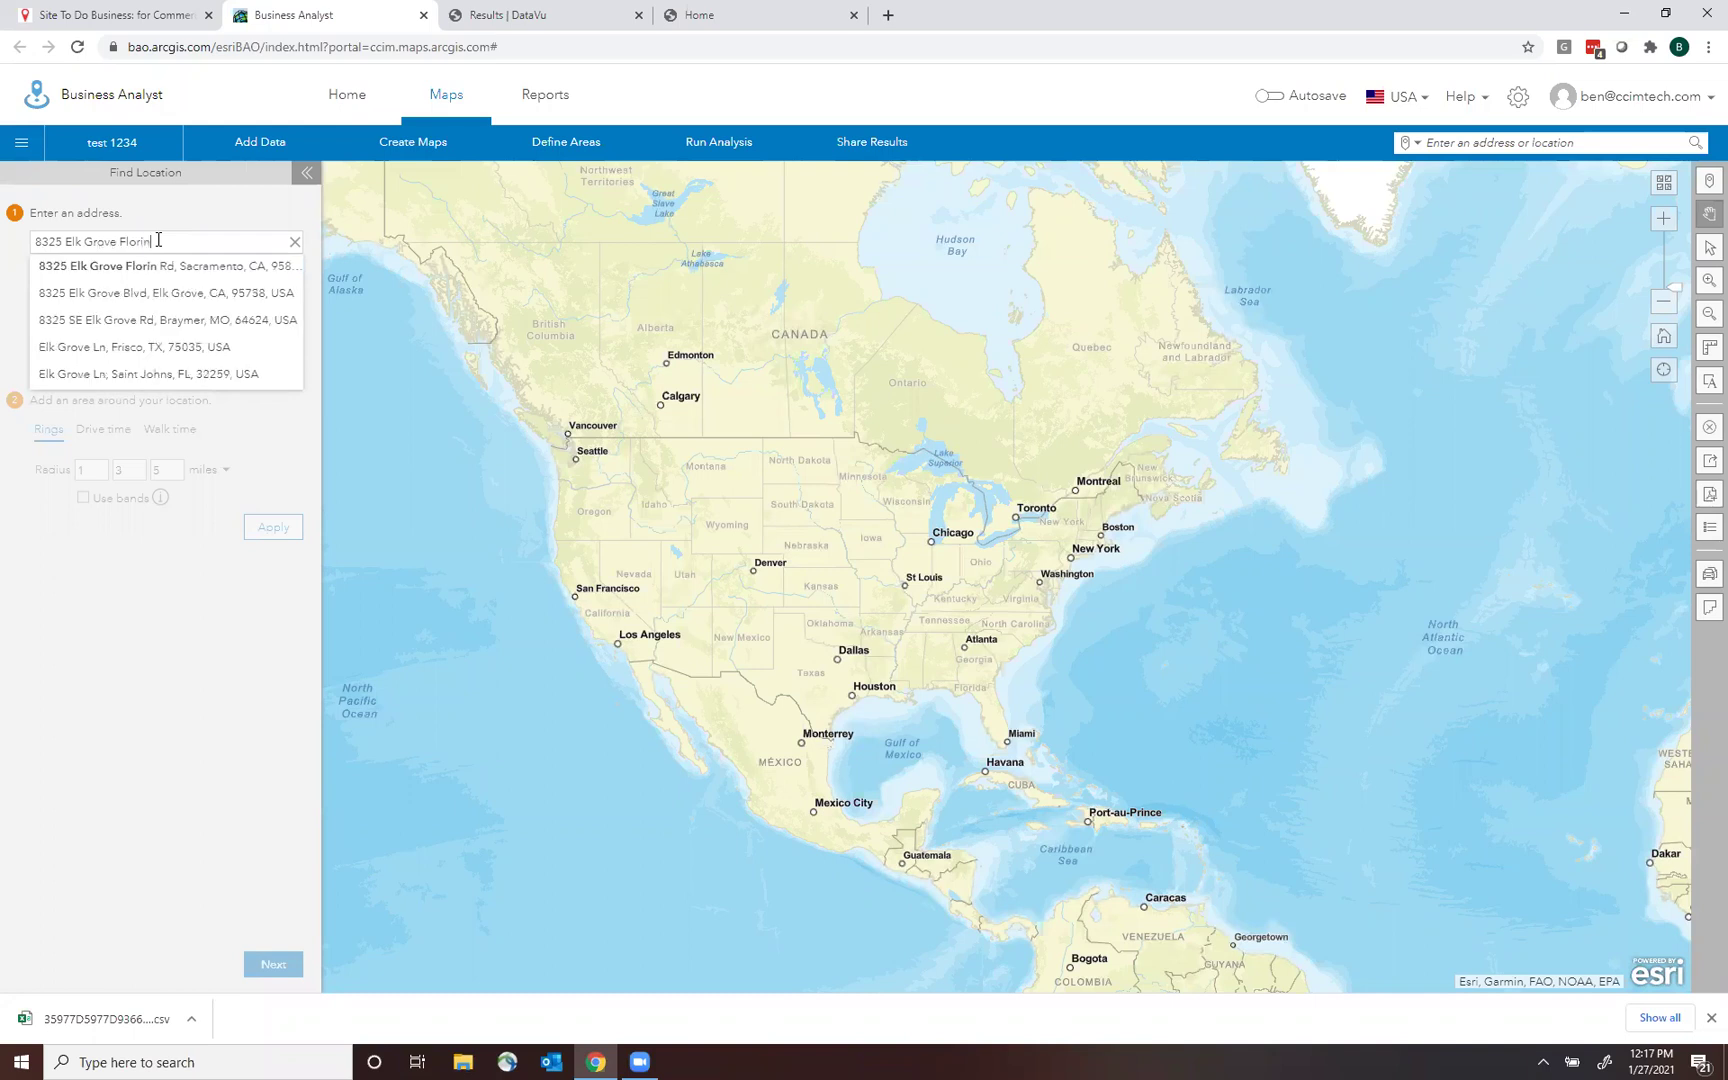
{"action": "left_click", "coordinate": [208, 265]}
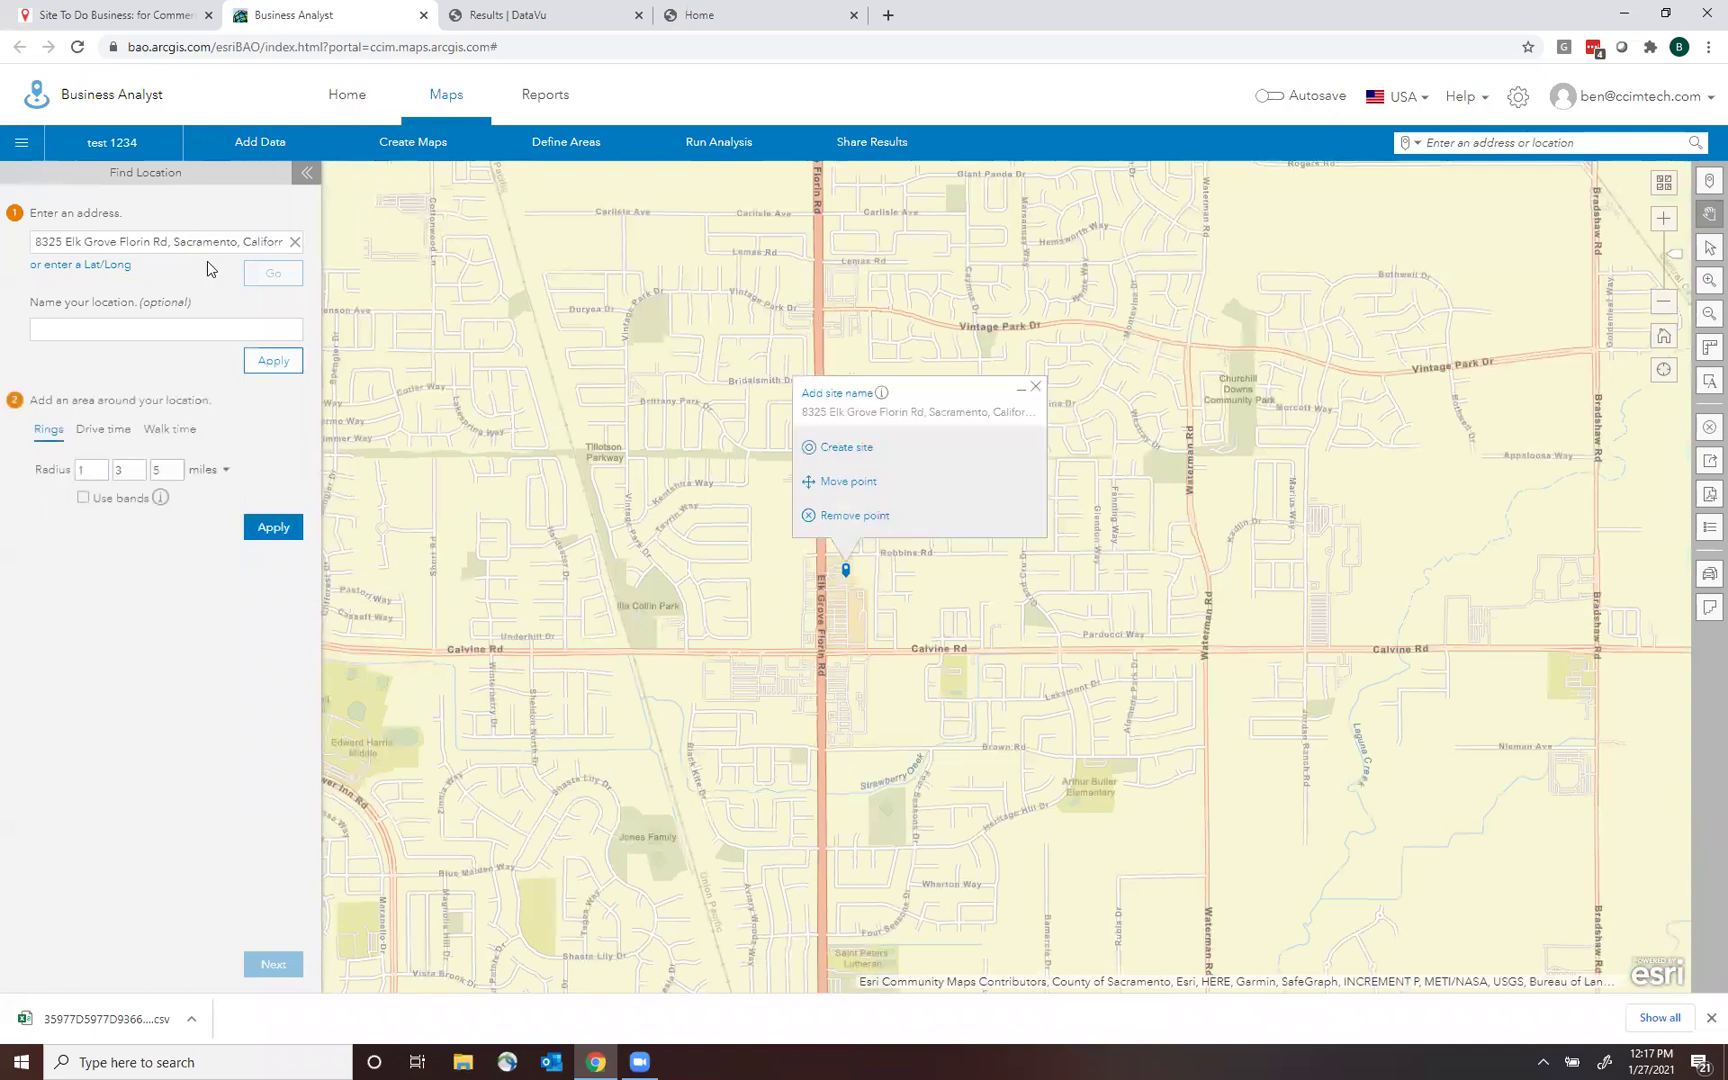
{"action": "left_click", "coordinate": [850, 449]}
Replace the site's default rings with a single 3-mile ring and apply it.
{"action": "left_click", "coordinate": [900, 456]}
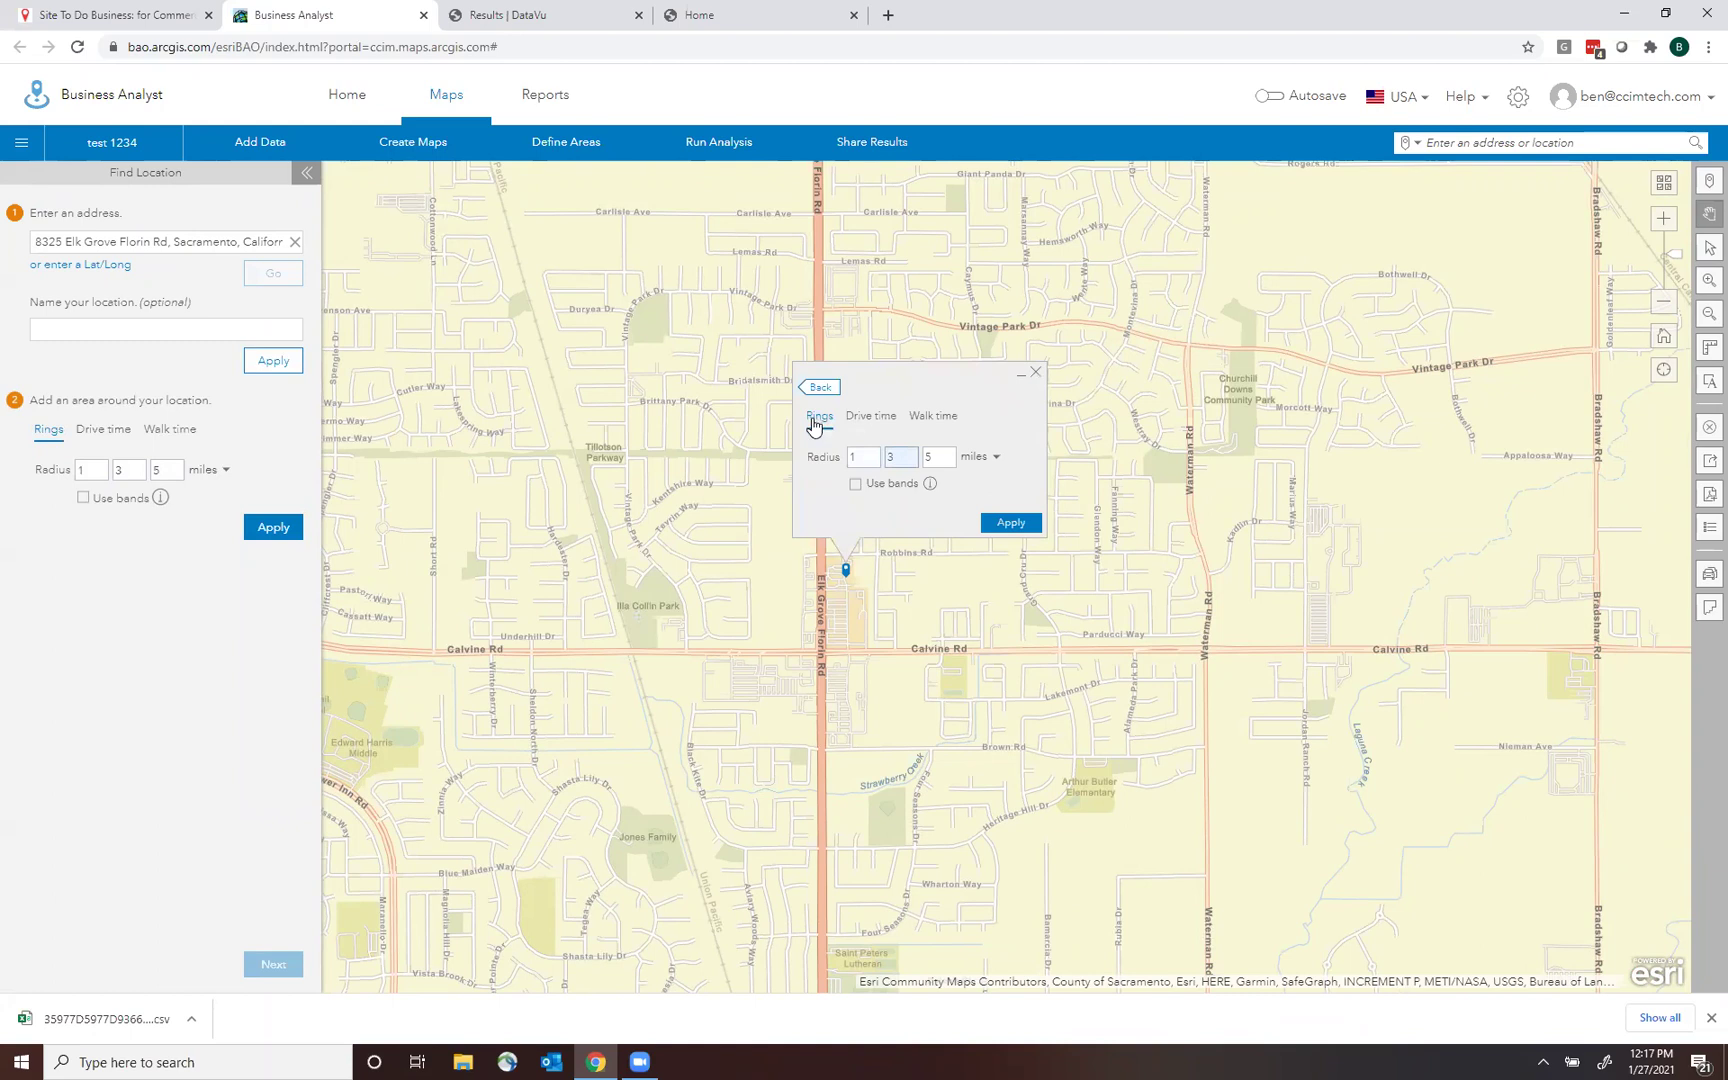
{"action": "left_click", "coordinate": [950, 457]}
{"action": "key", "text": "BackSpace"}
{"action": "left_click", "coordinate": [903, 459]}
{"action": "key", "text": "BackSpace"}
{"action": "left_click", "coordinate": [874, 463]}
{"action": "key", "text": "BackSpace"}
{"action": "type", "text": "3"}
{"action": "left_click", "coordinate": [1010, 522]}
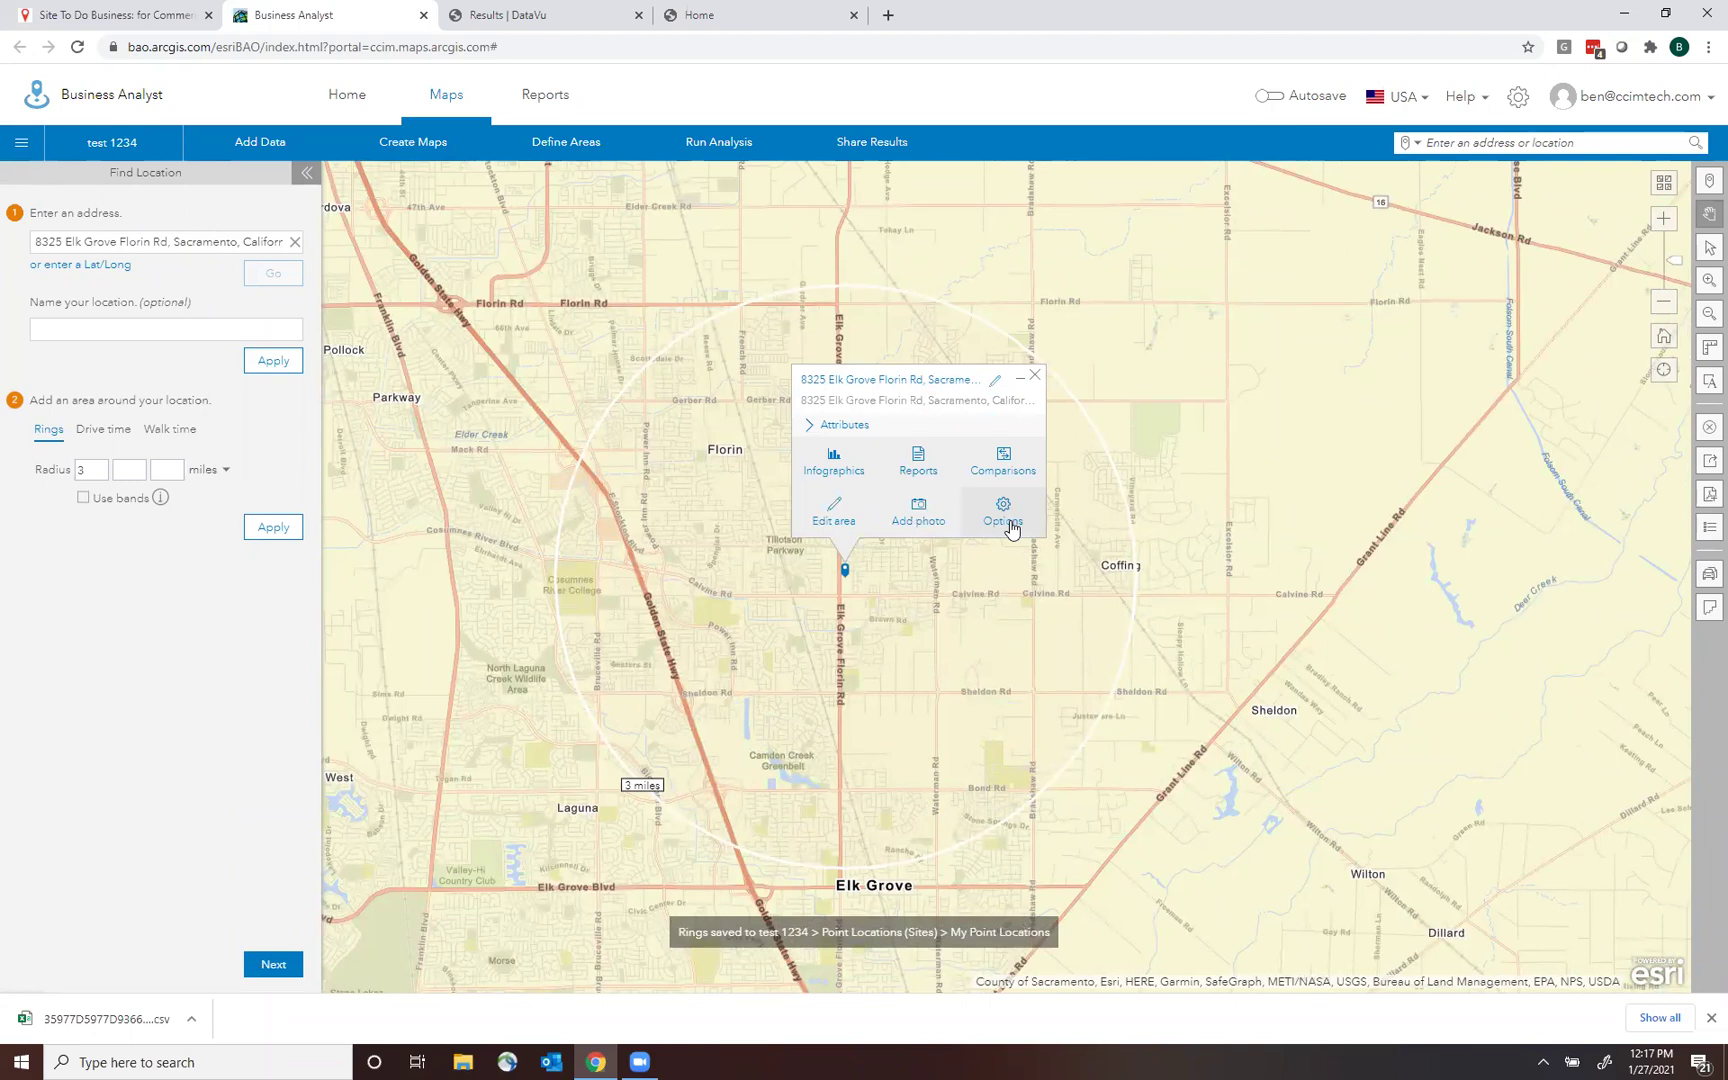
{"action": "left_click", "coordinate": [1035, 376]}
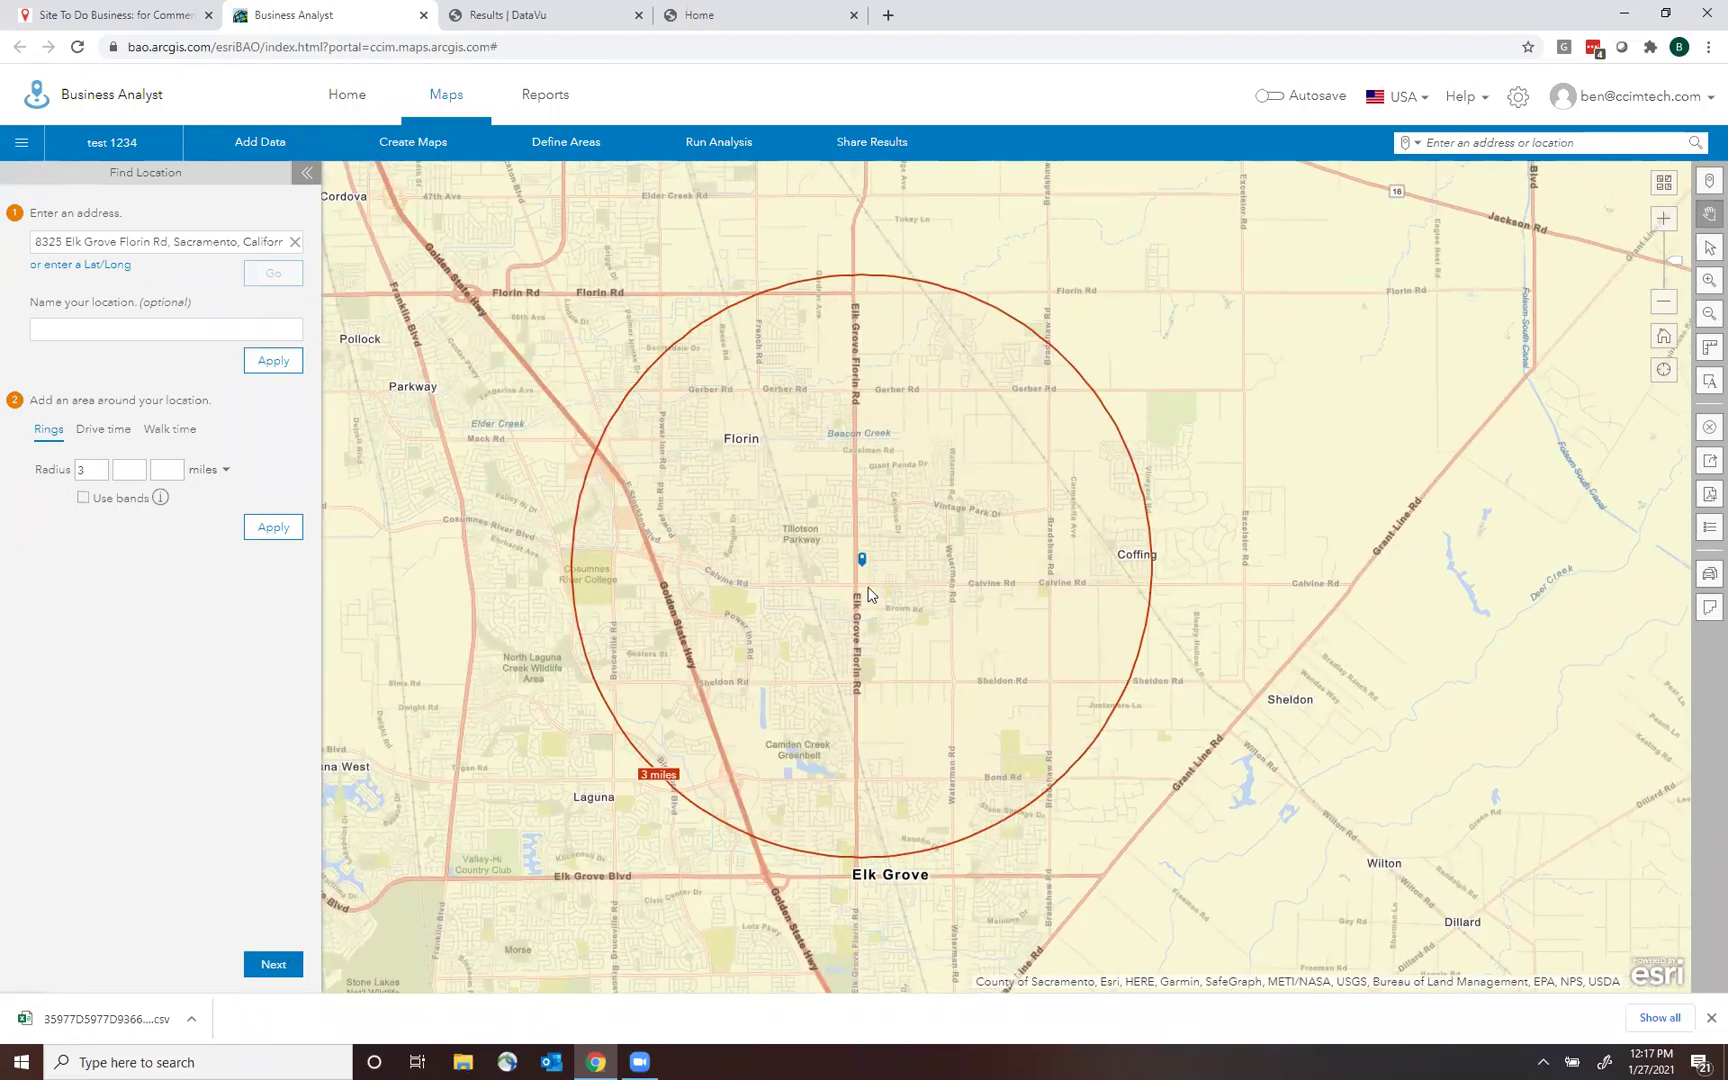
{"action": "left_click", "coordinate": [399, 149]}
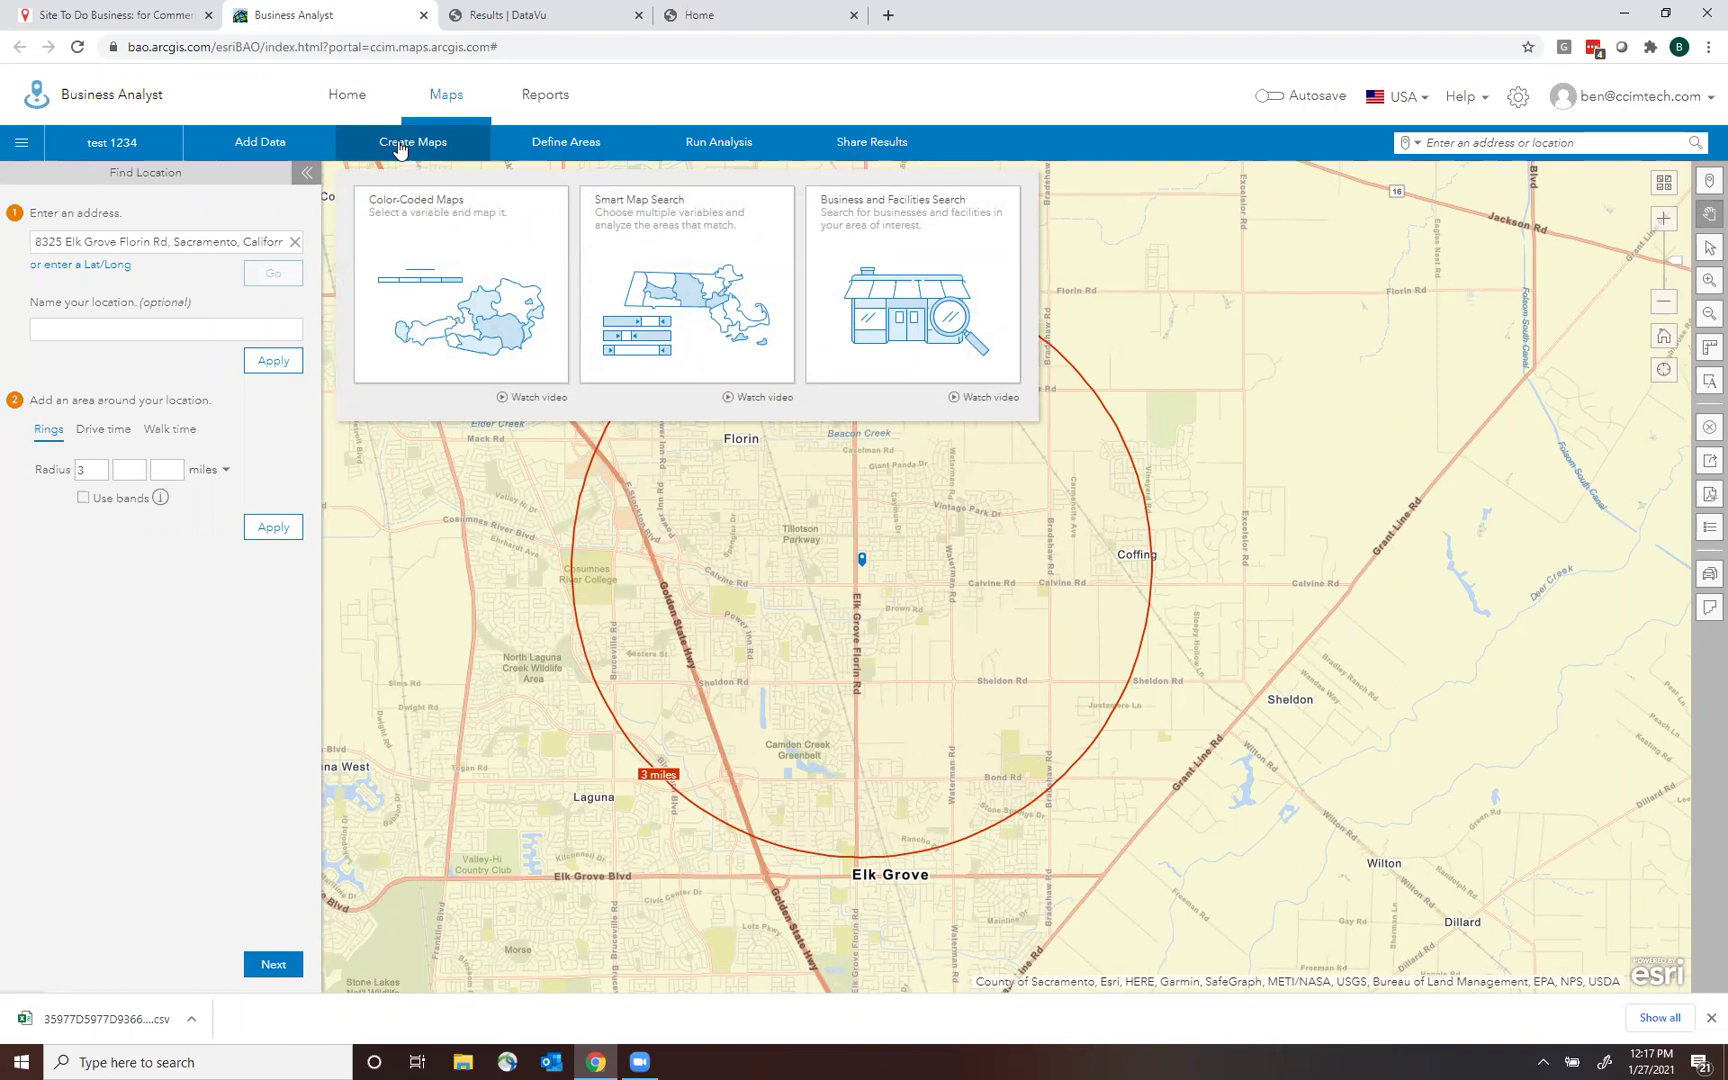
Run a trial 'Subway' business-name search, then return and delete the name from the form.
{"action": "left_click", "coordinate": [903, 258]}
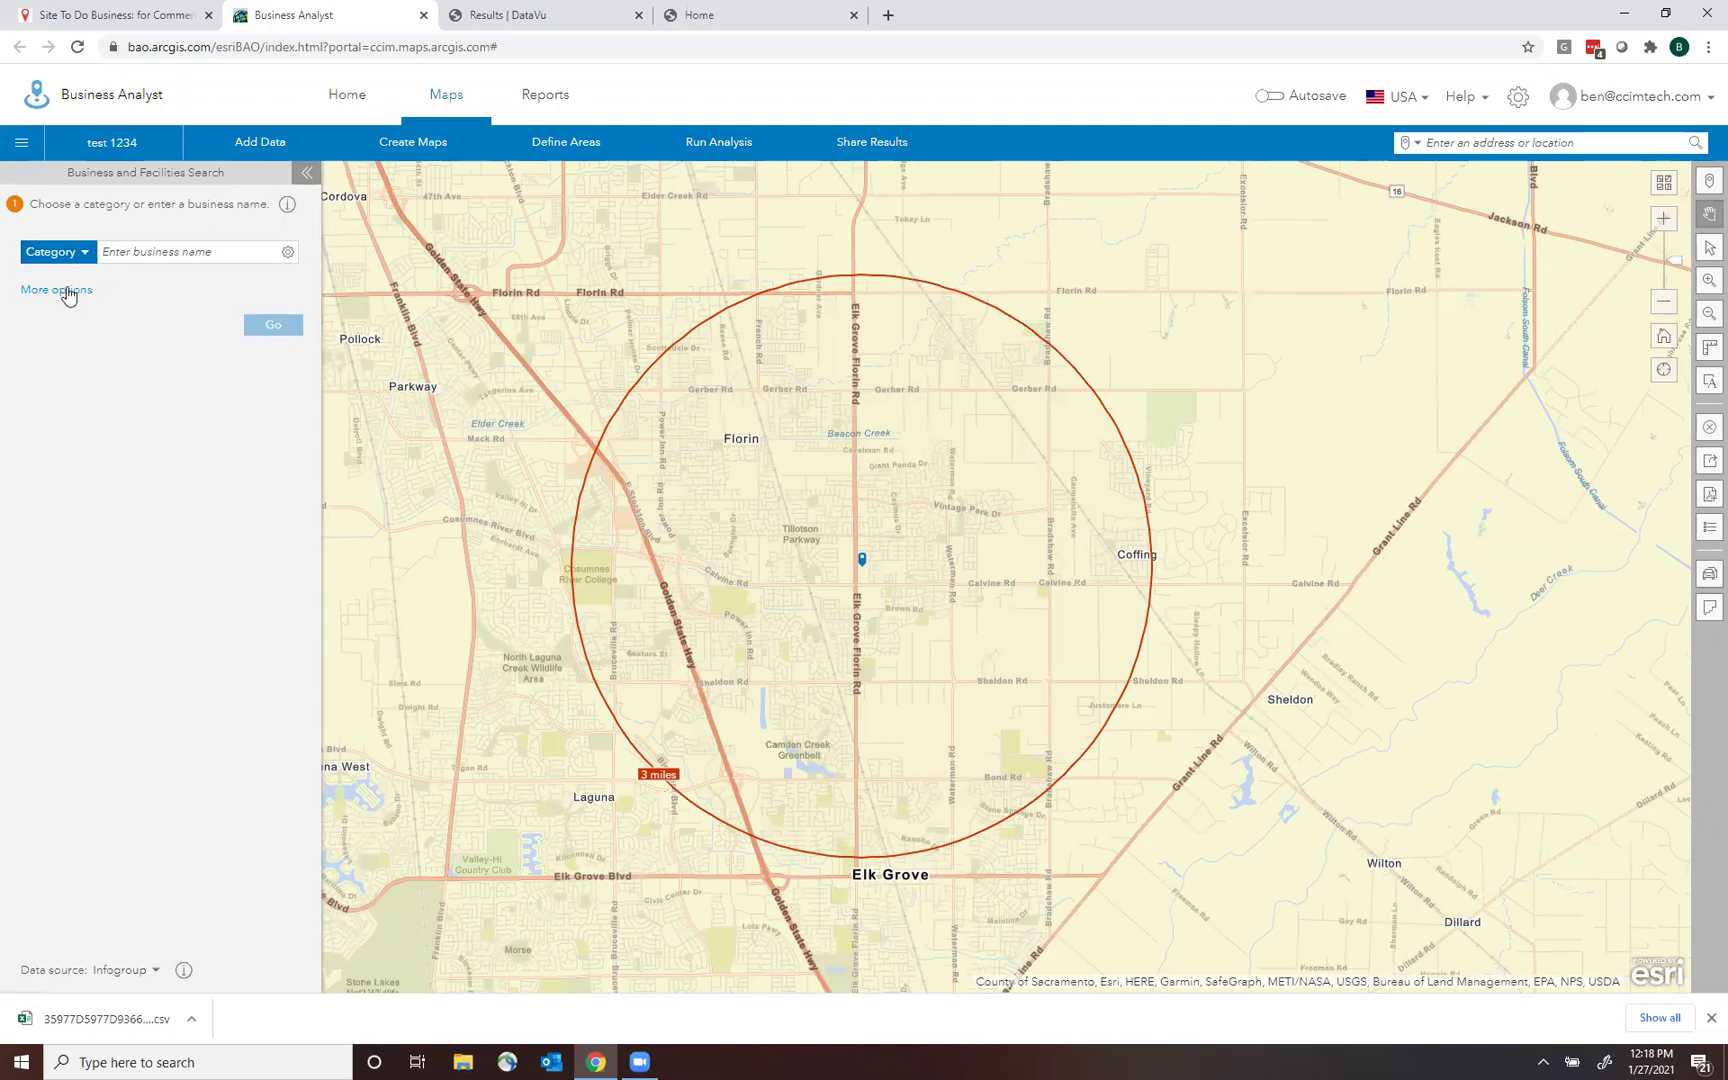
{"action": "left_click", "coordinate": [138, 254]}
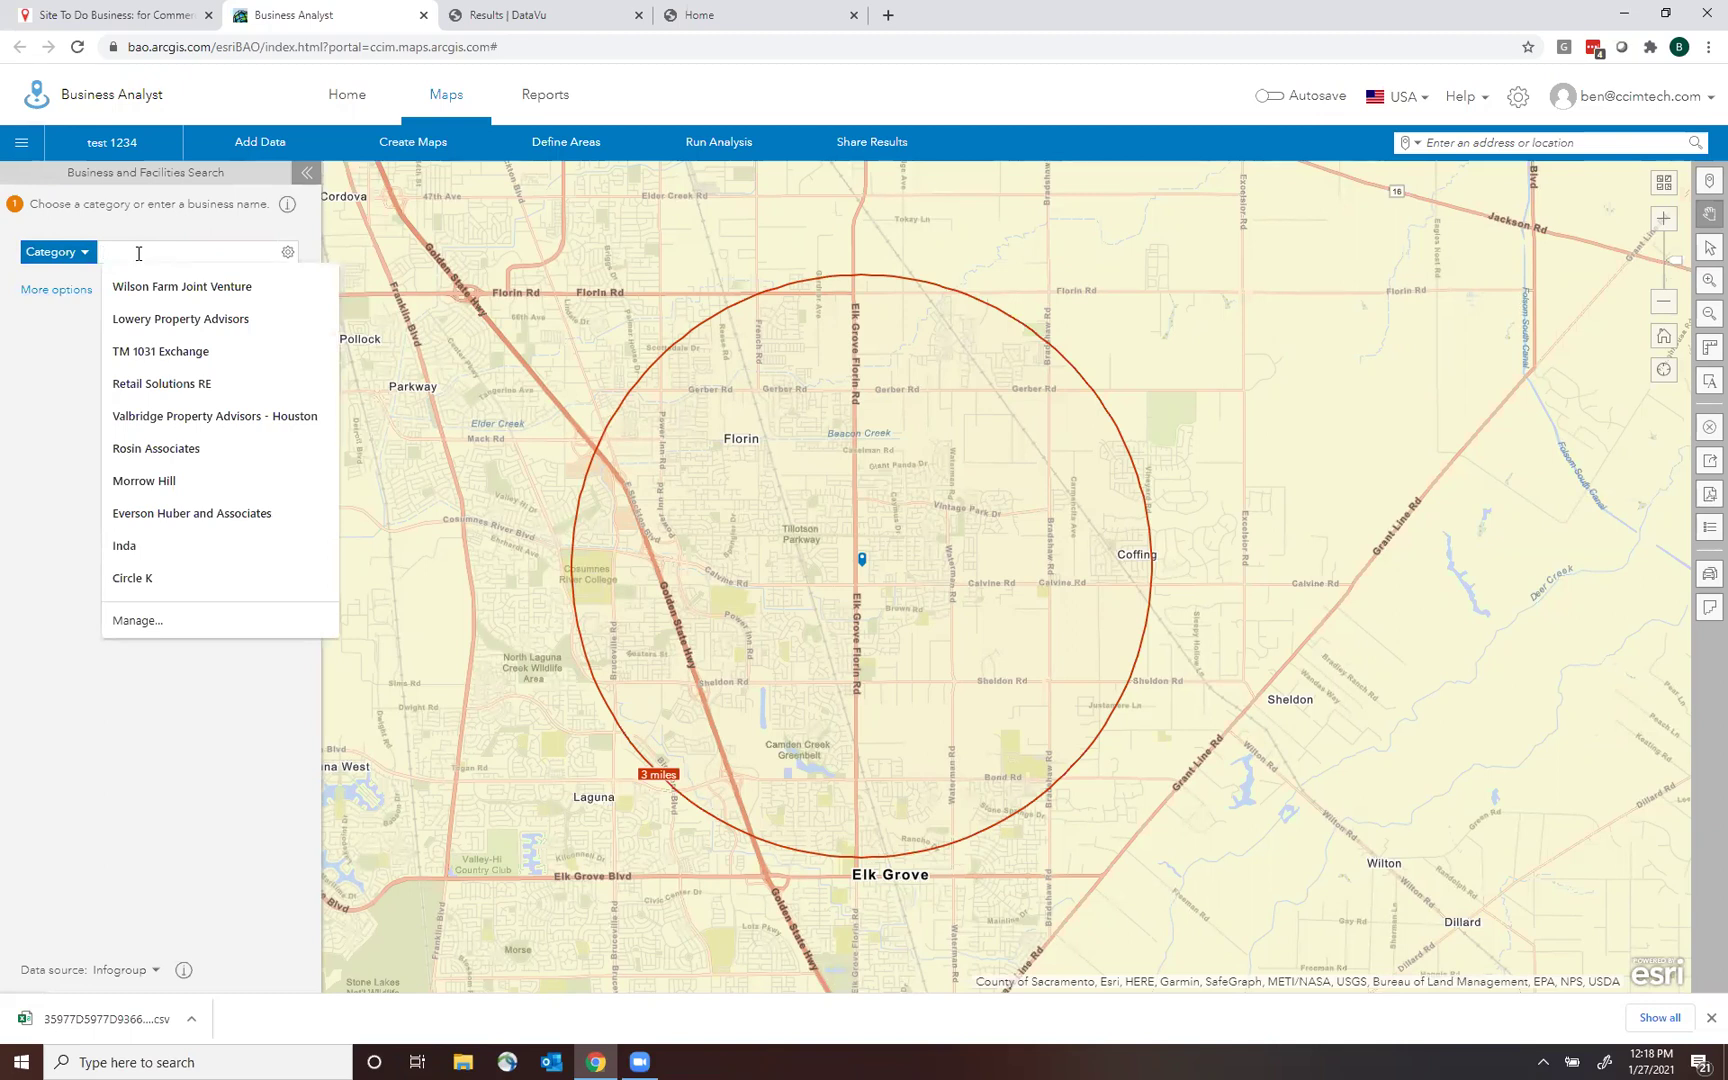
{"action": "type", "text": "Subway"}
{"action": "key", "text": "Return"}
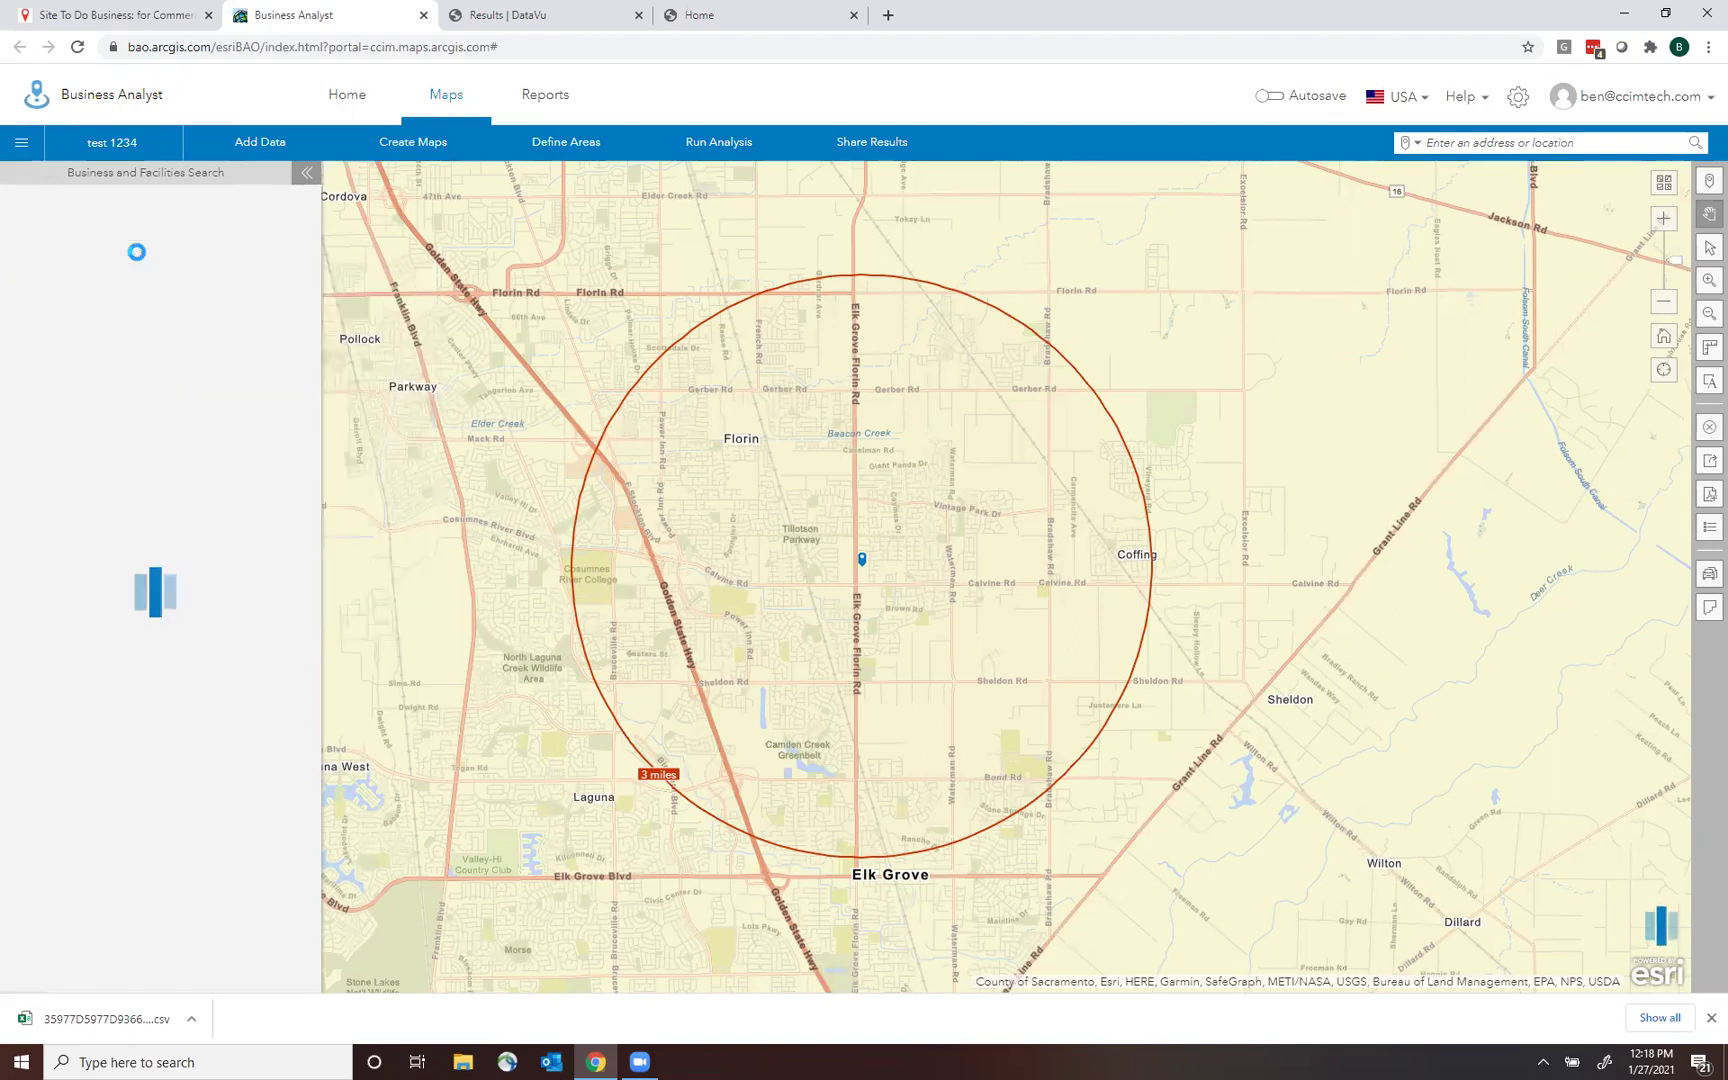
{"action": "left_click", "coordinate": [203, 971]}
{"action": "left_click_drag", "start_coordinate": [171, 247], "coordinate": [3, 253]}
{"action": "key", "text": "BackSpace"}
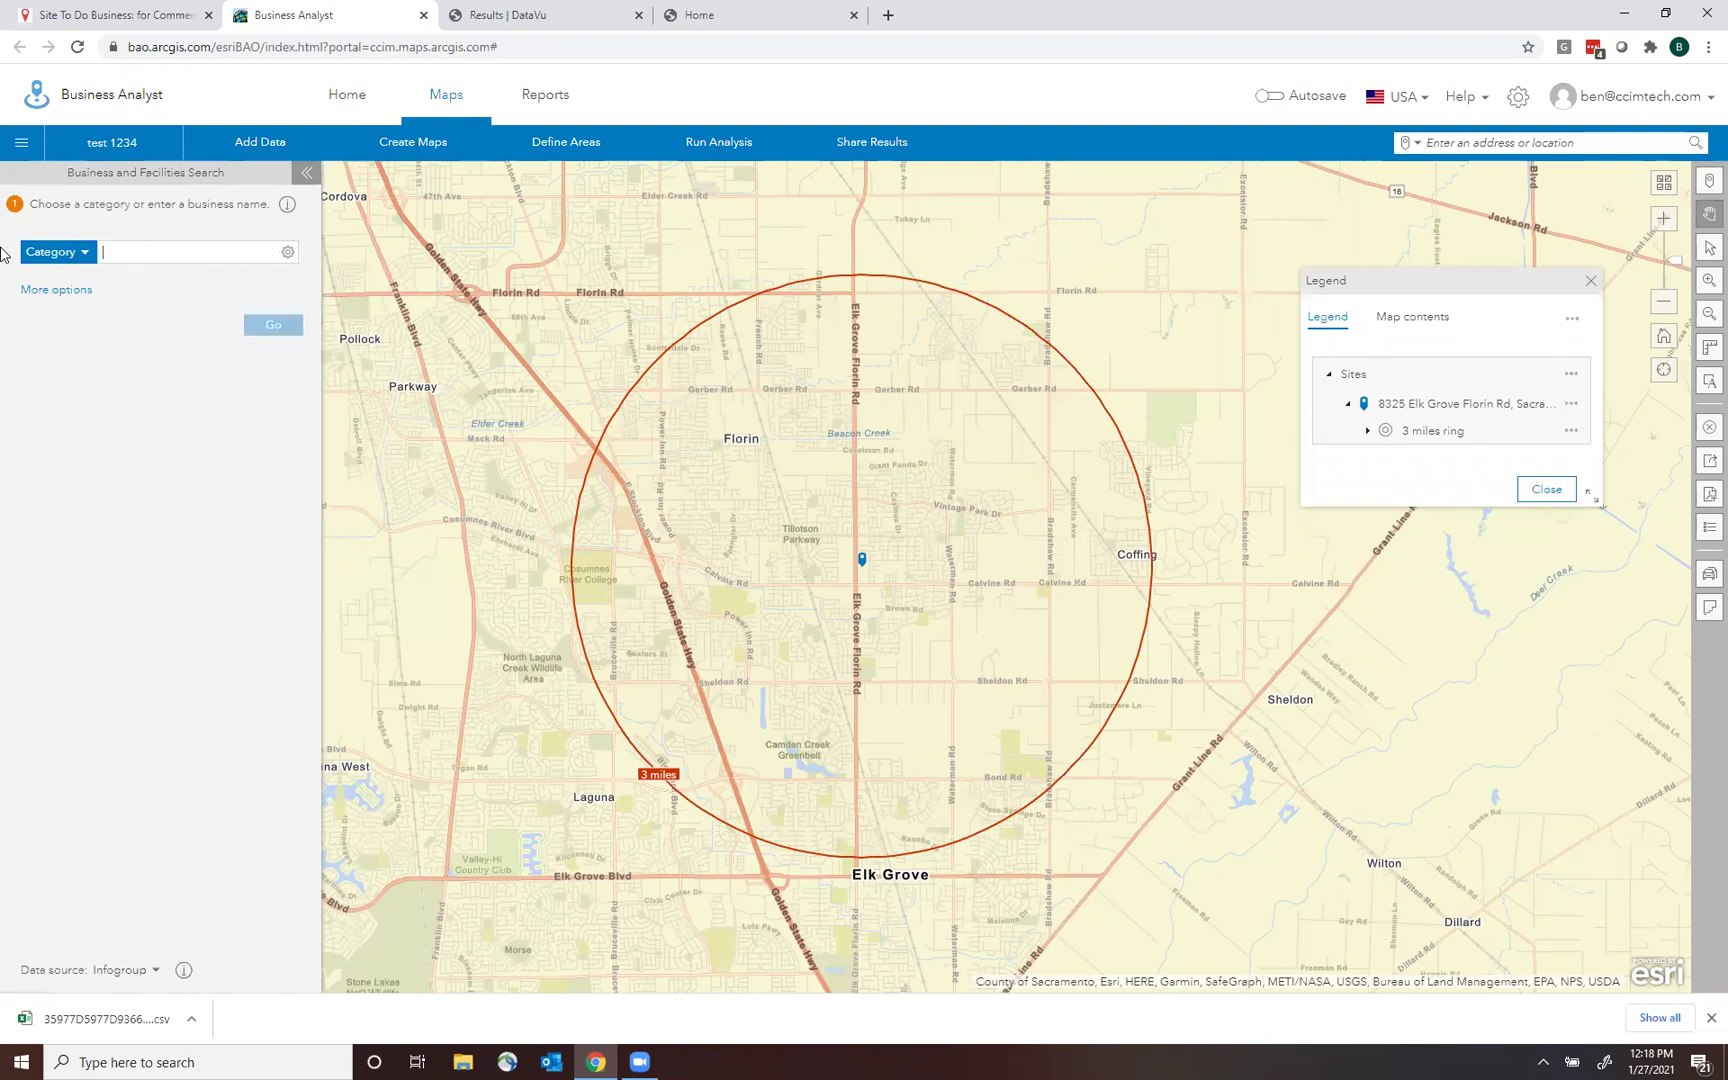
{"action": "left_click", "coordinate": [86, 254]}
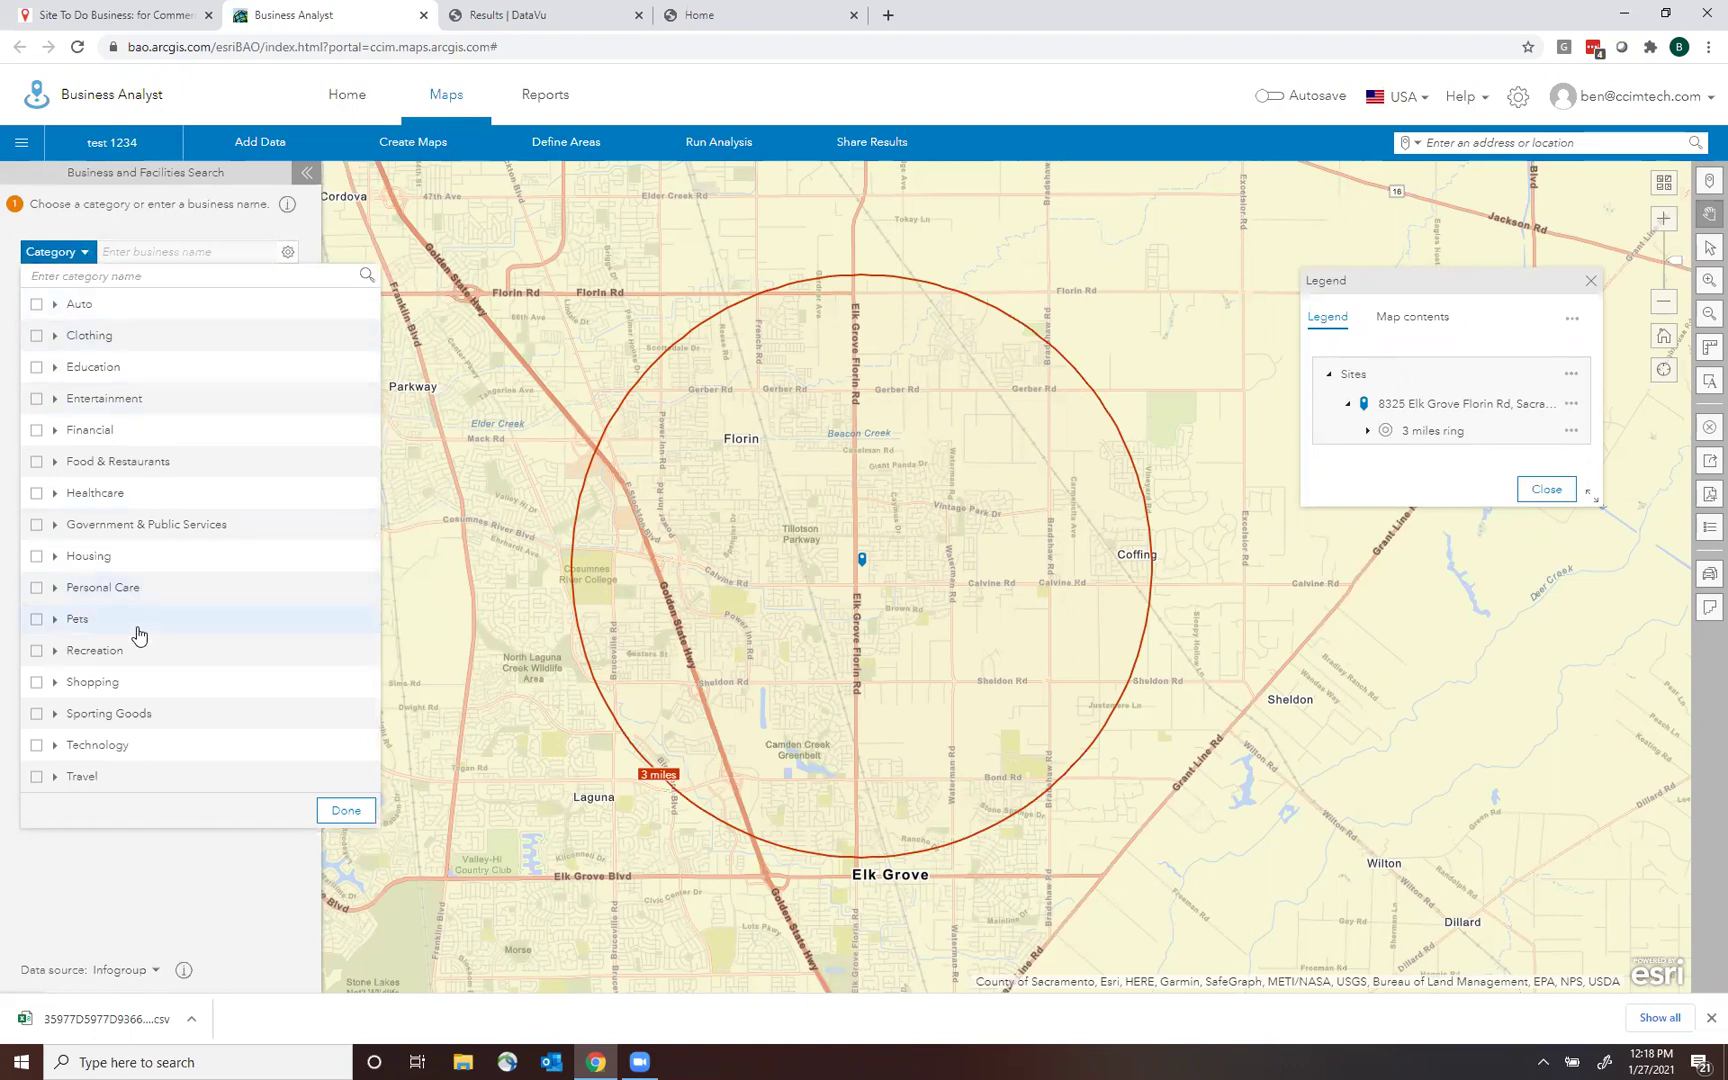
Search by NAICS code 53111002 (Apartments) and run the search.
{"action": "left_click", "coordinate": [346, 810]}
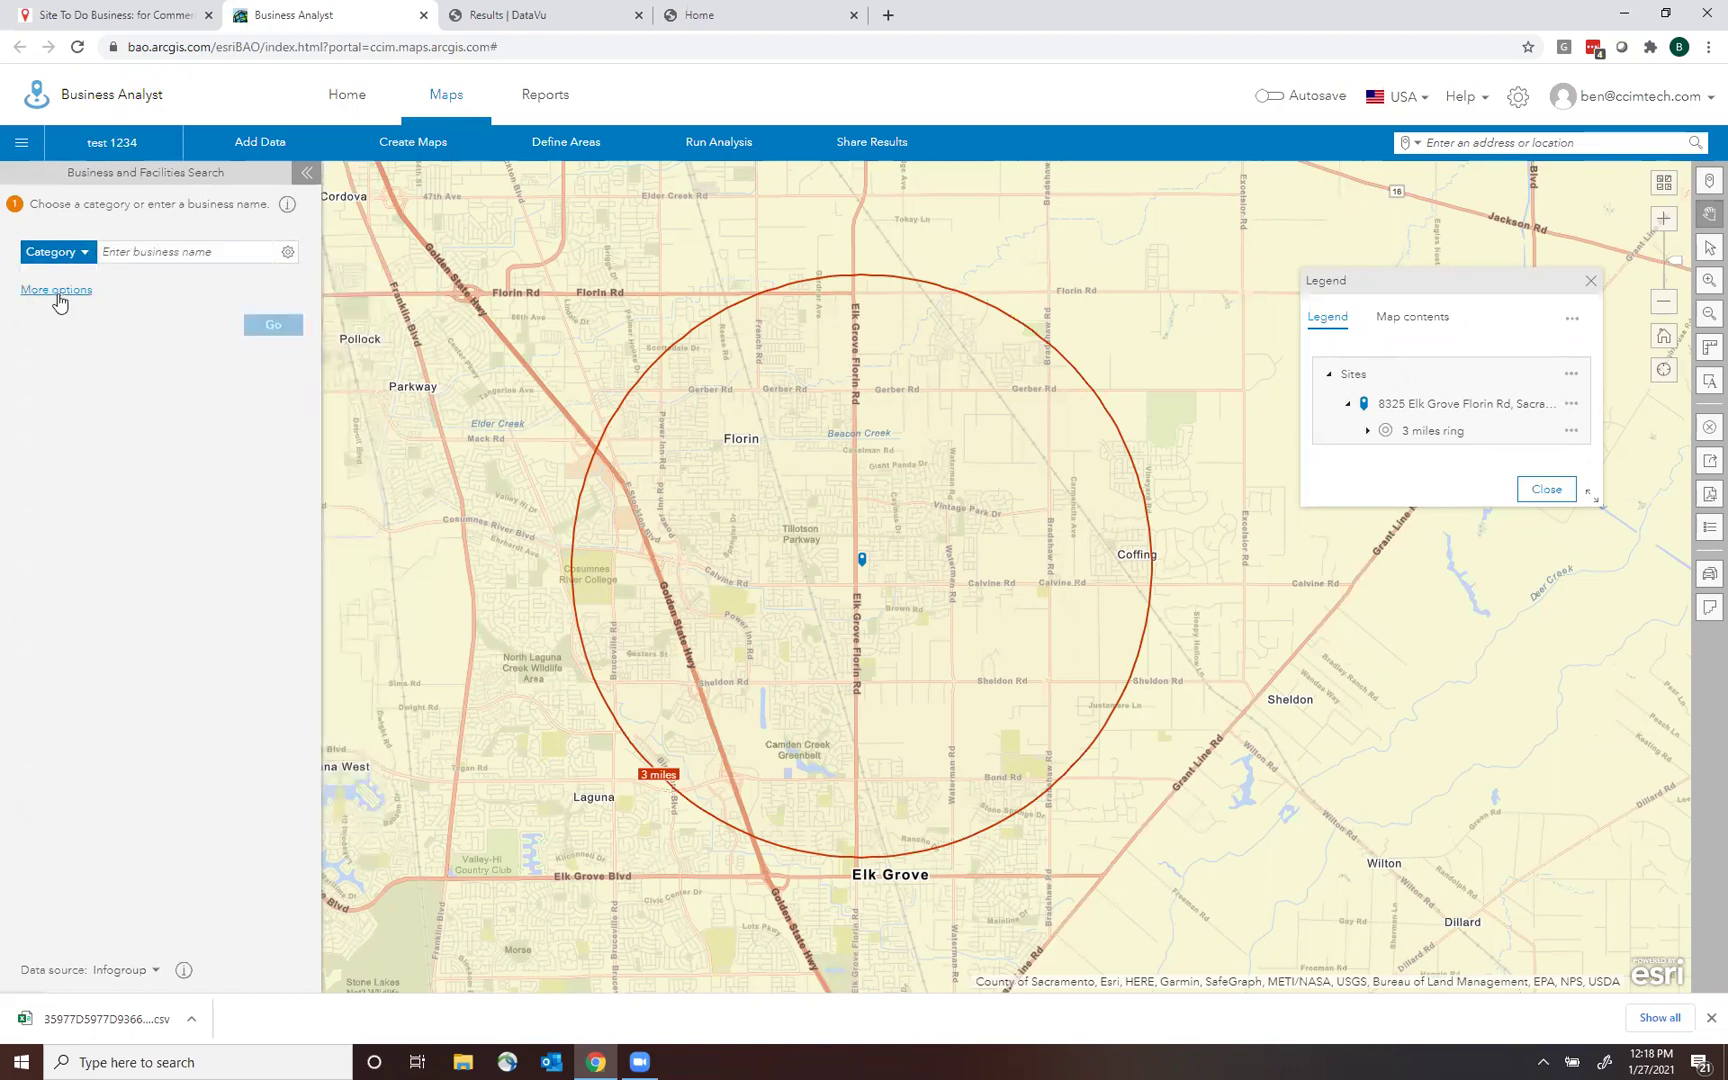
{"action": "left_click", "coordinate": [56, 291]}
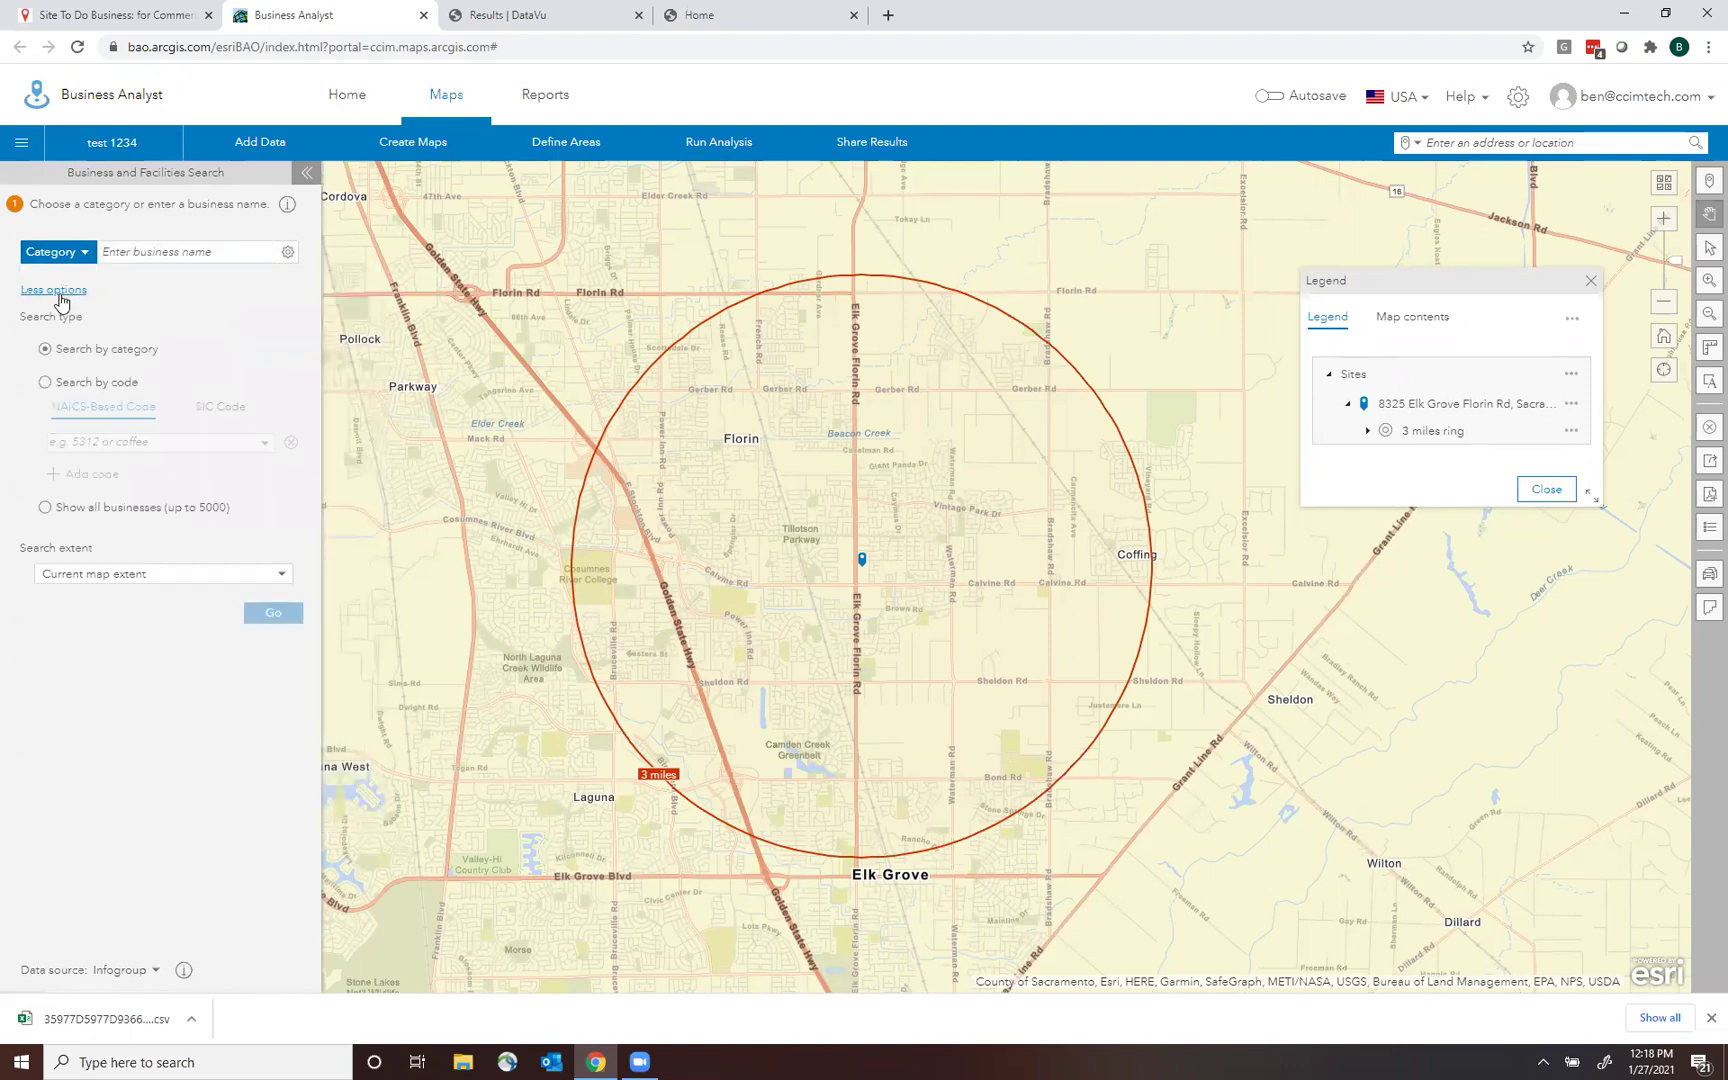
{"action": "left_click", "coordinate": [45, 384]}
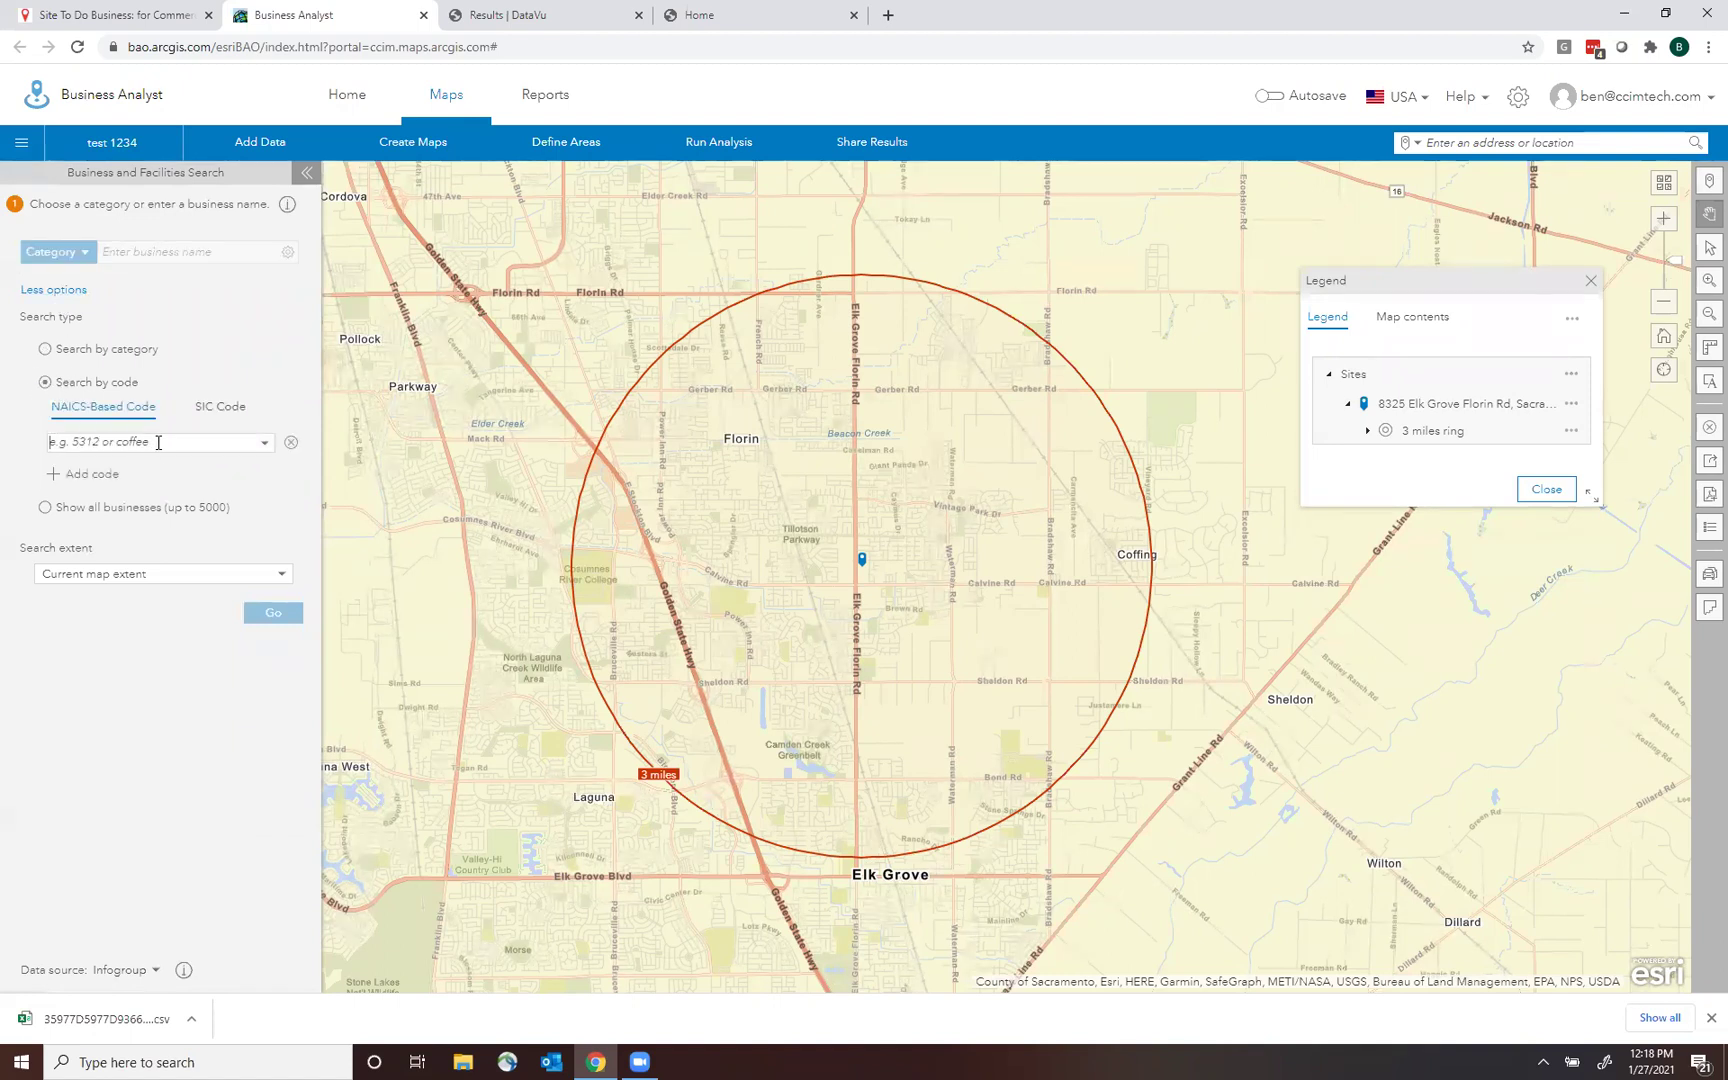
{"action": "type", "text": "53"}
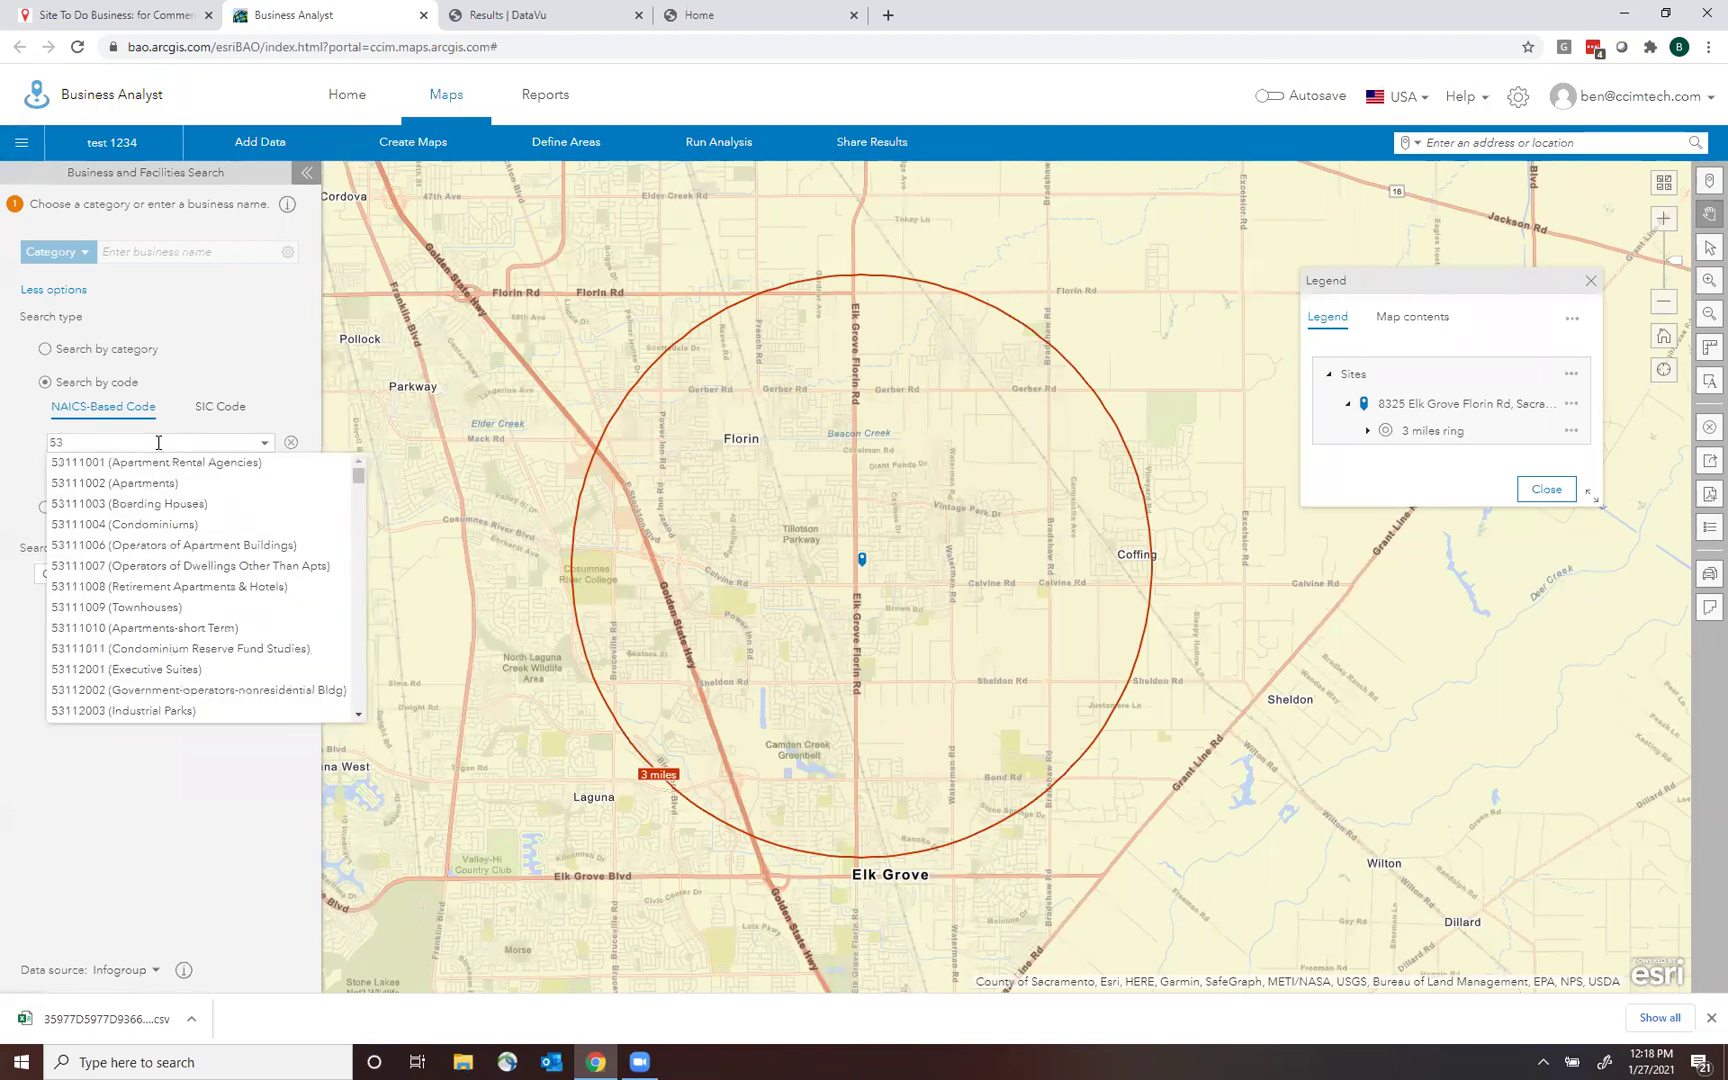
{"action": "type", "text": "111"}
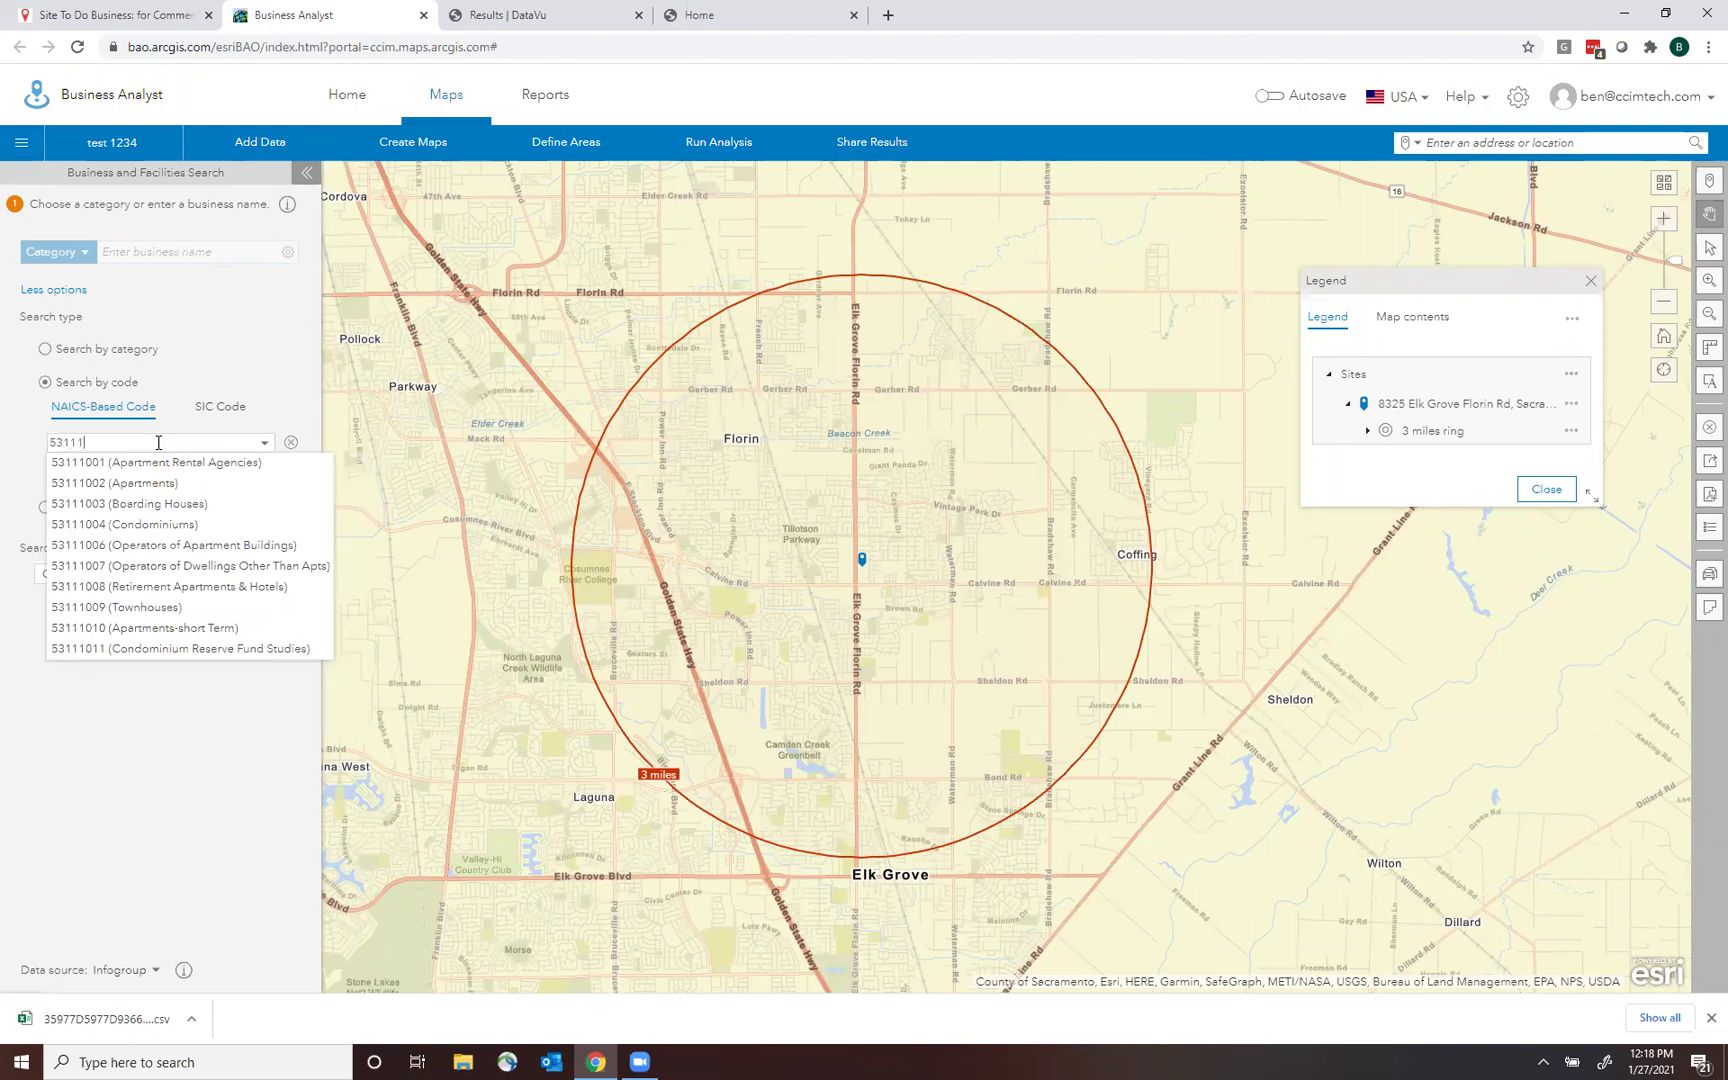
{"action": "type", "text": "002"}
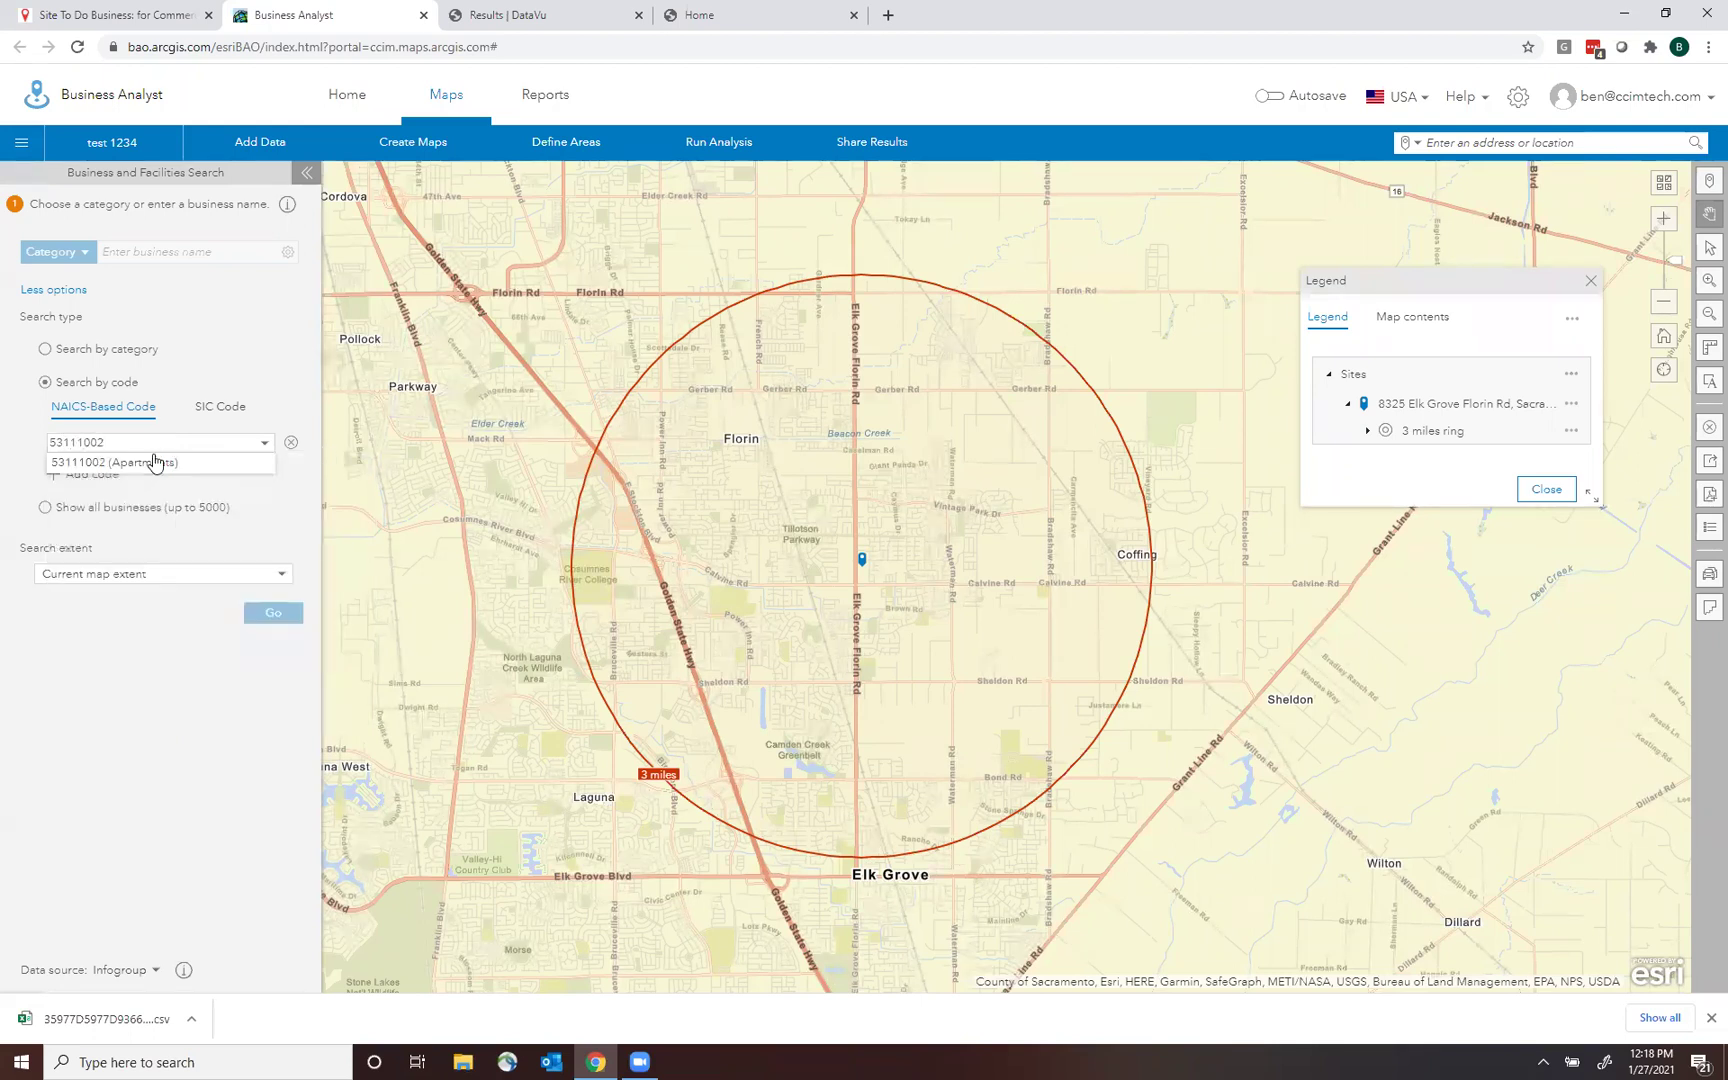
{"action": "left_click", "coordinate": [146, 463]}
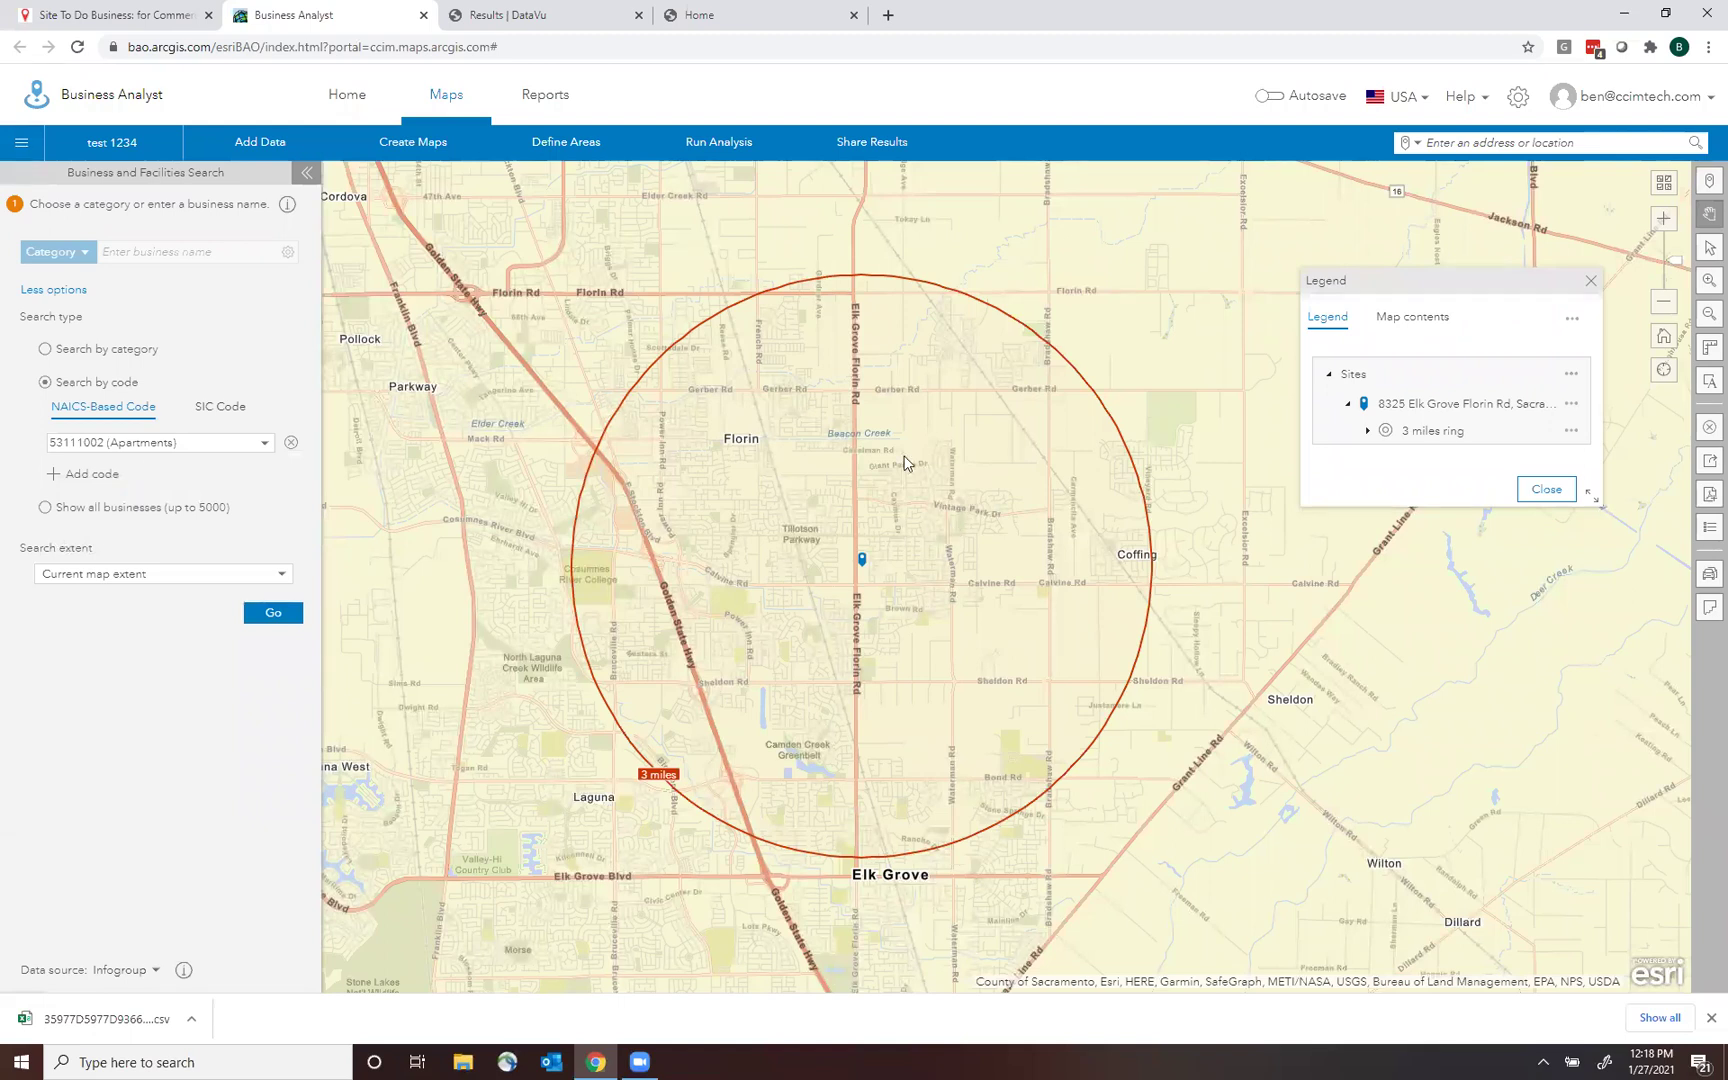
{"action": "left_click", "coordinate": [273, 612]}
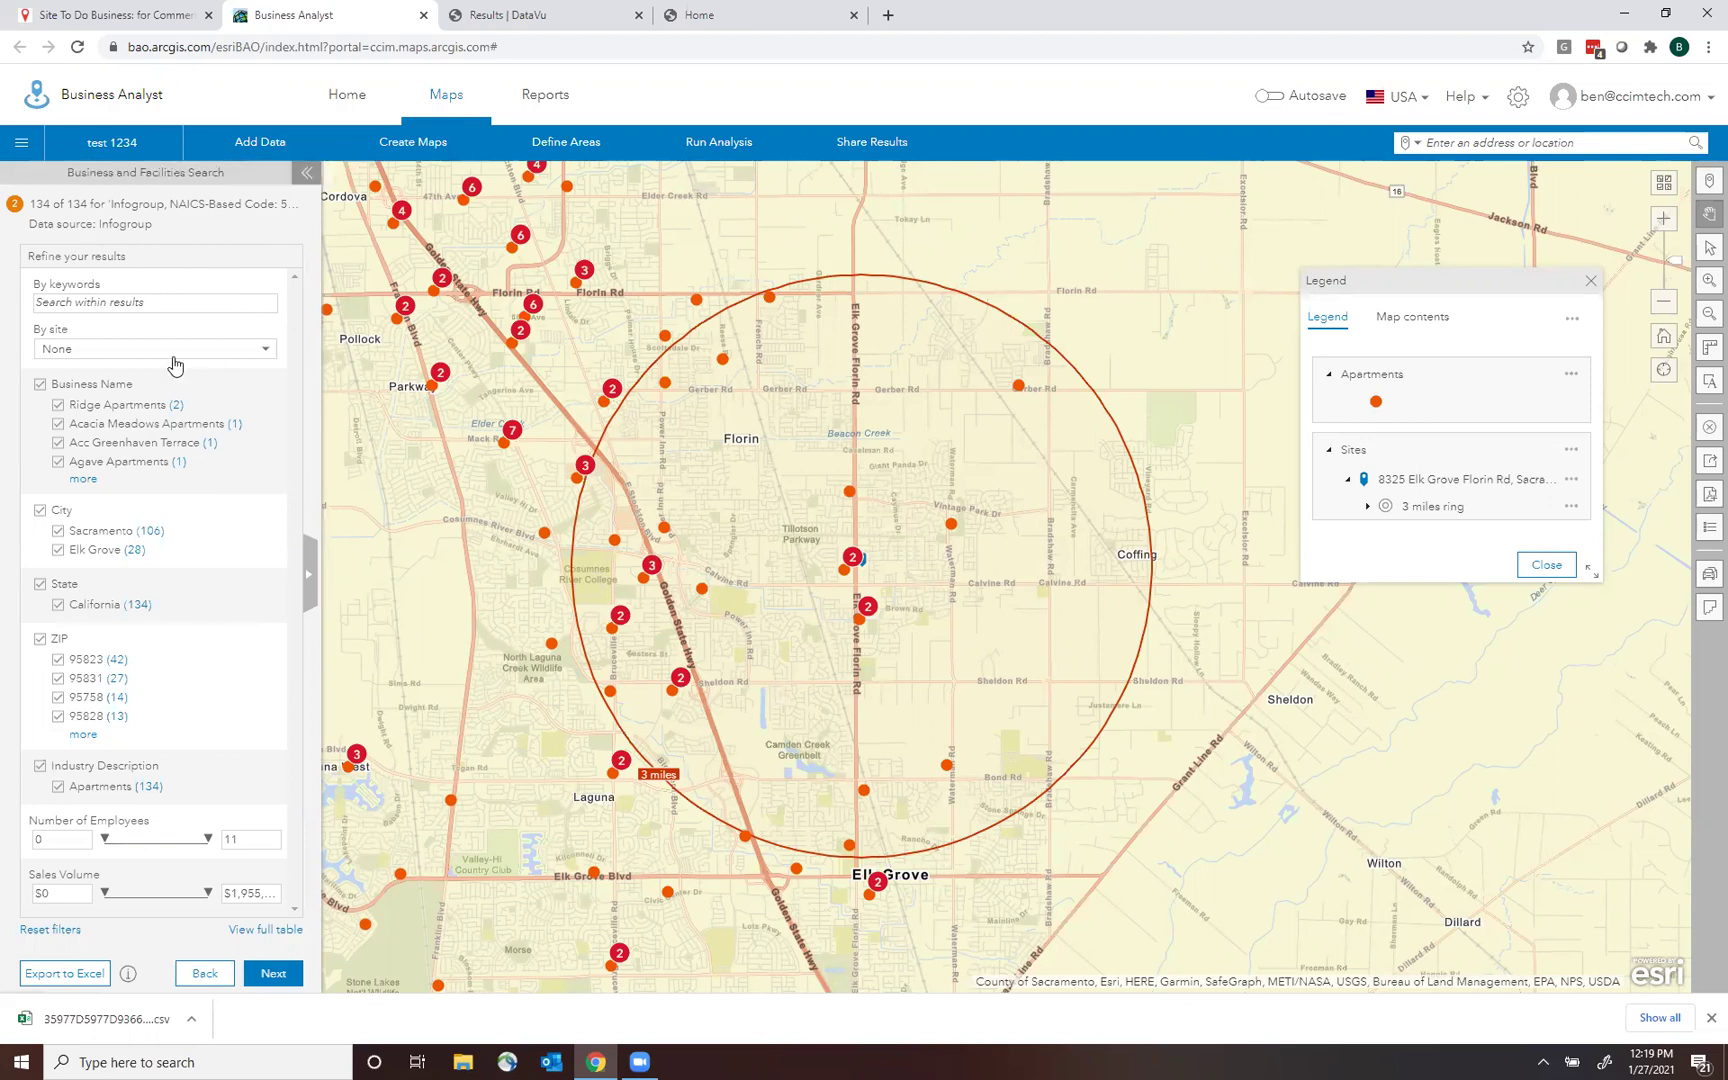
Limit results to the Elk Grove Florin Rd site, turn off point clustering, and finish.
{"action": "left_click", "coordinate": [79, 352]}
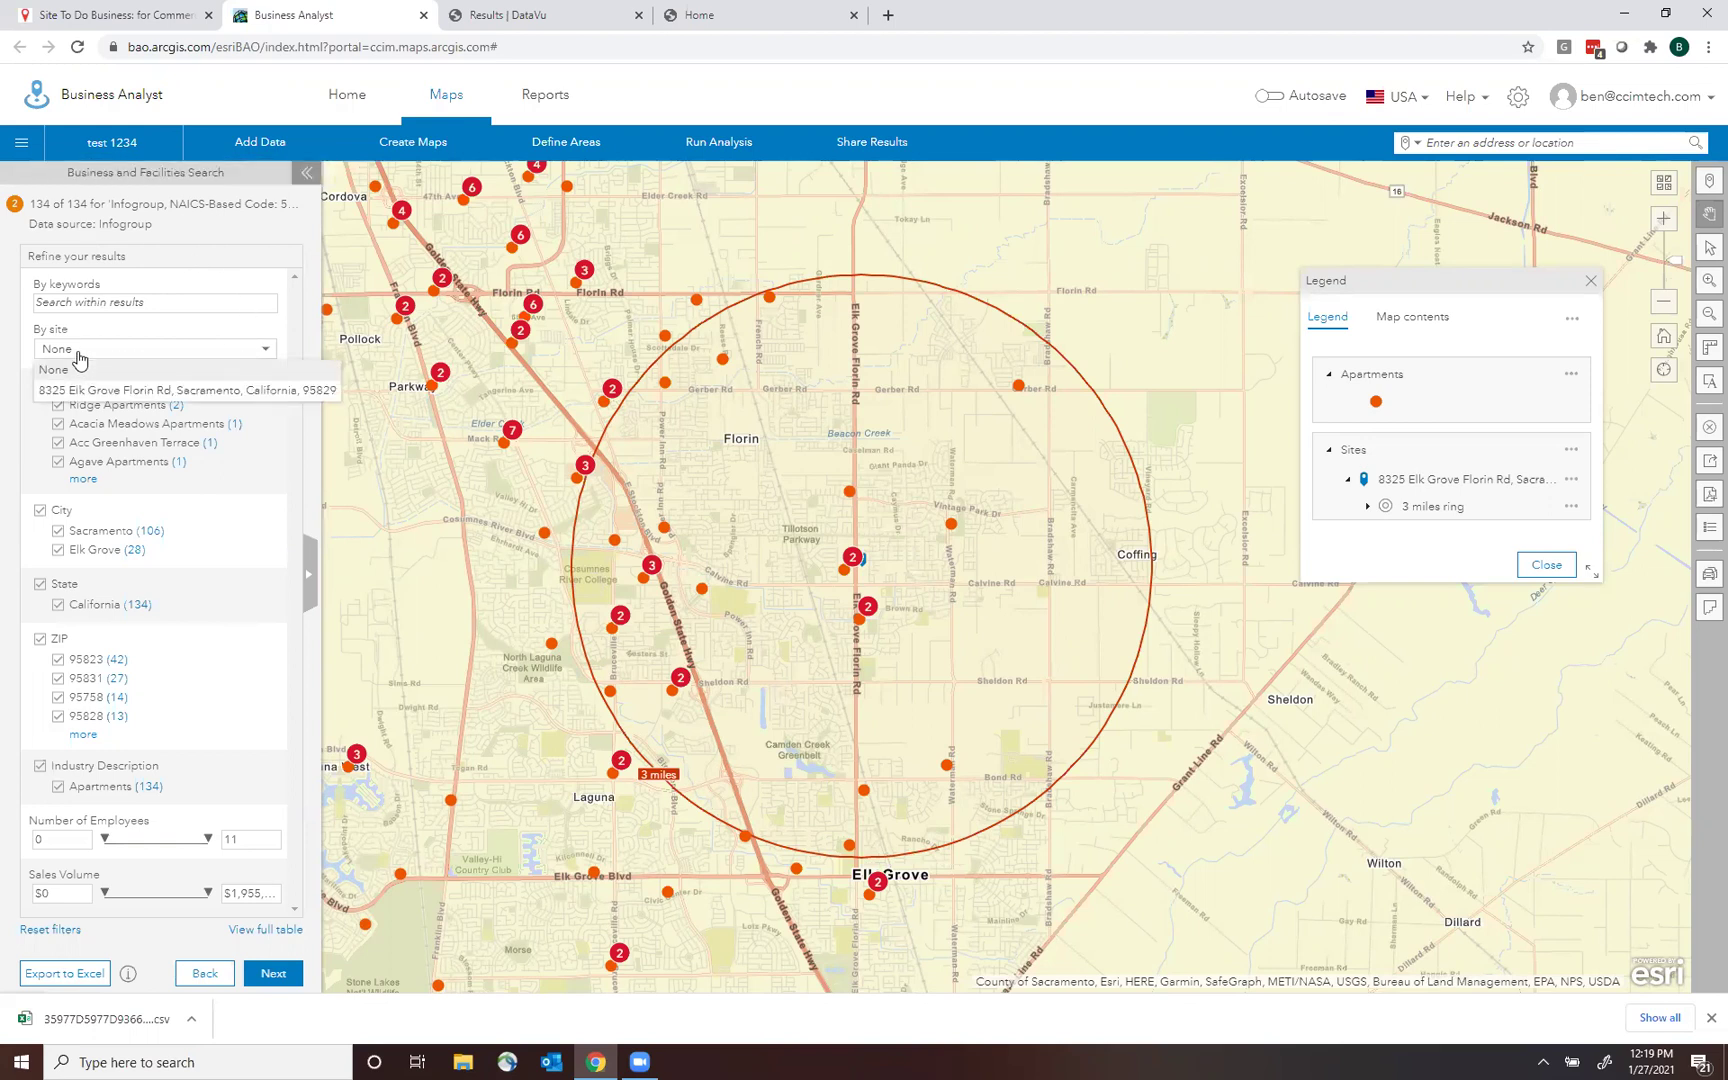
{"action": "left_click", "coordinate": [122, 391]}
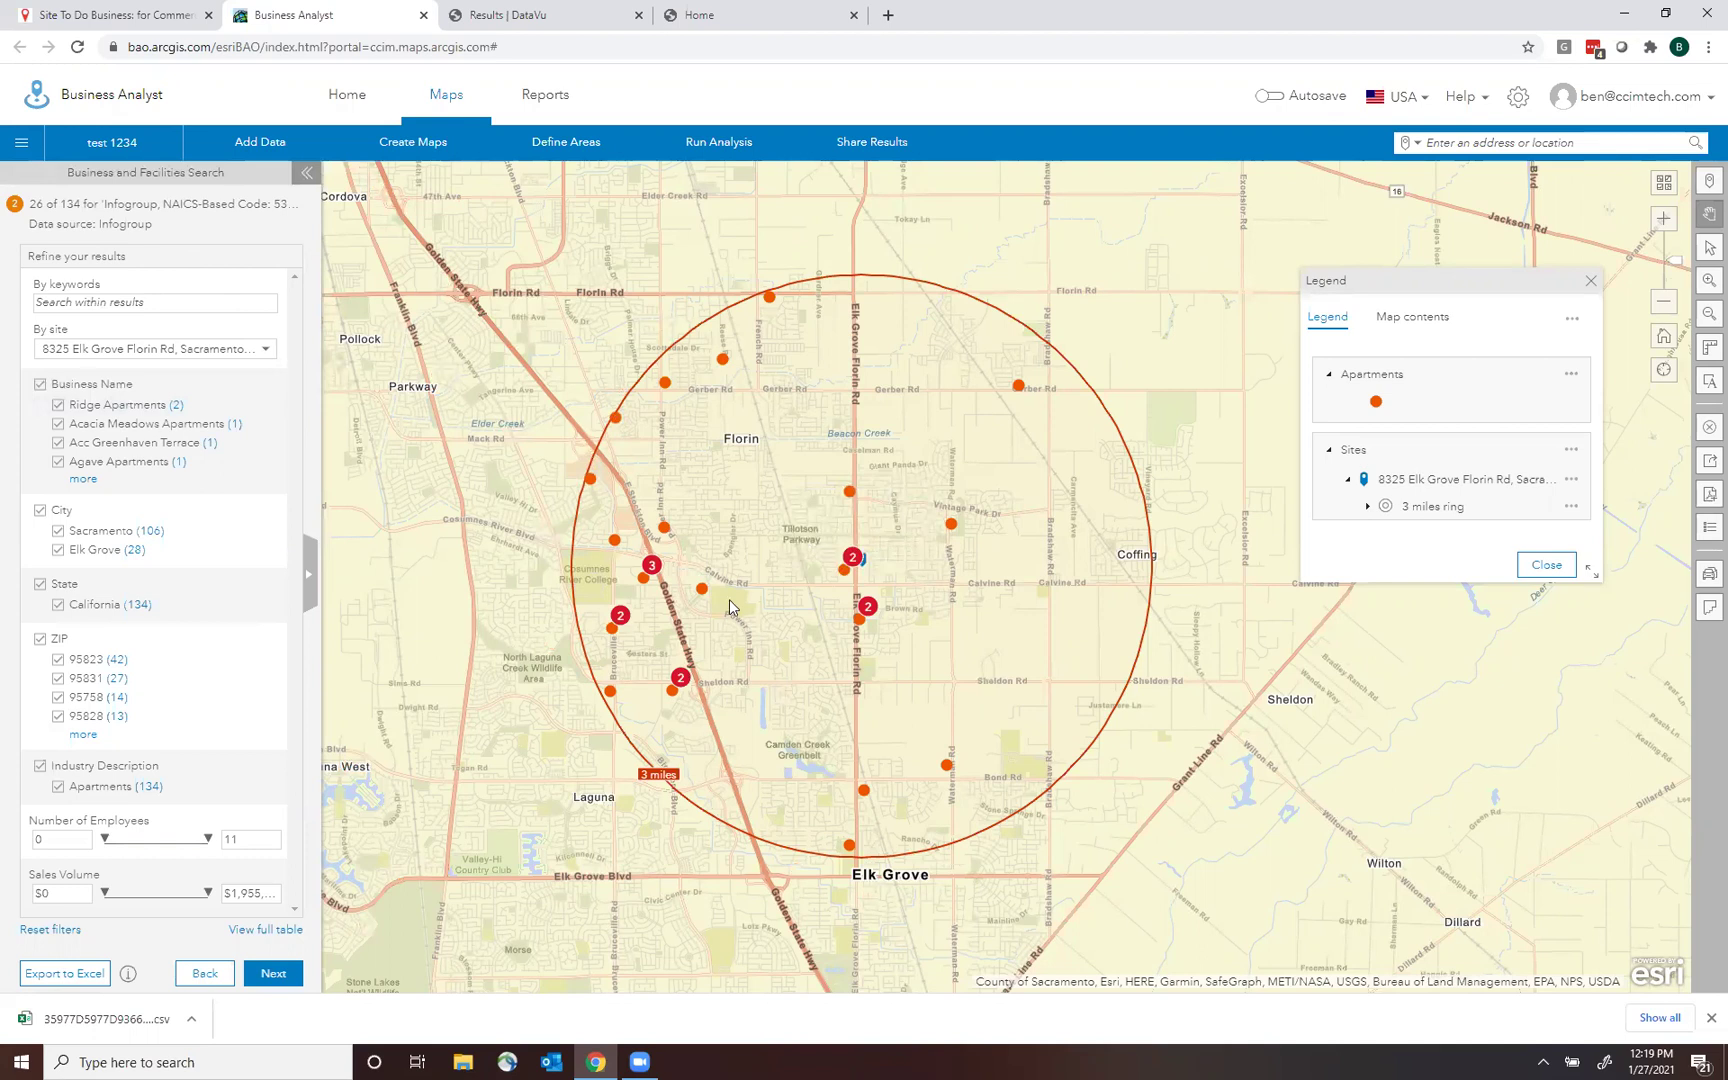
{"action": "left_click", "coordinate": [271, 980]}
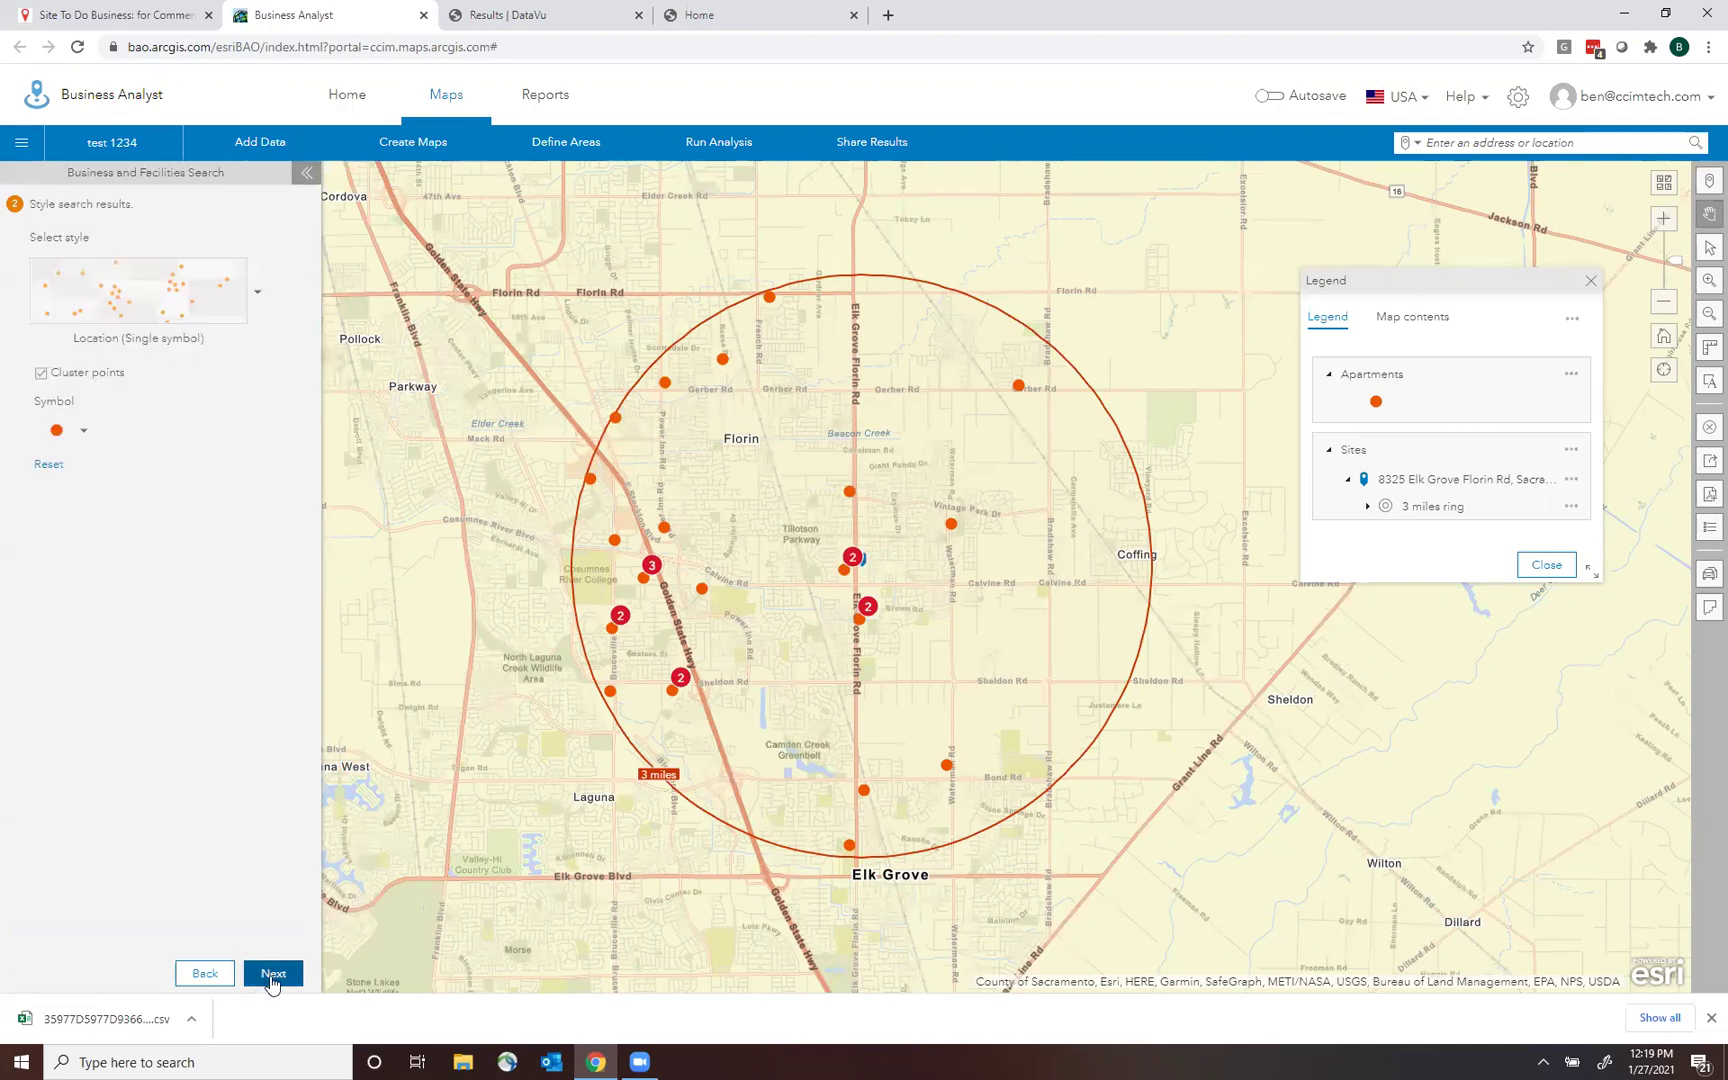
{"action": "left_click", "coordinate": [42, 374]}
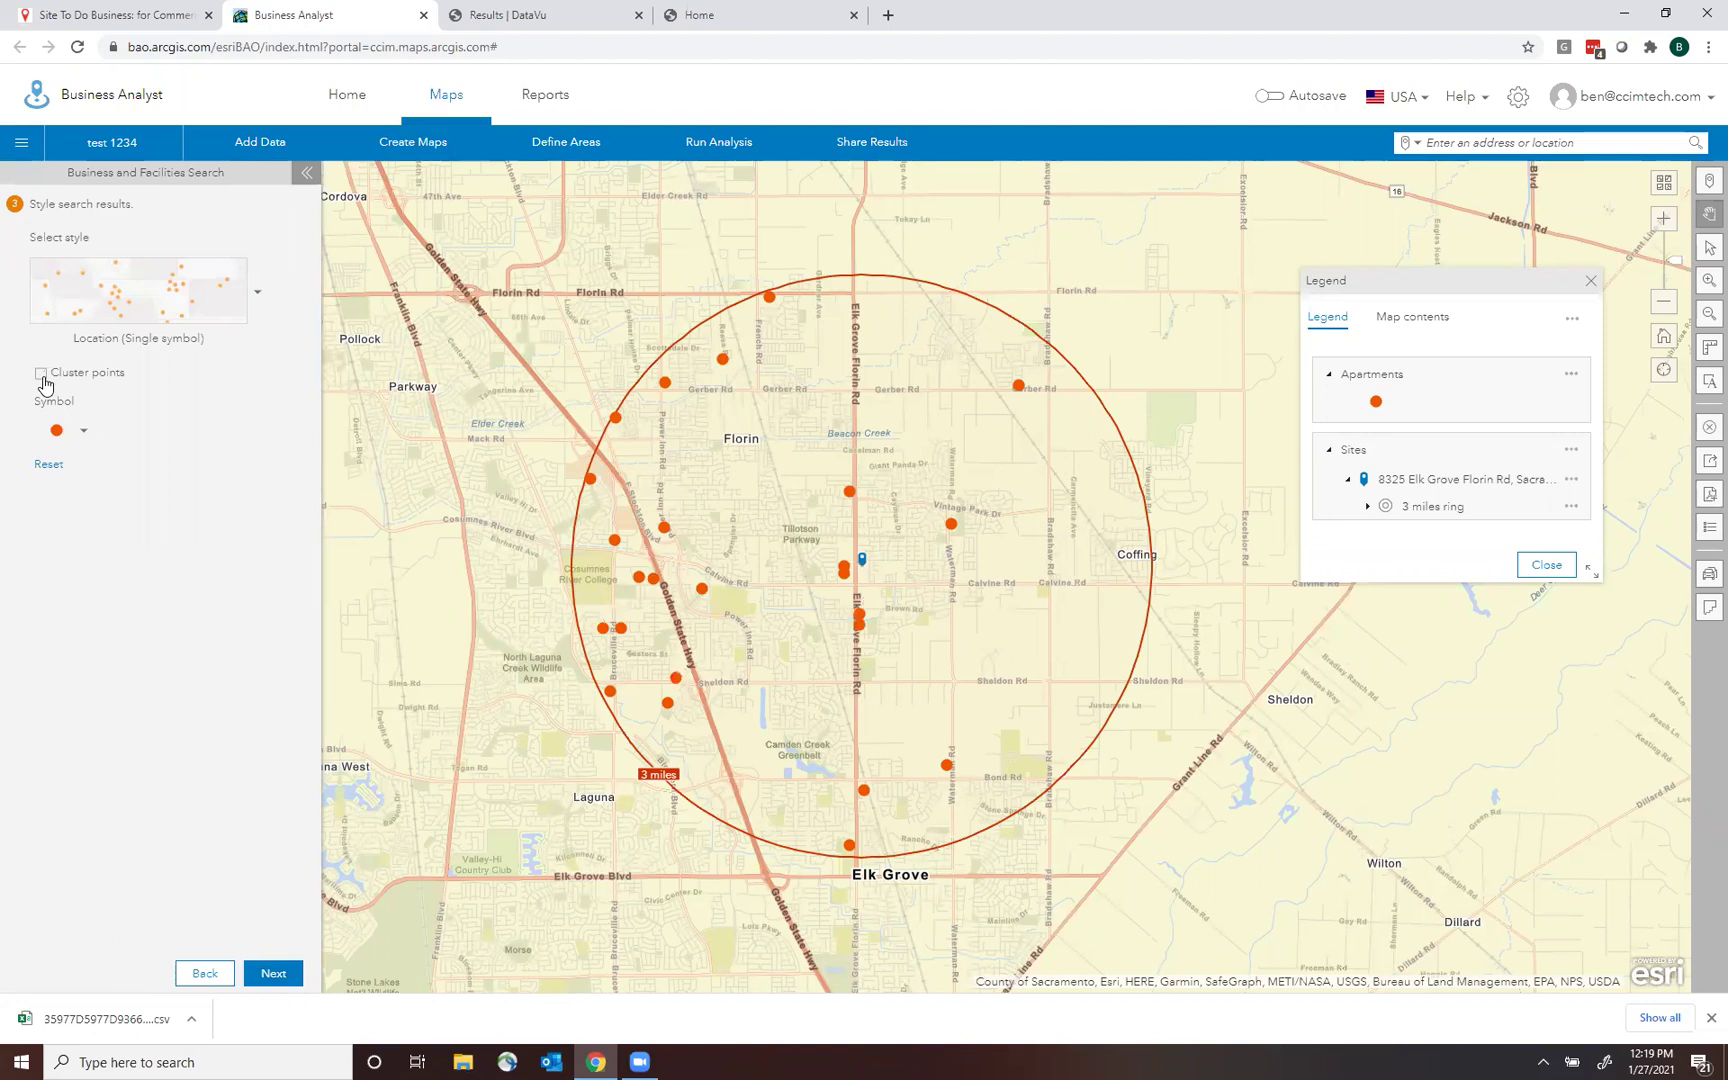
{"action": "left_click", "coordinate": [42, 376]}
{"action": "left_click", "coordinate": [42, 376]}
{"action": "left_click", "coordinate": [42, 376]}
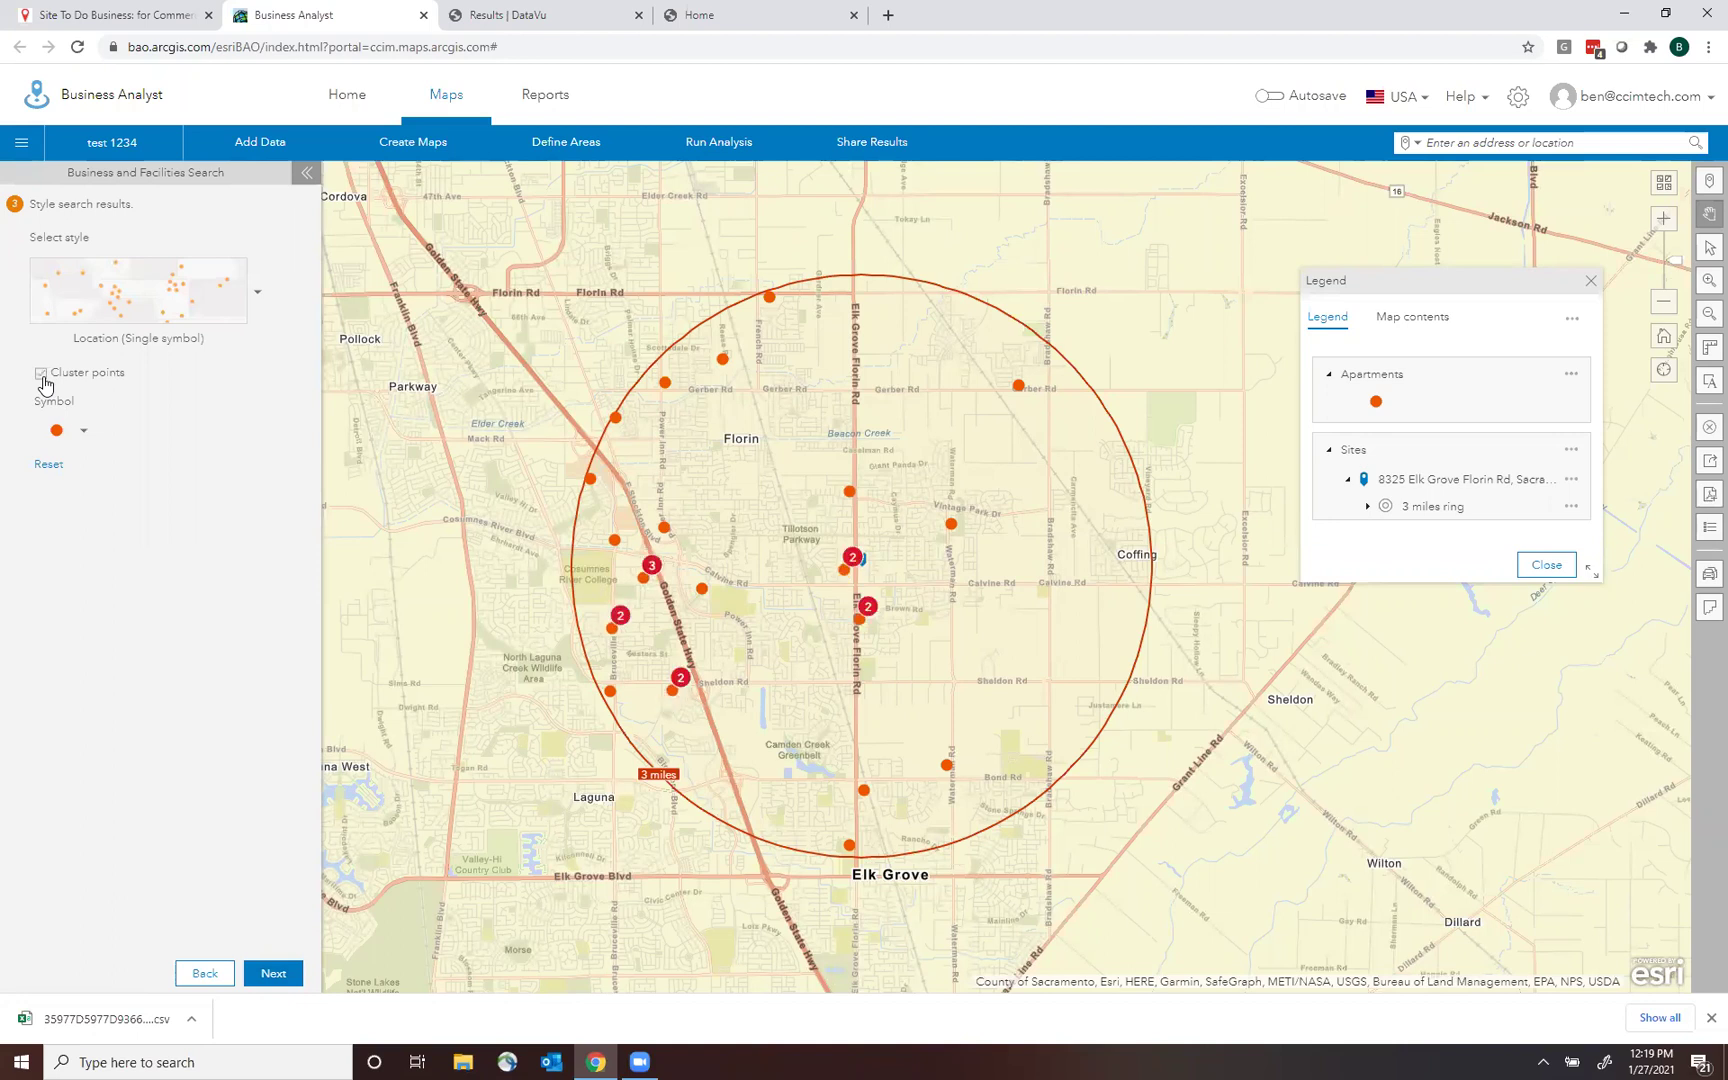
{"action": "left_click", "coordinate": [42, 376]}
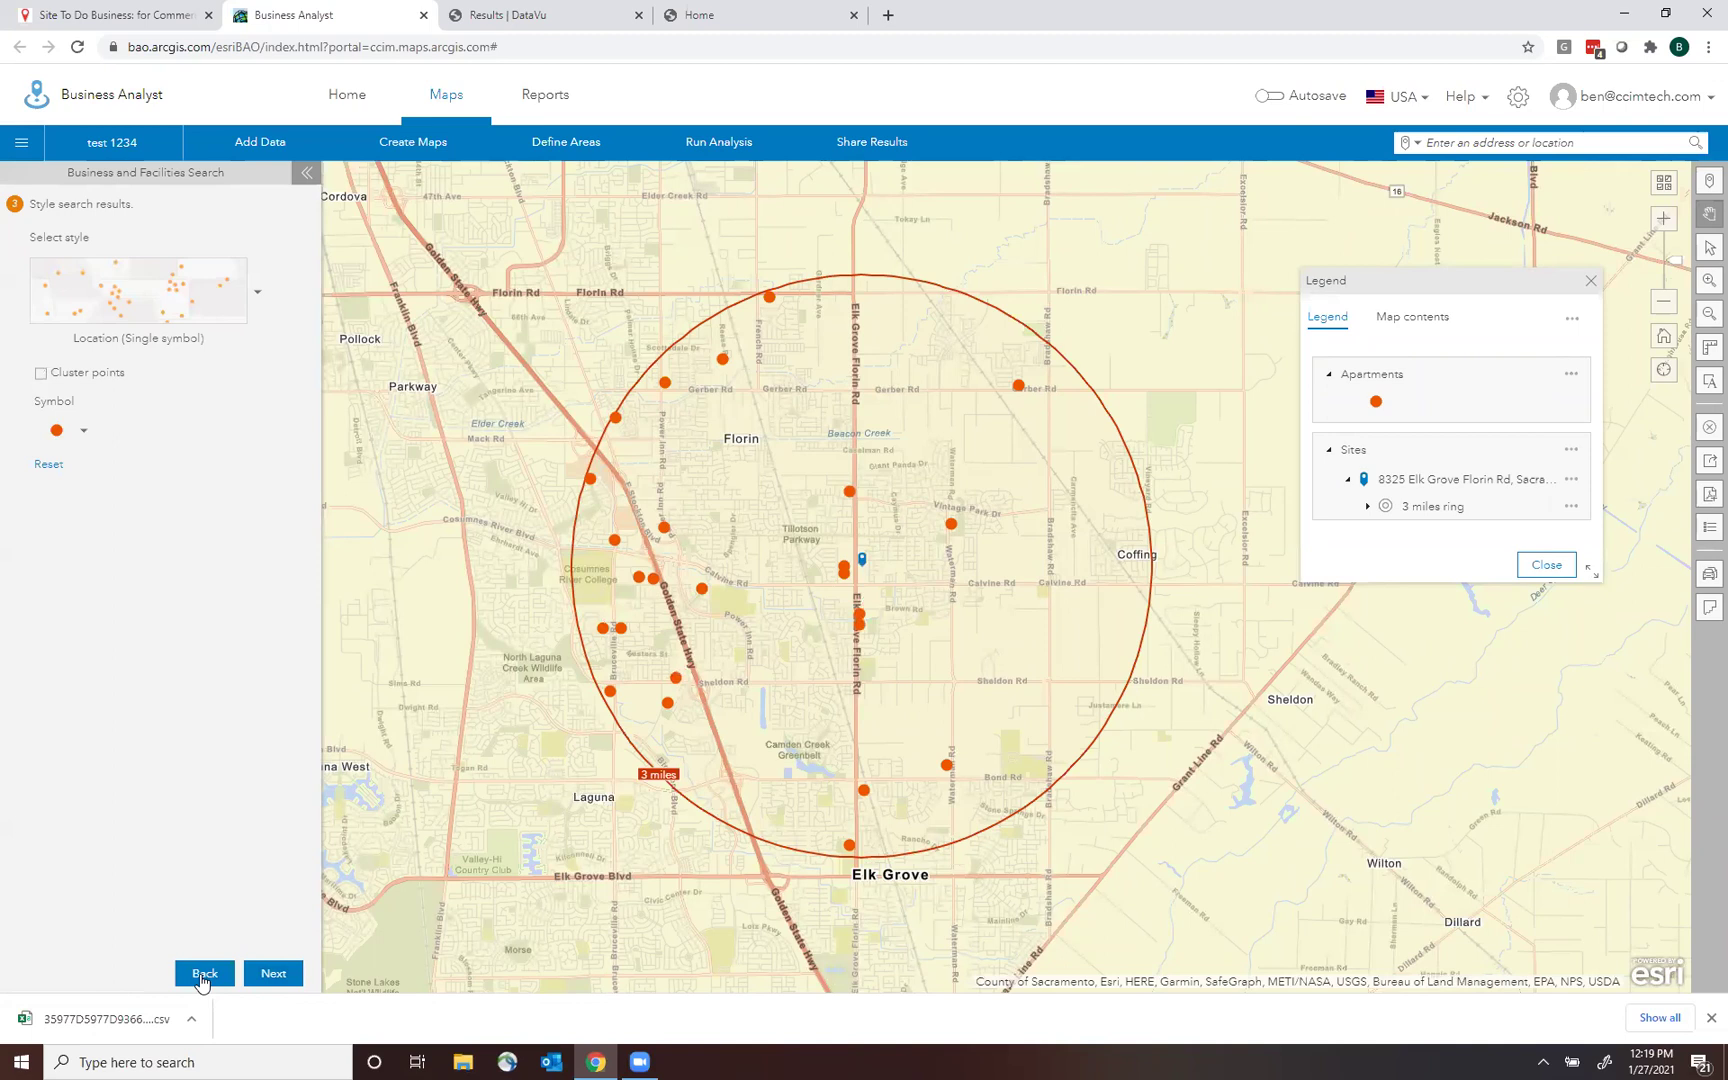
{"action": "left_click", "coordinate": [268, 976]}
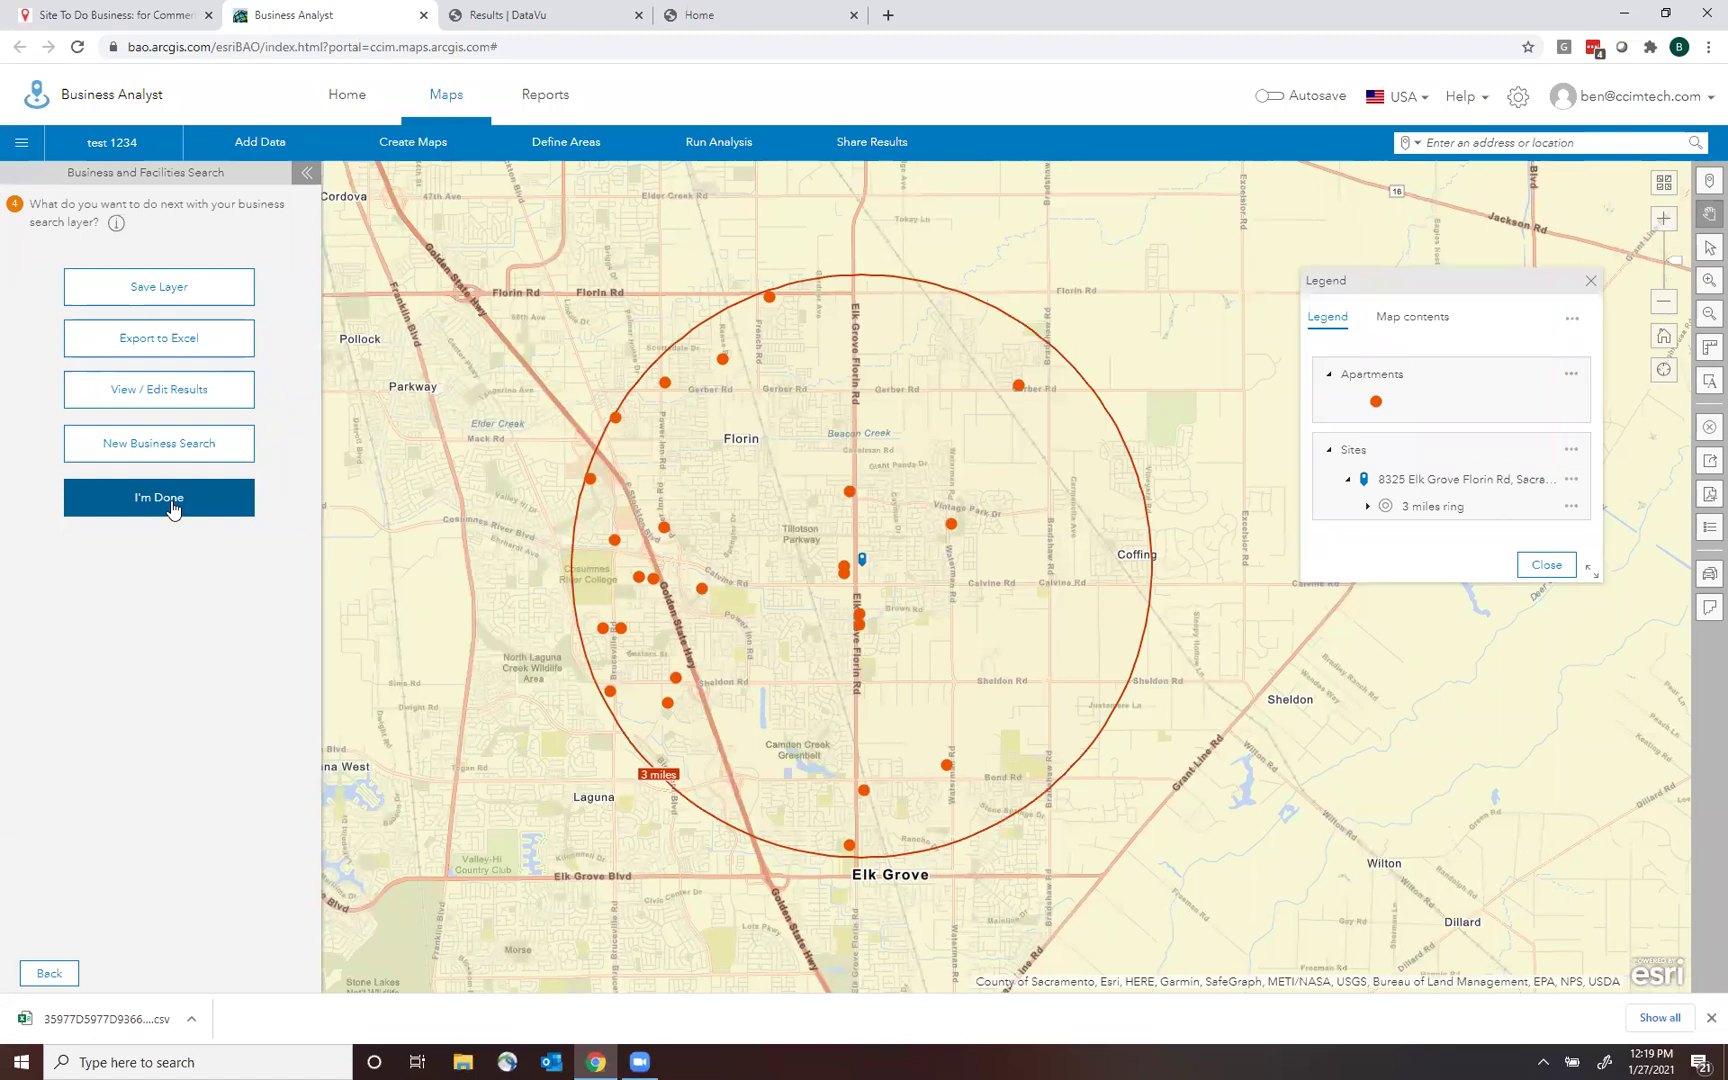
{"action": "left_click", "coordinate": [173, 509]}
Start a new code search for NAICS 62331206 (Residential Care Homes) and run it.
{"action": "left_click", "coordinate": [424, 143]}
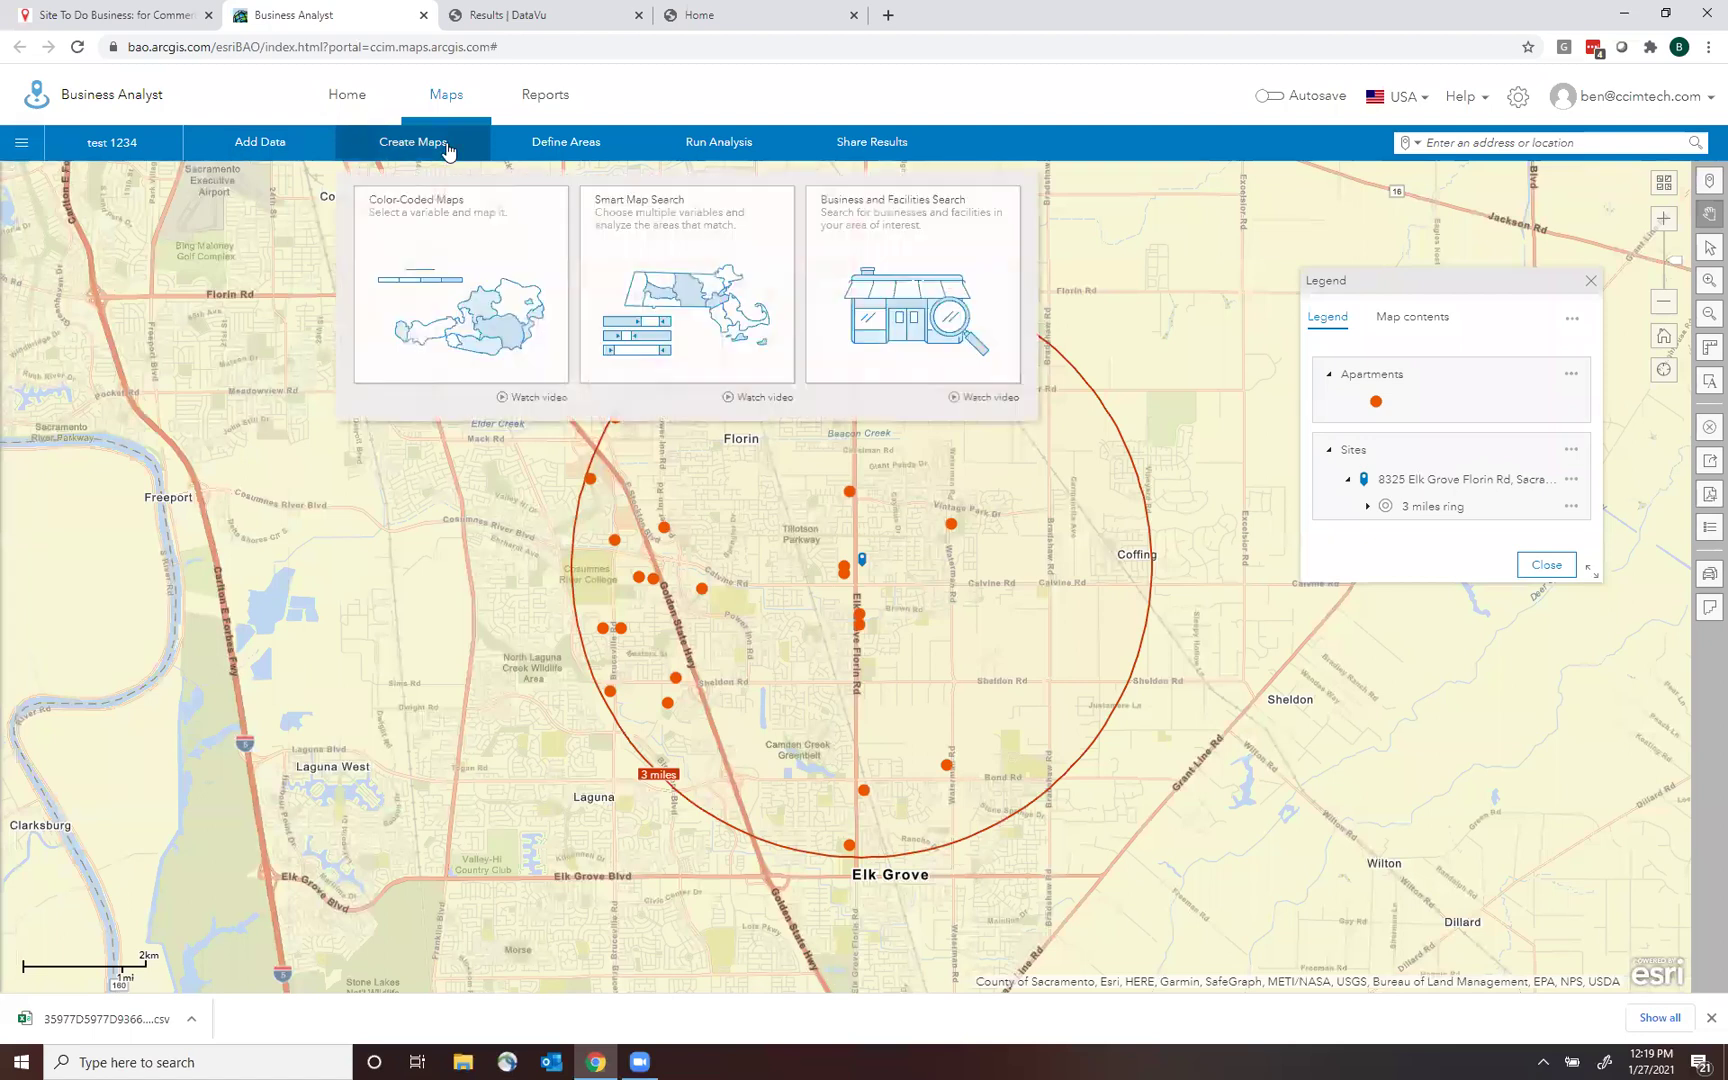
{"action": "left_click", "coordinate": [876, 282]}
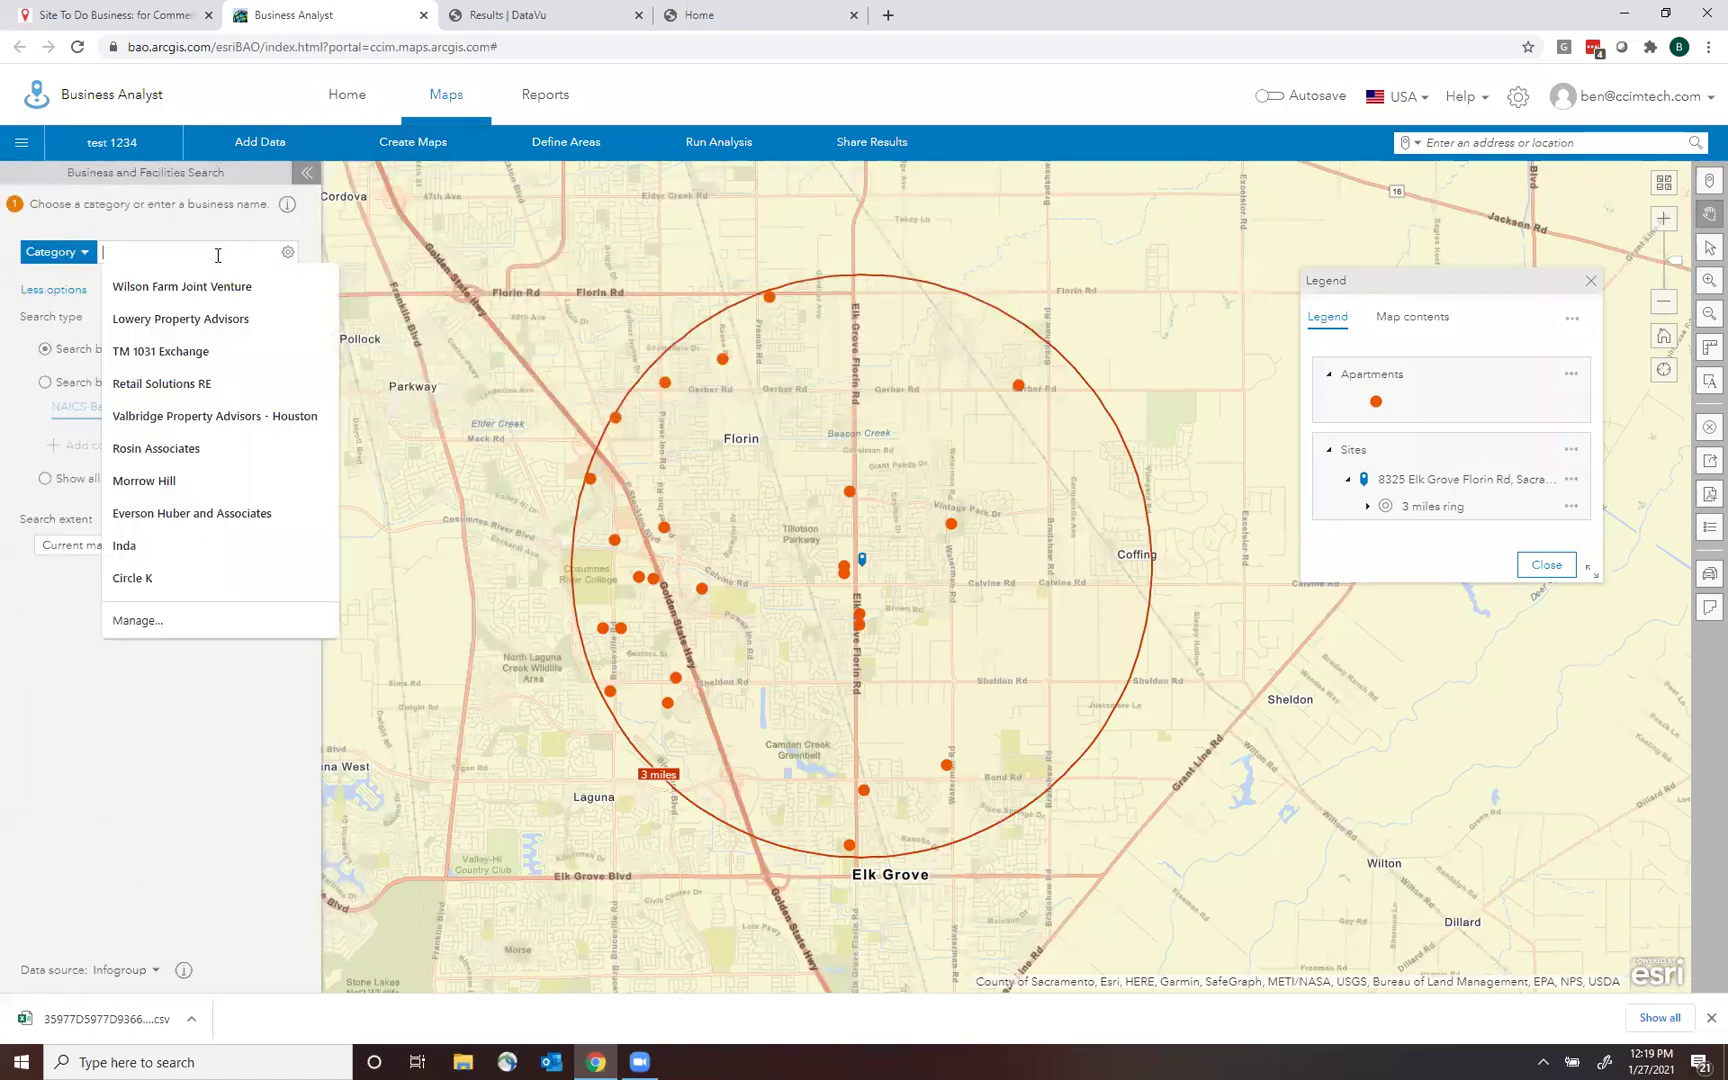
{"action": "left_click", "coordinate": [36, 358]}
{"action": "left_click", "coordinate": [45, 383]}
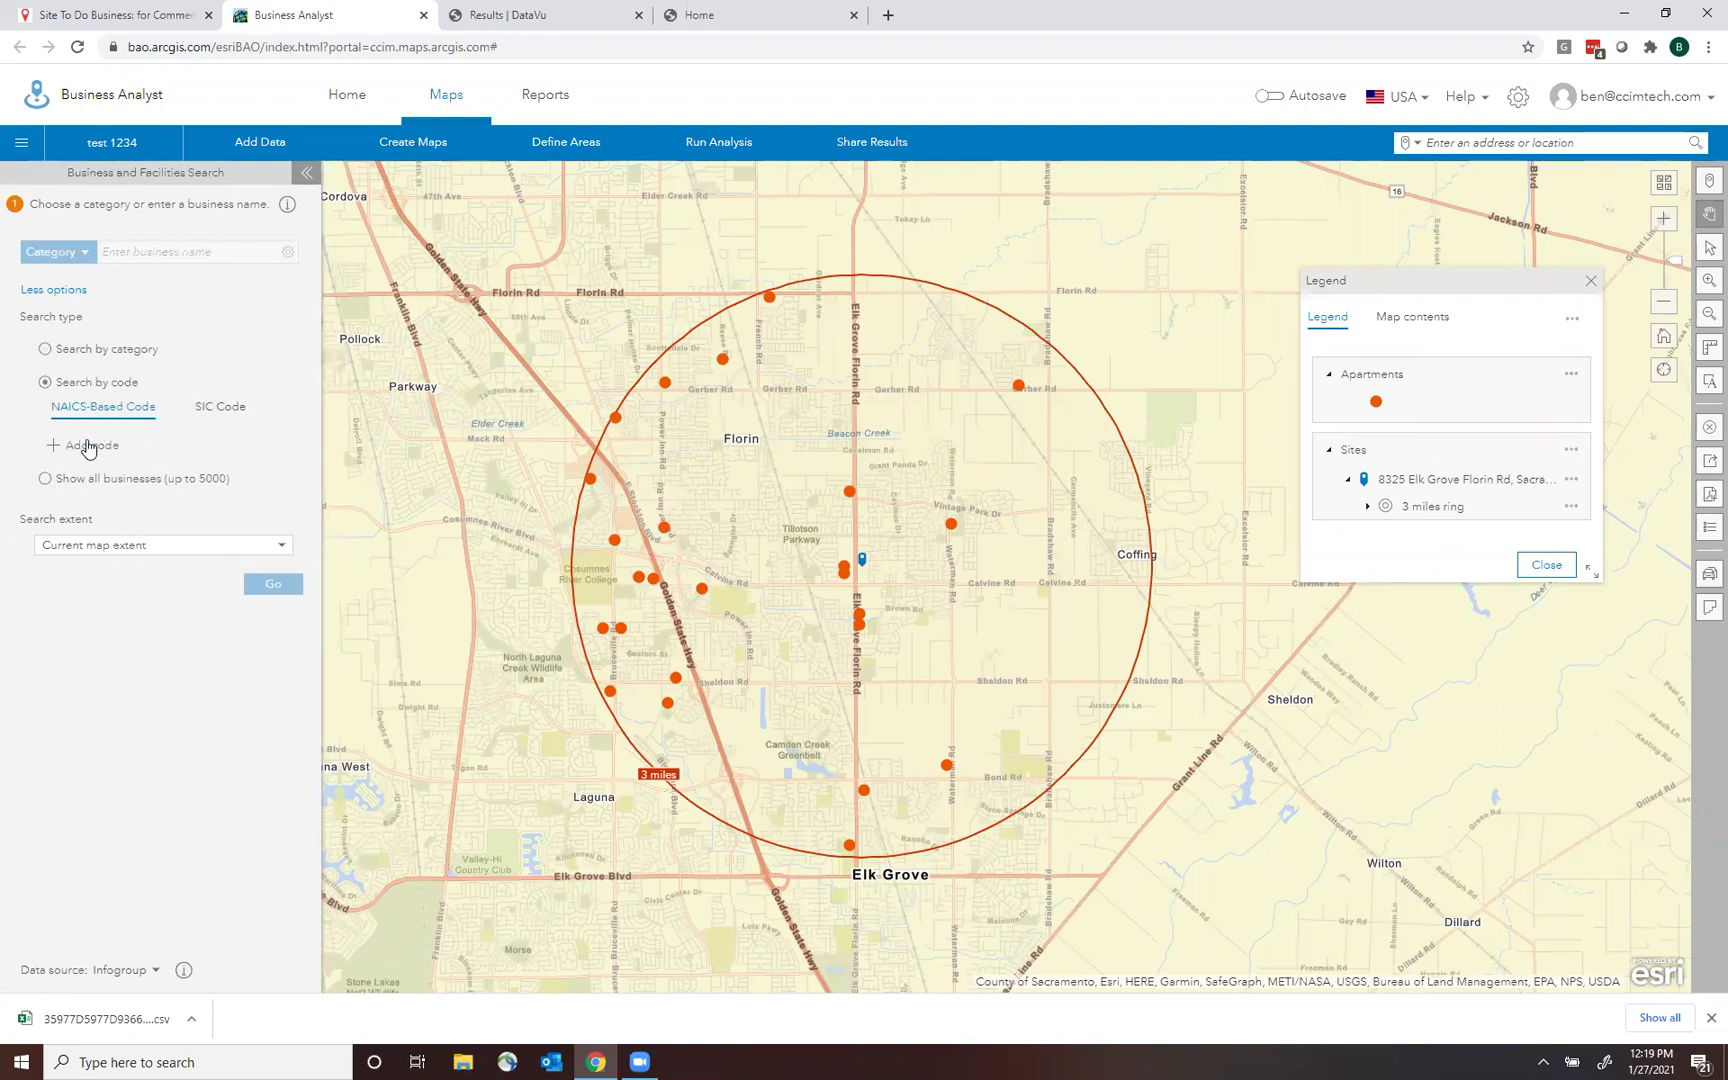
{"action": "left_click", "coordinate": [88, 444]}
{"action": "left_click", "coordinate": [148, 448]}
{"action": "type", "text": "62"}
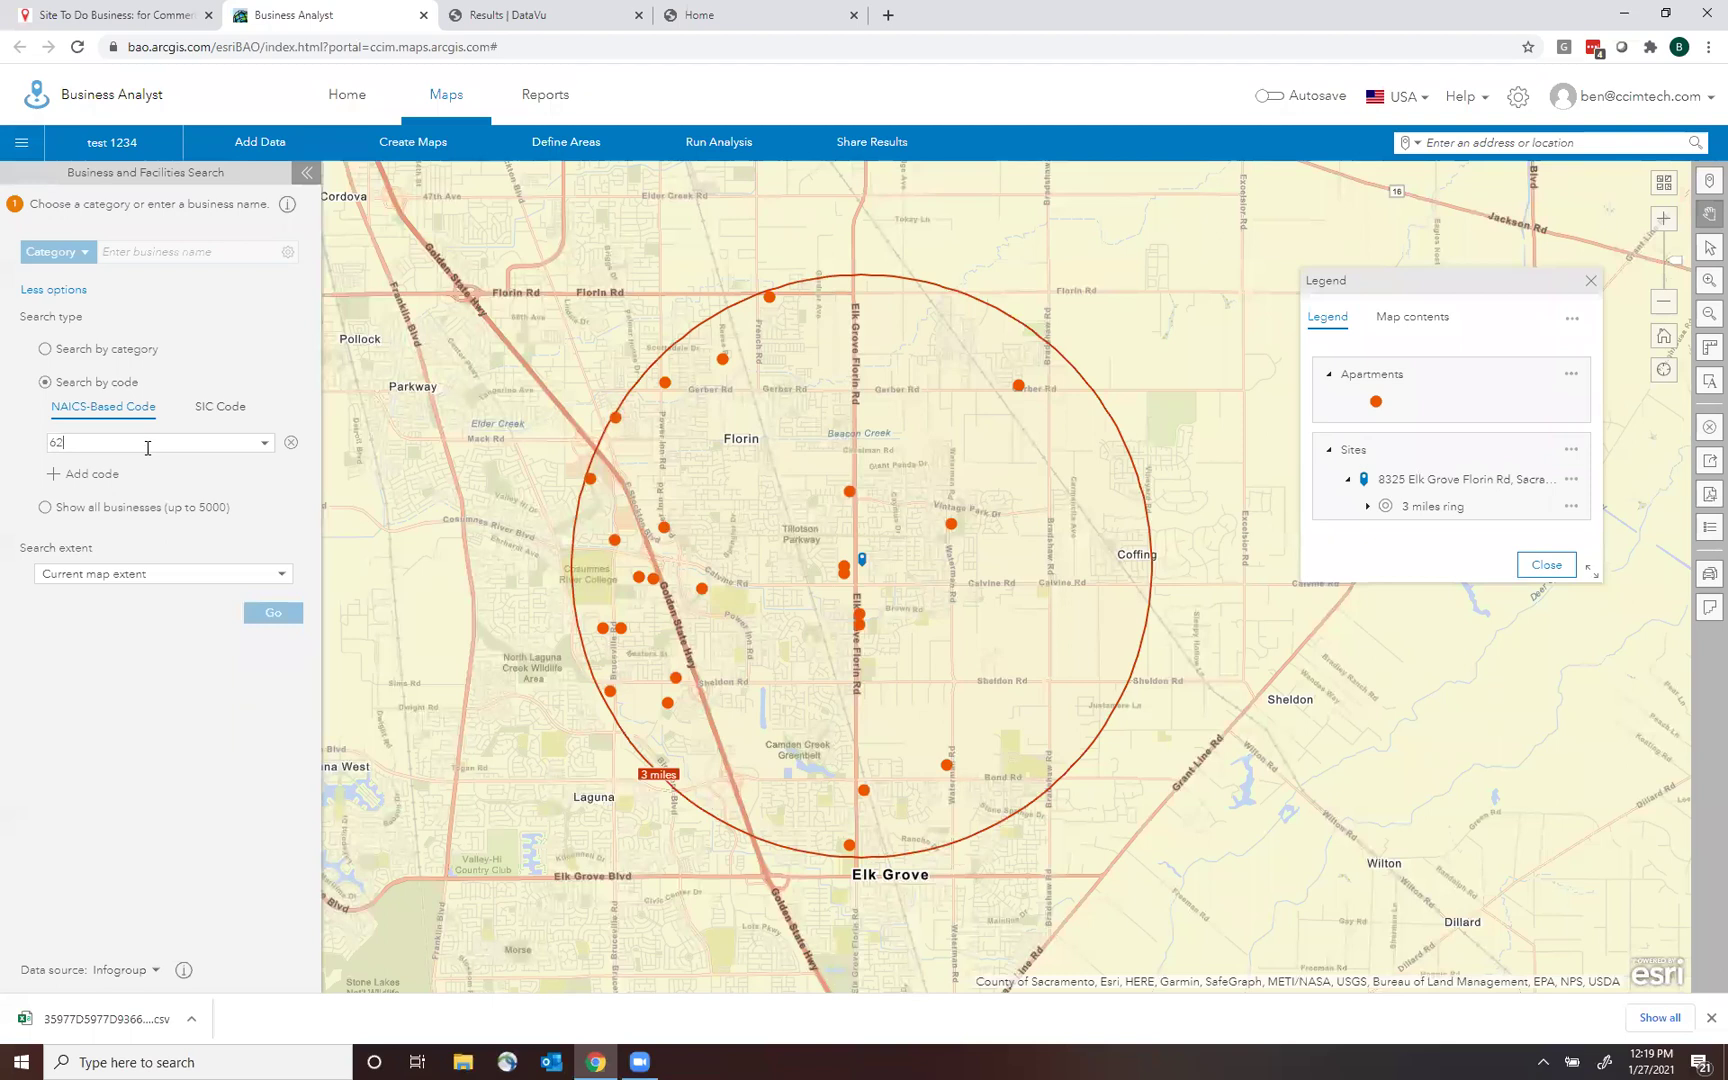
{"action": "type", "text": "331206"}
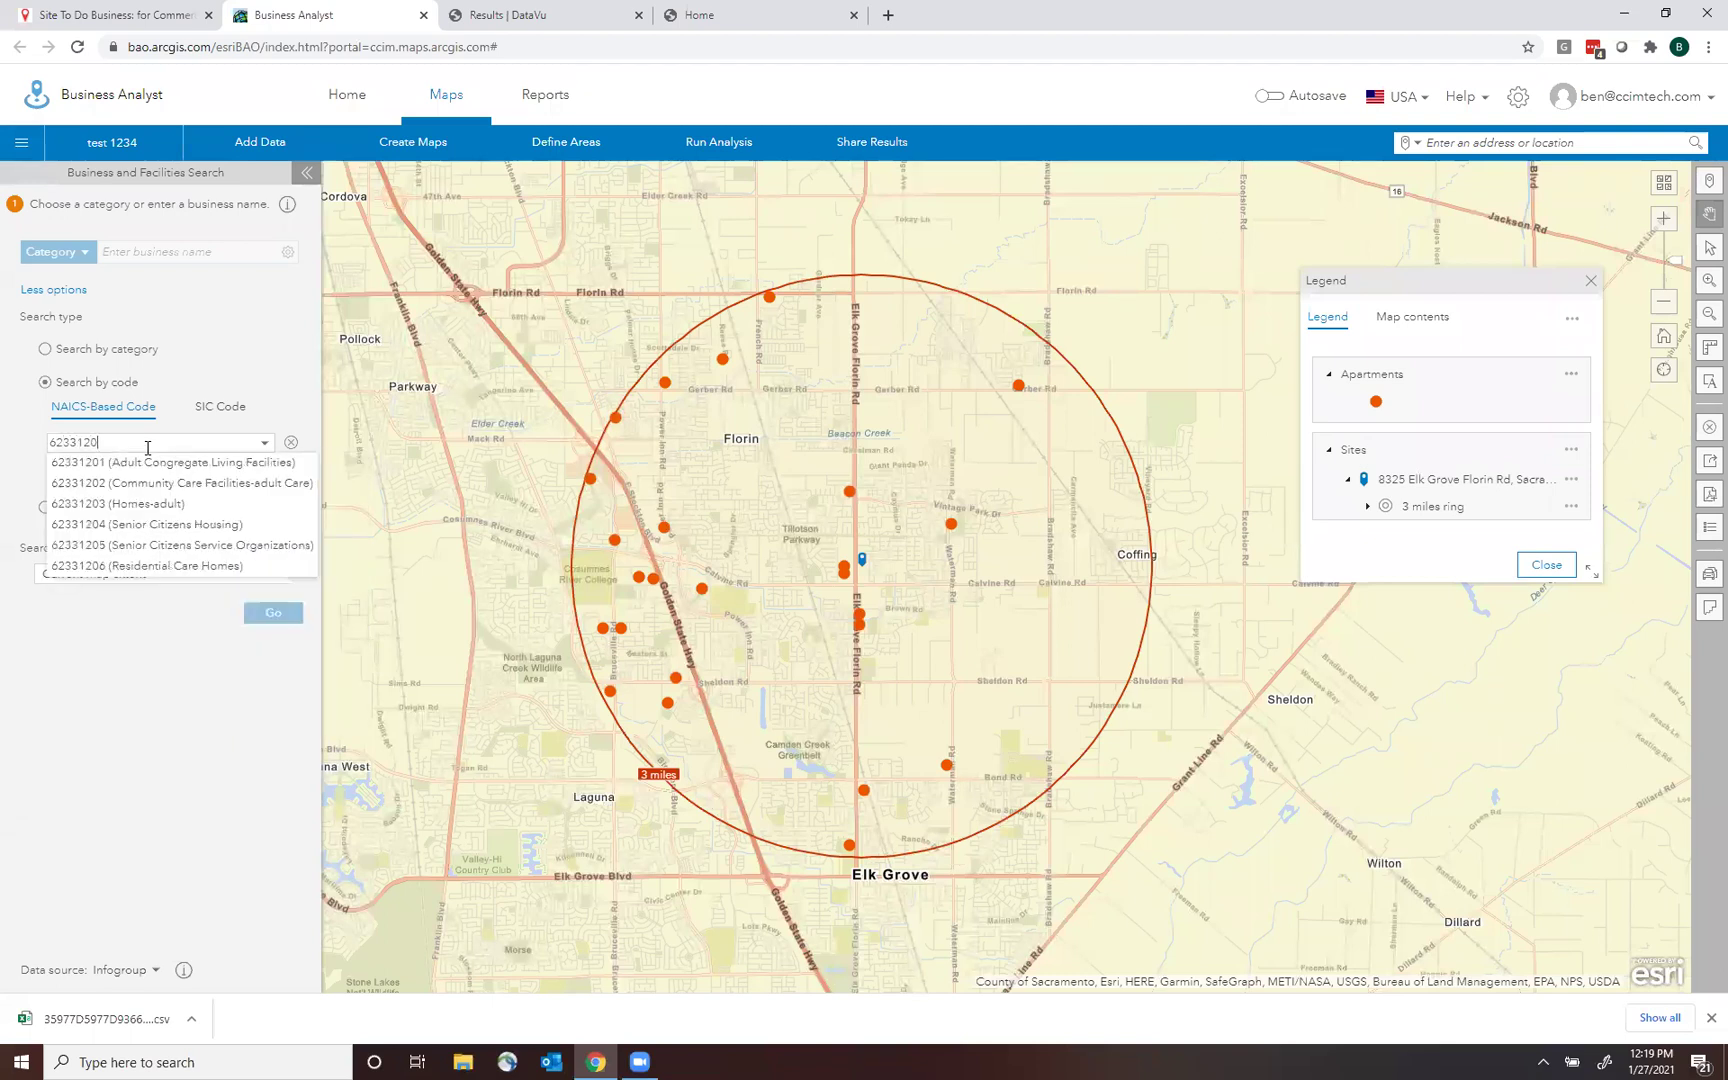
{"action": "left_click", "coordinate": [174, 466]}
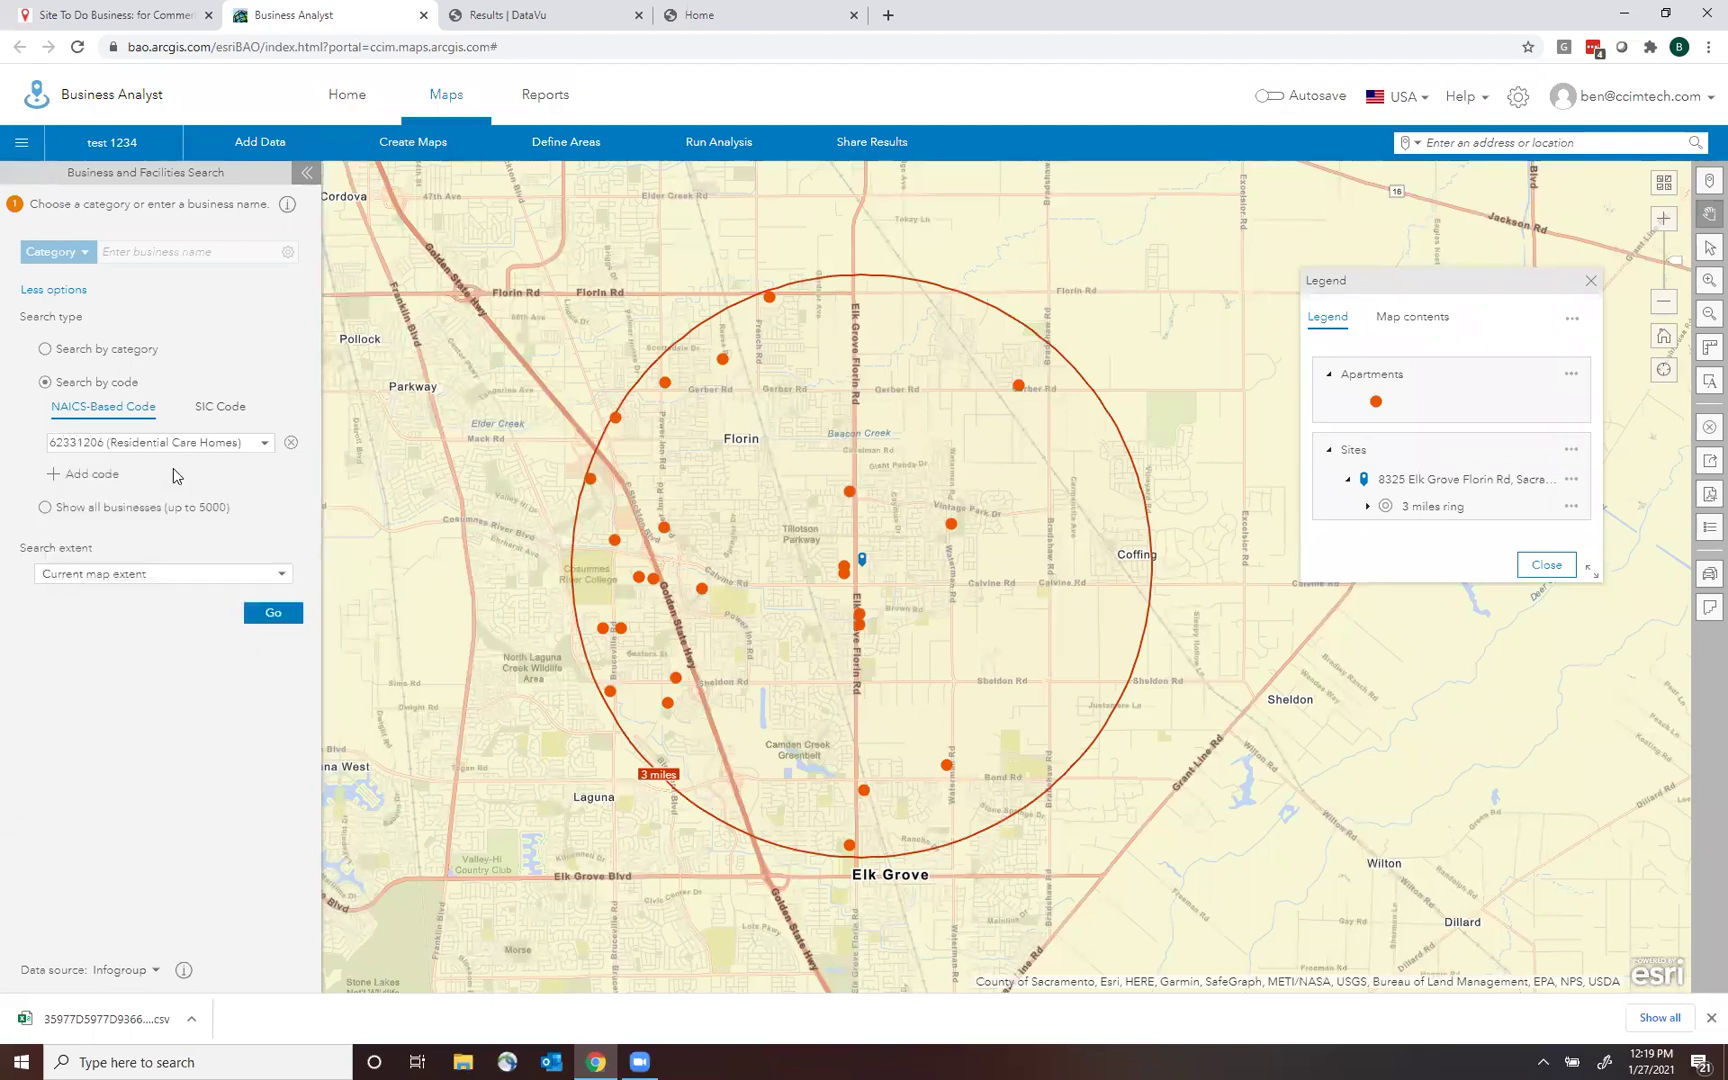
{"action": "left_click", "coordinate": [272, 612]}
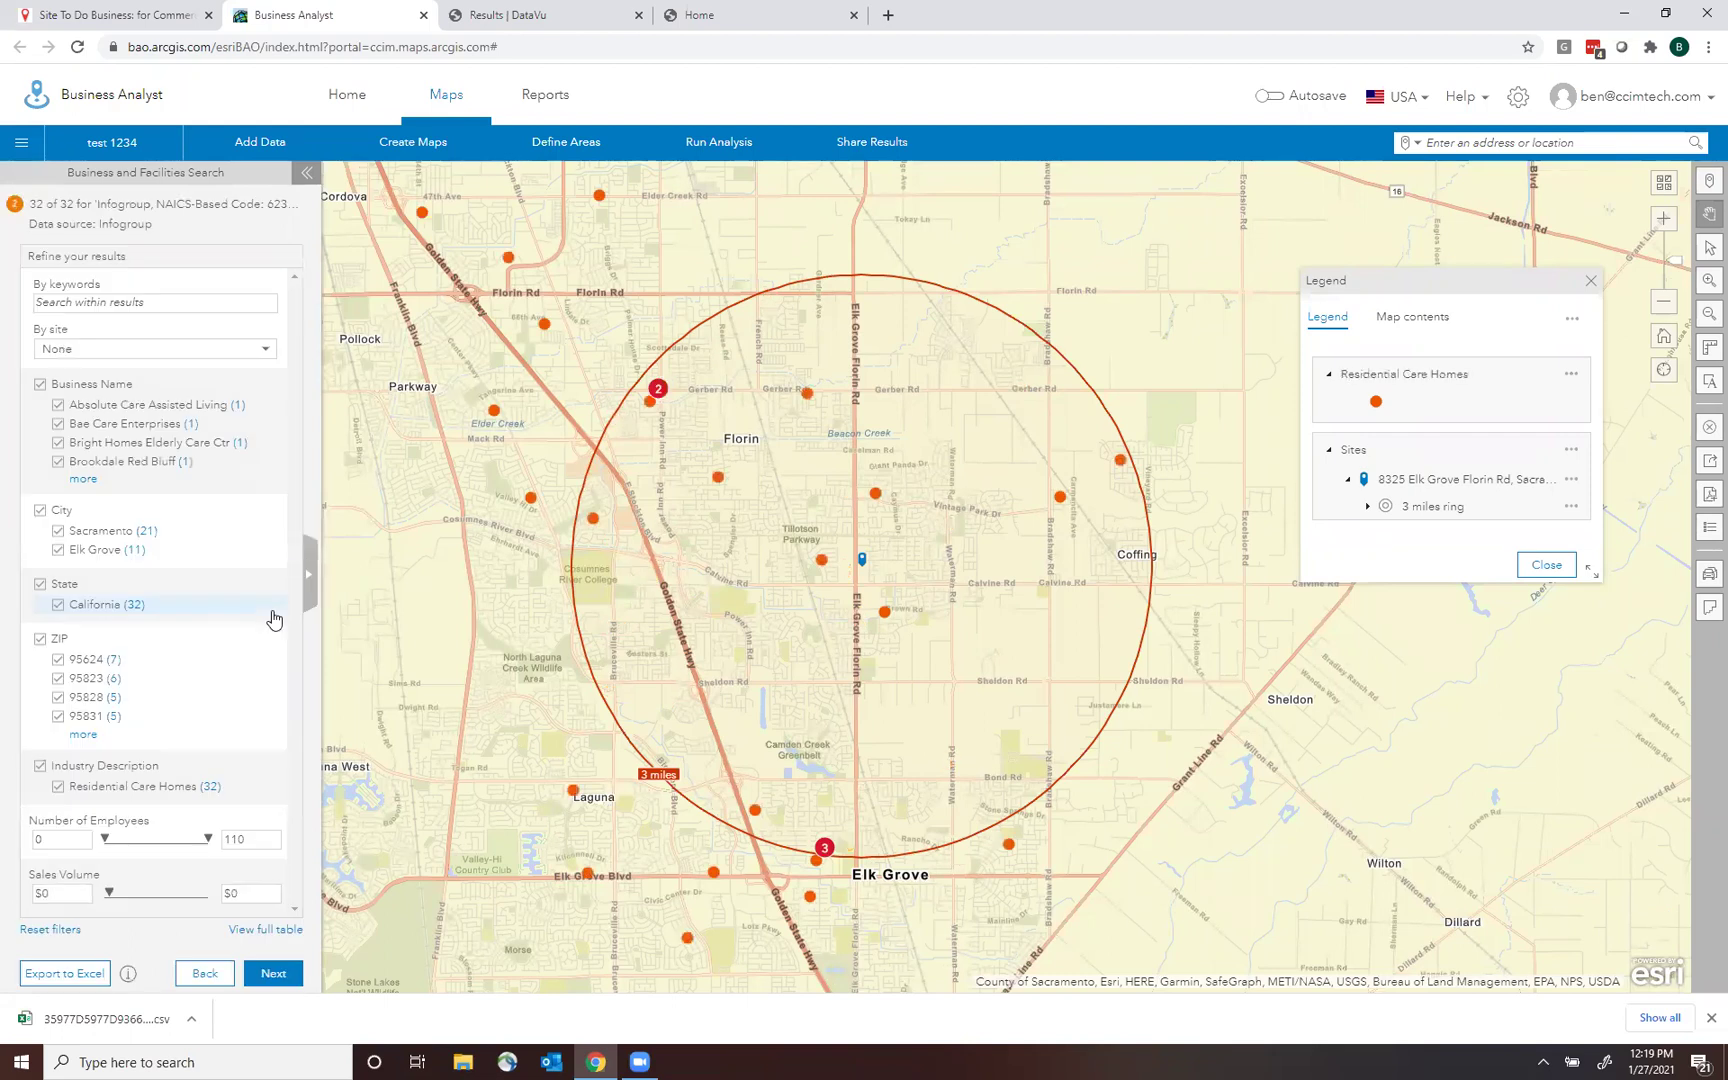
Add NAICS 53111002 (Apartments) as a second code and rerun the search for both.
{"action": "left_click", "coordinate": [204, 973]}
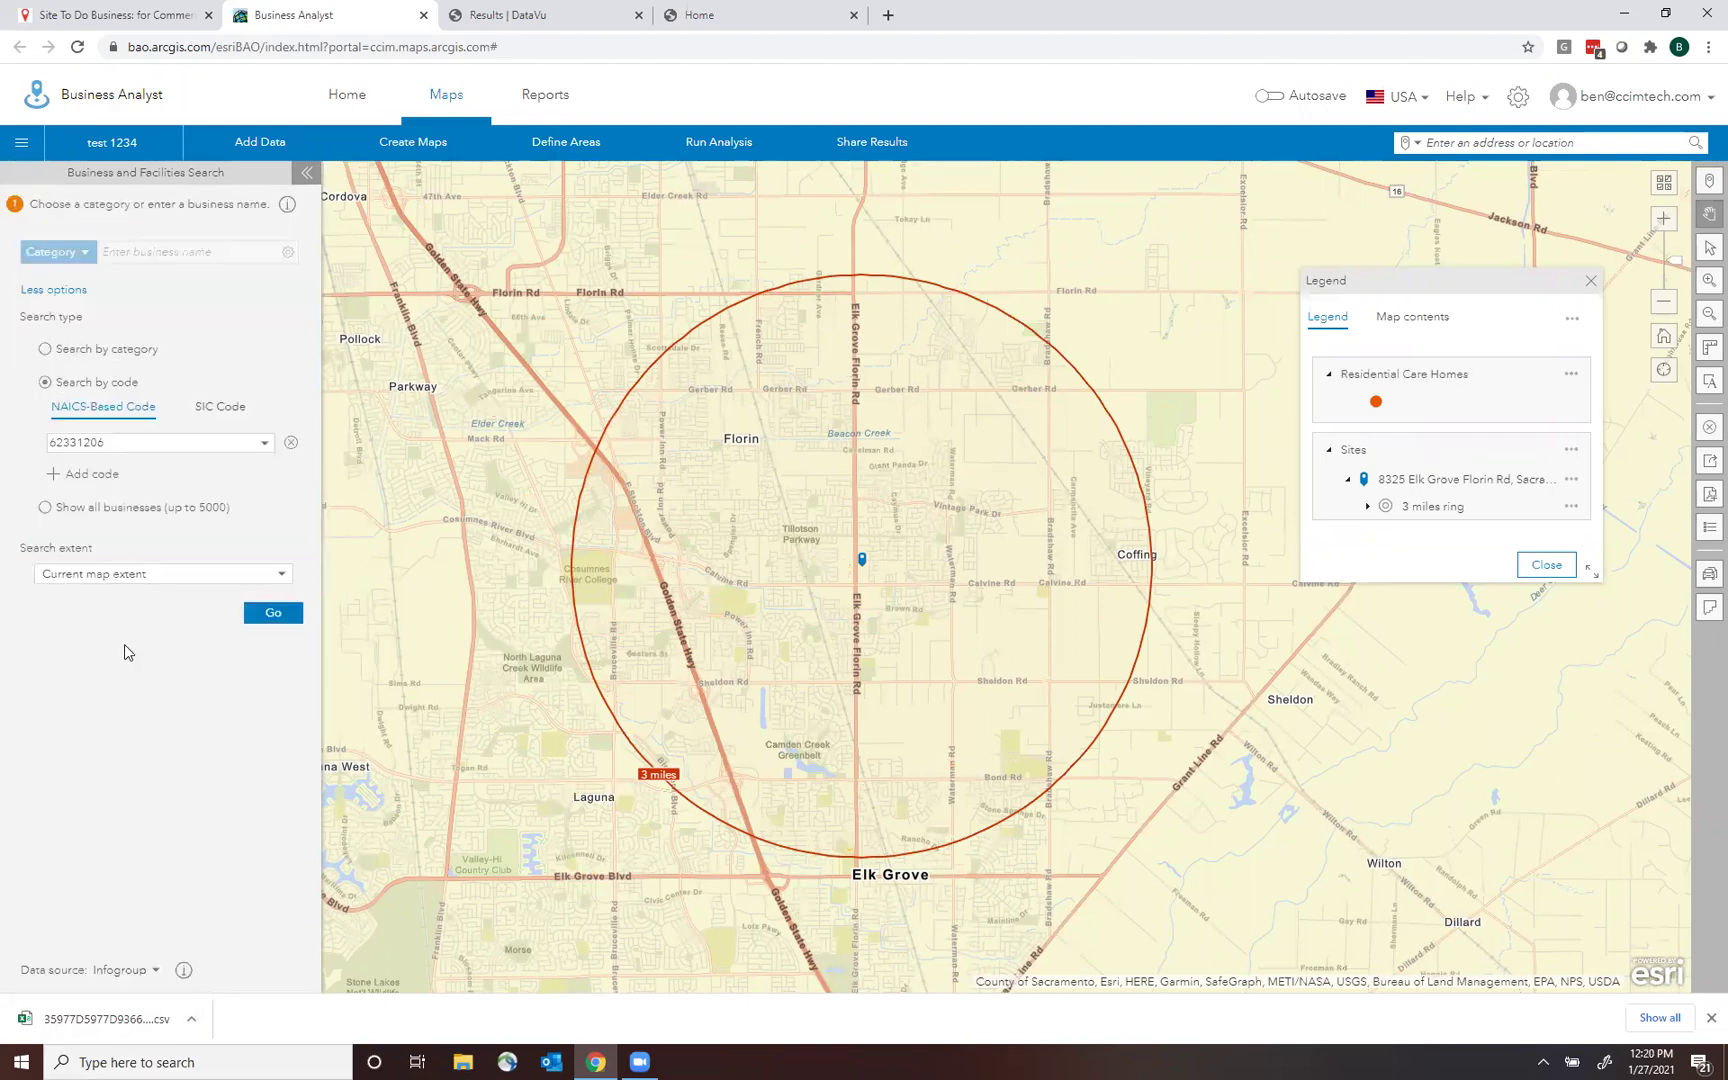
{"action": "left_click", "coordinate": [100, 474]}
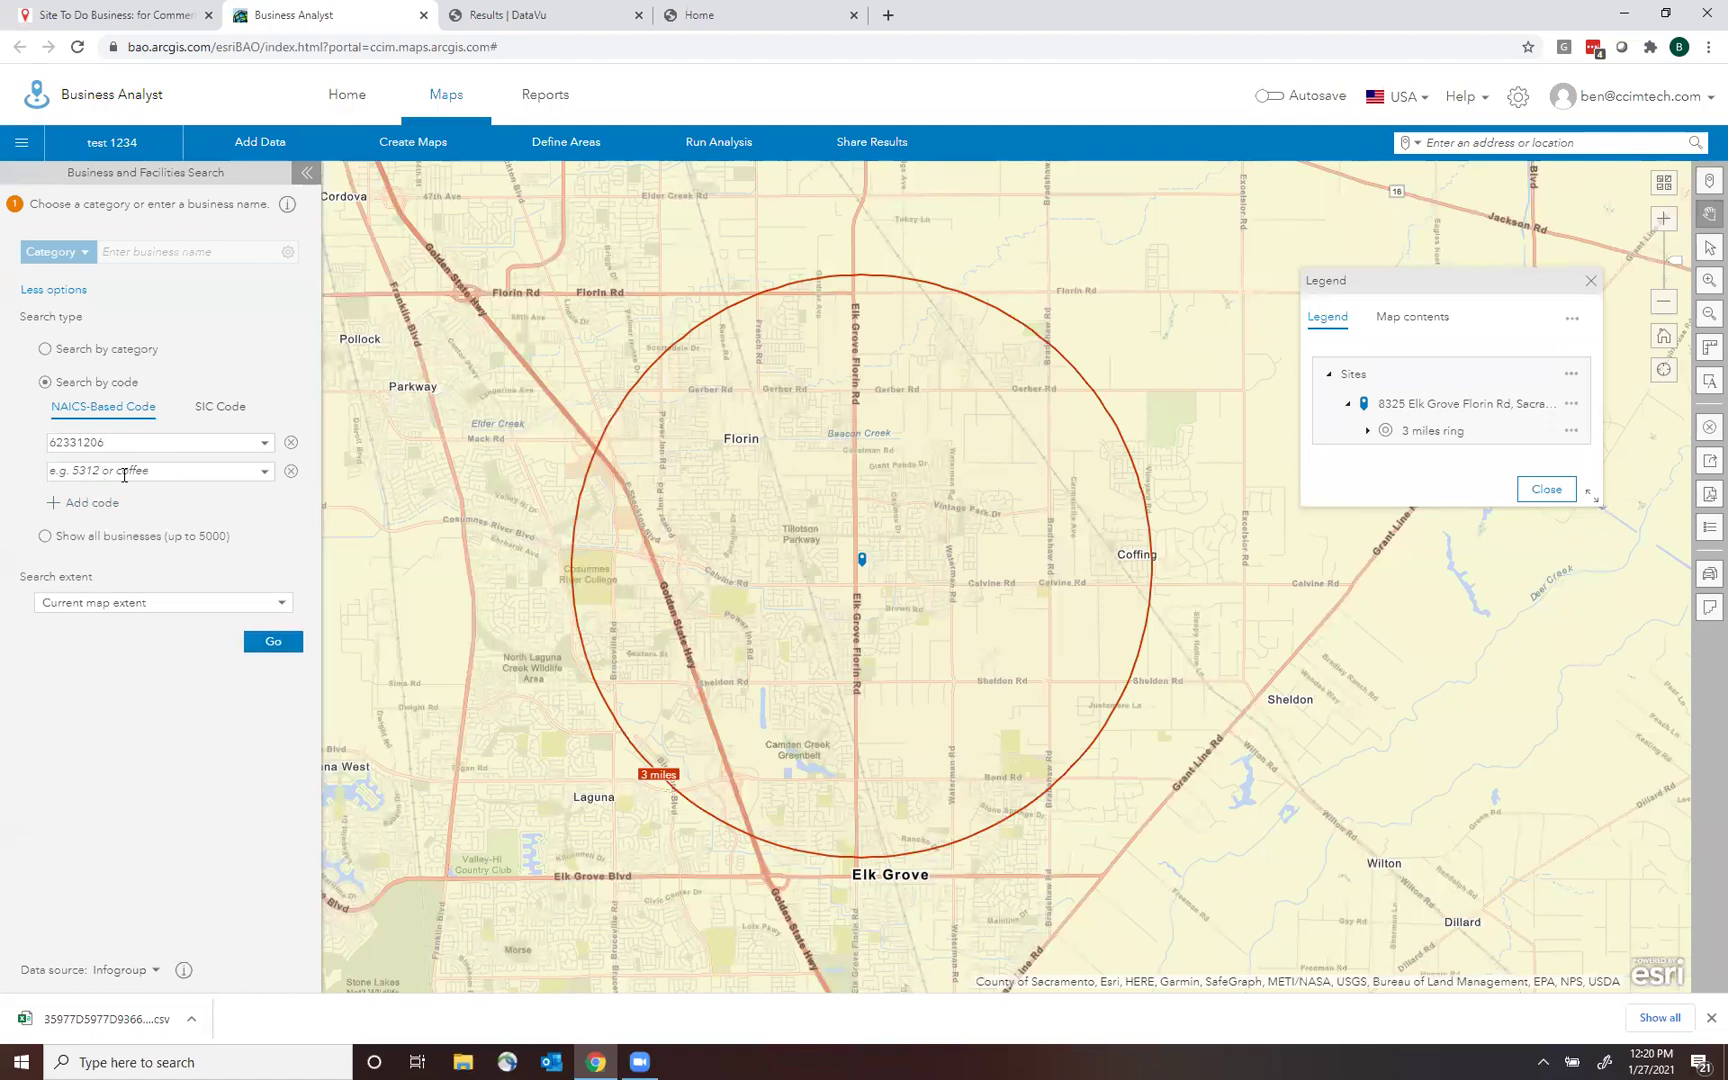
{"action": "type", "text": "53111"}
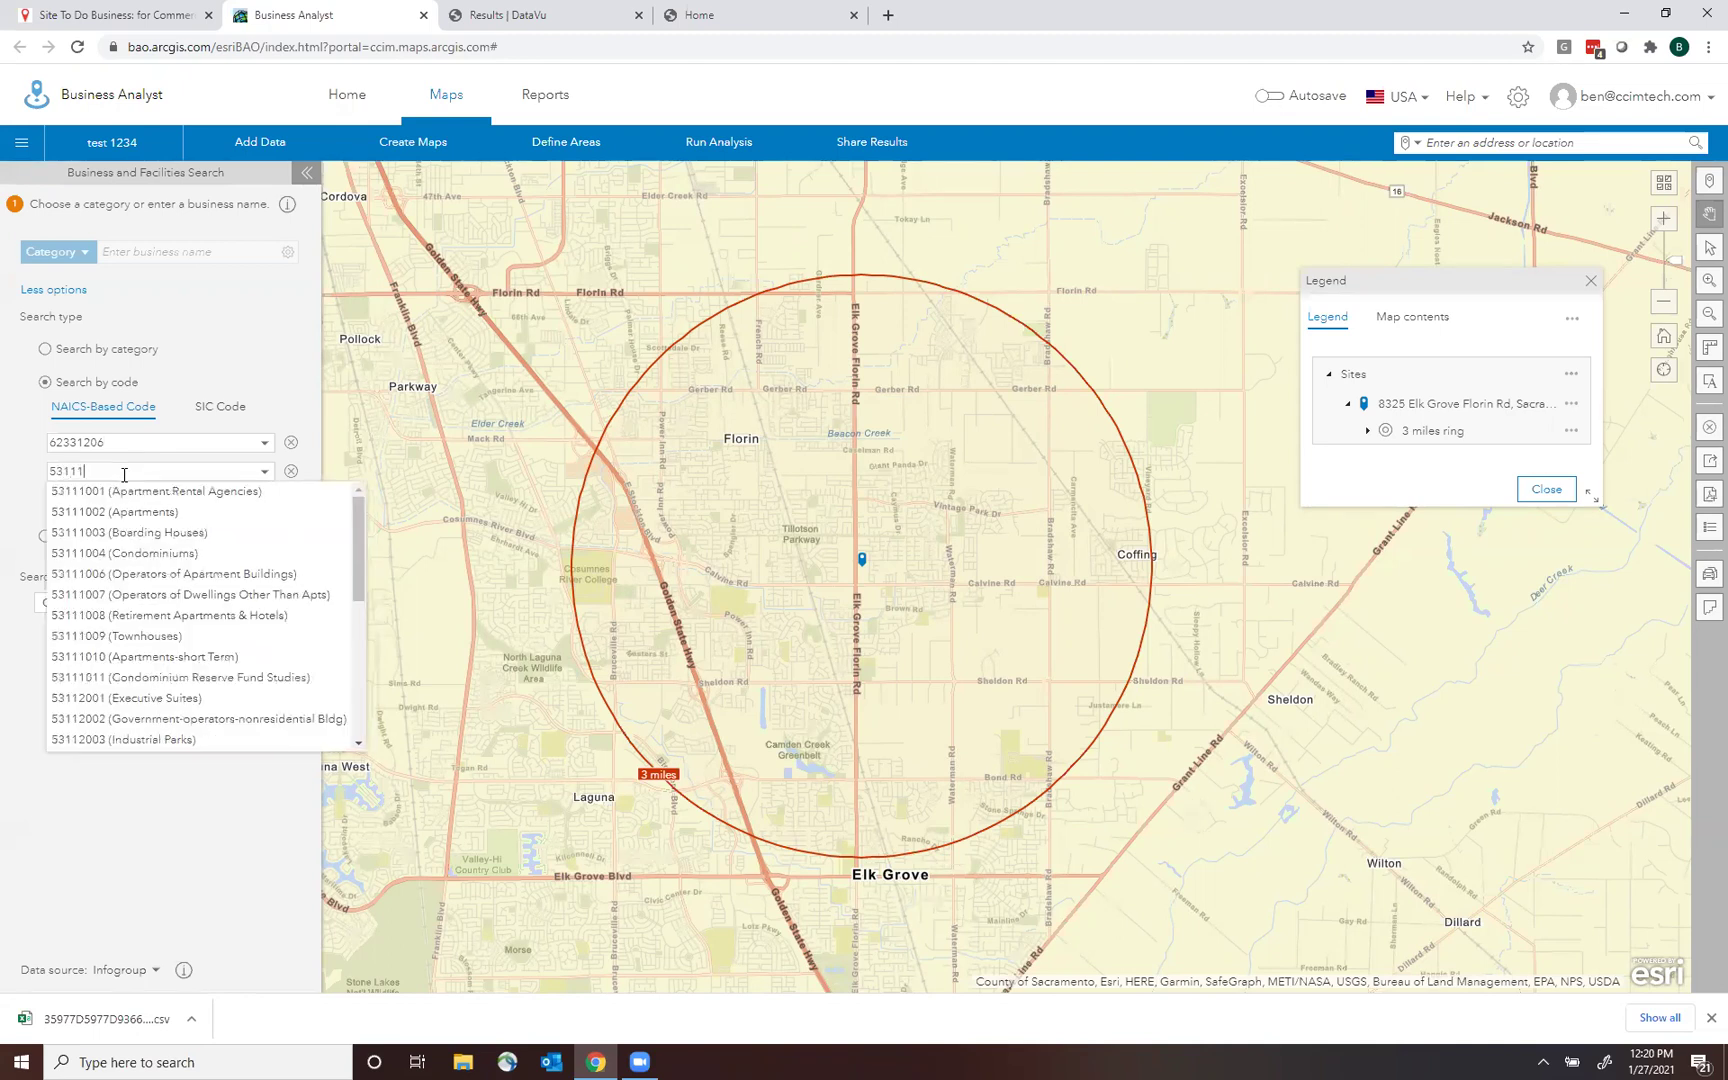
{"action": "type", "text": "002"}
{"action": "left_click", "coordinate": [145, 492]}
{"action": "left_click", "coordinate": [268, 642]}
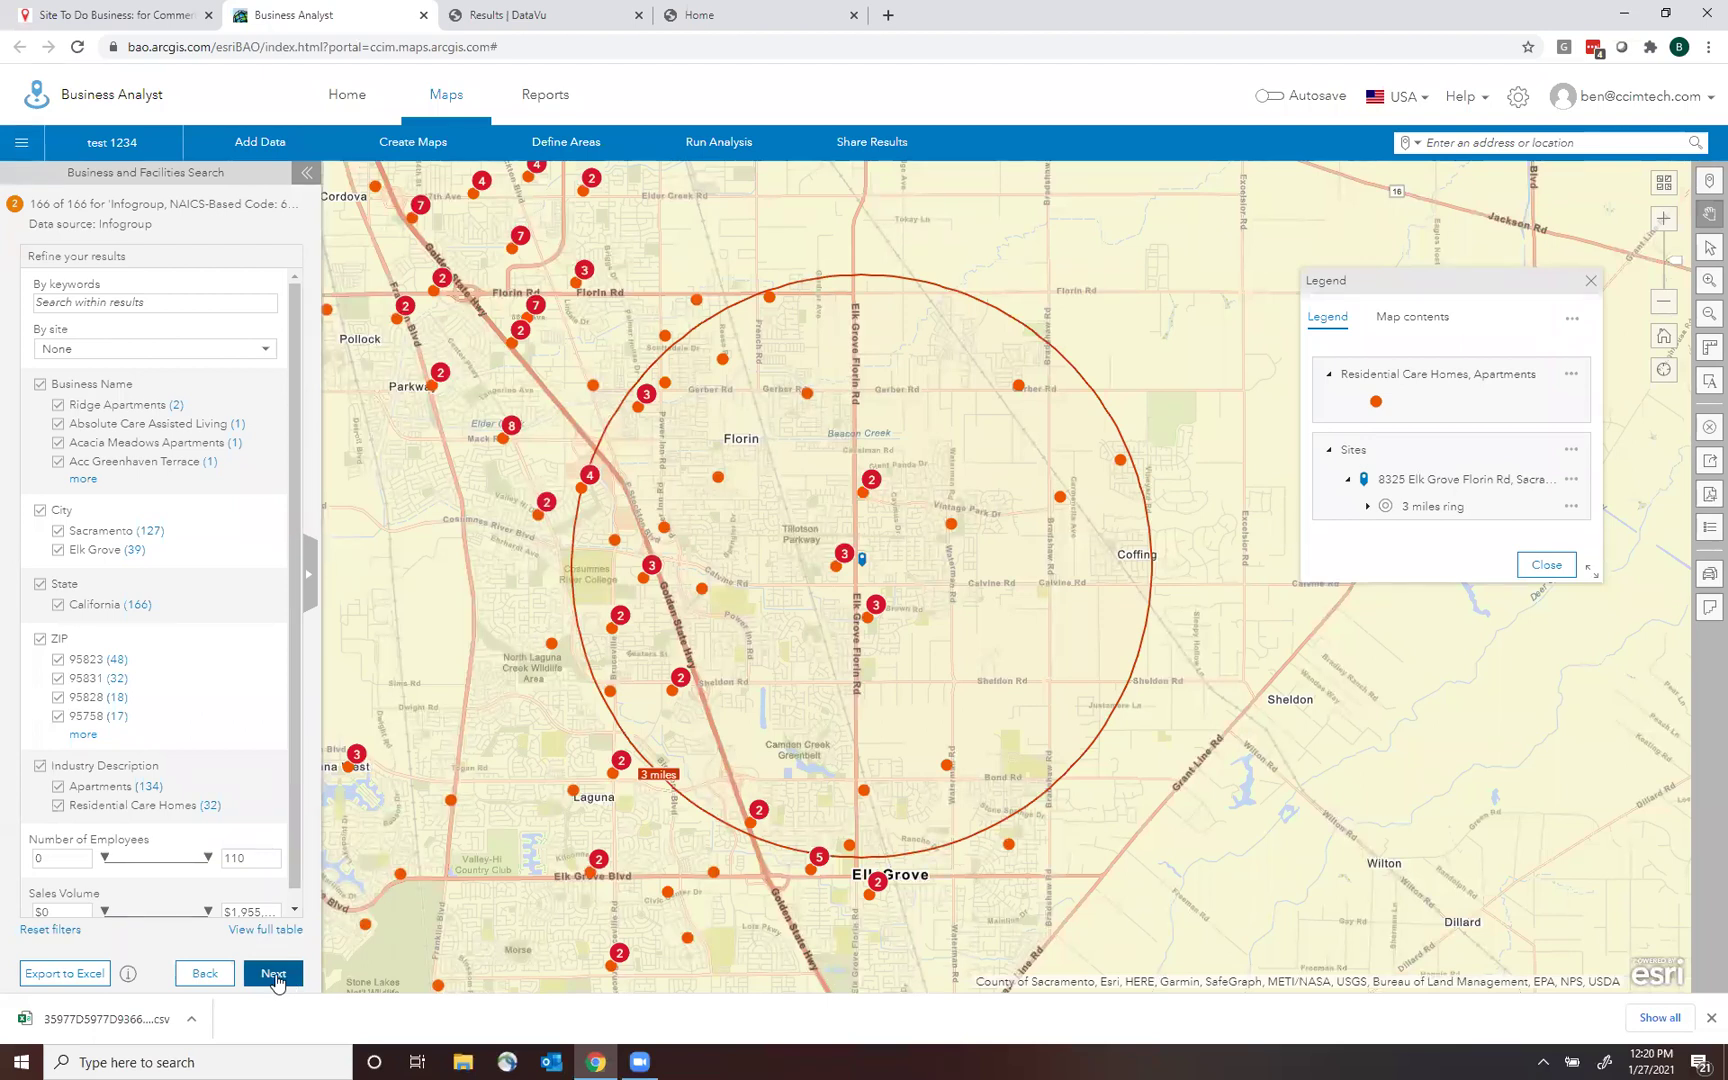
{"action": "left_click", "coordinate": [280, 984]}
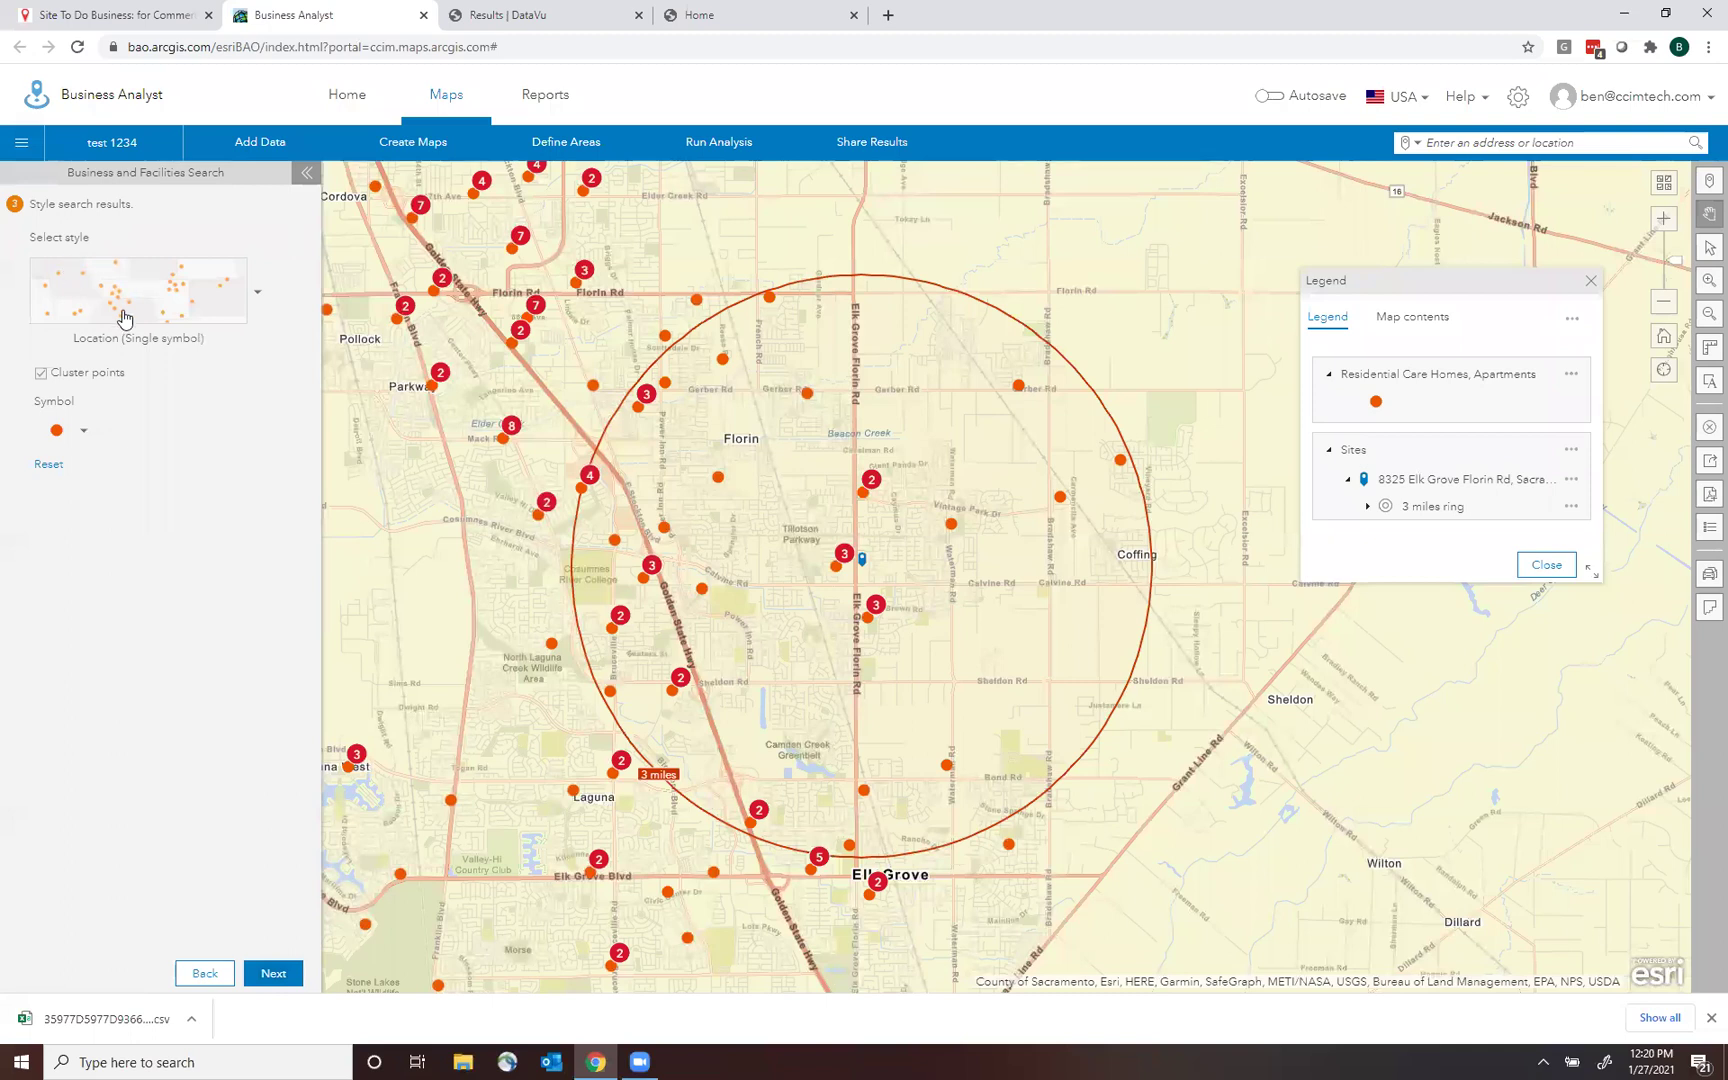
Style the results with unique symbols by the NAICS-Based Code attribute.
{"action": "left_click", "coordinate": [204, 291]}
{"action": "left_click", "coordinate": [400, 483]}
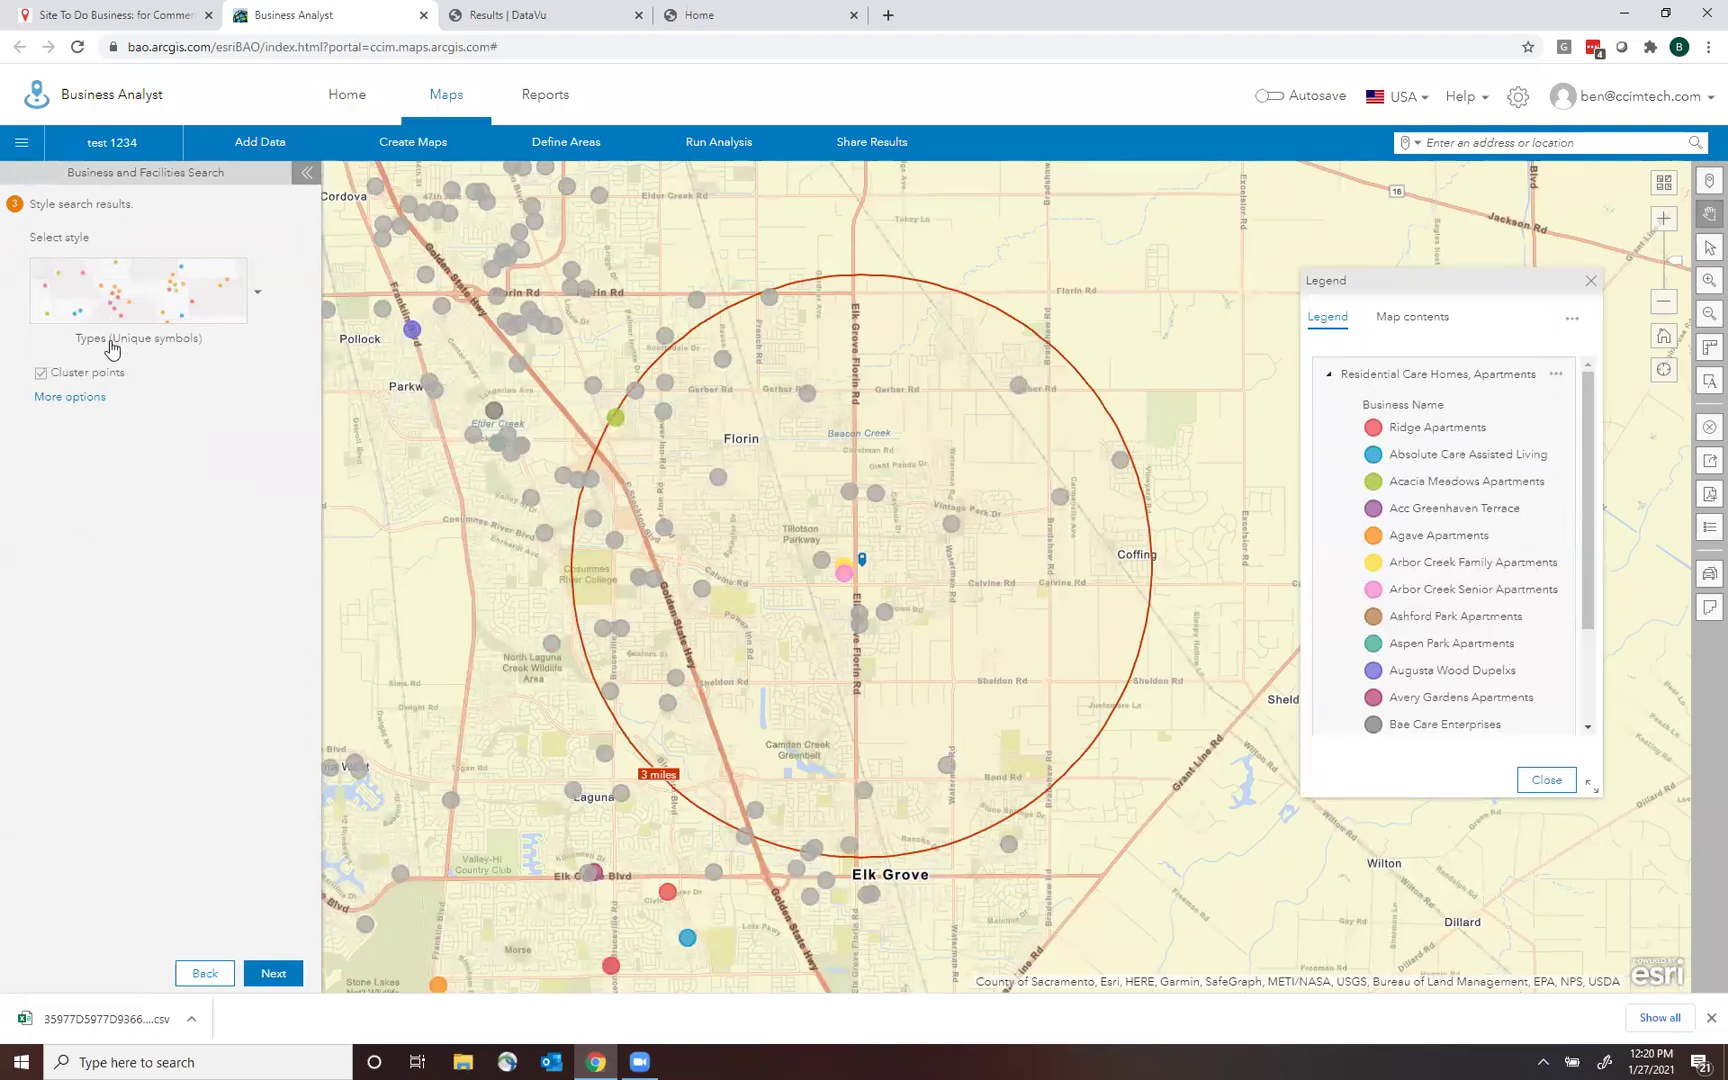
{"action": "left_click", "coordinate": [70, 397]}
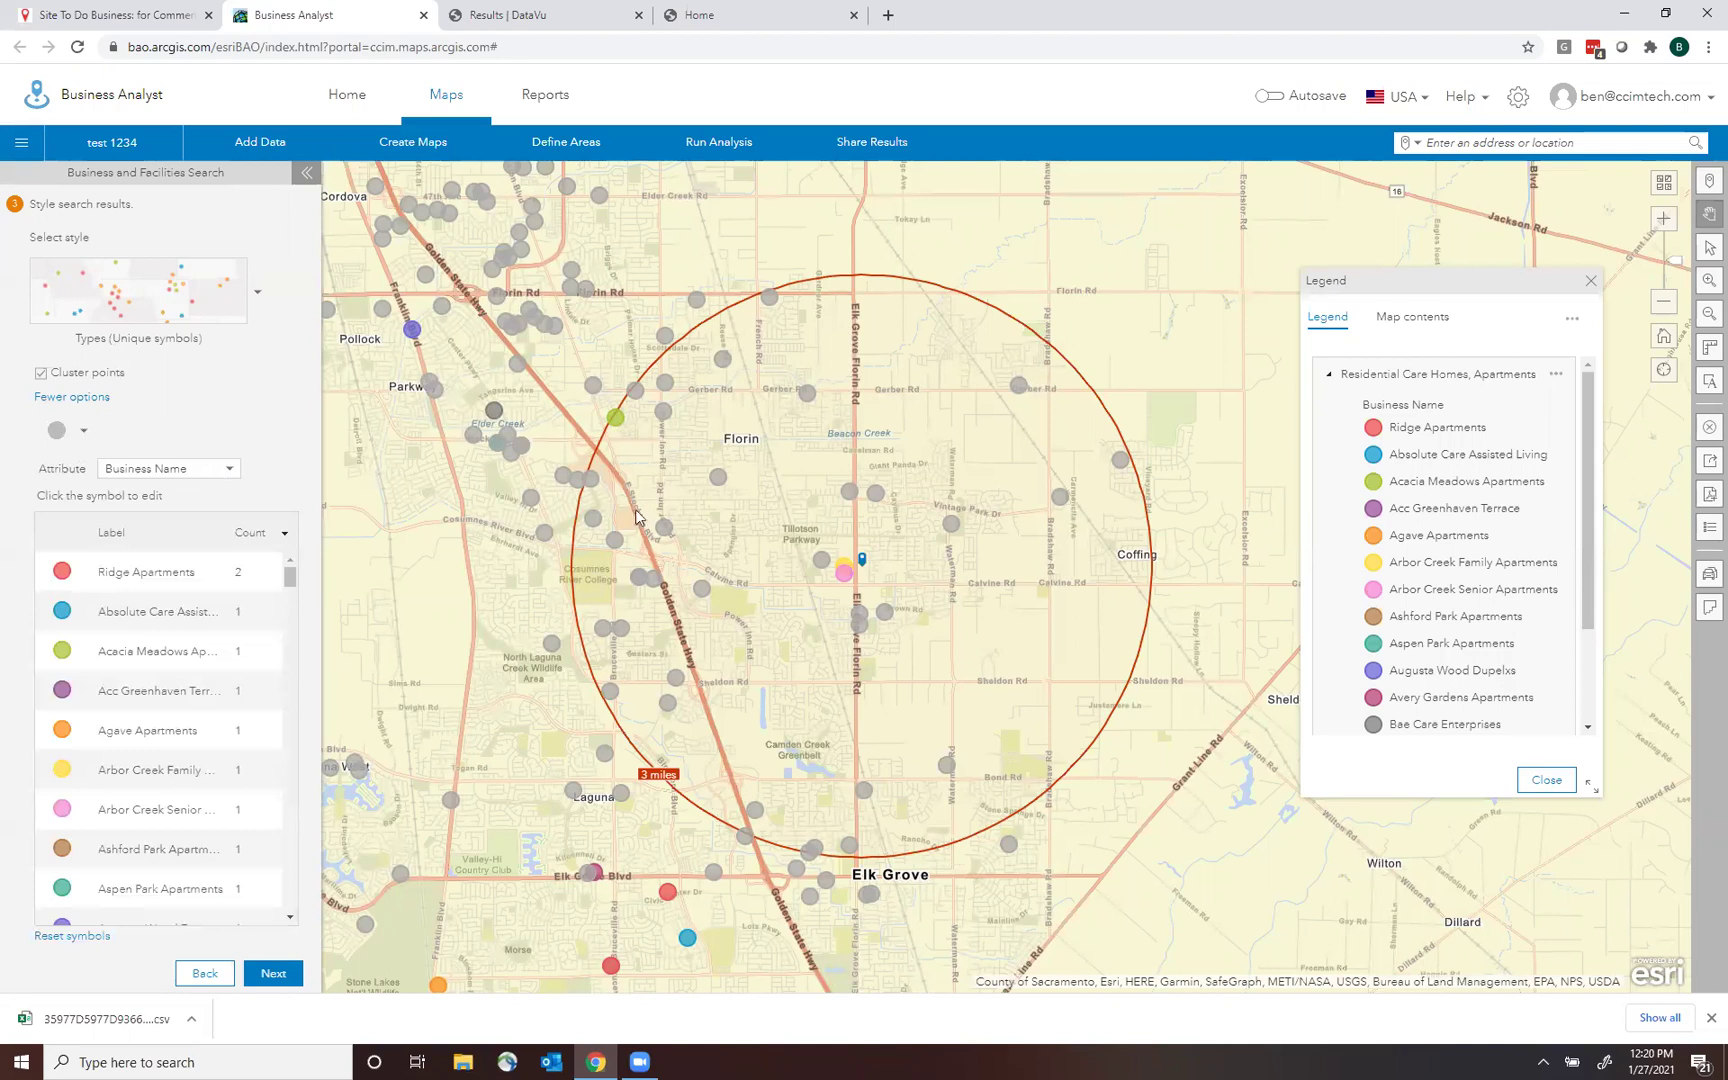
{"action": "left_click", "coordinate": [228, 468]}
{"action": "left_click_drag", "start_coordinate": [234, 541], "coordinate": [232, 566]}
{"action": "left_click", "coordinate": [169, 545]}
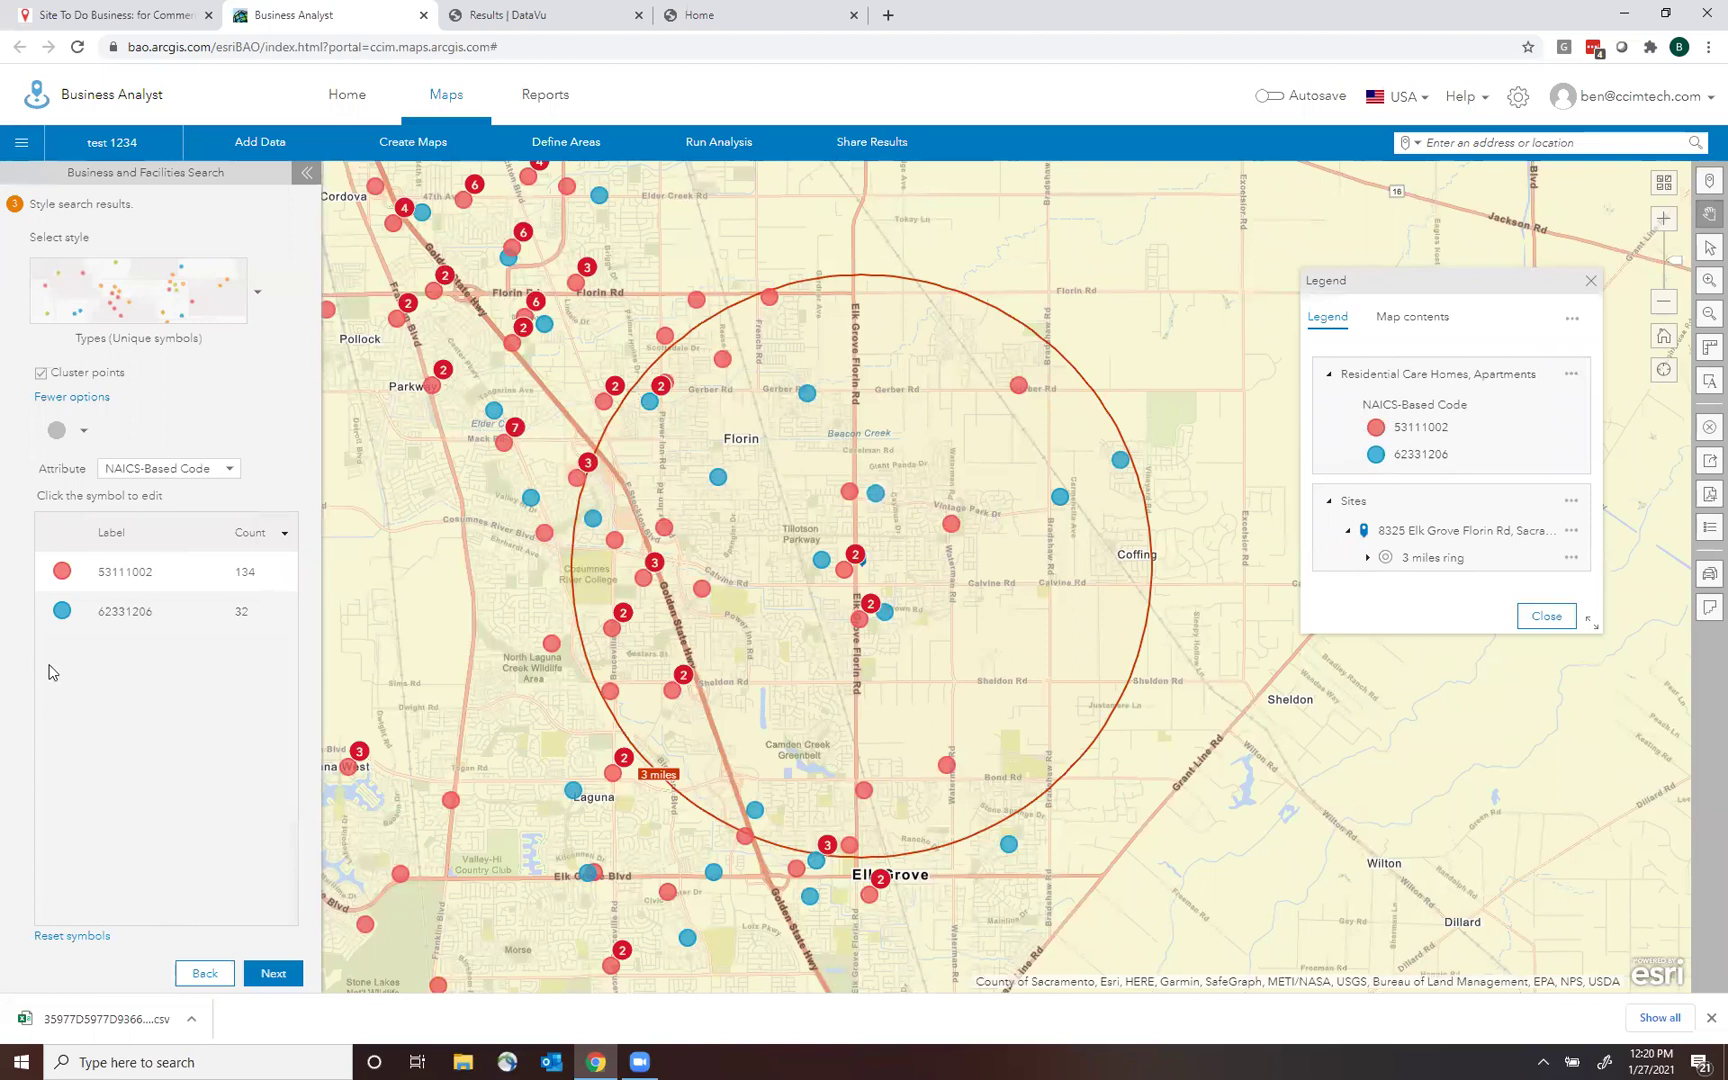
Browse symbol sets for the 53111002 group without changing it, then finish styling.
{"action": "left_click", "coordinate": [62, 573]}
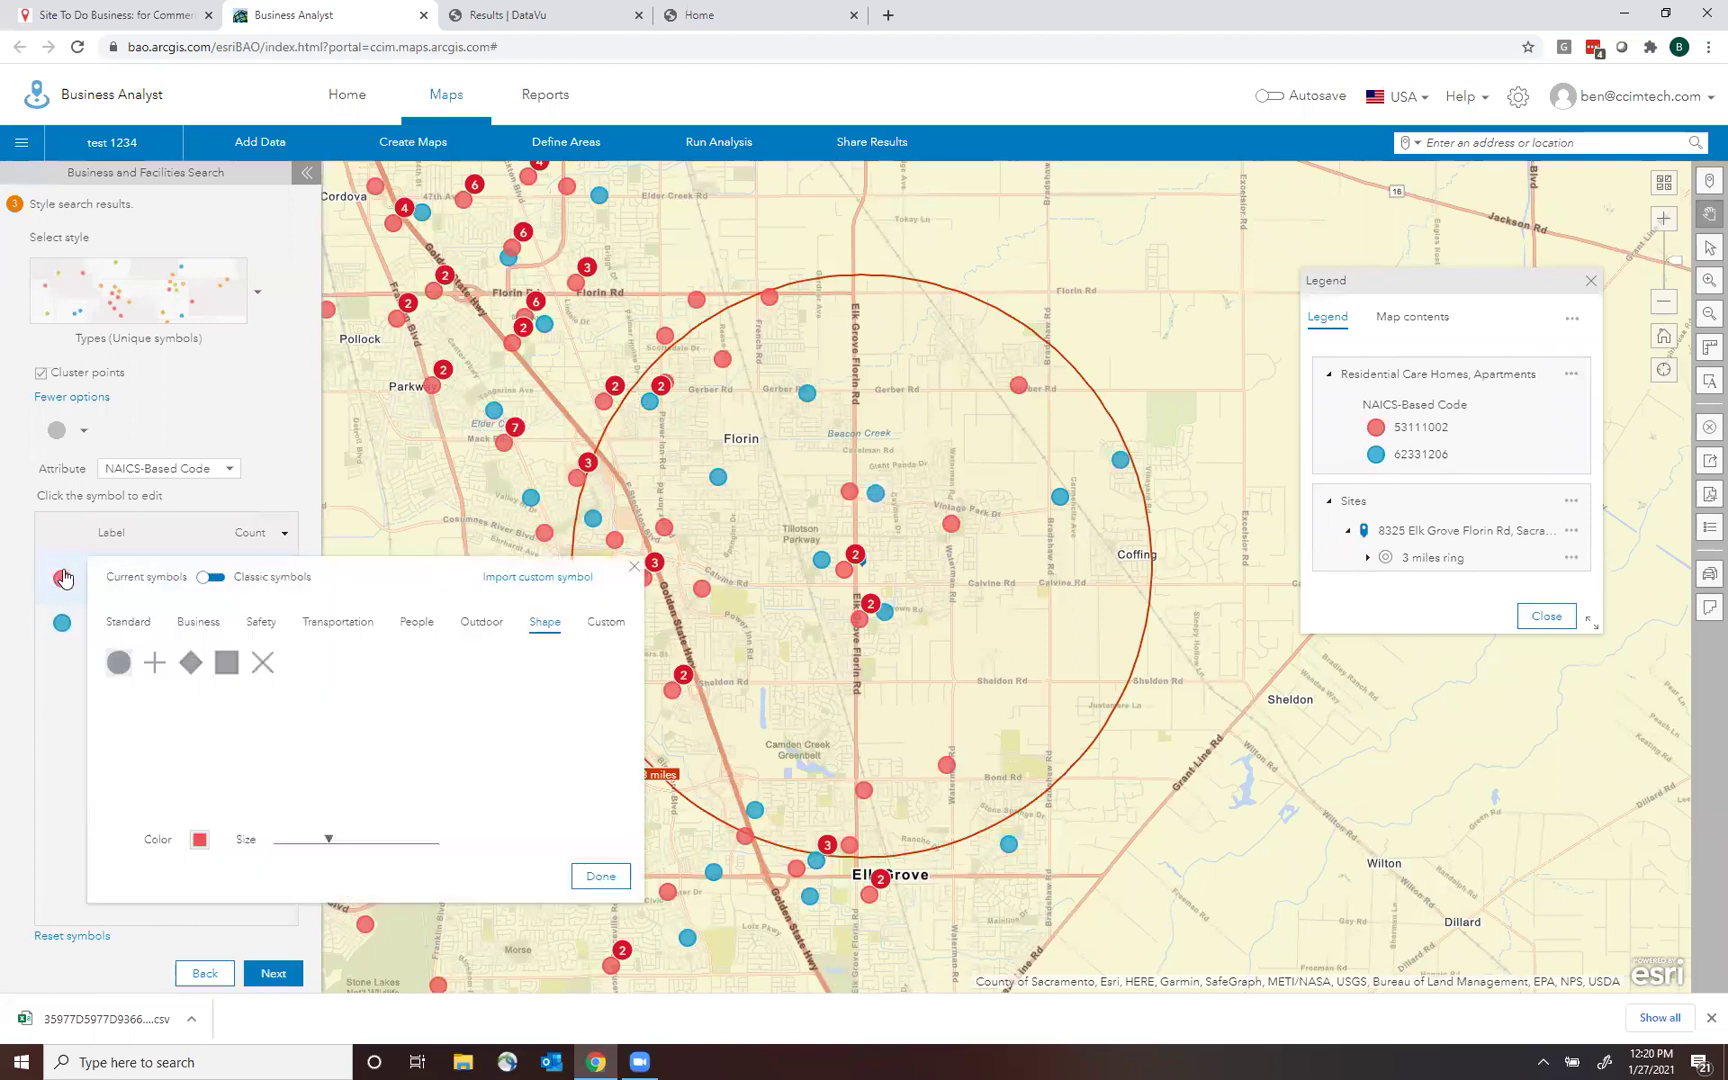
{"action": "left_click", "coordinate": [600, 624]}
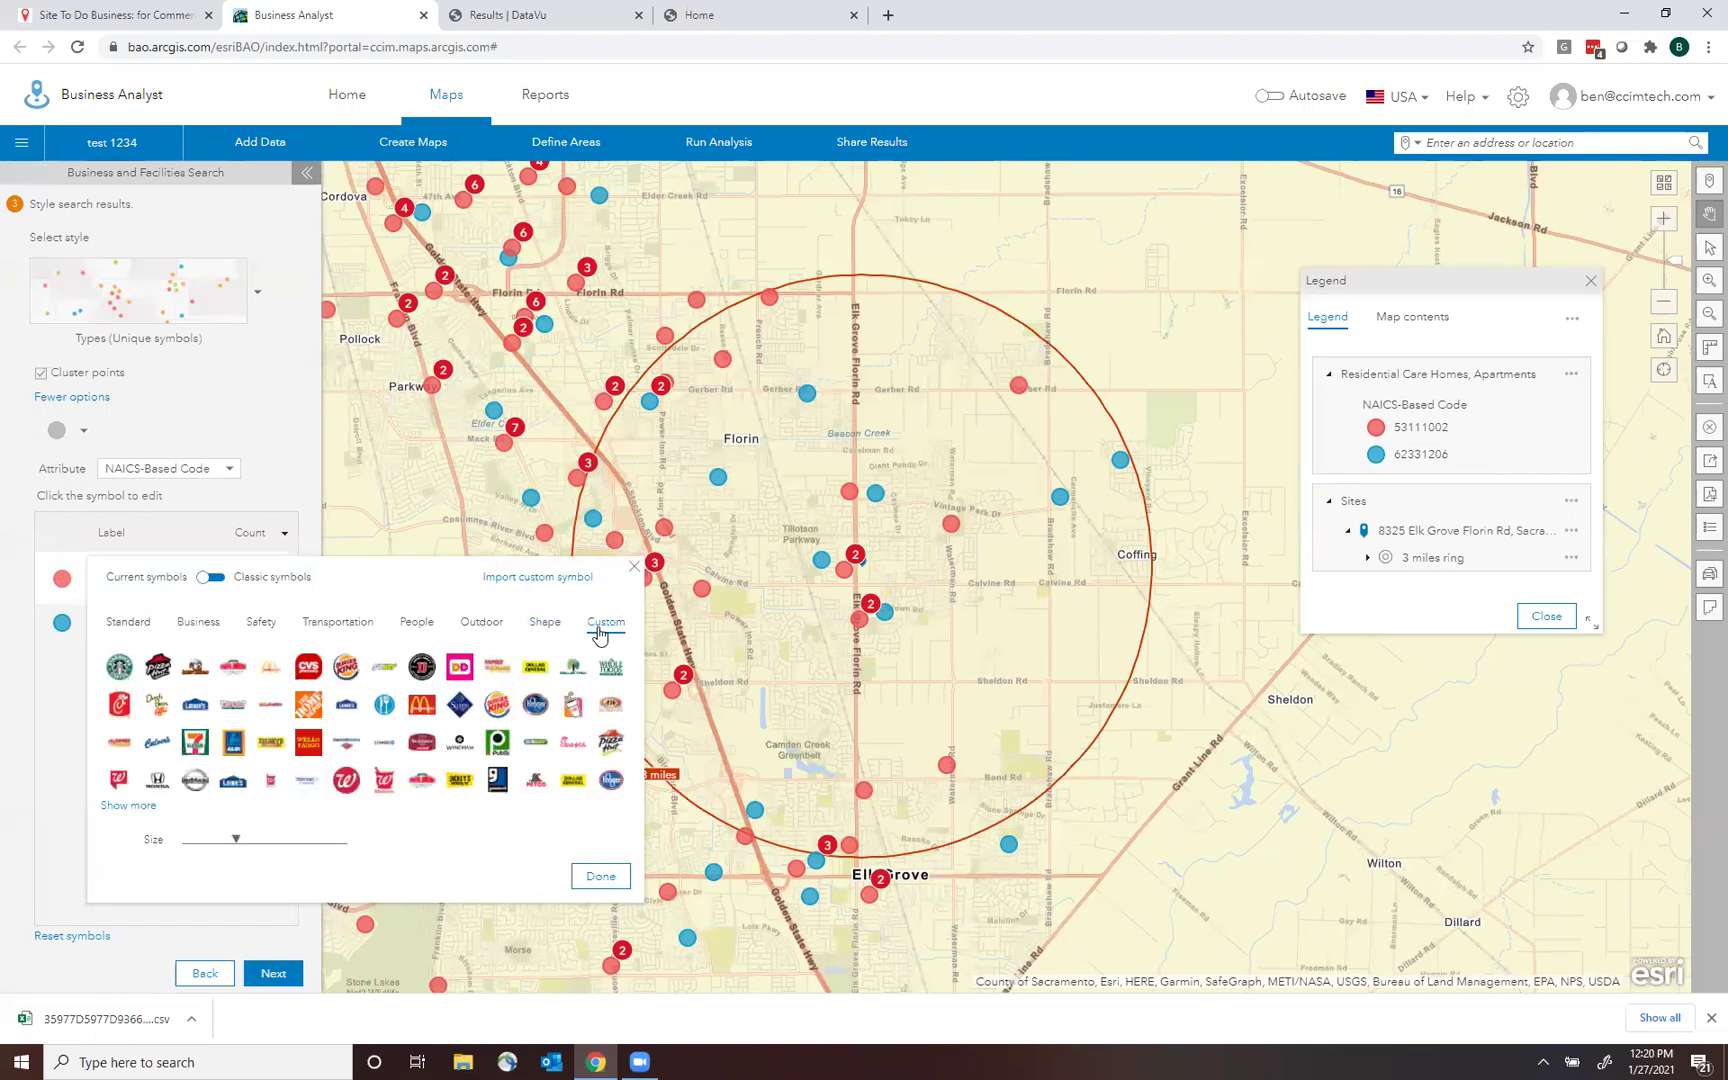
{"action": "left_click", "coordinate": [545, 623]}
{"action": "left_click", "coordinate": [476, 626]}
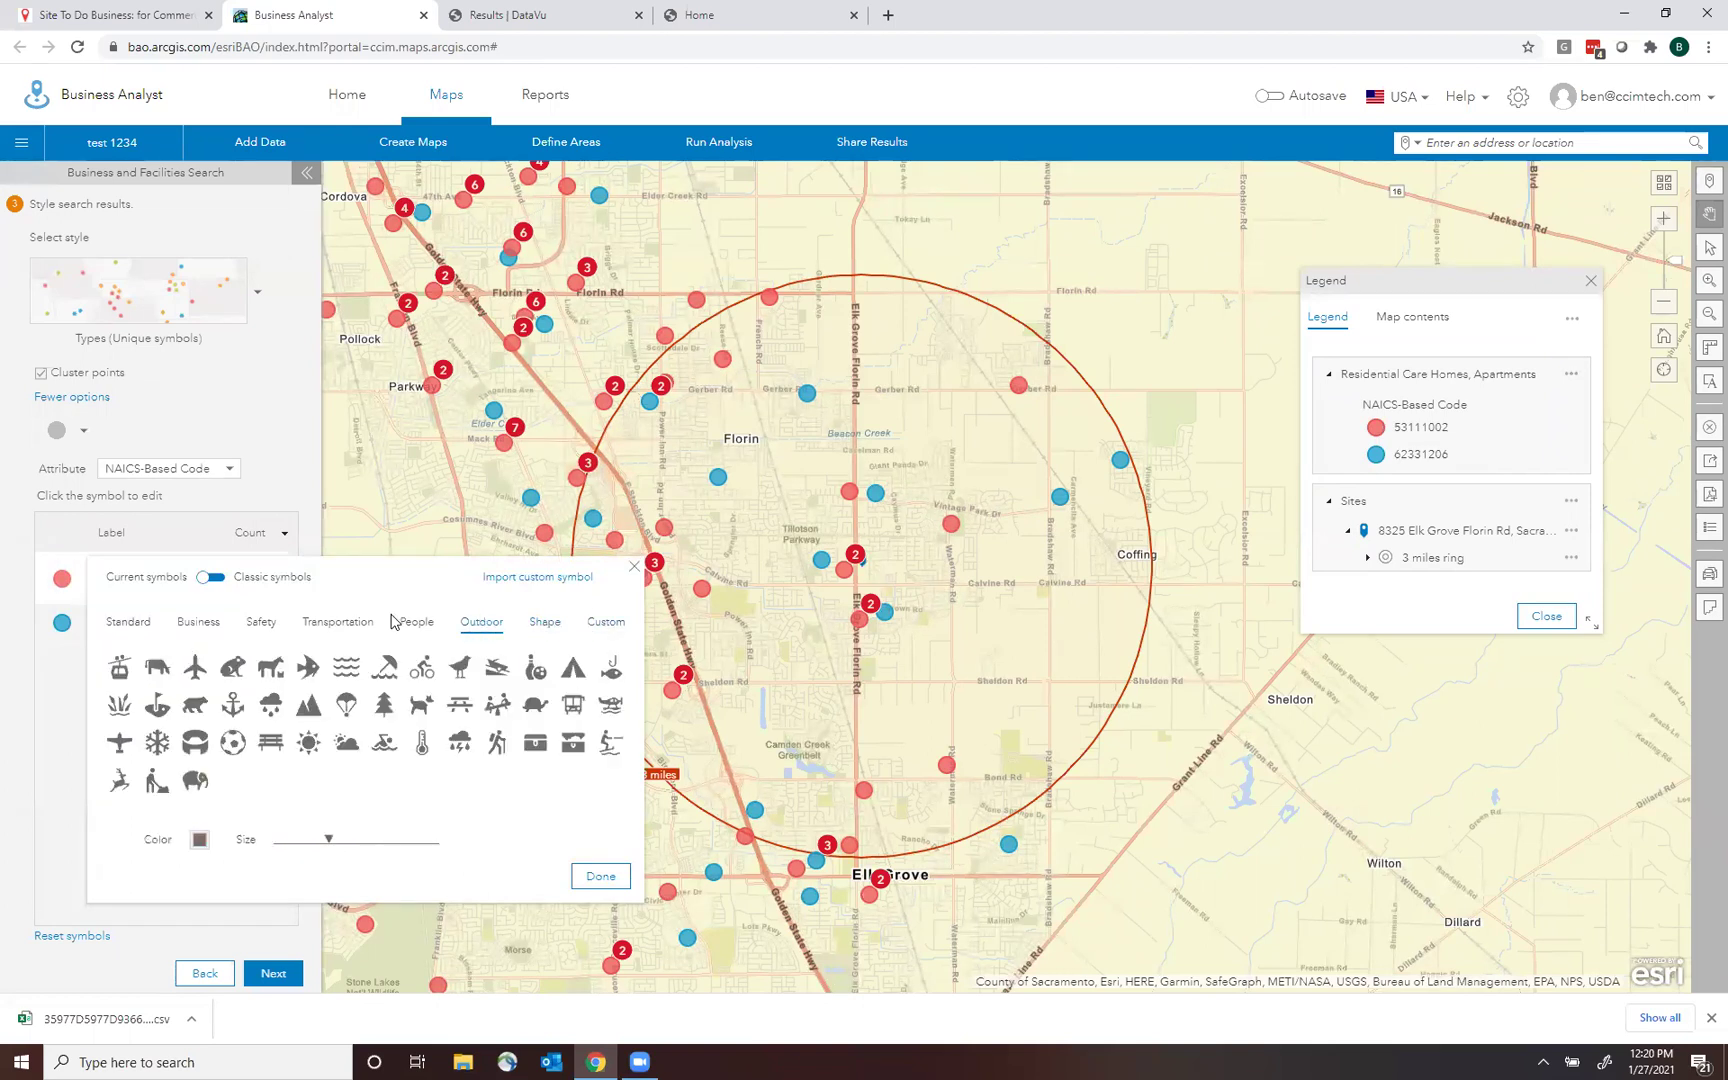
{"action": "left_click", "coordinate": [315, 458]}
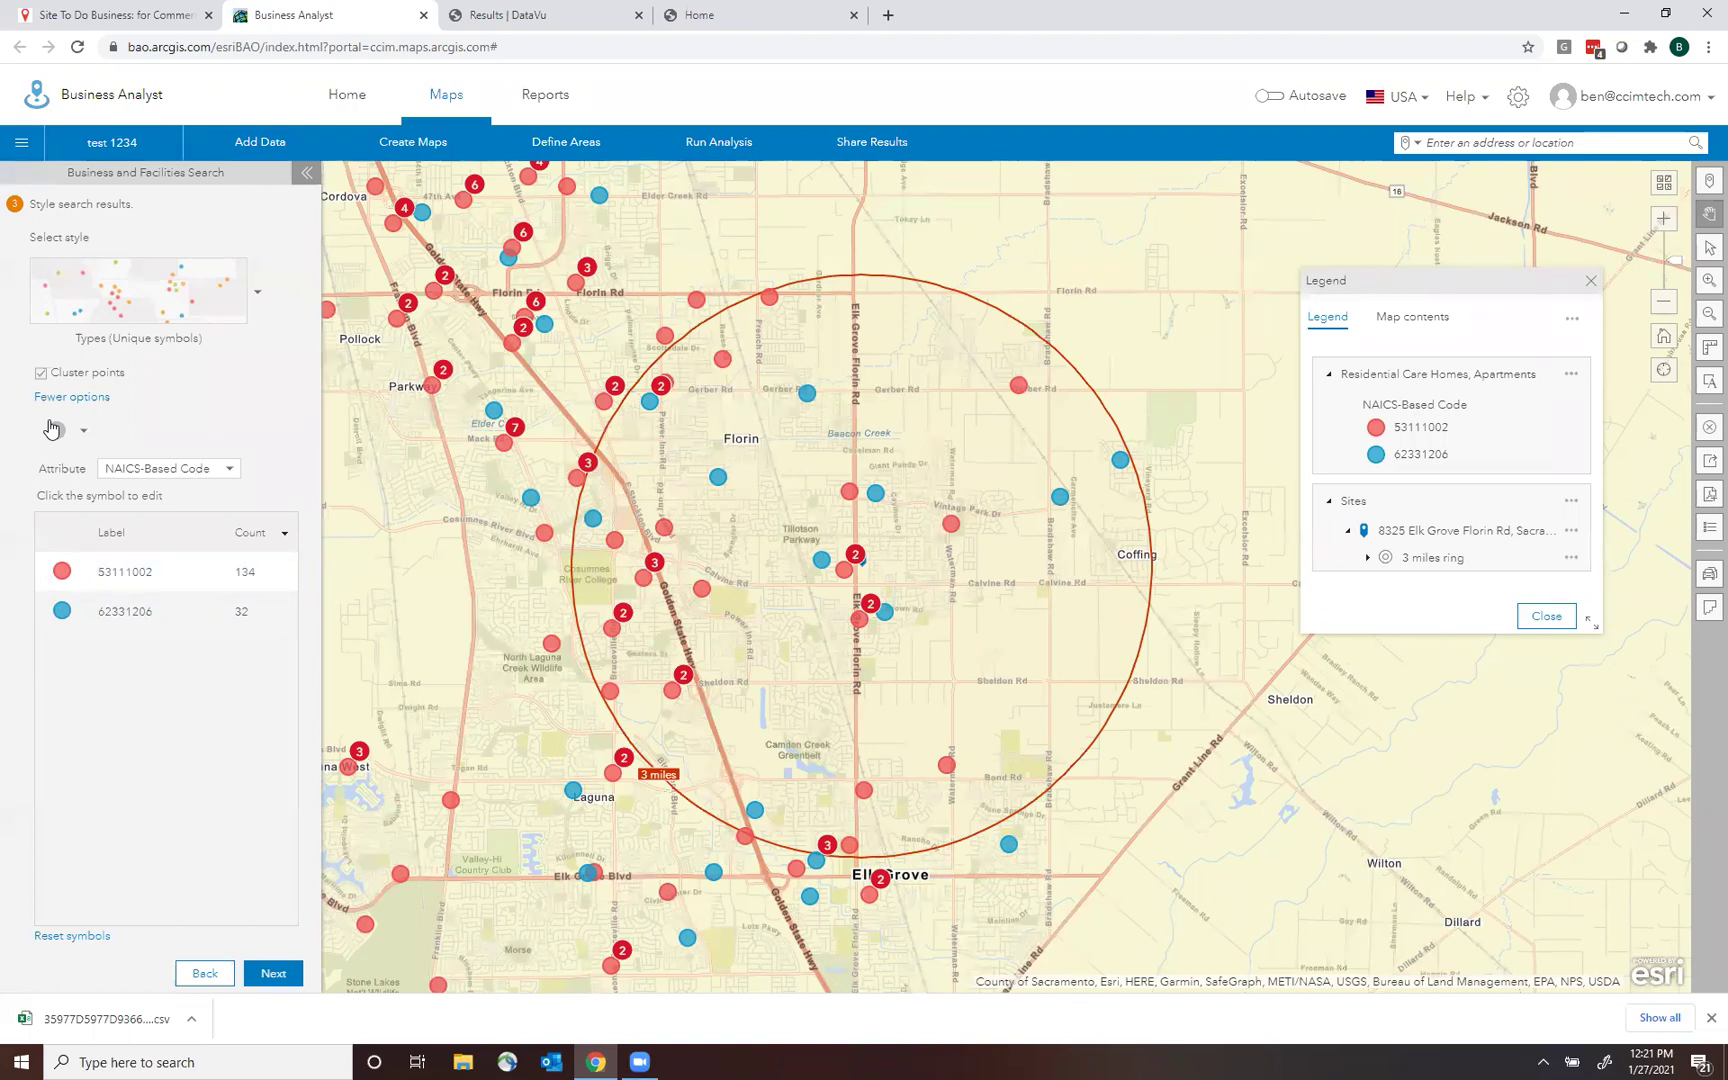
{"action": "left_click", "coordinate": [273, 973]}
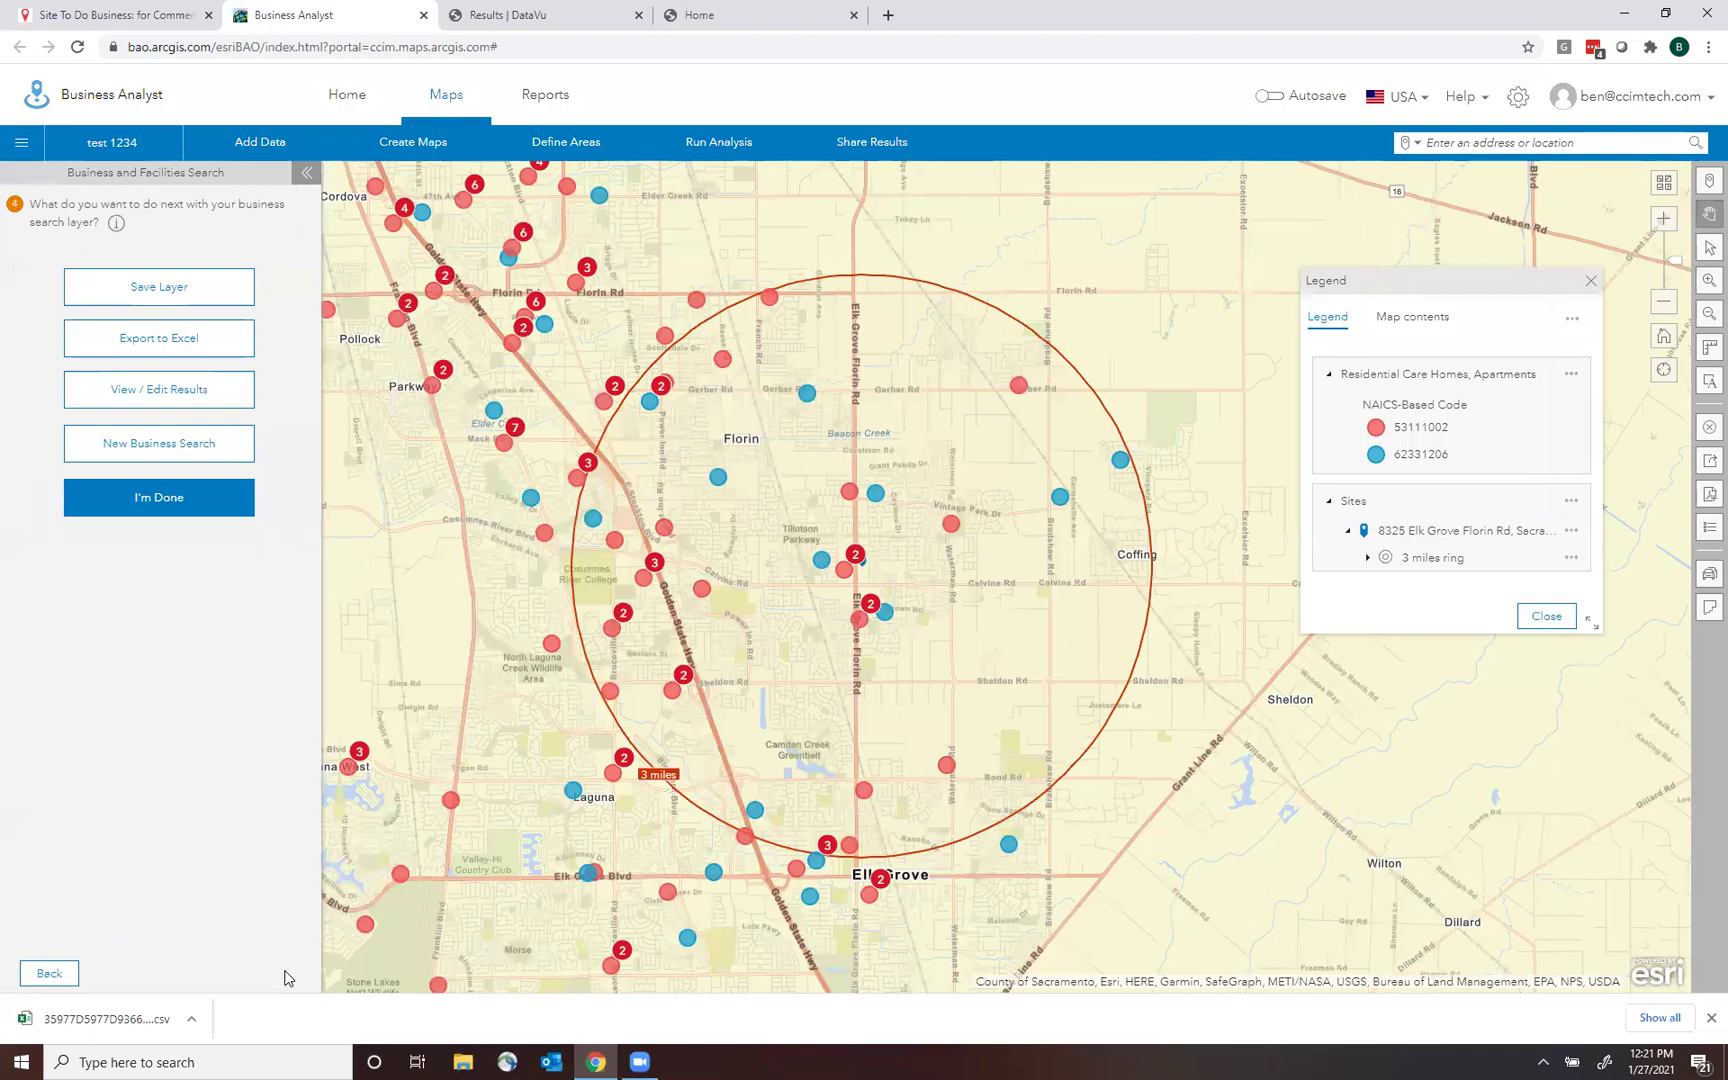
Save the 'Residential Care Homes, Apartments' layer under its default name, then clear the map.
{"action": "left_click", "coordinate": [165, 293]}
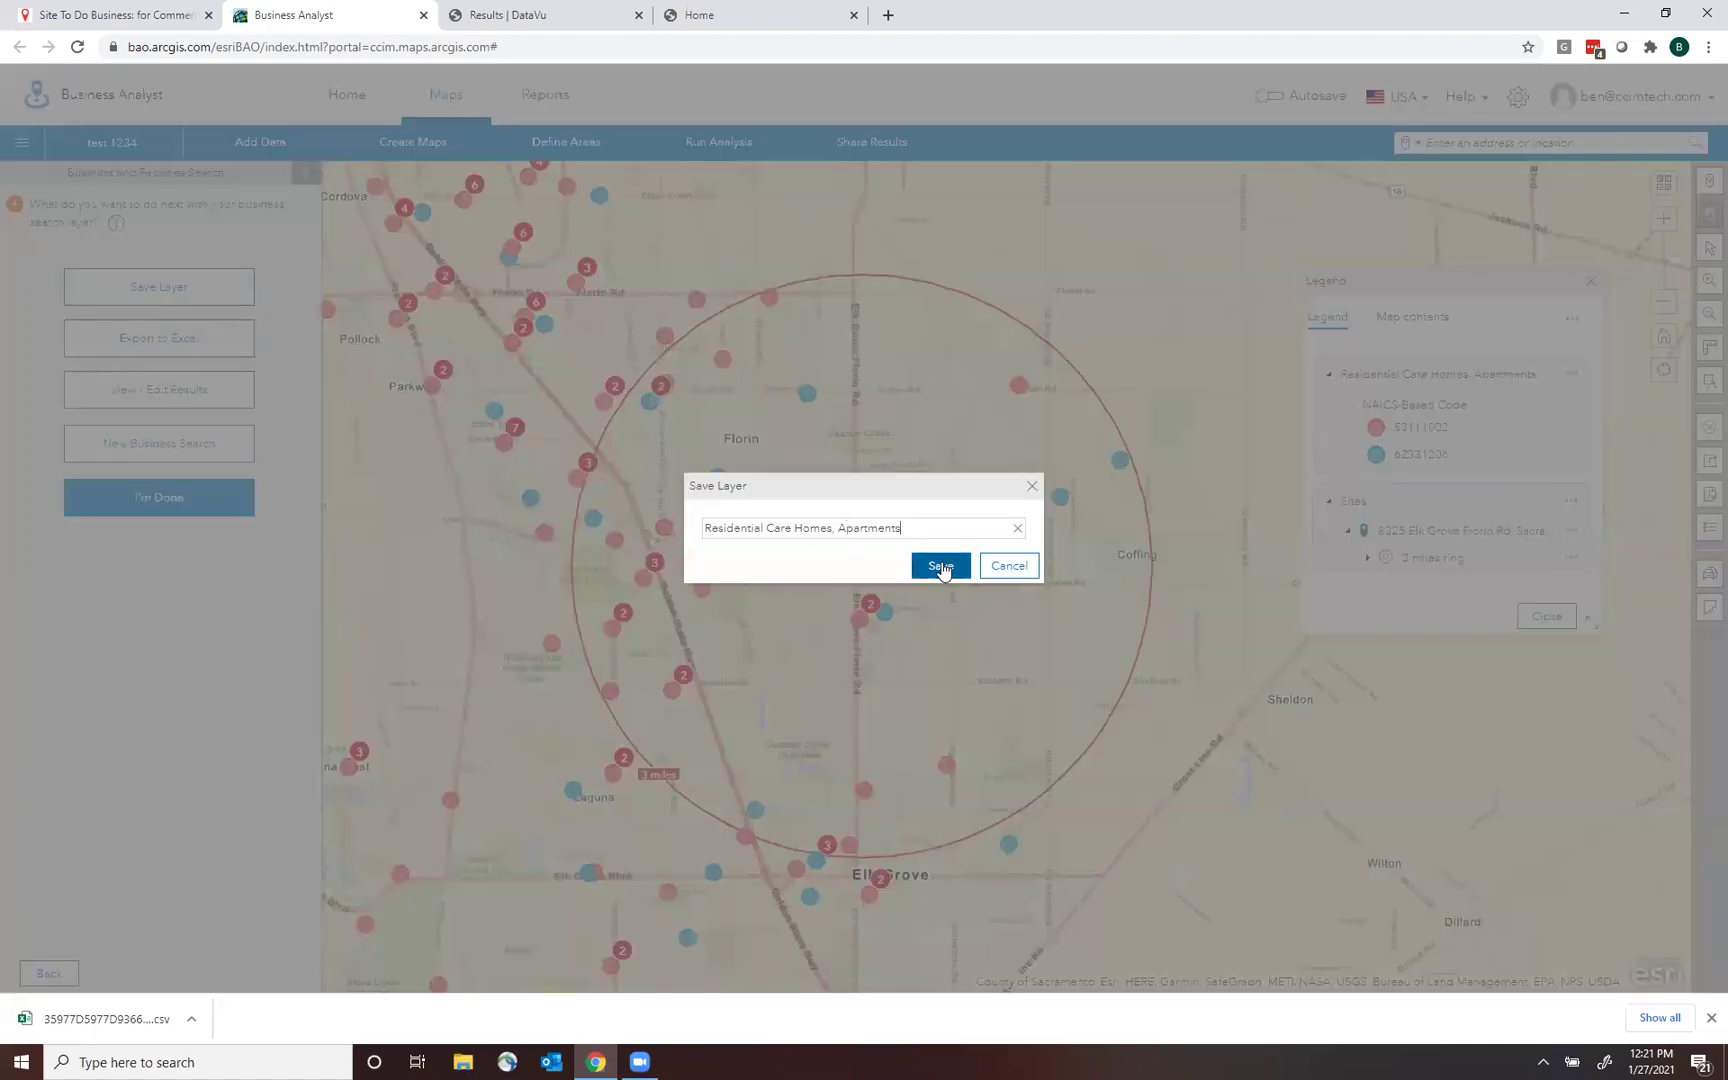
{"action": "left_click", "coordinate": [941, 566]}
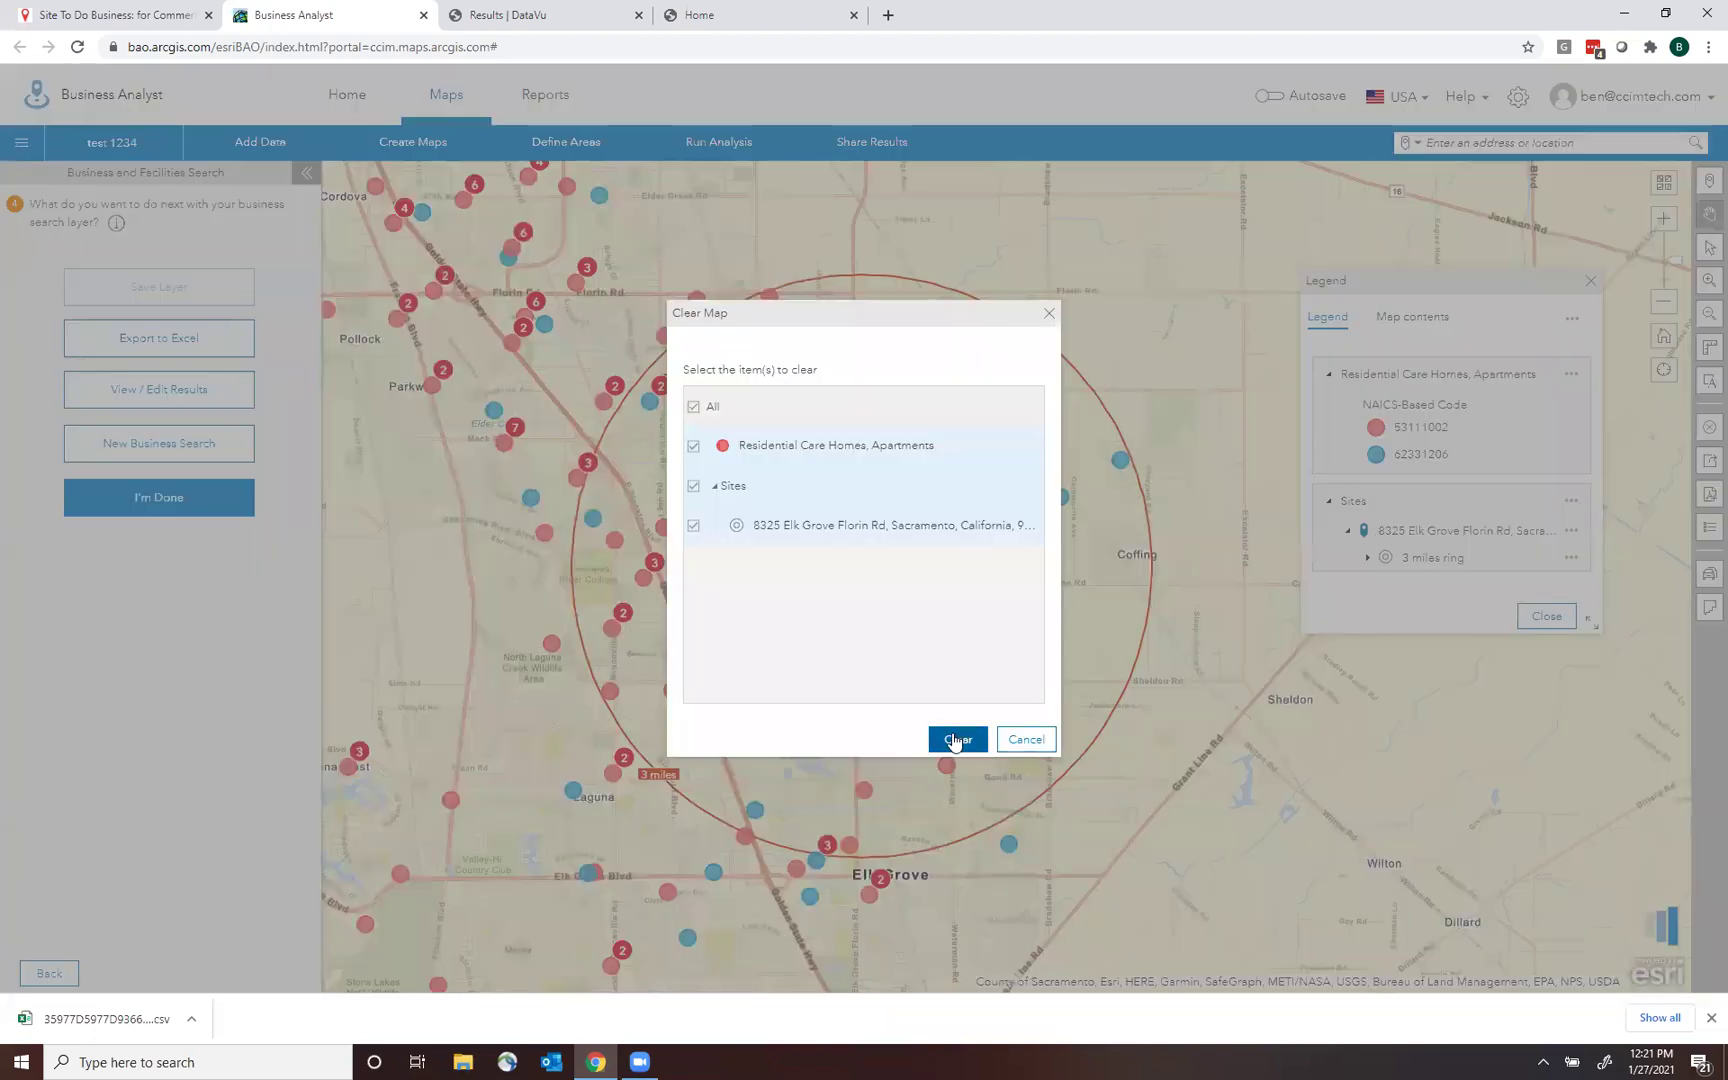
{"action": "left_click", "coordinate": [960, 735]}
{"action": "left_click", "coordinate": [308, 175]}
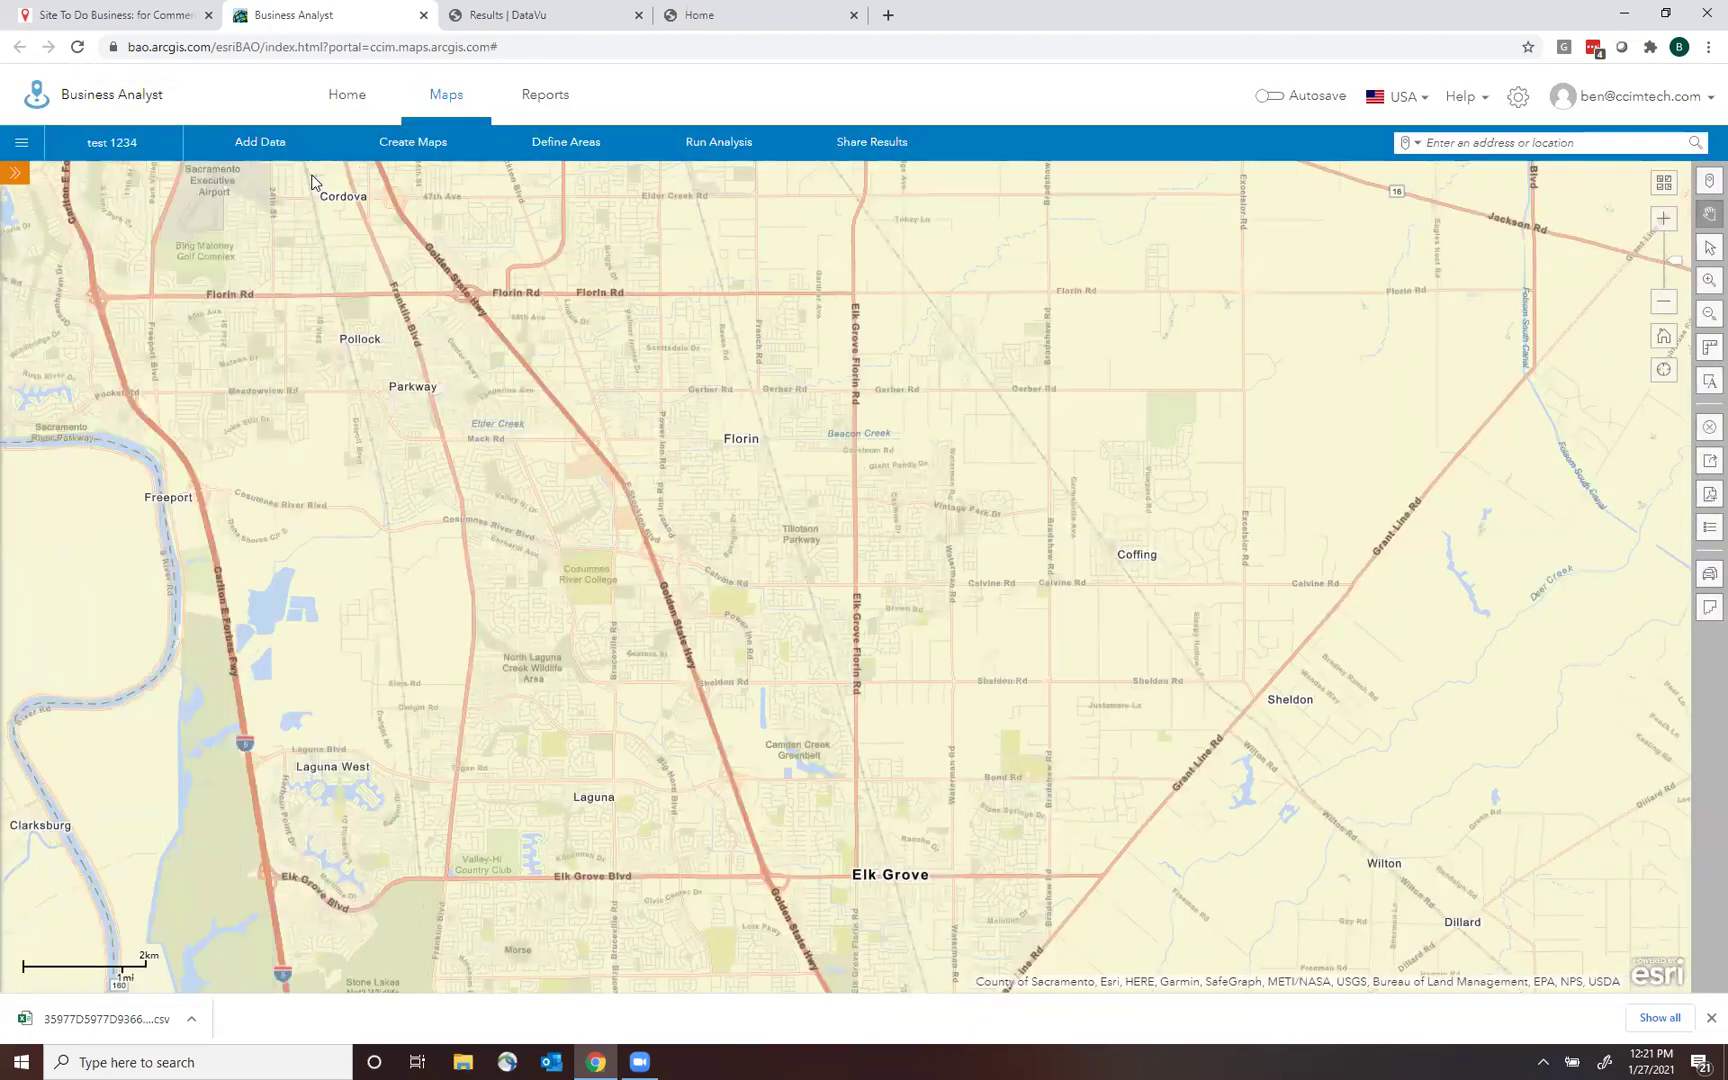
Display the saved Residential Care Homes, Apartments layer from the test 1234 project.
{"action": "left_click", "coordinate": [115, 140]}
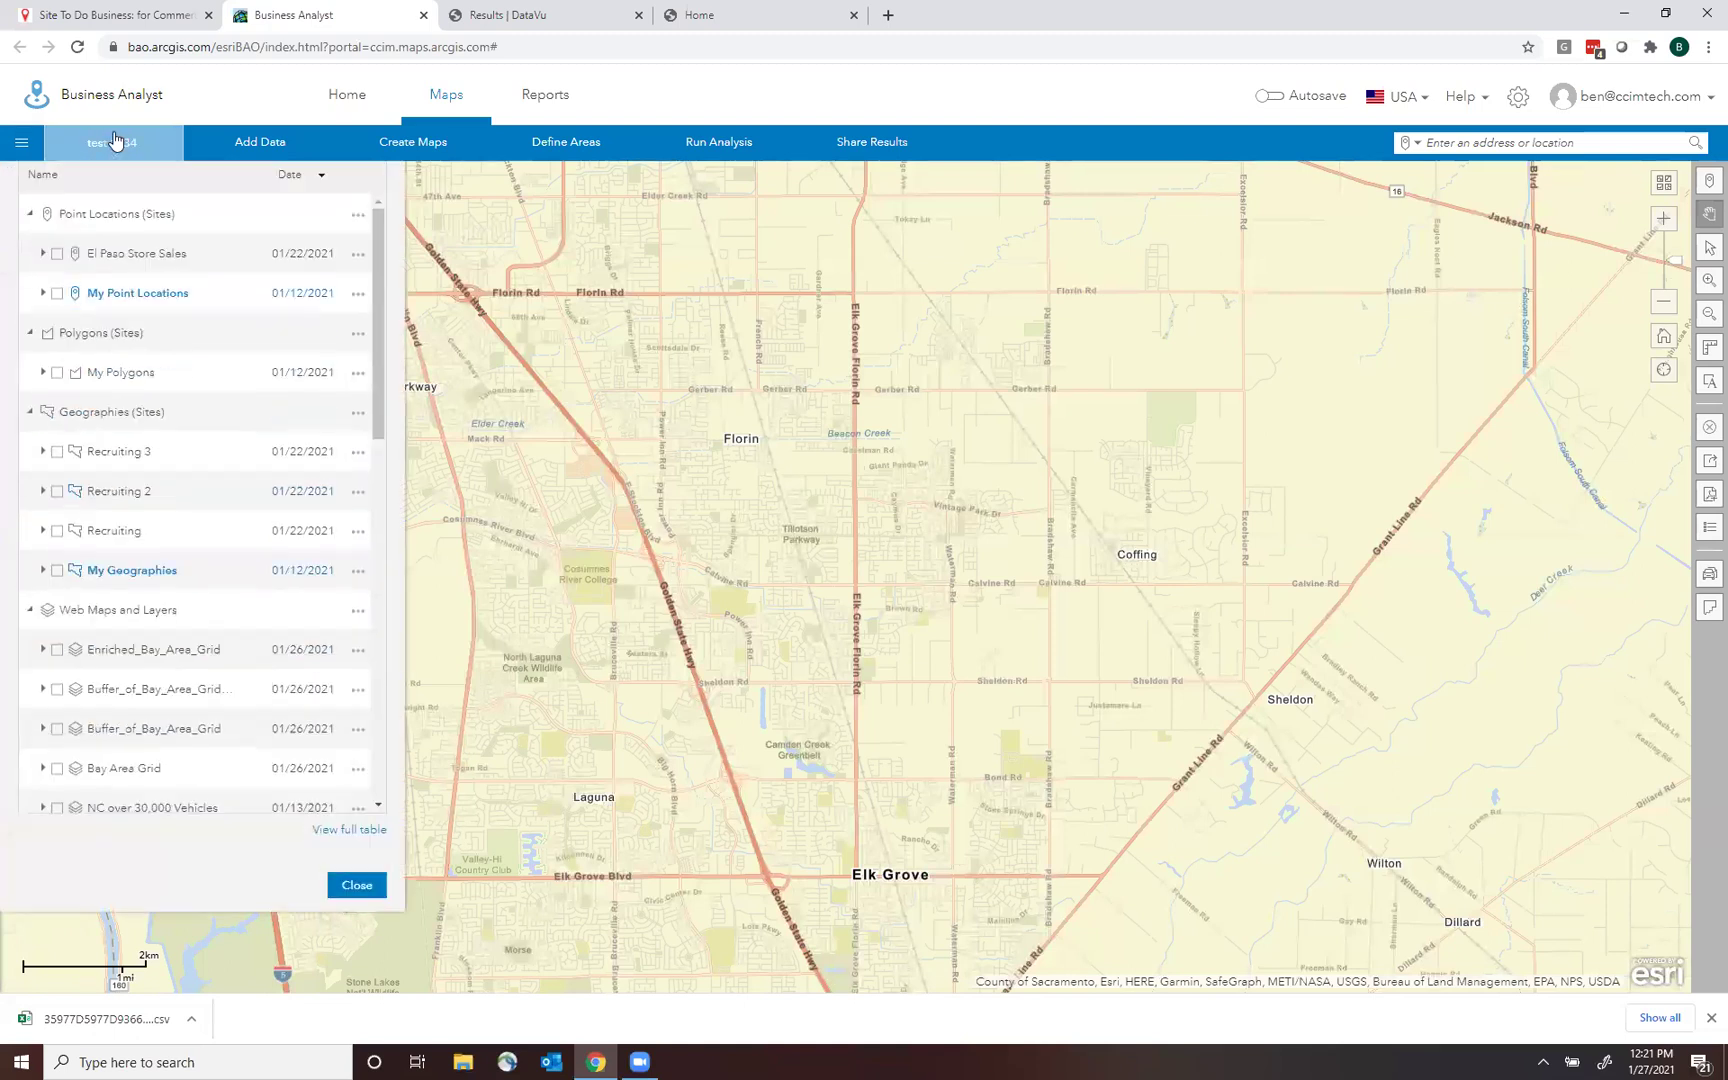
{"action": "left_click", "coordinate": [30, 295]}
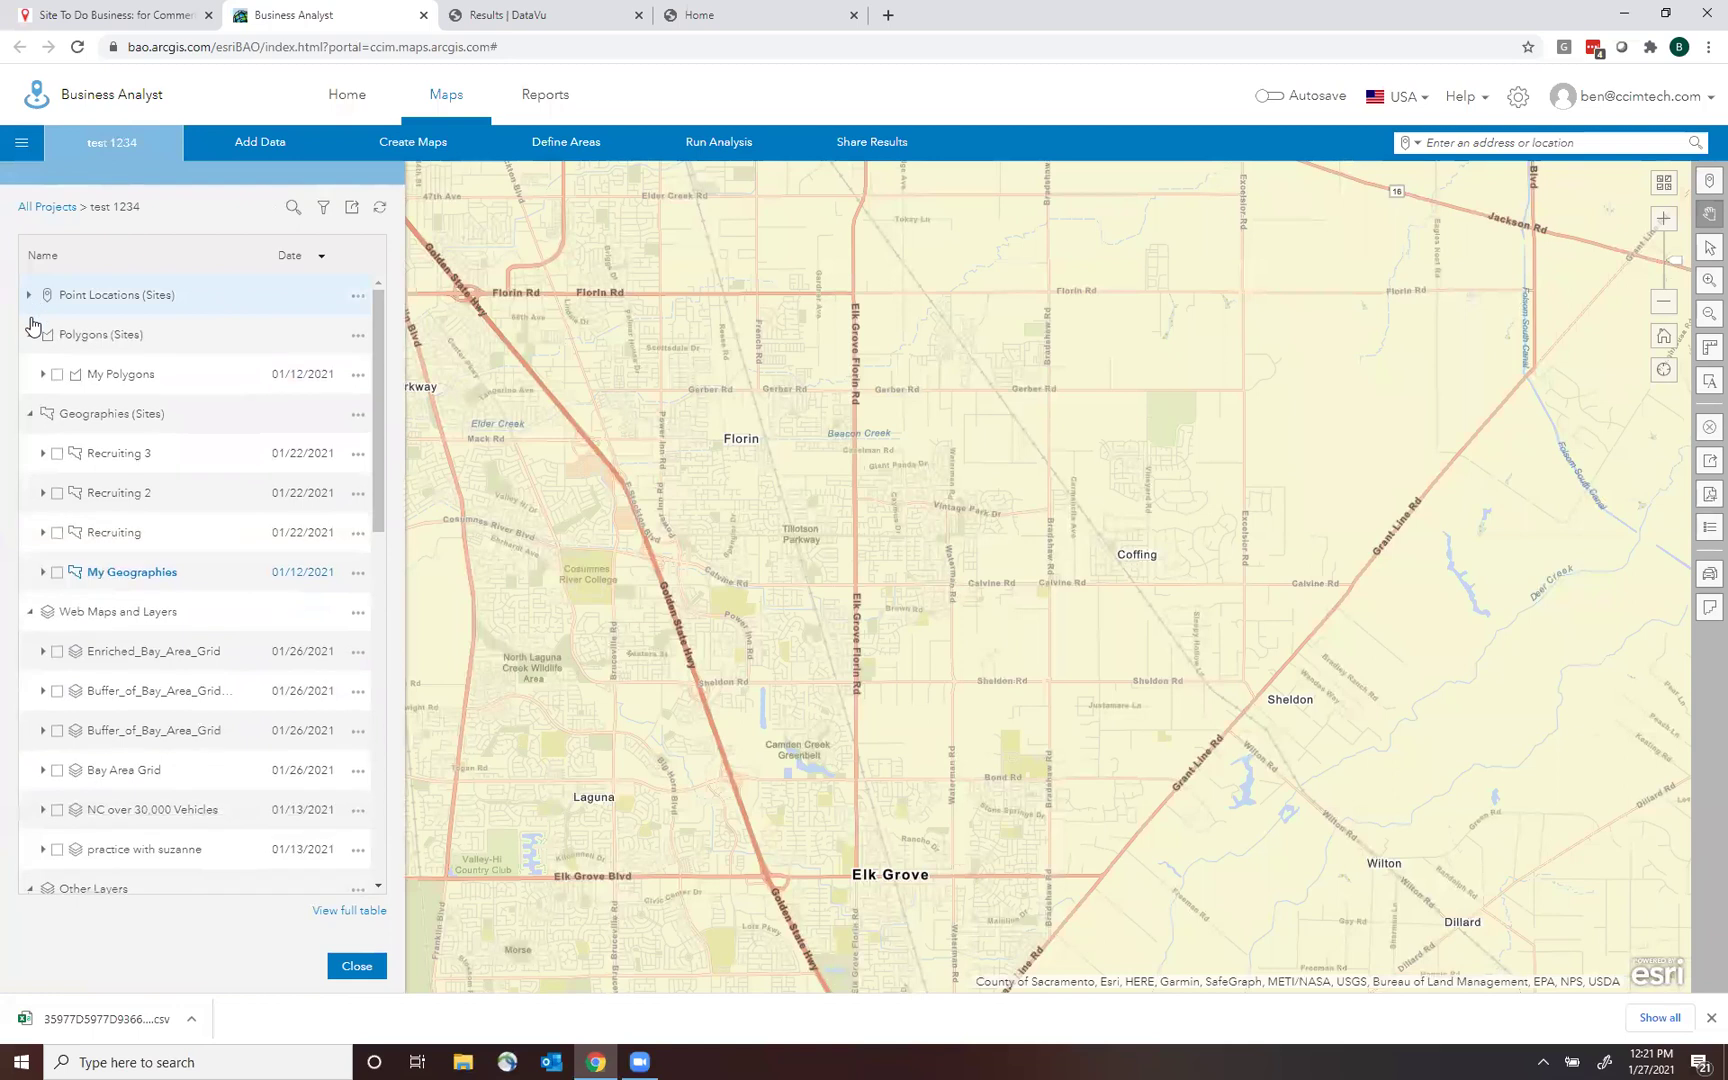
{"action": "left_click", "coordinate": [28, 336]}
{"action": "left_click", "coordinate": [29, 376]}
{"action": "left_click", "coordinate": [29, 417]}
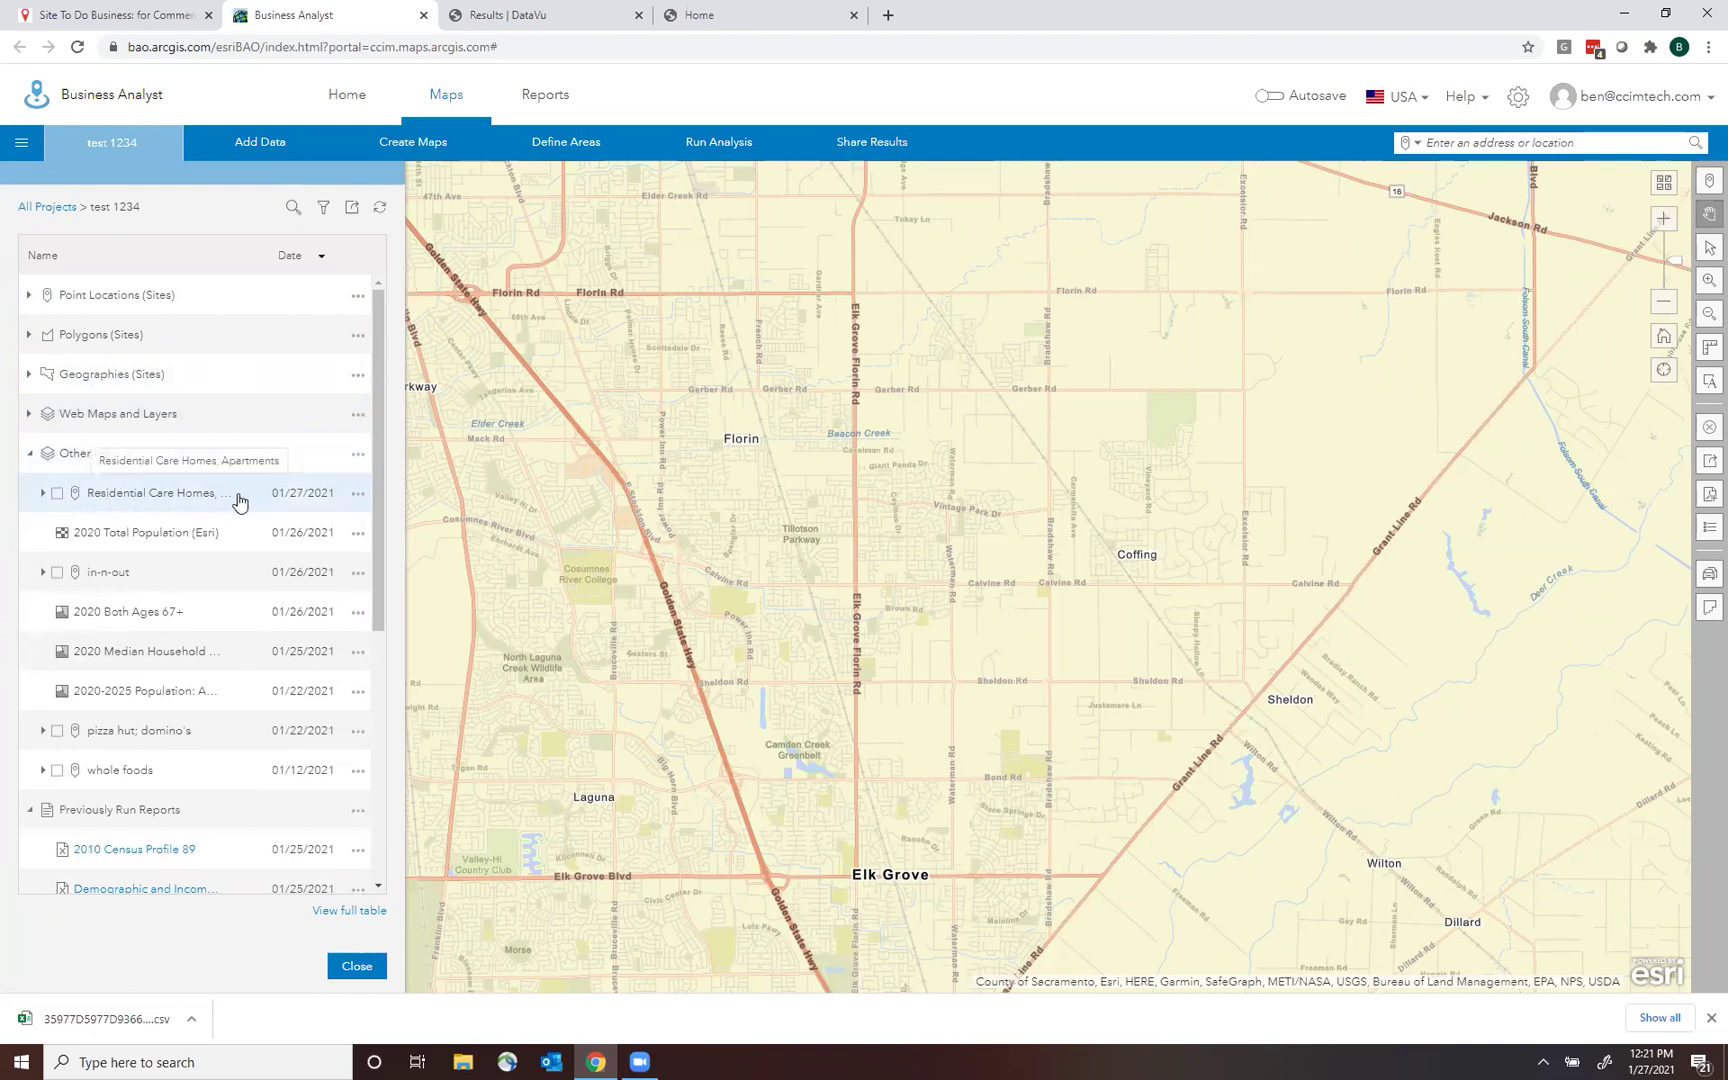
{"action": "left_click", "coordinate": [57, 494]}
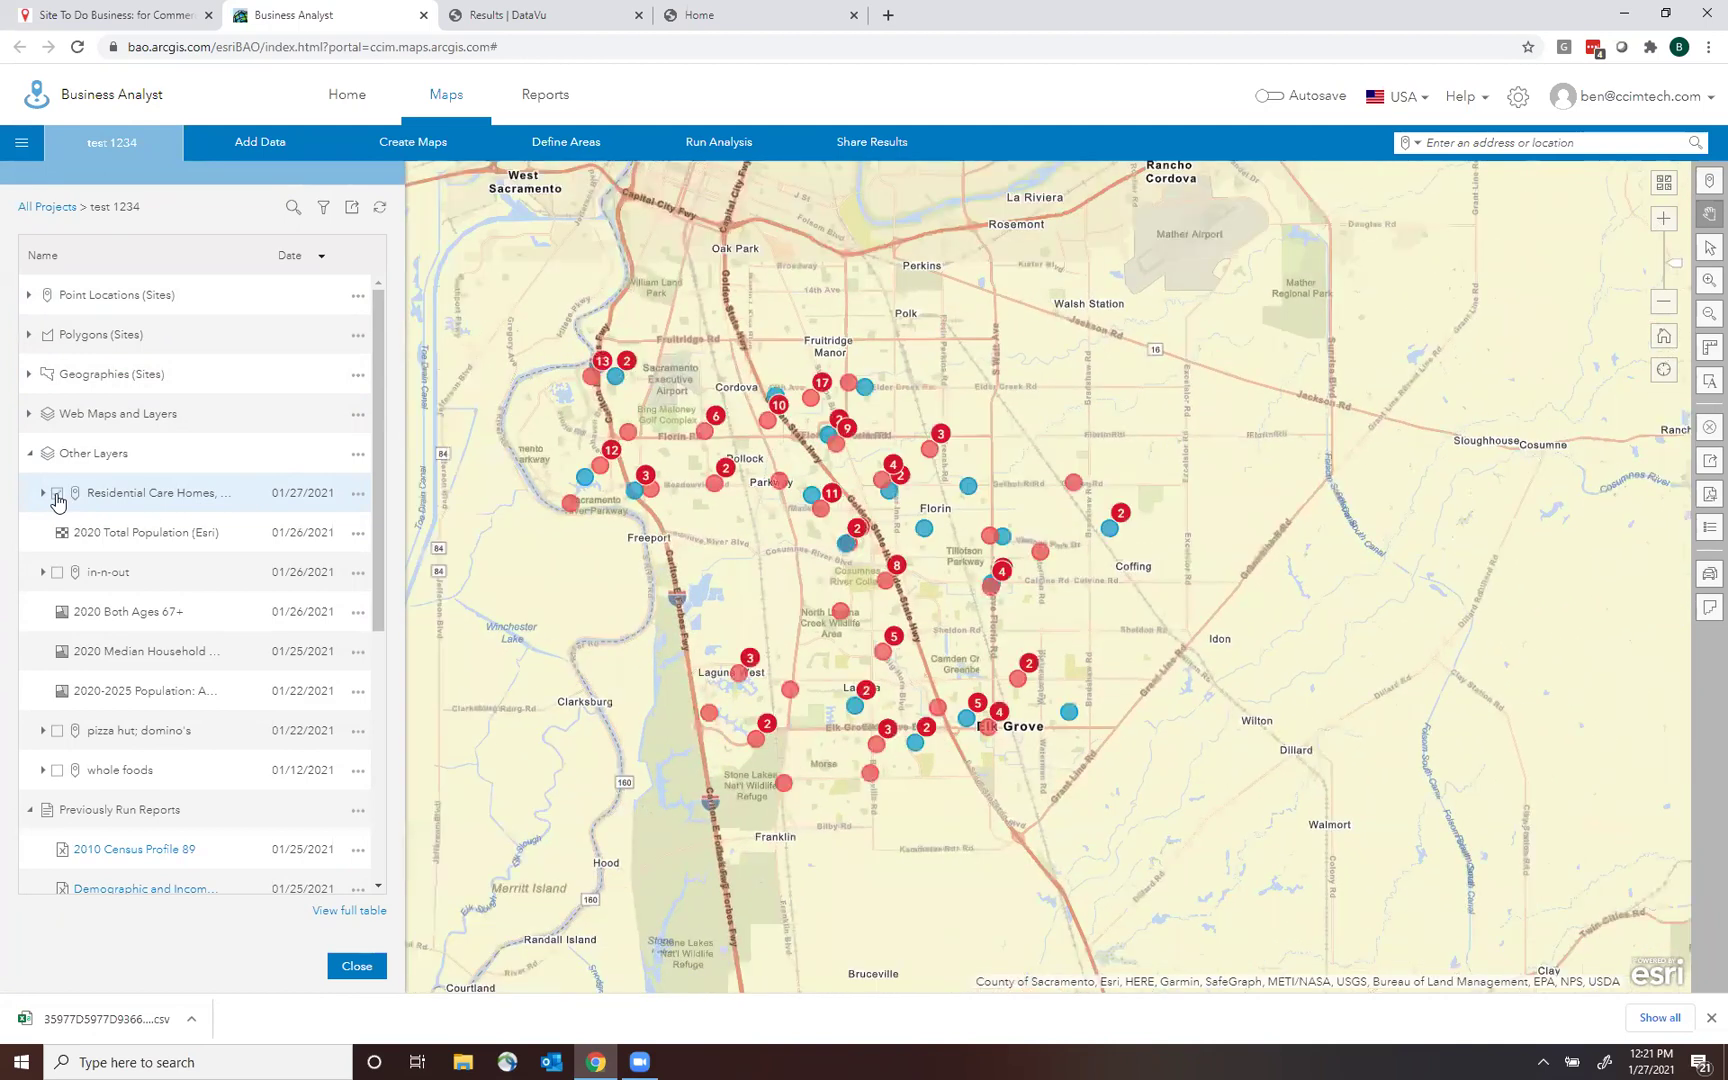
Display the Elk Grove Florin Rd site and its 3-mile ring from My Point Locations.
{"action": "left_click", "coordinate": [30, 296]}
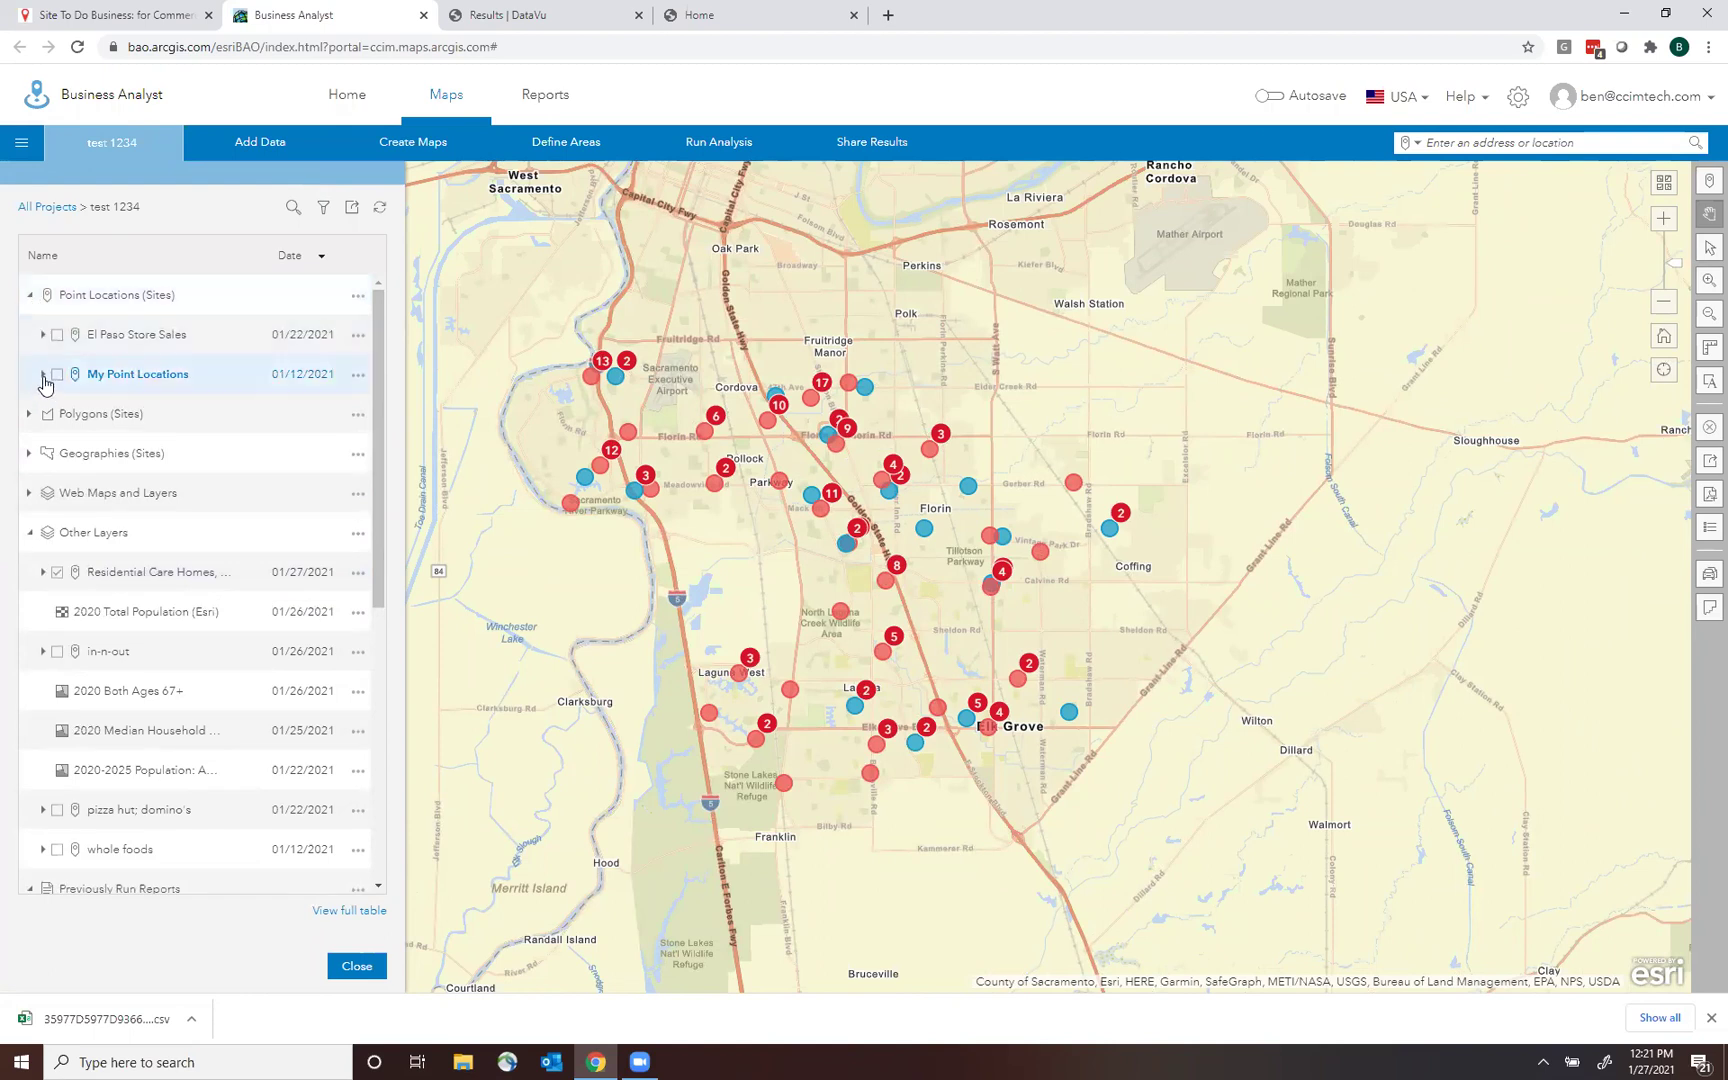
{"action": "left_click", "coordinate": [43, 374]}
{"action": "left_click", "coordinate": [71, 414]}
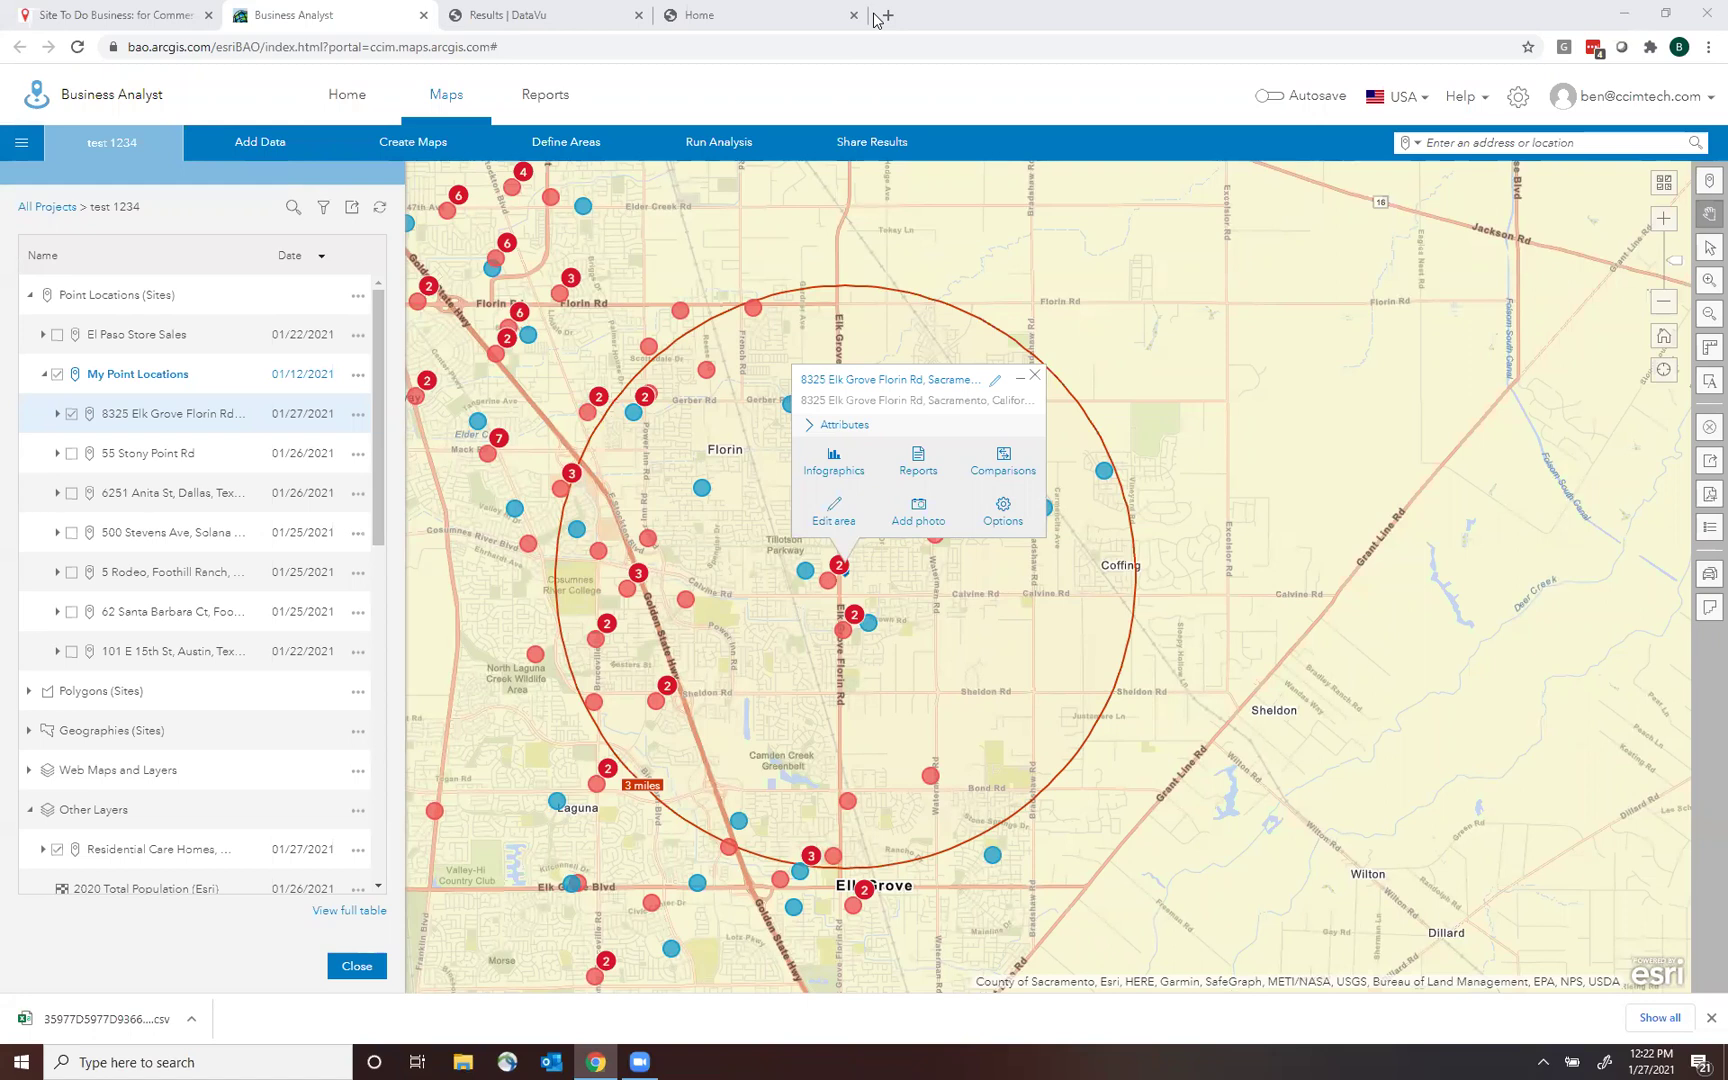
Clear all layers, sites and rings from the map.
{"action": "left_click", "coordinate": [1706, 432]}
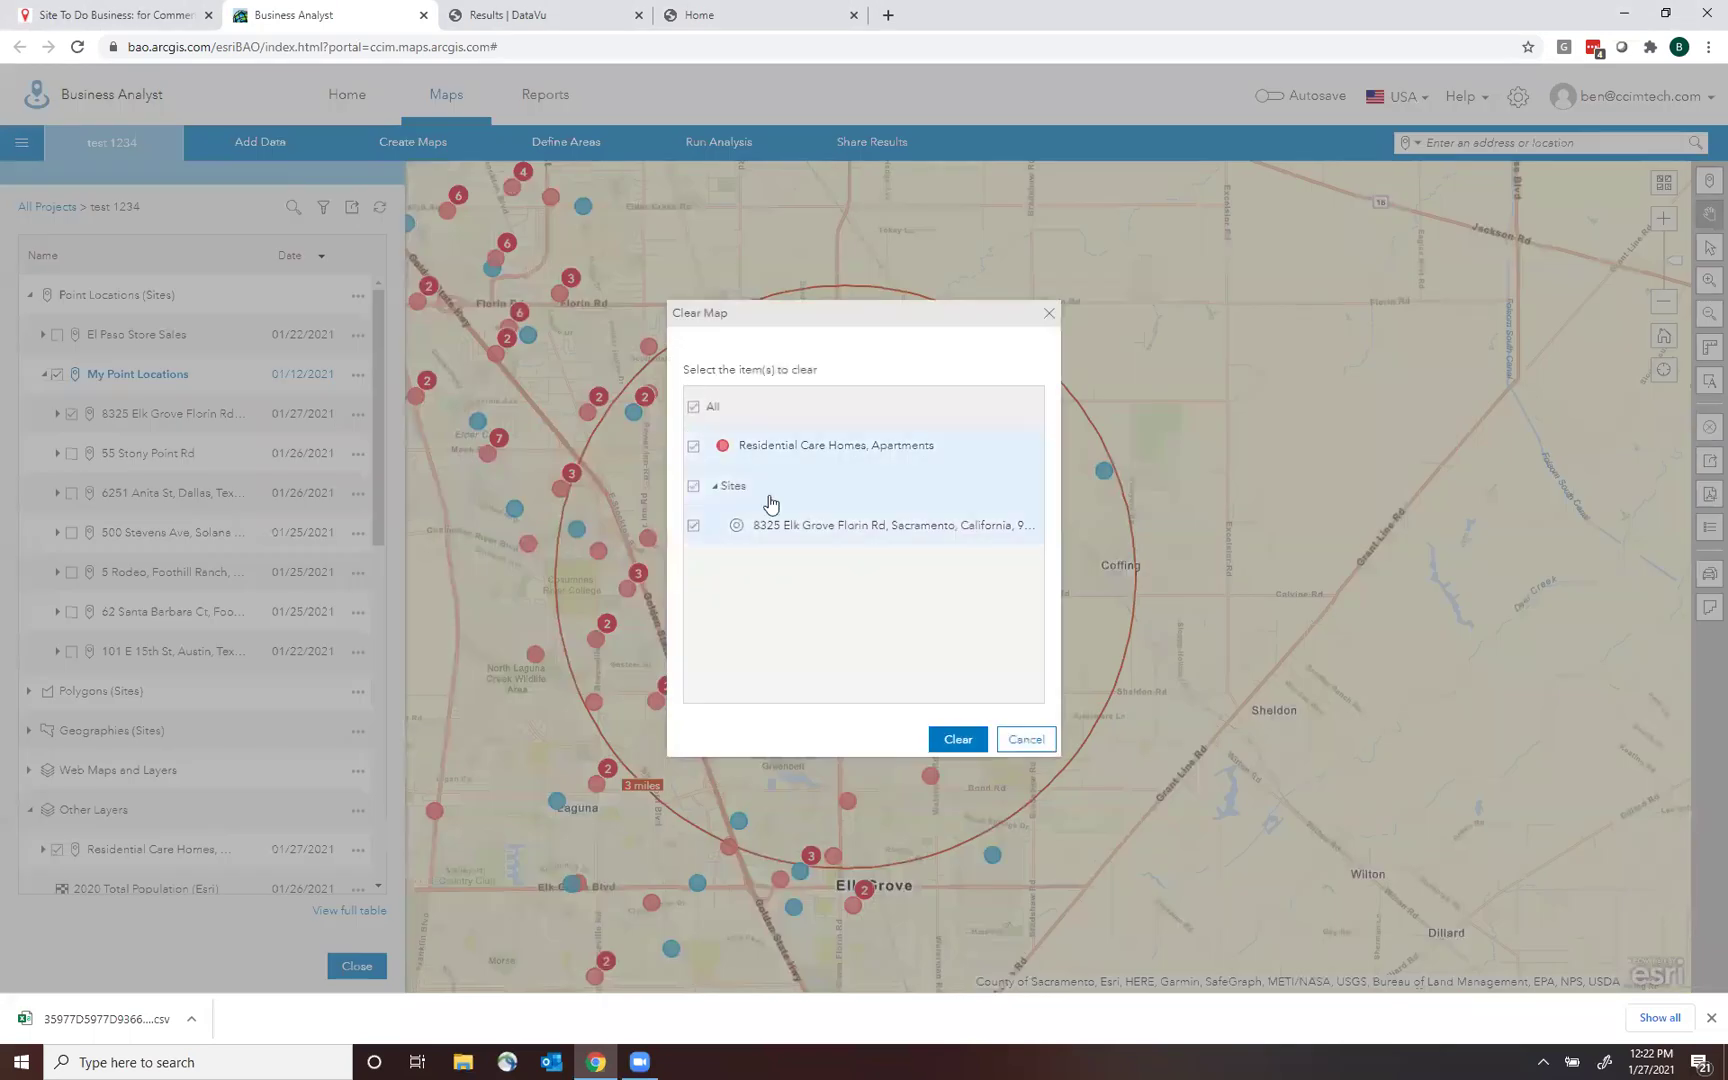
{"action": "left_click", "coordinate": [954, 737]}
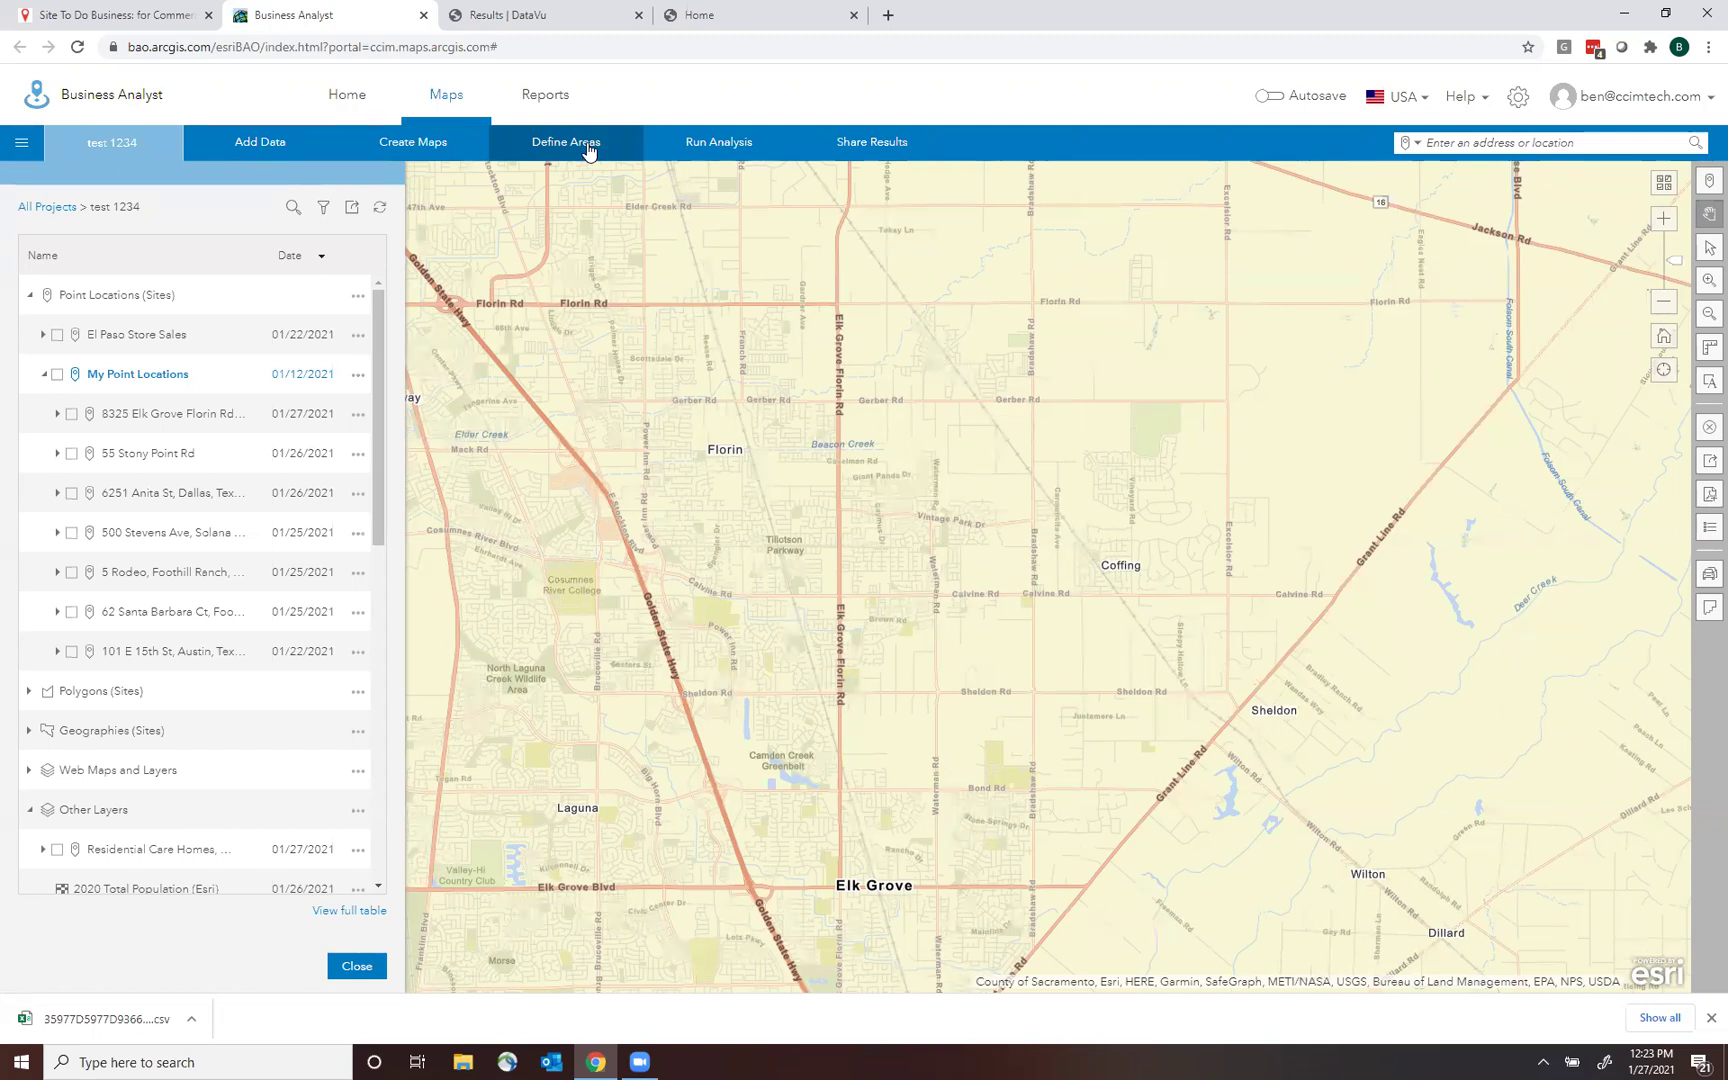
{"action": "left_click", "coordinate": [588, 148]}
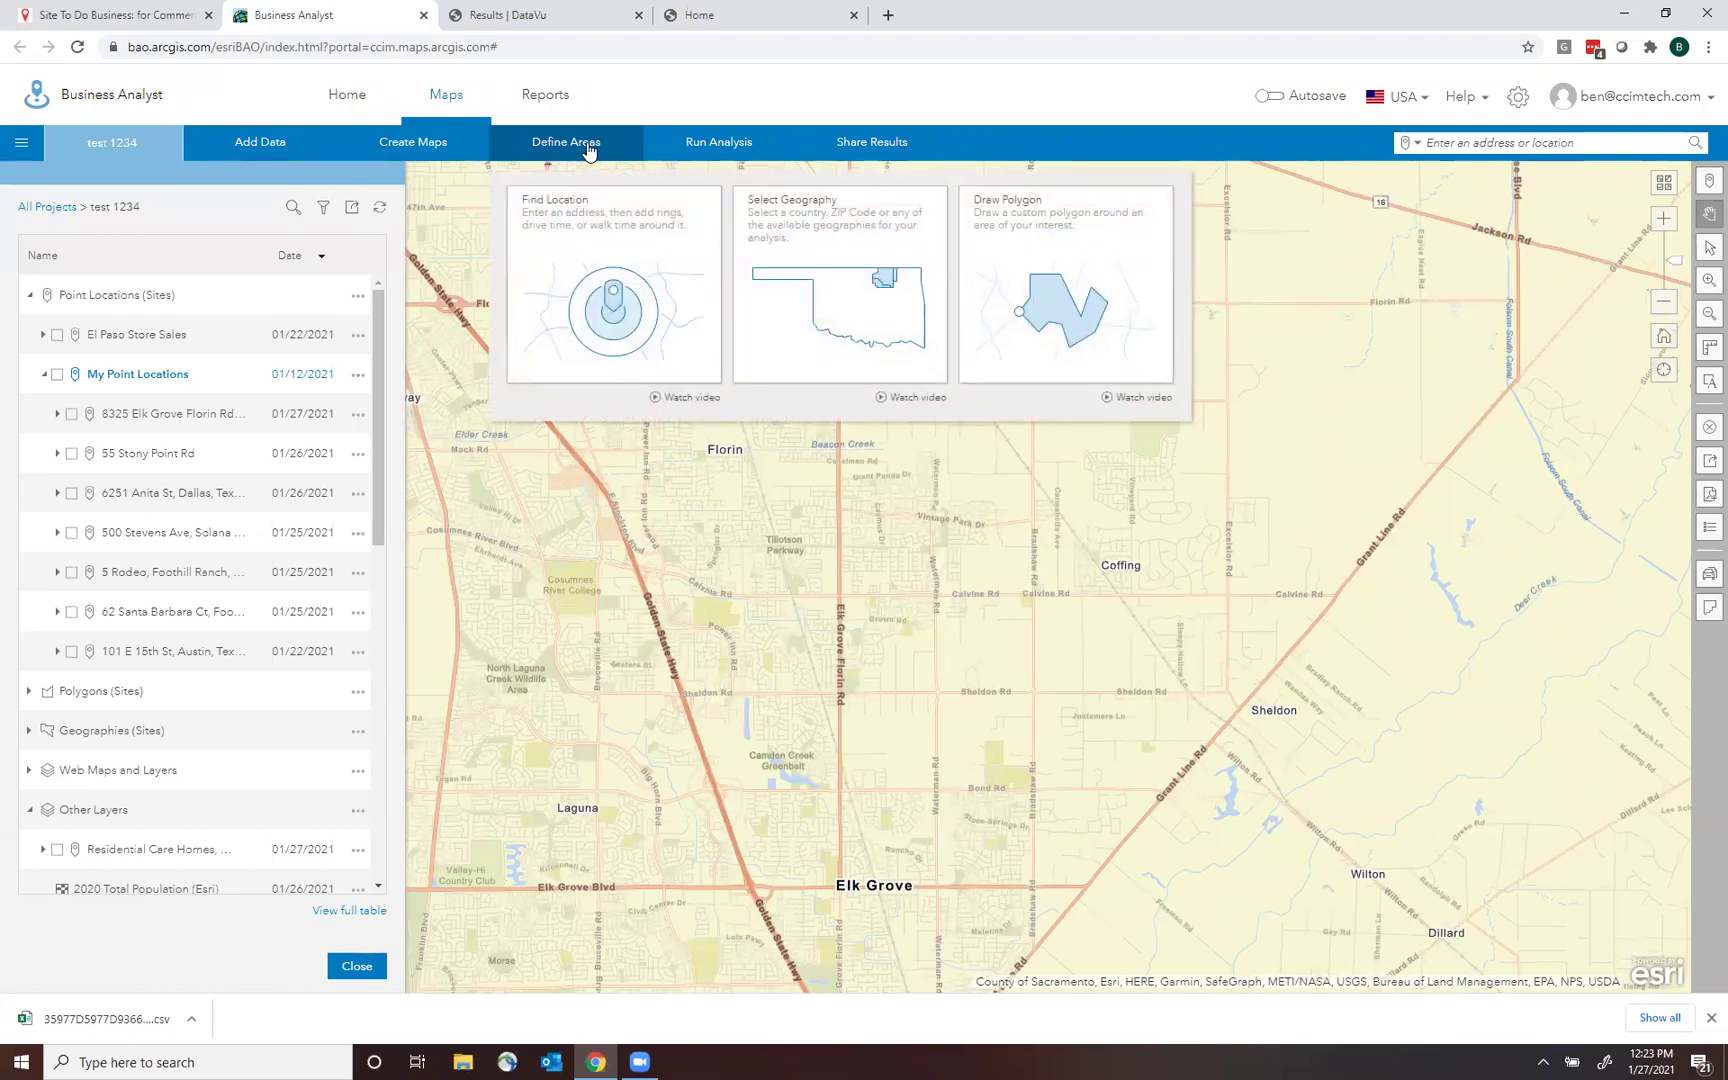
{"action": "left_click", "coordinate": [587, 146]}
{"action": "left_click", "coordinate": [587, 146]}
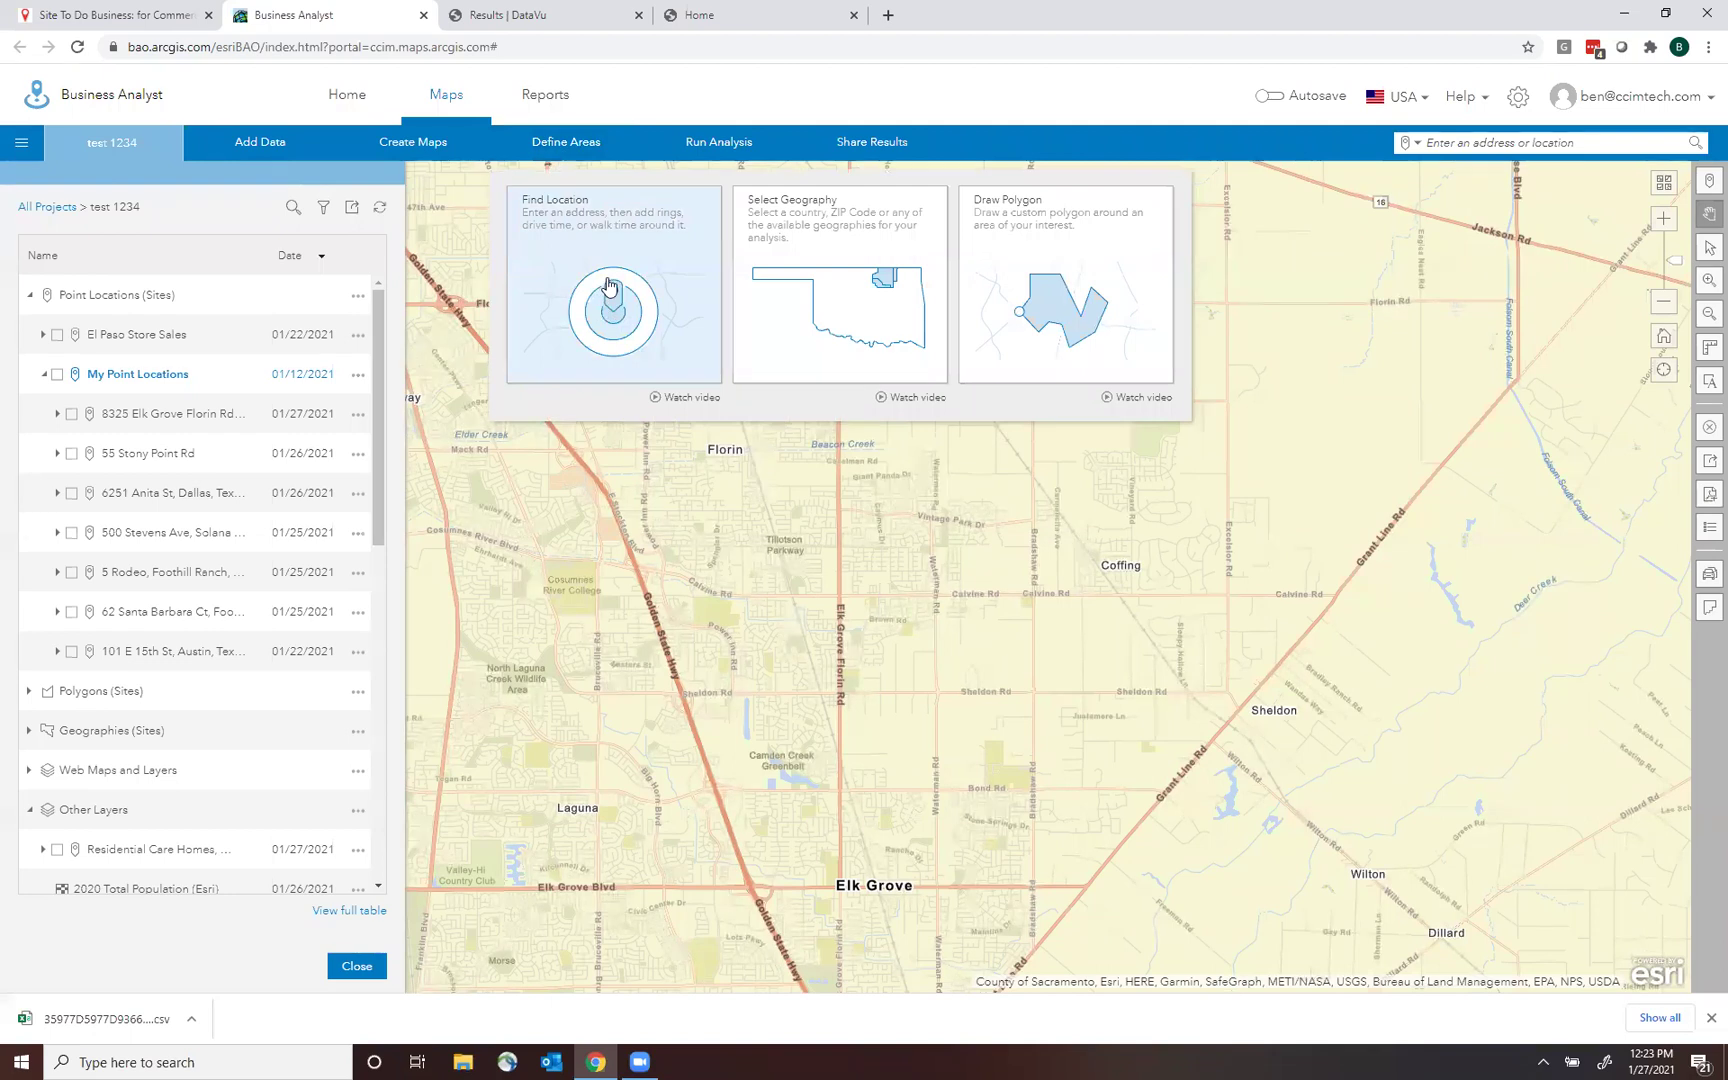
{"action": "left_click", "coordinate": [612, 283]}
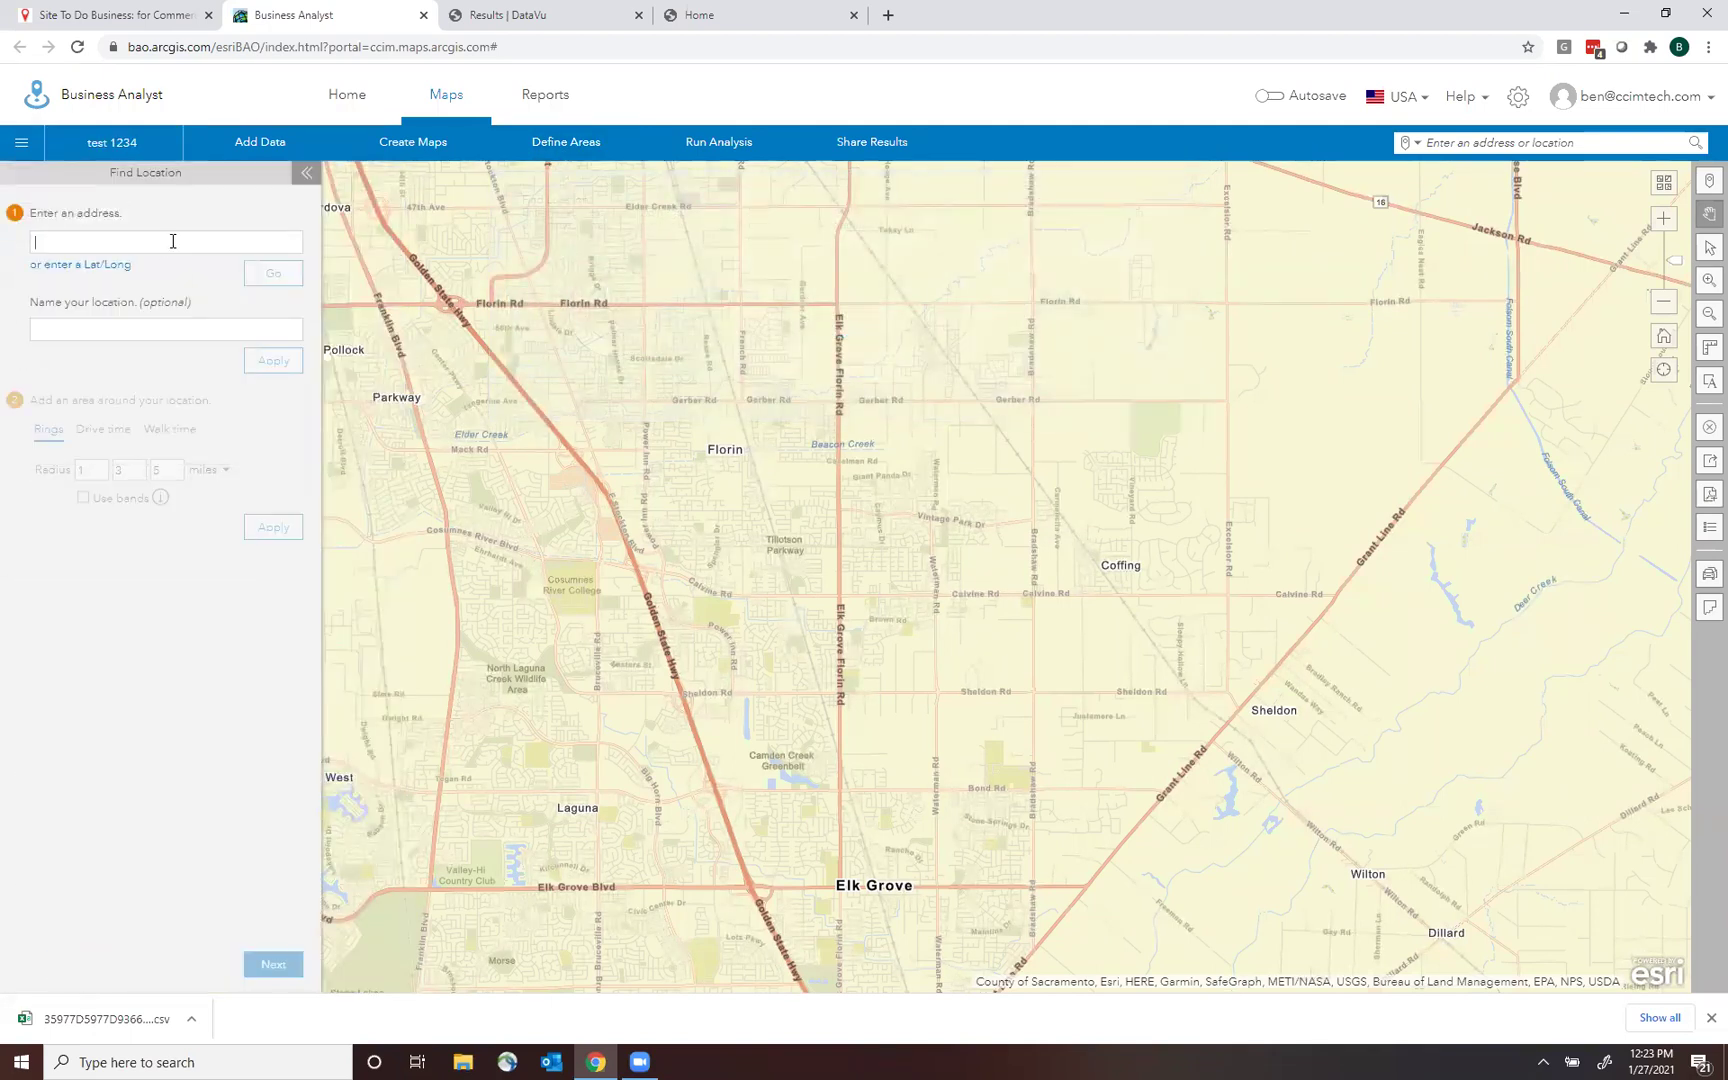
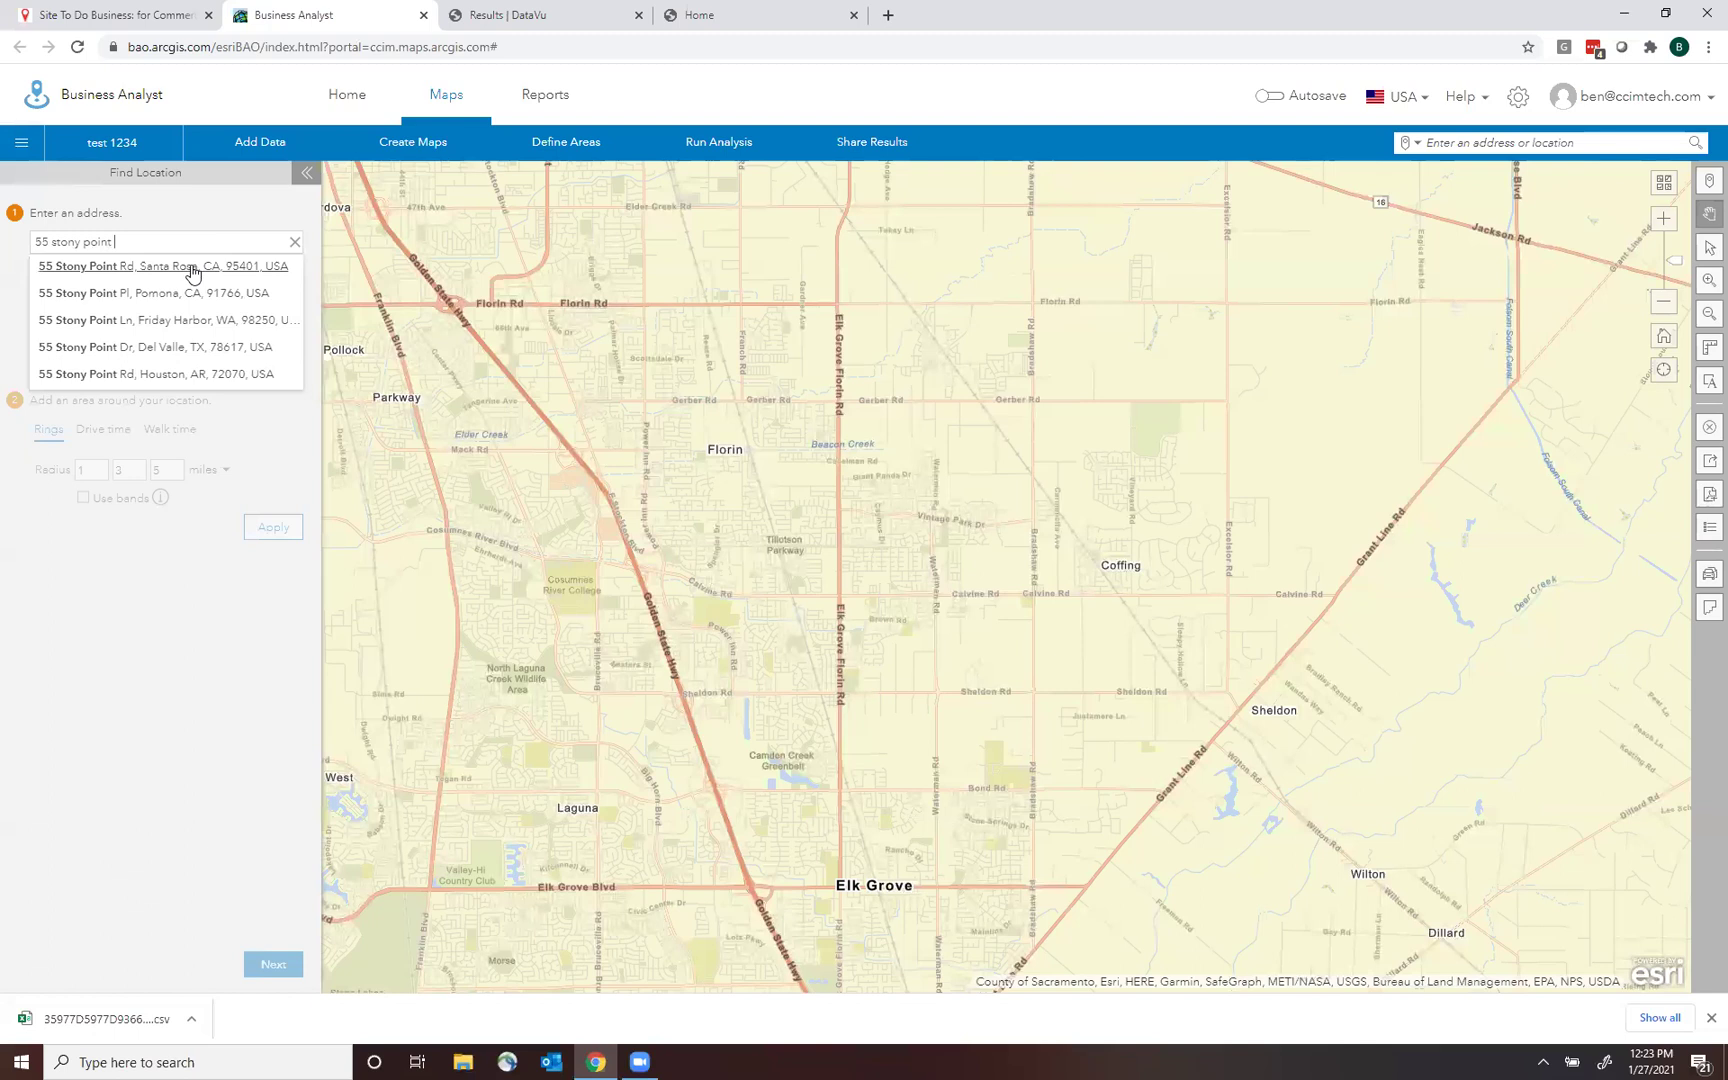
{"action": "left_click", "coordinate": [193, 268]}
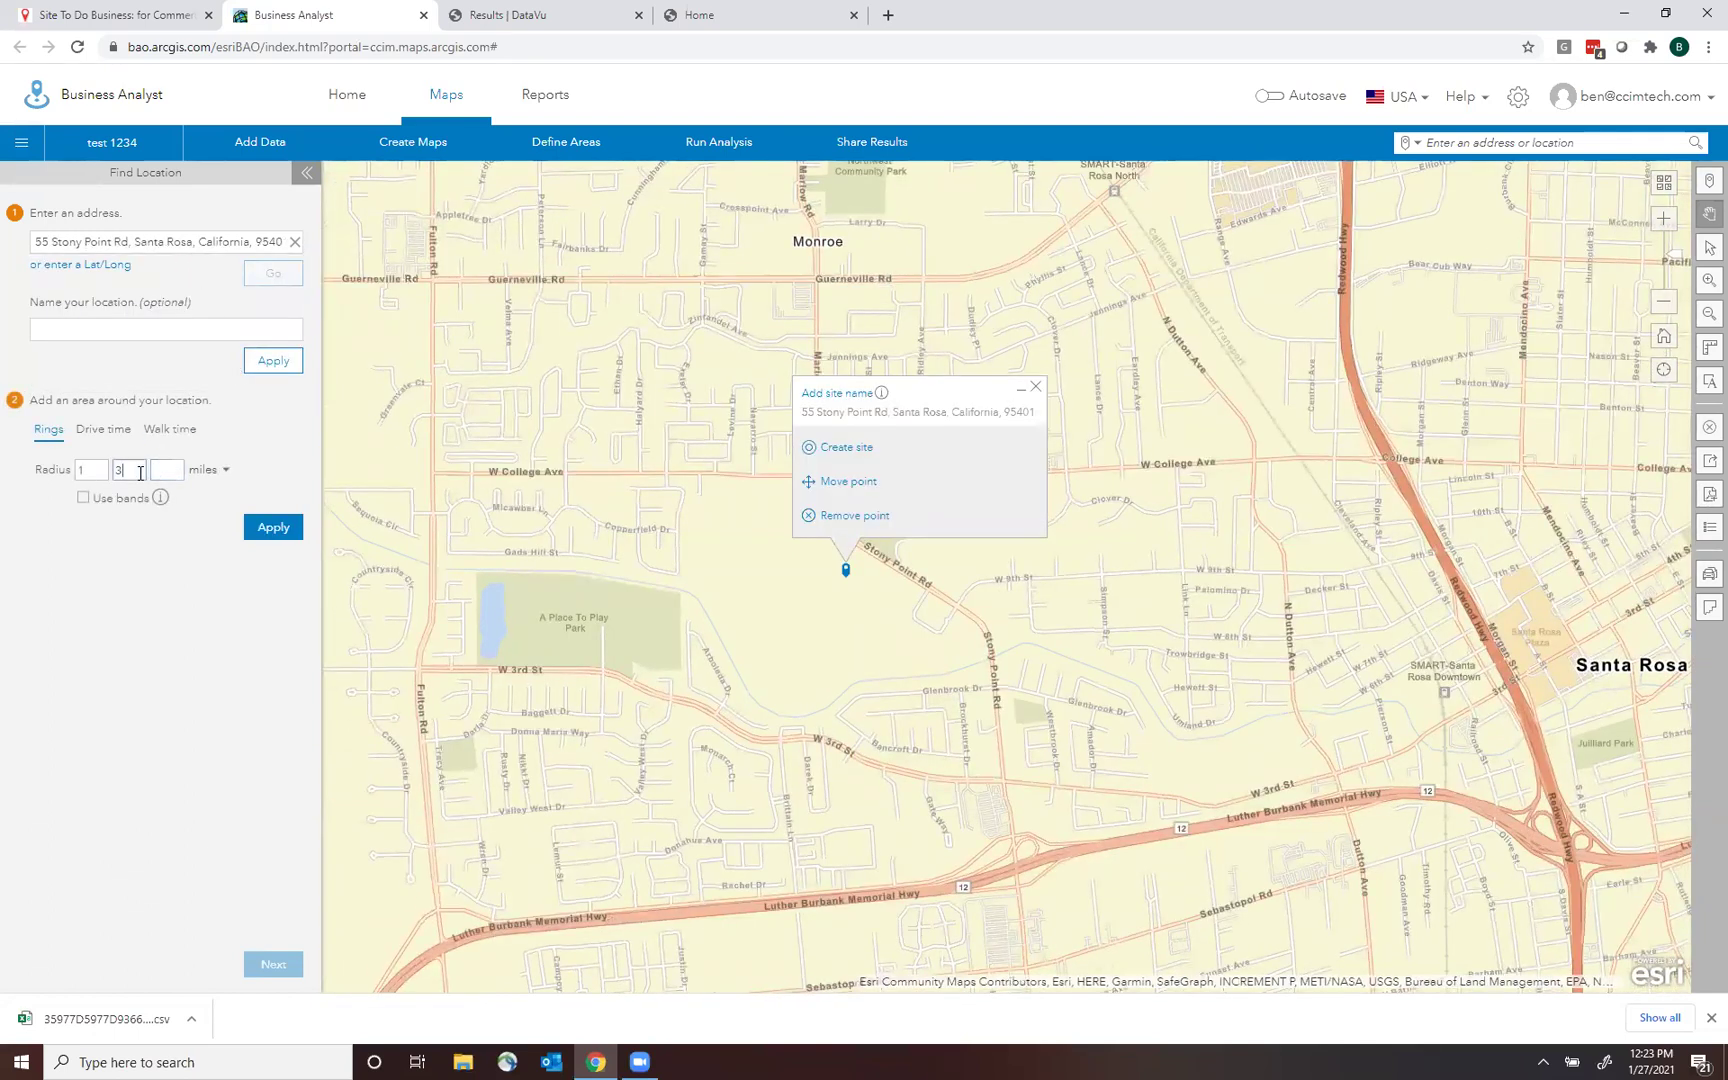
Give the site a 5-mile ring, then open Business and Facilities Search.
{"action": "left_click", "coordinate": [95, 473]}
{"action": "left_click", "coordinate": [284, 528]}
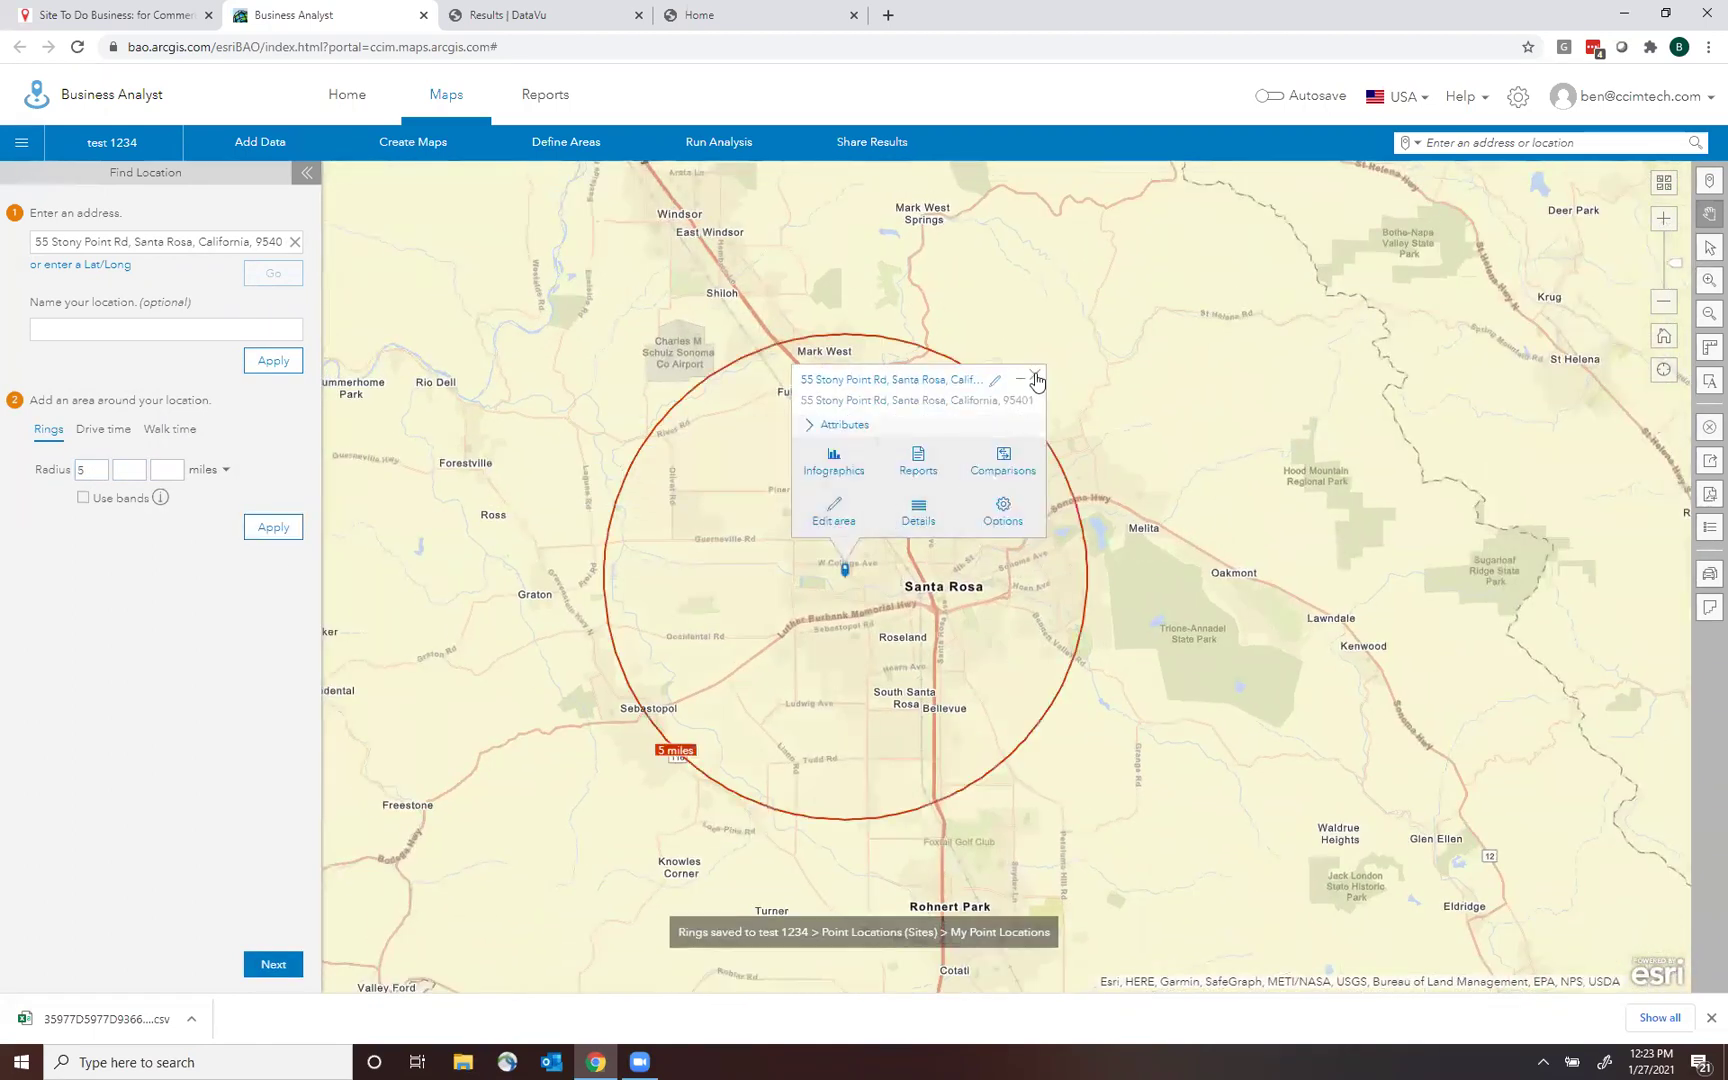
{"action": "left_click", "coordinate": [1036, 379]}
{"action": "mouse_move", "coordinate": [847, 582]}
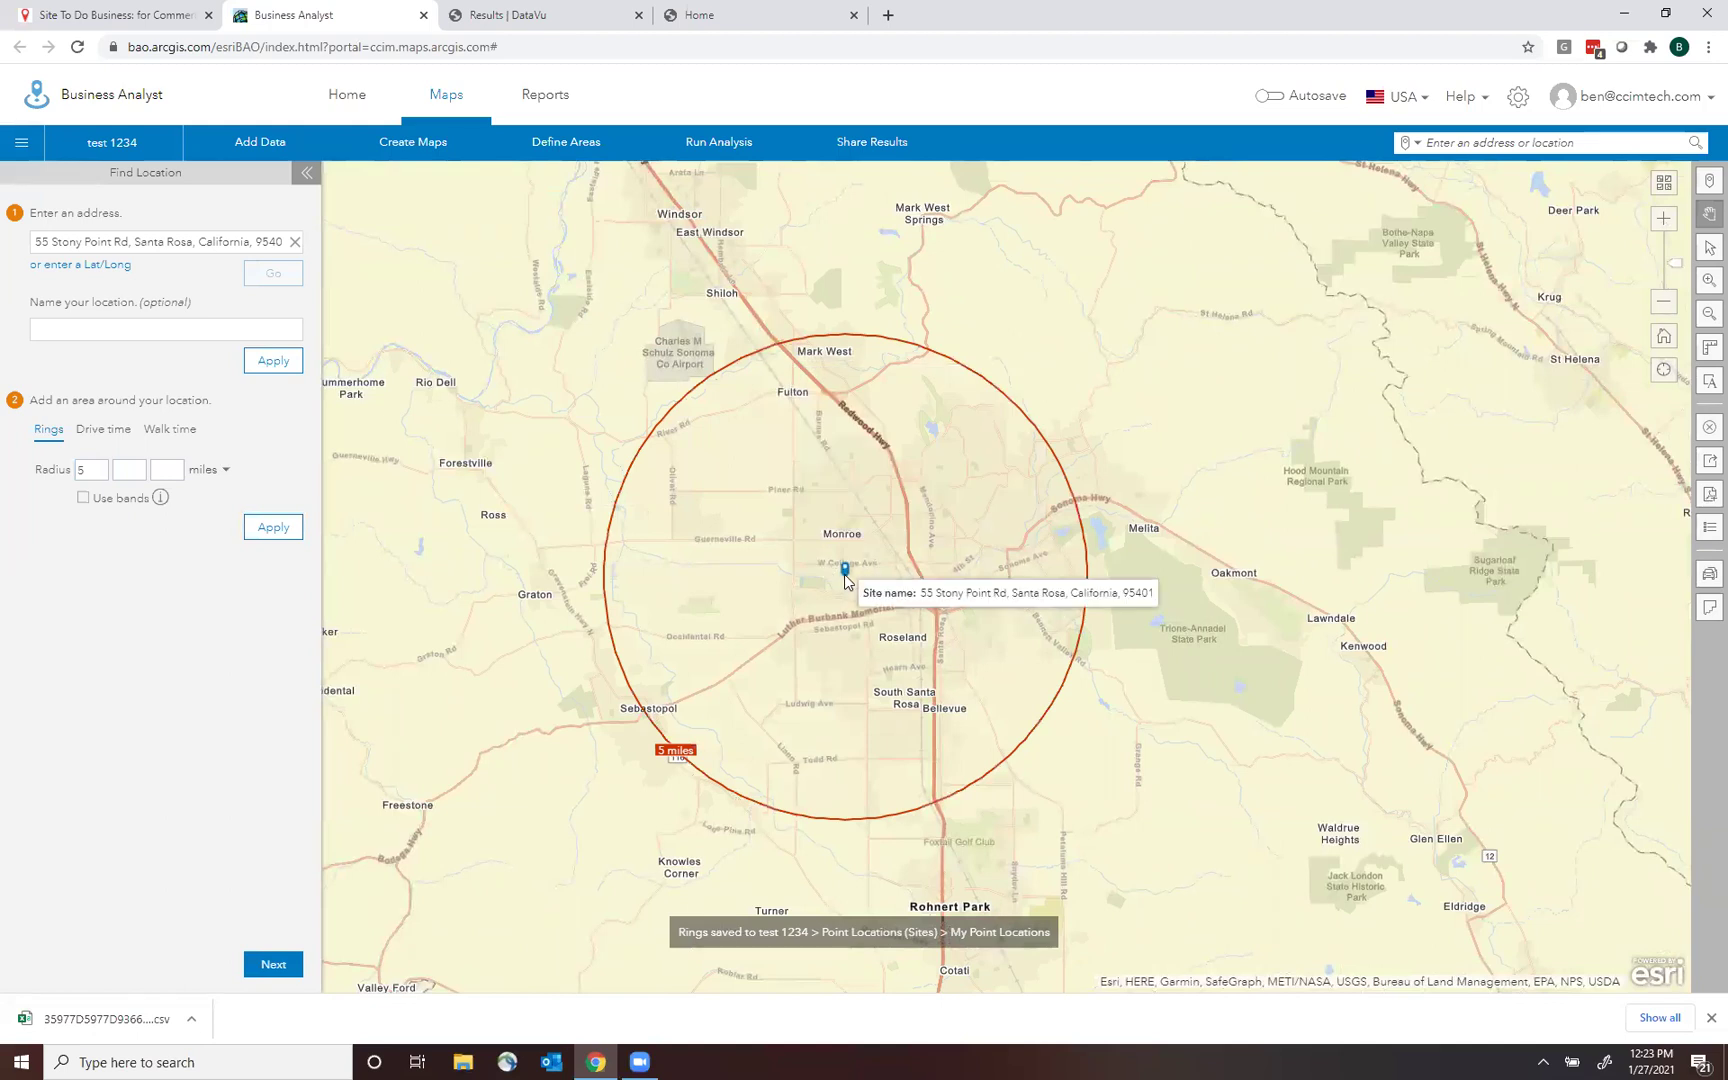
{"action": "left_click", "coordinate": [893, 462]}
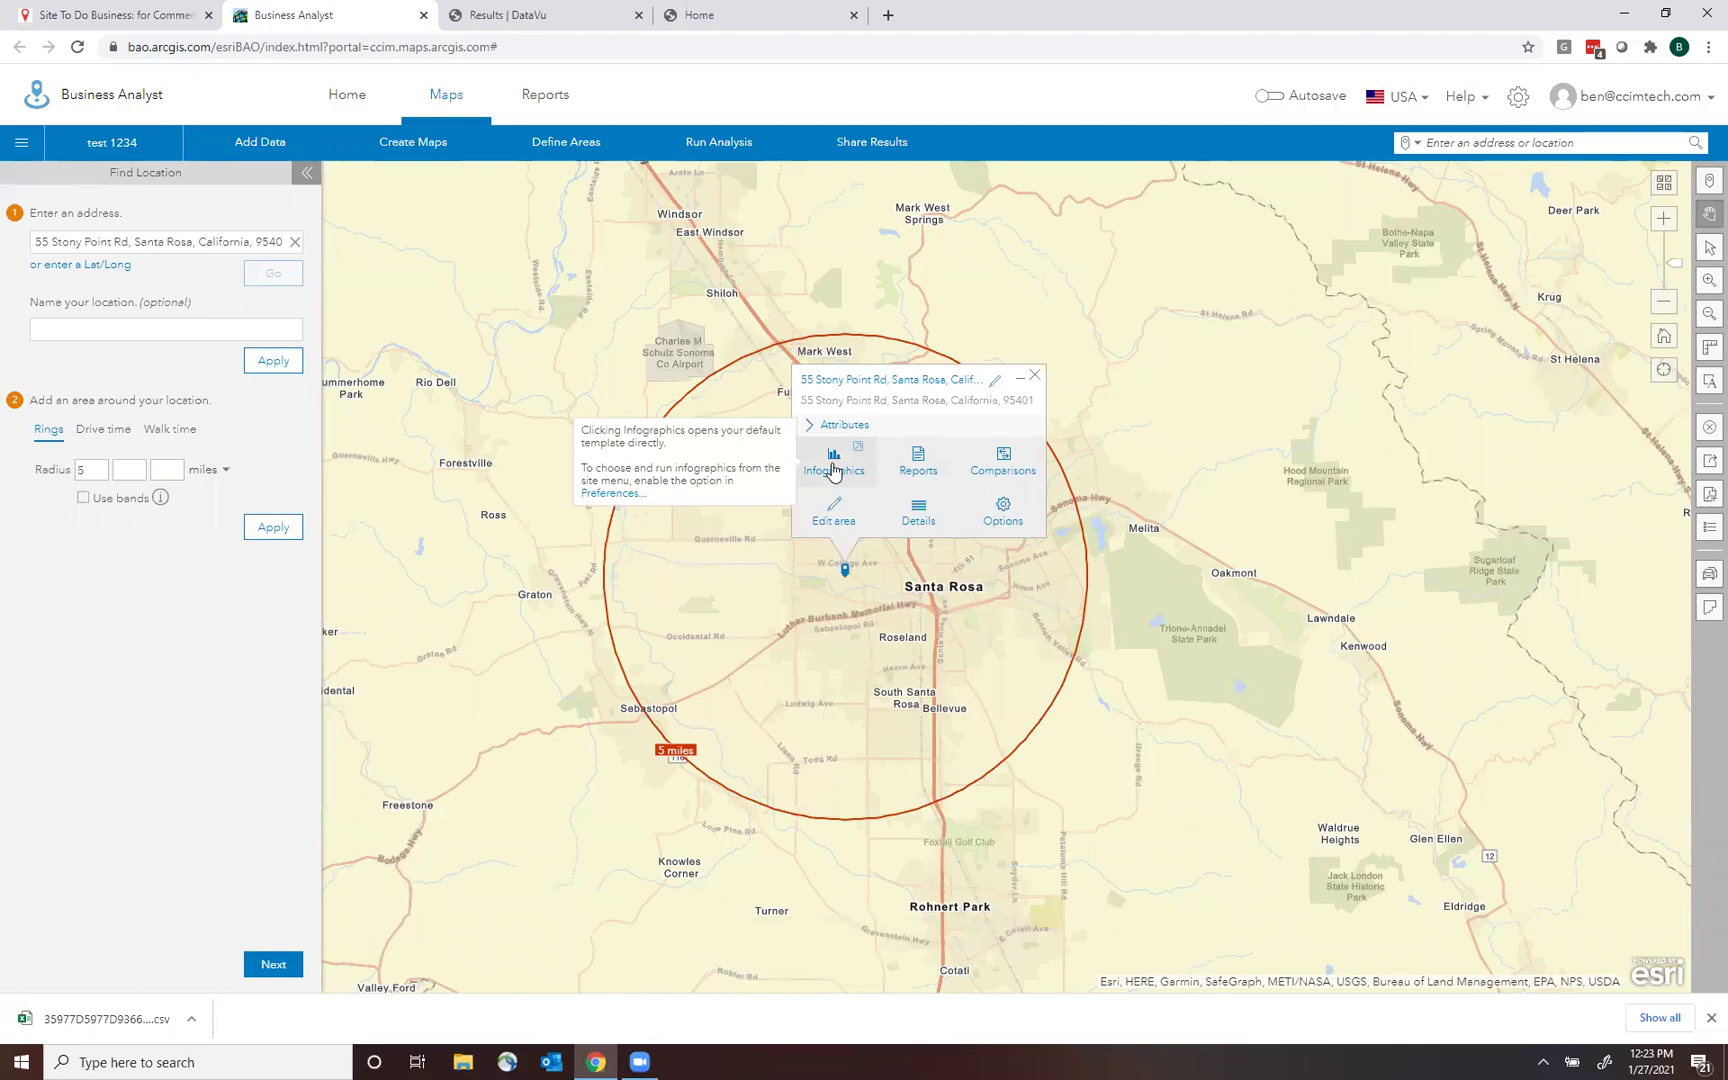
{"action": "left_click", "coordinate": [1036, 378]}
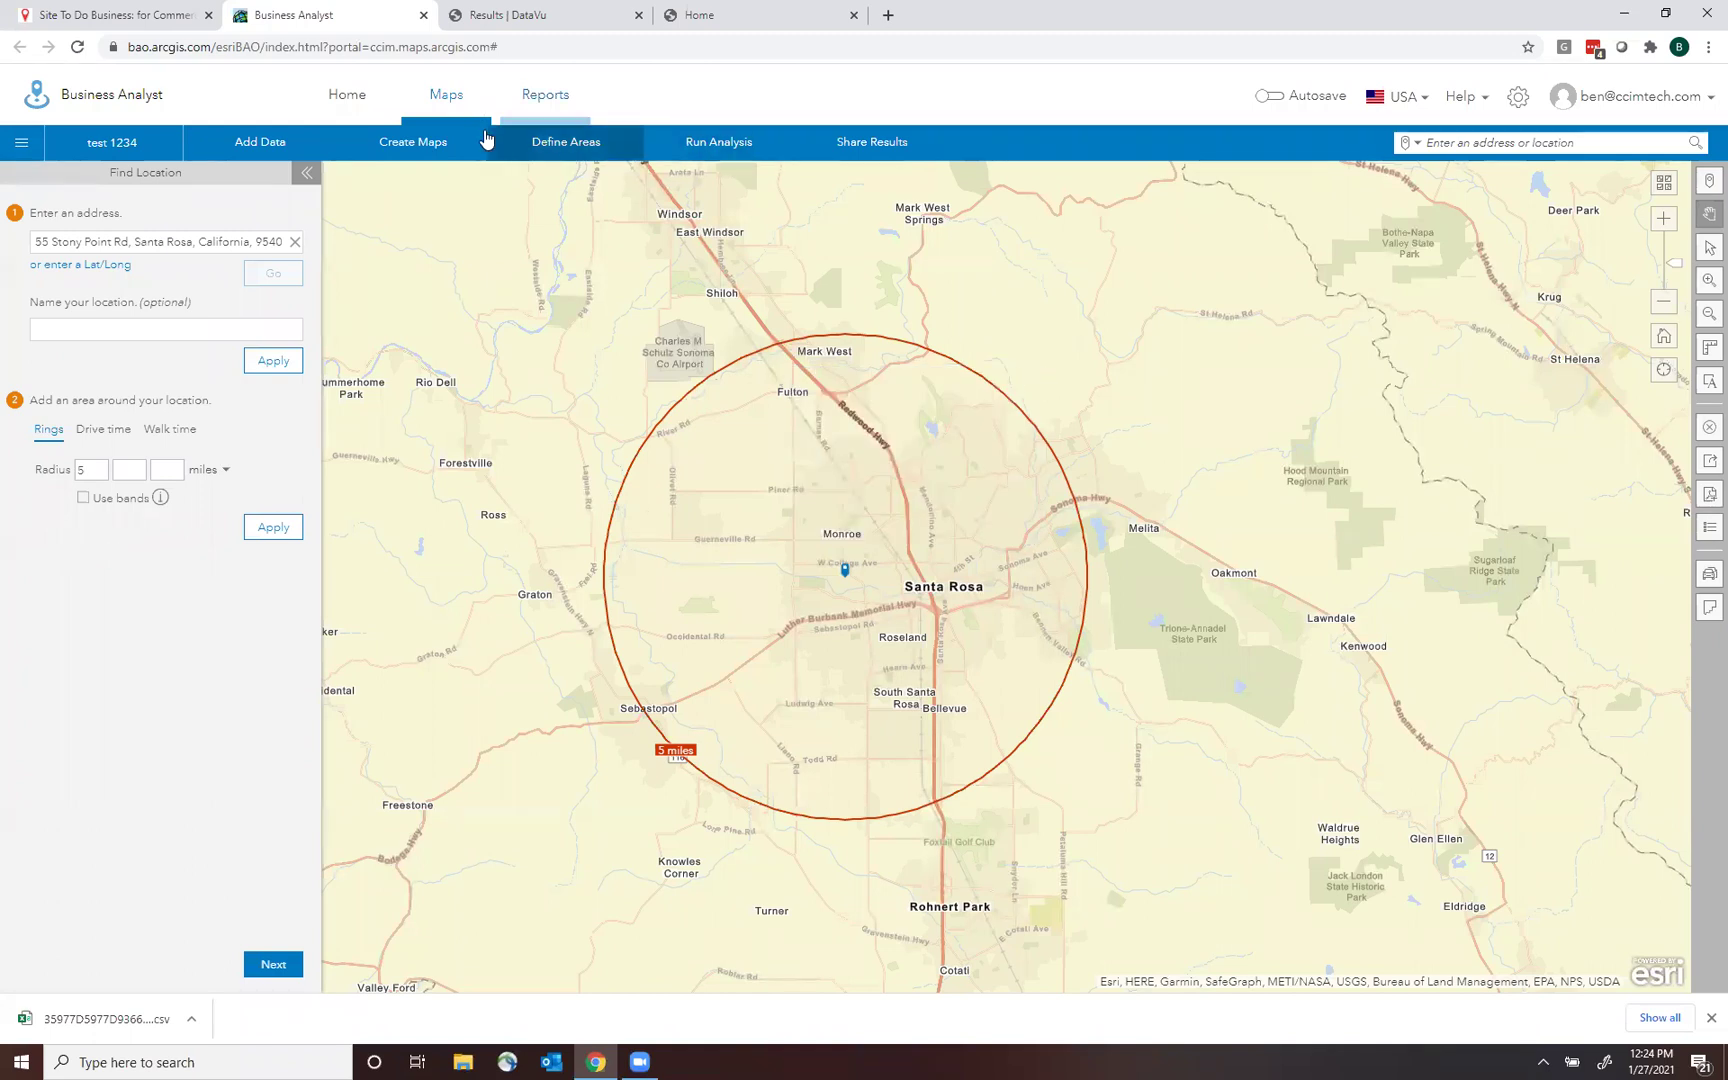
{"action": "left_click", "coordinate": [410, 140]}
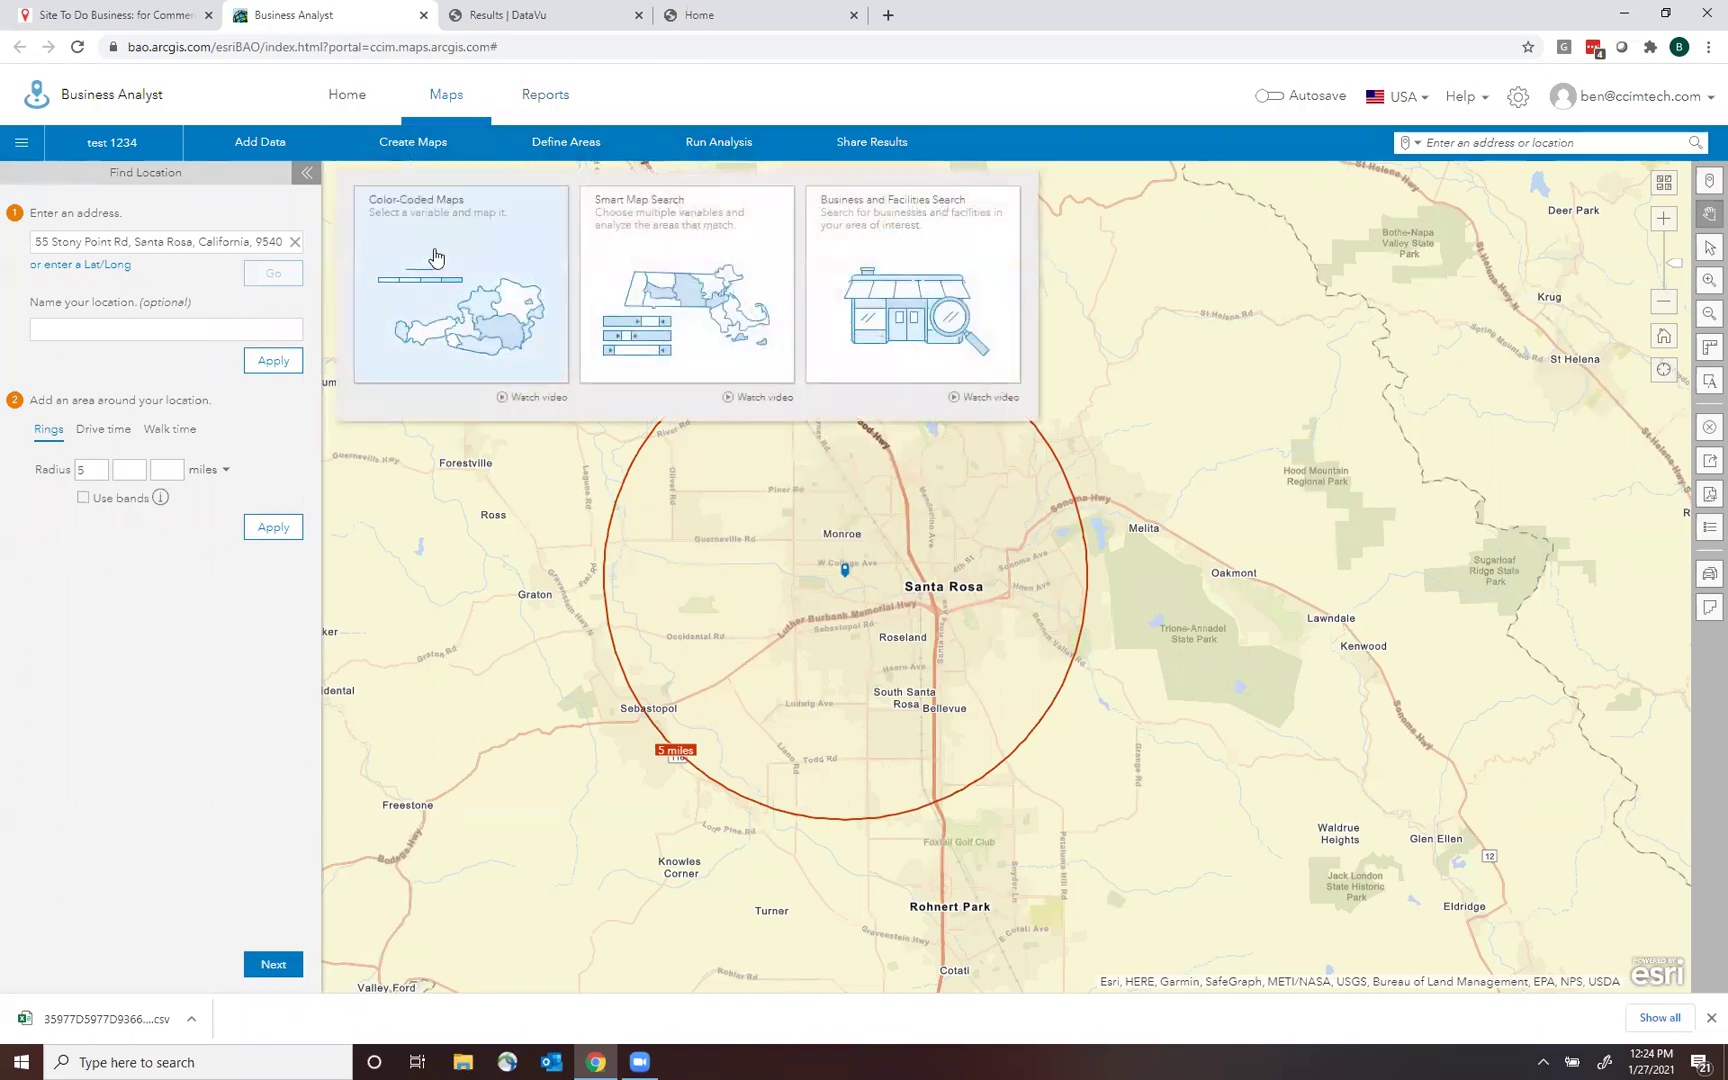
{"action": "left_click", "coordinate": [890, 262]}
Search businesses for 'cvs; walgreens' and map 14 of 15 results, excluding Cvs Hearing Ctr.
{"action": "left_click", "coordinate": [187, 255]}
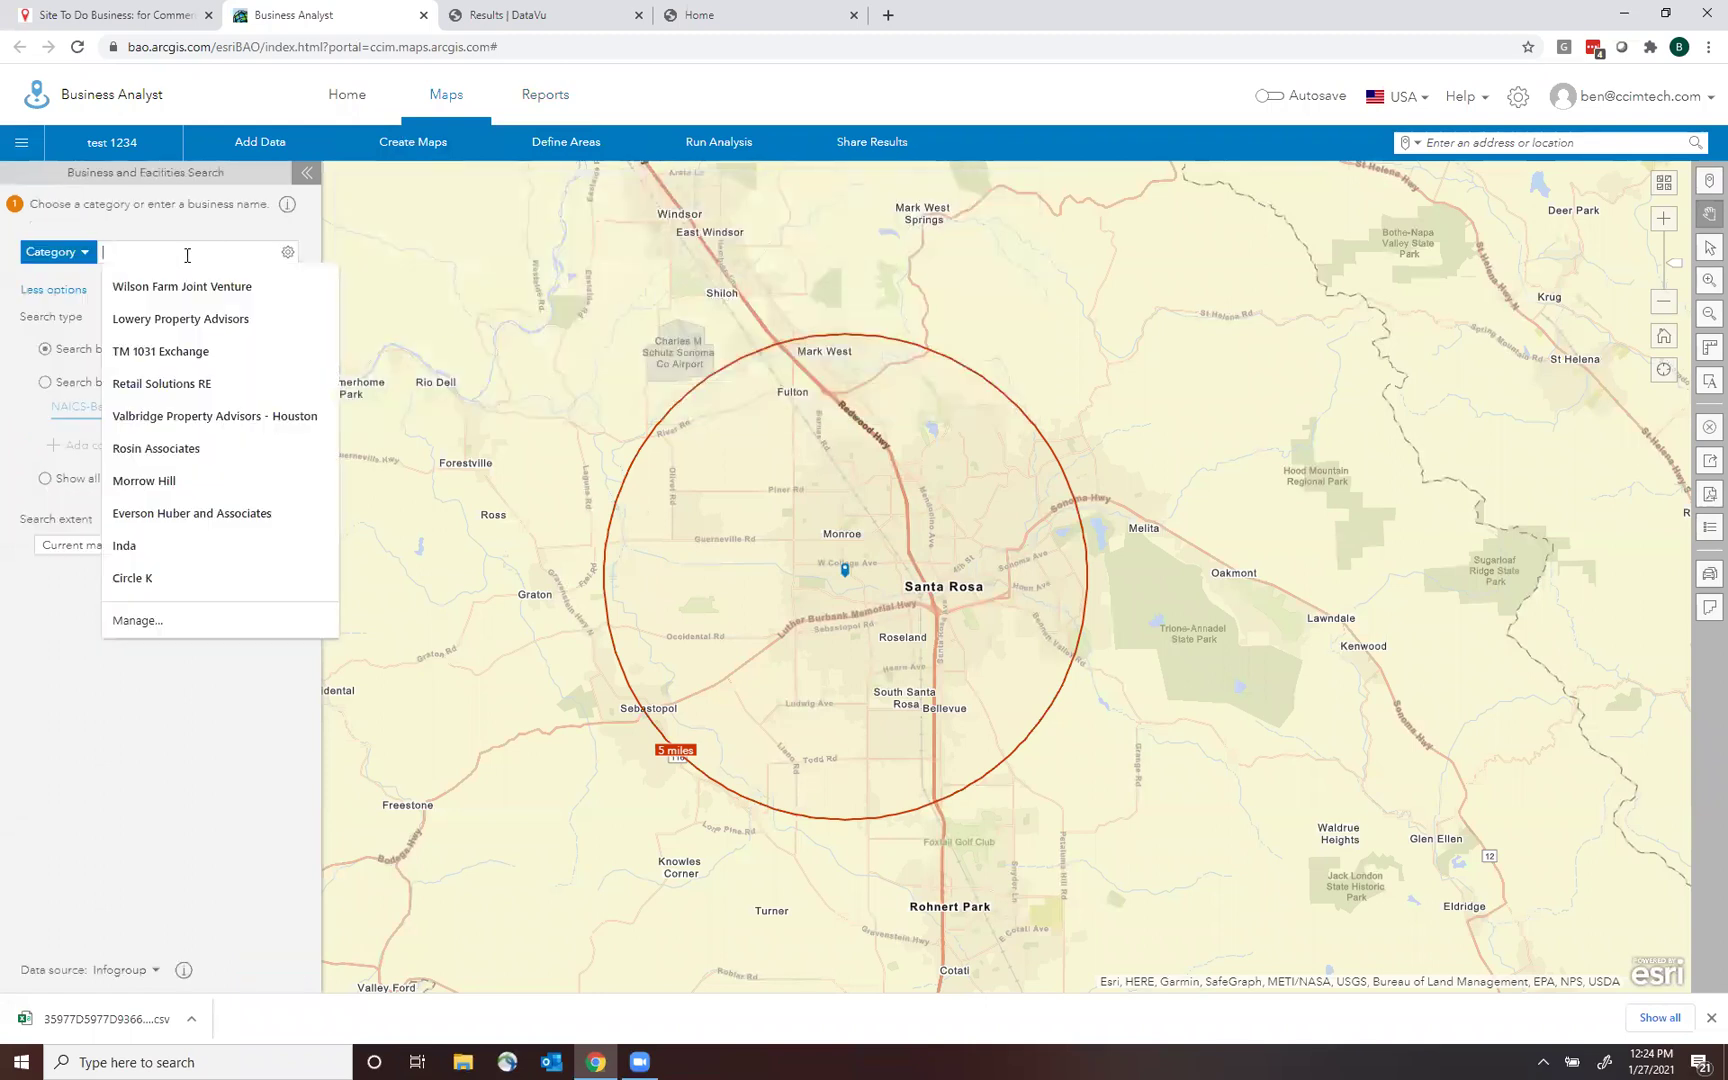
{"action": "type", "text": "cvs"}
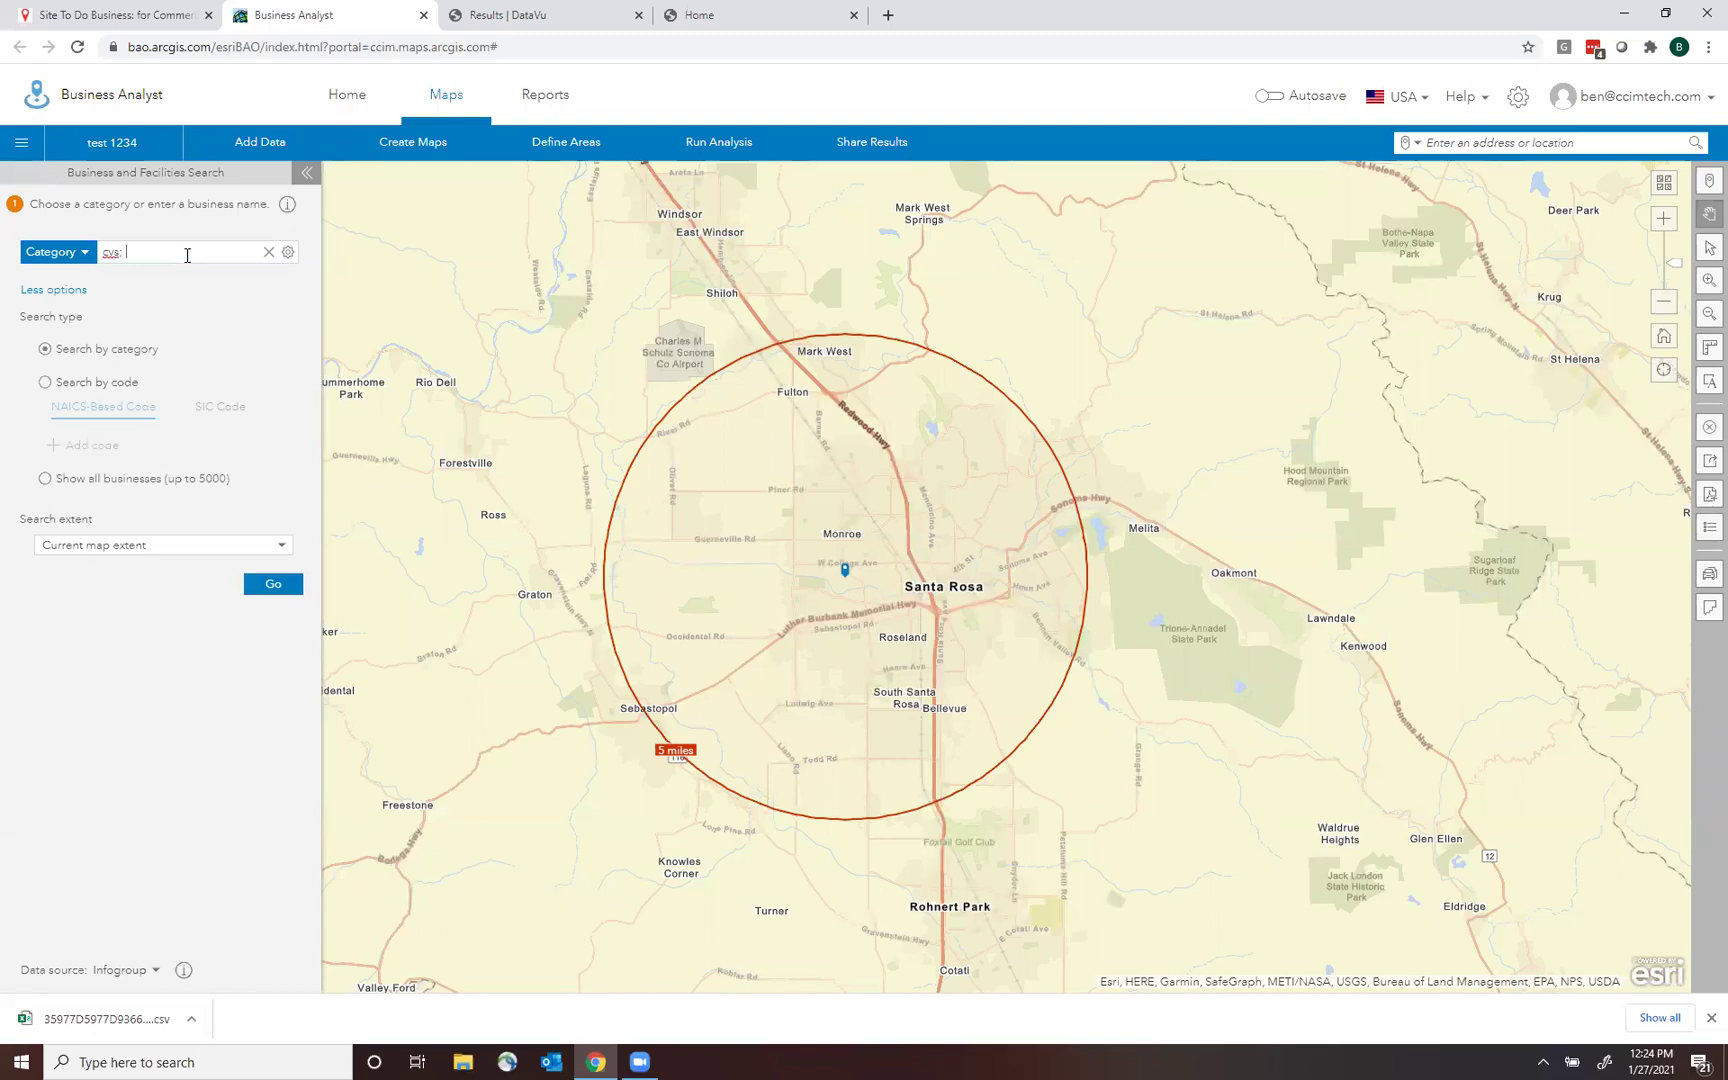
{"action": "type", "text": "; walgreens"}
{"action": "key", "text": "Return"}
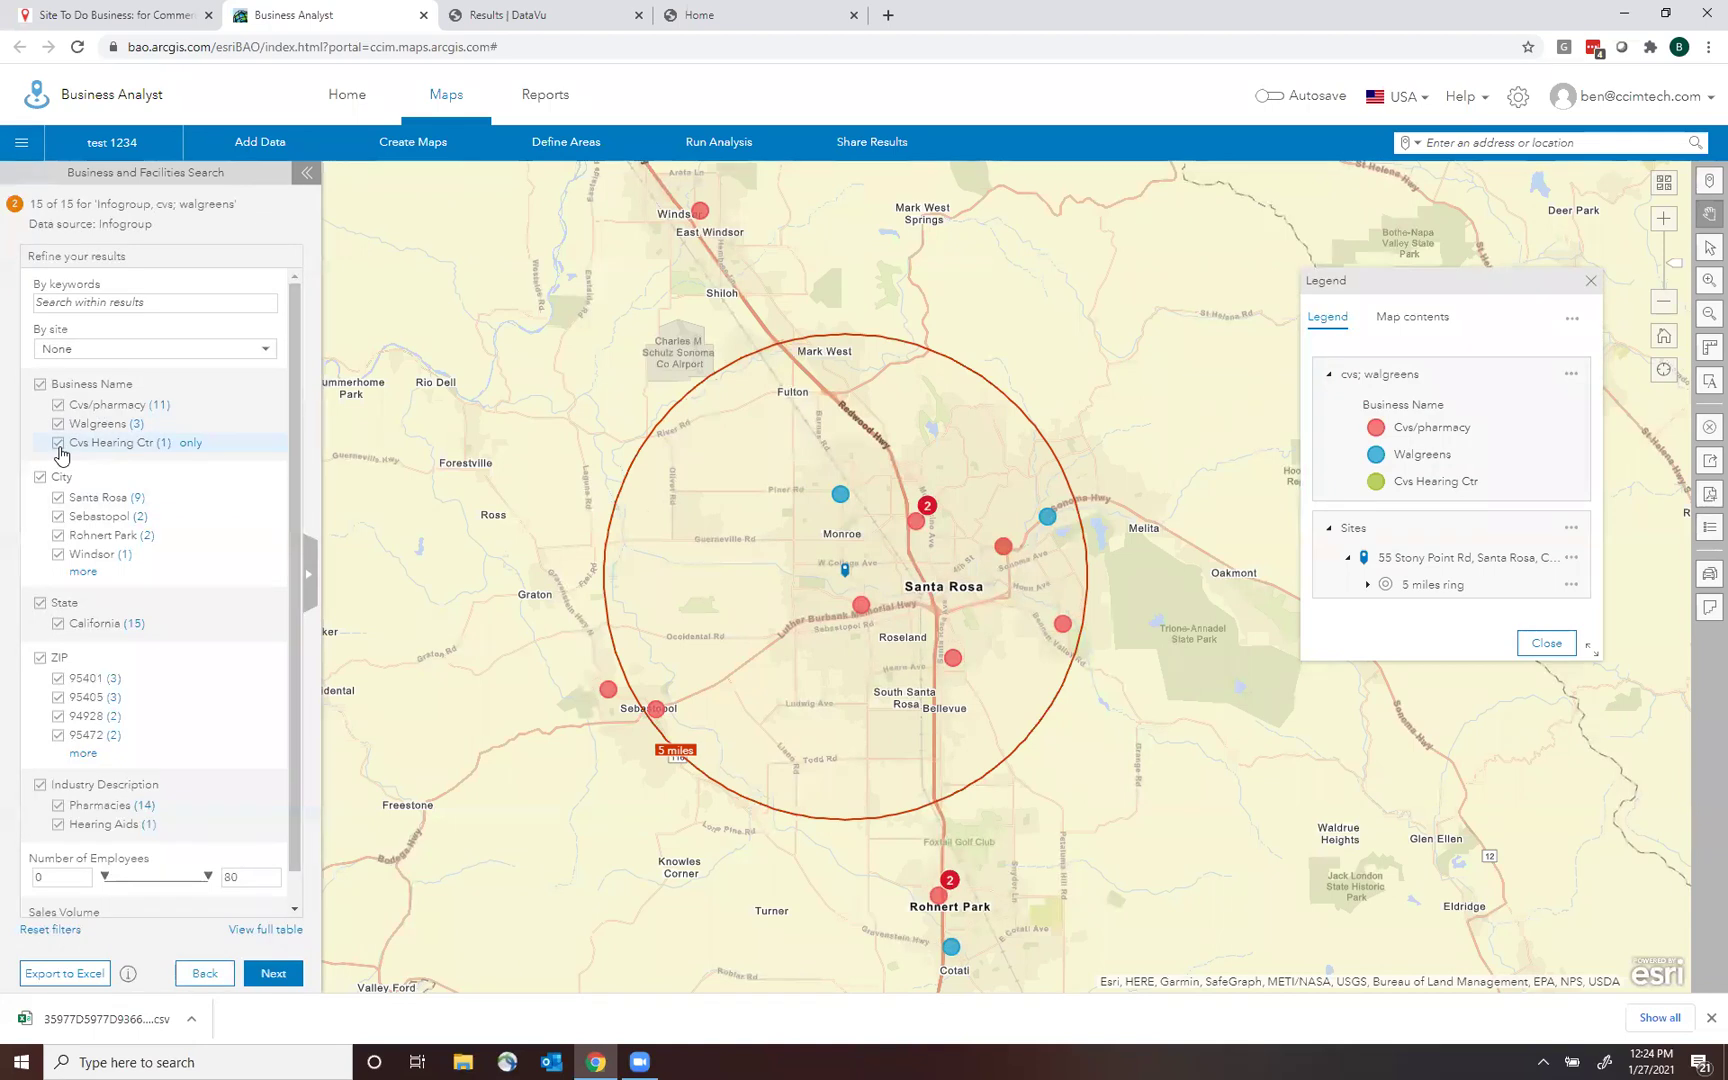
{"action": "left_click", "coordinate": [59, 446]}
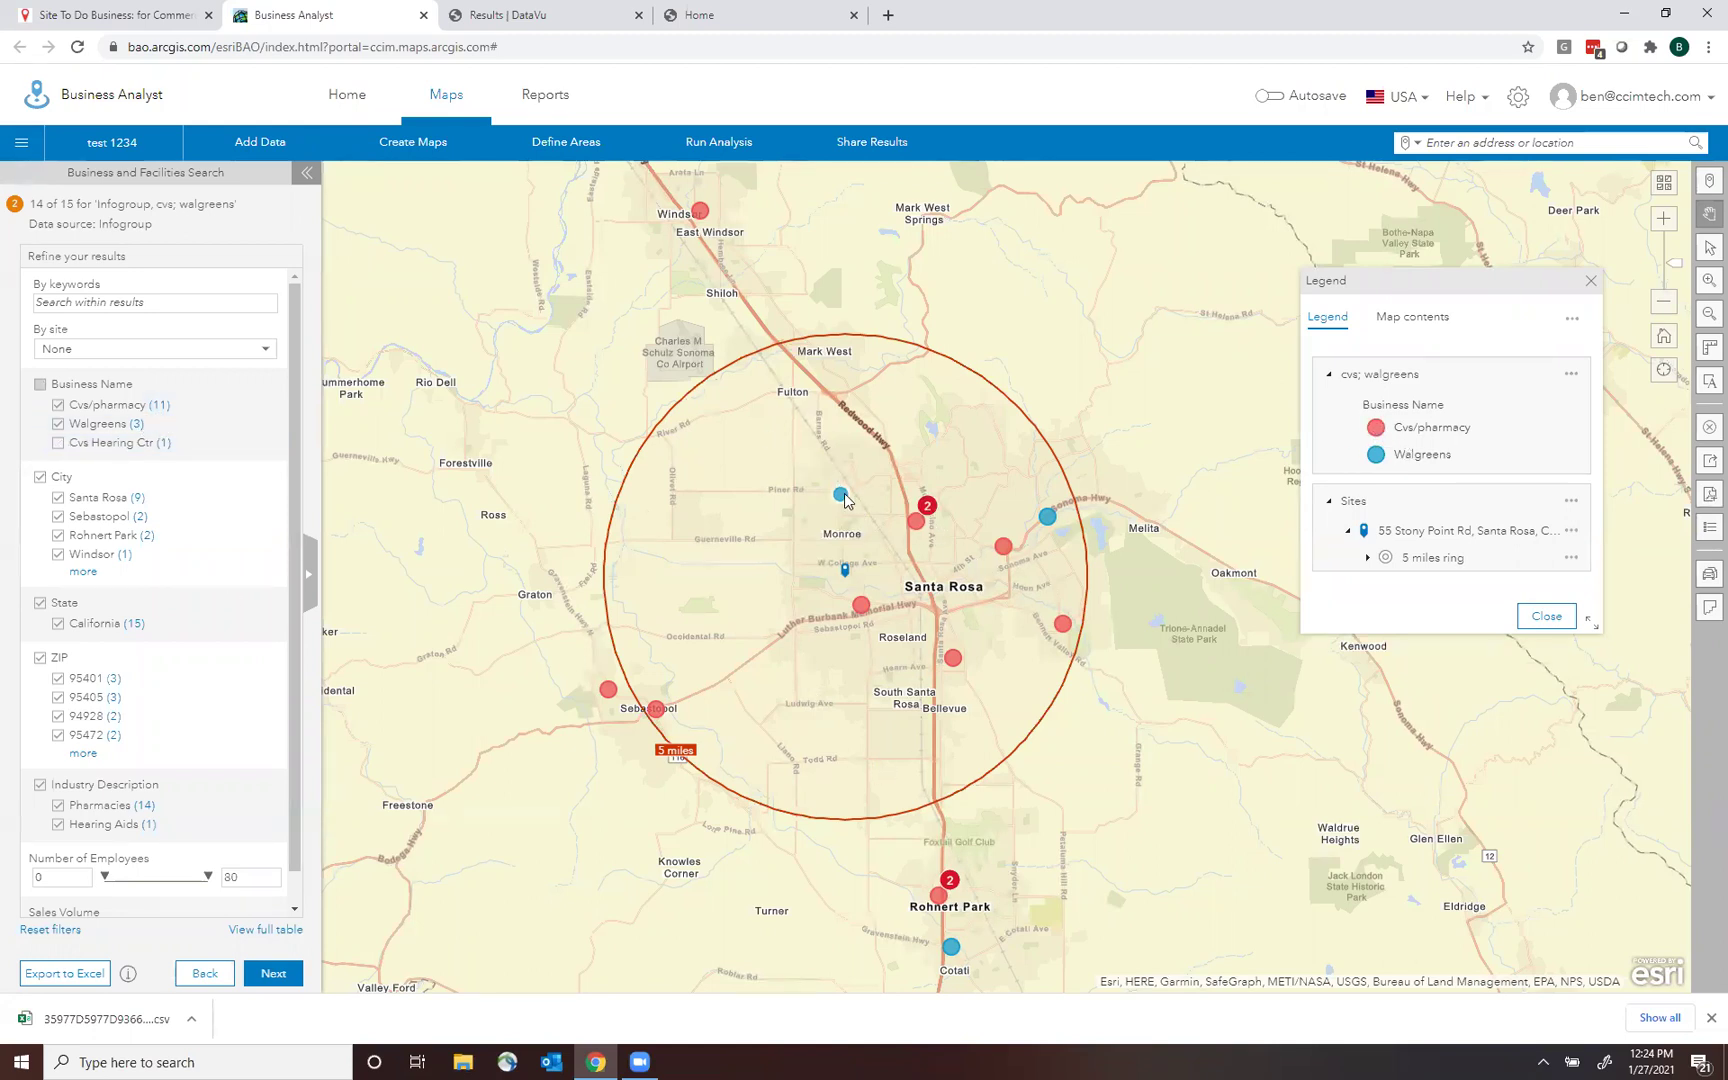
{"action": "left_click", "coordinate": [267, 975]}
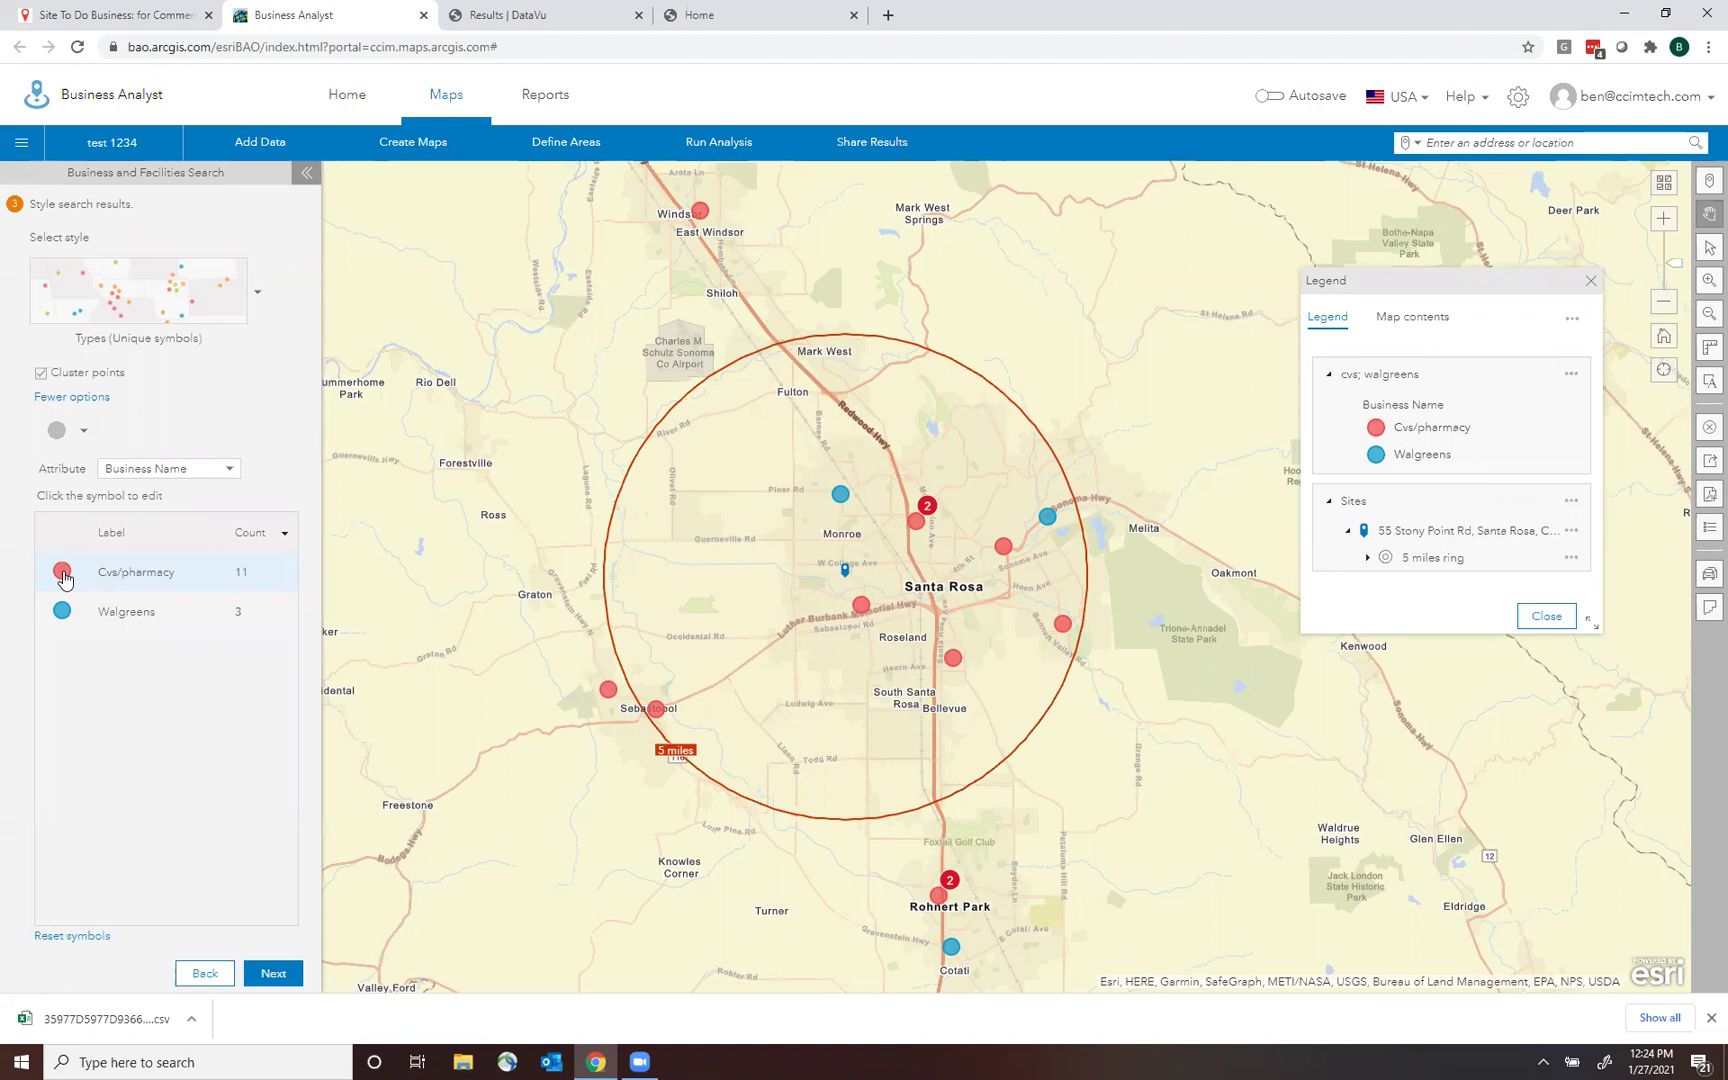
{"action": "left_click", "coordinate": [62, 573]}
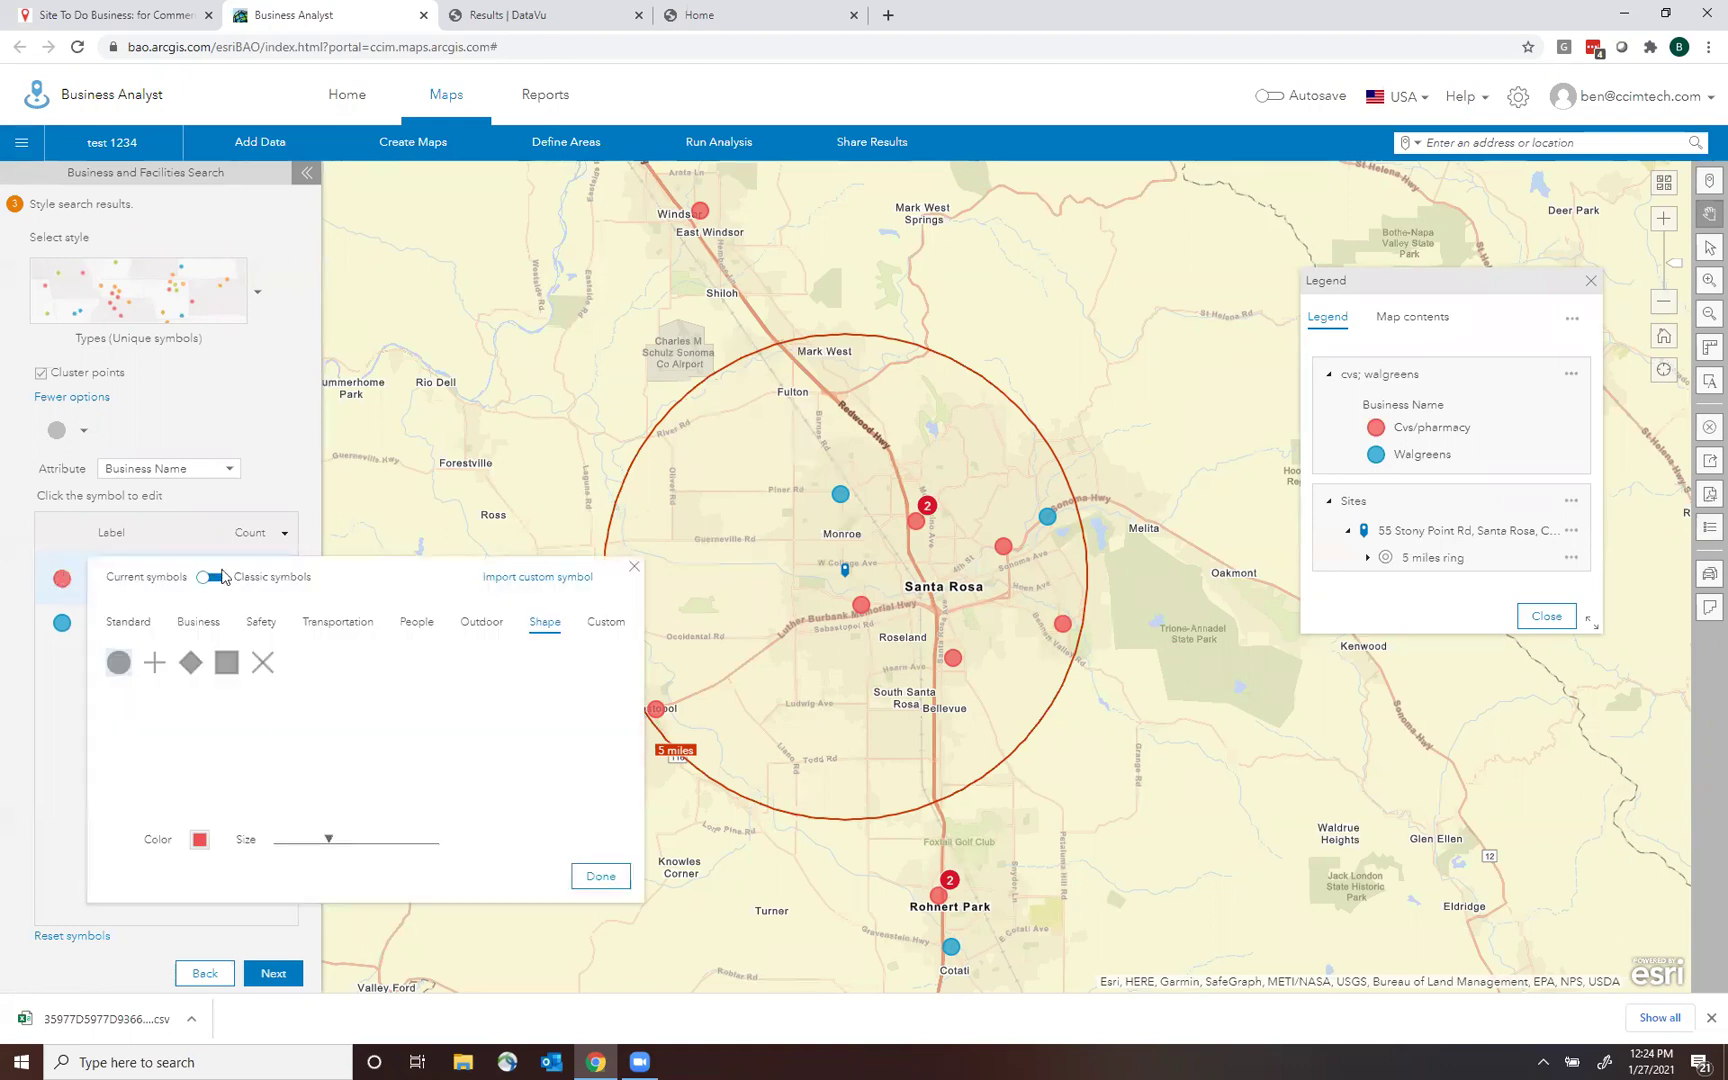
{"action": "left_click", "coordinate": [606, 624]}
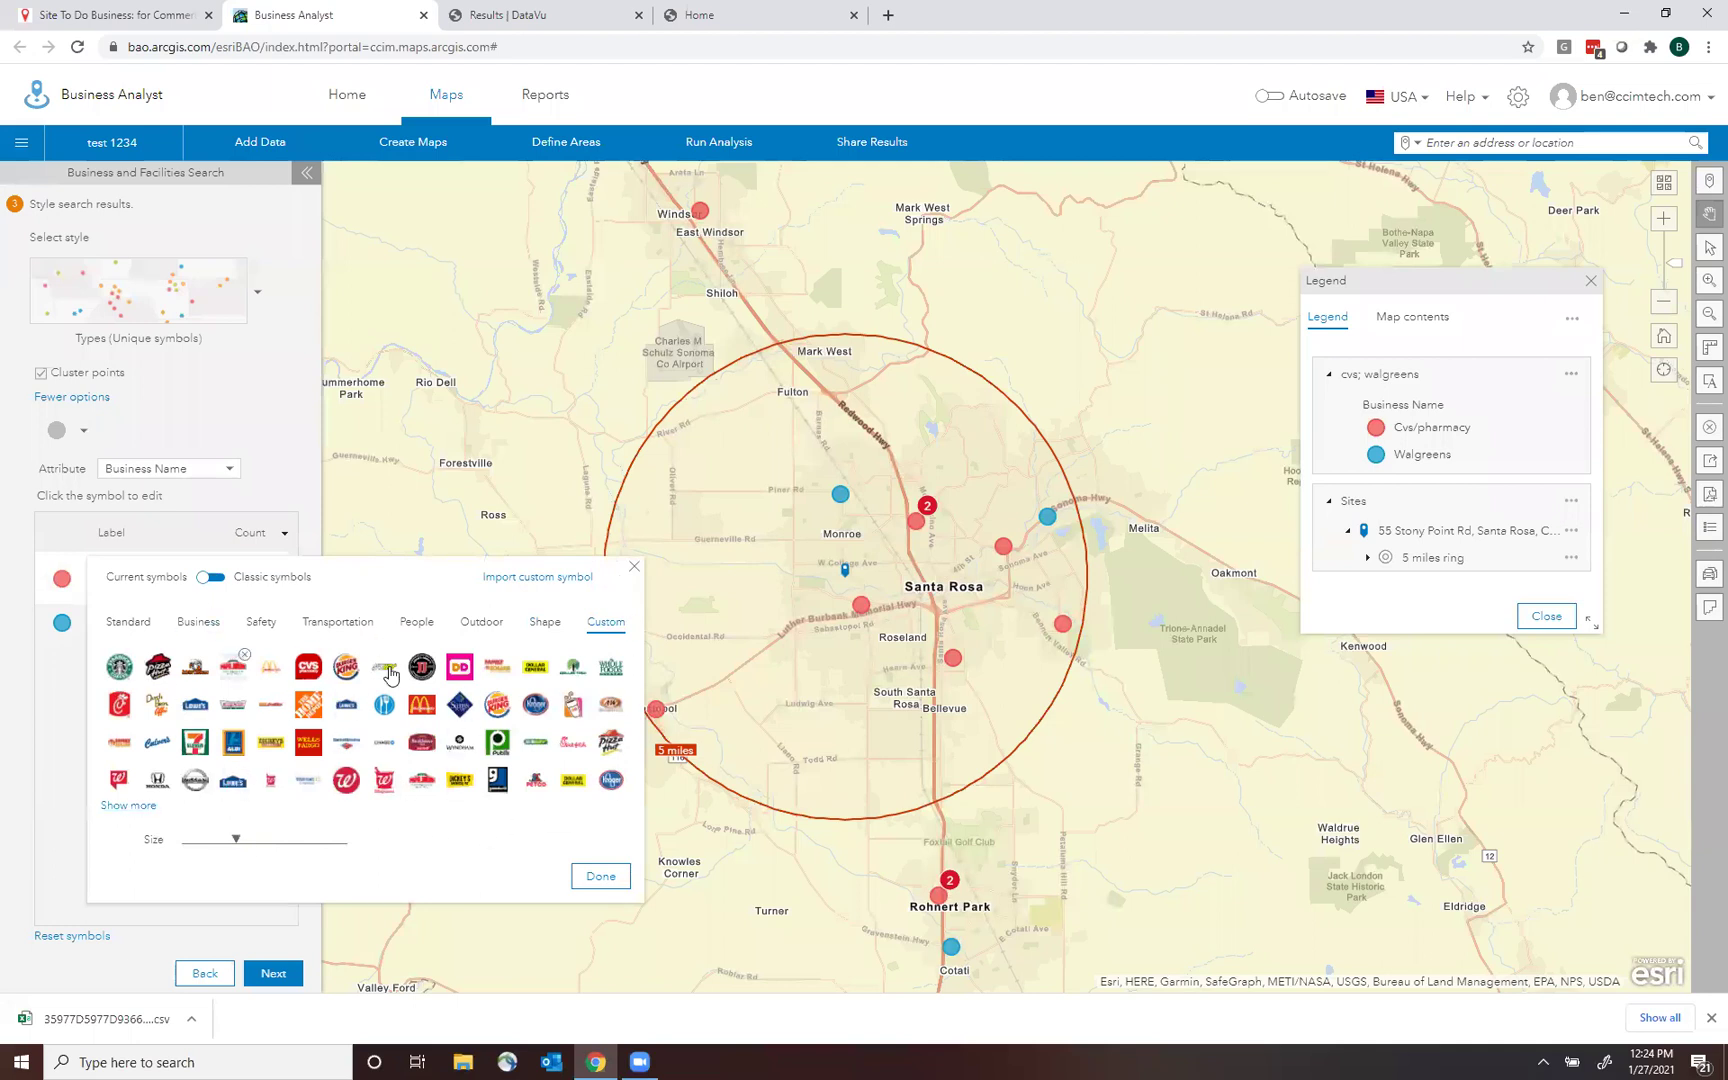
{"action": "left_click", "coordinate": [128, 806]}
{"action": "left_click_drag", "start_coordinate": [621, 282], "coordinate": [638, 222]}
{"action": "scroll", "coordinate": [612, 392], "scroll_direction": "down", "scroll_amount": 8}
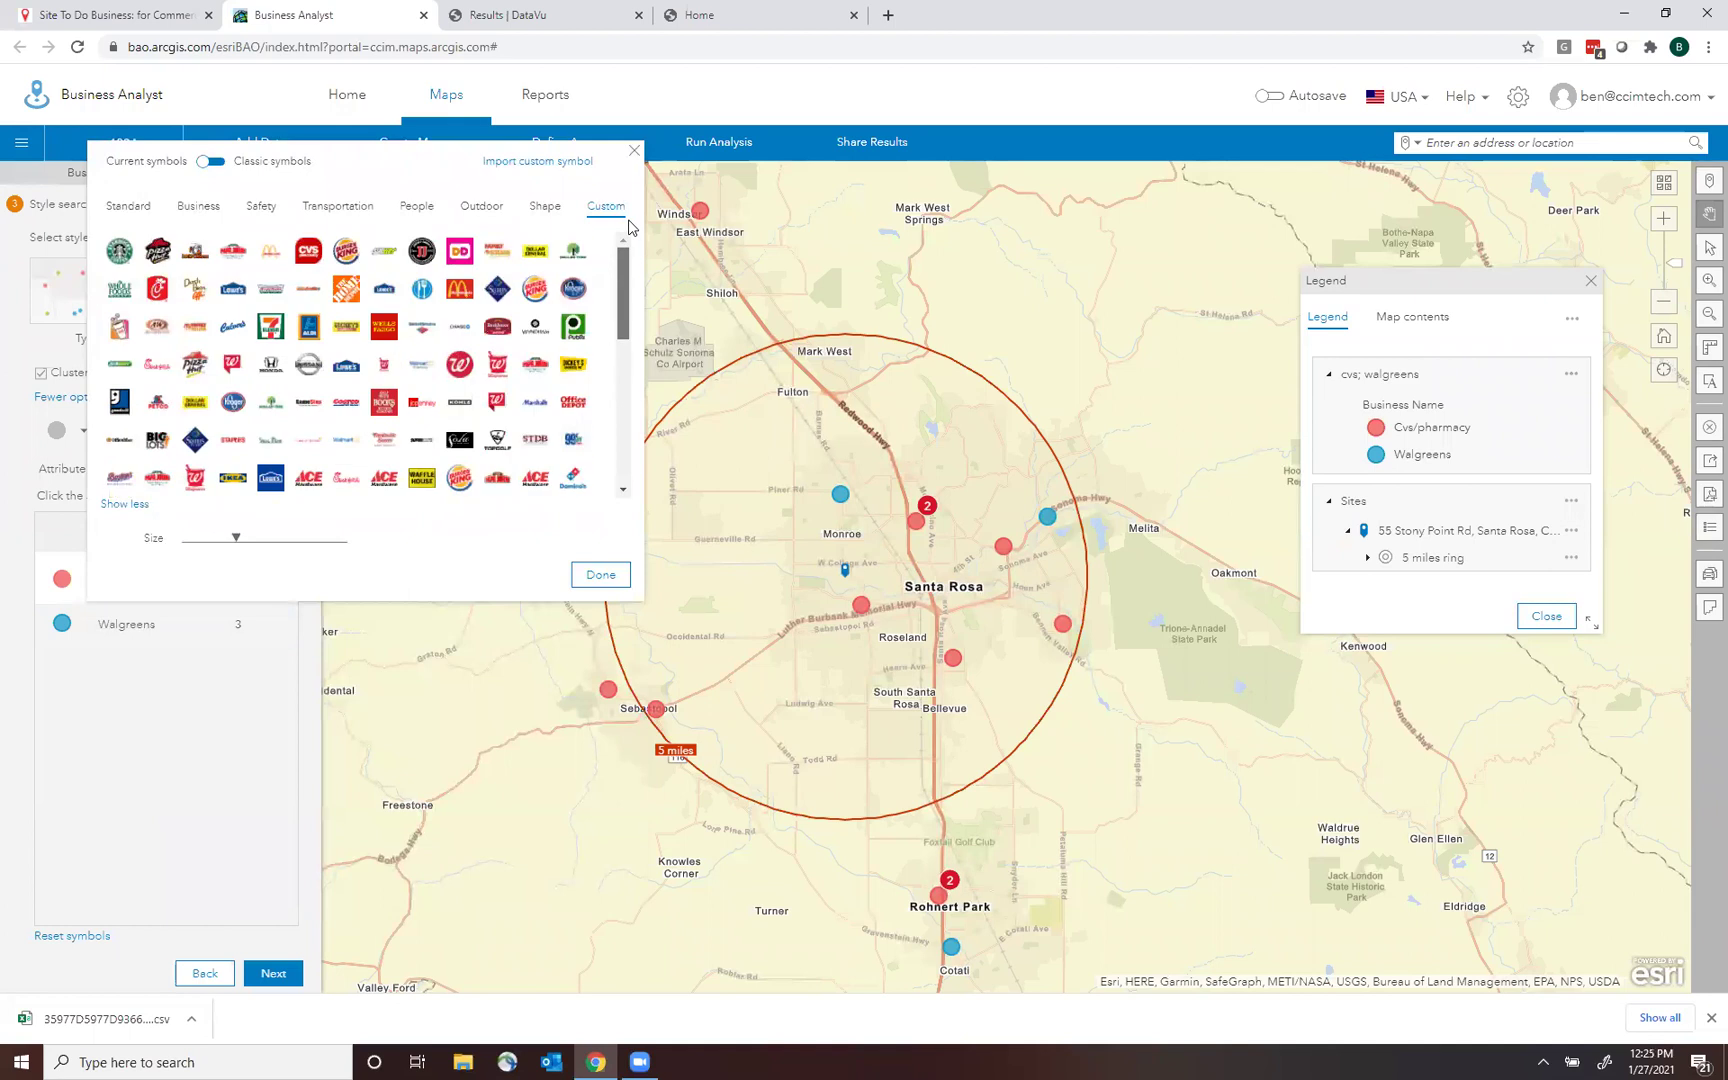
{"action": "scroll", "coordinate": [612, 392], "scroll_direction": "up", "scroll_amount": 2}
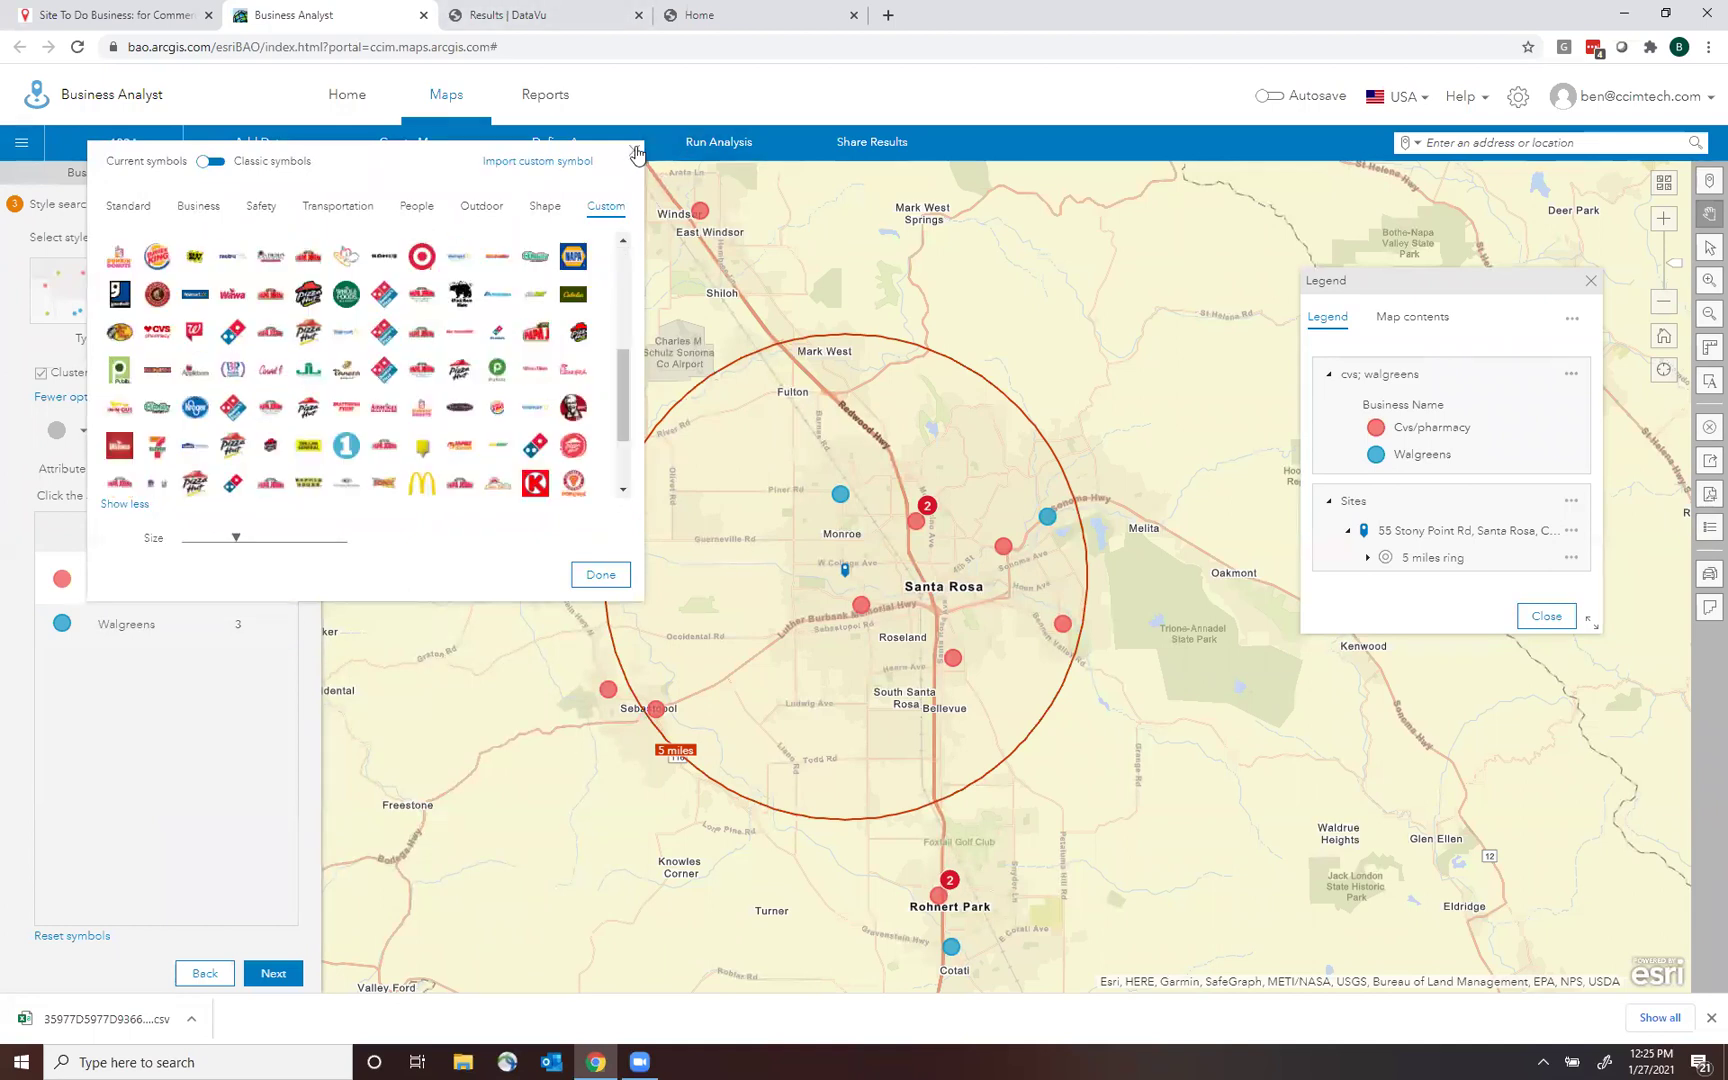
{"action": "left_click", "coordinate": [634, 150]}
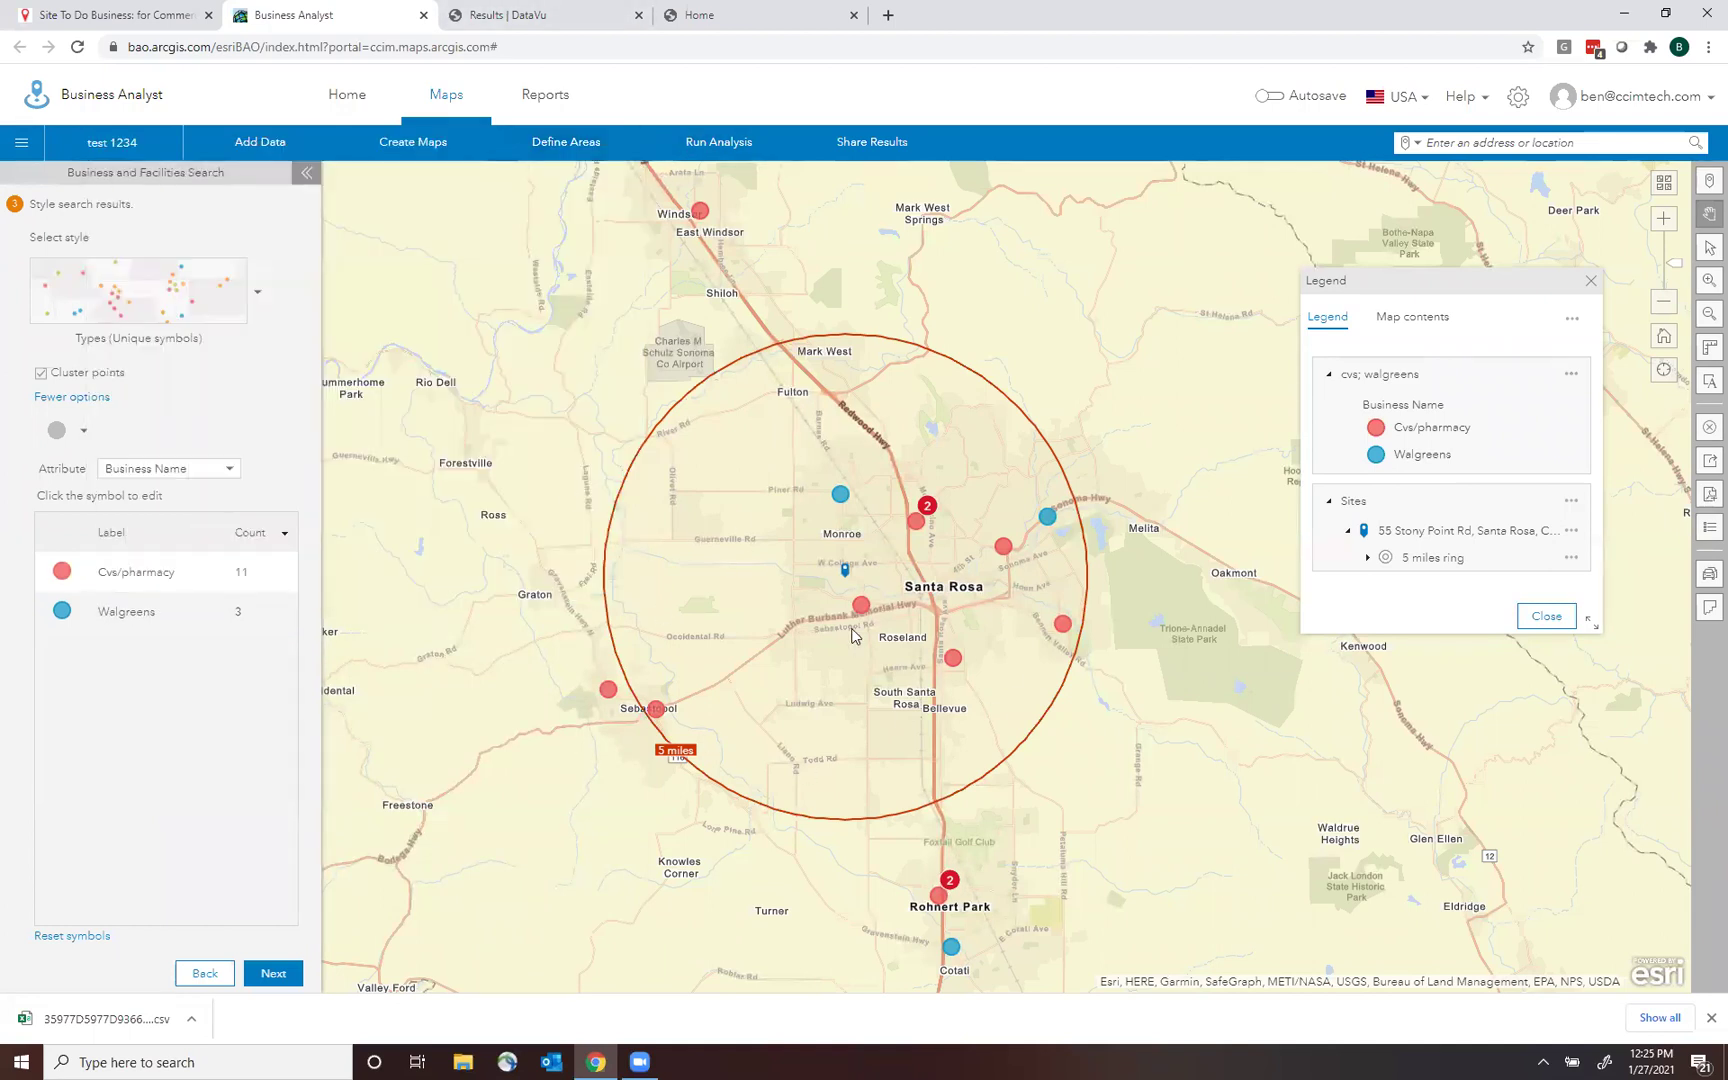
Search the web for 'cvs logo' and save the CVS logo image as 'CVS Logo'.
{"action": "key", "text": "ctrl+n"}
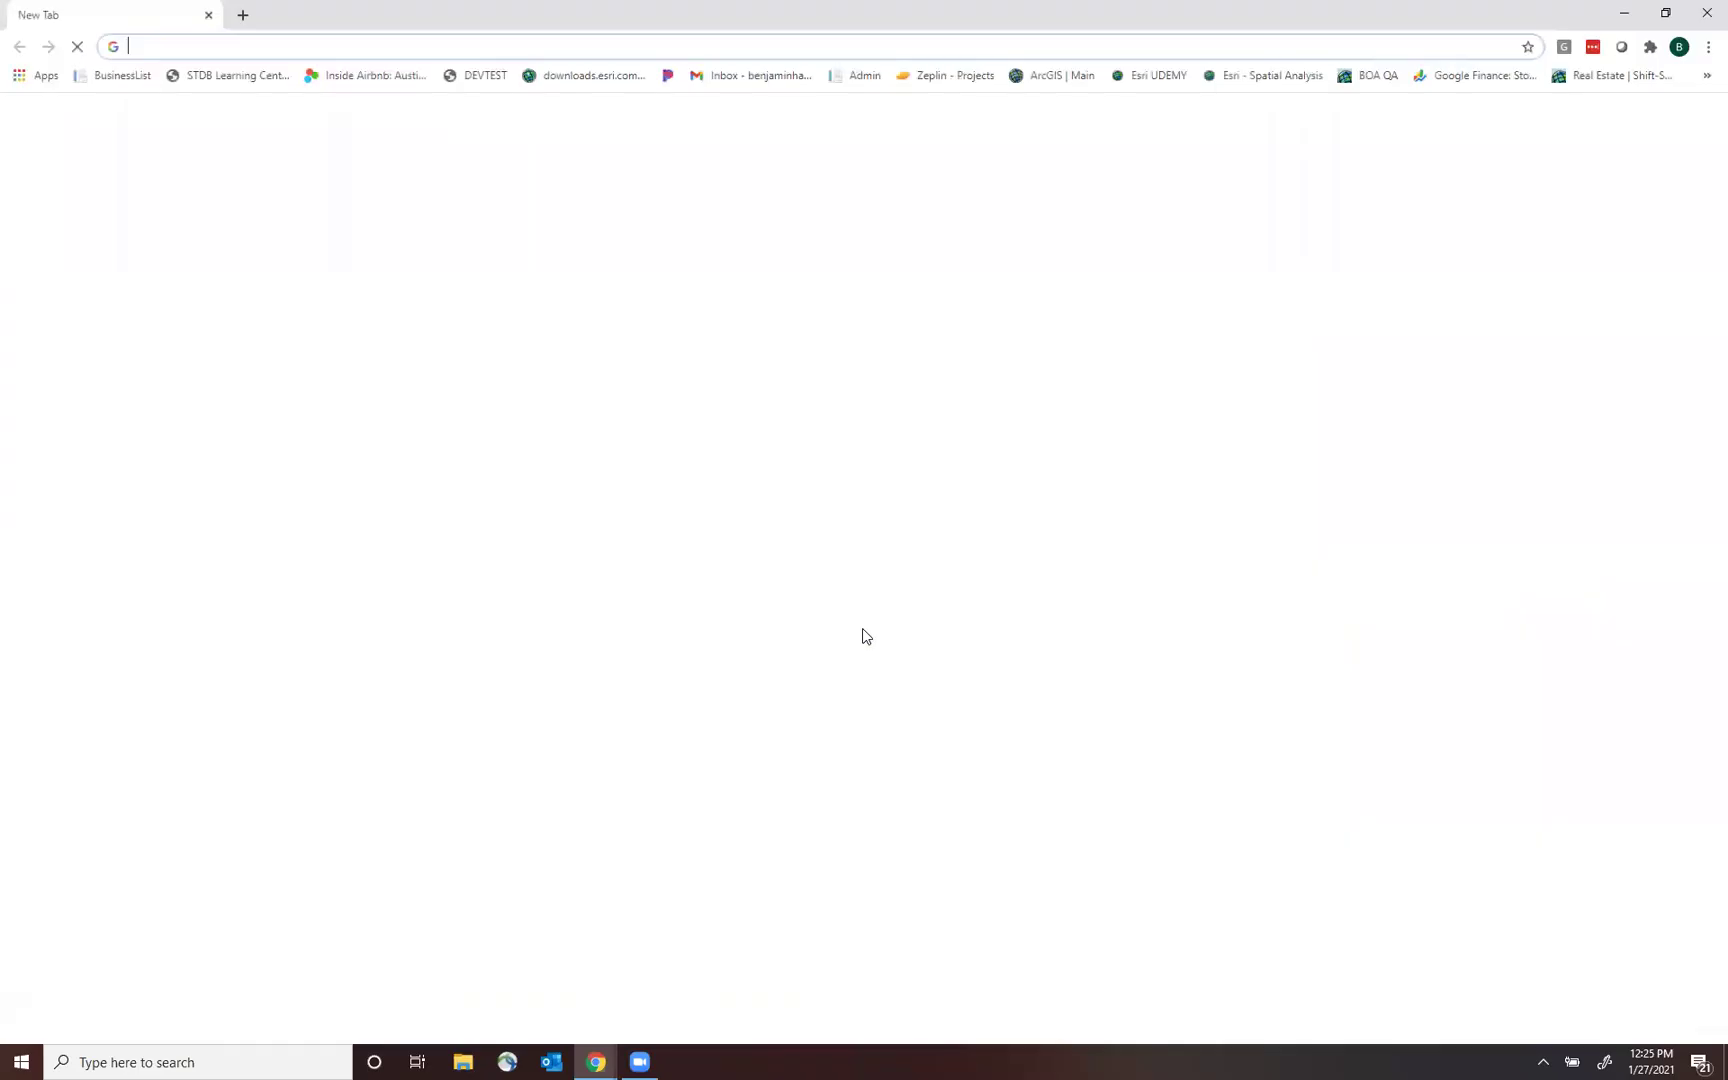
{"action": "type", "text": "cvs "}
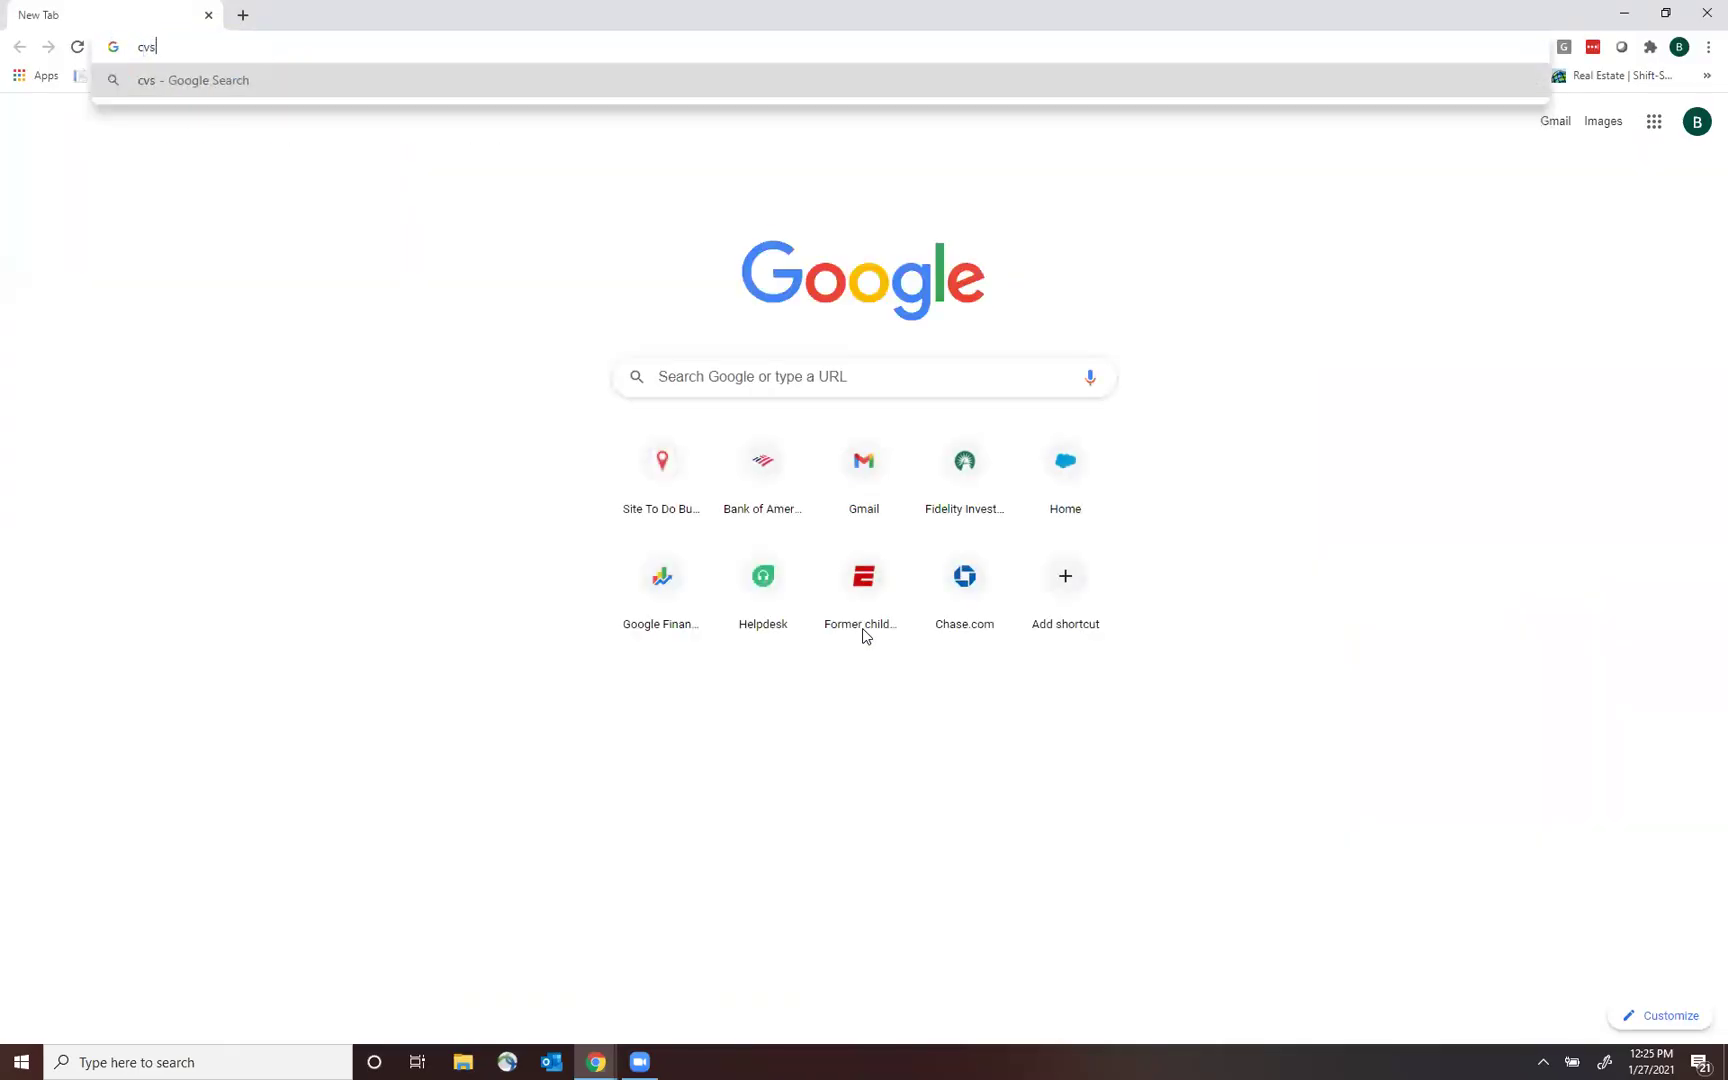
{"action": "type", "text": "logo"}
{"action": "key", "text": "Return"}
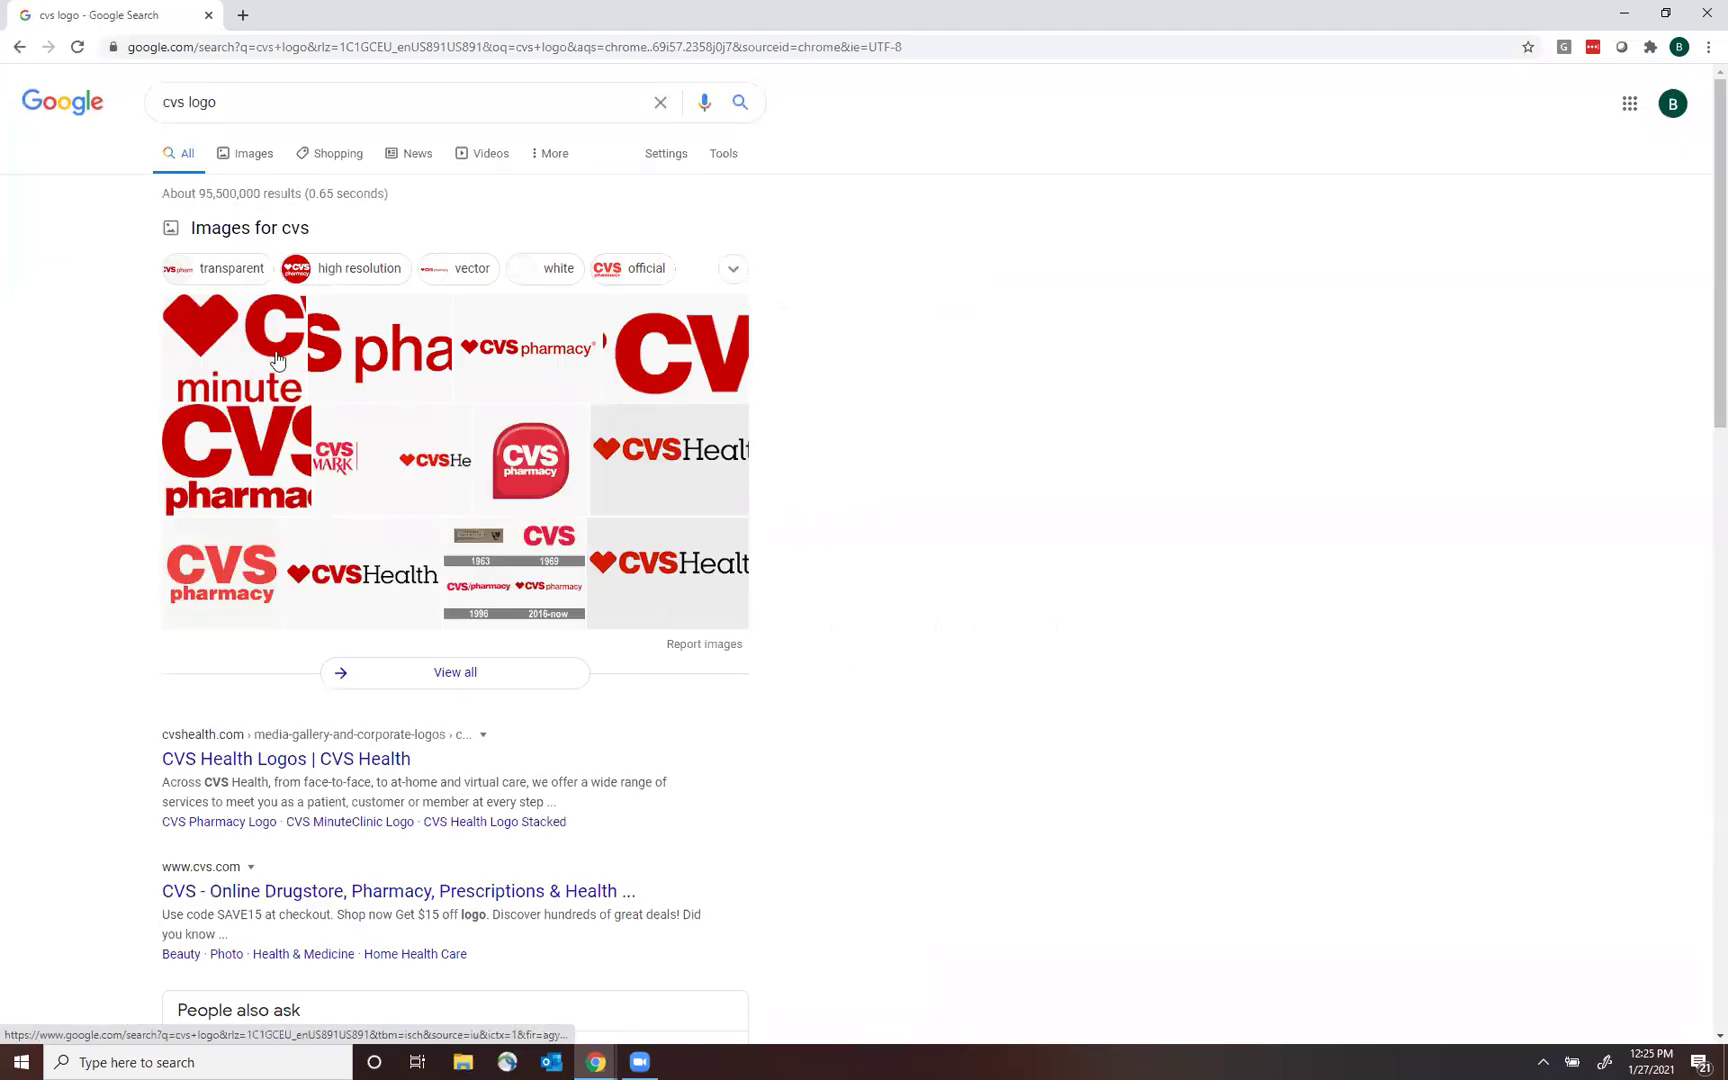
{"action": "right_click", "coordinate": [663, 347]}
{"action": "left_click", "coordinate": [656, 359]}
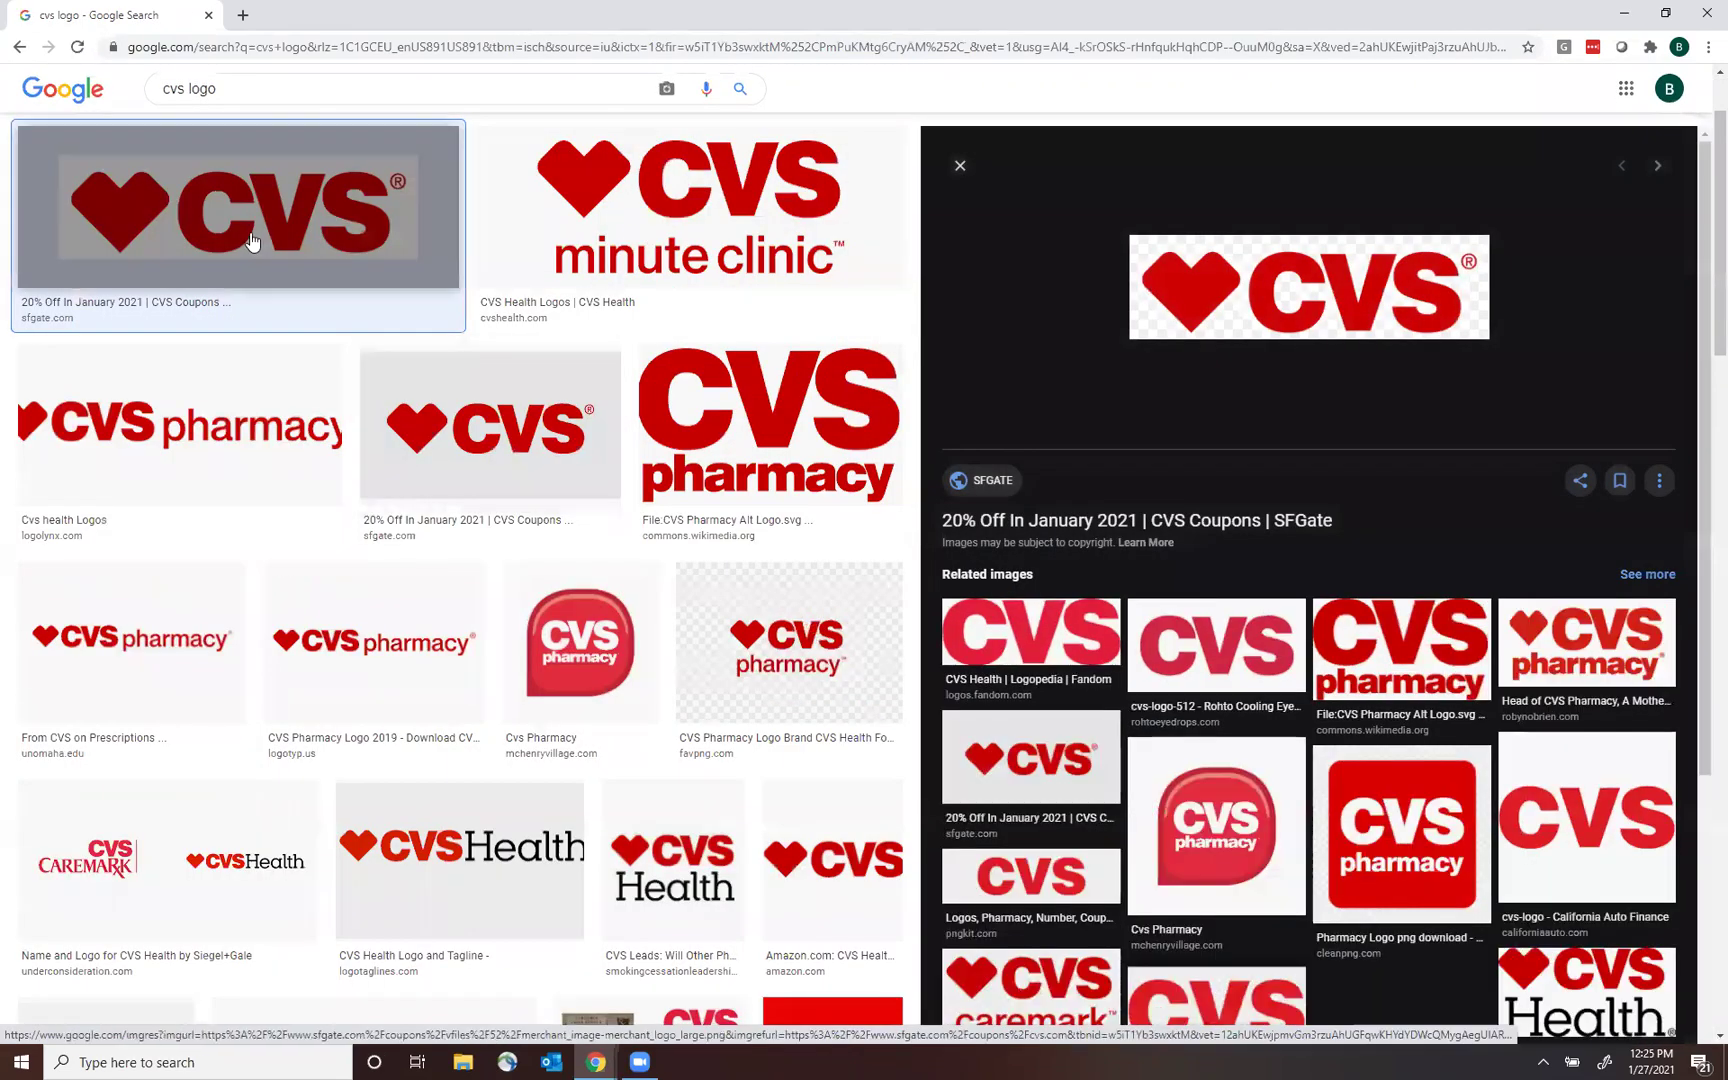
{"action": "right_click", "coordinate": [182, 231]}
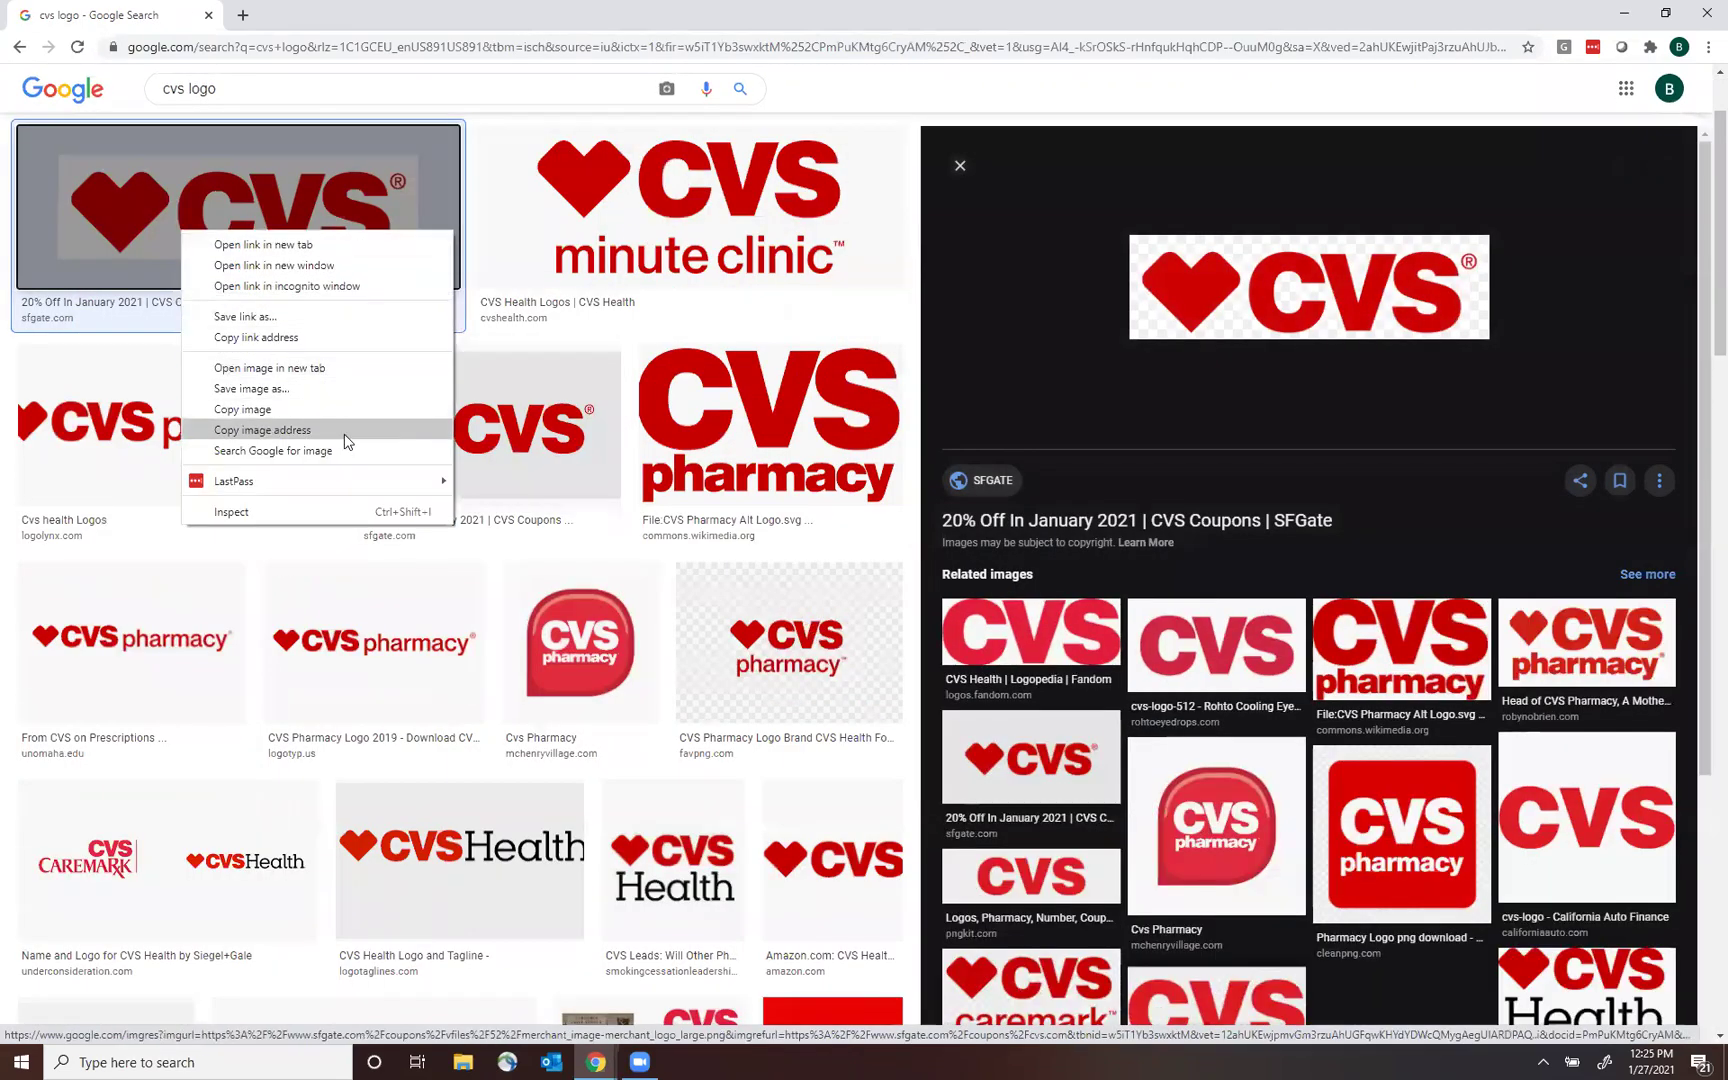
{"action": "left_click", "coordinate": [357, 390]}
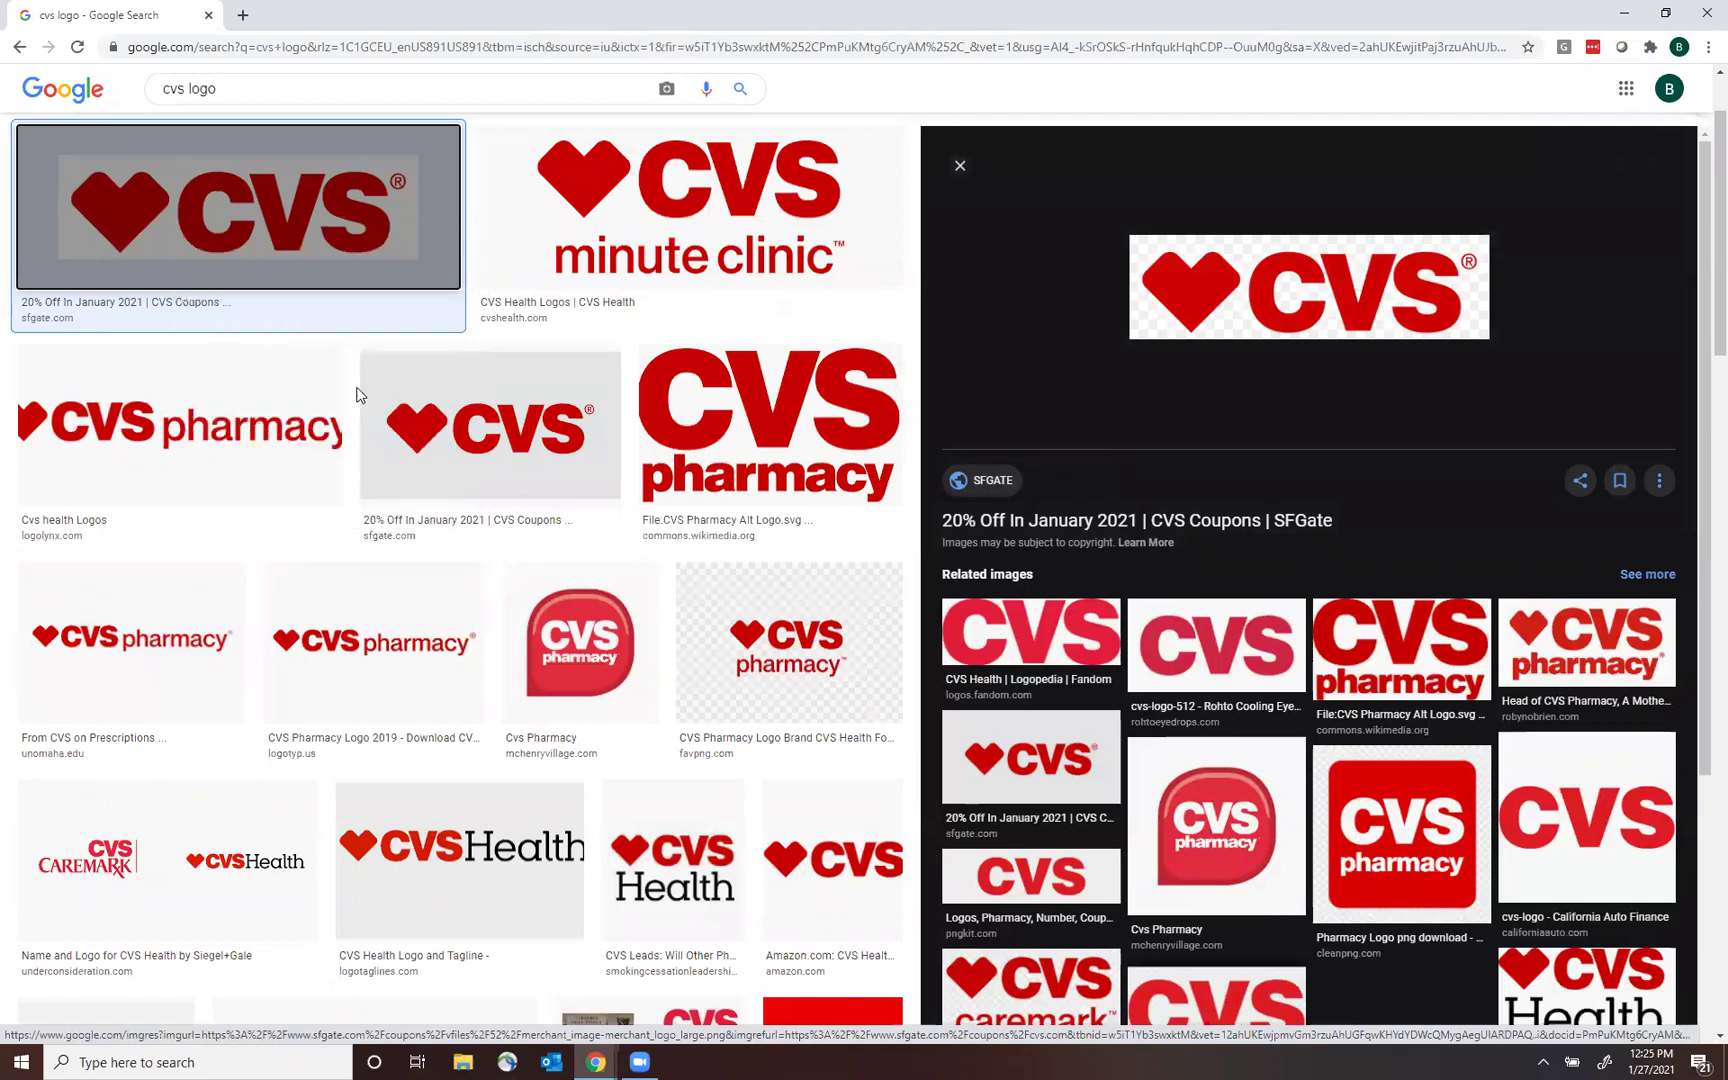
{"action": "type", "text": "CV"}
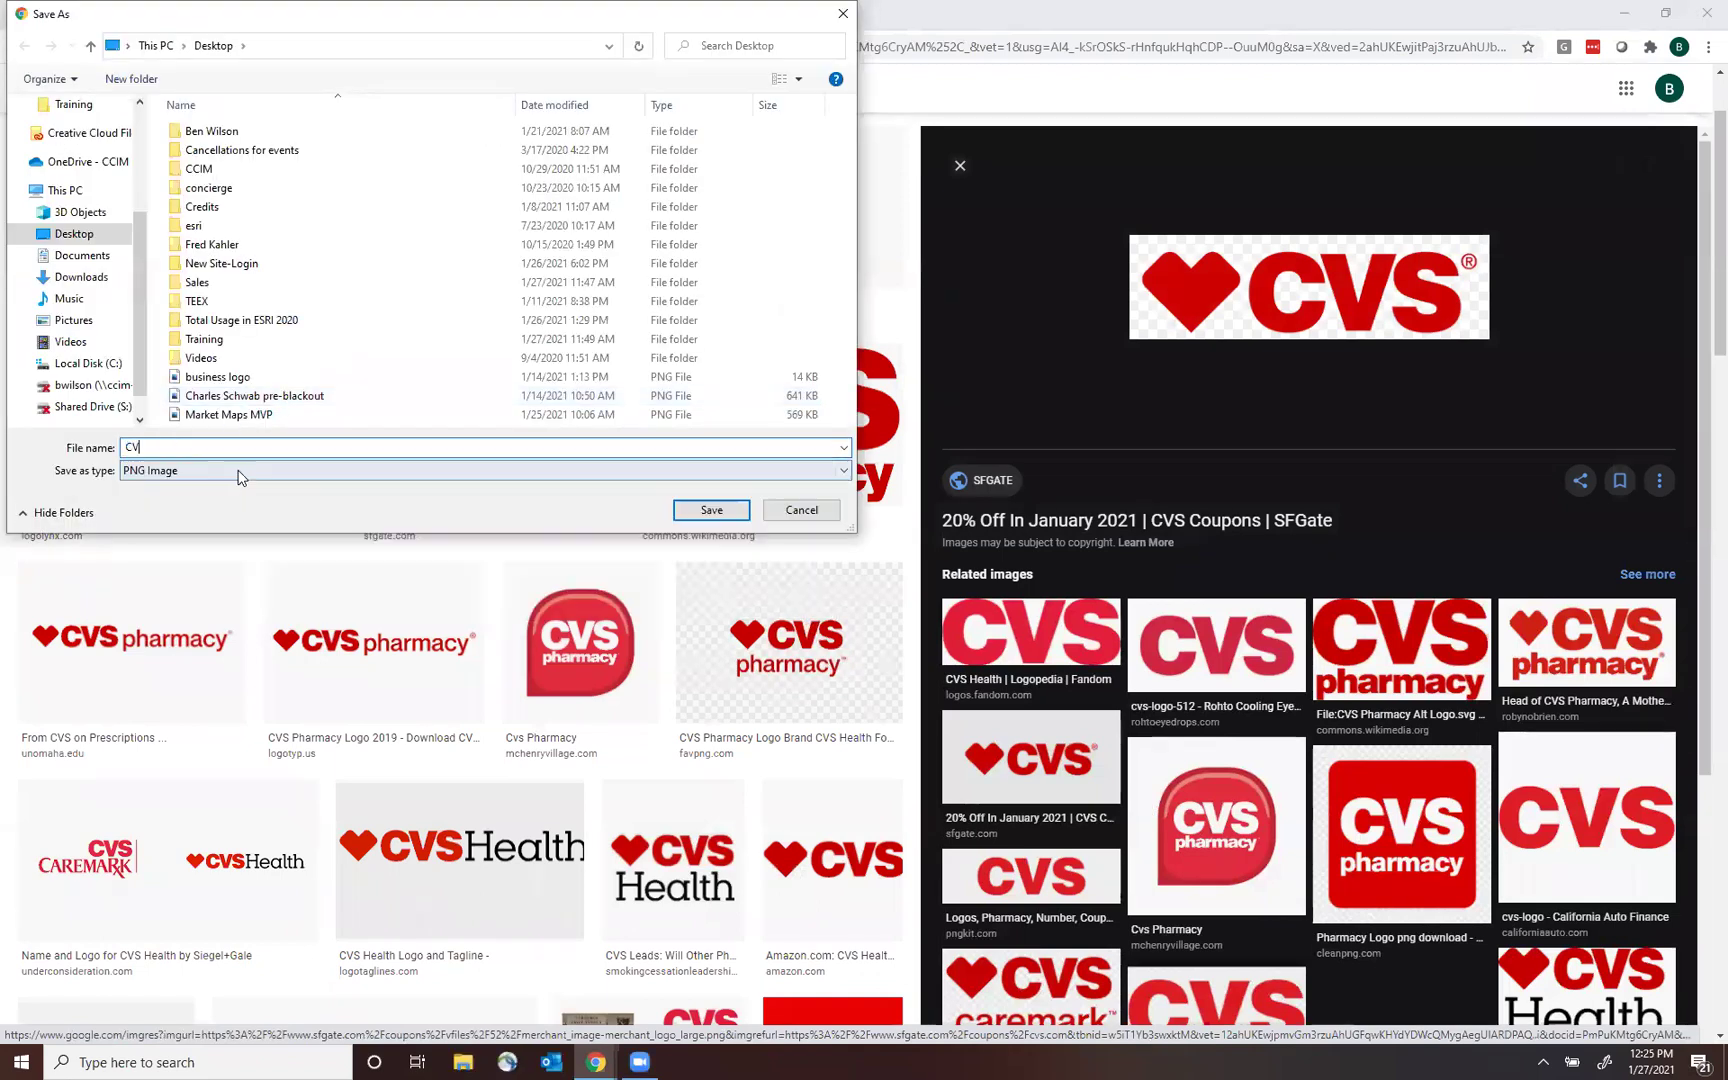
{"action": "type", "text": "S Logo"}
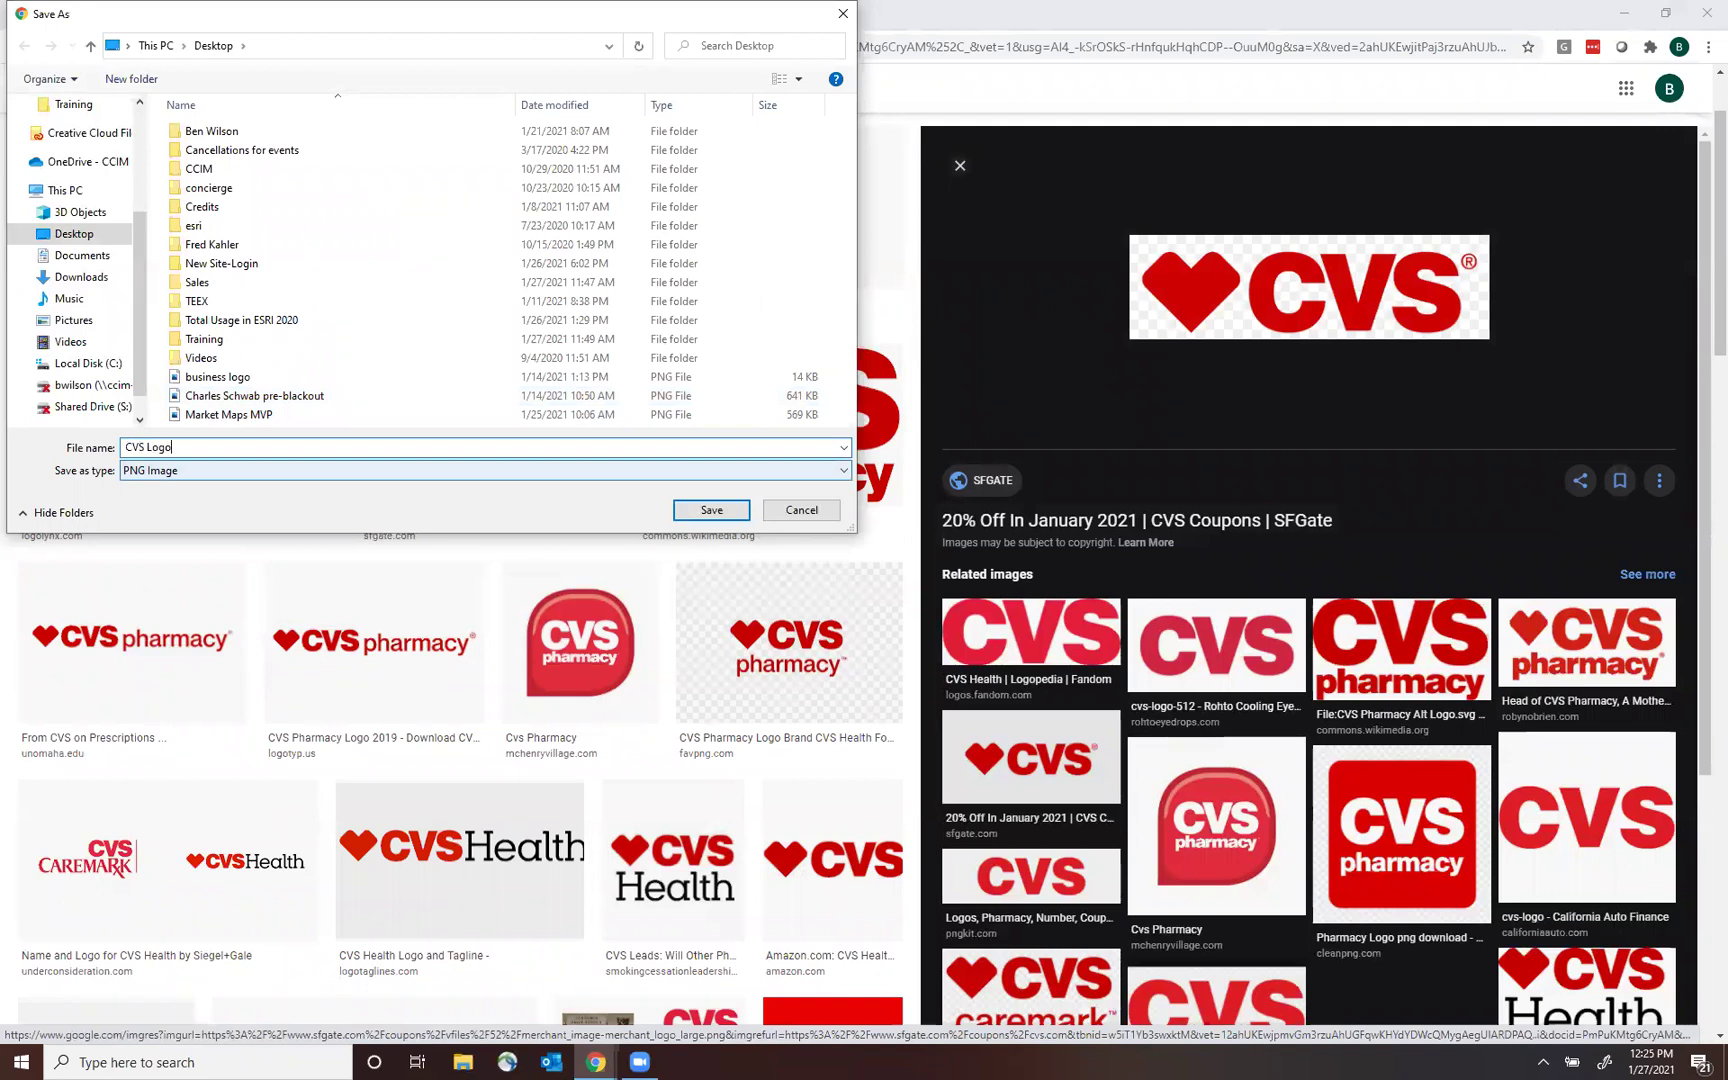
{"action": "key", "text": "Return"}
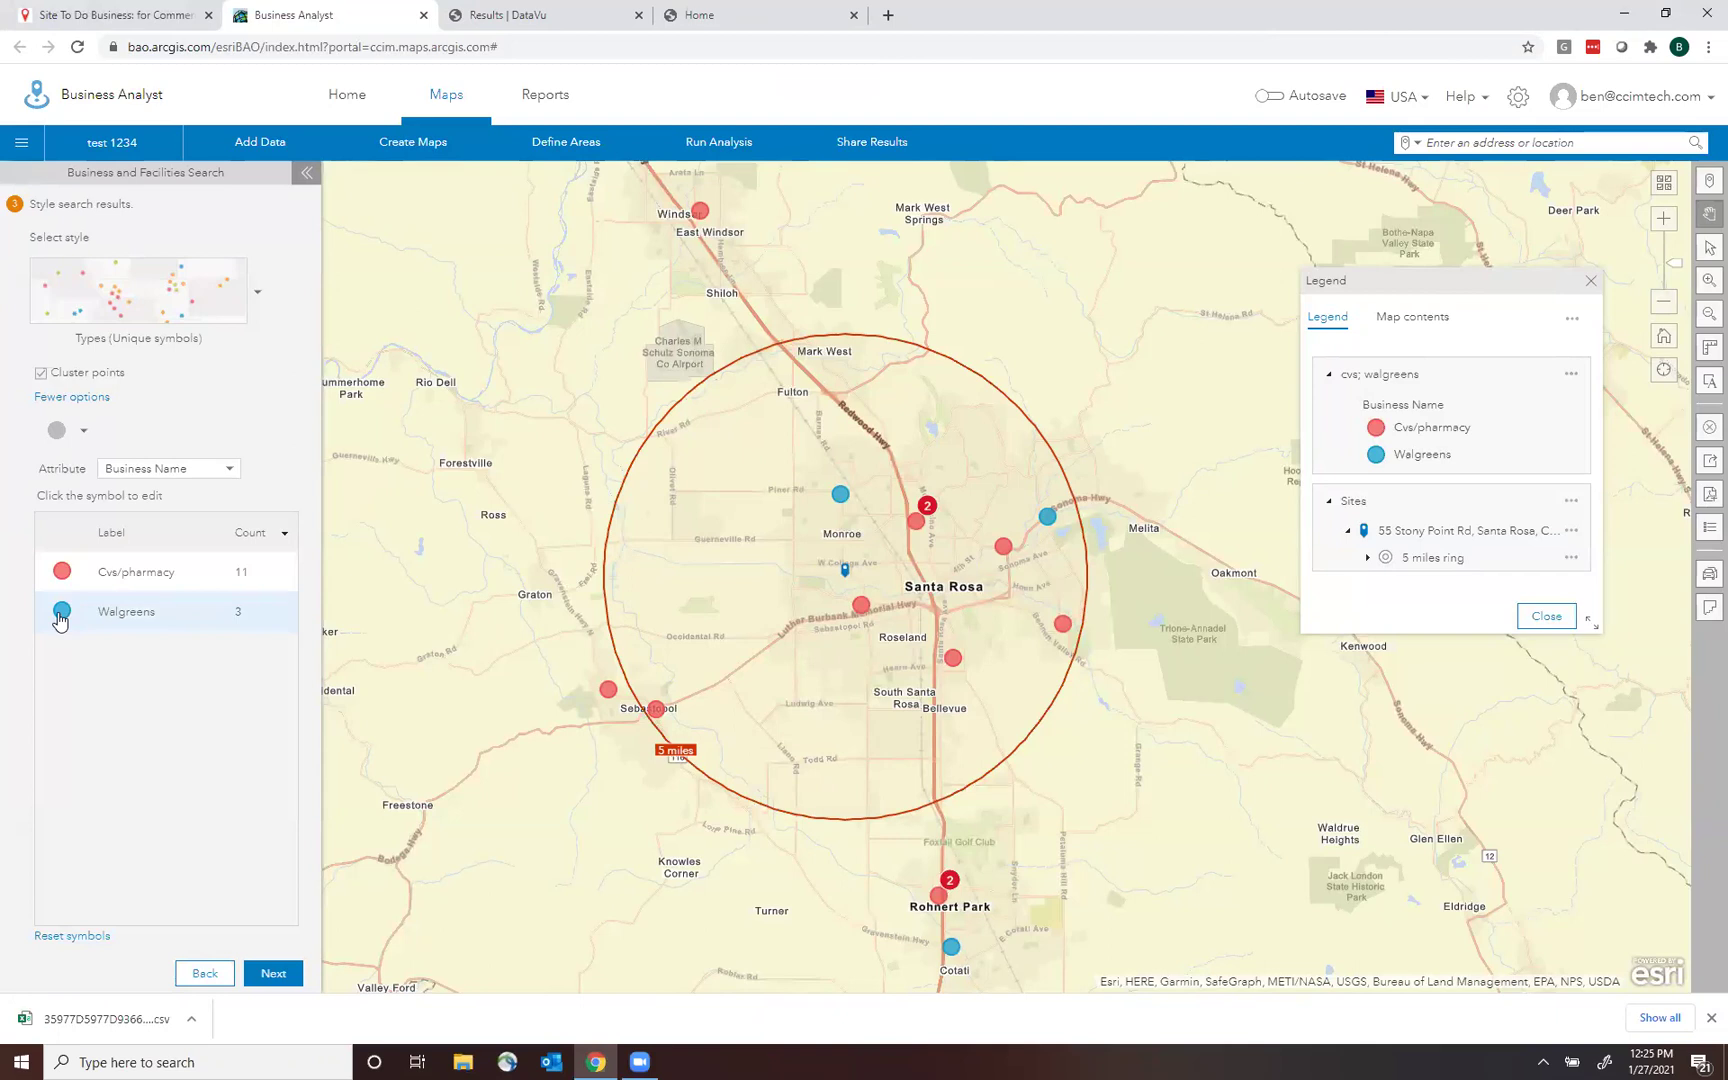
Find a 'walgreens logo' image, save the square W logo as 'Walgreens', and close the browser window.
{"action": "left_click", "coordinate": [61, 612]}
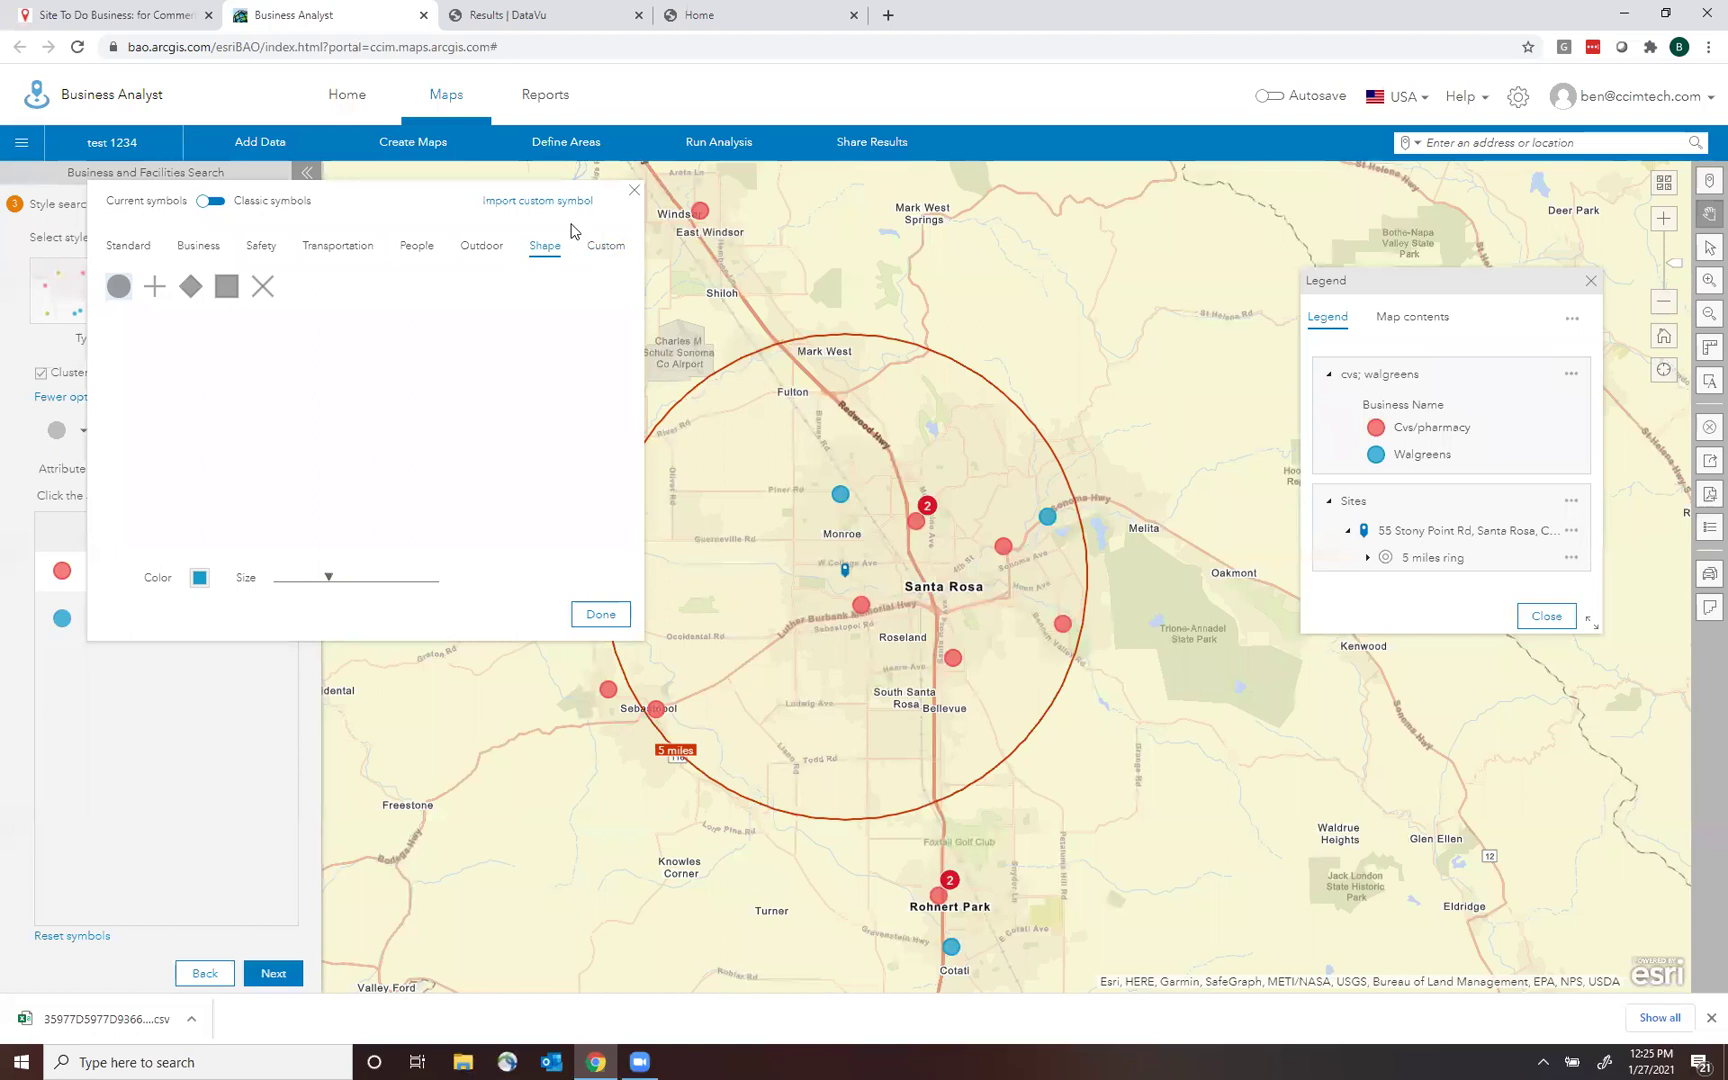
{"action": "left_click", "coordinate": [165, 745]}
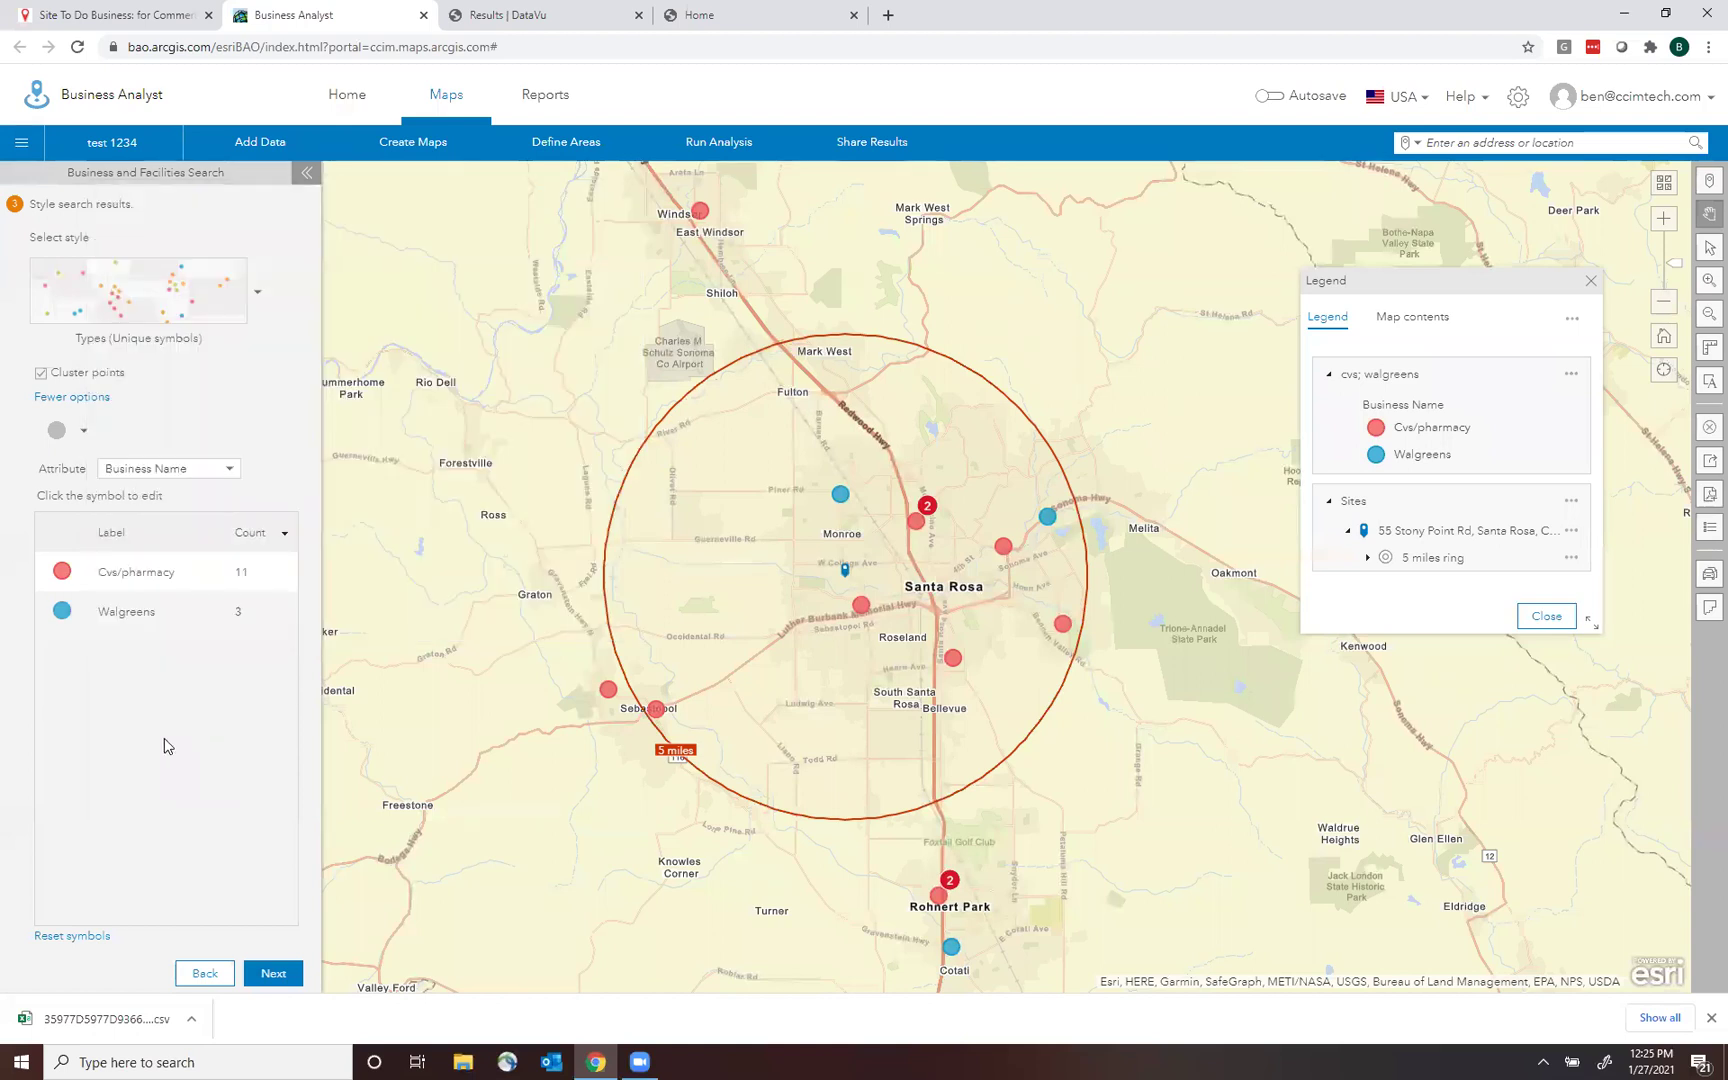
{"action": "key", "text": "ctrl+n"}
{"action": "type", "text": "walgreen"}
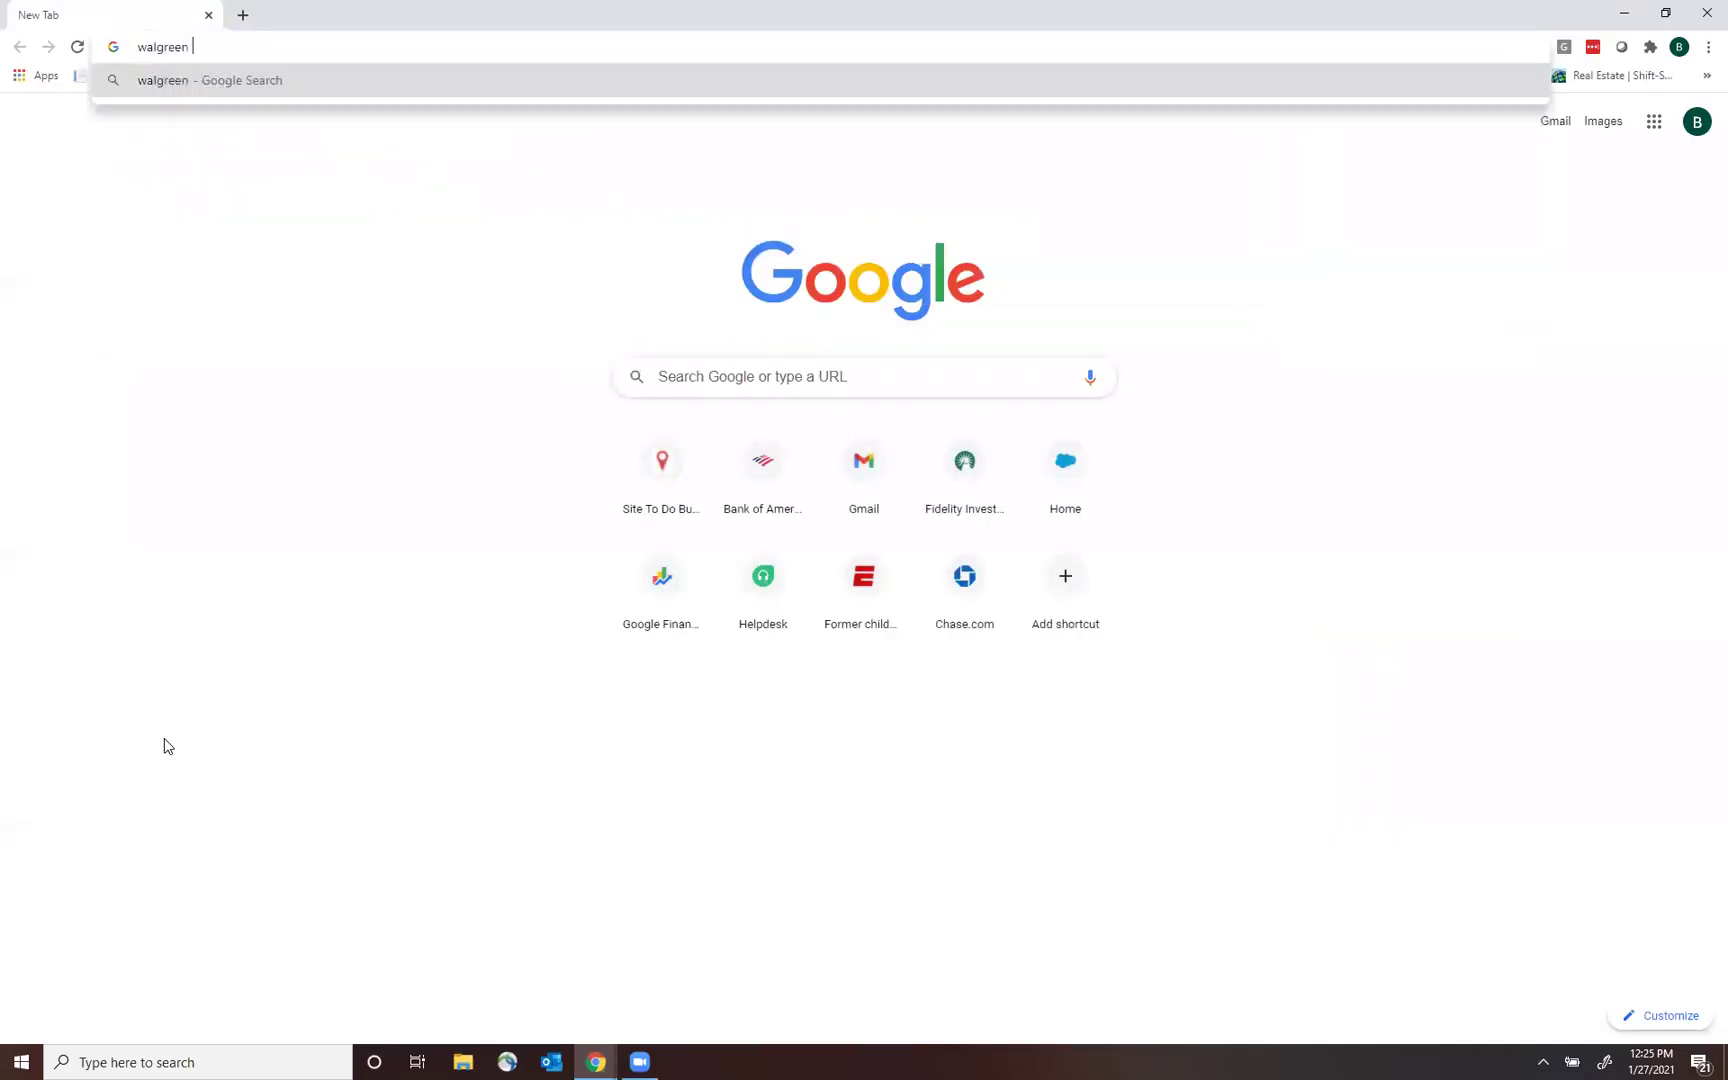
{"action": "type", "text": "s logo"}
{"action": "key", "text": "Return"}
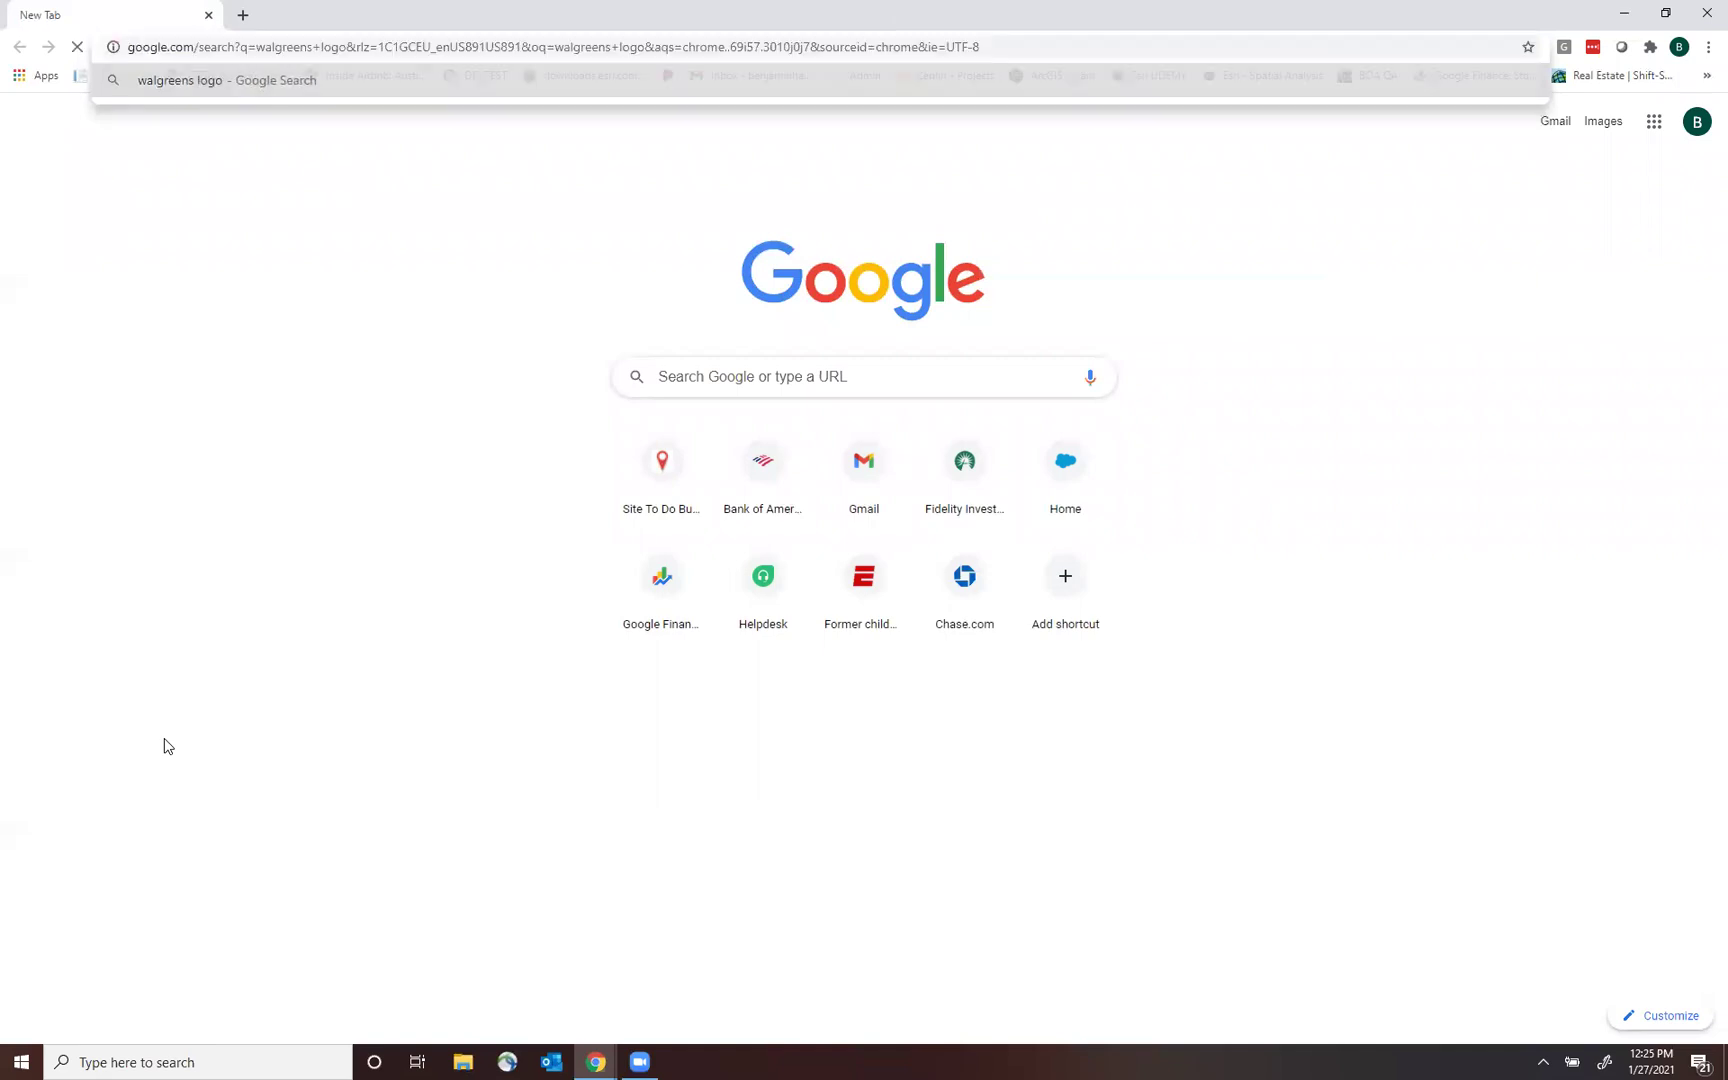
{"action": "right_click", "coordinate": [557, 348]}
{"action": "key", "text": "Escape"}
{"action": "left_click", "coordinate": [531, 351]}
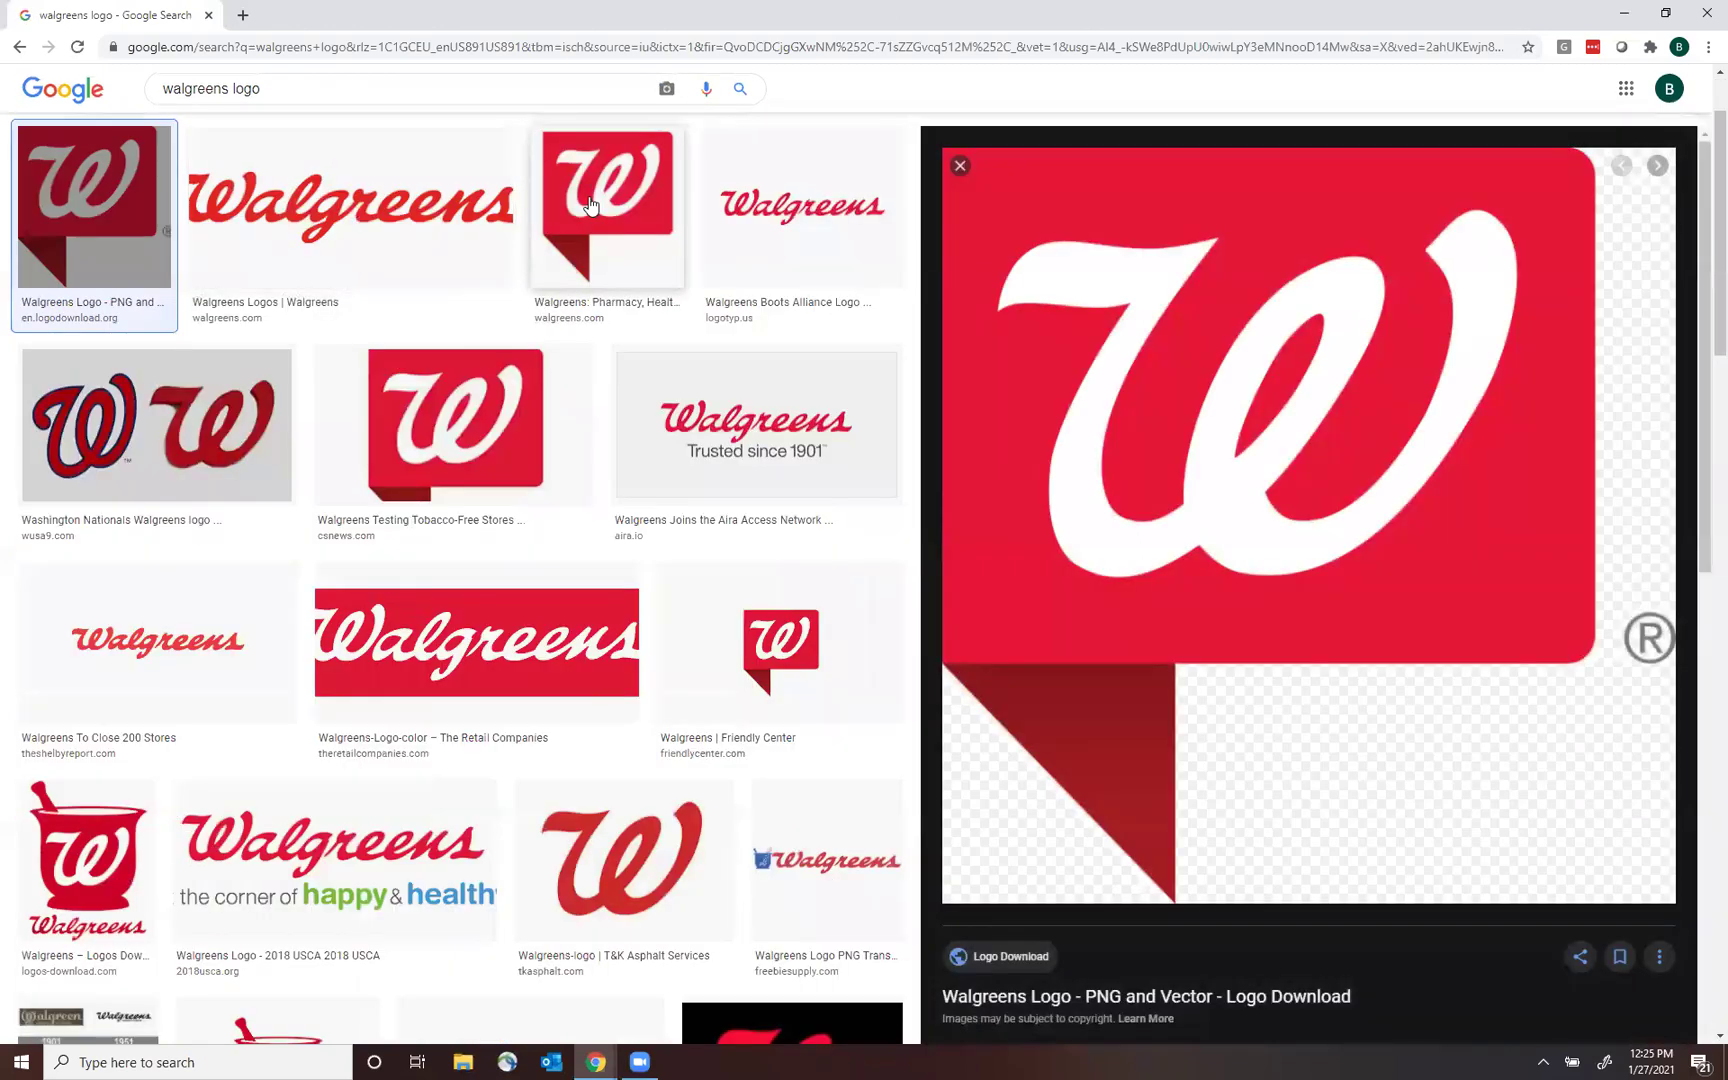
{"action": "right_click", "coordinate": [590, 203]}
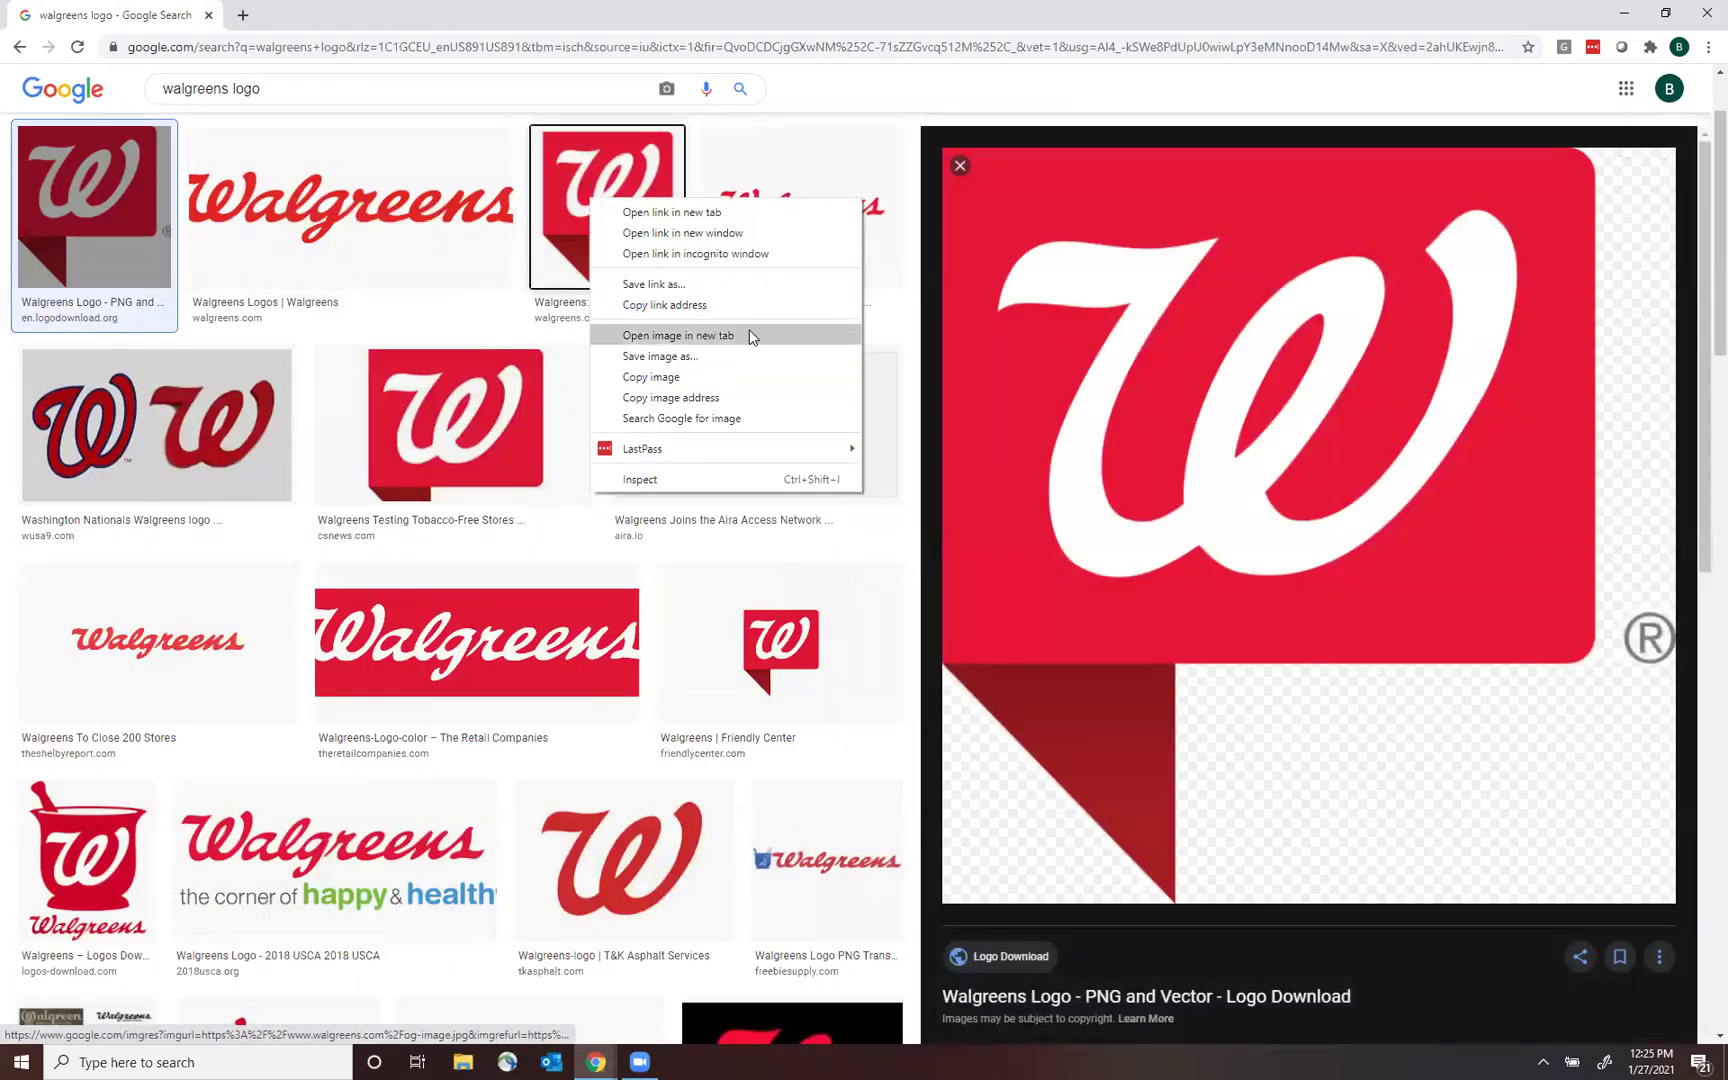
{"action": "left_click", "coordinate": [749, 357]}
{"action": "type", "text": "Walgreens"}
{"action": "key", "text": "Return"}
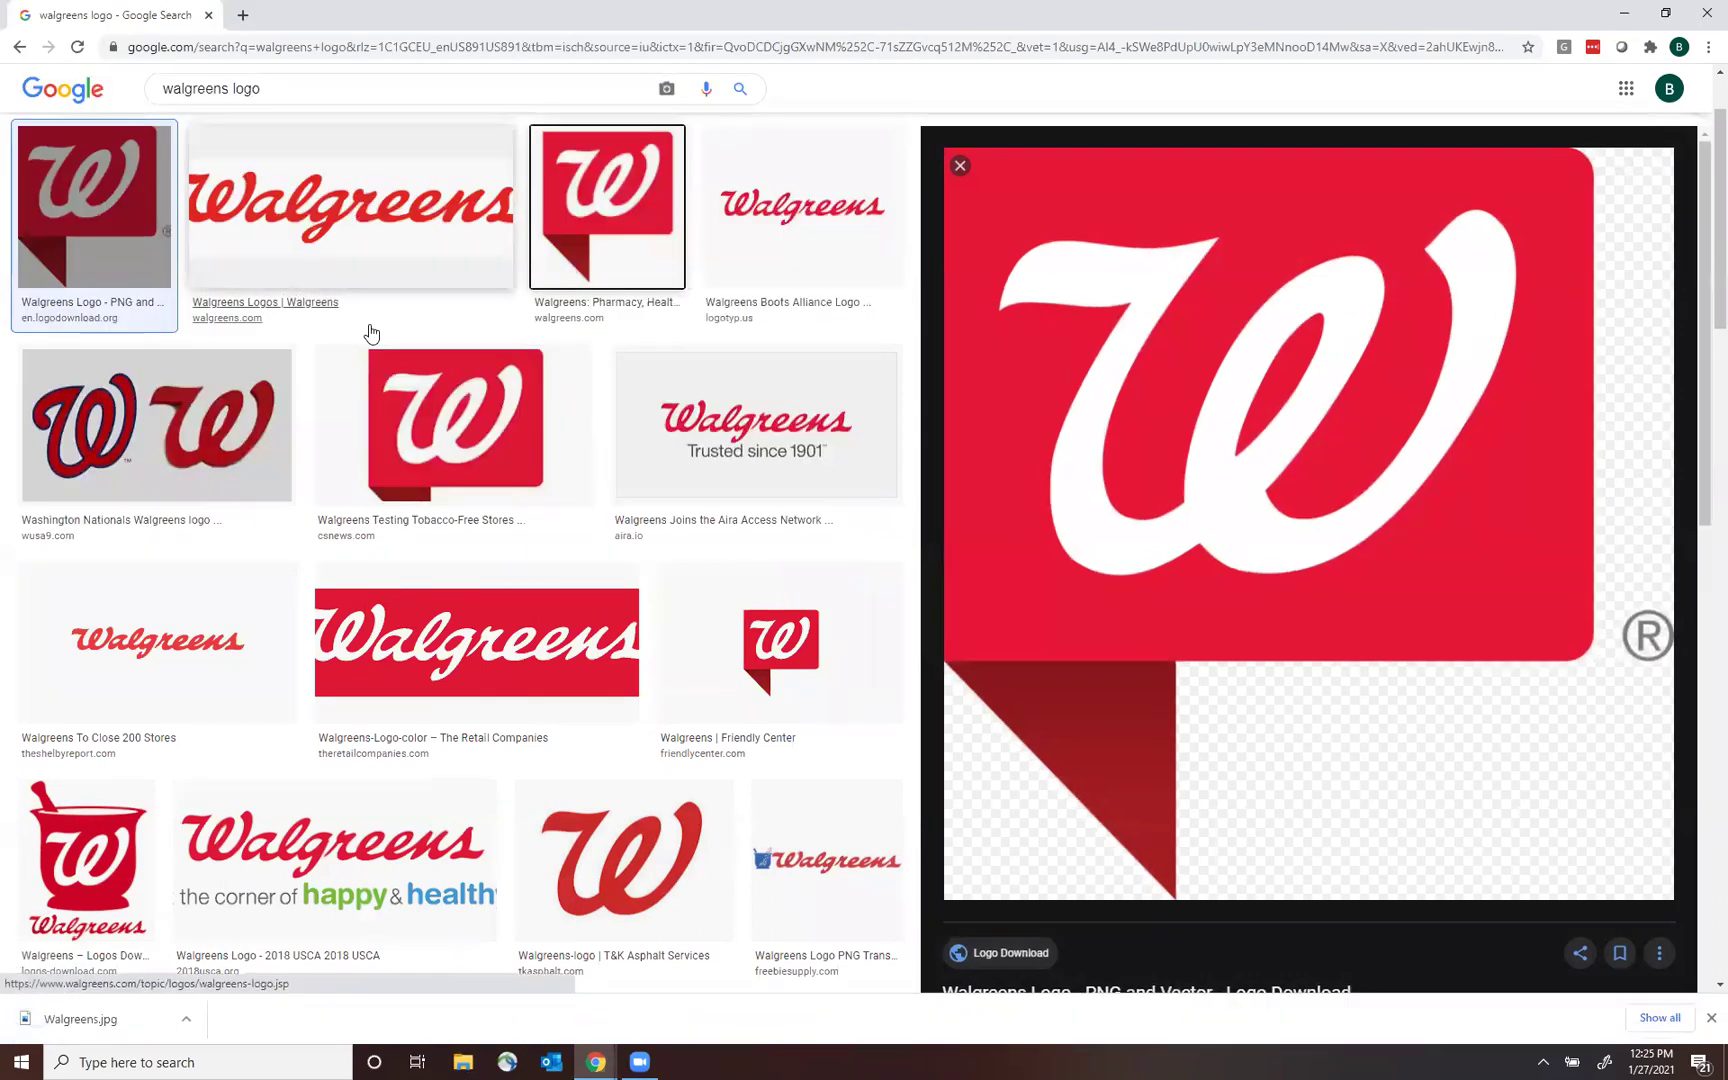
{"action": "left_click", "coordinate": [1707, 13]}
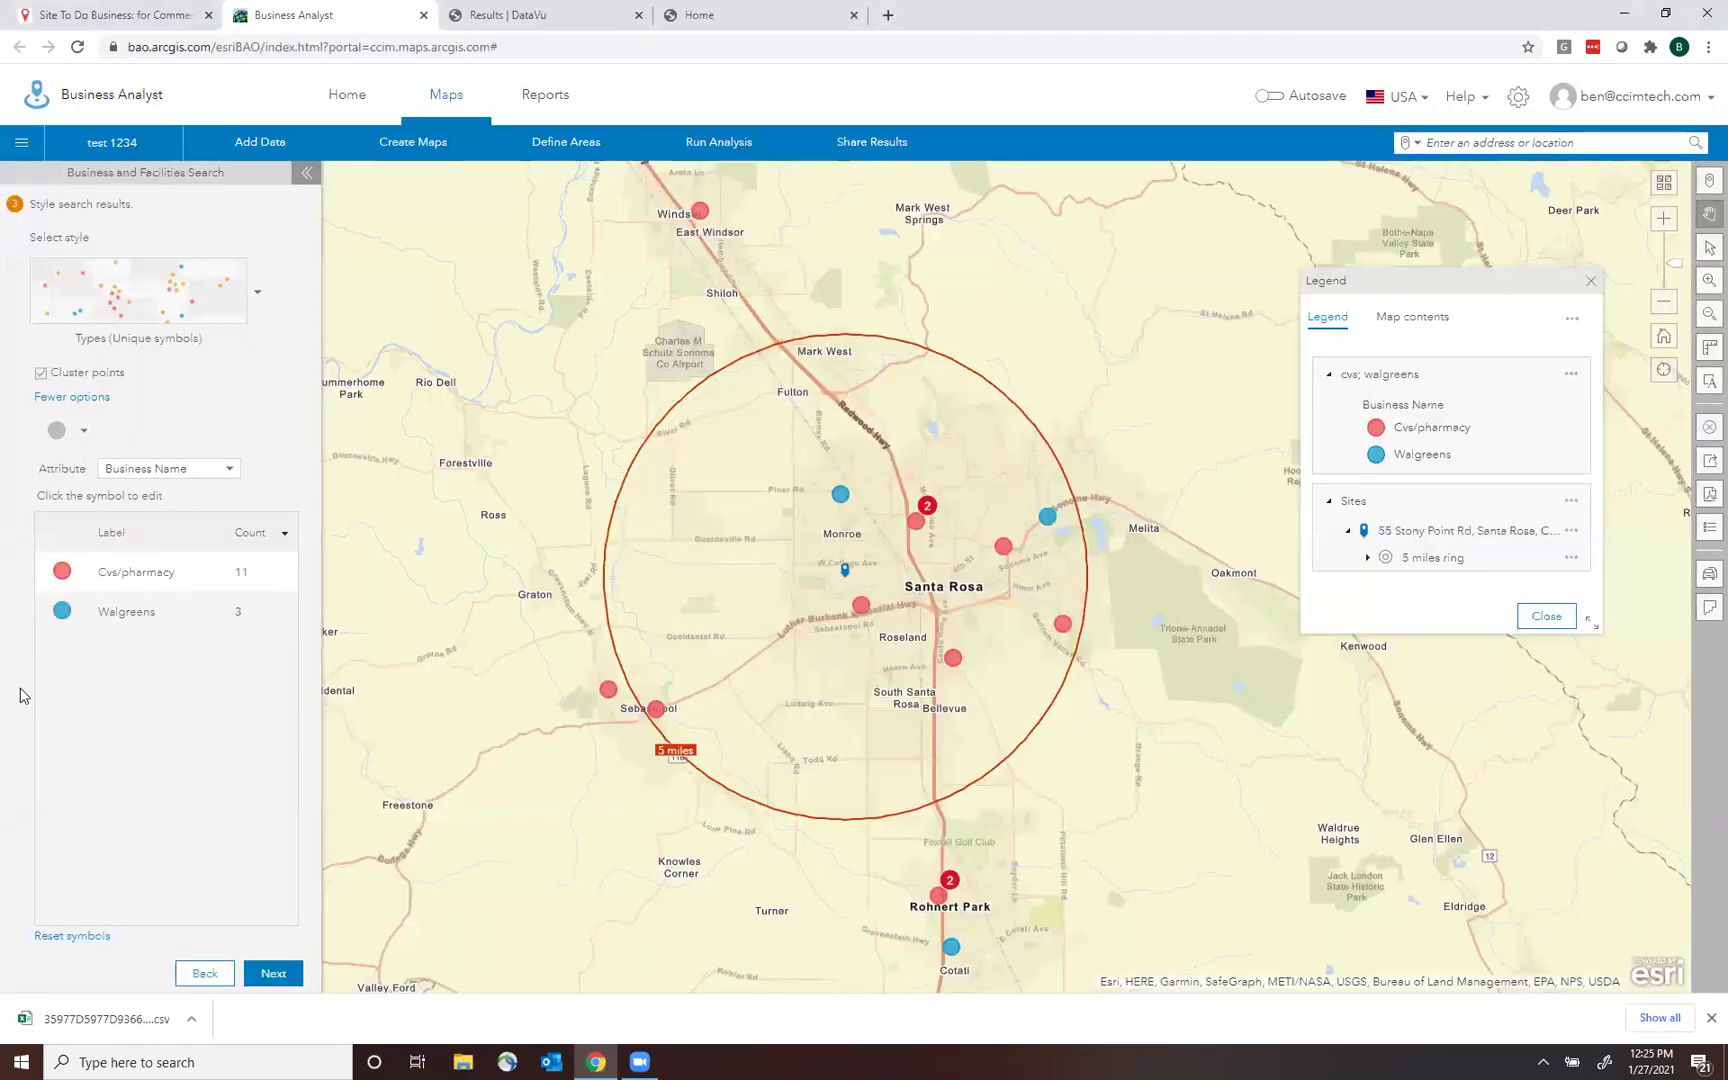
Replace the Cvs/pharmacy symbol with the imported CVS Logo image at maximum size.
{"action": "left_click", "coordinate": [62, 573]}
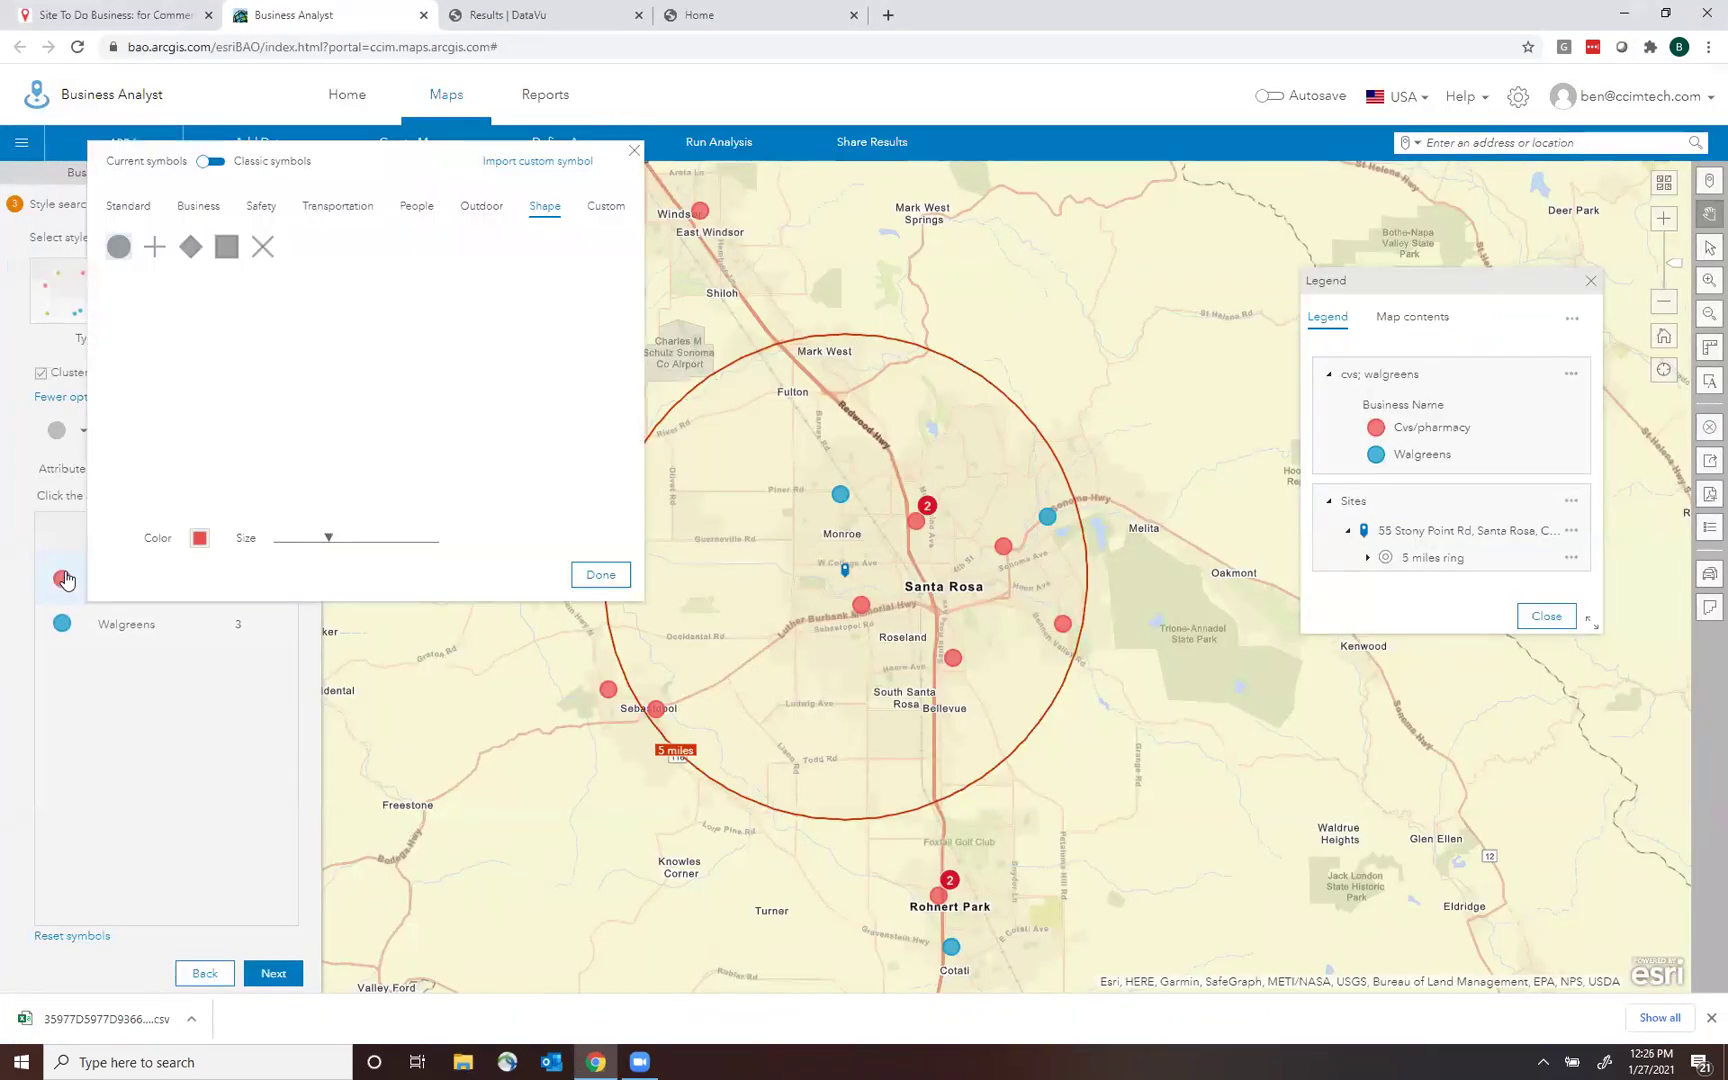
{"action": "left_click", "coordinate": [545, 163]}
{"action": "left_click_drag", "start_coordinate": [841, 146], "coordinate": [851, 198]}
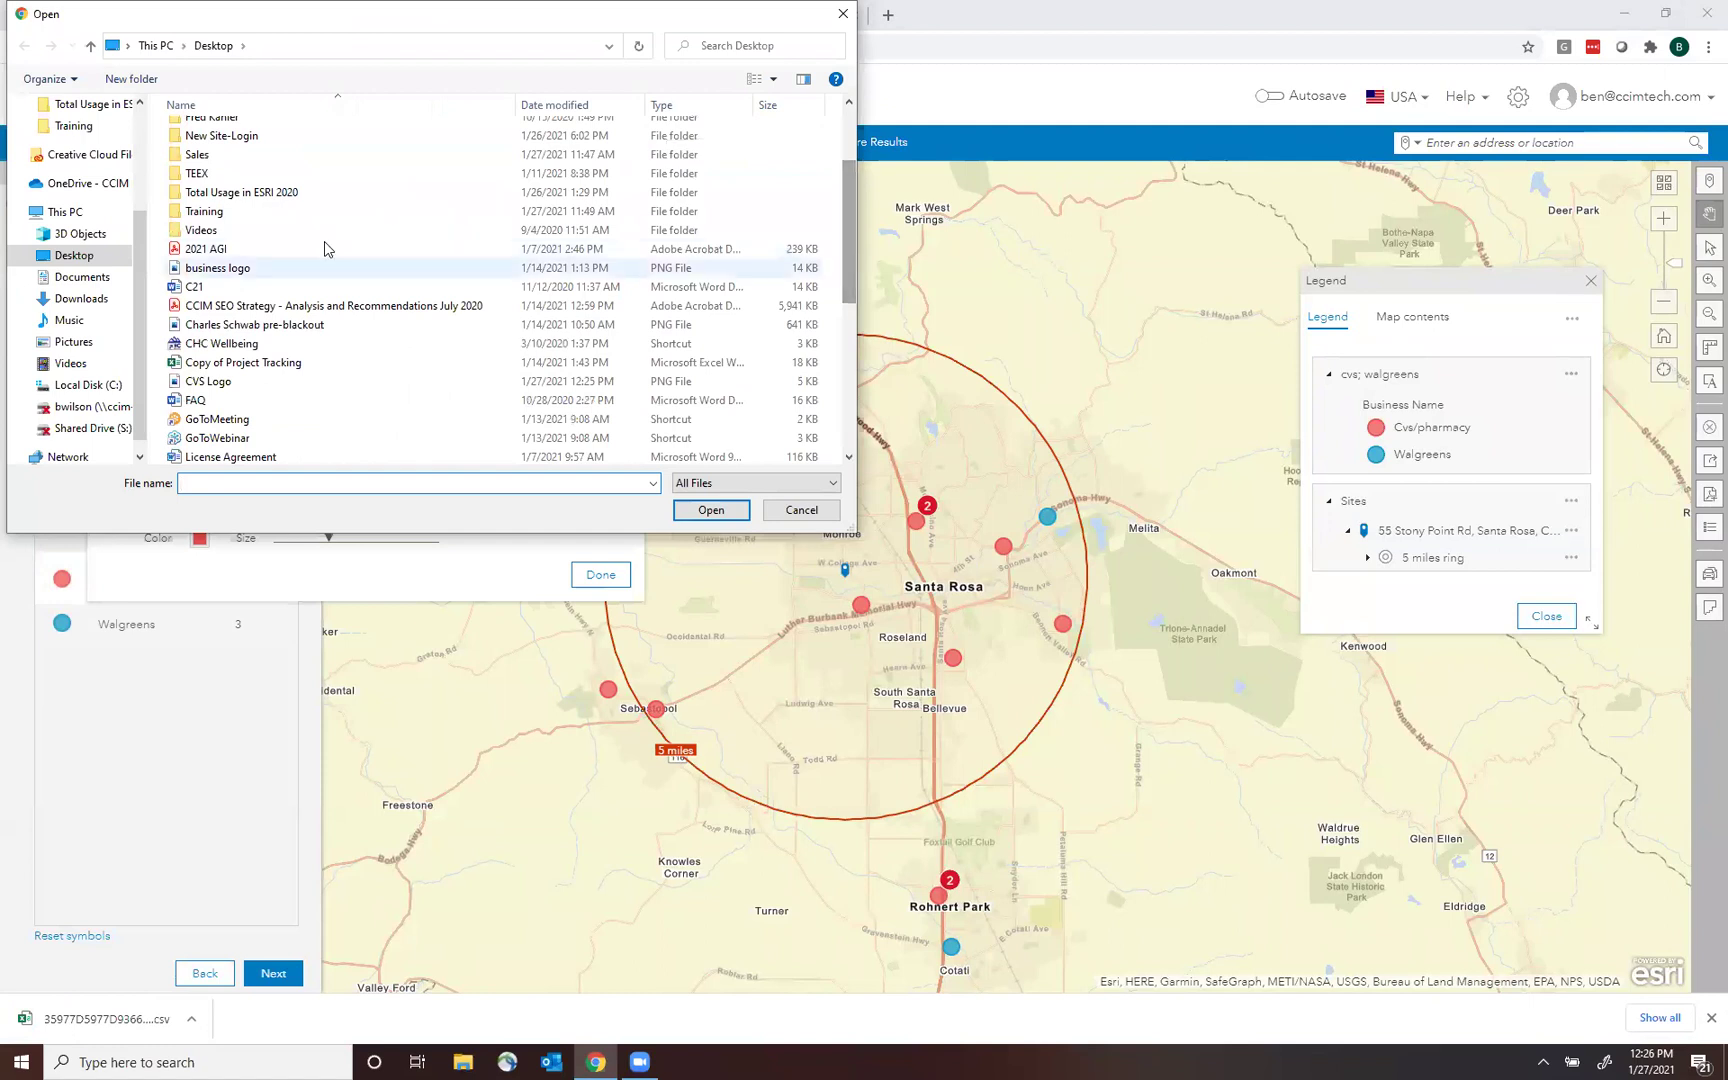
{"action": "double_click", "coordinate": [291, 381]}
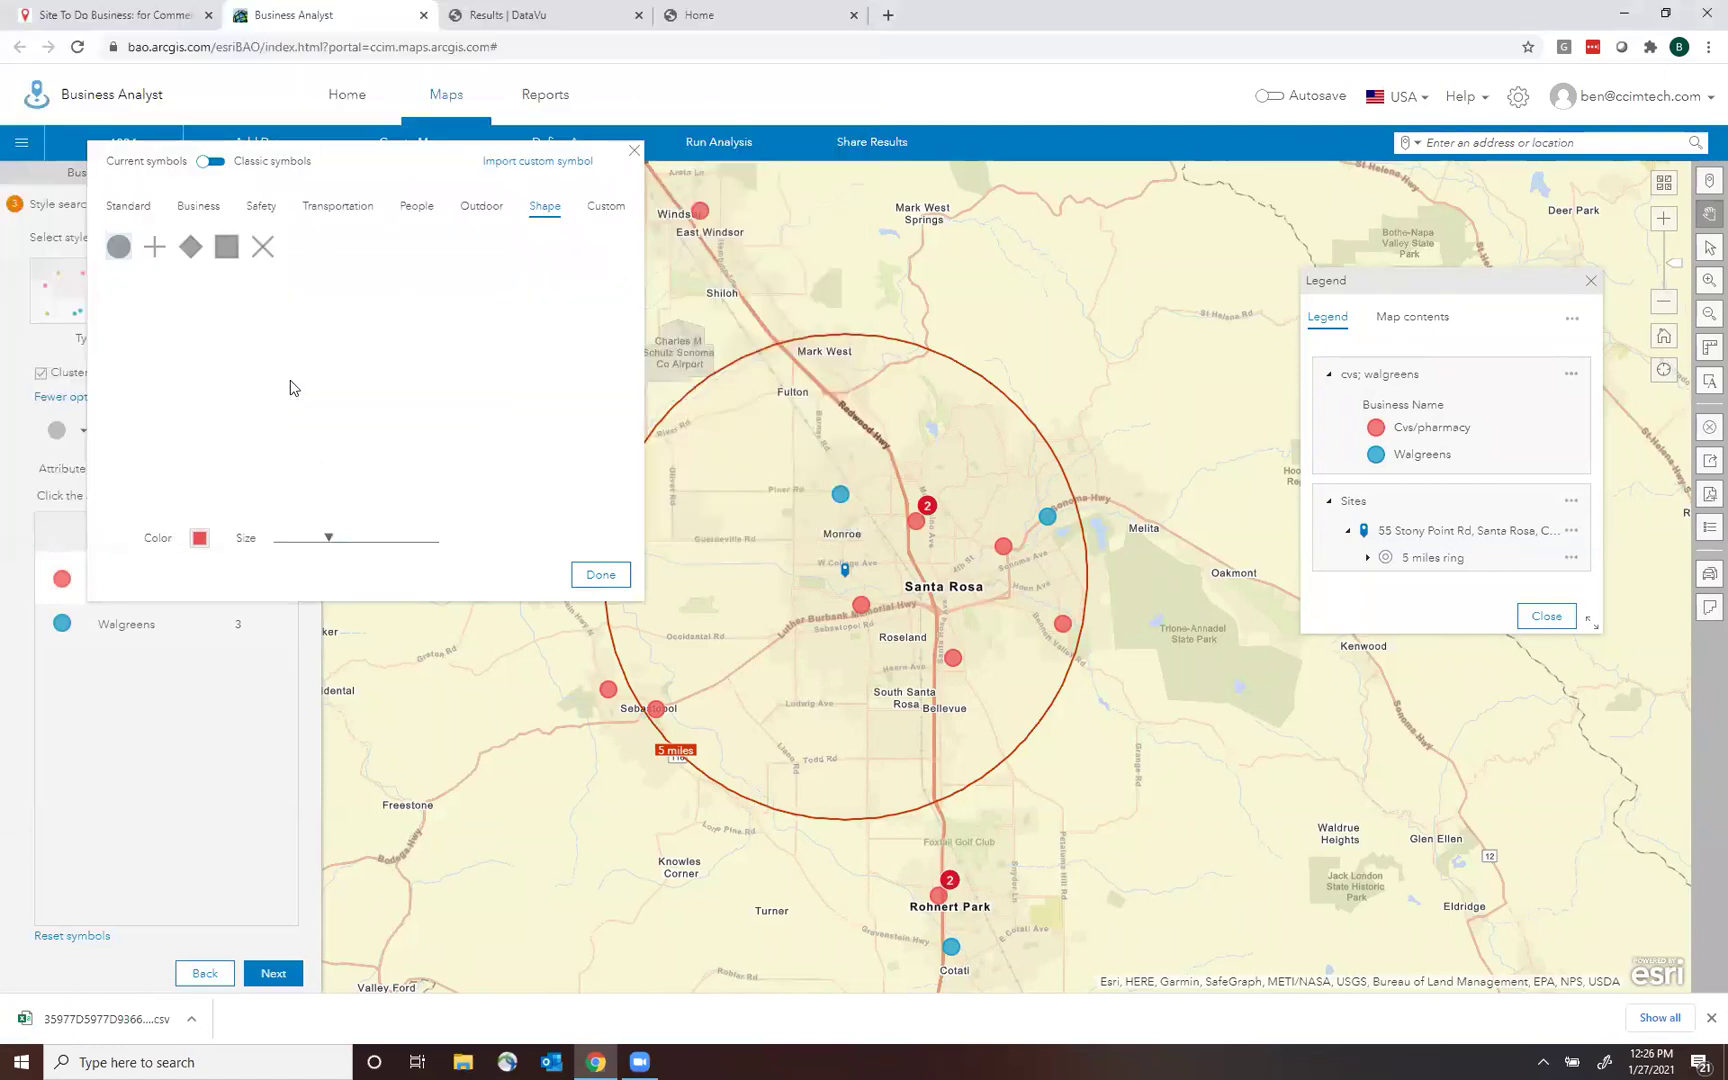
{"action": "left_click_drag", "start_coordinate": [236, 538], "coordinate": [291, 543]}
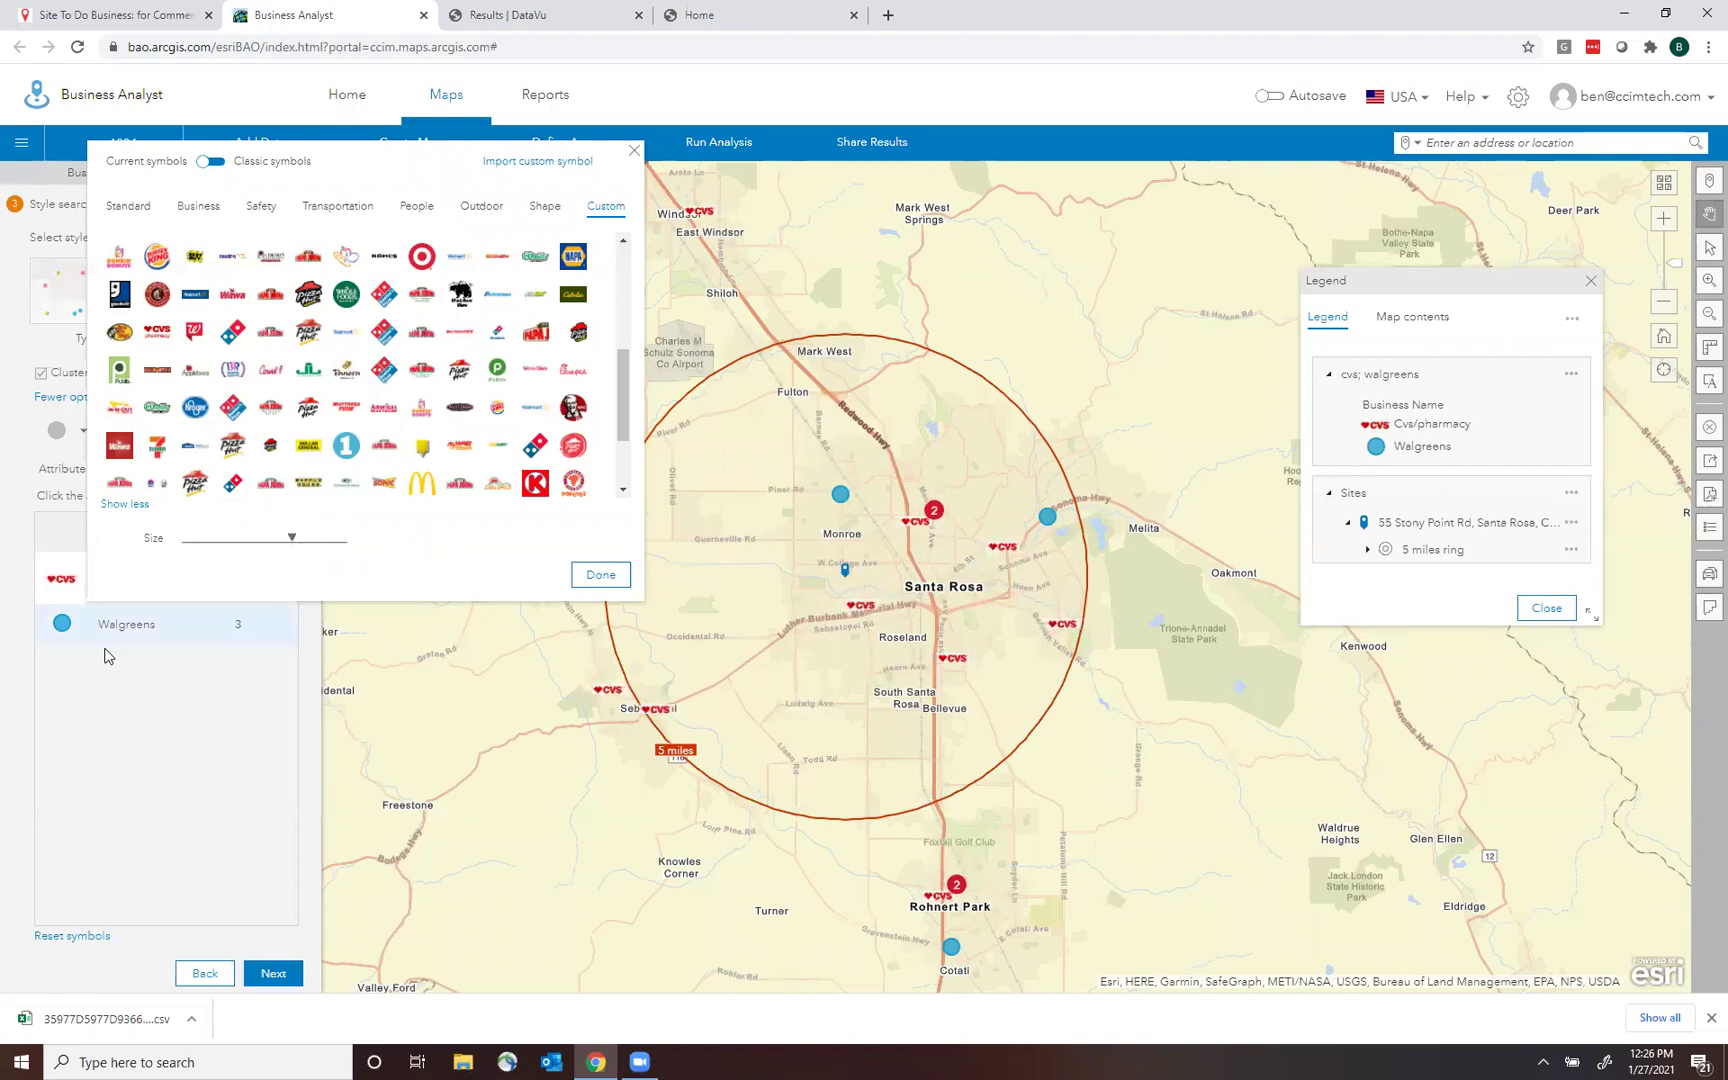
Replace the Walgreens symbol with the saved Walgreens image and continue to the next step.
{"action": "left_click", "coordinate": [62, 622]}
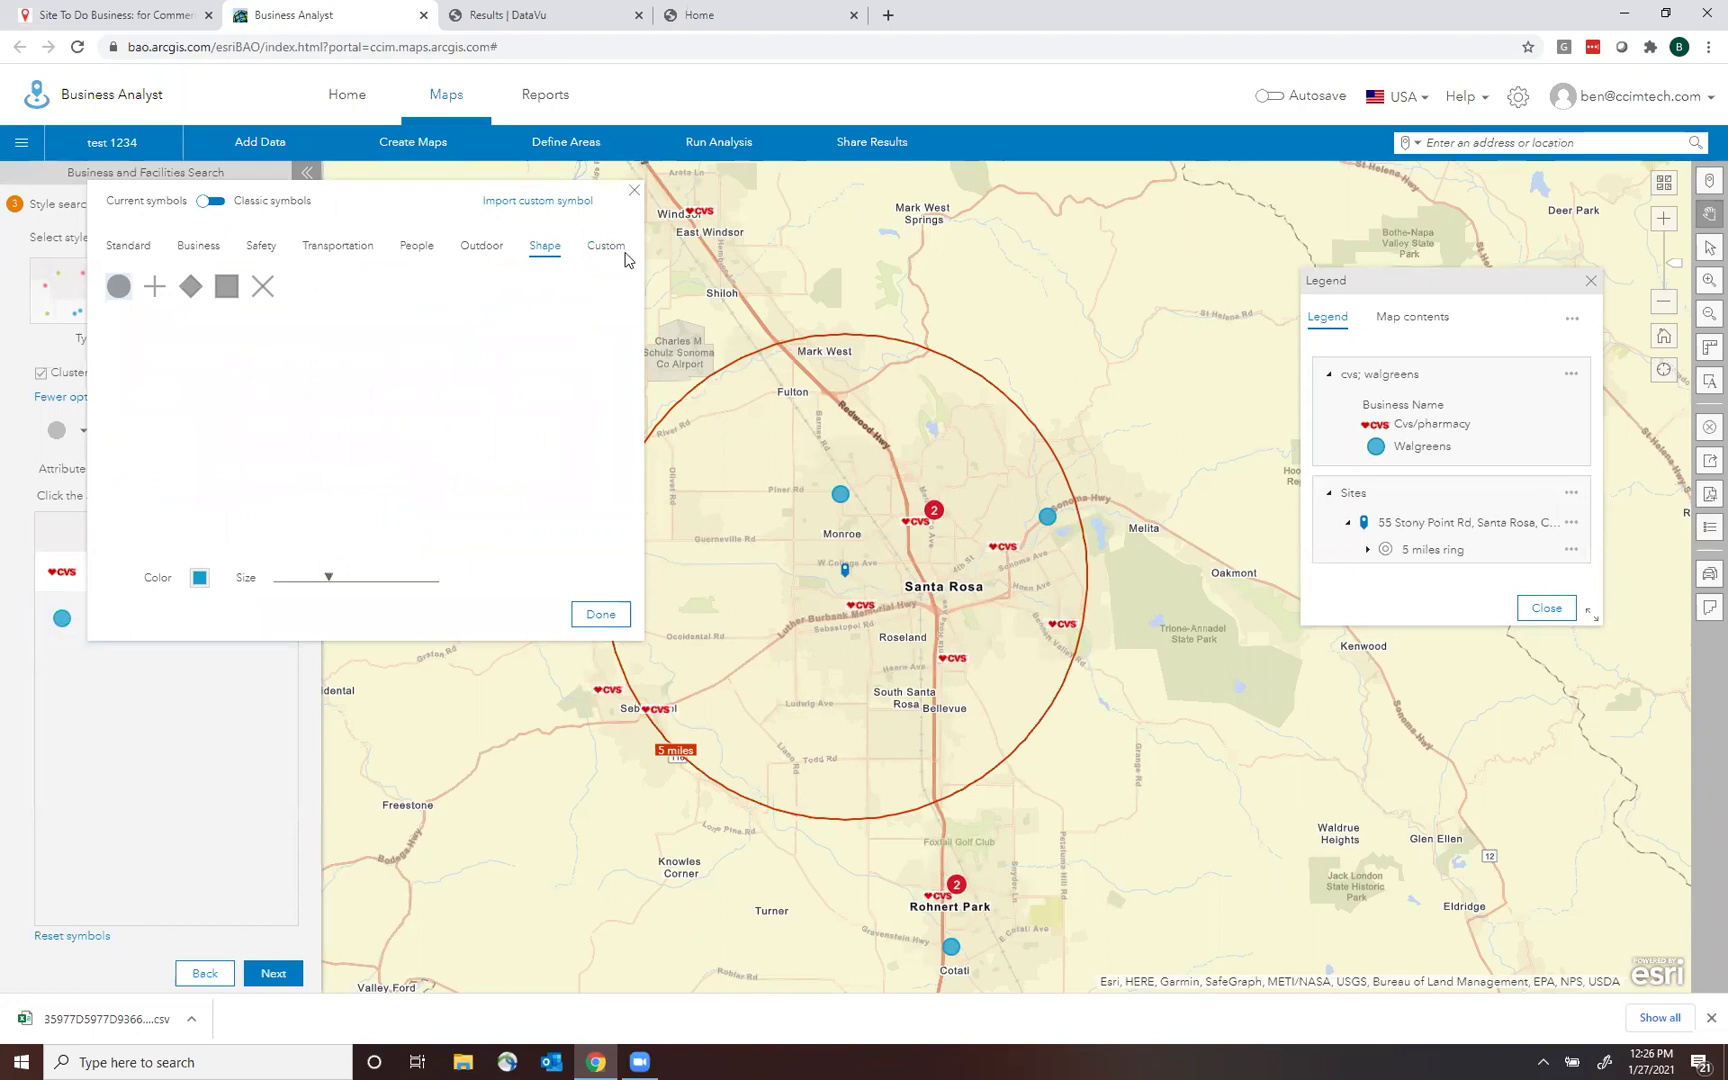
{"action": "left_click", "coordinate": [532, 200]}
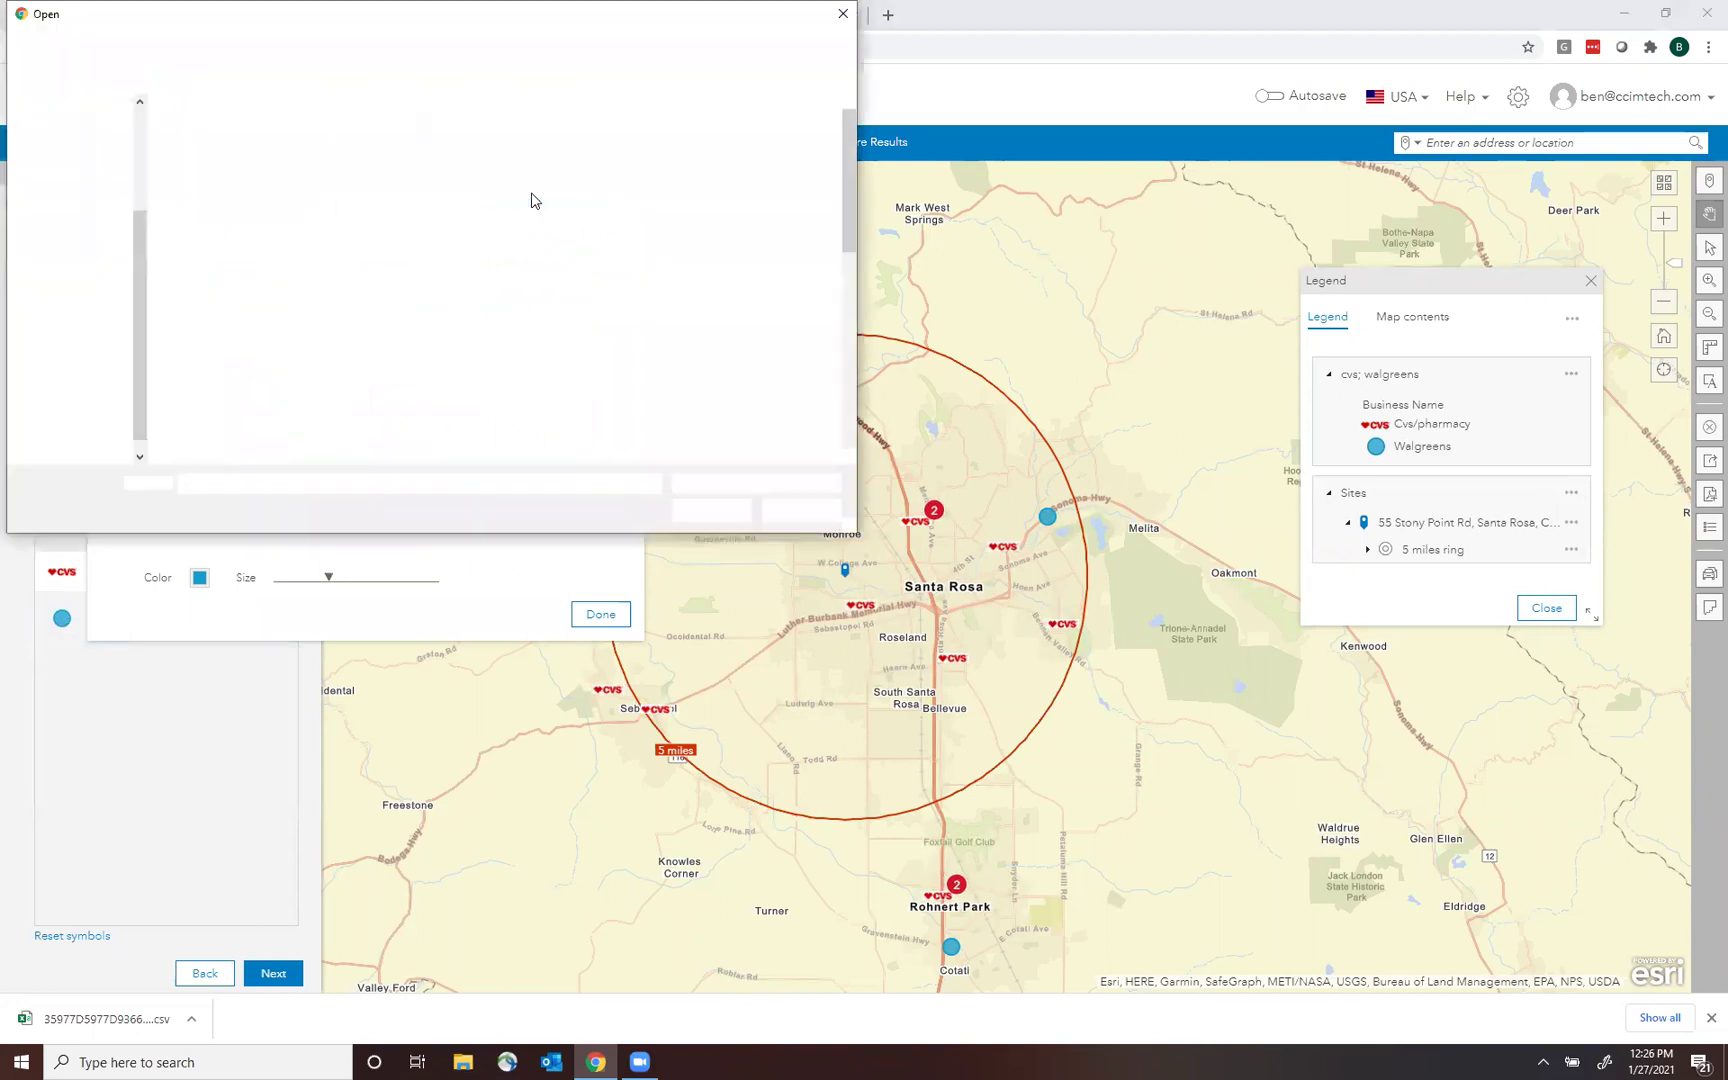
{"action": "left_click_drag", "start_coordinate": [855, 218], "coordinate": [860, 412]}
{"action": "double_click", "coordinate": [285, 437]}
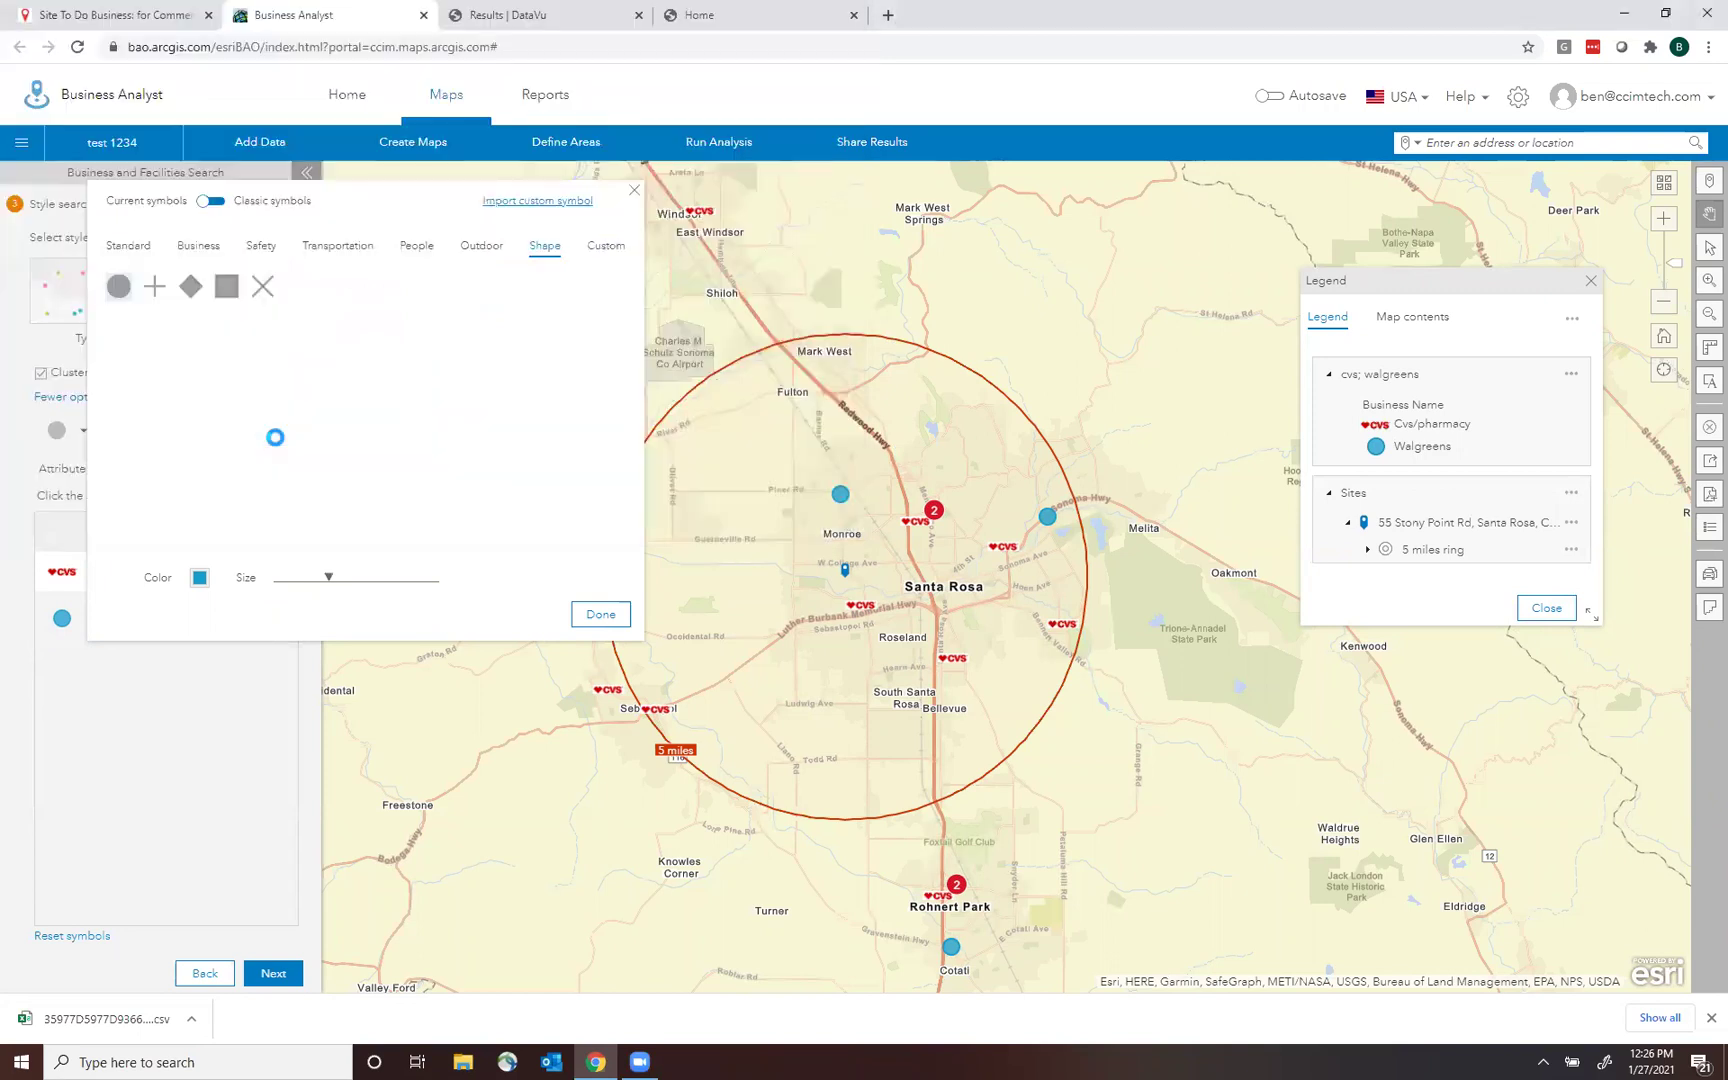
{"action": "left_click", "coordinate": [104, 742]}
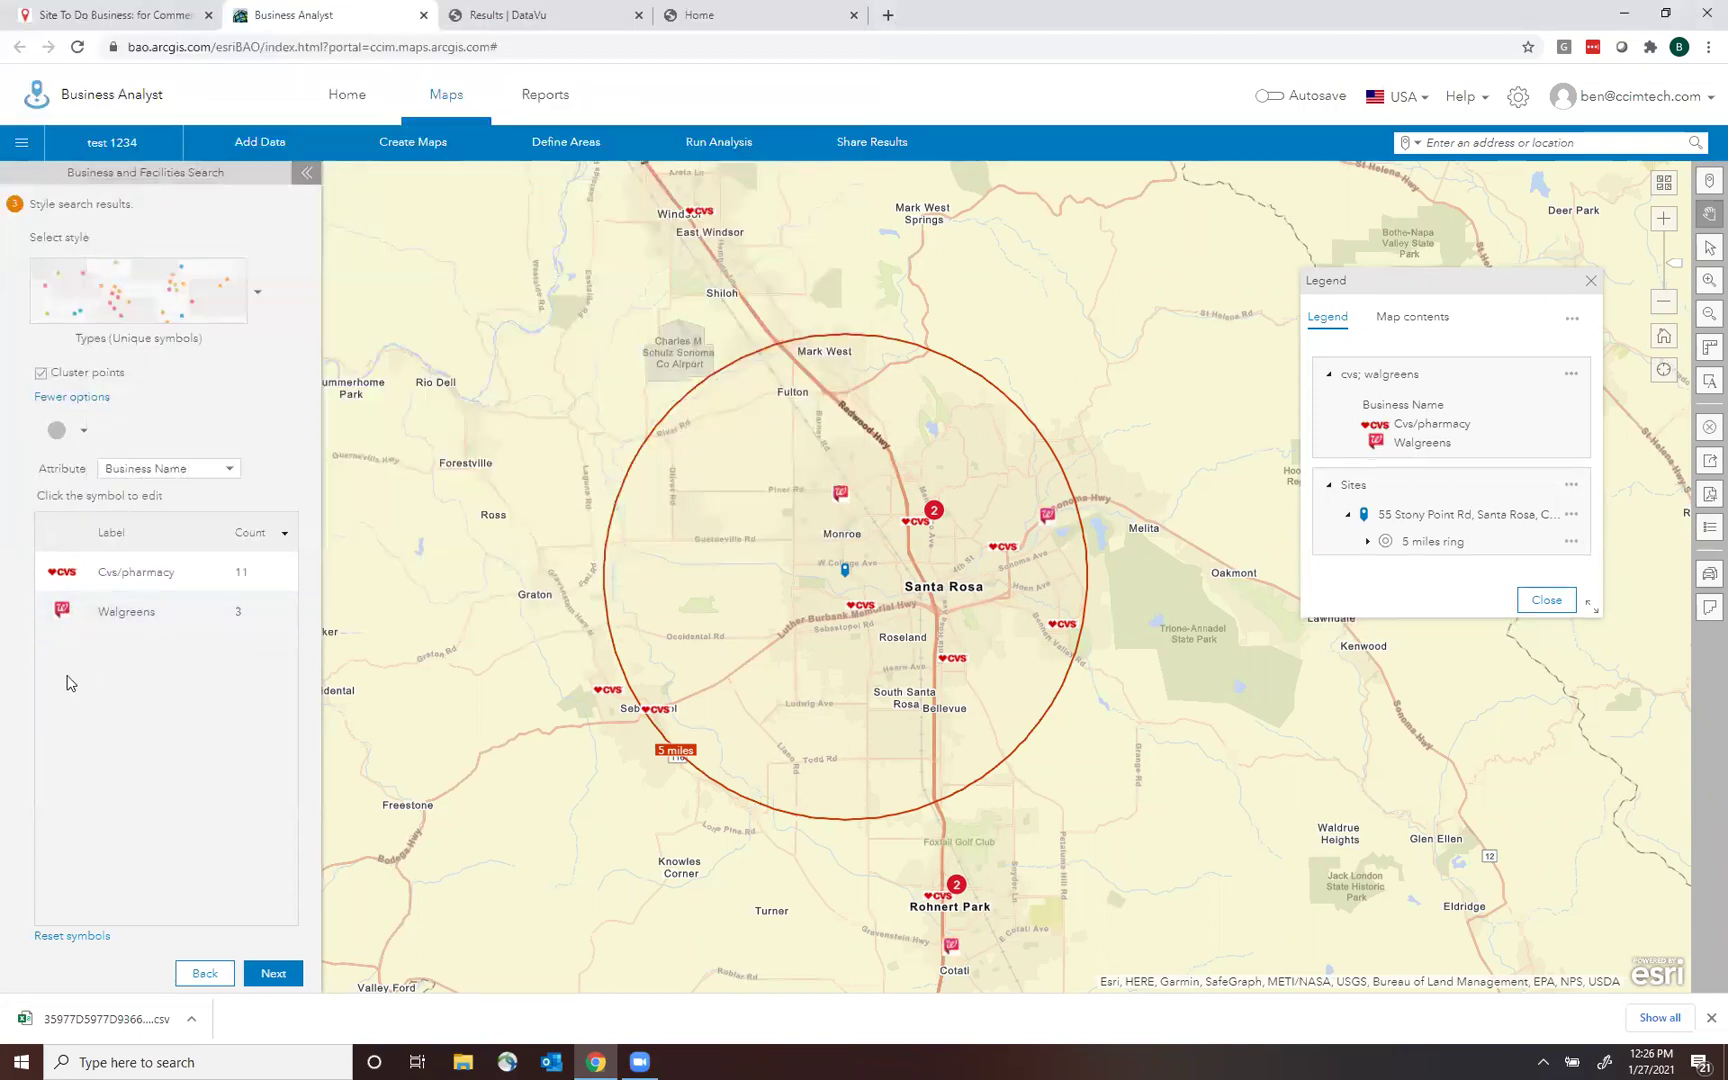
{"action": "left_click", "coordinate": [287, 972]}
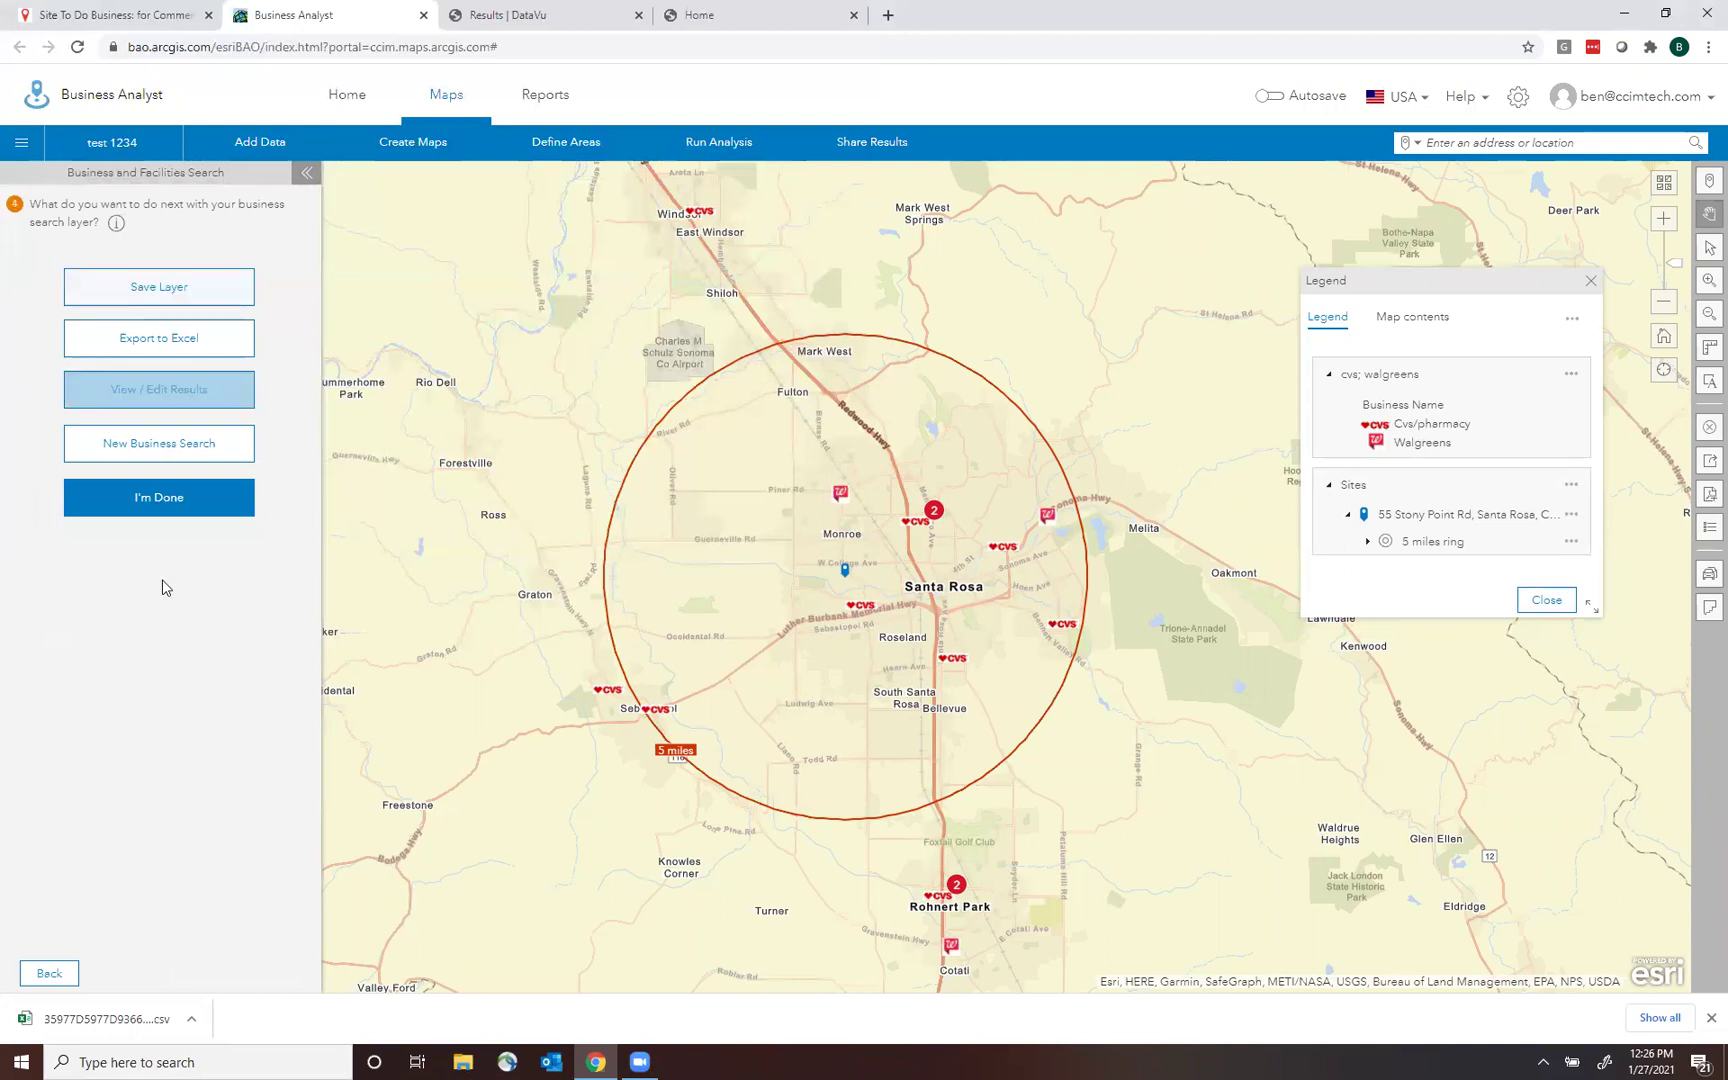
Finish the search, zoom in, and lay out a portrait PDF titled 'Pharmacy Comparison', subtitle Santa Rosa.
{"action": "left_click", "coordinate": [165, 505]}
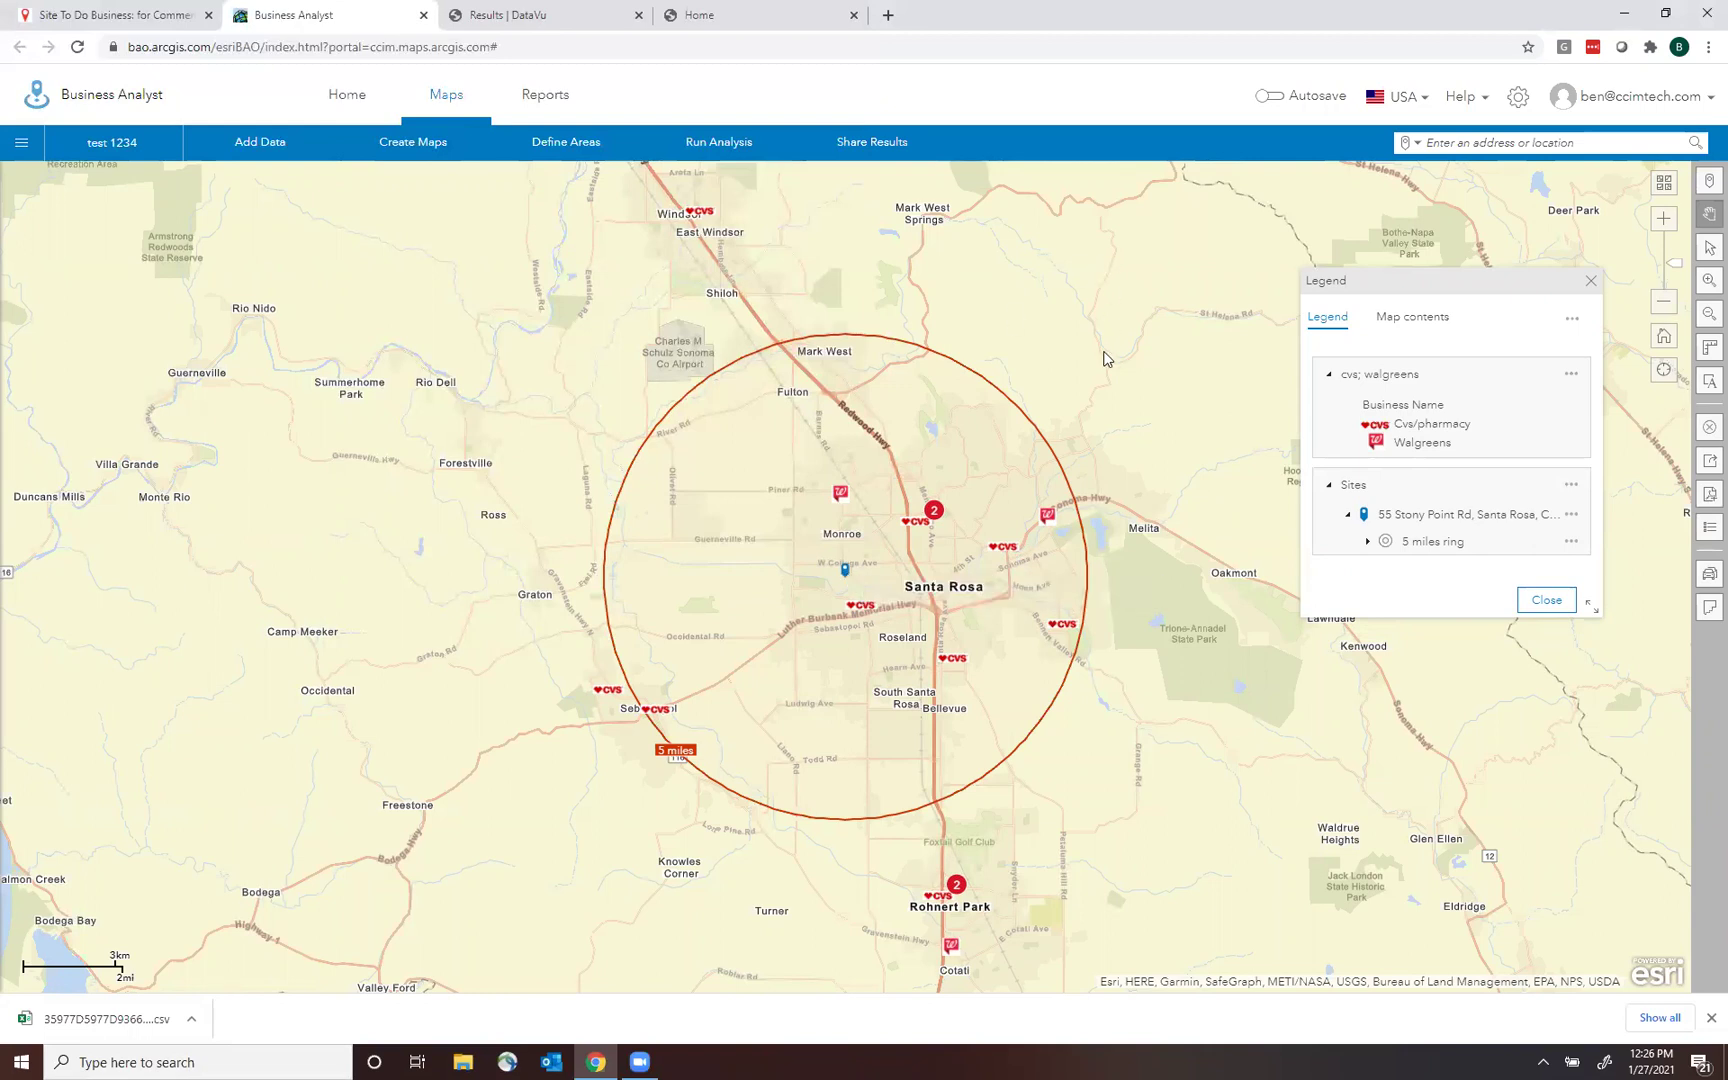
{"action": "scroll", "coordinate": [1118, 491], "scroll_direction": "up", "scroll_amount": 2}
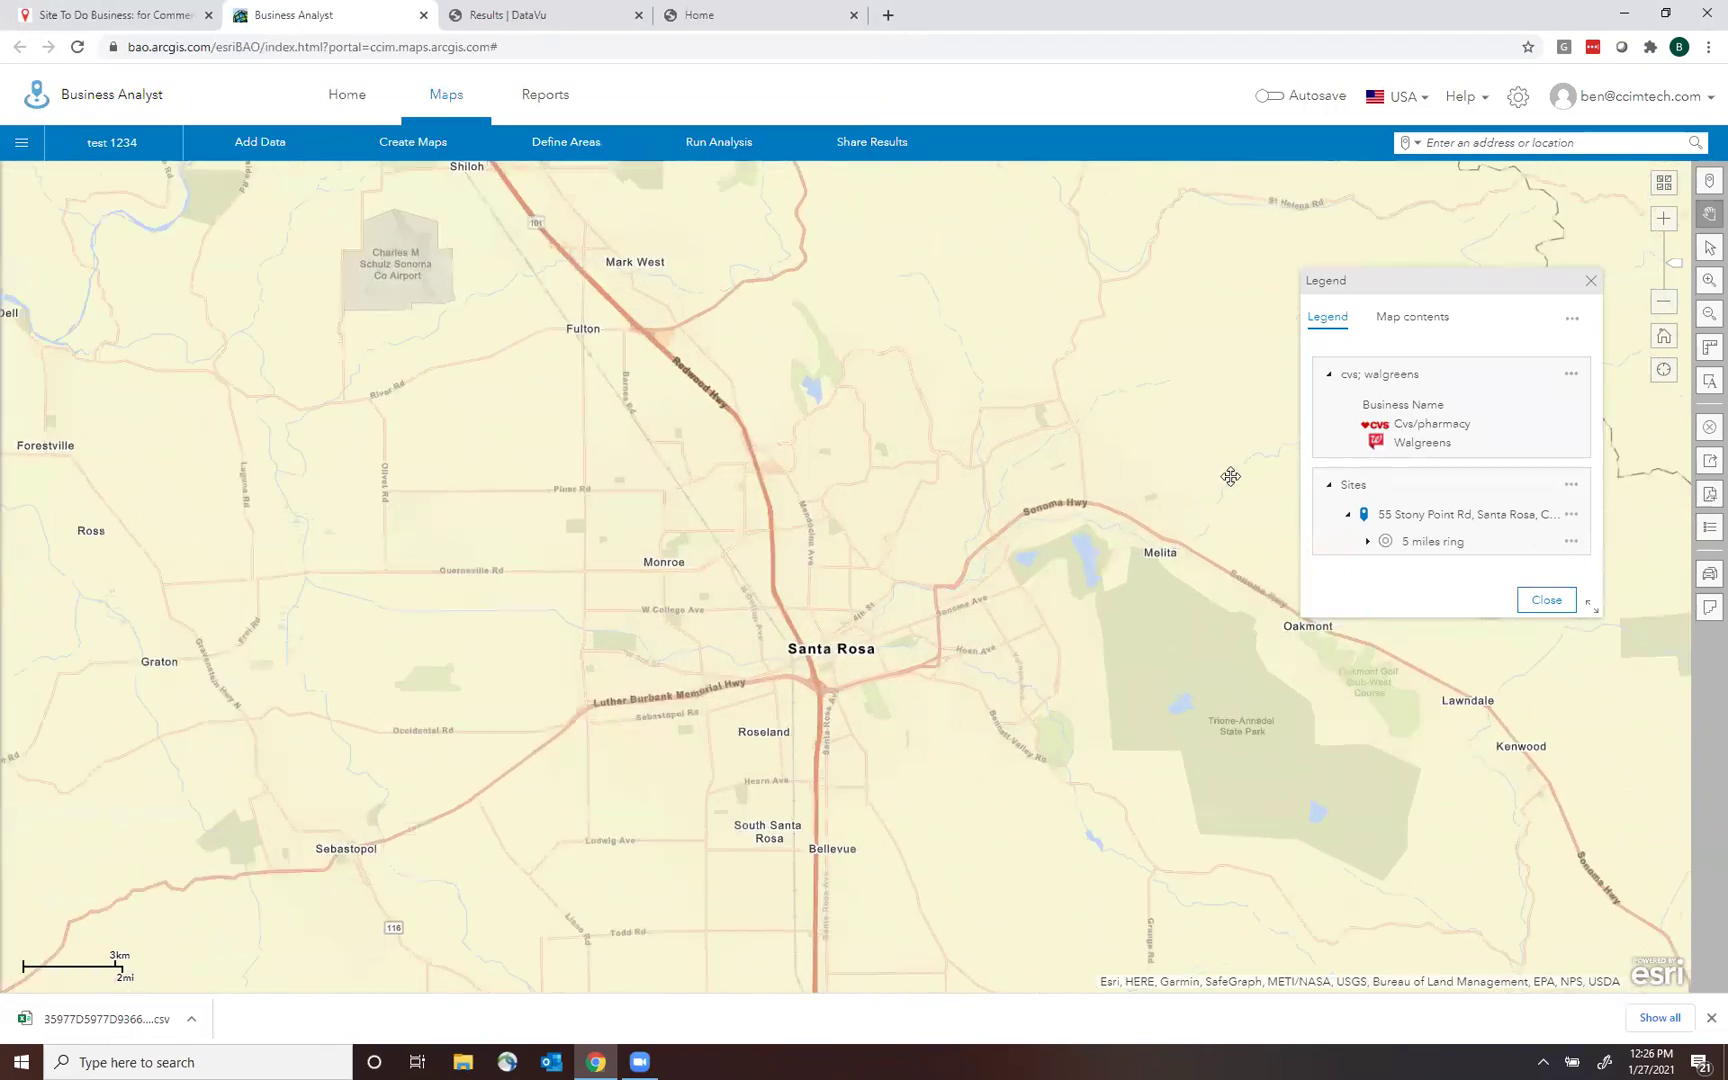
{"action": "left_click", "coordinate": [1708, 497]}
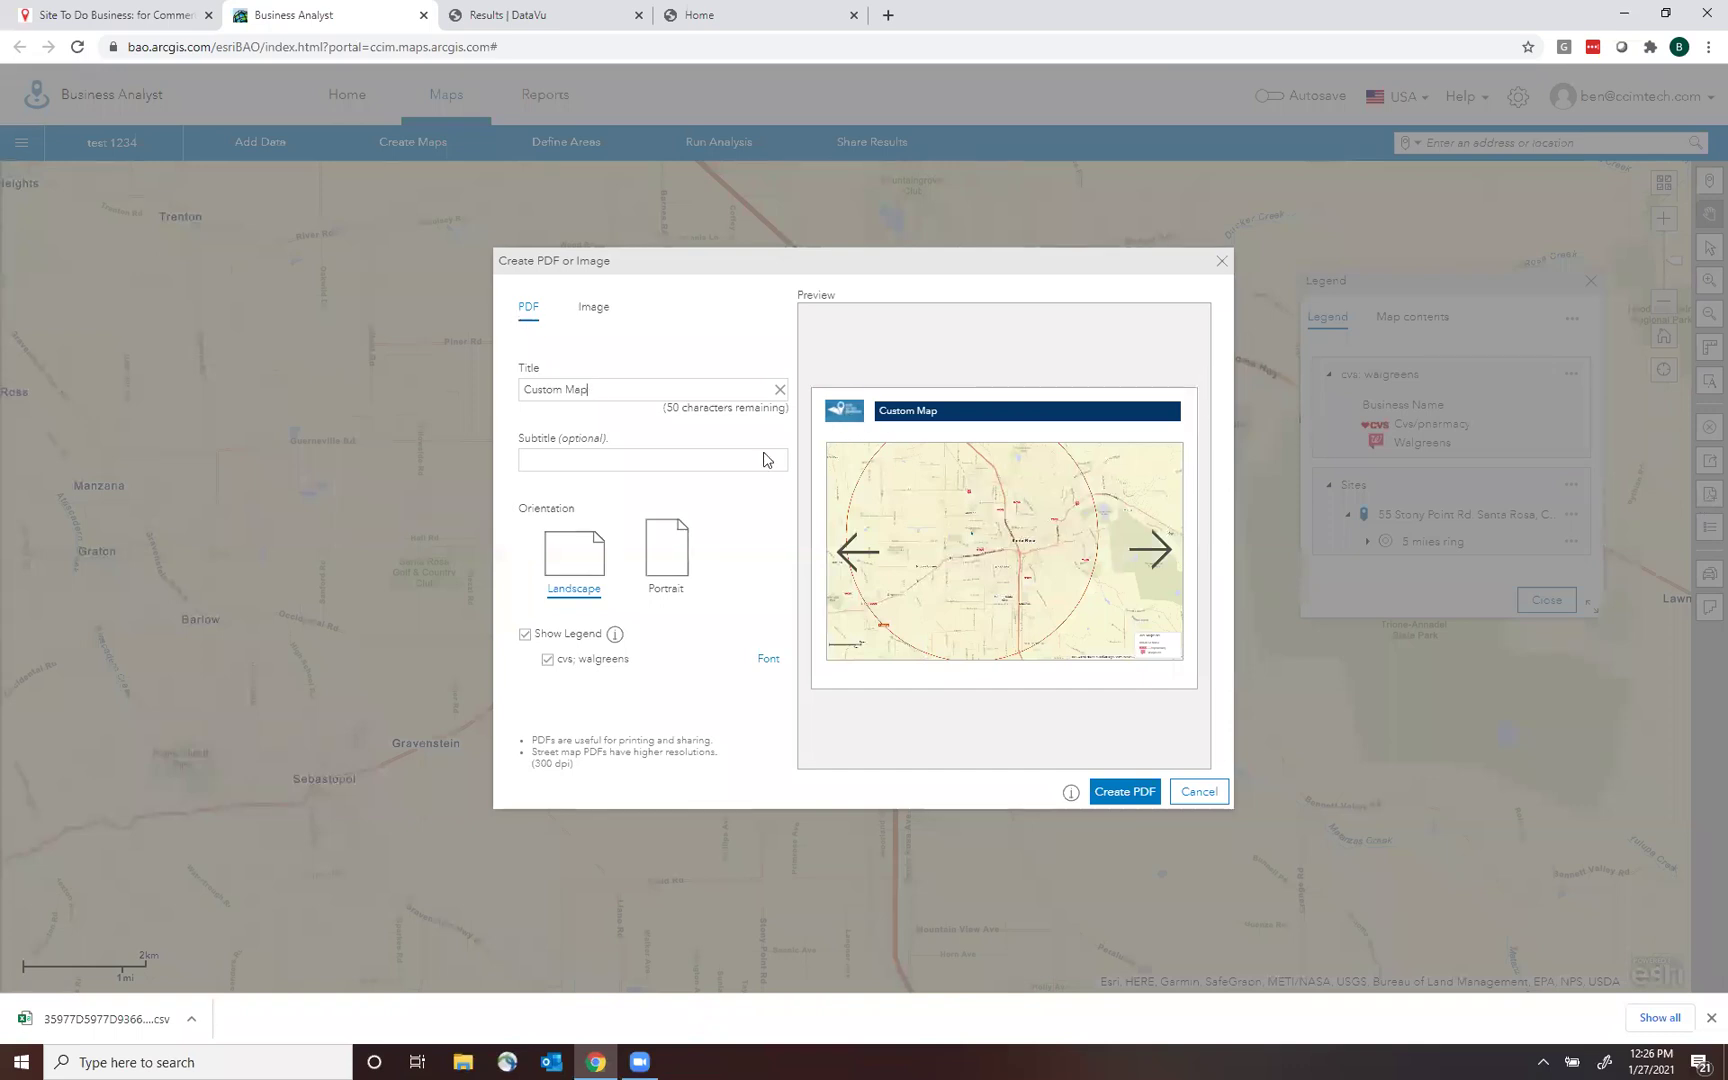
{"action": "left_click_drag", "start_coordinate": [603, 388], "coordinate": [252, 355]}
{"action": "key", "text": "BackSpace"}
{"action": "type", "text": "Pharmacy Comparison"}
{"action": "key", "text": "Tab"}
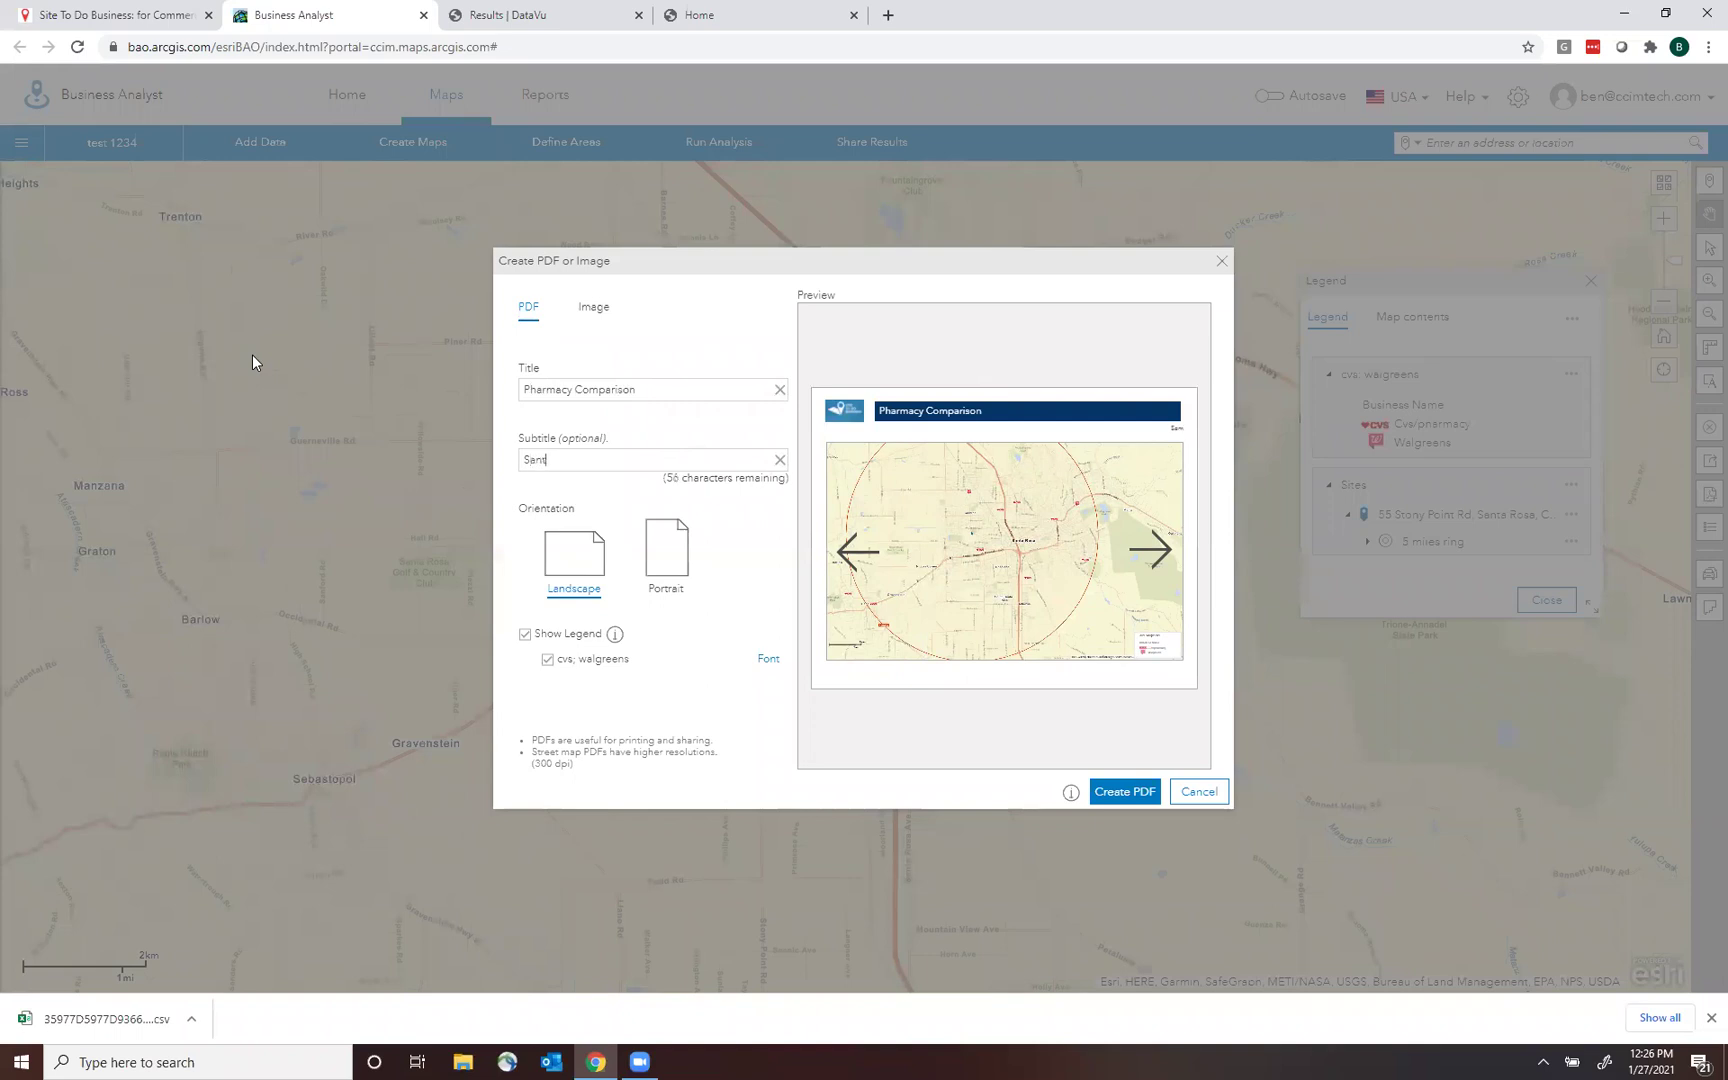
{"action": "left_click", "coordinate": [667, 560]}
{"action": "left_click", "coordinate": [1201, 550]}
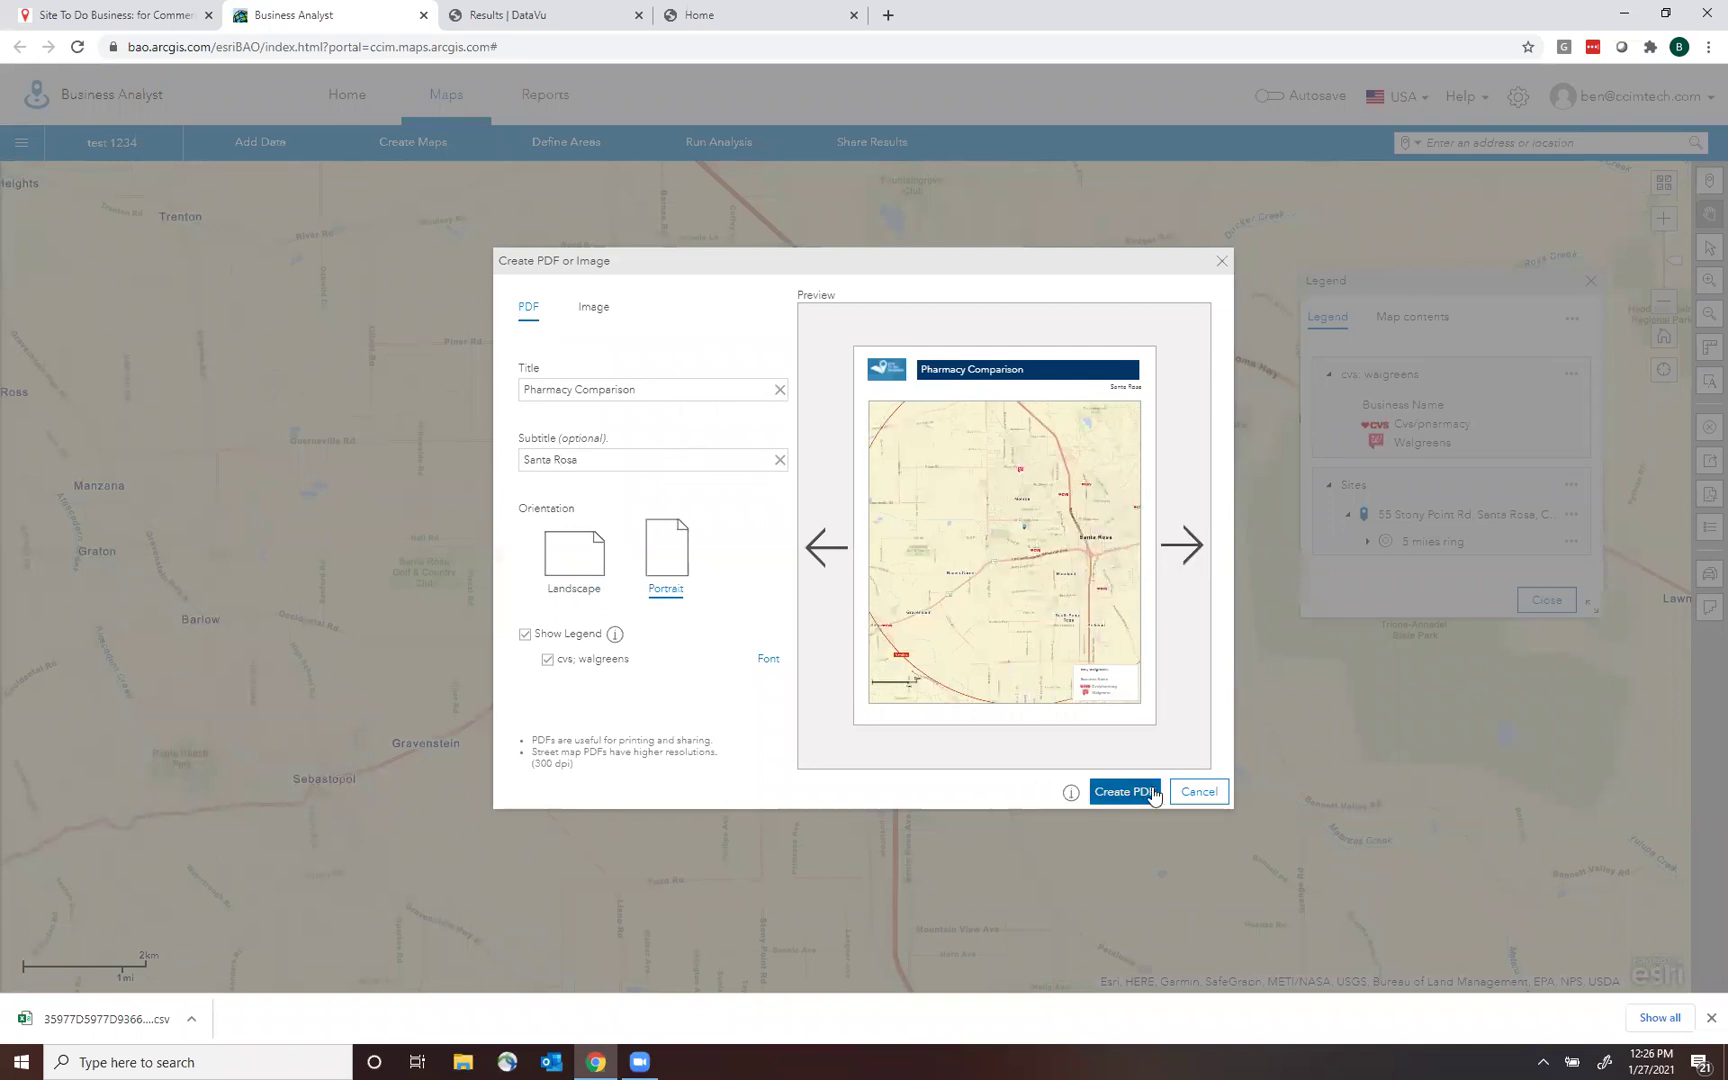
{"action": "left_click", "coordinate": [1203, 792]}
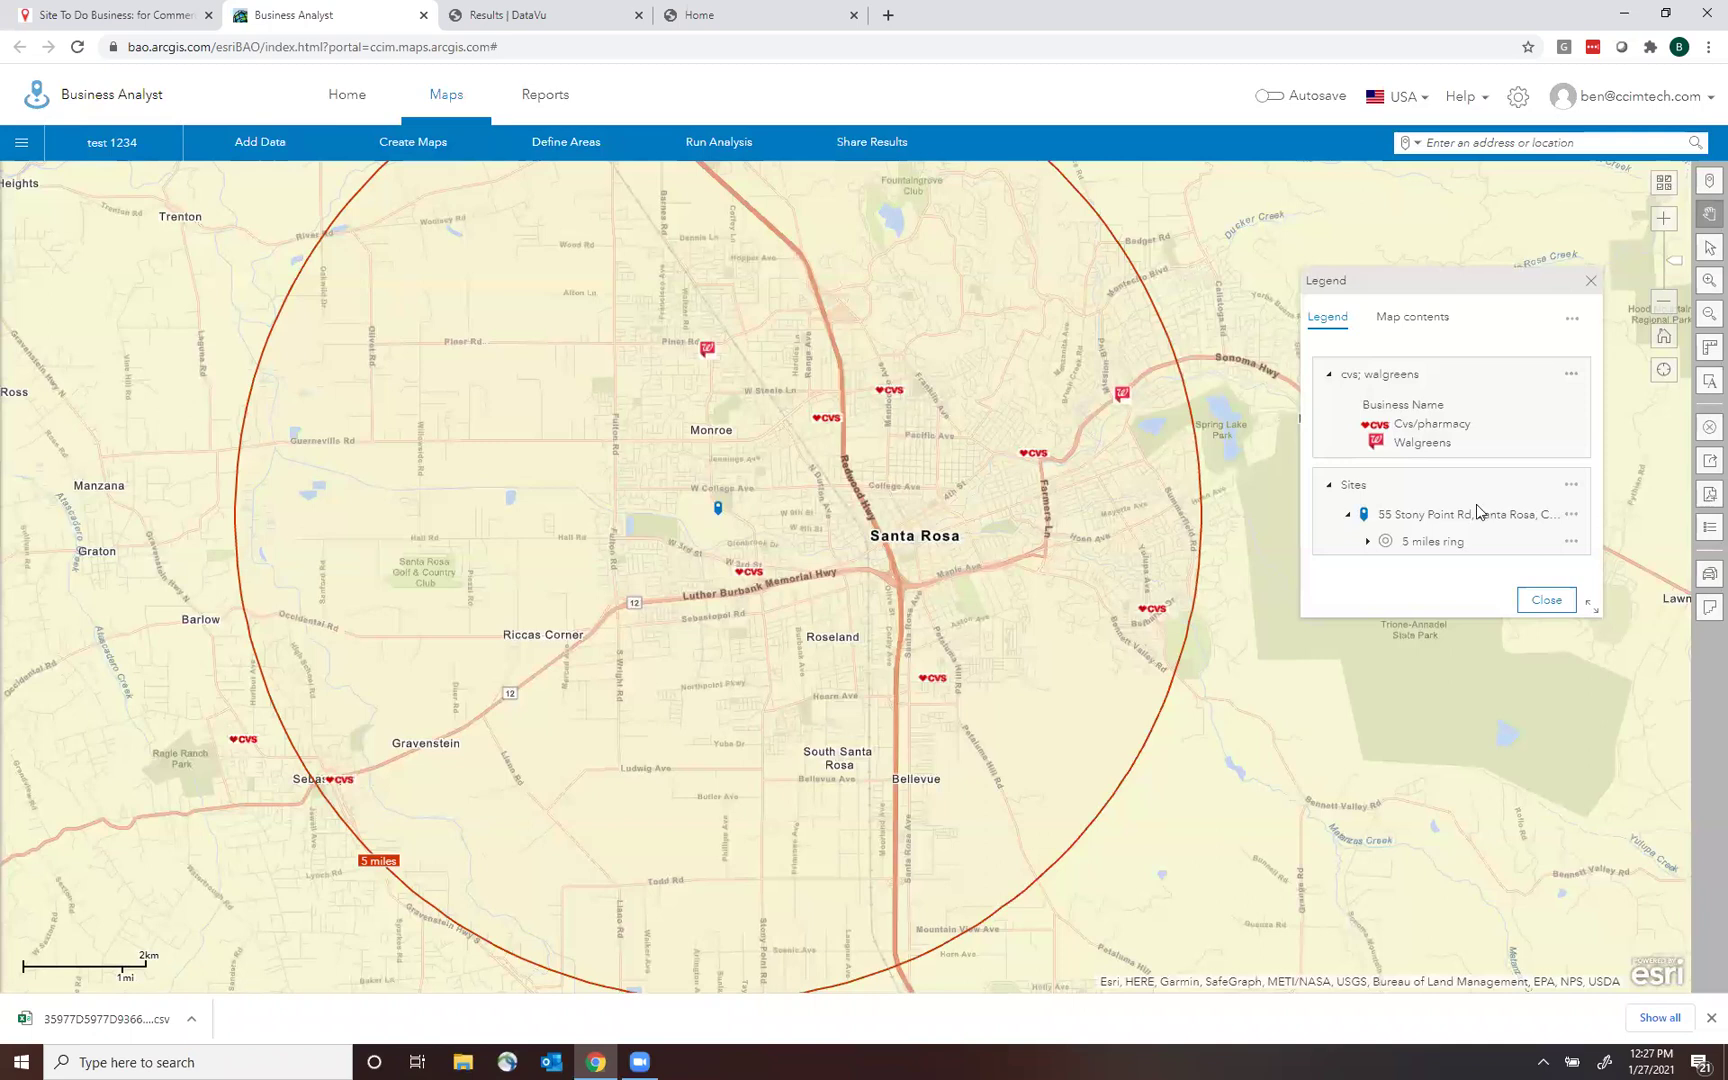
Clear all map items (ring, site and pharmacy layer), leaving the bare Santa Rosa basemap.
{"action": "left_click", "coordinate": [1706, 428]}
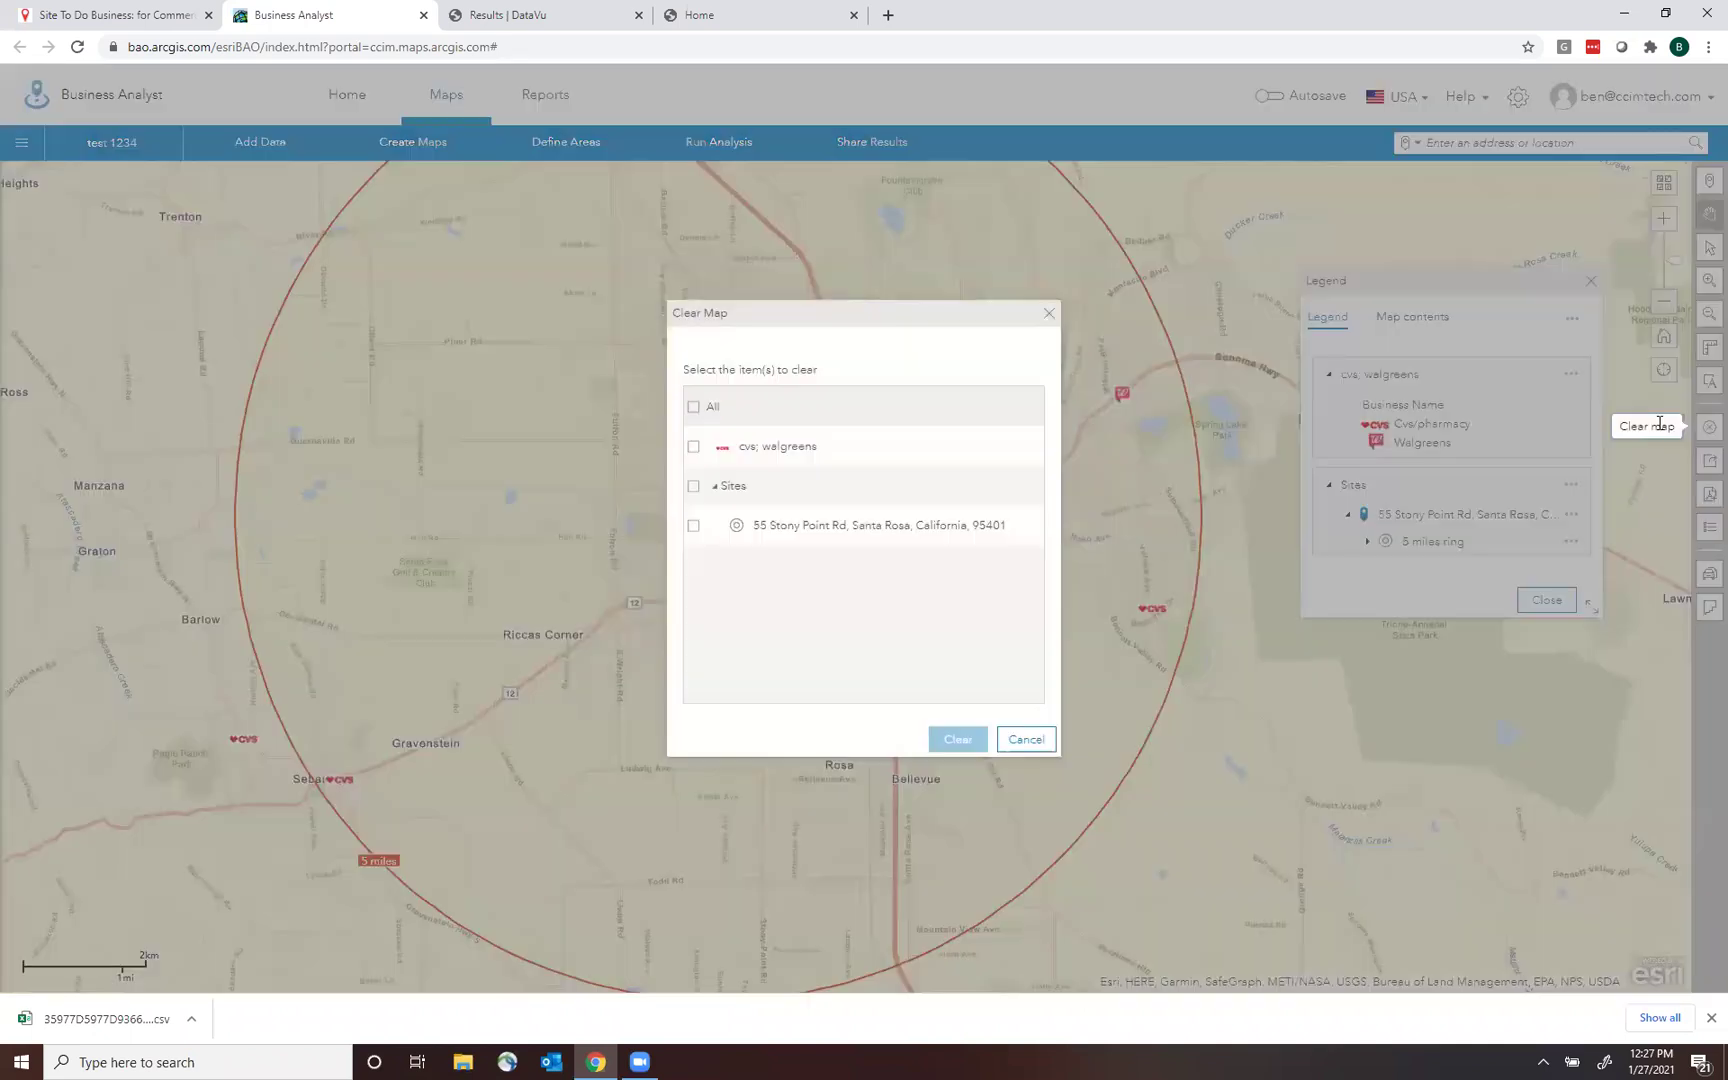
{"action": "left_click", "coordinate": [700, 421]}
{"action": "left_click", "coordinate": [960, 749]}
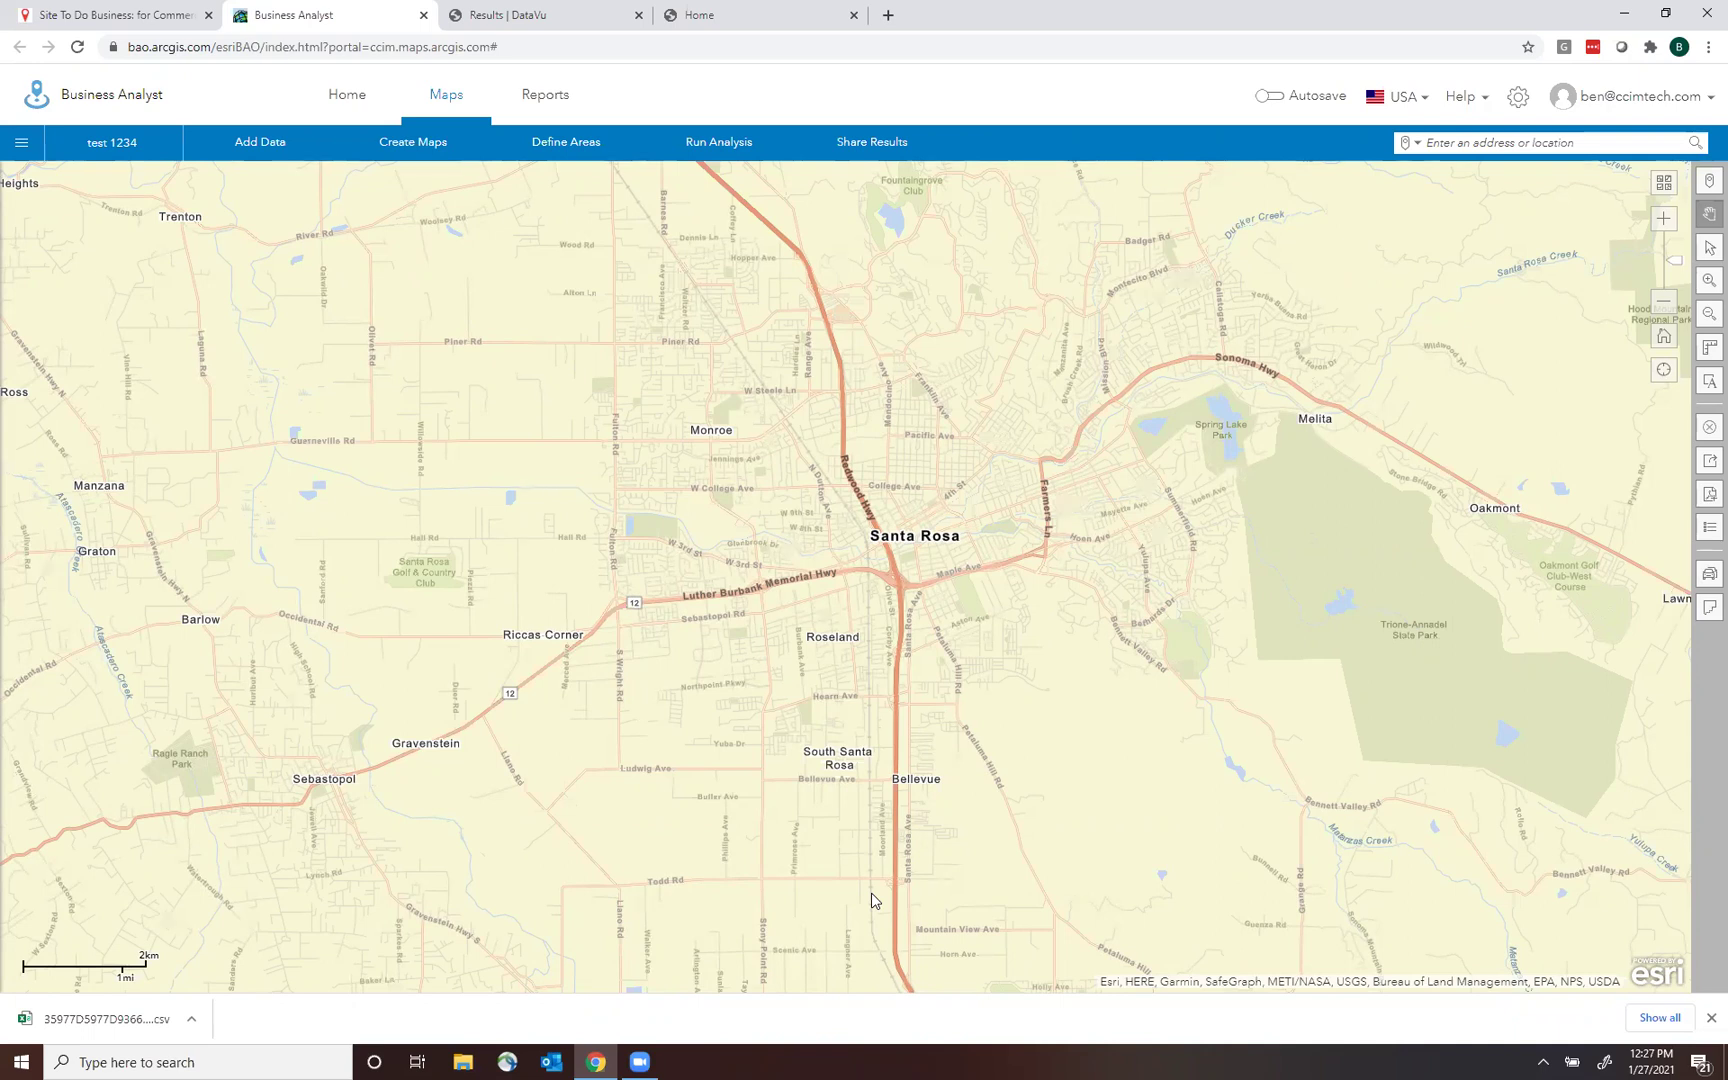
Zoom out past the Bay Area and zoom back in on Stockton.
{"action": "left_click", "coordinate": [1665, 303]}
{"action": "left_click", "coordinate": [1665, 303]}
{"action": "left_click", "coordinate": [1665, 303]}
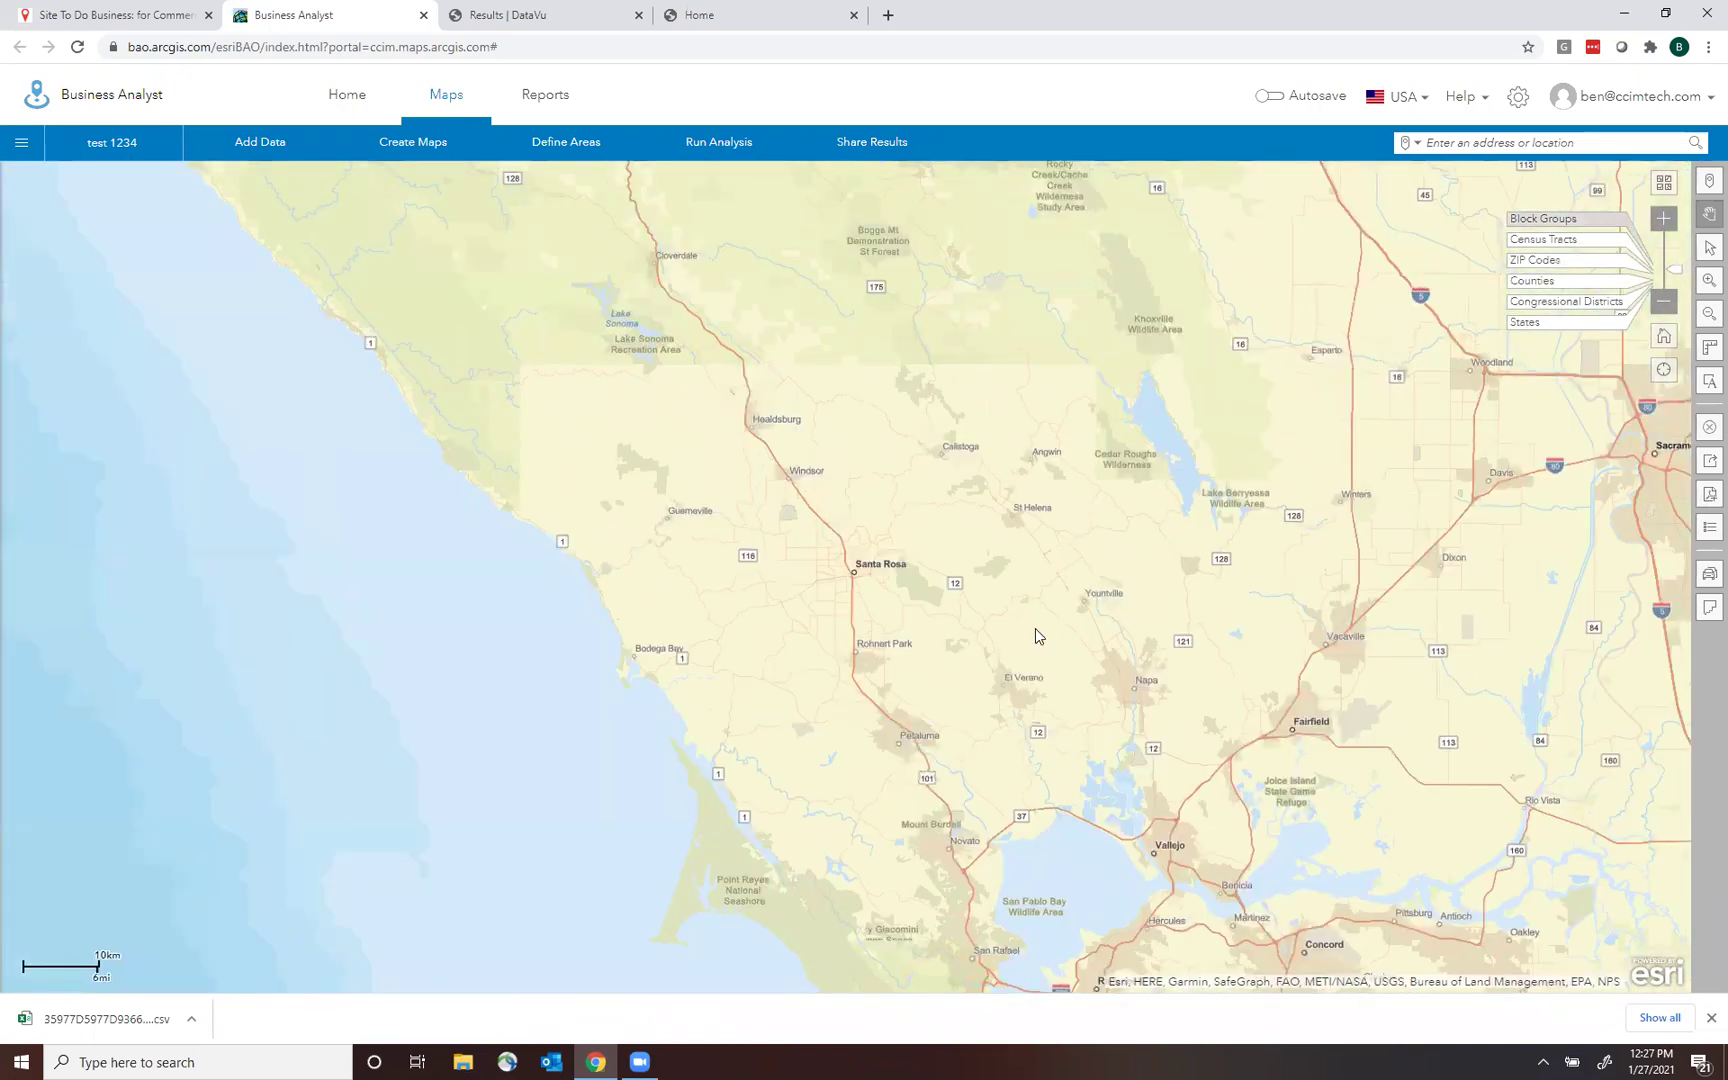
{"action": "left_click", "coordinate": [1665, 303]}
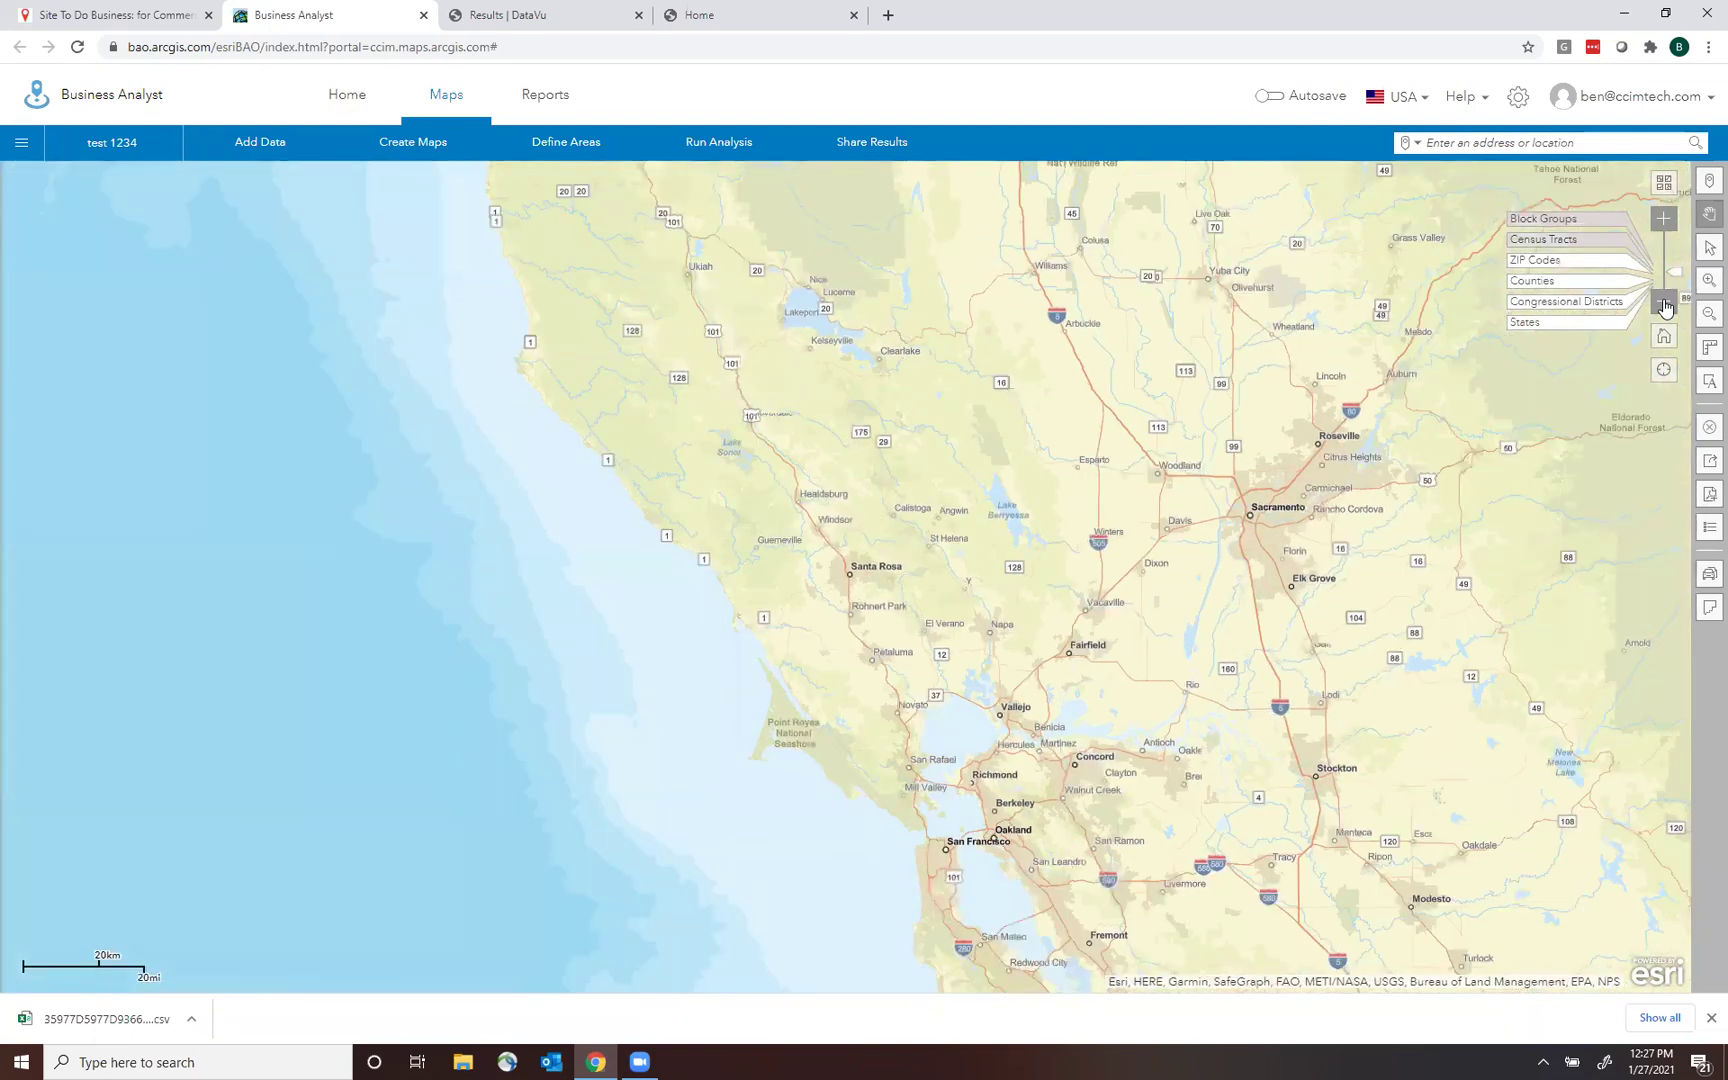
{"action": "left_click", "coordinate": [1665, 307]}
{"action": "scroll", "coordinate": [1087, 655], "scroll_direction": "down", "scroll_amount": 1}
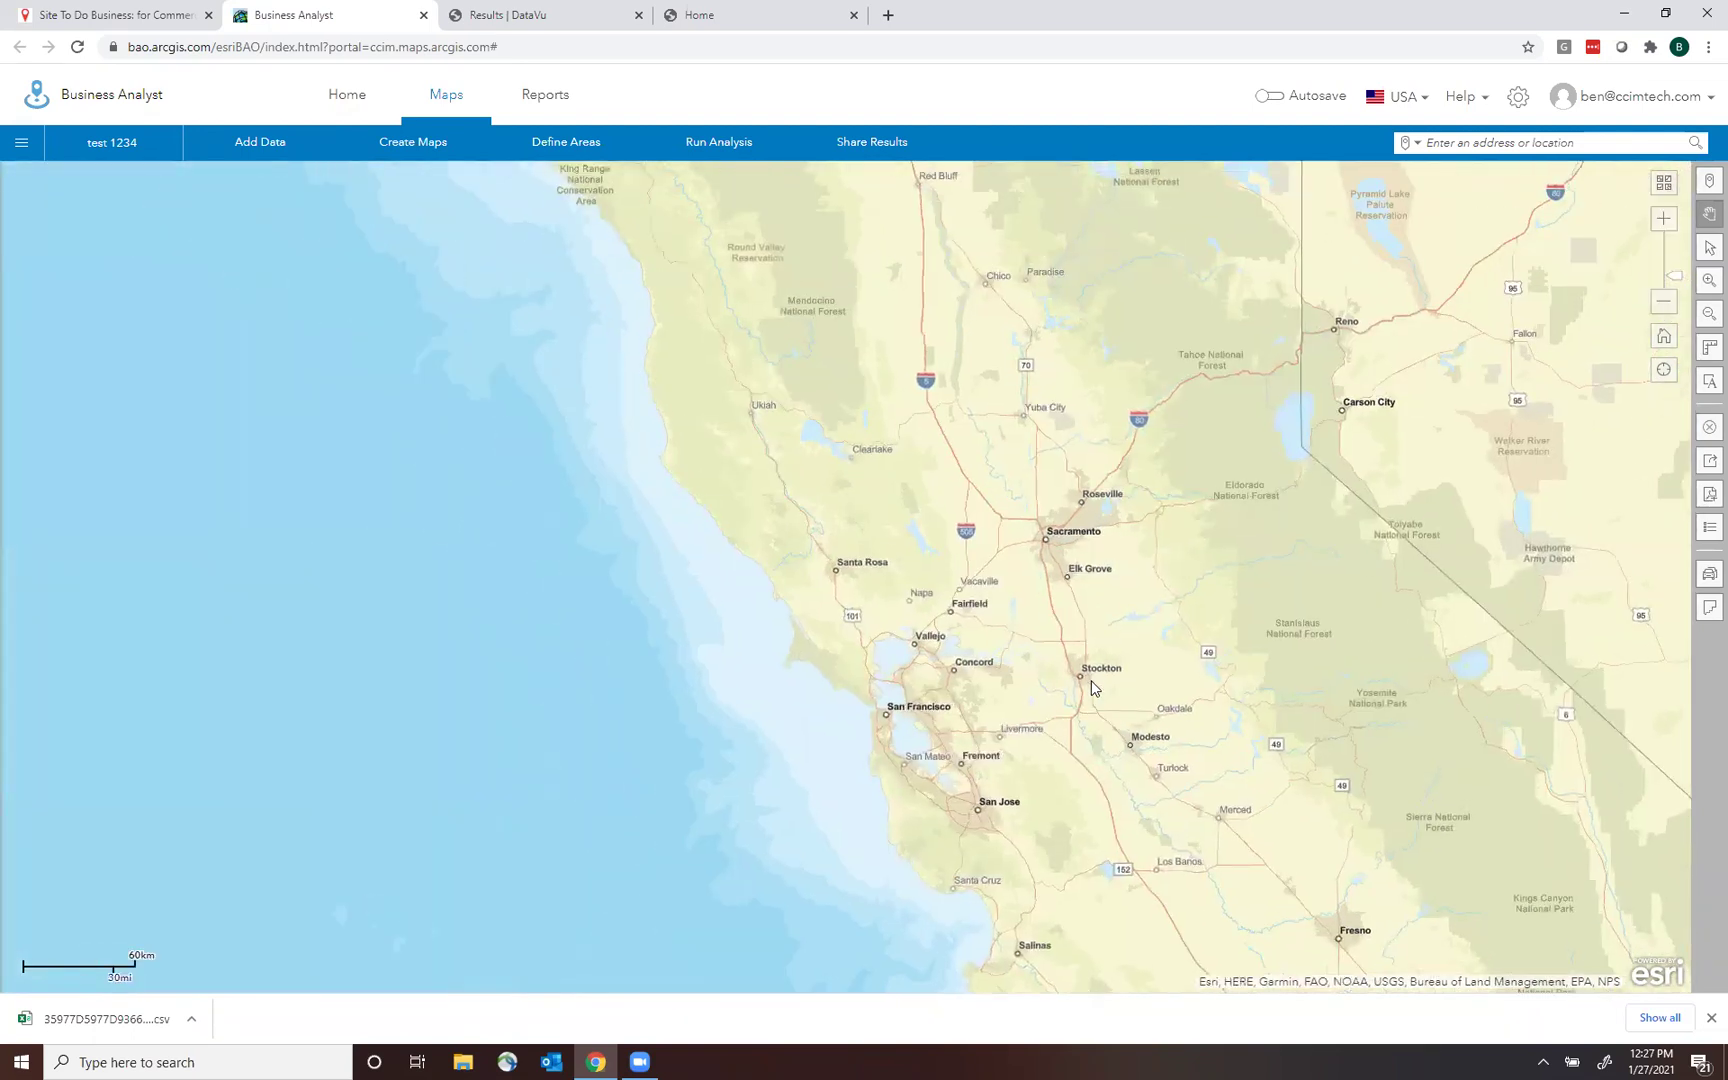
{"action": "scroll", "coordinate": [1079, 671], "scroll_direction": "up", "scroll_amount": 2}
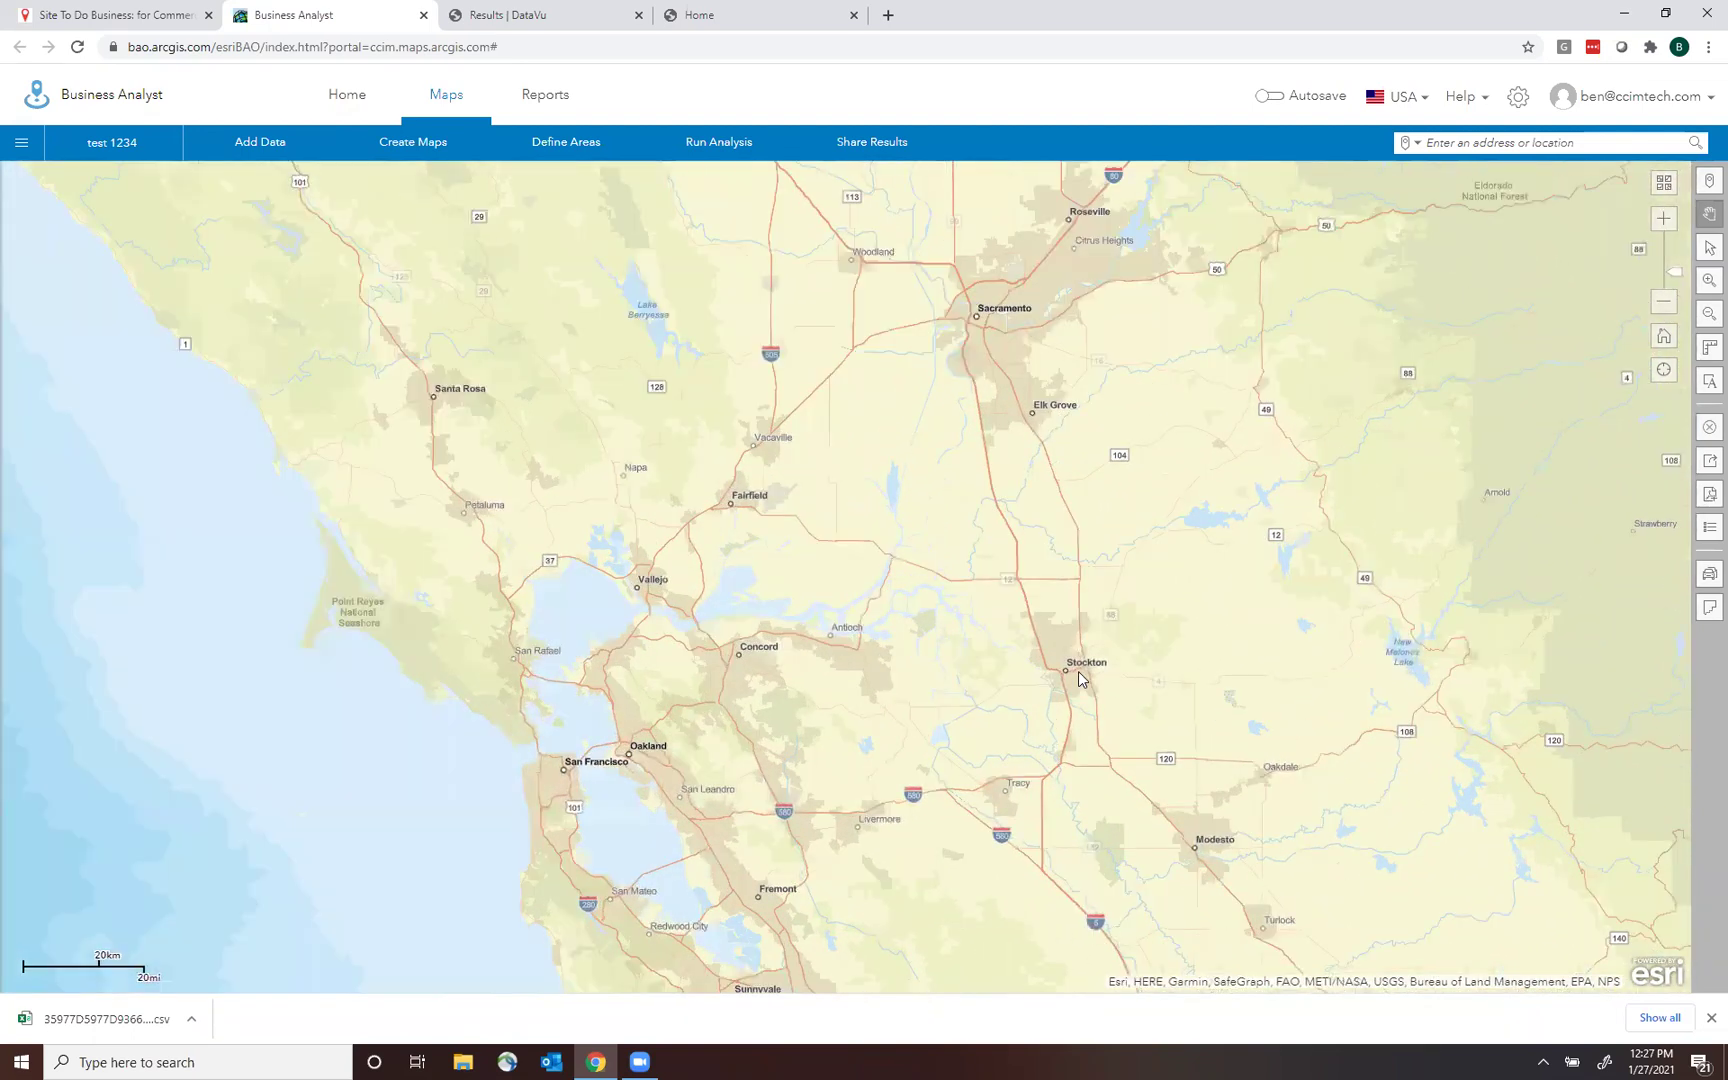
{"action": "scroll", "coordinate": [1079, 680], "scroll_direction": "up", "scroll_amount": 3}
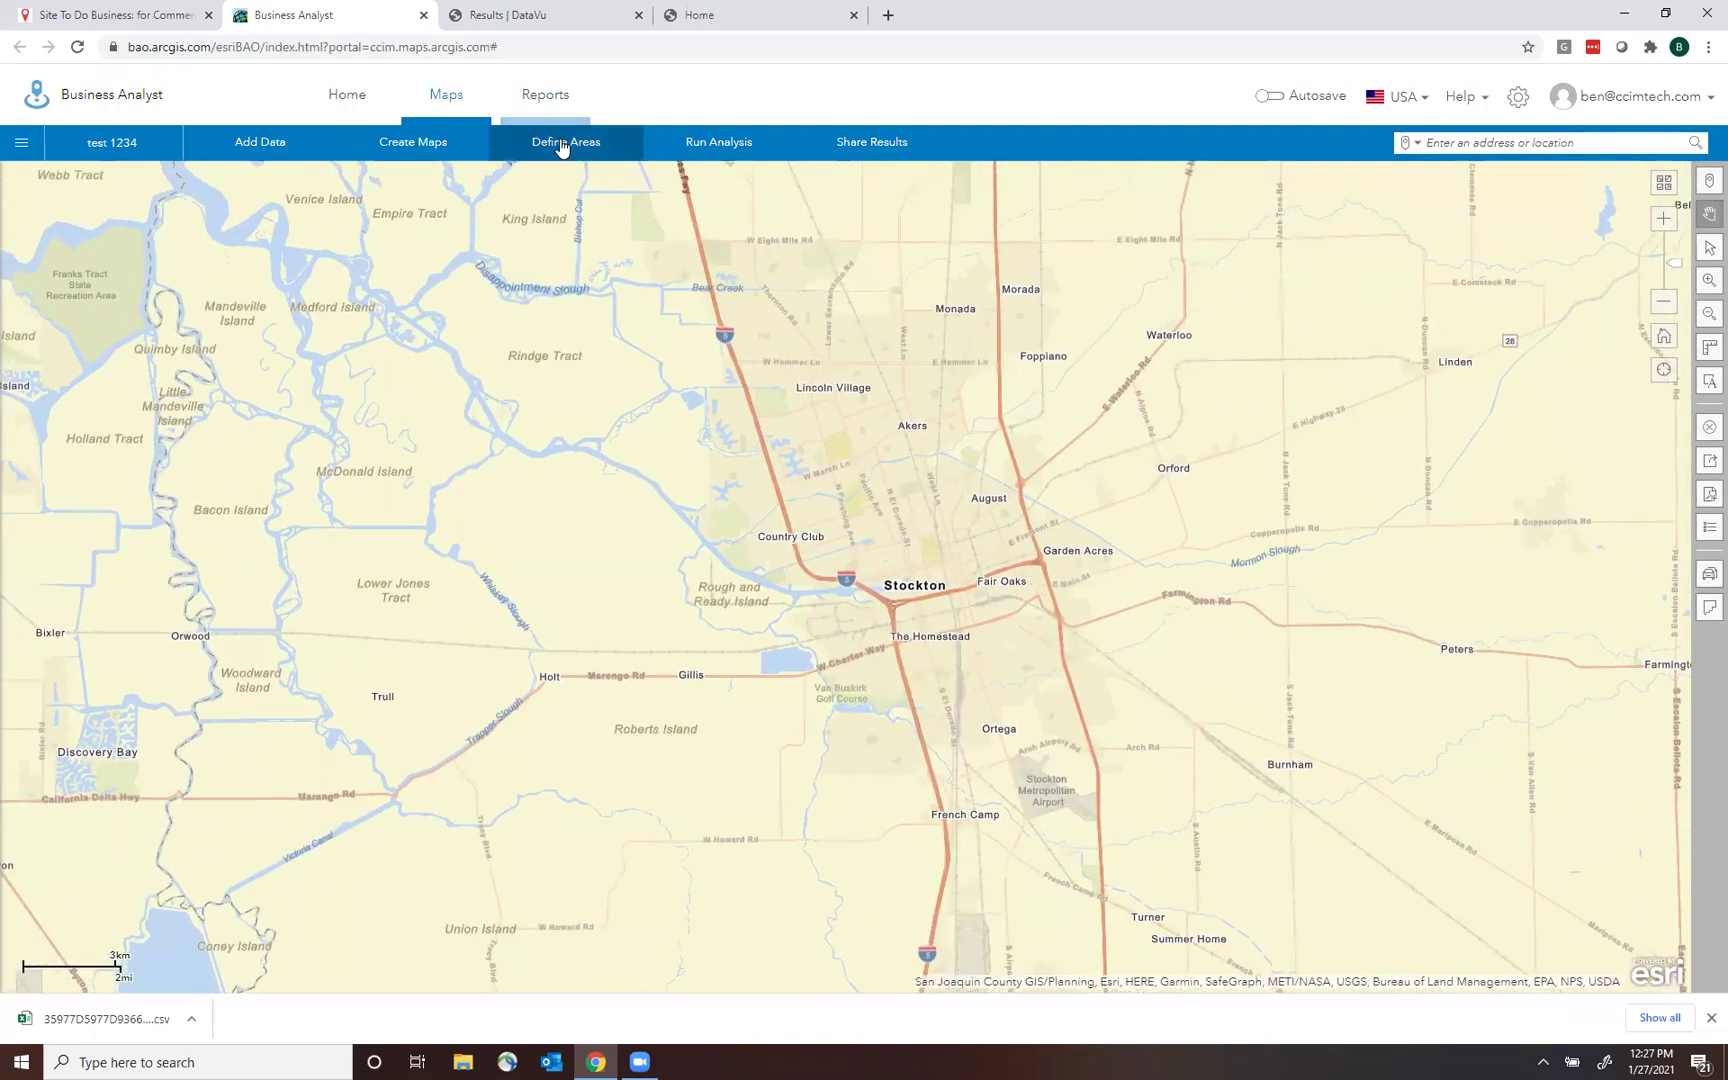
Choose Define Areas > Select Geography > Select From Map to list geography levels.
{"action": "left_click", "coordinate": [562, 145]}
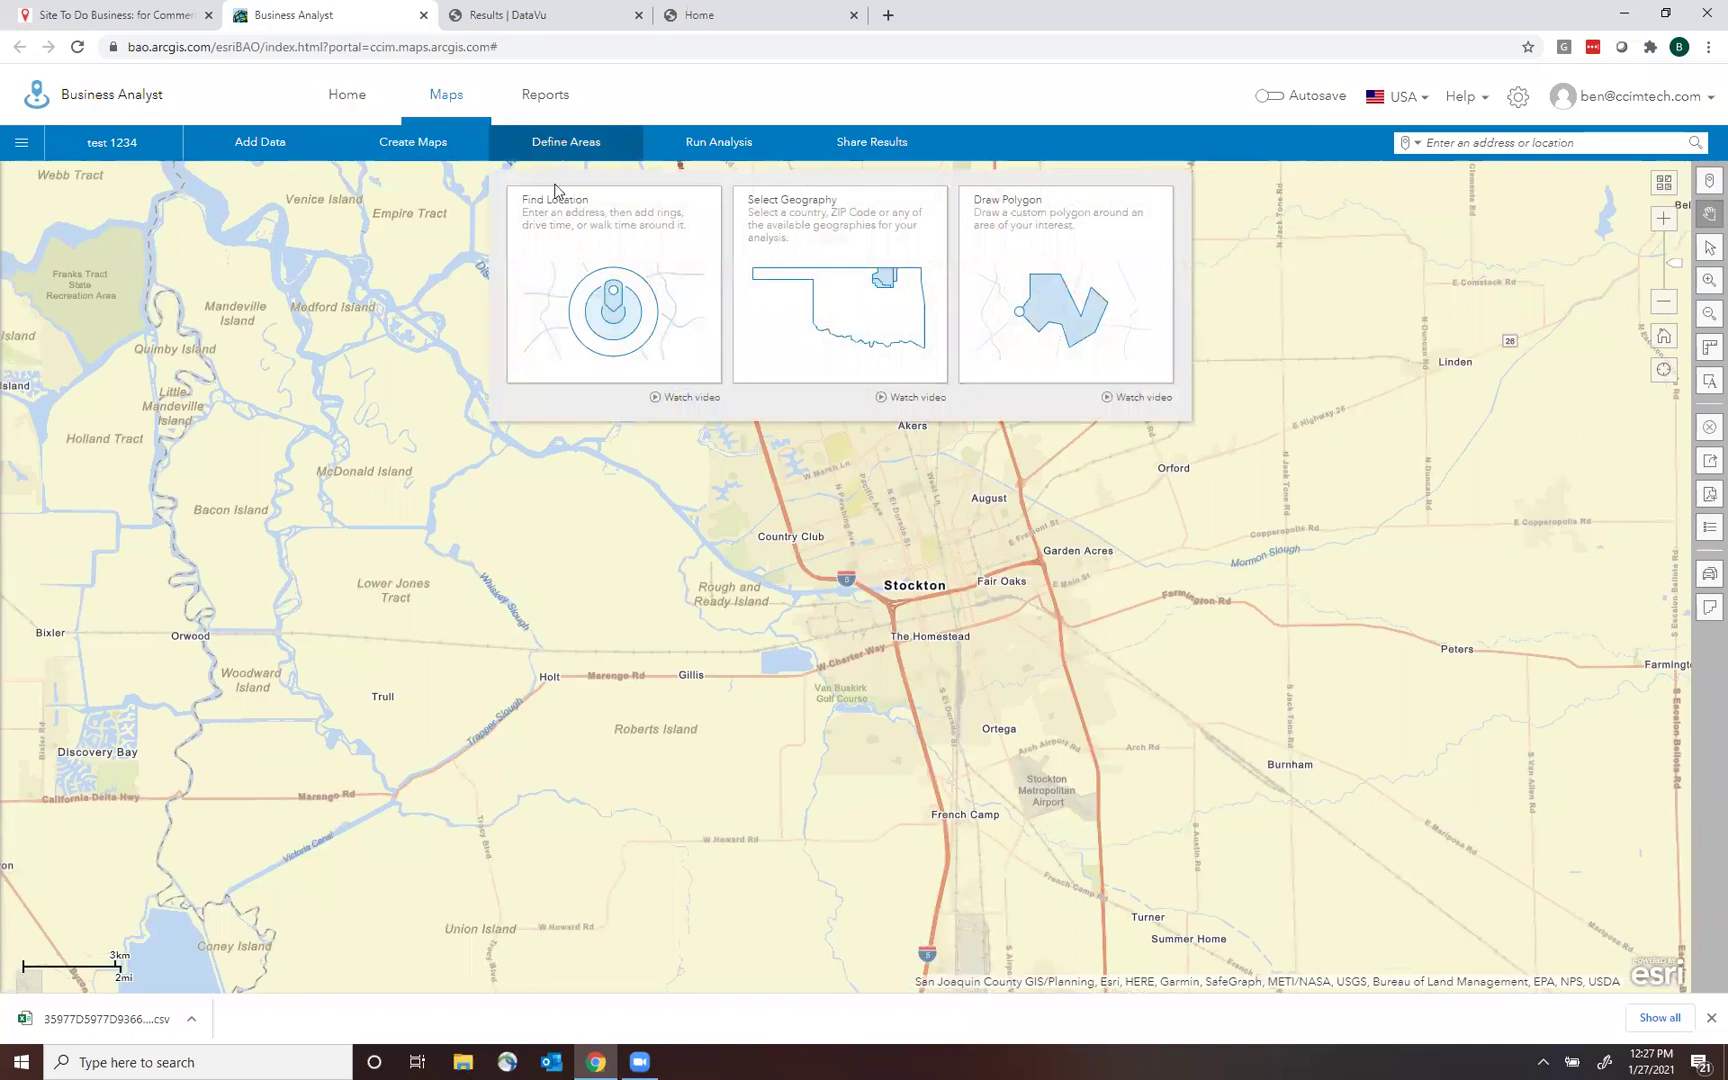
{"action": "left_click", "coordinate": [808, 259]}
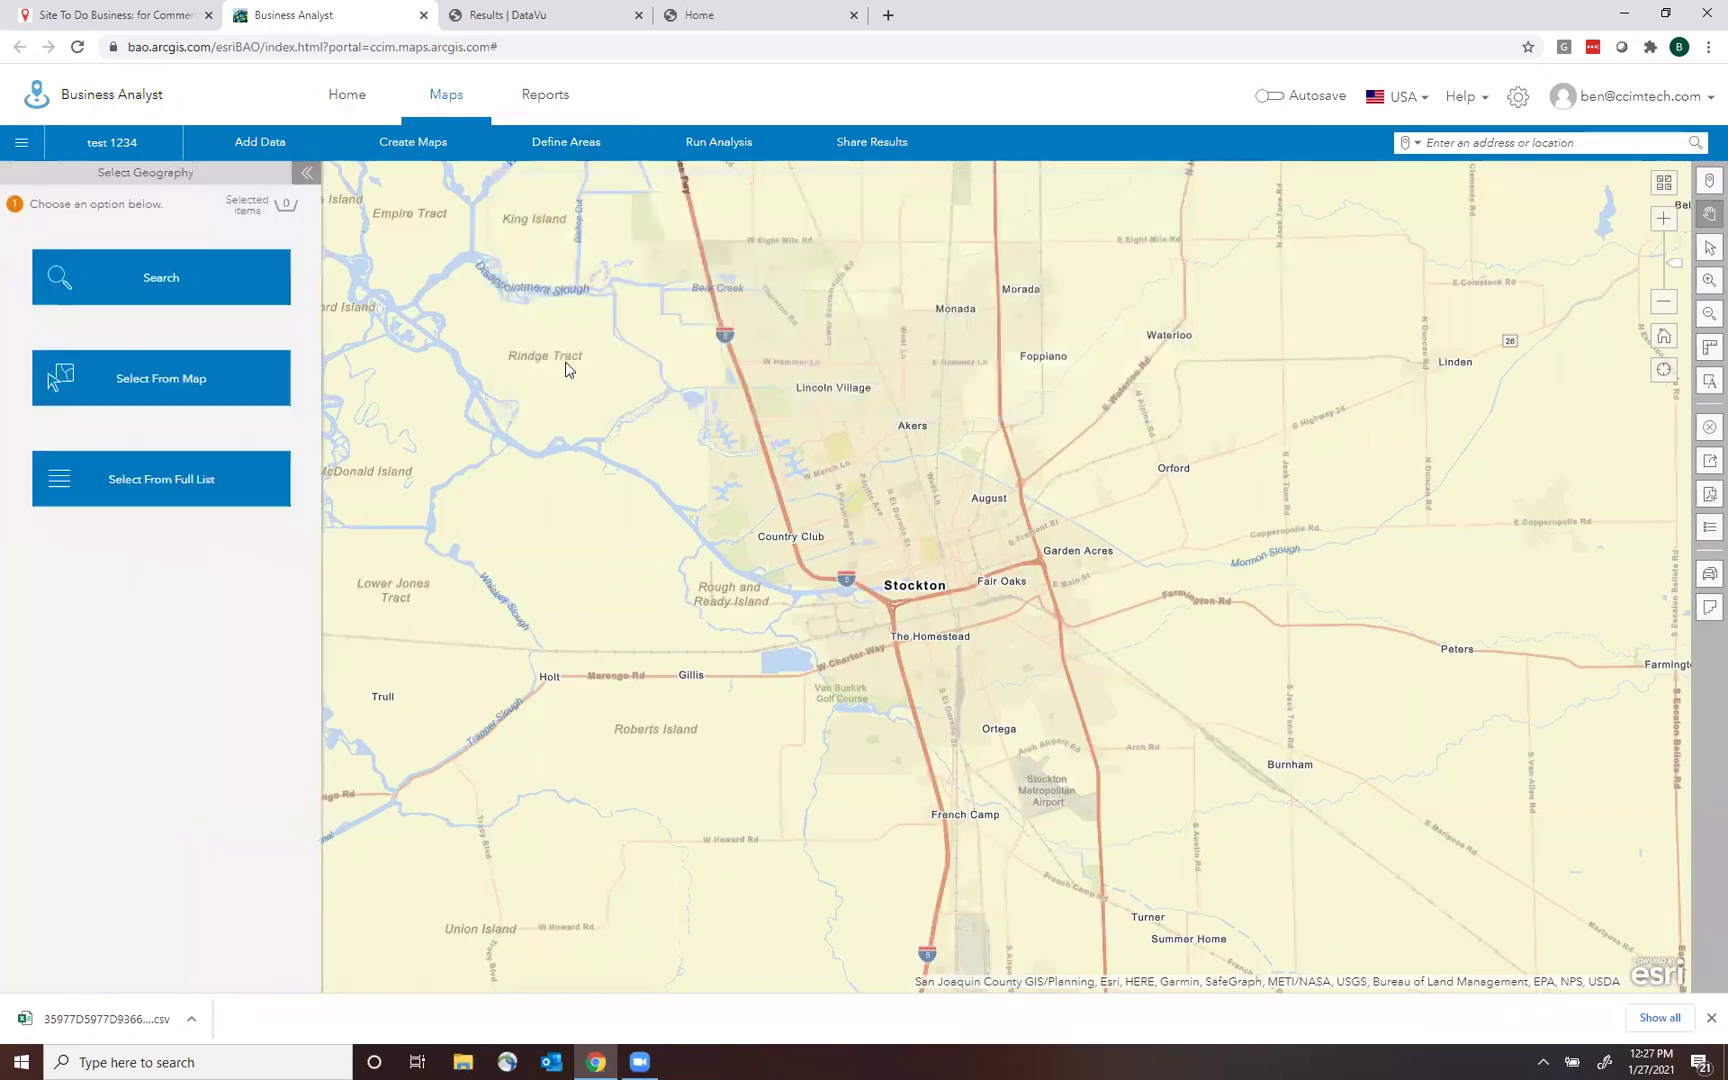
{"action": "left_click", "coordinate": [201, 391]}
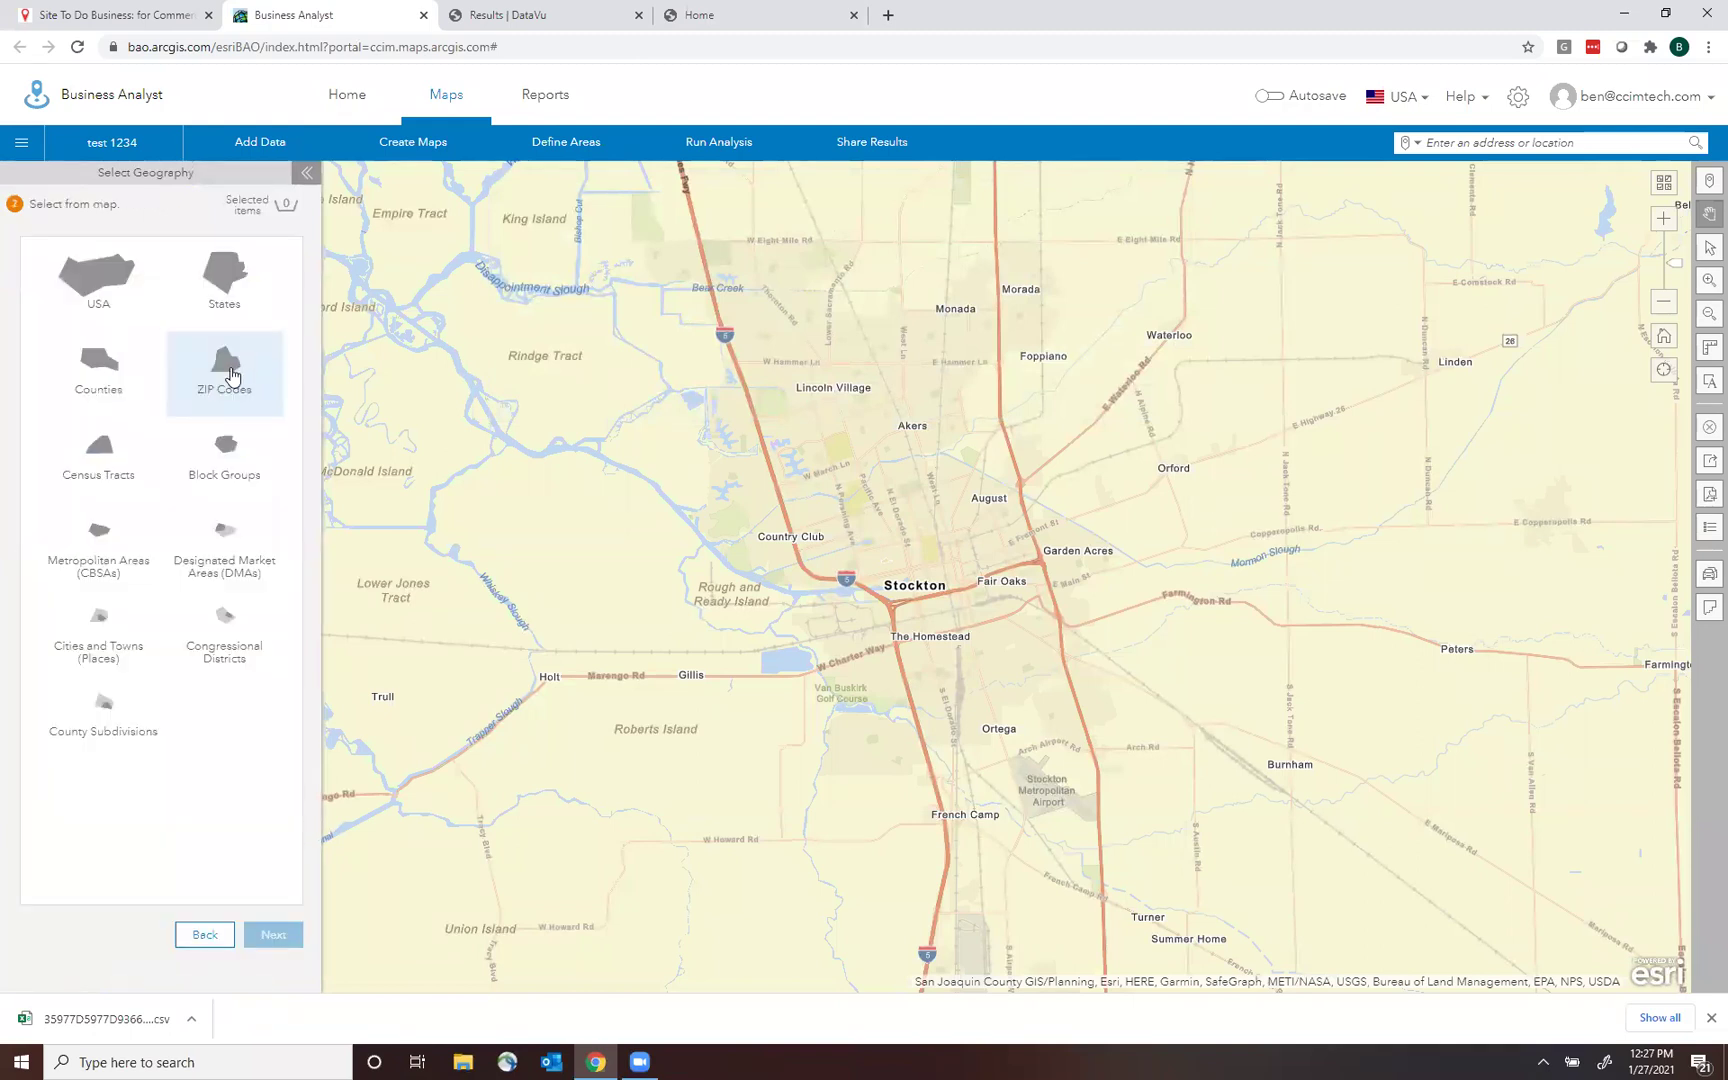
Select ZIP Codes 95209, 95207 and 95210 on the map and save them as separate sites.
{"action": "left_click", "coordinate": [231, 375]}
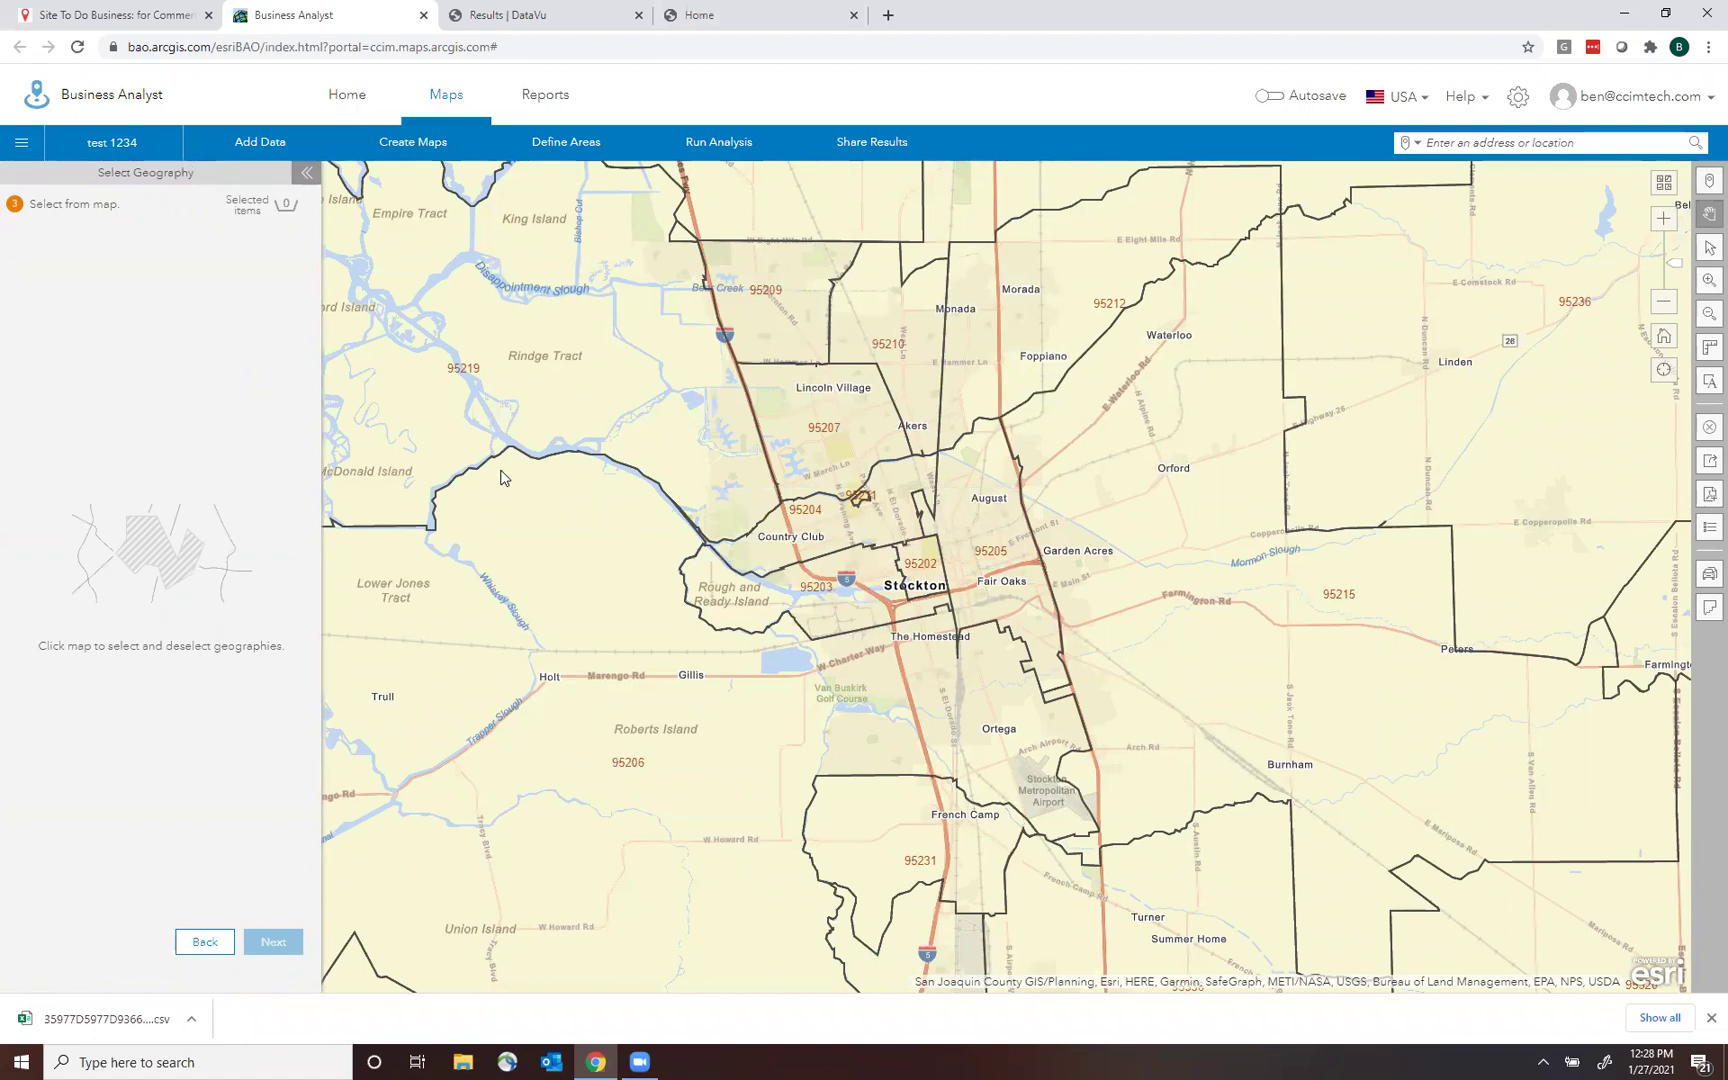
{"action": "left_click", "coordinate": [767, 306]}
{"action": "left_click", "coordinate": [798, 415]}
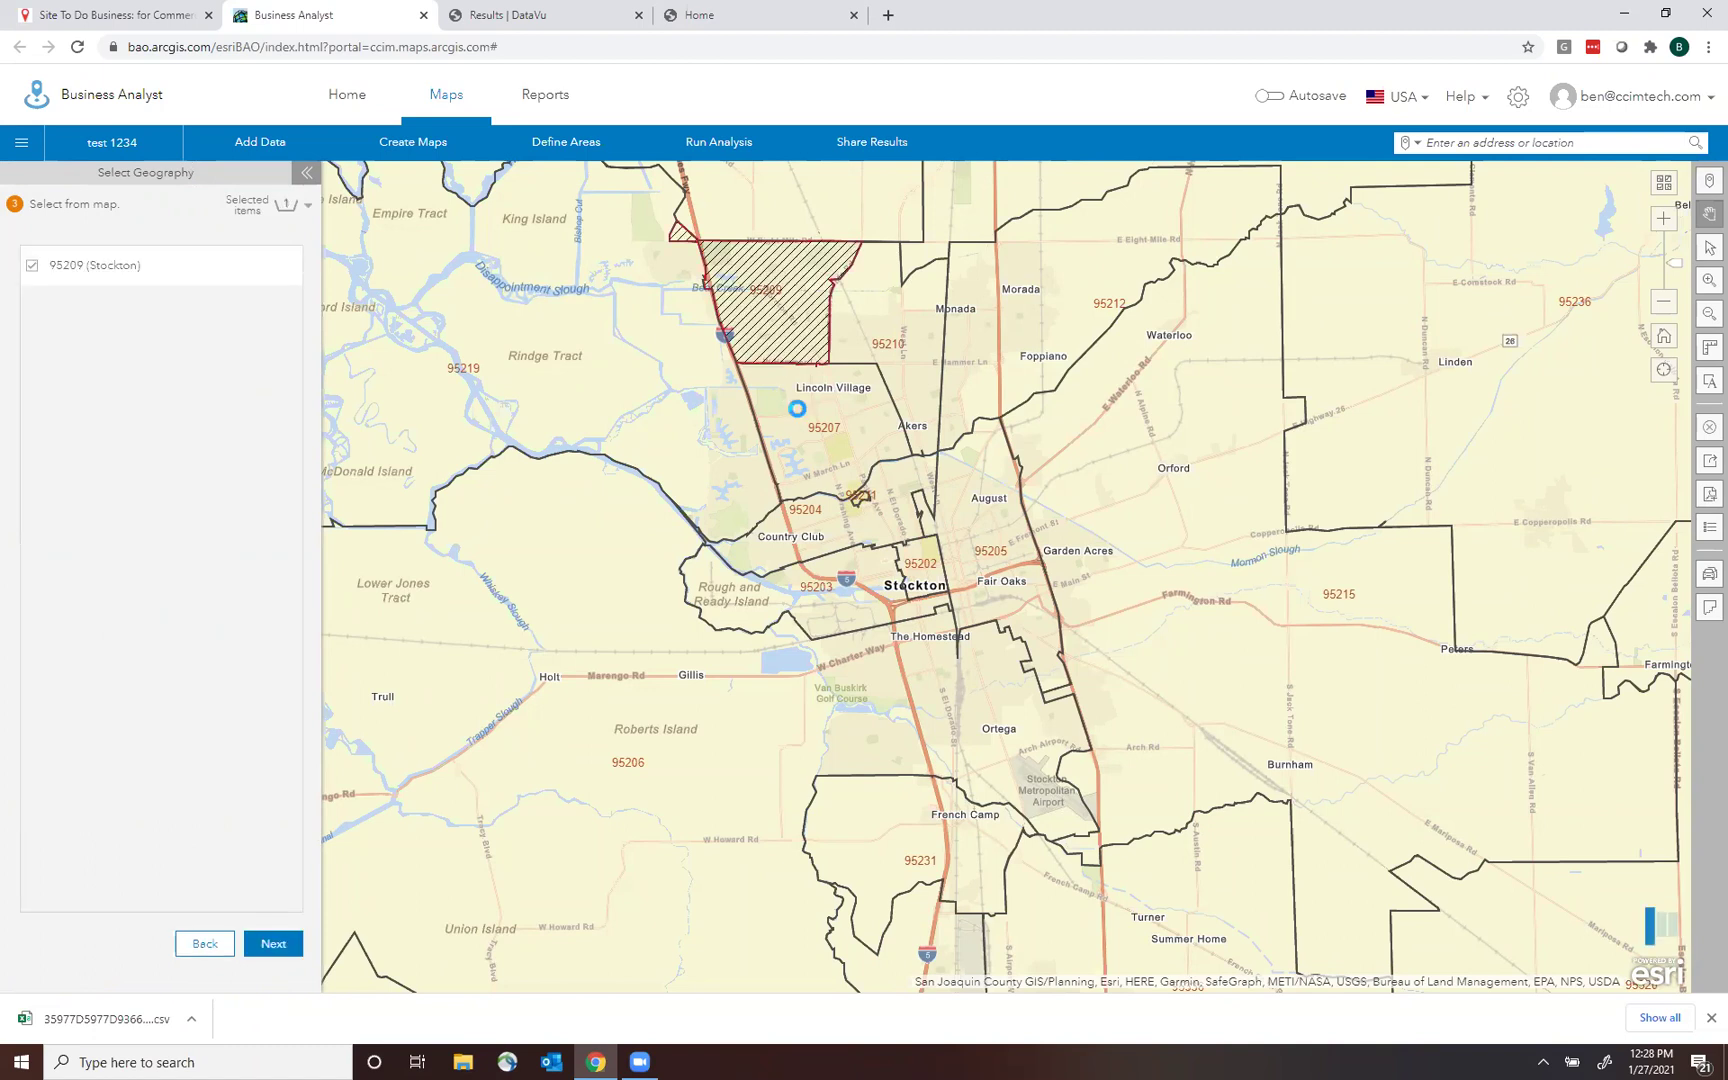
{"action": "left_click", "coordinate": [901, 318]}
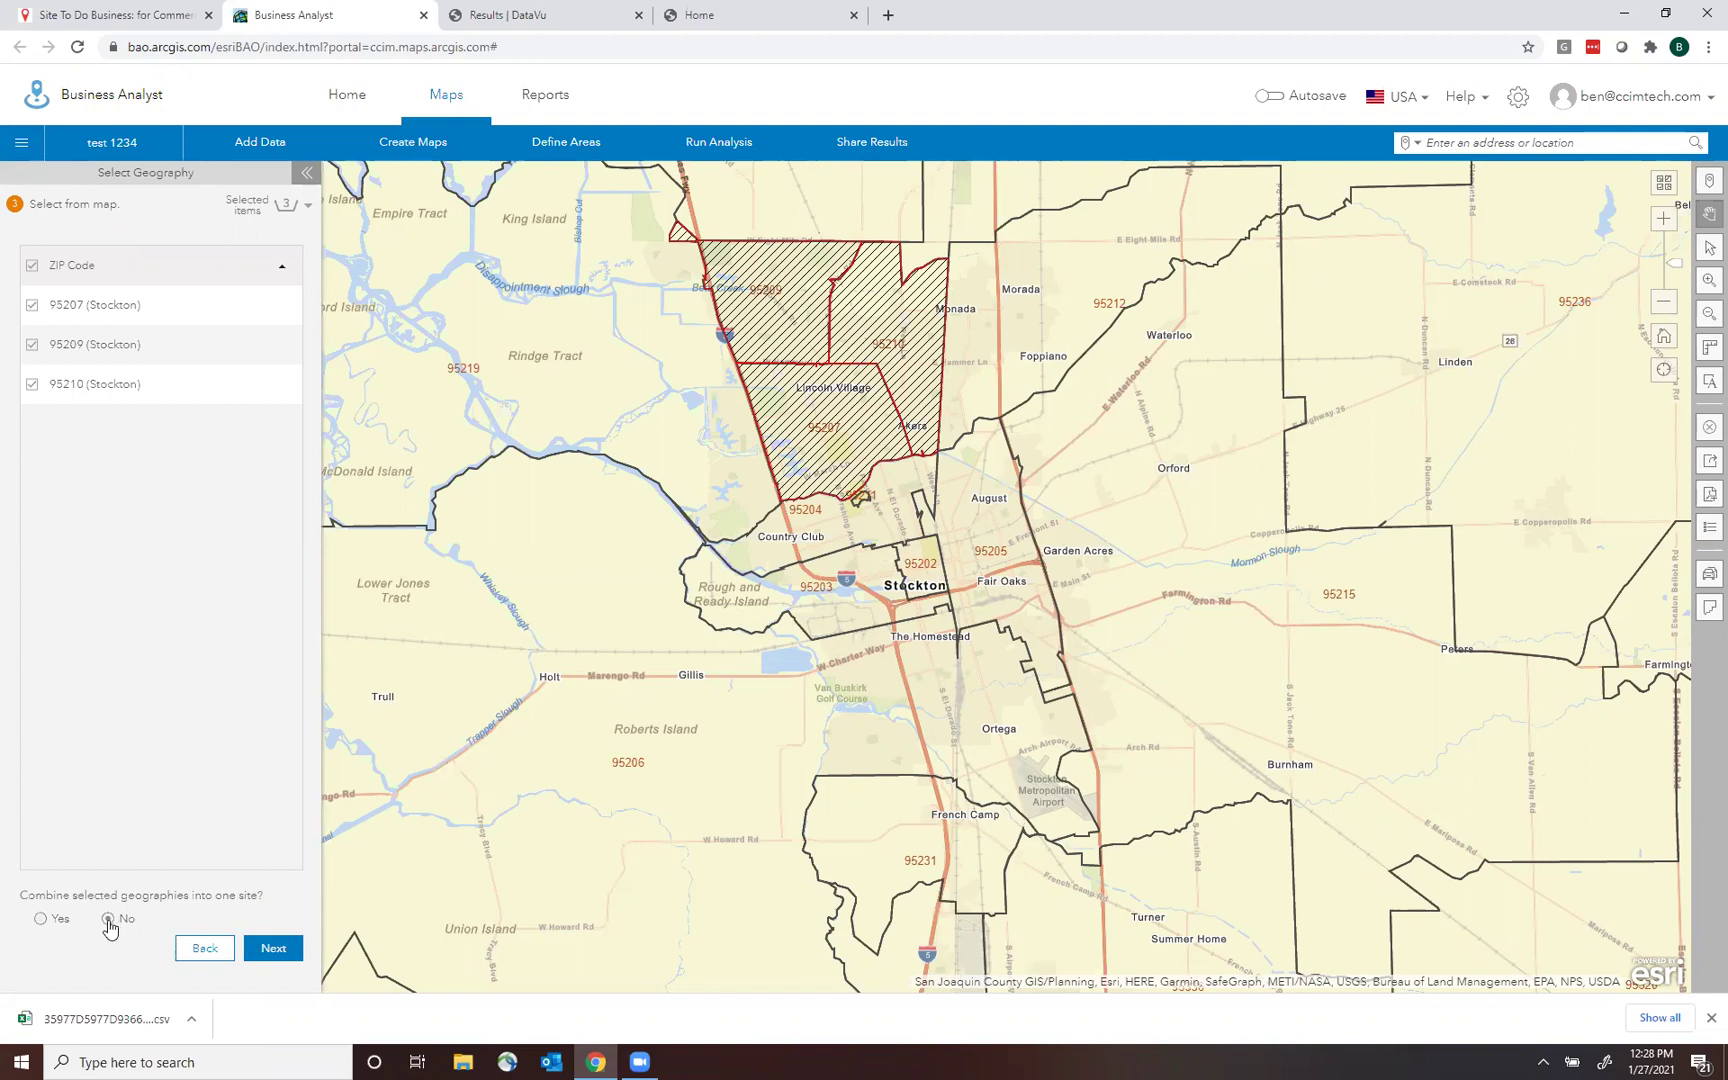
{"action": "left_click", "coordinate": [287, 950]}
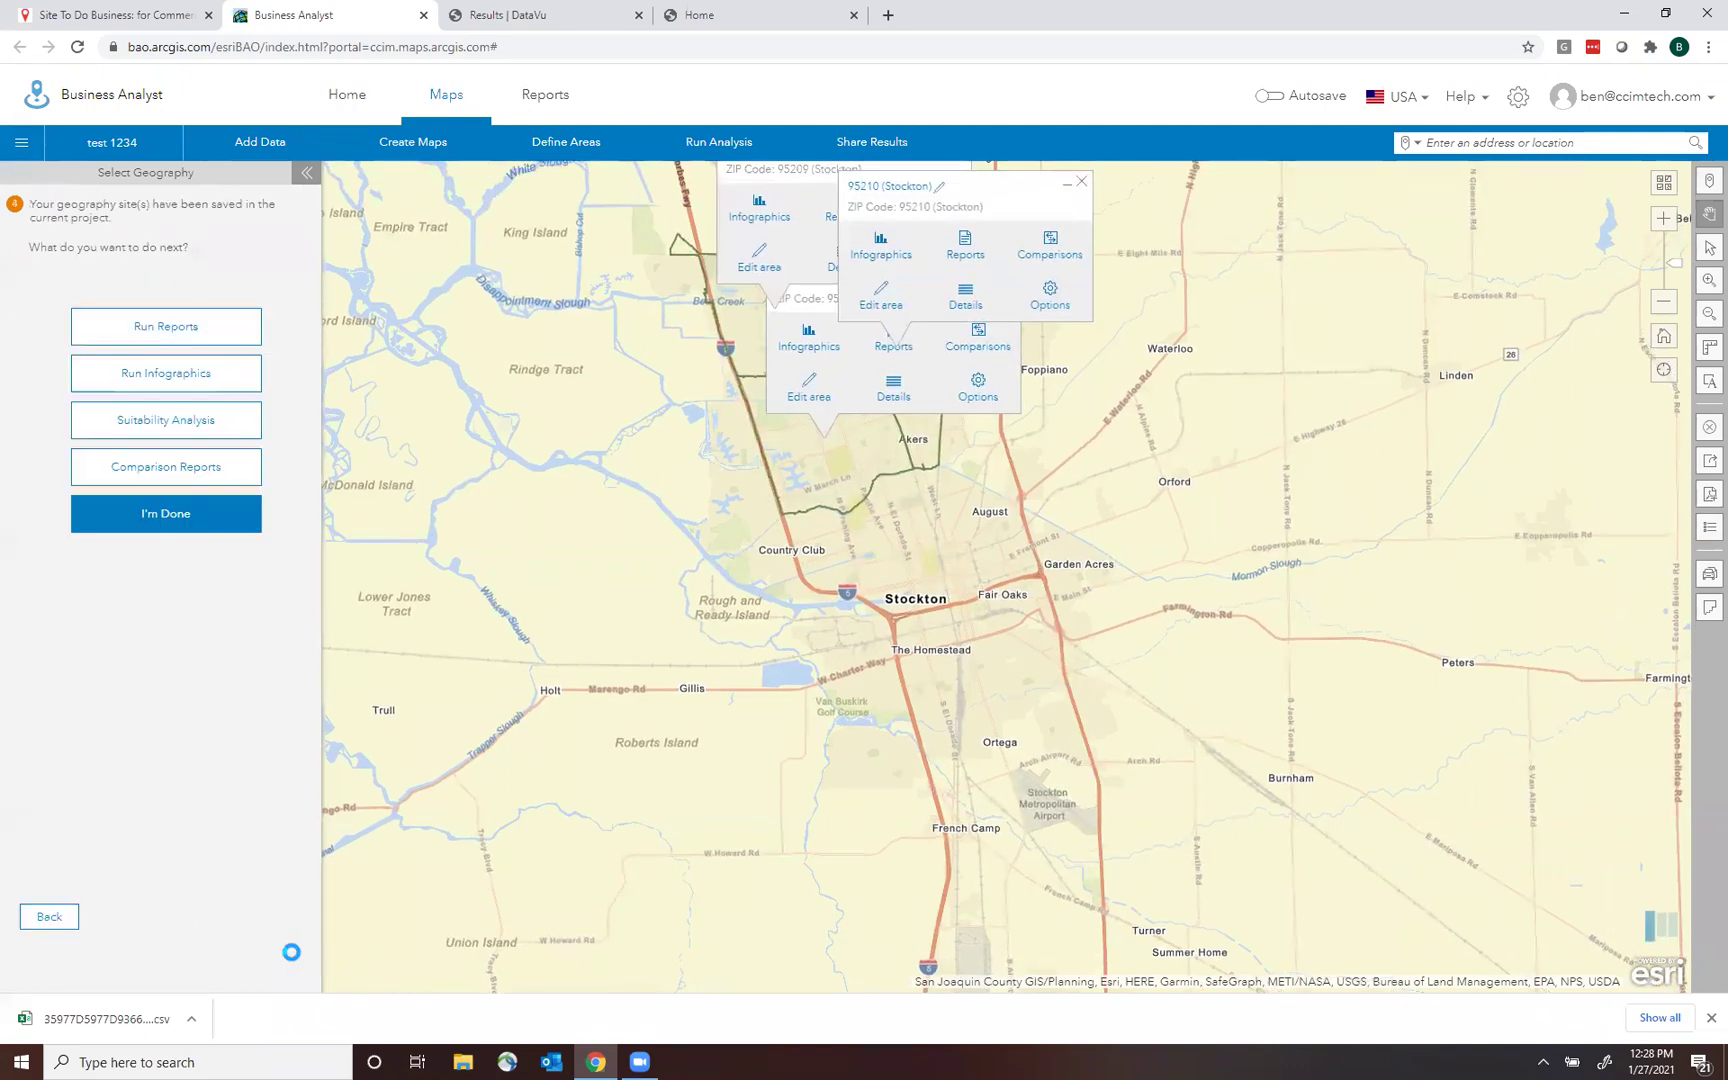
Drag the 95210, 95207 and 95209 summary popups apart and pan the map.
{"action": "left_click_drag", "start_coordinate": [1025, 190], "coordinate": [1226, 412]}
{"action": "left_click_drag", "start_coordinate": [958, 281], "coordinate": [632, 407]}
{"action": "left_click_drag", "start_coordinate": [1113, 243], "coordinate": [1146, 407]}
{"action": "left_click_drag", "start_coordinate": [915, 300], "coordinate": [878, 243]}
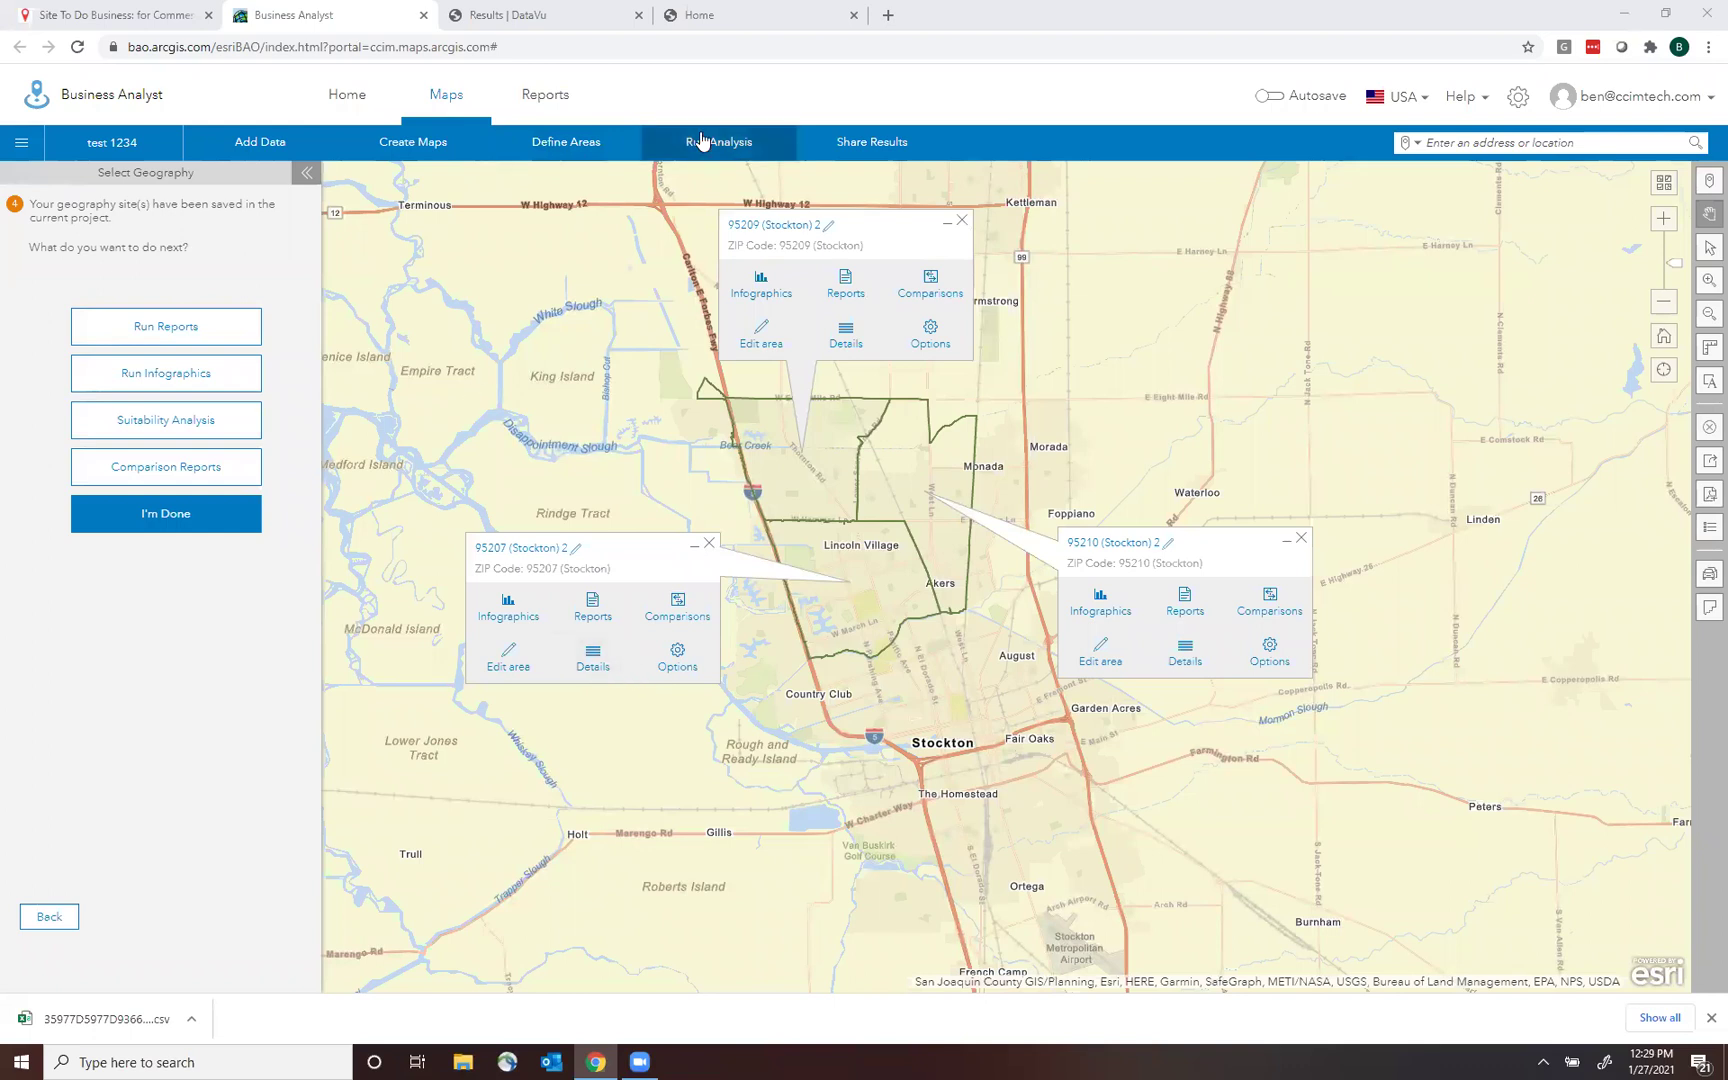
Open Run Reports and remove the Santa Rosa and Elk Grove Florin Rd sites from the selection.
{"action": "left_click", "coordinate": [670, 137]}
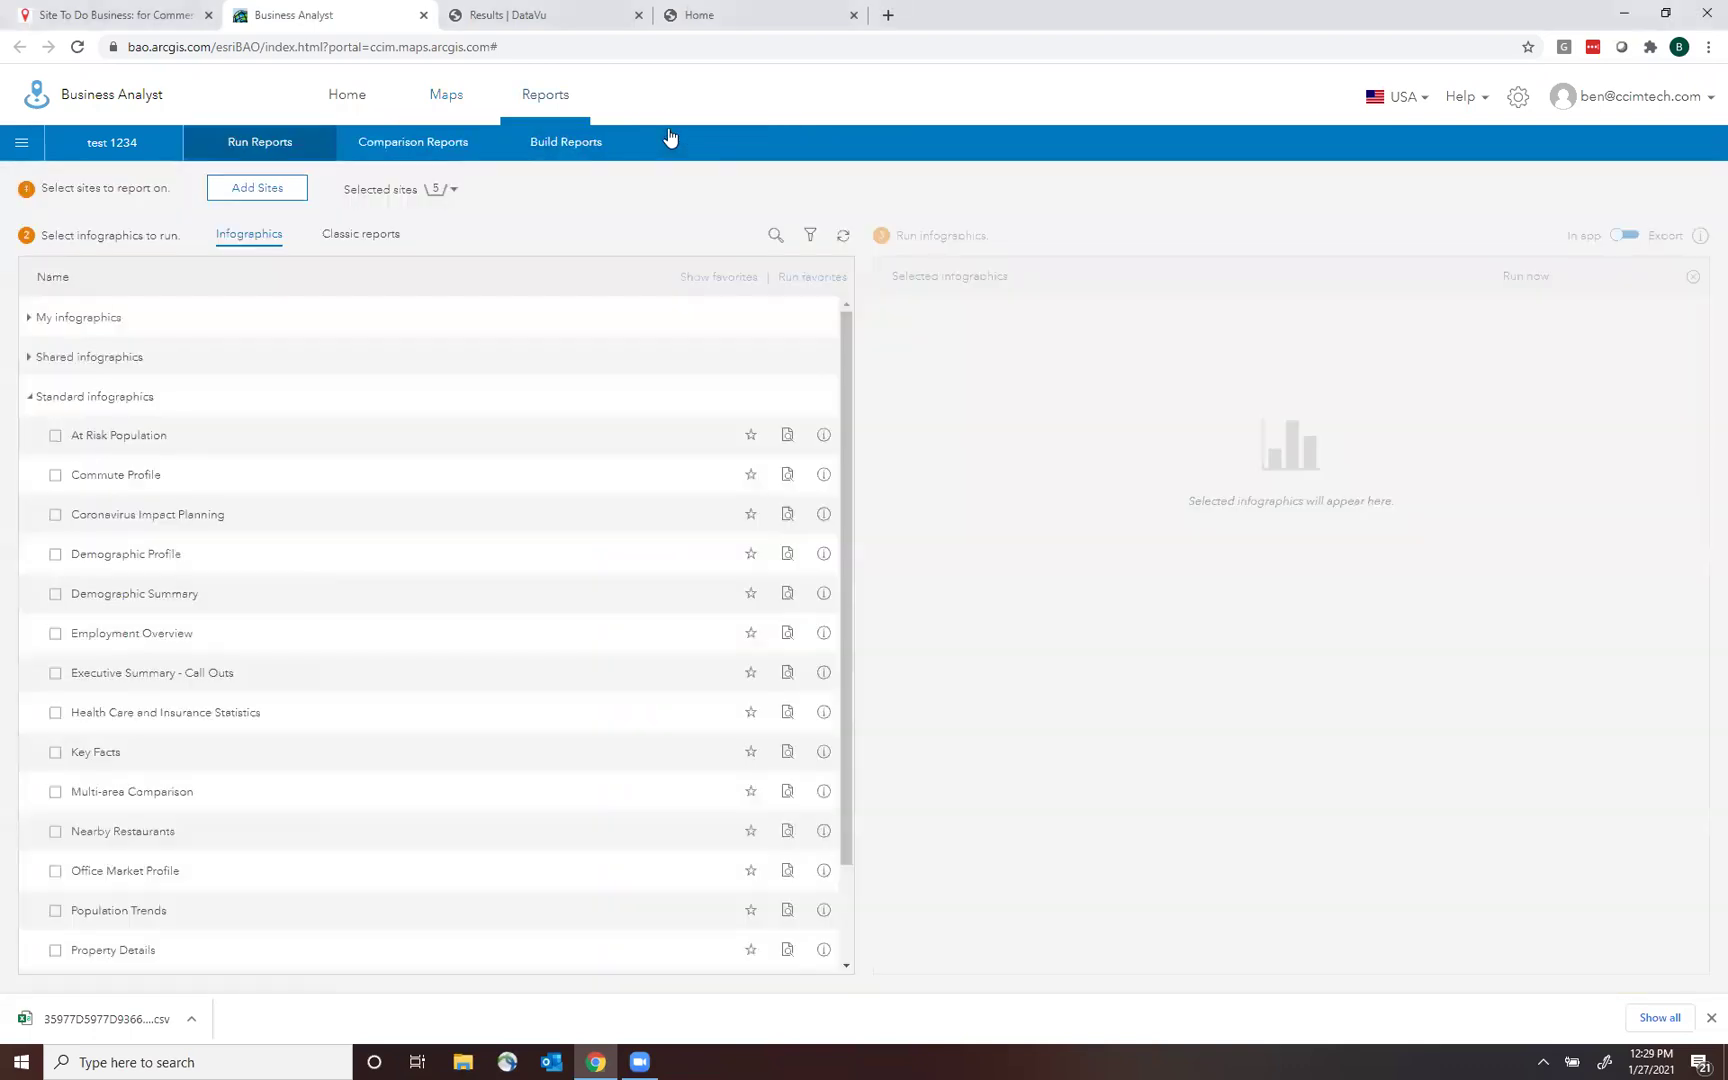
{"action": "left_click", "coordinate": [449, 192]}
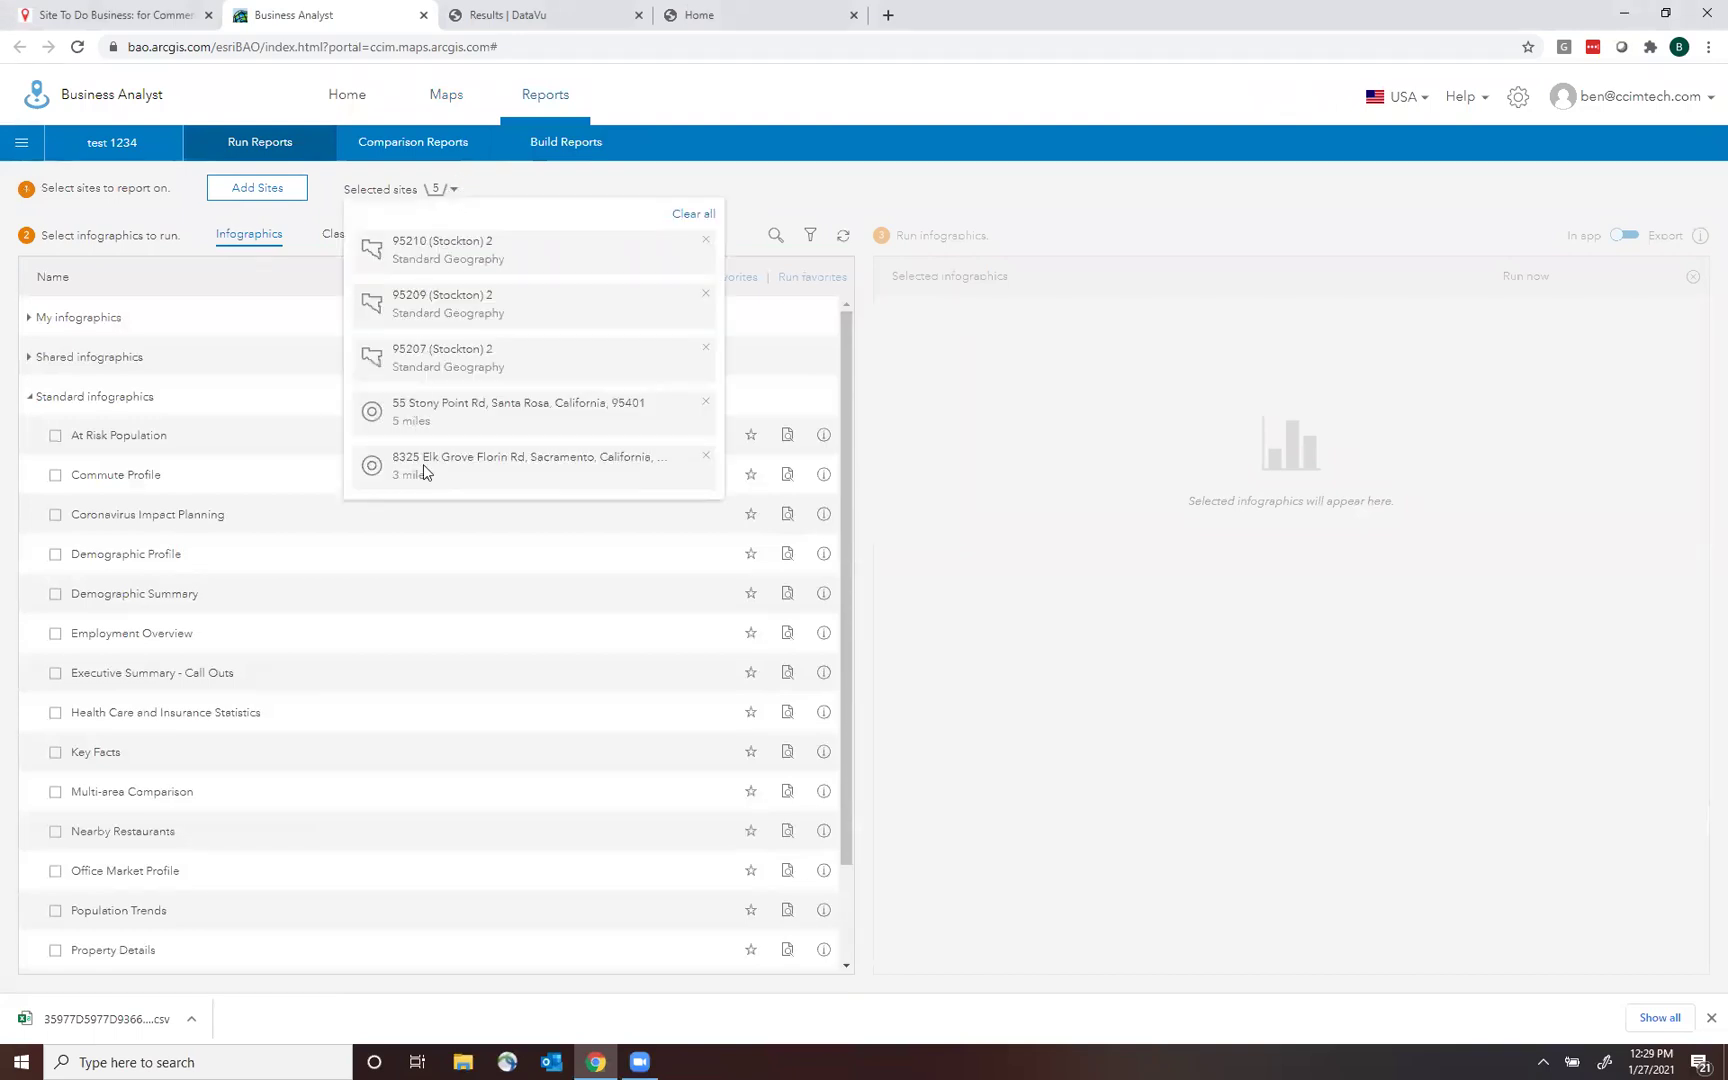
{"action": "left_click", "coordinate": [706, 403]}
{"action": "left_click", "coordinate": [706, 405]}
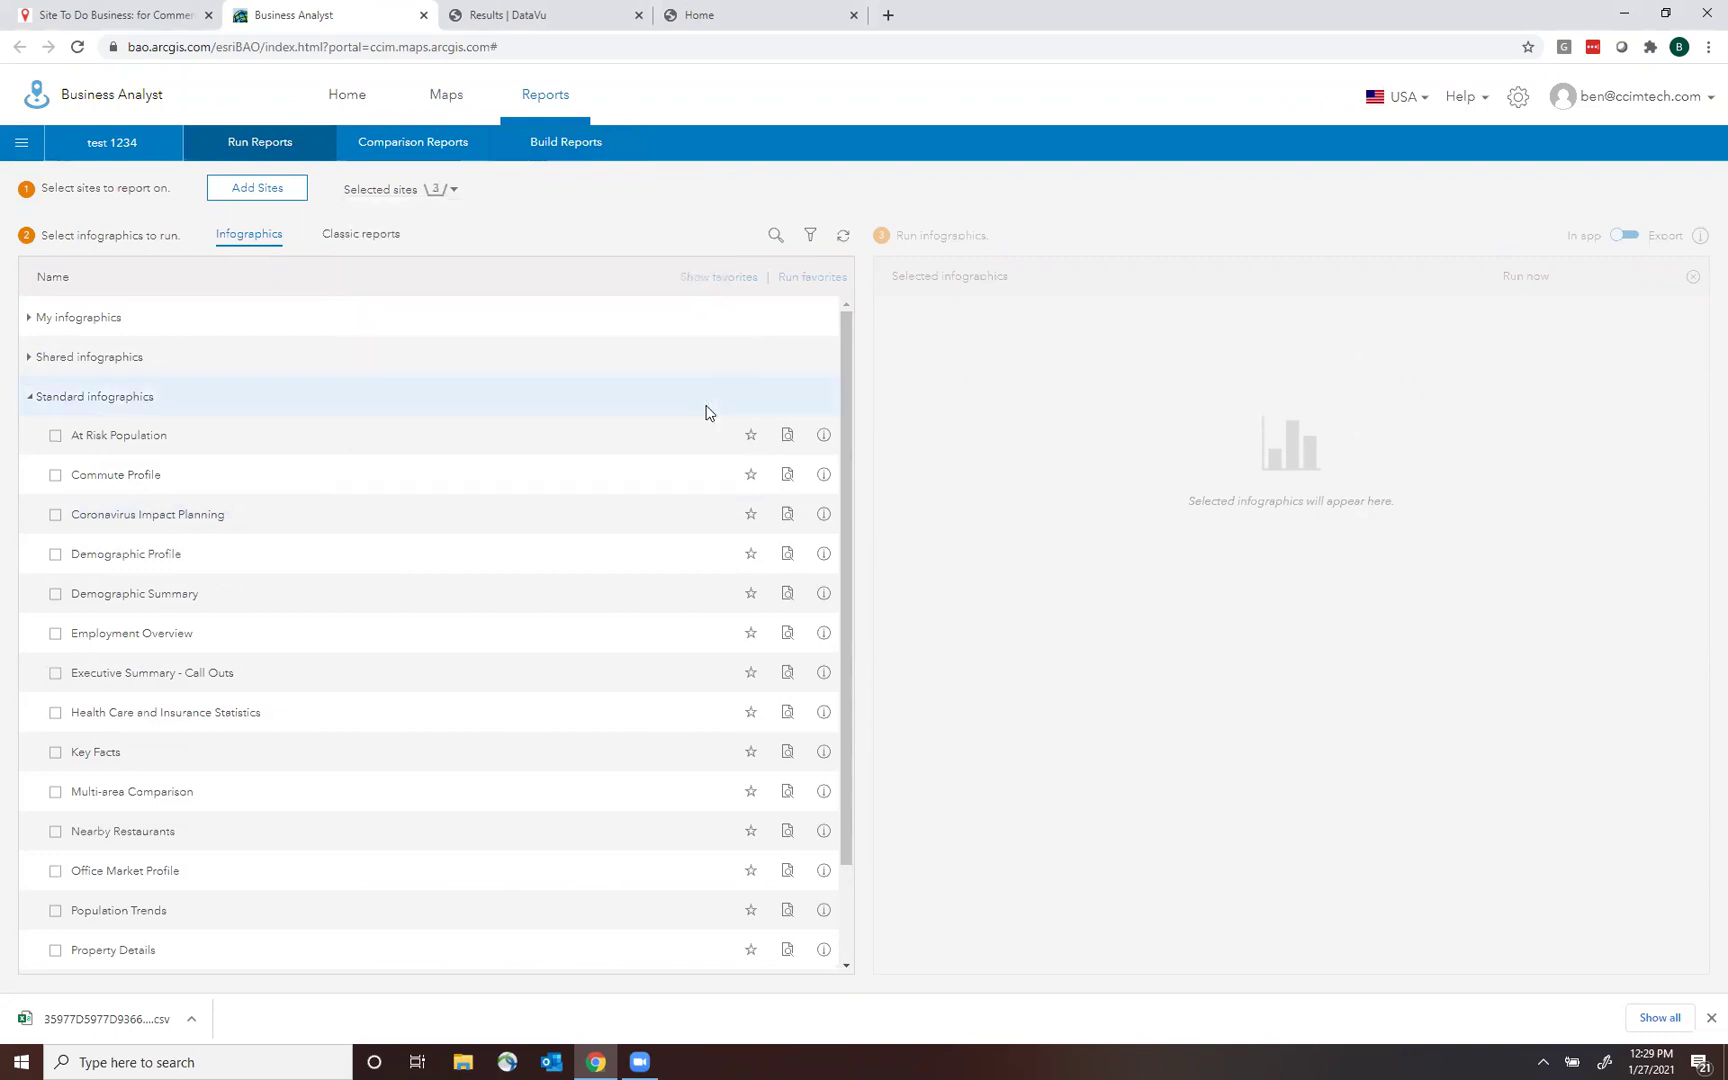
{"action": "left_click", "coordinate": [438, 193]}
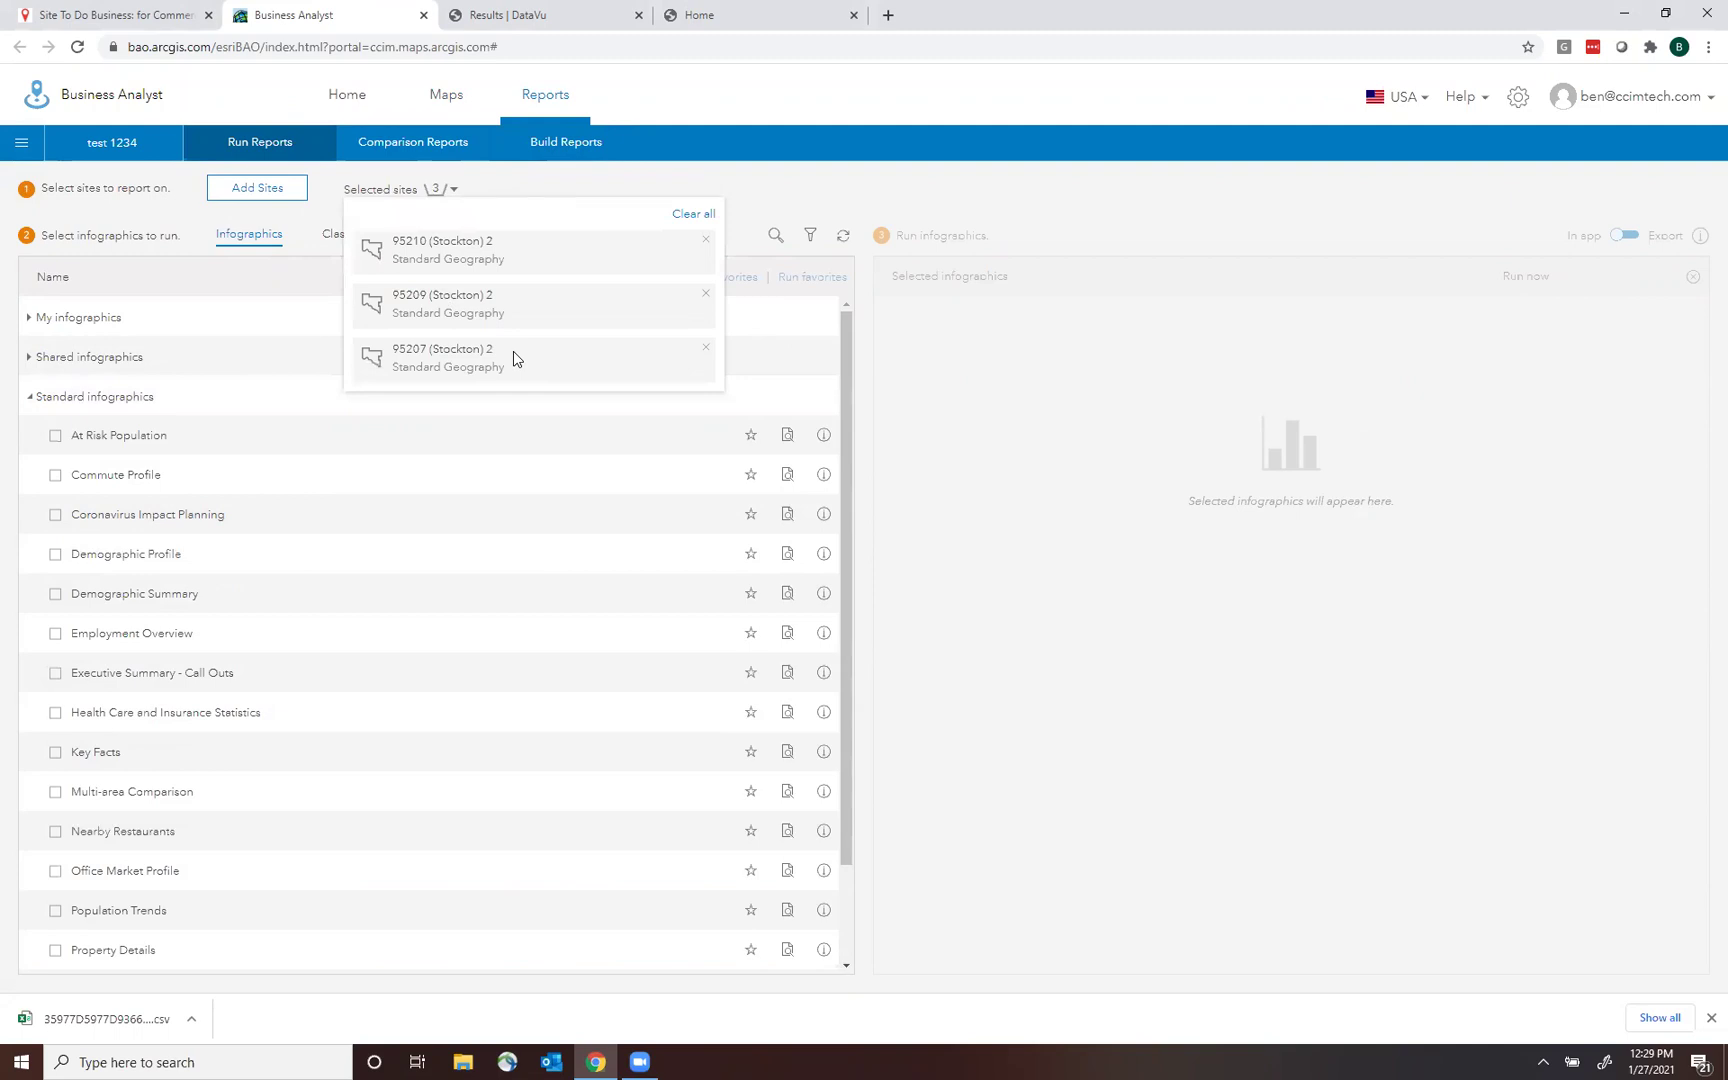
{"action": "left_click", "coordinate": [624, 190]}
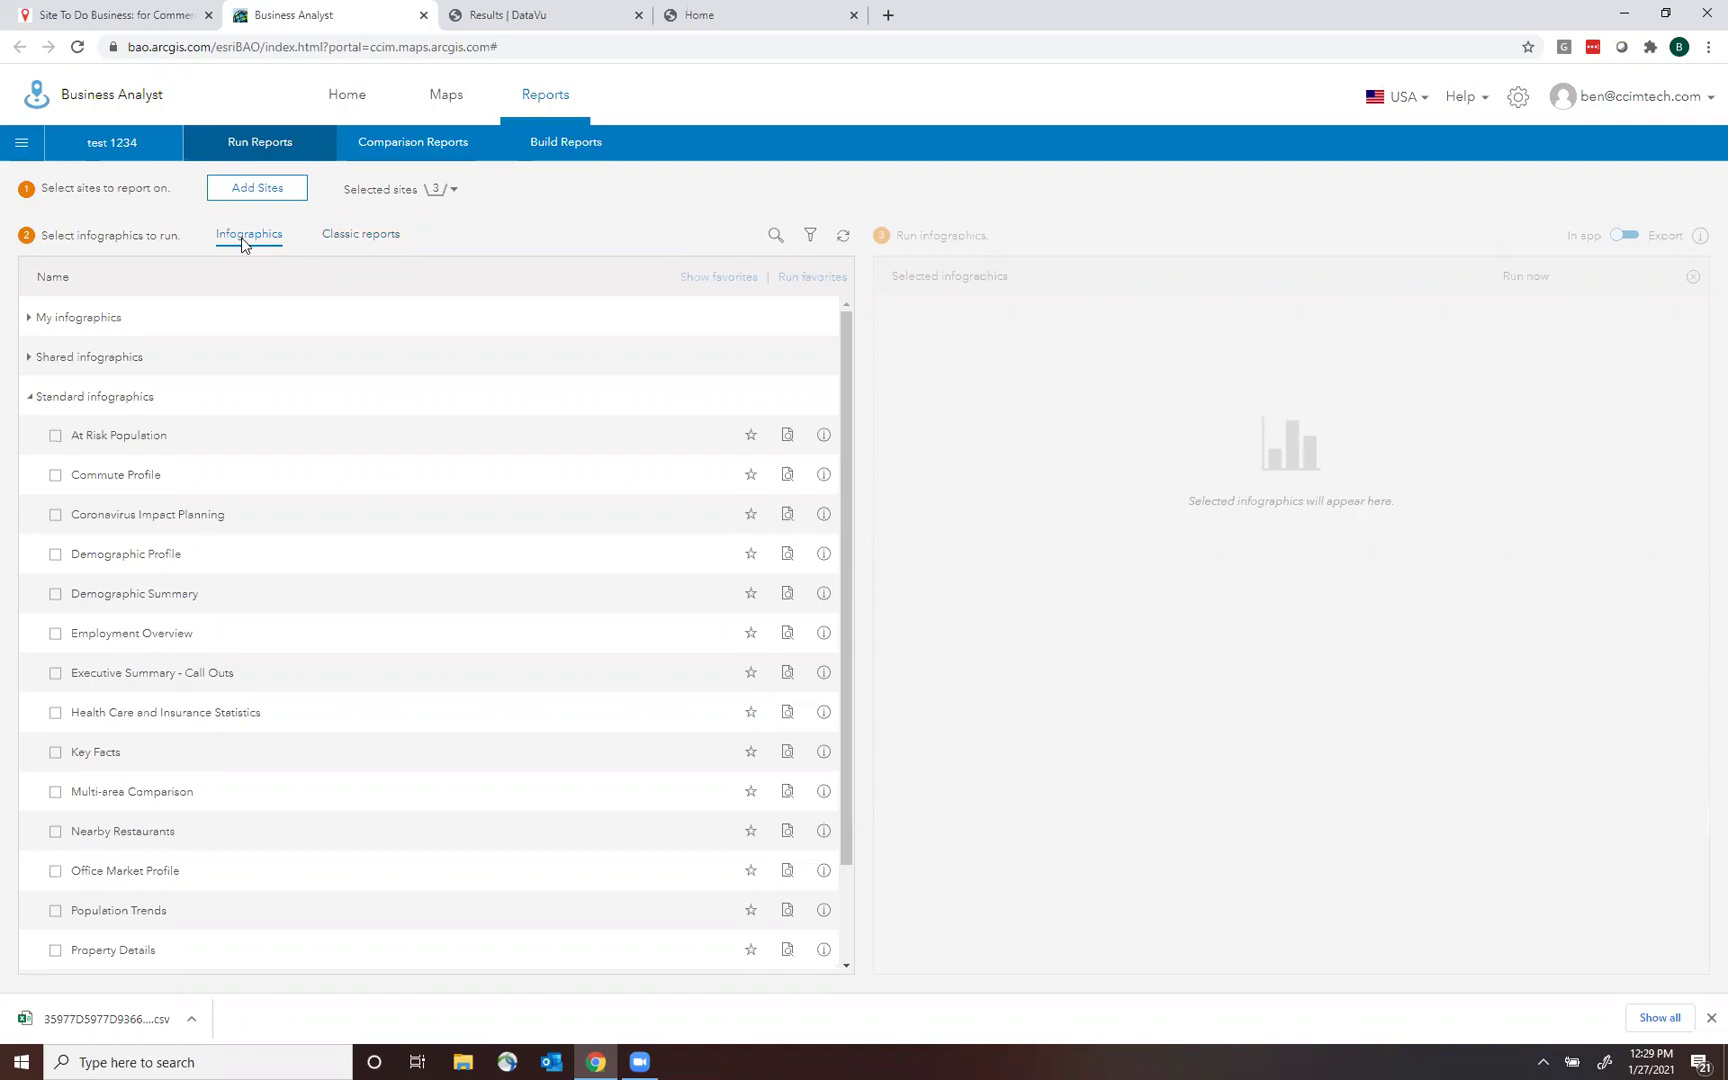
{"action": "left_click_drag", "start_coordinate": [844, 333], "coordinate": [844, 374]}
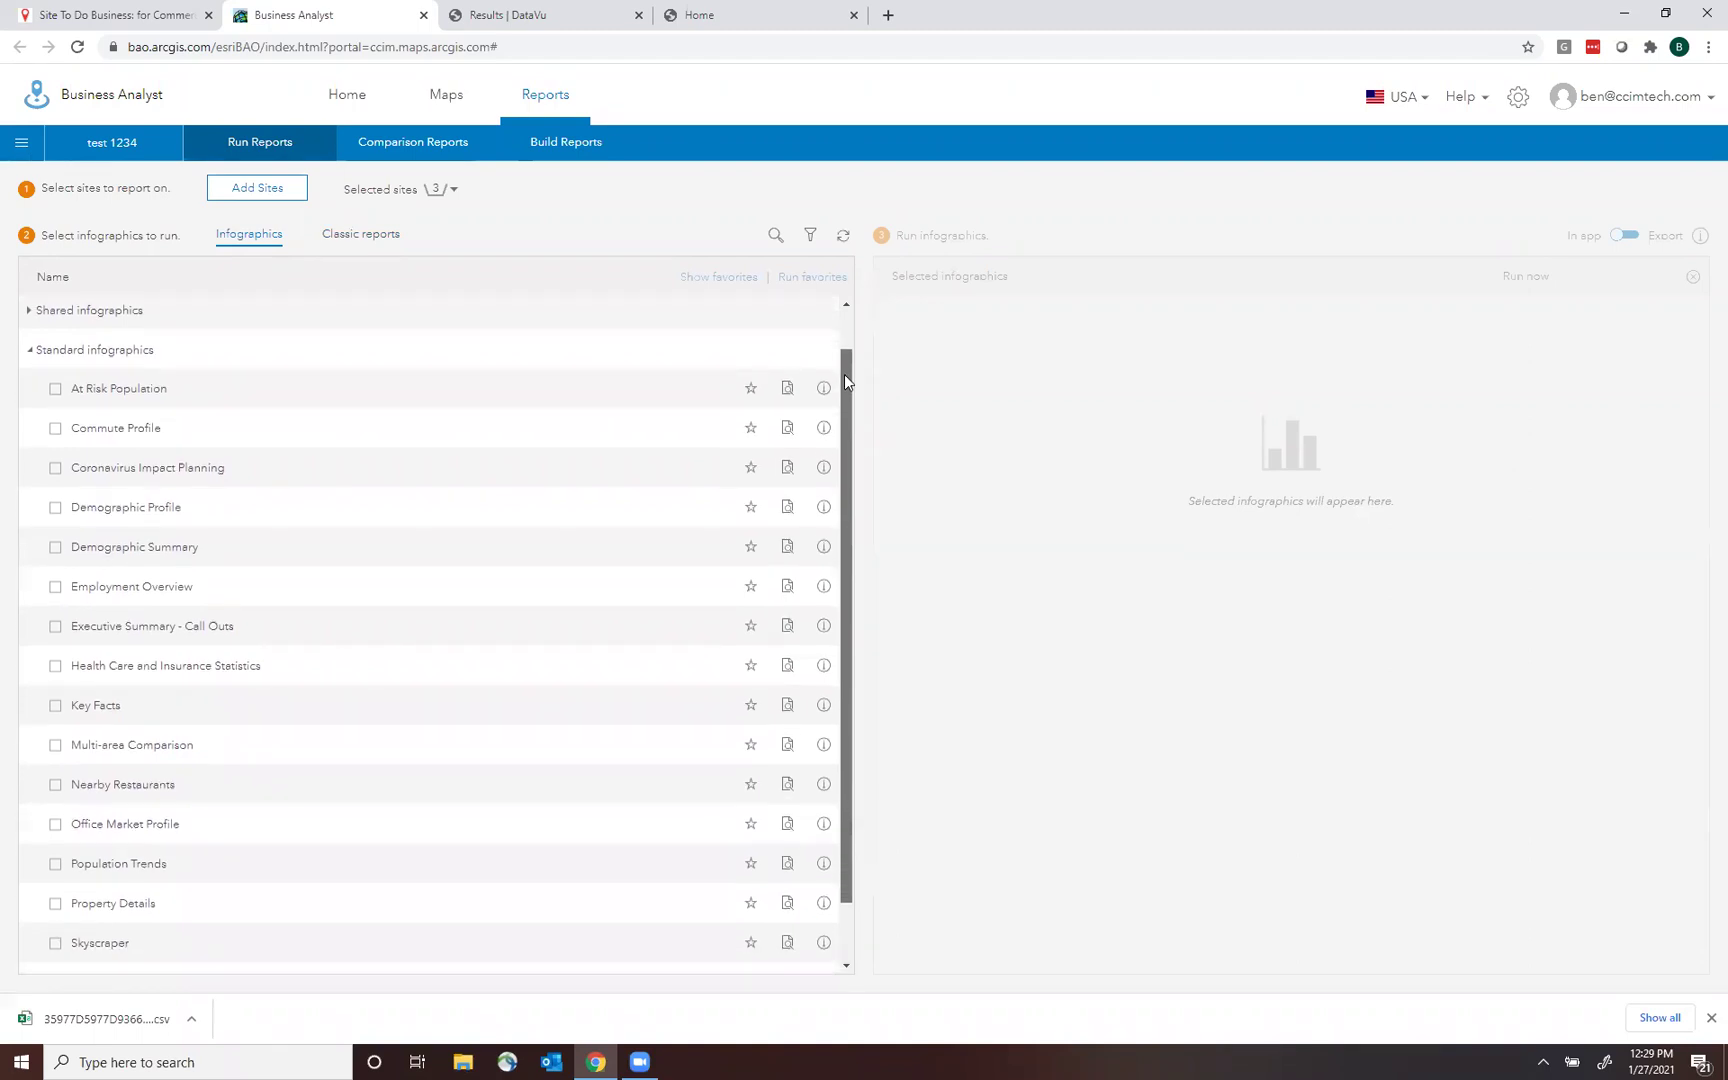
Run the Coronavirus Impact Planning infographic for 95210 and flip between its two pages.
{"action": "left_click", "coordinate": [55, 467]}
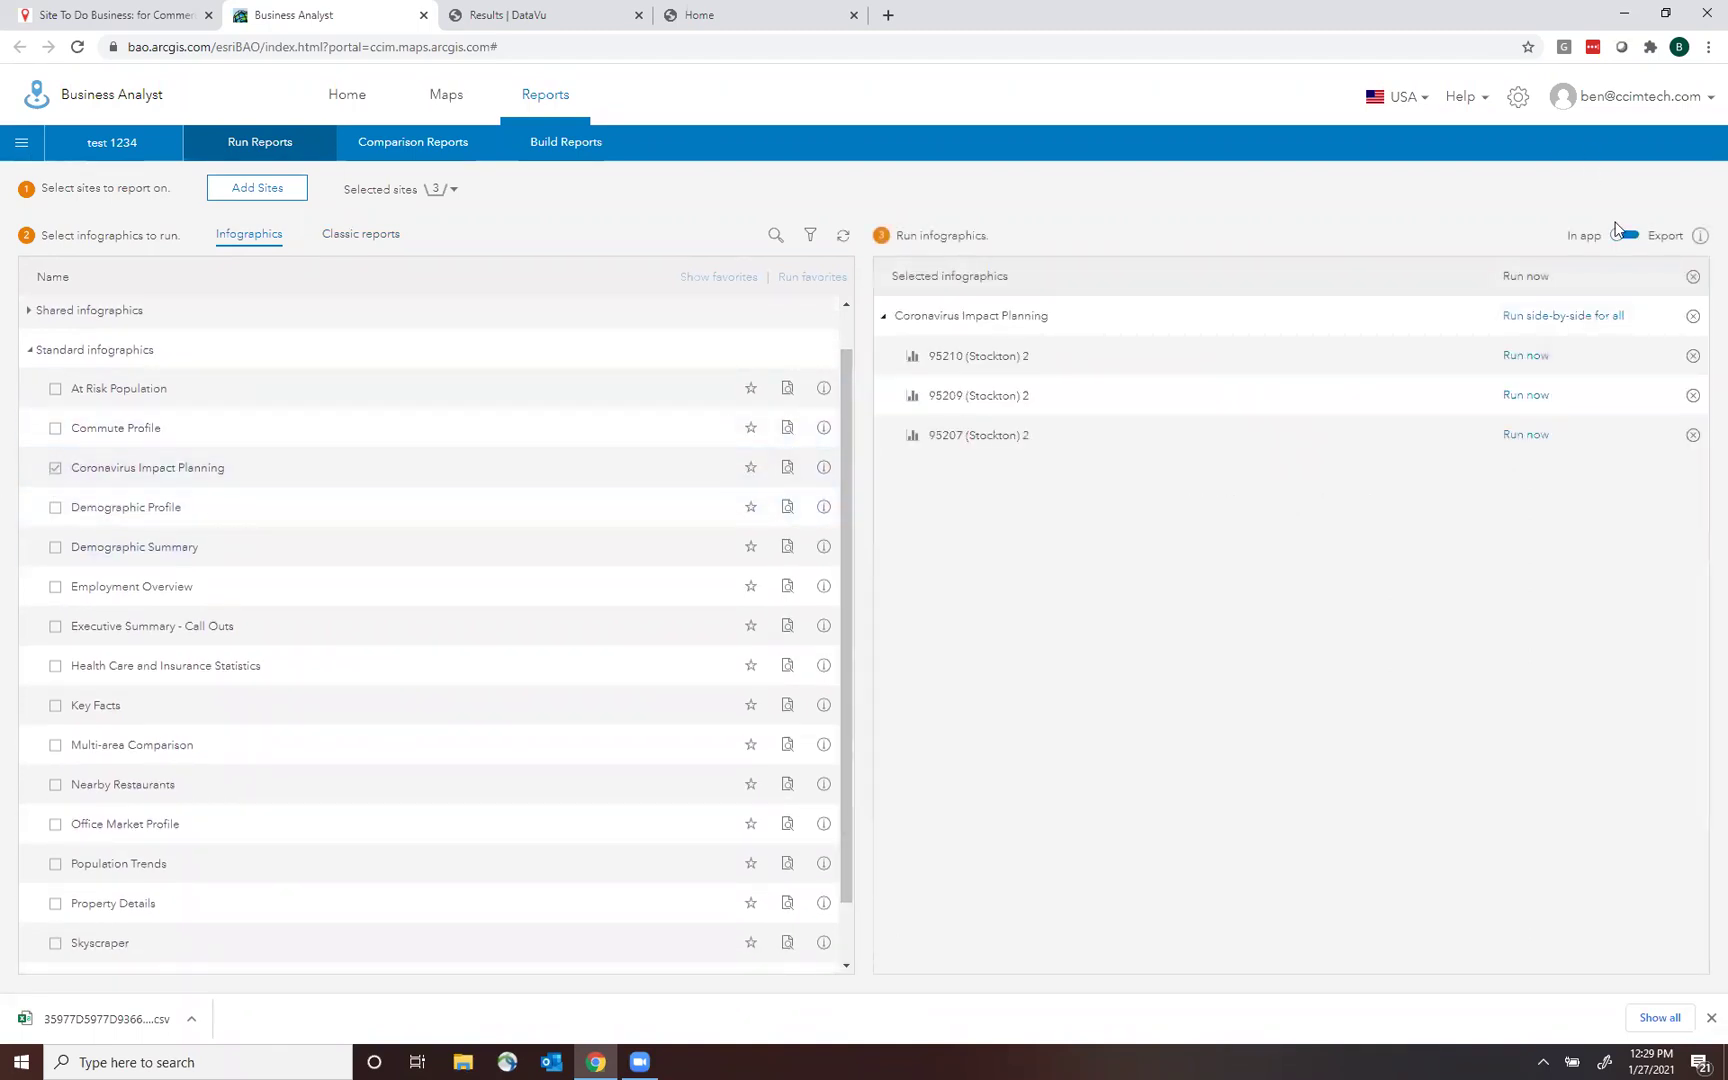
{"action": "left_click", "coordinate": [1530, 357]}
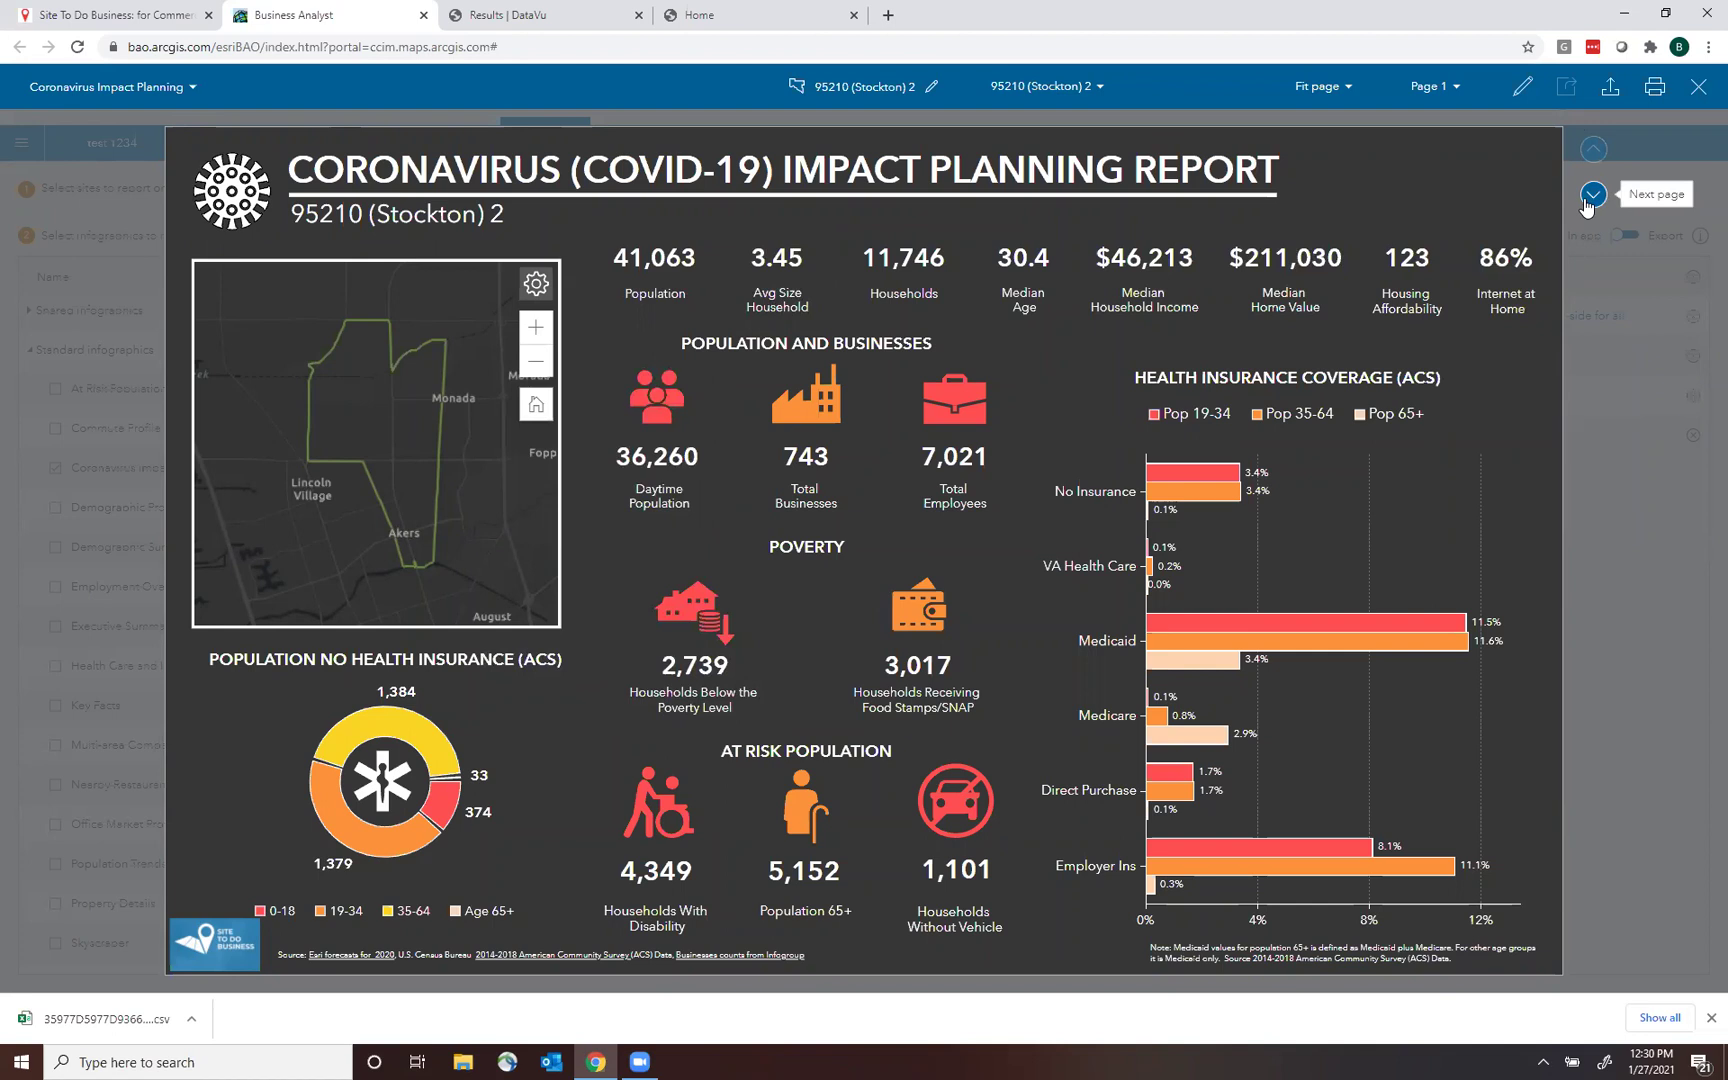
{"action": "left_click", "coordinate": [1590, 196]}
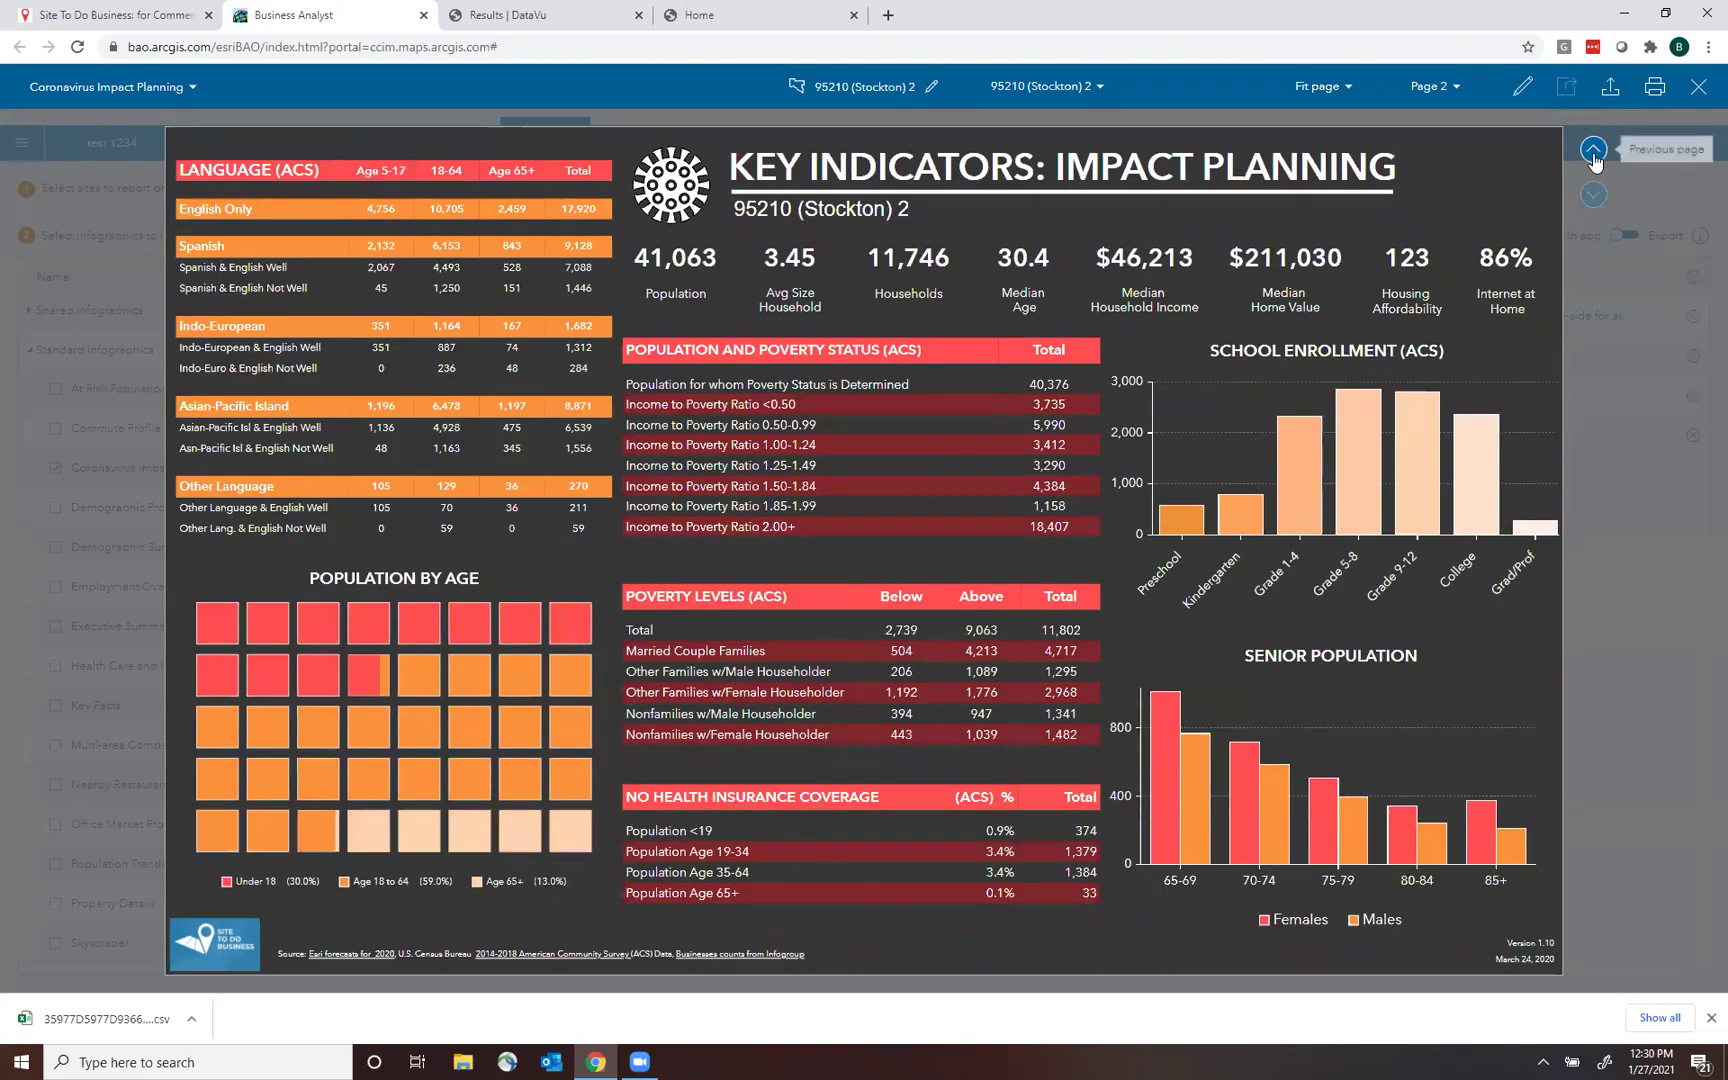
{"action": "left_click", "coordinate": [1594, 153]}
{"action": "left_click", "coordinate": [1593, 198]}
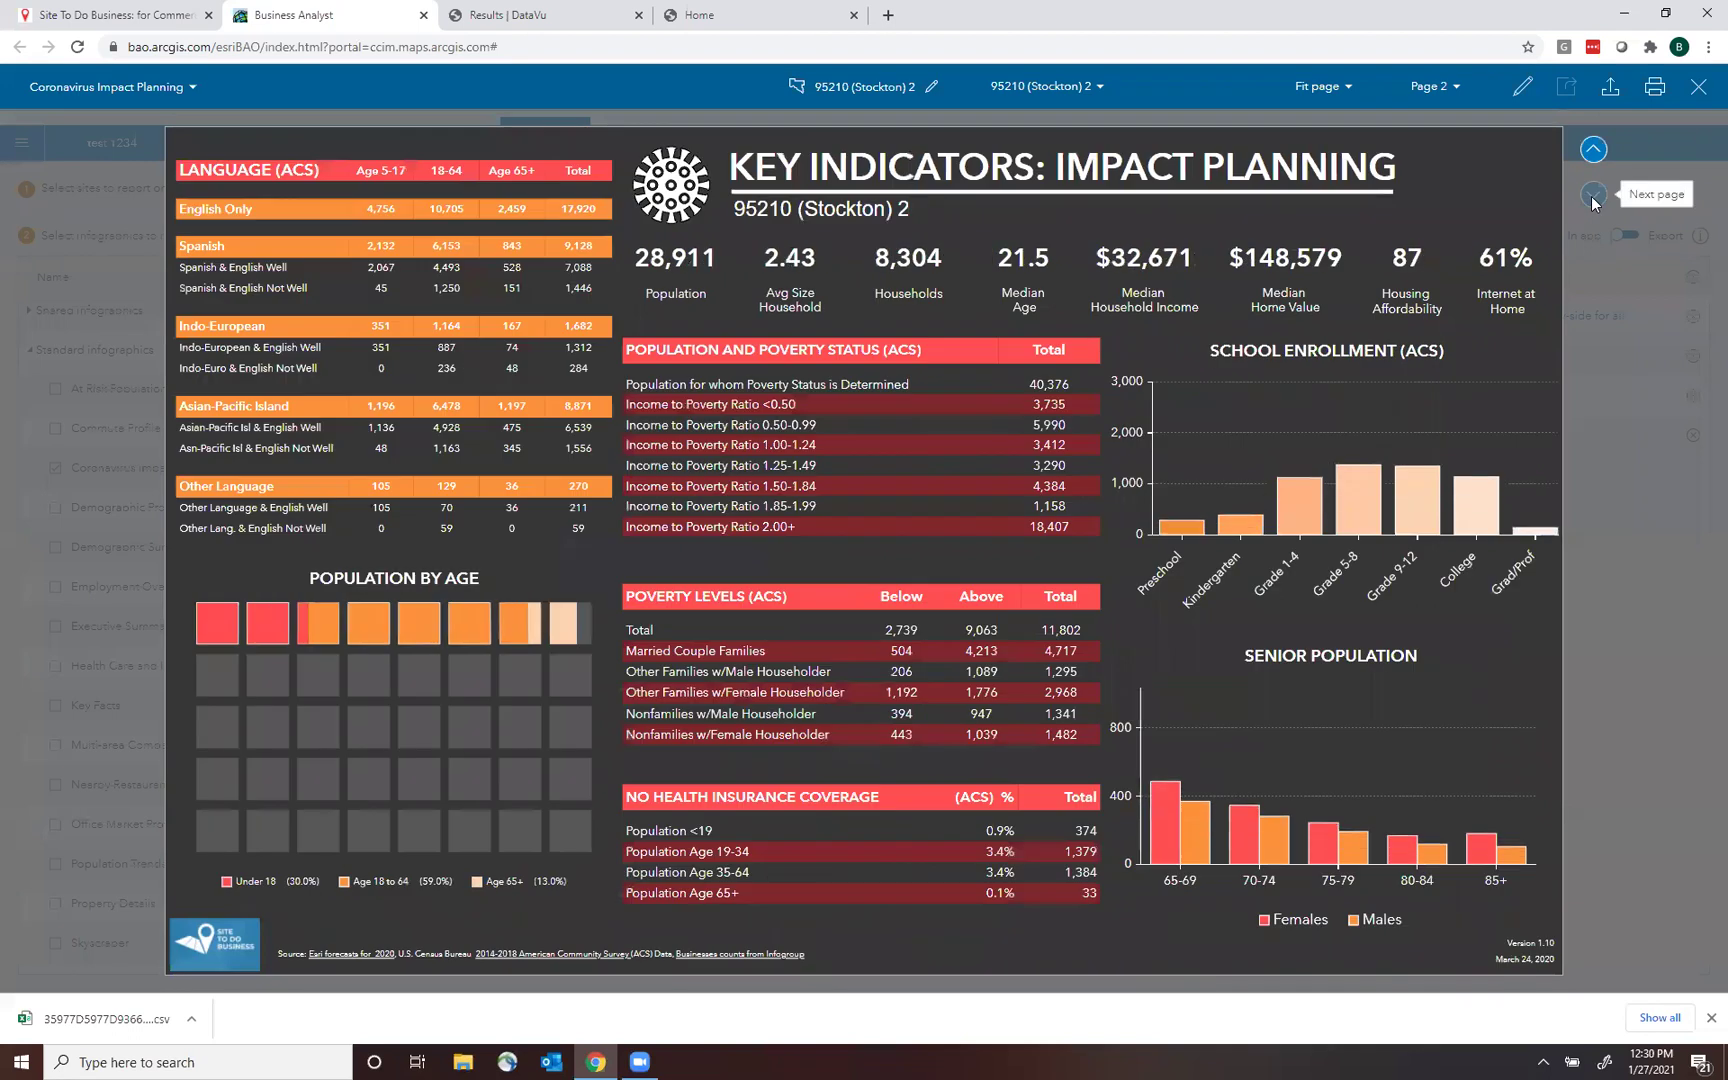
{"action": "left_click", "coordinate": [1594, 149]}
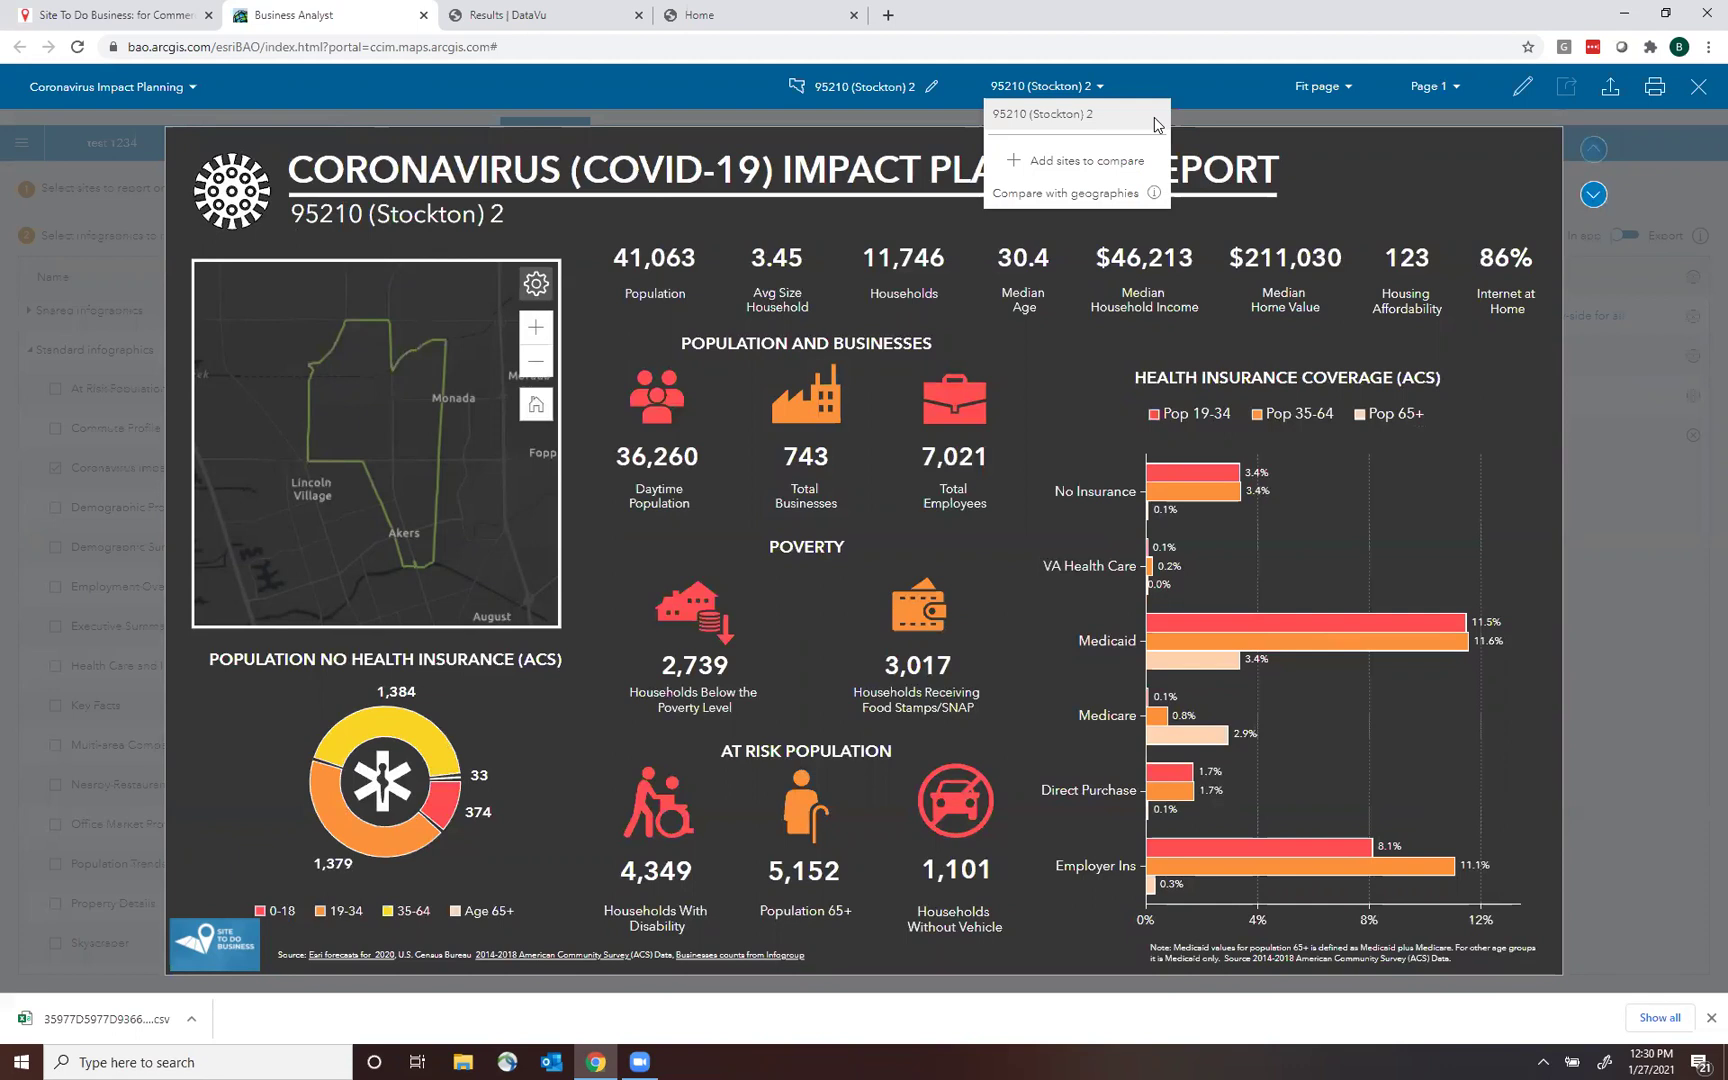
Add Stockton ZIPs 95207 and 95209 as comparison sites next to 95210, then view Key Indicators.
{"action": "left_click", "coordinate": [1066, 174]}
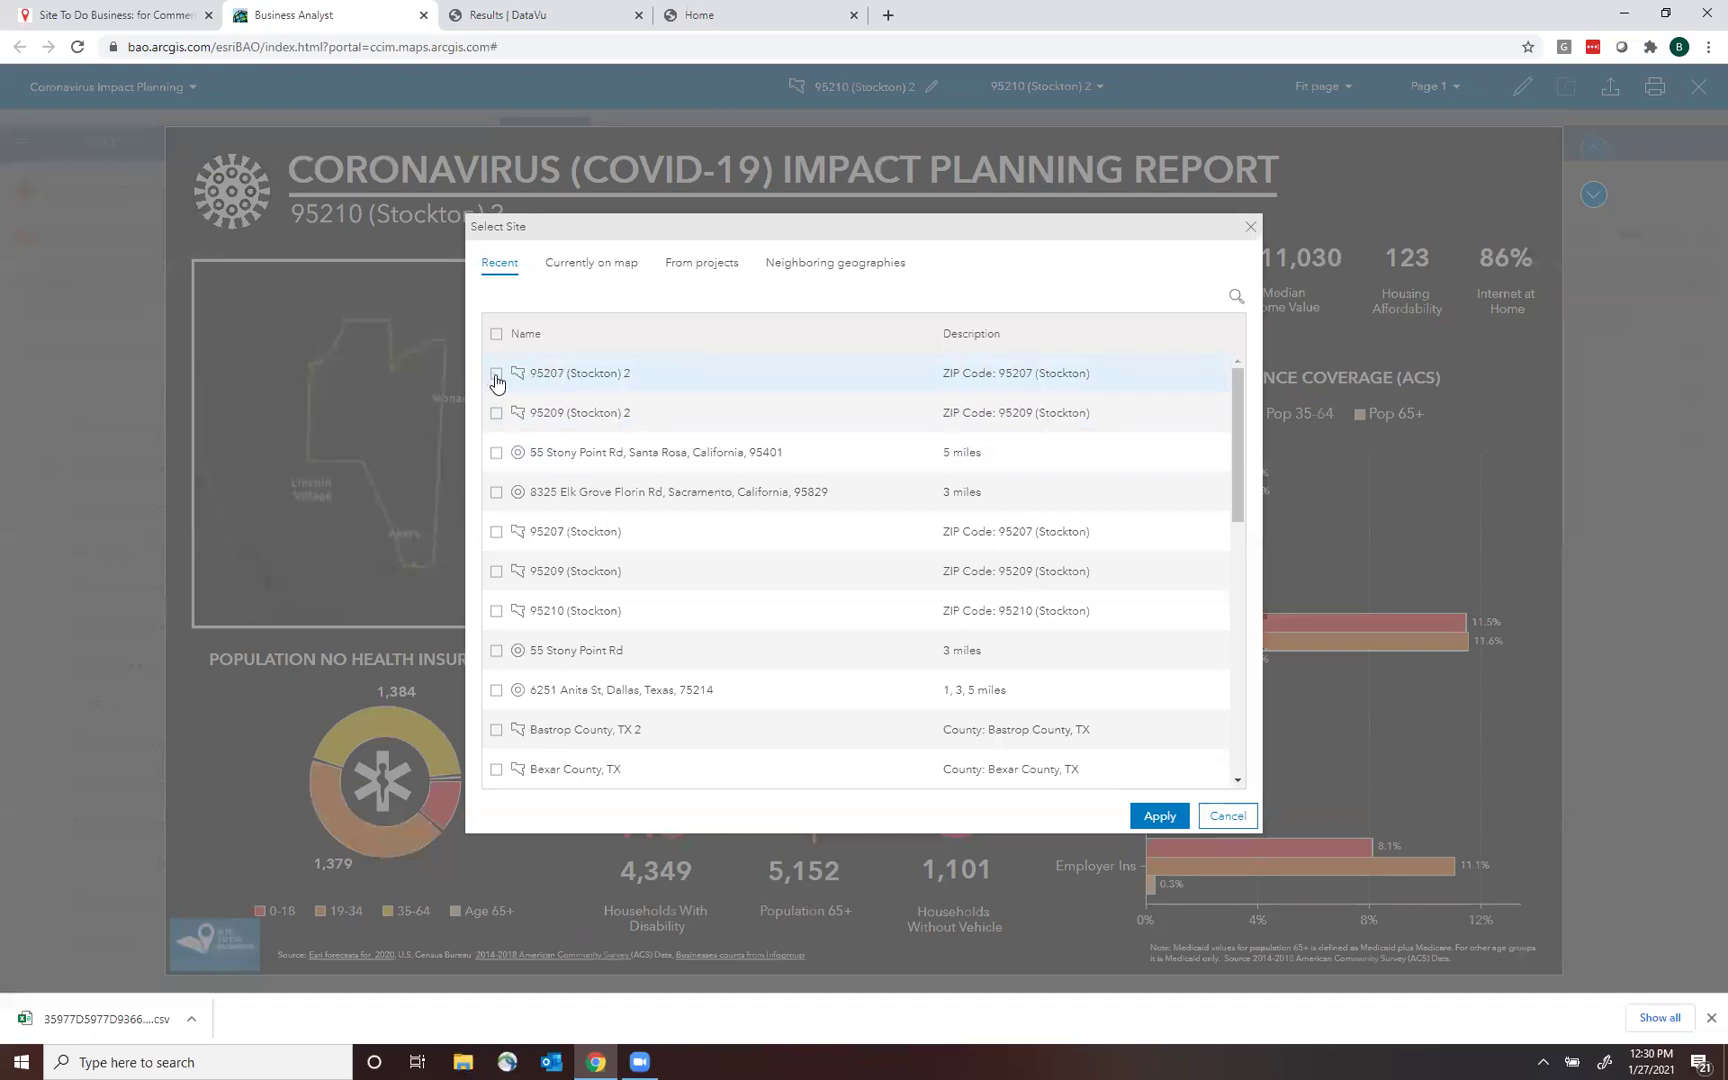
{"action": "left_click", "coordinate": [495, 377]}
{"action": "left_click", "coordinate": [495, 414]}
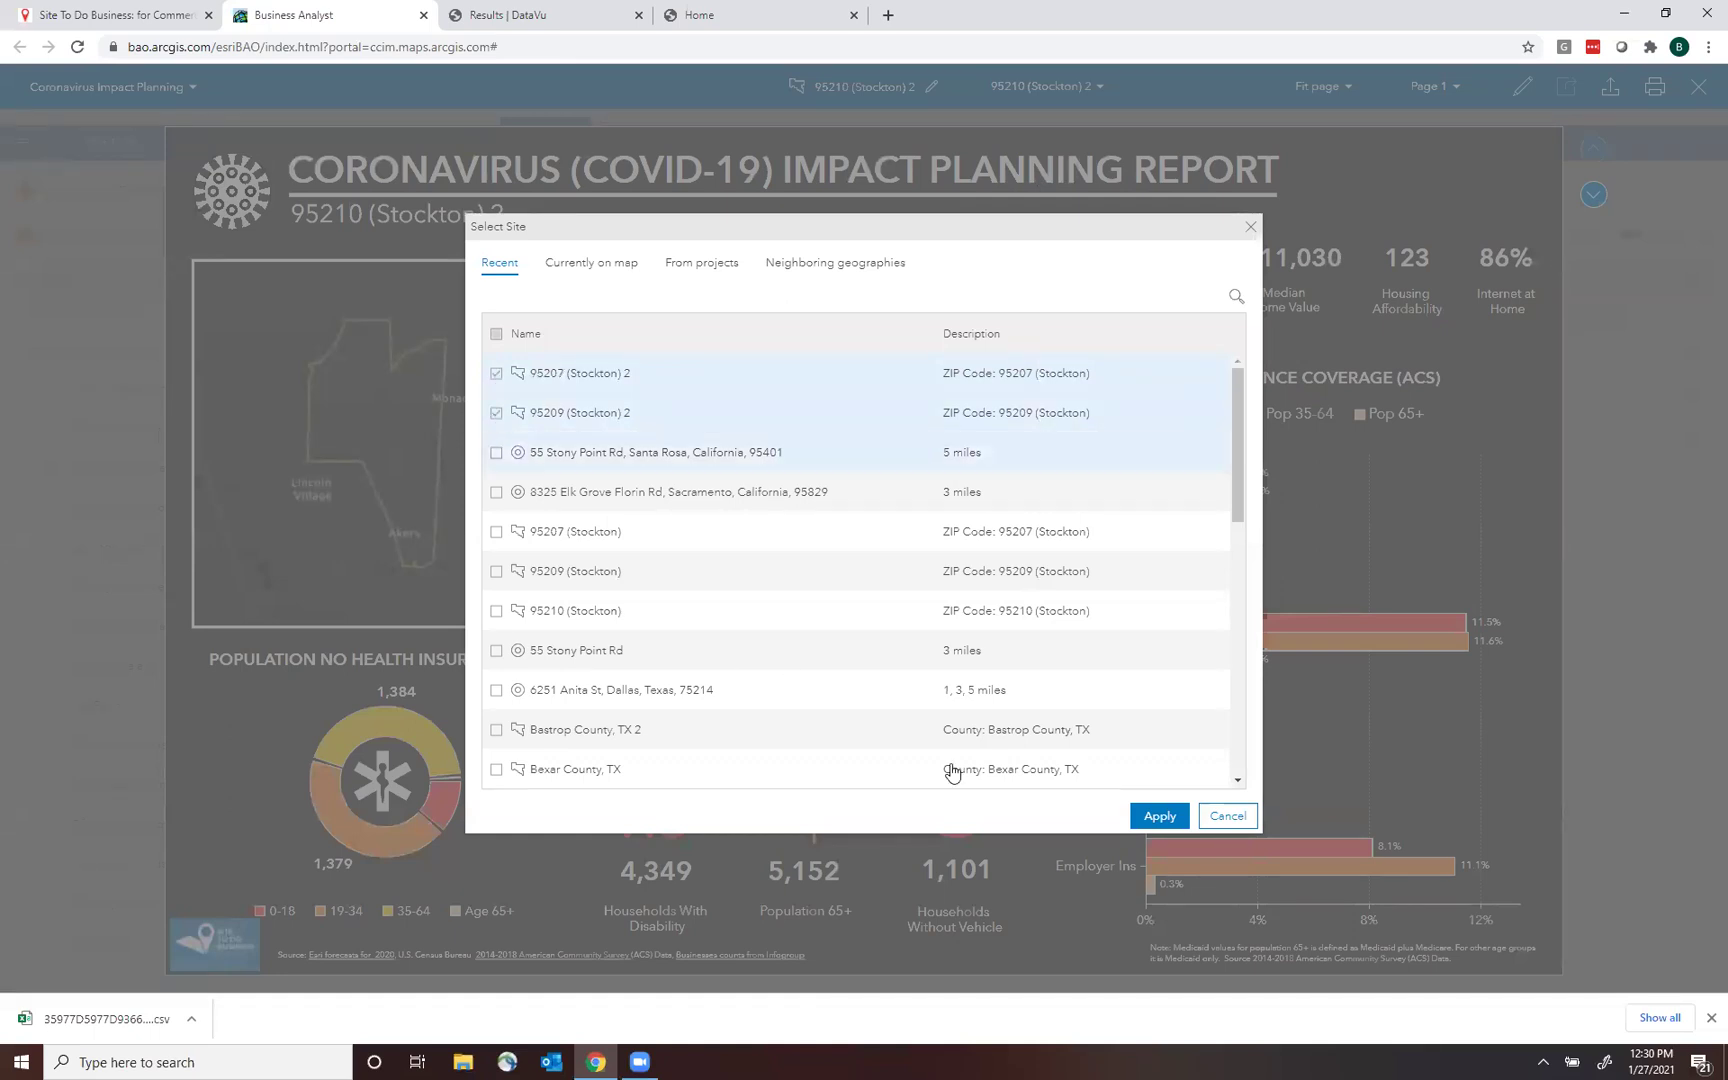
{"action": "left_click", "coordinate": [1158, 817]}
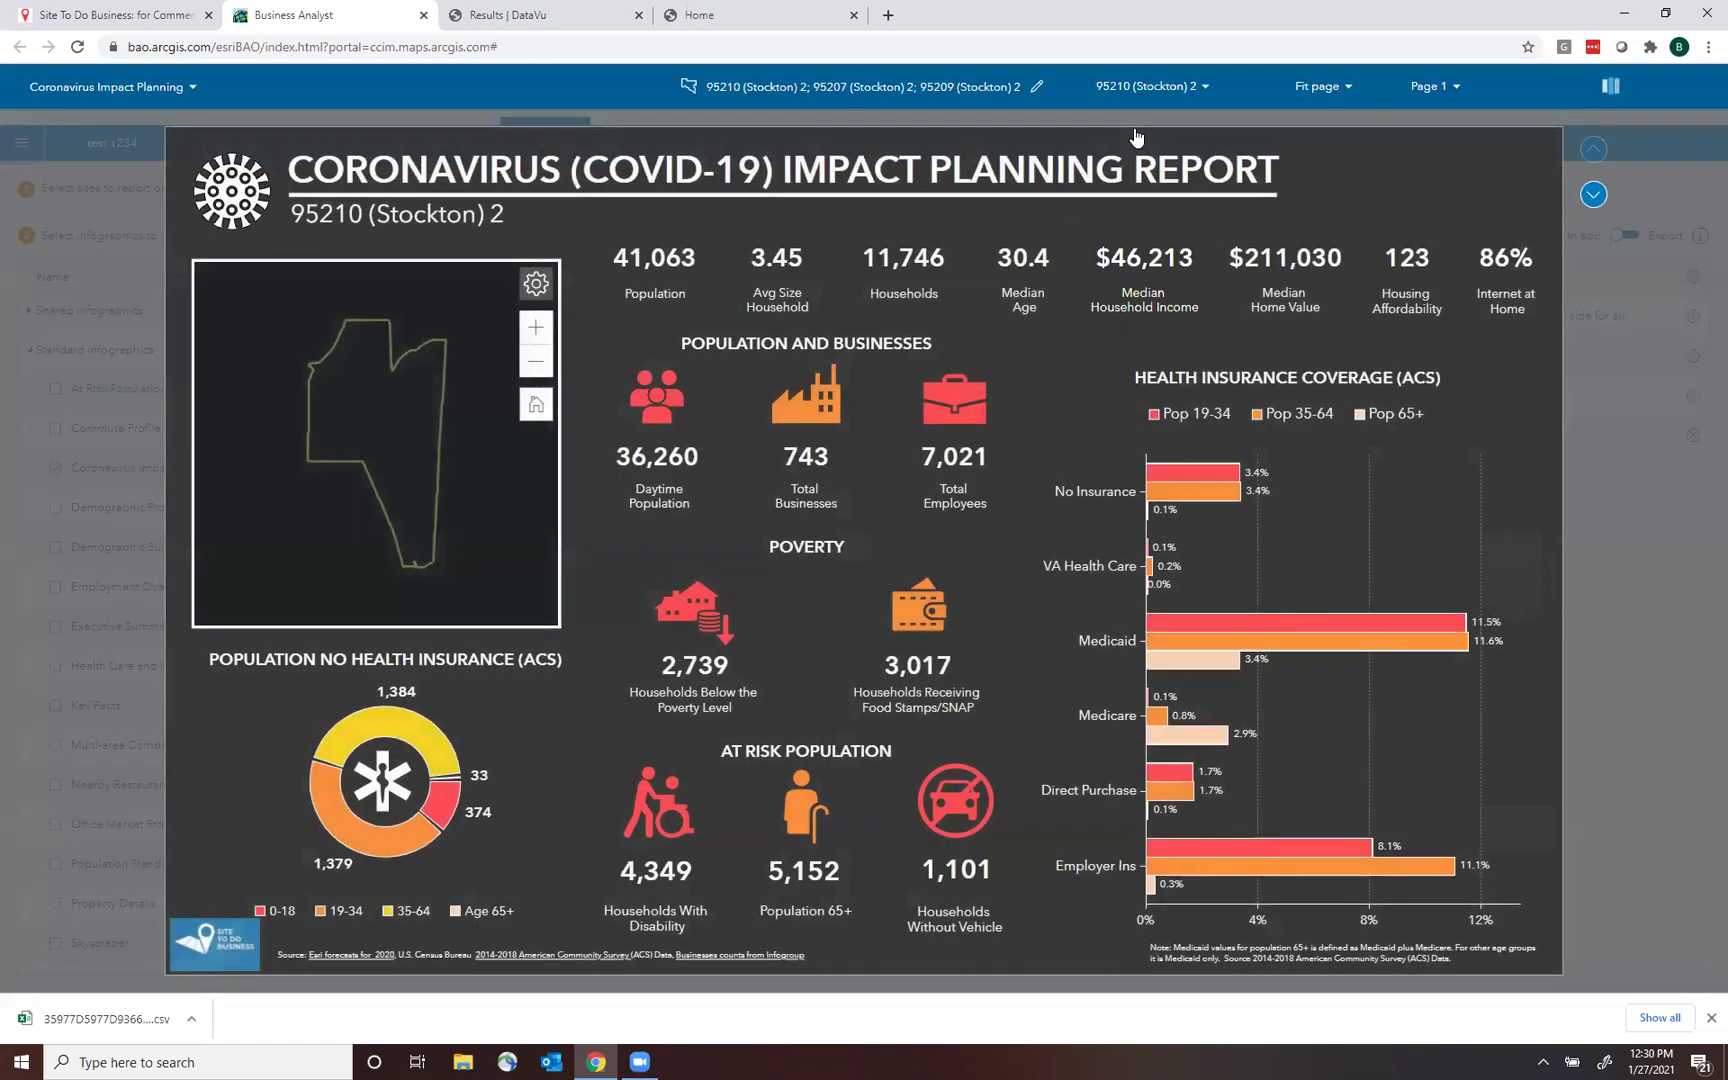
{"action": "left_click", "coordinate": [1592, 200]}
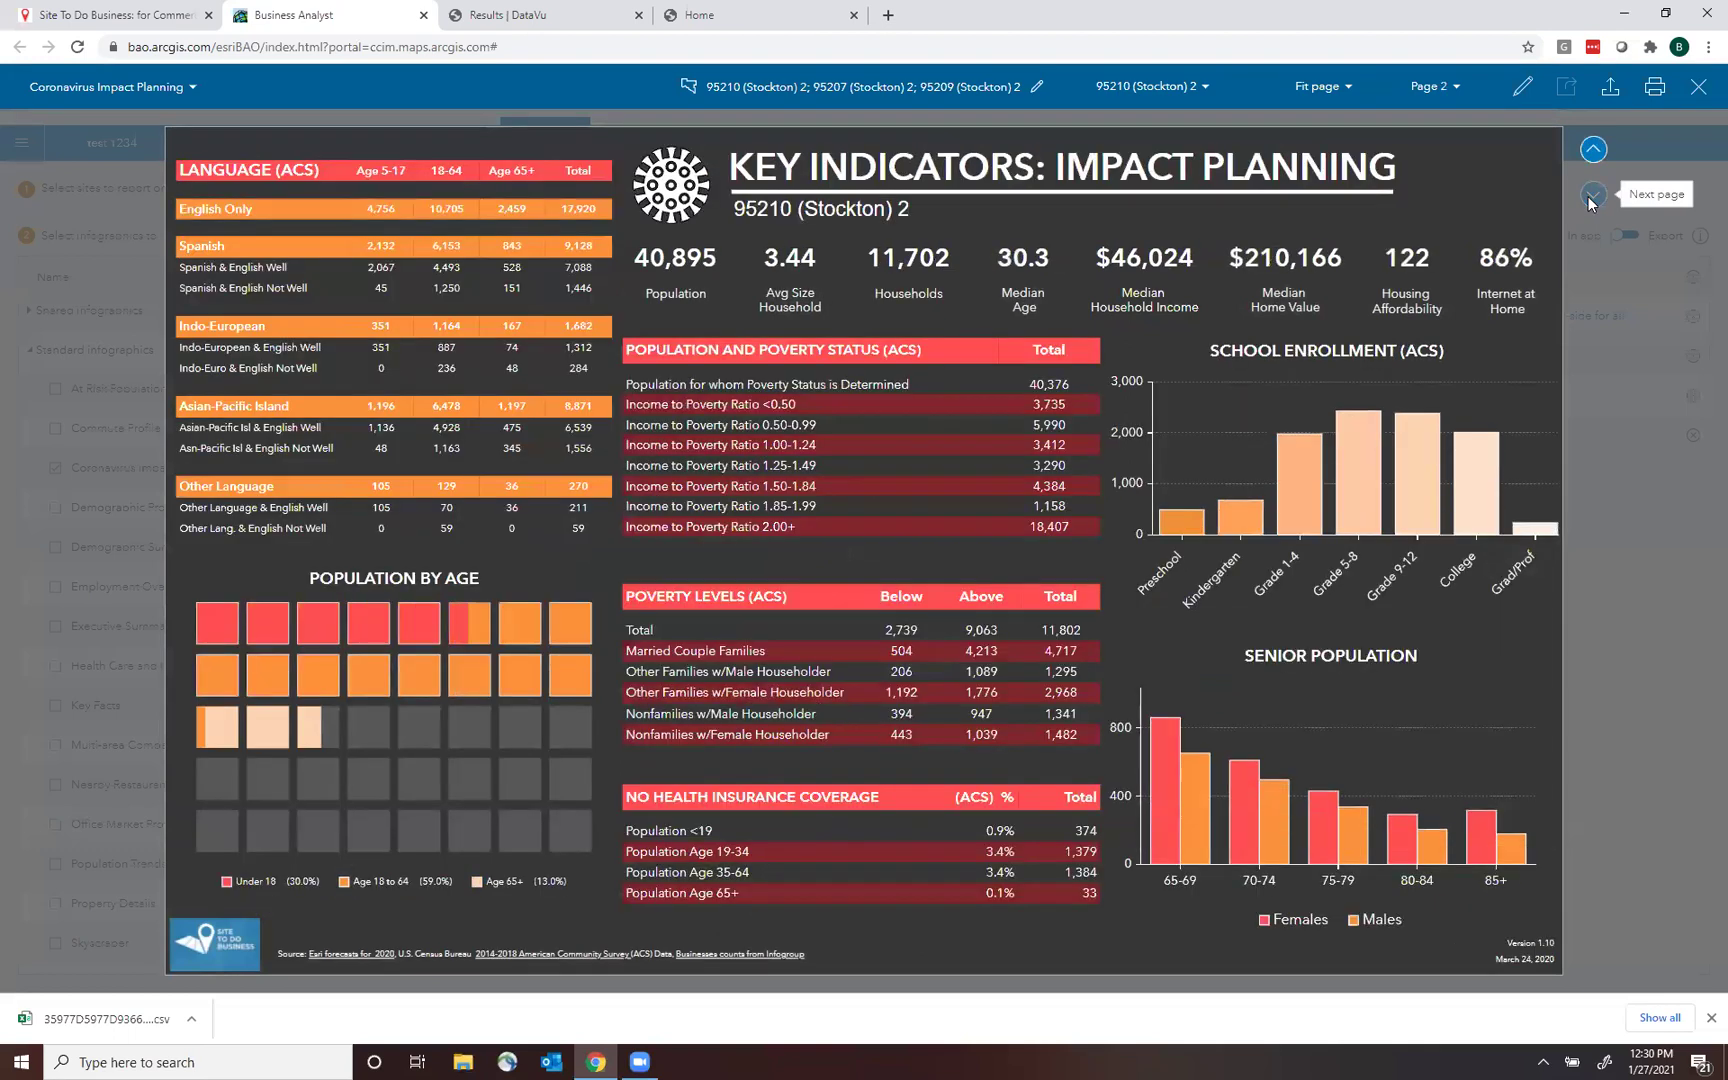
{"action": "left_click", "coordinate": [1260, 113]}
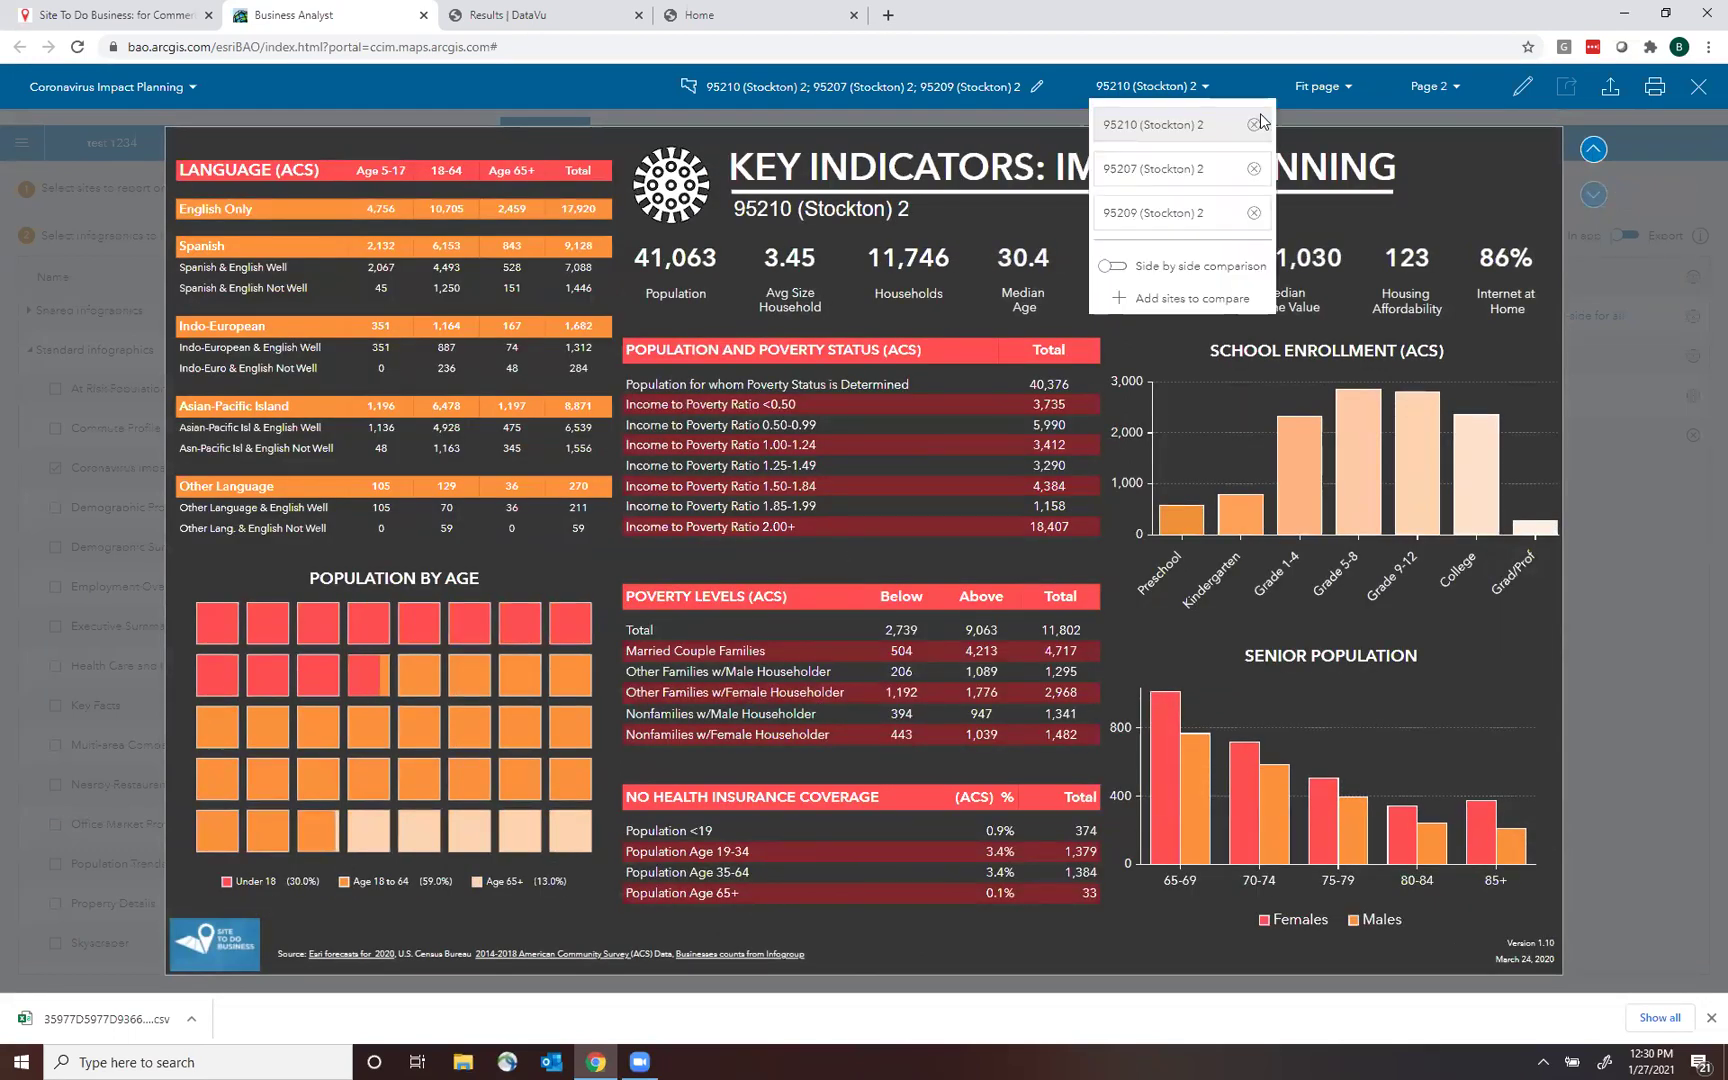
Turn on side-by-side comparison of 95207, 95209 and benchmark 95210, then scroll through the results.
{"action": "left_click", "coordinate": [1110, 268]}
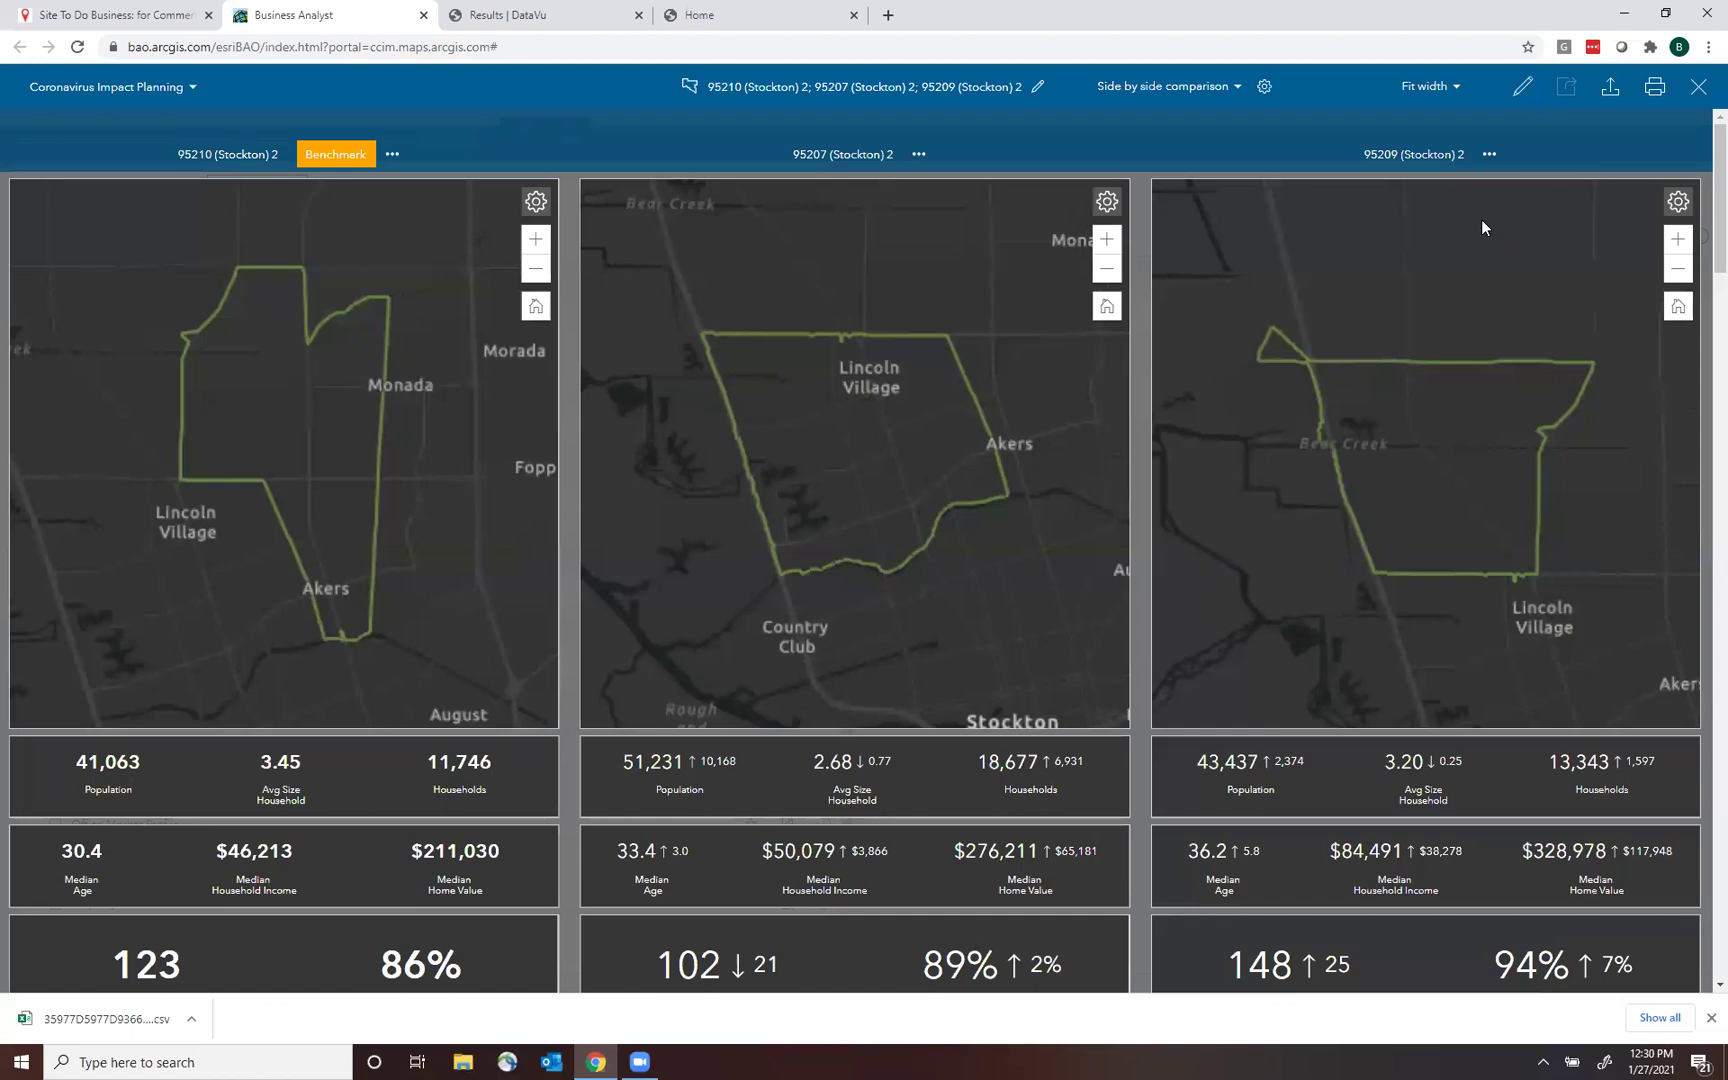
{"action": "scroll", "coordinate": [1702, 198], "scroll_direction": "down", "scroll_amount": 1}
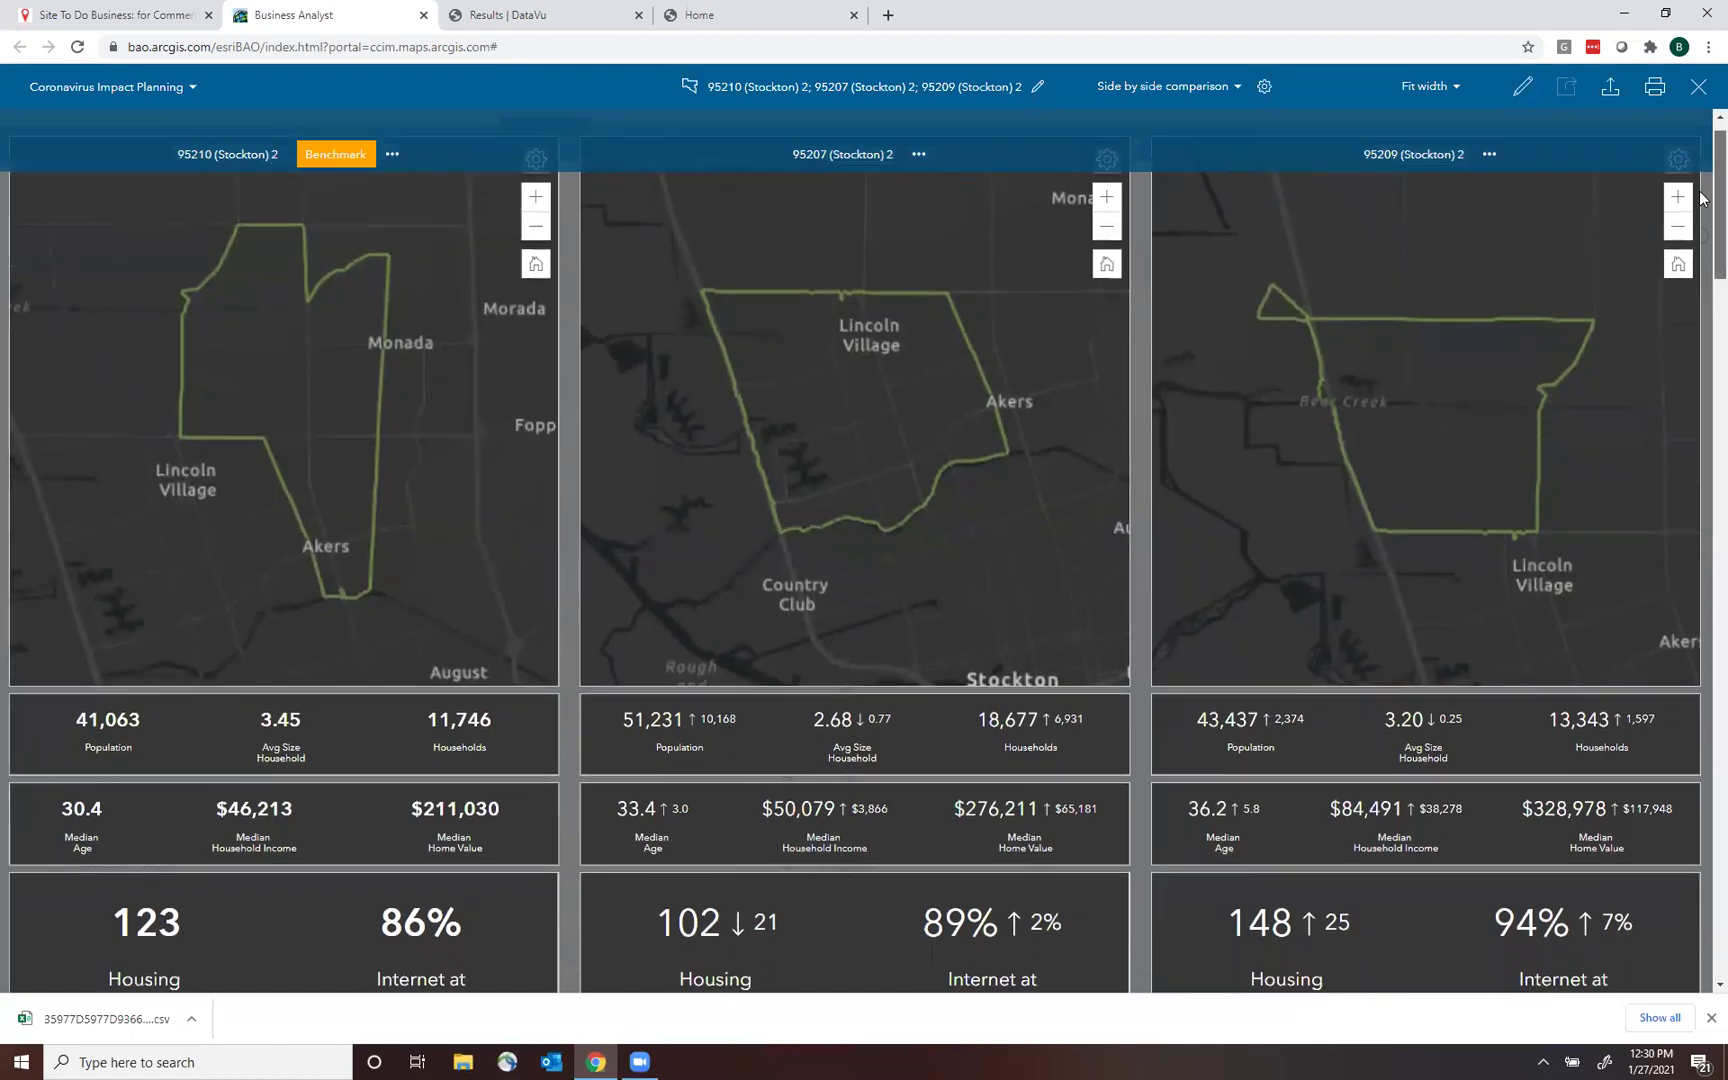
{"action": "scroll", "coordinate": [1702, 198], "scroll_direction": "down", "scroll_amount": 3}
{"action": "scroll", "coordinate": [1700, 236], "scroll_direction": "down", "scroll_amount": 3}
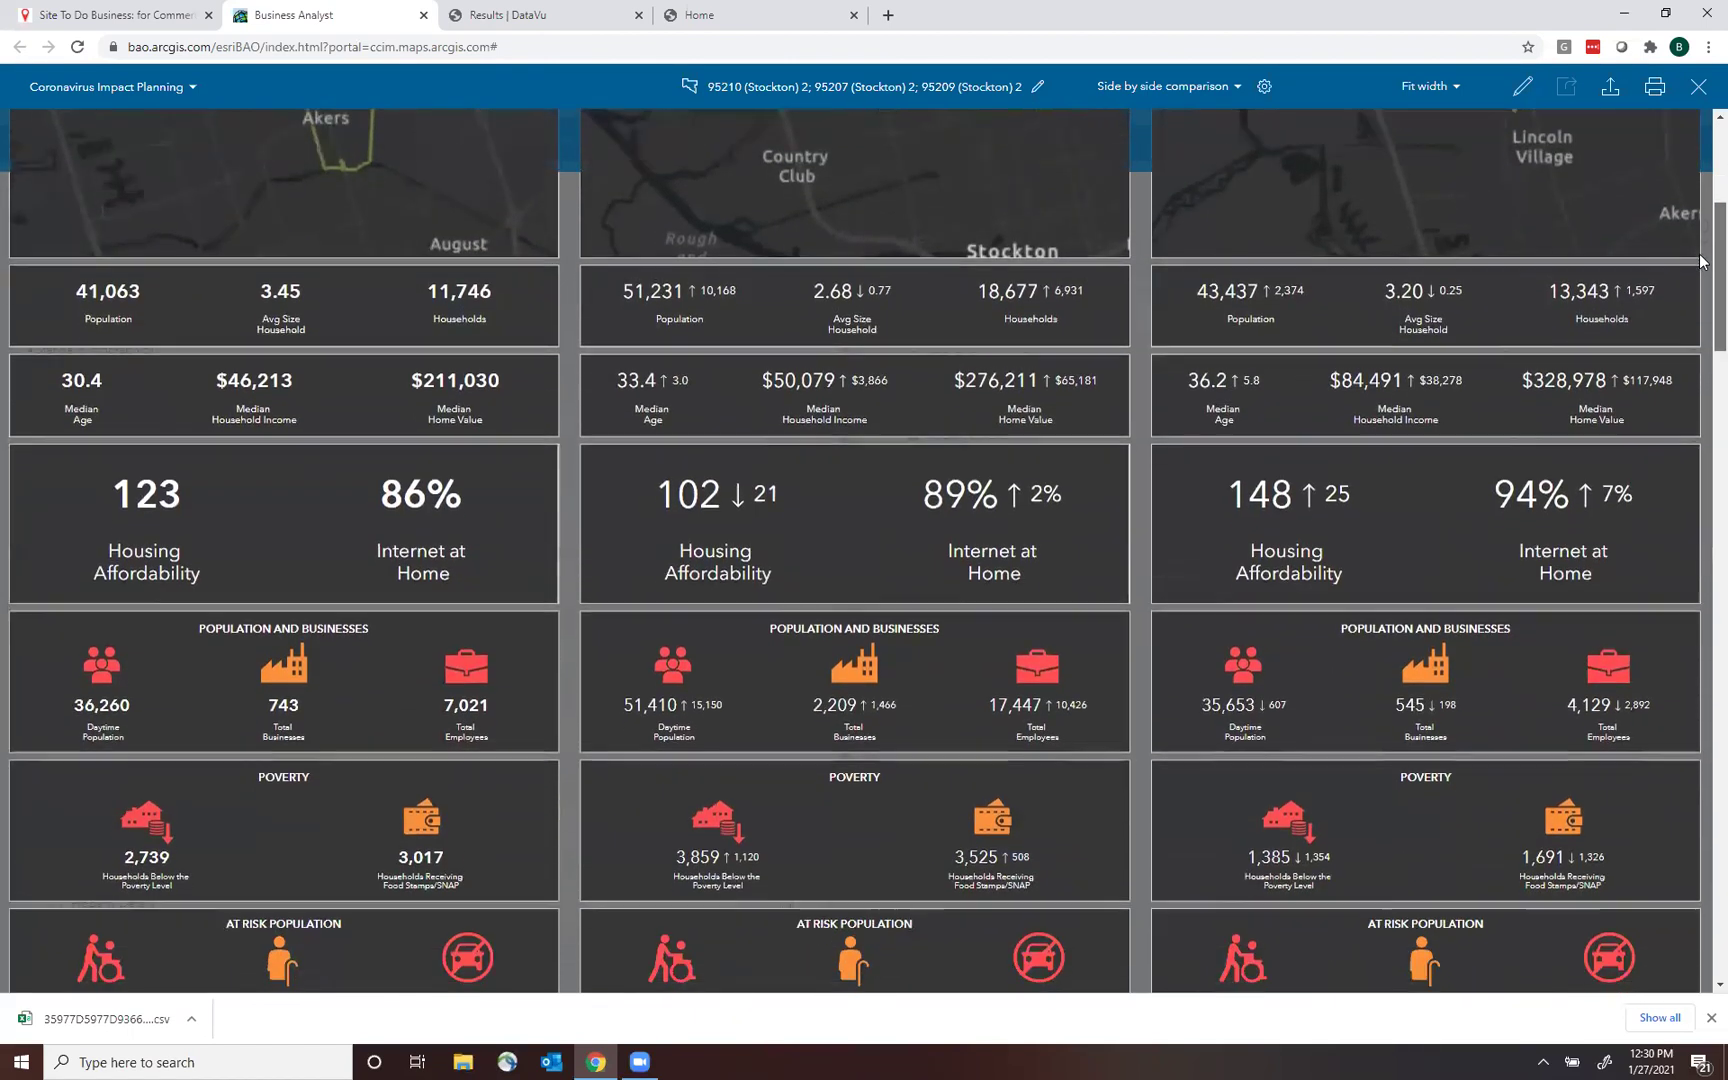
{"action": "scroll", "coordinate": [1702, 283], "scroll_direction": "up", "scroll_amount": 4}
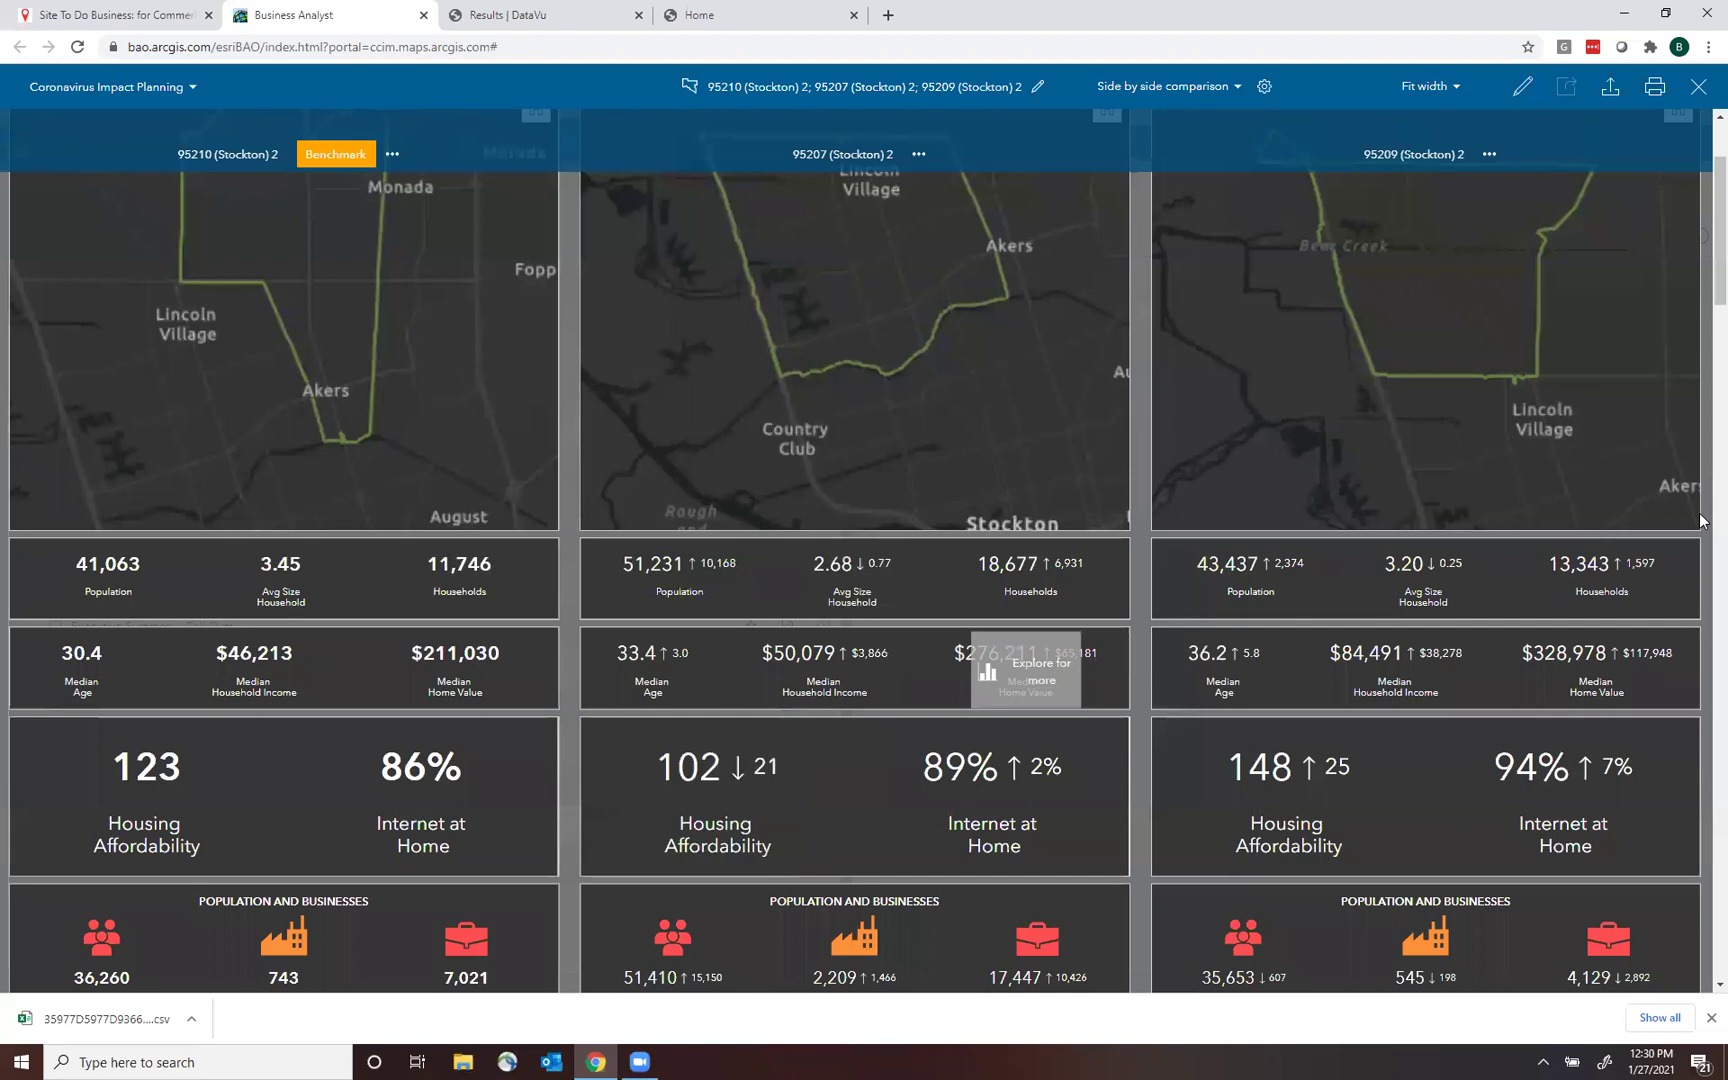
{"action": "mouse_move", "coordinate": [1700, 245]}
{"action": "left_mouse_down"}
{"action": "mouse_move", "coordinate": [1700, 955]}
{"action": "mouse_move", "coordinate": [1700, 185]}
{"action": "left_mouse_up"}
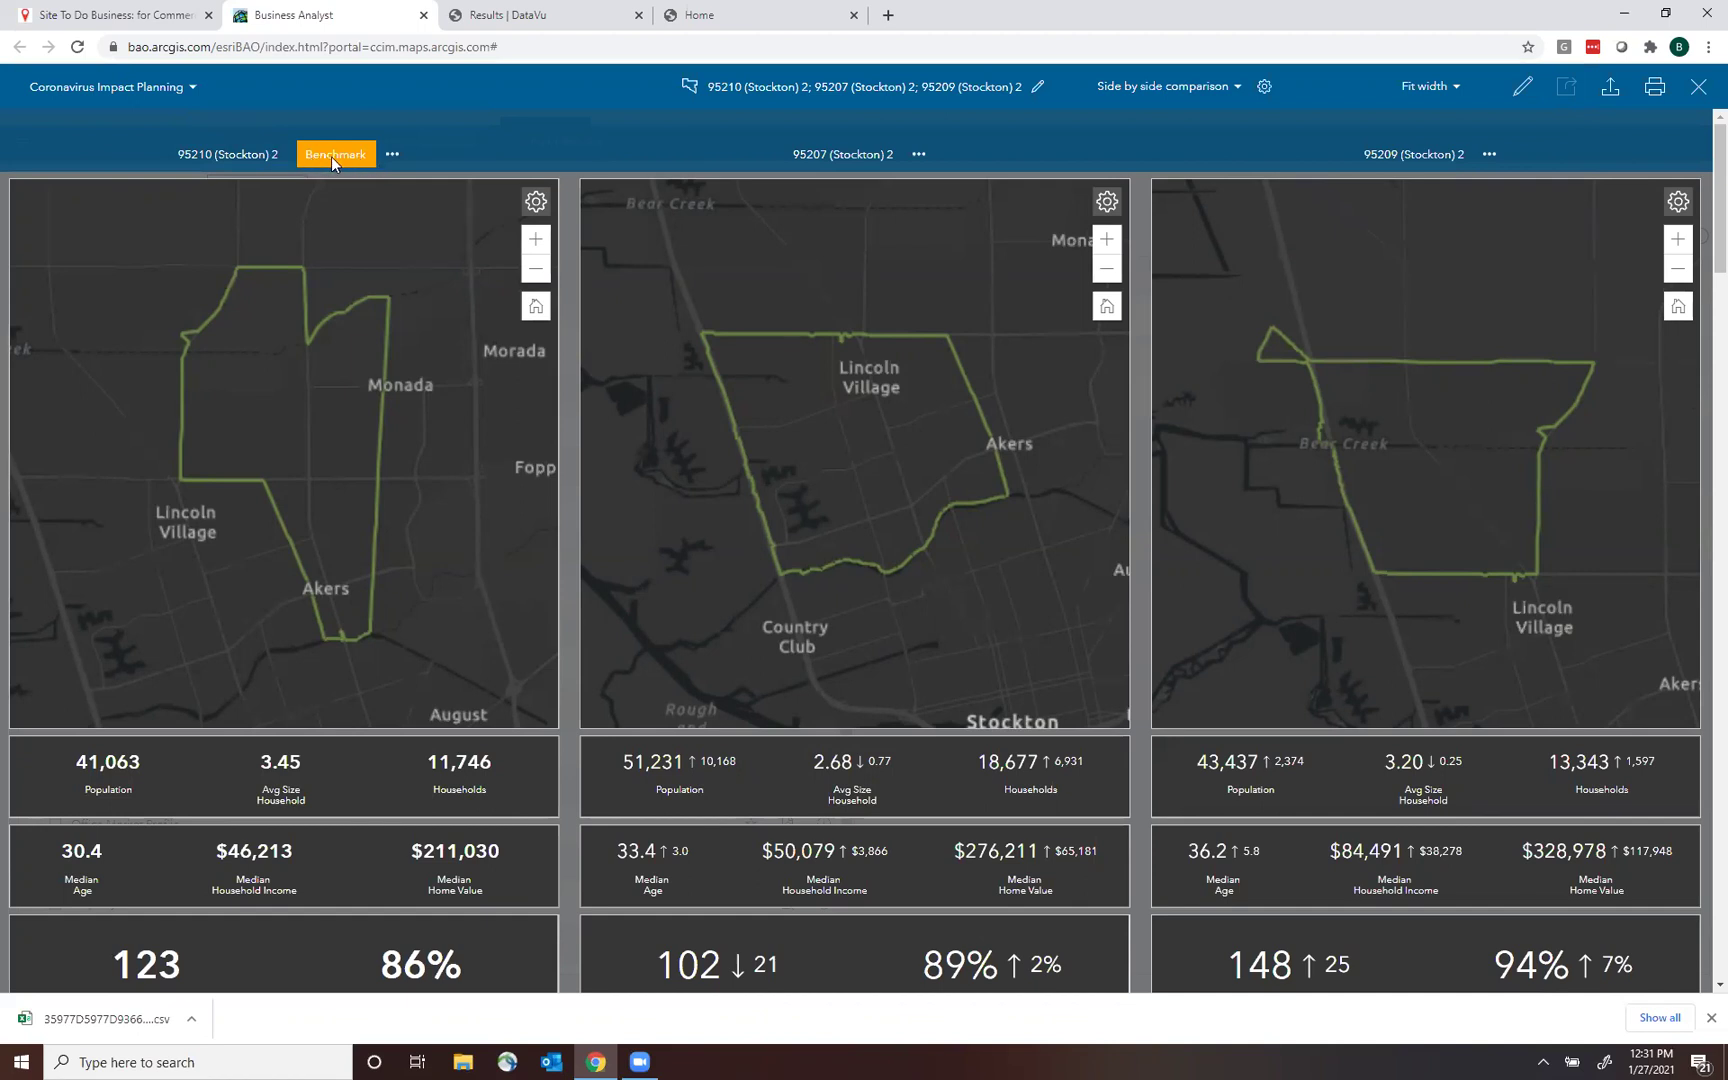
Check the options for benchmark 95210, then close the side-by-side viewer for 95207, 95209 and 95210.
{"action": "left_click", "coordinate": [392, 154]}
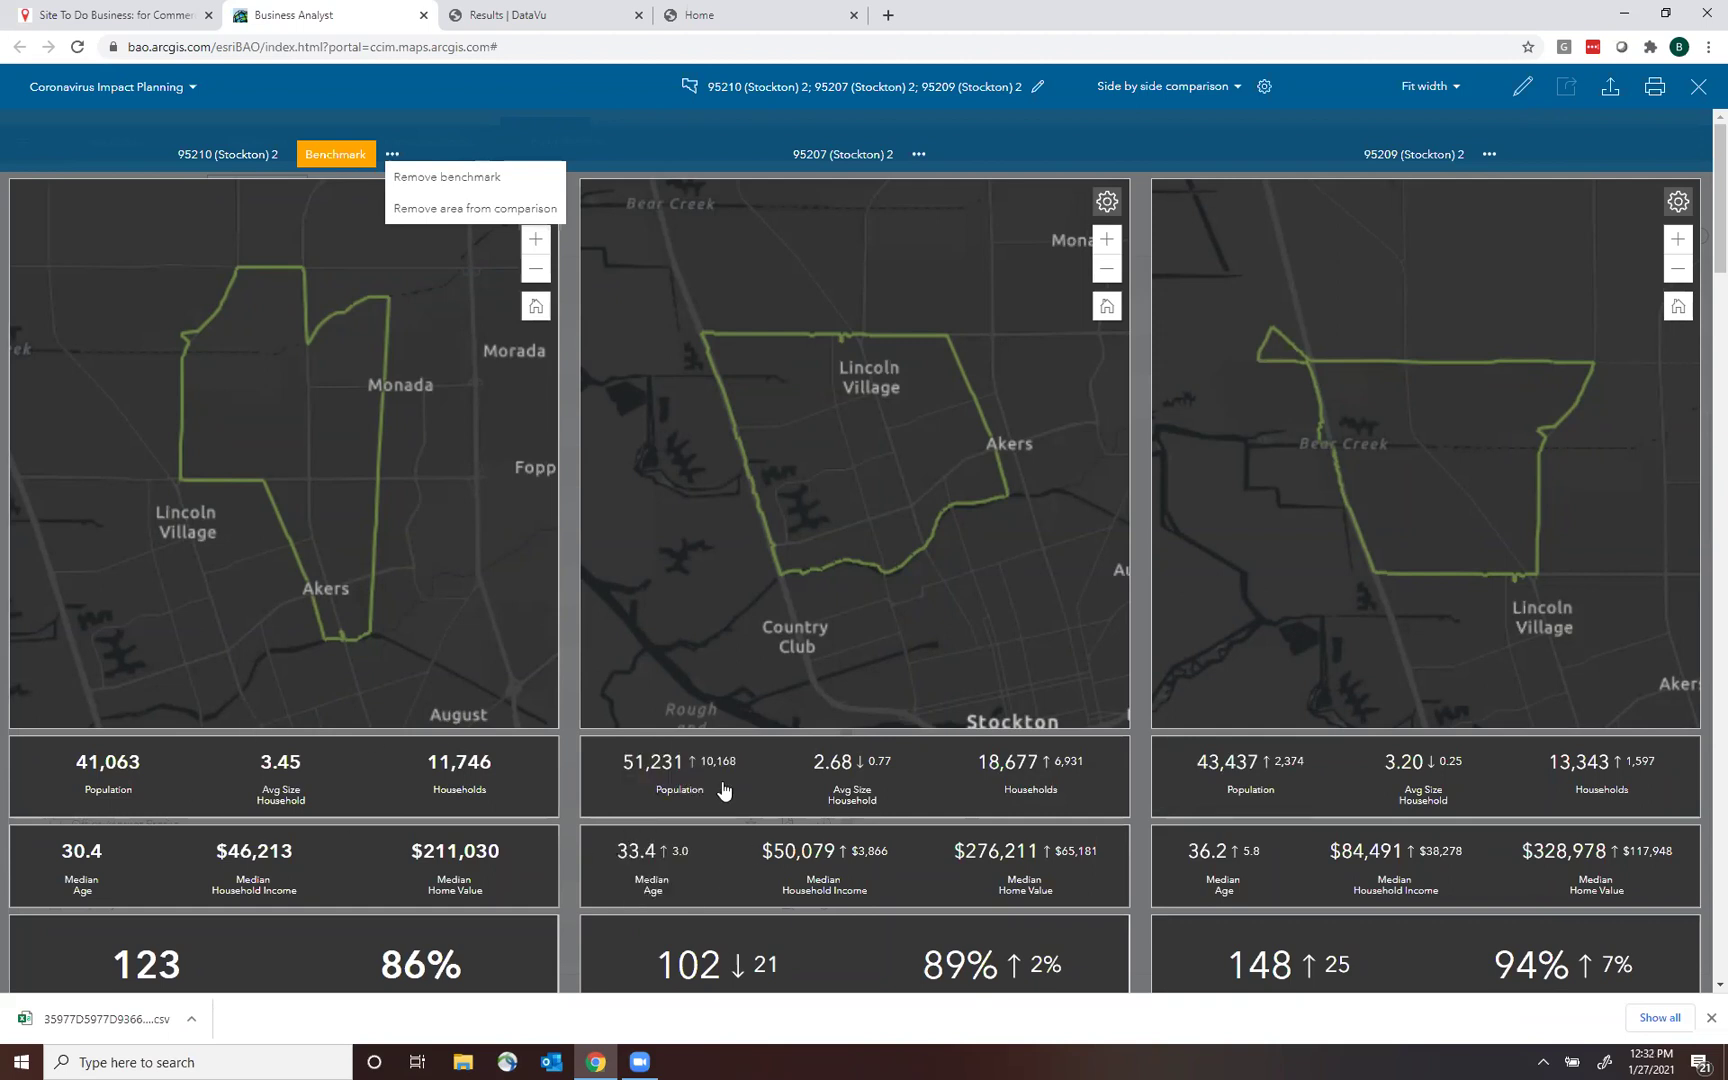
{"action": "mouse_move", "coordinate": [672, 778]}
{"action": "mouse_move", "coordinate": [1301, 782]}
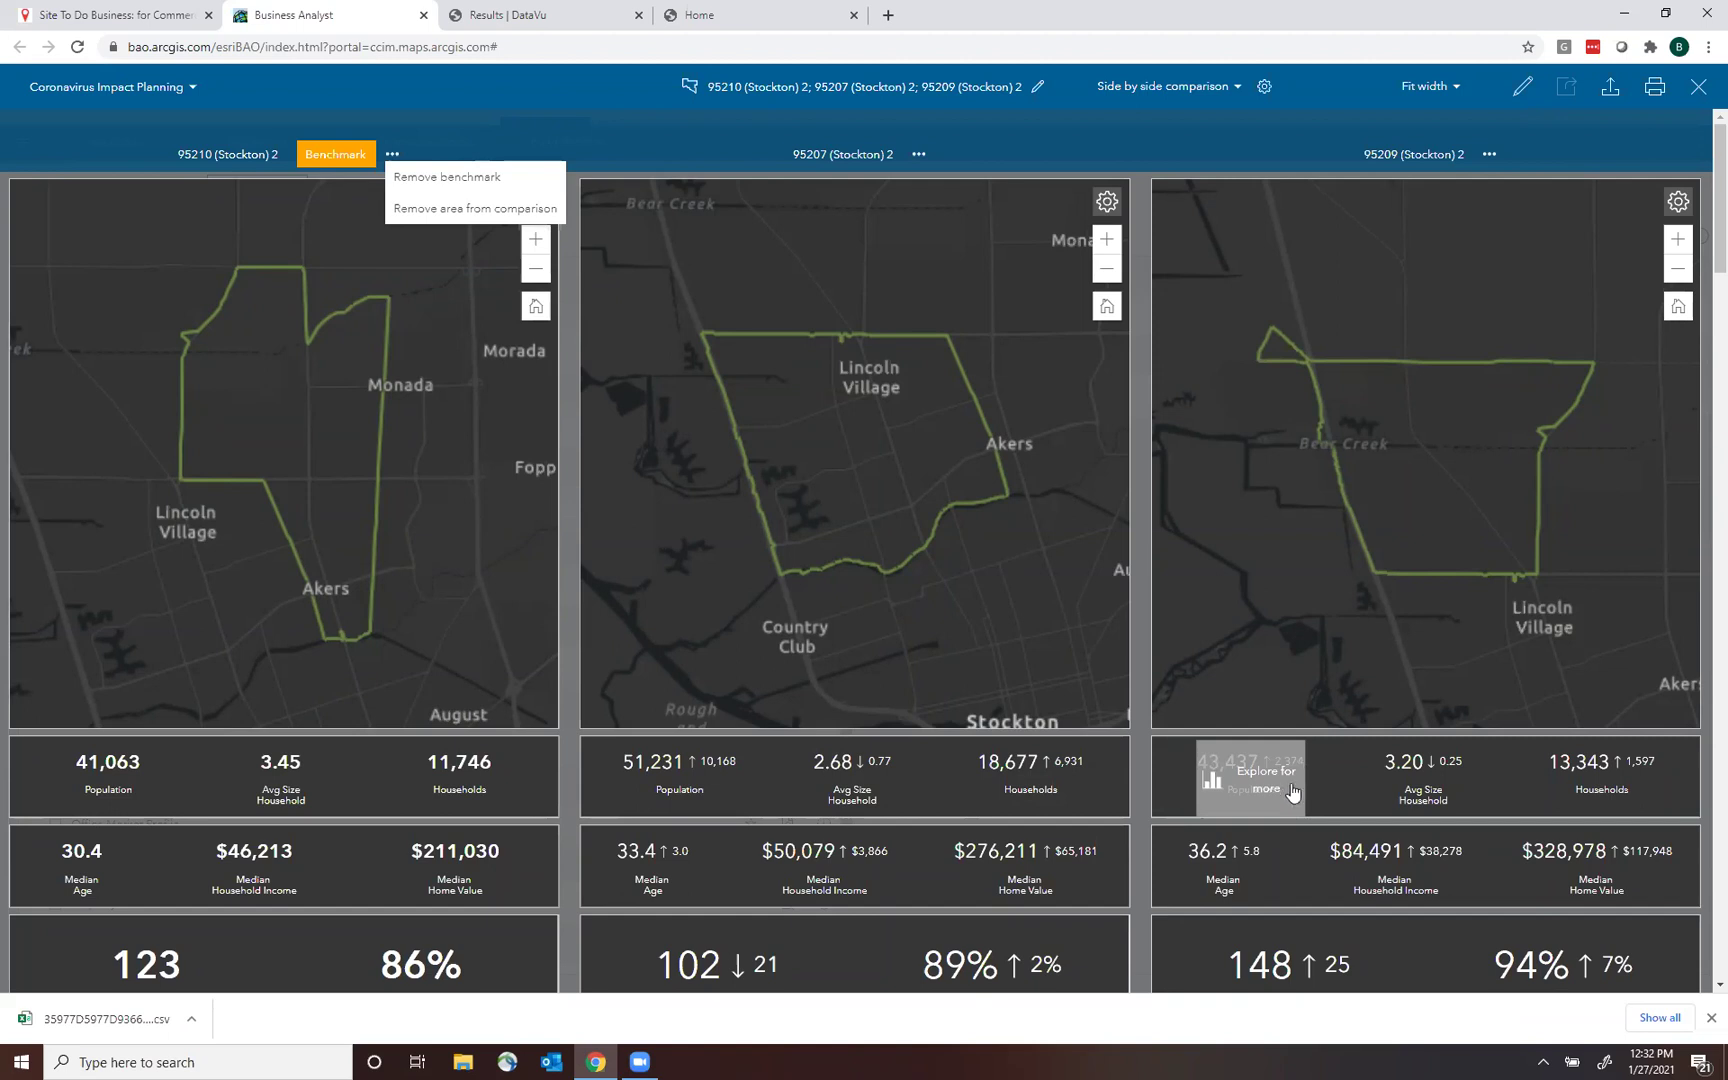
{"action": "left_click", "coordinate": [1699, 88]}
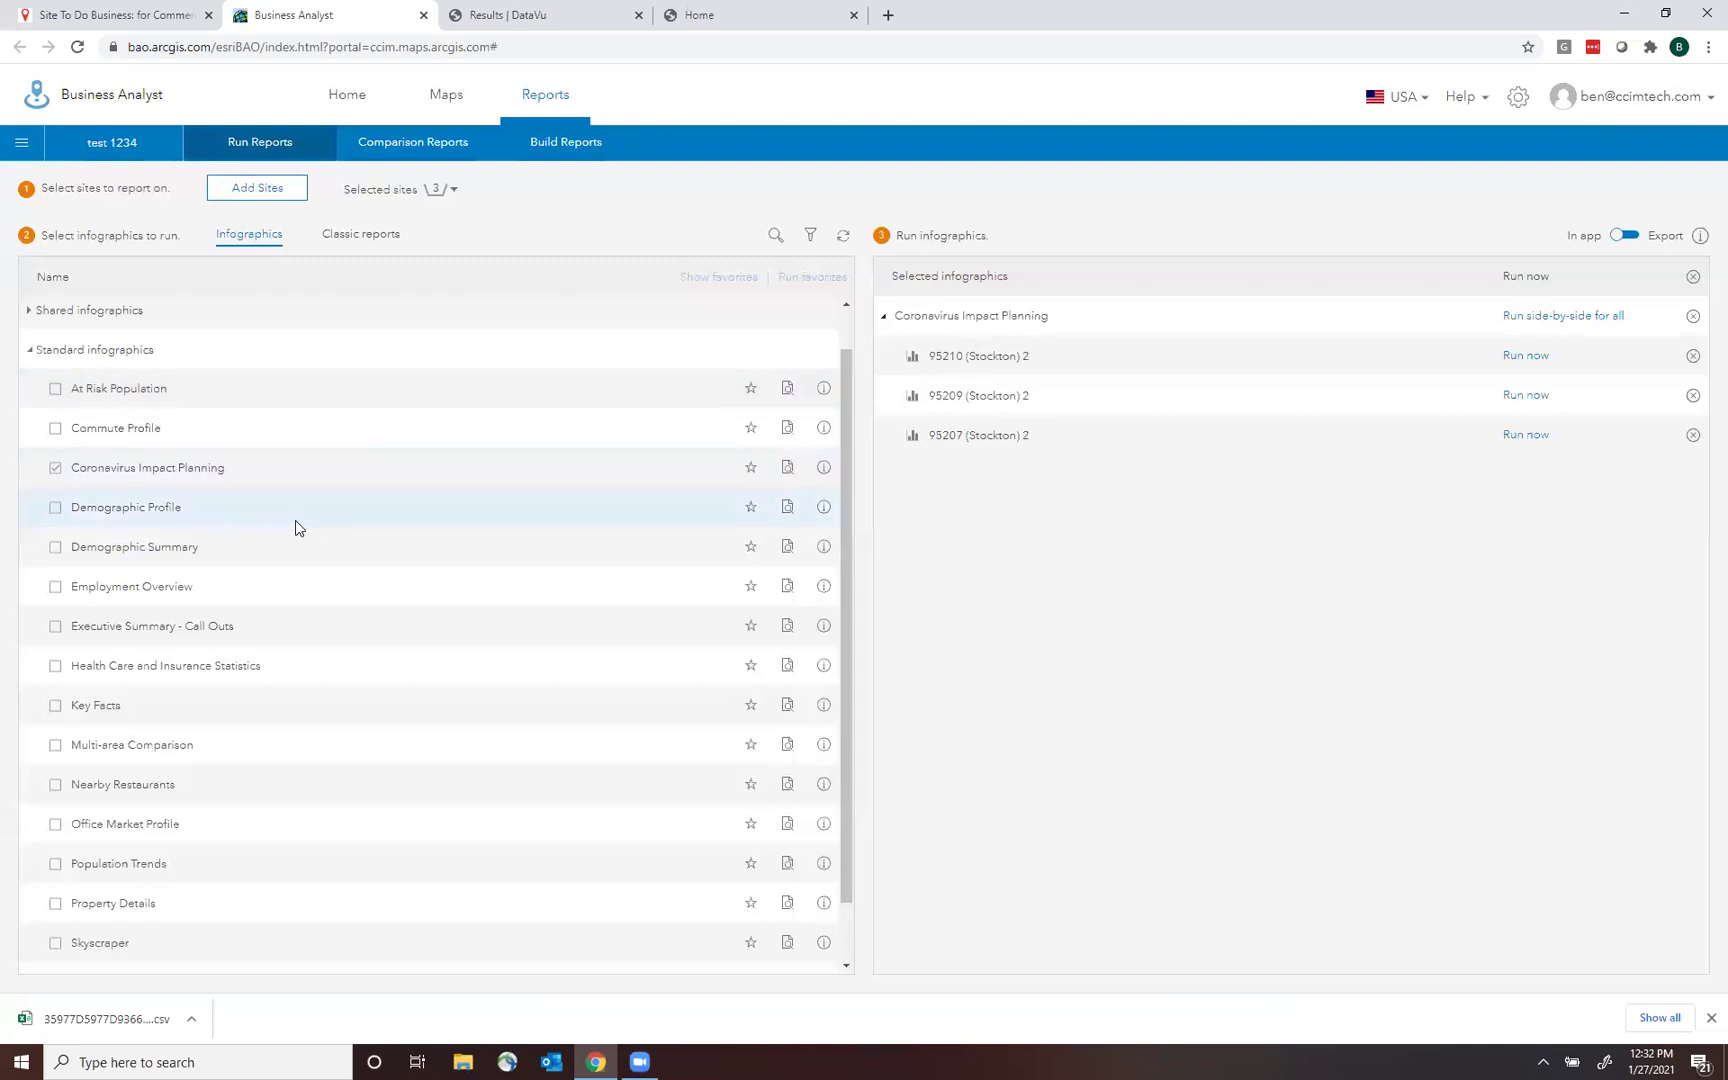
Dismiss the stray browser menu and go back to the map of sites 95207, 95209 and 95210.
{"action": "left_click", "coordinate": [56, 470]}
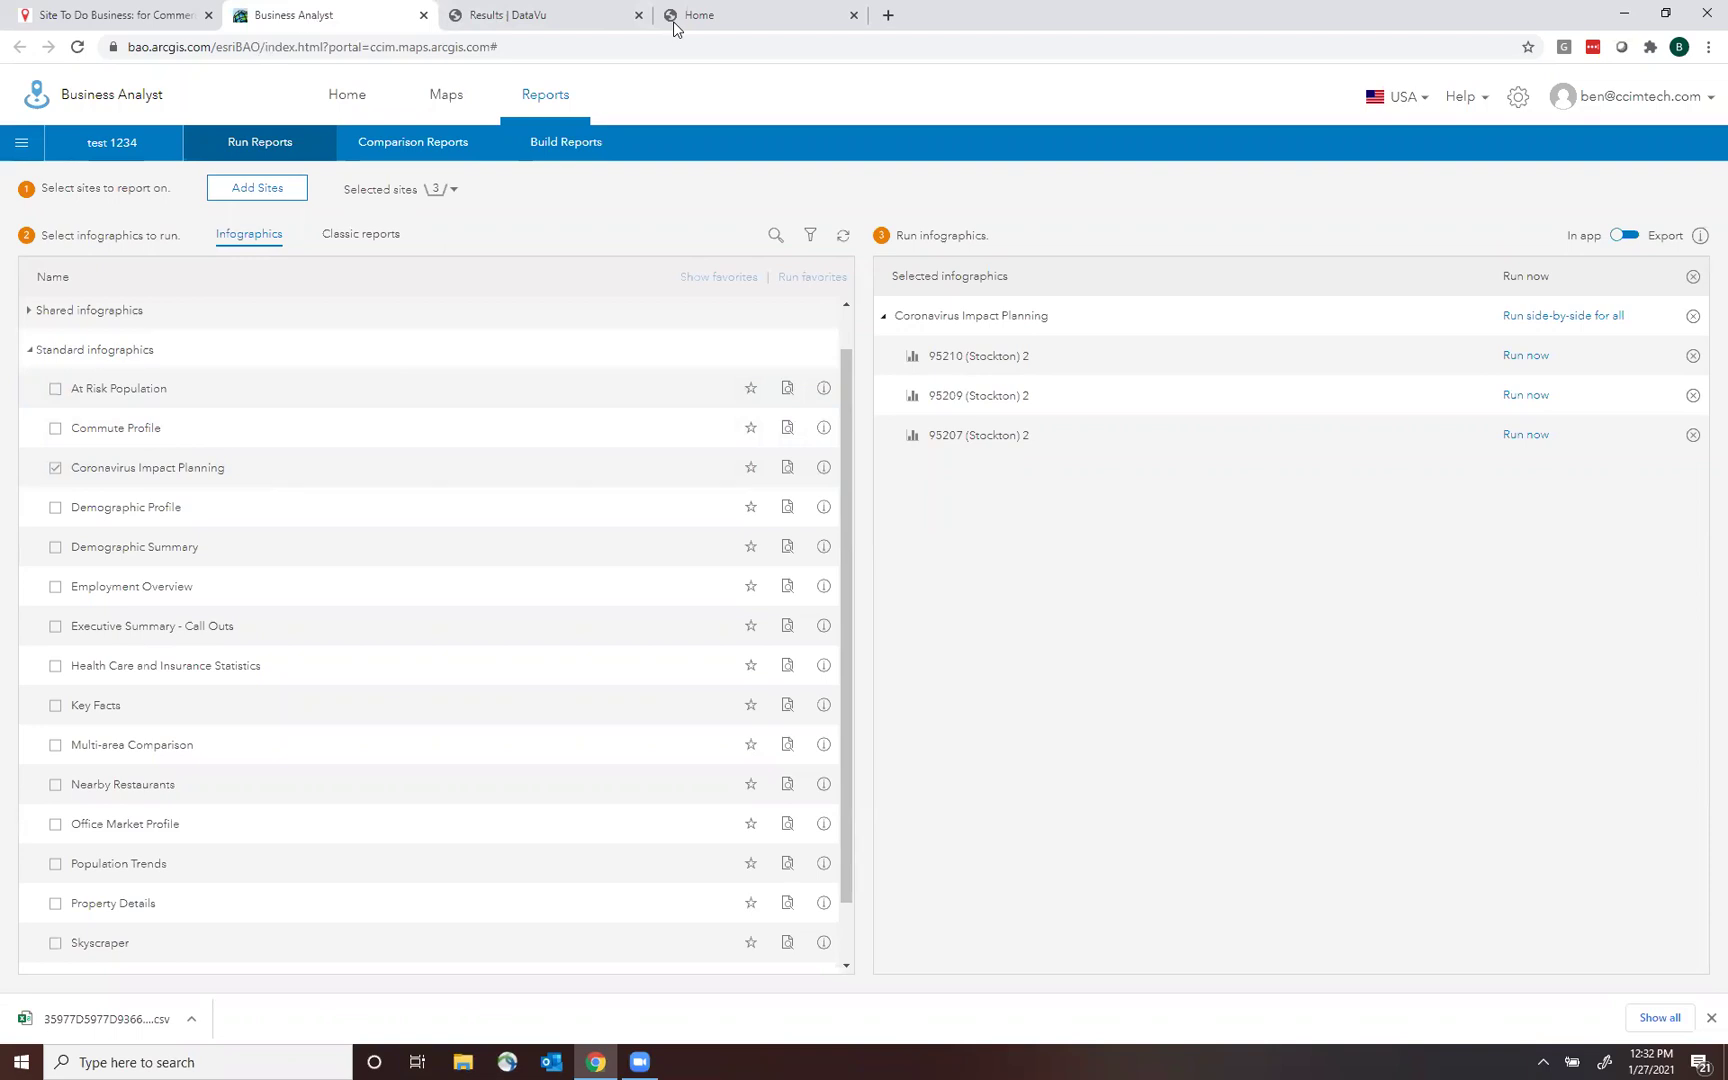
{"action": "right_click", "coordinate": [447, 115]}
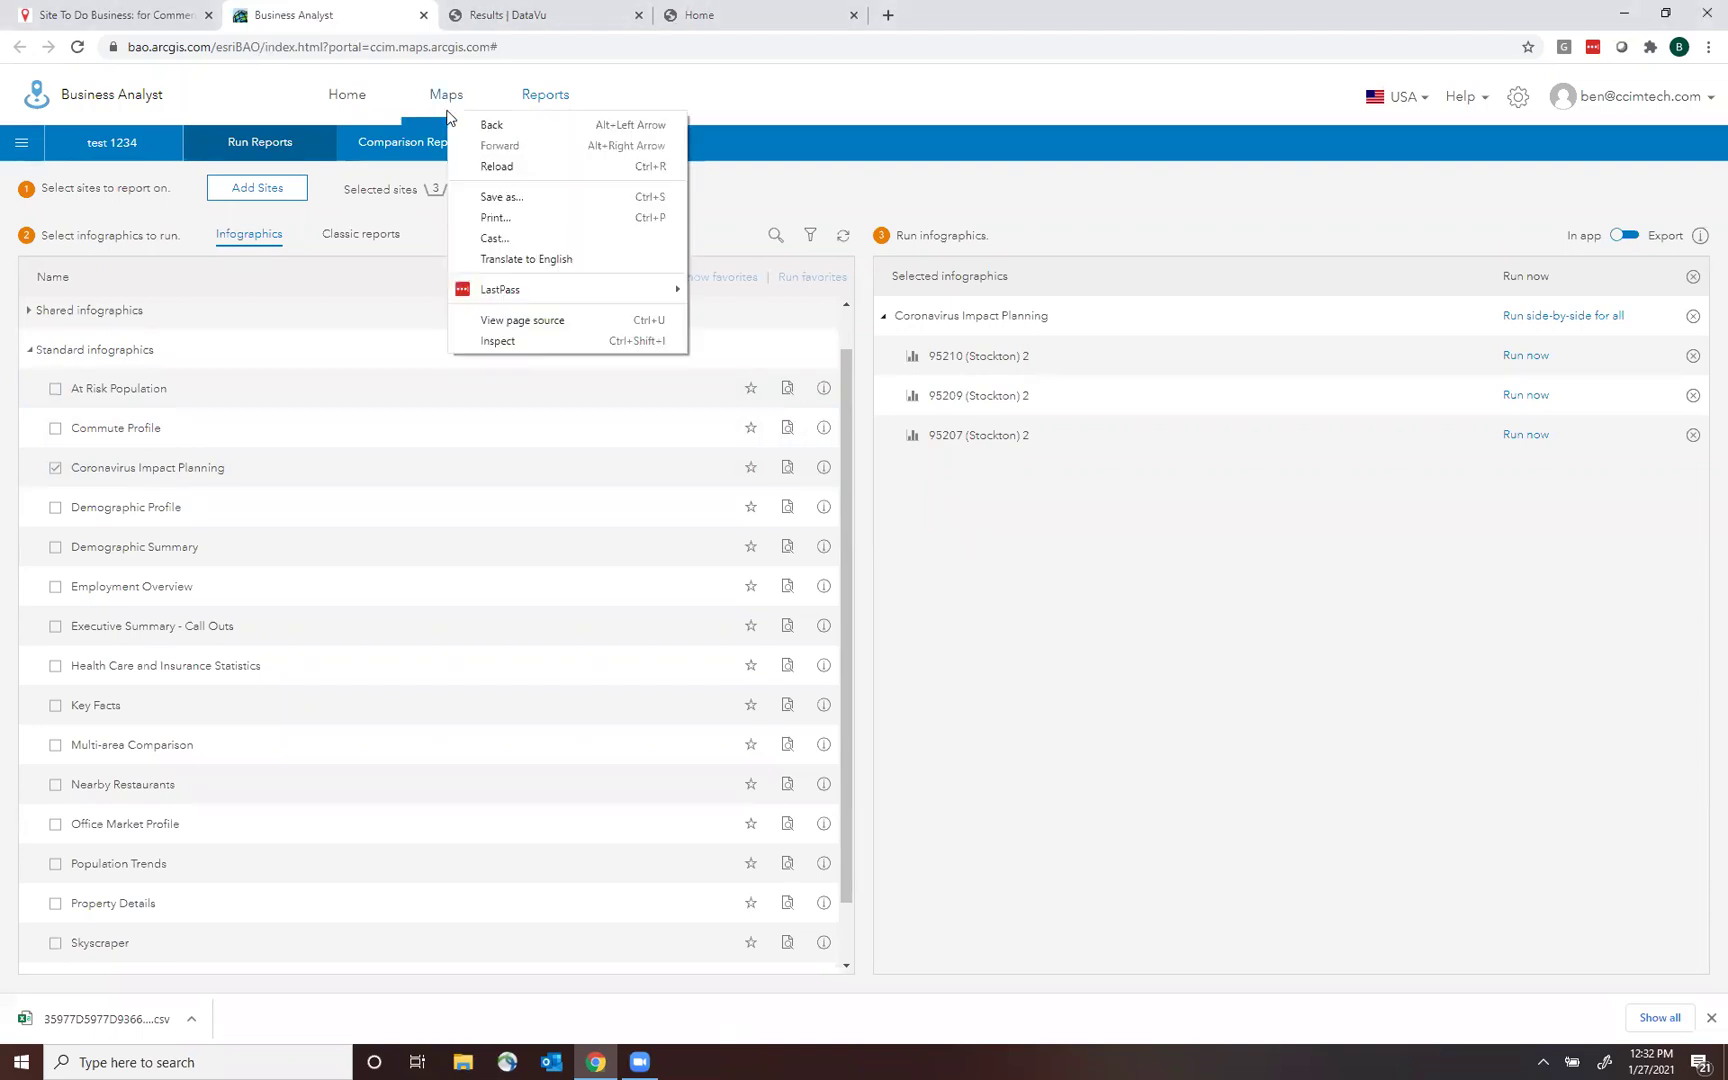
{"action": "left_click", "coordinate": [1076, 590]}
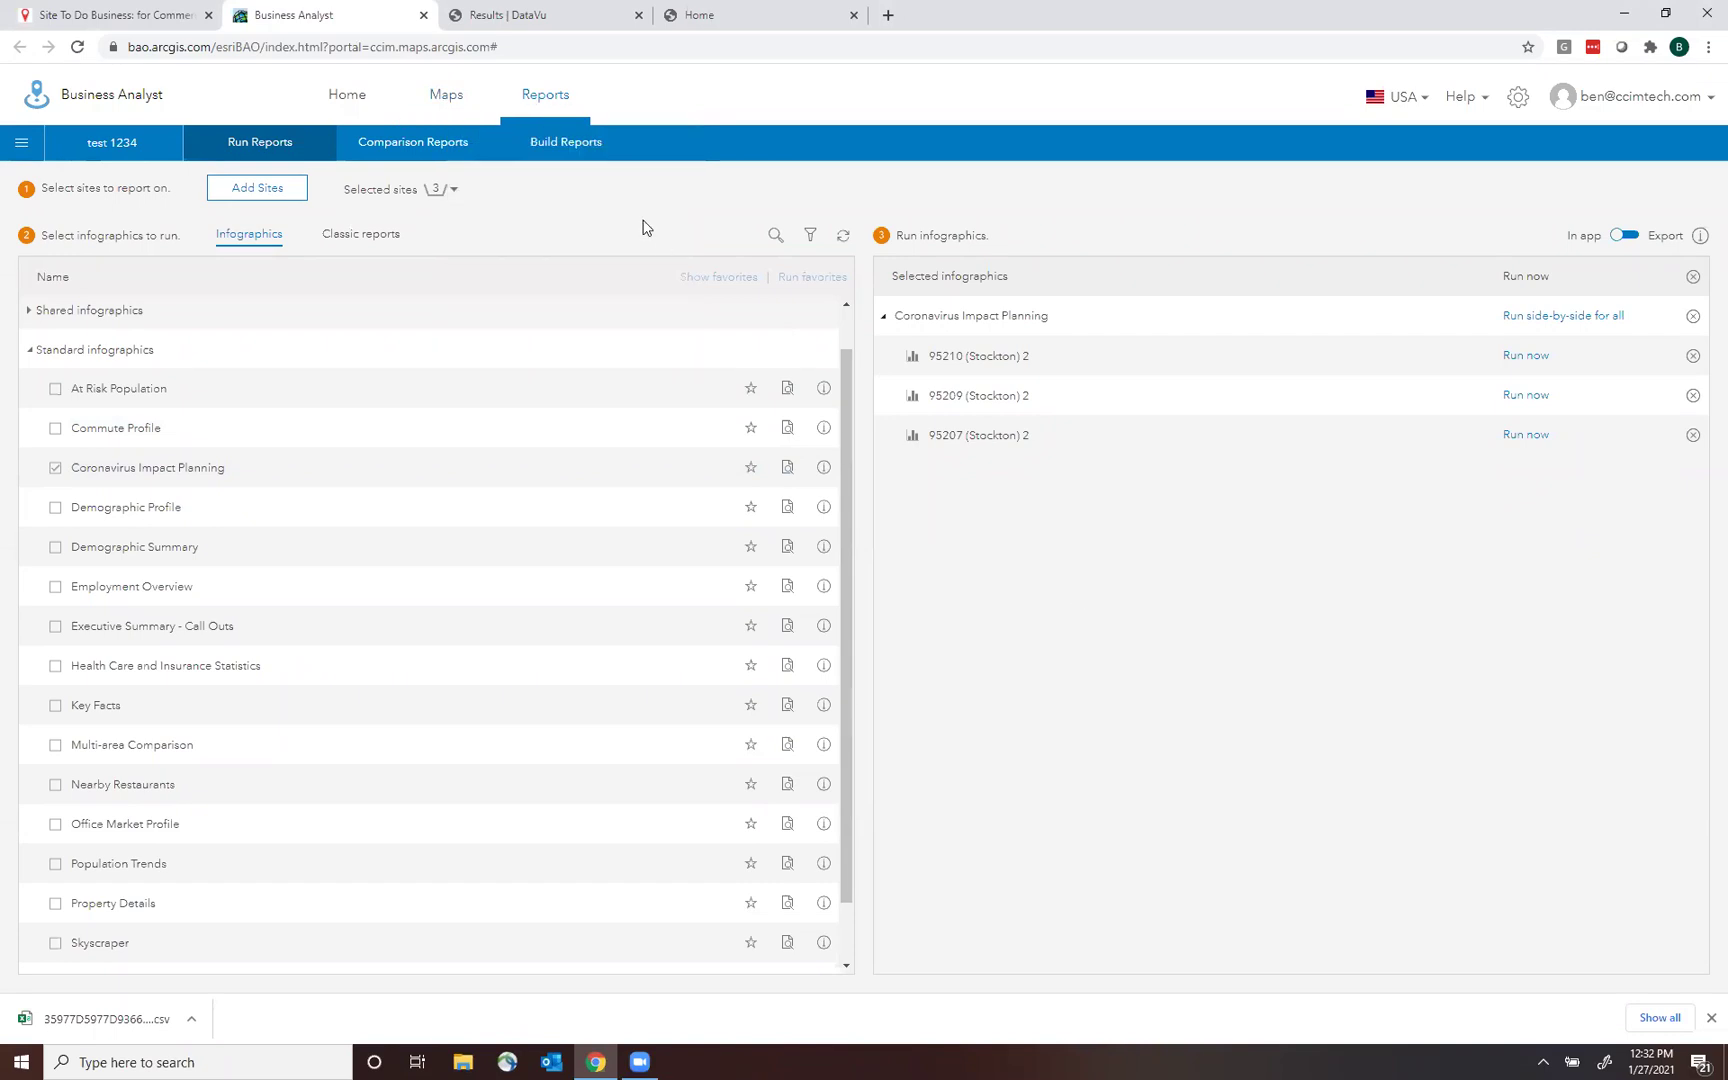
{"action": "left_click", "coordinate": [445, 112]}
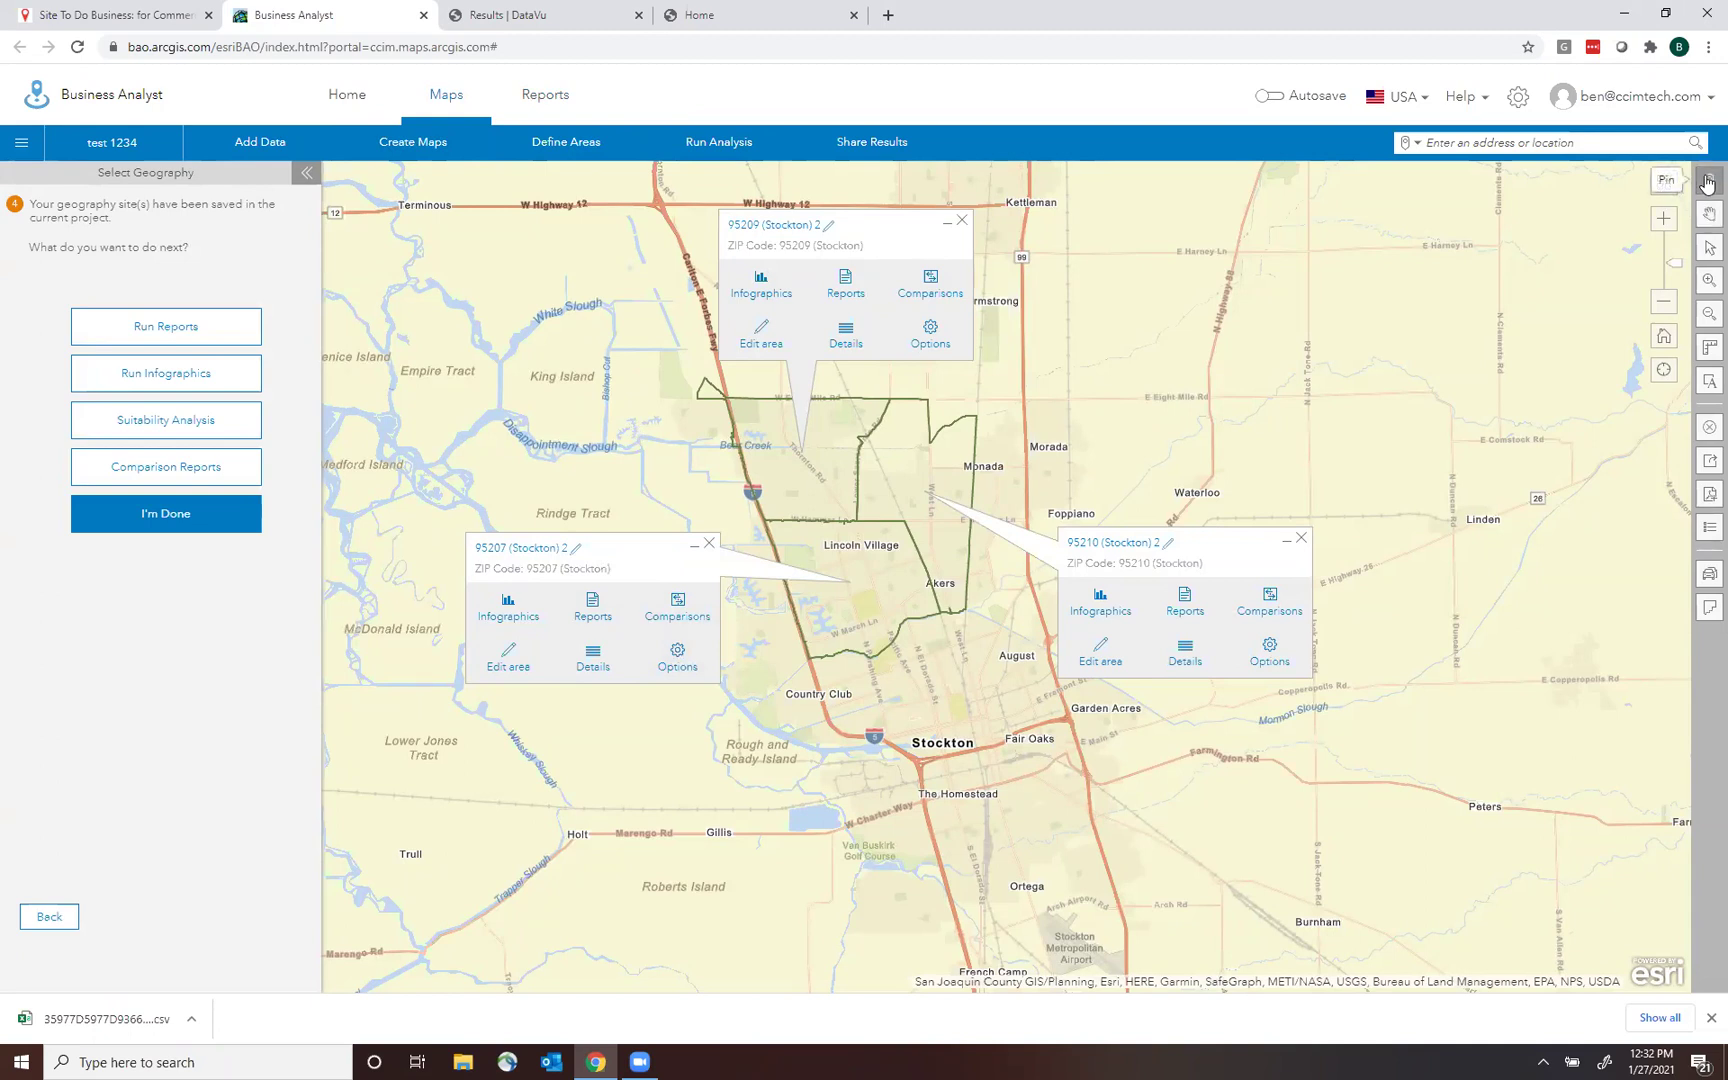
Drop site 95219 near Disappointment Slough with 1, 3 and 5 mile rings and show its details.
{"action": "scroll", "coordinate": [585, 442], "scroll_direction": "up", "scroll_amount": 2}
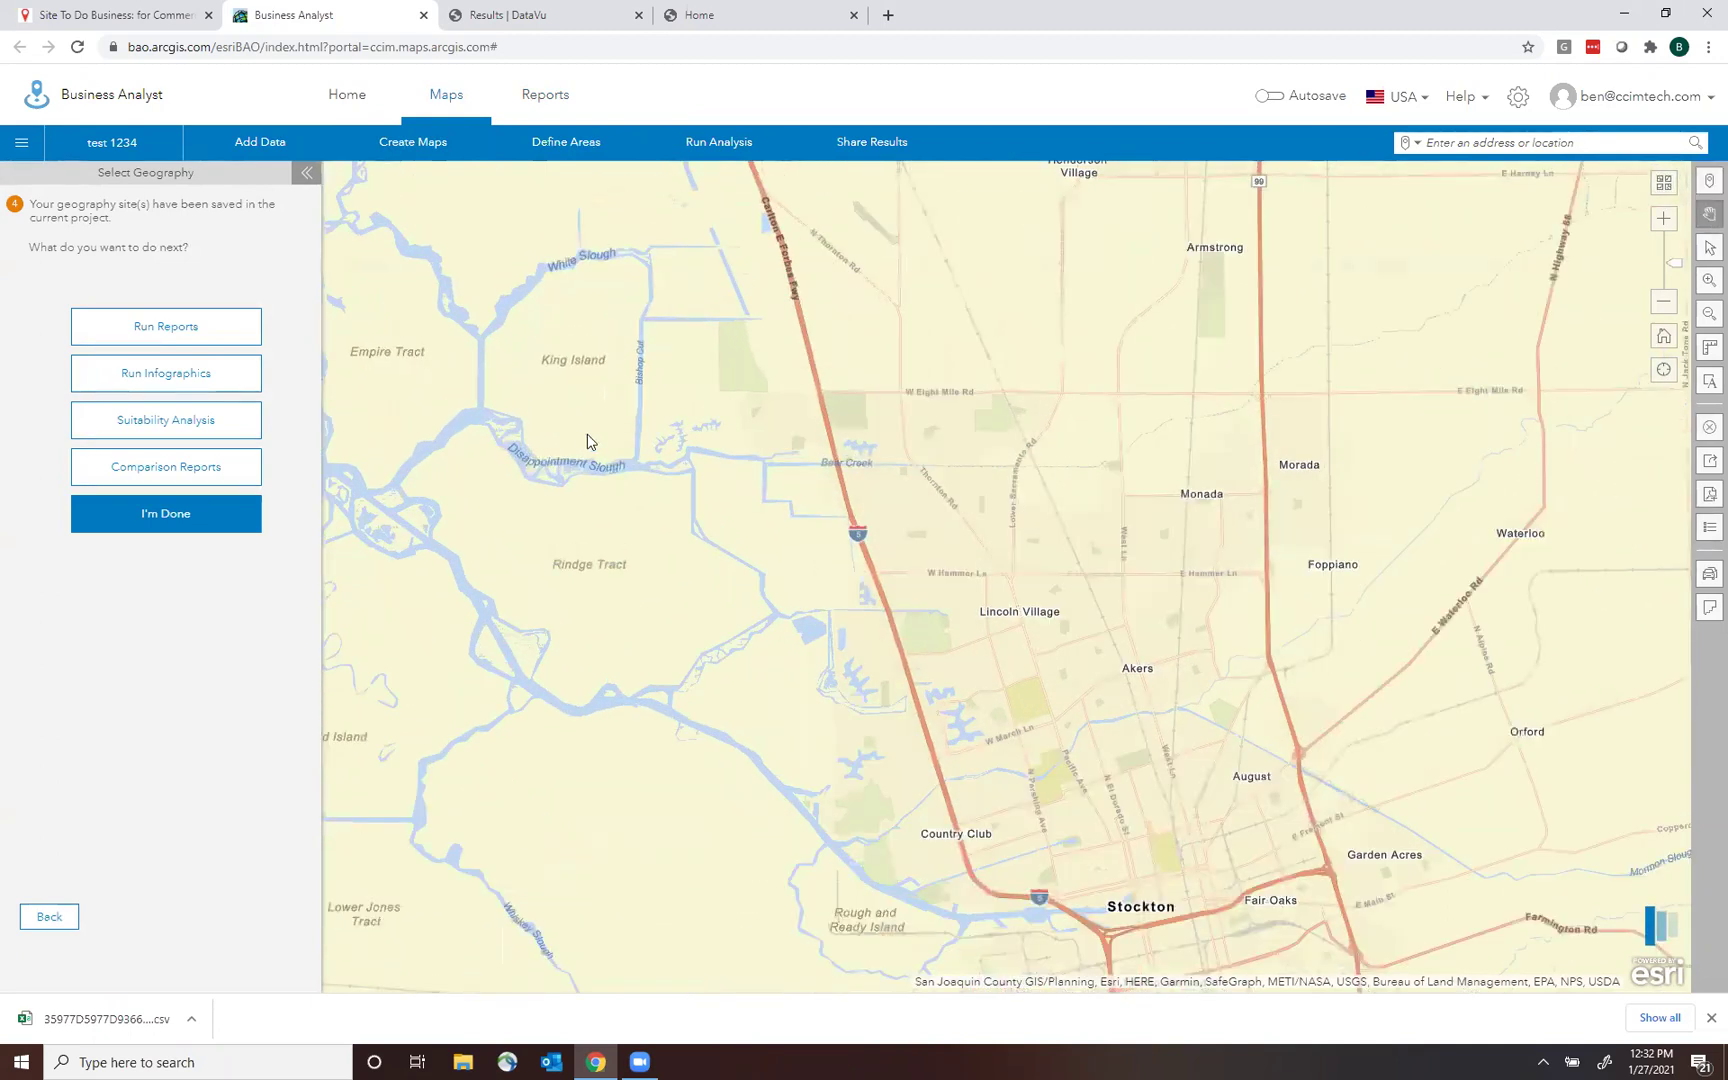
{"action": "left_click", "coordinate": [845, 567]}
{"action": "left_click", "coordinate": [841, 452]}
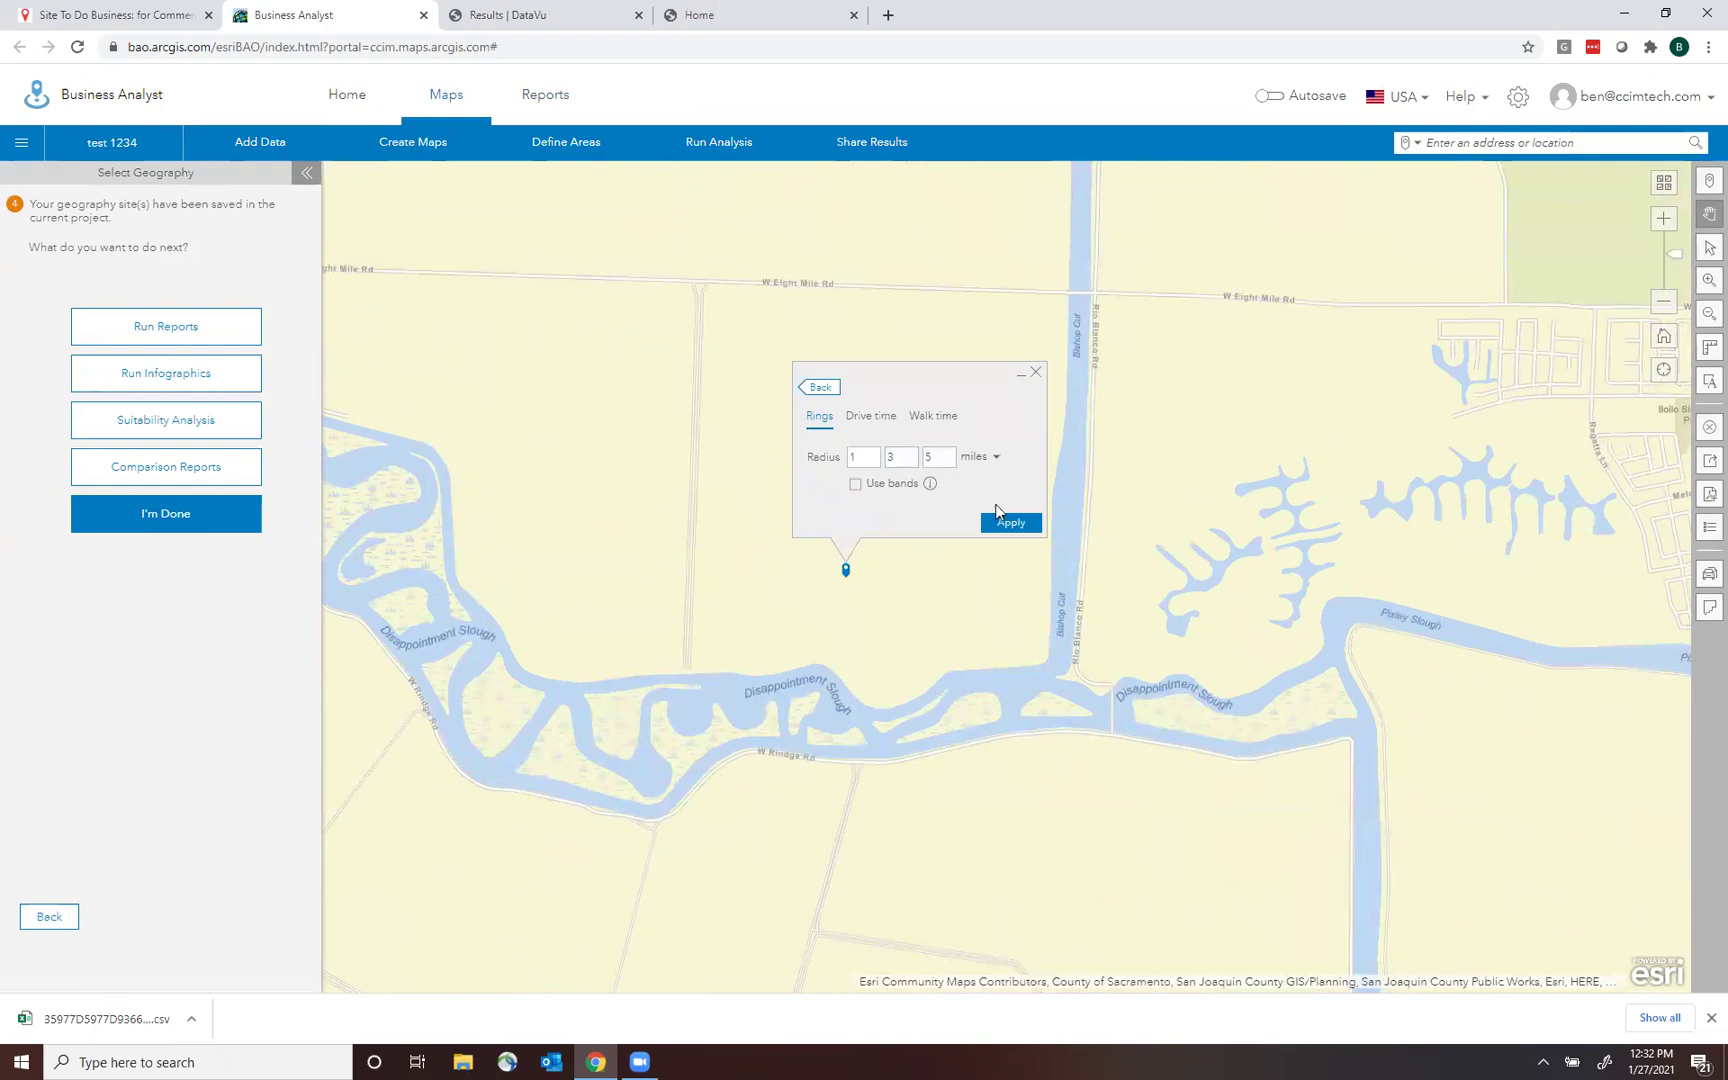
{"action": "left_click", "coordinate": [1000, 515]}
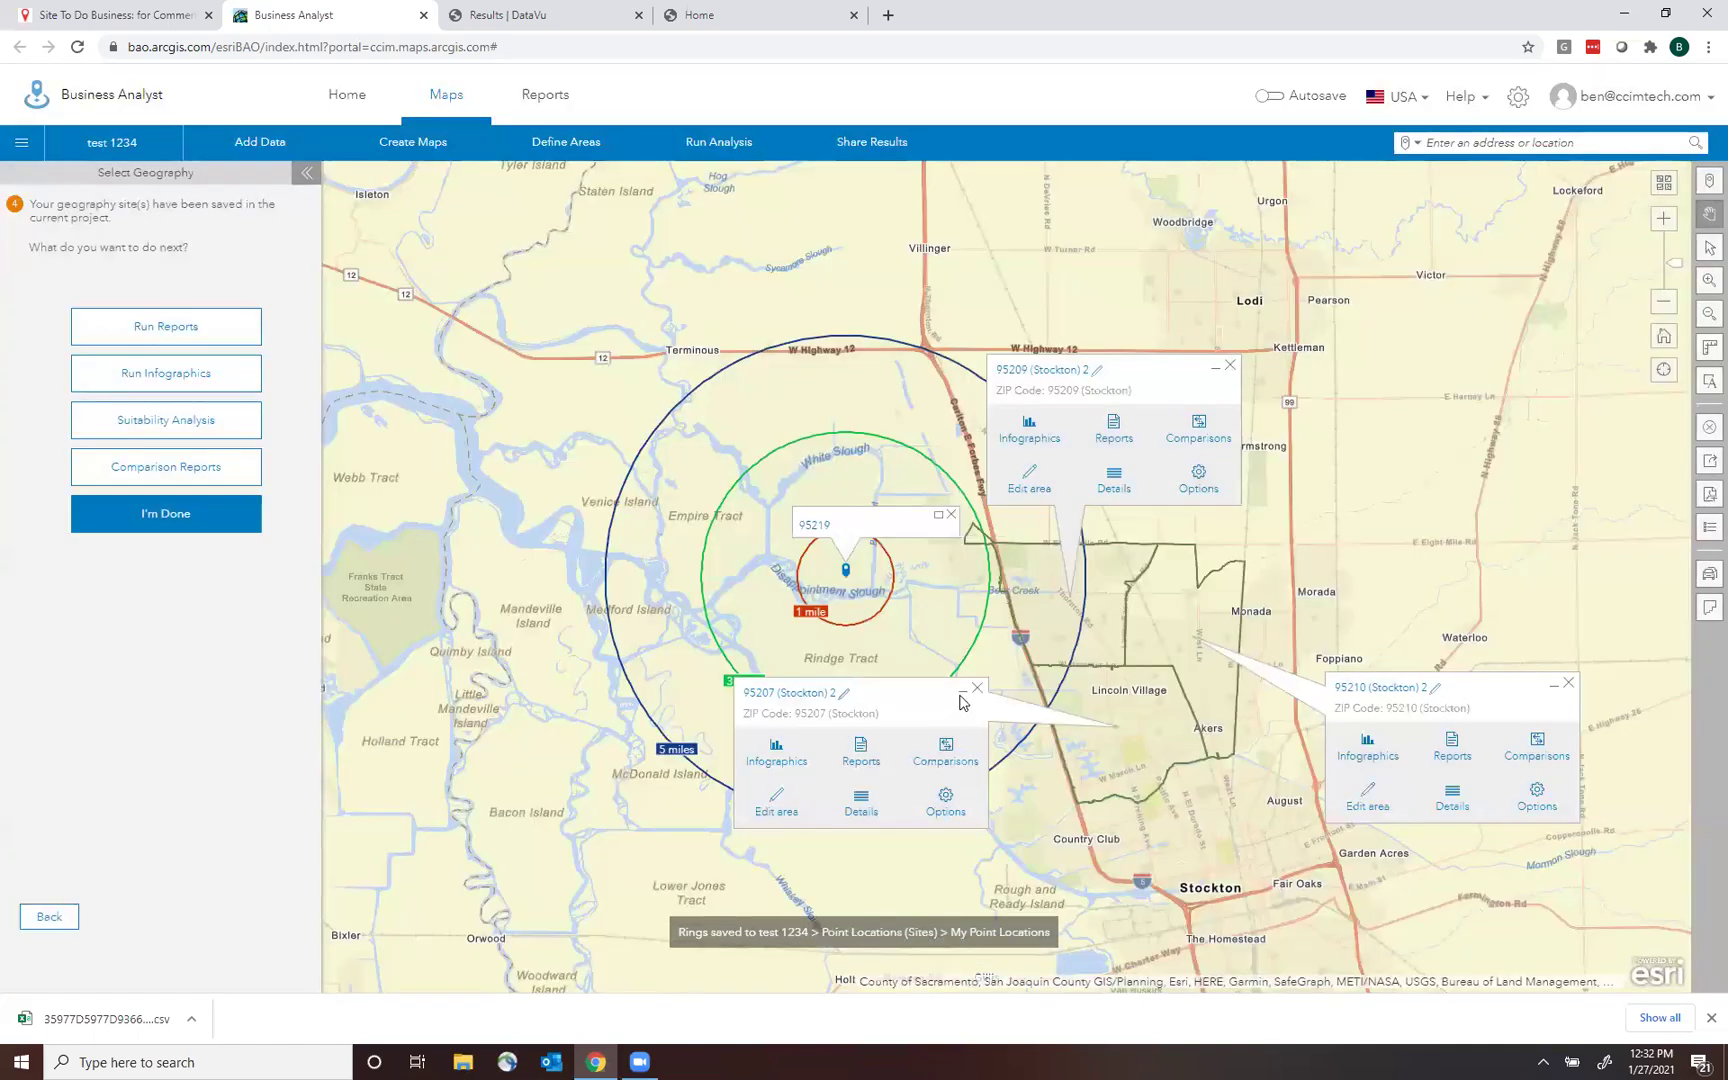
{"action": "left_click", "coordinate": [962, 692]}
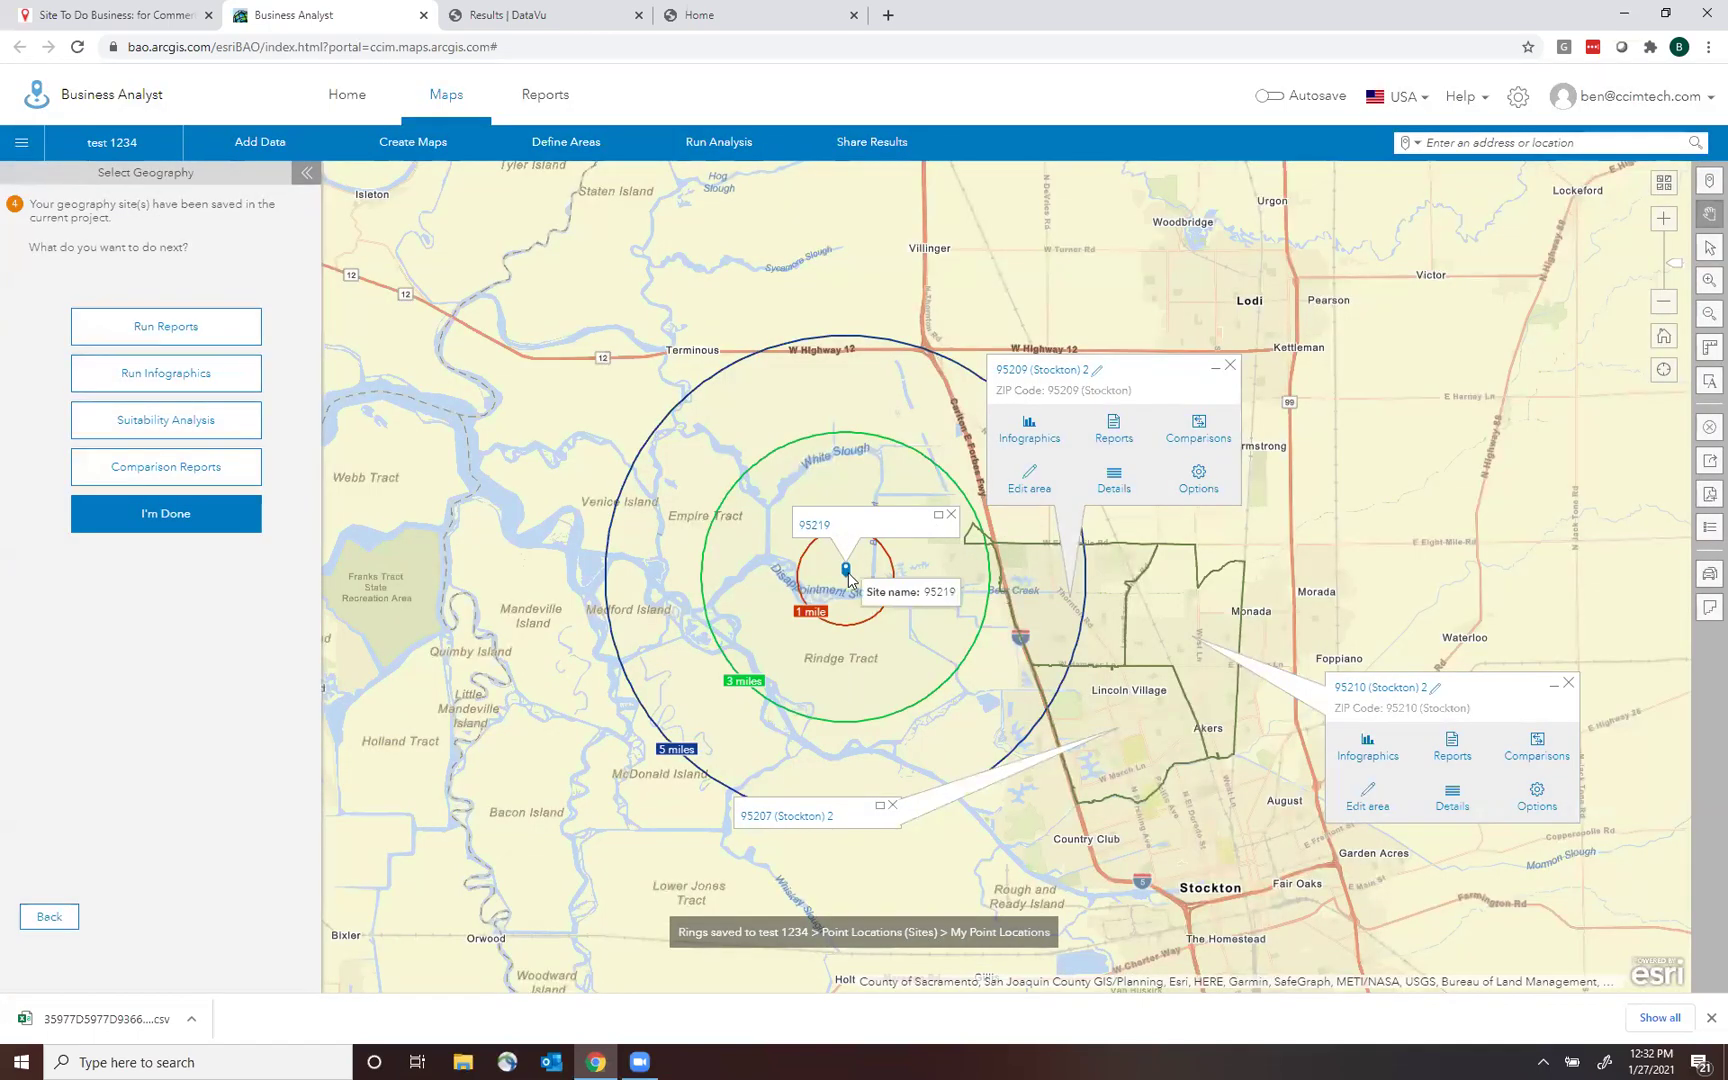
{"action": "left_click", "coordinate": [846, 574]}
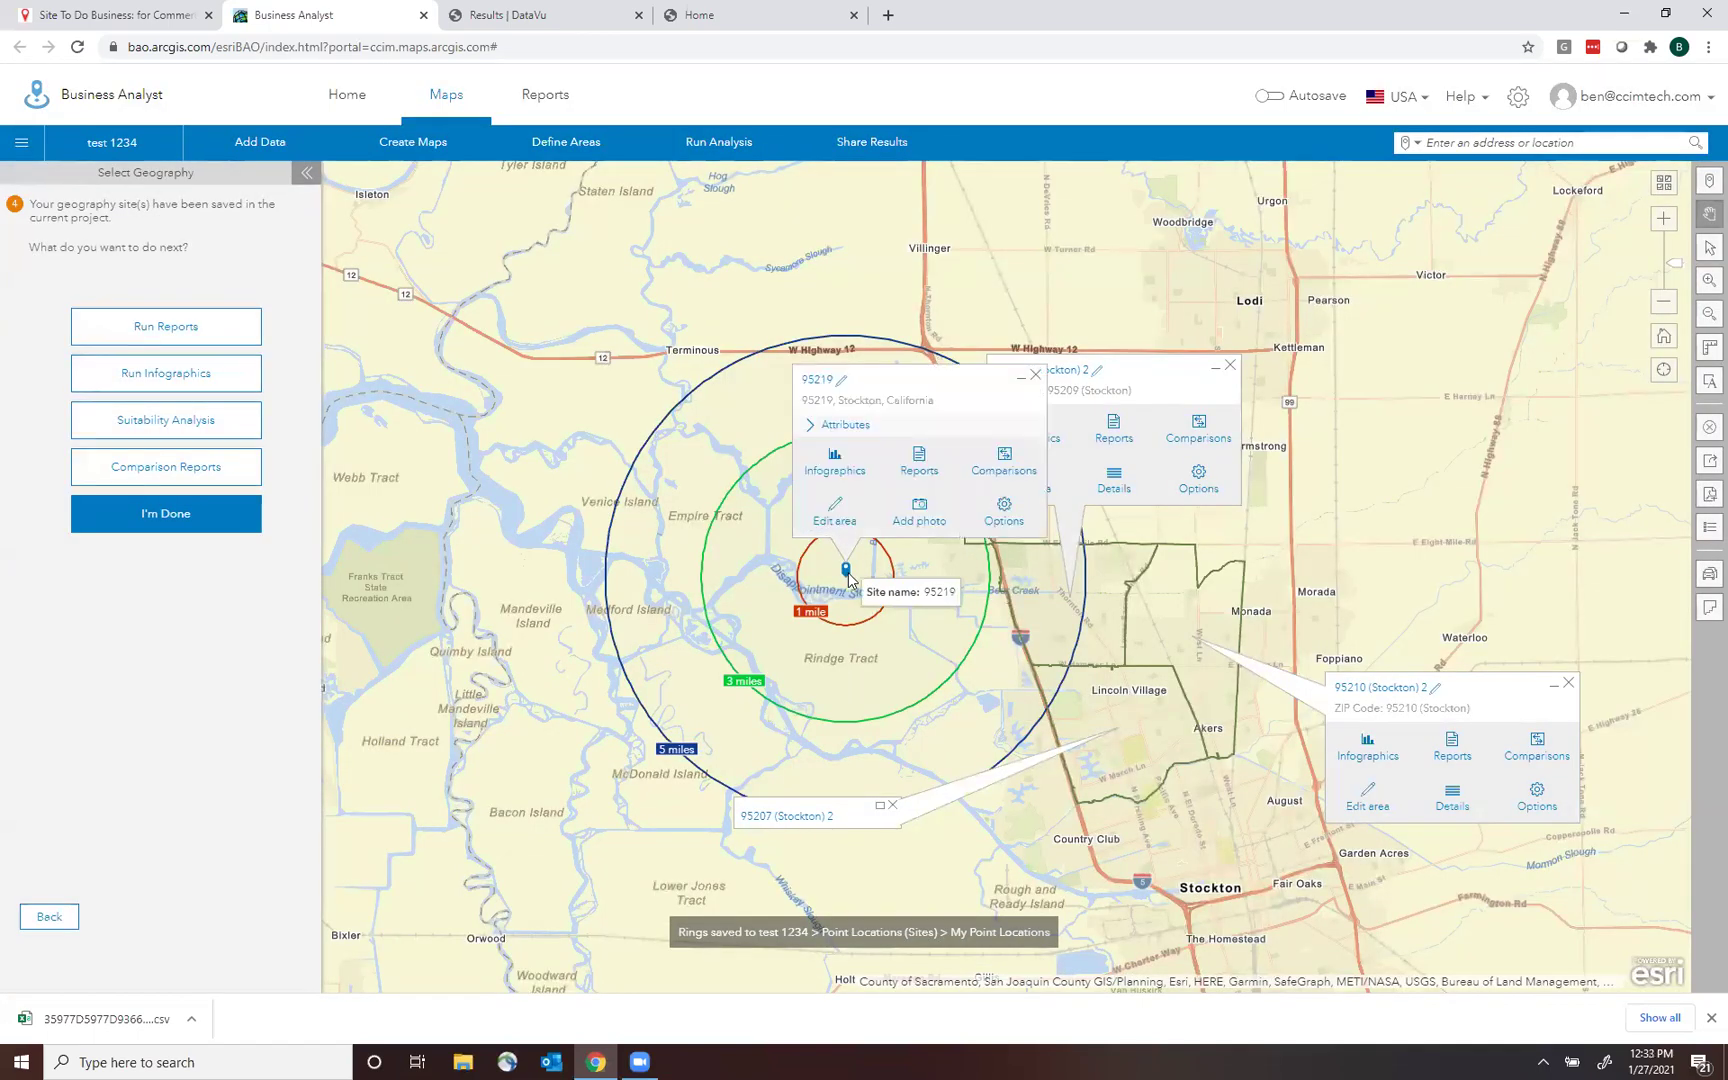
{"action": "left_click", "coordinate": [920, 518]}
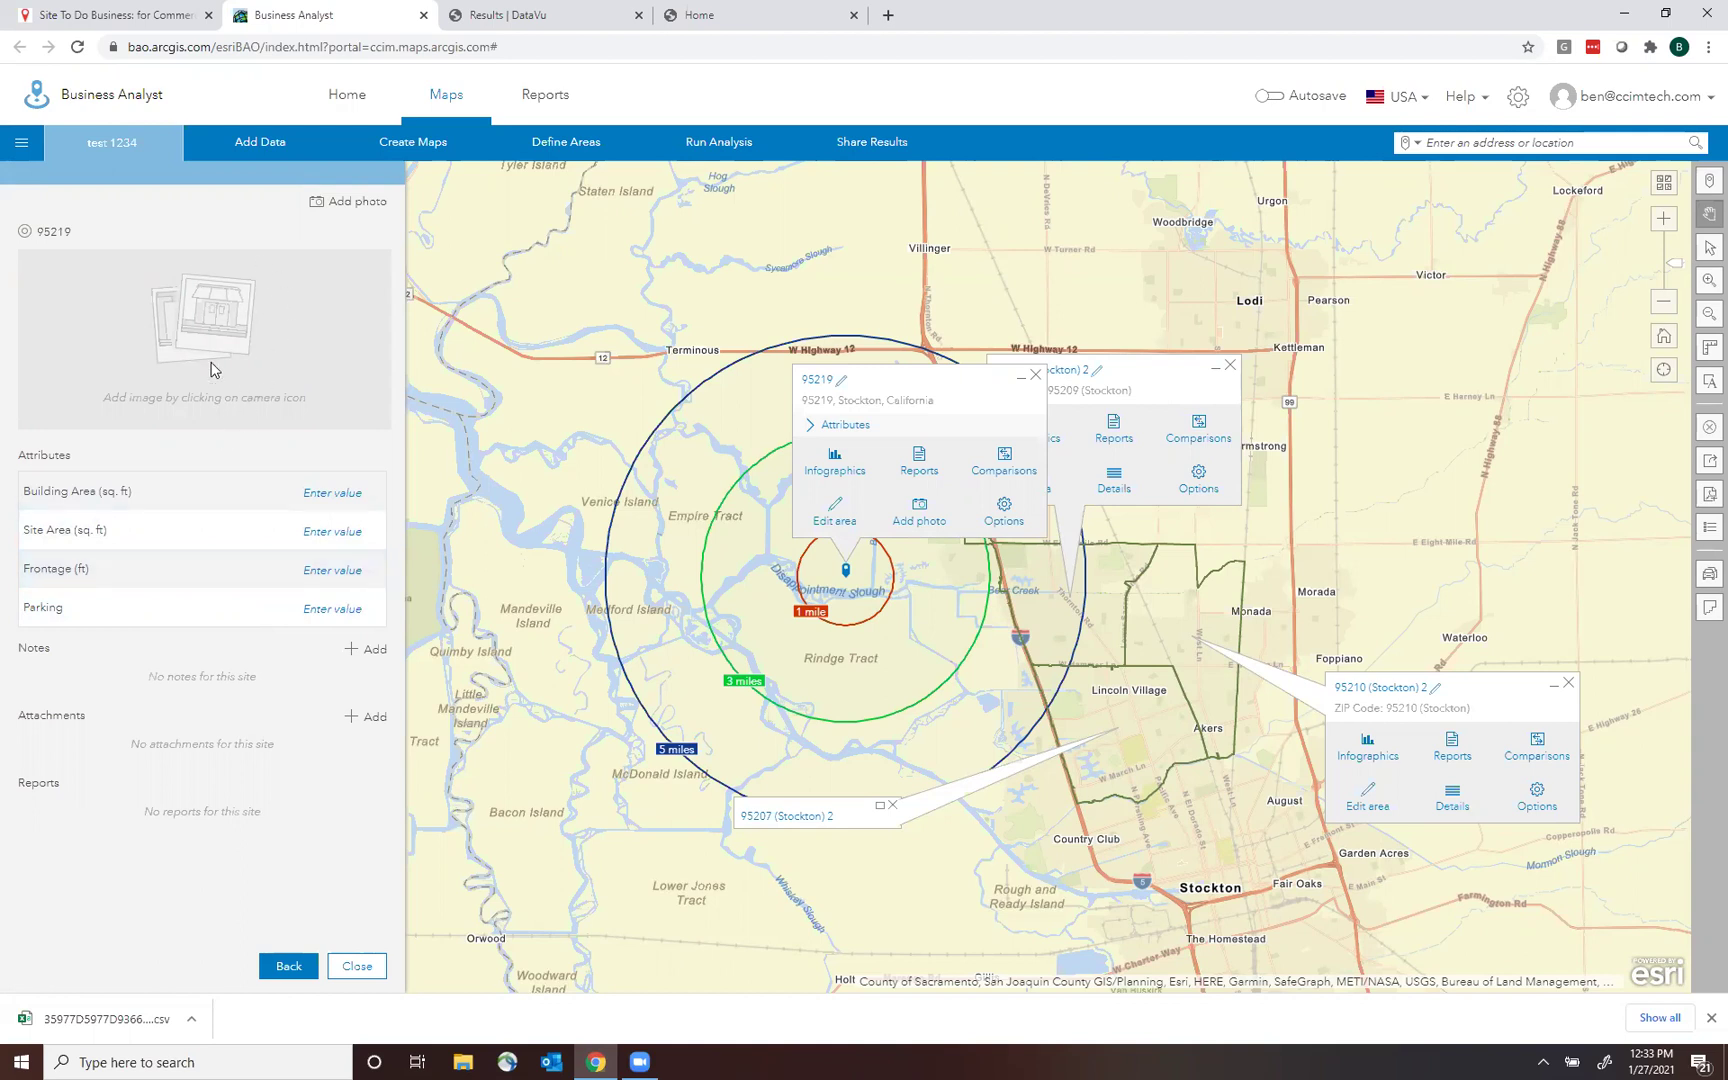
On the Reports page, browse the Classic reports and infographics lists, then show the custom-build options.
{"action": "left_click", "coordinate": [533, 120]}
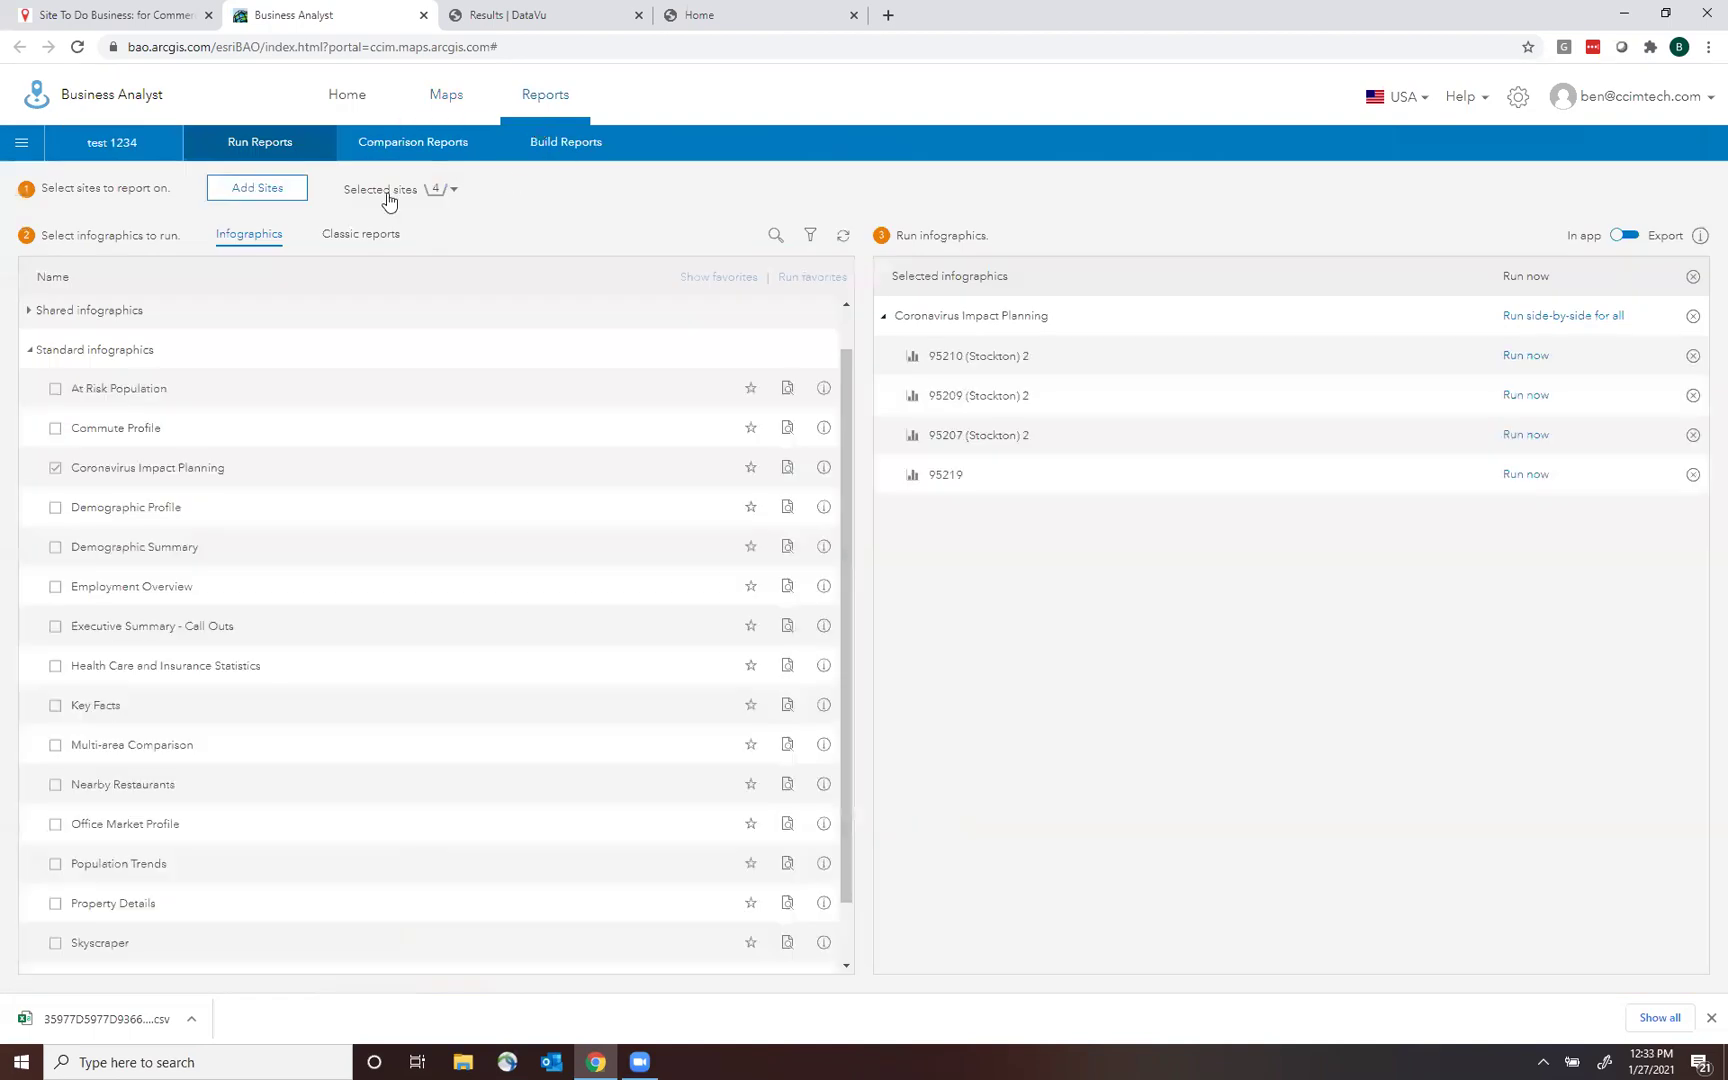
{"action": "left_click", "coordinate": [352, 233]}
{"action": "left_click_drag", "start_coordinate": [844, 404], "coordinate": [884, 308]}
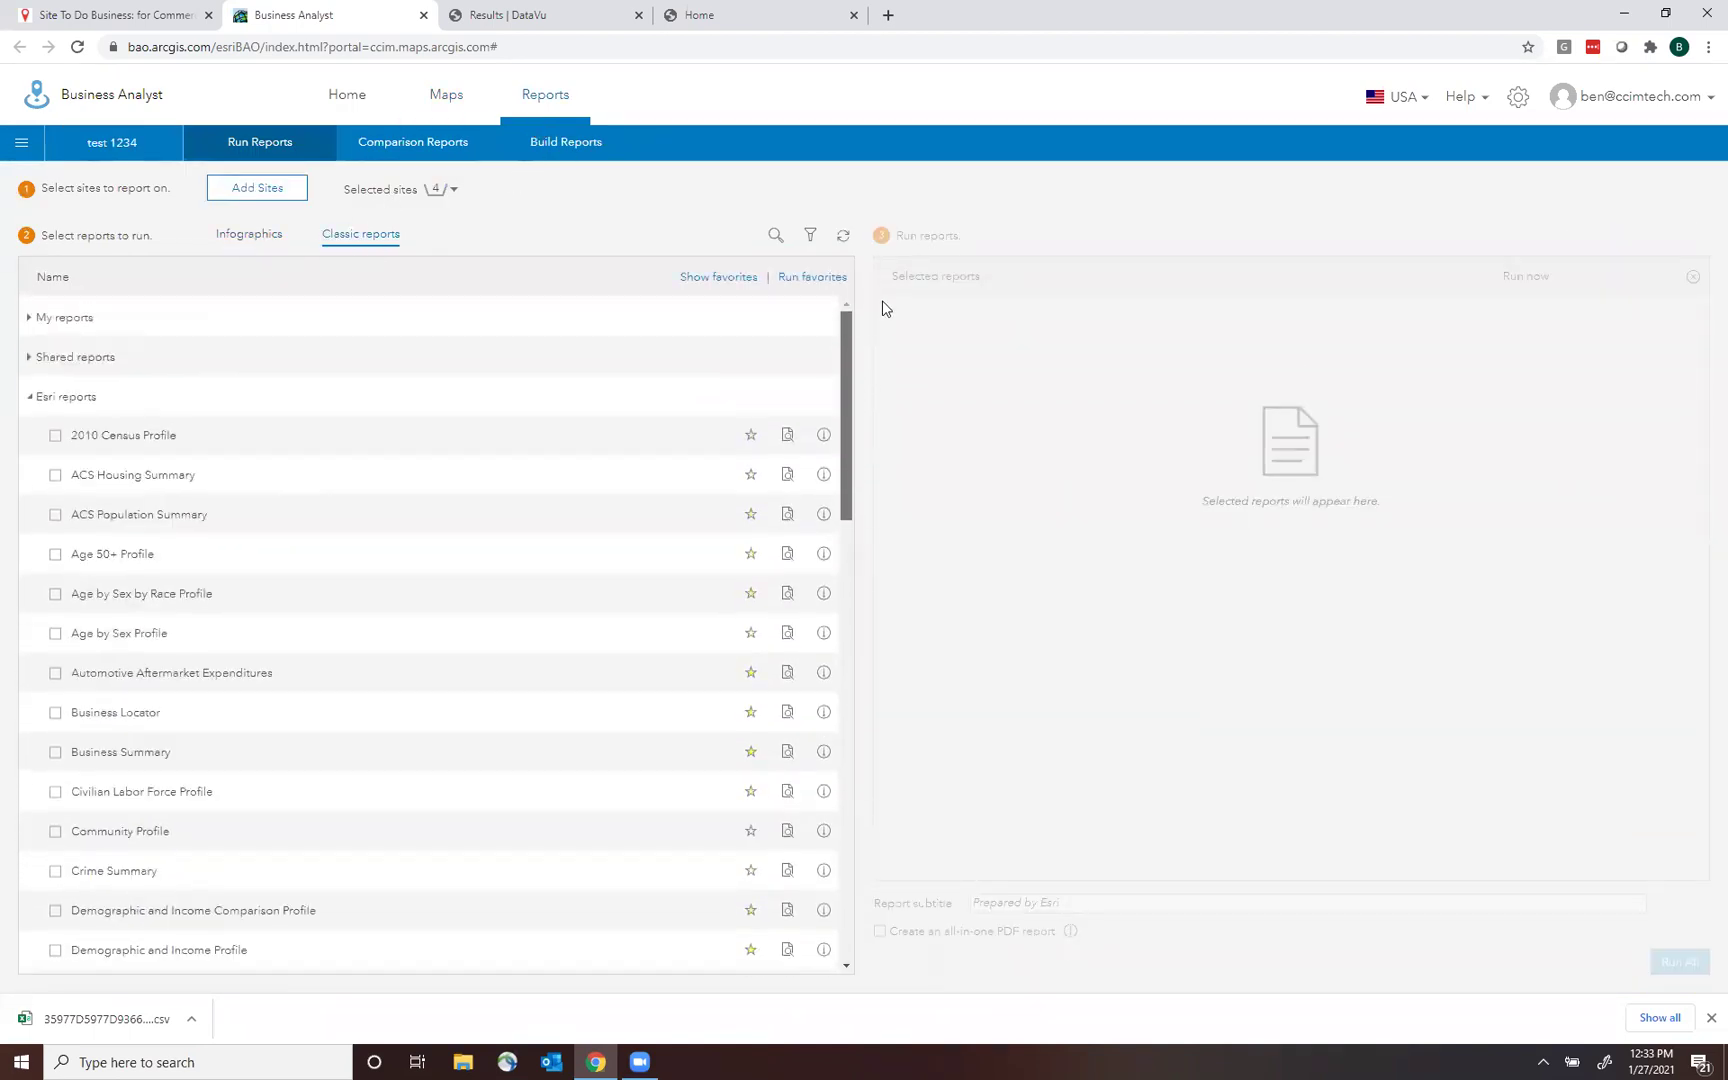
{"action": "left_click", "coordinate": [263, 234]}
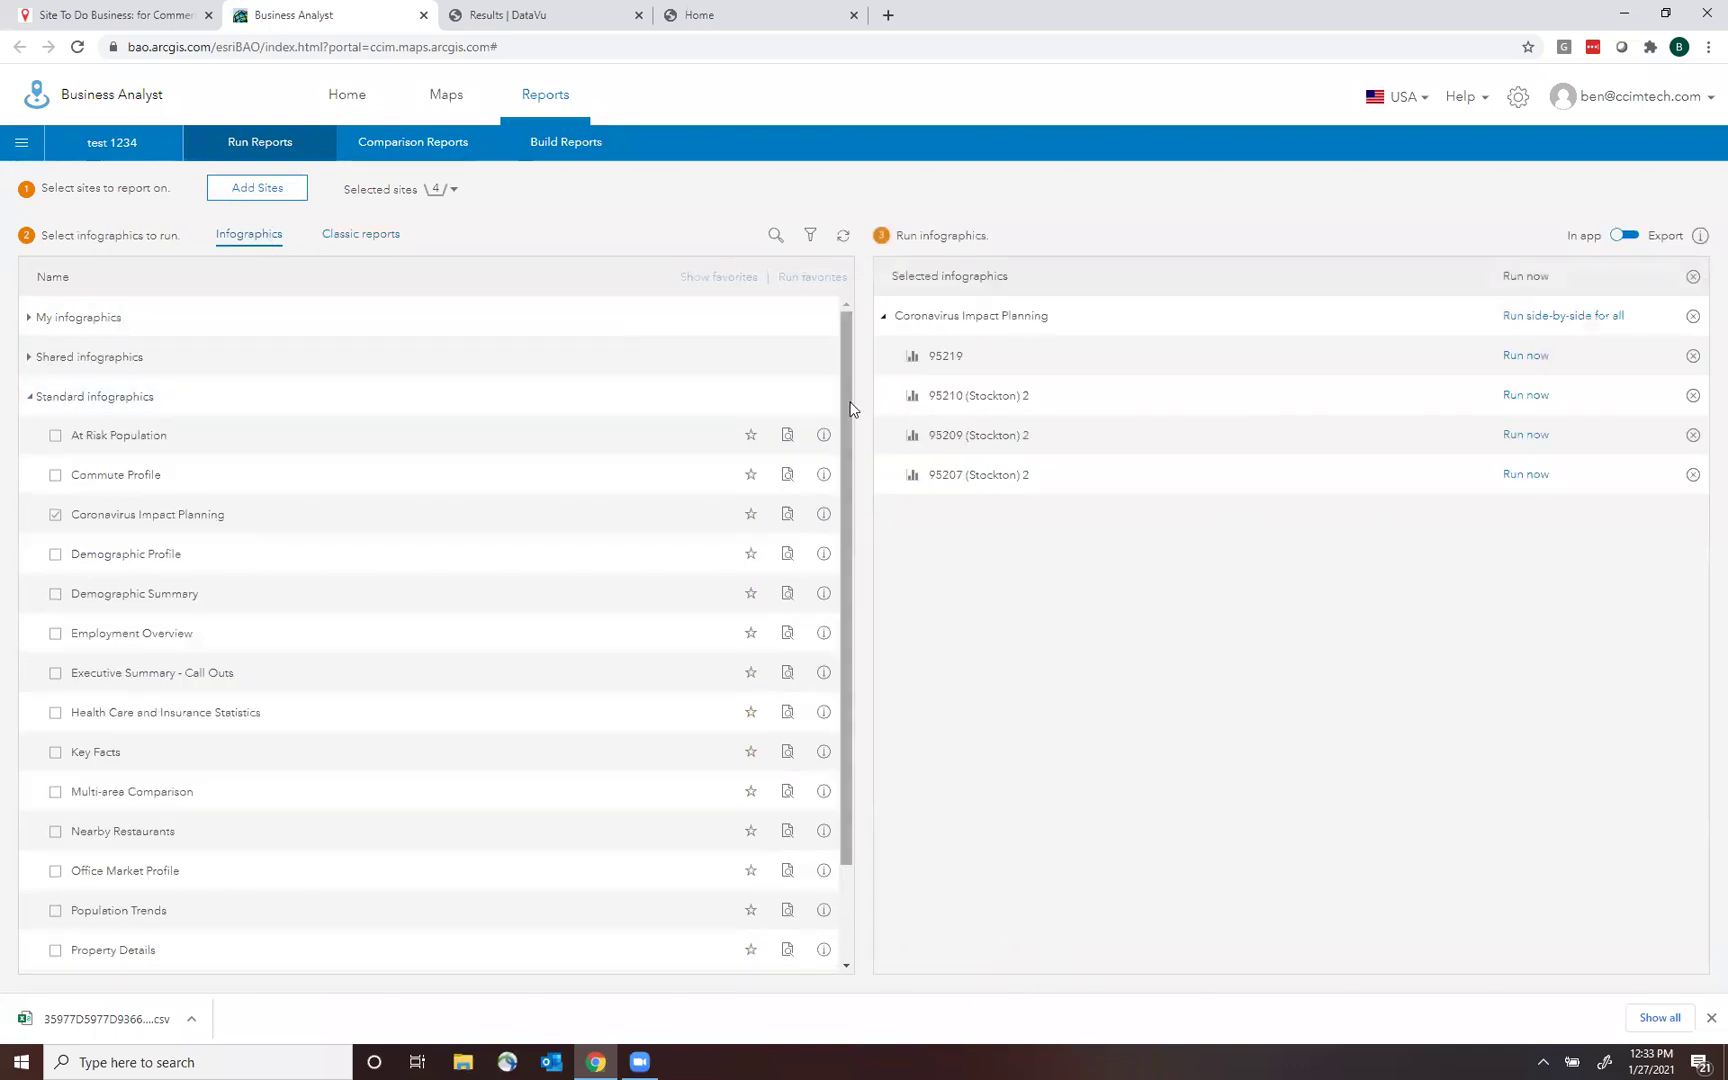
{"action": "left_click_drag", "start_coordinate": [851, 408], "coordinate": [856, 575]}
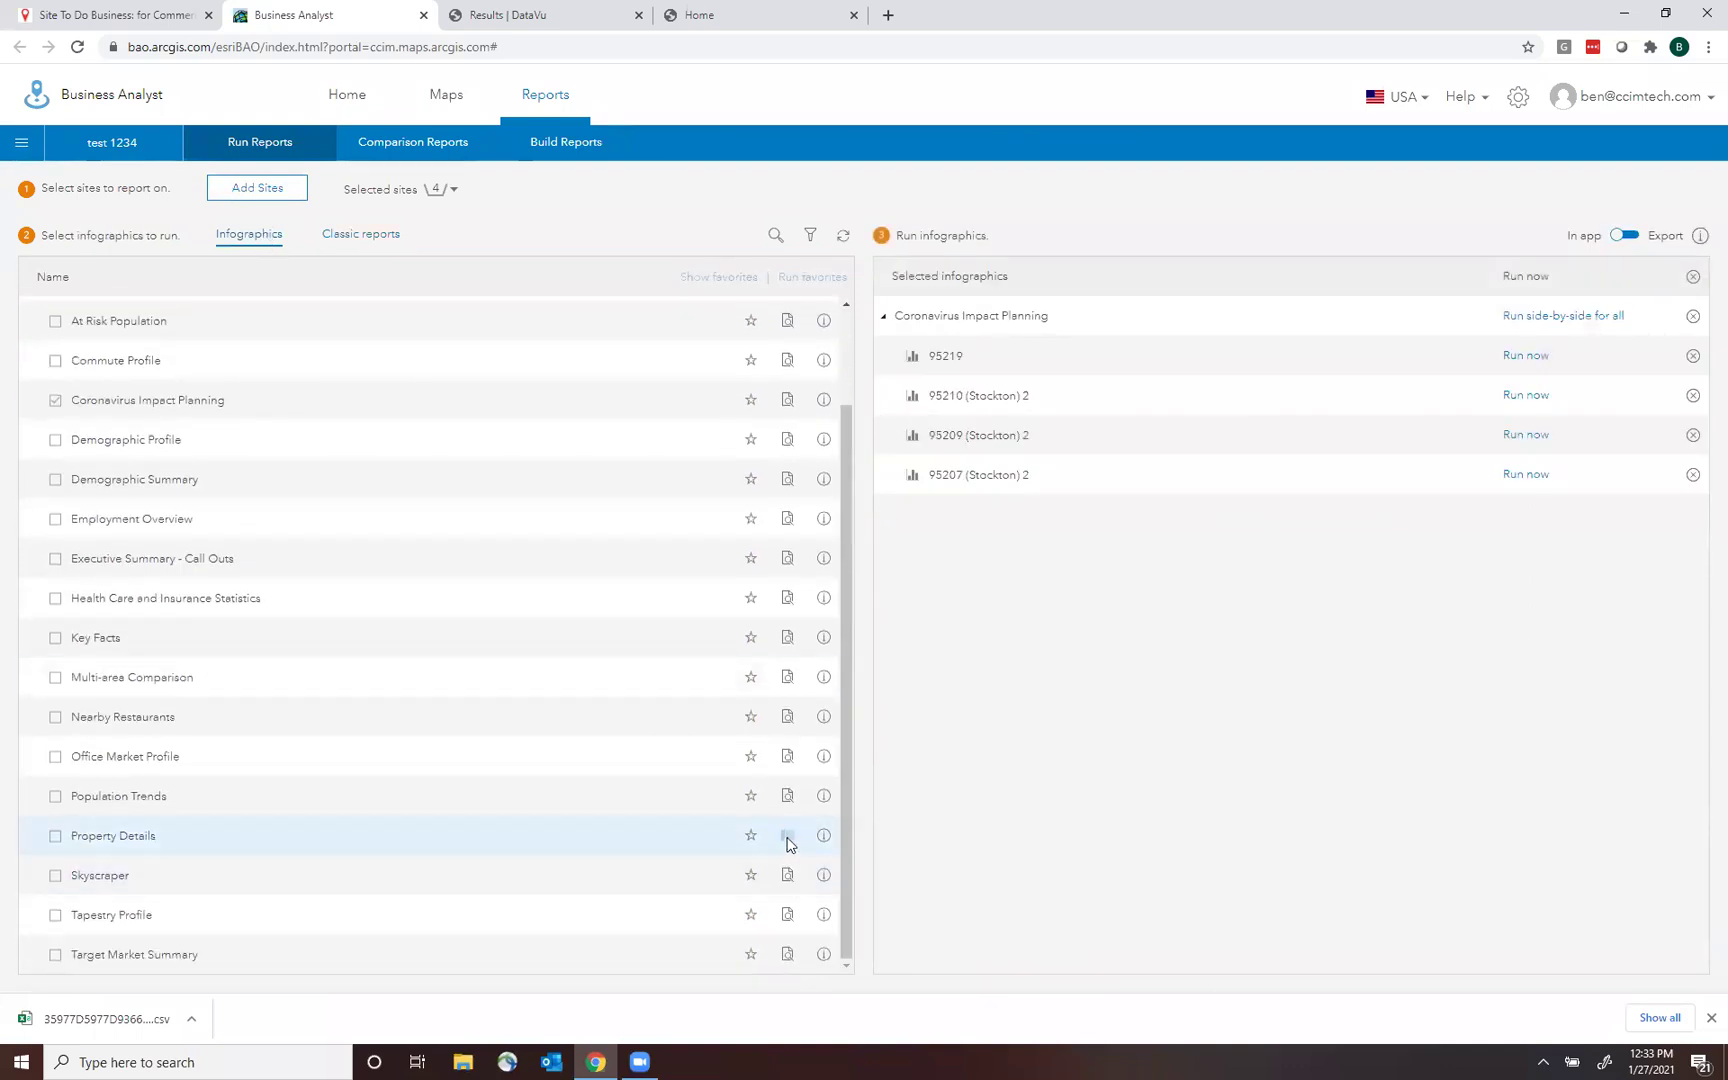
{"action": "mouse_move", "coordinate": [788, 845]}
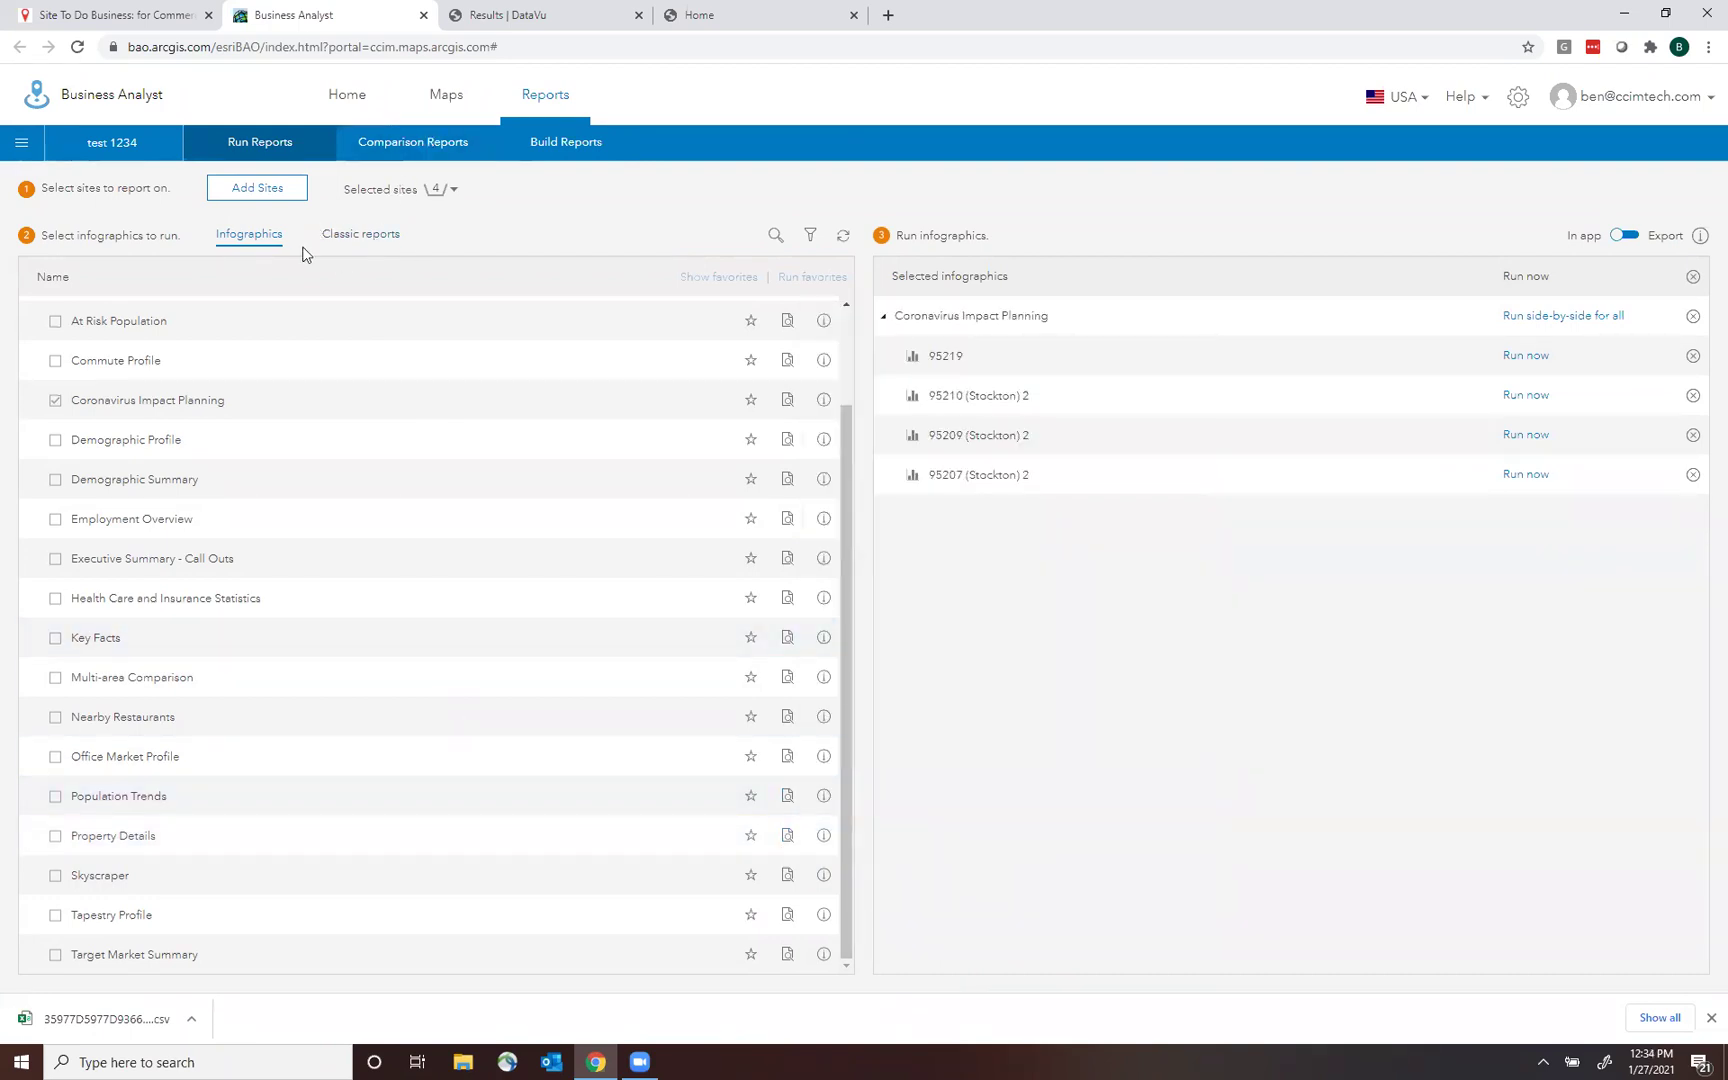
{"action": "left_click", "coordinate": [539, 135]}
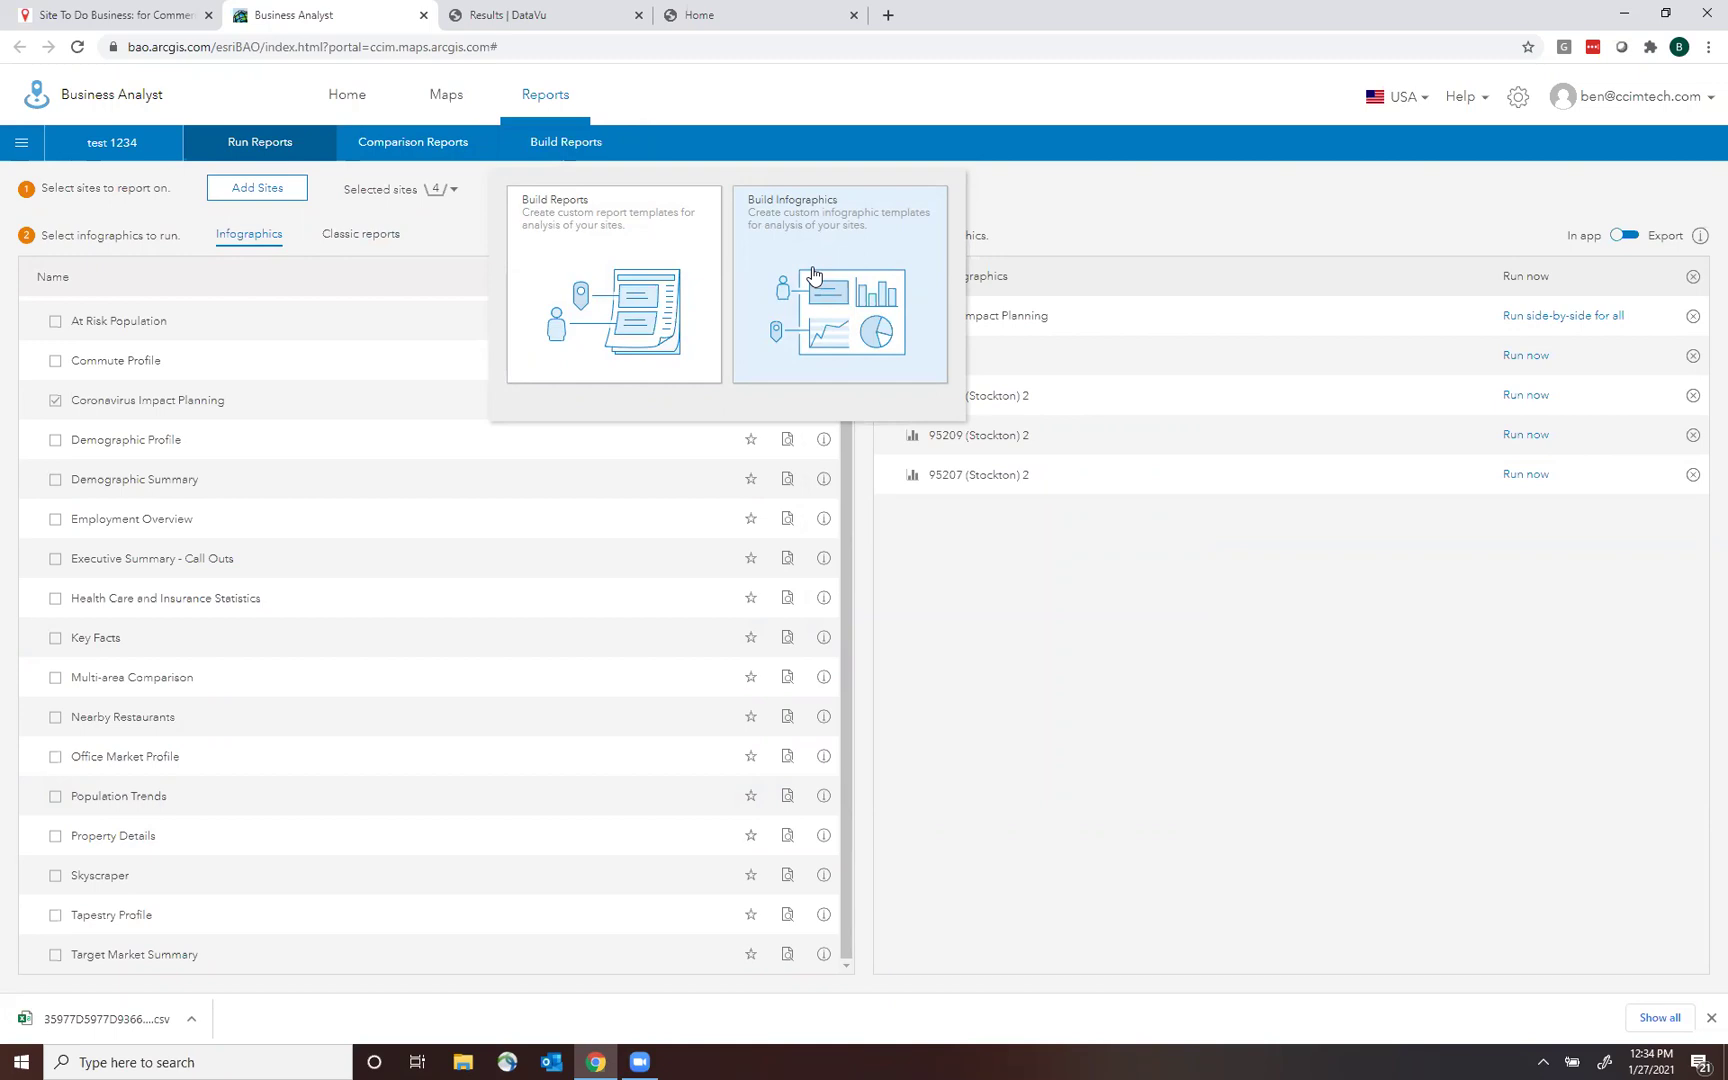
Browse the My and Shared infographic templates, then open the standard Property Details template.
{"action": "left_click", "coordinate": [812, 275]}
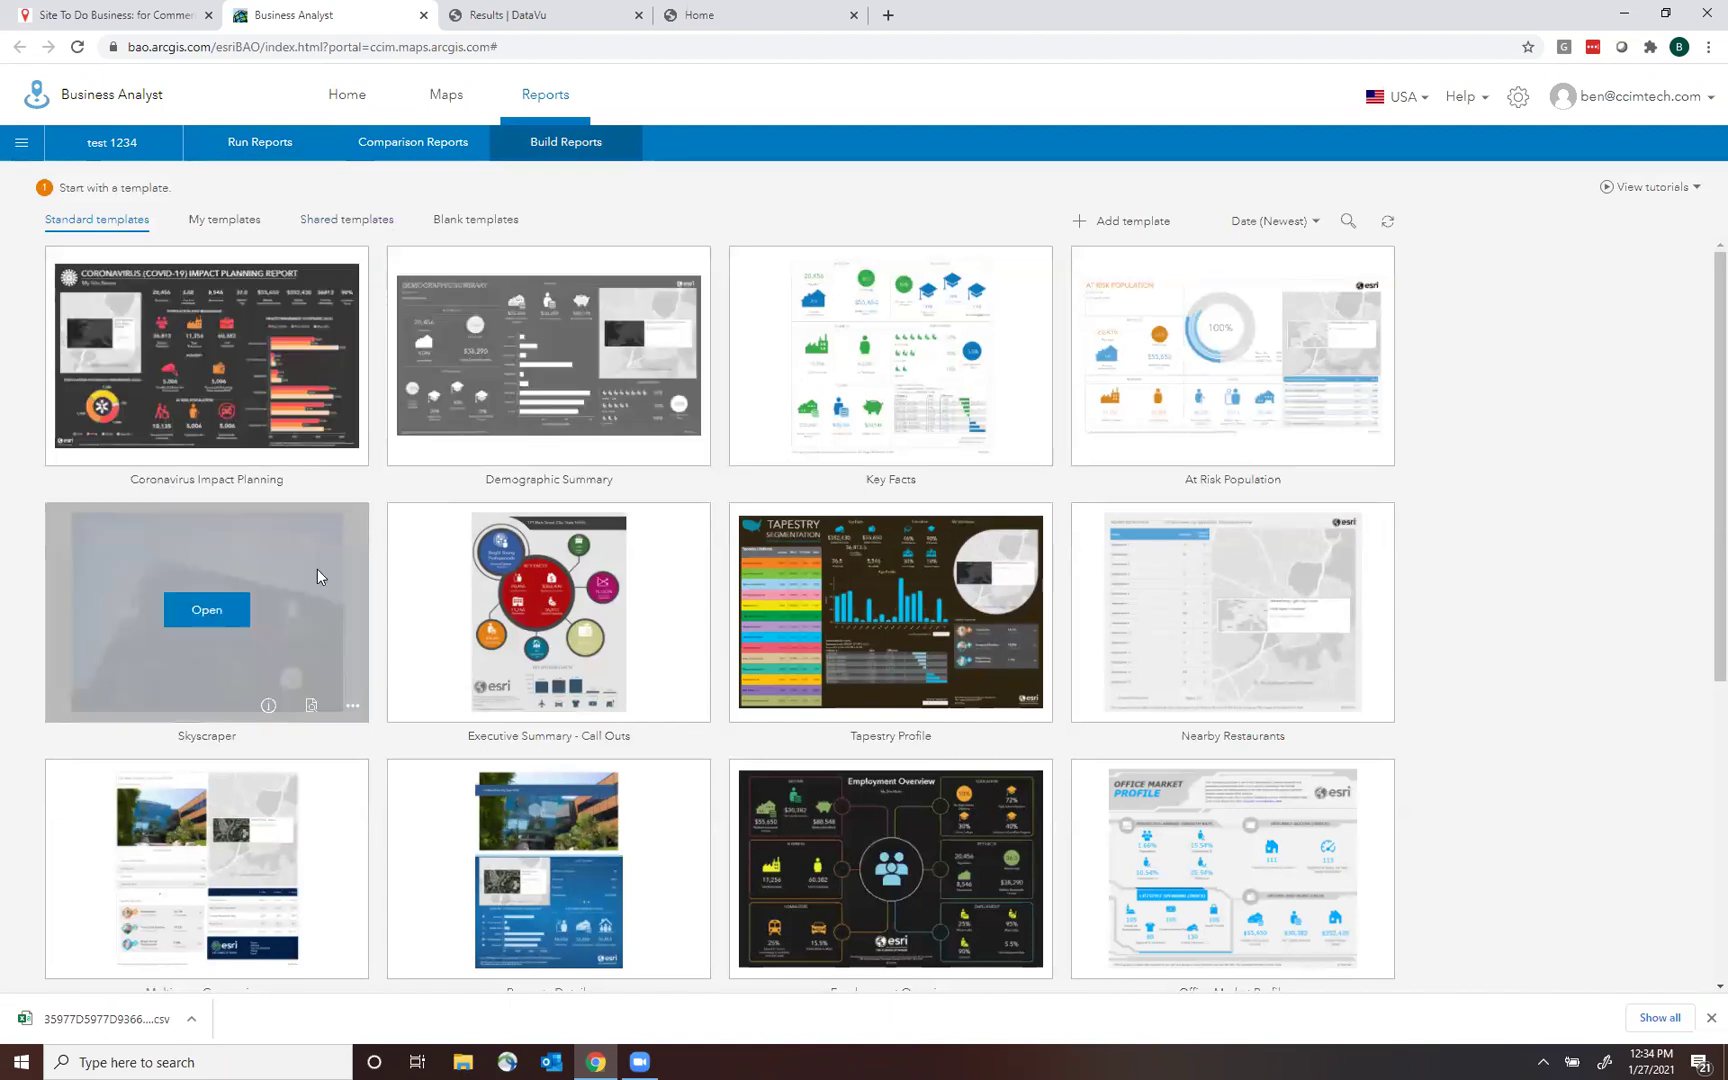
{"action": "left_click", "coordinate": [227, 230]}
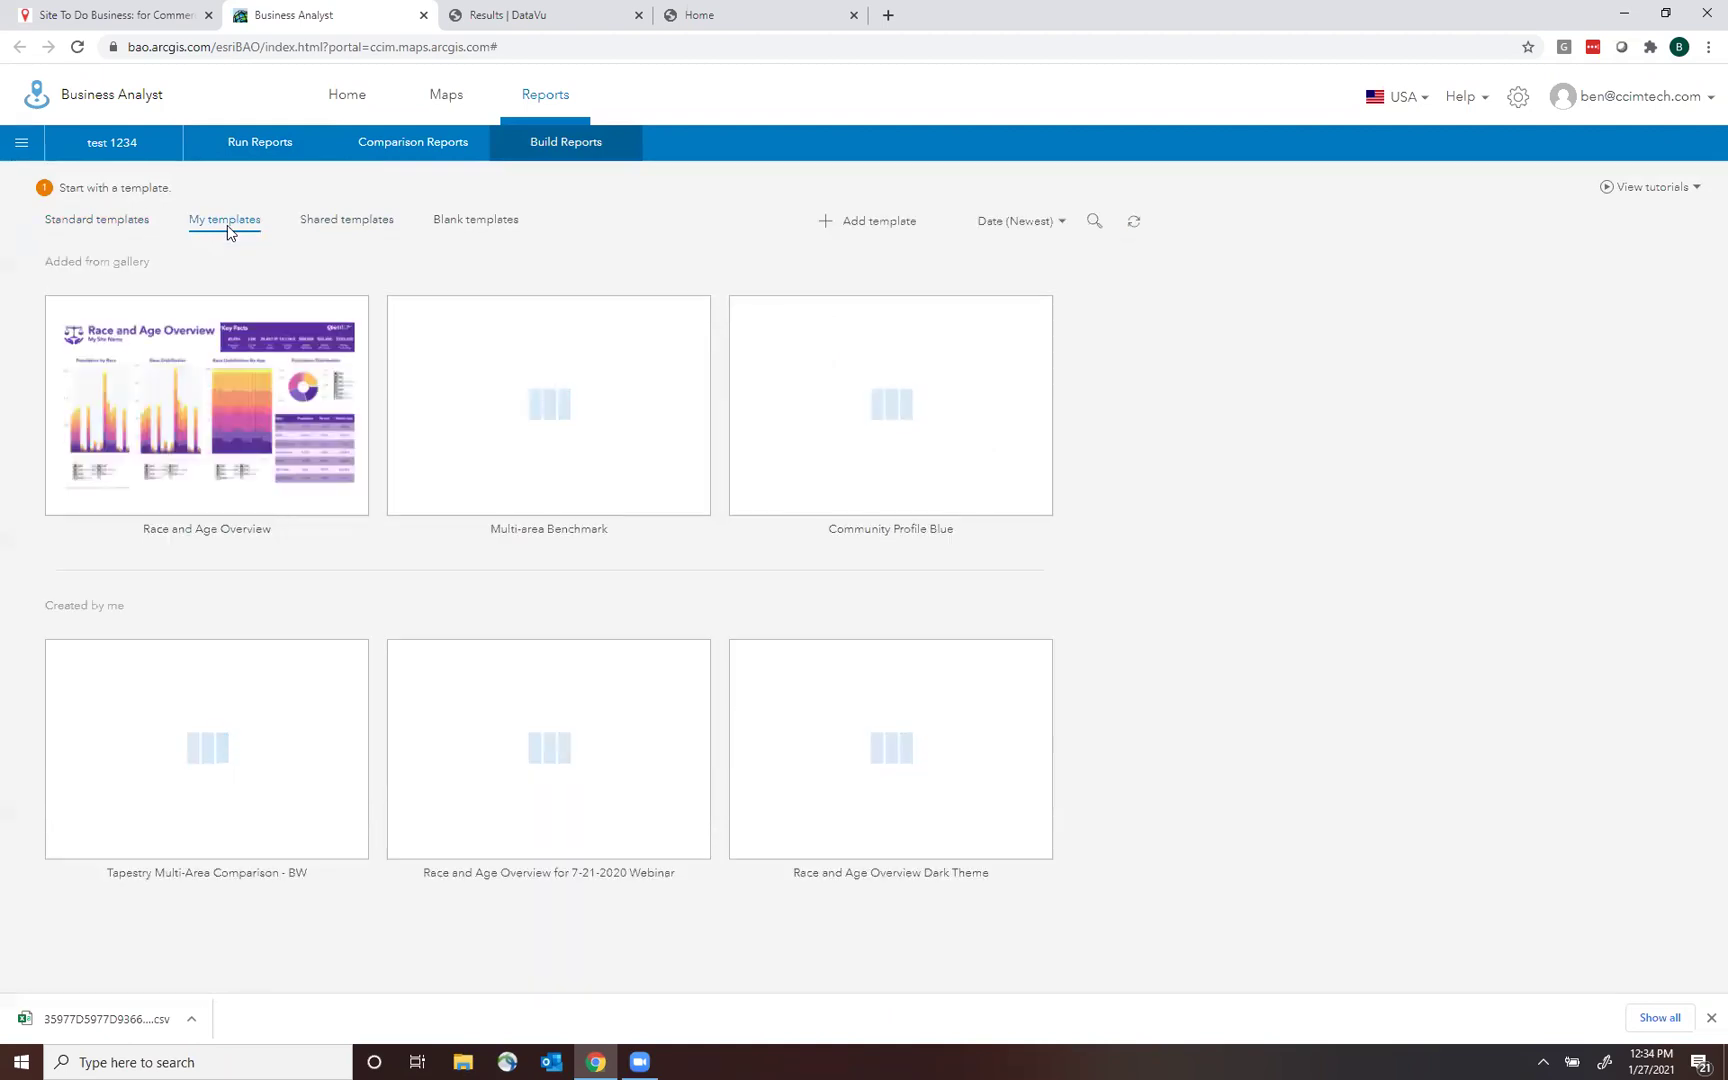
{"action": "left_click", "coordinate": [356, 222]}
{"action": "left_click", "coordinate": [96, 221]}
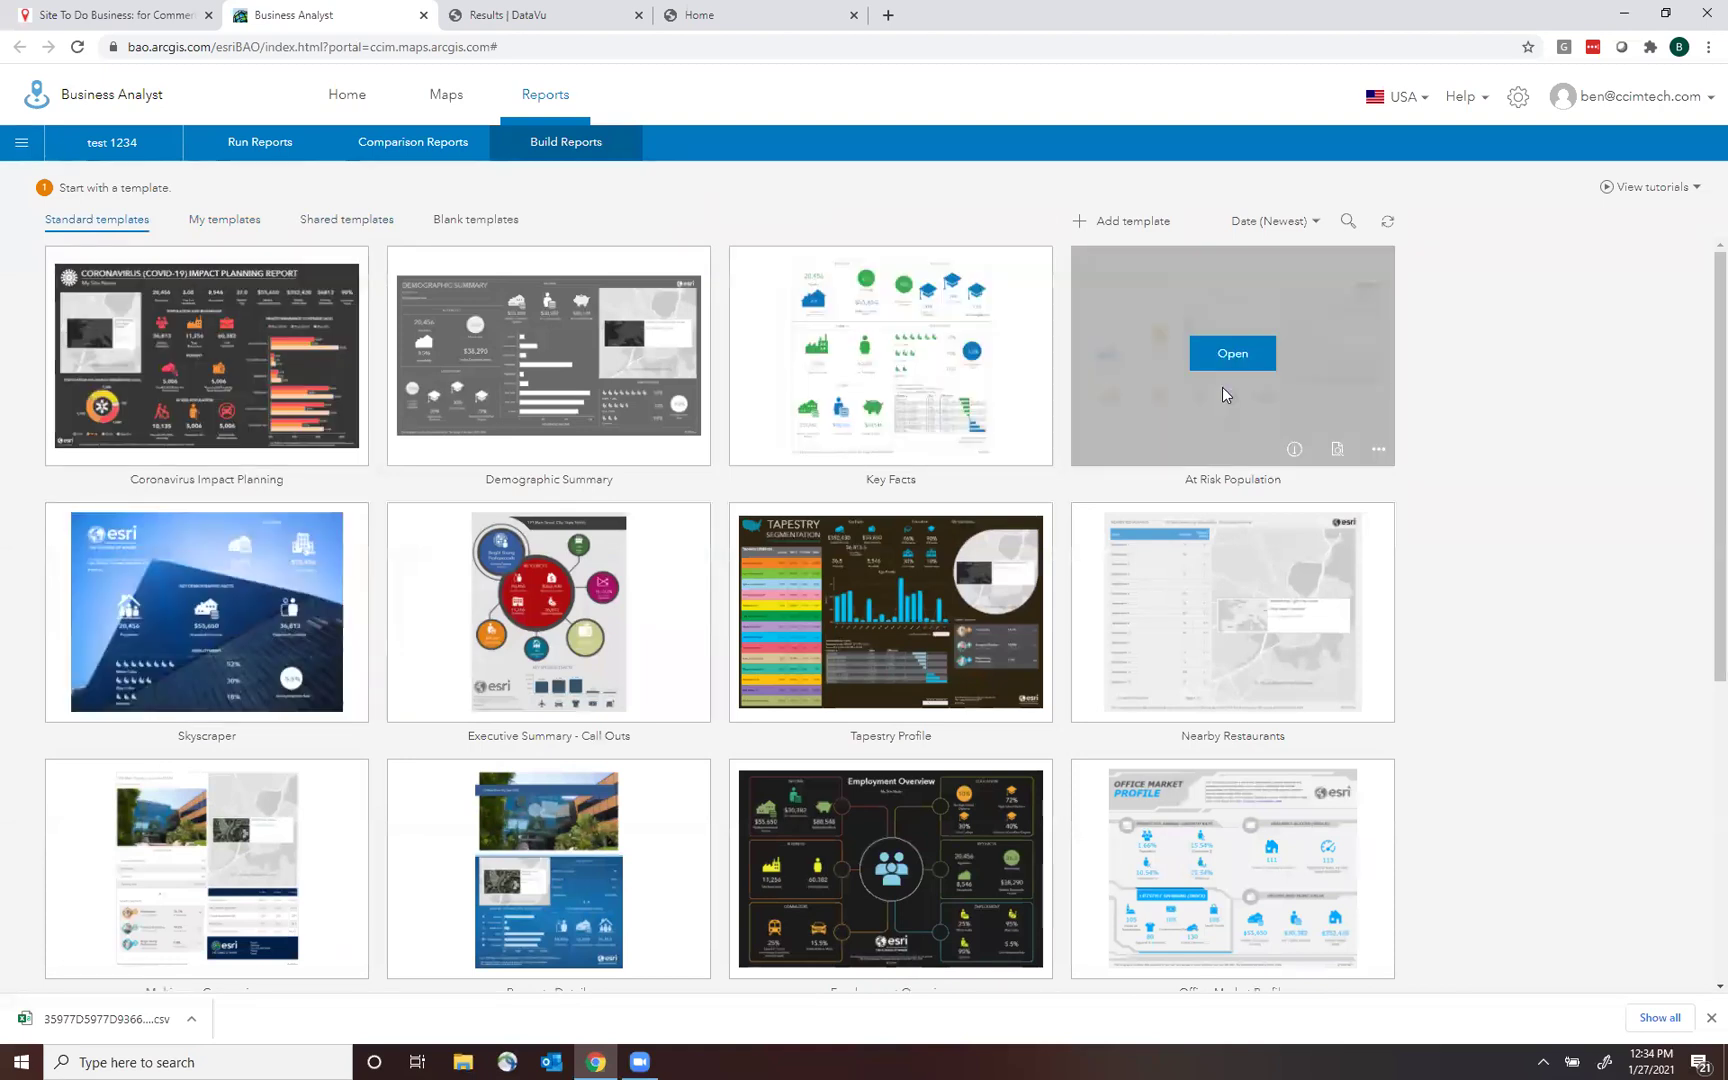
{"action": "left_click_drag", "start_coordinate": [1700, 324], "coordinate": [1701, 595]}
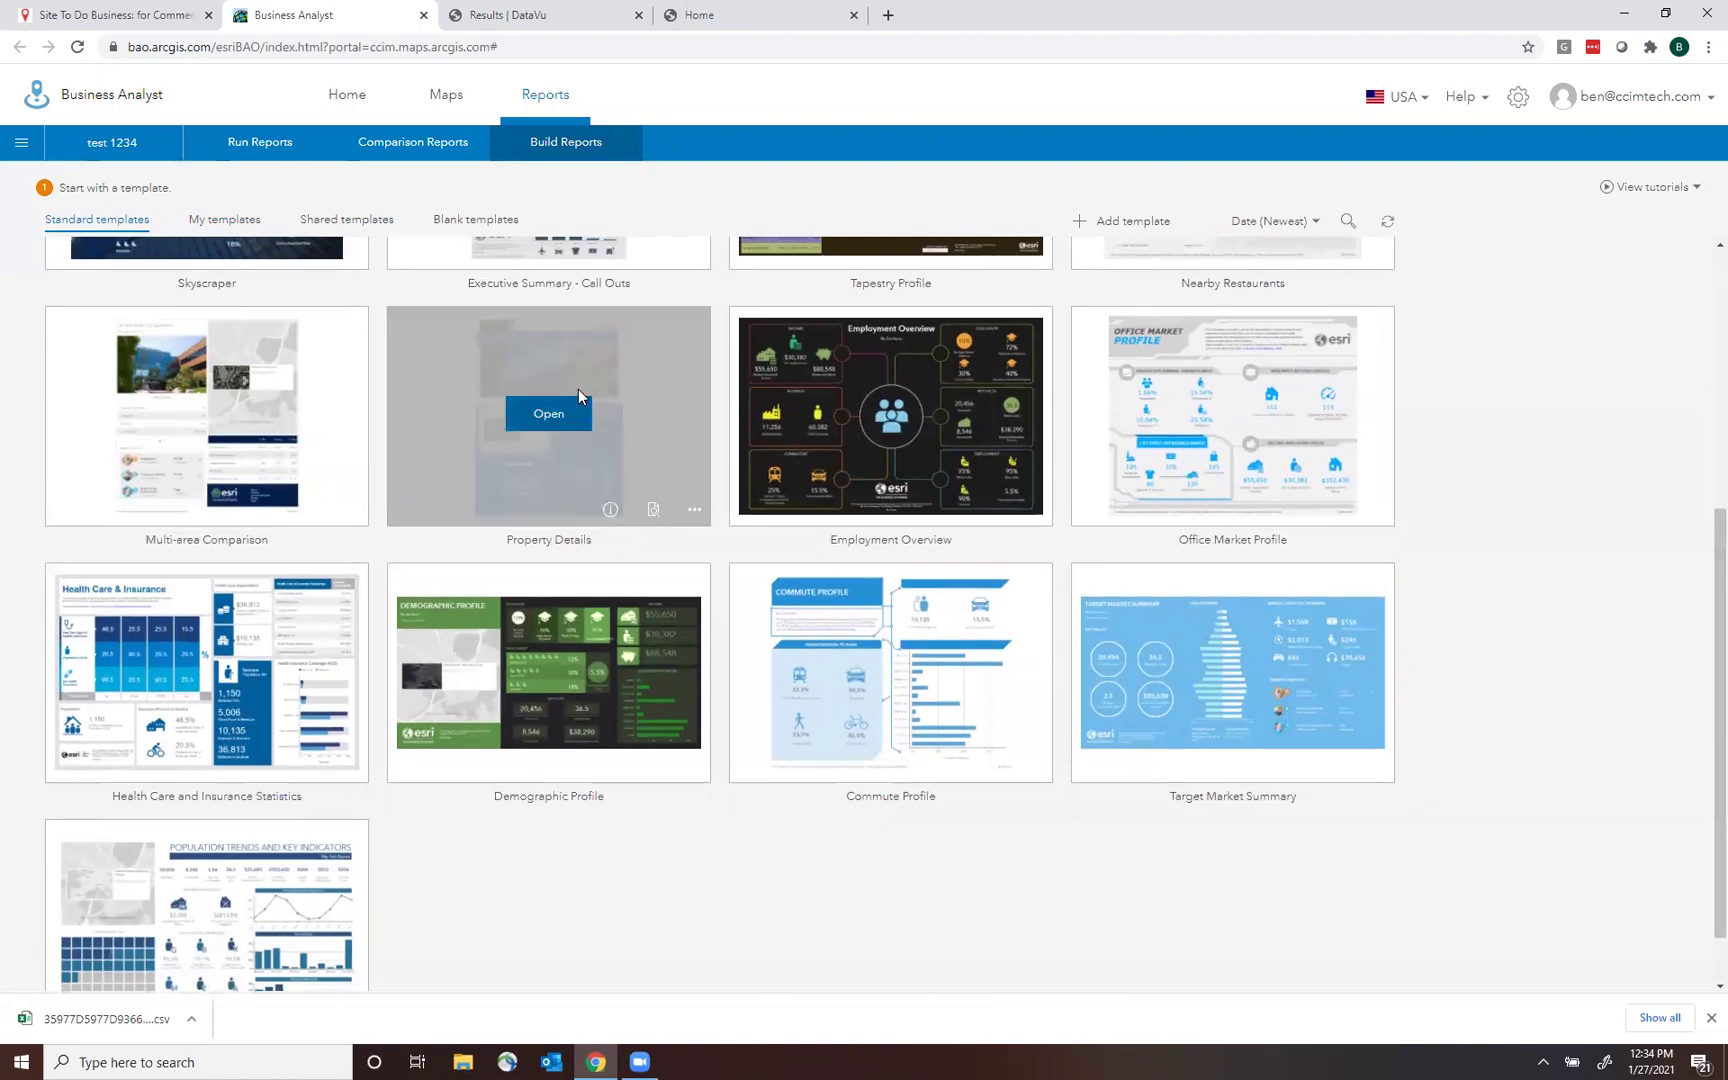
{"action": "left_click", "coordinate": [548, 414]}
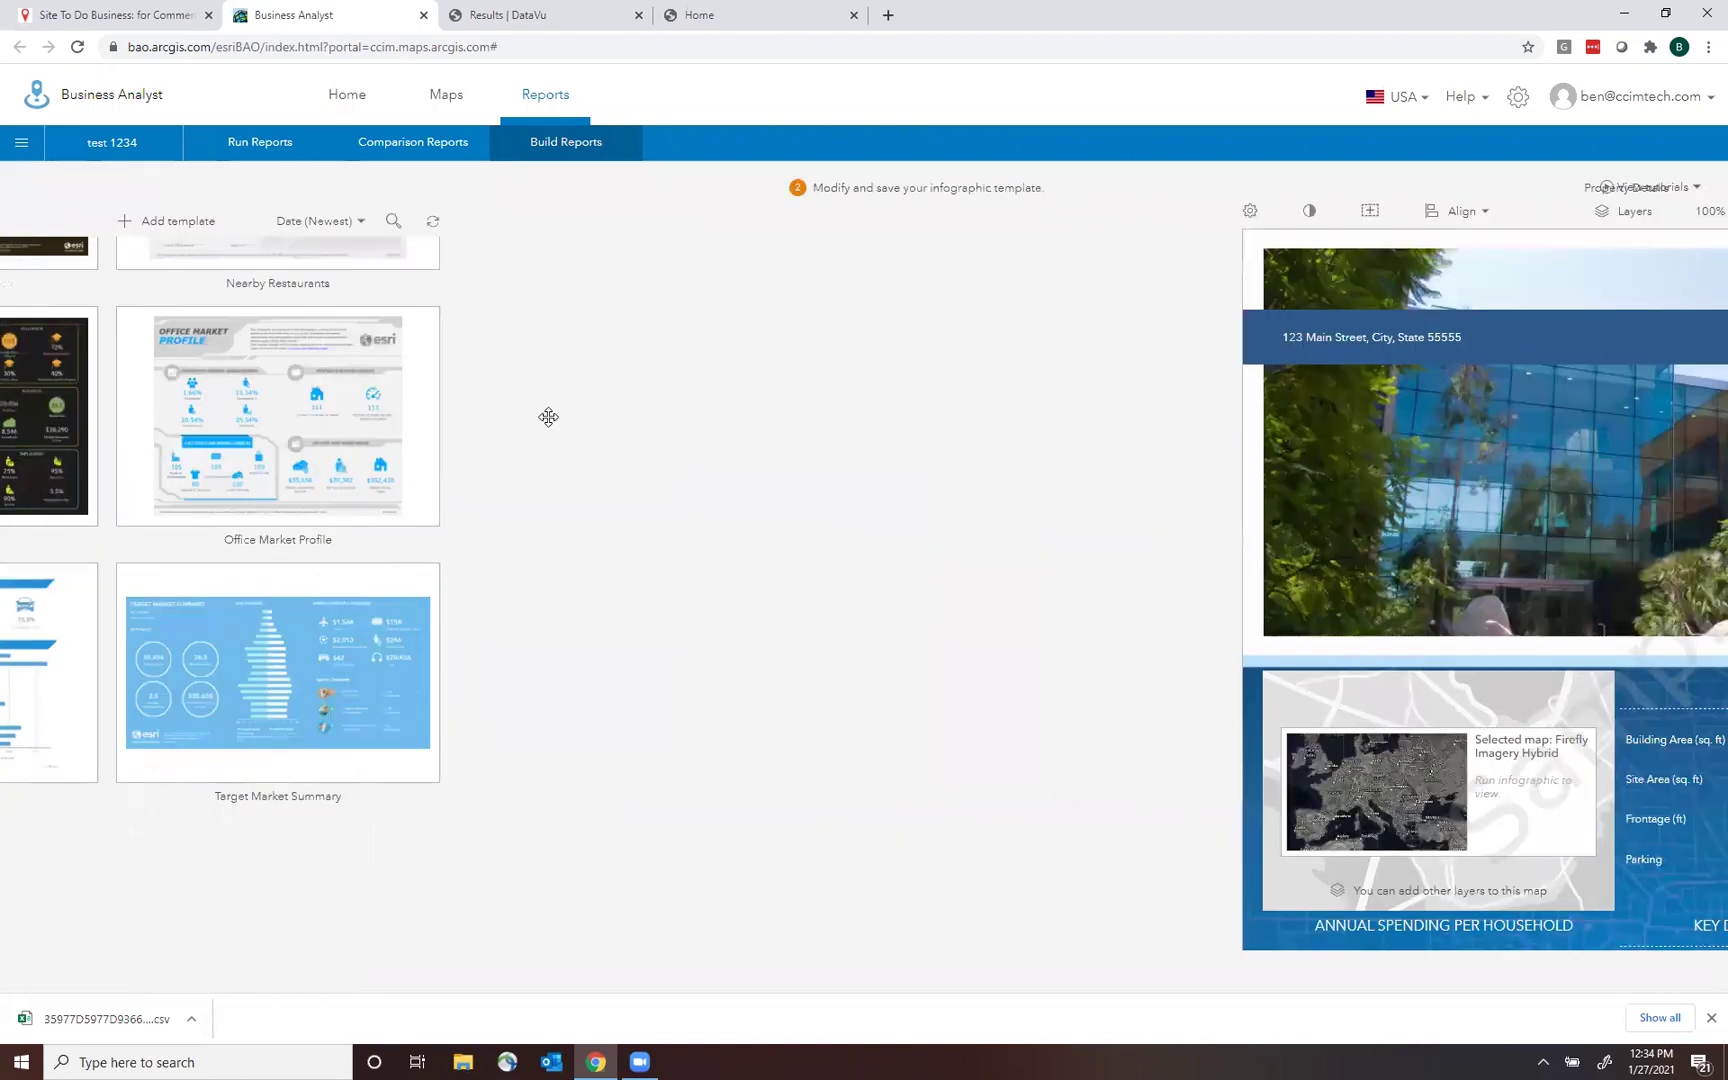
Scroll through the Property Details template's map, Site Details, spending and demographics panels.
{"action": "mouse_move", "coordinate": [1052, 768]}
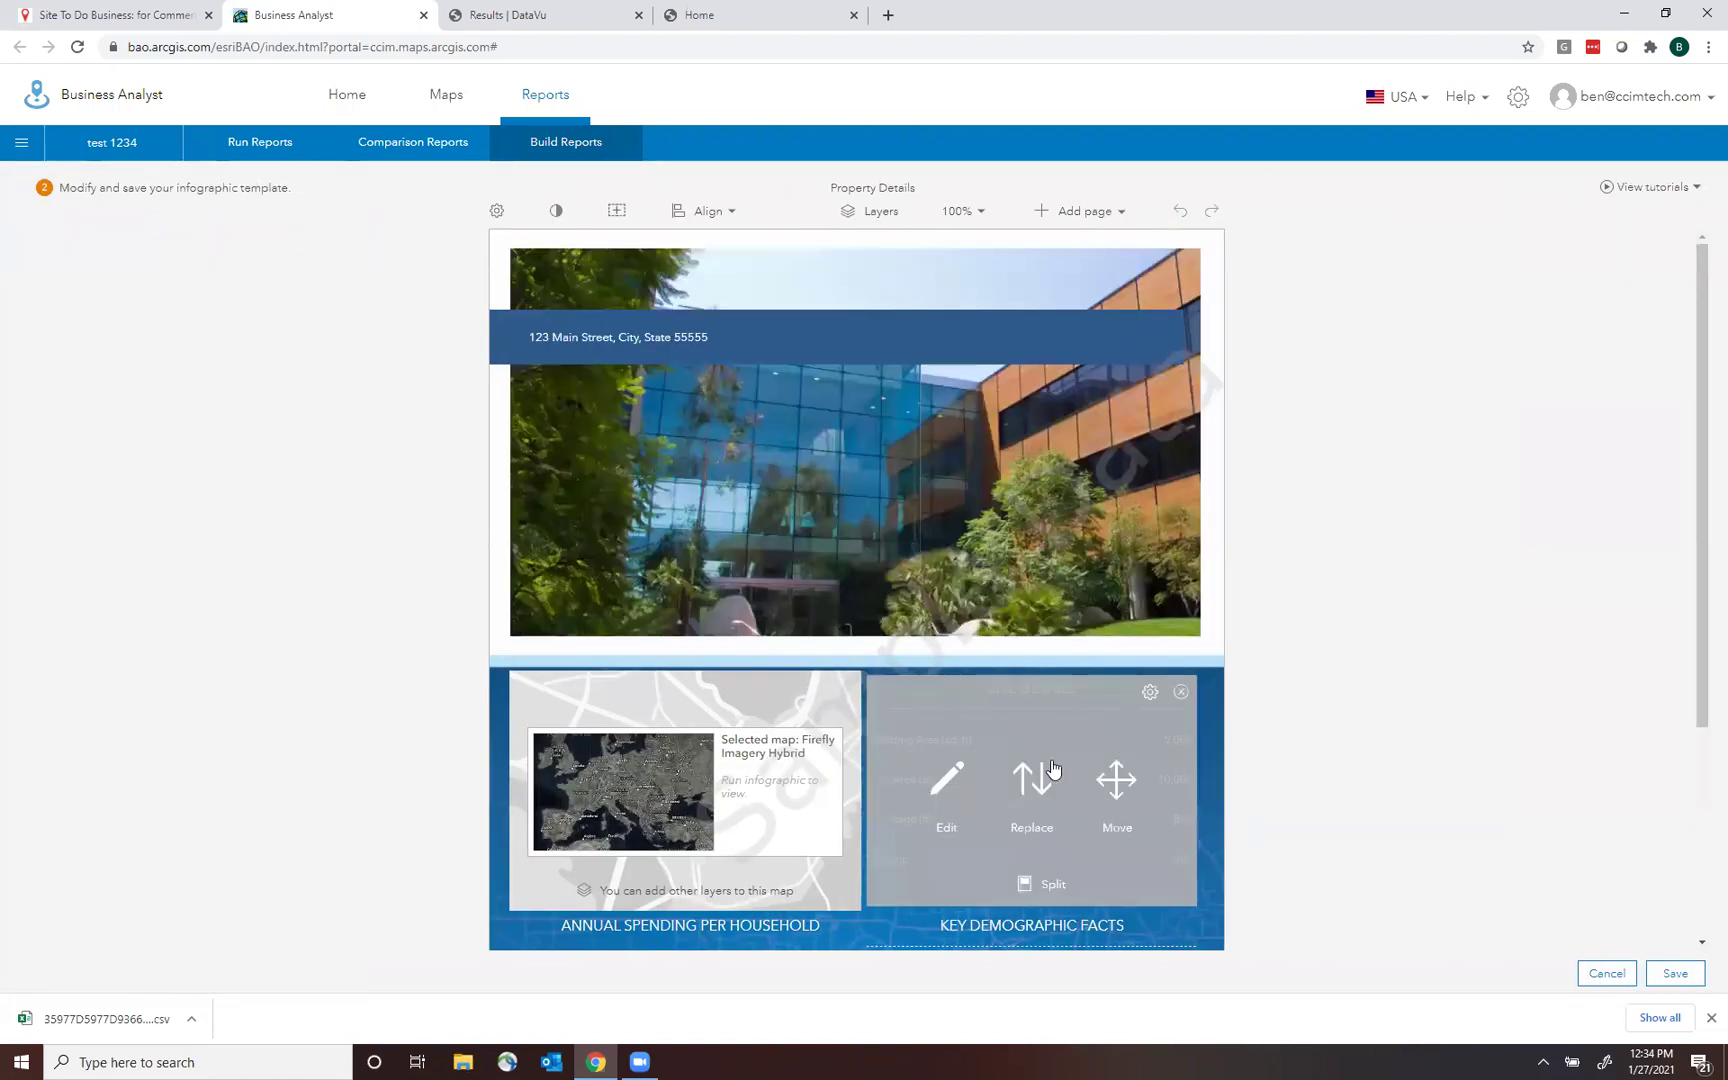
{"action": "mouse_move", "coordinate": [715, 823]}
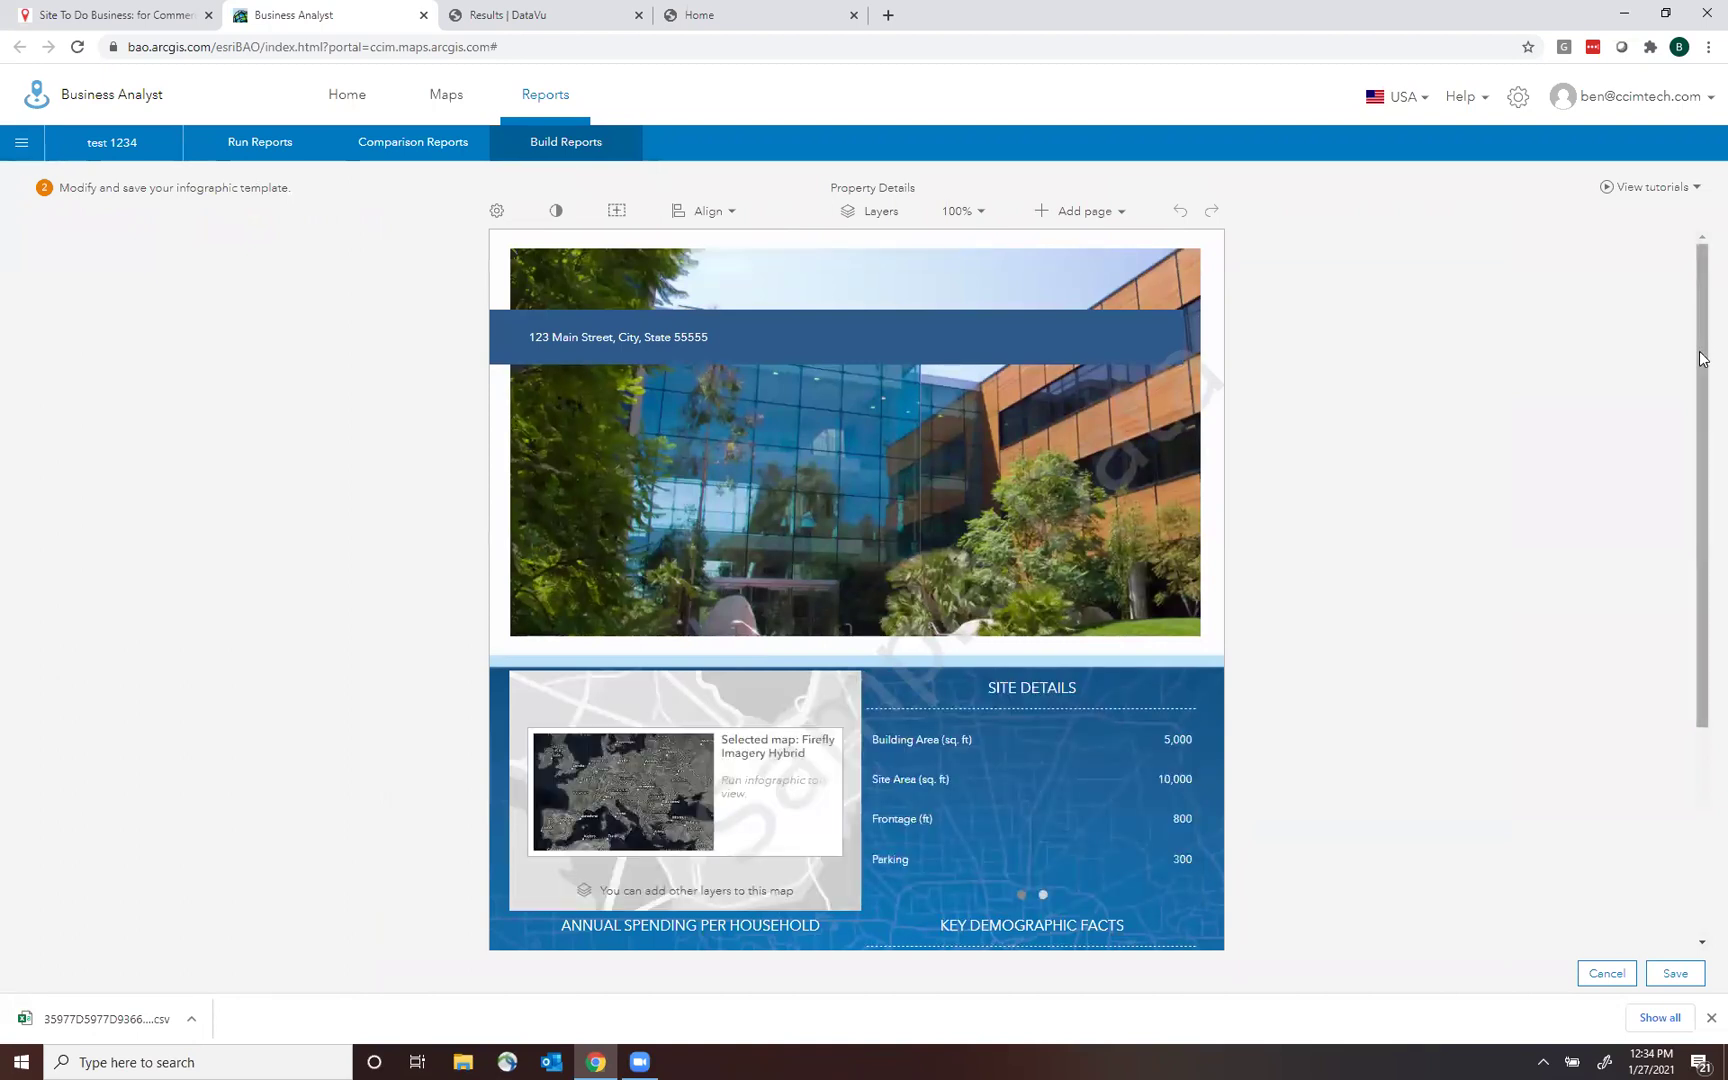
{"action": "scroll", "coordinate": [1702, 358], "scroll_direction": "down", "scroll_amount": 3}
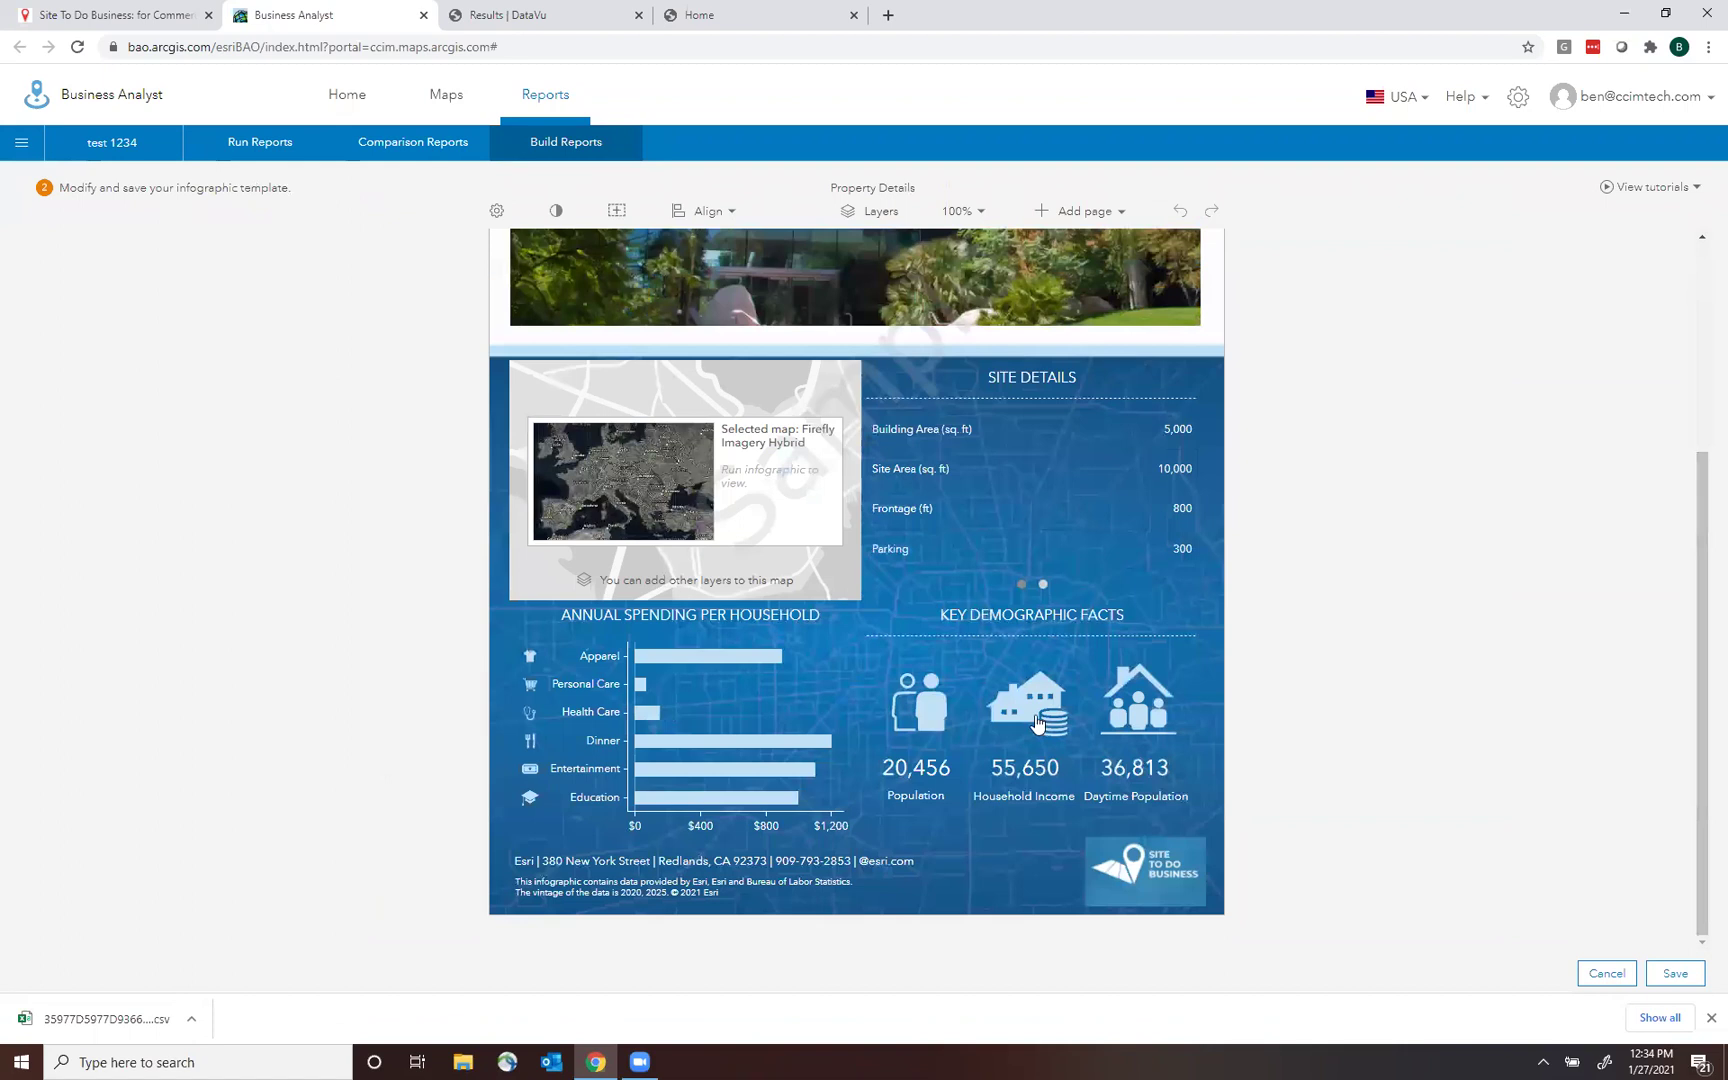
{"action": "mouse_move", "coordinate": [1121, 710]}
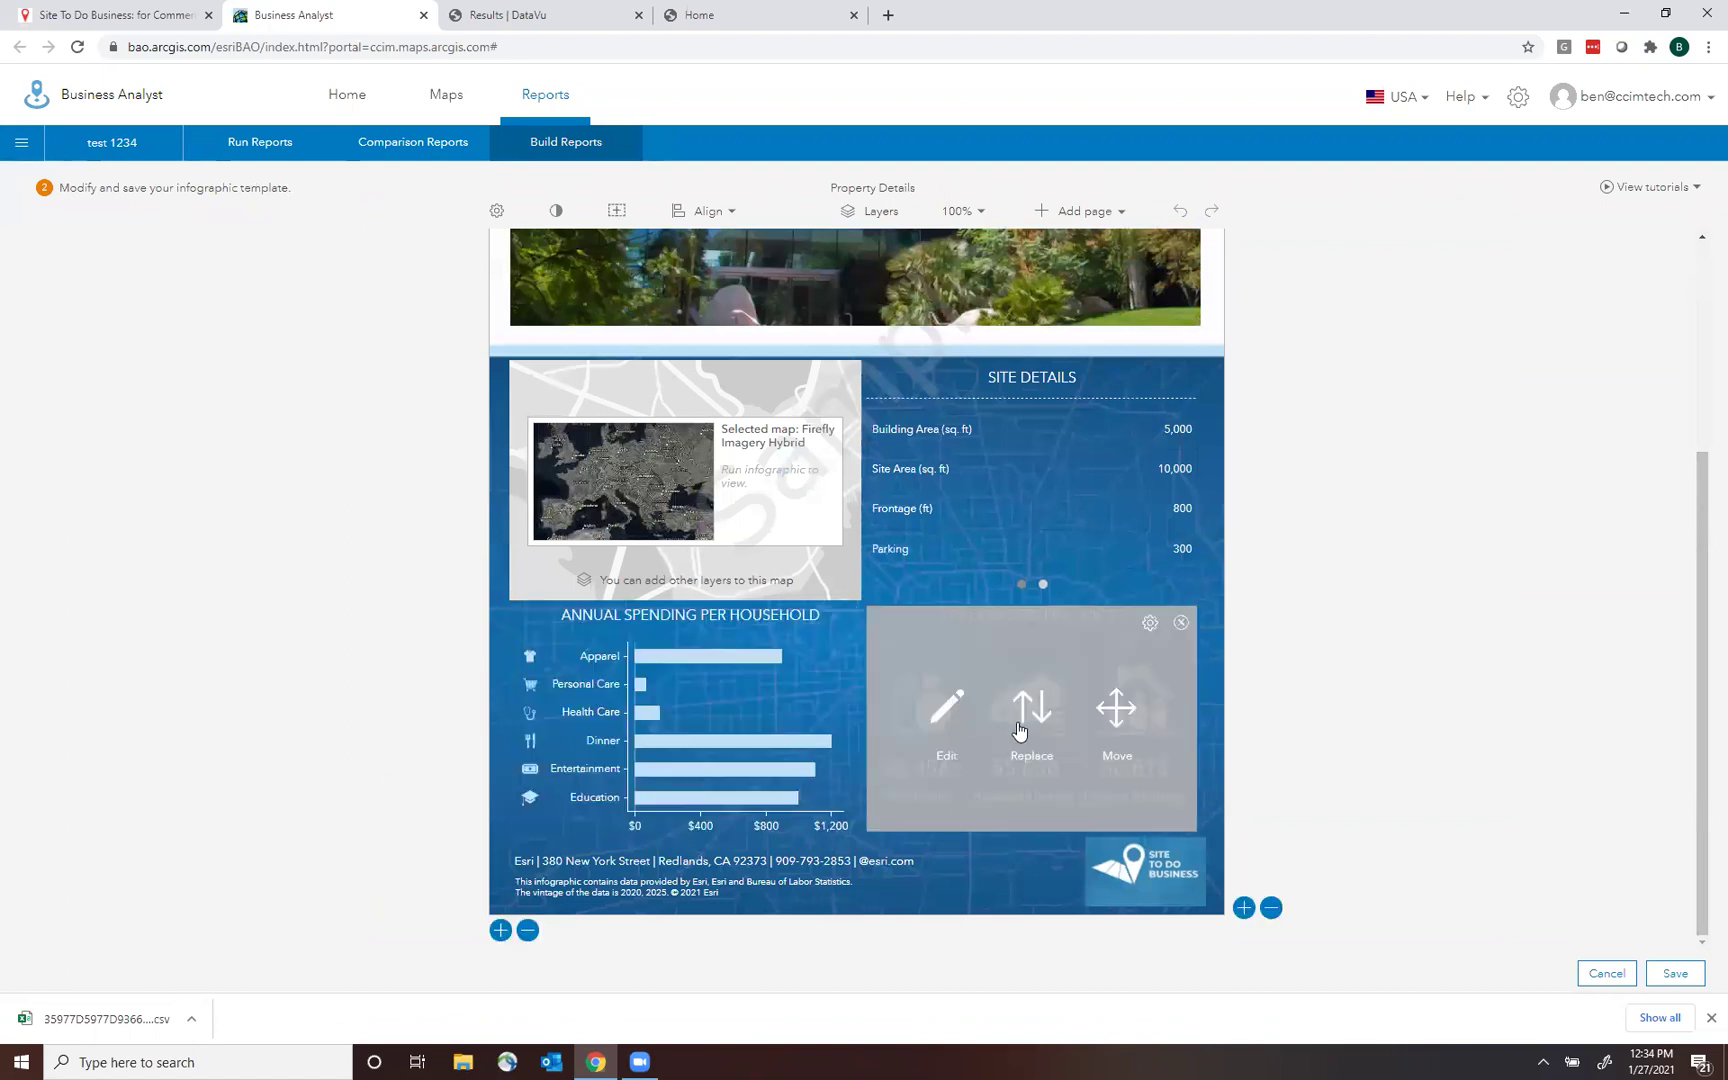
{"action": "mouse_move", "coordinate": [1091, 480]}
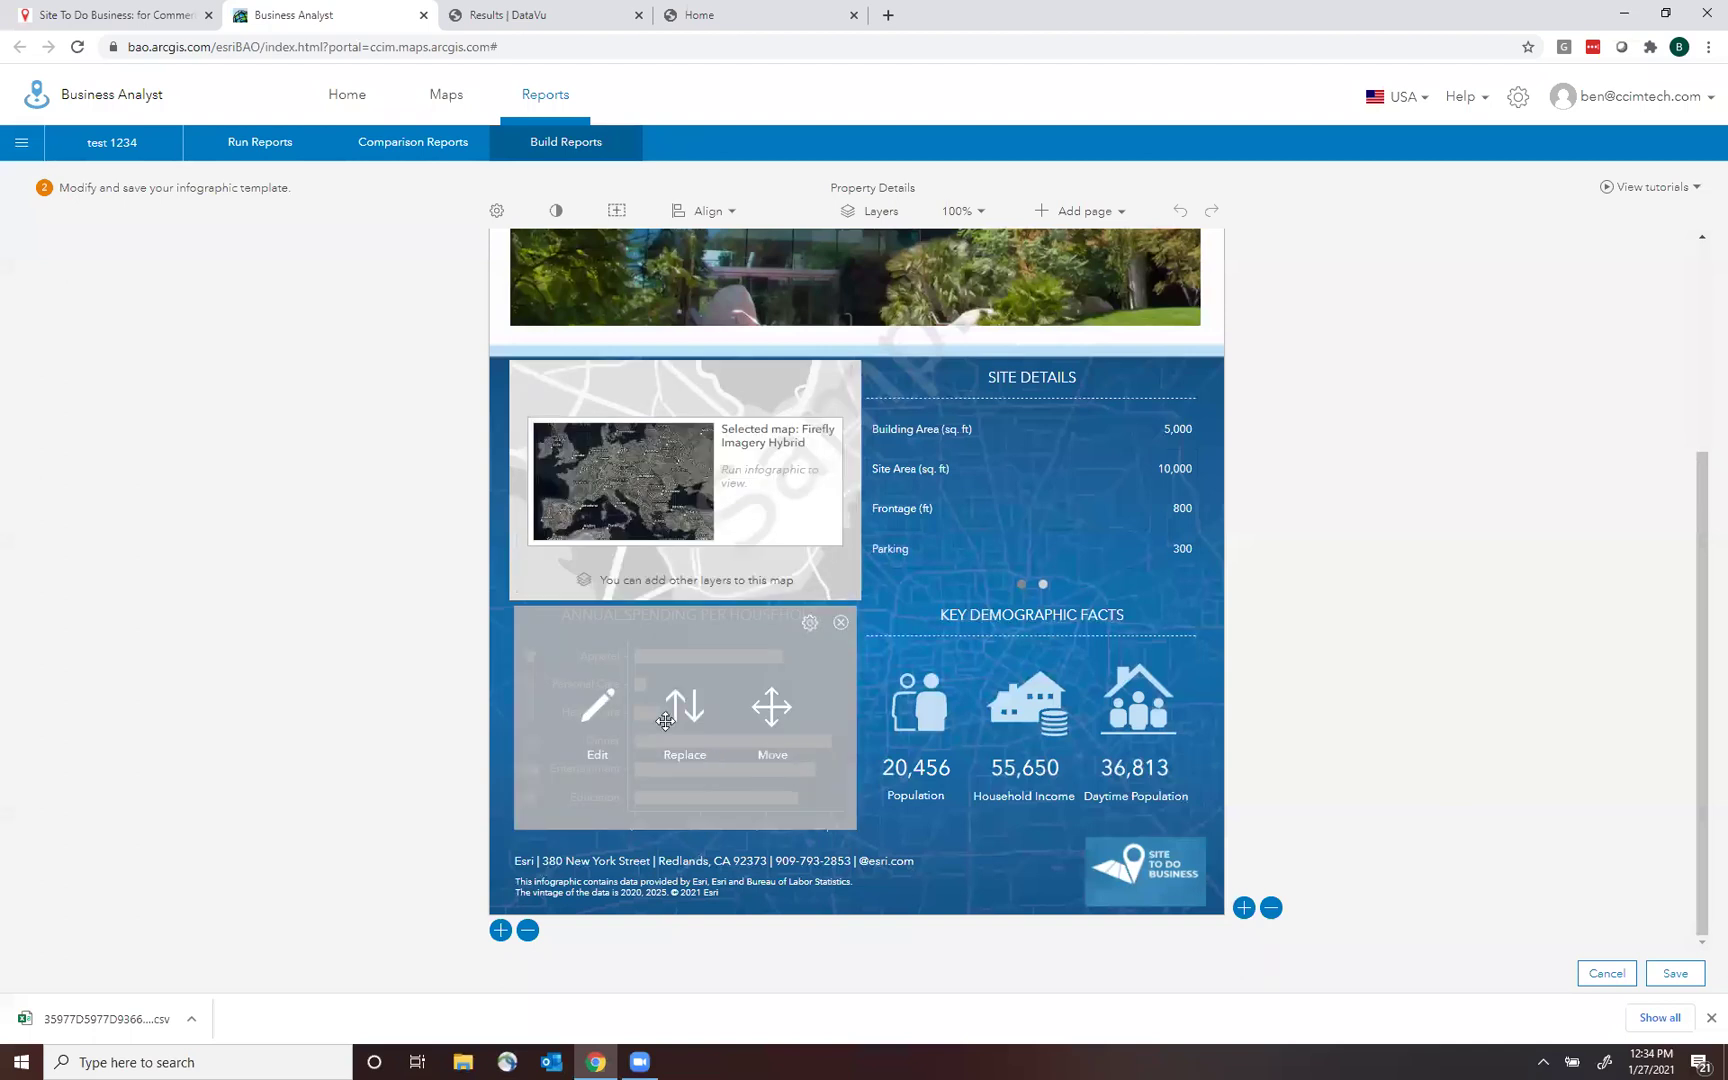
{"action": "mouse_move", "coordinate": [1165, 805]}
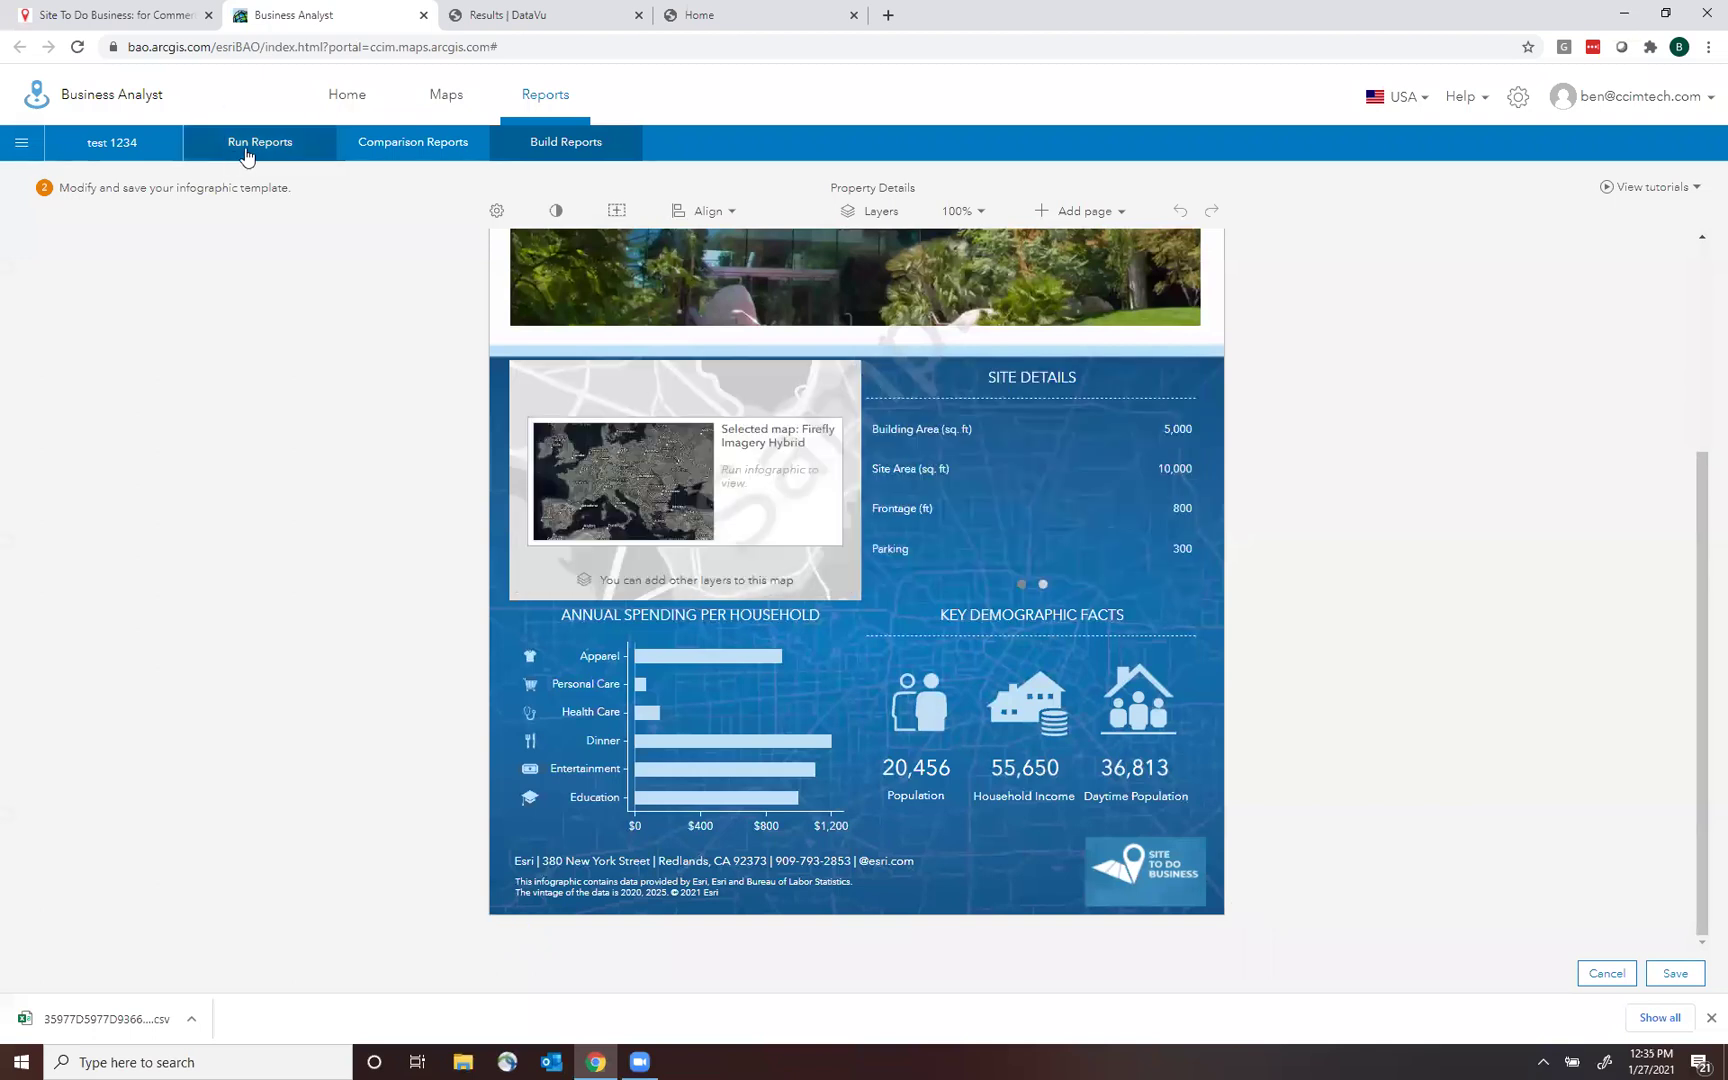
In Run Infographics, expand and collapse the My and Standard infographics groups, then return to the map.
{"action": "mouse_move", "coordinate": [246, 155]}
{"action": "left_click", "coordinate": [290, 263]}
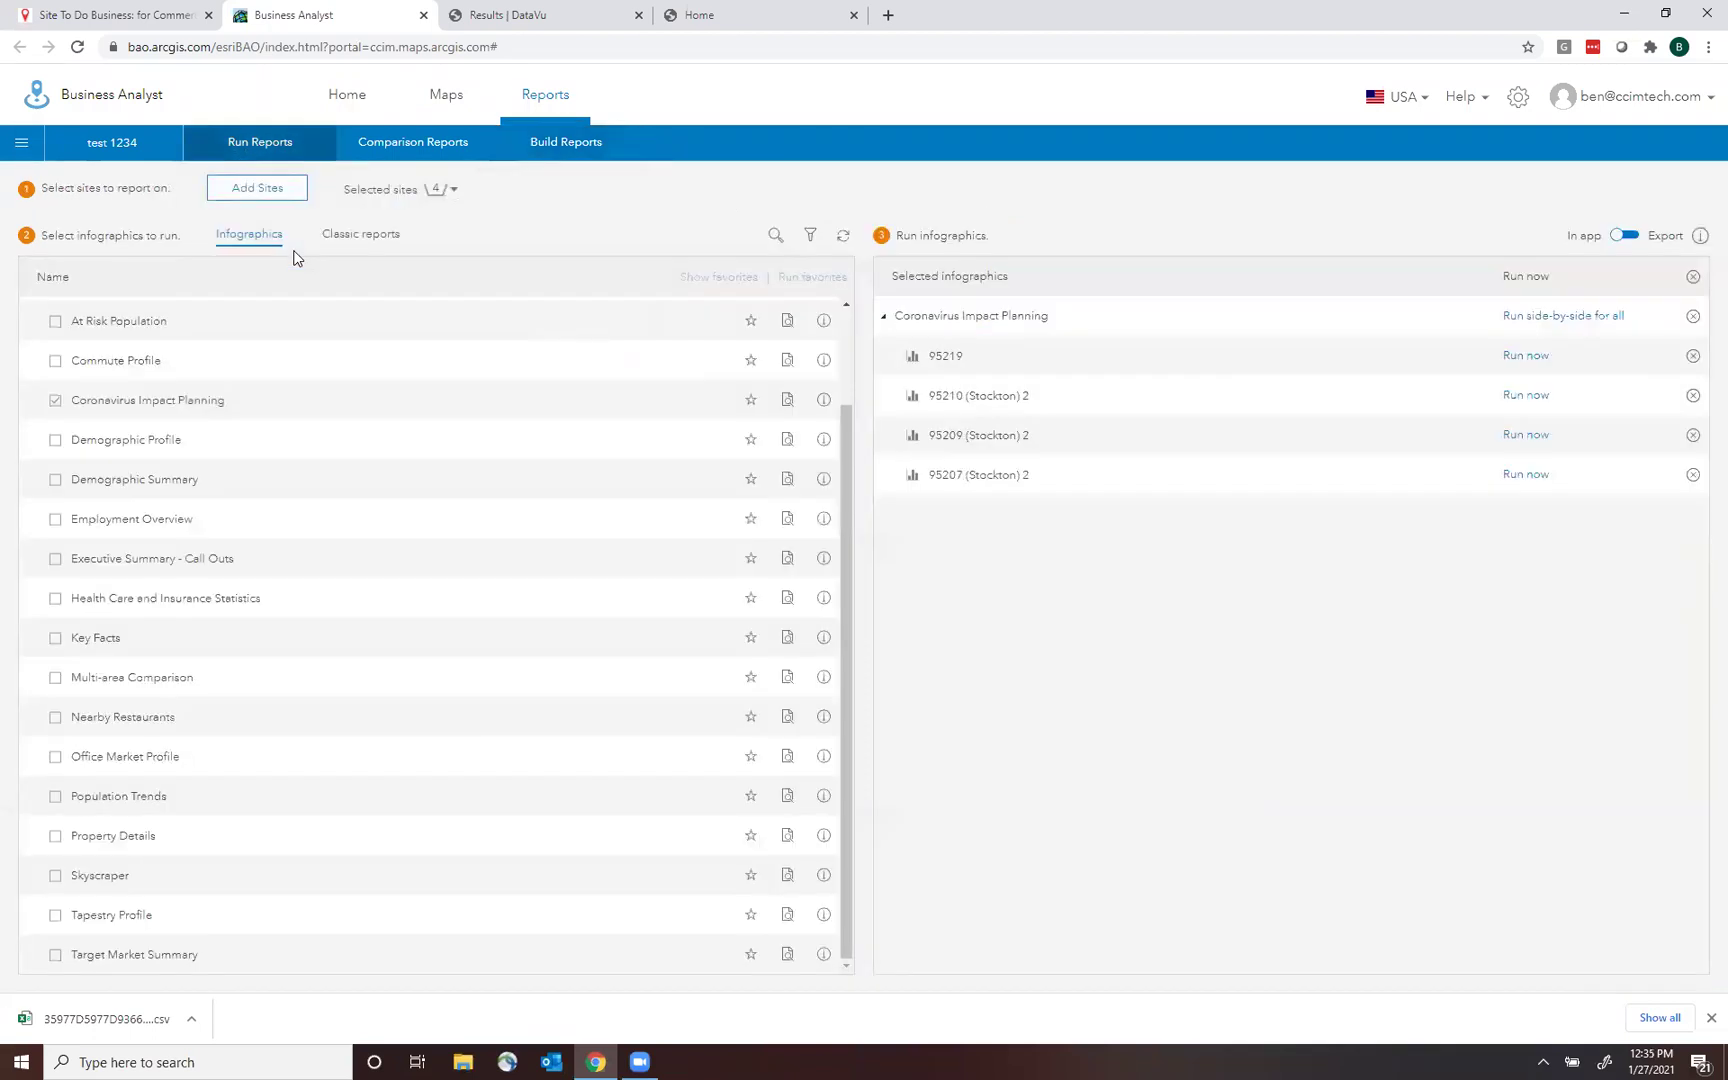
{"action": "left_click_drag", "start_coordinate": [852, 450], "coordinate": [860, 302]}
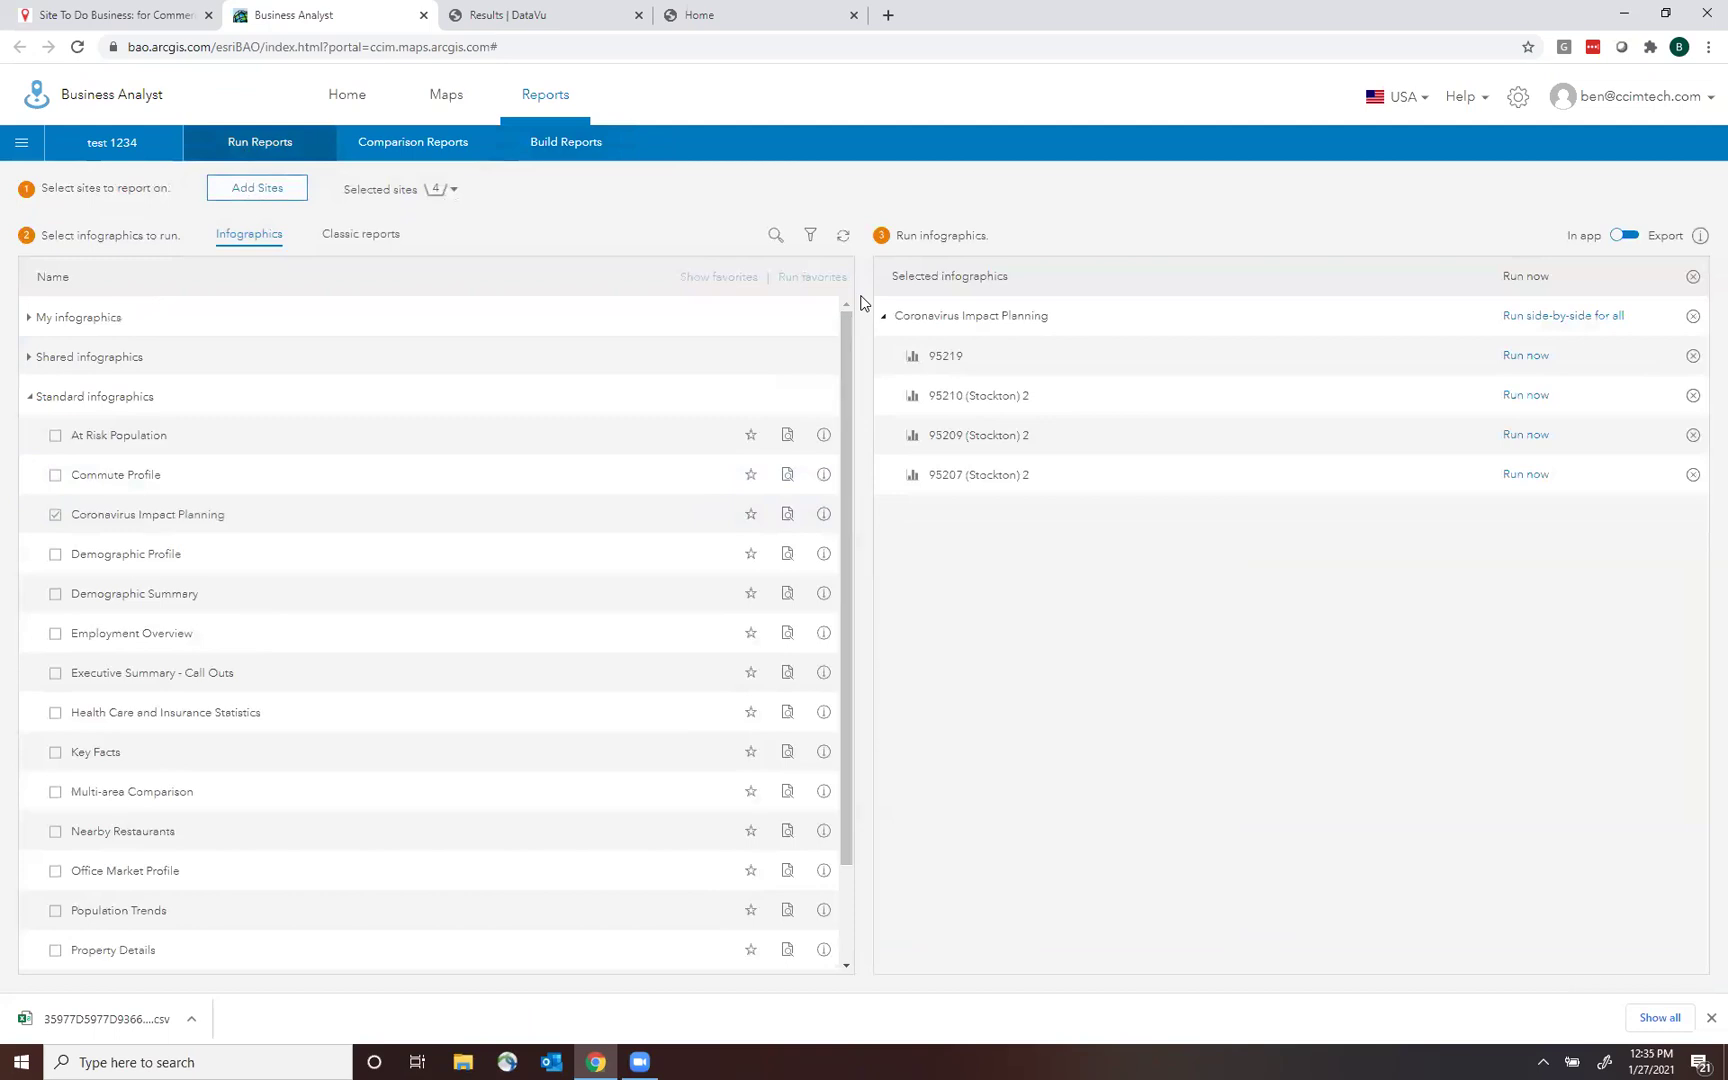
{"action": "left_click", "coordinate": [29, 397]}
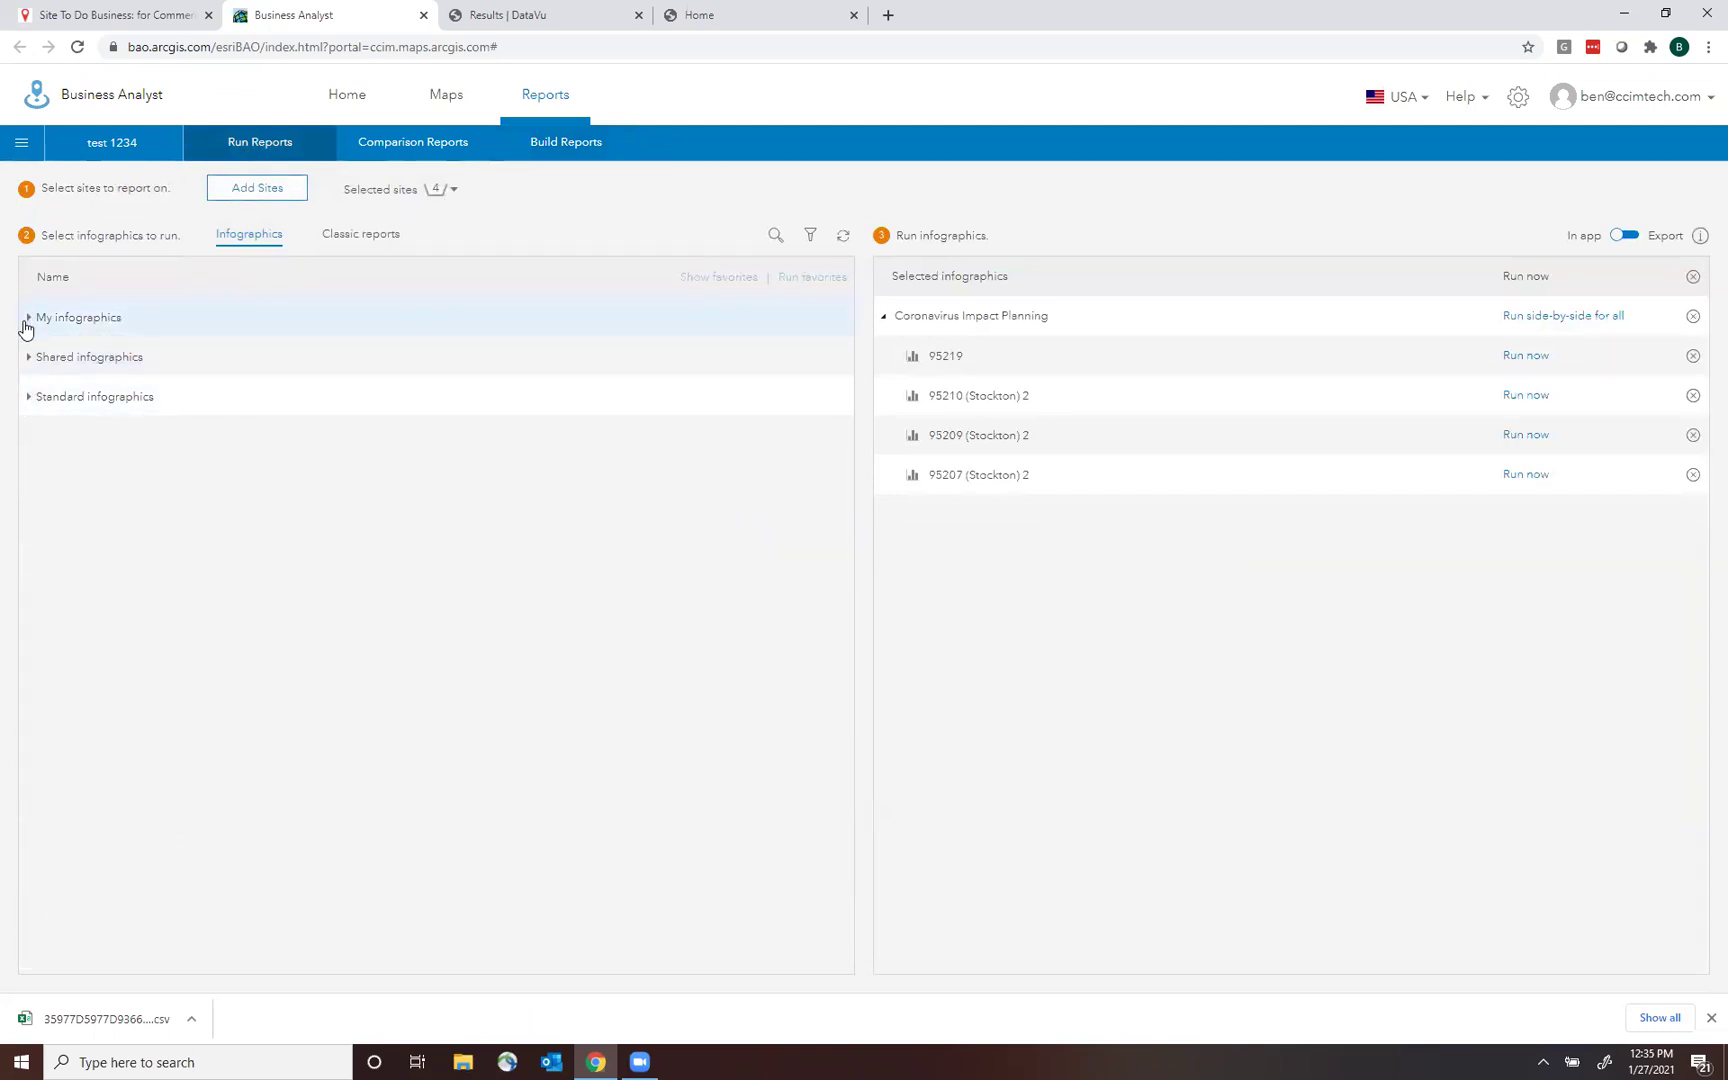
{"action": "left_click", "coordinate": [25, 330]}
{"action": "left_click", "coordinate": [26, 331]}
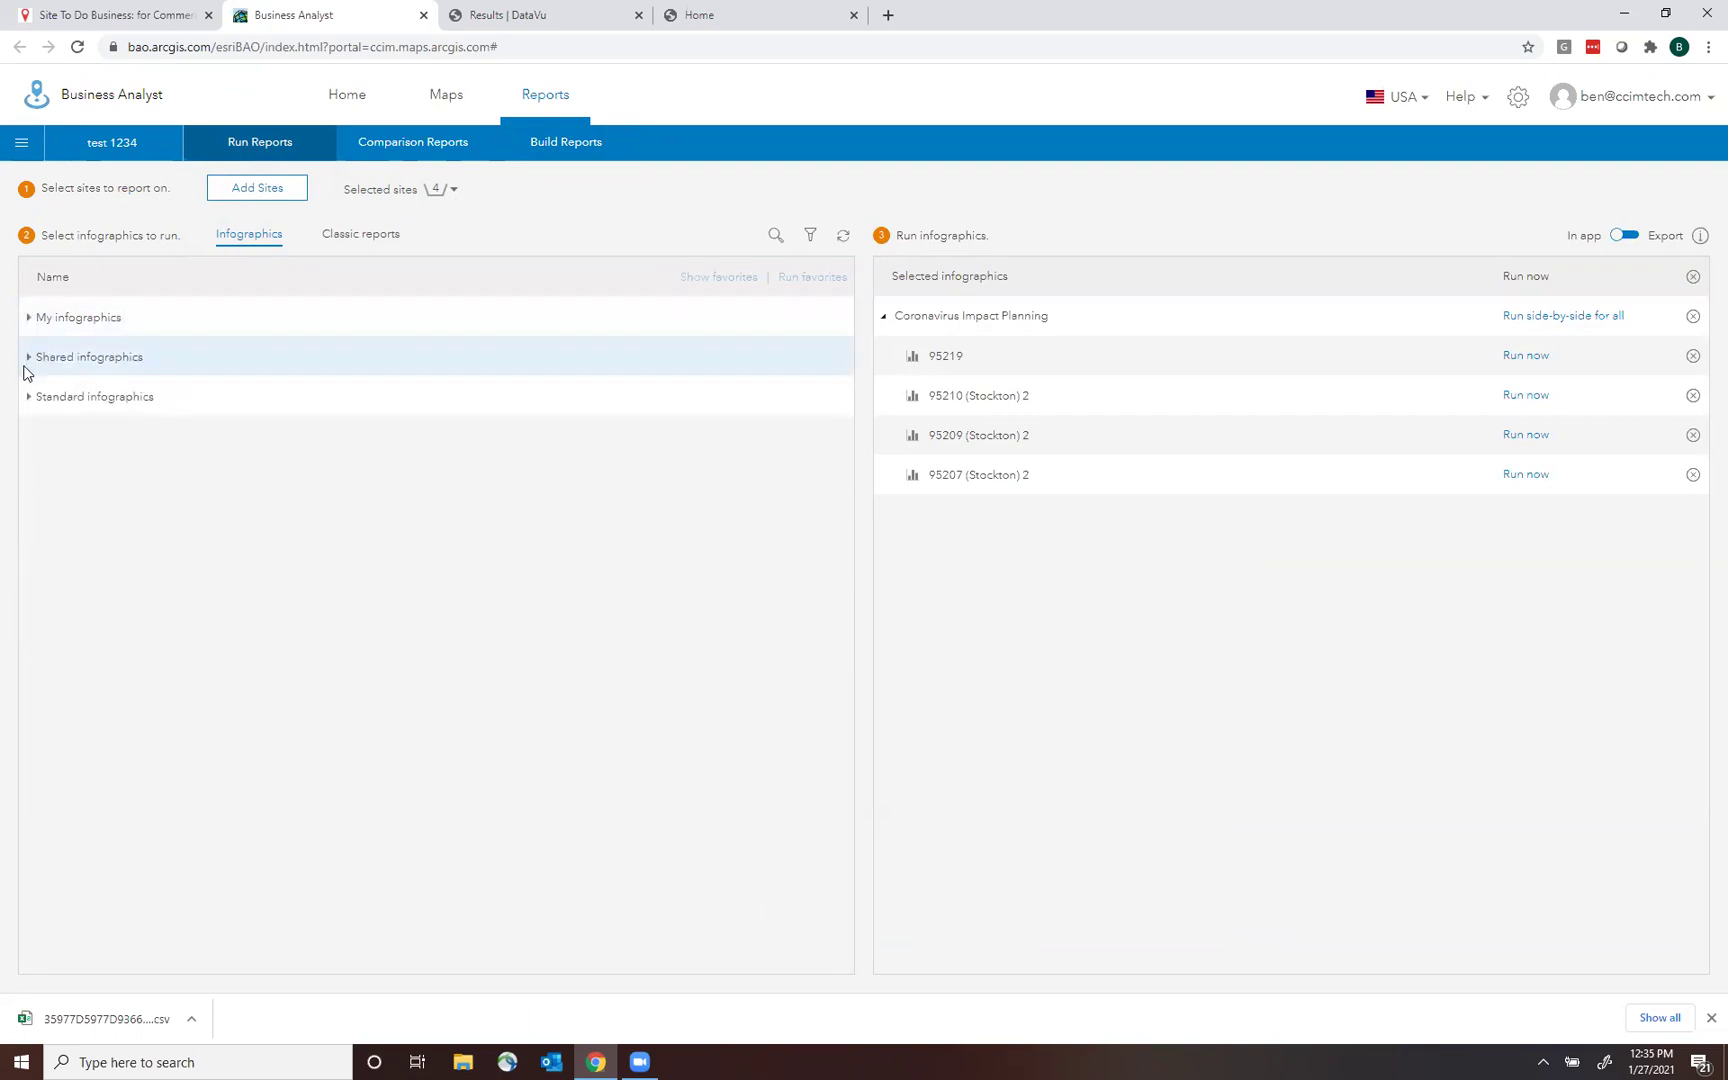
{"action": "left_click", "coordinate": [28, 397]}
{"action": "left_click", "coordinate": [28, 397]}
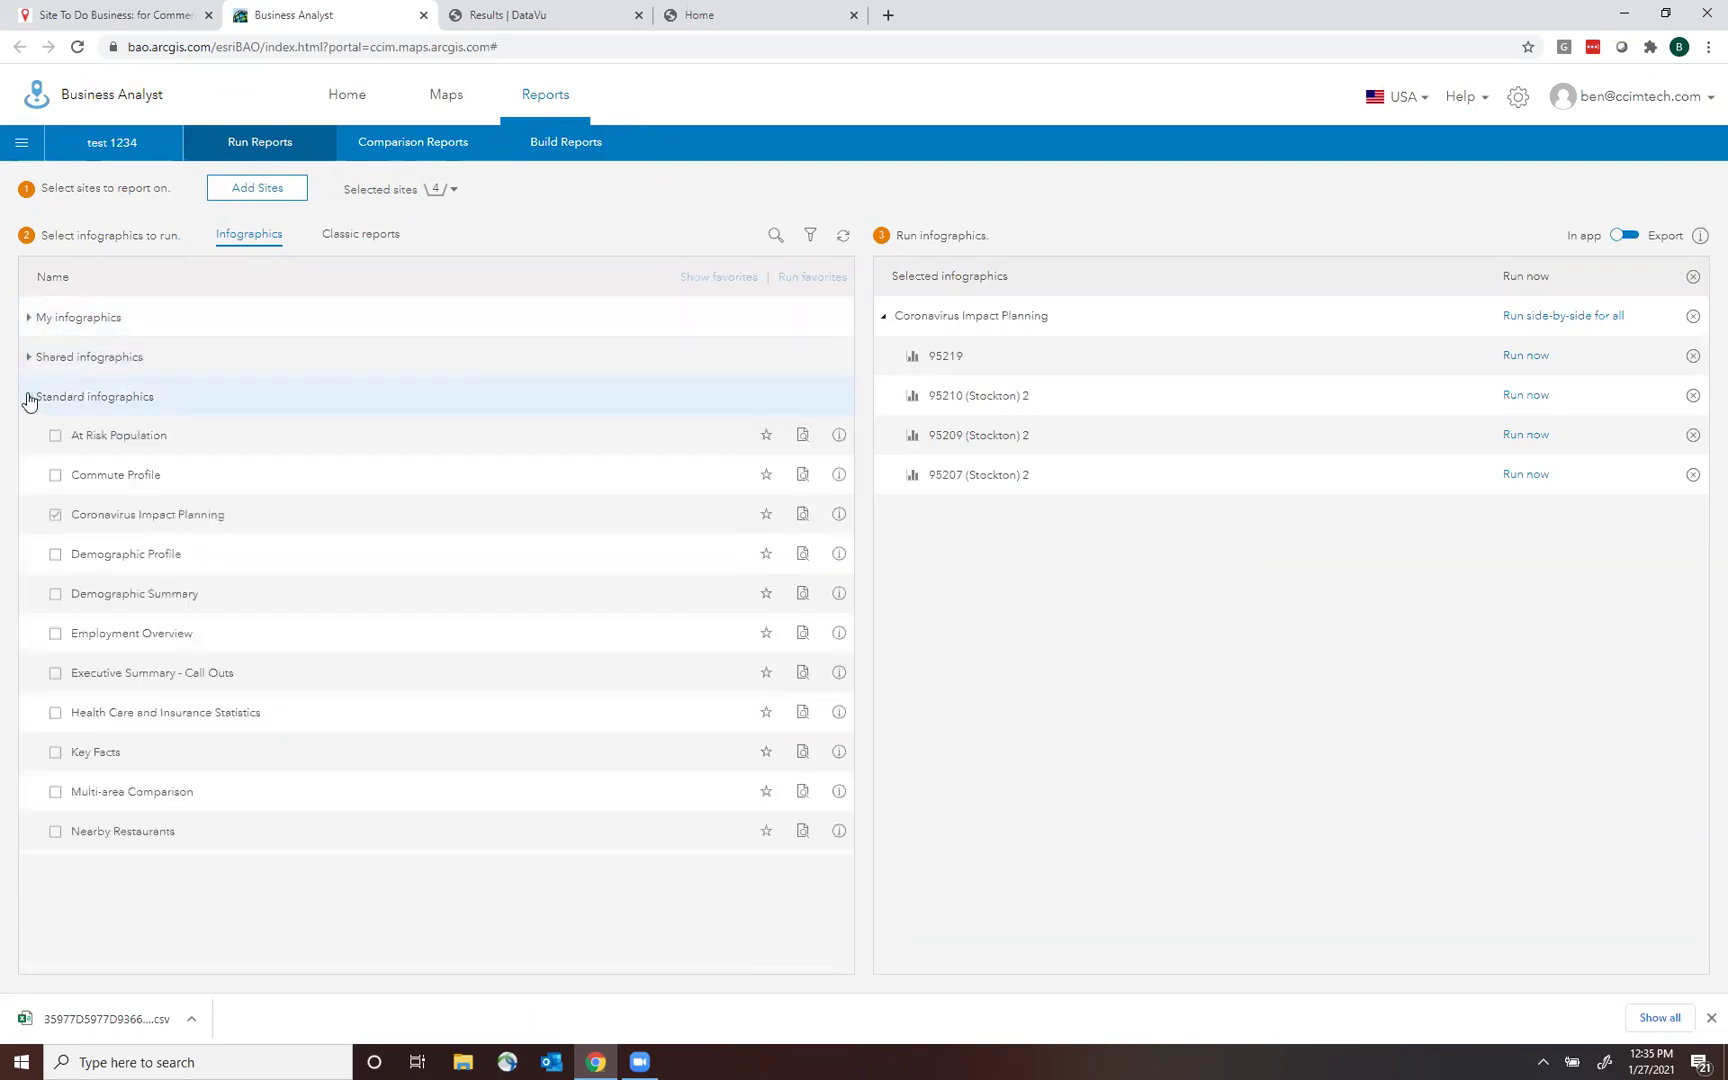
{"action": "left_click", "coordinate": [432, 115]}
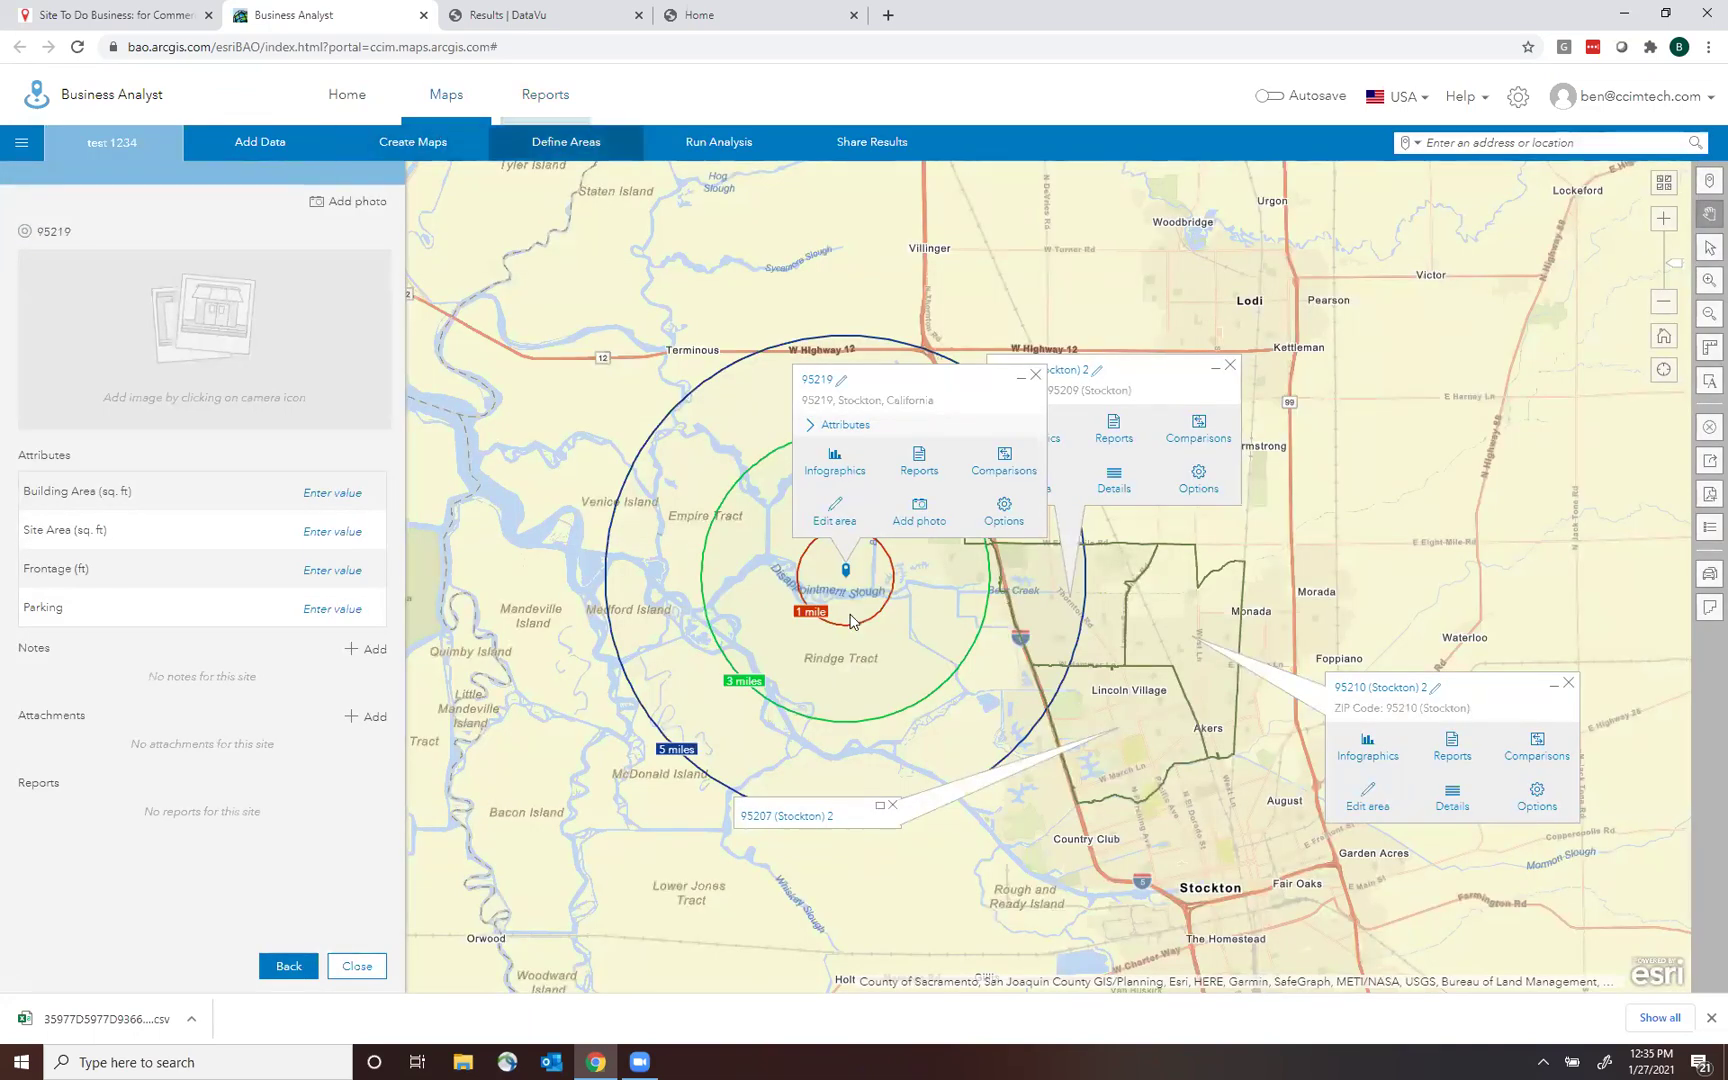
Clear site 95219 and its rings from the map.
{"action": "left_click_drag", "start_coordinate": [957, 375], "coordinate": [901, 373]}
{"action": "left_click", "coordinate": [899, 371]}
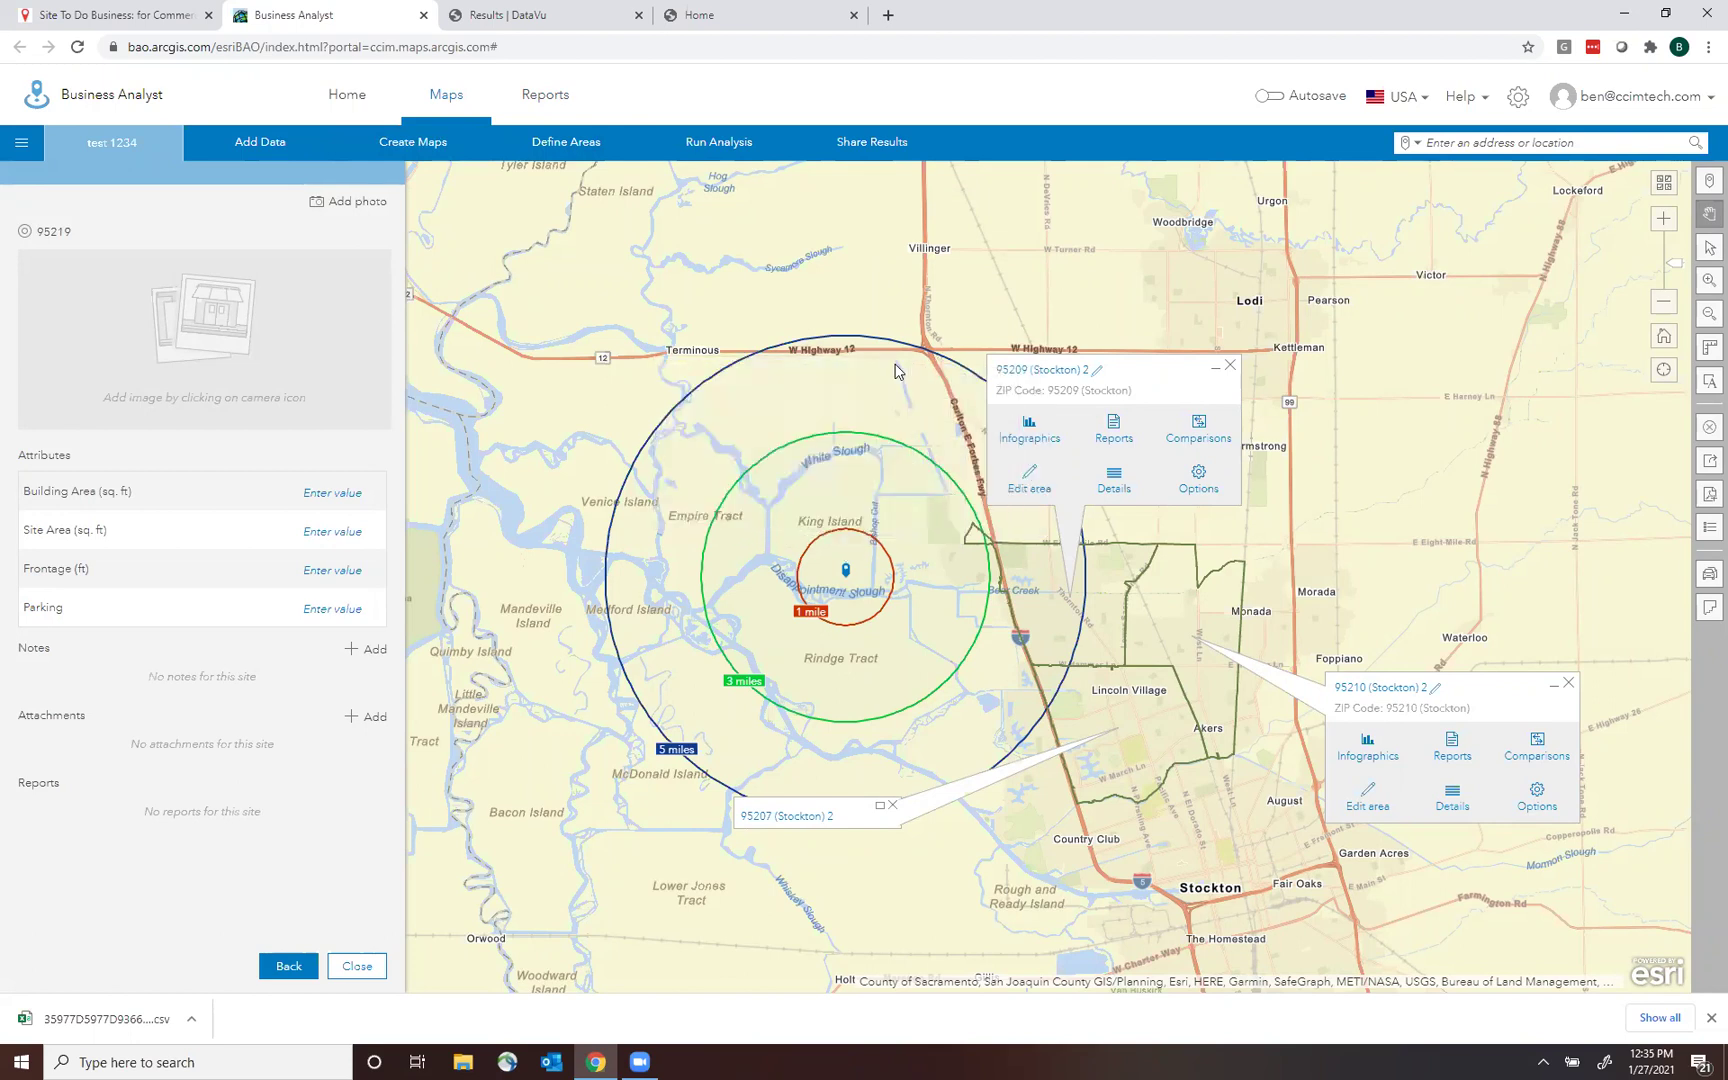
{"action": "left_click", "coordinate": [845, 571]}
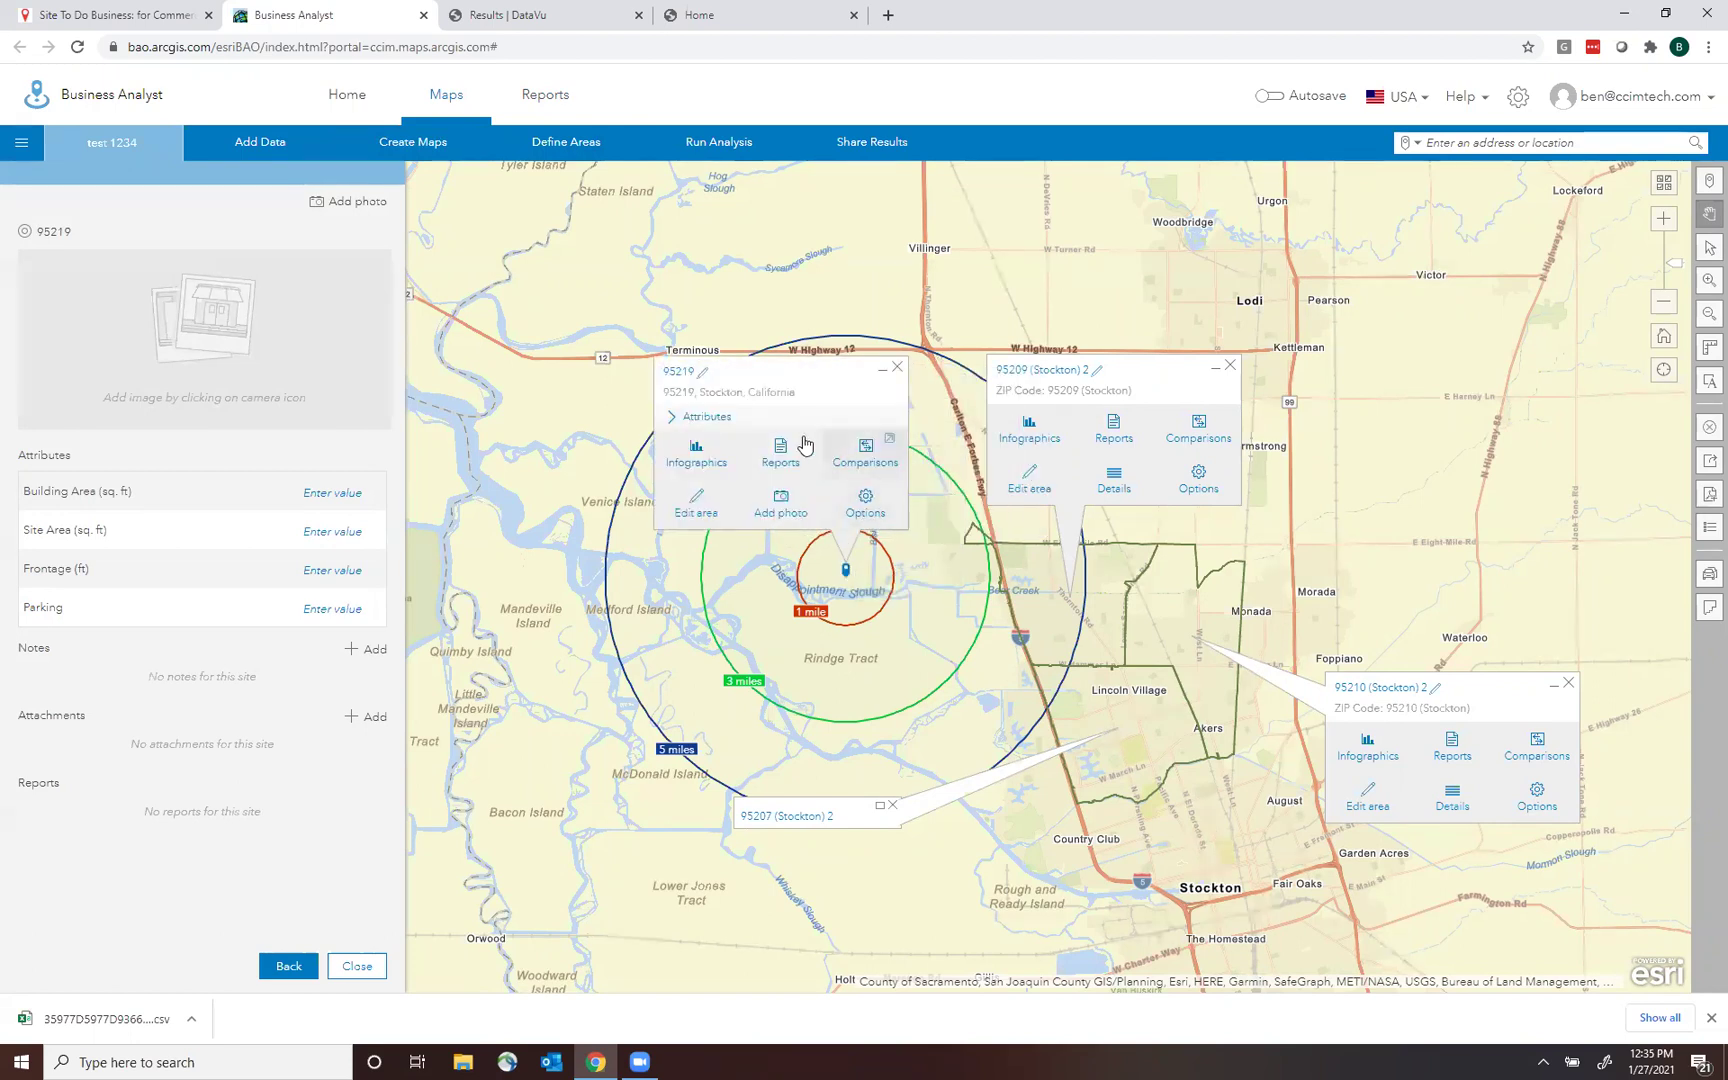
{"action": "left_click", "coordinate": [710, 506]}
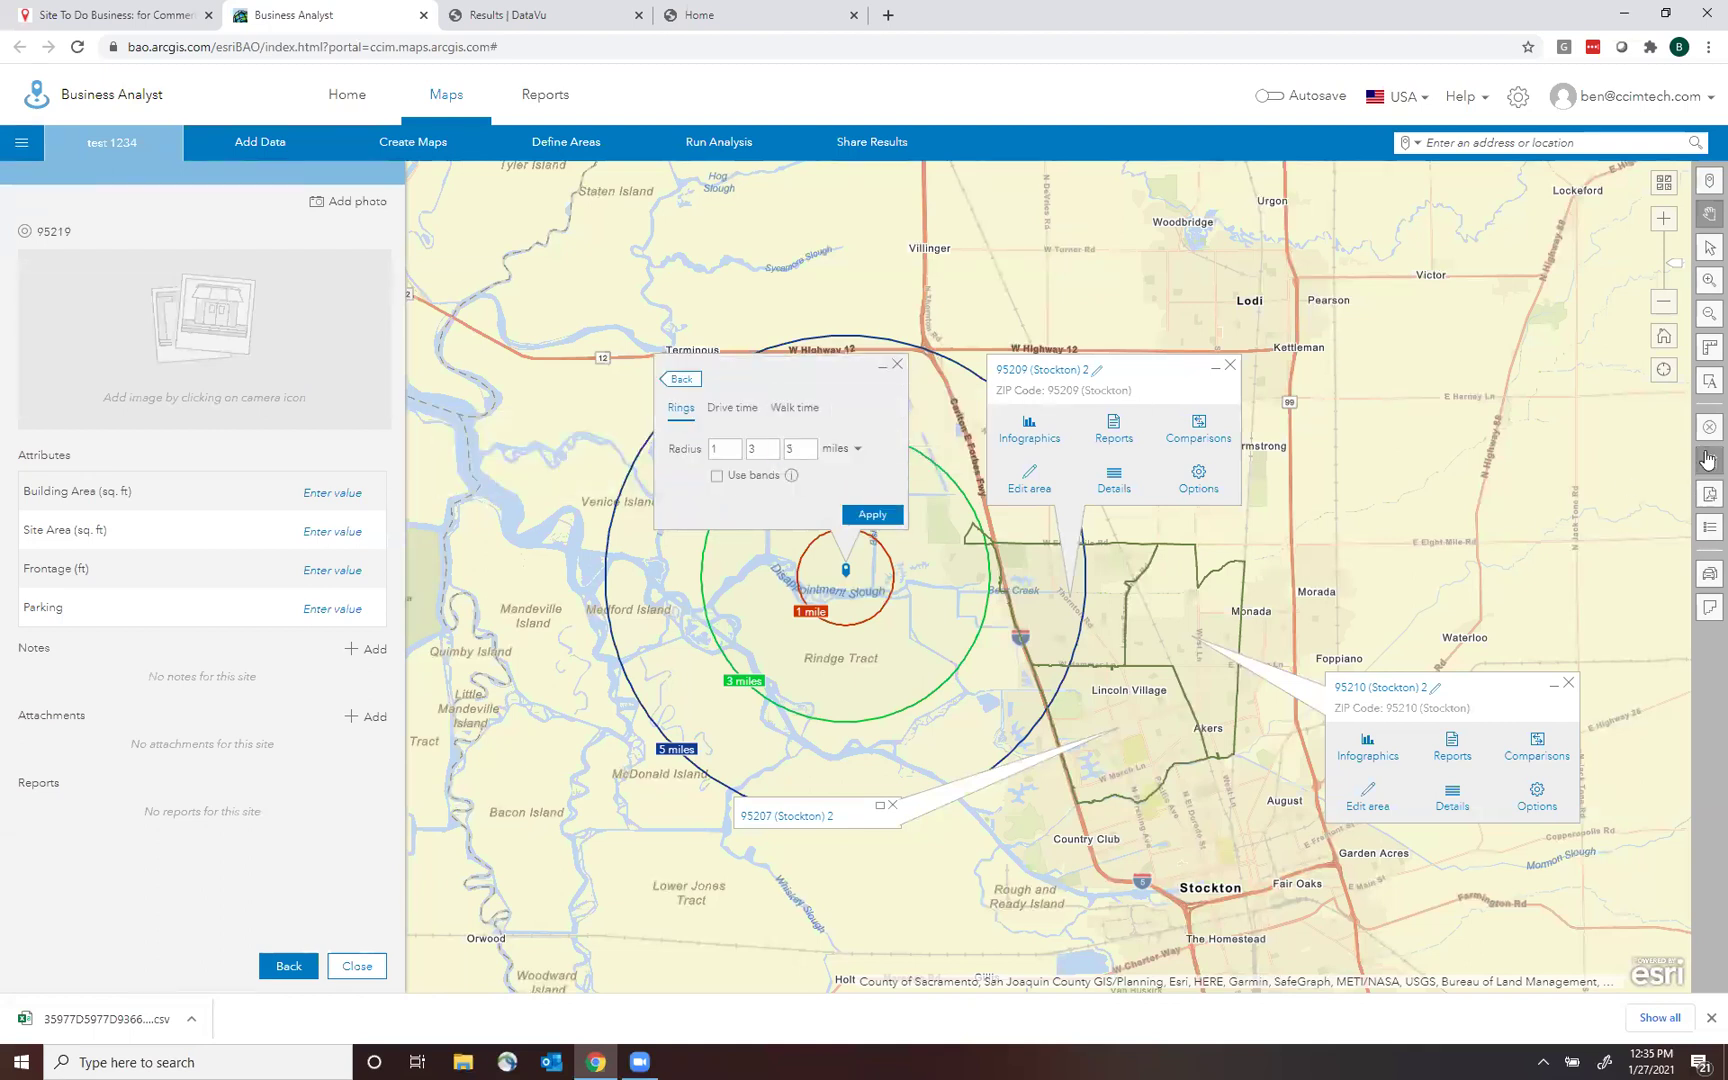
{"action": "left_click", "coordinate": [1707, 430]}
{"action": "left_click", "coordinate": [694, 605]}
{"action": "left_click", "coordinate": [957, 740]}
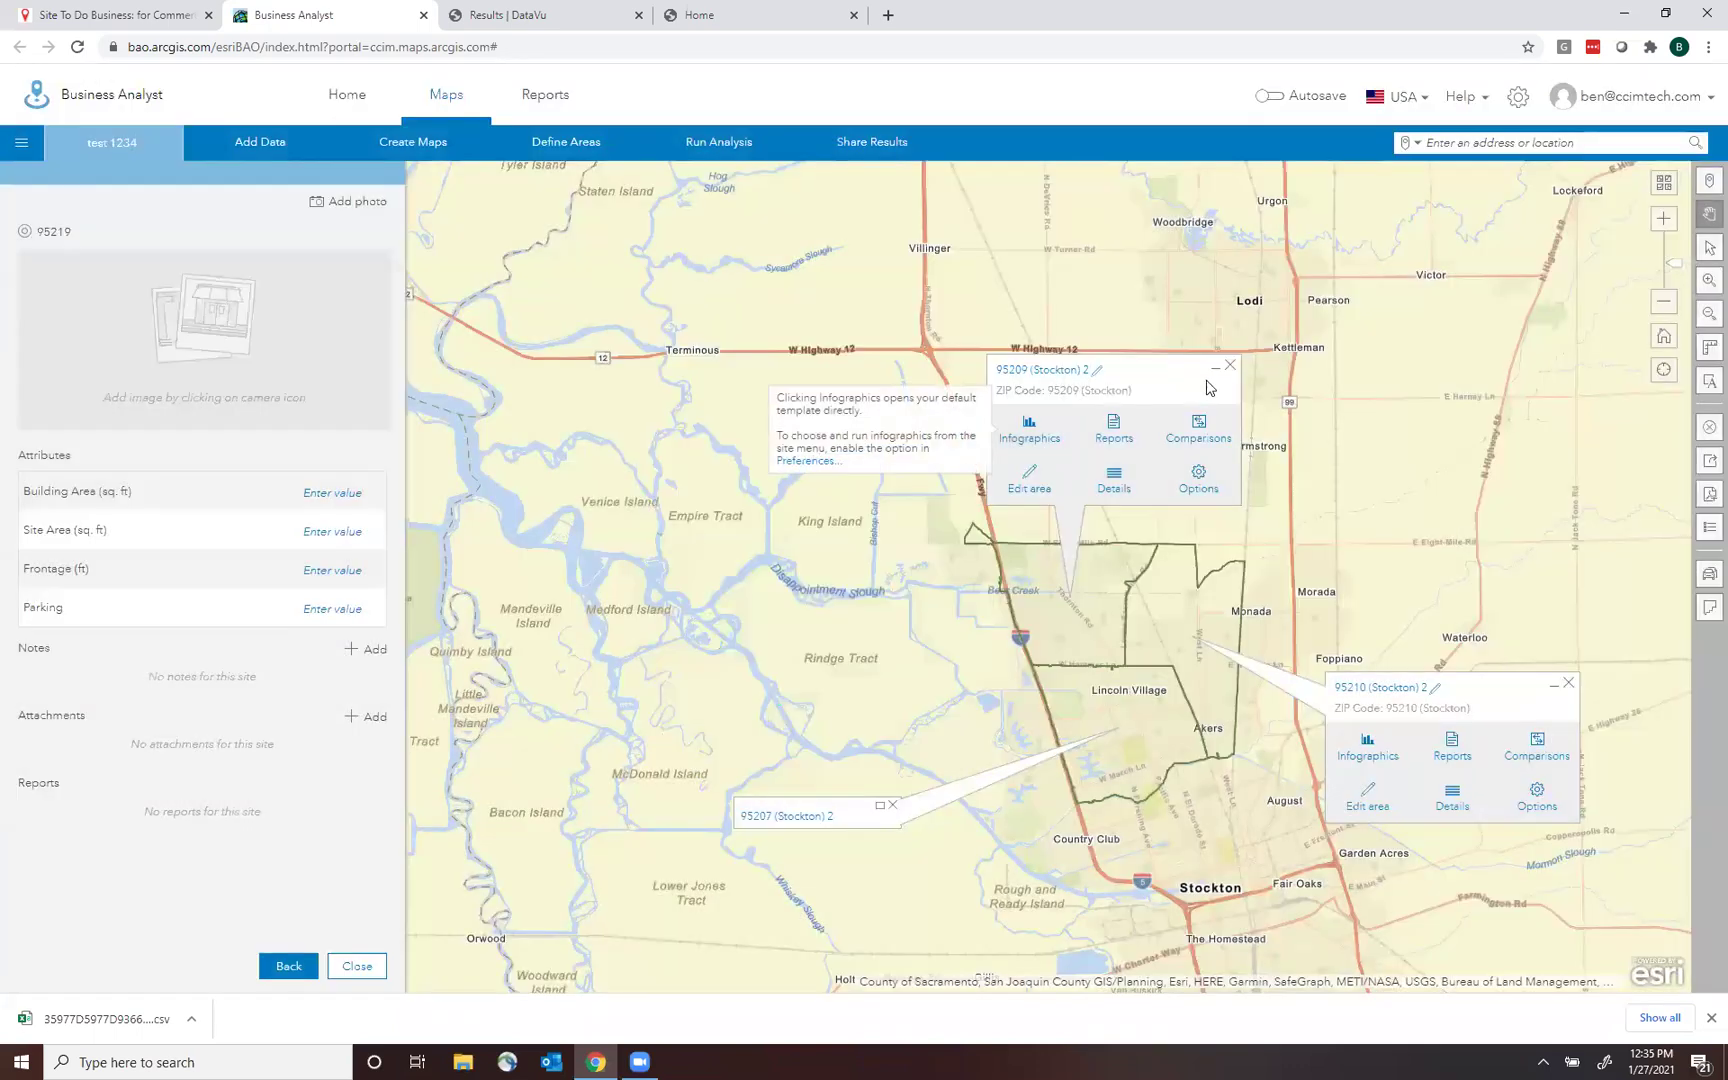
Close the 95209 and 95210 info boxes and the site panel, recentre on Stockton, and finish.
{"action": "left_click", "coordinate": [1230, 366]}
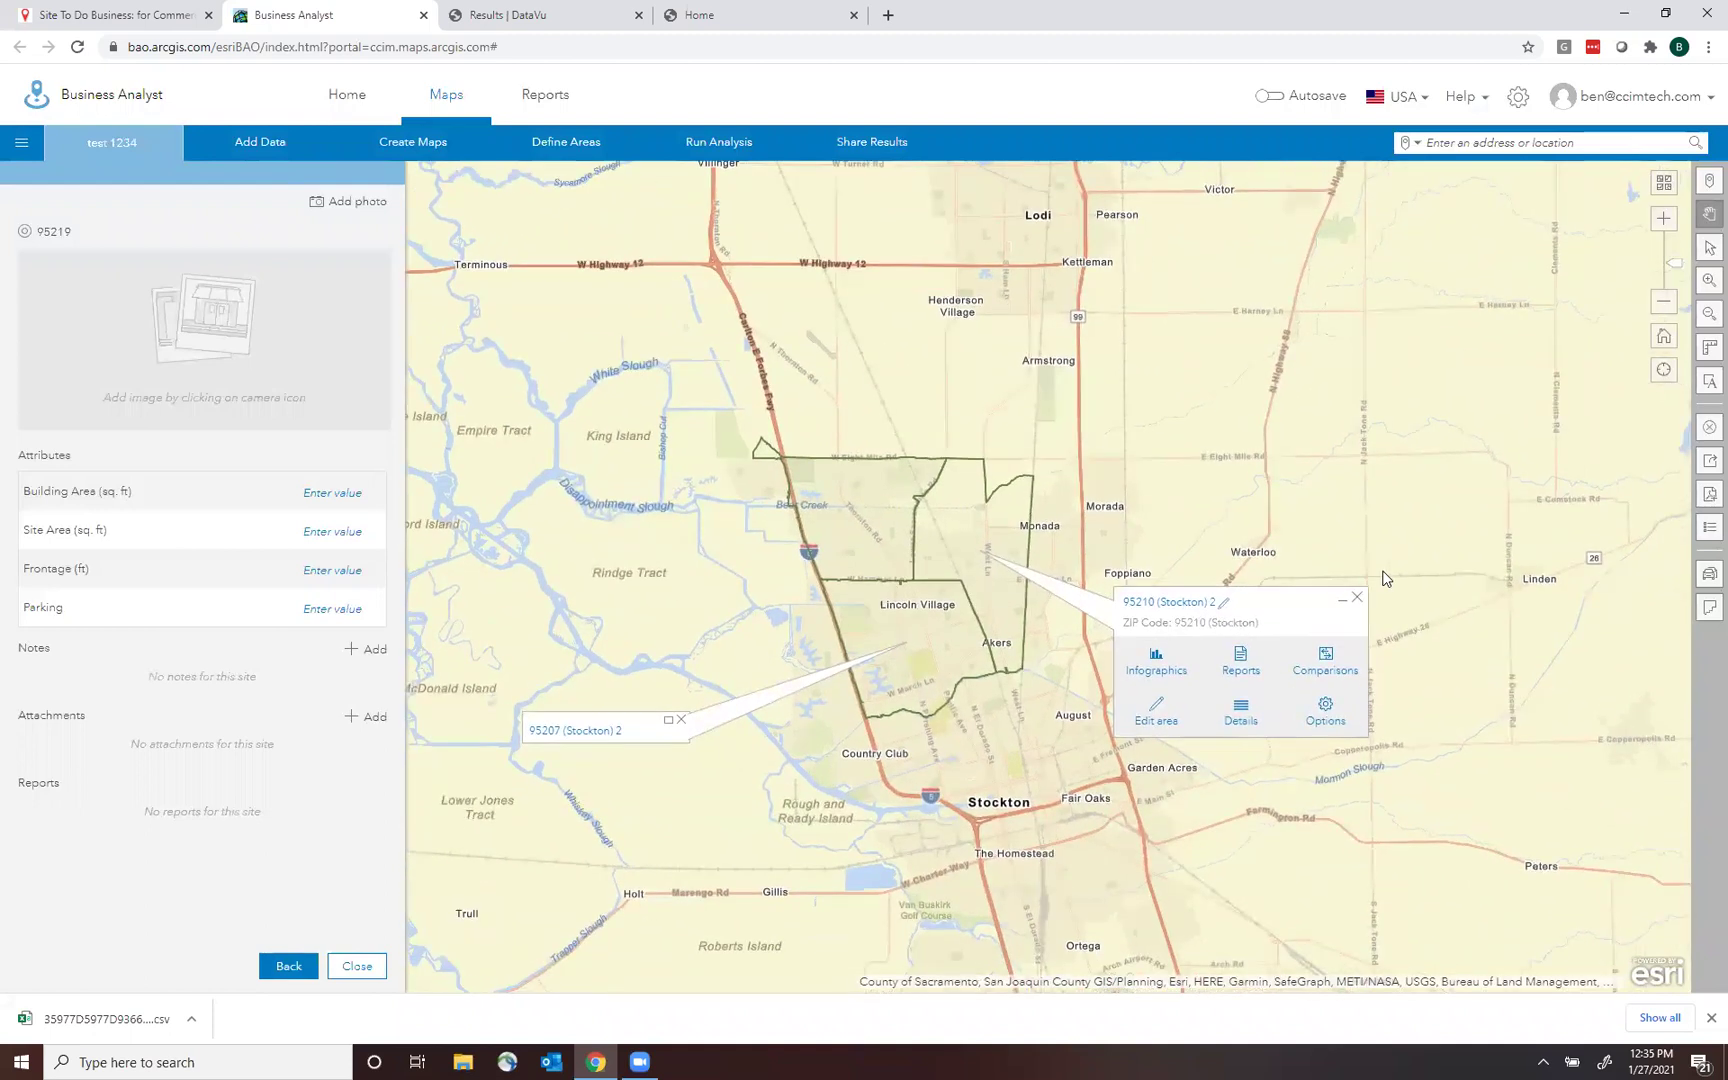
{"action": "left_click", "coordinate": [1357, 600]}
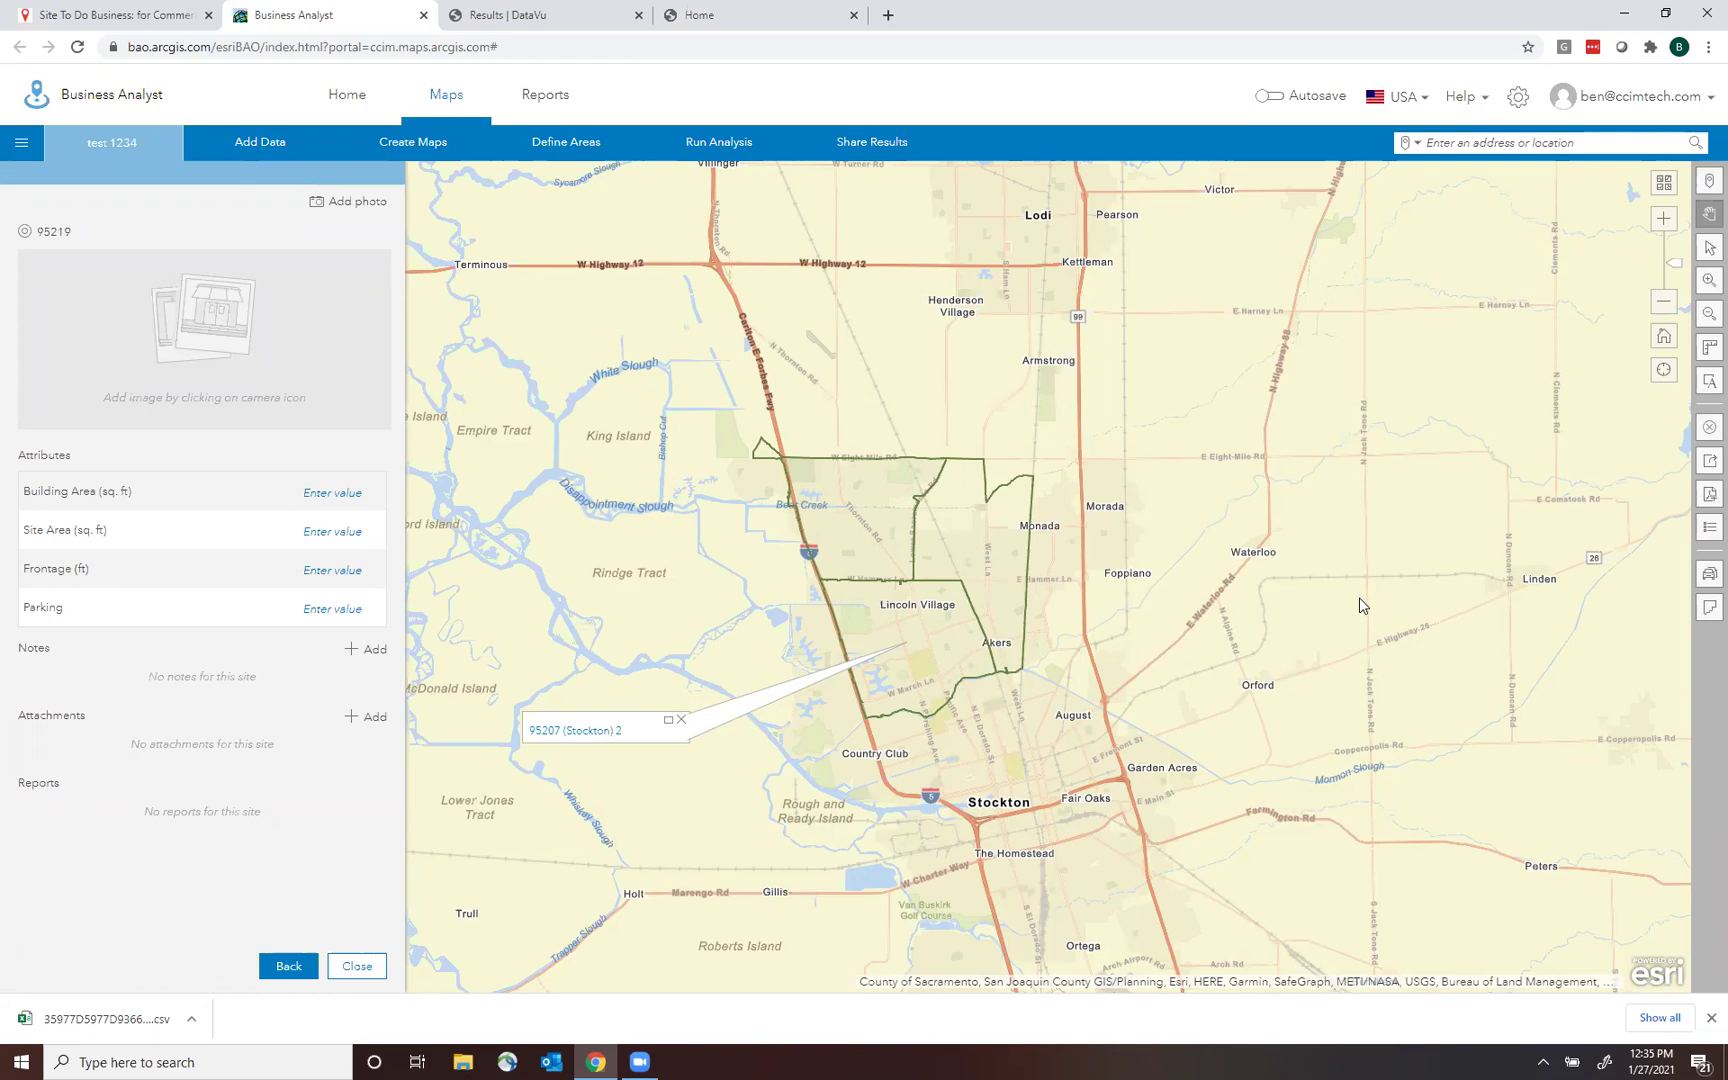
{"action": "left_click", "coordinate": [357, 966]}
{"action": "left_click_drag", "start_coordinate": [865, 354], "coordinate": [773, 310]}
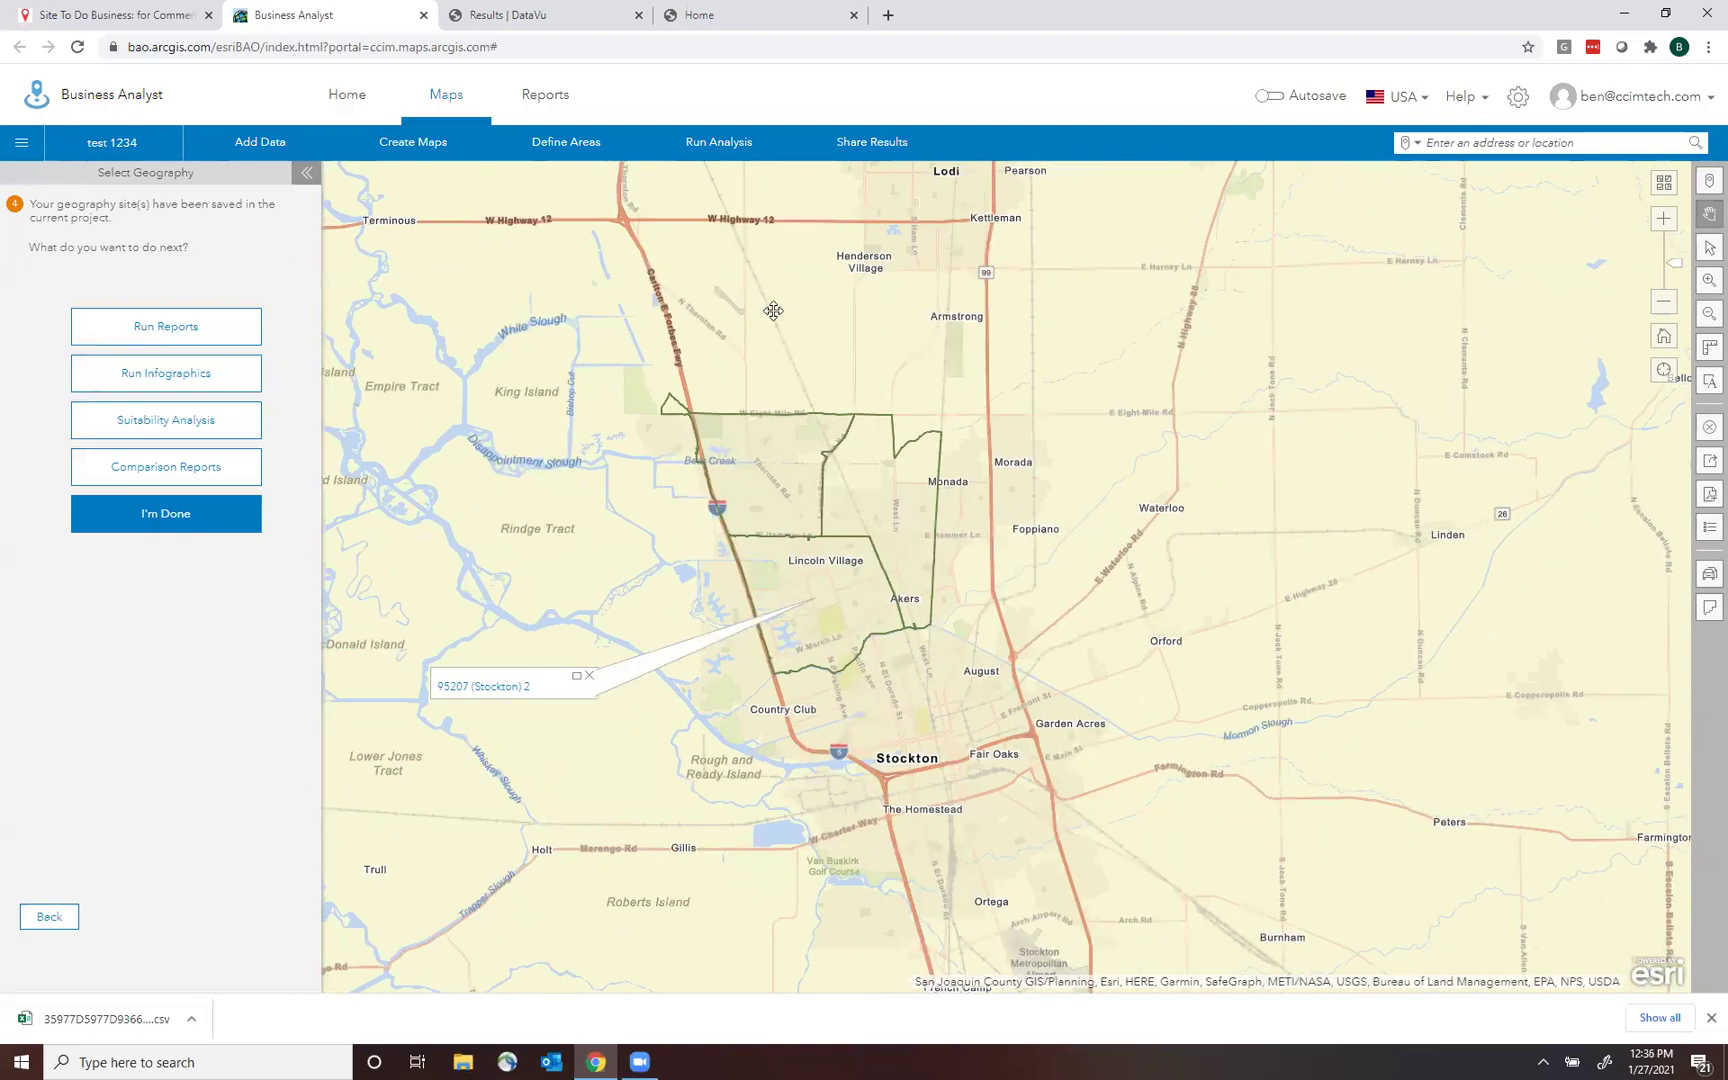
{"action": "left_click", "coordinate": [166, 515]}
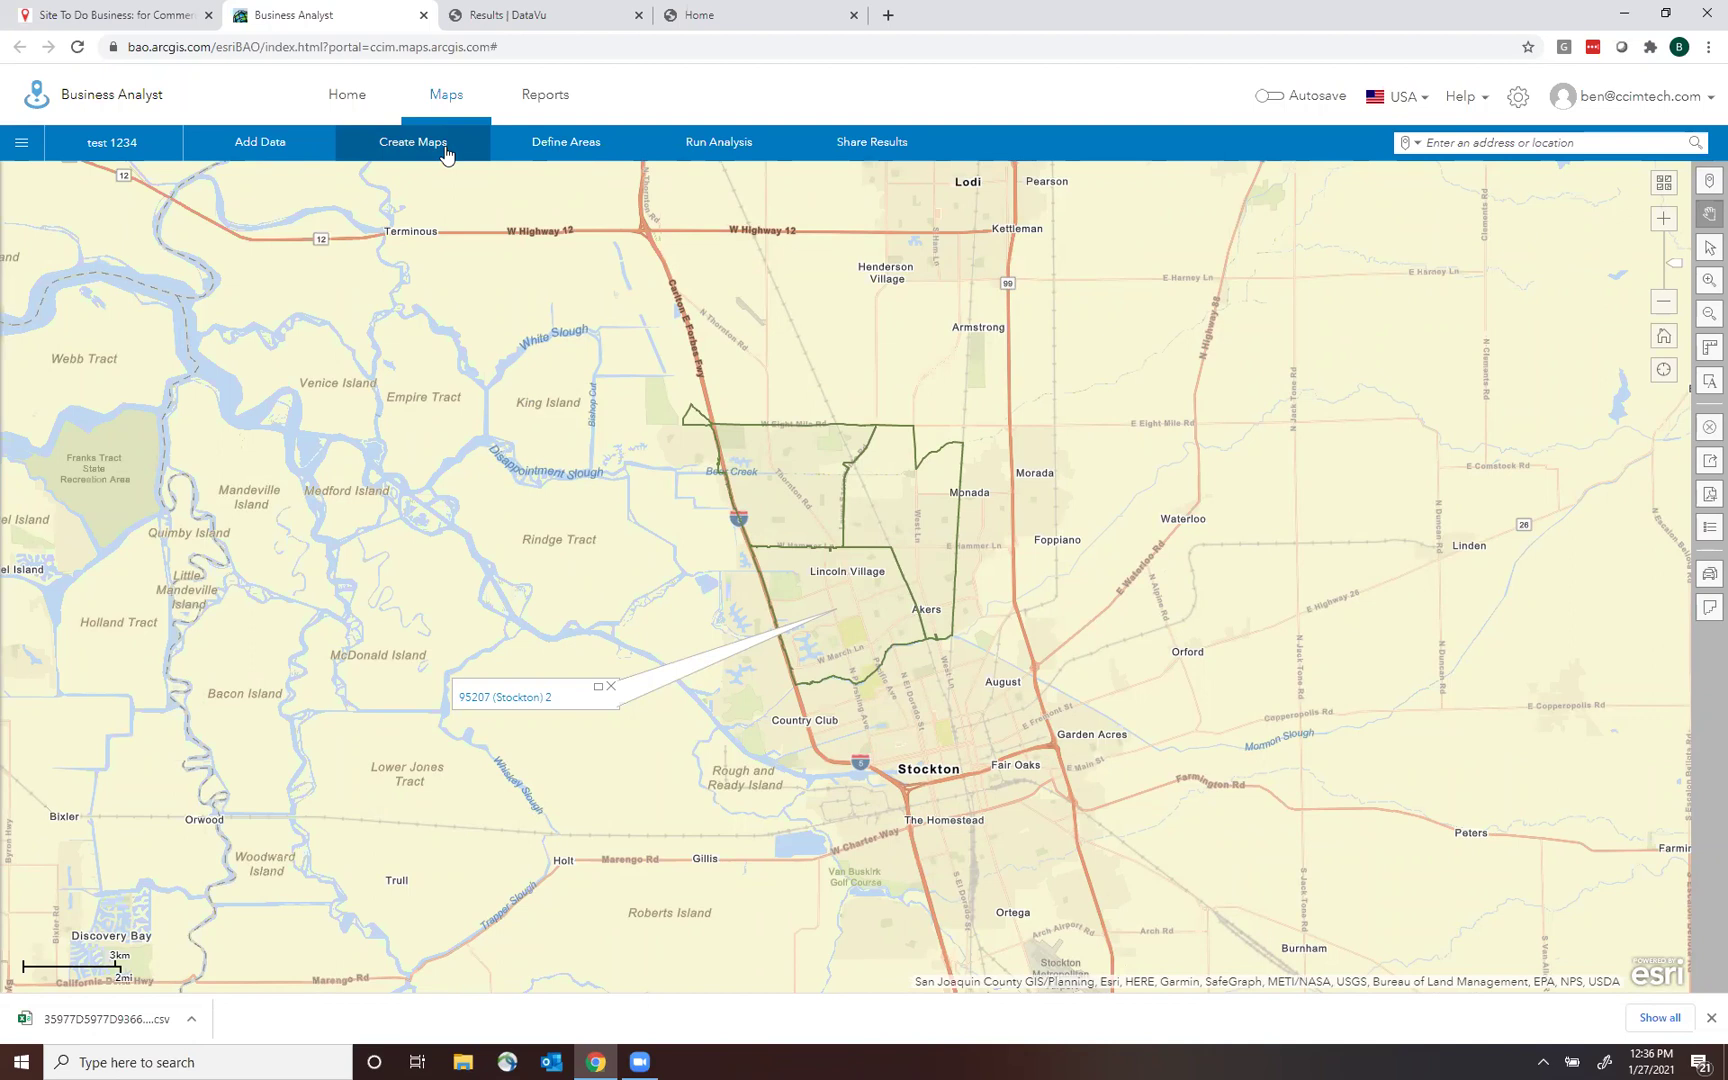
Start a colour-coded map and browse the Age variables, such as 2020 Median Age.
{"action": "left_click", "coordinate": [446, 148]}
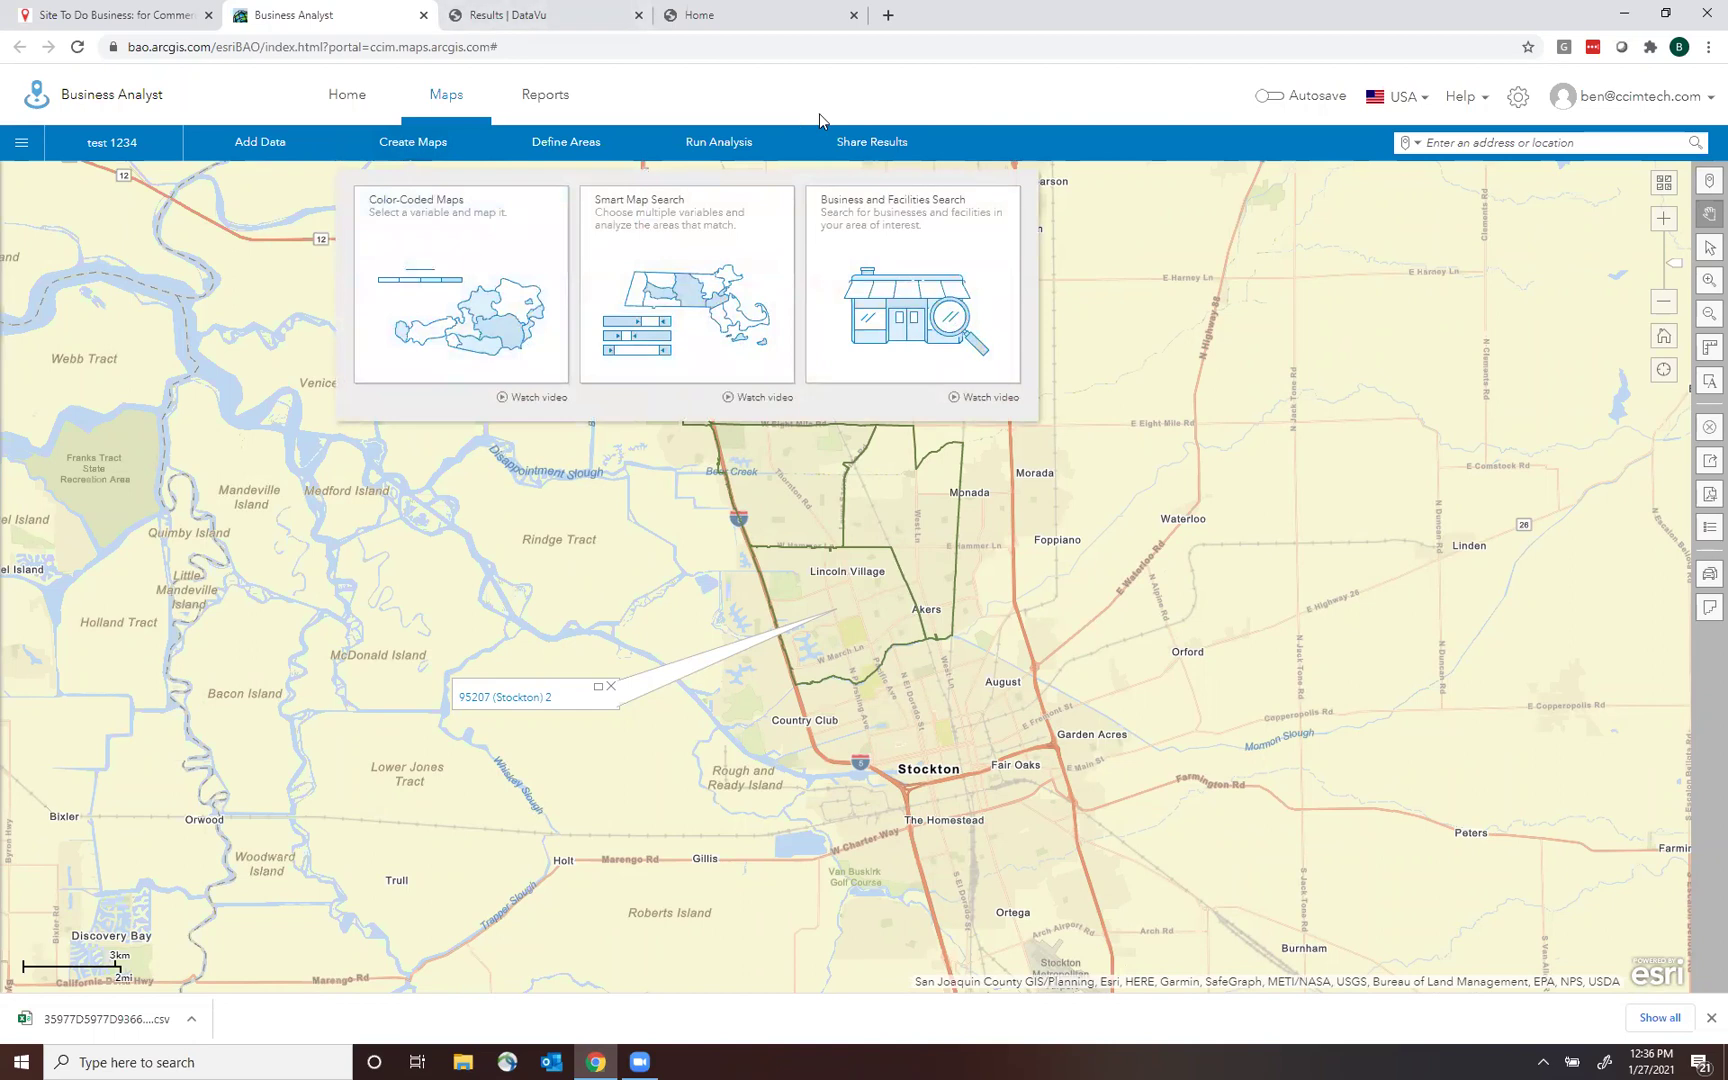
{"action": "left_click", "coordinate": [462, 268]}
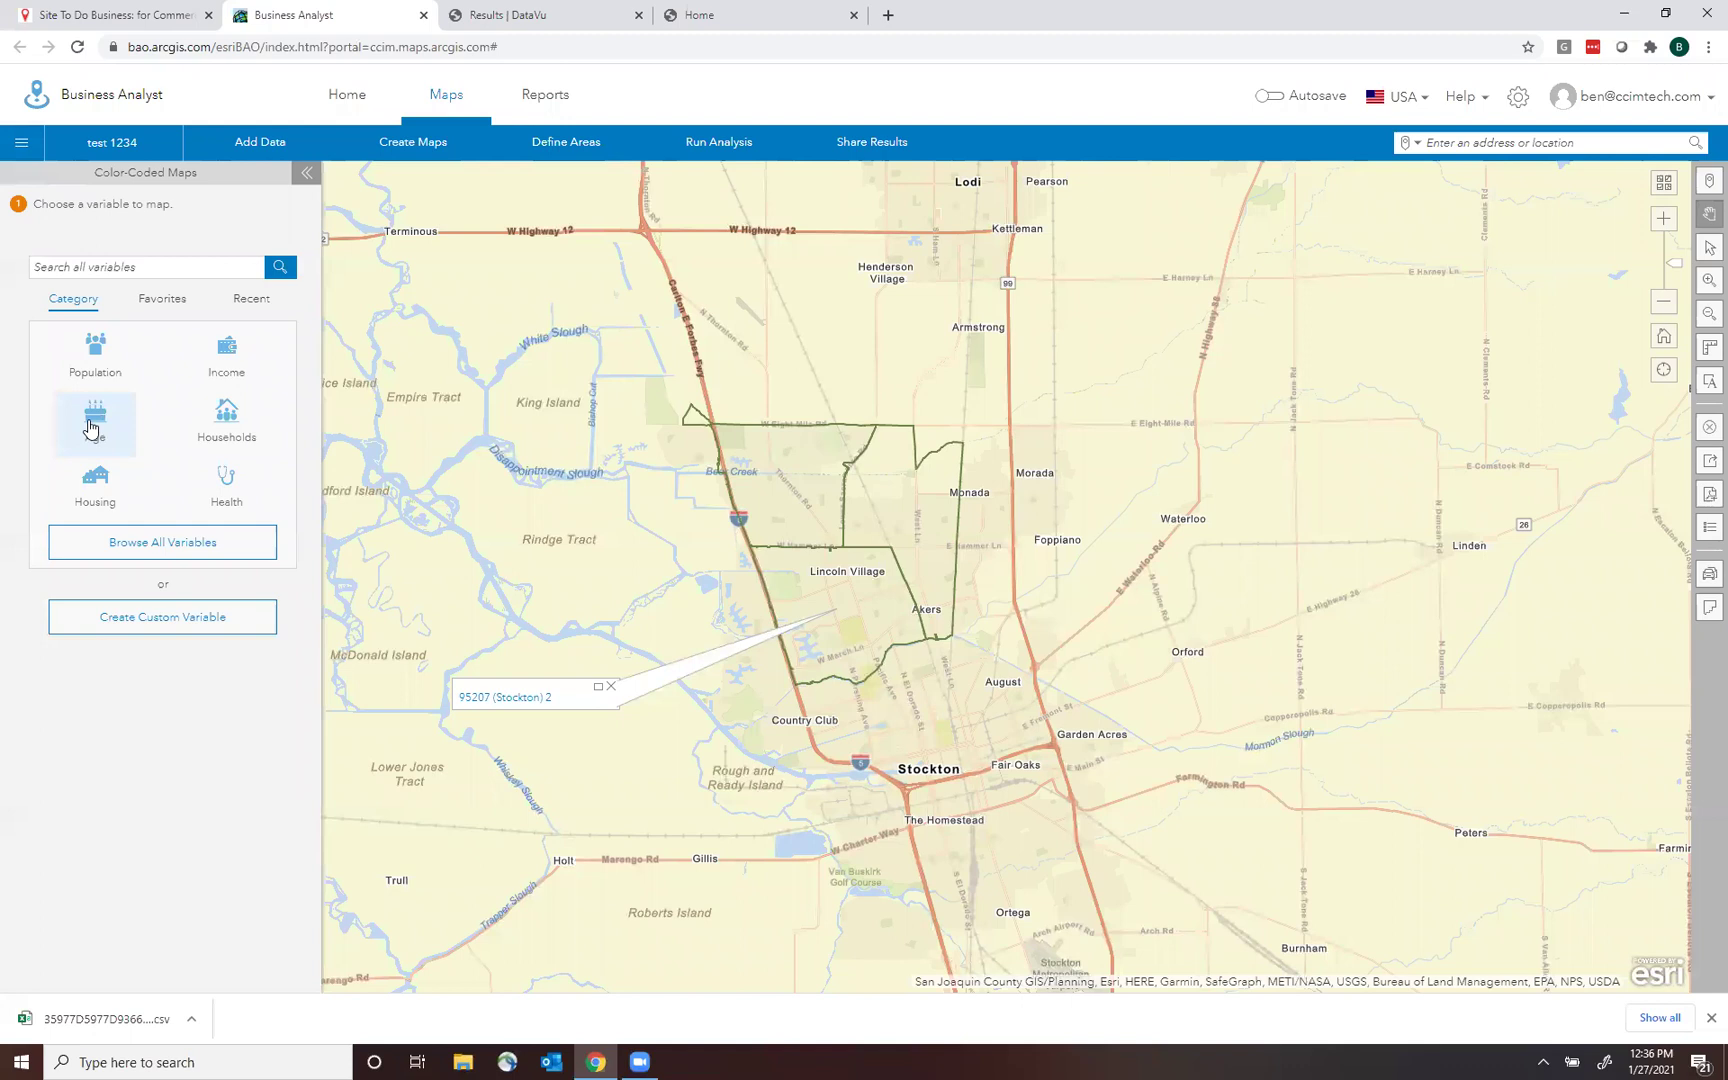
{"action": "left_click", "coordinate": [90, 427]}
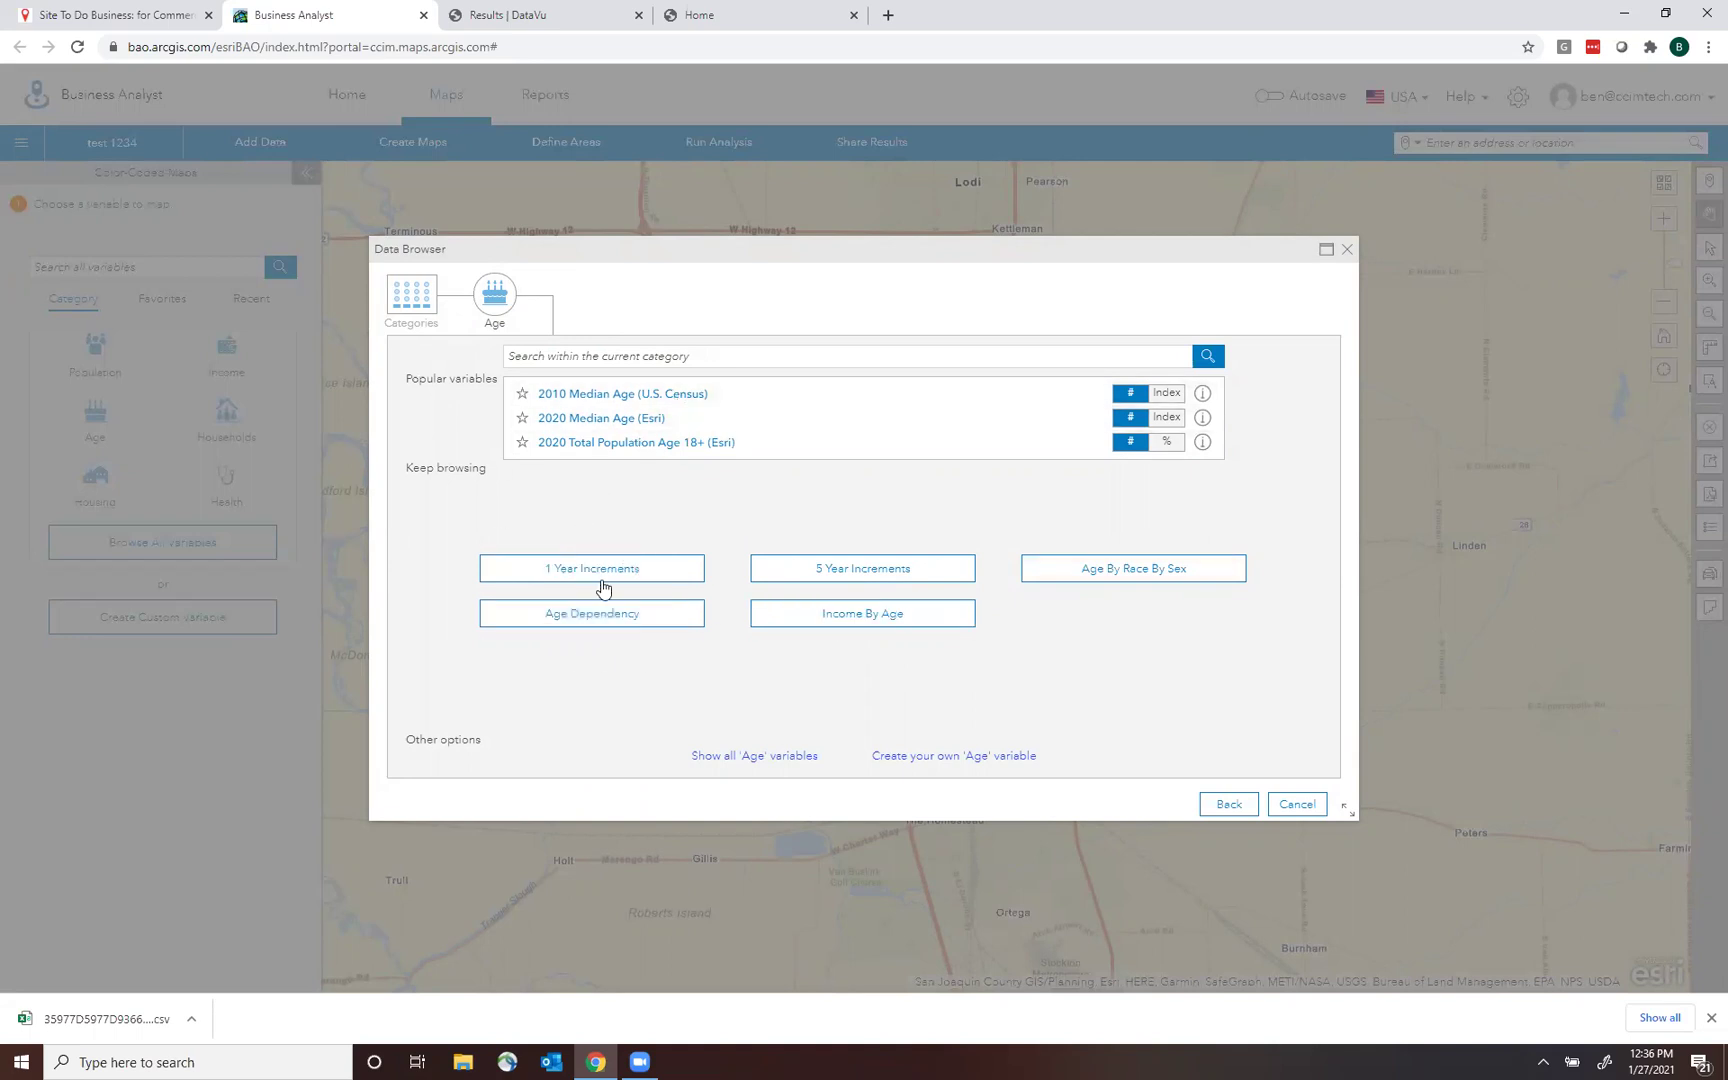
Build a custom 2020 age variable for ages 74+ and save it under its default name.
{"action": "left_click", "coordinate": [987, 763]}
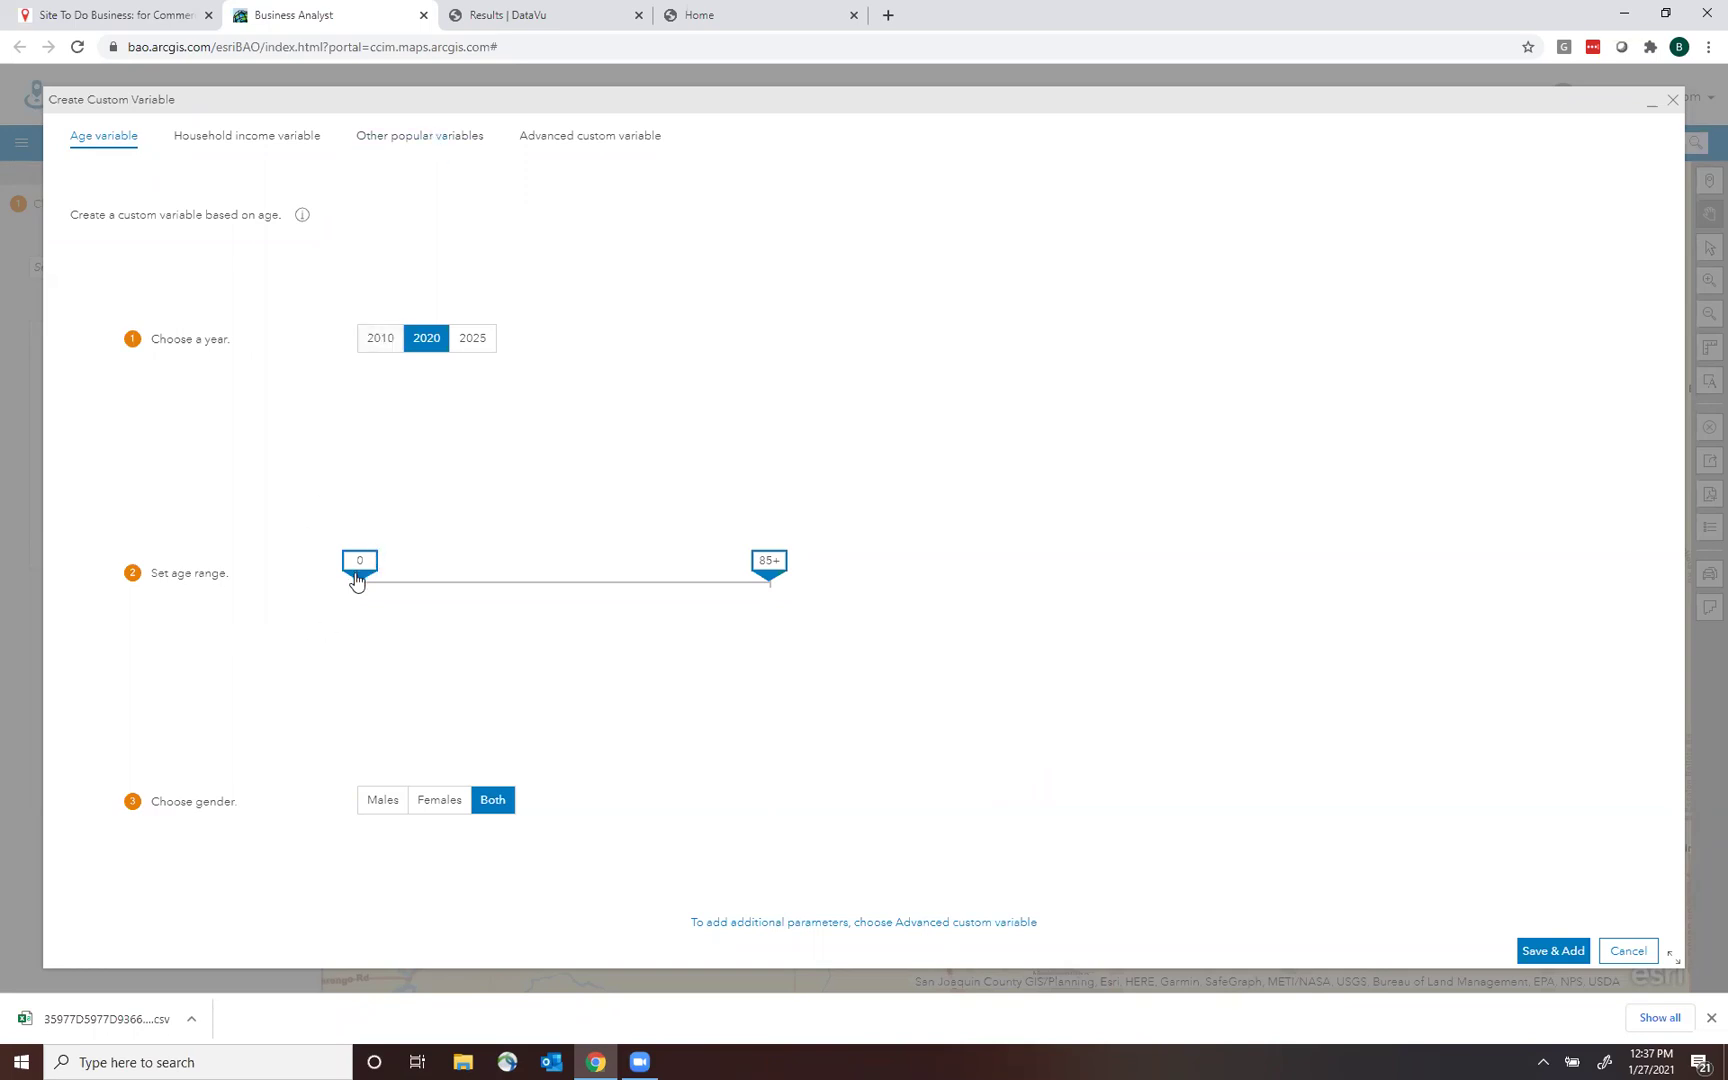
{"action": "left_click_drag", "start_coordinate": [358, 585], "coordinate": [716, 583]}
{"action": "left_click", "coordinate": [1538, 954]}
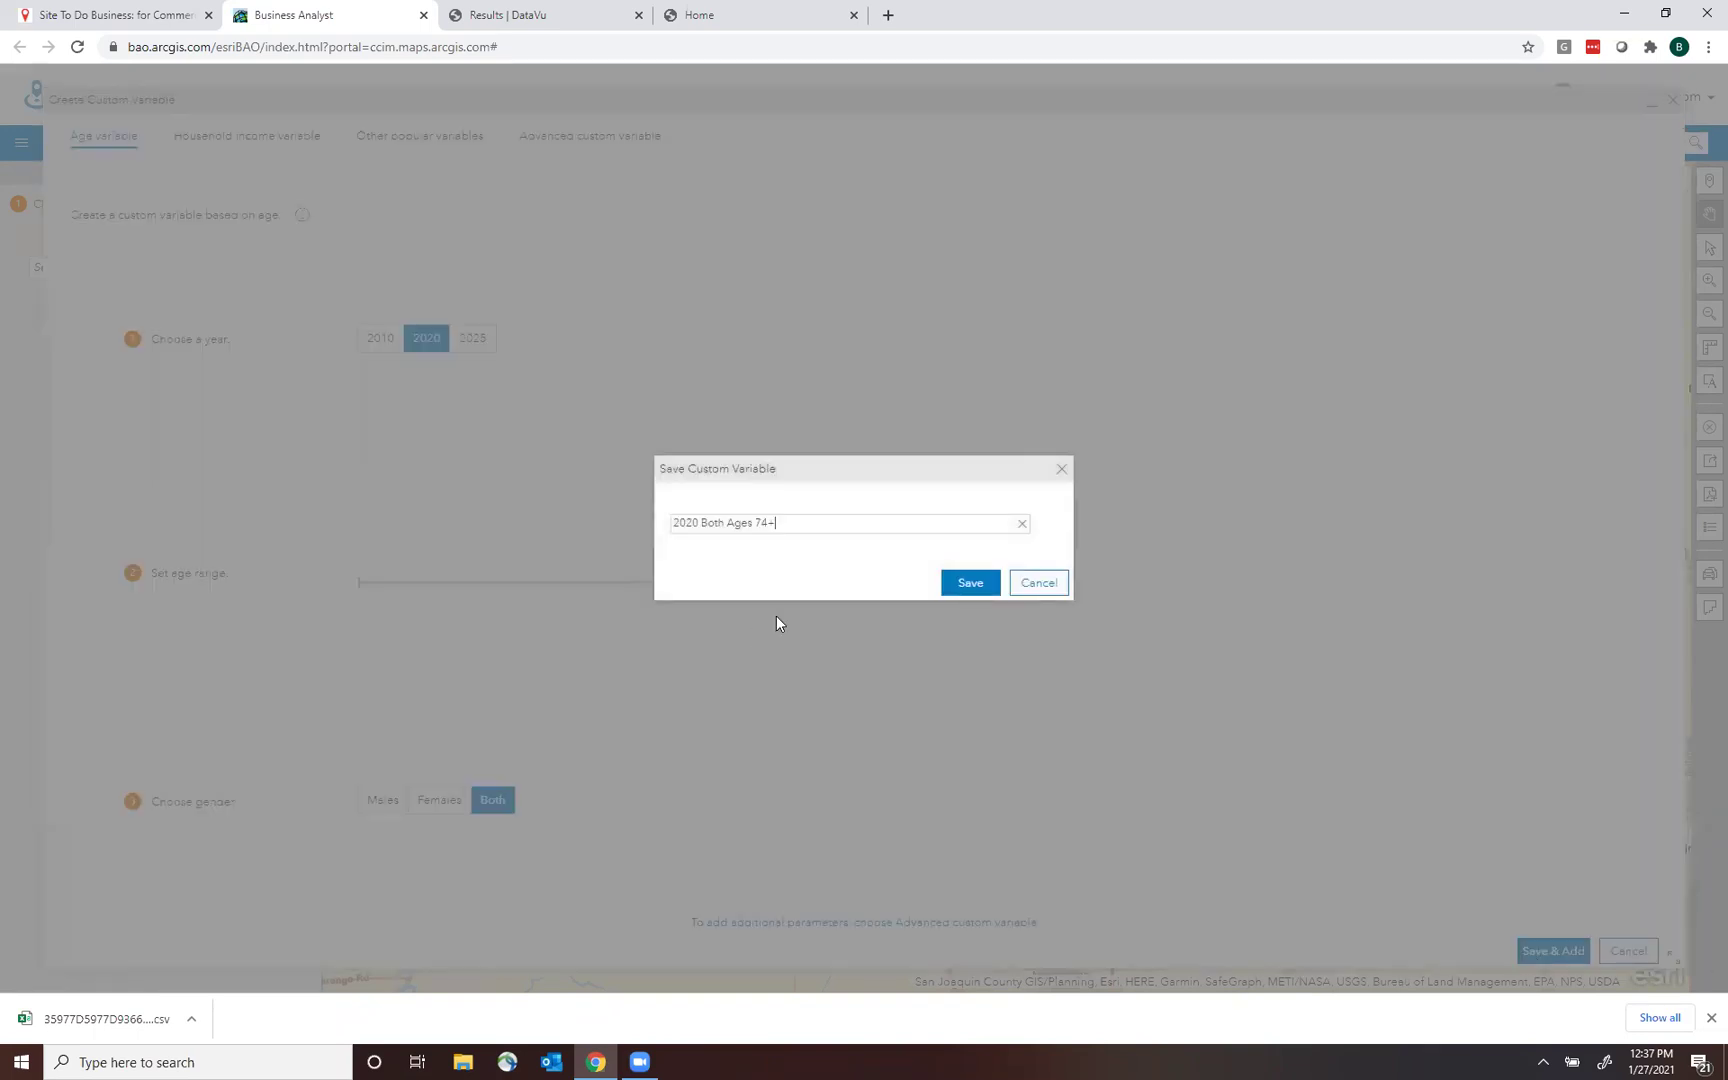
{"action": "left_click", "coordinate": [969, 590]}
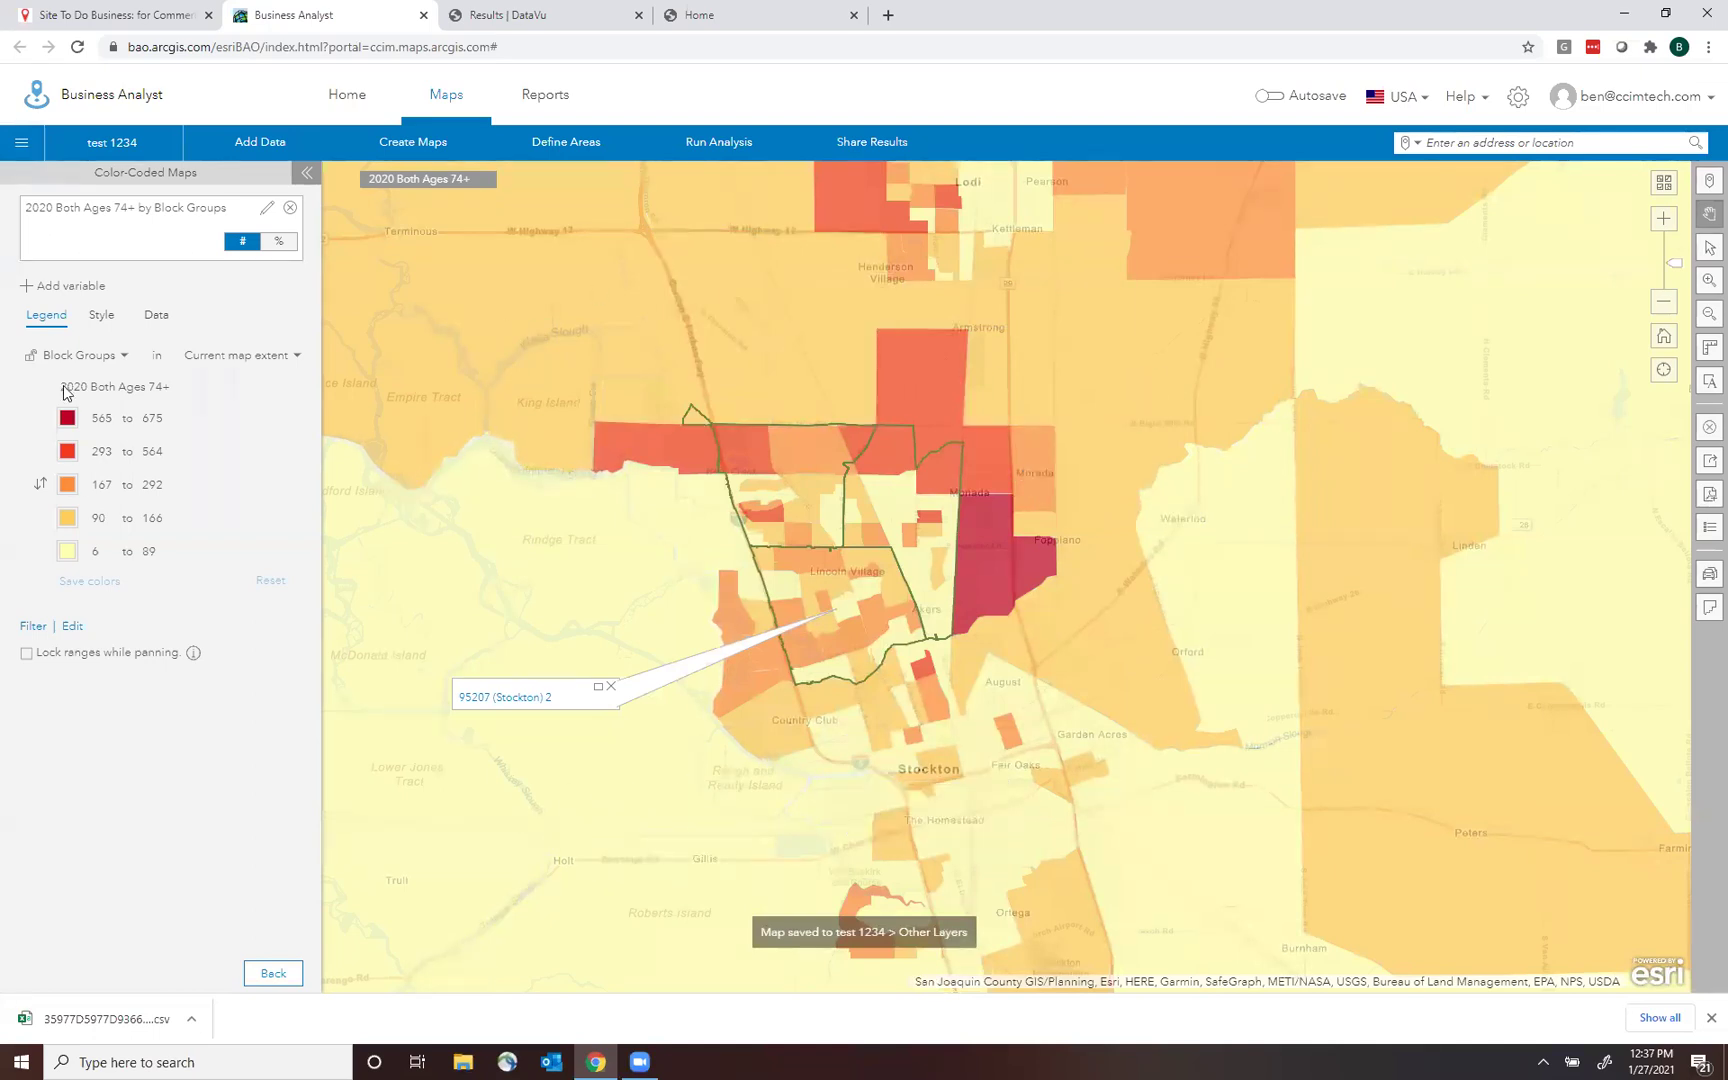
Zoom out to the wider Stockton region and switch the ages 74+ map from Census Tracts to ZIP Codes.
{"action": "mouse_move", "coordinate": [984, 601]}
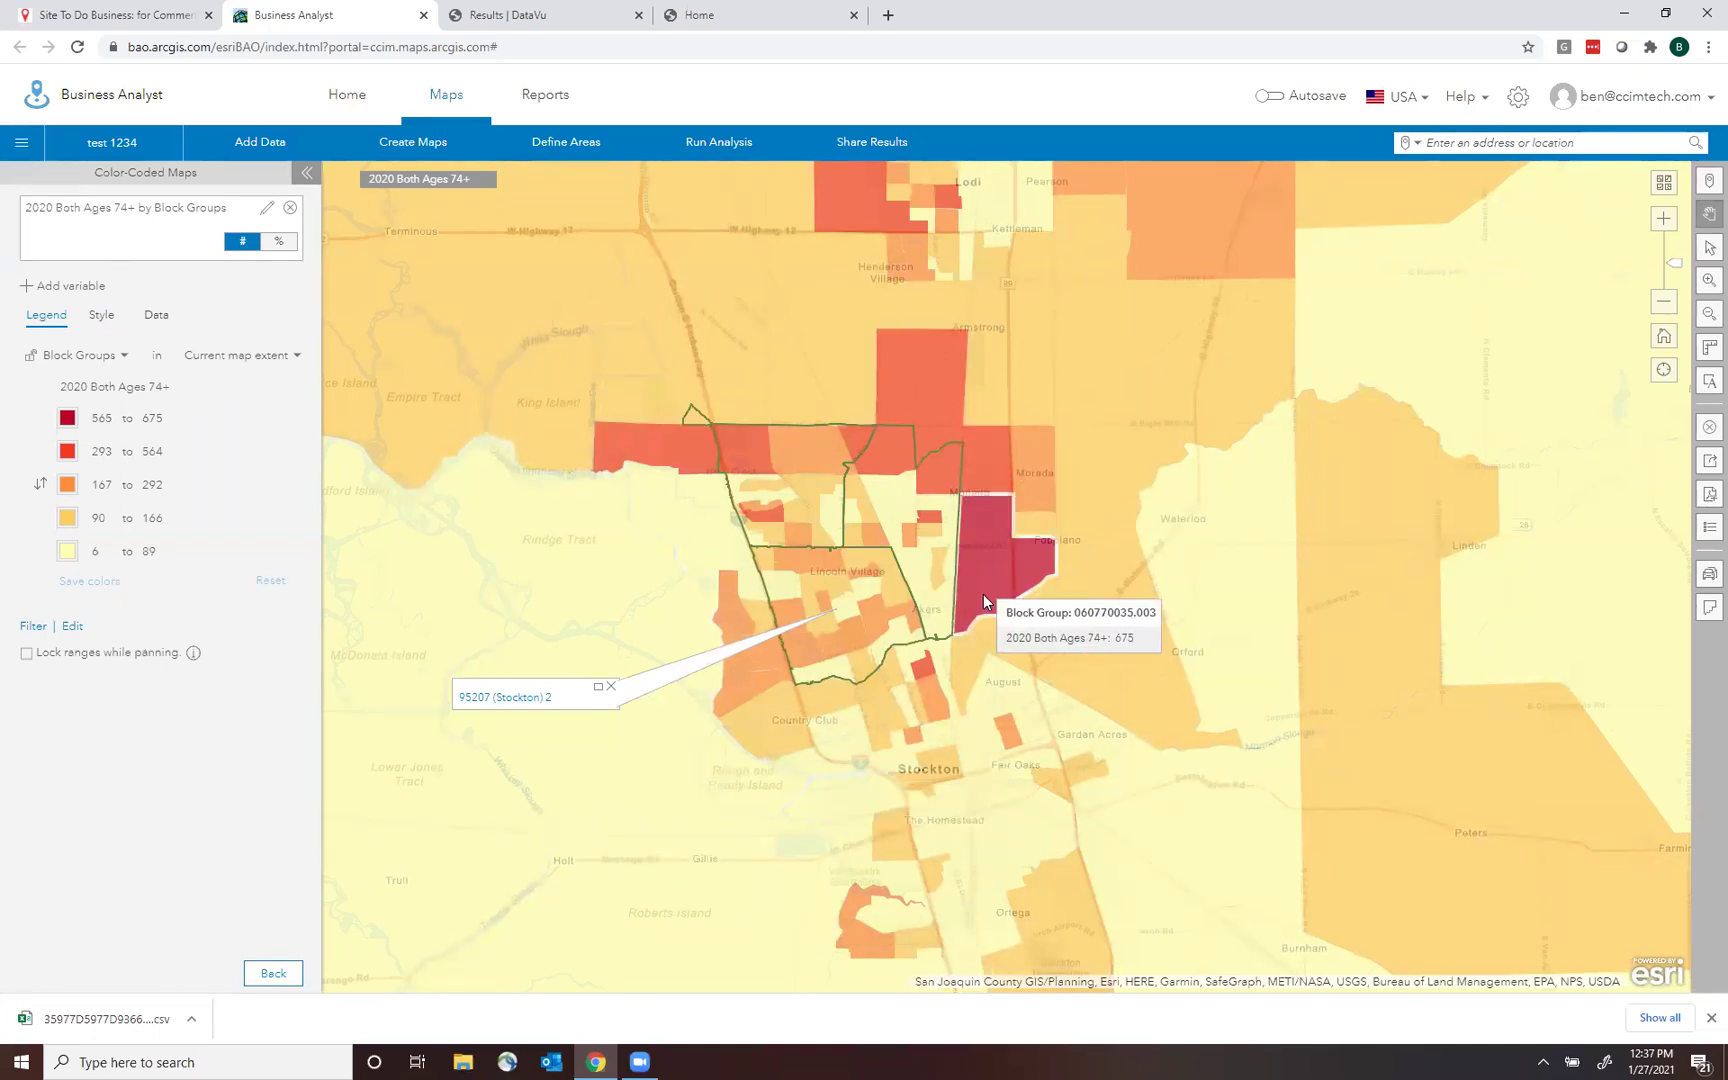
{"action": "mouse_move", "coordinate": [1670, 310]}
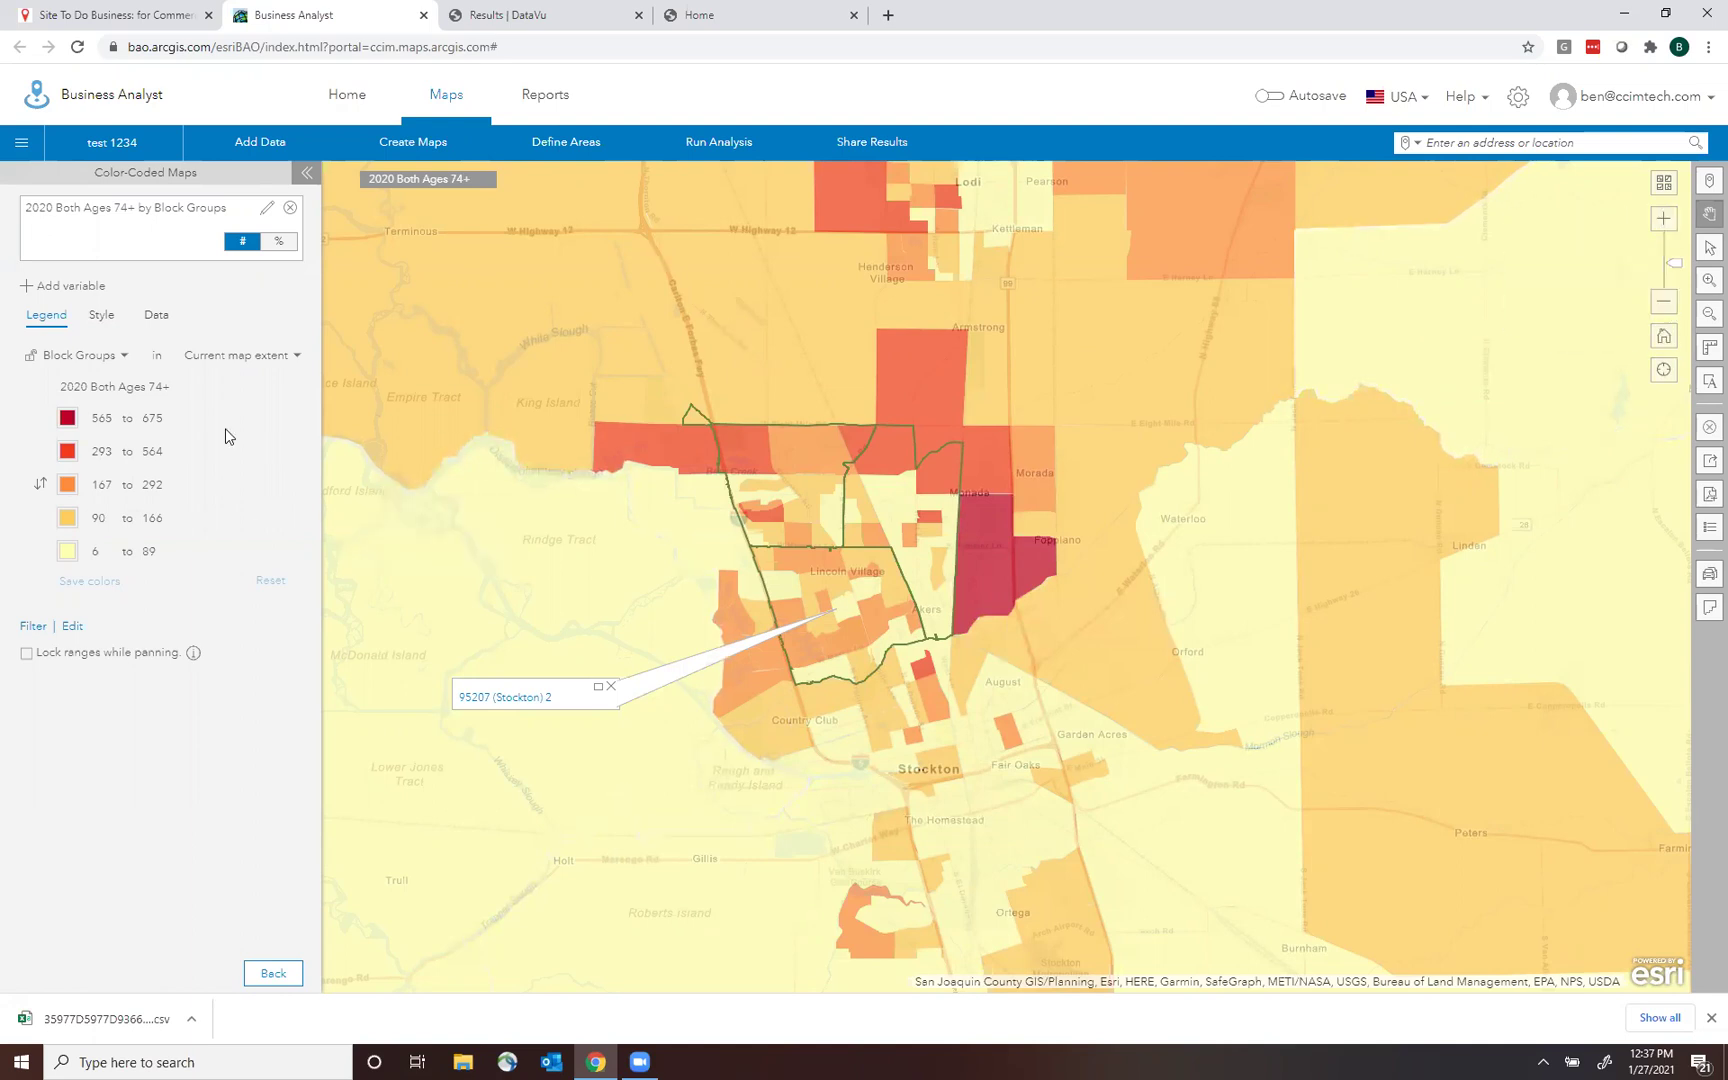
{"action": "mouse_move", "coordinate": [993, 557]}
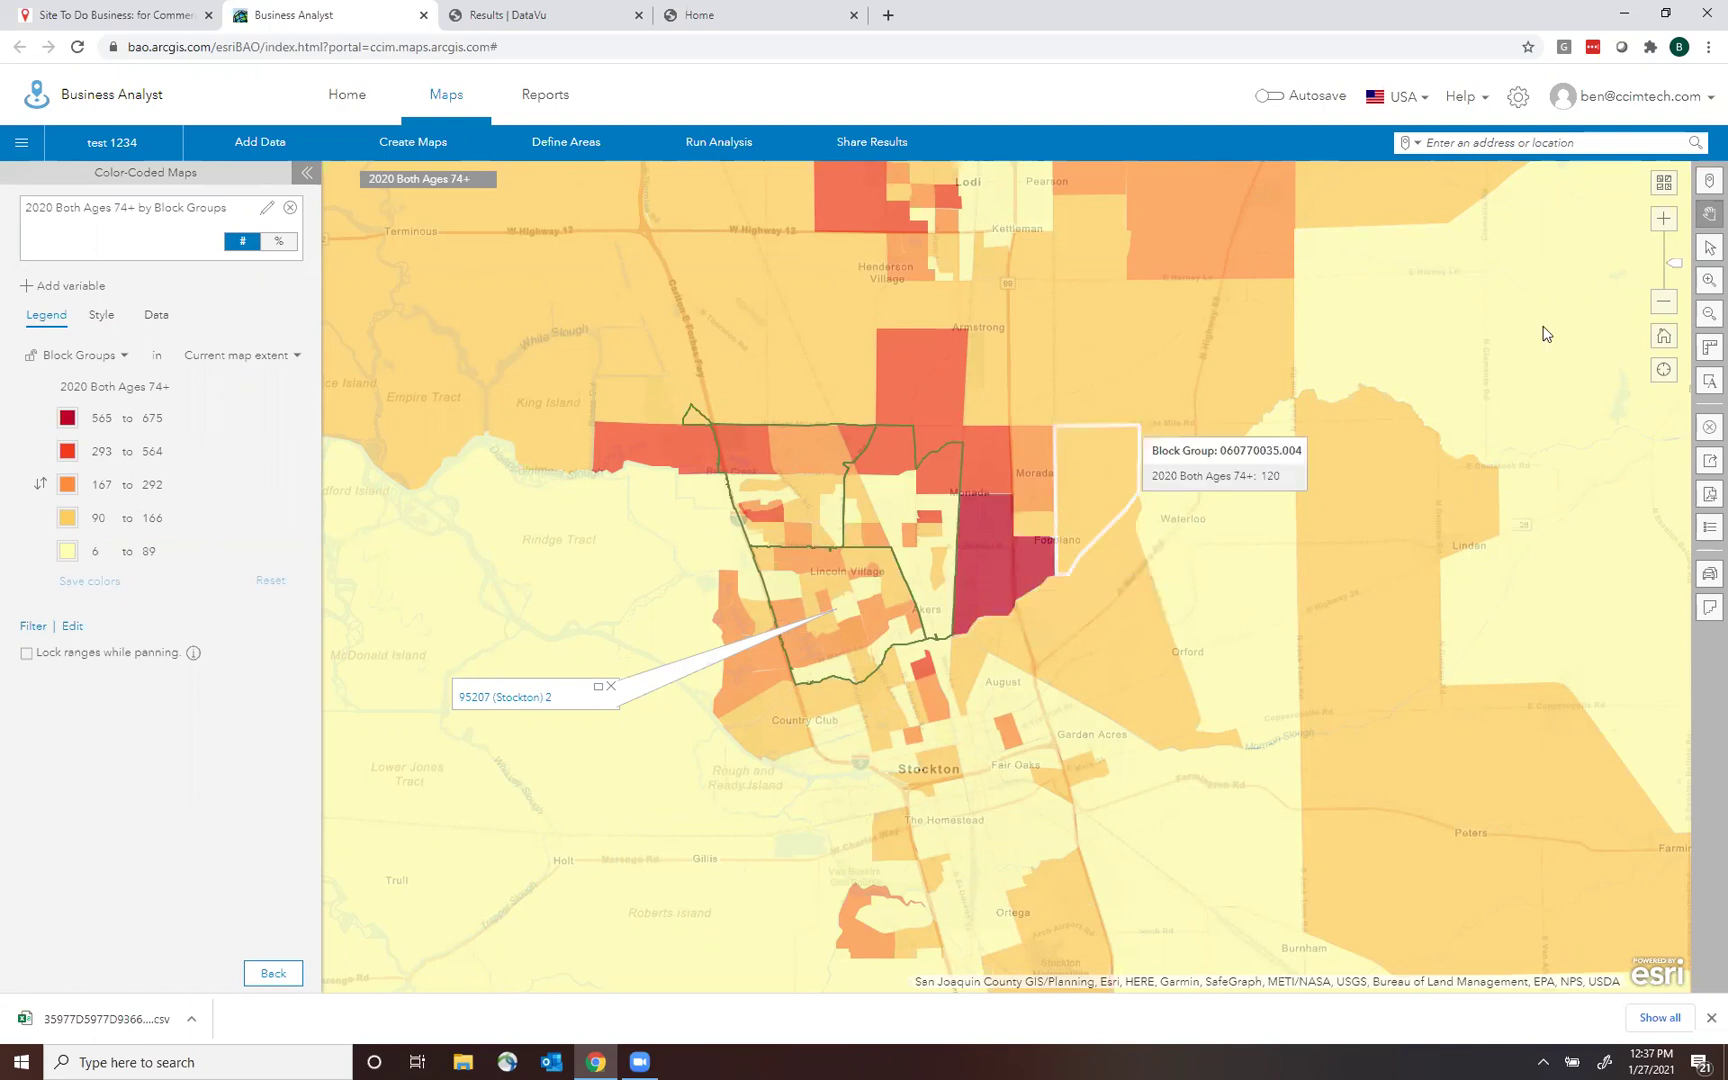
{"action": "left_click", "coordinate": [1662, 301]}
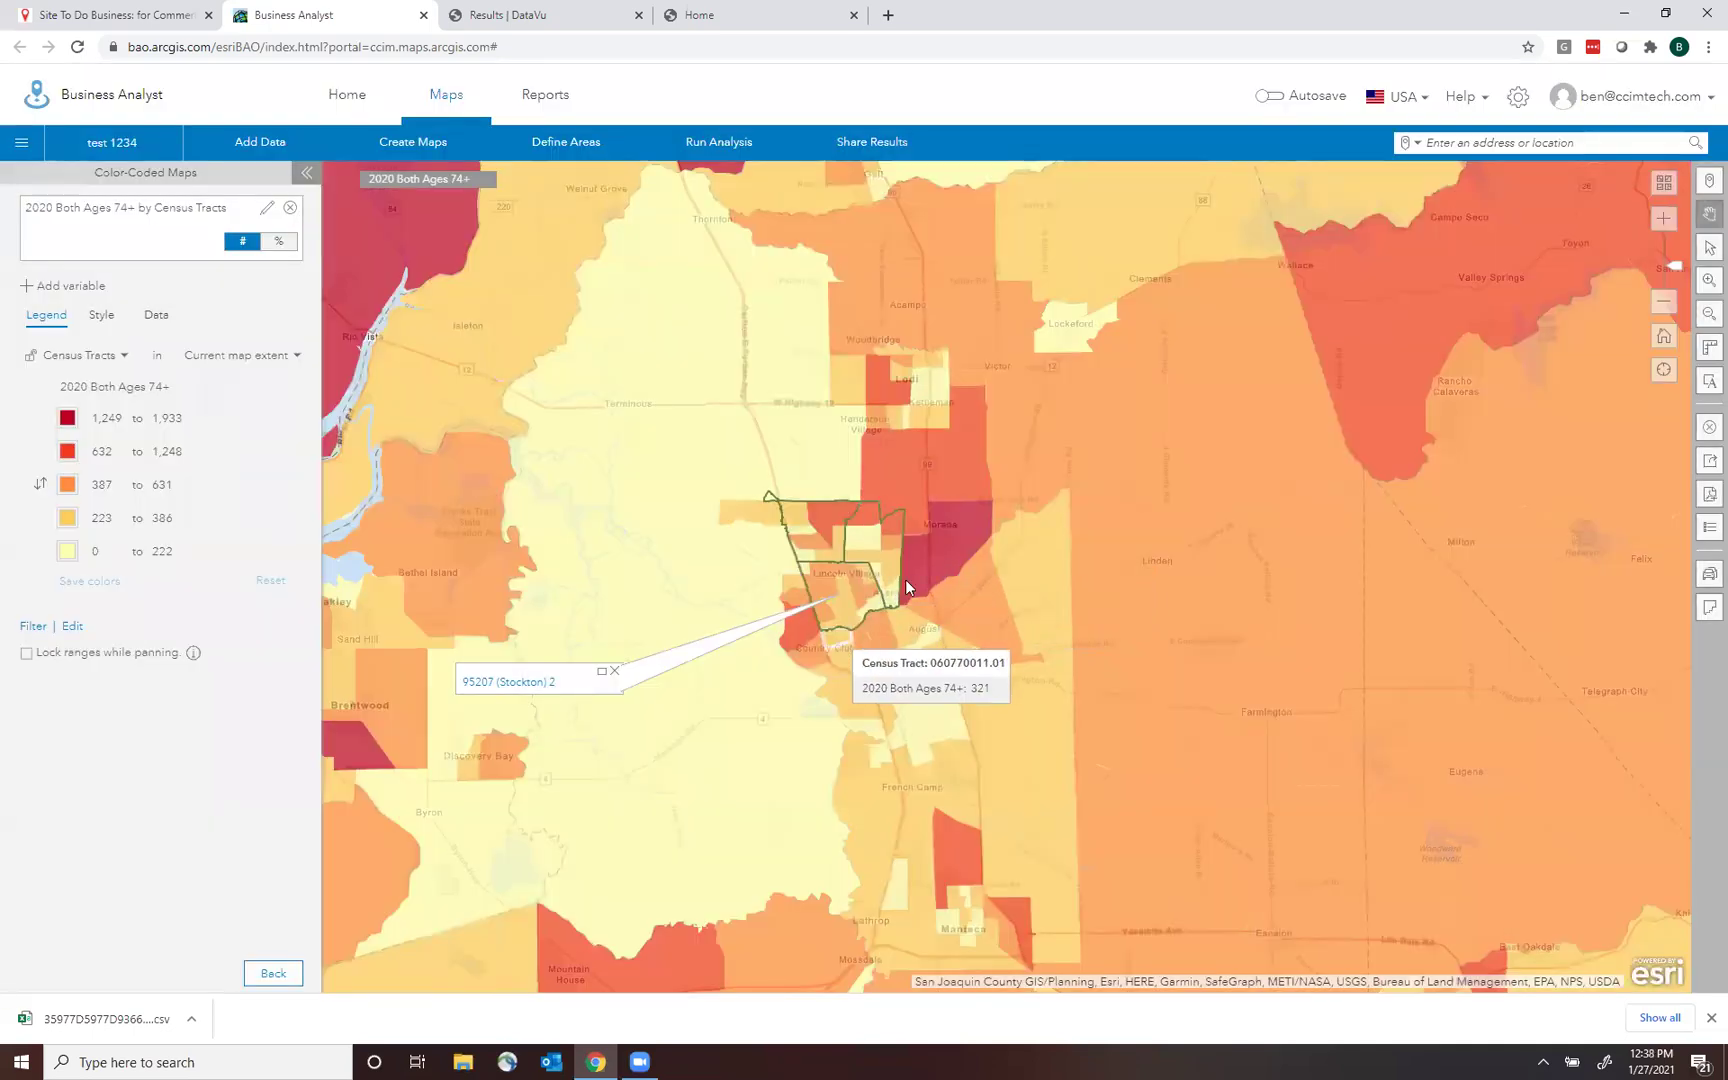
{"action": "left_click", "coordinate": [124, 362]}
{"action": "left_click", "coordinate": [135, 480]}
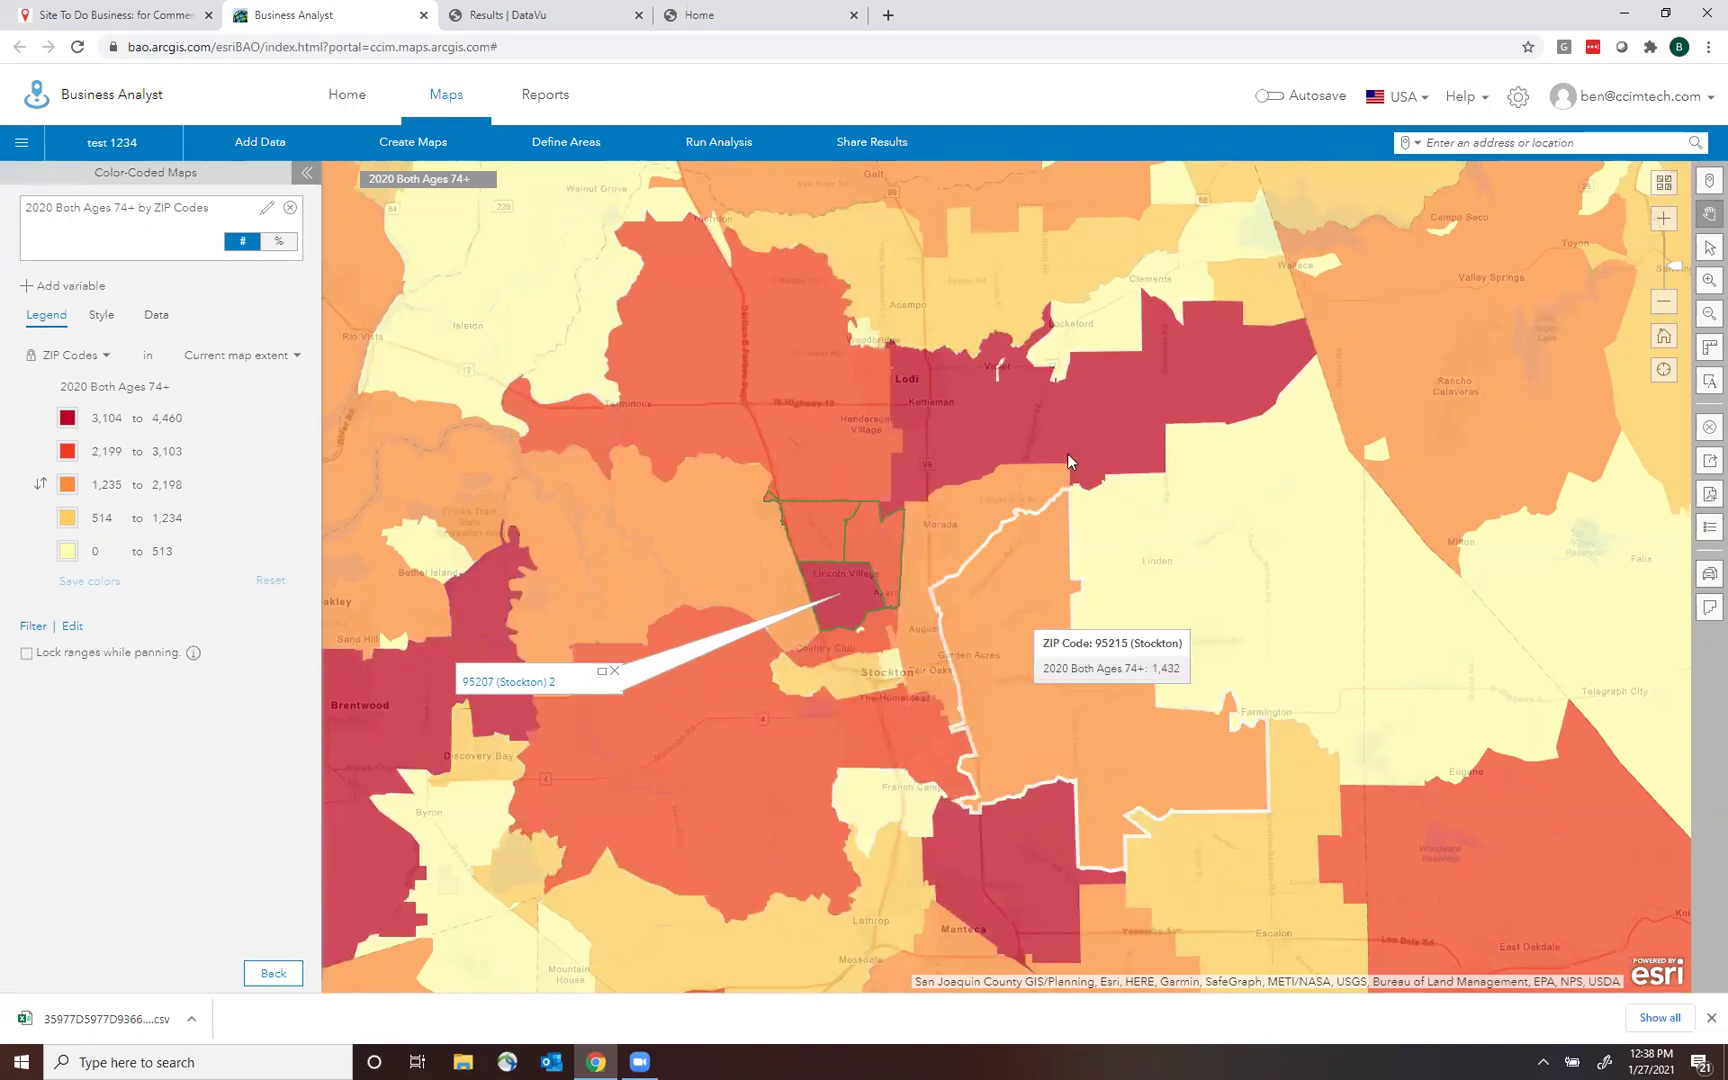
Filter the map to ZIP Codes with a minimum of 2,000 residents aged 74+, then preview a PDF export.
{"action": "left_click", "coordinate": [33, 627]}
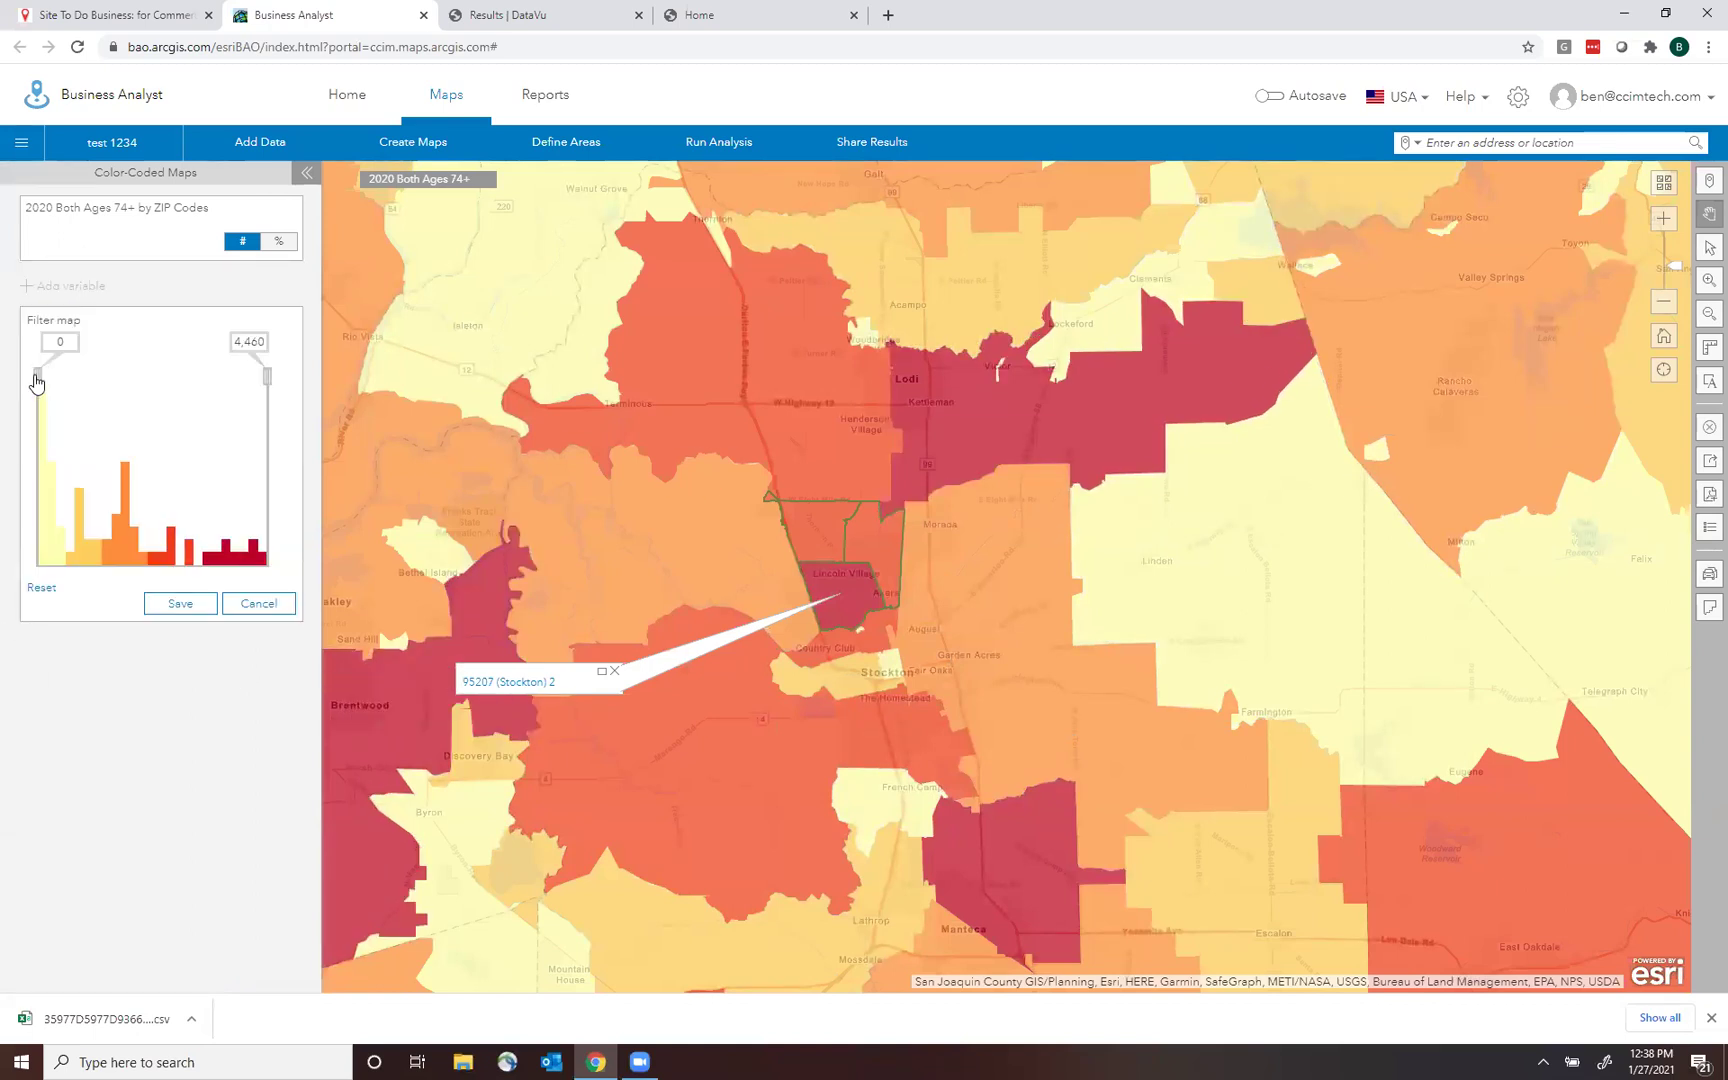
{"action": "left_click_drag", "start_coordinate": [66, 342], "coordinate": [2, 345]}
{"action": "key", "text": "Return"}
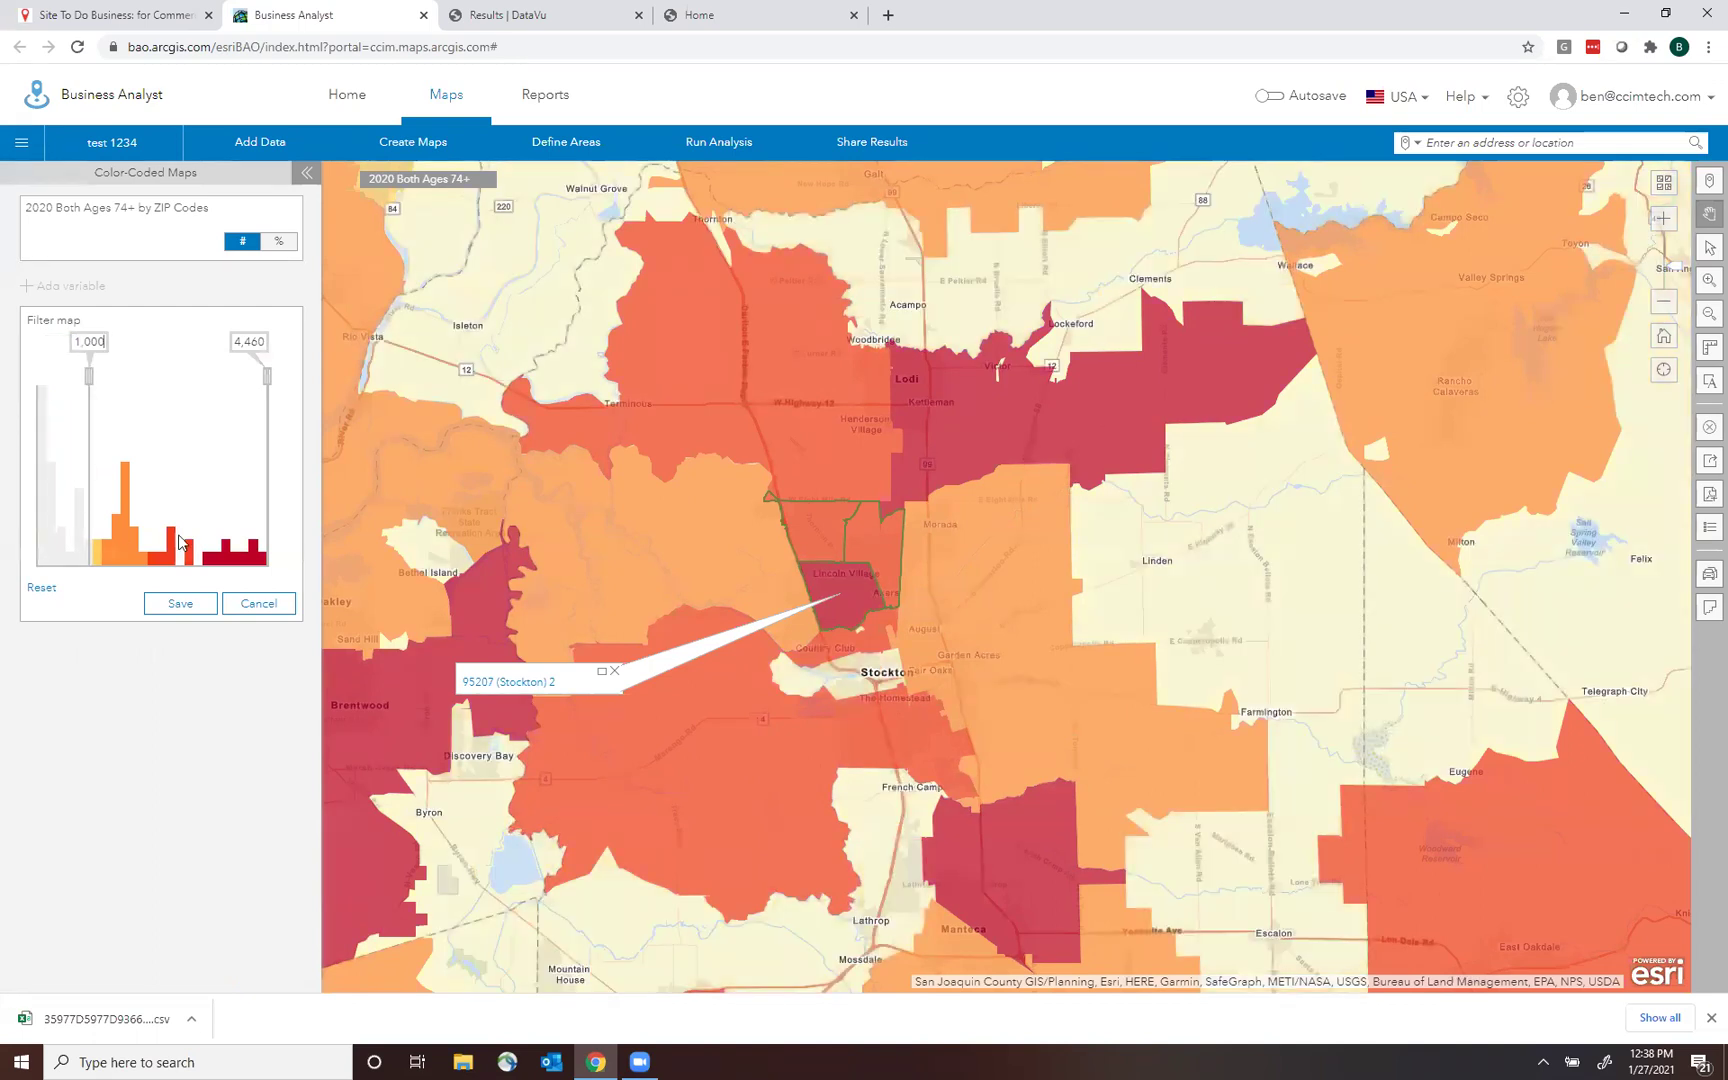
{"action": "left_click_drag", "start_coordinate": [75, 343], "coordinate": [191, 364]}
{"action": "type", "text": "1,5"}
{"action": "type", "text": "00"}
{"action": "key", "text": "Return"}
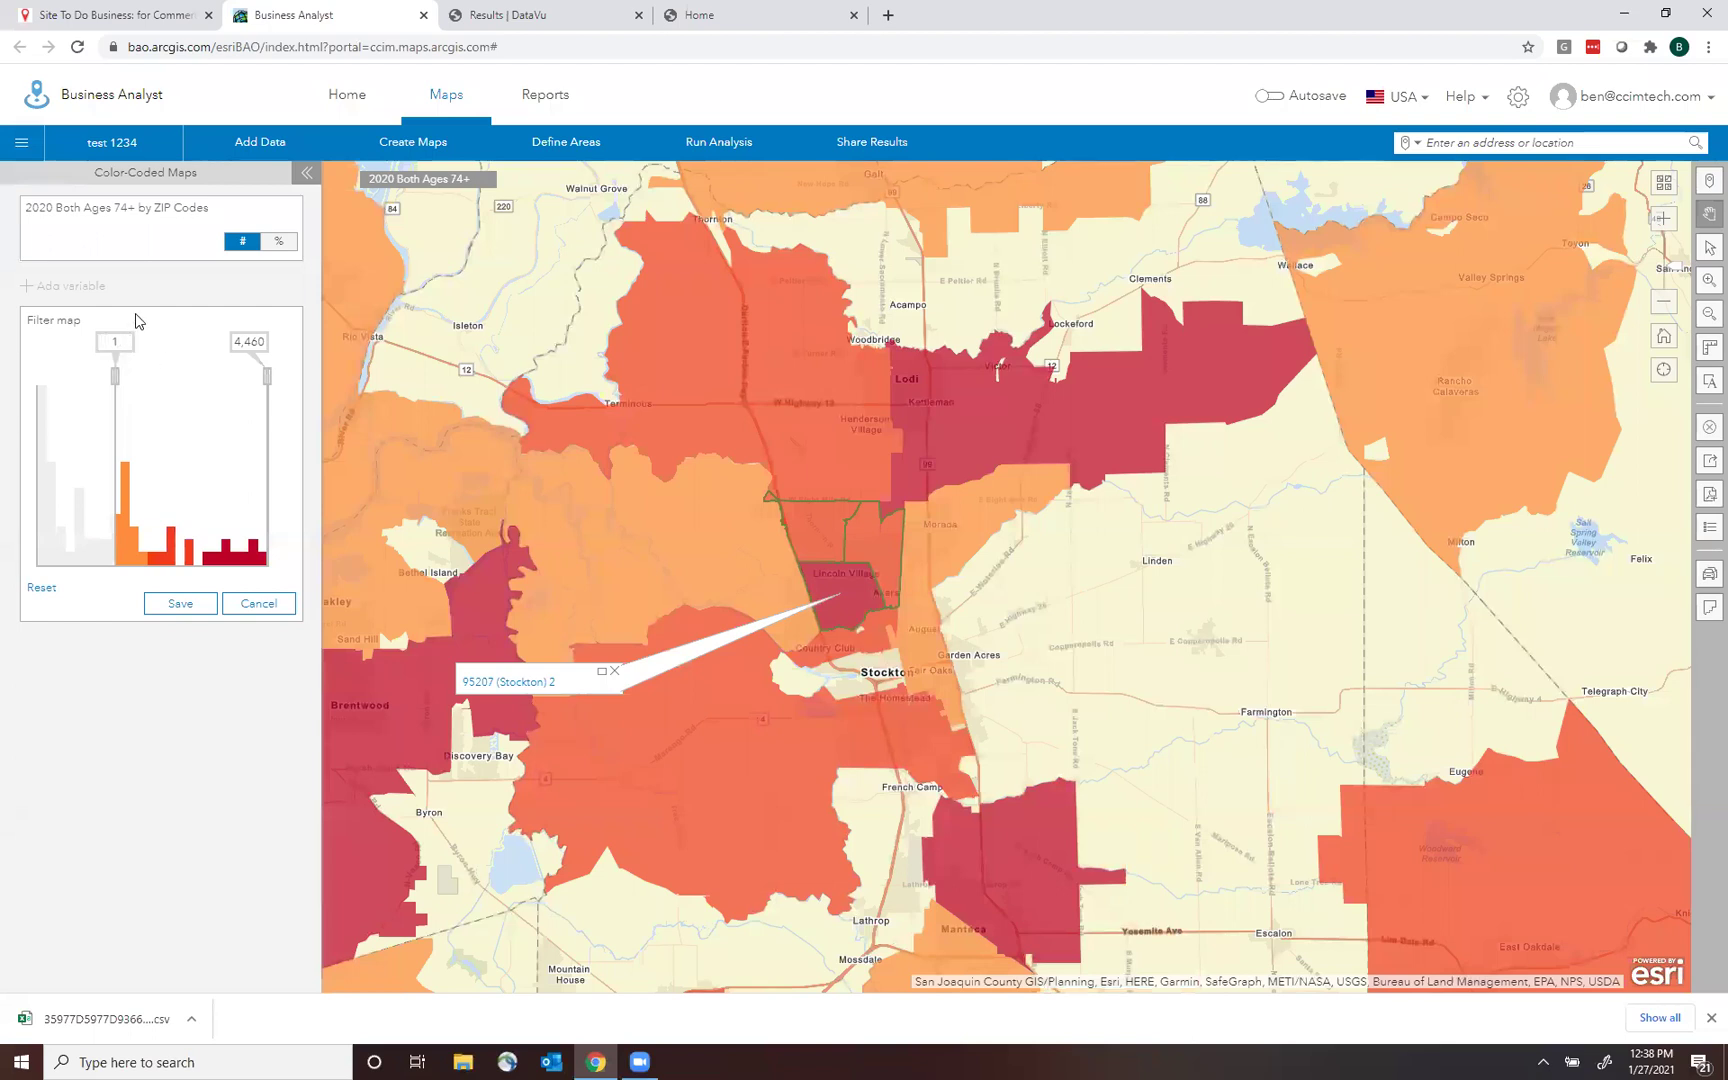
{"action": "key", "text": "Return"}
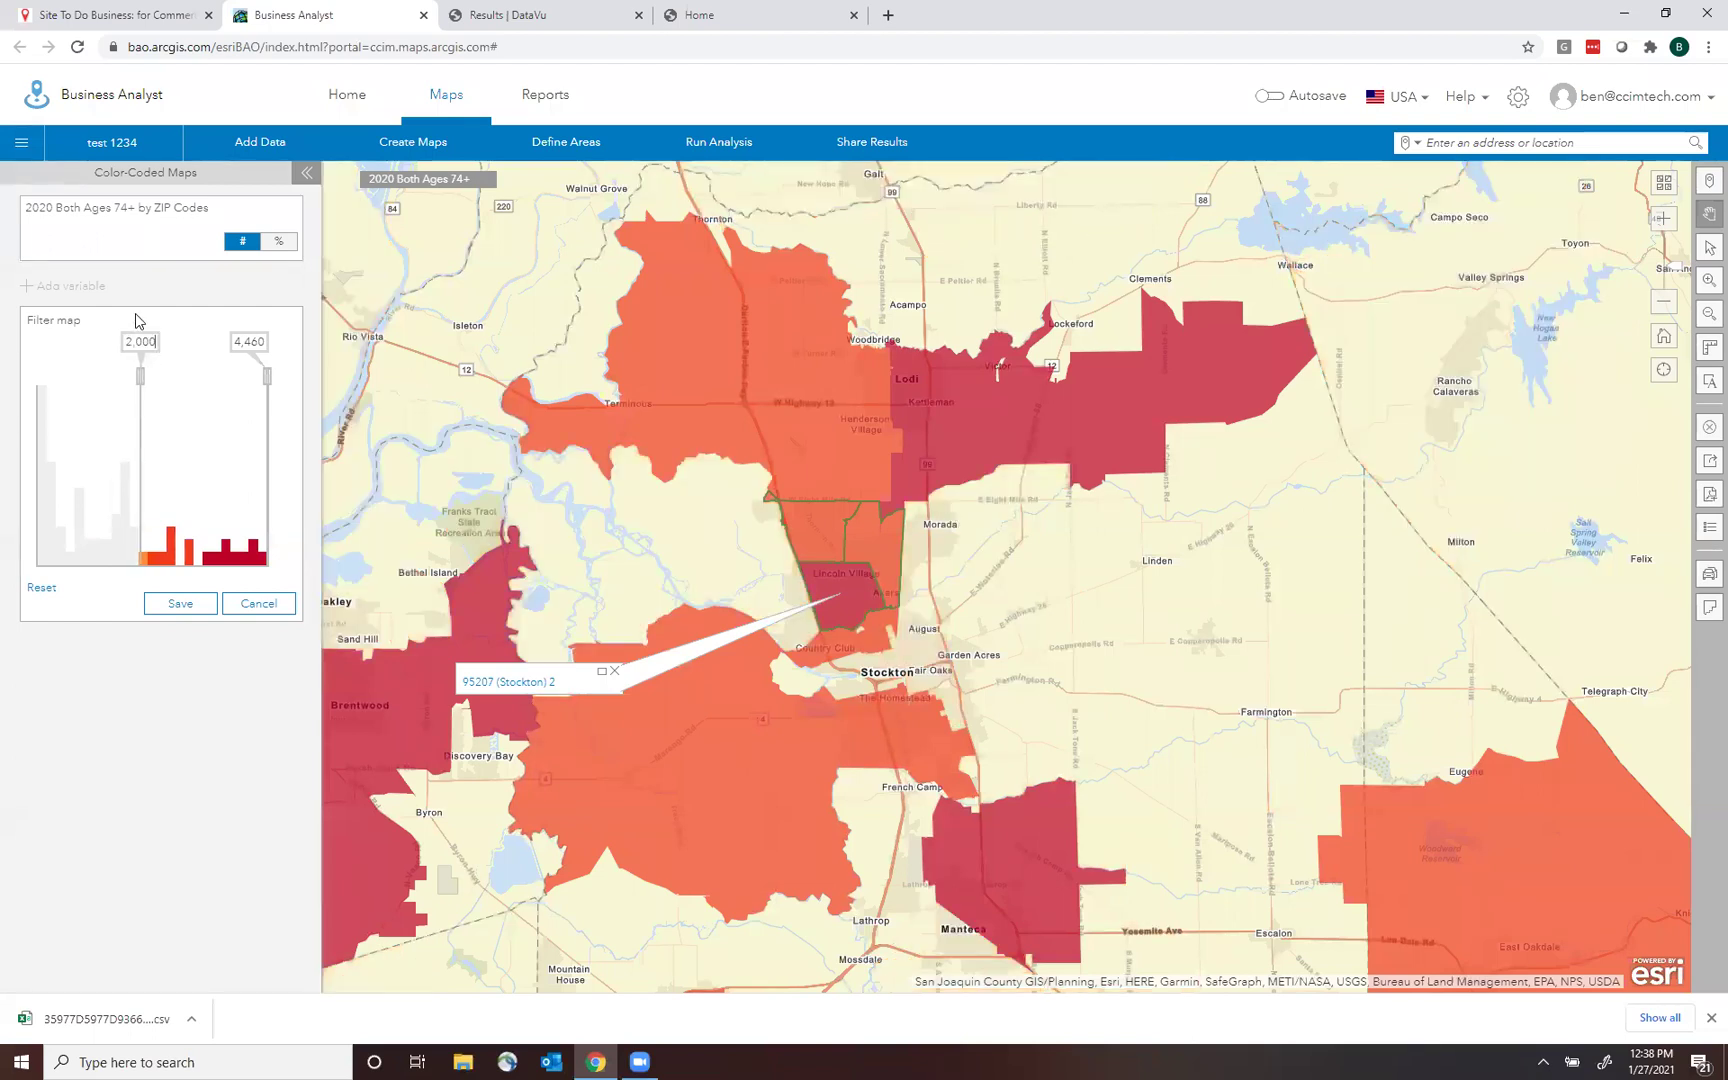
{"action": "left_click", "coordinate": [1708, 503]}
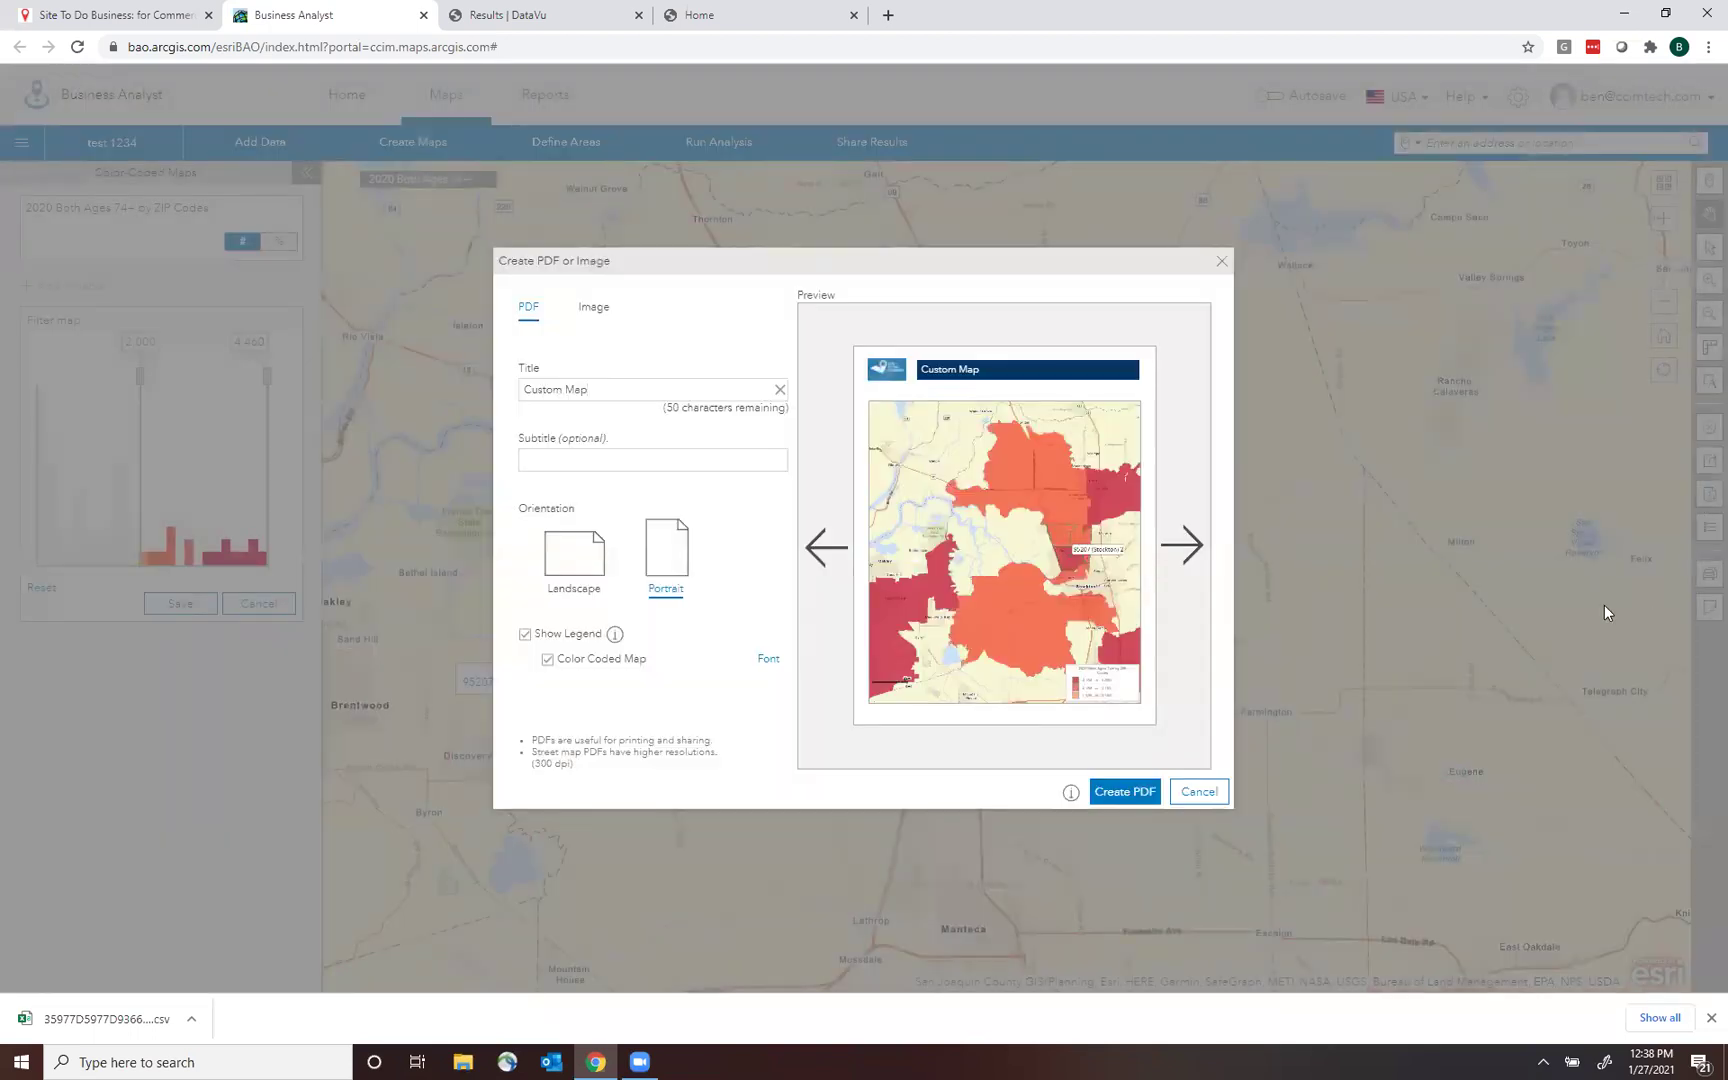
Cancel the PDF export and clear all sites and the ZIP Code layer from the map.
{"action": "left_click", "coordinate": [1199, 792]}
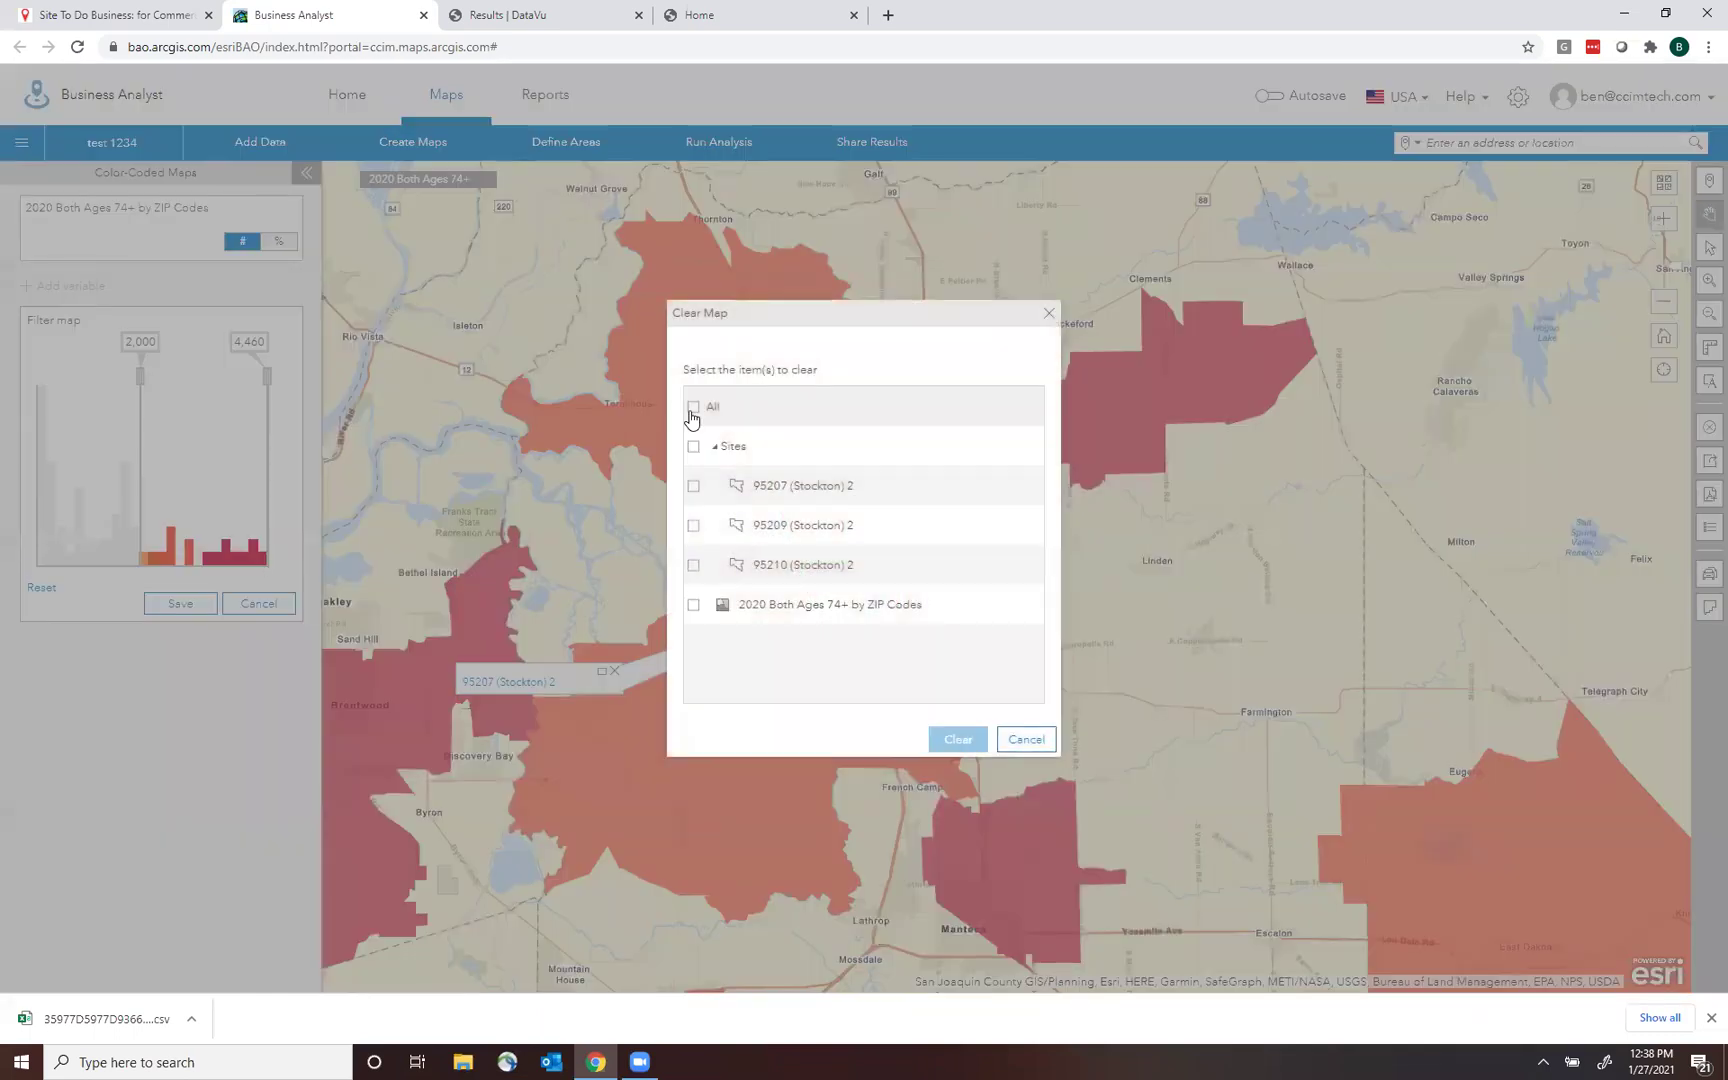
{"action": "left_click", "coordinate": [984, 741]}
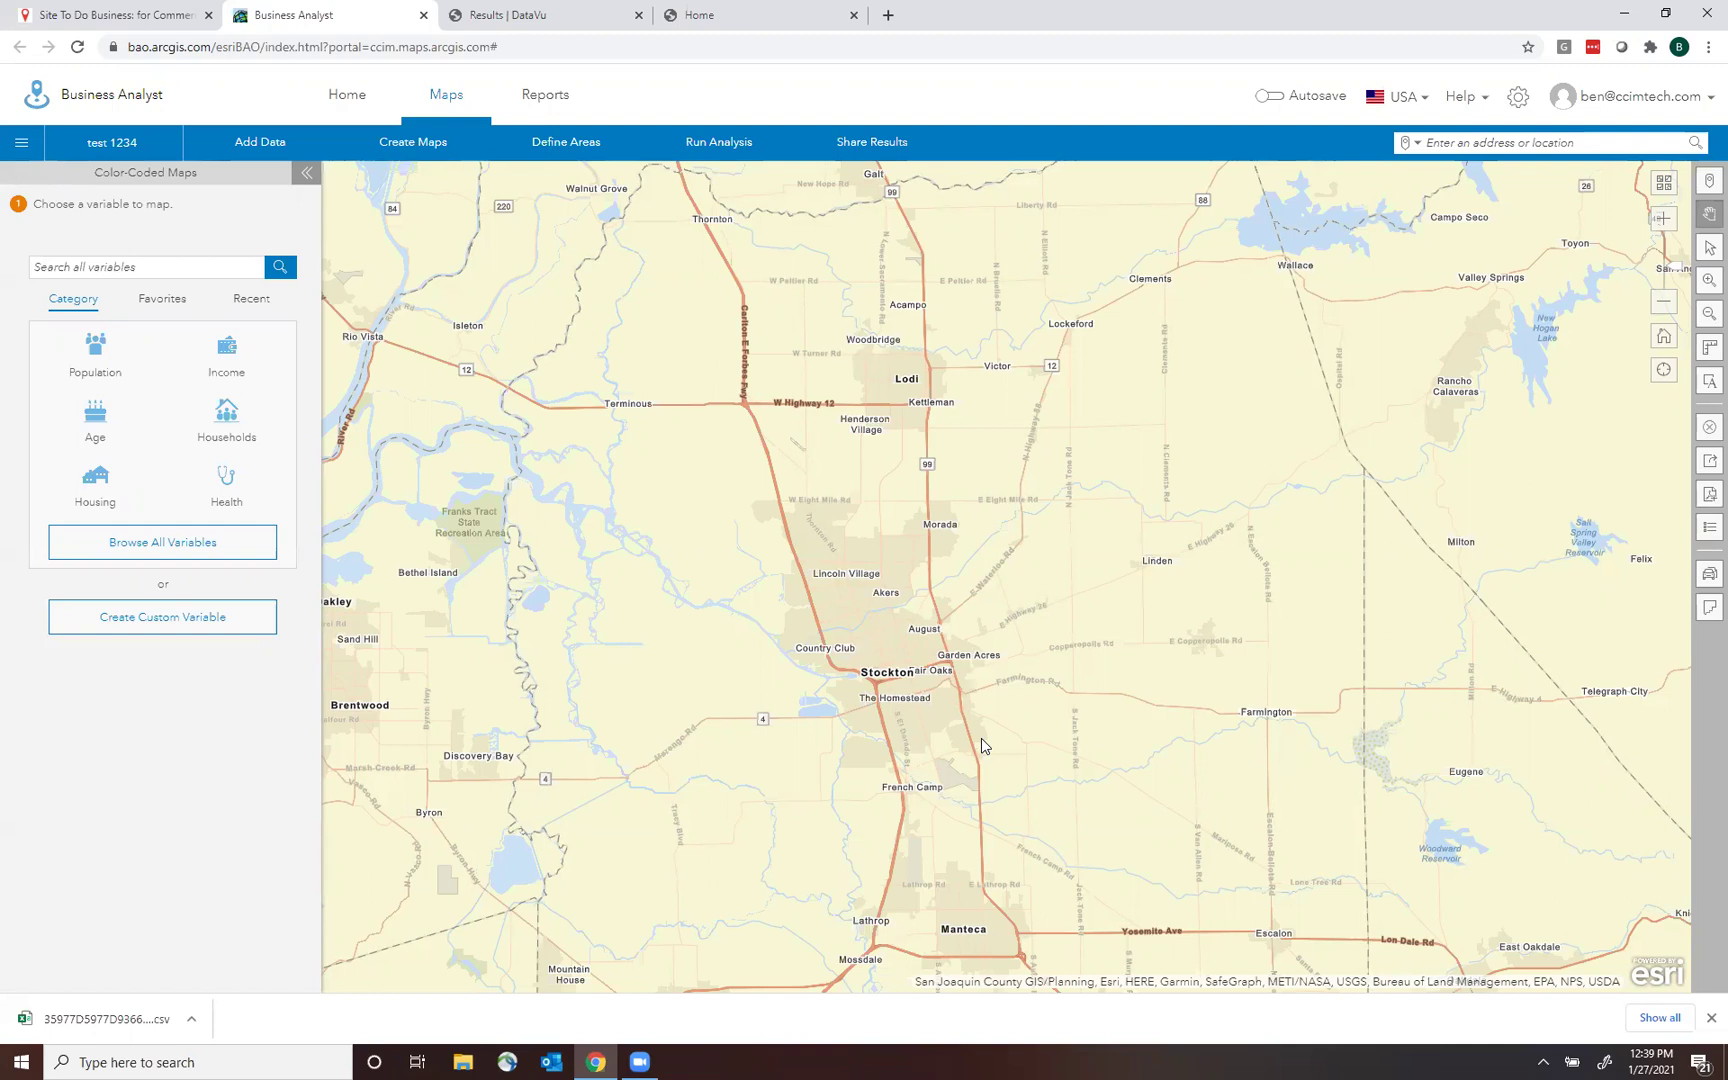
Zoom out and pan toward the Bay Area, then bring up the Suitability Analysis and Void Analysis choices.
{"action": "left_click", "coordinate": [1675, 306]}
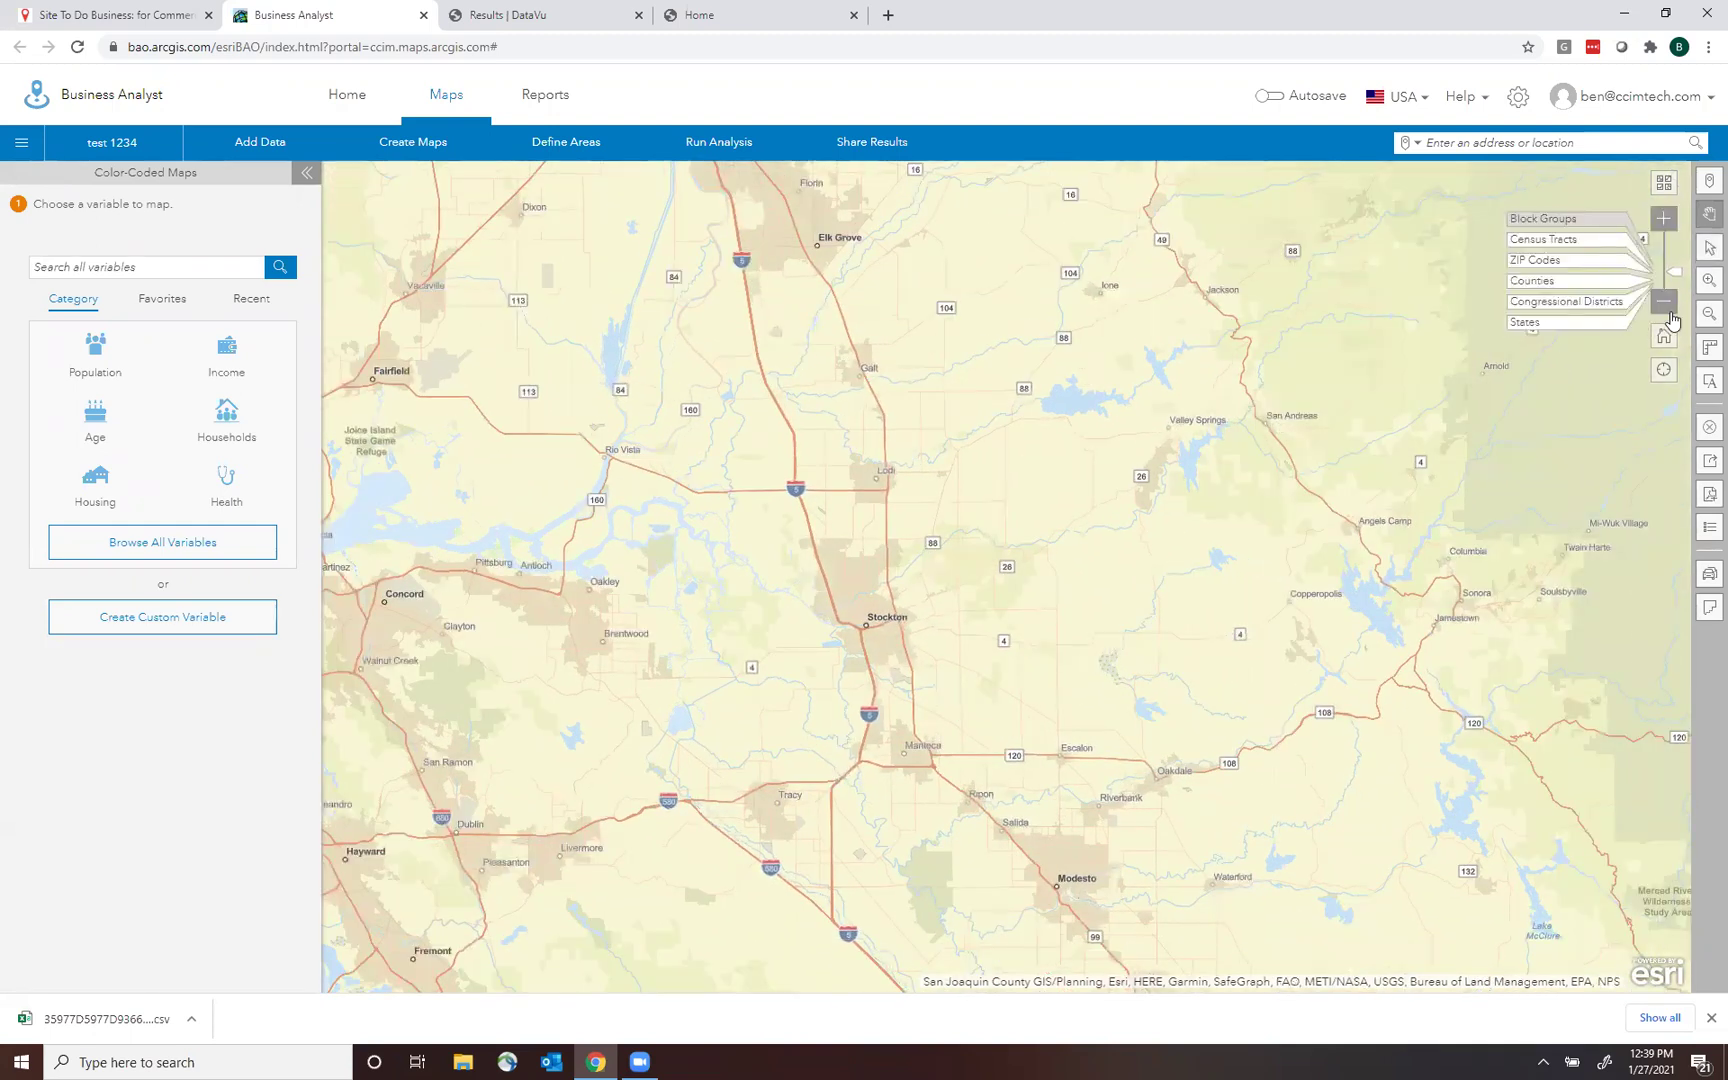
{"action": "left_click", "coordinate": [1664, 301]}
{"action": "left_click_drag", "start_coordinate": [1075, 826], "coordinate": [851, 504]}
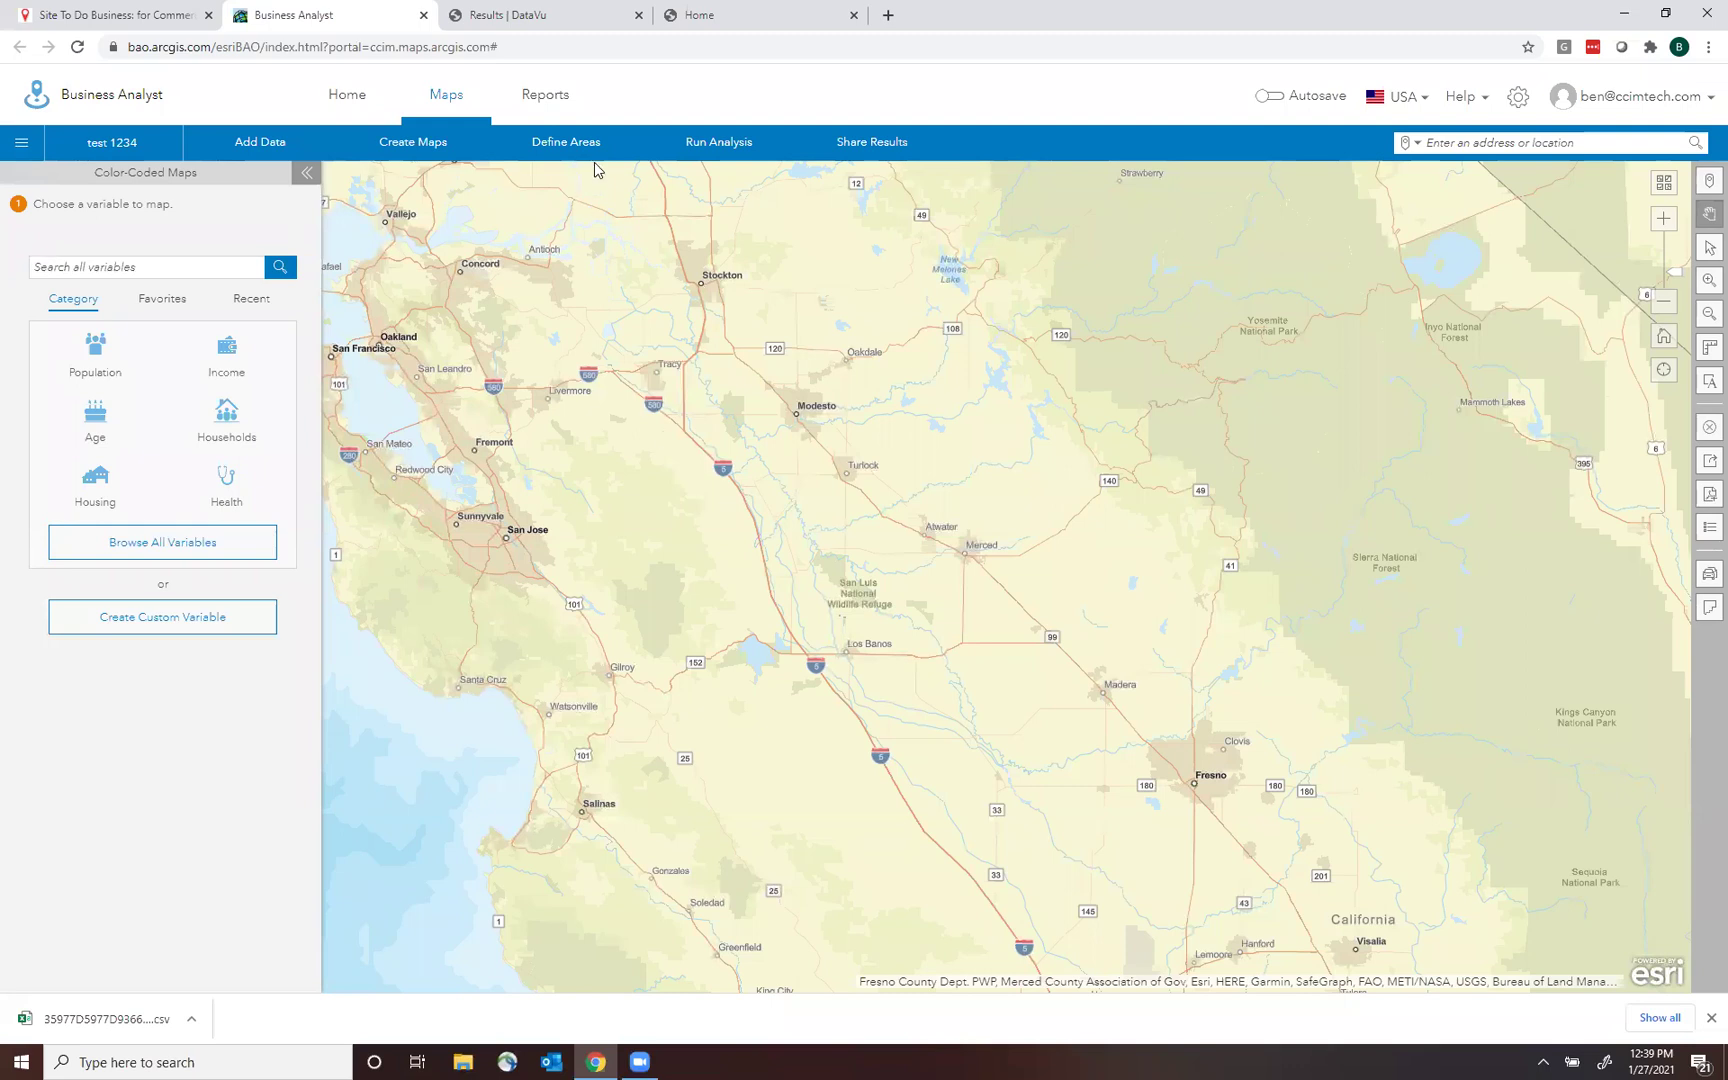
{"action": "left_click", "coordinate": [716, 152]}
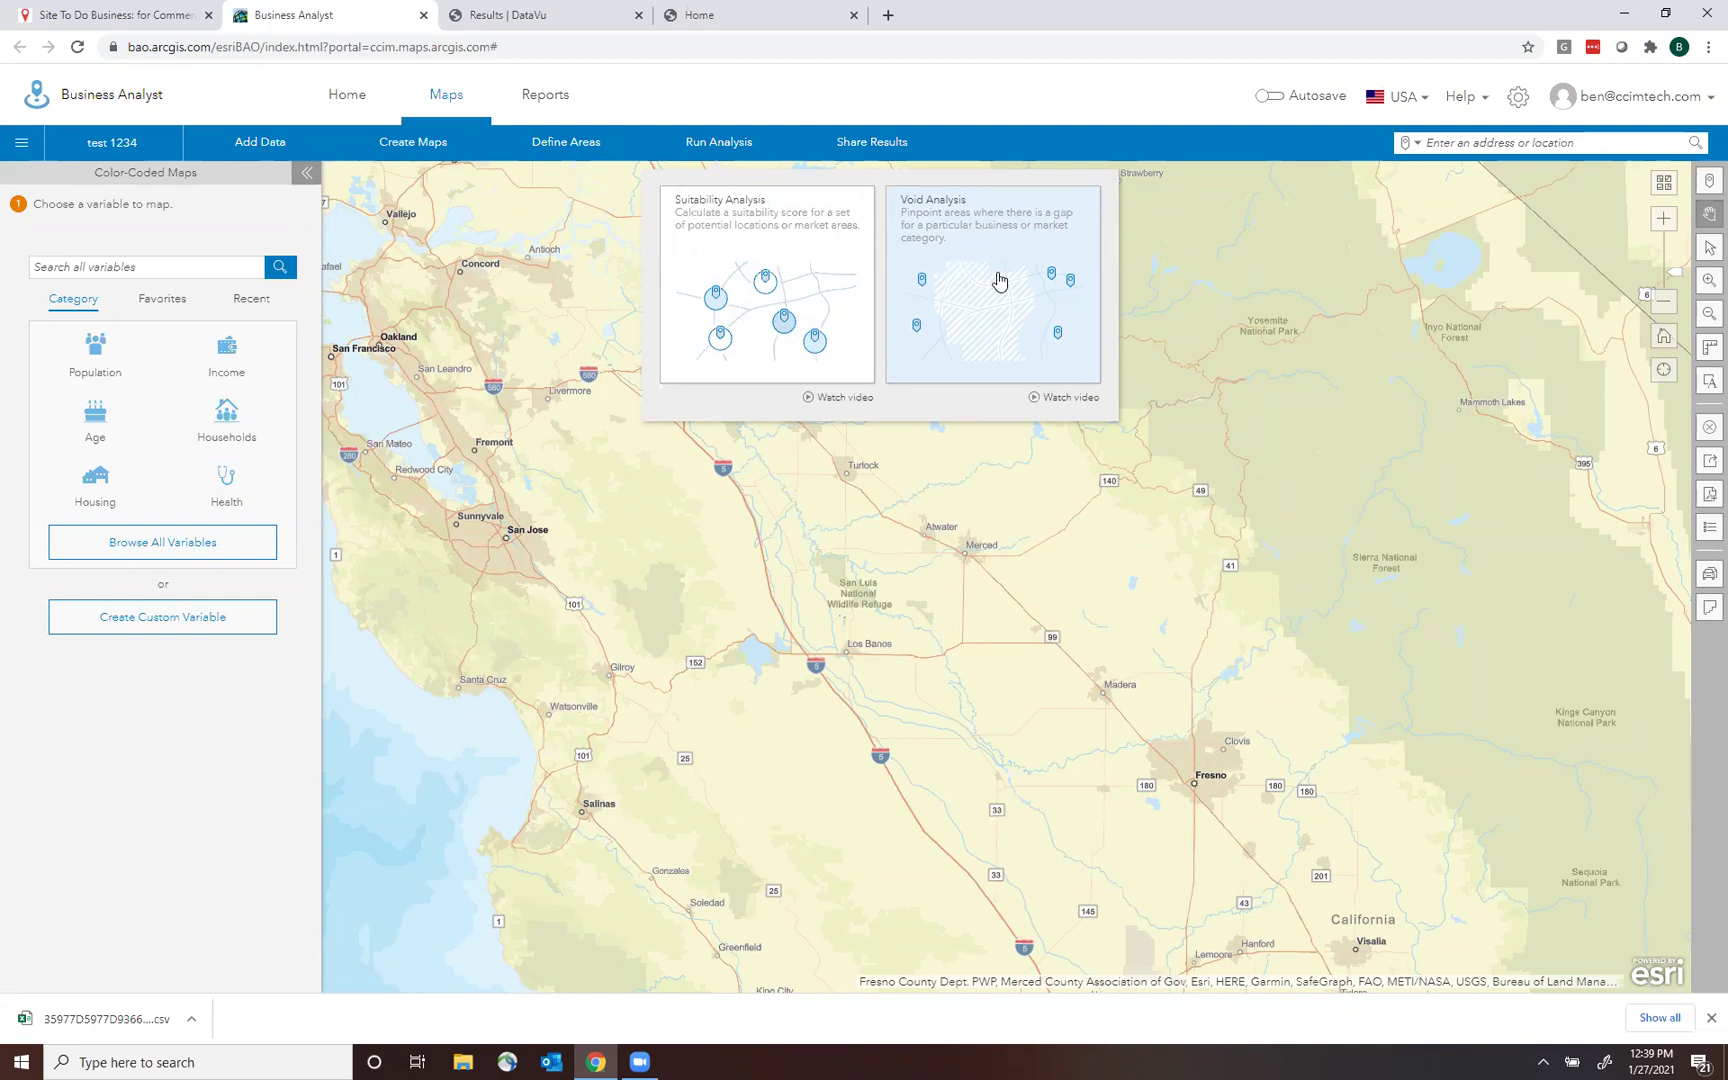
Search 'modesto' and save Modesto City, CA as a geography site.
{"action": "left_click", "coordinate": [562, 144]}
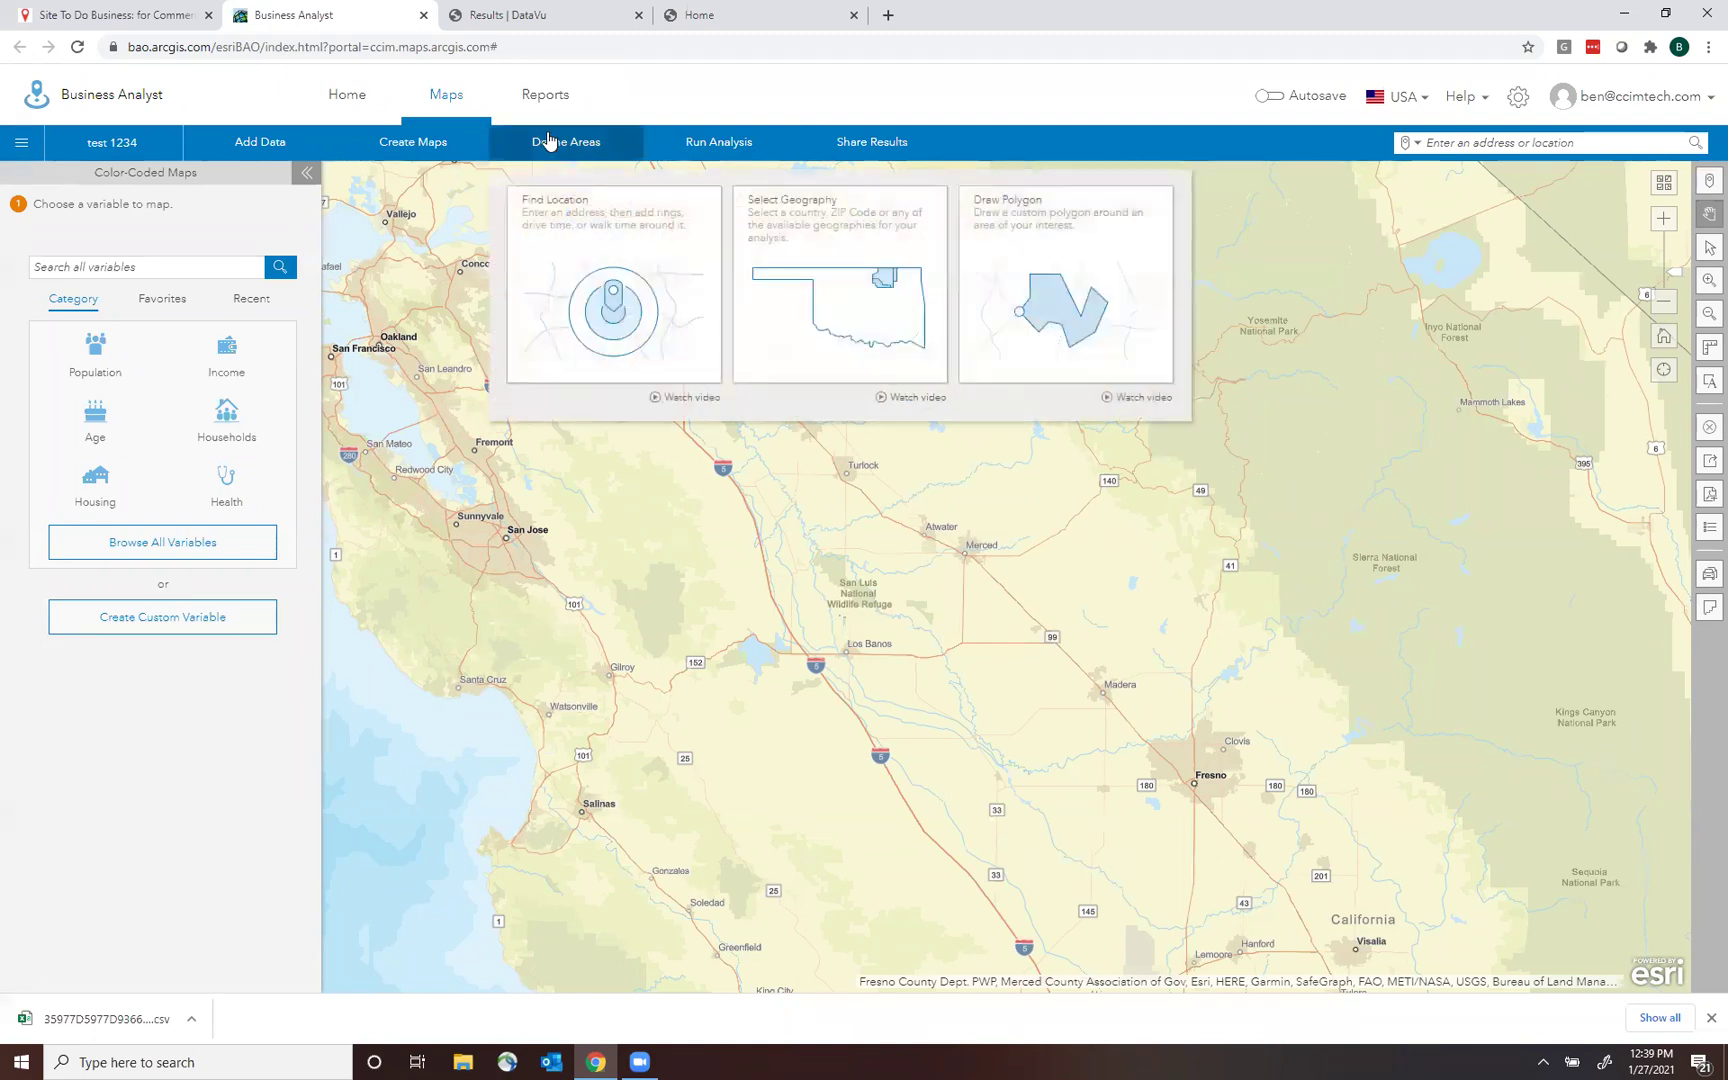
{"action": "left_click", "coordinate": [867, 284]}
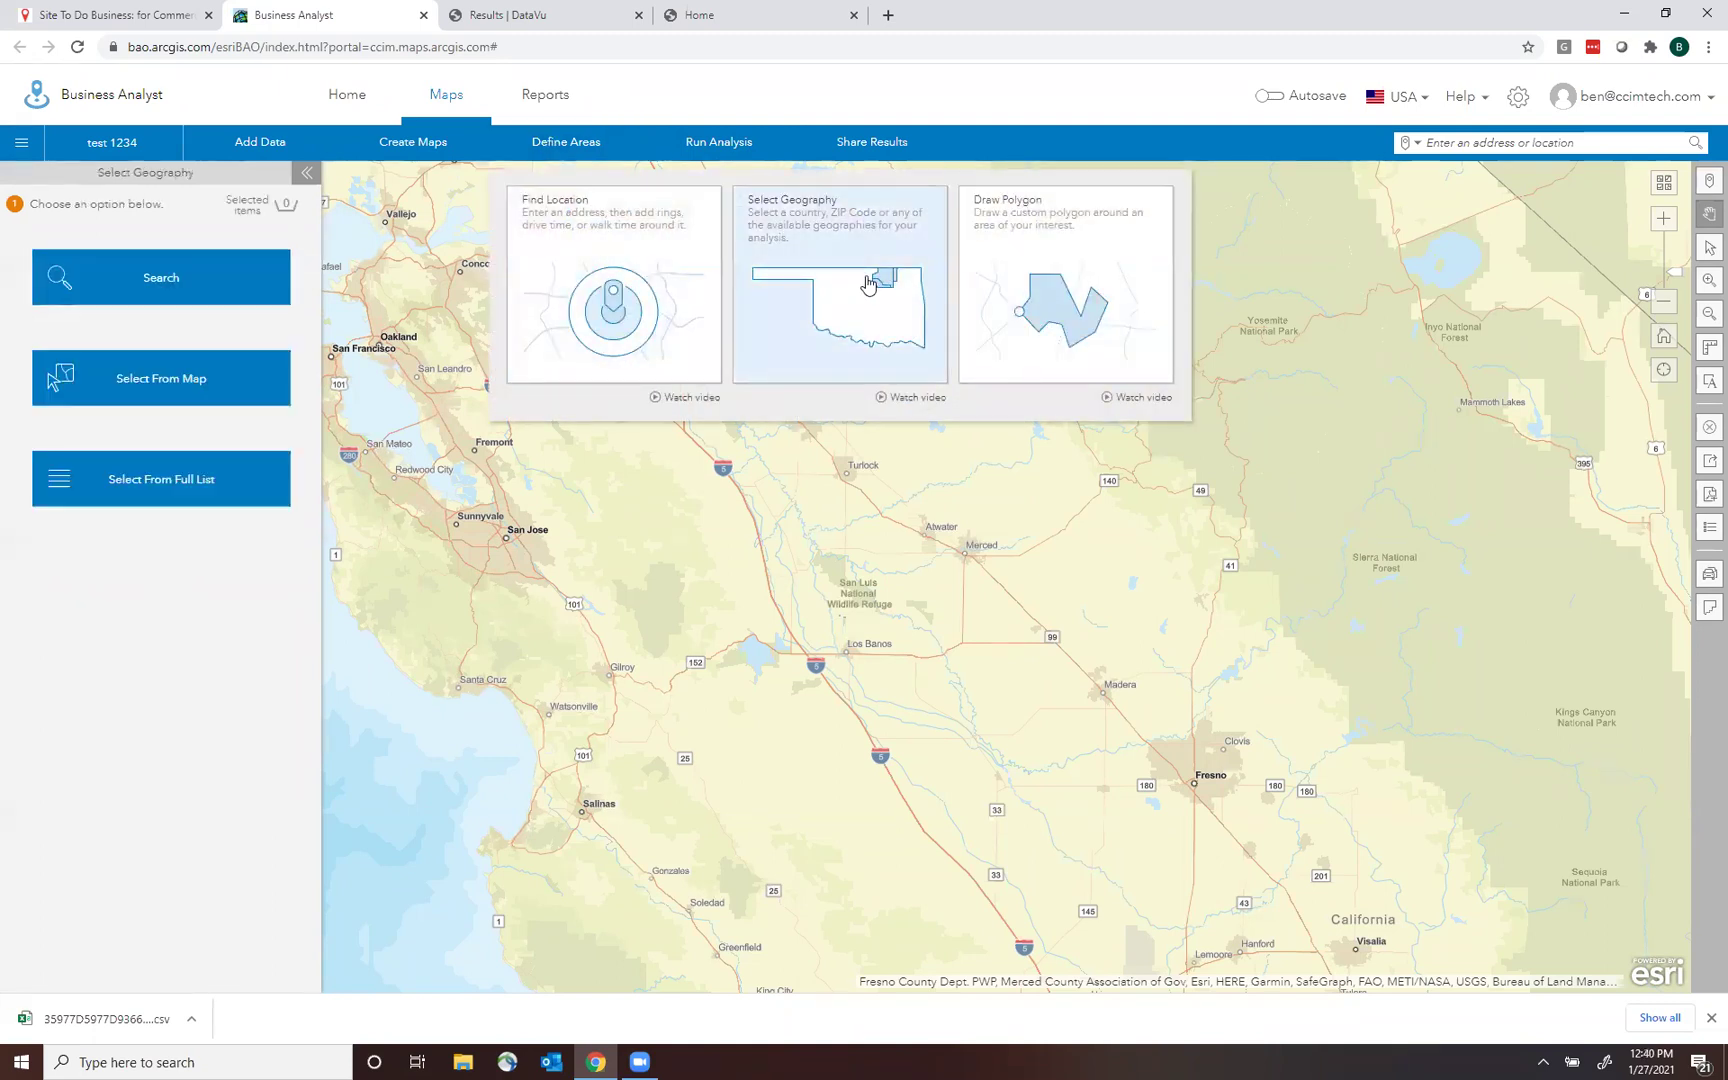
{"action": "left_click", "coordinate": [208, 293]}
{"action": "left_click", "coordinate": [155, 247]}
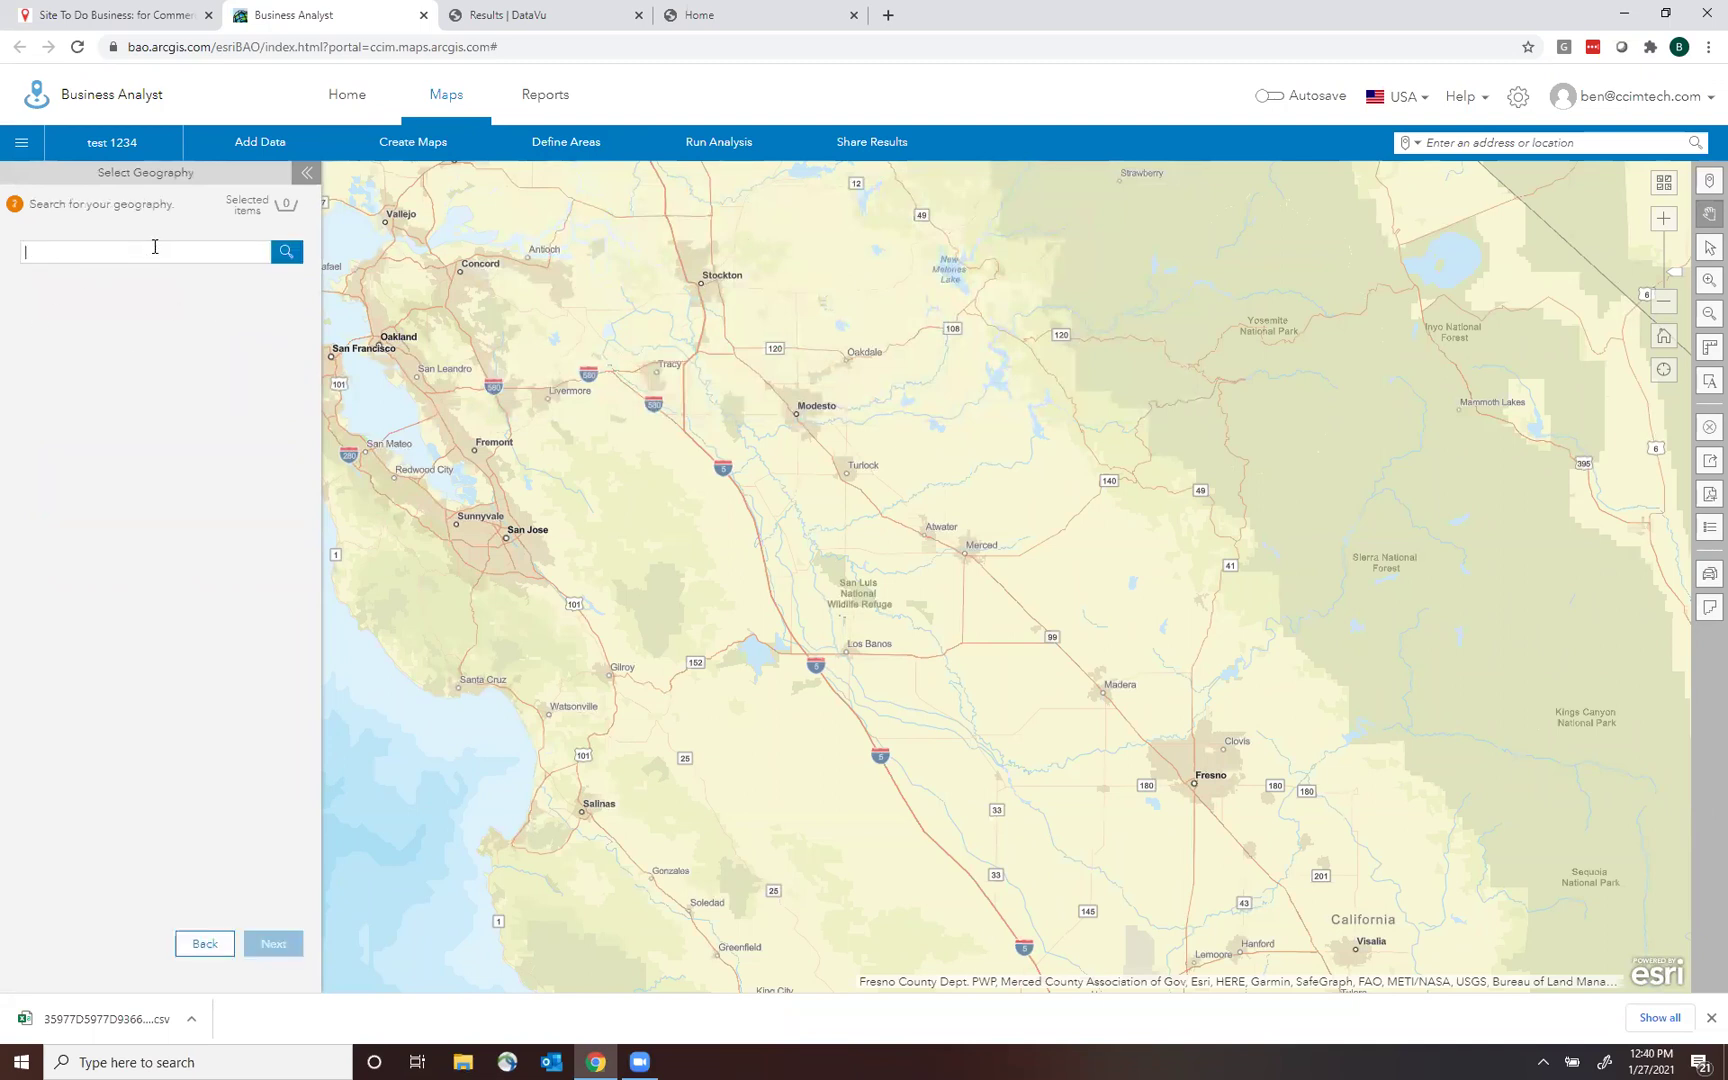
{"action": "type", "text": "modesto"}
{"action": "key", "text": "Return"}
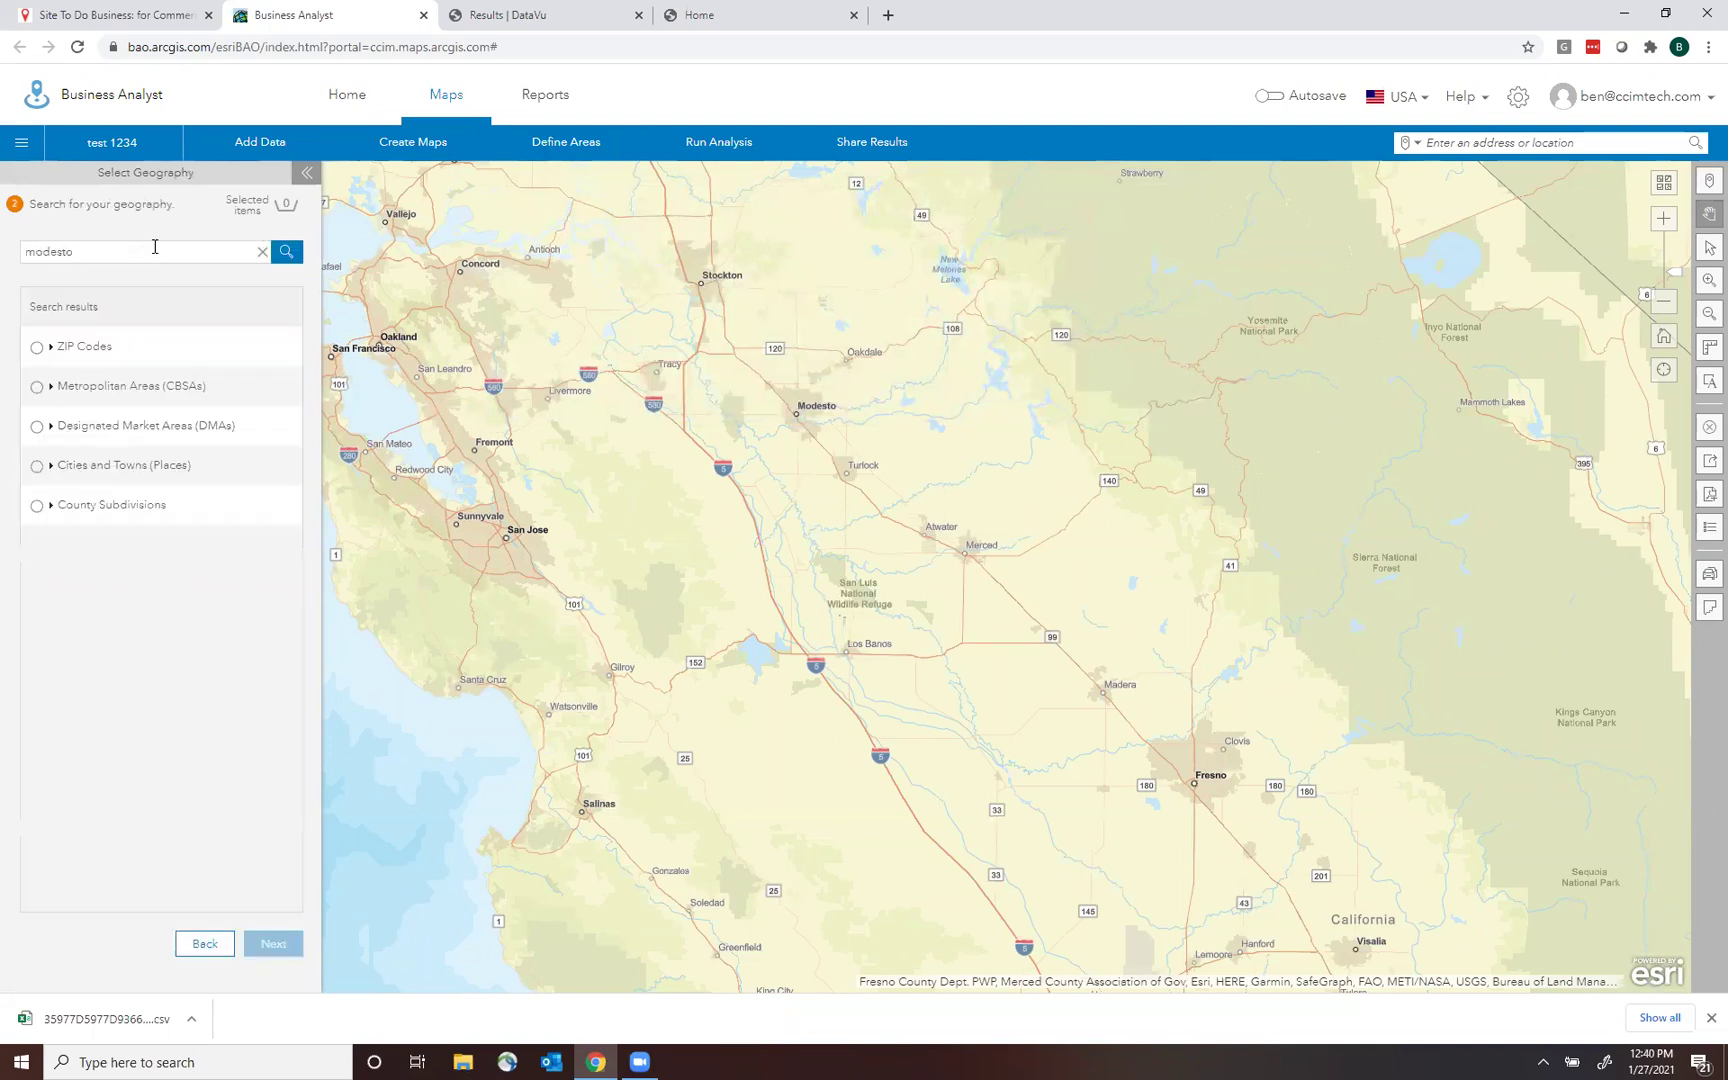
{"action": "left_click", "coordinate": [38, 466]}
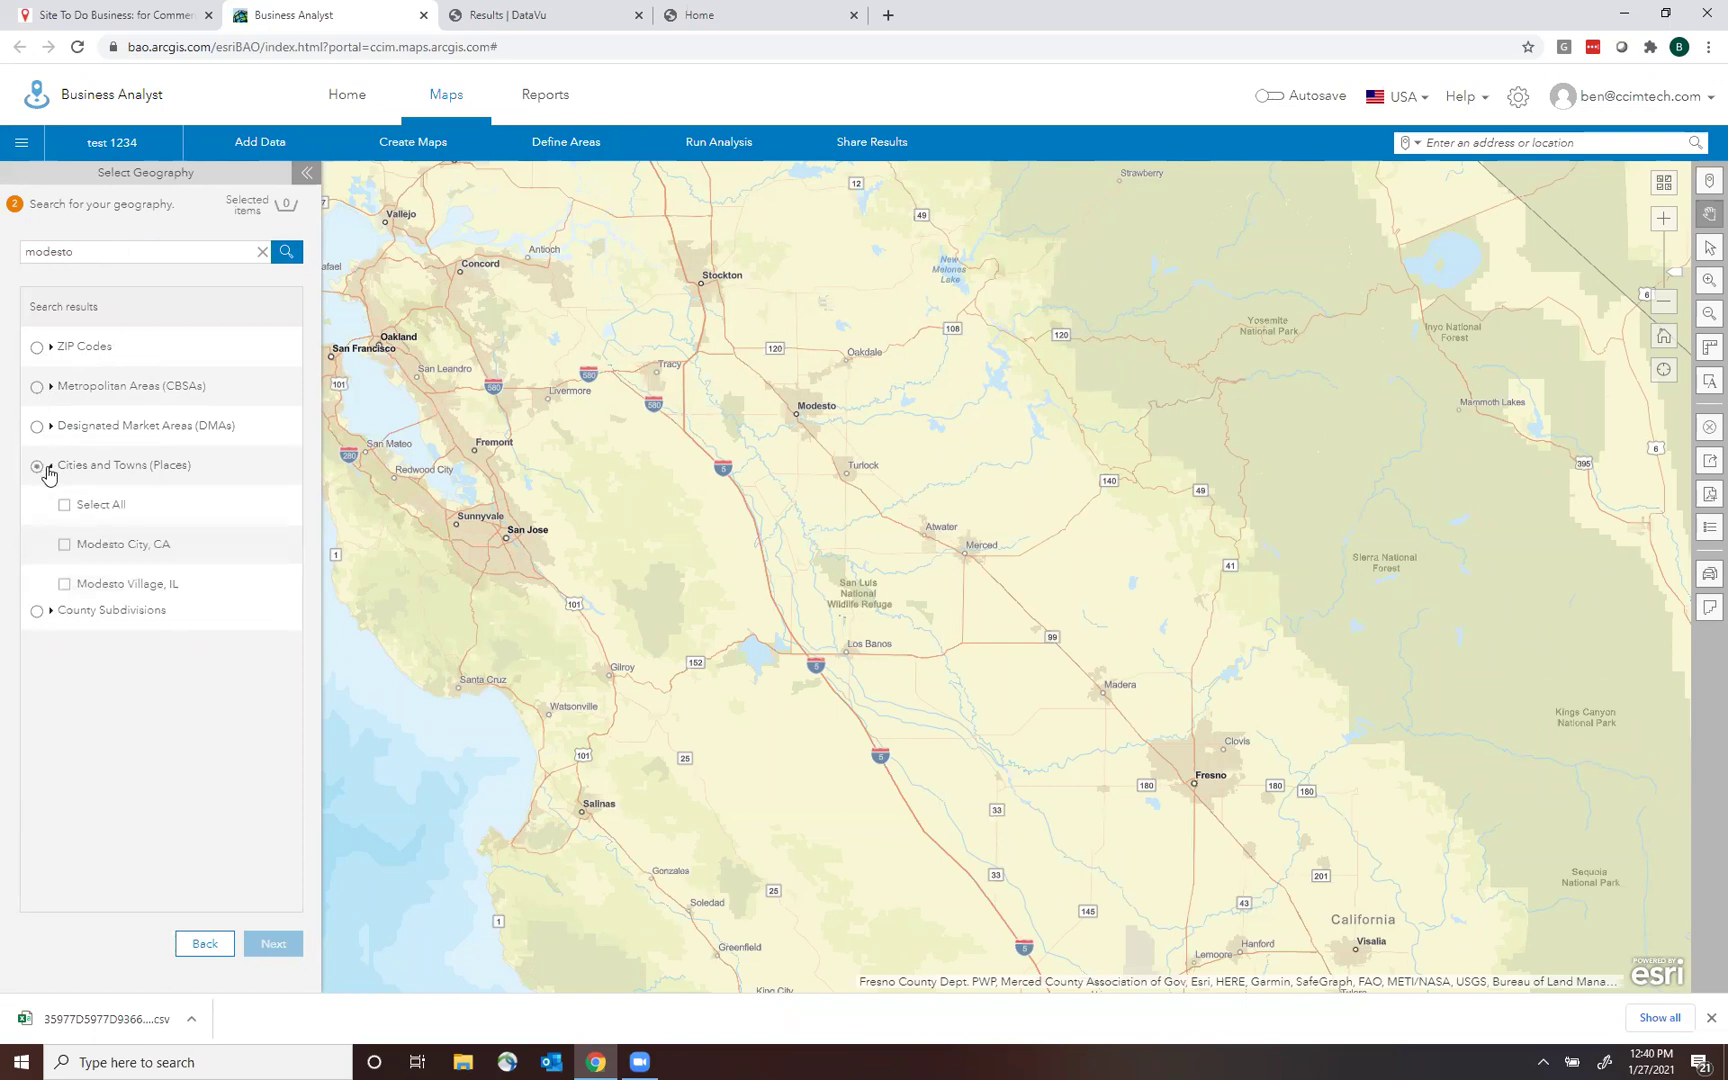
{"action": "left_click", "coordinate": [65, 546]}
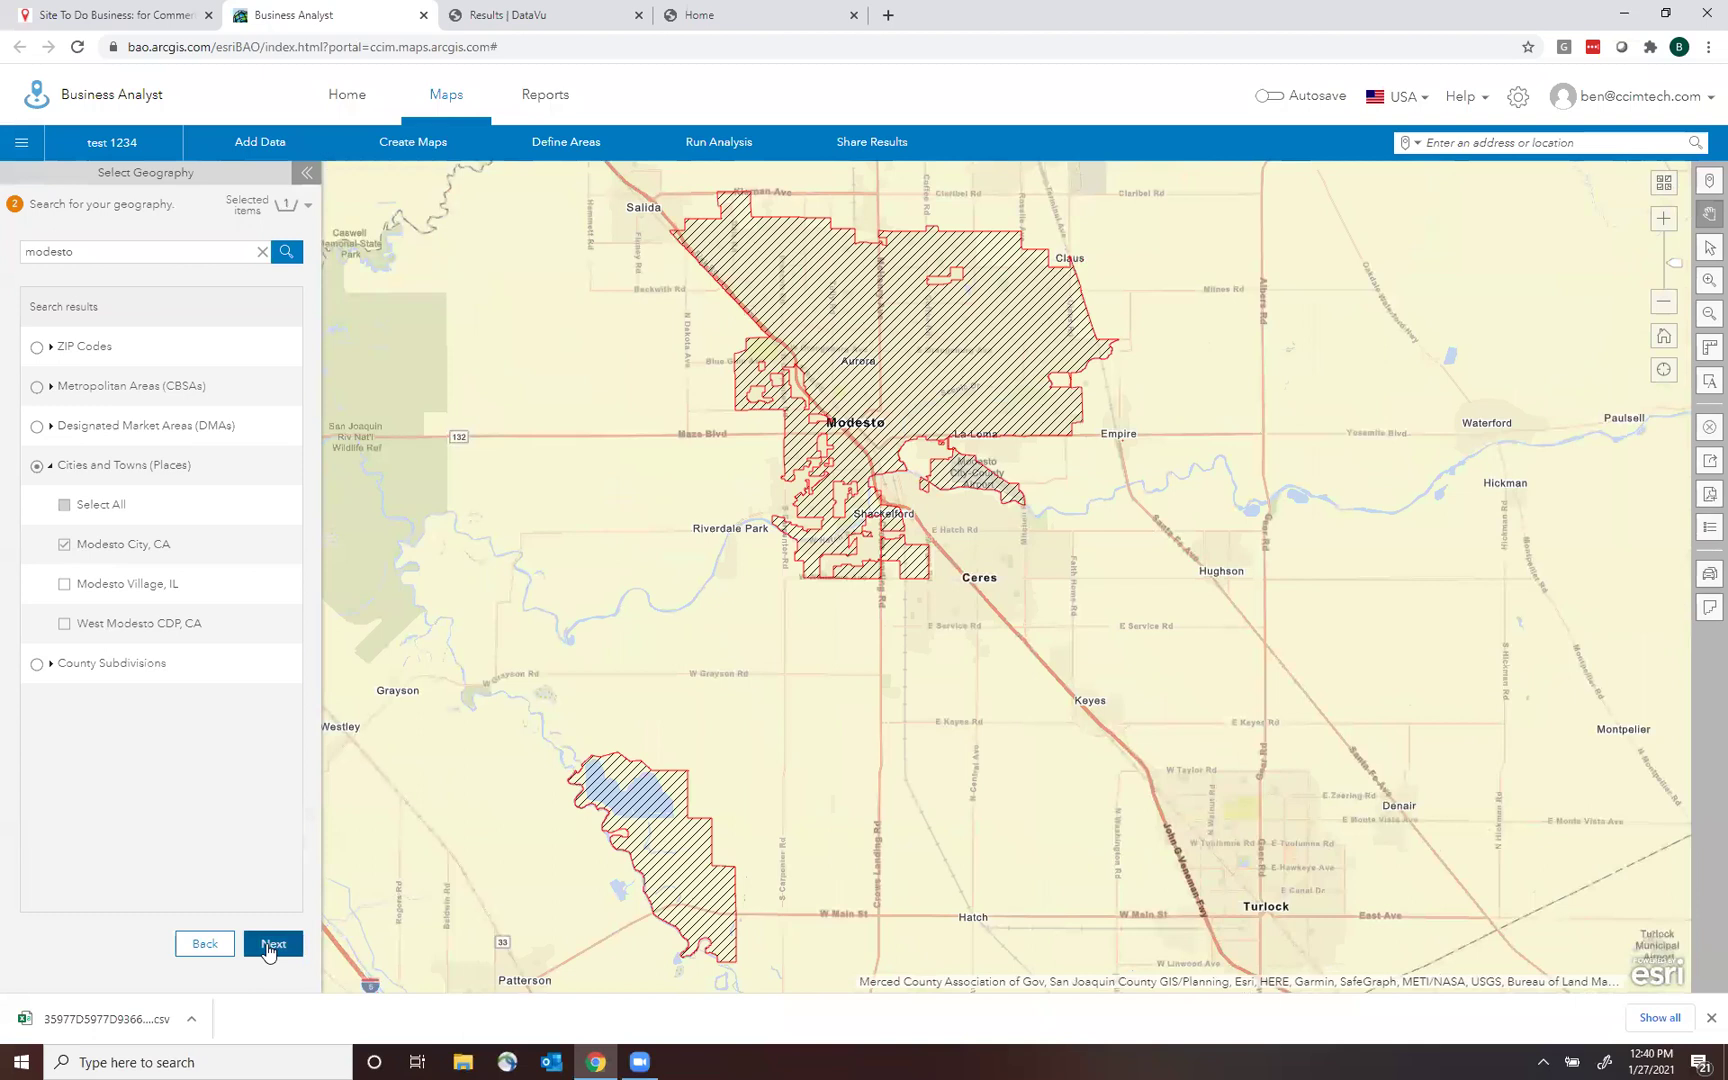
{"action": "left_click", "coordinate": [268, 946]}
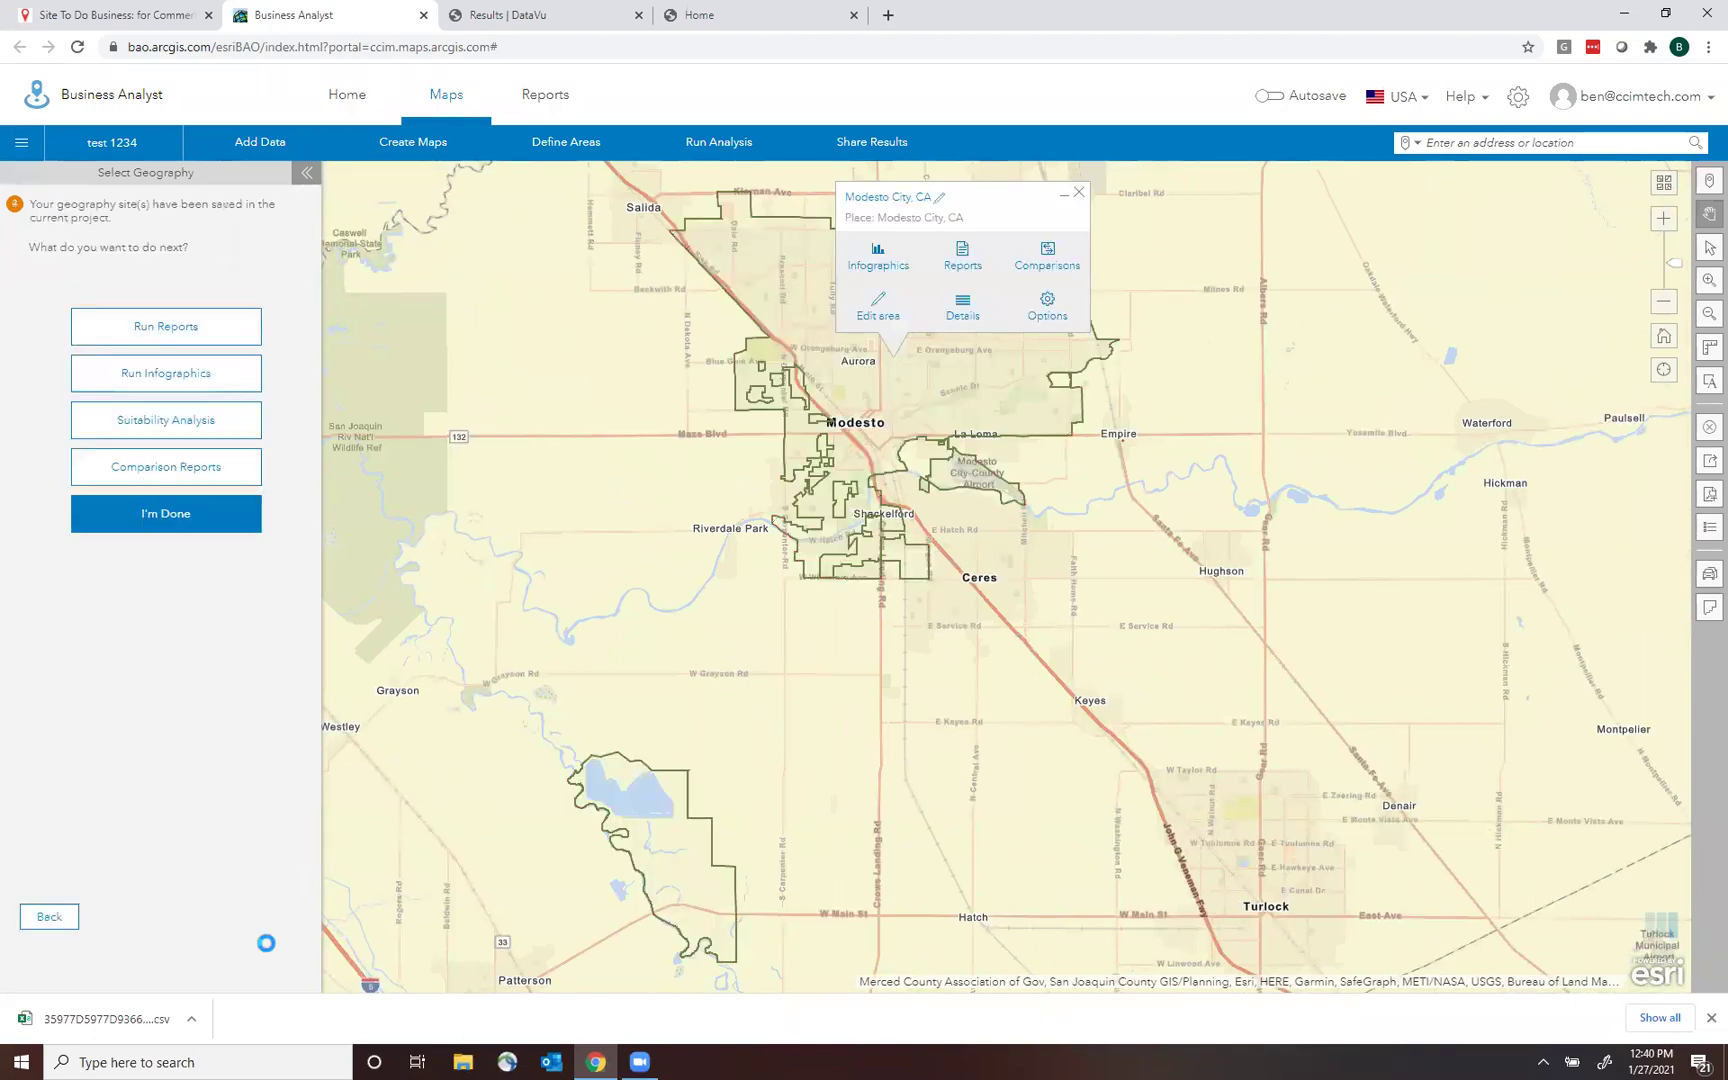
{"action": "left_click", "coordinate": [166, 512]}
Find Fresno City, CA and save it as a second geography site.
{"action": "left_click", "coordinate": [548, 150]}
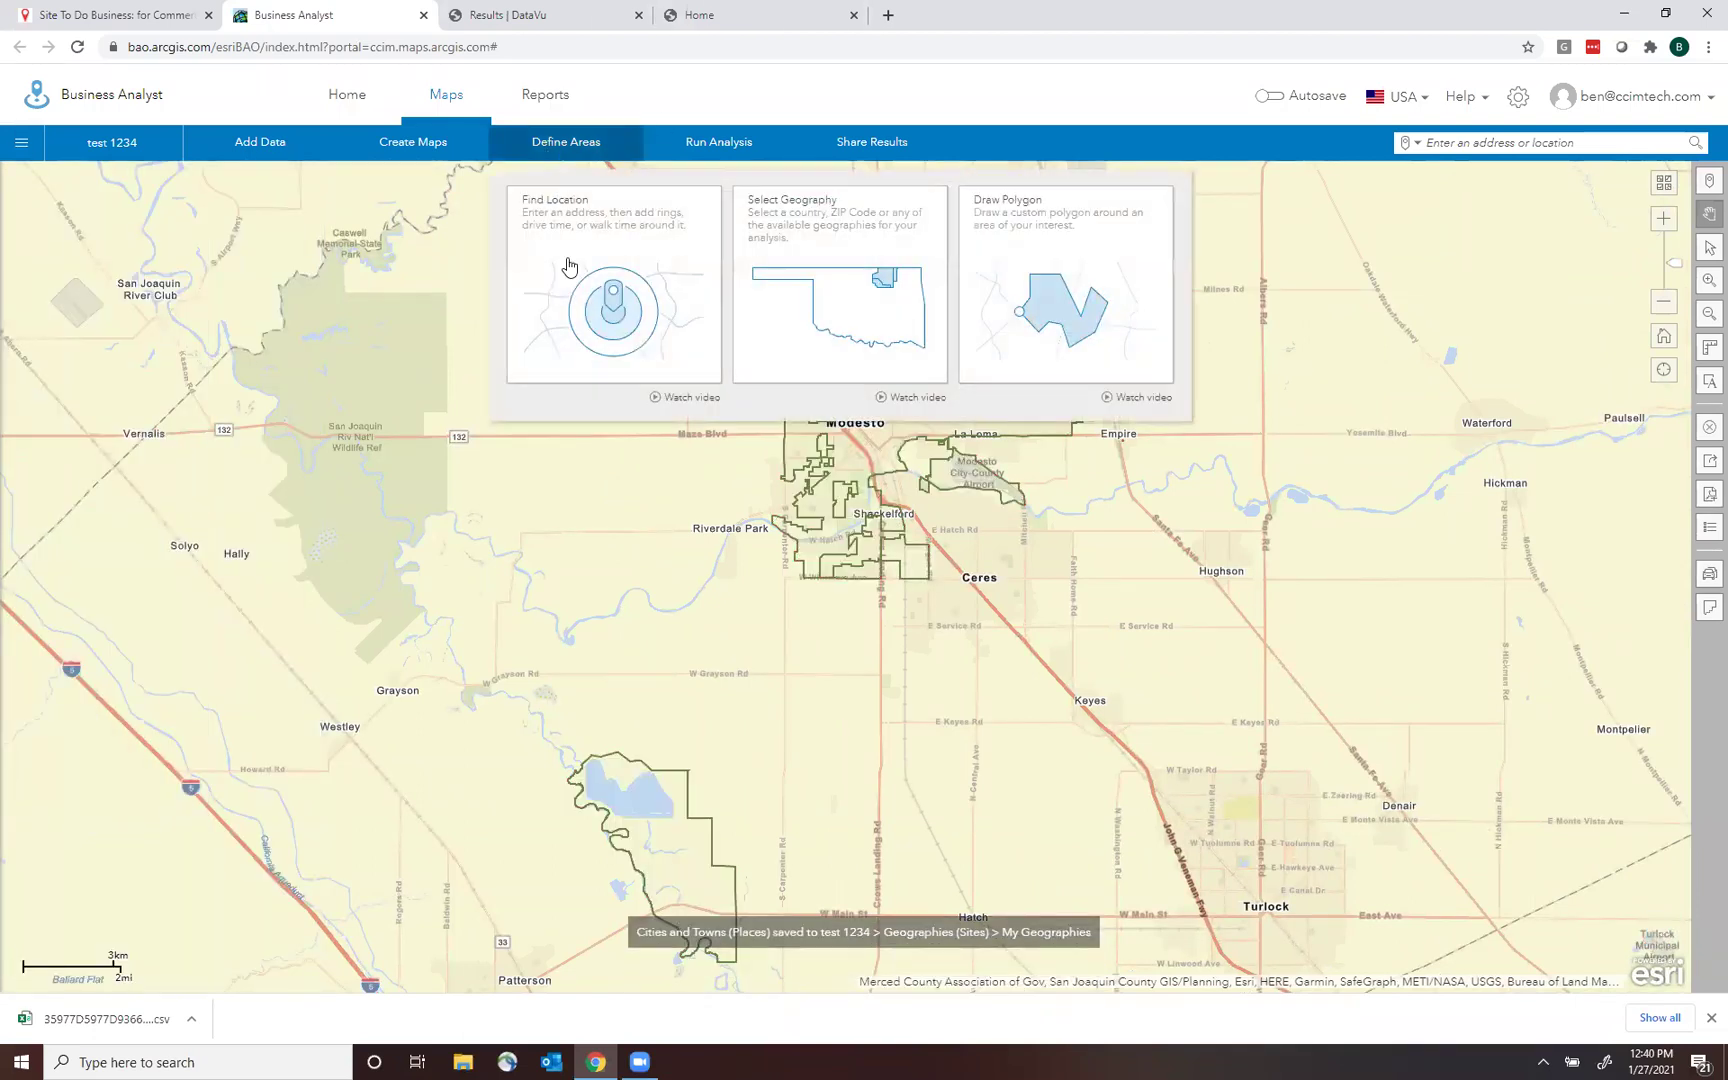
{"action": "left_click", "coordinate": [830, 285]}
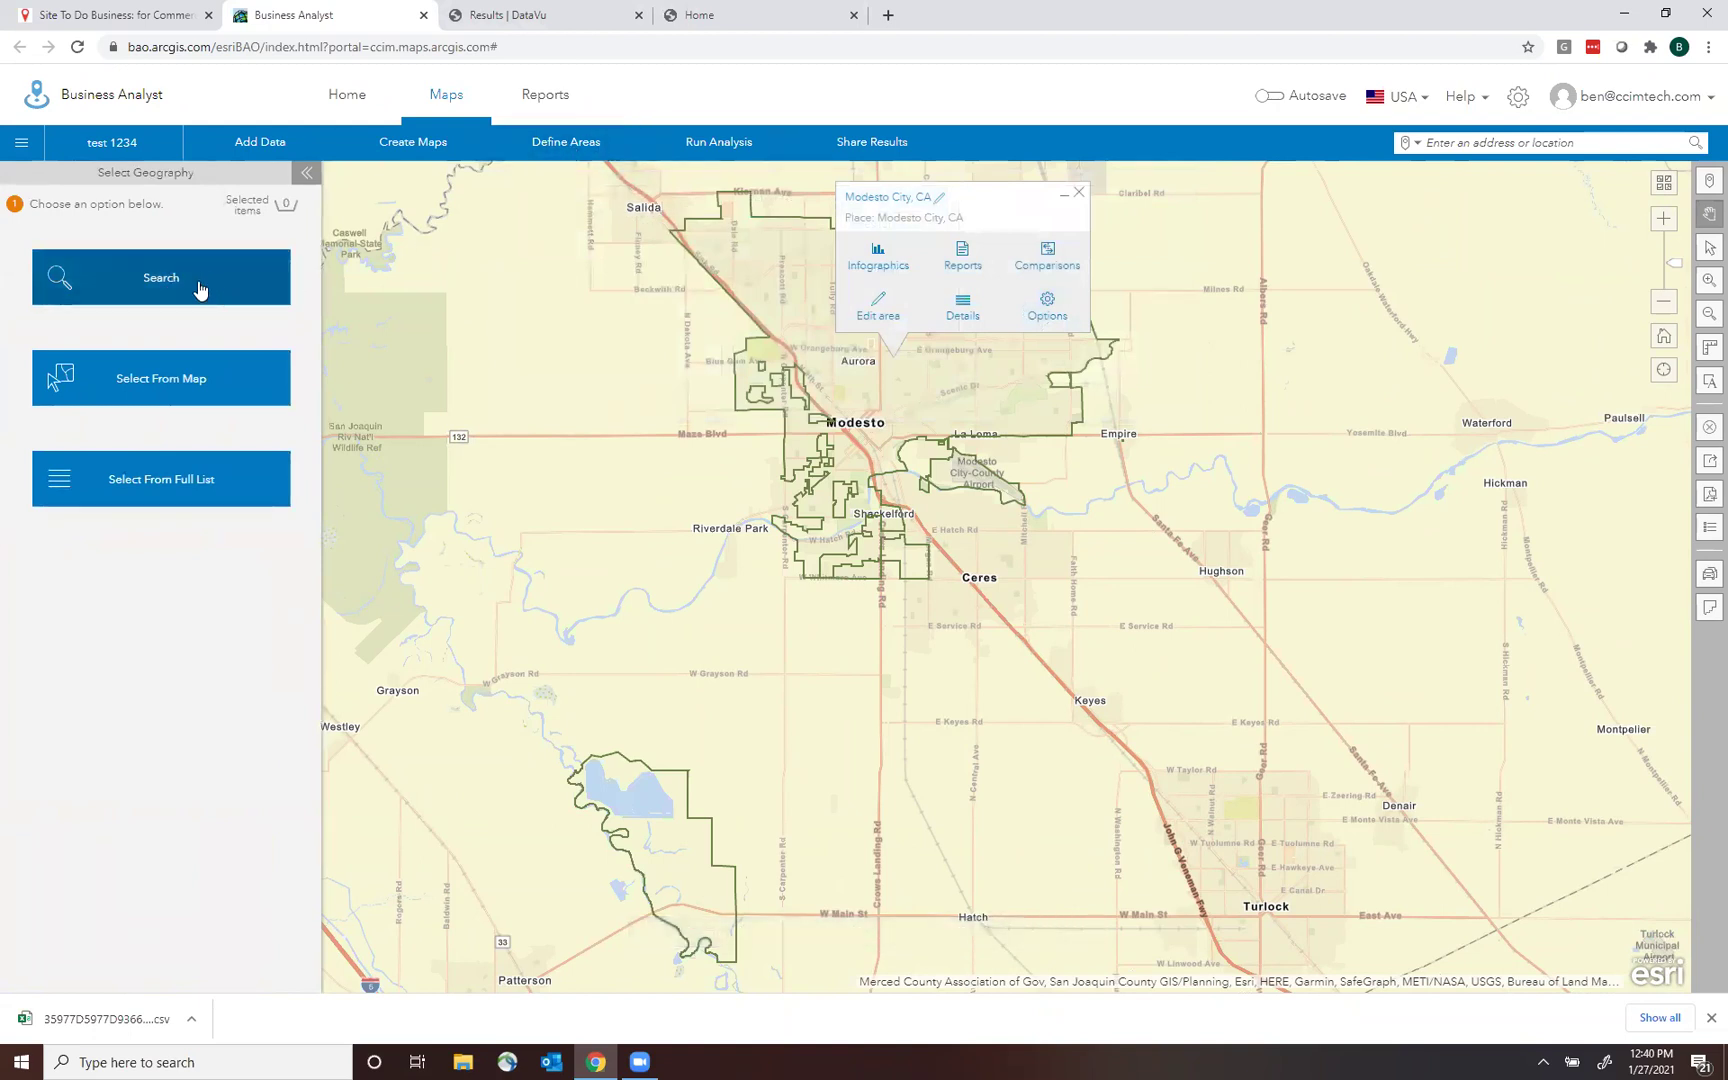
{"action": "left_click", "coordinate": [205, 282]}
{"action": "left_click", "coordinate": [196, 246]}
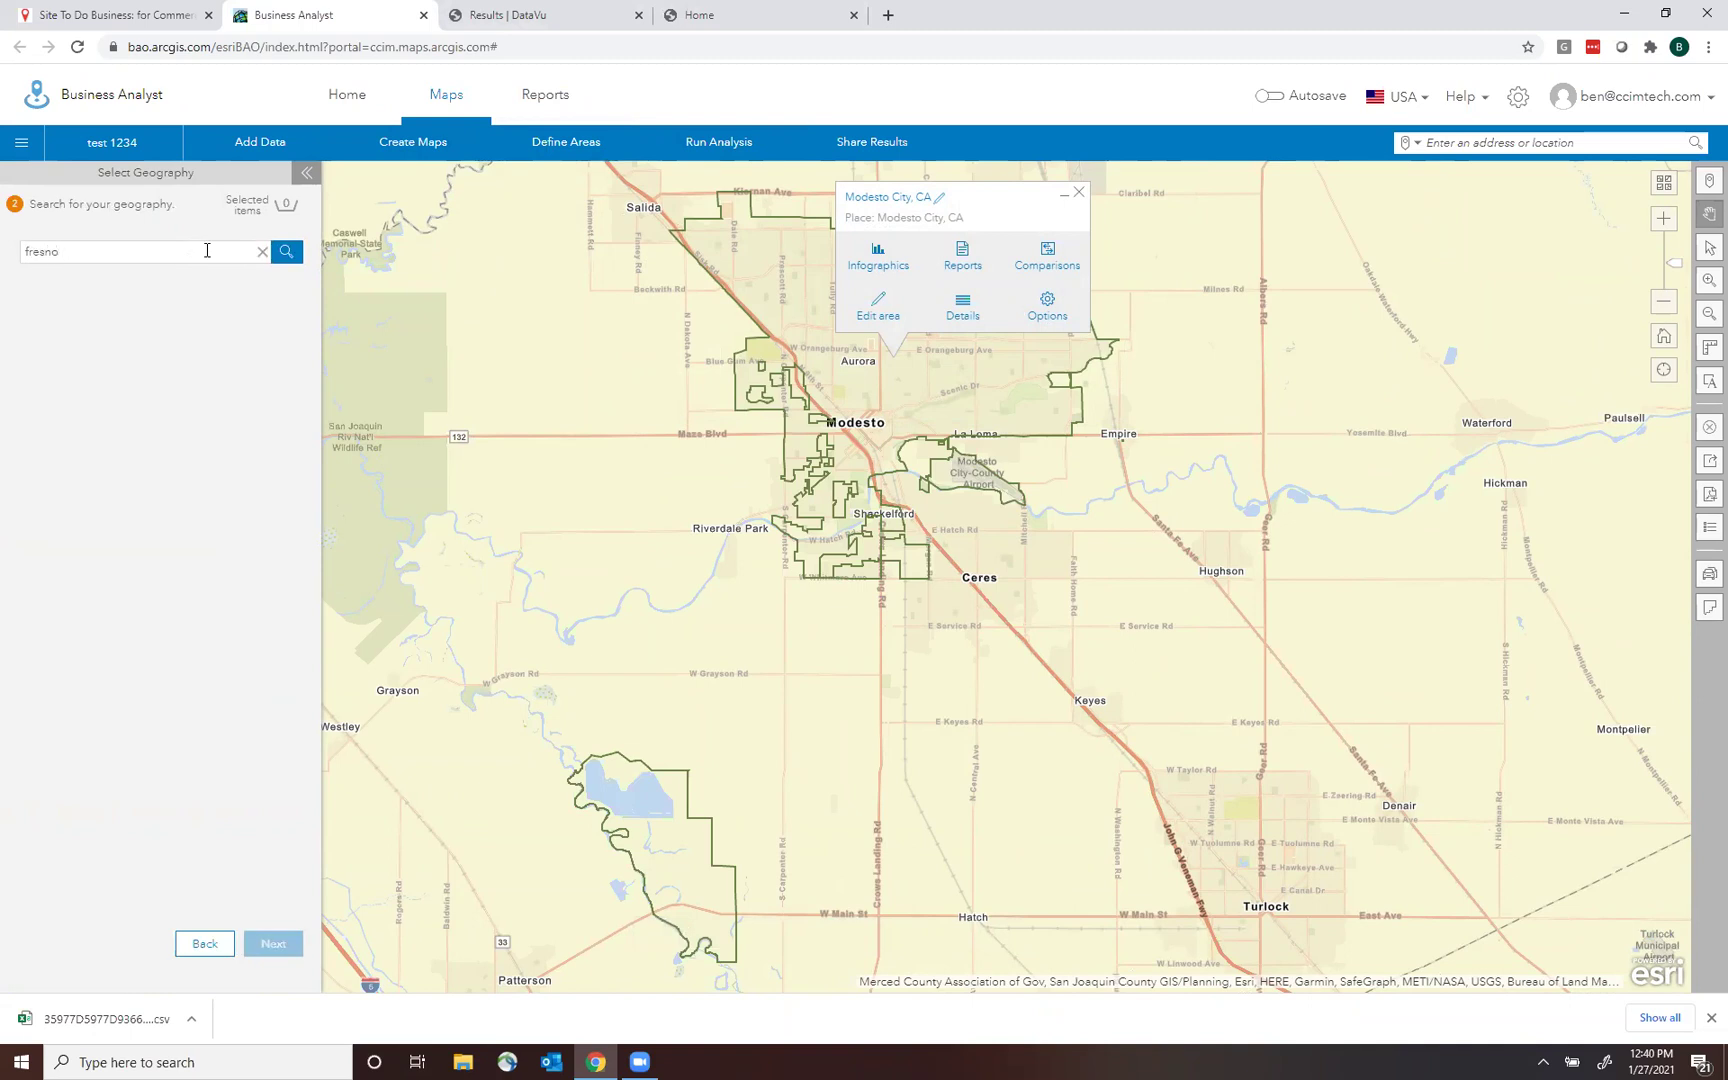
{"action": "left_click", "coordinate": [290, 256]}
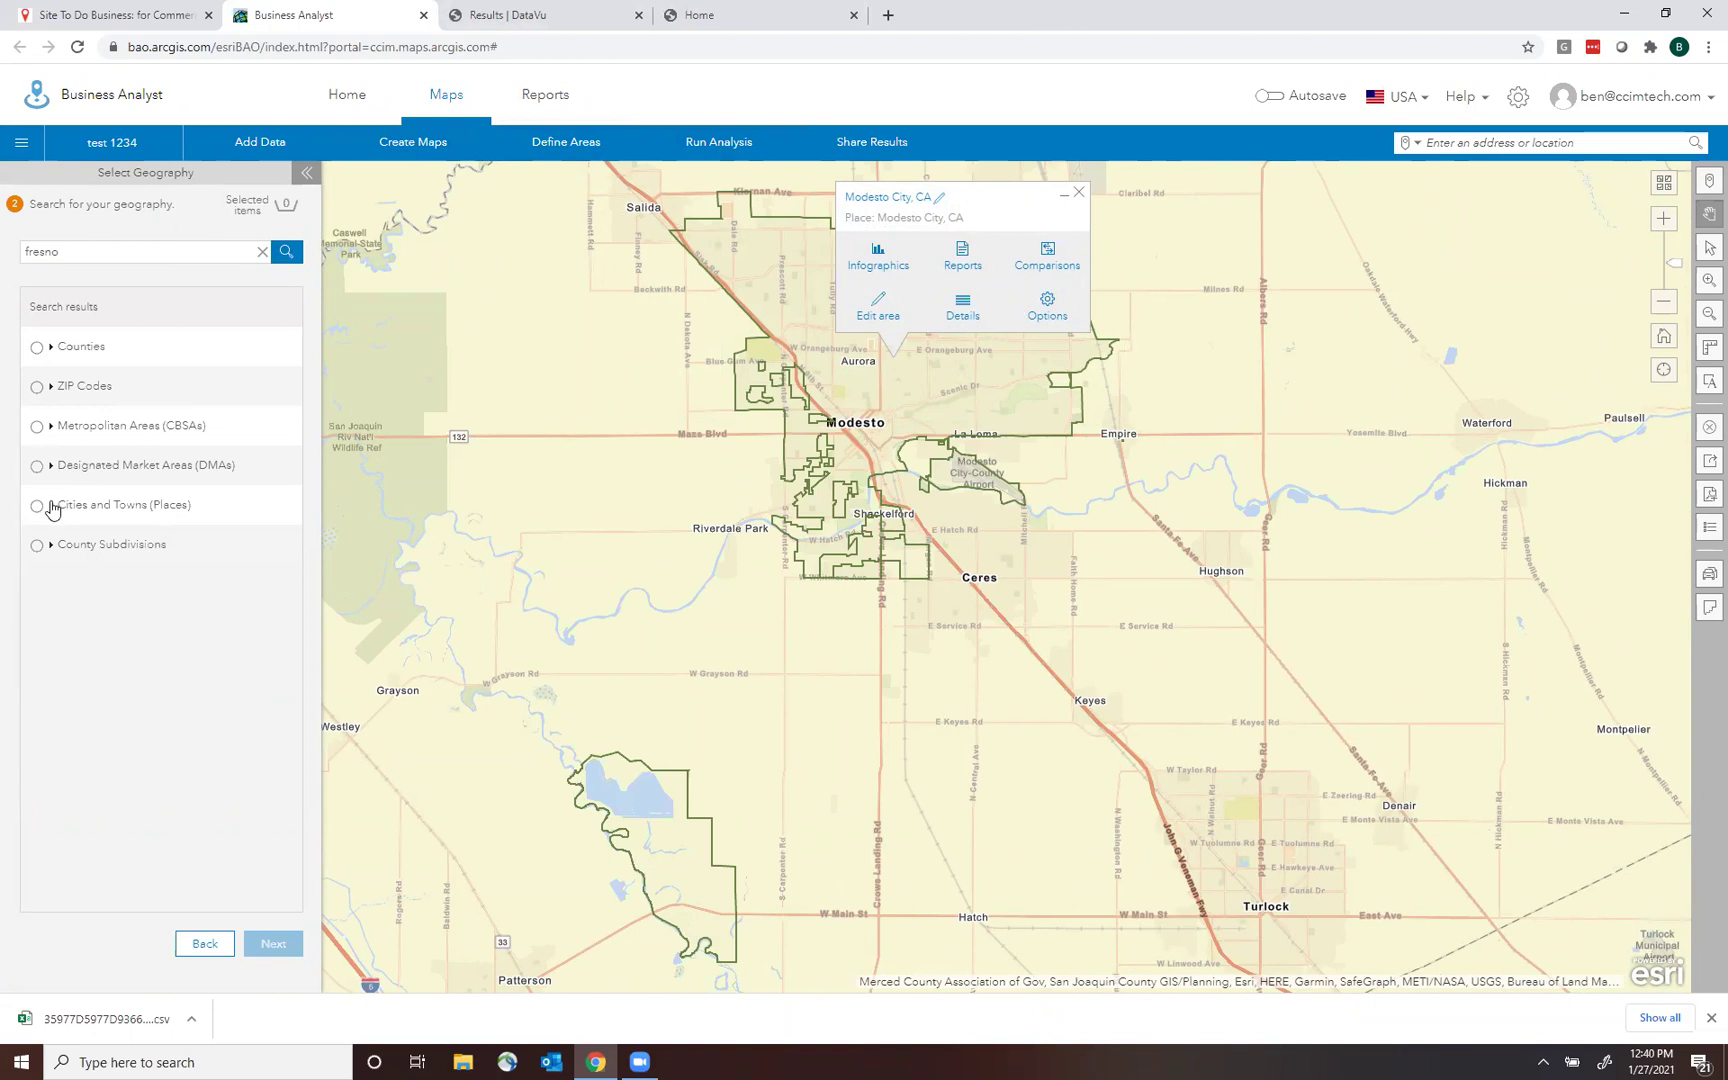
{"action": "left_click", "coordinate": [52, 506]}
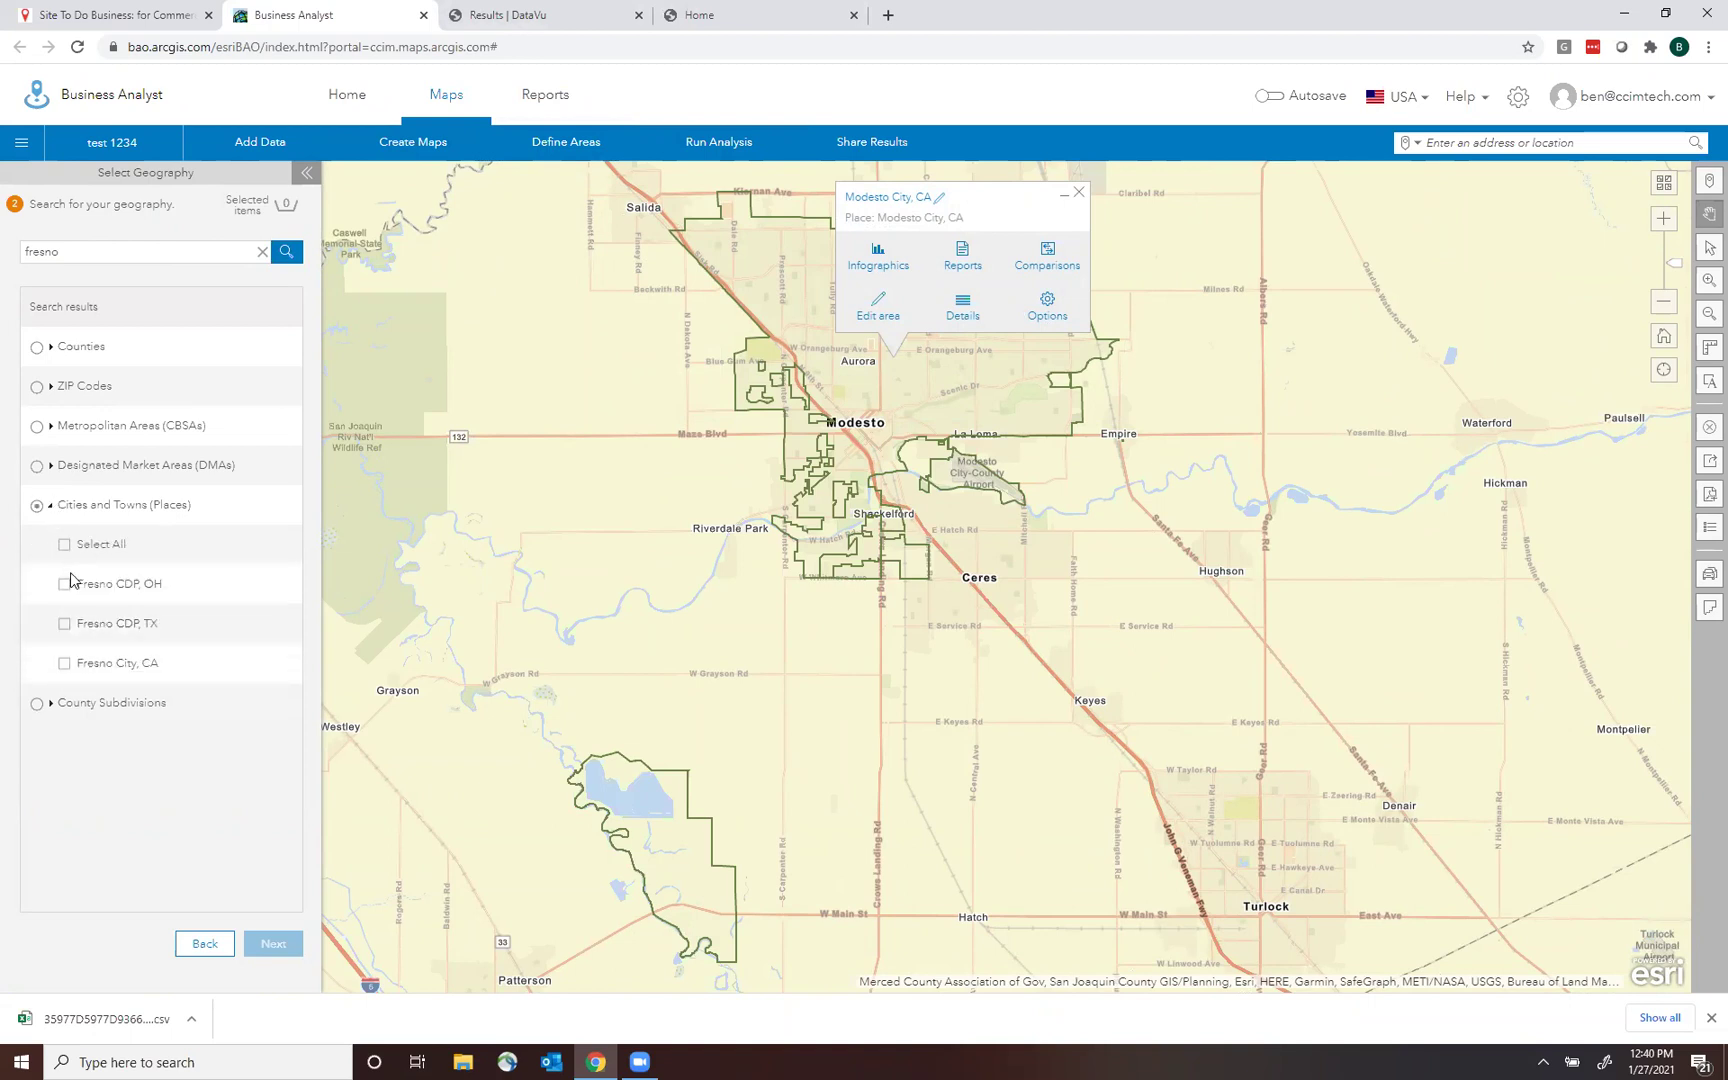
{"action": "left_click", "coordinate": [63, 665]}
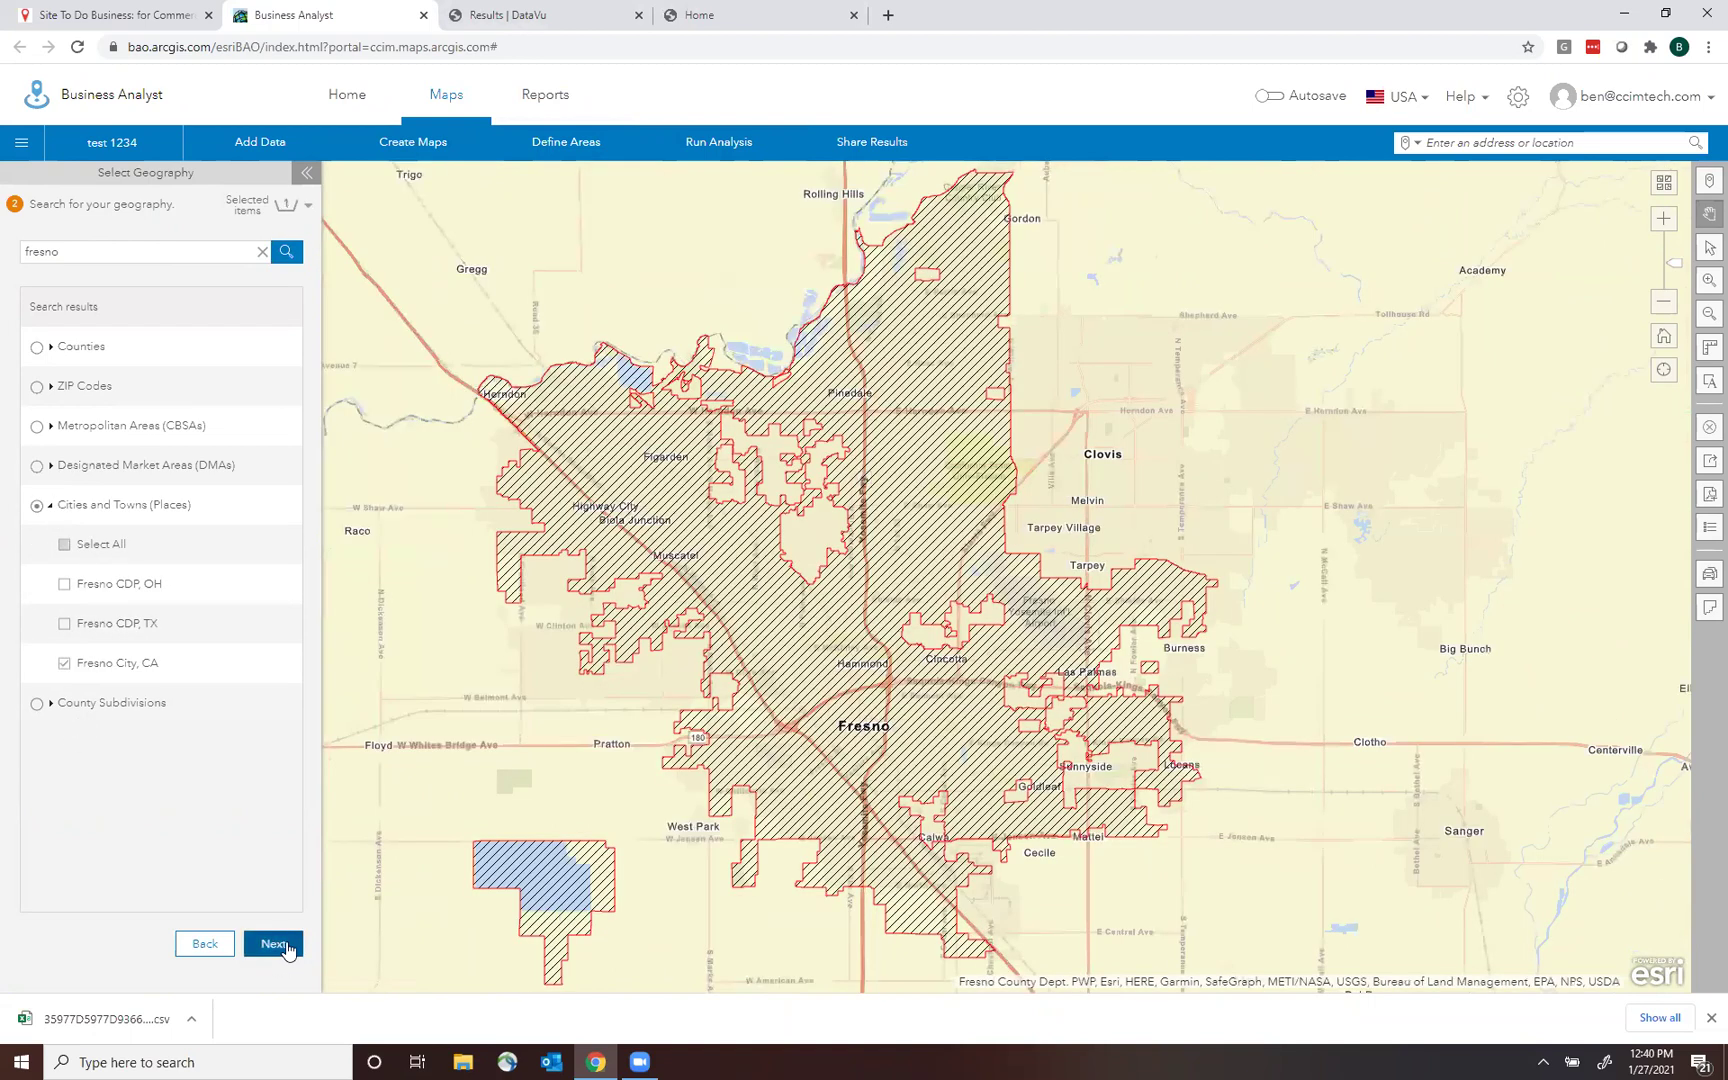
{"action": "left_click", "coordinate": [273, 944]}
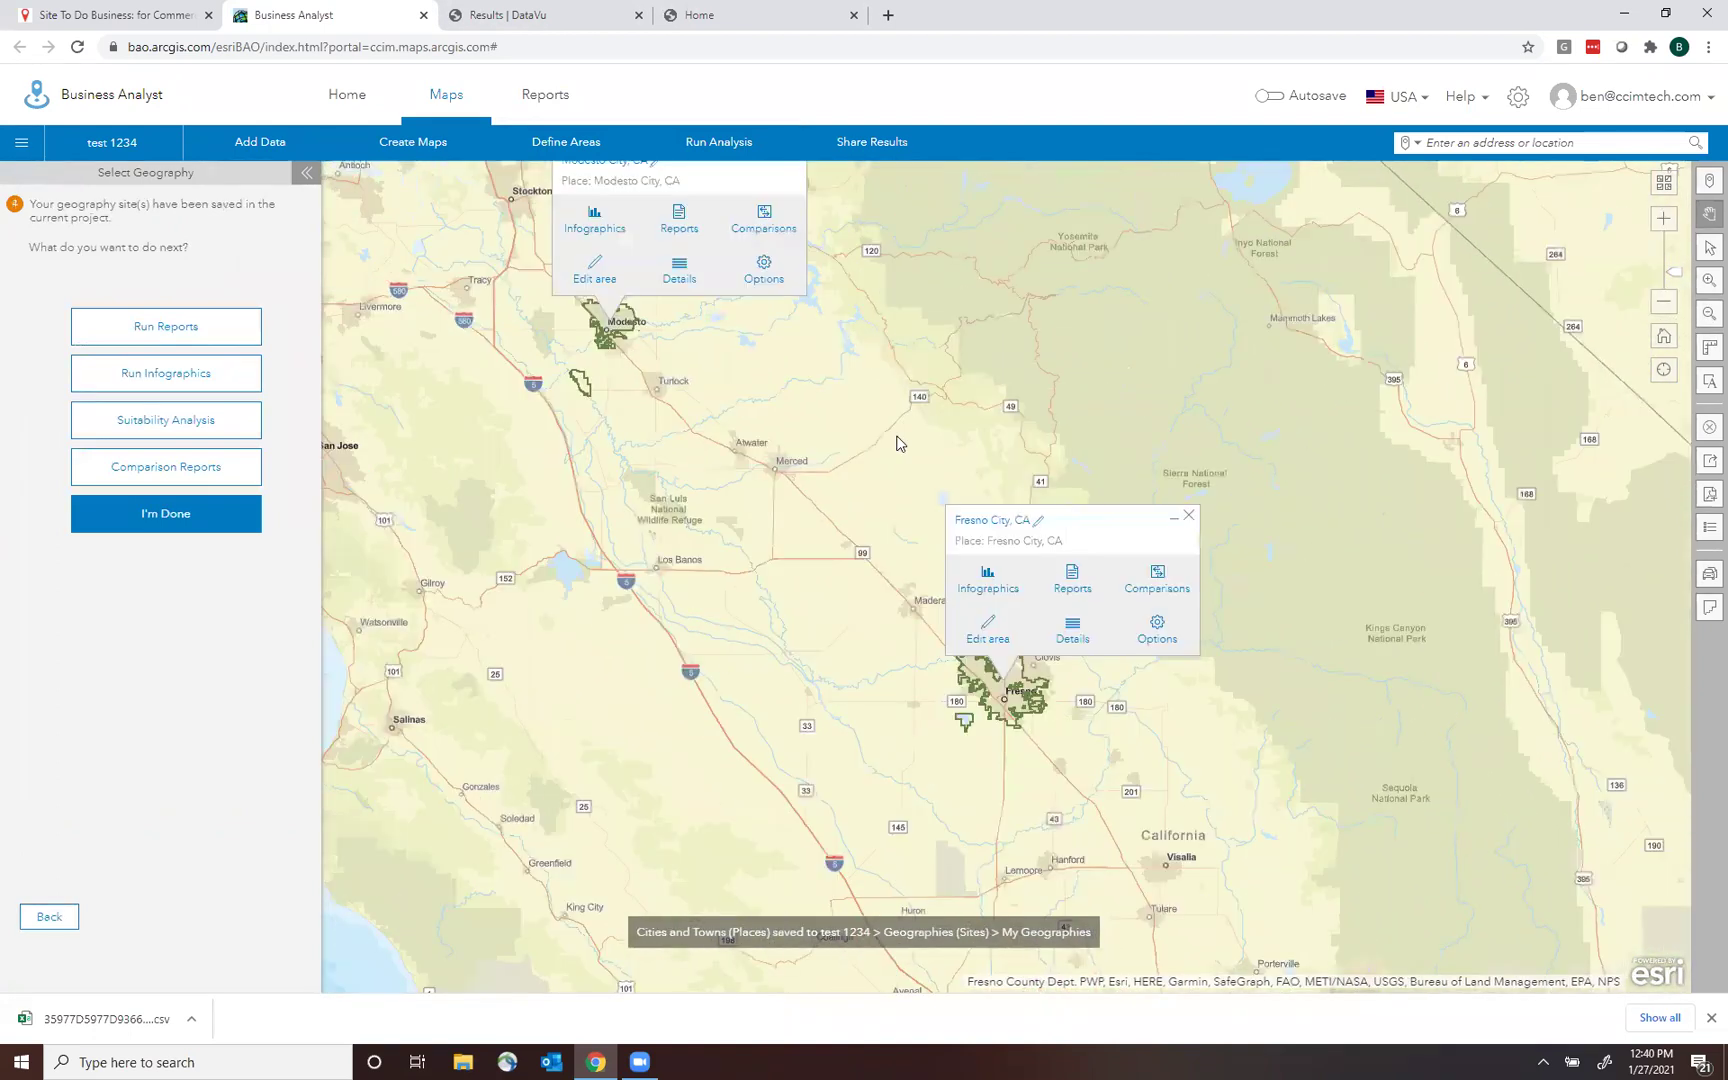
{"action": "left_click", "coordinate": [200, 514]}
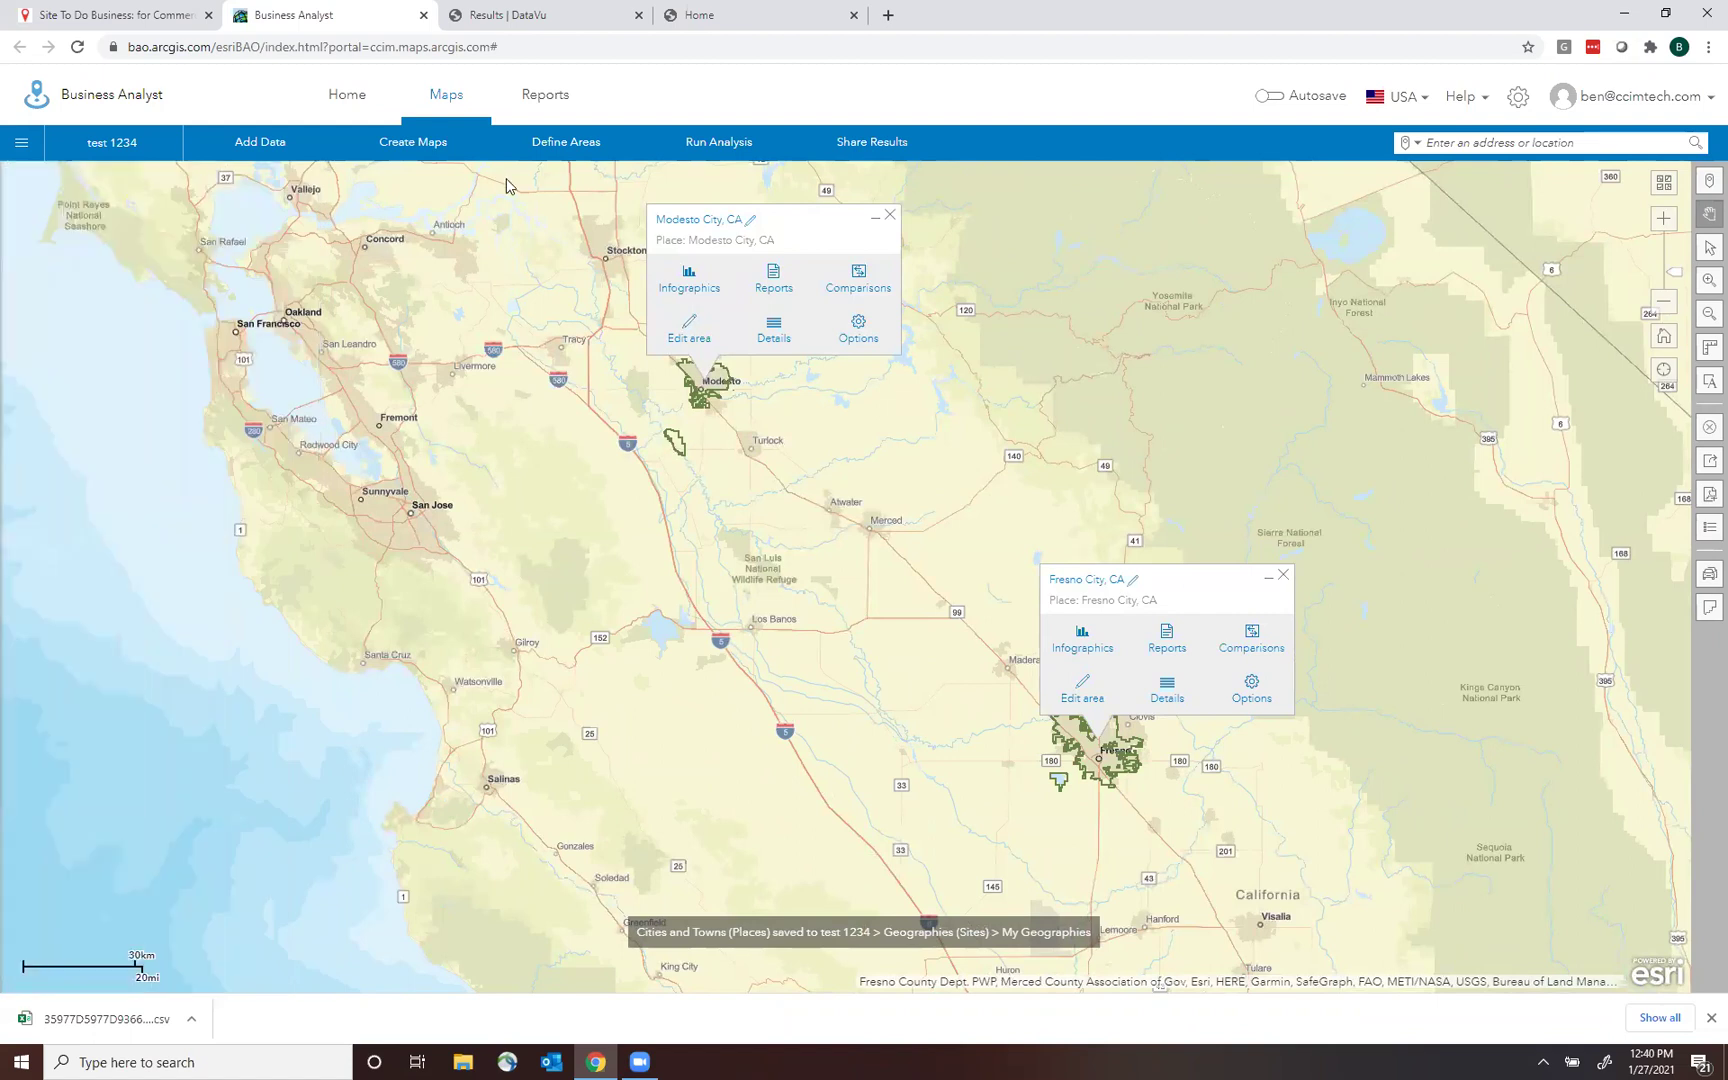
Start a void analysis with Modesto City, CA applied as the analysis area.
{"action": "mouse_move", "coordinate": [718, 141]}
{"action": "left_click", "coordinate": [986, 290]}
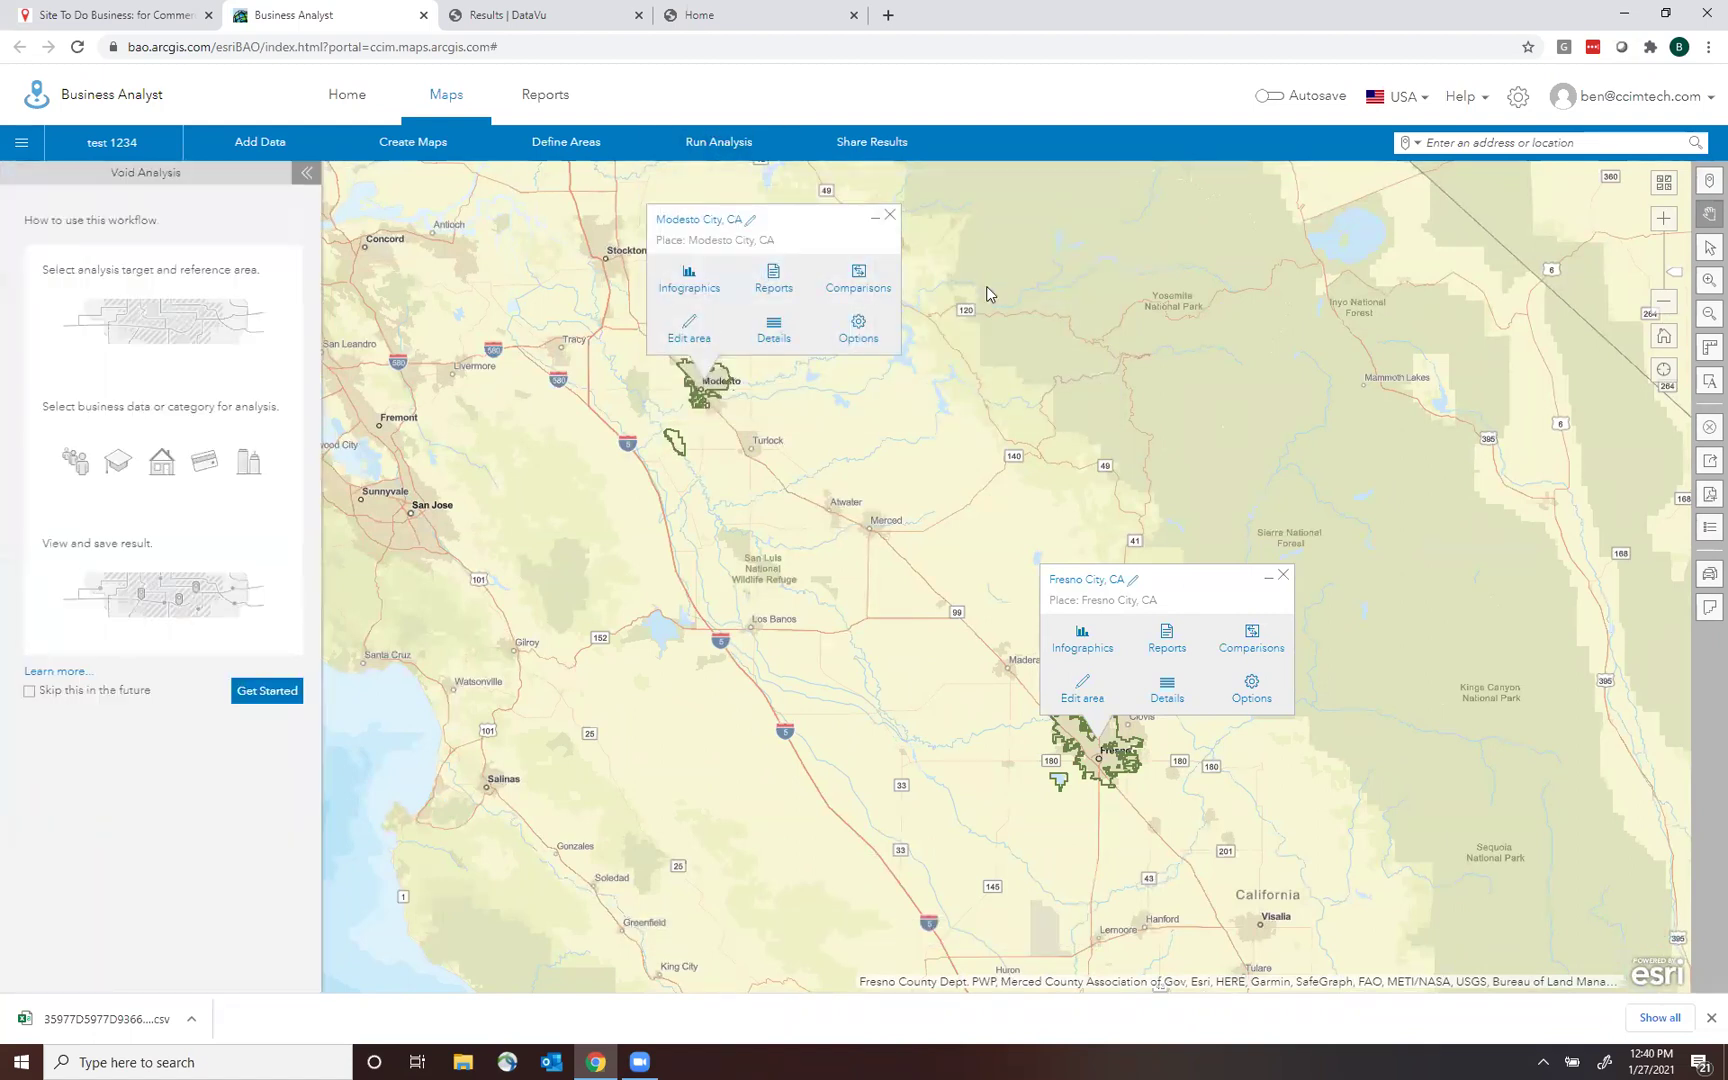
{"action": "left_click", "coordinate": [266, 690]}
{"action": "mouse_move", "coordinate": [166, 205]}
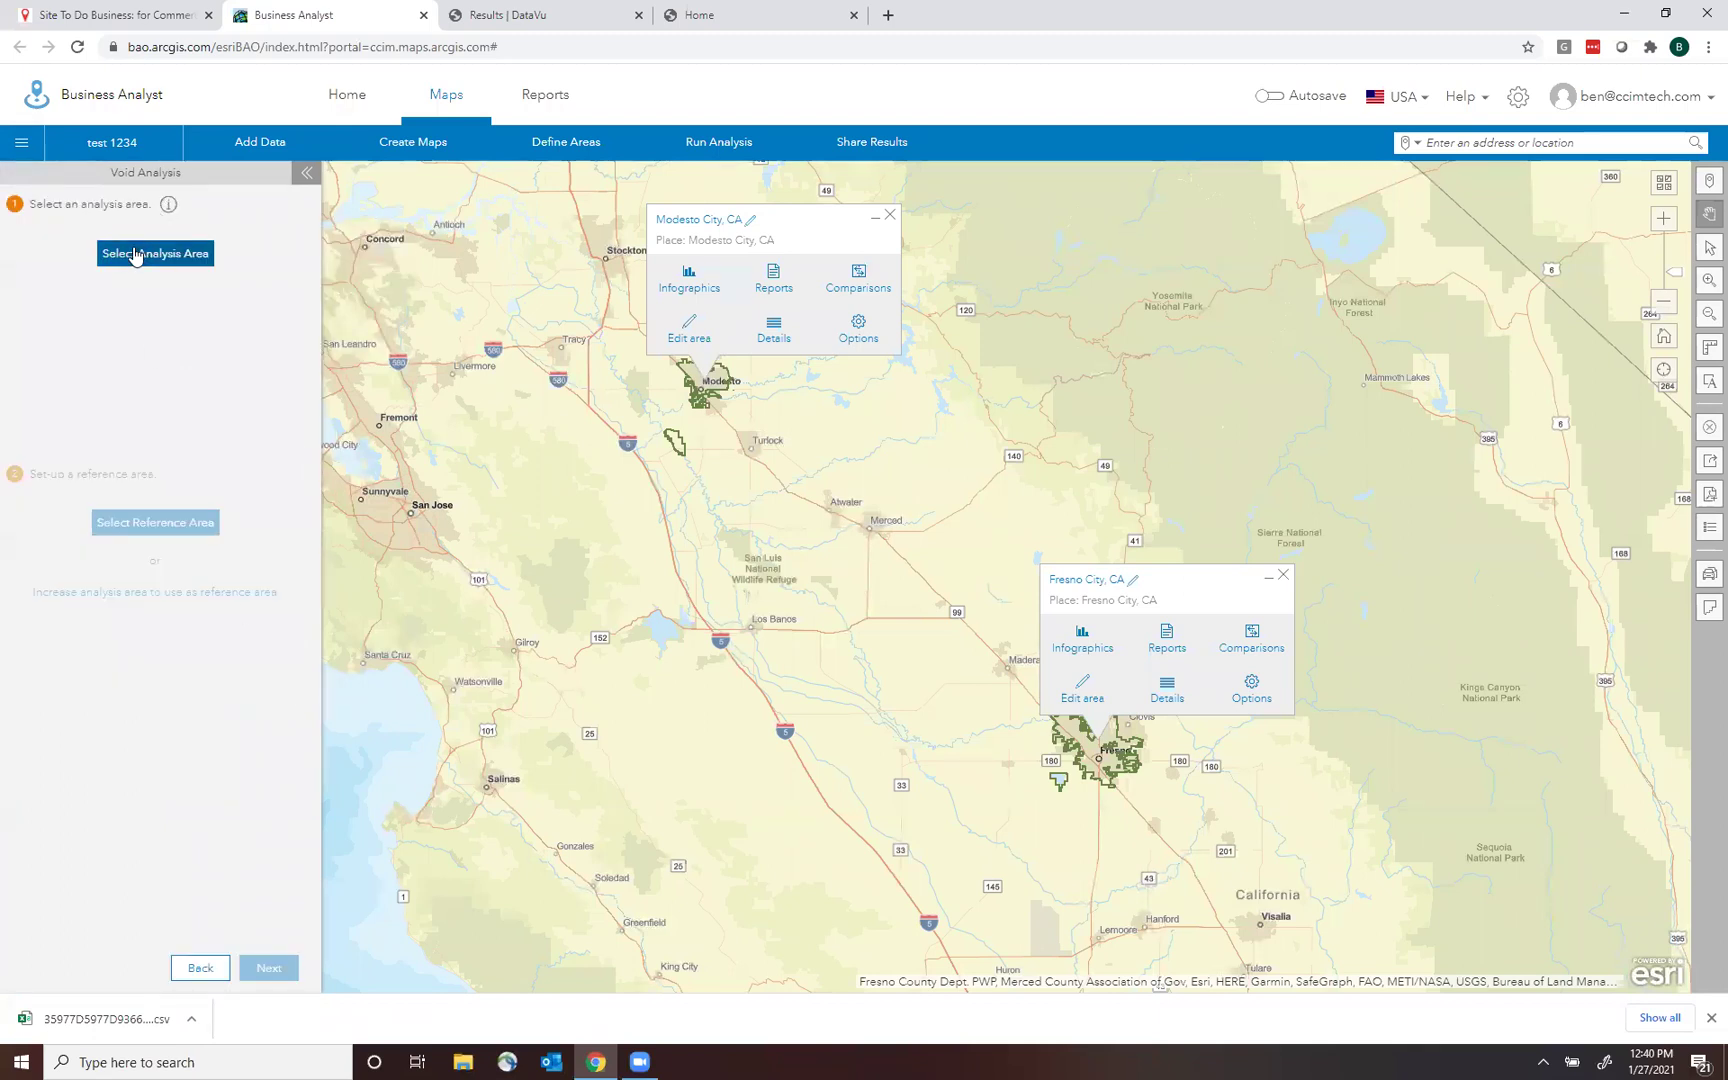
{"action": "left_click", "coordinate": [135, 256]}
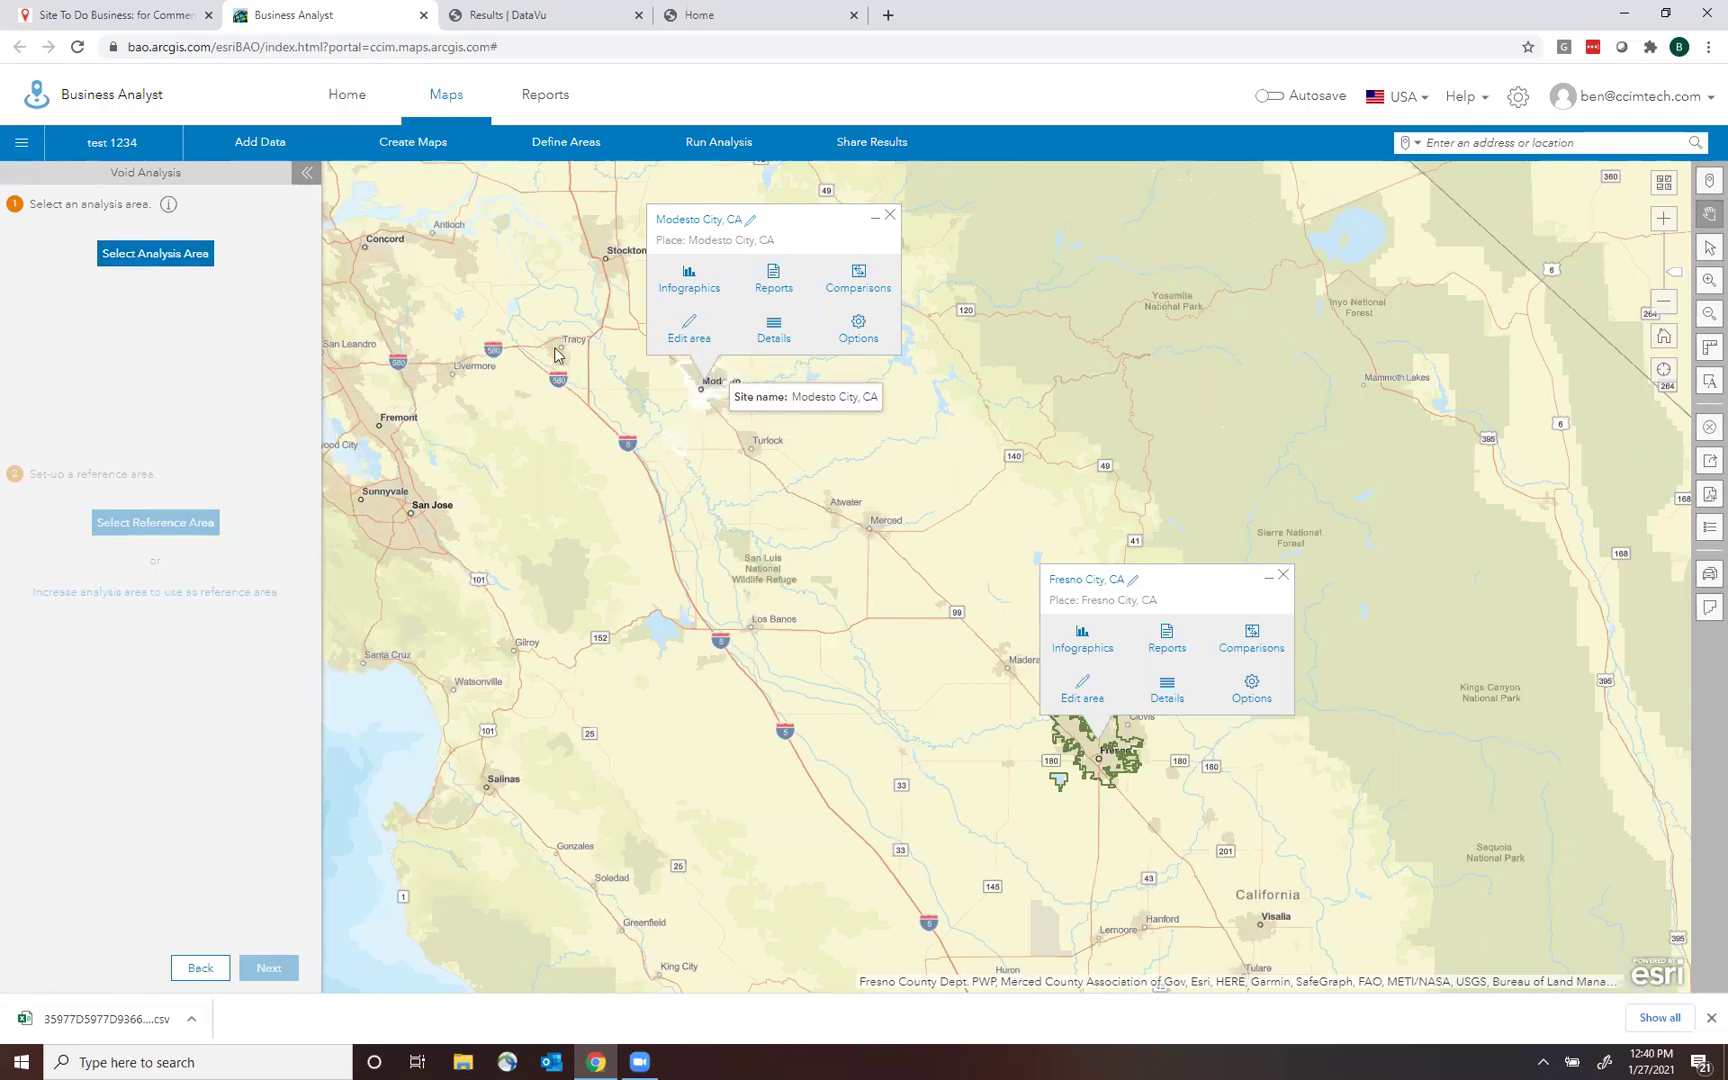
{"action": "left_click", "coordinate": [124, 256]}
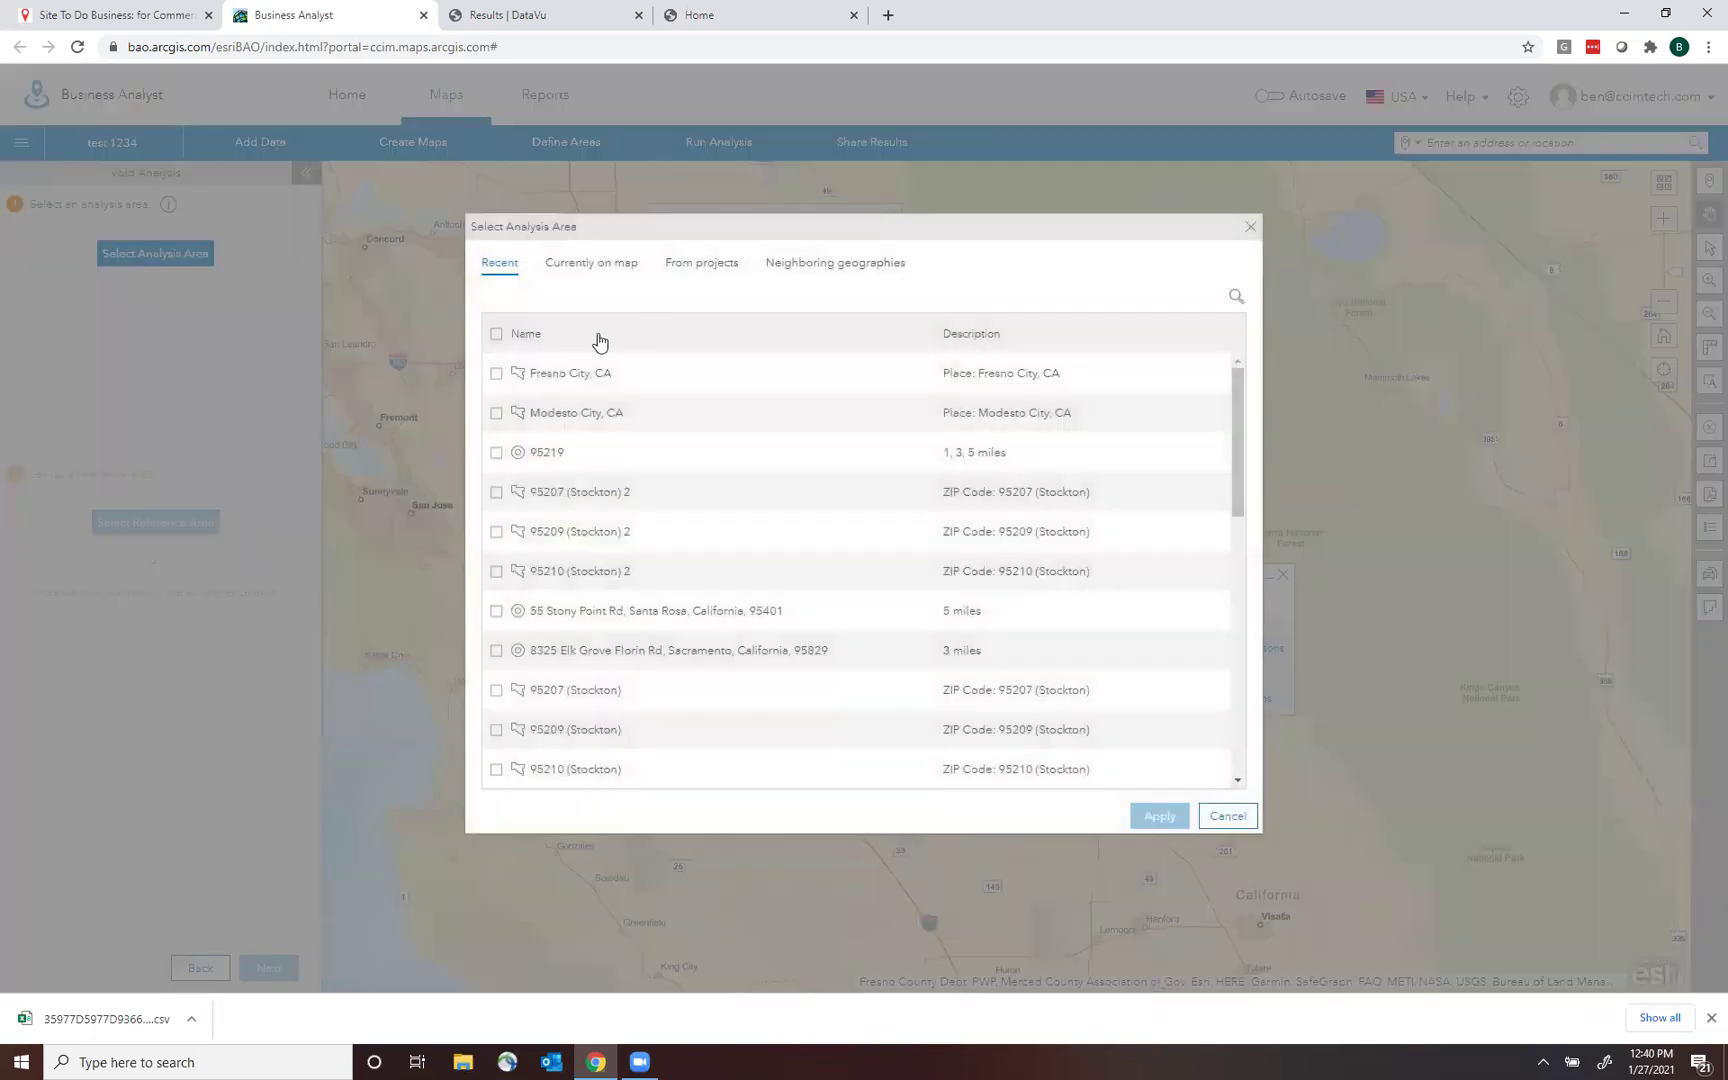
{"action": "left_click", "coordinate": [501, 418]}
{"action": "left_click", "coordinate": [1168, 817]}
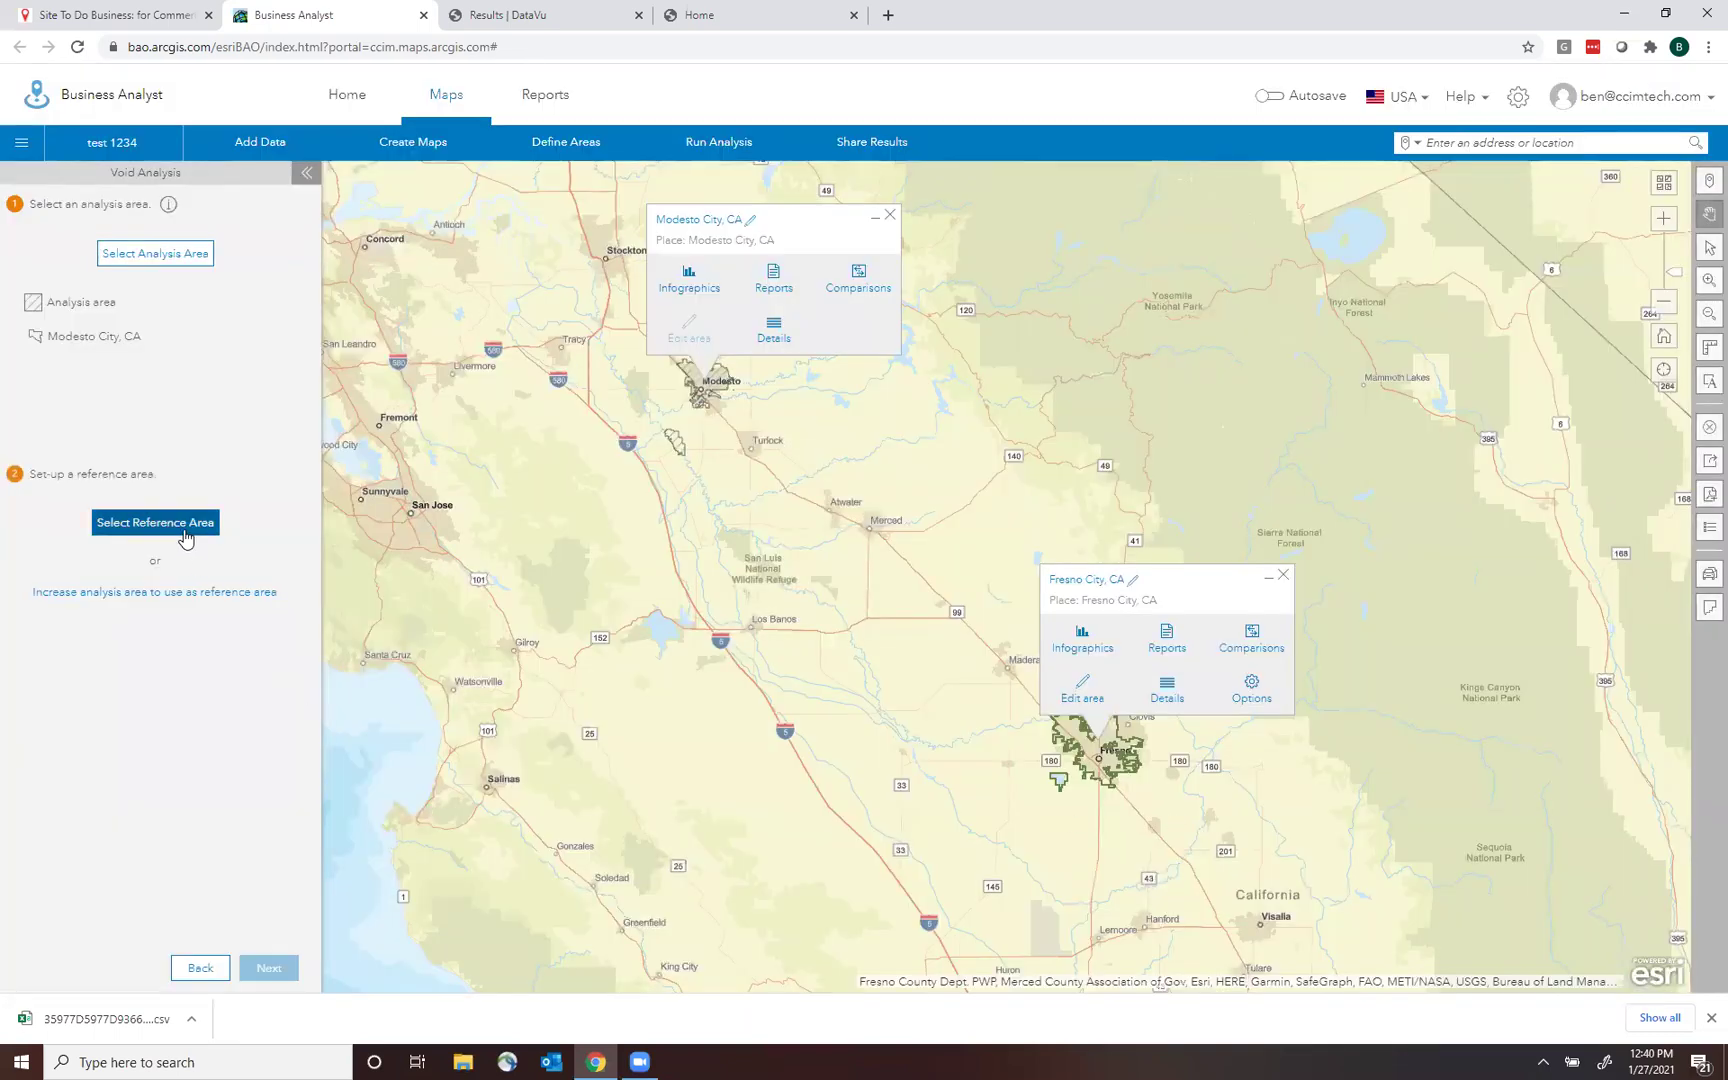
Apply Fresno City, CA as the reference area.
{"action": "left_click", "coordinate": [184, 538]}
{"action": "left_click", "coordinate": [496, 373]}
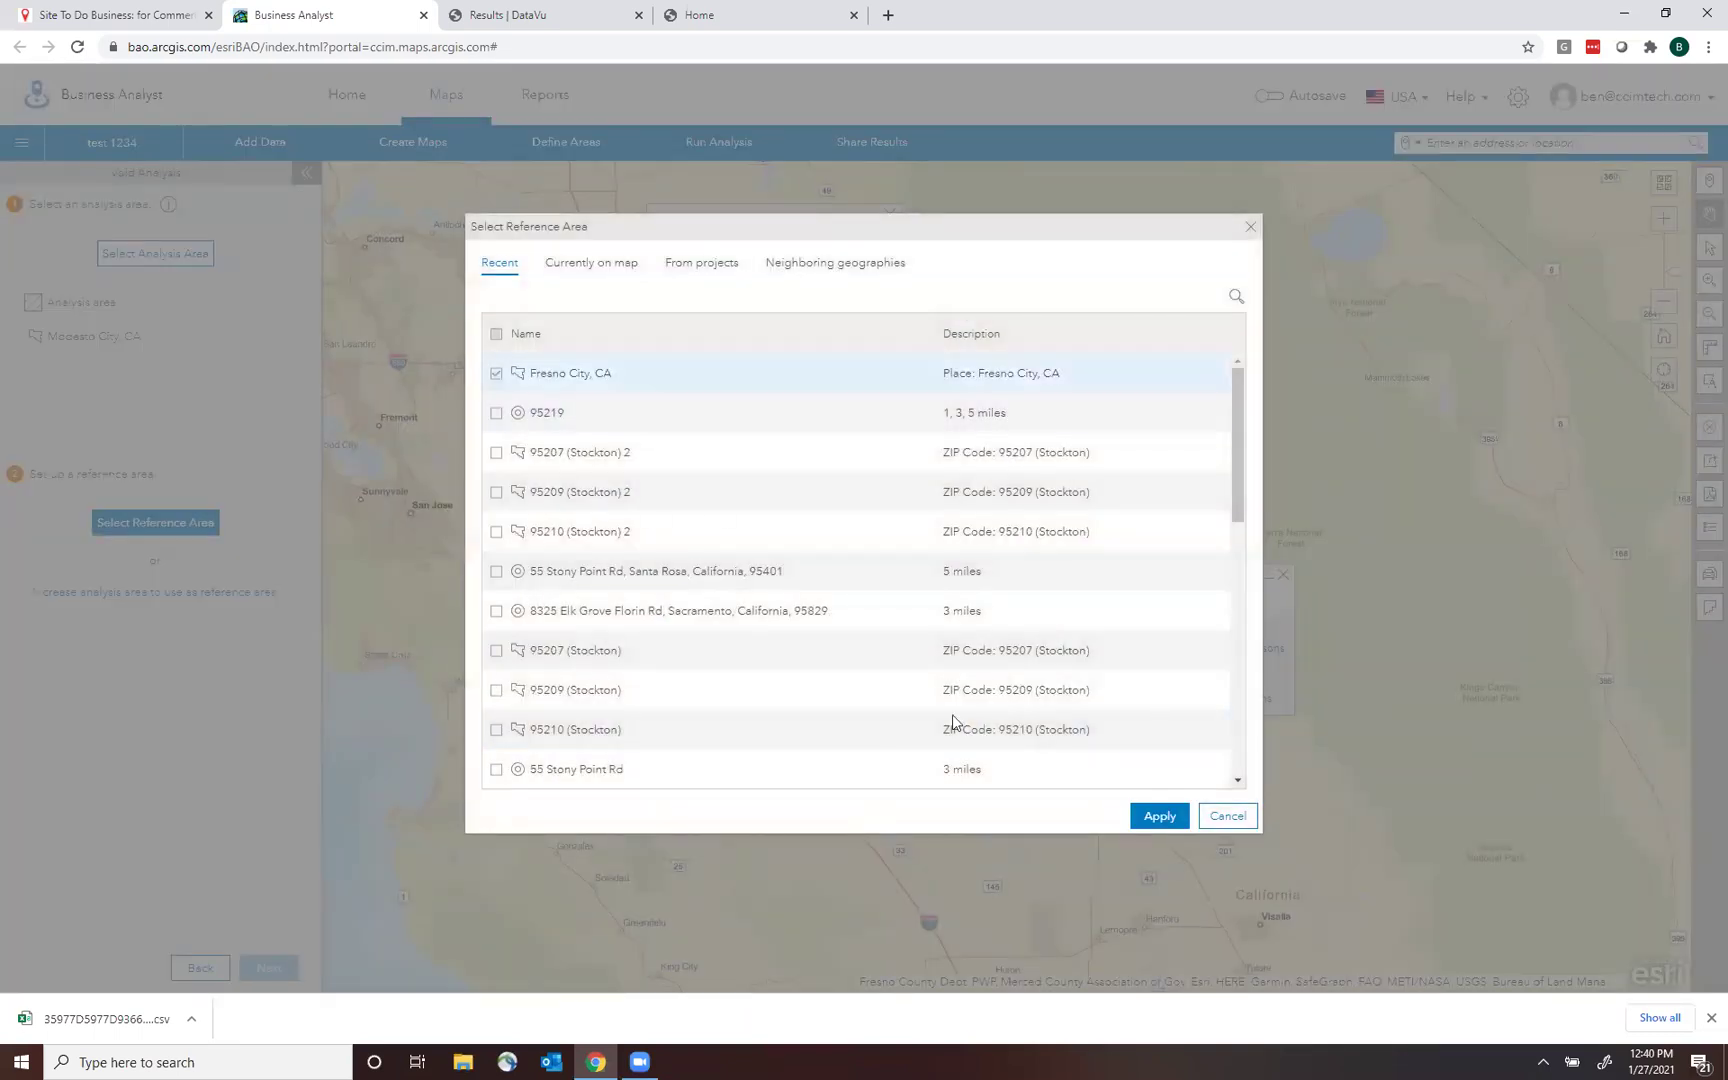
{"action": "left_click", "coordinate": [1177, 828]}
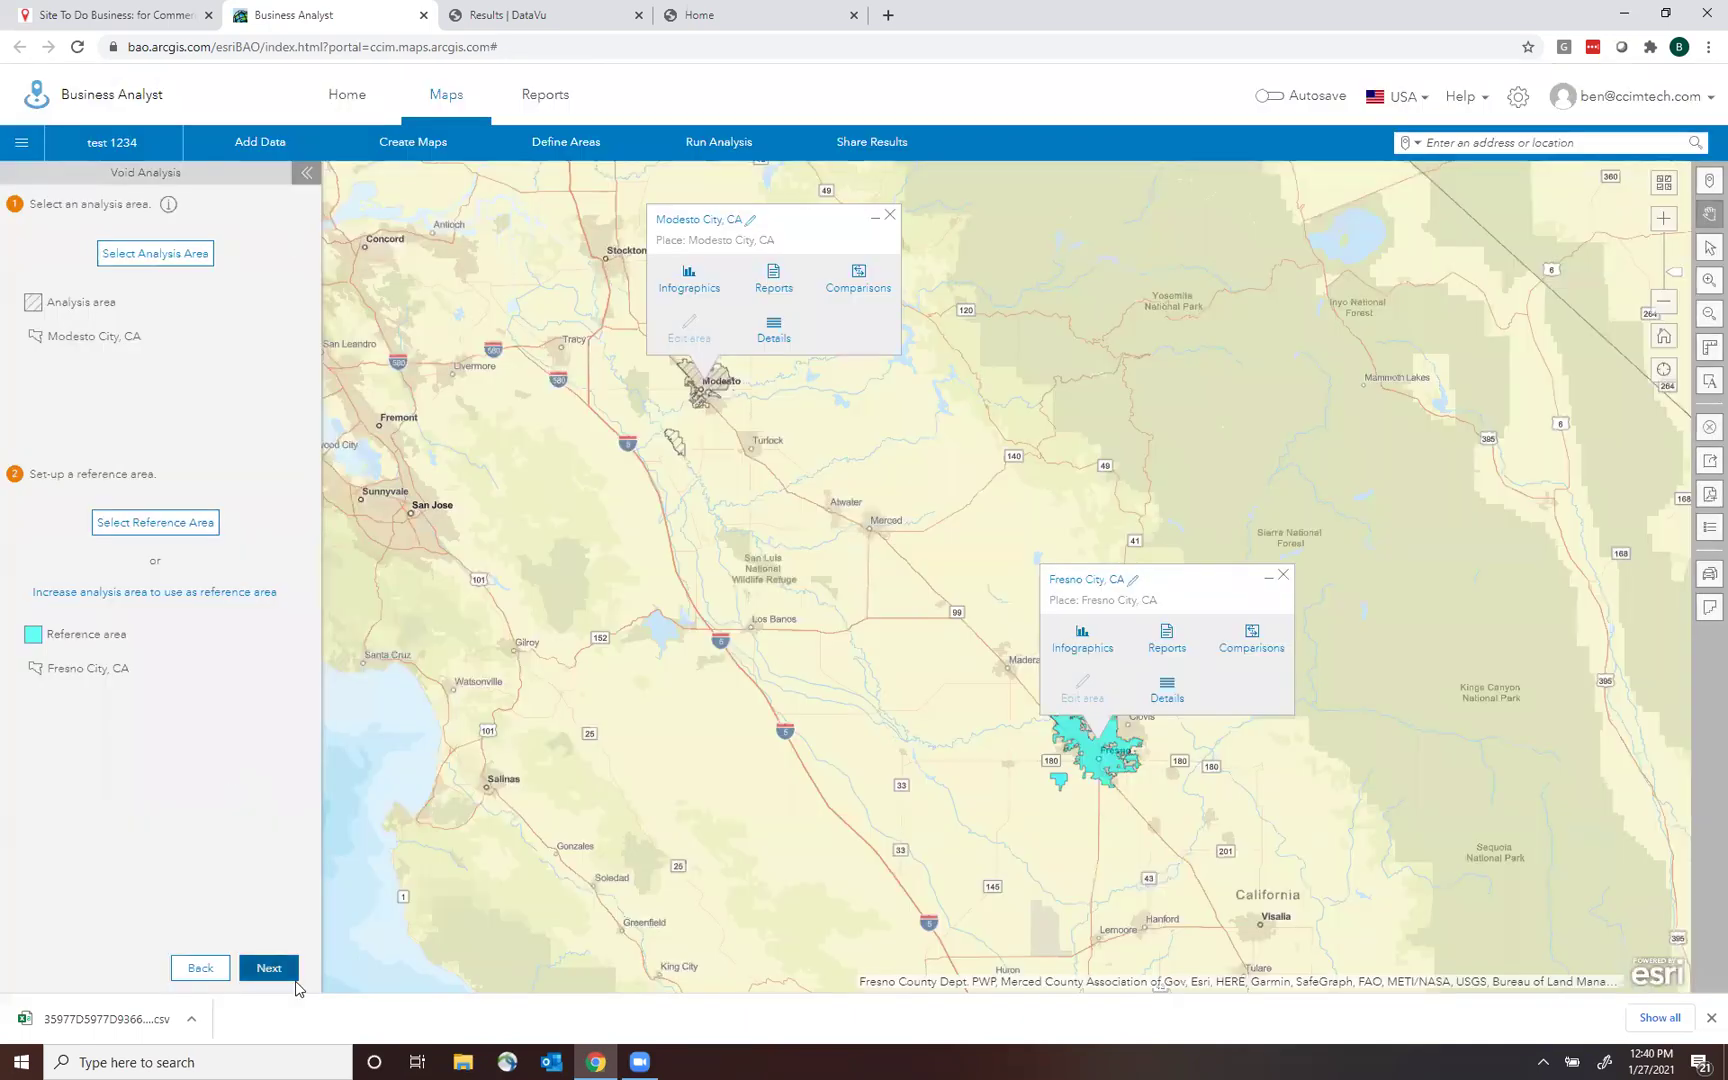
Pick Restaurants under Food & Restaurants as the business category and run the void analysis.
{"action": "left_click", "coordinate": [278, 968]}
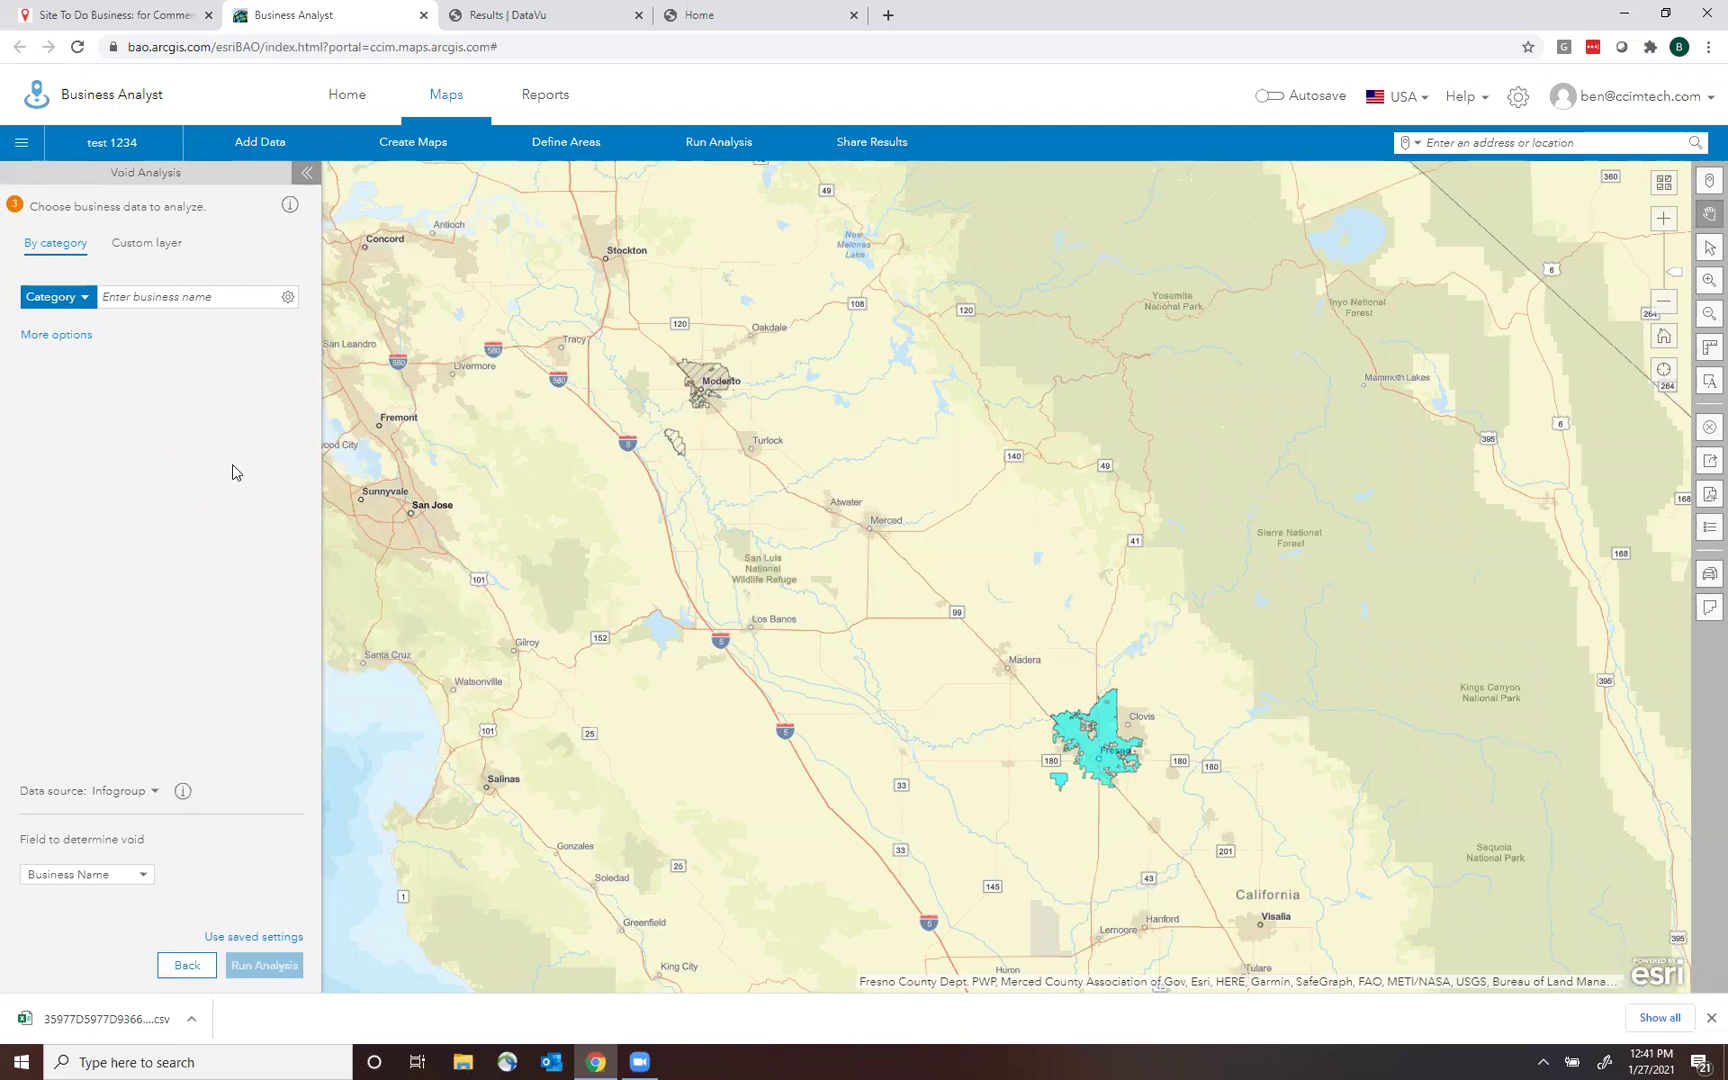
{"action": "left_click", "coordinate": [88, 300]}
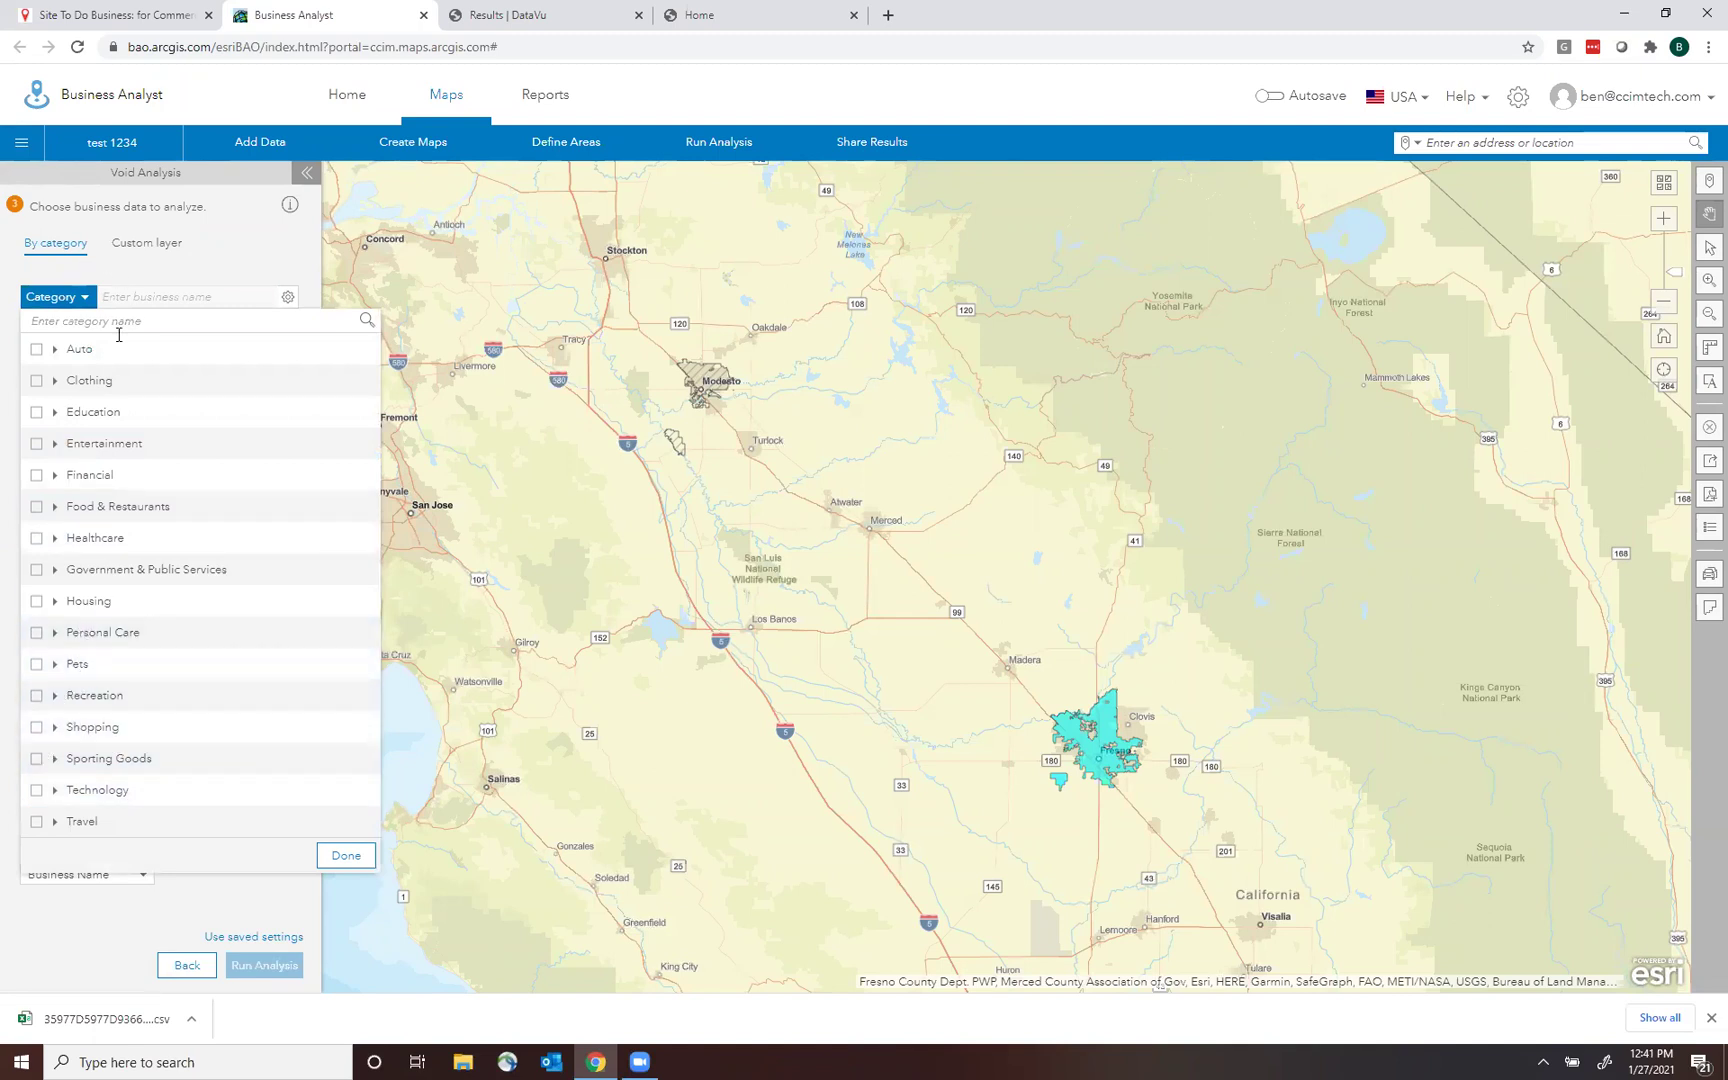
{"action": "left_click", "coordinate": [55, 506]}
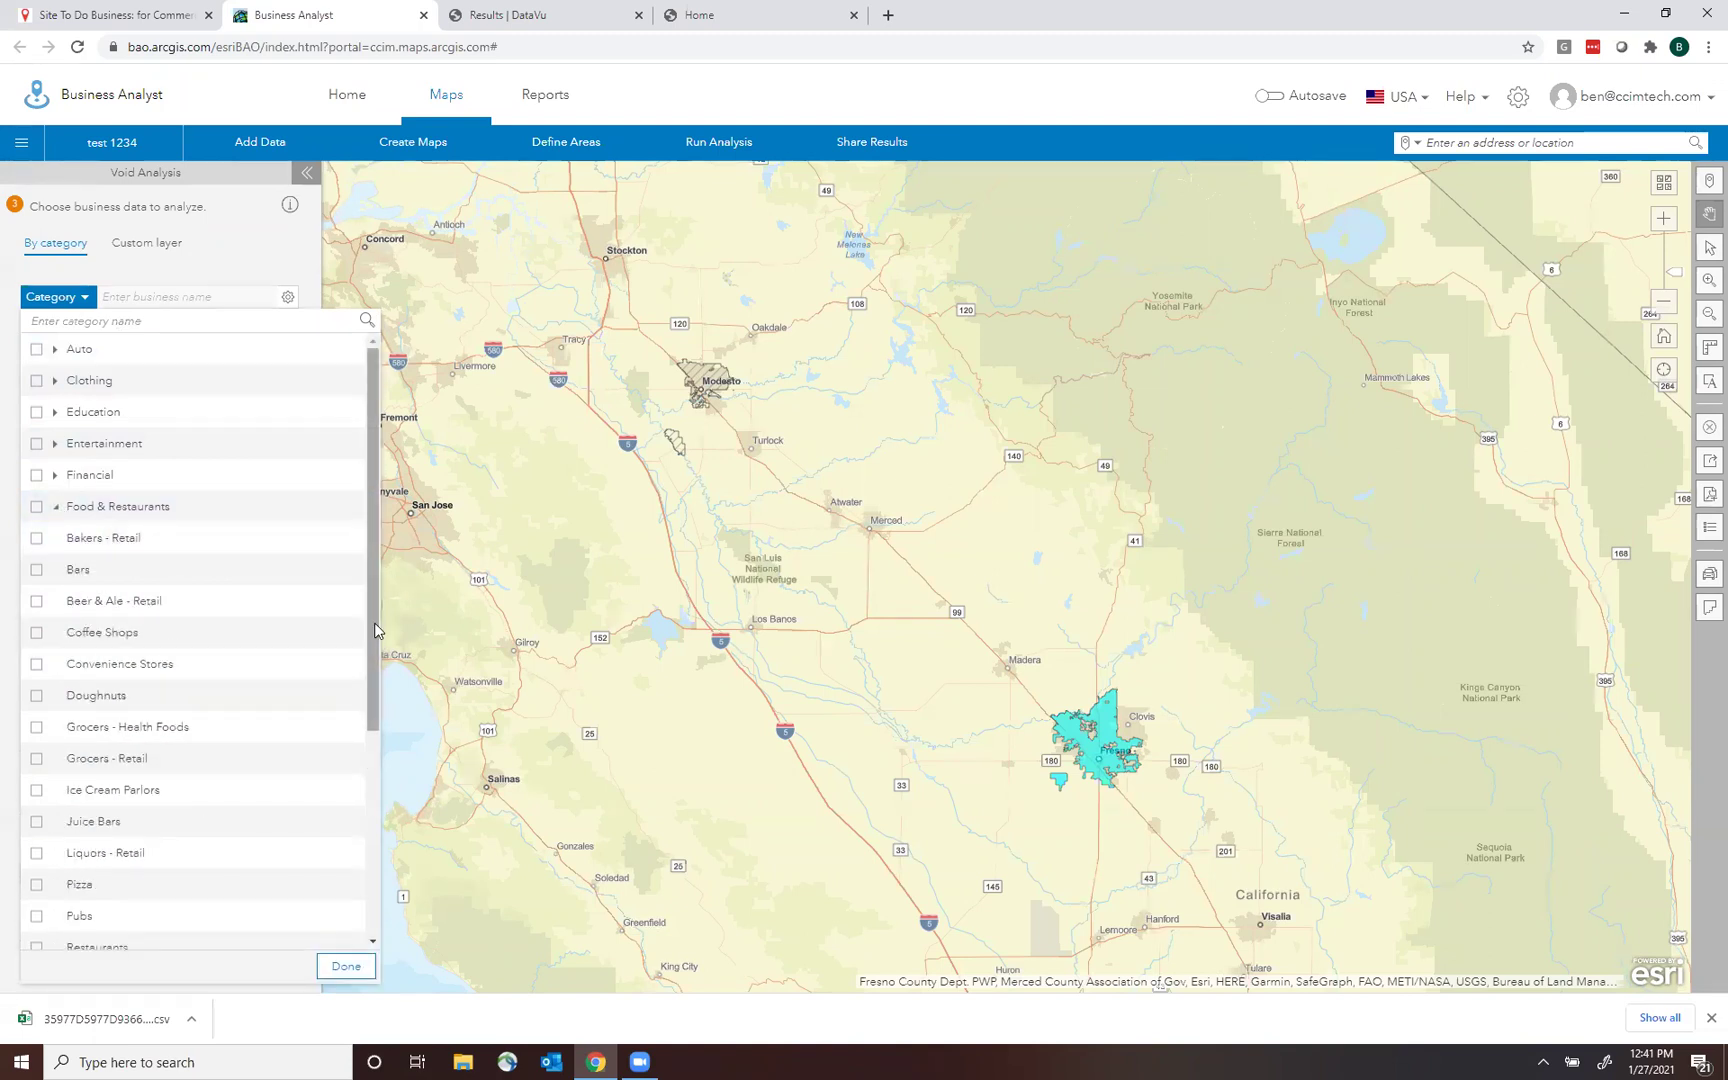
{"action": "left_click_drag", "start_coordinate": [371, 641], "coordinate": [388, 738]}
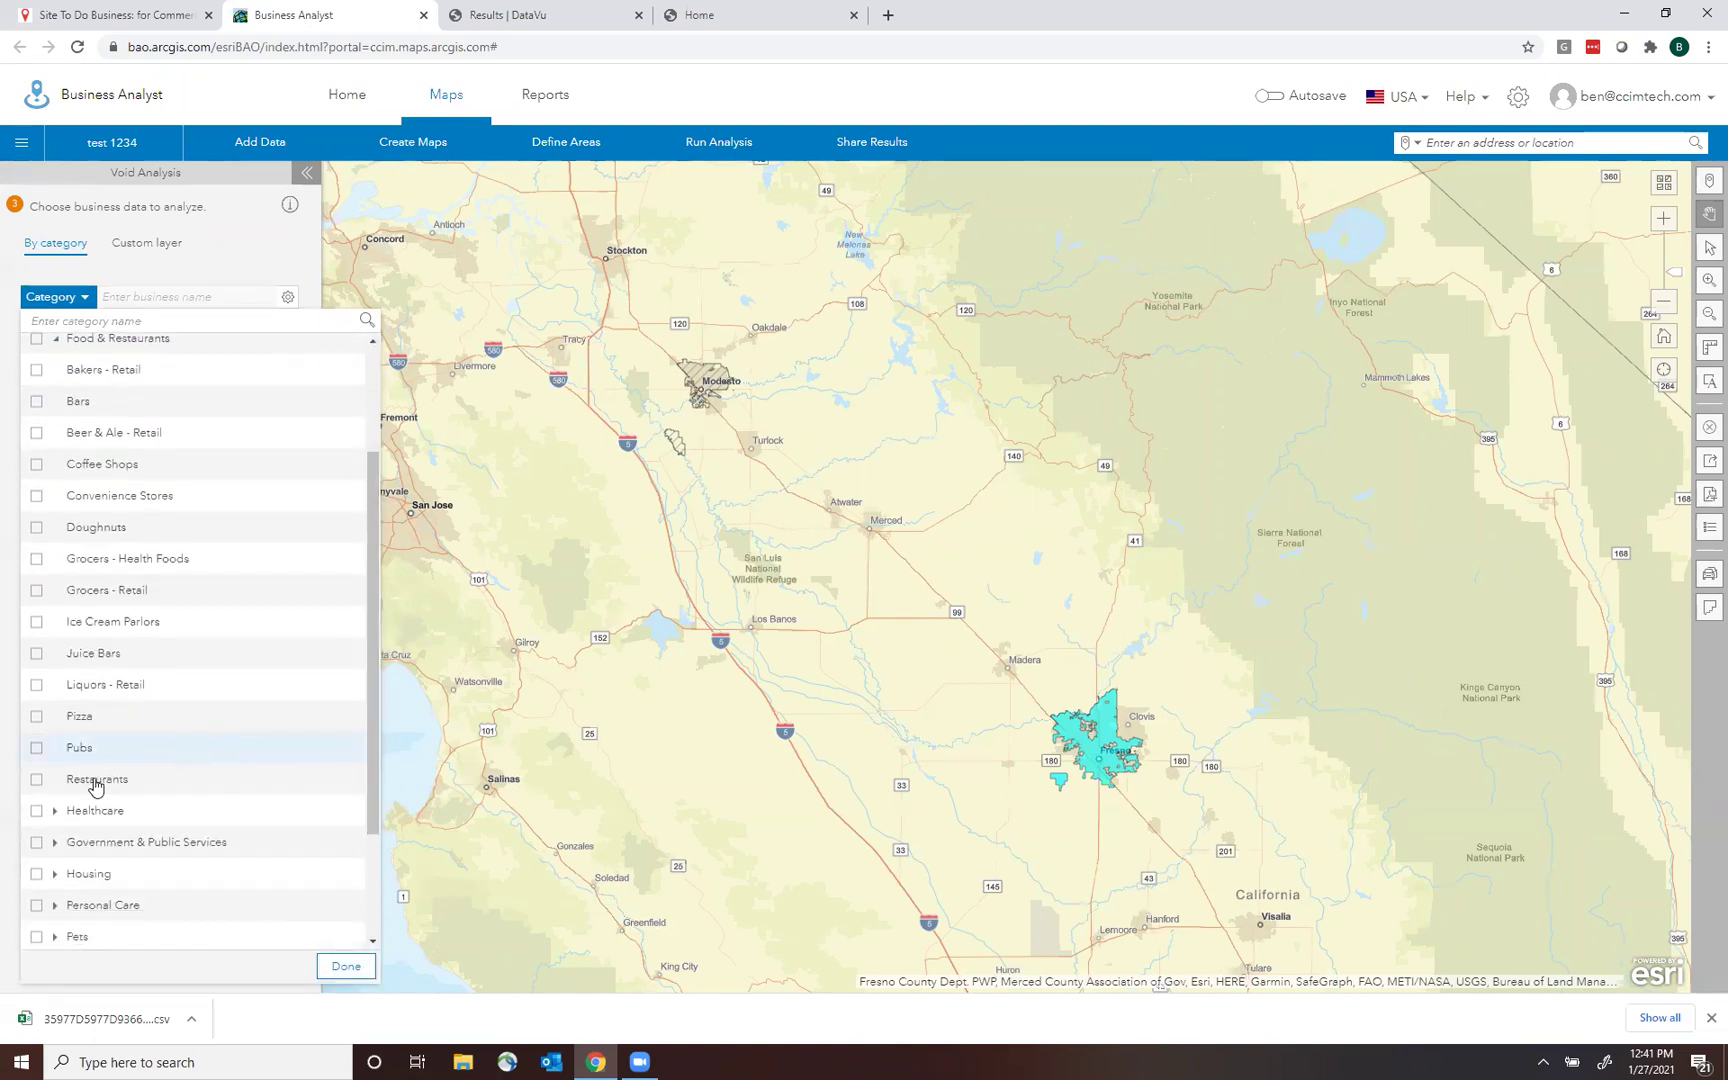
{"action": "left_click", "coordinate": [35, 785]}
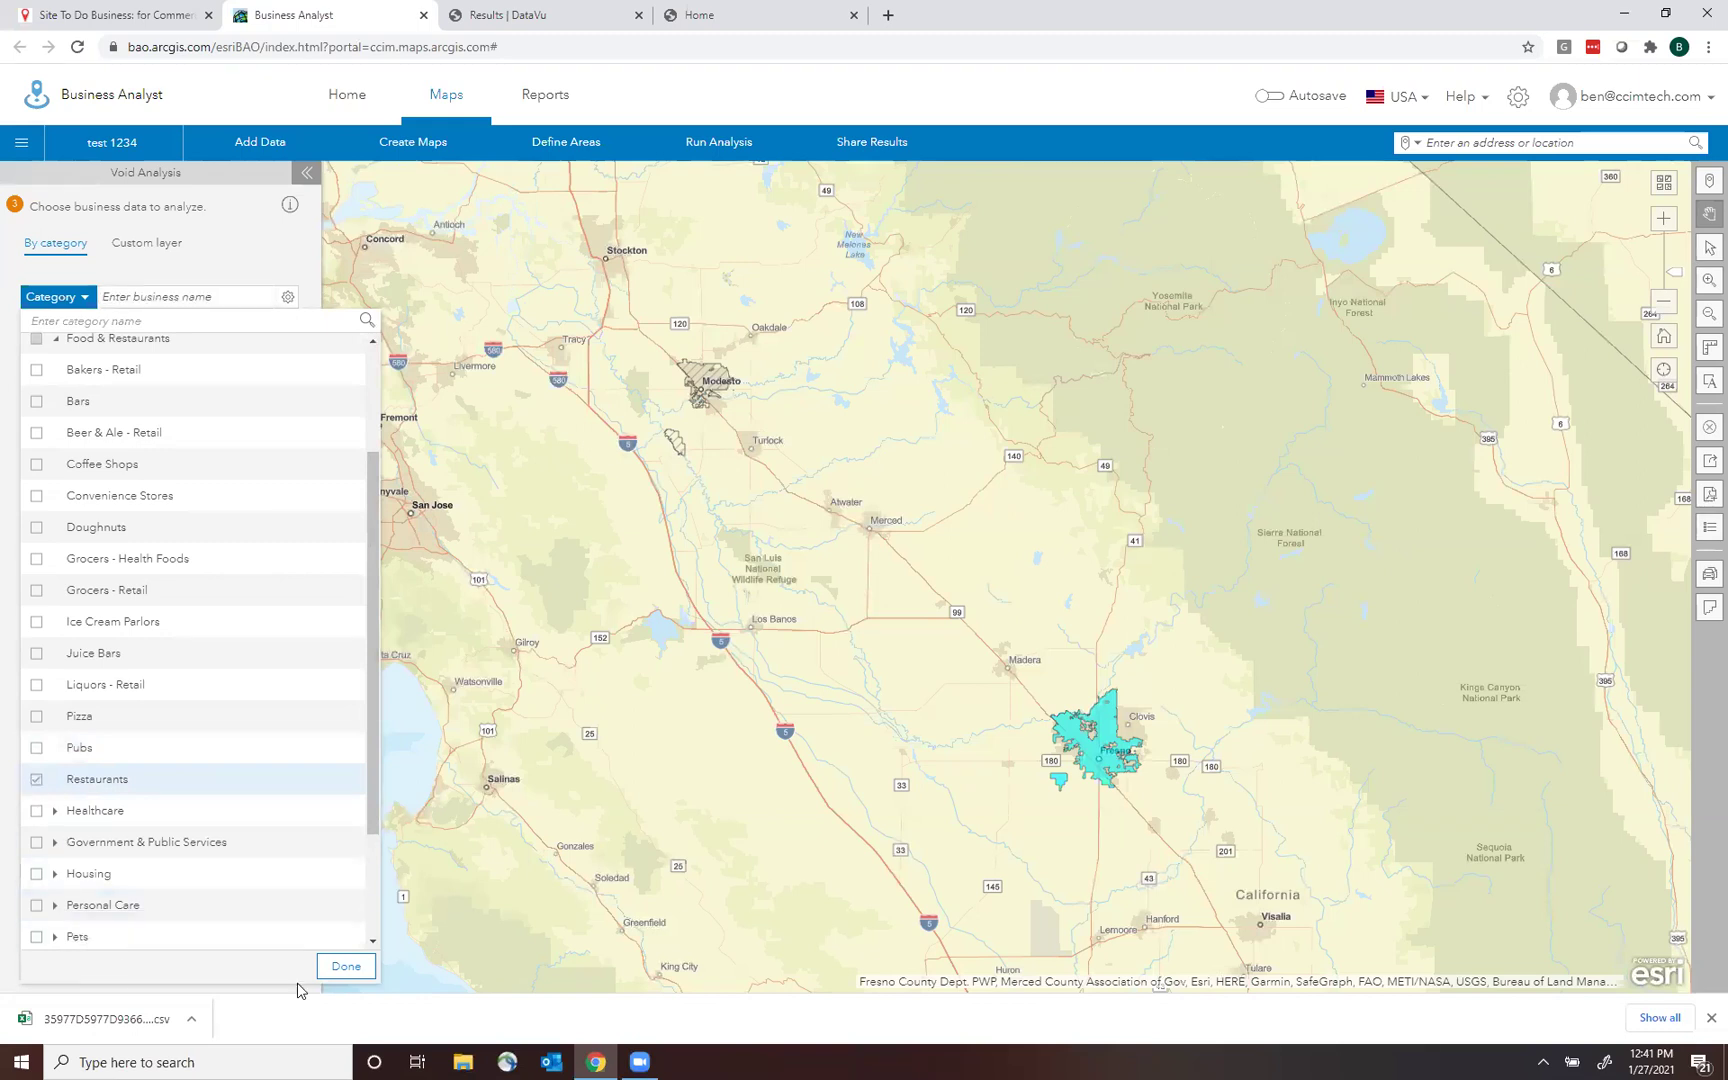
{"action": "left_click", "coordinate": [345, 966]}
{"action": "left_click", "coordinate": [279, 964]}
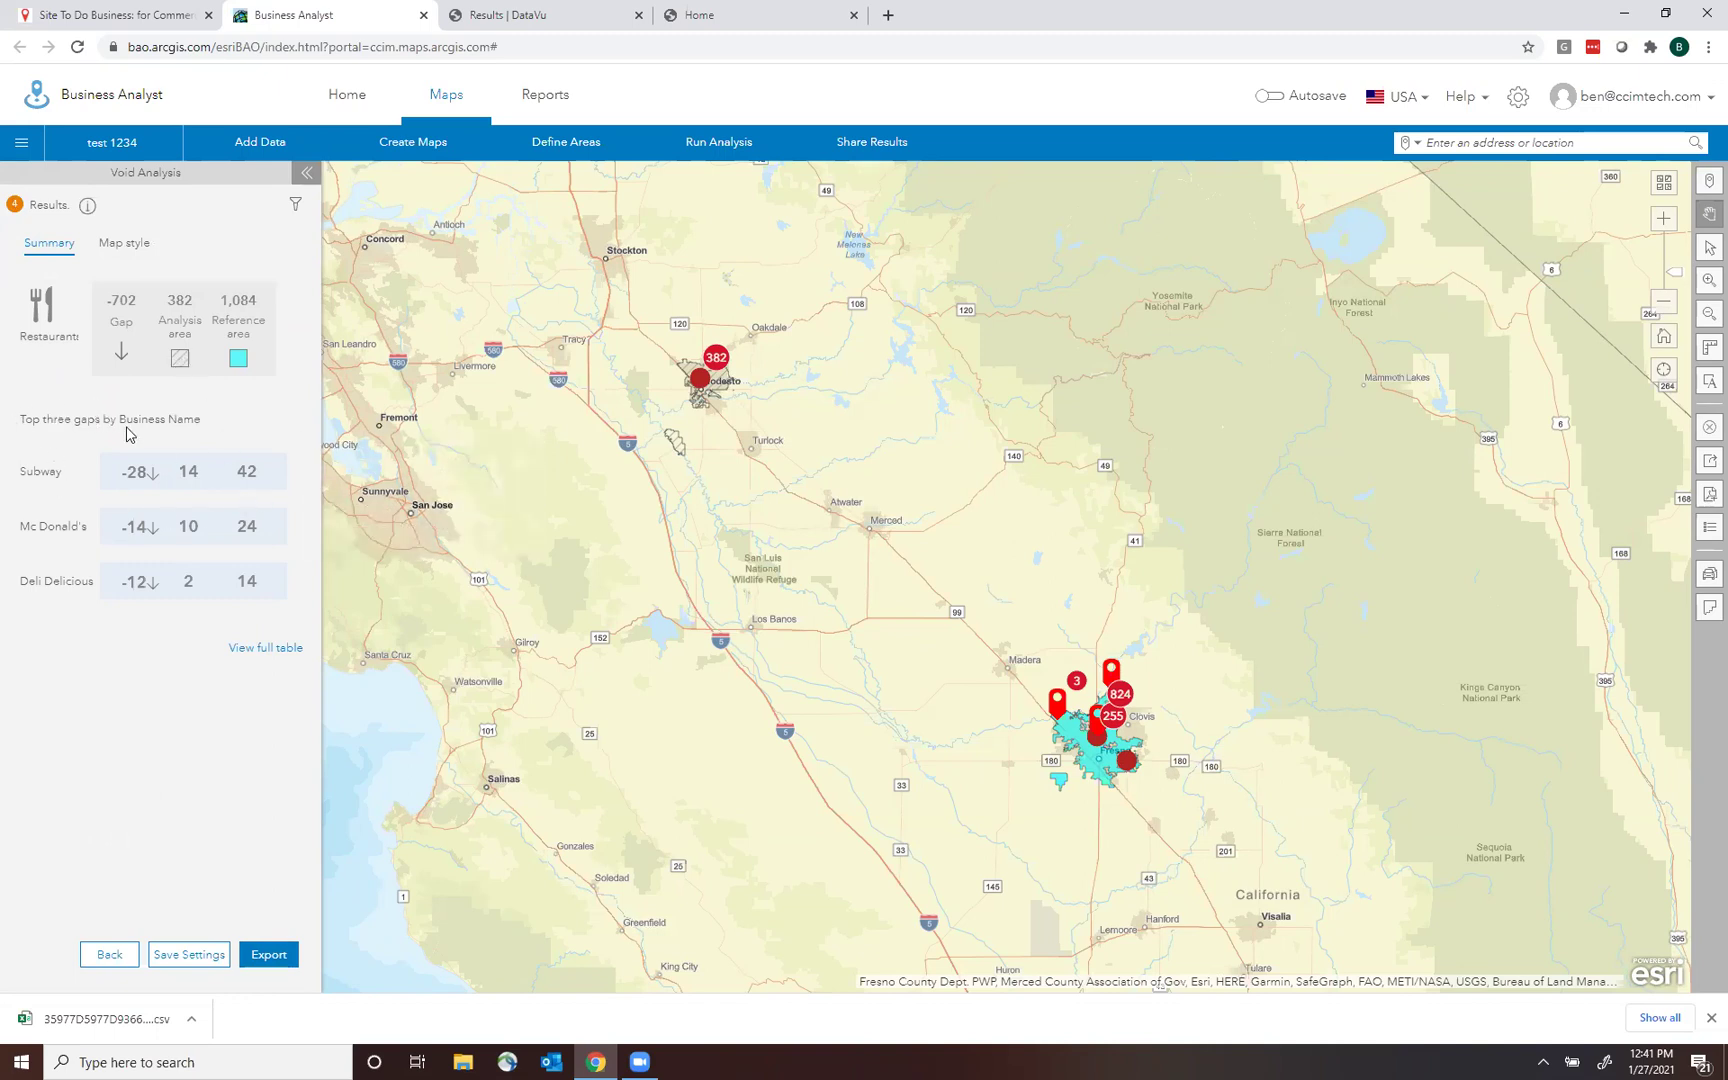
Review the -702 restaurant gap led by Subway, Mc Donald's and Deli Delicious, then expand the full table.
{"action": "mouse_move", "coordinate": [268, 475]}
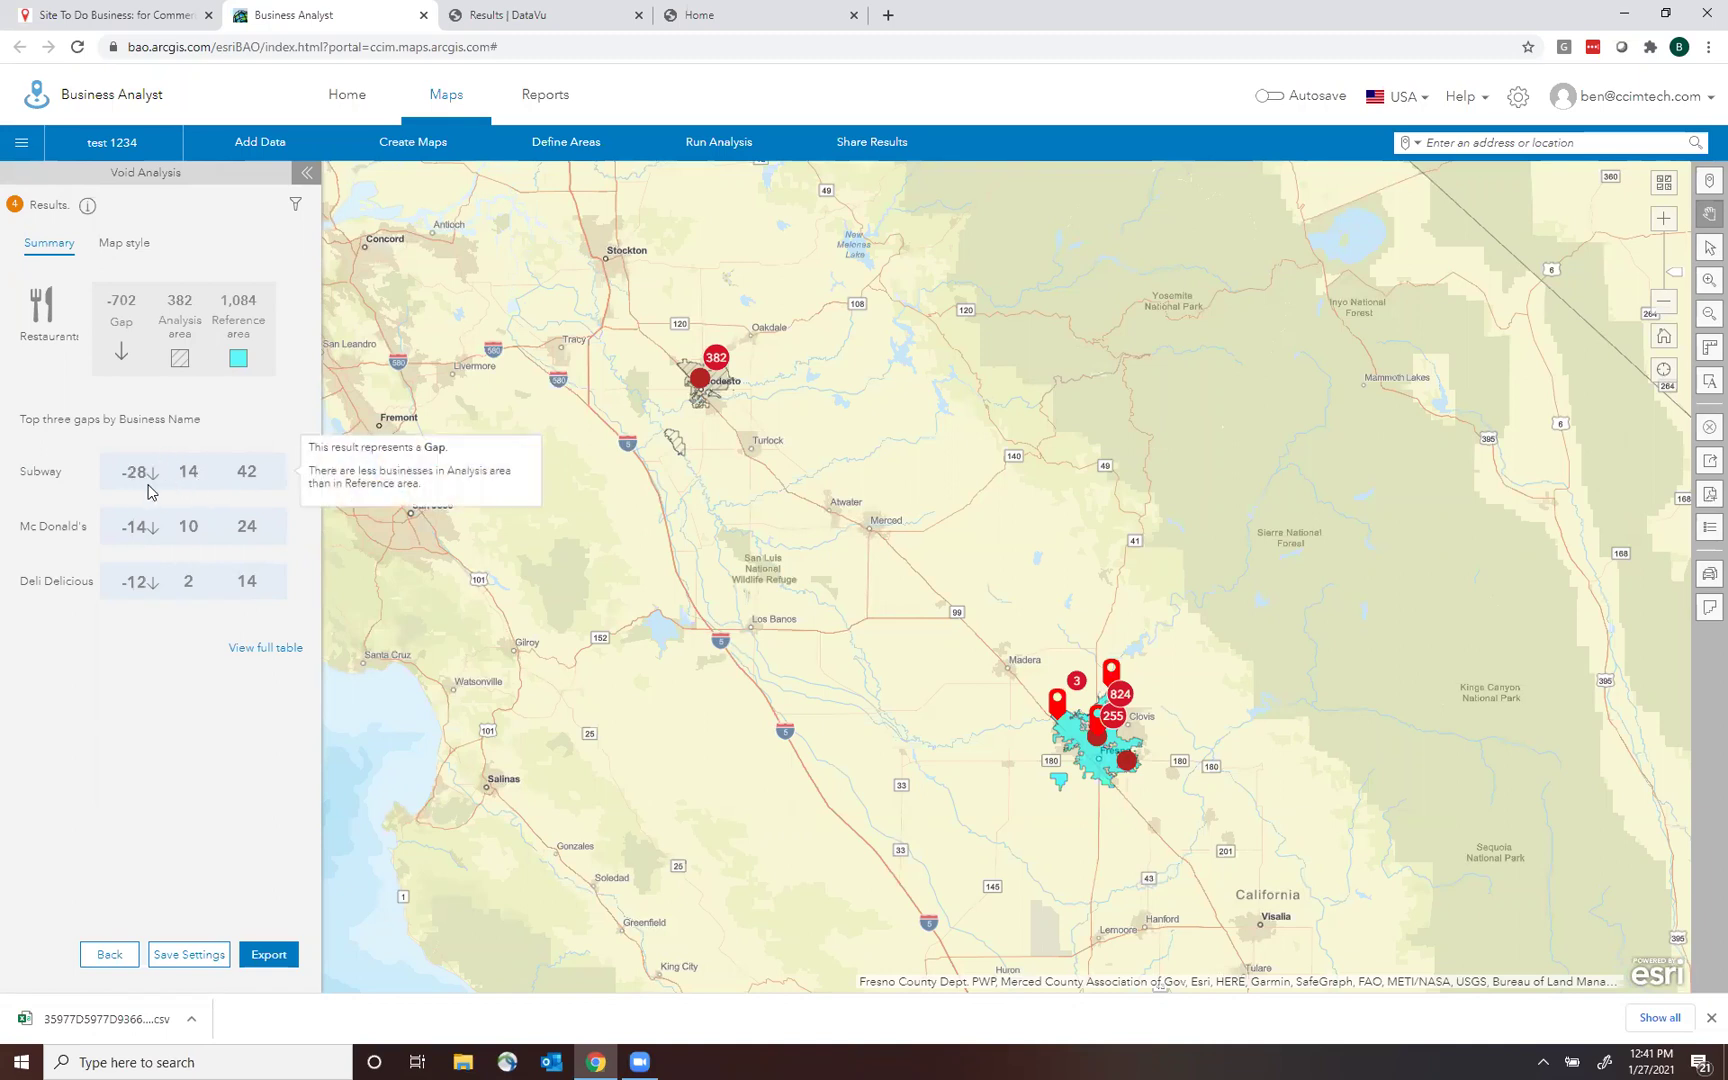
{"action": "left_click", "coordinate": [281, 650]}
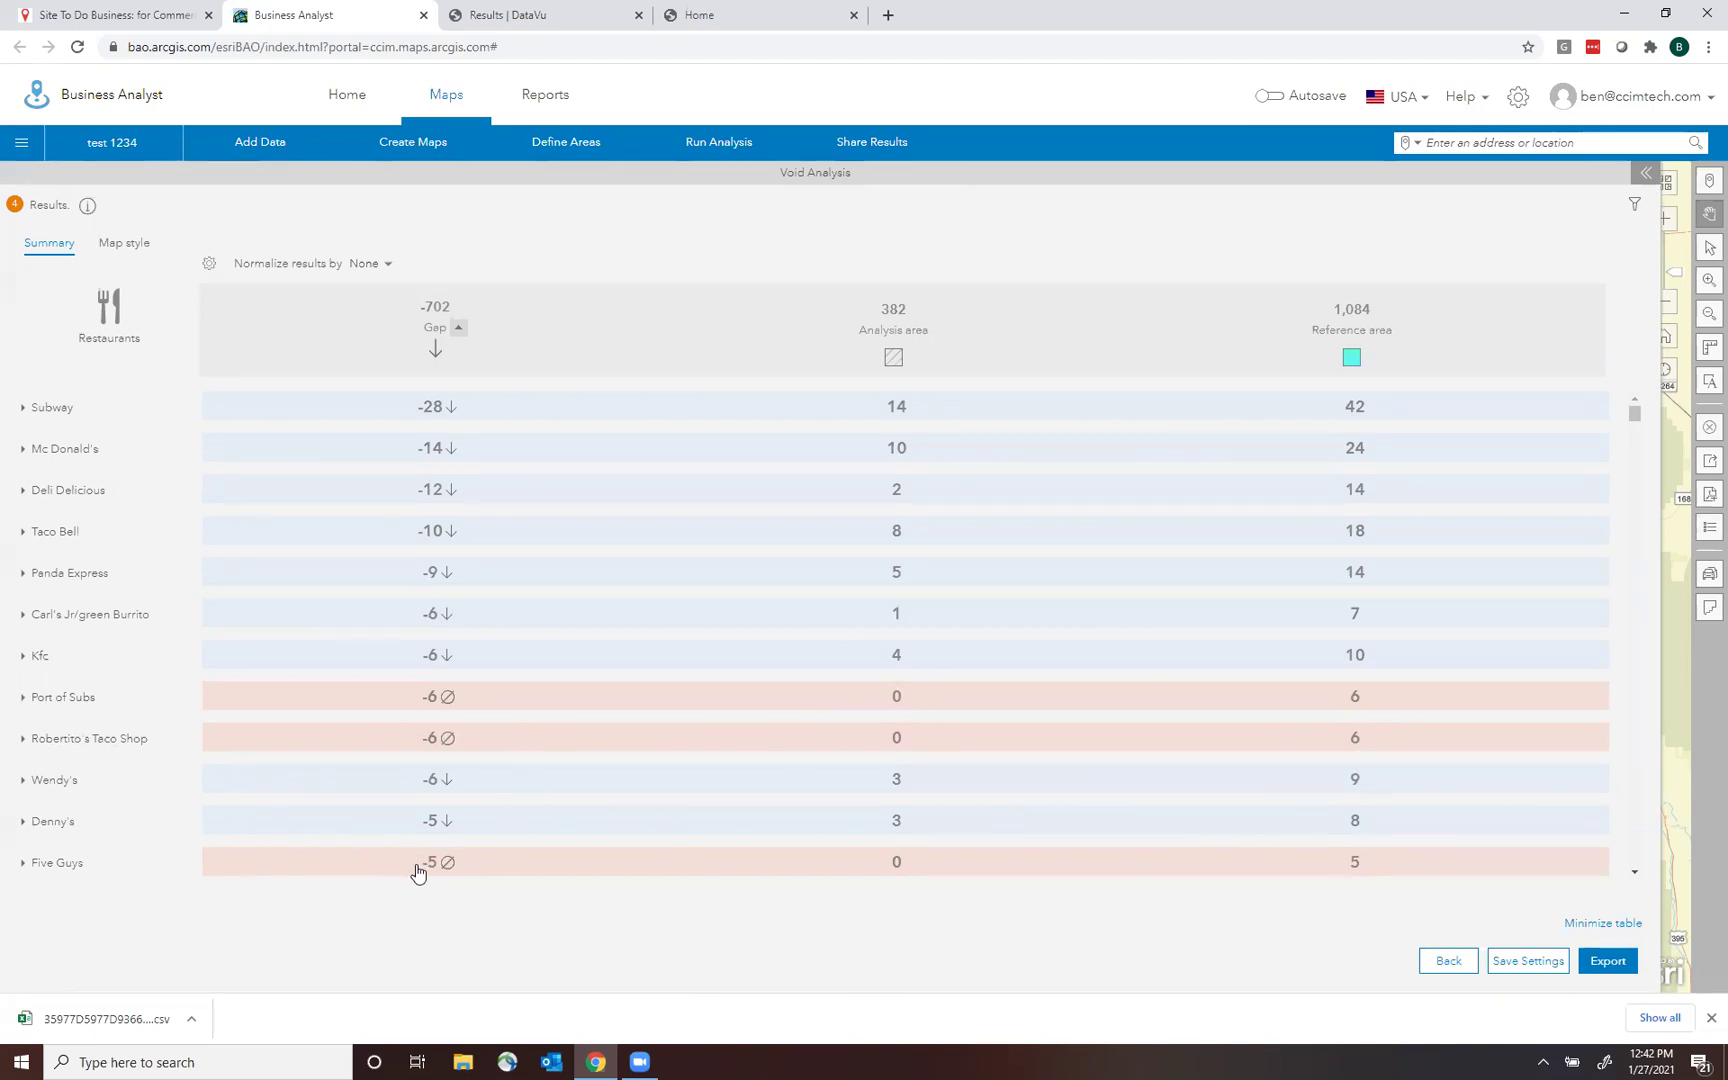
Normalize the restaurant void results by 2020 Total Population (Esri).
{"action": "left_click", "coordinate": [1452, 966]}
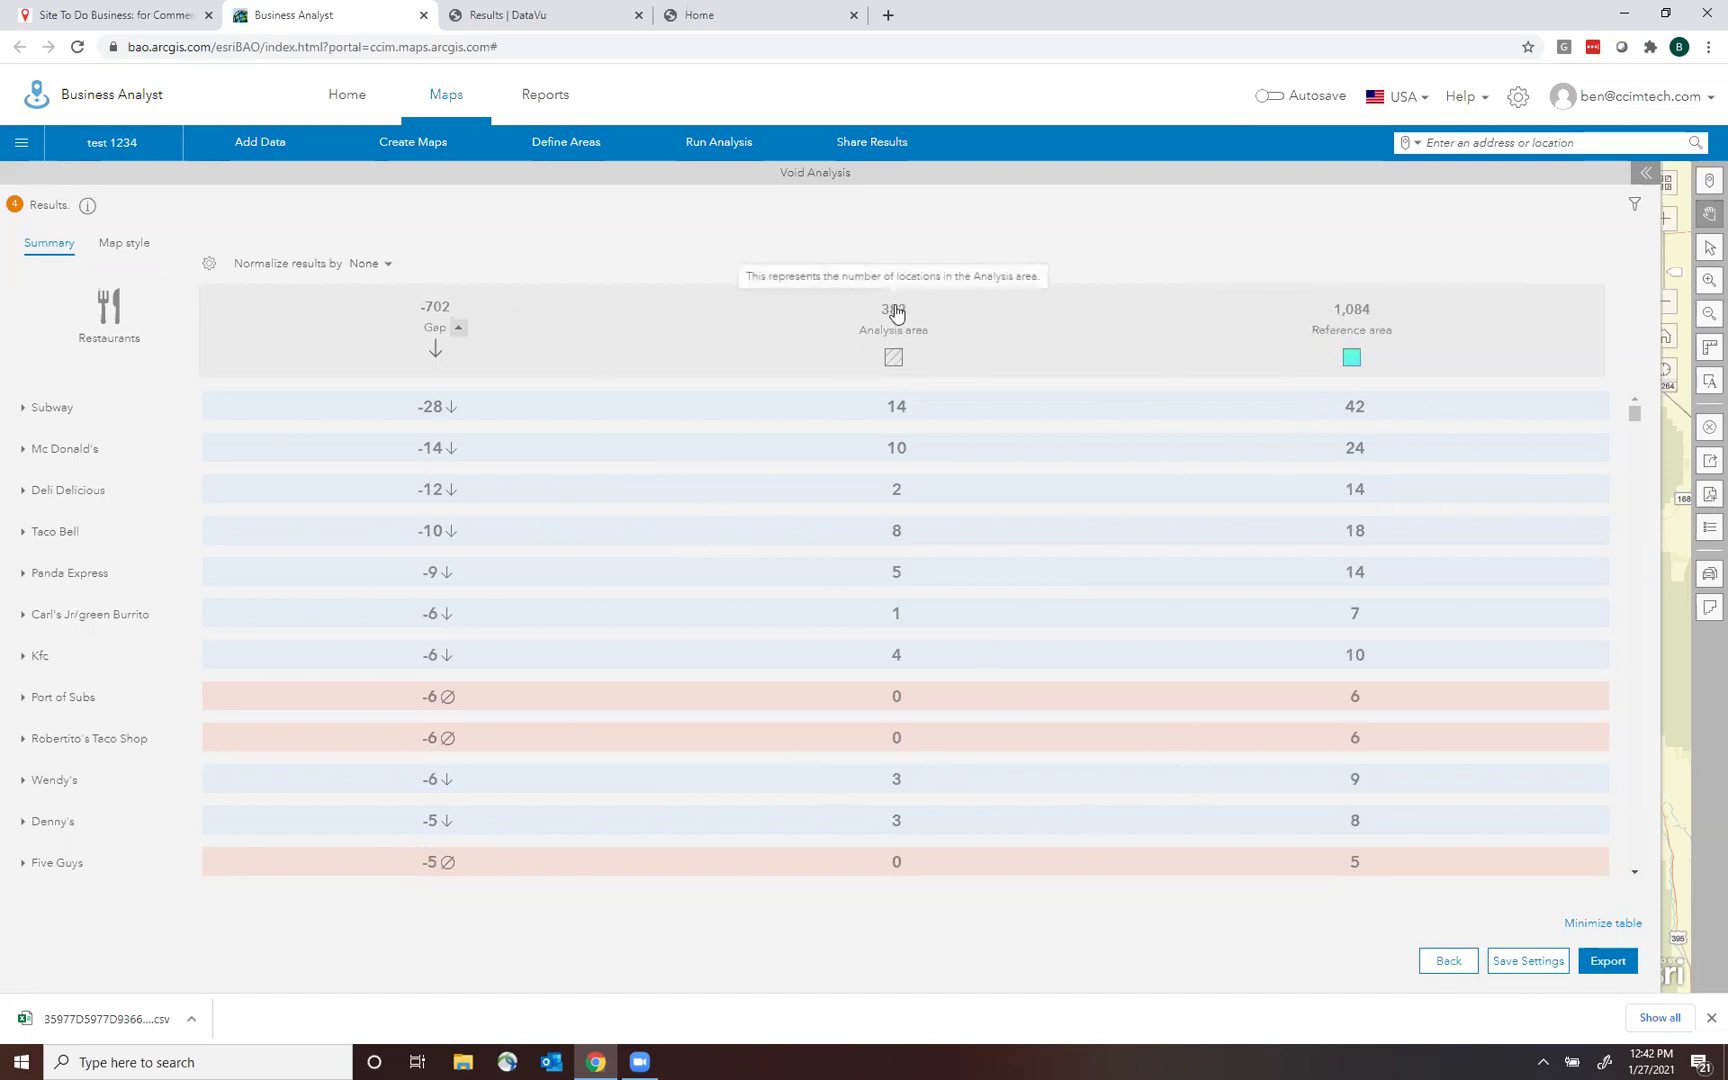
{"action": "mouse_move", "coordinate": [491, 297]}
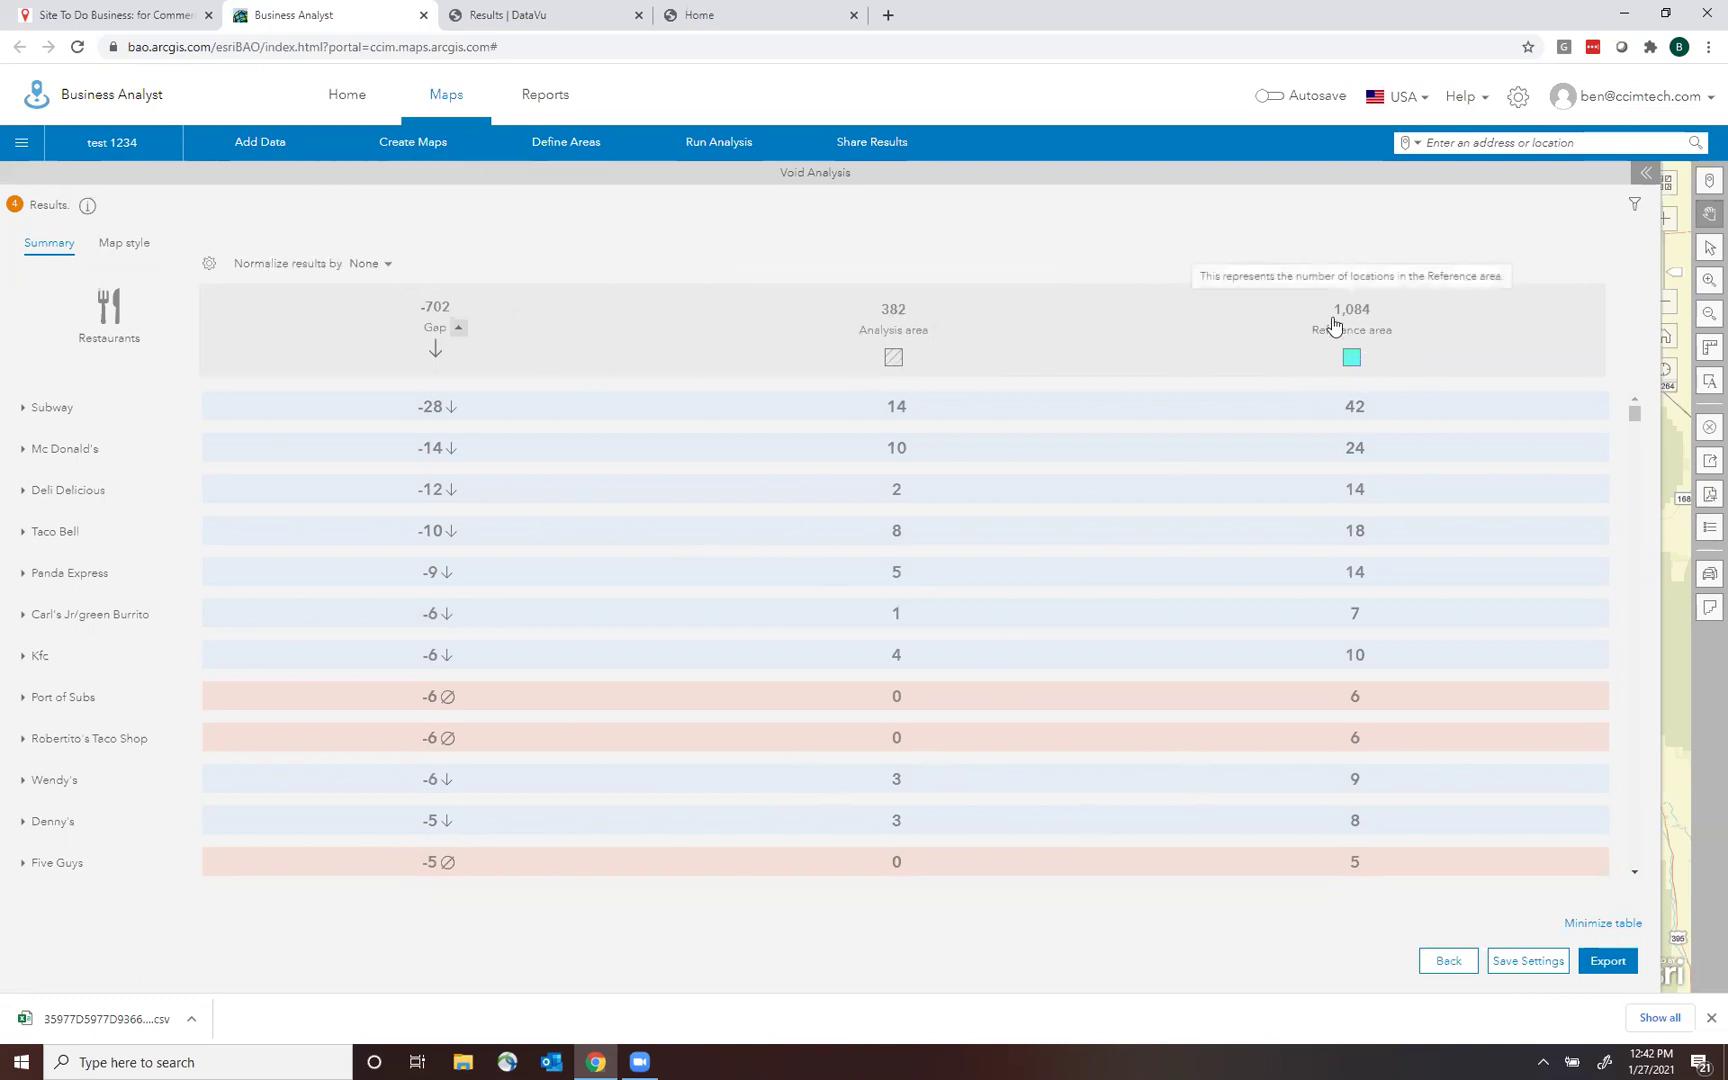
{"action": "left_click", "coordinate": [385, 270]}
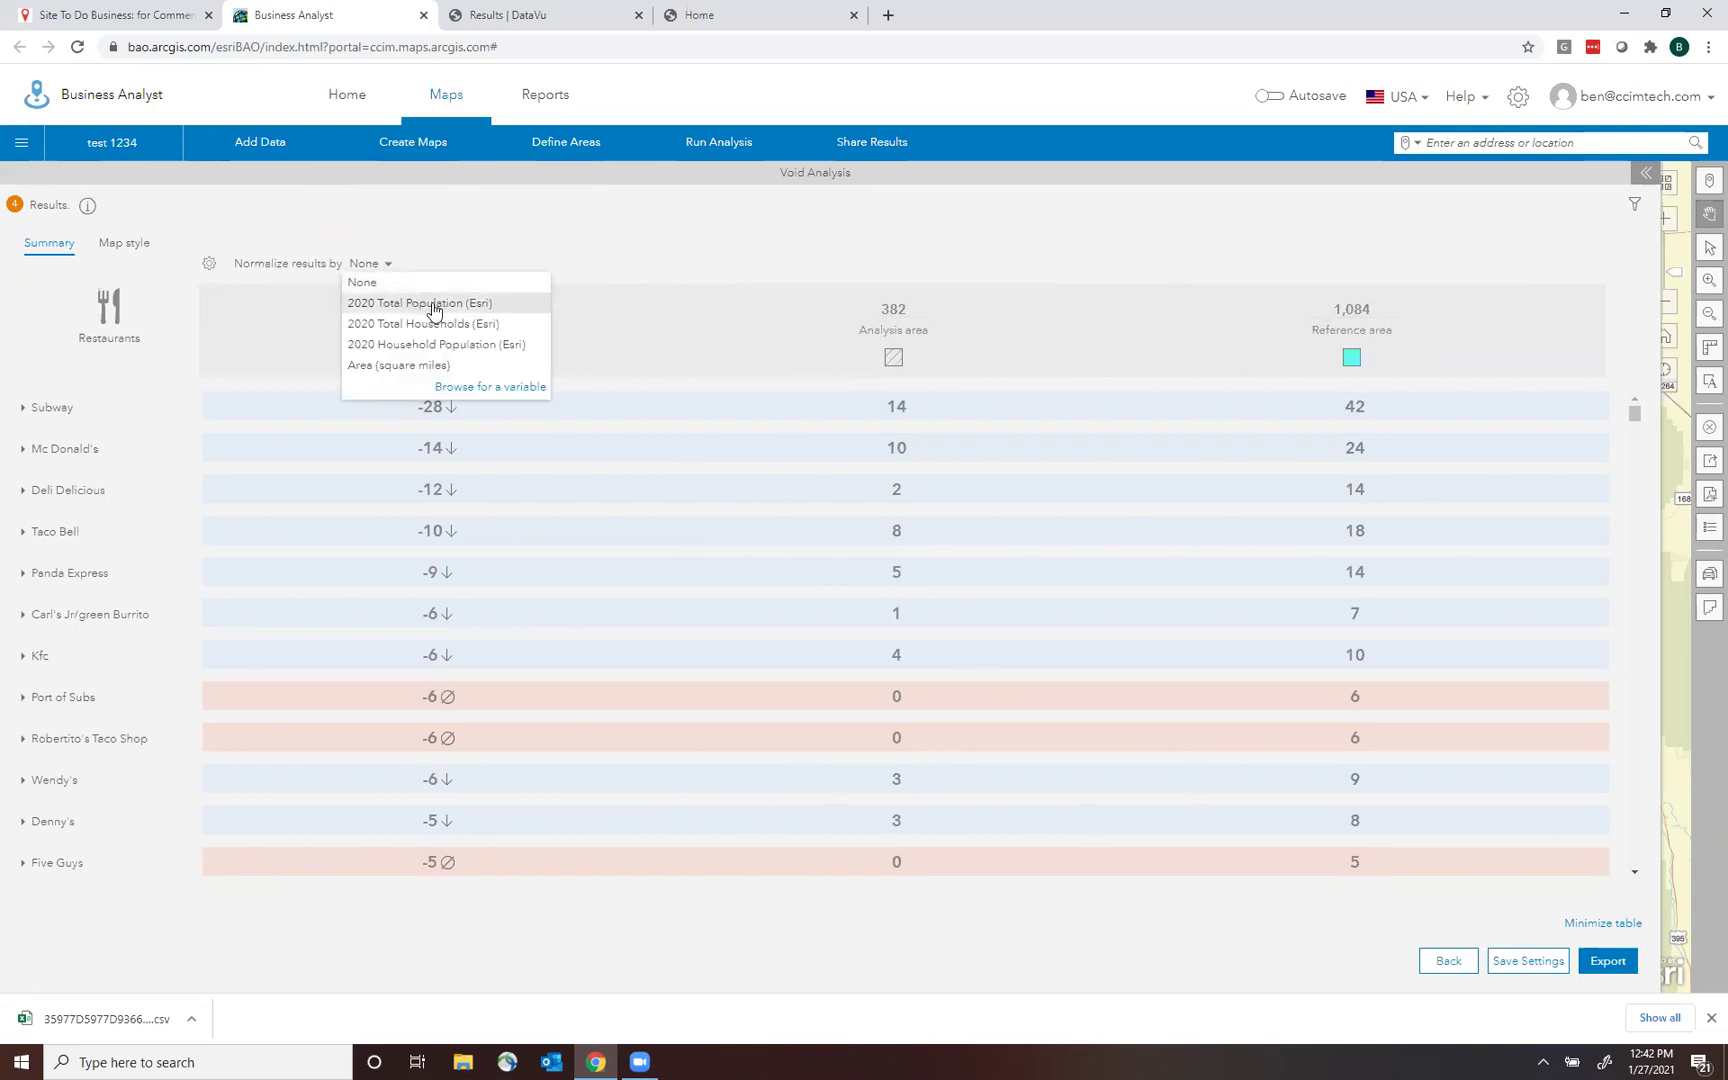
{"action": "left_click", "coordinate": [433, 305]}
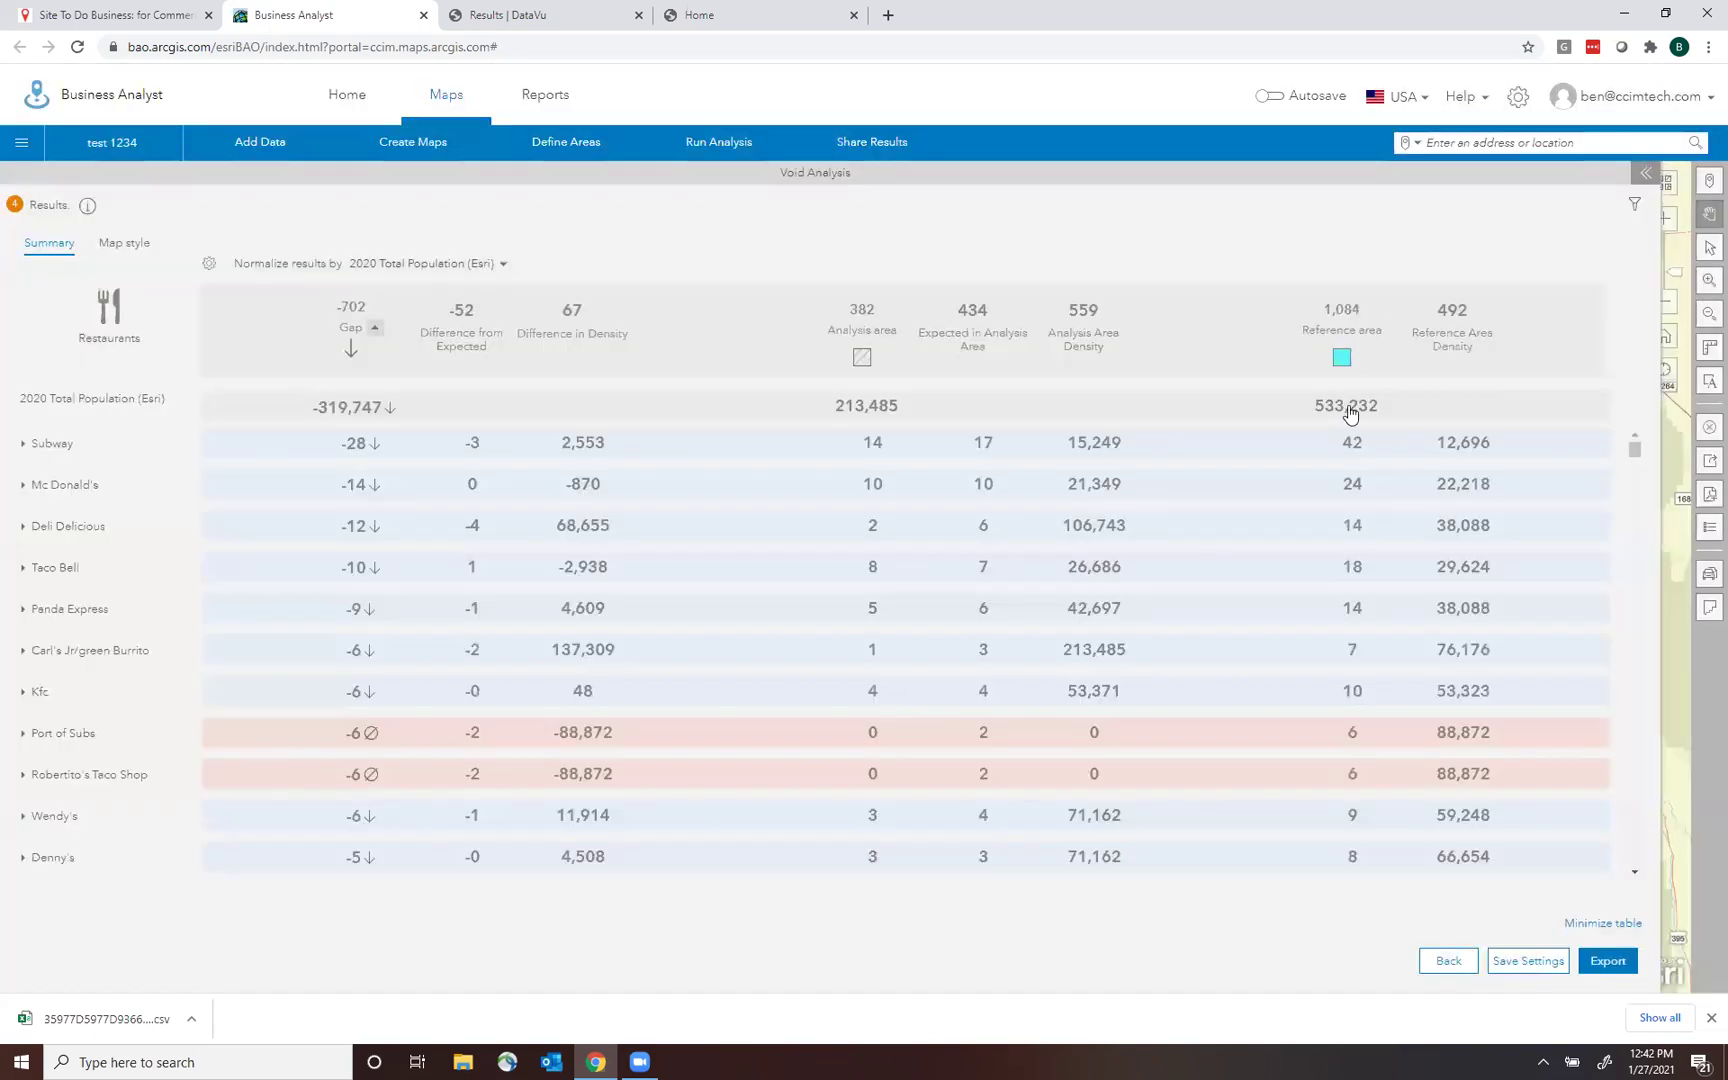
{"action": "mouse_move", "coordinate": [1470, 349]}
Export the void results to Excel and open the downloaded VoidAnalysis (17).xlsx.
{"action": "left_click", "coordinate": [1605, 961]}
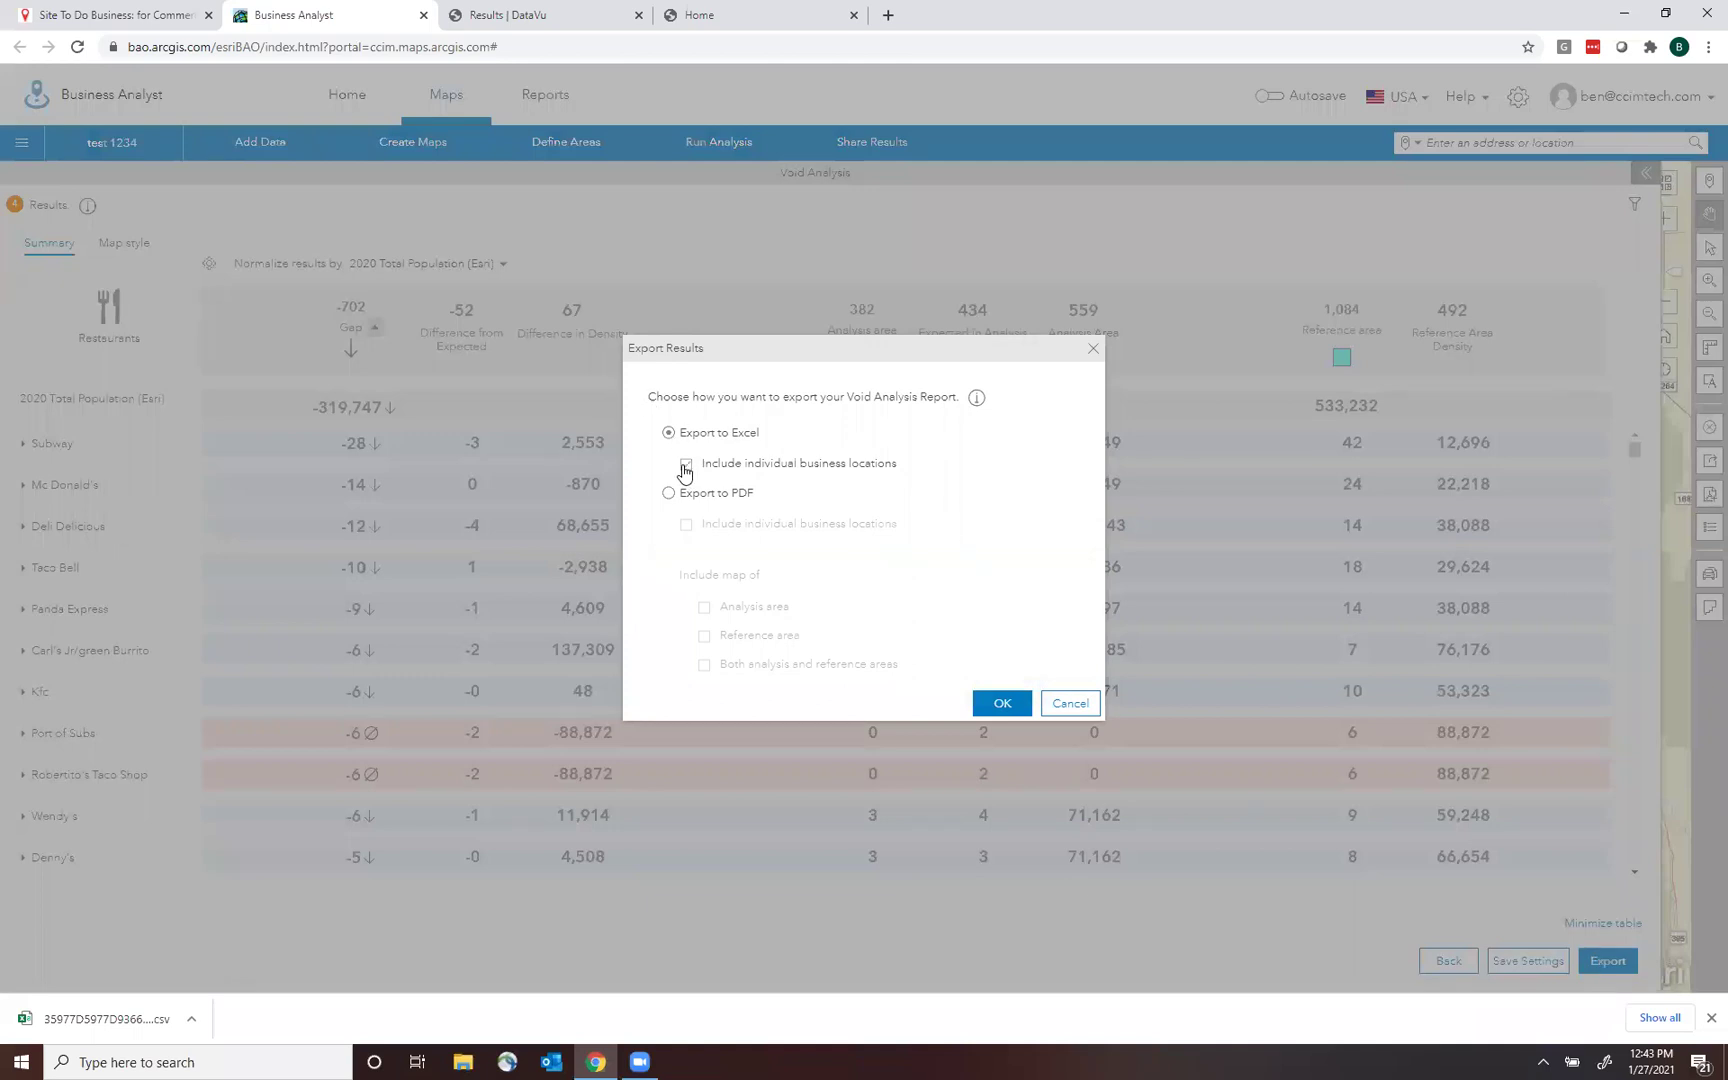
{"action": "left_click", "coordinate": [1002, 703]}
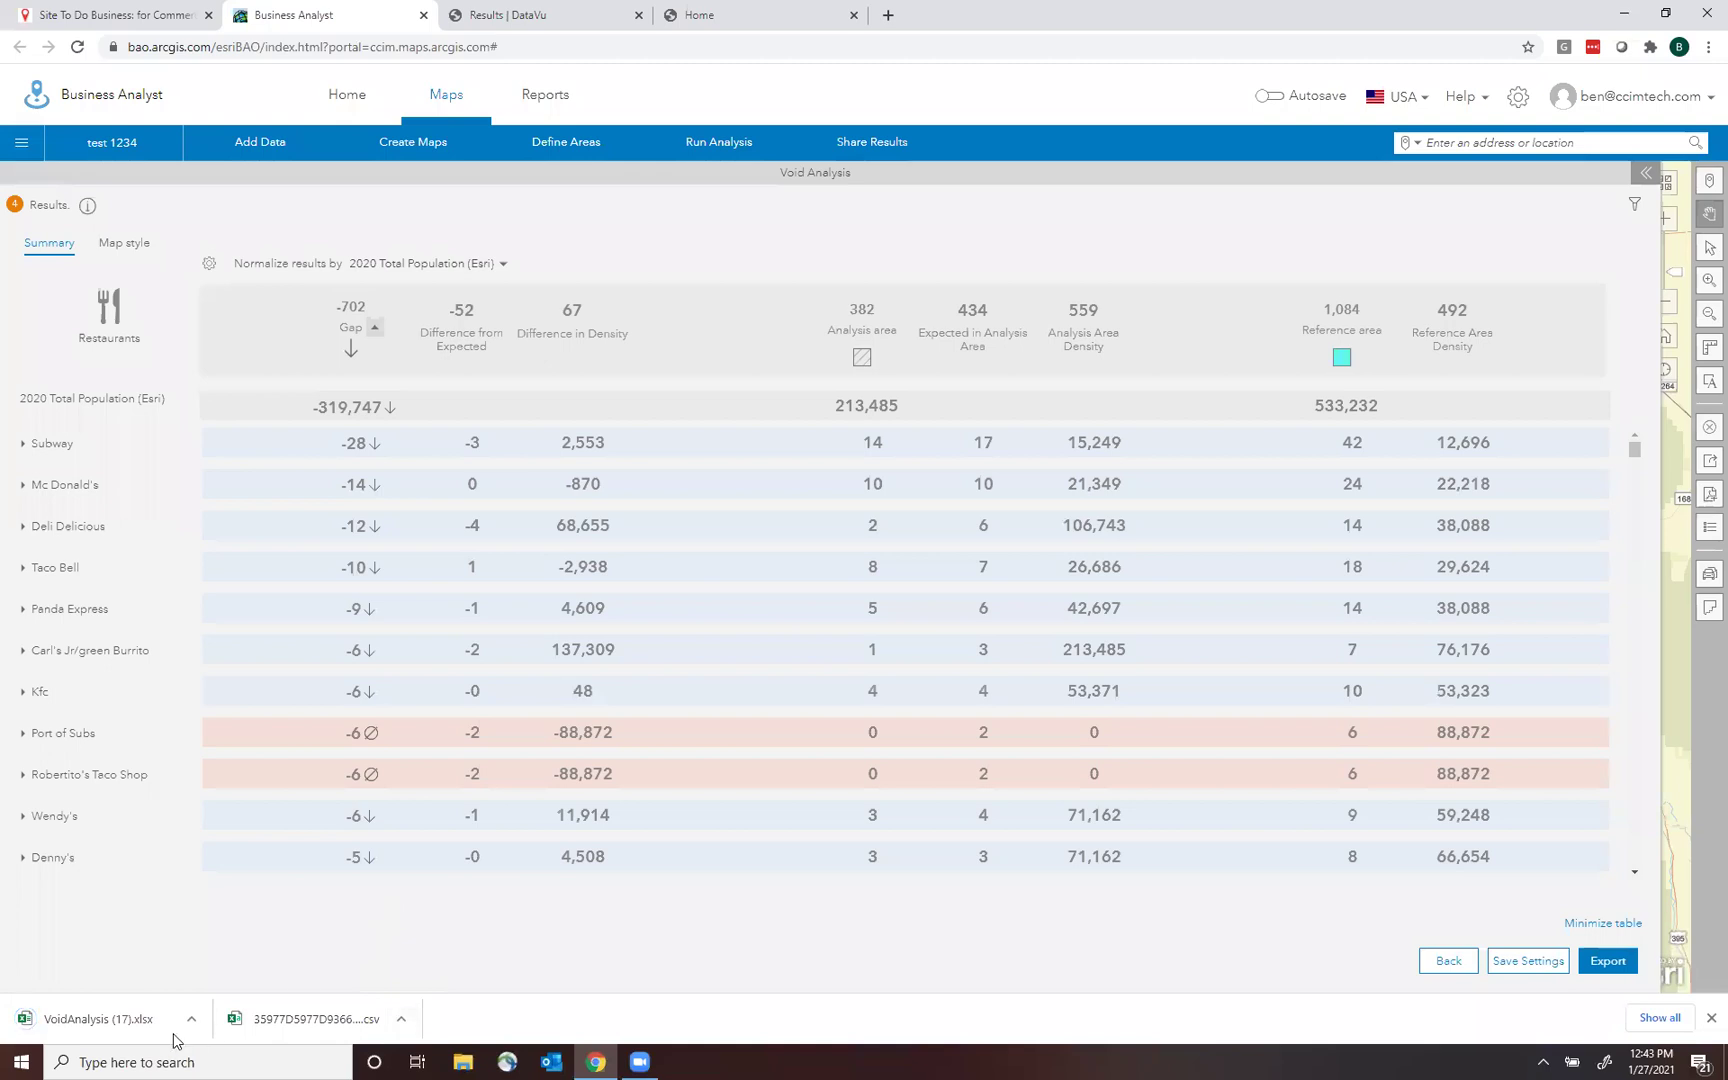
{"action": "left_click", "coordinate": [126, 1031]}
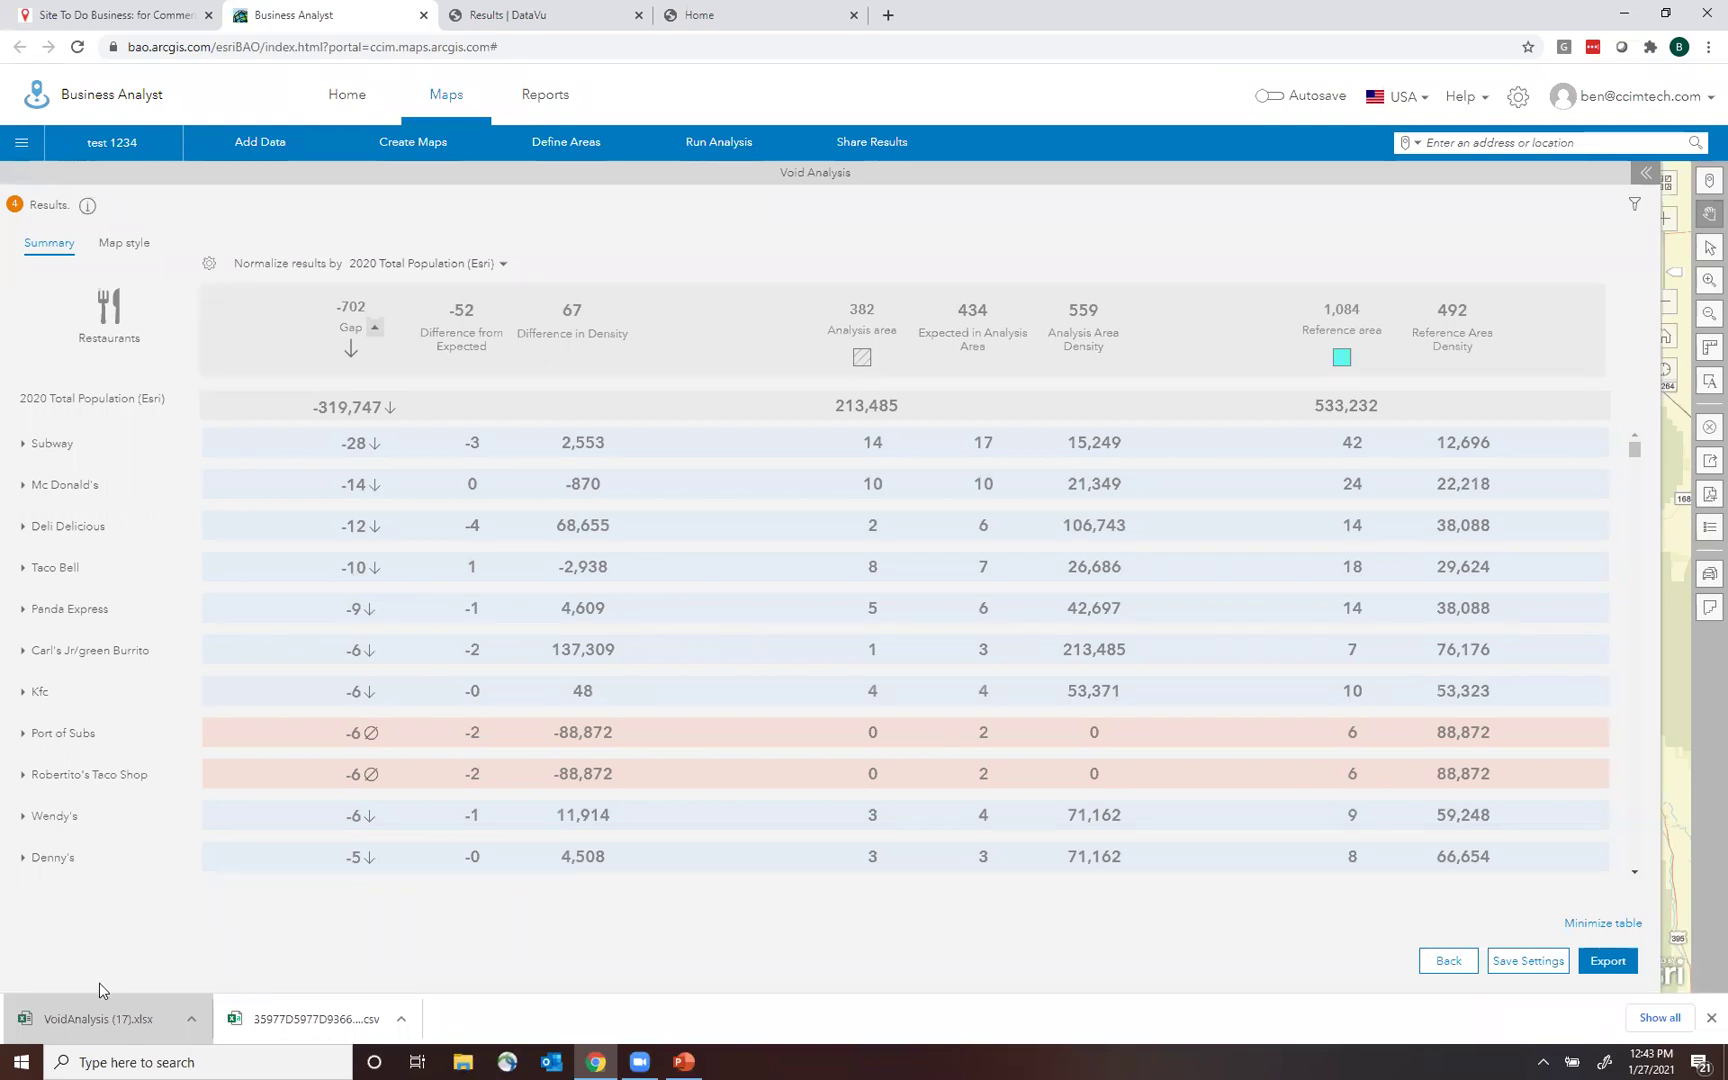
Open VoidAnalysis (17).xlsx, review the Void Analysis Details store addresses and sales volumes, then close Excel.
{"action": "left_click", "coordinate": [118, 1025]}
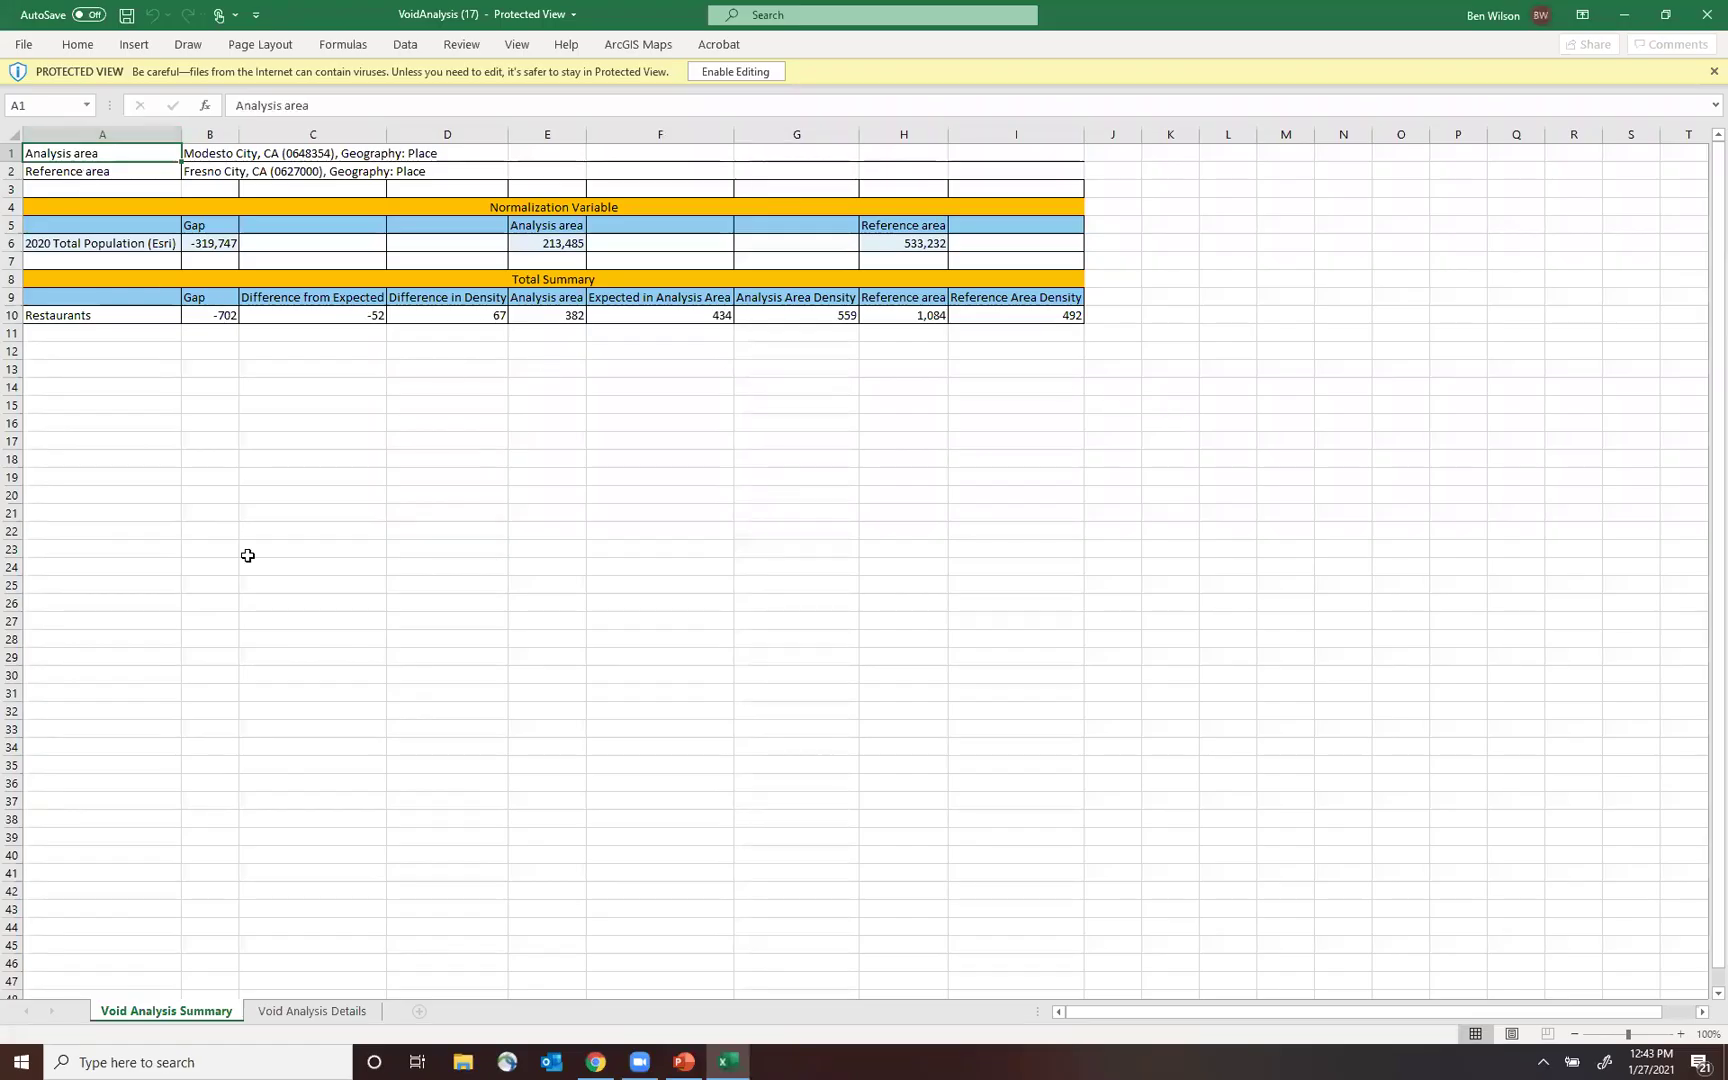
{"action": "left_click", "coordinate": [287, 1012]}
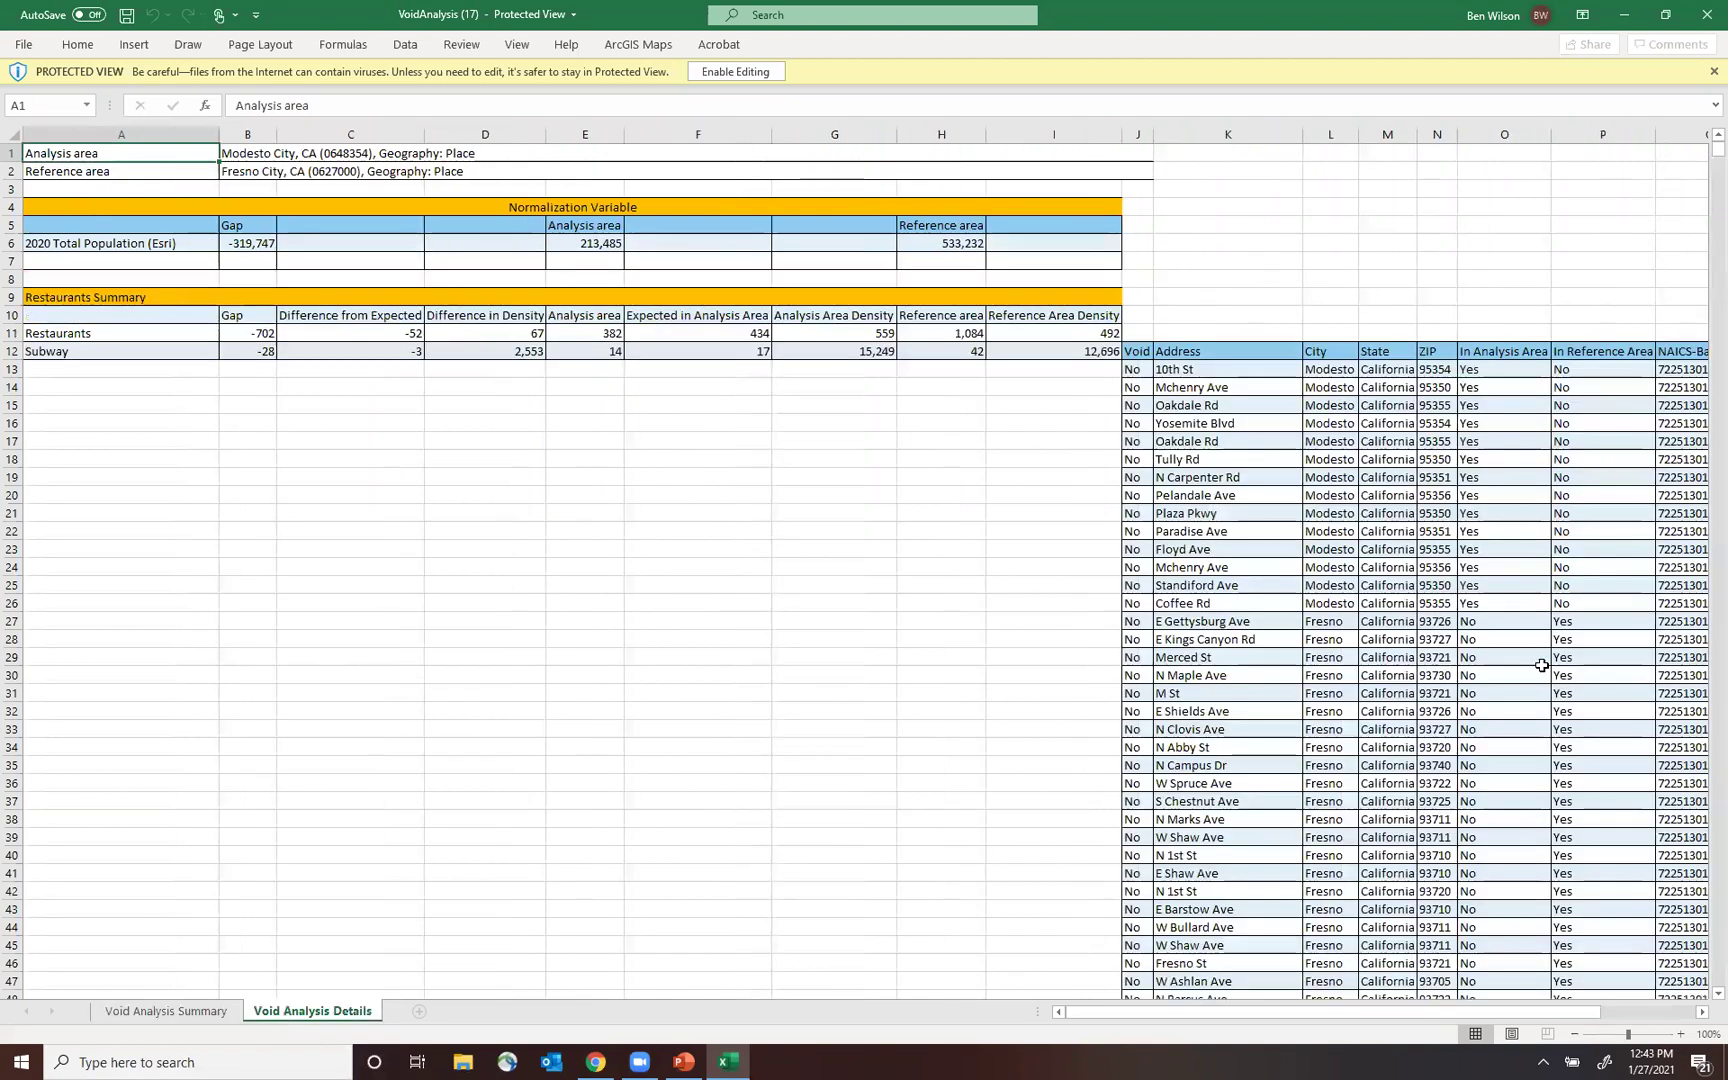
{"action": "left_click_drag", "start_coordinate": [1525, 1012], "coordinate": [1590, 1018]}
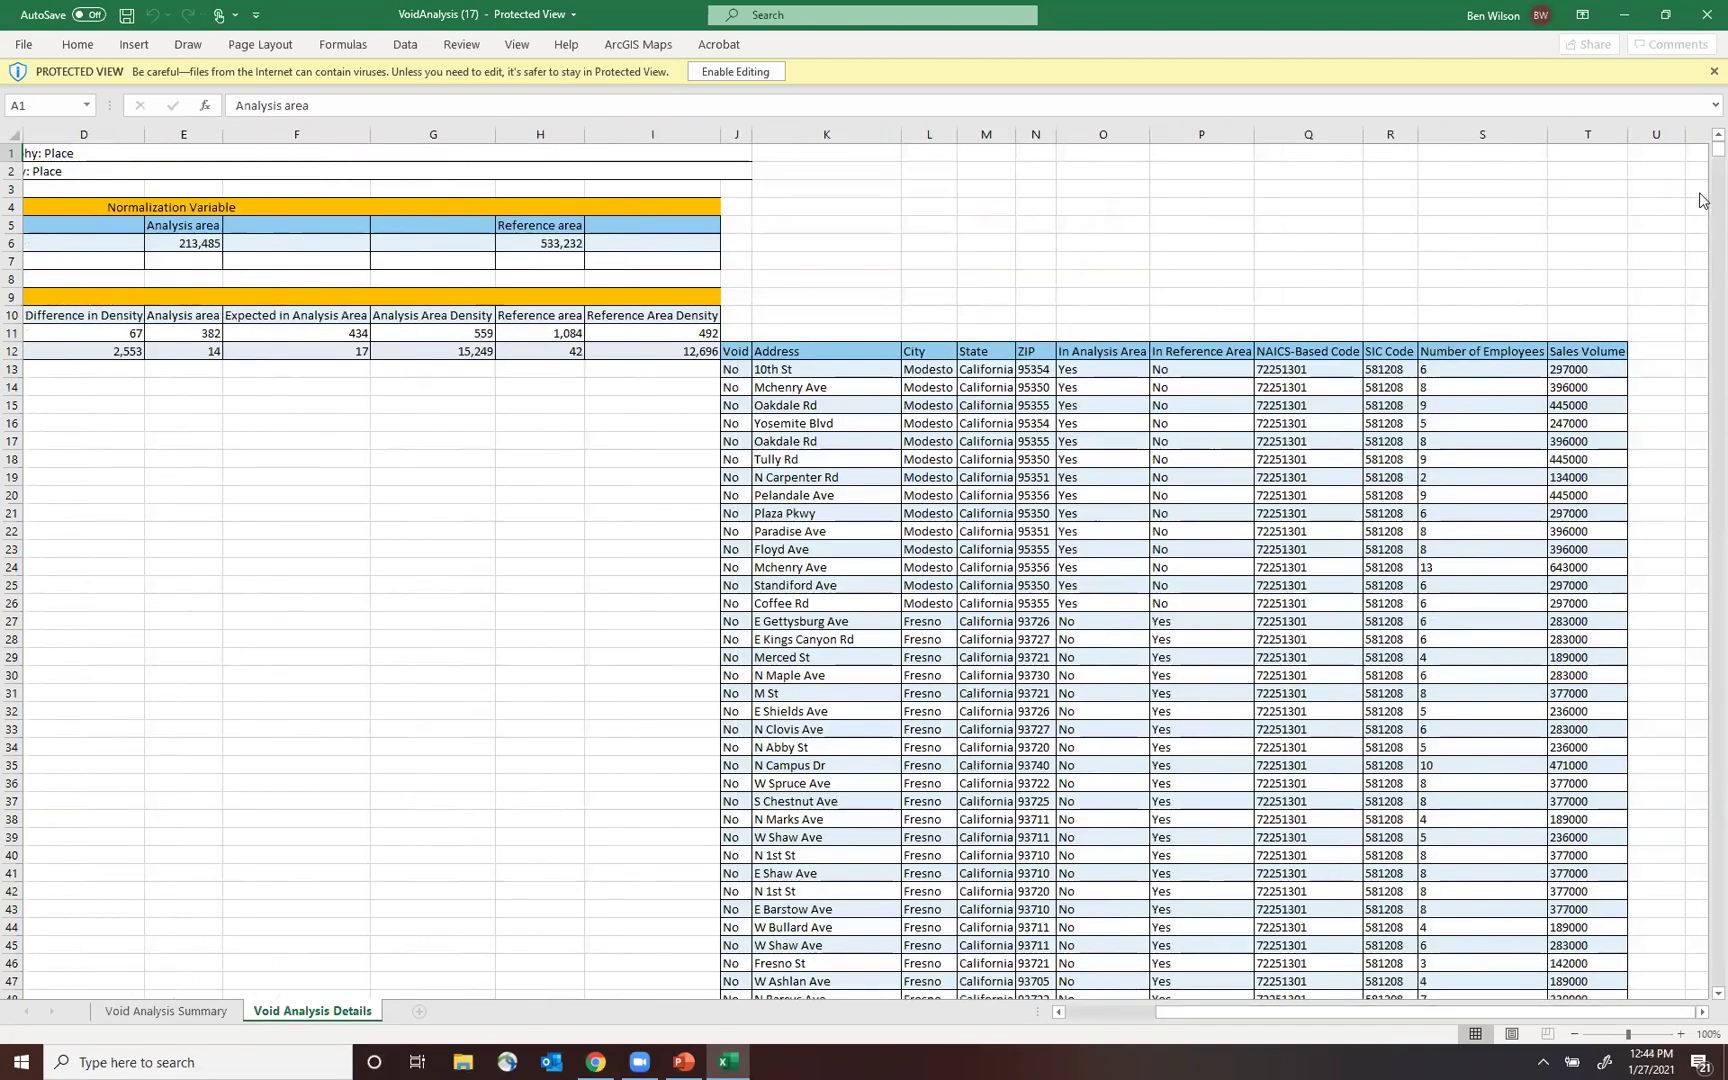
{"action": "left_click_drag", "start_coordinate": [1703, 156], "coordinate": [1704, 45]}
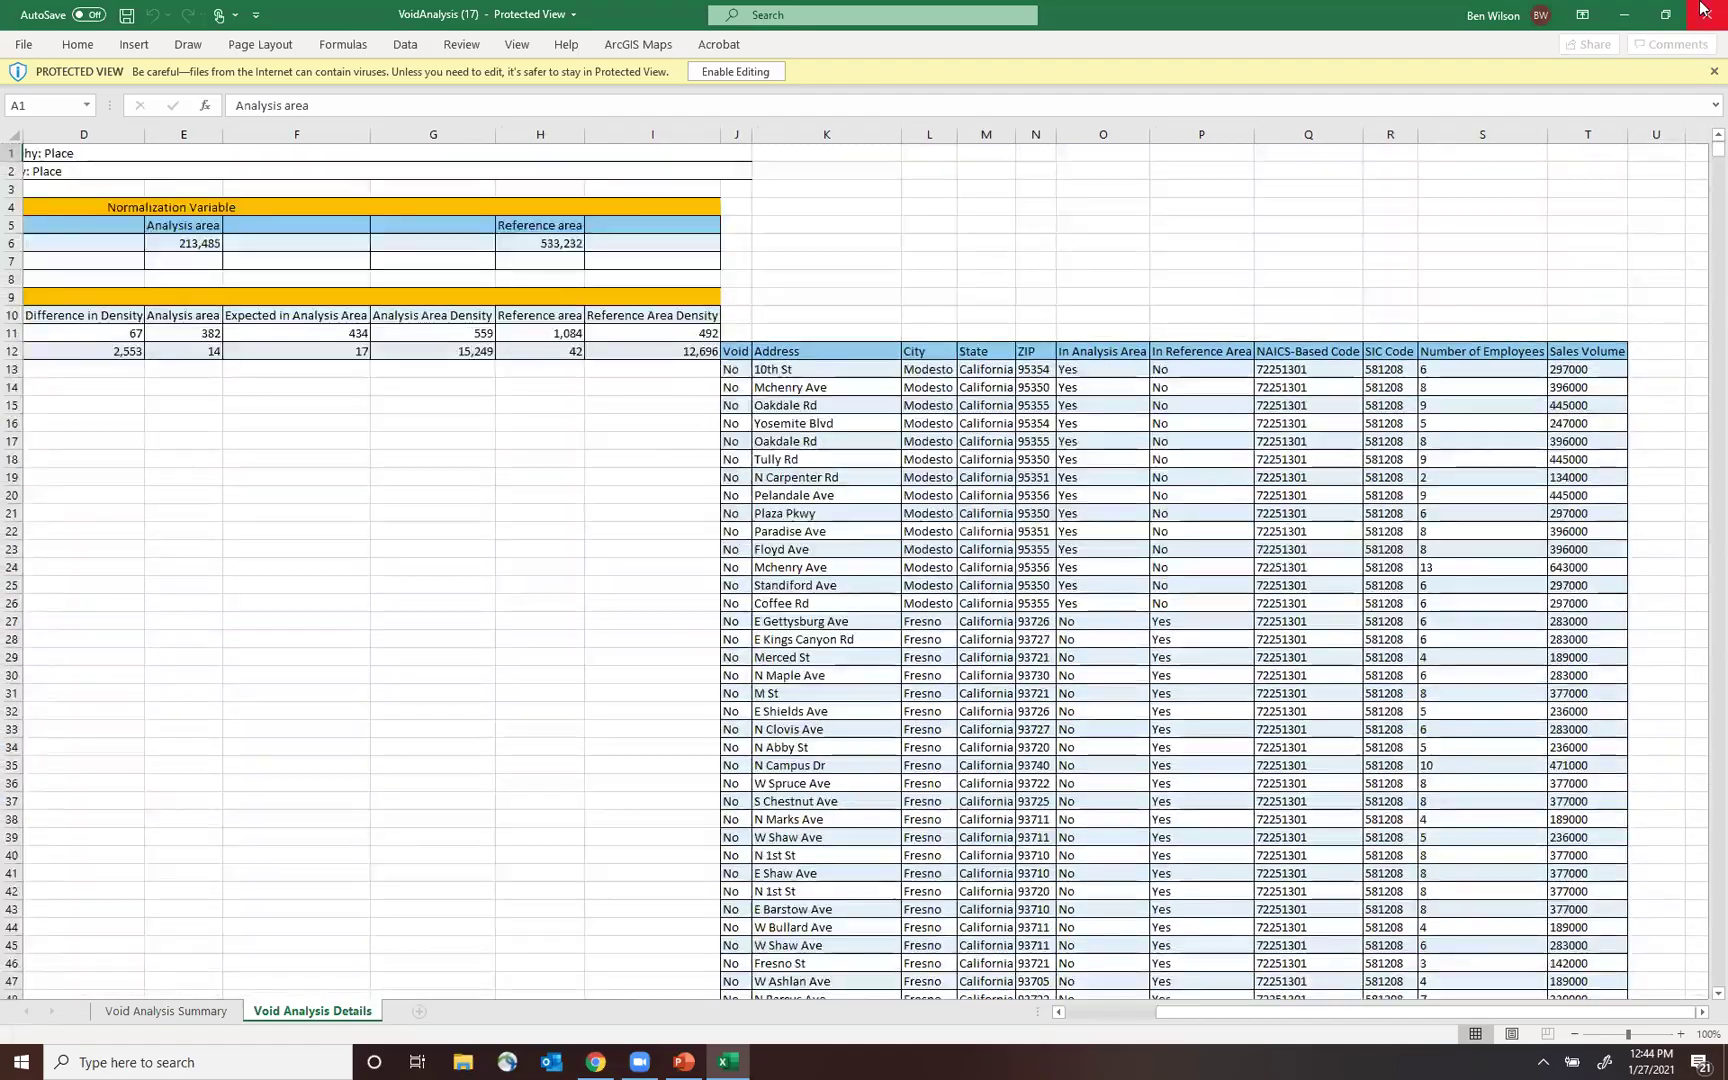
{"action": "left_click", "coordinate": [1706, 14]}
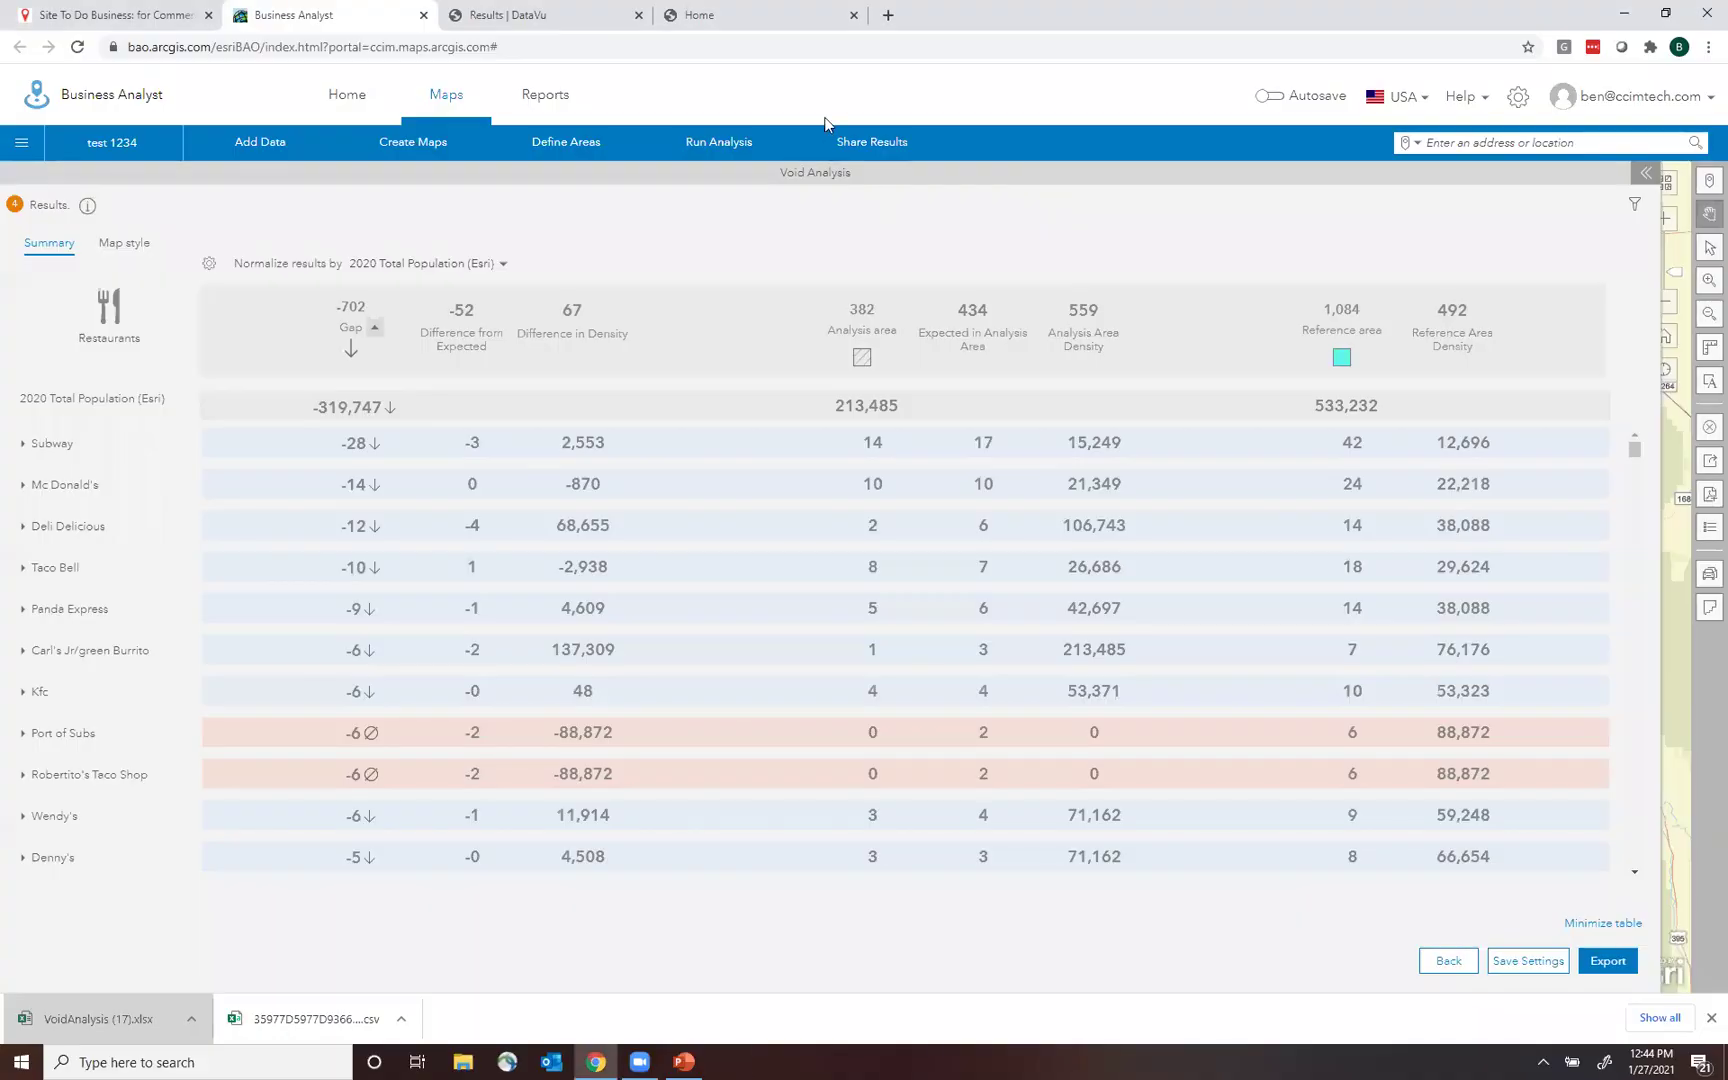
Go back a step and clear all items from the map.
{"action": "left_click", "coordinate": [1446, 961]}
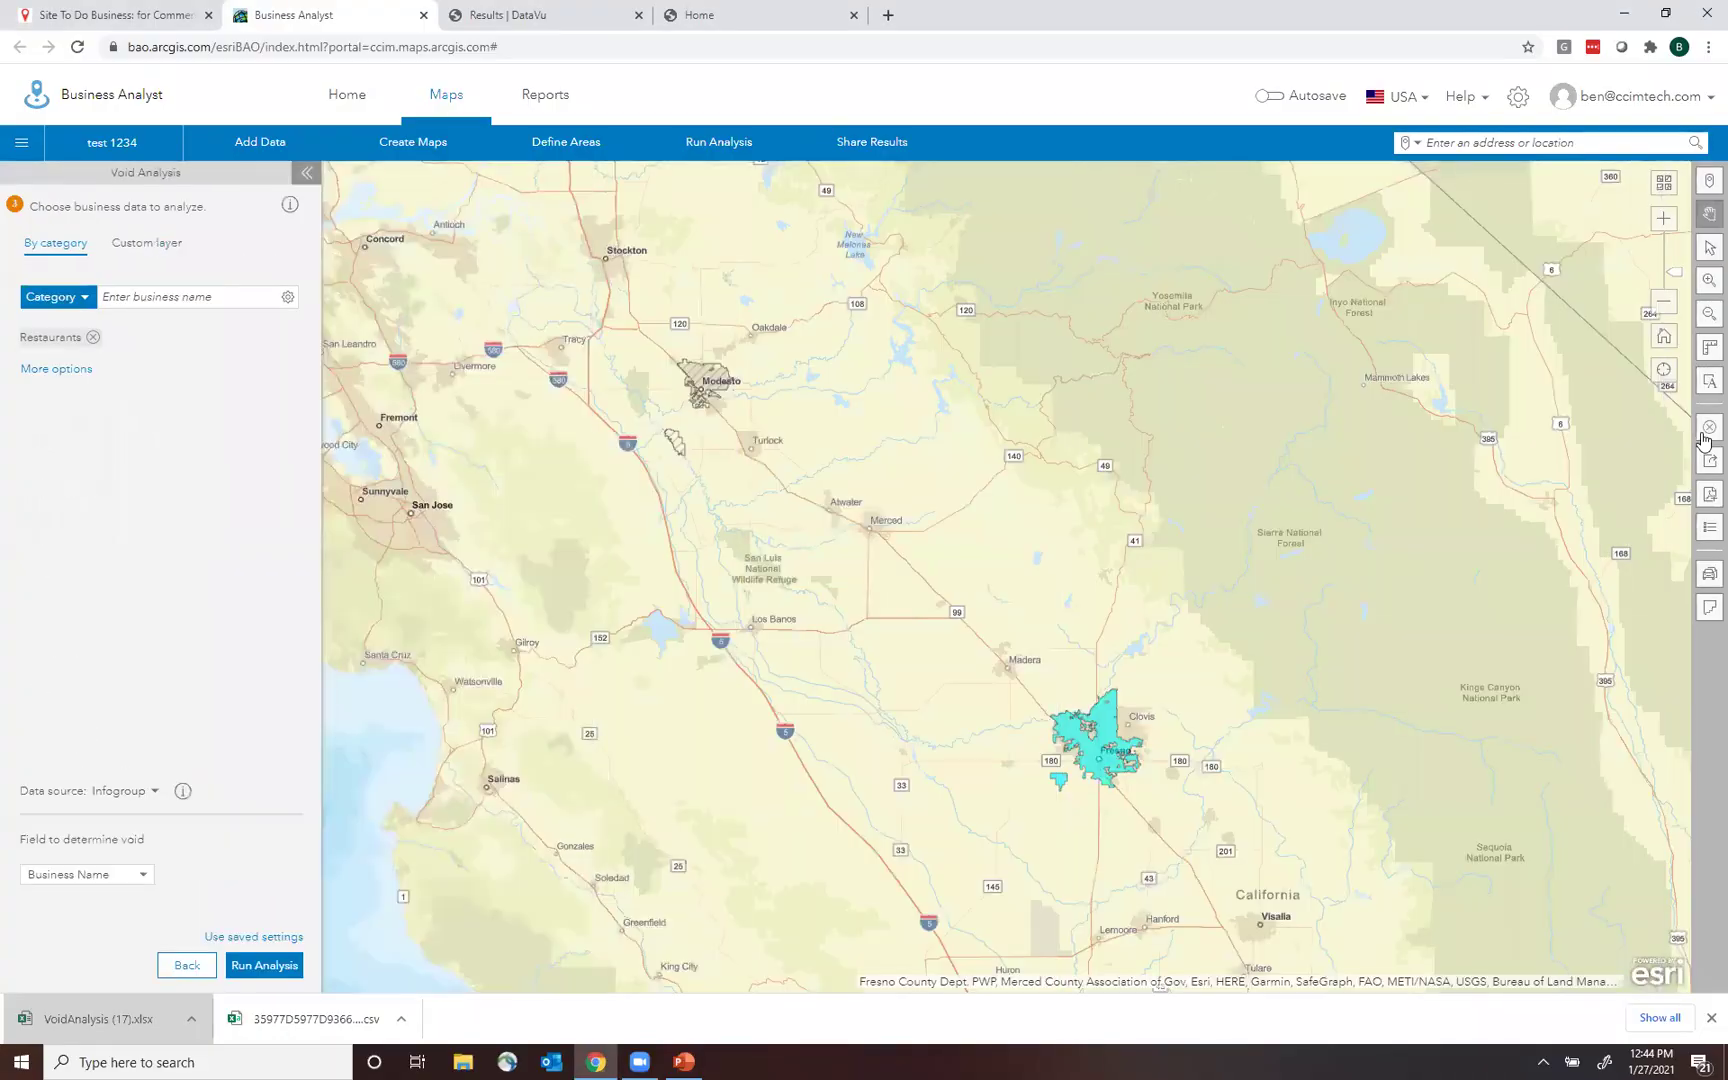
{"action": "left_click", "coordinate": [1709, 427]}
{"action": "left_click", "coordinate": [694, 408]}
{"action": "left_click", "coordinate": [955, 741]}
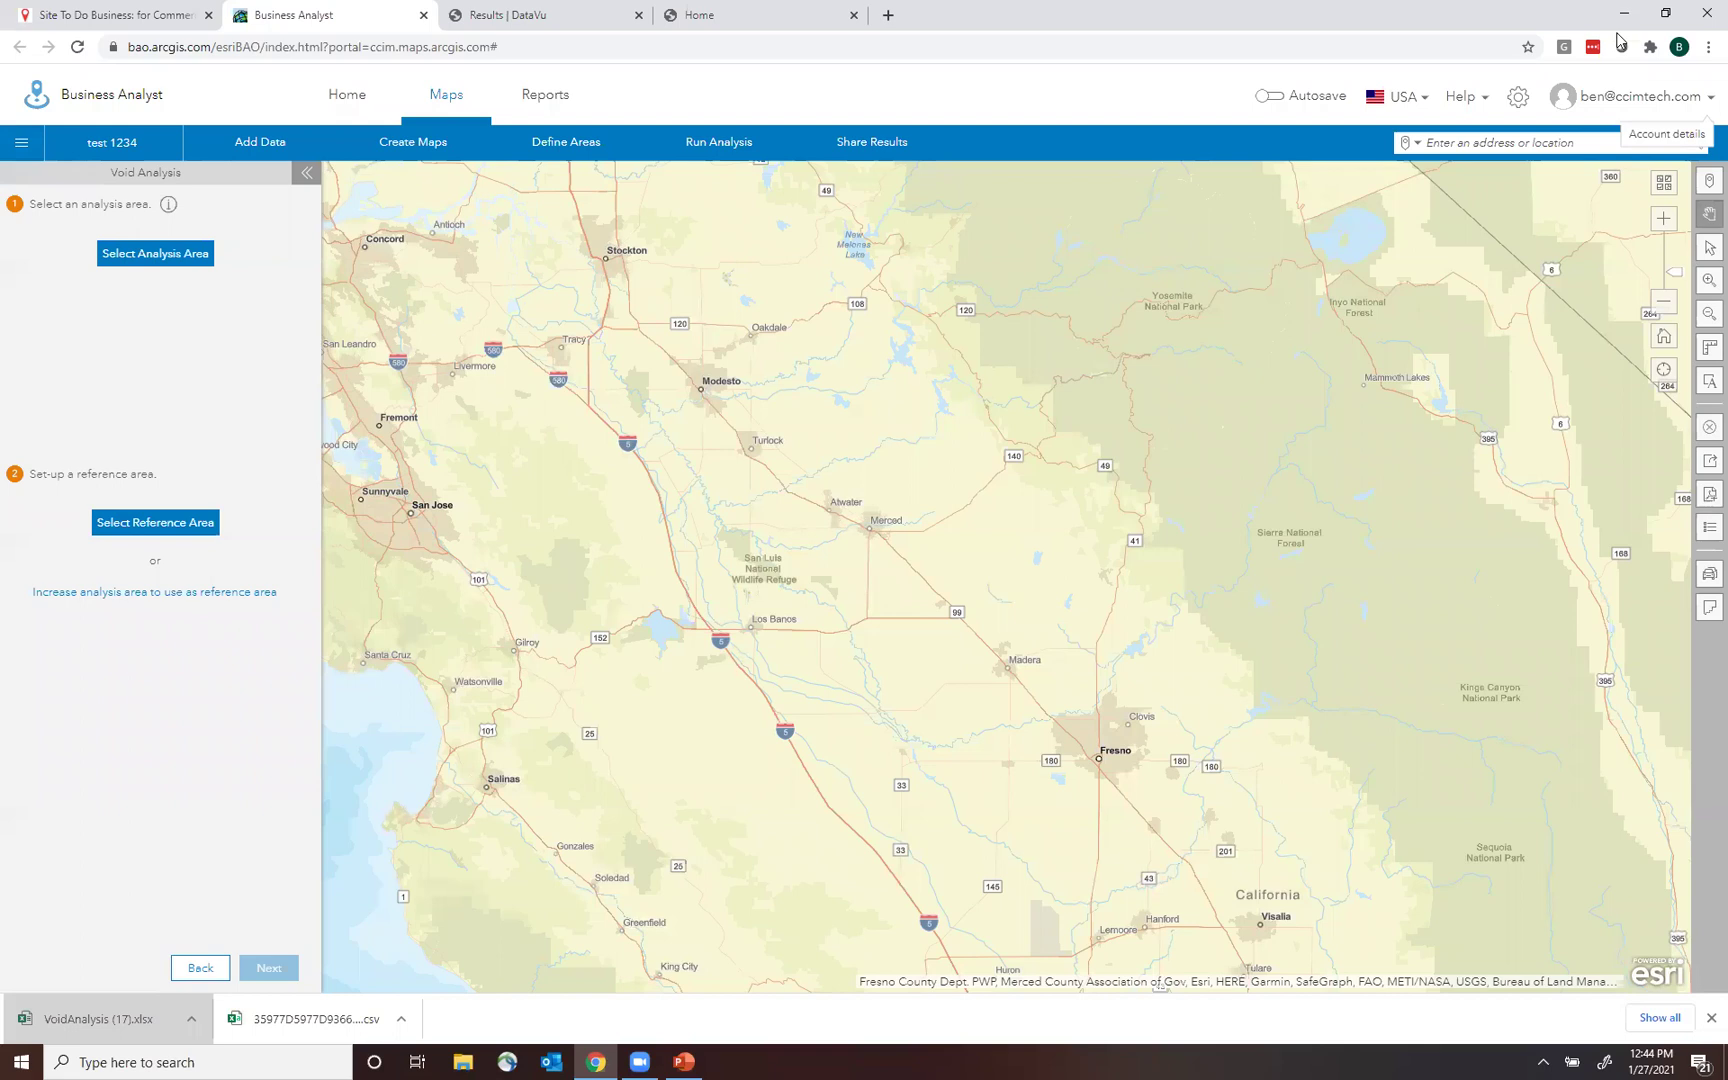
Zoom out to all of Northern California and bring up the Create Maps workflows.
{"action": "left_click", "coordinate": [1671, 345]}
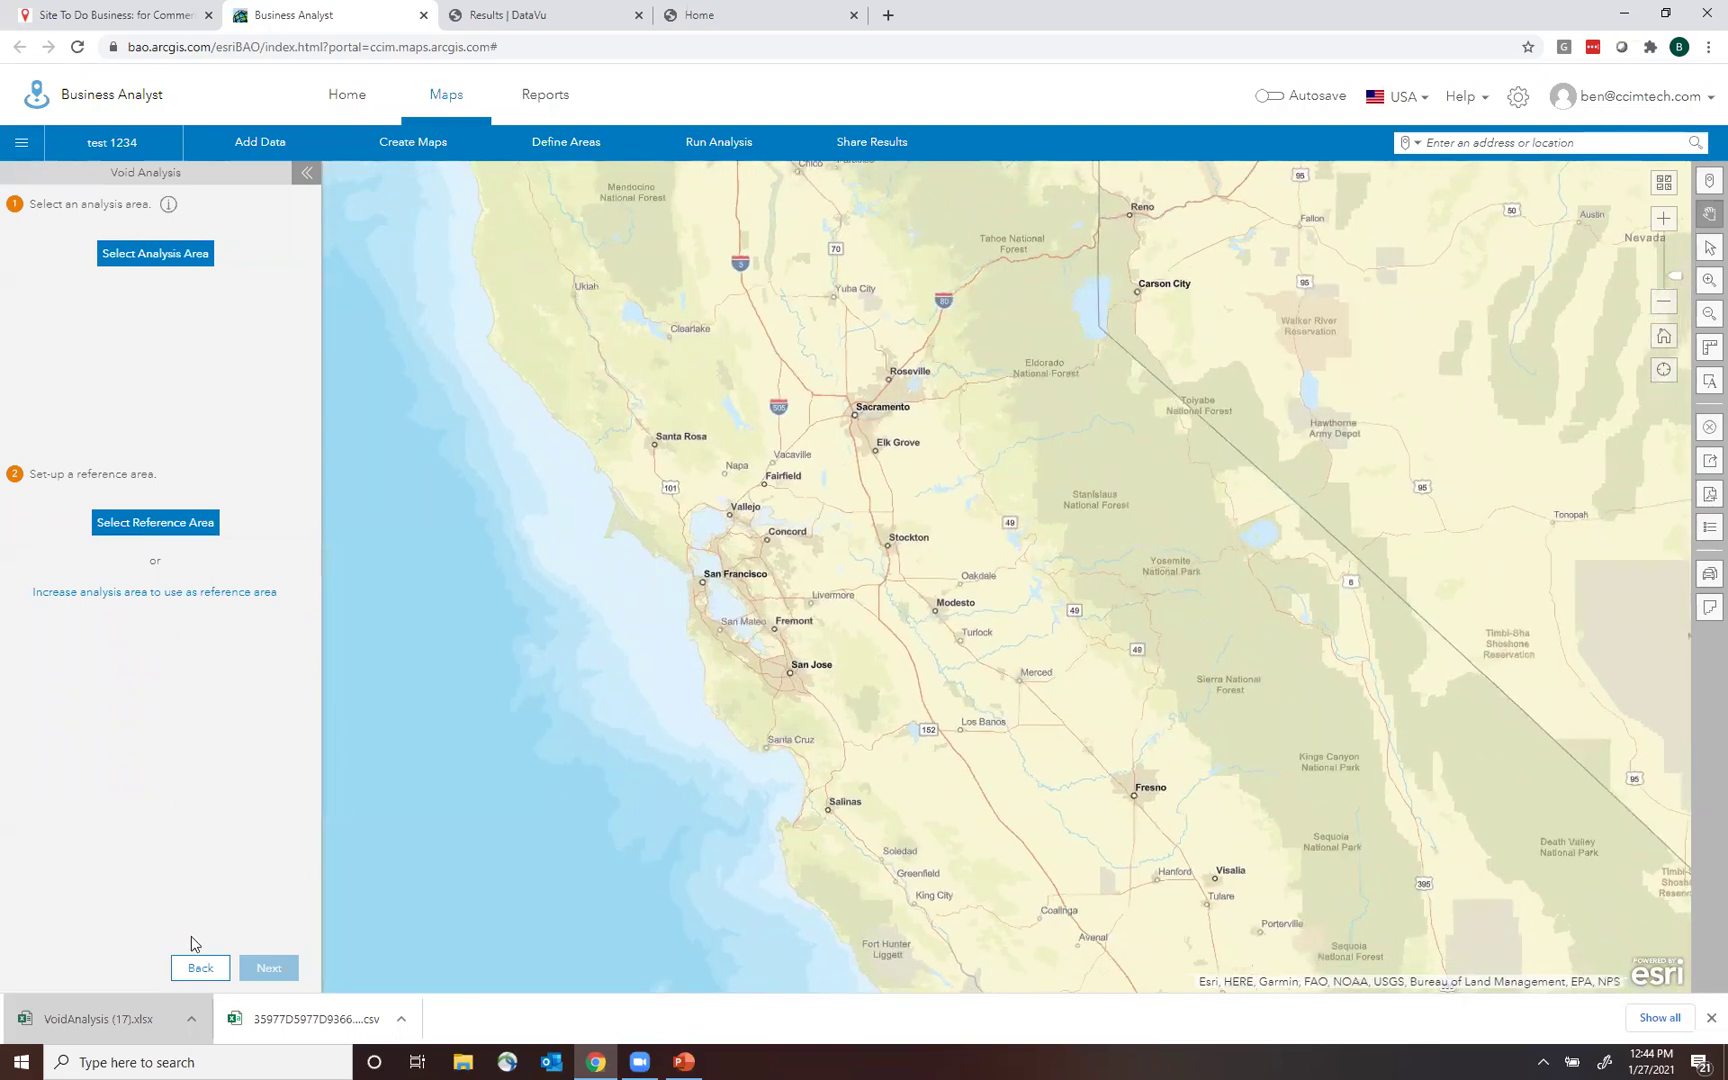
{"action": "left_click", "coordinate": [200, 967]}
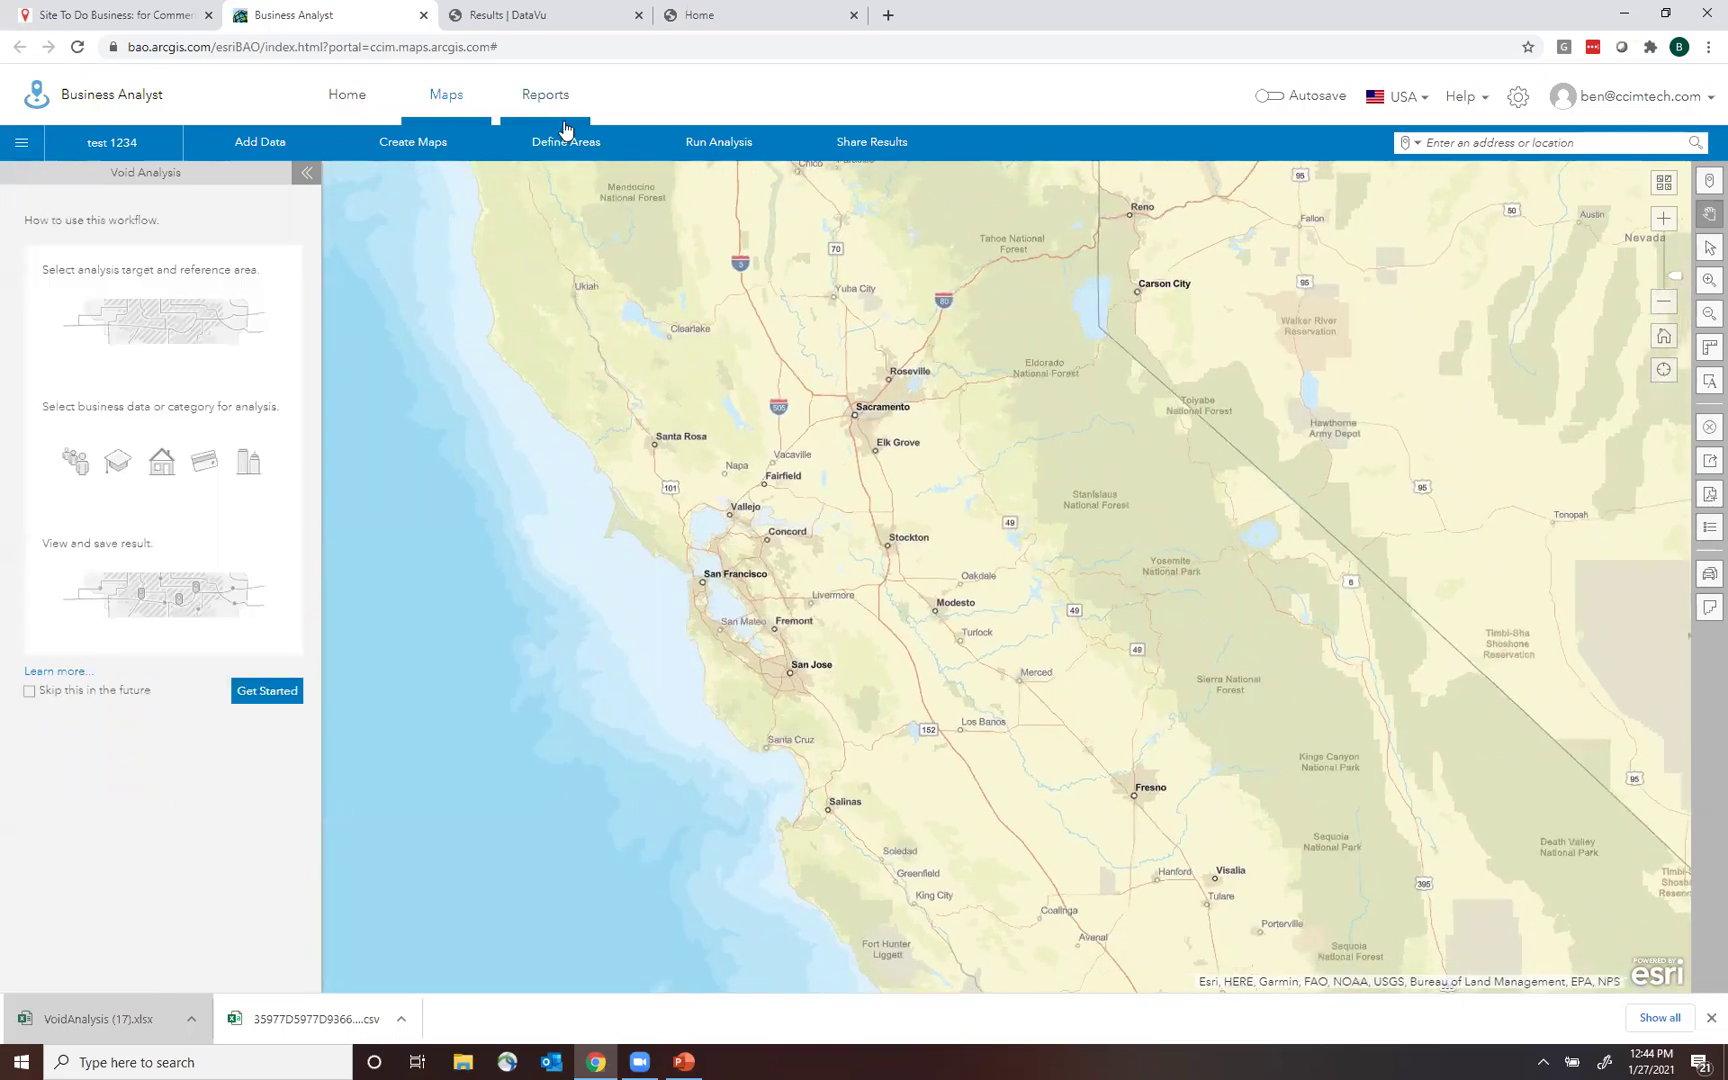
{"action": "left_click", "coordinate": [410, 148]}
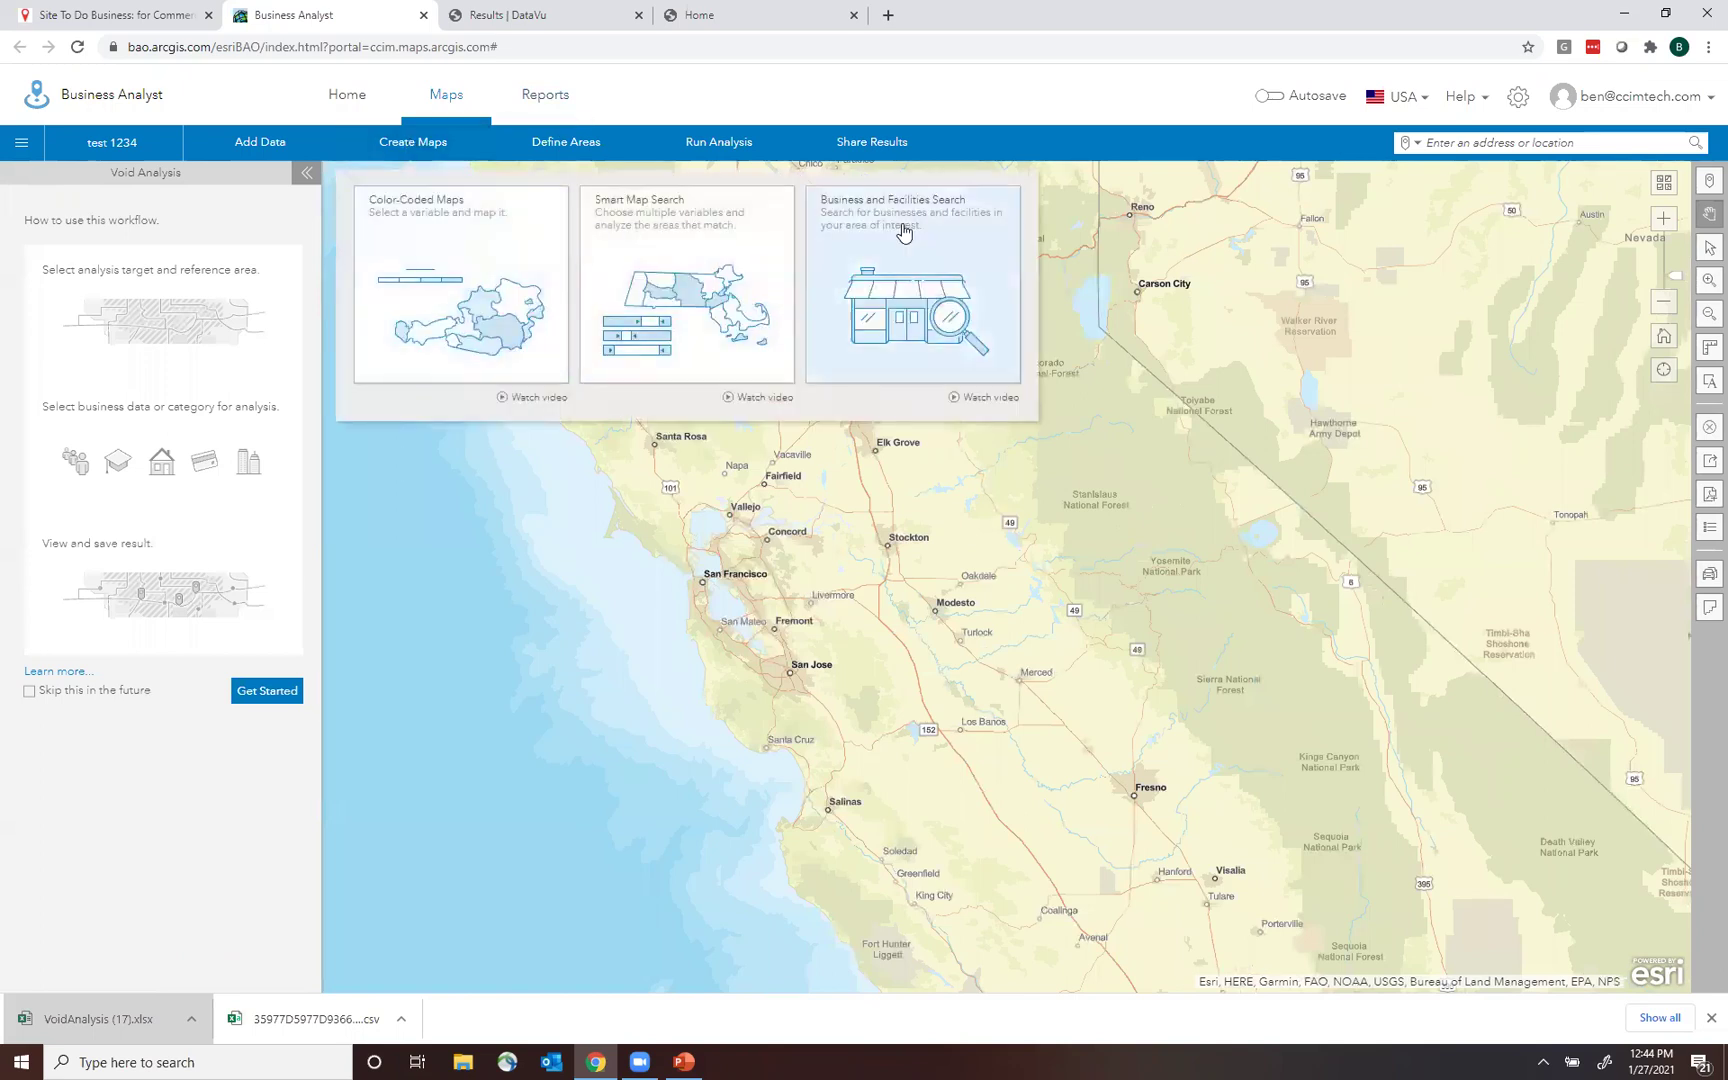
Run a Business and Facilities Search for 'in-n-out burger' and accept the 82 results.
{"action": "left_click", "coordinate": [903, 289]}
{"action": "left_click", "coordinate": [174, 252]}
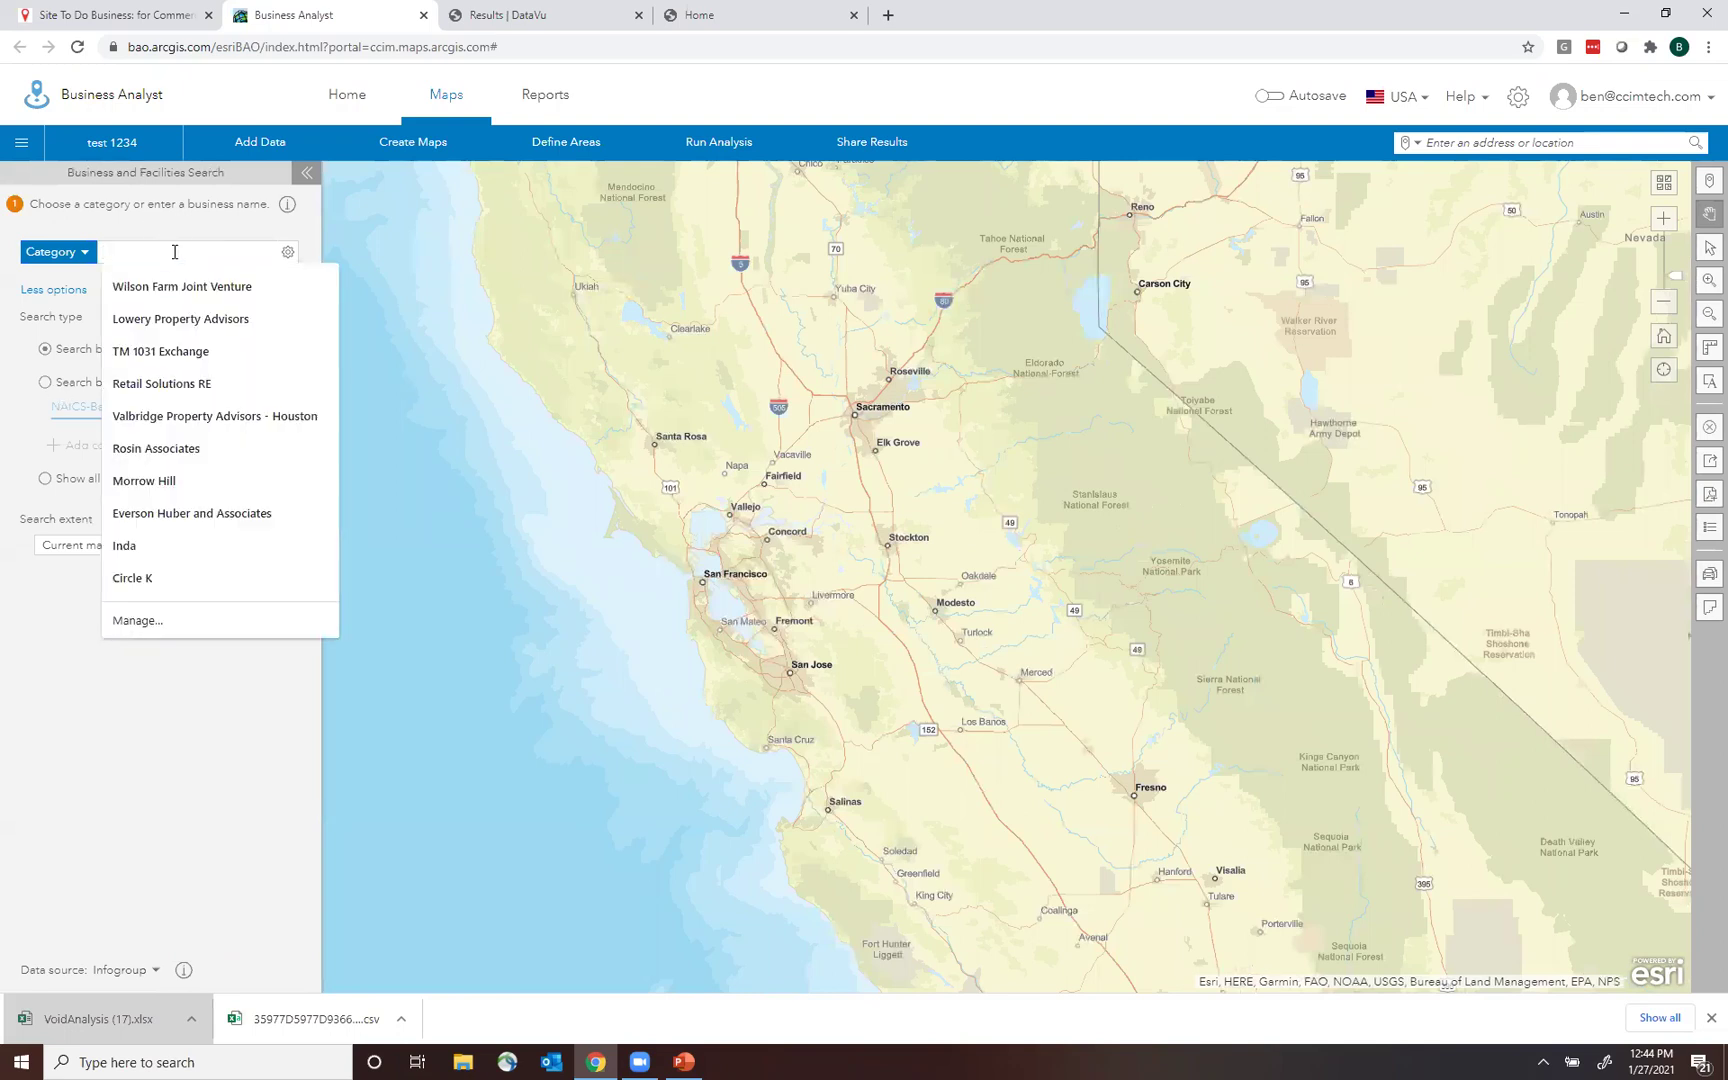
{"action": "type", "text": "in"}
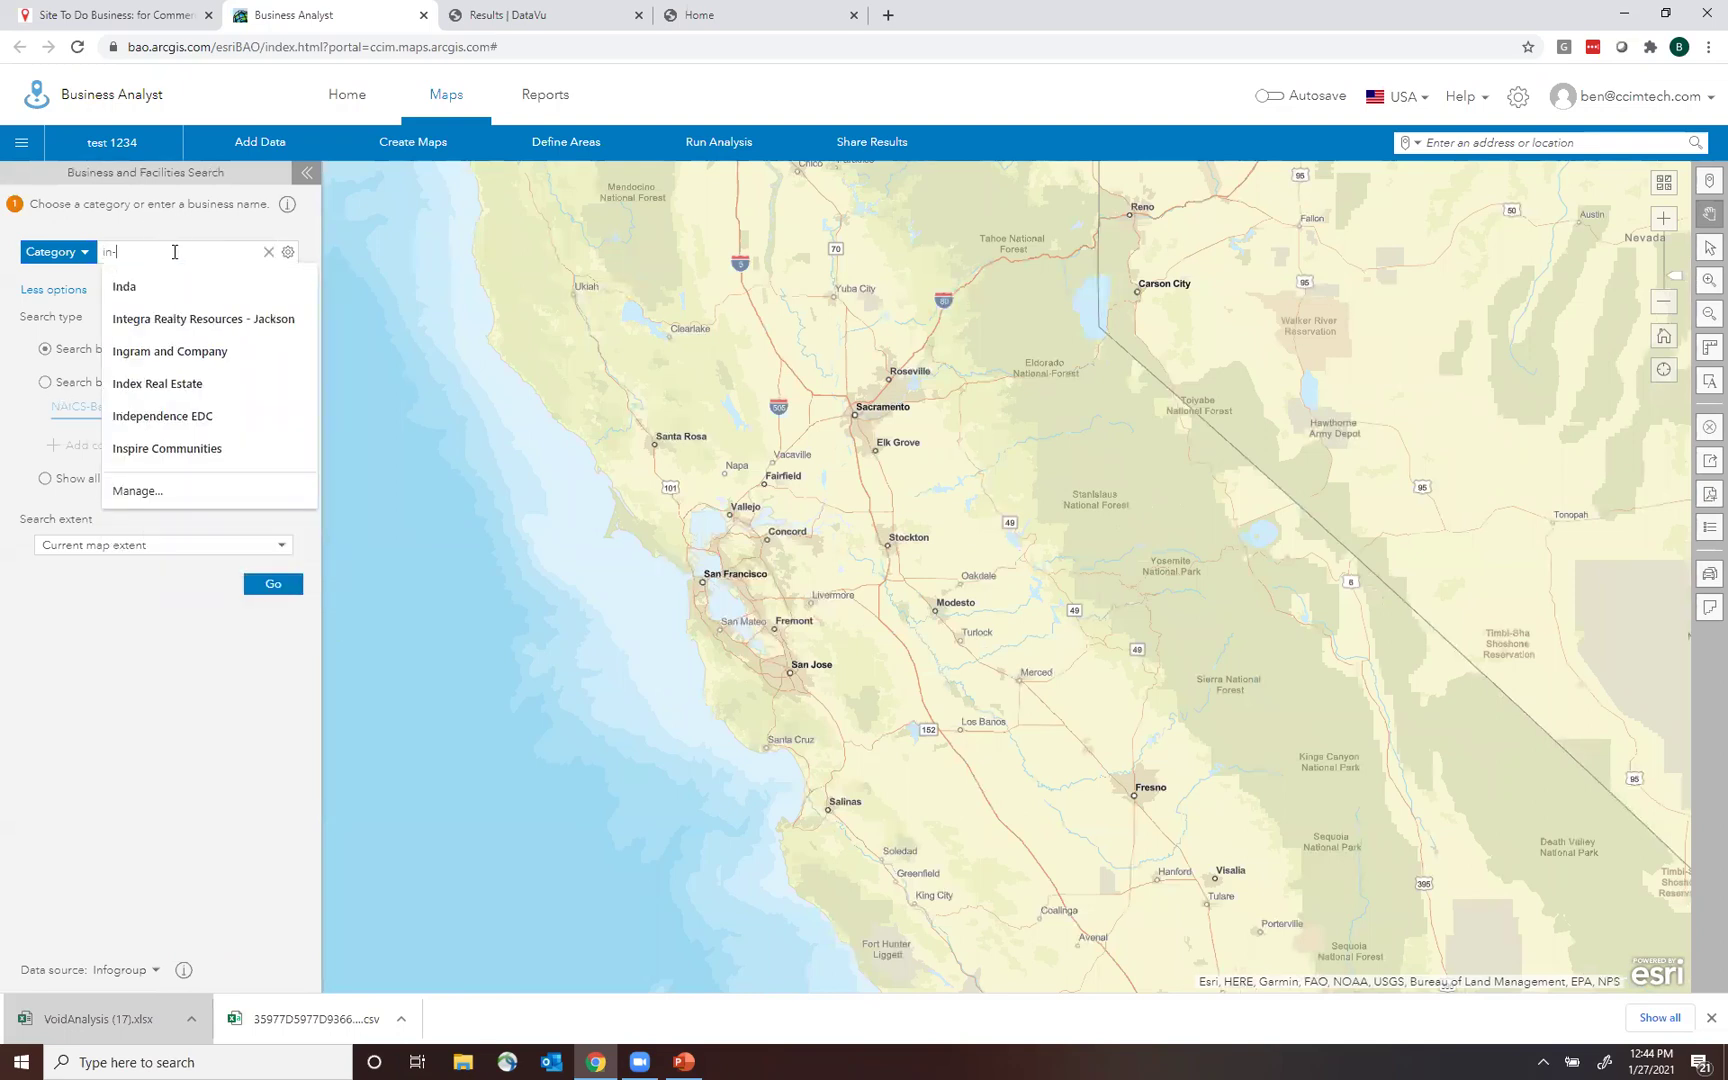
{"action": "type", "text": "-n-o"}
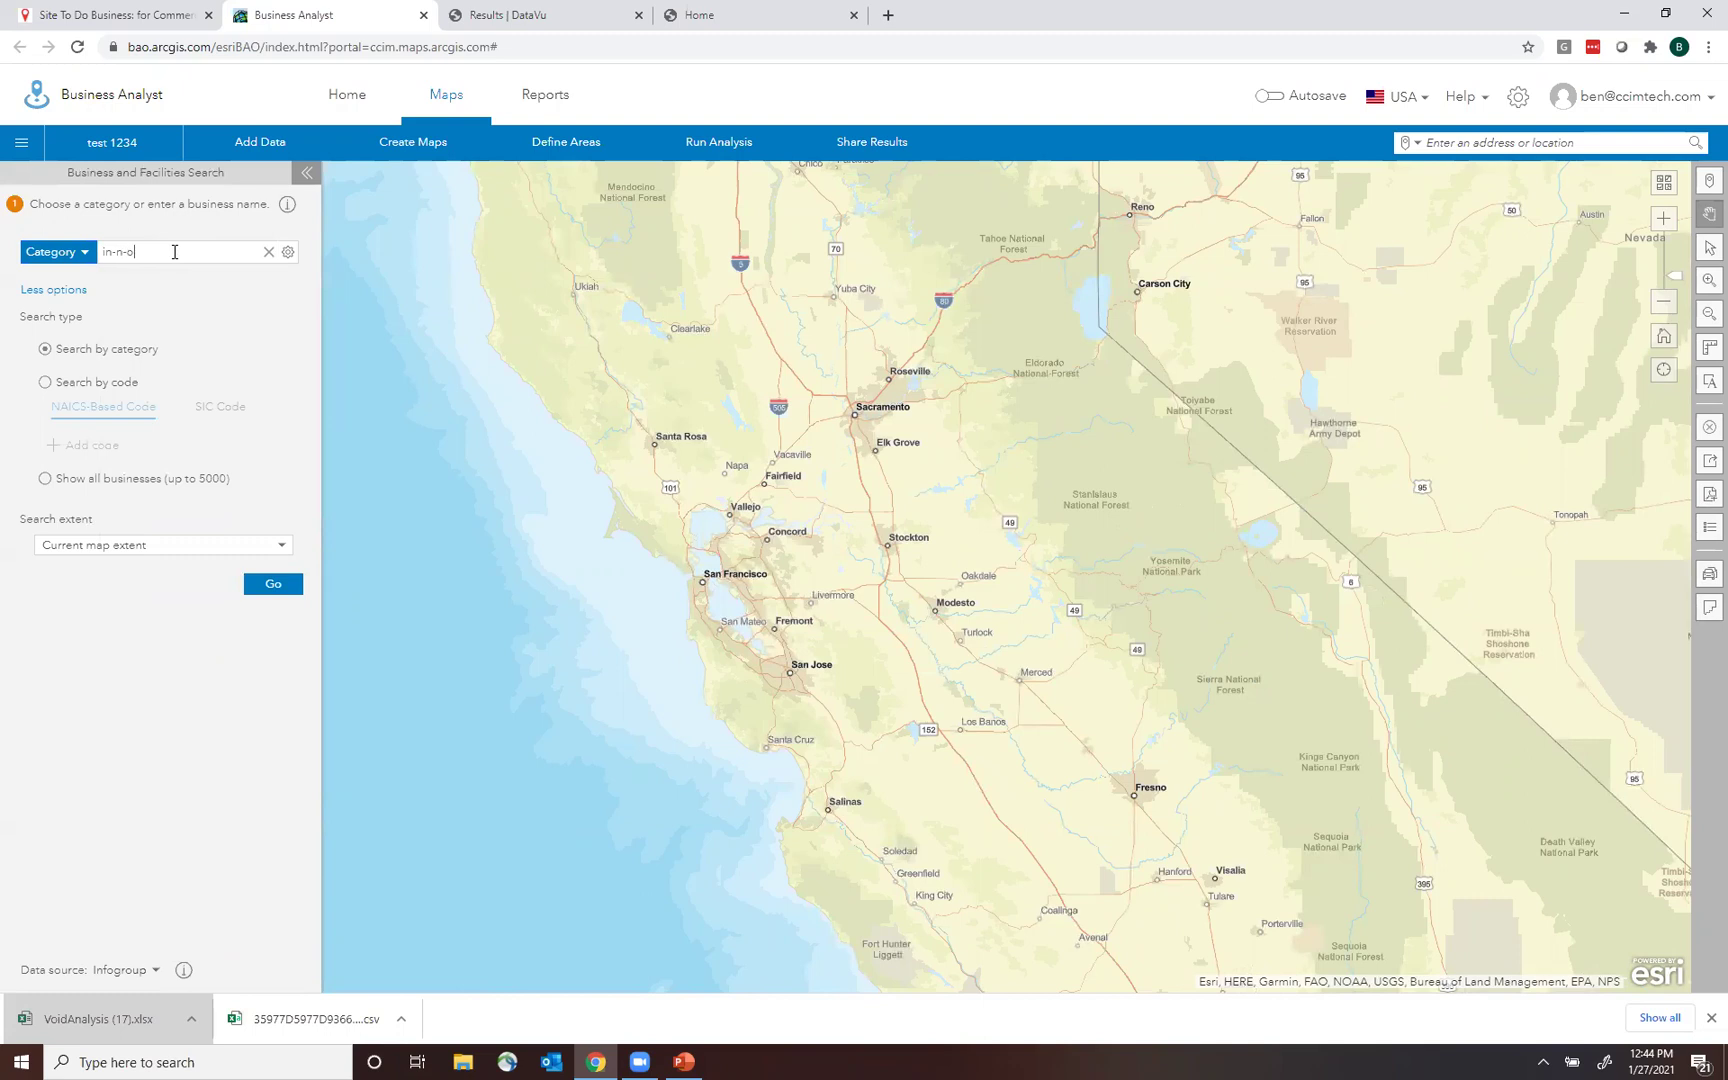
{"action": "type", "text": "ut burger"}
{"action": "key", "text": "Return"}
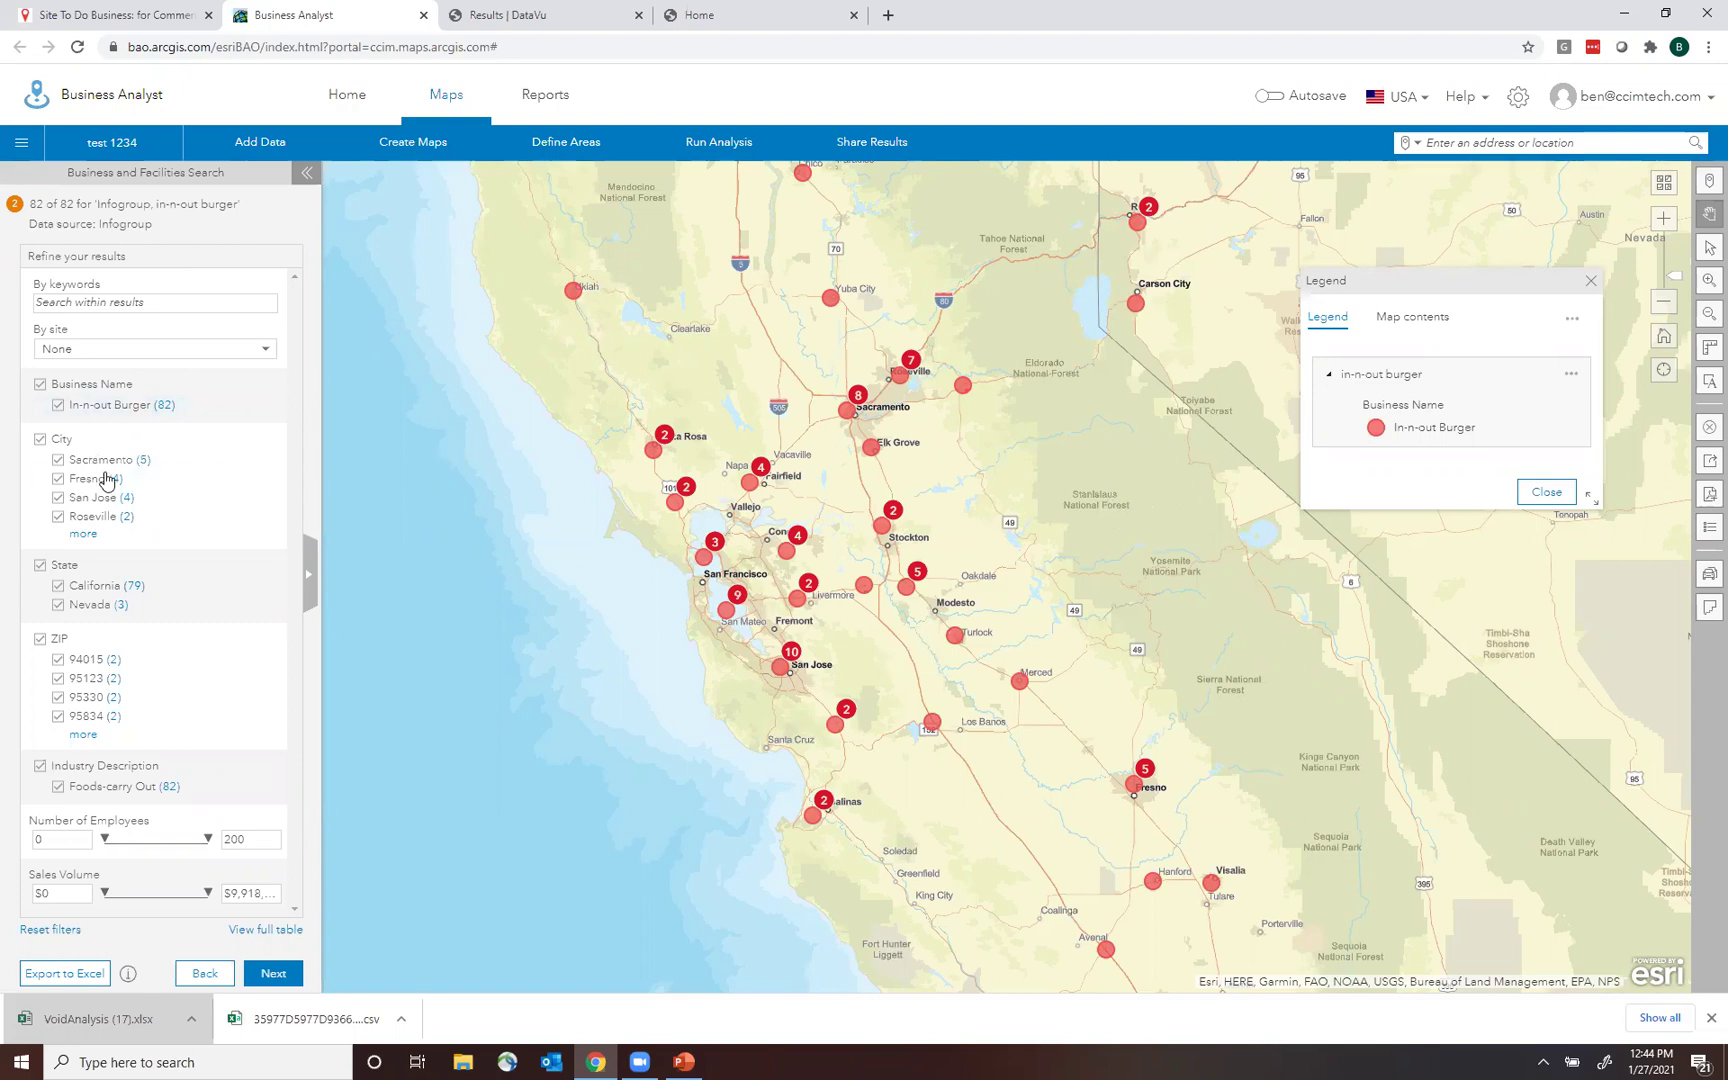
{"action": "left_click", "coordinate": [275, 975]}
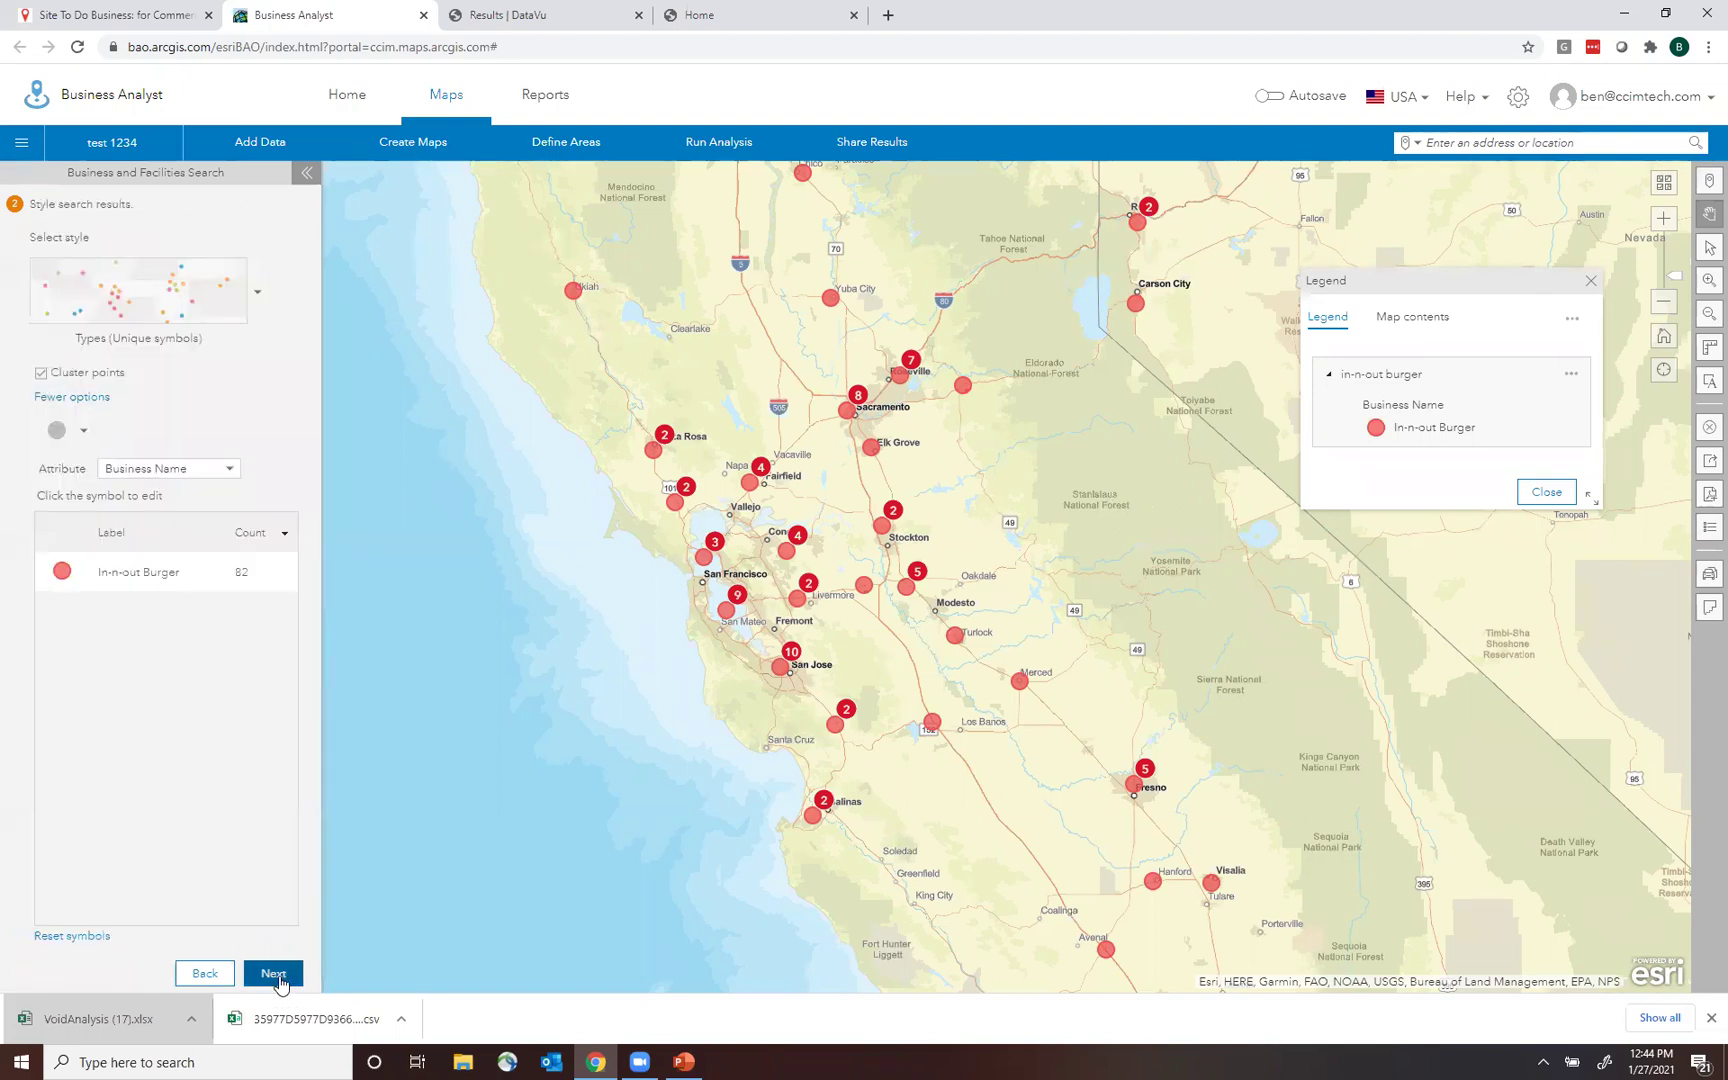
{"action": "left_click", "coordinate": [279, 980]}
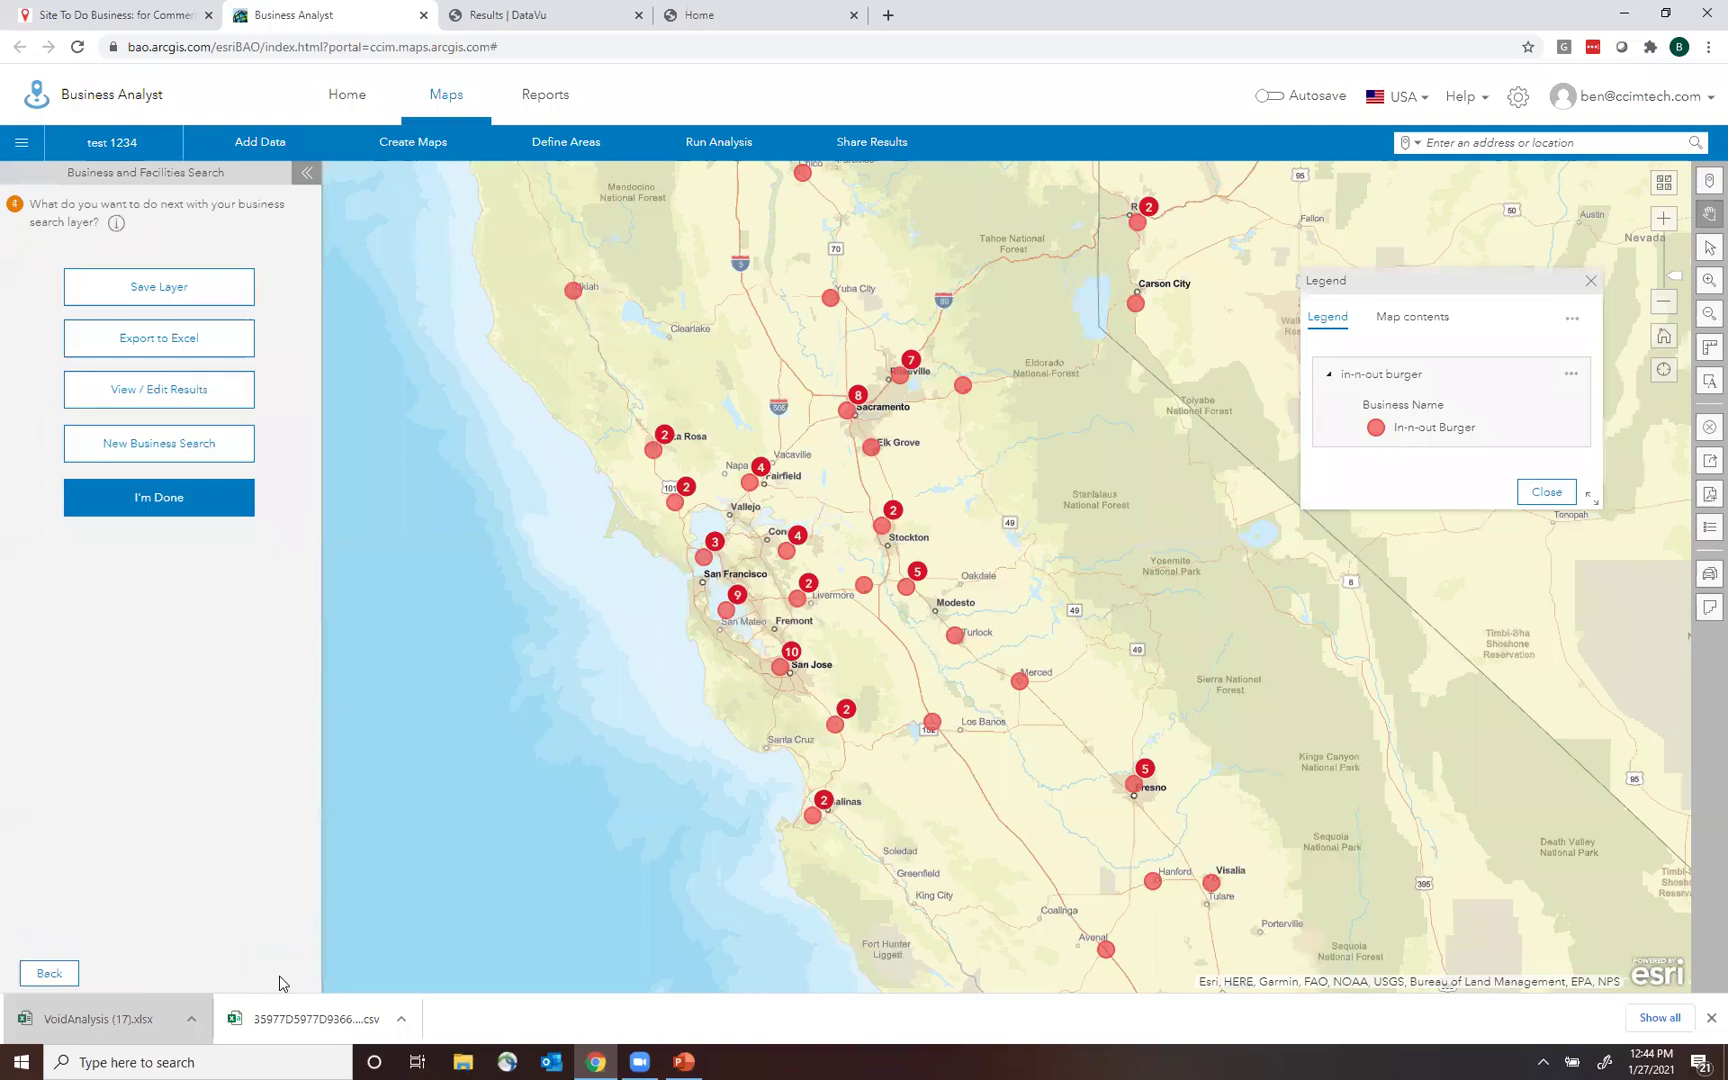
Save the results as the layer 'in-n-out burger in norcal and nevada' and finish the workflow.
{"action": "left_click", "coordinate": [147, 299]}
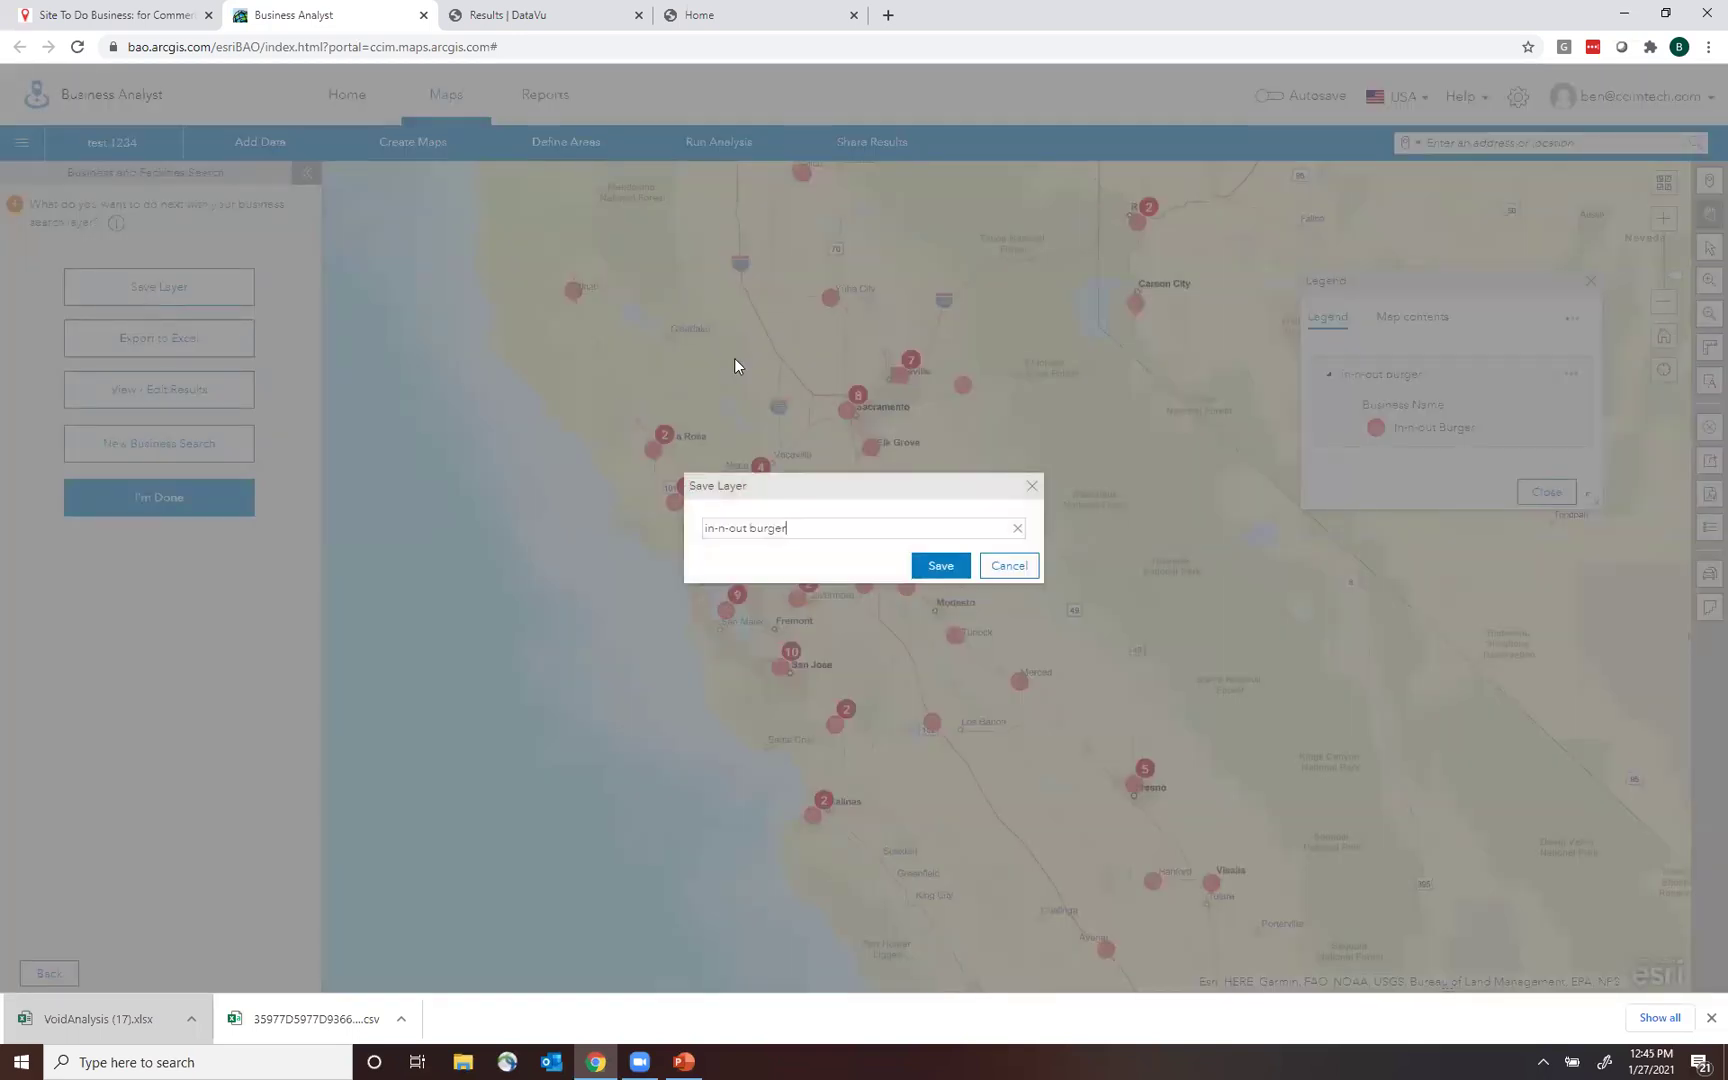
{"action": "type", "text": "in norcal"}
{"action": "key", "text": "BackSpace"}
{"action": "key", "text": "BackSpace"}
{"action": "type", "text": "l and nevada"}
{"action": "left_click", "coordinate": [938, 565]}
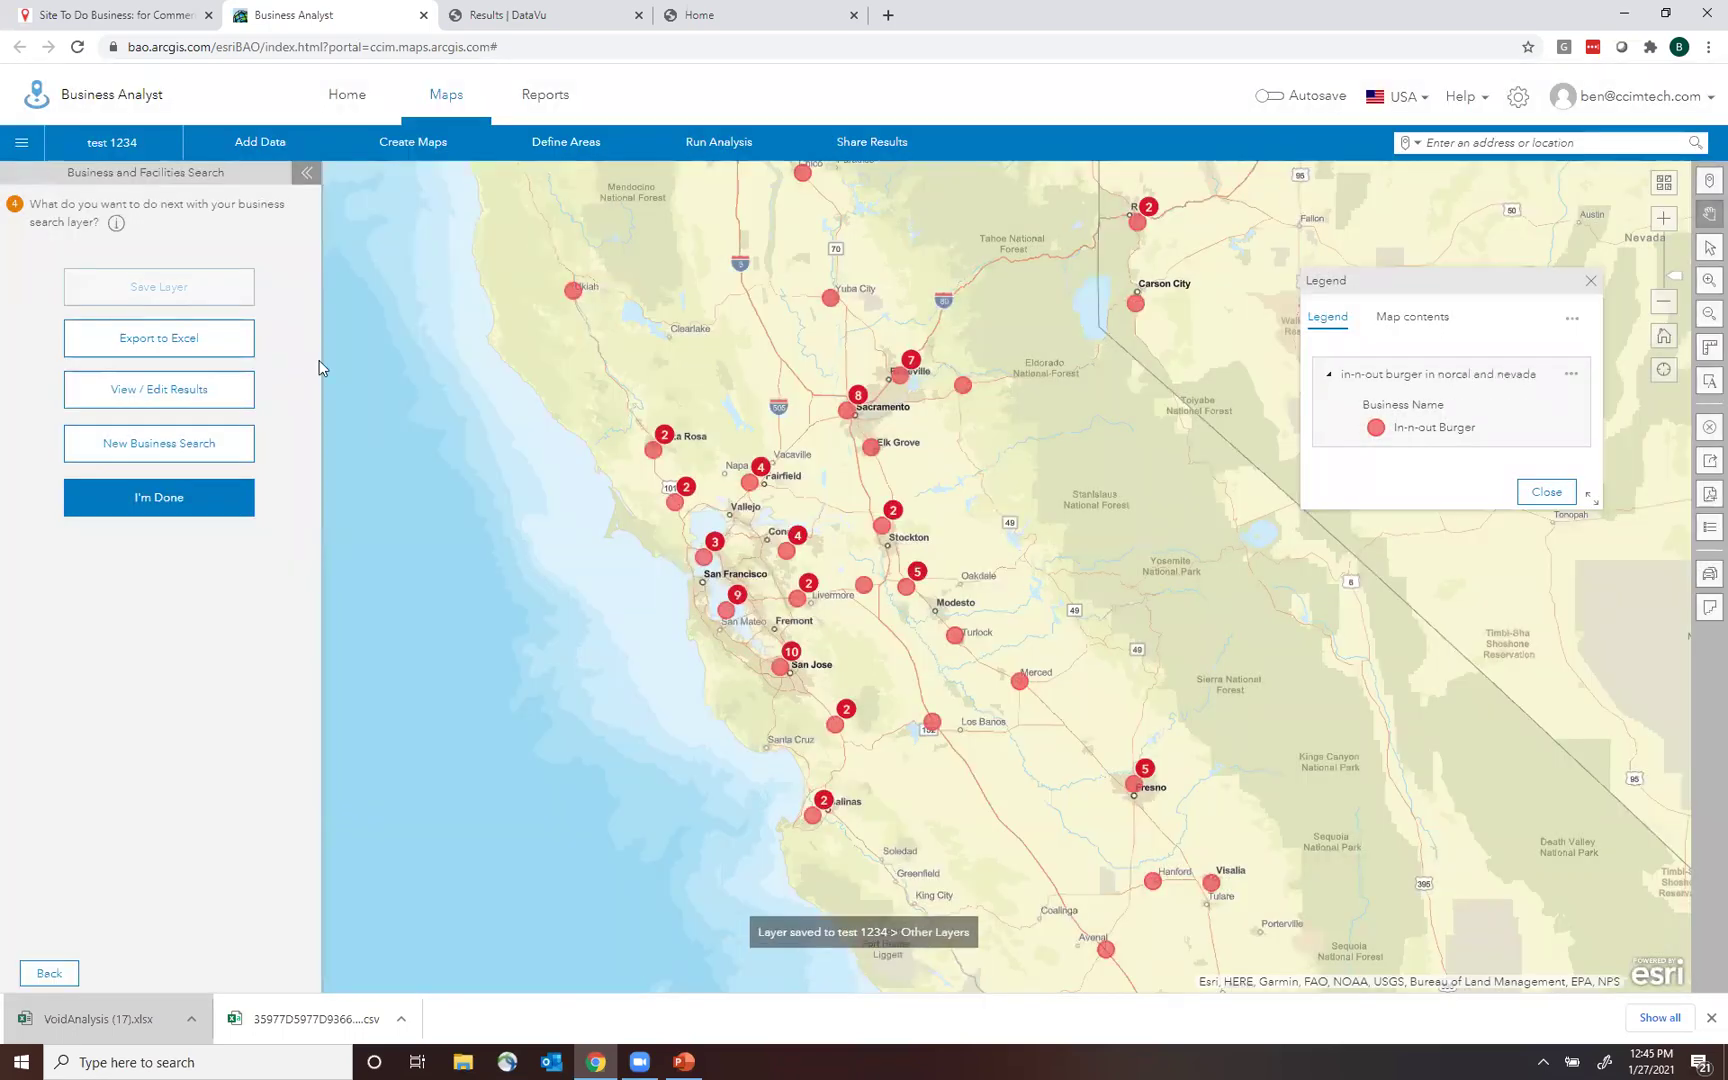
{"action": "left_click", "coordinate": [158, 497]}
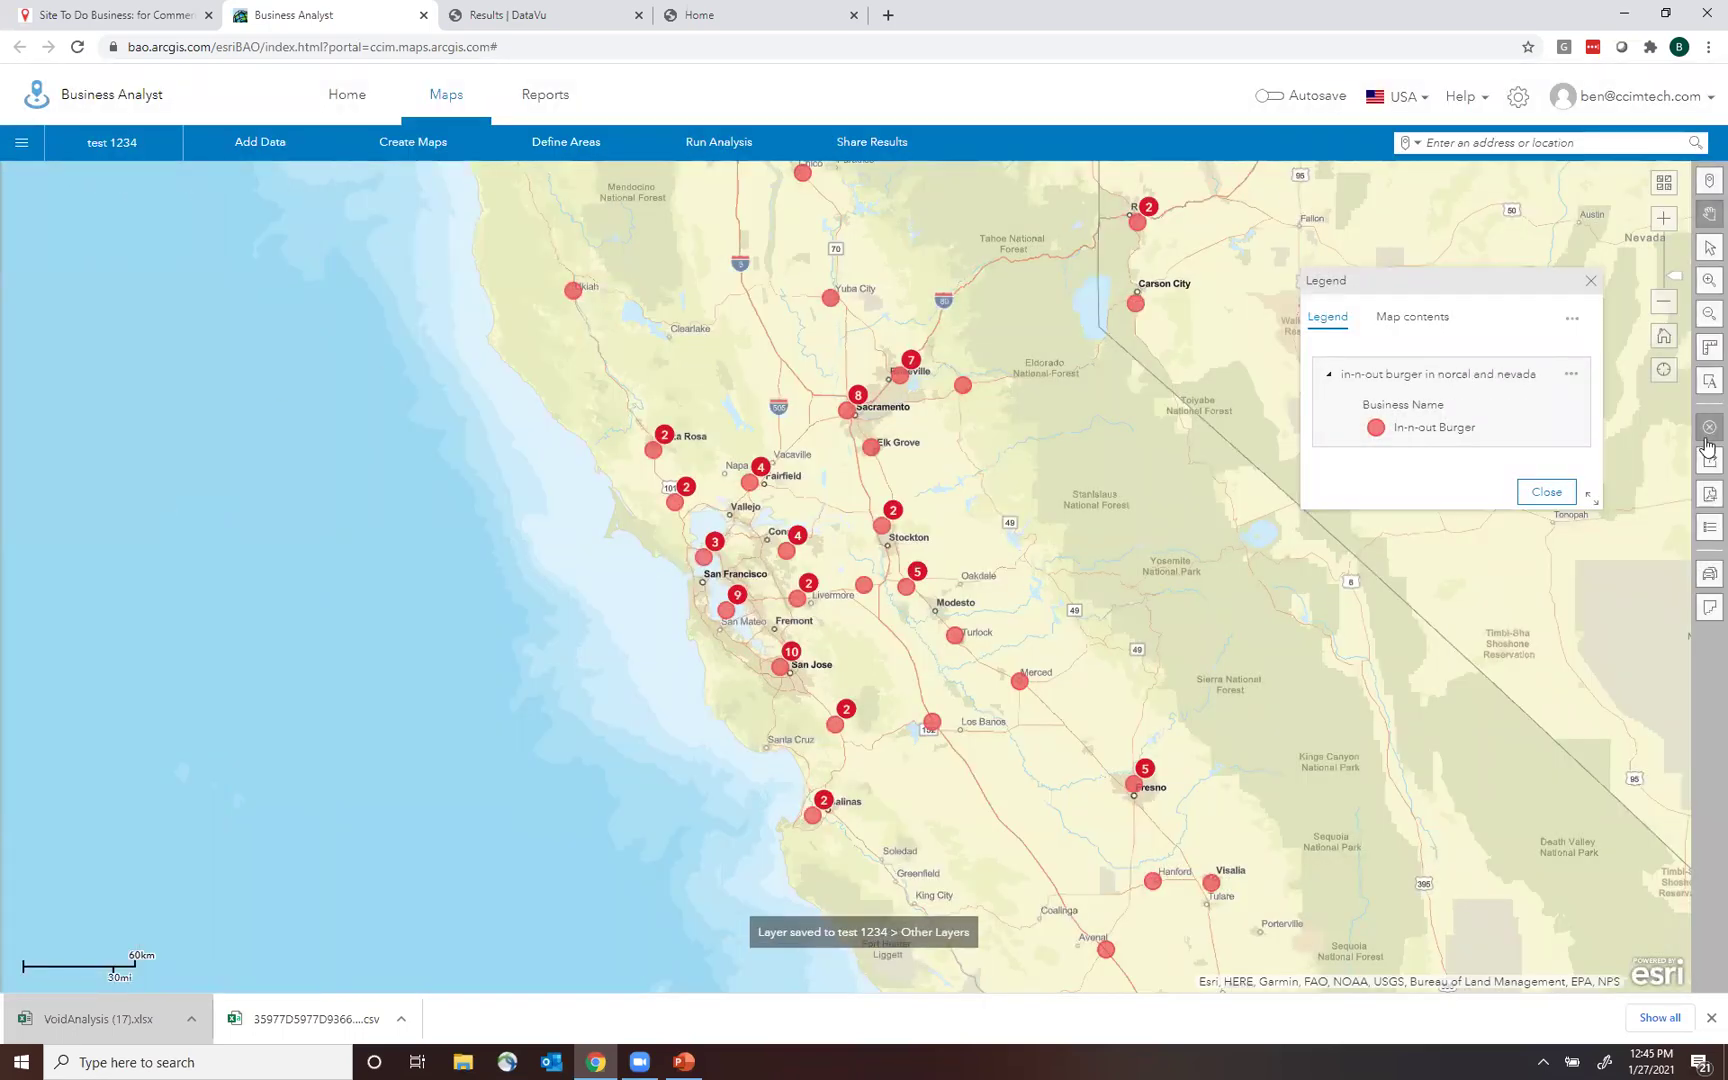
Clear the In-N-Out layer from the map.
{"action": "left_click", "coordinate": [1707, 433]}
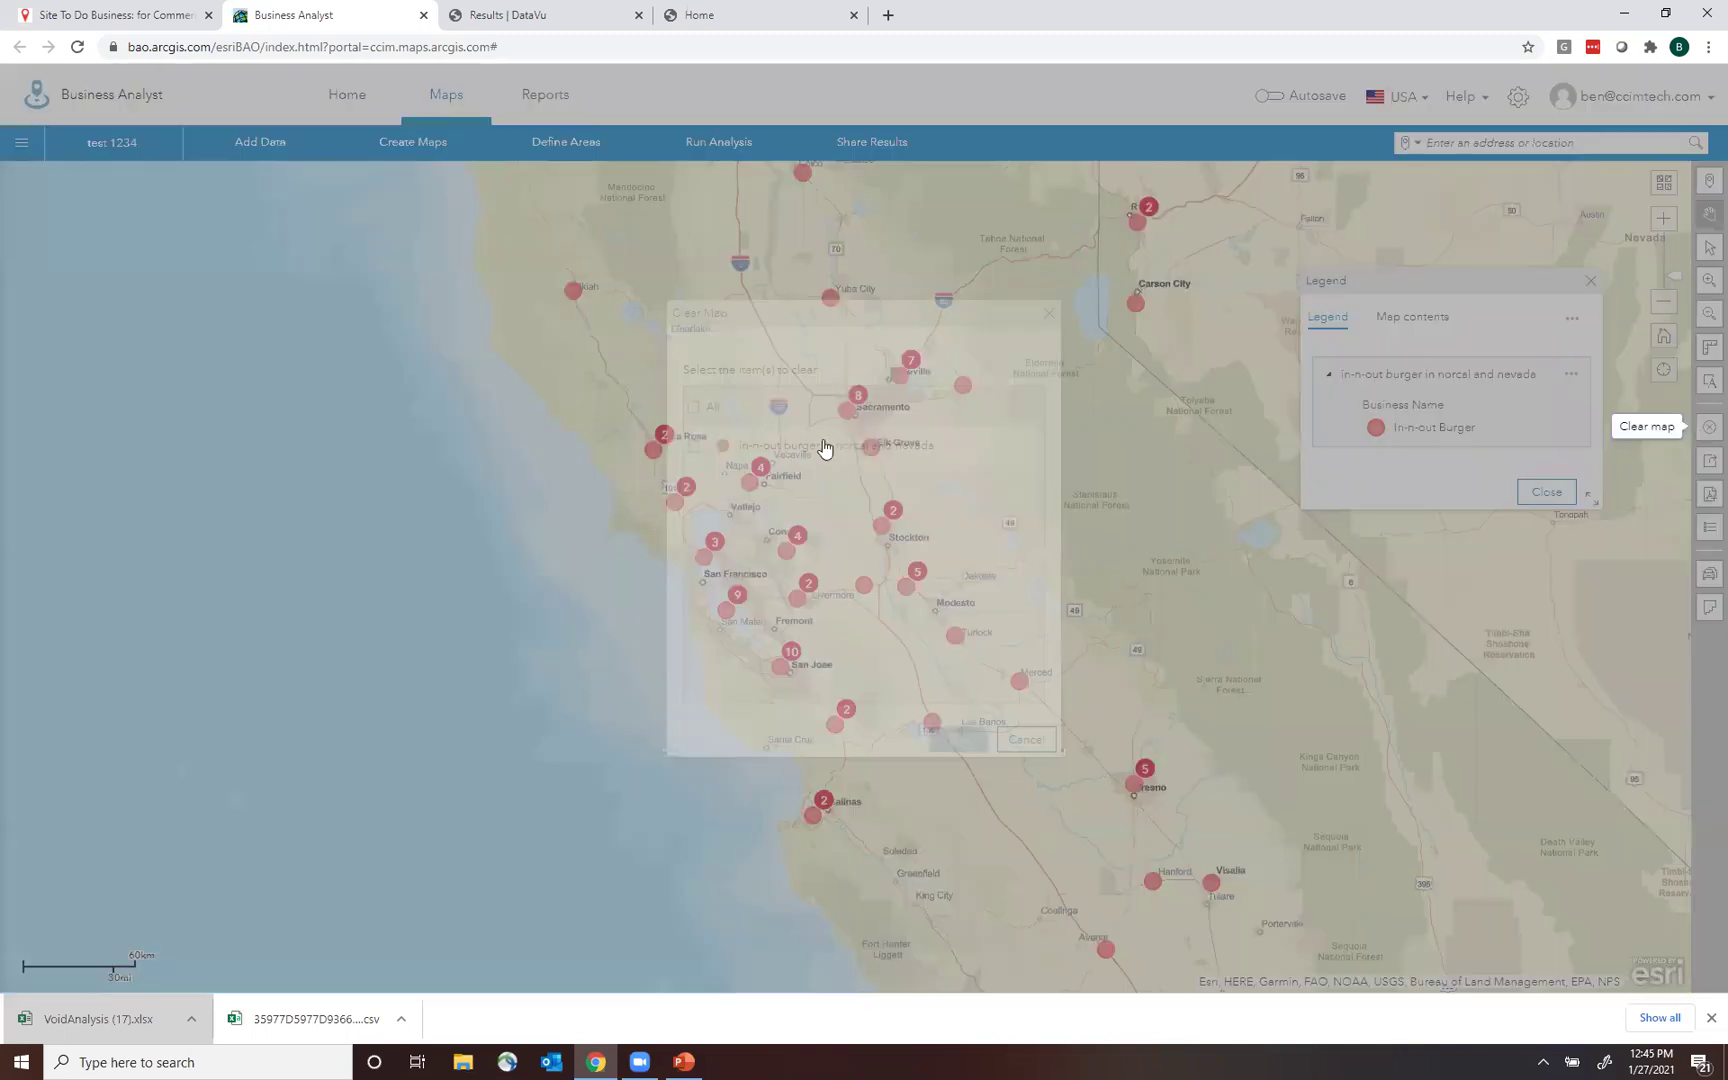
{"action": "left_click", "coordinate": [693, 446]}
{"action": "left_click", "coordinate": [966, 742]}
Show the test 1234 project's details panel for site 95219.
{"action": "left_click", "coordinate": [120, 143]}
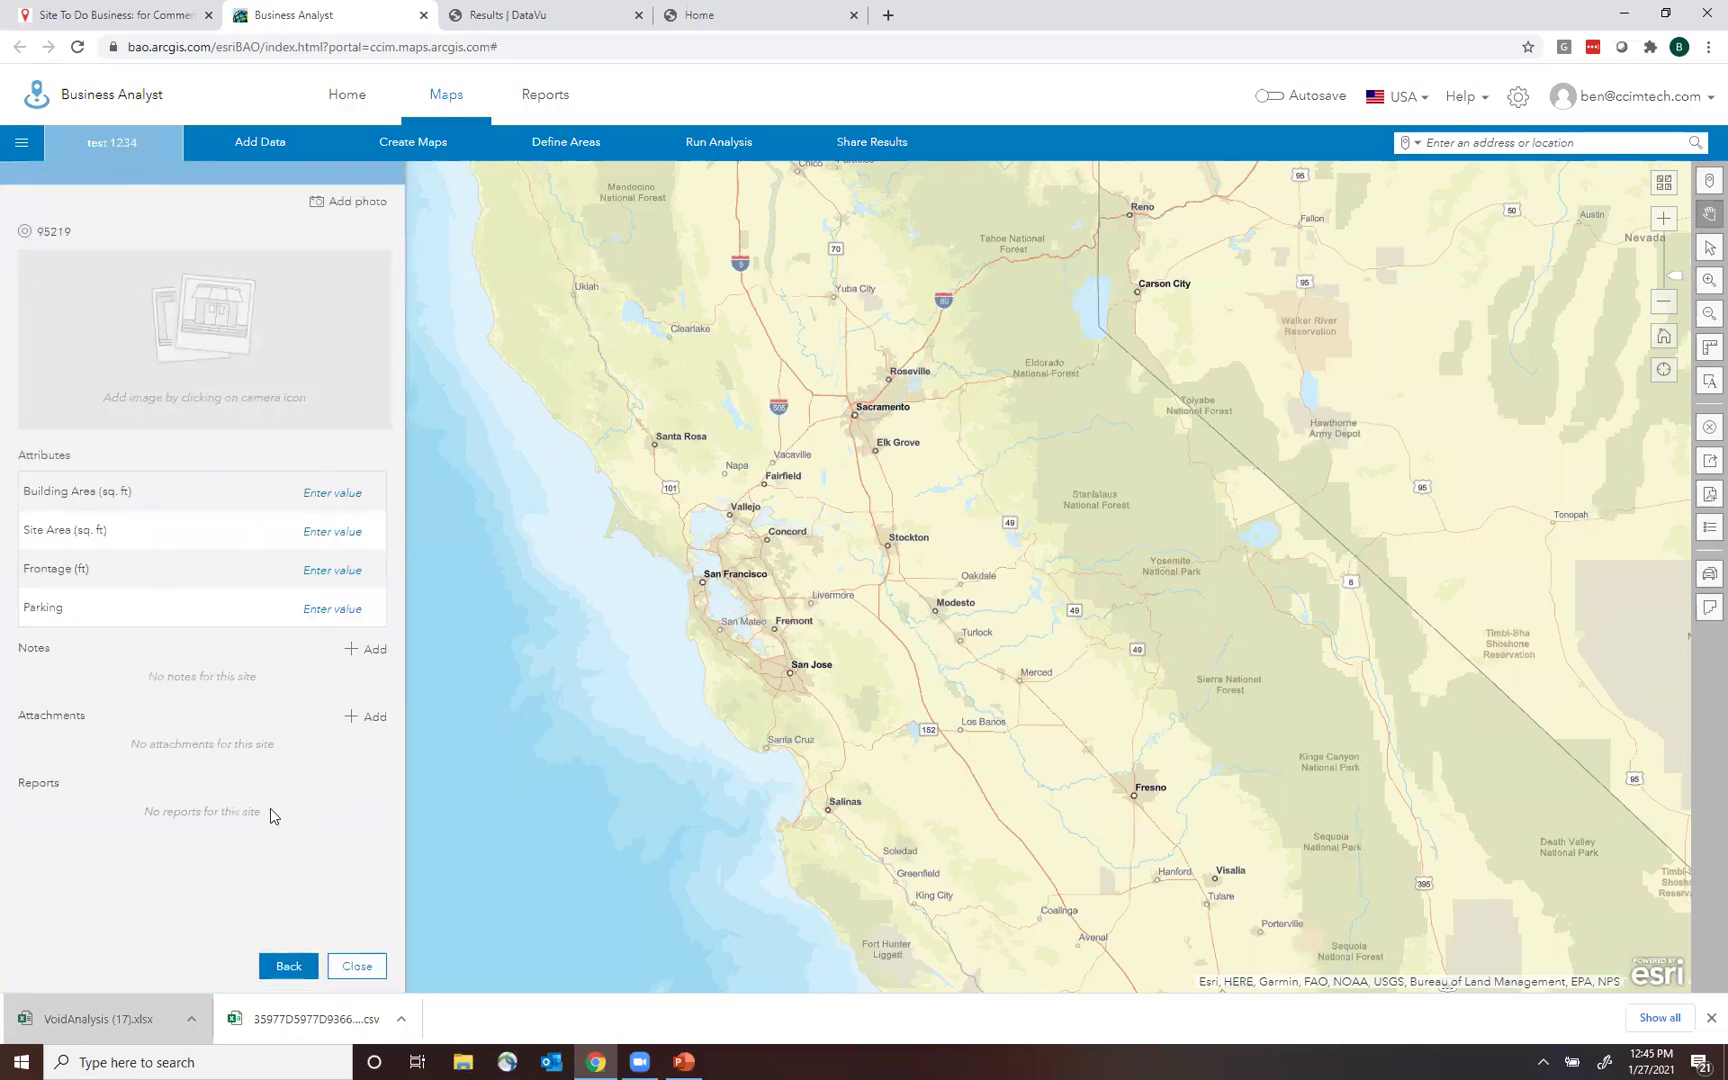
{"action": "left_click", "coordinate": [364, 970]}
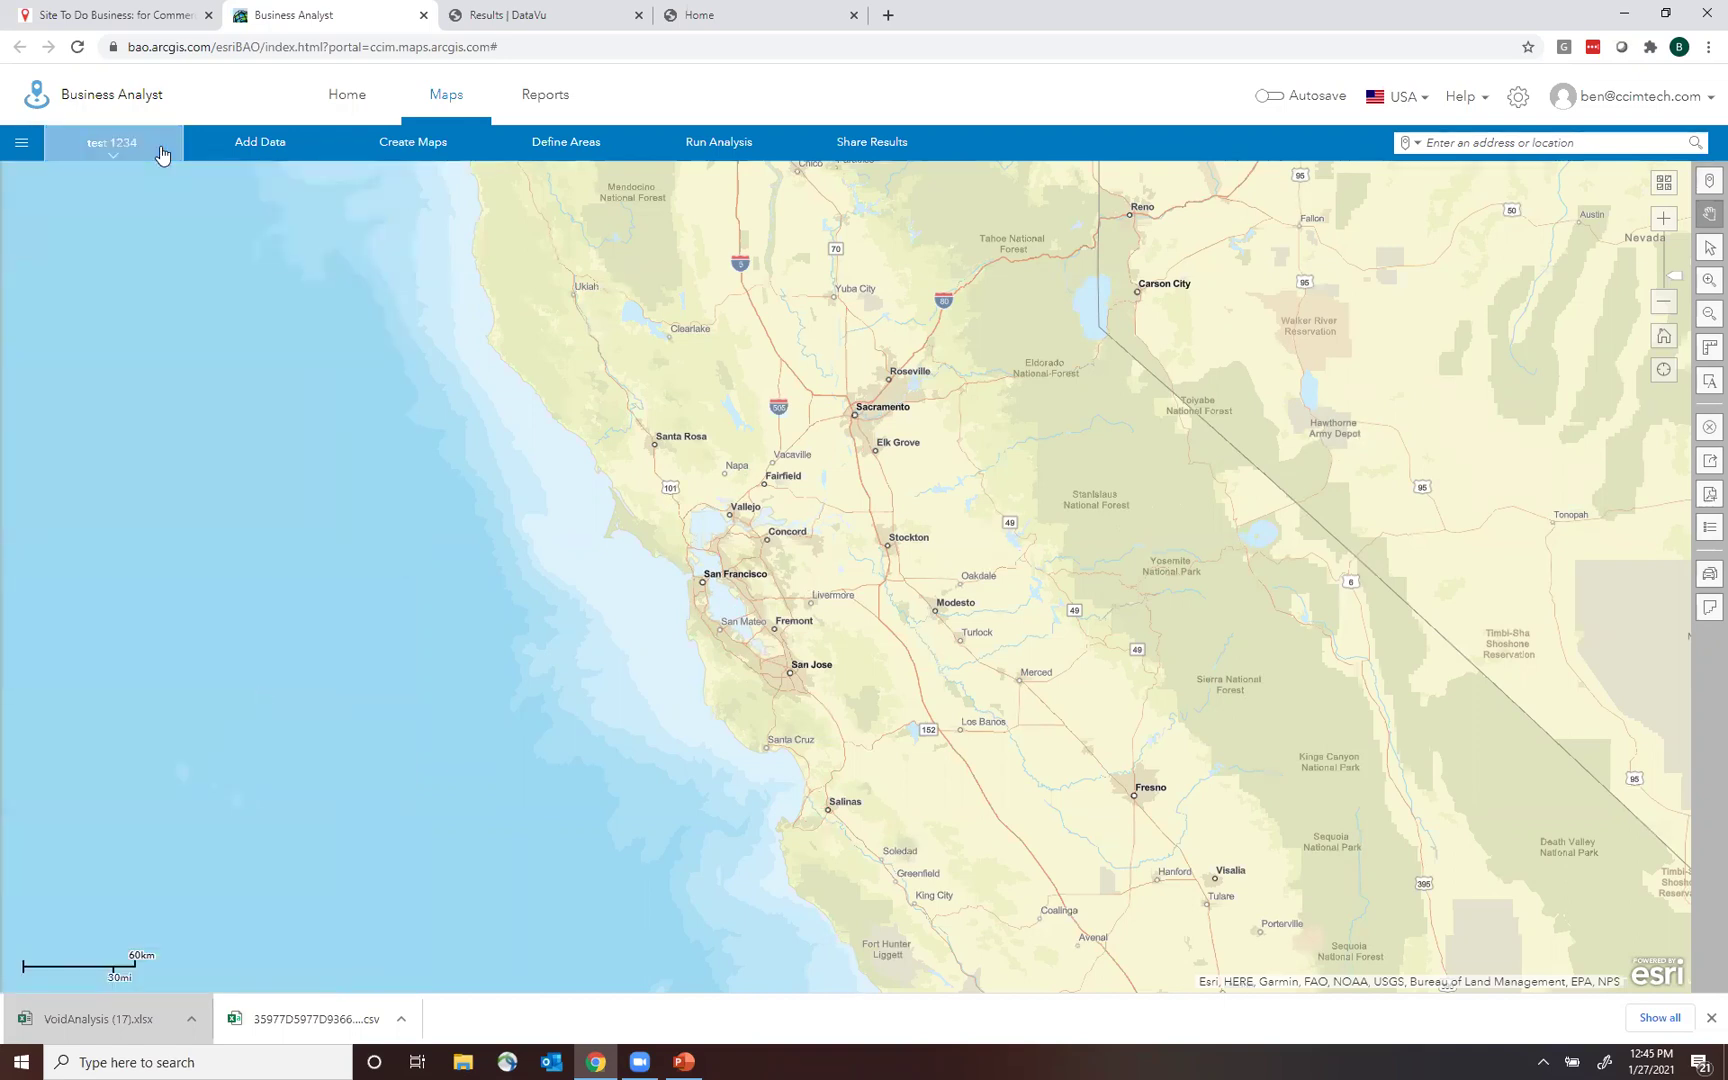
{"action": "left_click", "coordinate": [127, 150]}
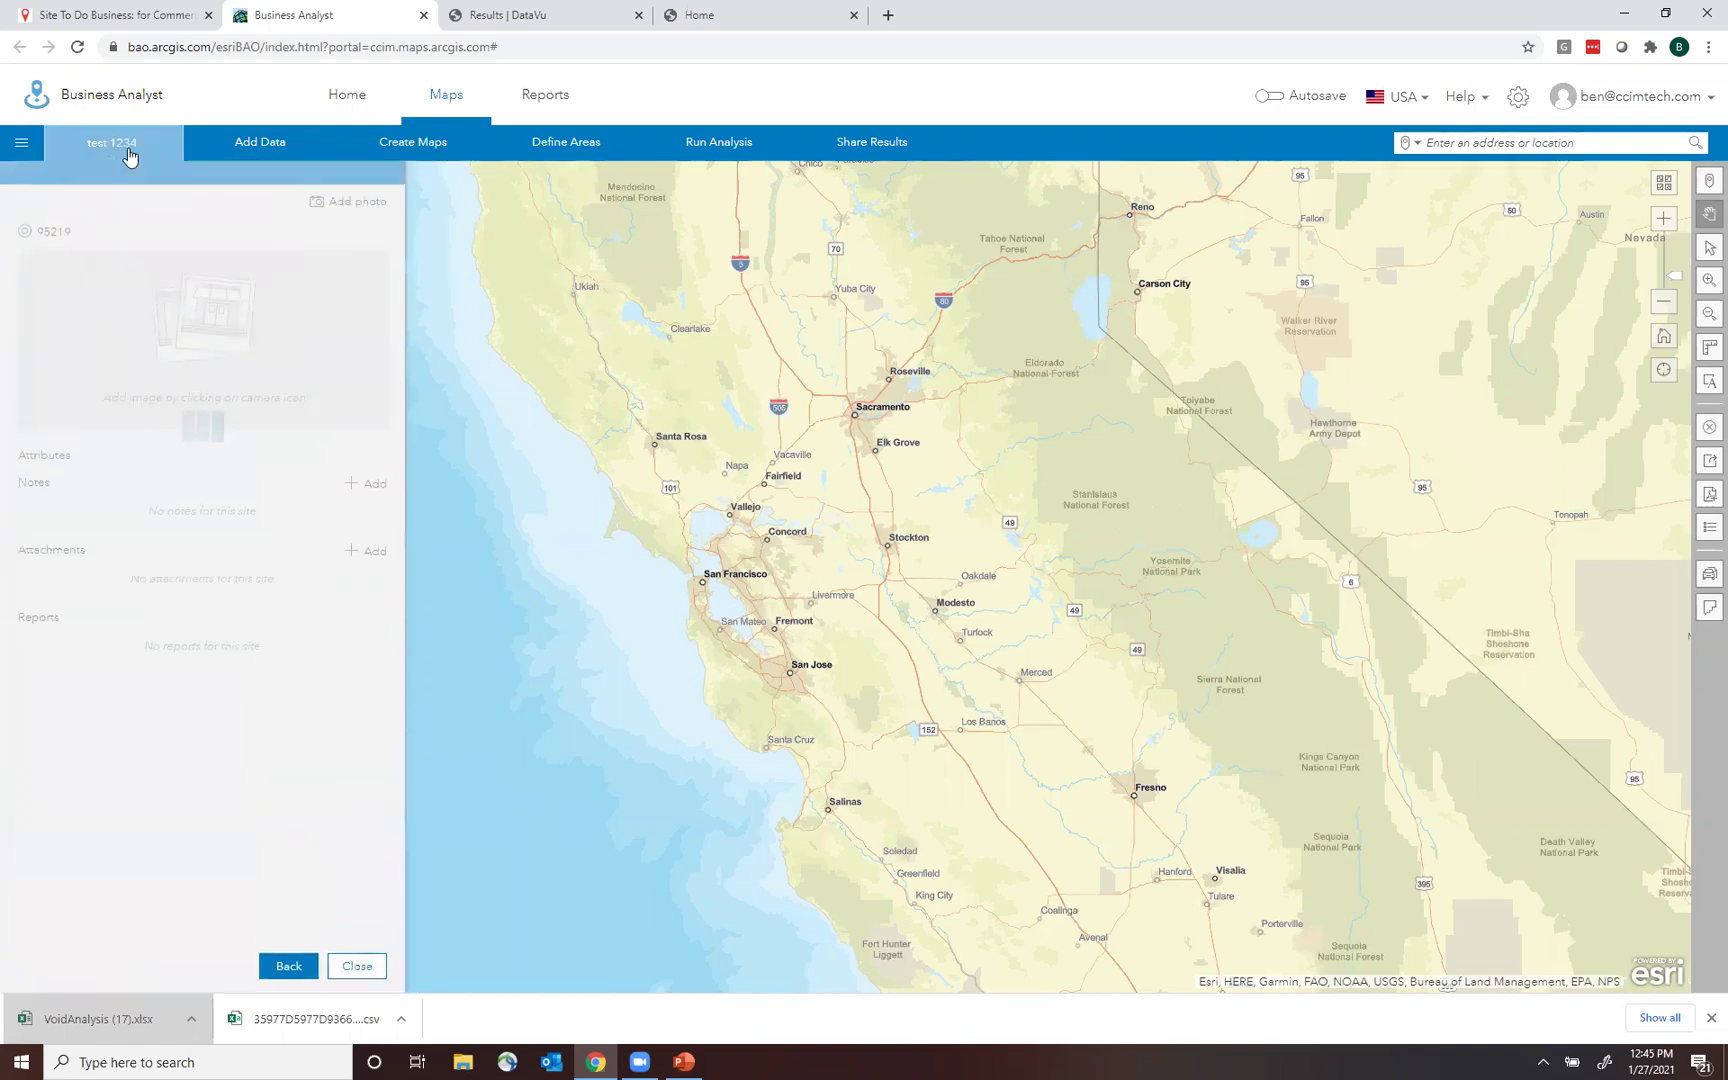
In test 1234, turn on the 'in-n-out burger in norcal and nevada' layer and zoom to it.
{"action": "left_click", "coordinate": [21, 143]}
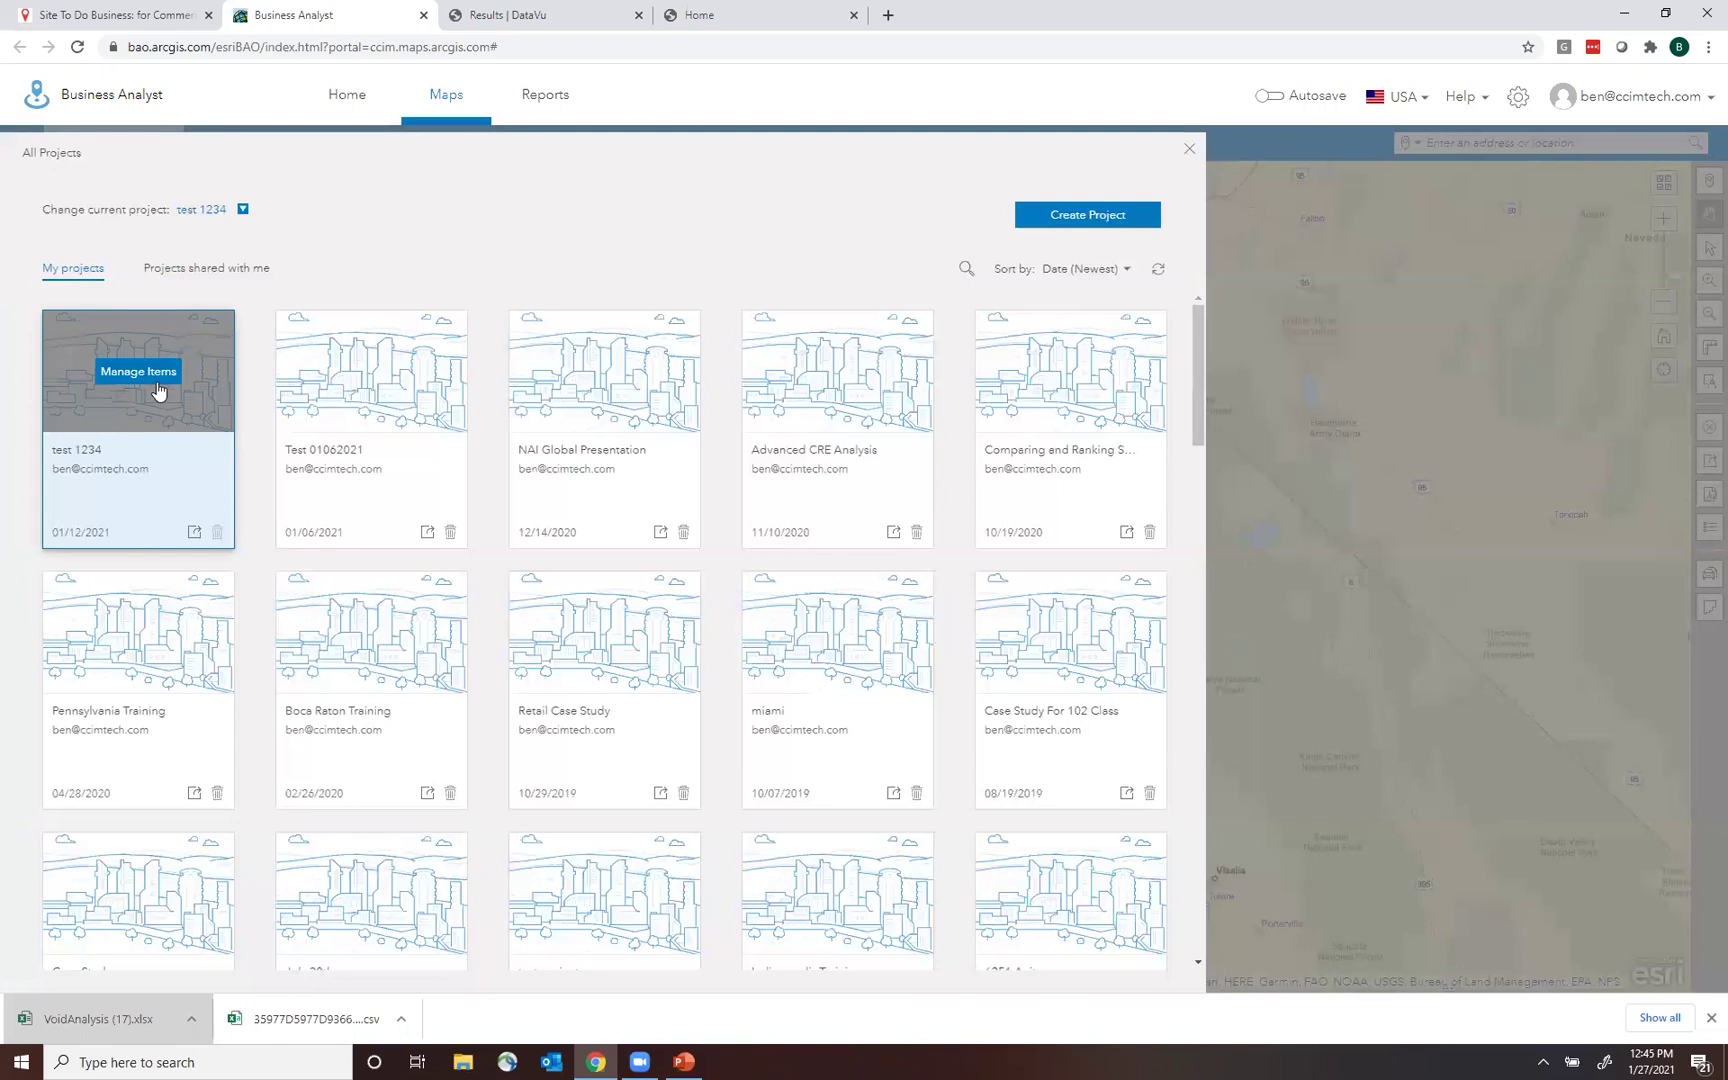
{"action": "left_click", "coordinate": [148, 374]}
{"action": "left_click_drag", "start_coordinate": [1181, 324], "coordinate": [1179, 449]}
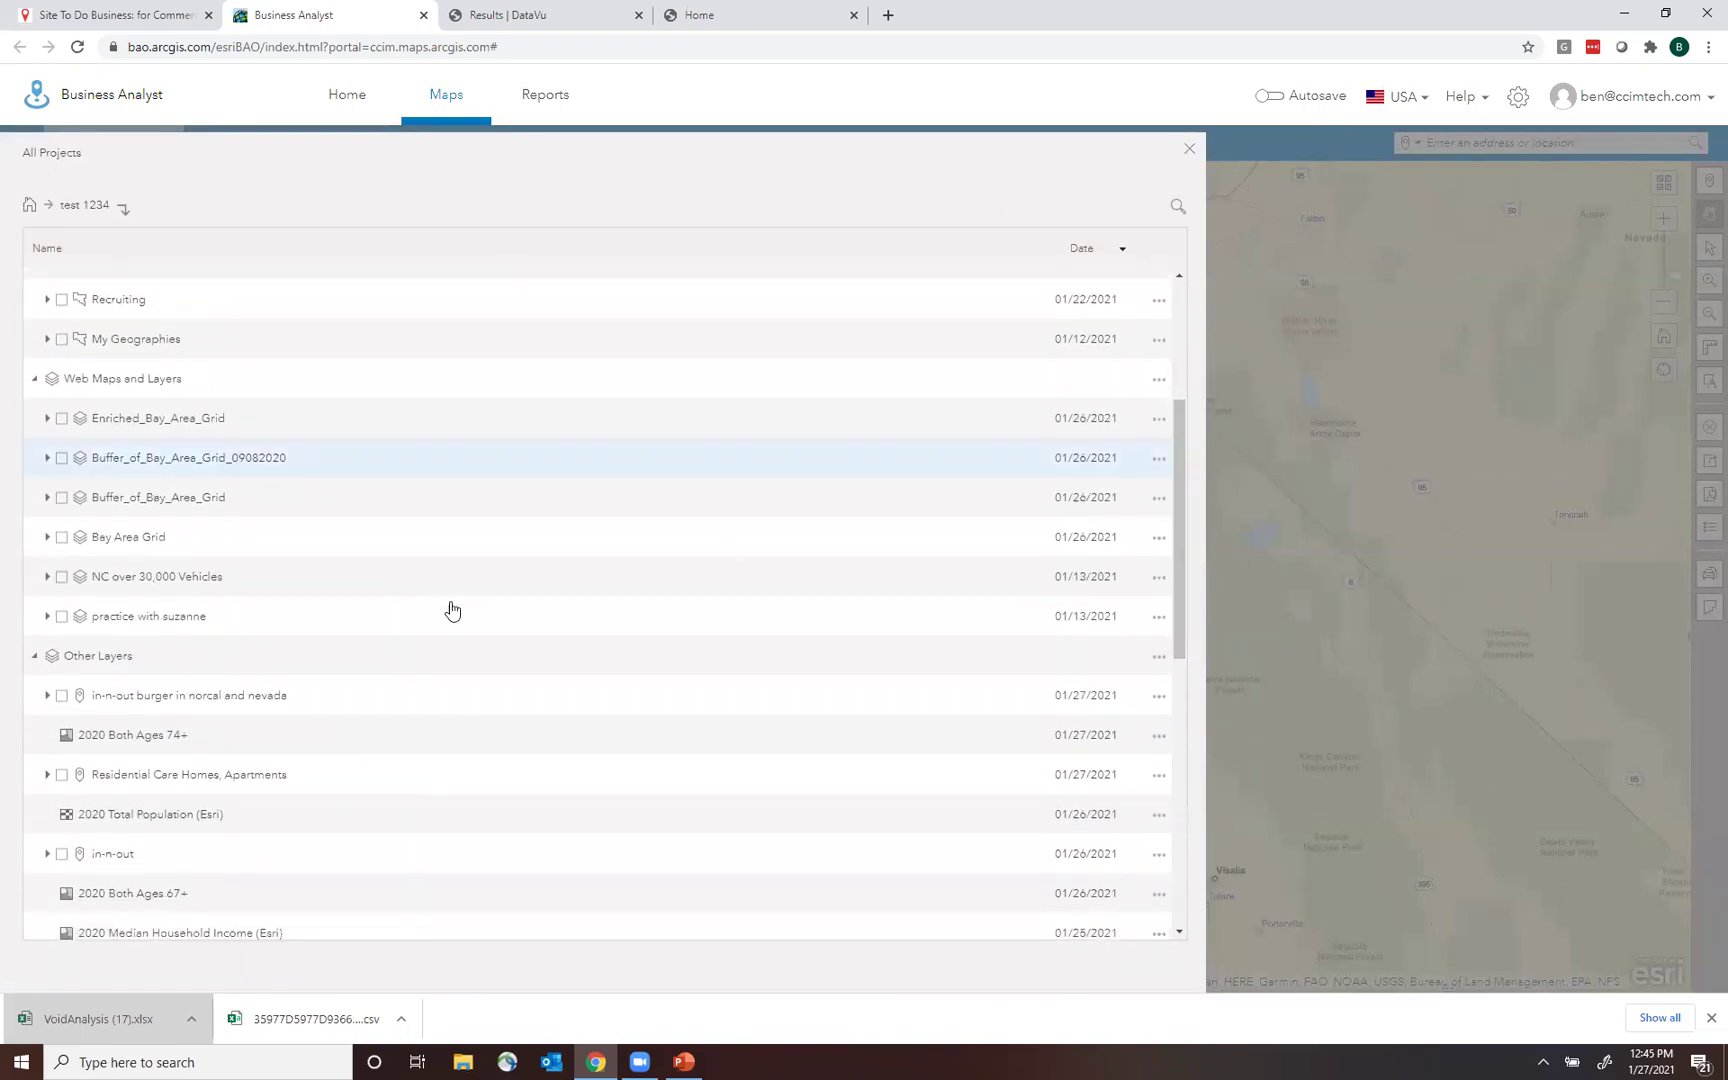
{"action": "left_click", "coordinate": [62, 698]}
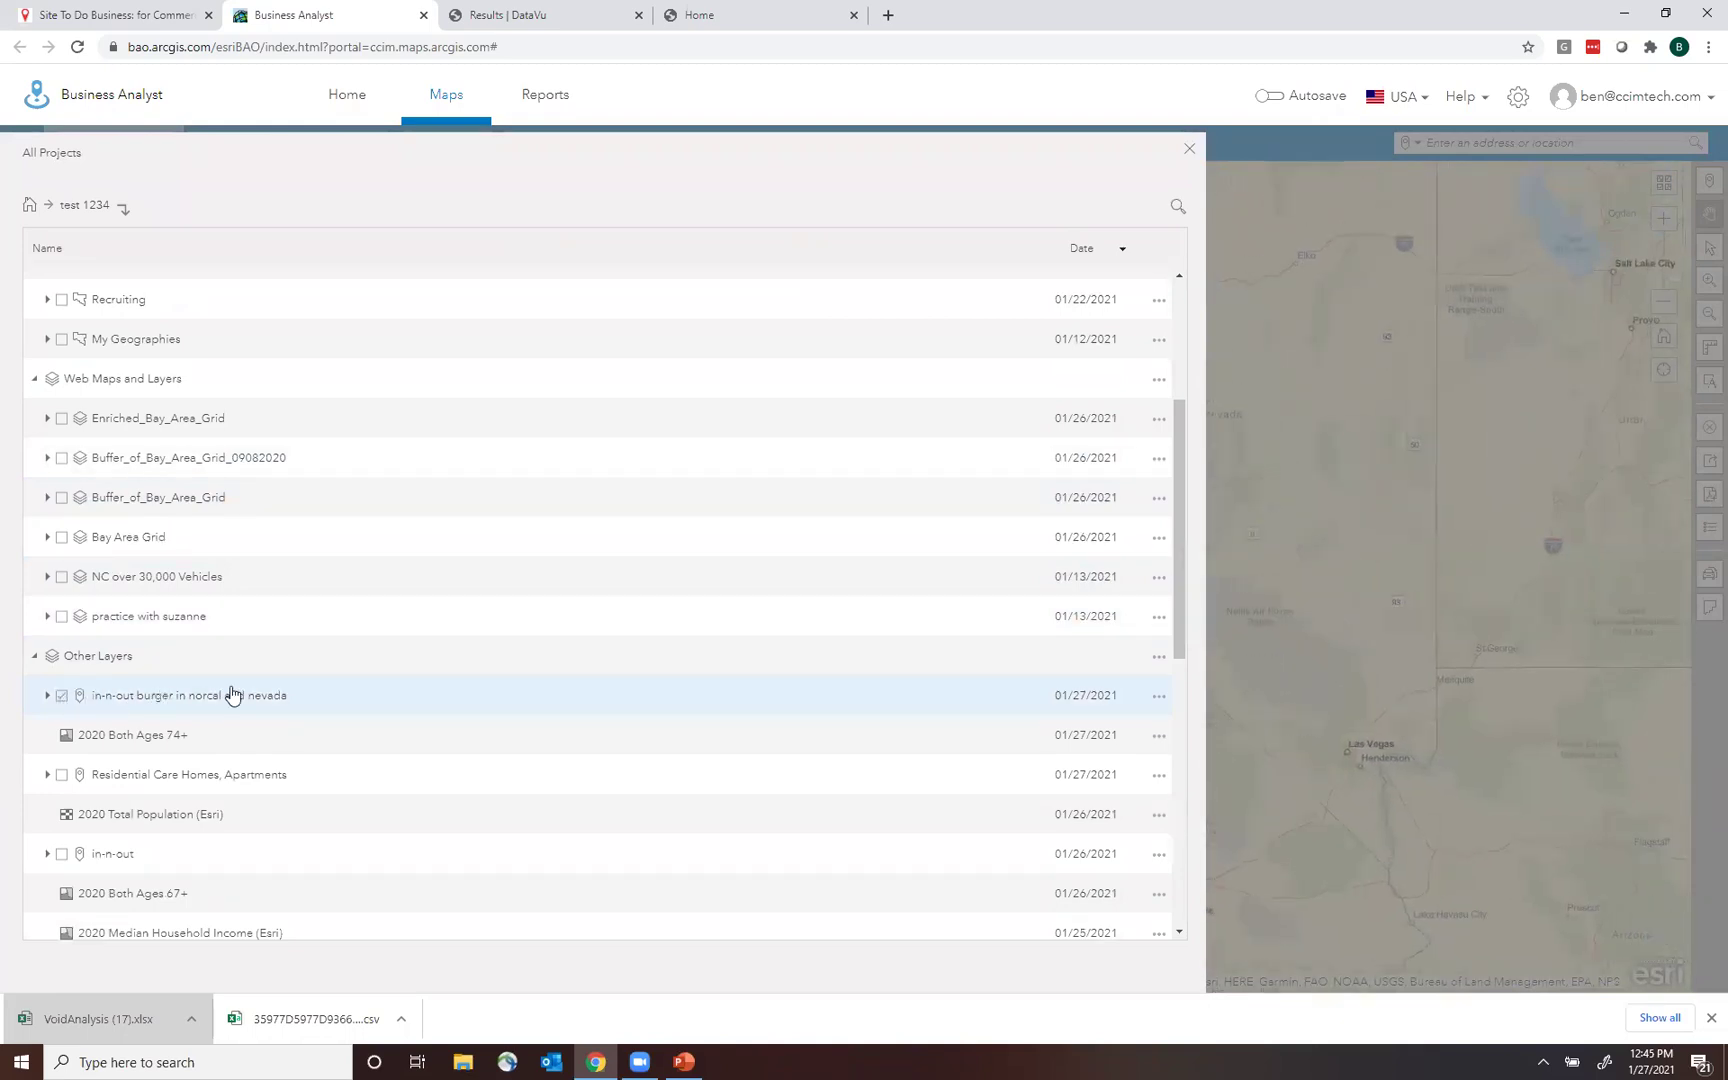
{"action": "left_click", "coordinate": [1160, 697]}
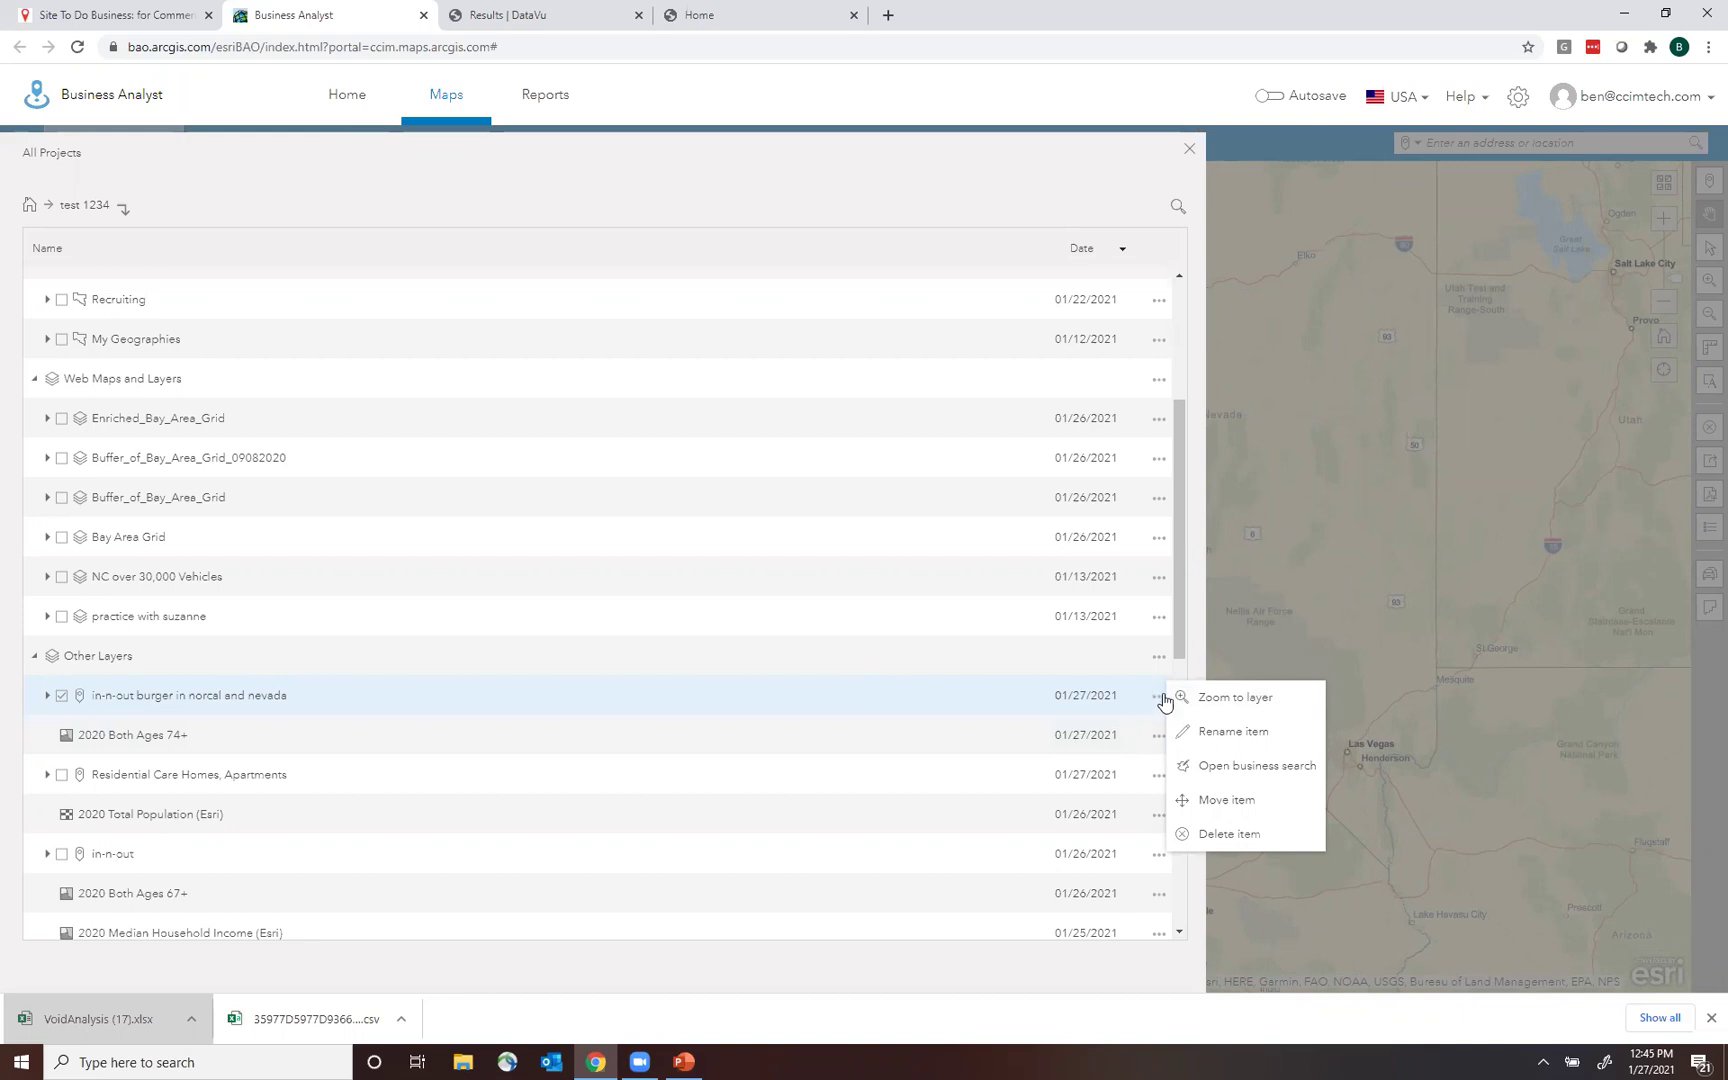
{"action": "left_click", "coordinate": [1286, 697]}
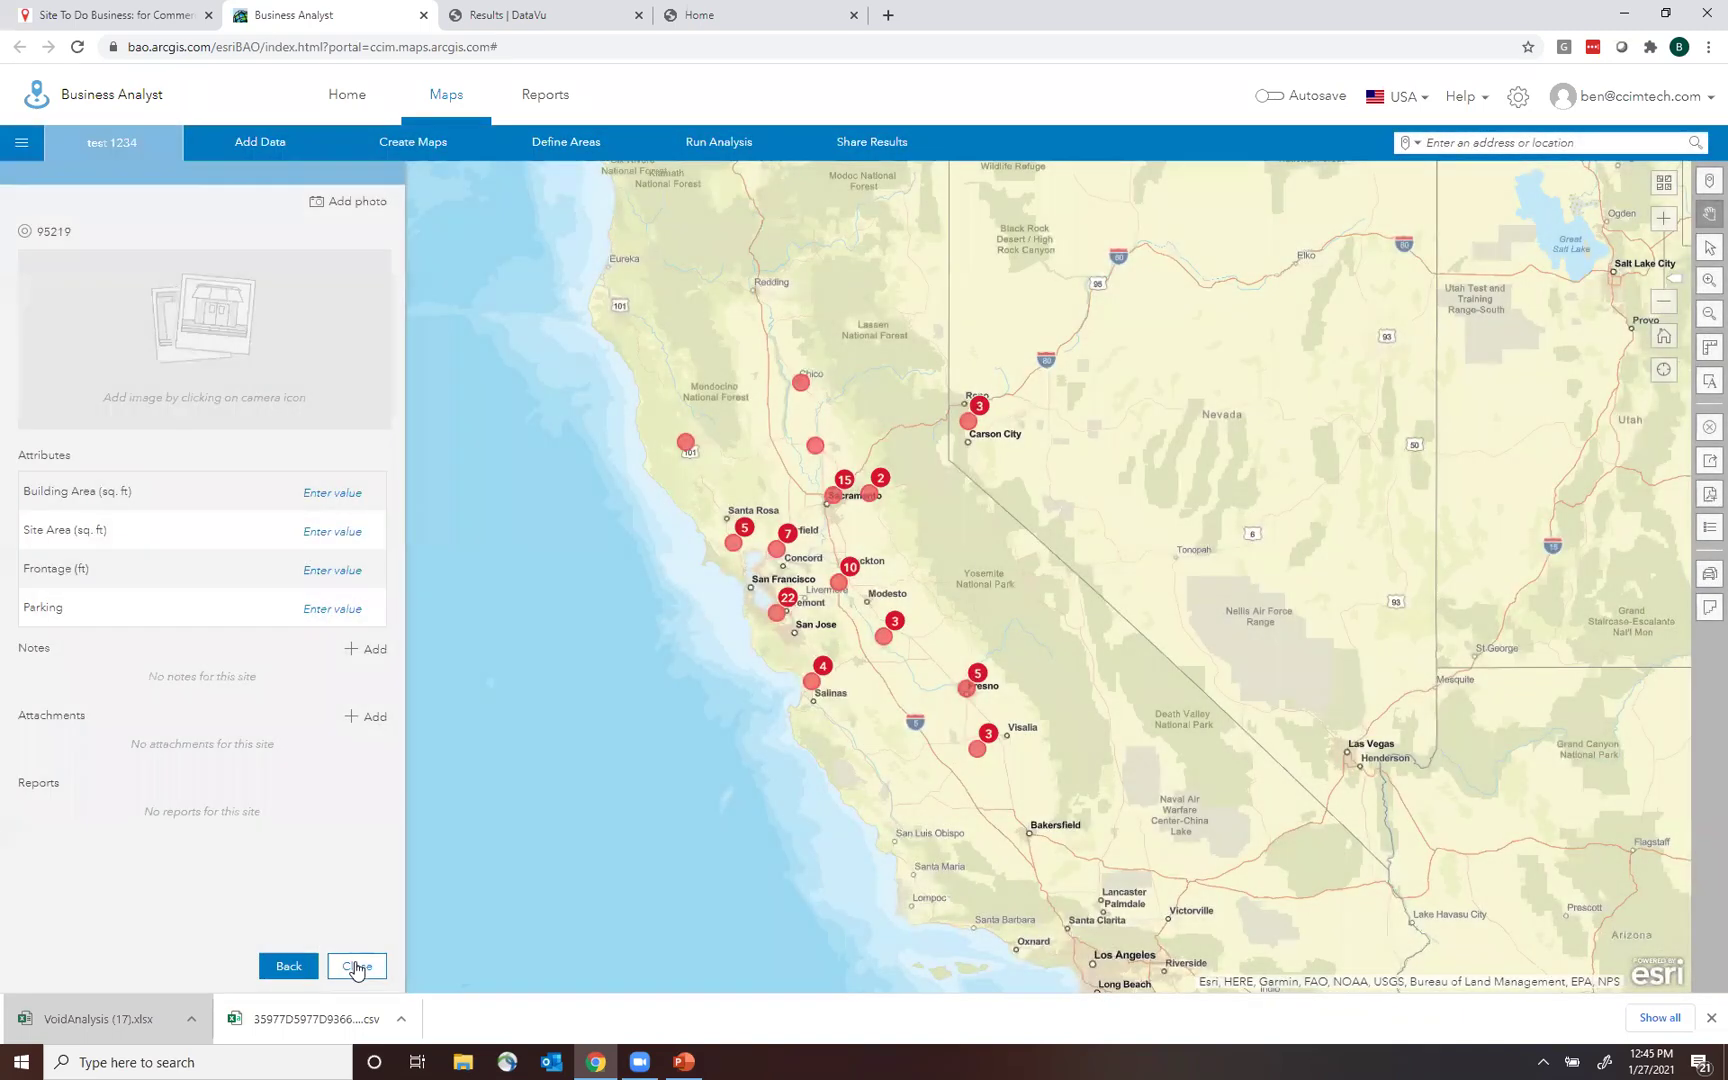
Box-select all 82 In-n-out Burger points on the map.
{"action": "left_click", "coordinate": [355, 856]}
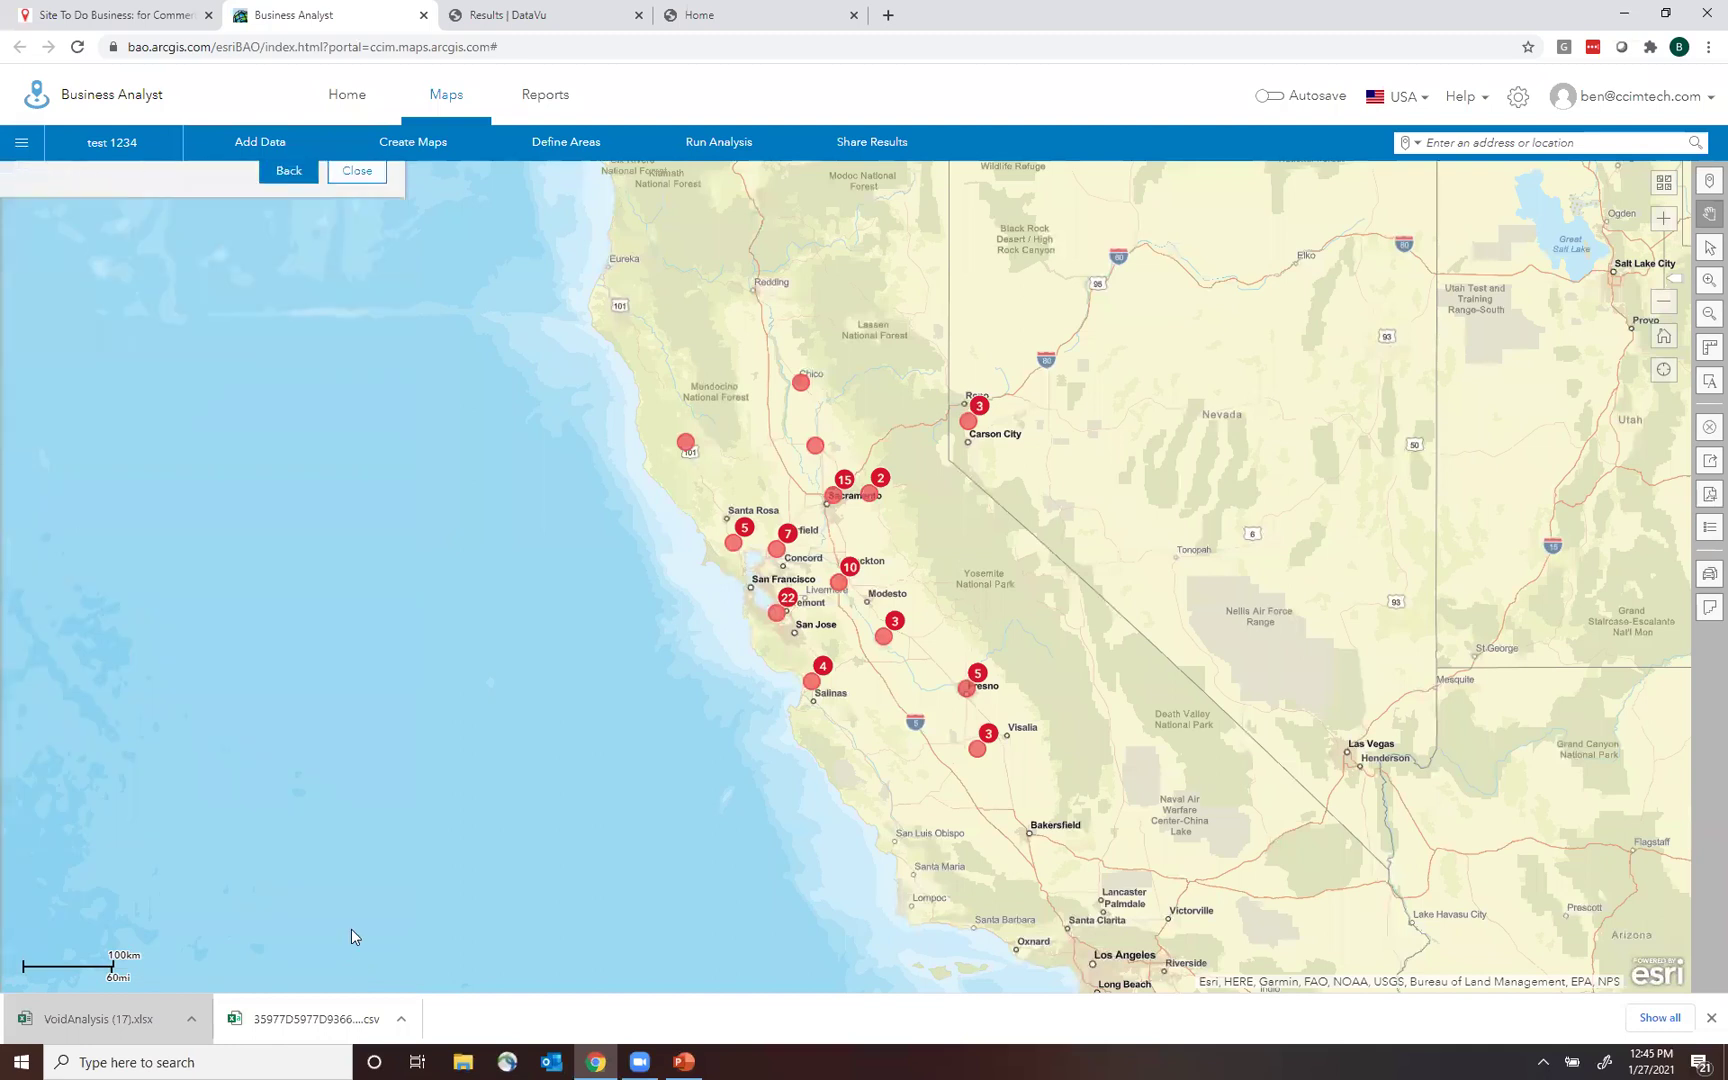
{"action": "left_click", "coordinate": [967, 690]}
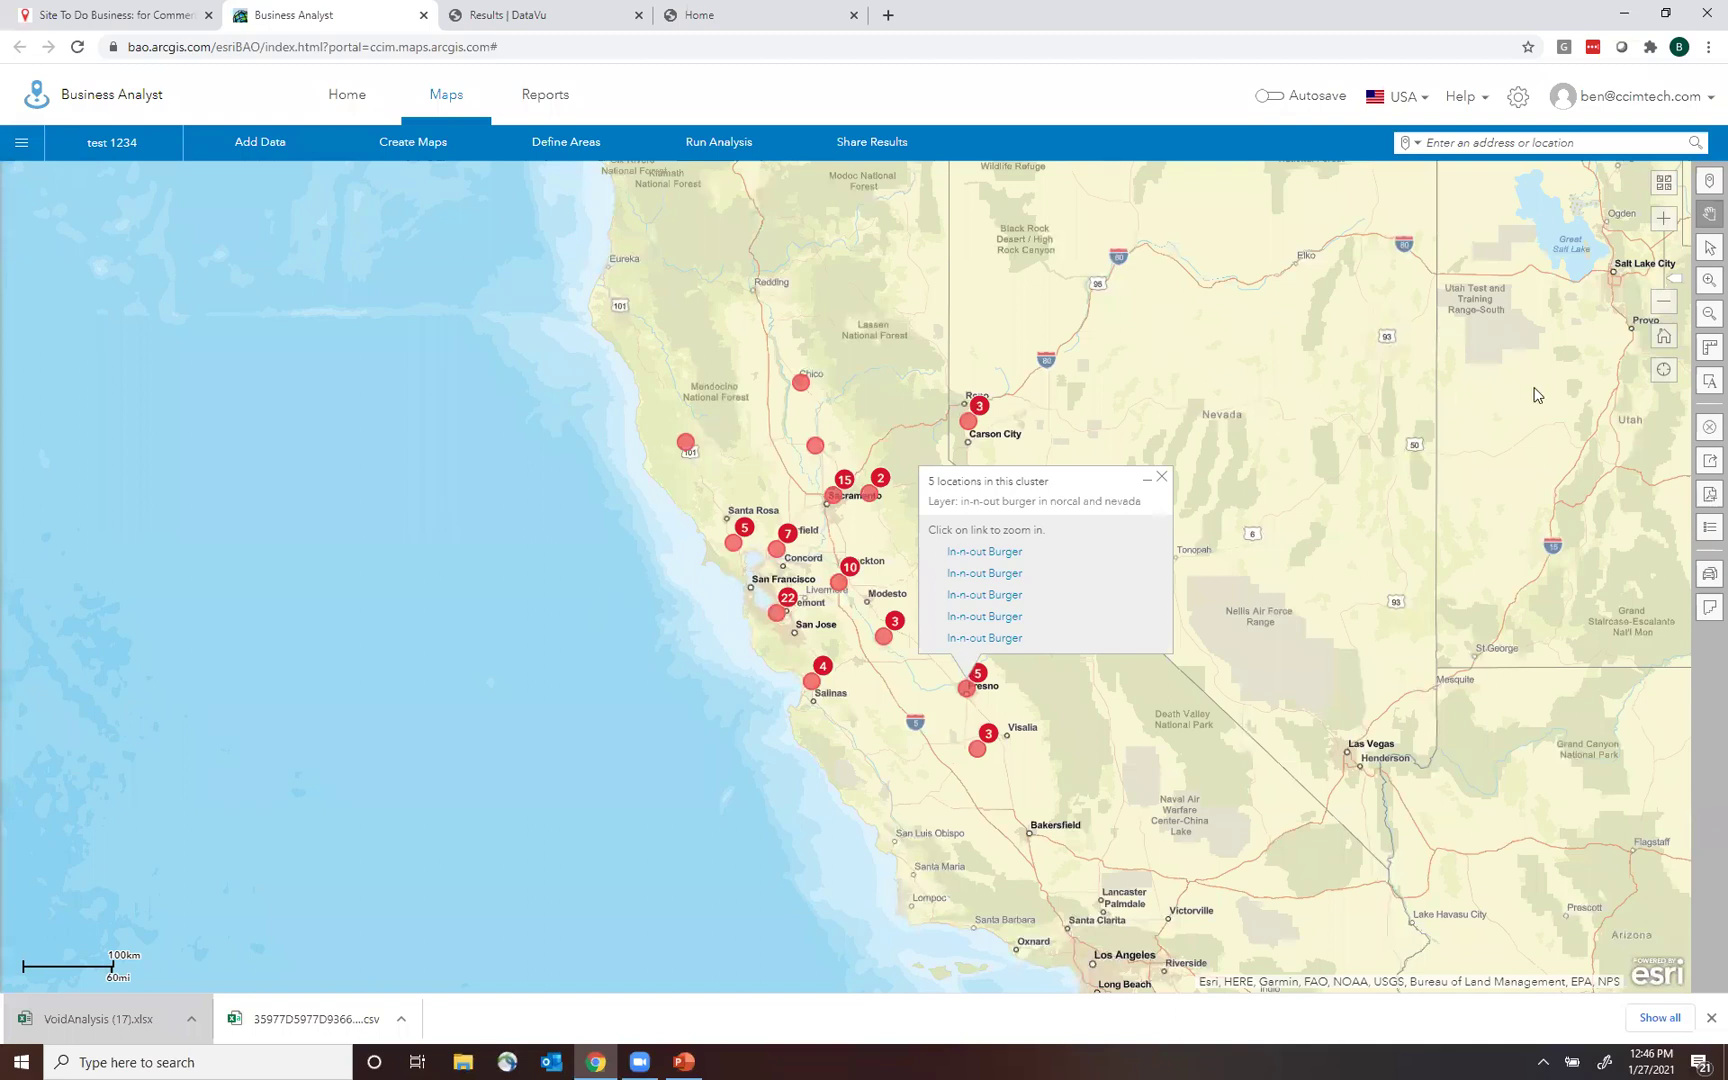
{"action": "left_click", "coordinate": [1709, 250]}
{"action": "left_click_drag", "start_coordinate": [566, 315], "coordinate": [1123, 797]}
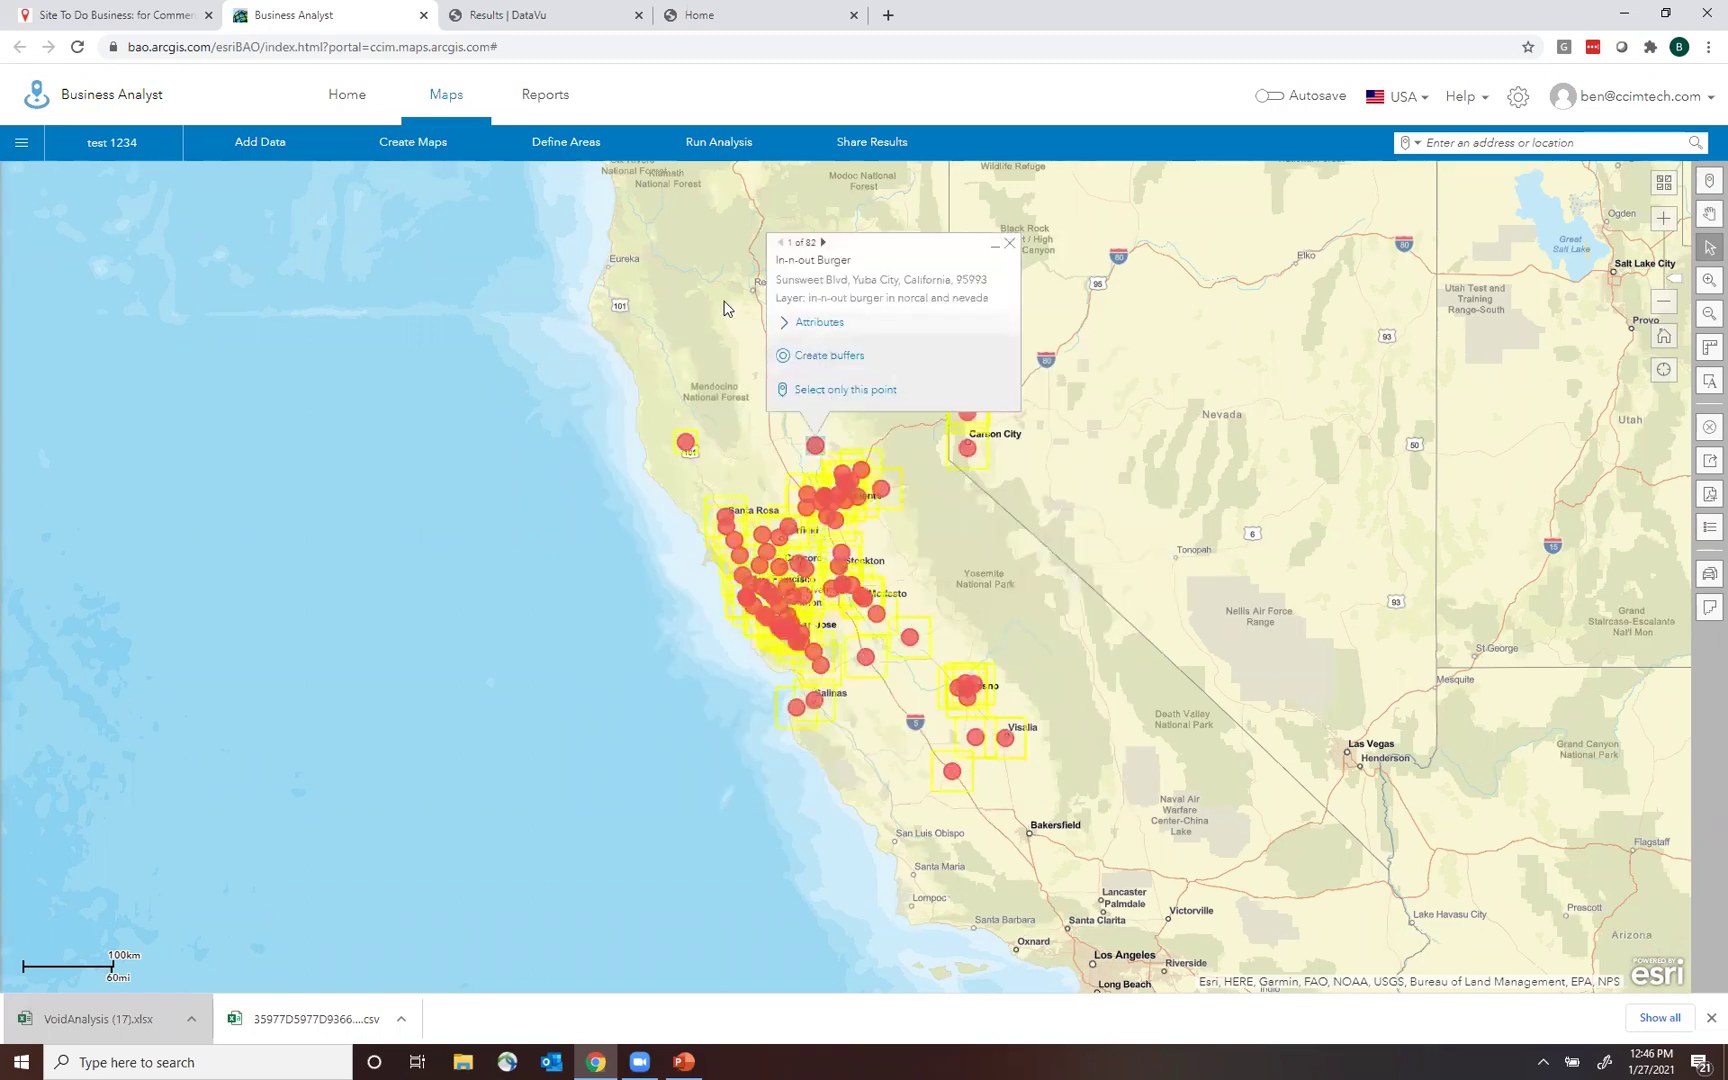
Create 5-minute drive time areas around the selected points.
{"action": "left_click", "coordinate": [828, 357]}
{"action": "left_click", "coordinate": [912, 330]}
{"action": "key", "text": "BackSpace"}
{"action": "left_click", "coordinate": [880, 332]}
{"action": "key", "text": "BackSpace"}
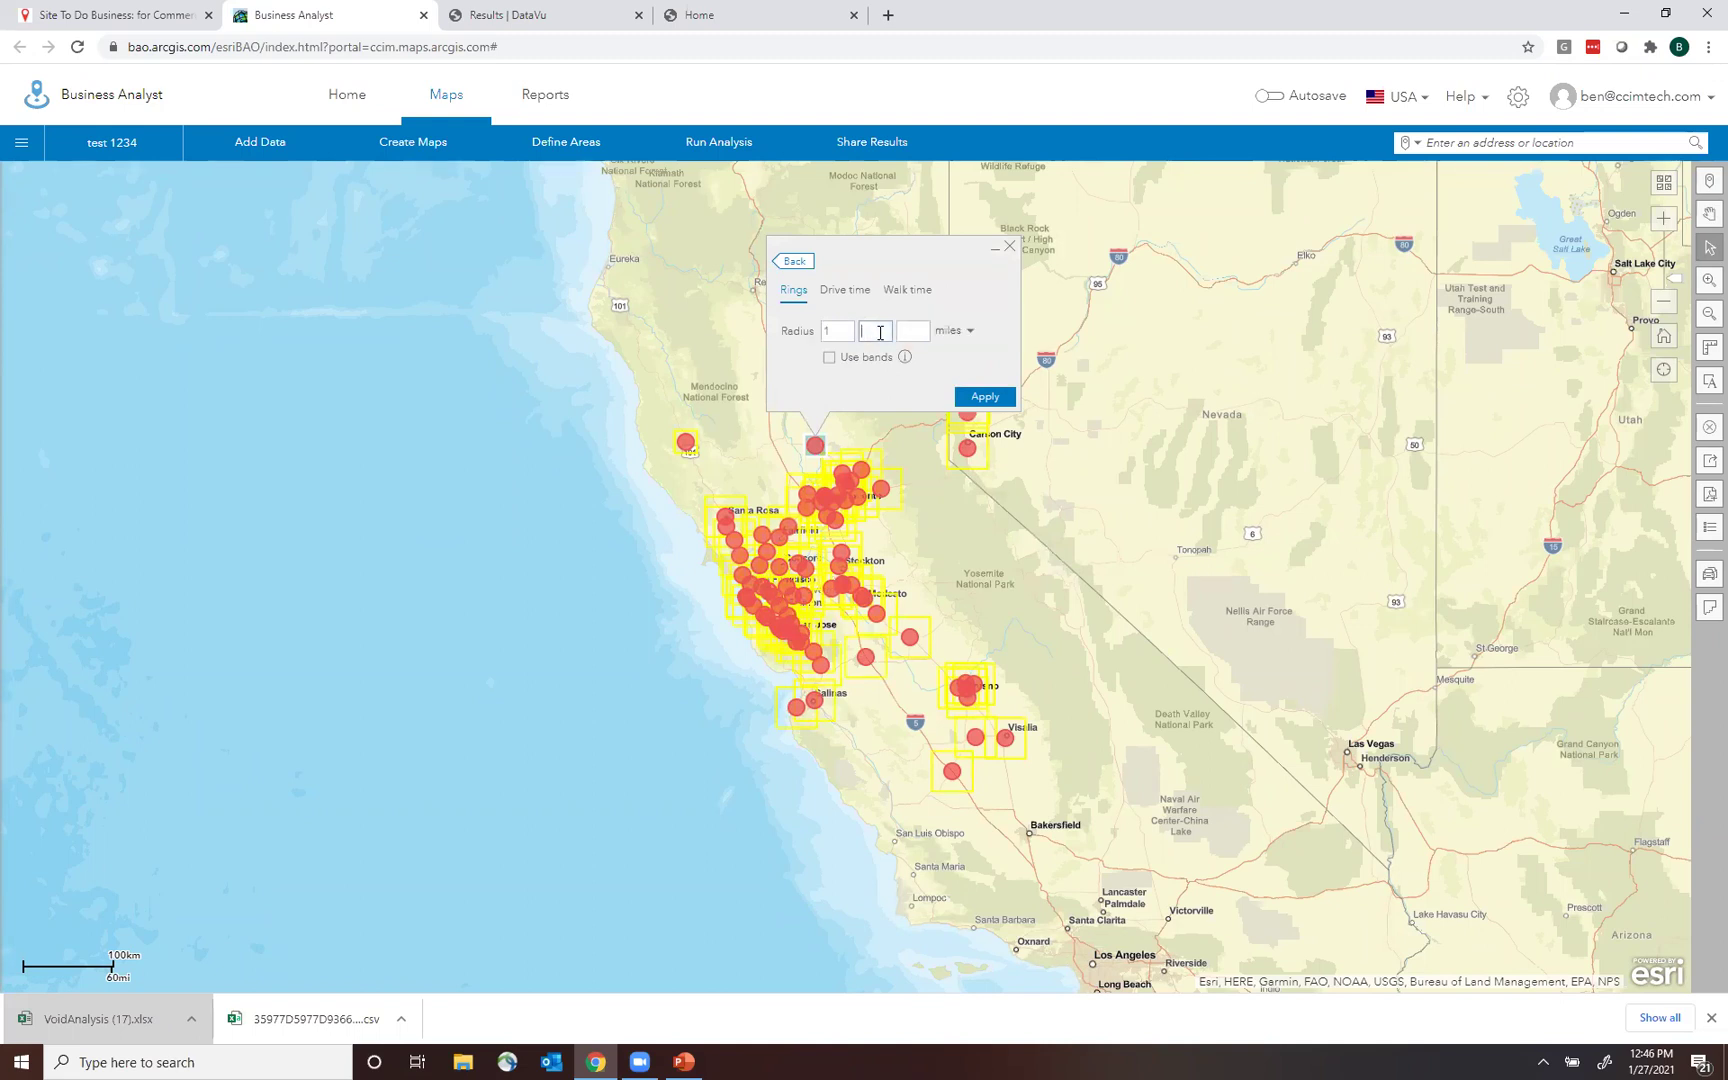
{"action": "left_click", "coordinate": [845, 290]}
{"action": "left_click", "coordinate": [912, 332]}
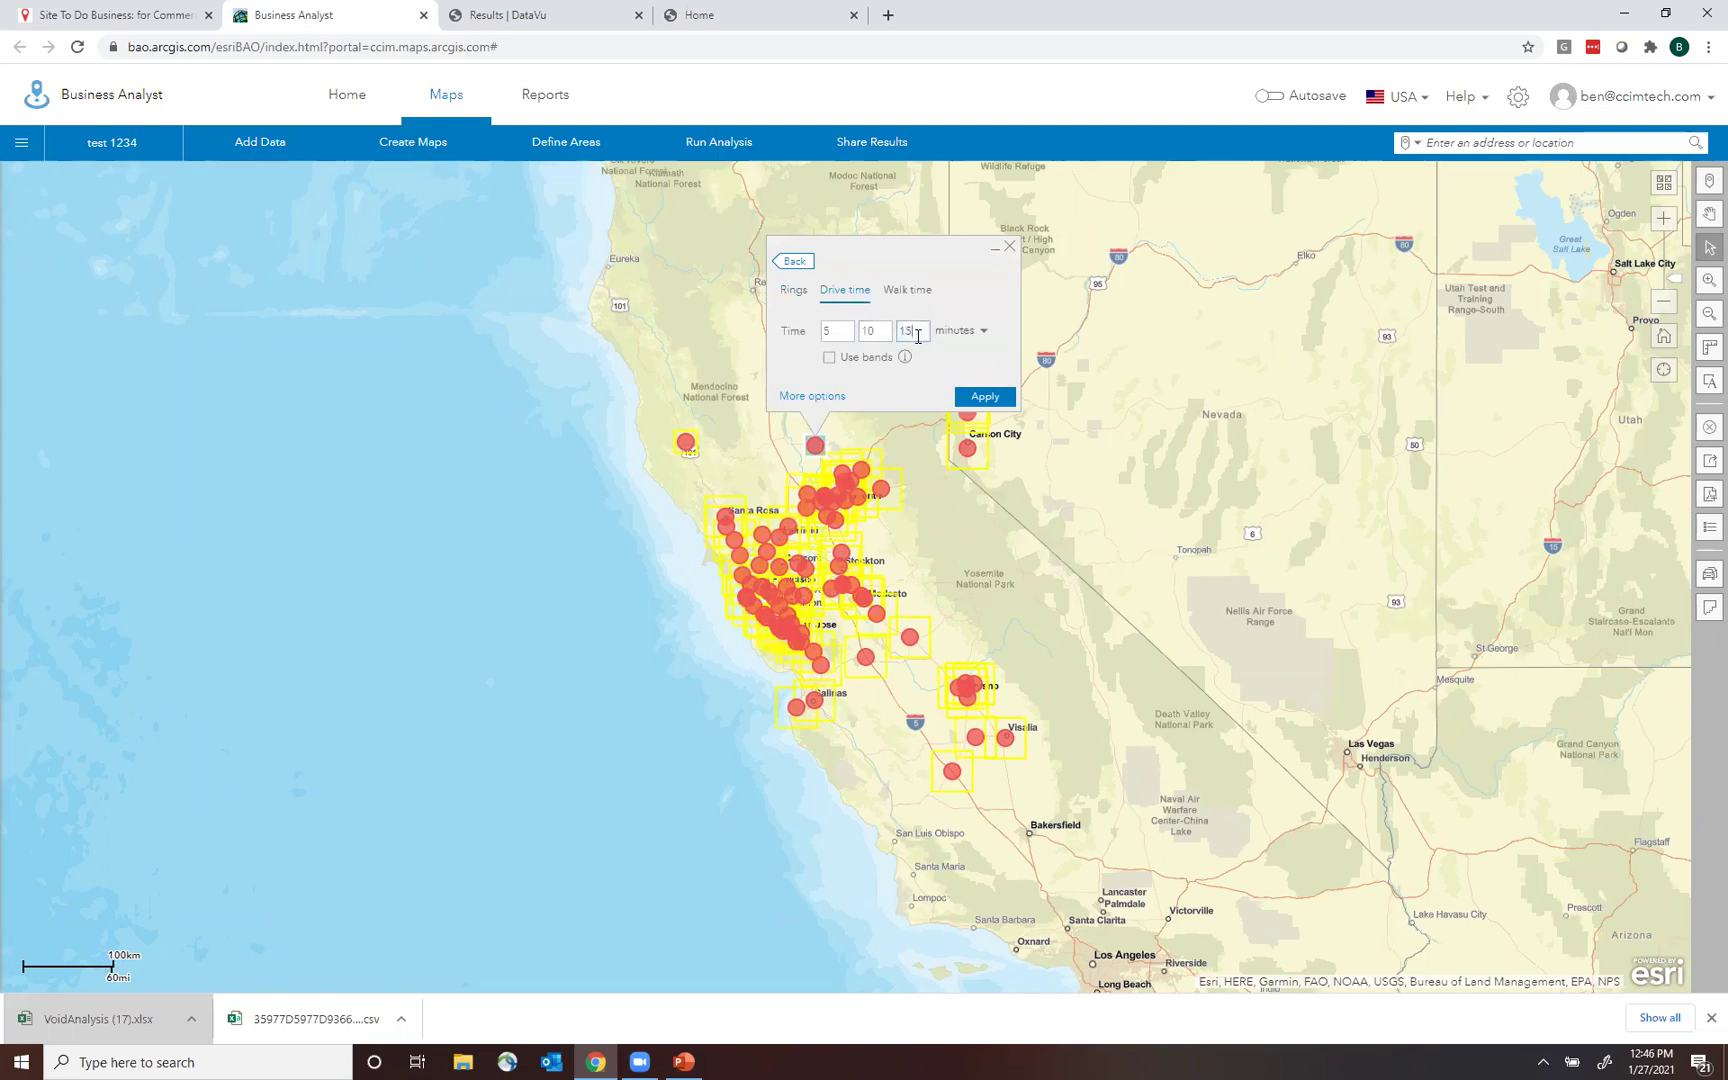
{"action": "key", "text": "shift+Tab"}
{"action": "left_click", "coordinate": [985, 396]}
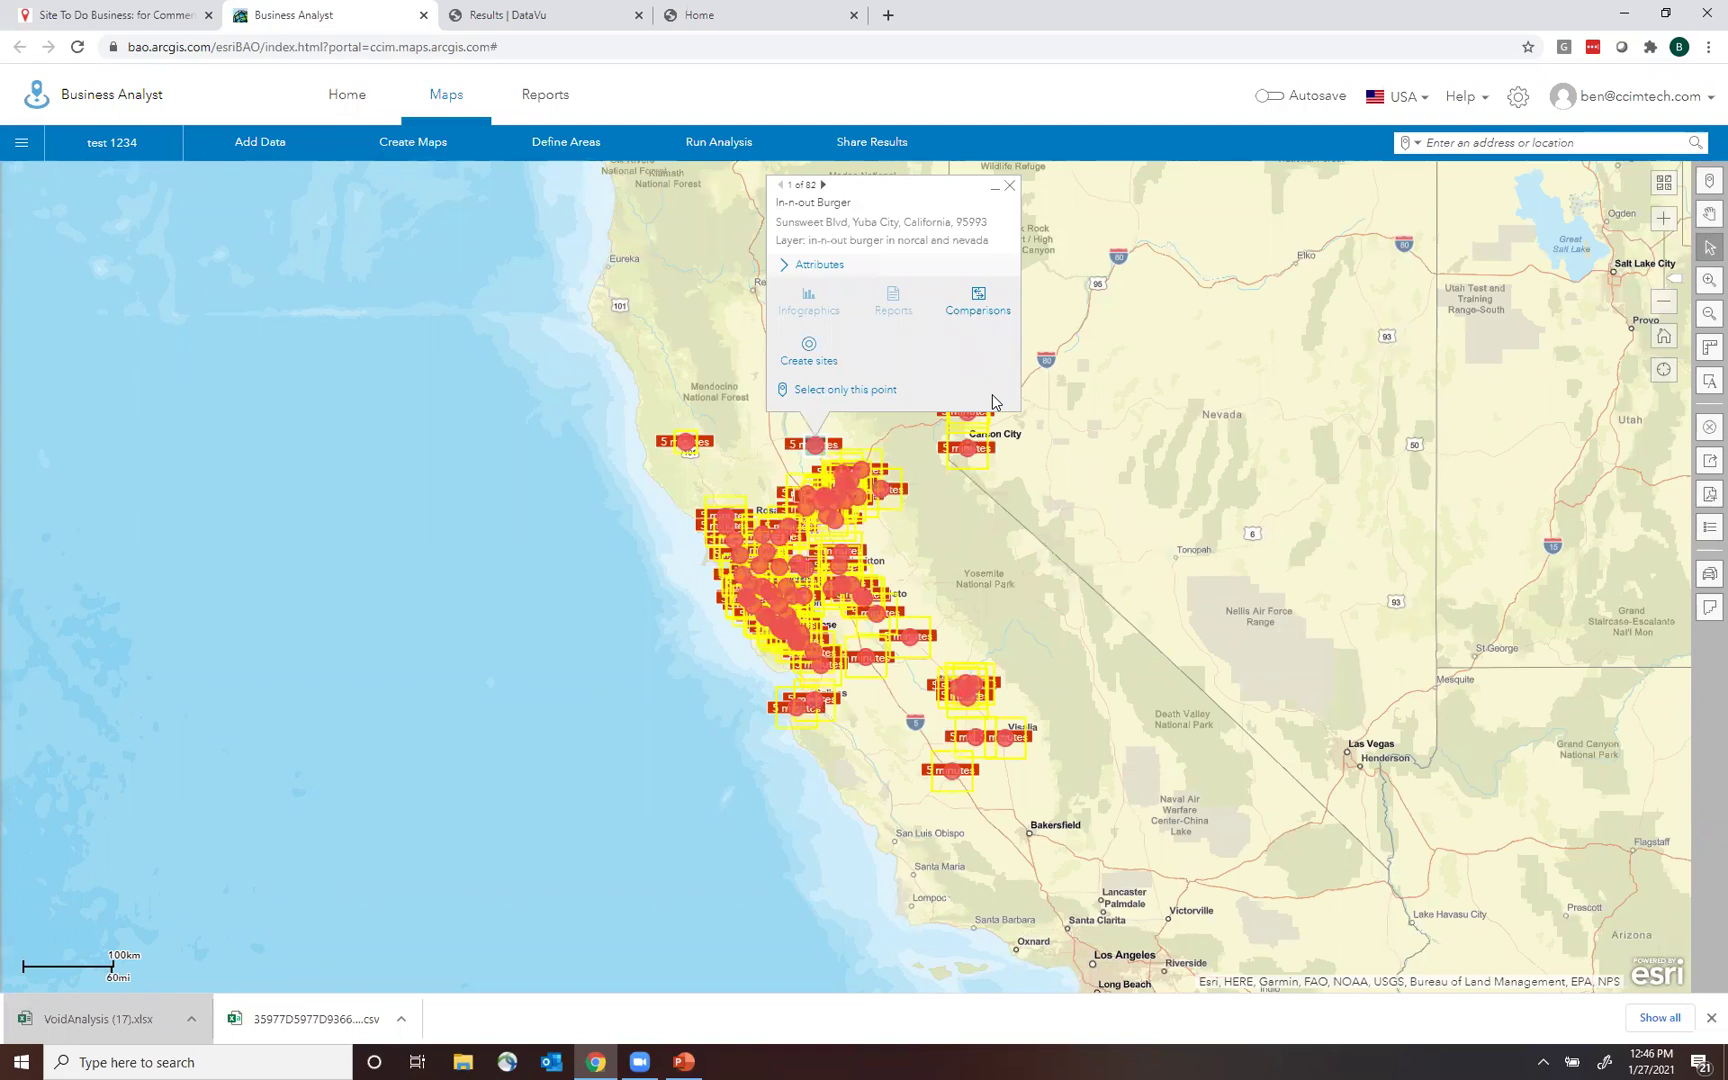
Create 82 sites from the drive-time areas and send them to Comparisons reports.
{"action": "left_click", "coordinate": [806, 350]}
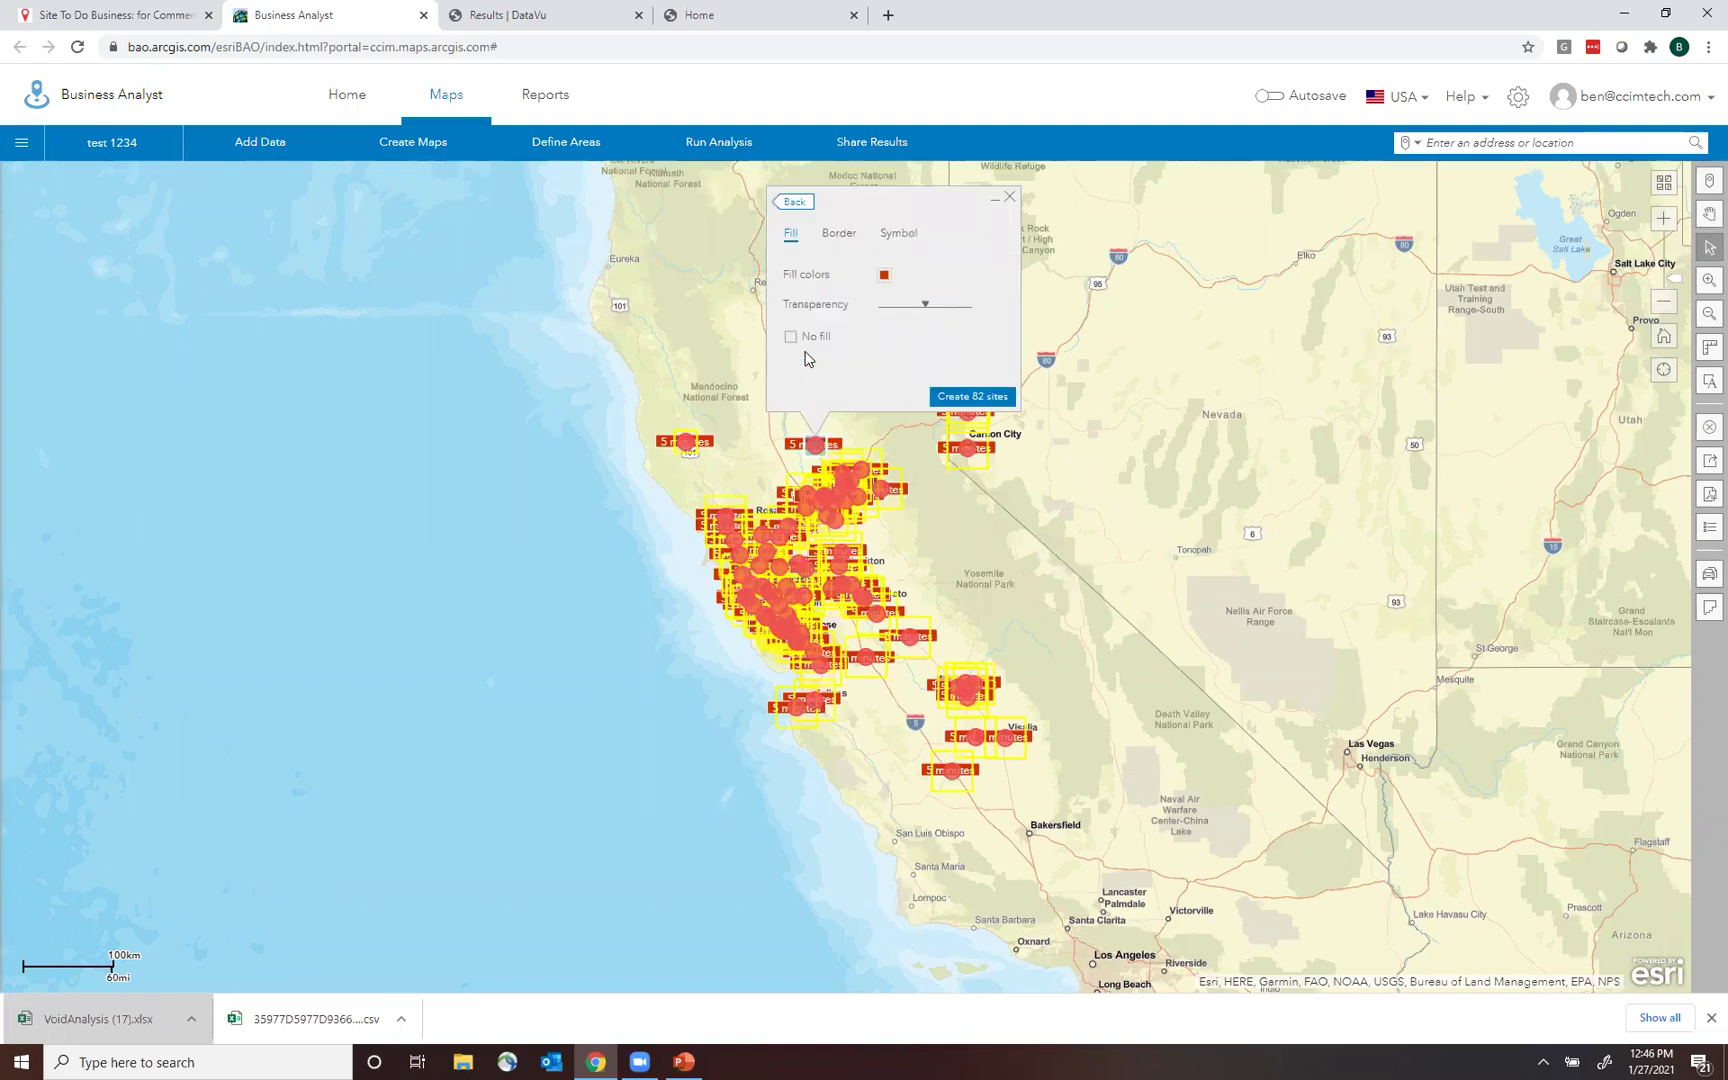
{"action": "left_click", "coordinate": [985, 396]}
{"action": "left_click", "coordinate": [1010, 196]}
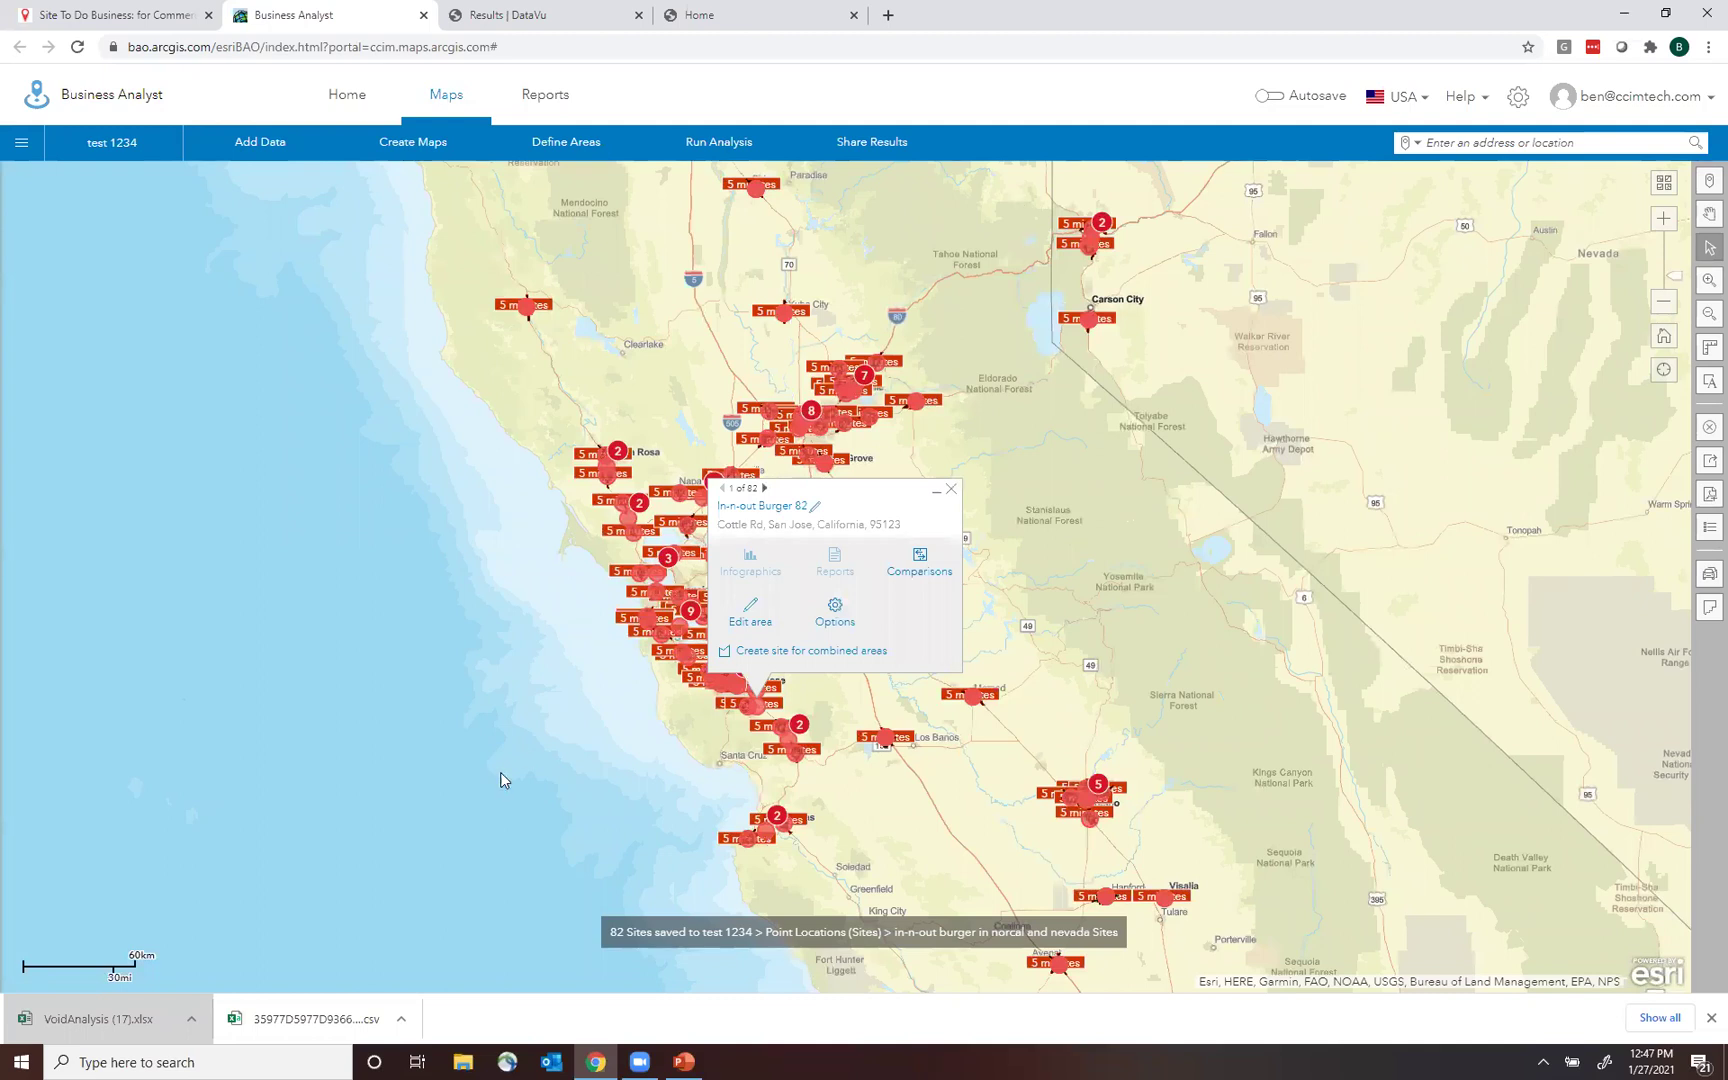
{"action": "left_click", "coordinate": [919, 560]}
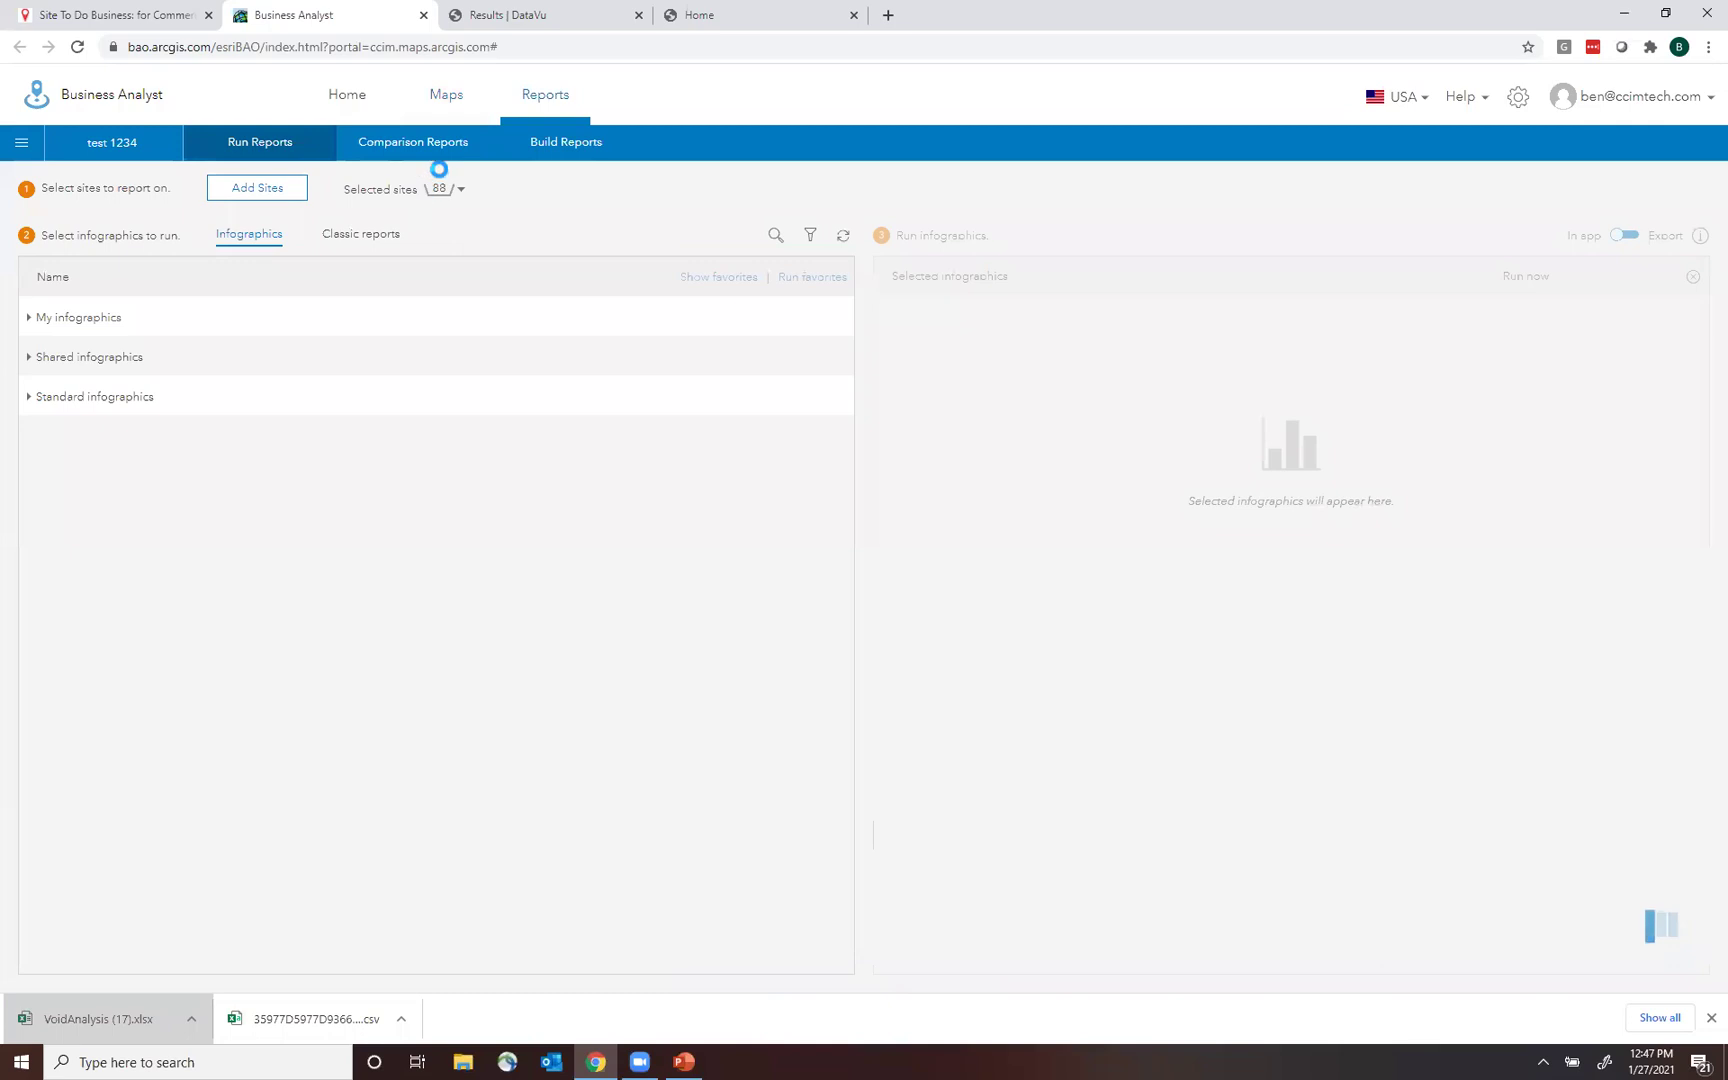
Open Comparison Reports and start a new report in Add Variables.
{"action": "mouse_move", "coordinate": [433, 151]}
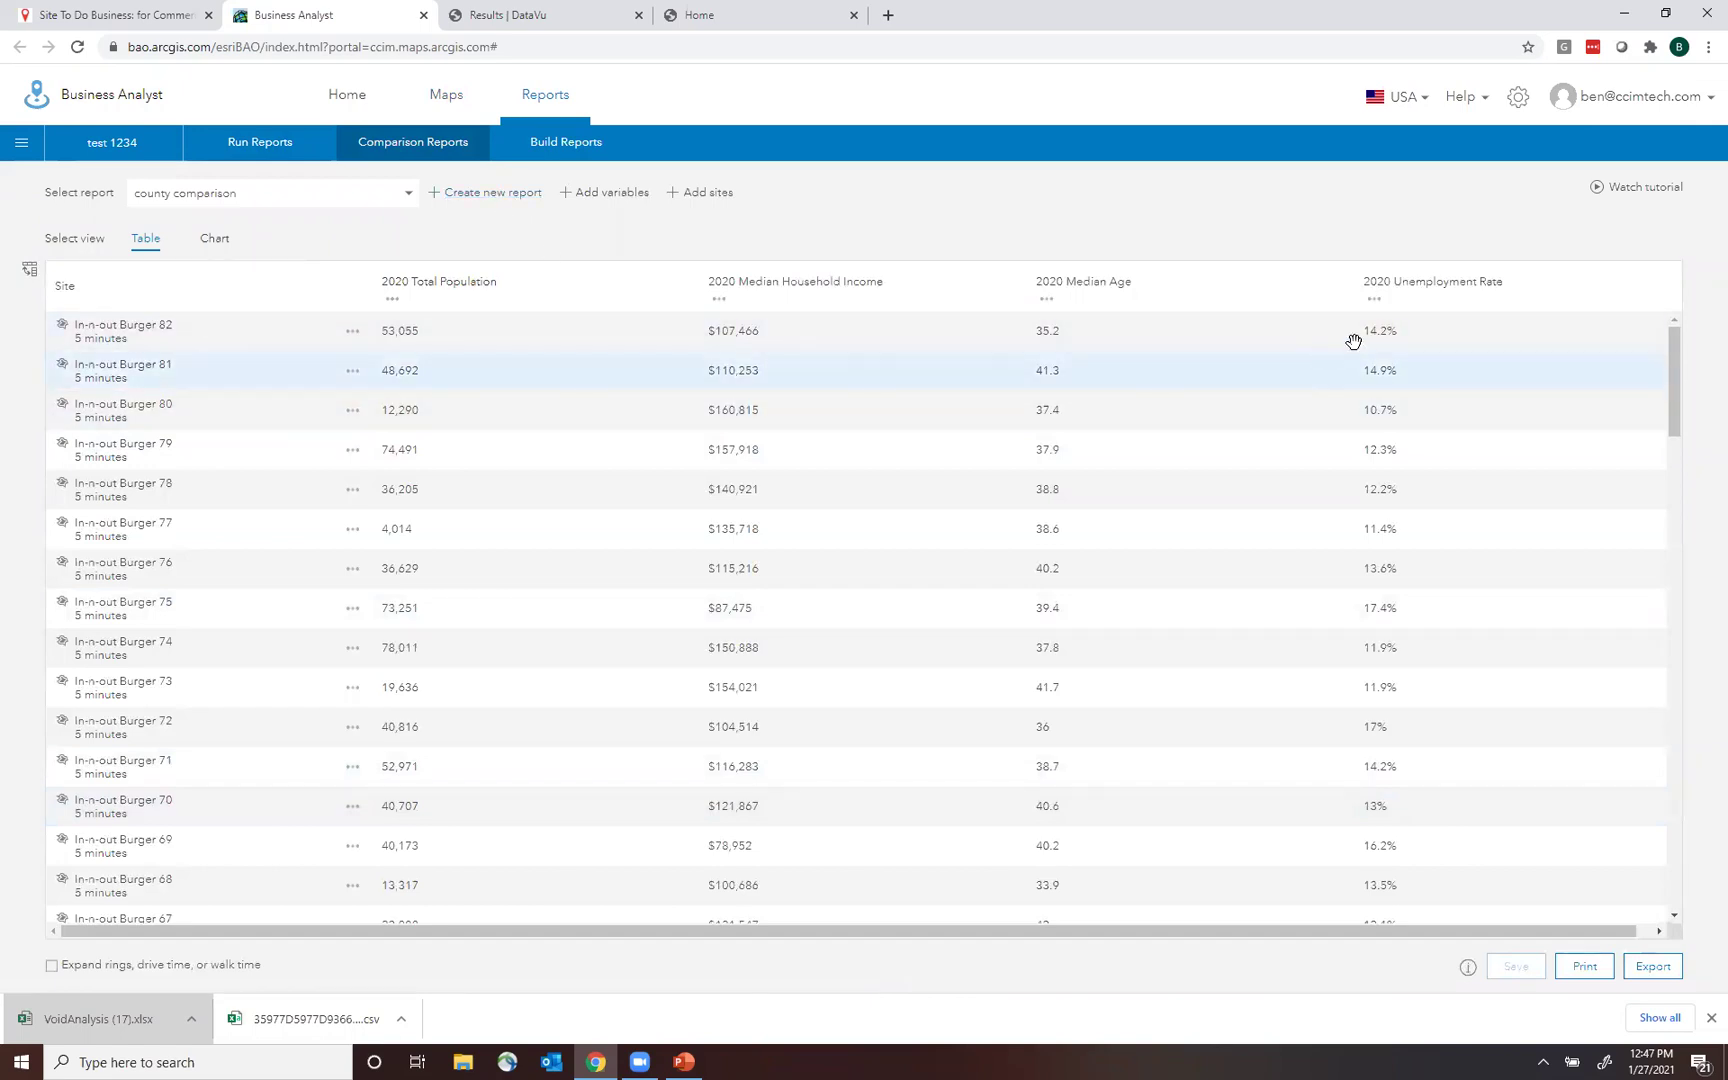
{"action": "left_click", "coordinate": [484, 197]}
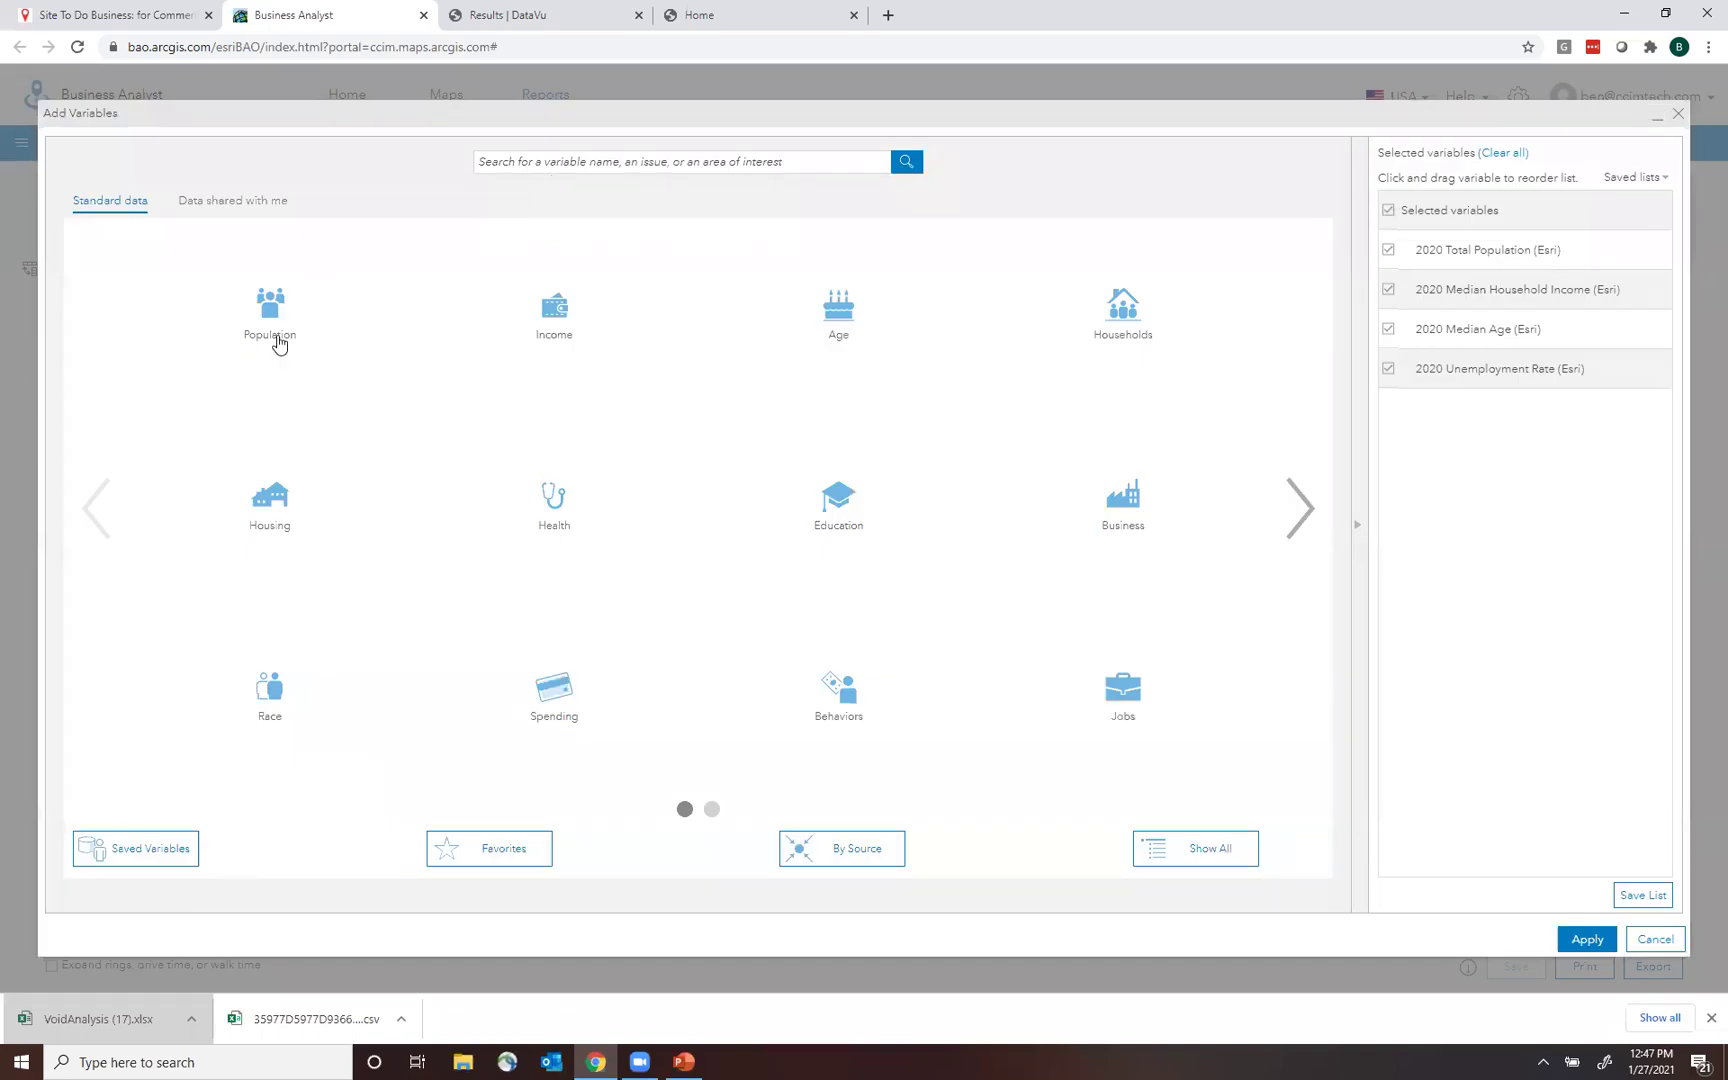
Add 2020 Total Population, 2020-2025 population growth rate and 2020 Median Household Income.
{"action": "left_click", "coordinate": [279, 336]}
{"action": "left_click", "coordinate": [222, 268]}
{"action": "left_click", "coordinate": [222, 317]}
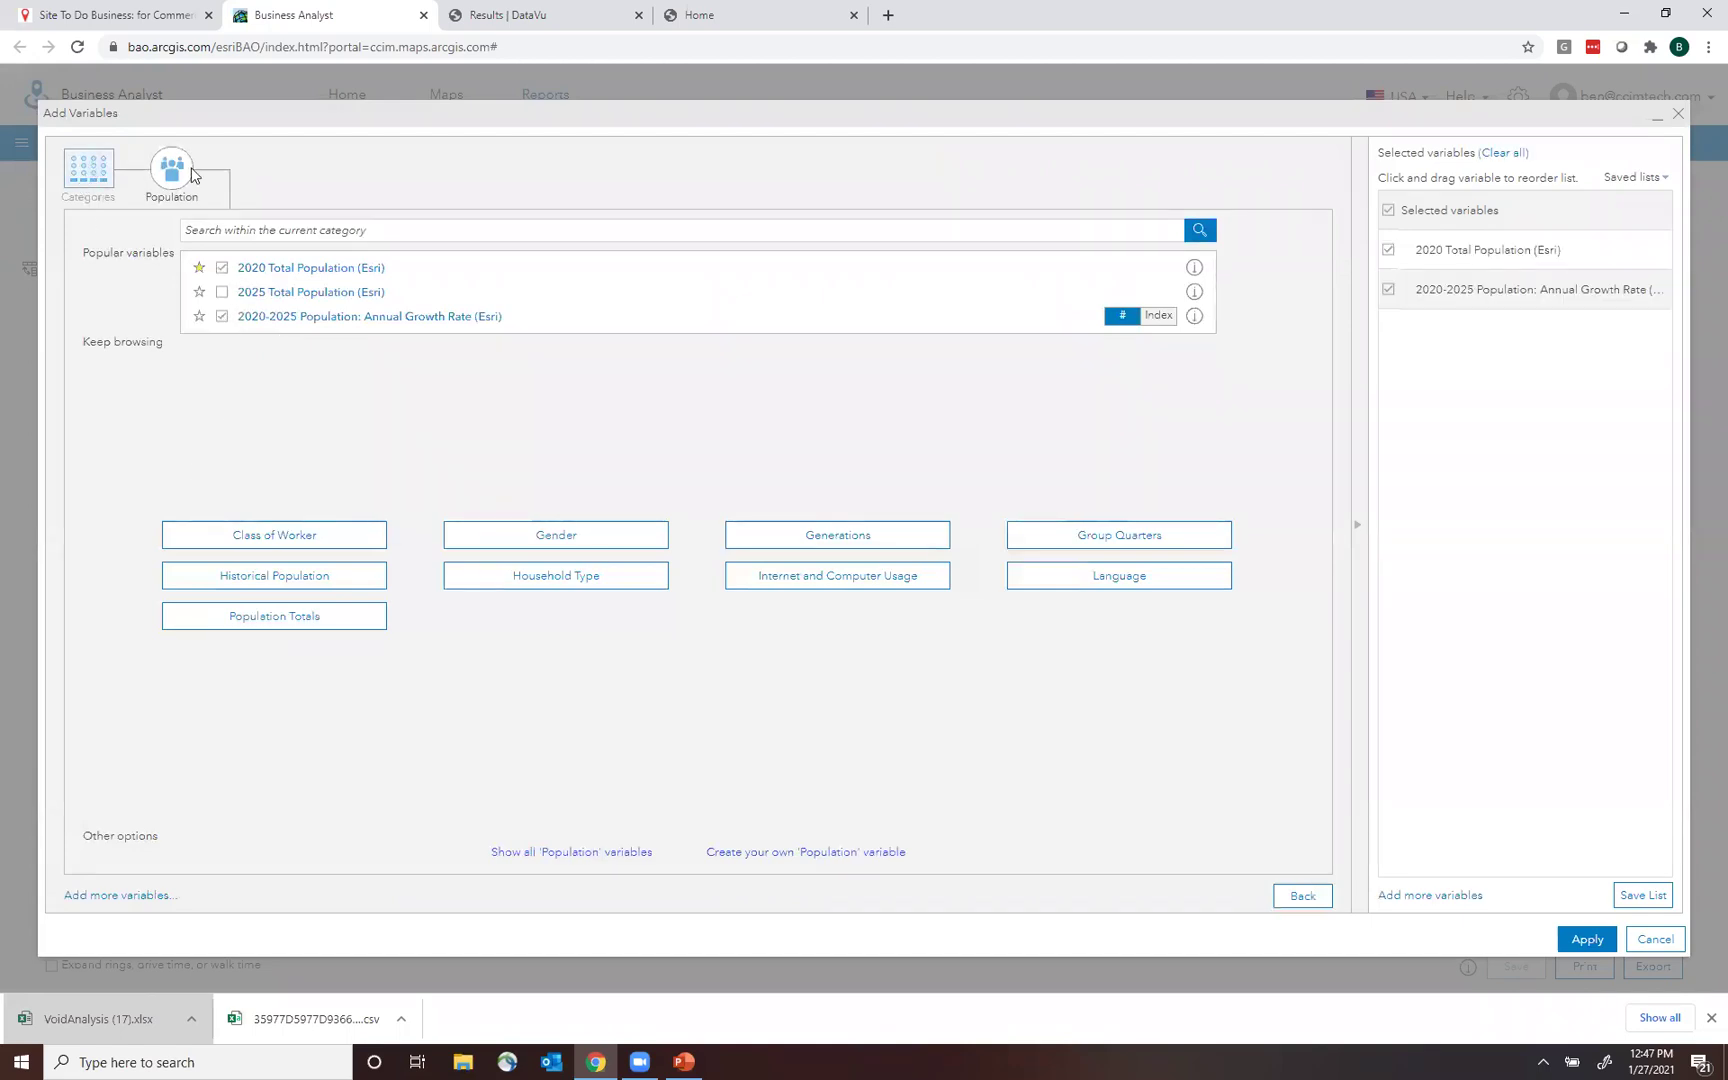
{"action": "left_click", "coordinate": [191, 175]}
{"action": "left_click", "coordinate": [578, 322]}
{"action": "left_click", "coordinate": [222, 268]}
Add 2020 Total Households and 2020 Average Household Size.
{"action": "left_click", "coordinate": [88, 170]}
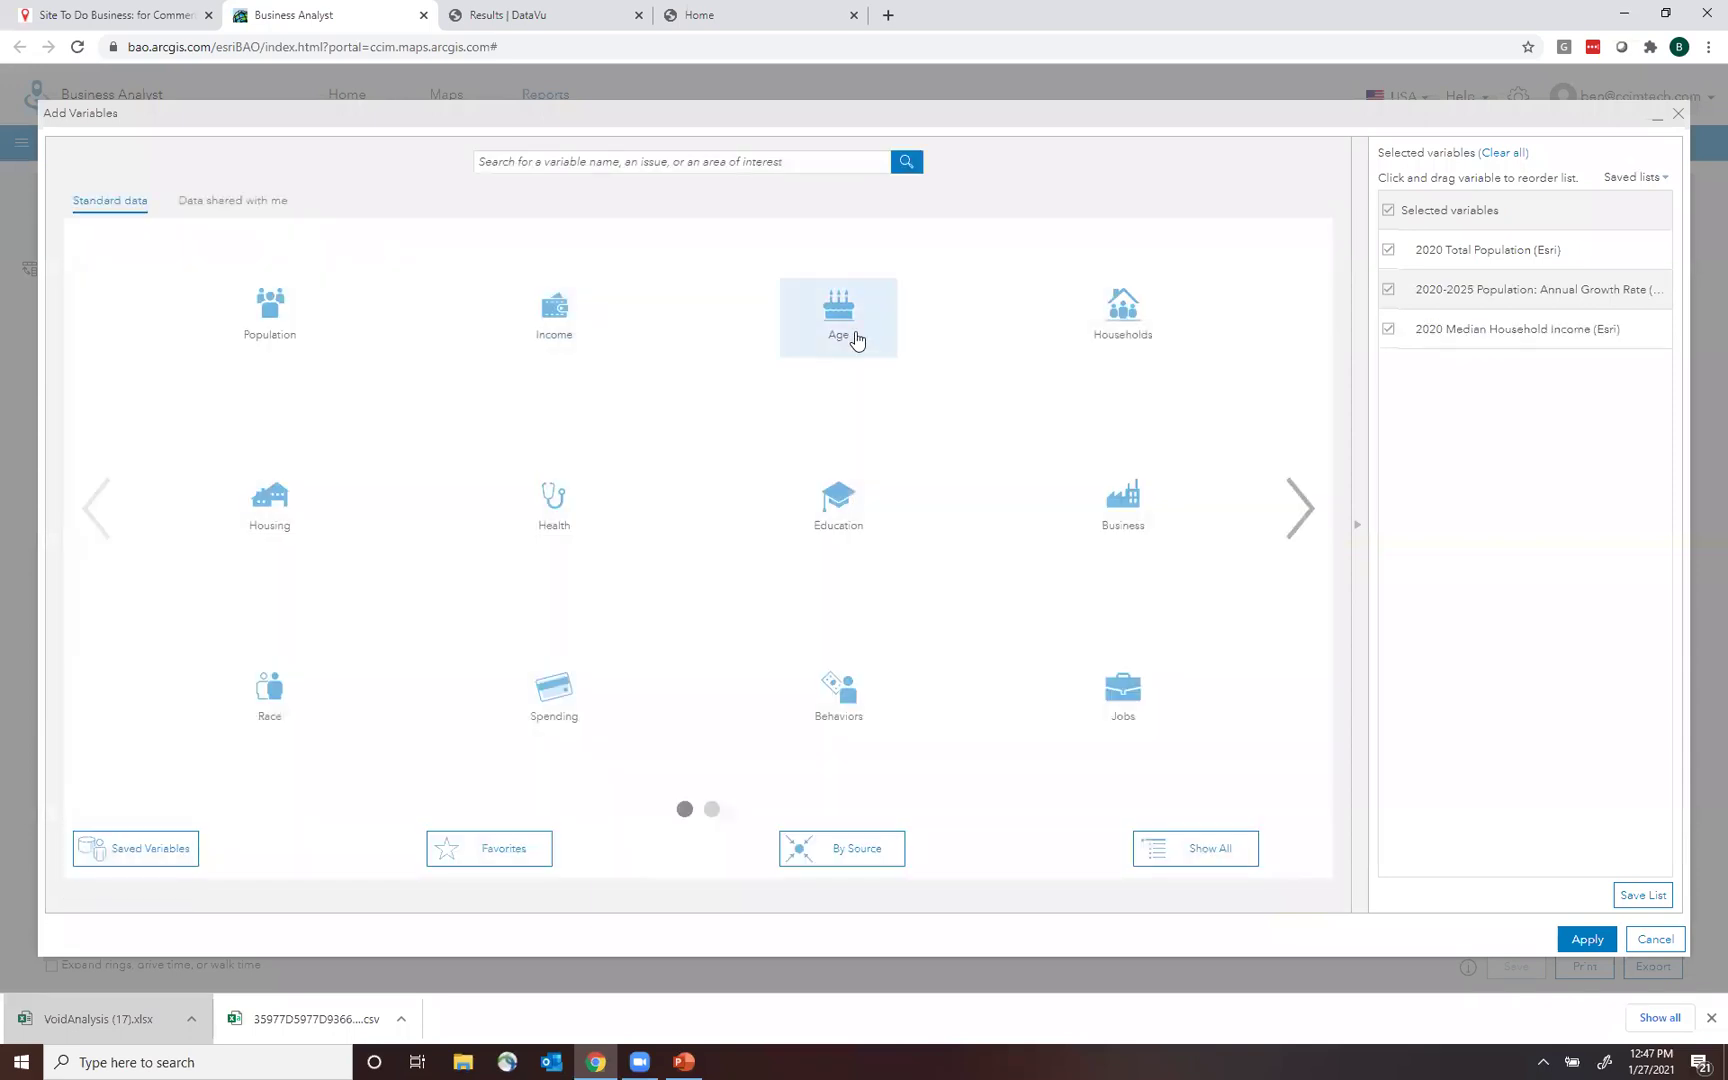
{"action": "left_click", "coordinate": [1138, 334]}
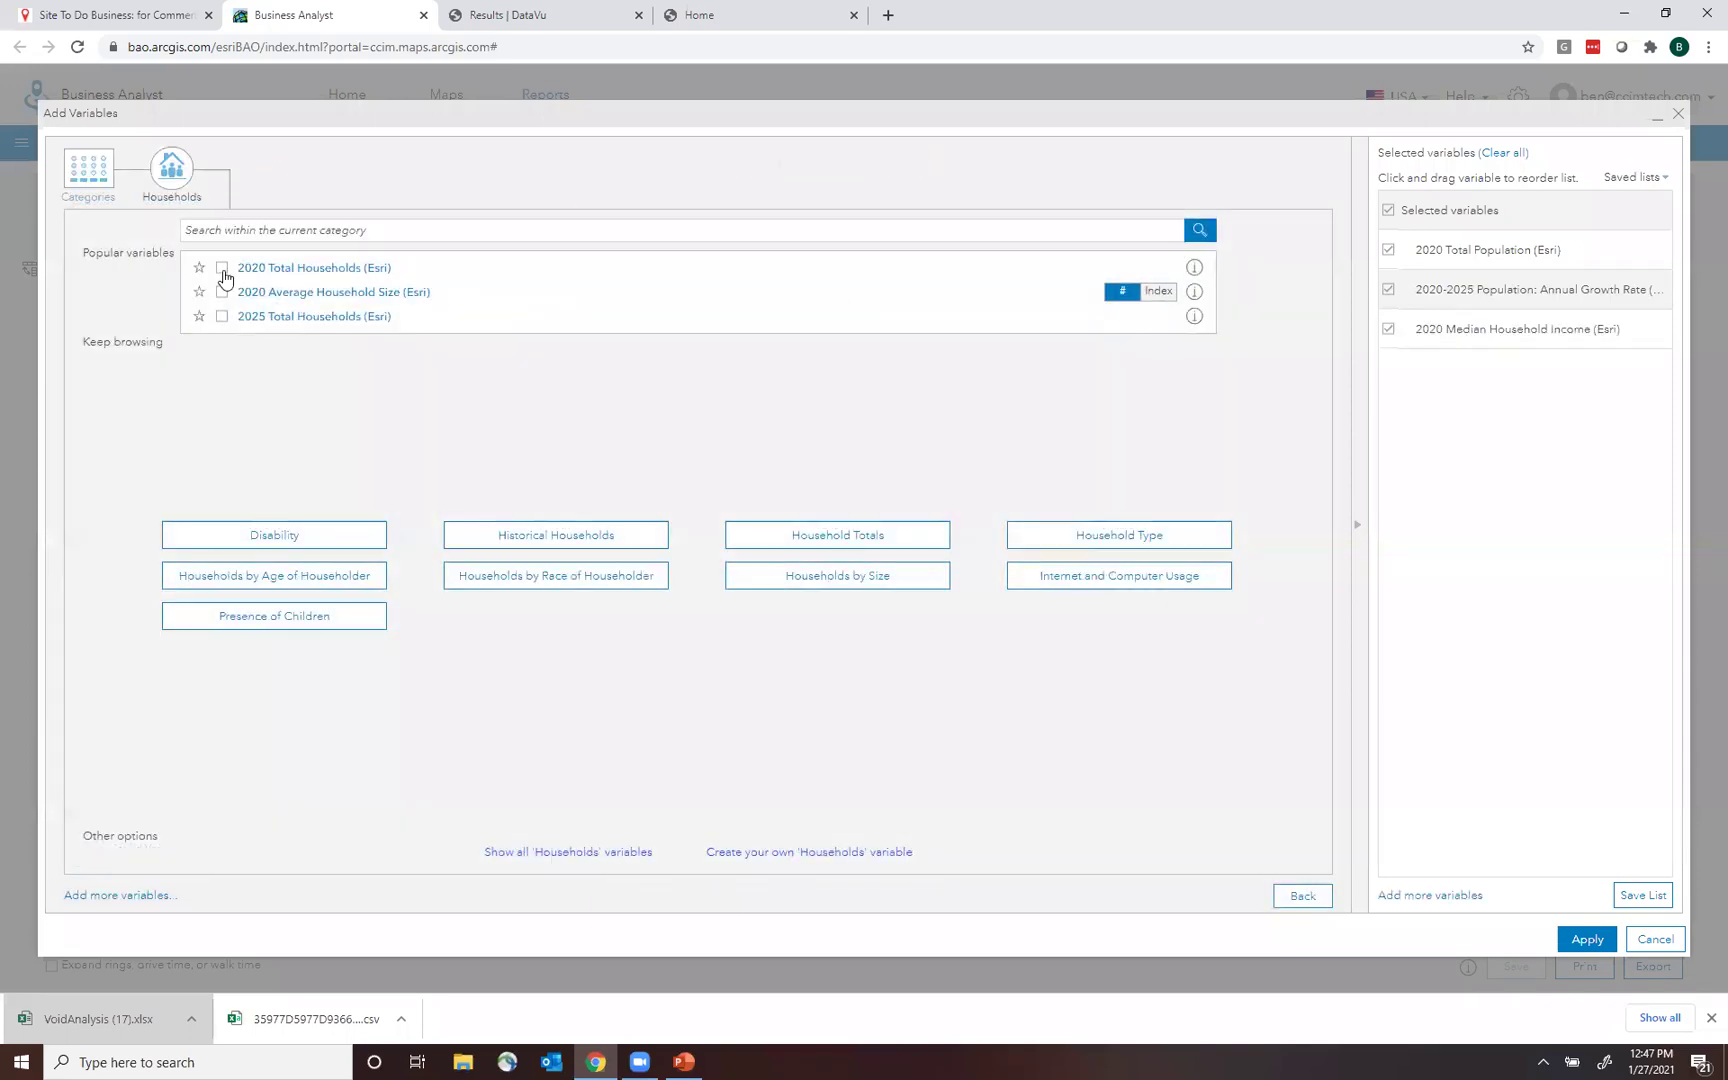
{"action": "left_click", "coordinate": [222, 270]}
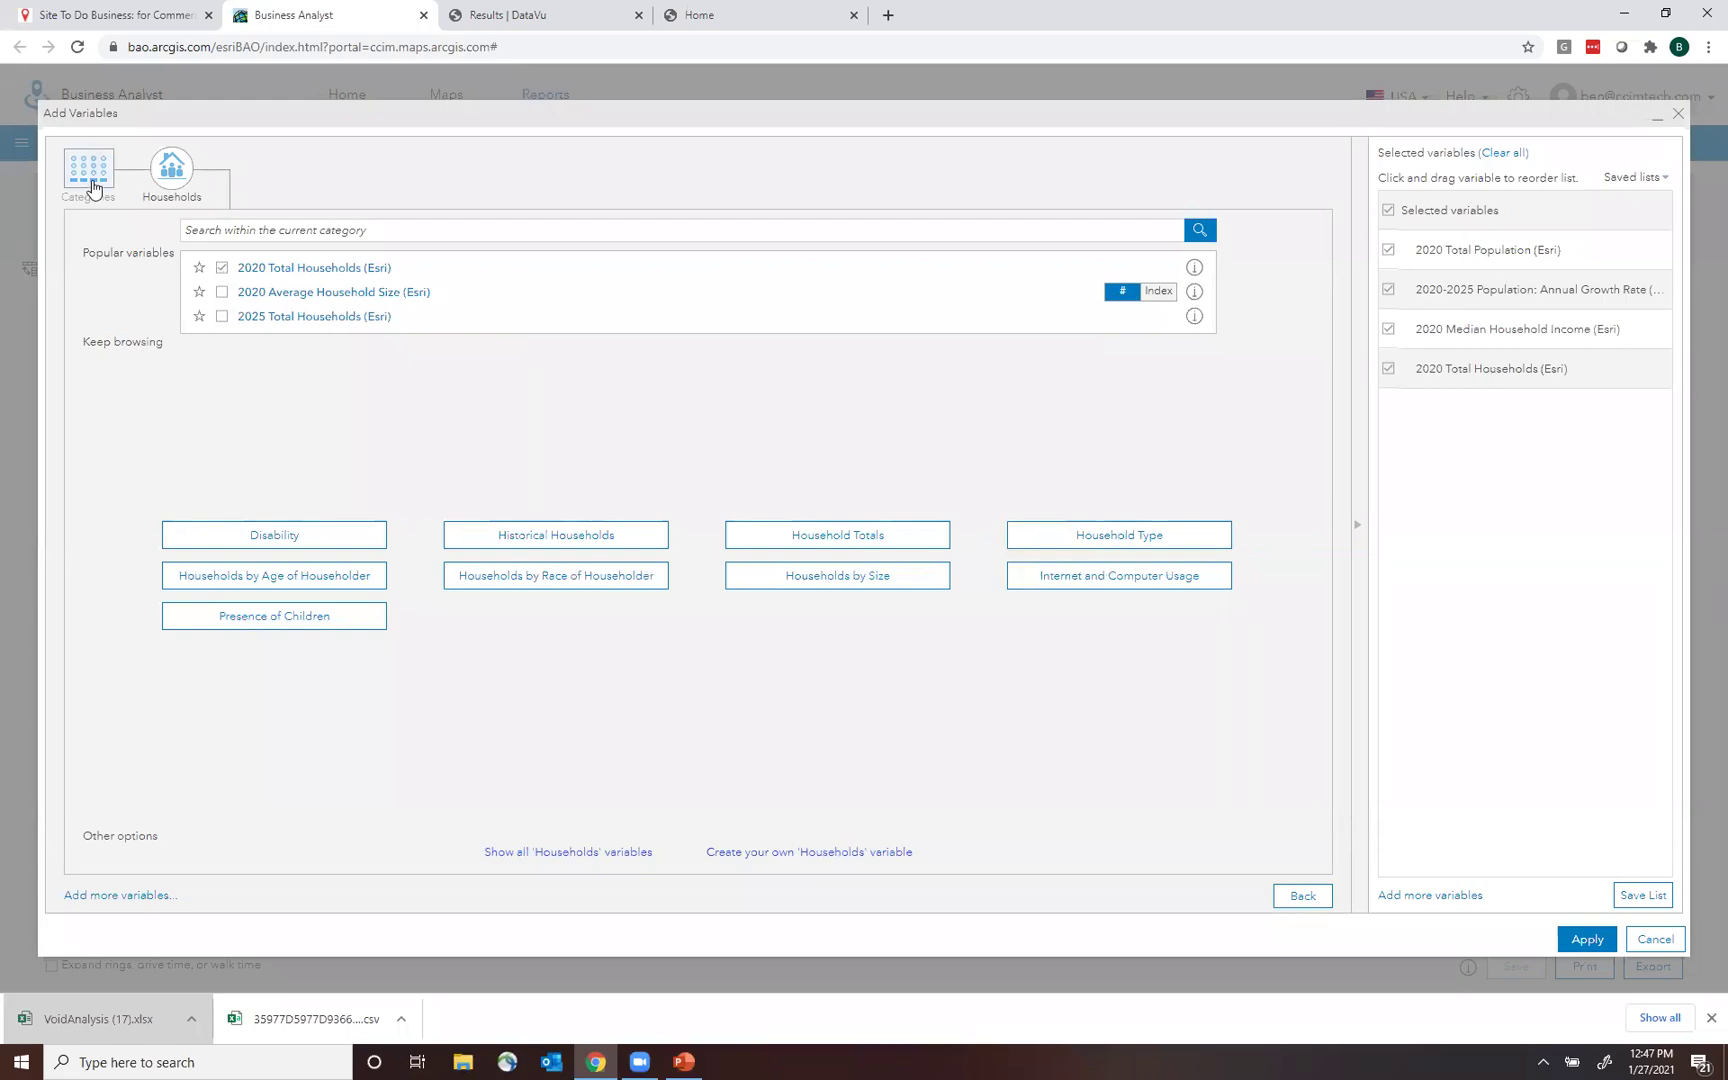
{"action": "left_click", "coordinate": [92, 186]}
{"action": "left_click", "coordinate": [1108, 340]}
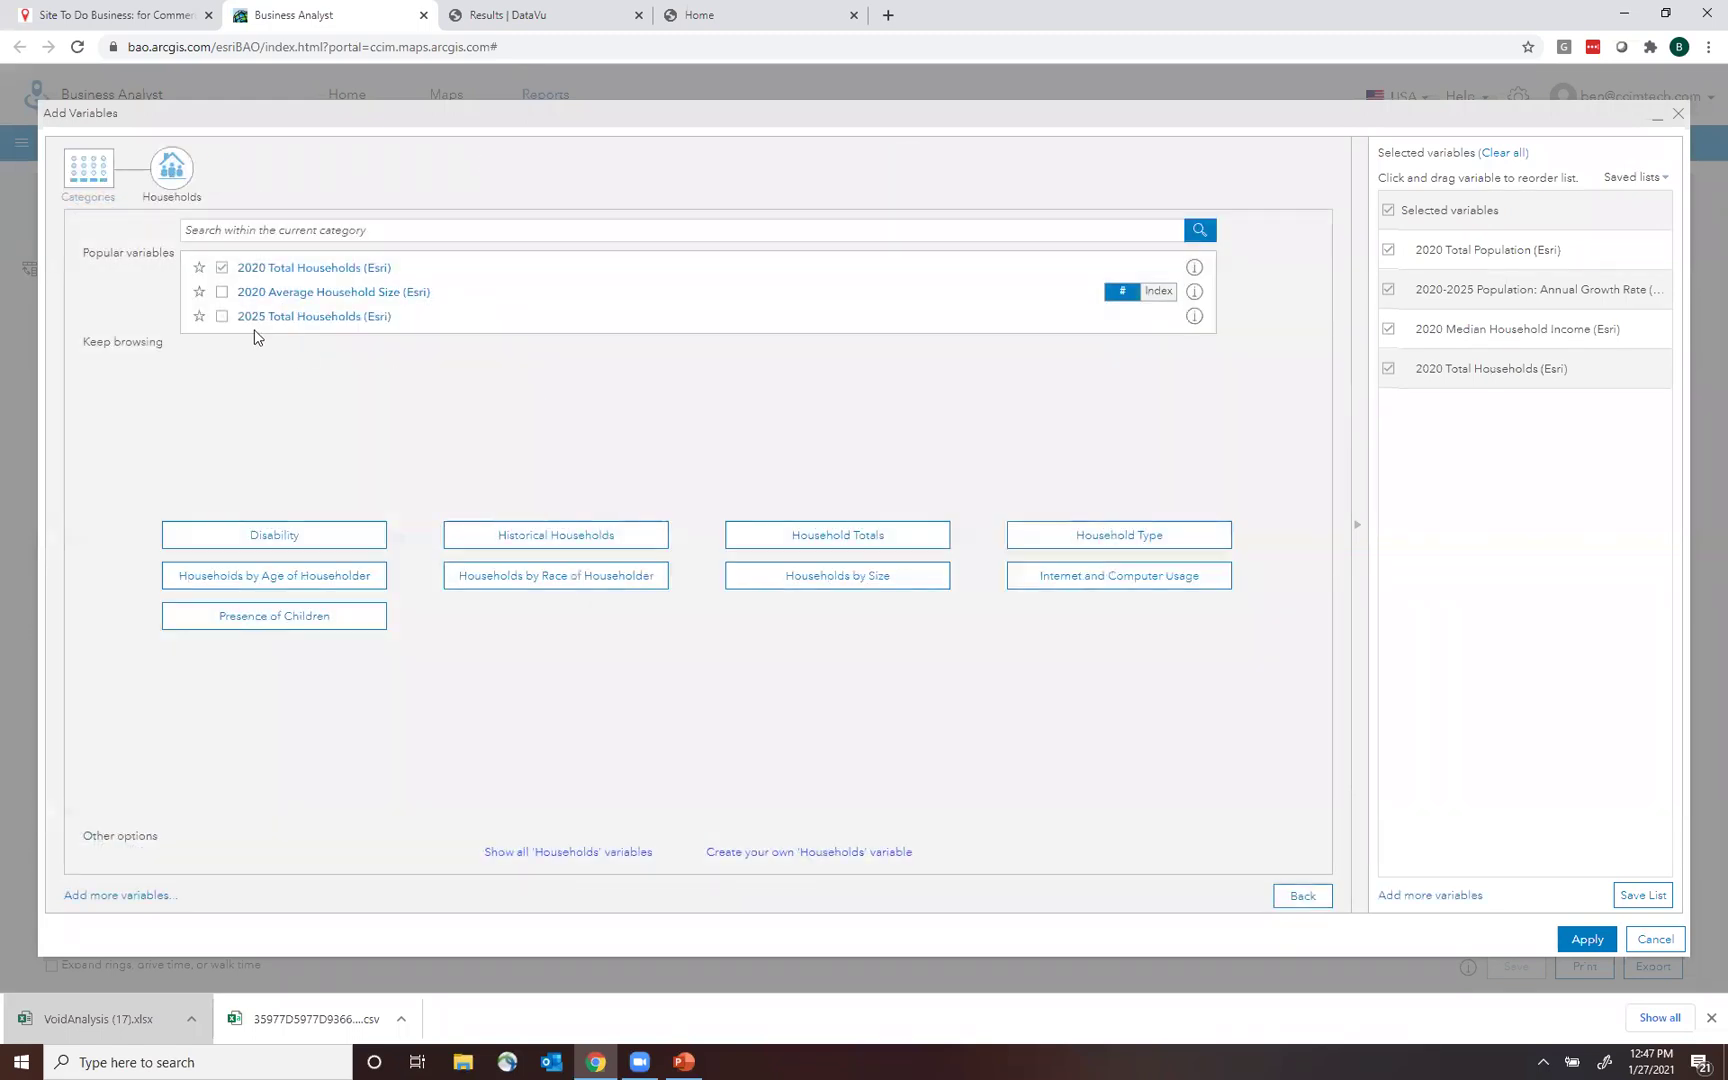
{"action": "left_click", "coordinate": [248, 293]}
{"action": "left_click", "coordinate": [88, 170]}
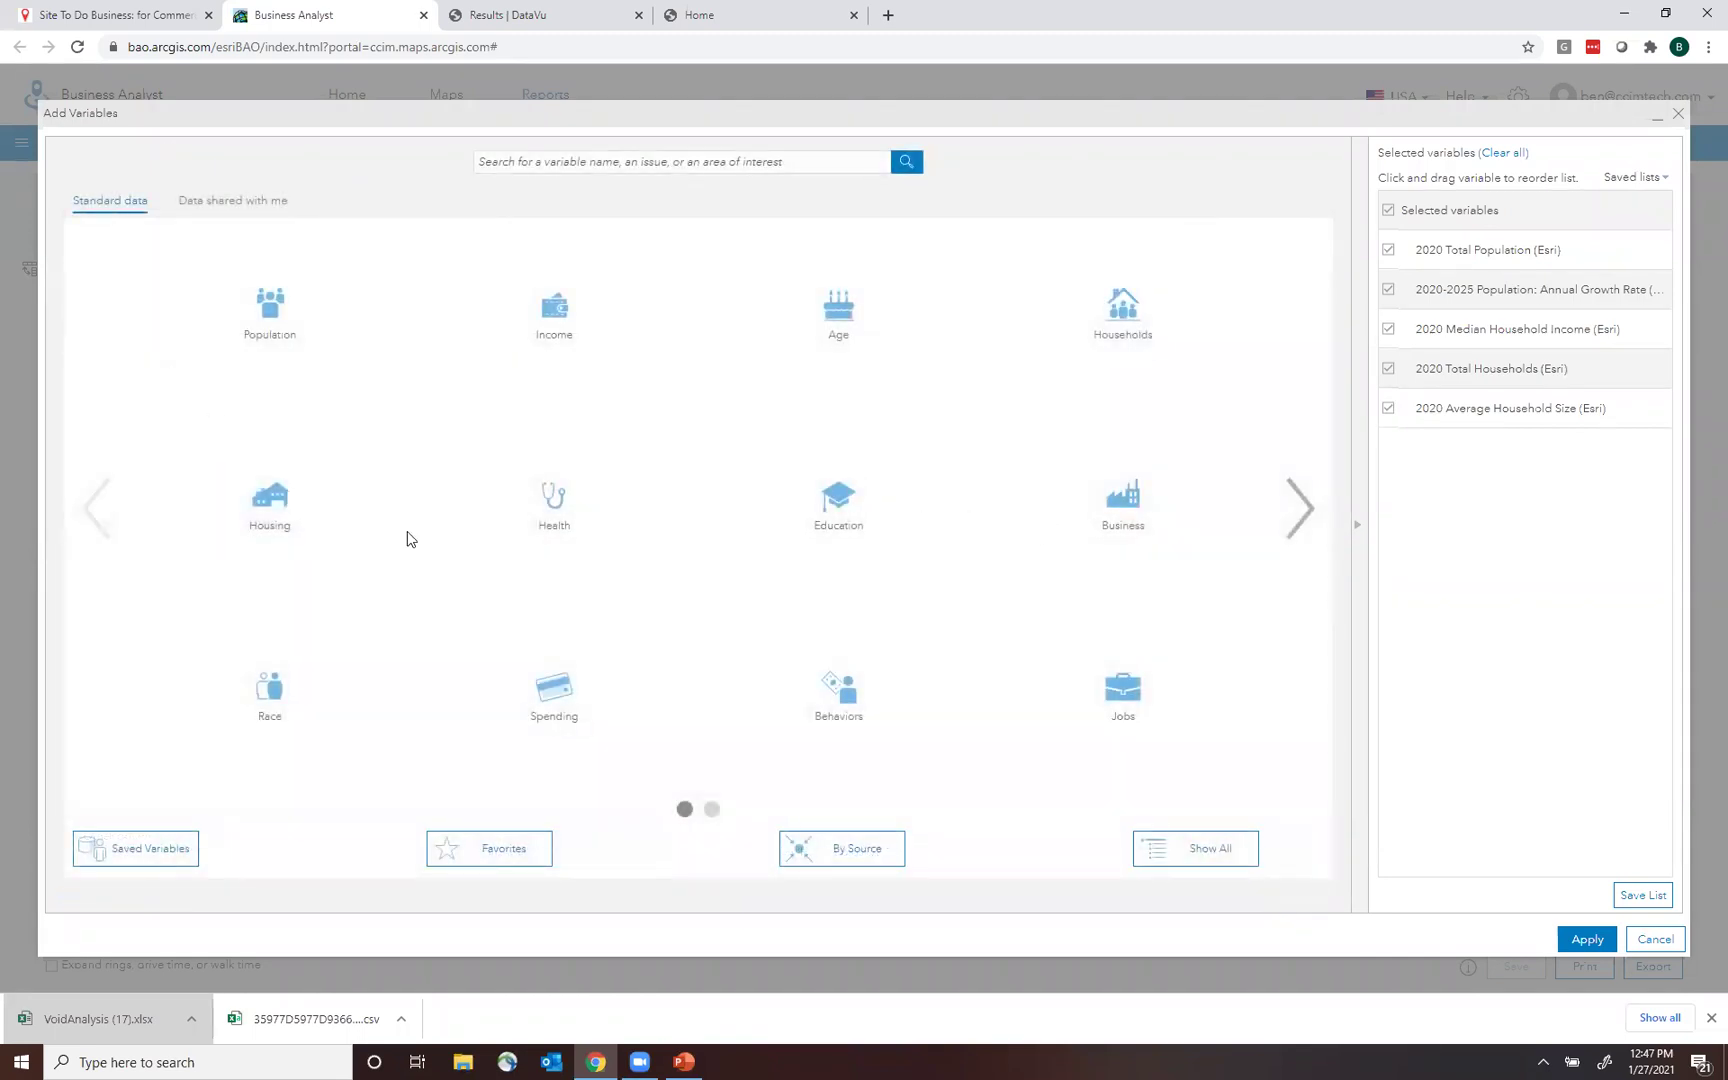
Add 2020 Total Housing Units and Owner Occupied Housing Units, then apply the variables.
{"action": "left_click", "coordinate": [301, 536]}
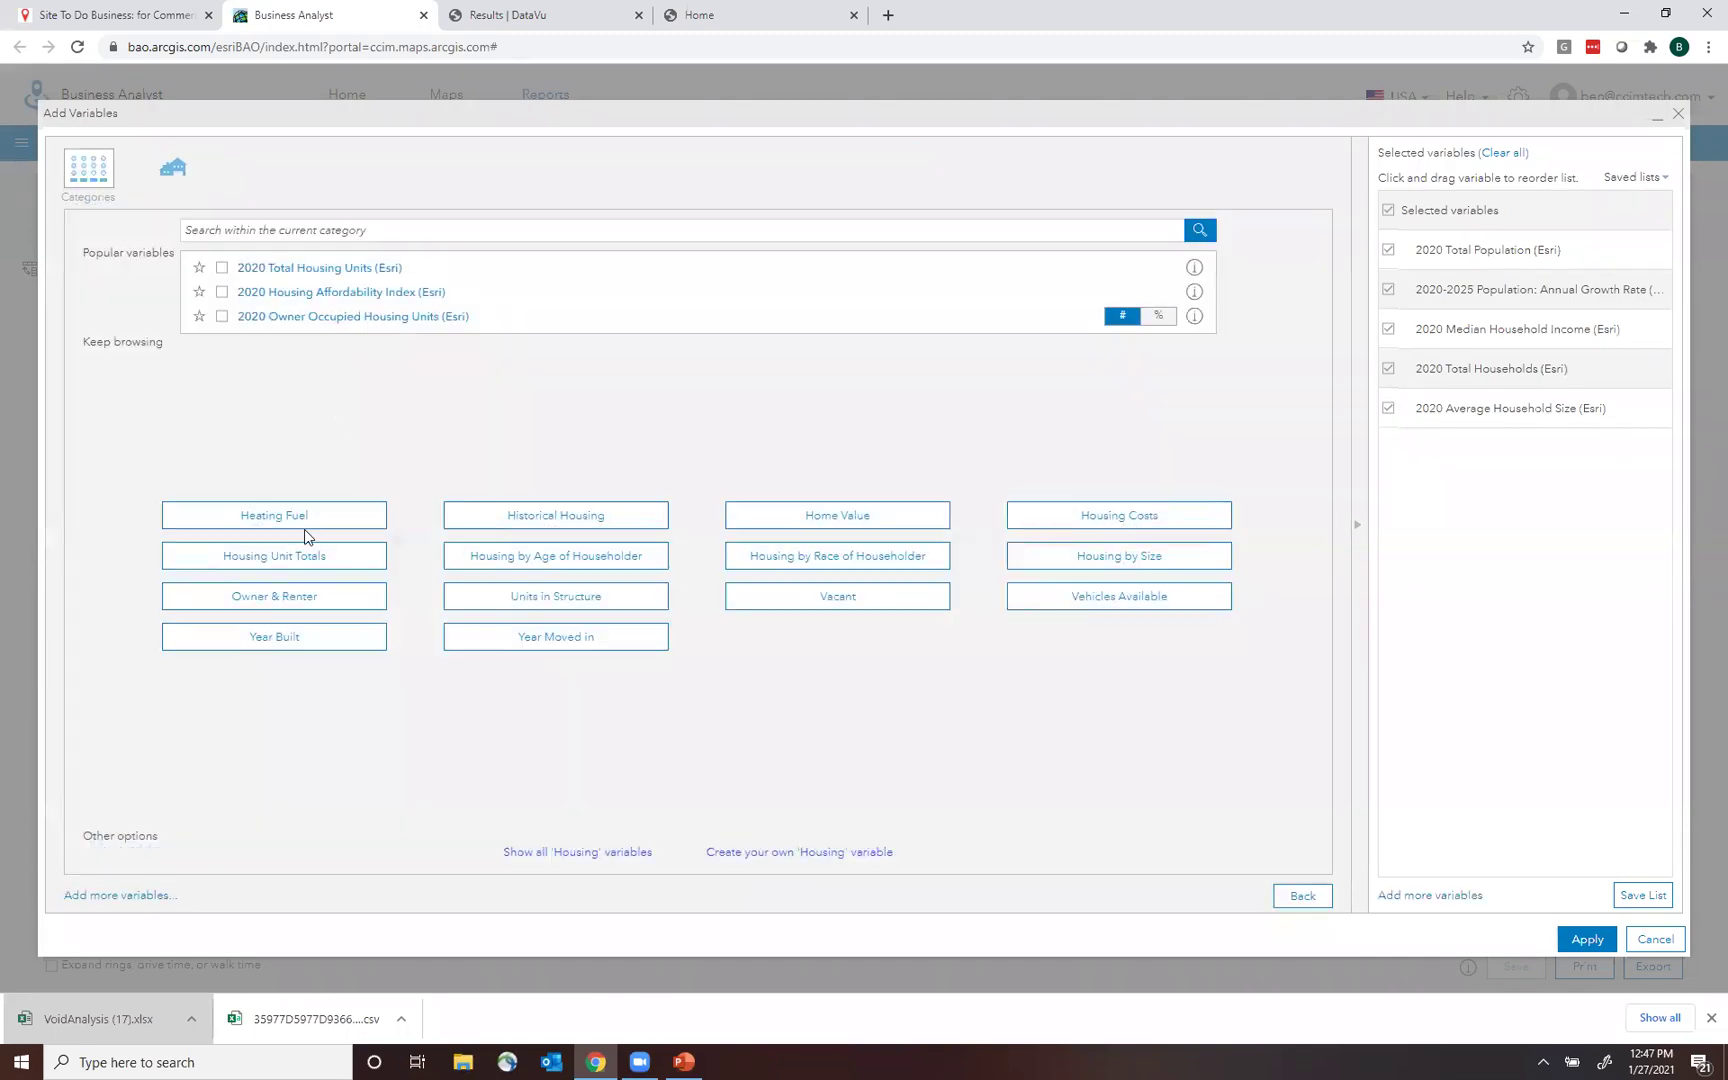
{"action": "left_click", "coordinate": [335, 278]}
{"action": "left_click", "coordinate": [219, 316]}
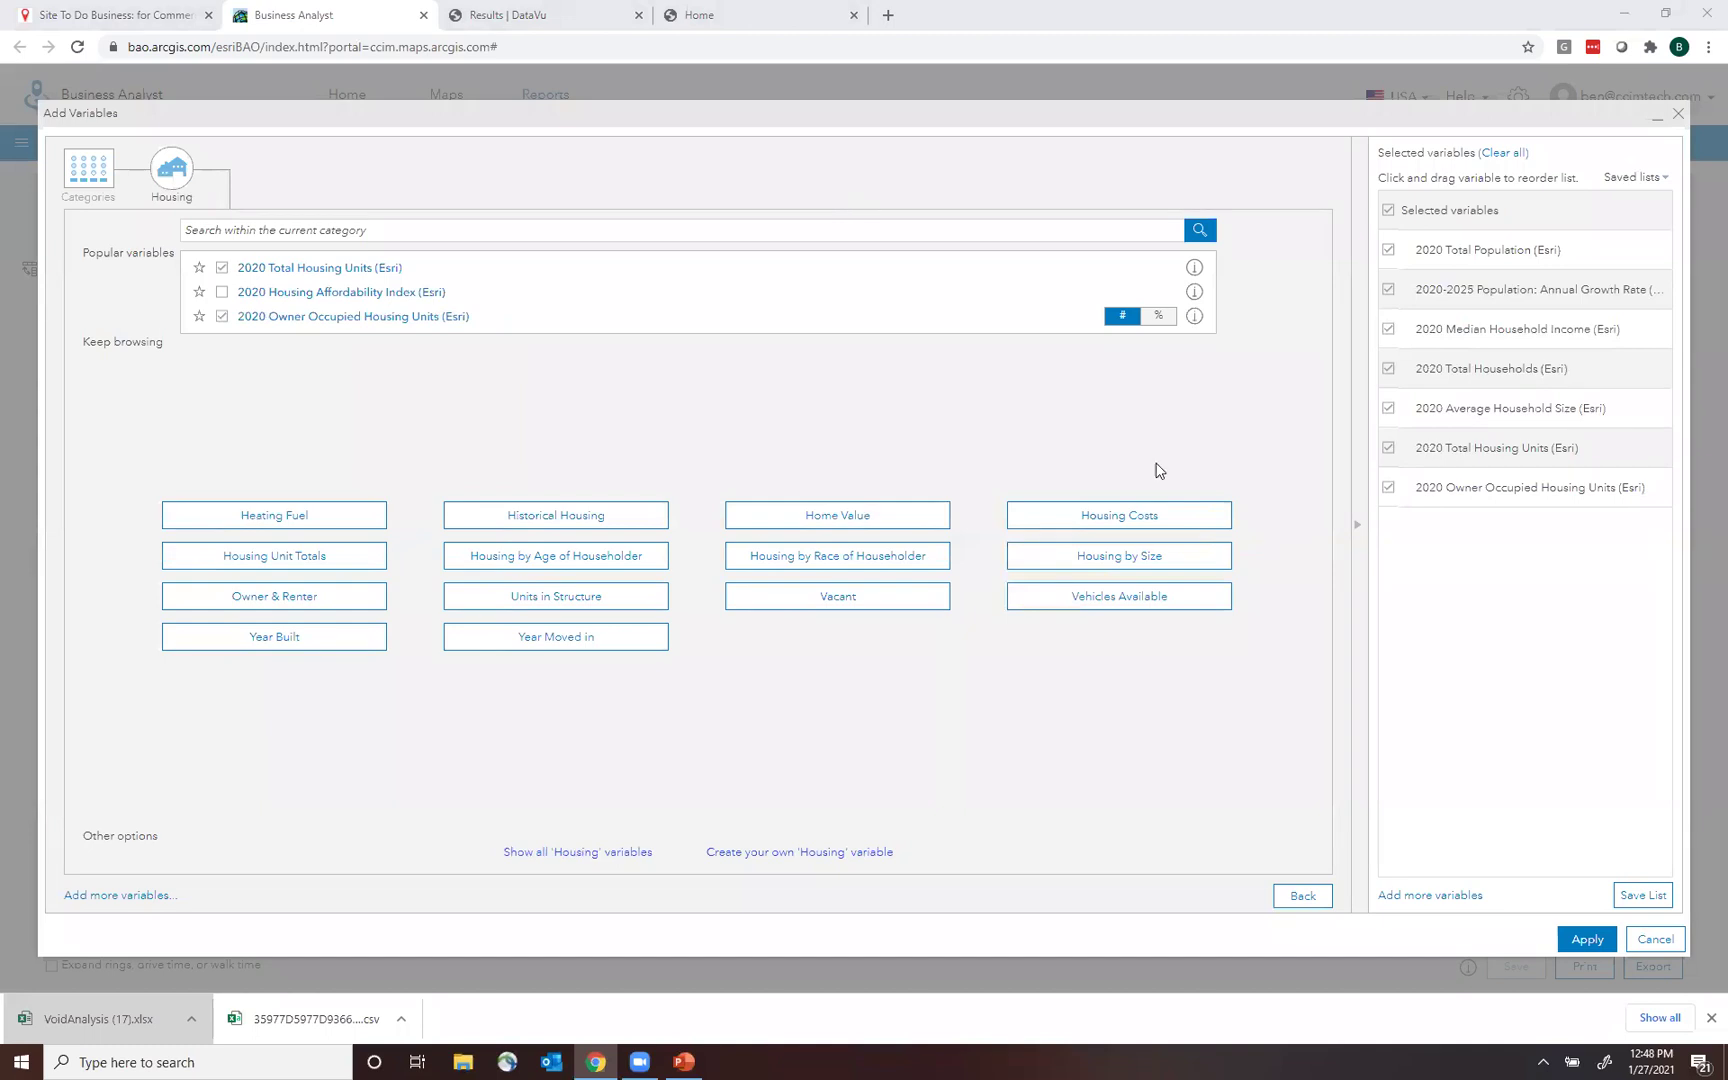
{"action": "left_click", "coordinate": [1588, 938]}
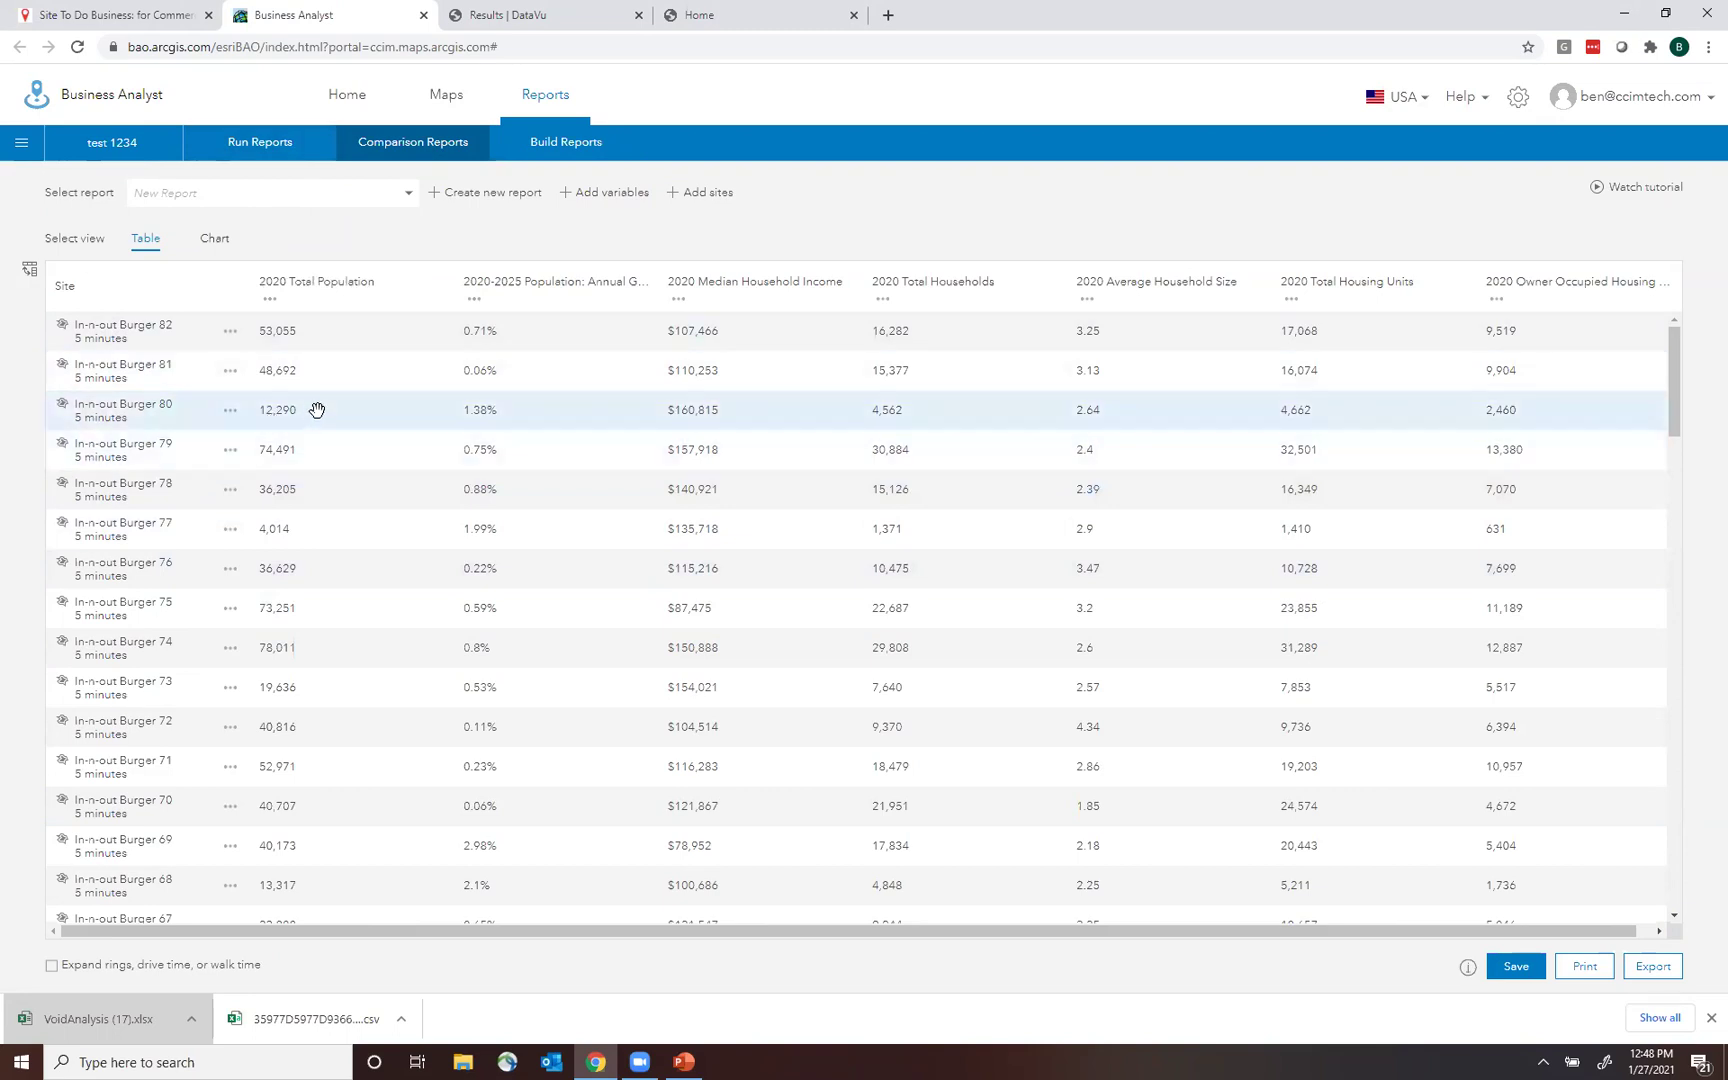
Make In-n-out Burger 55 the benchmark, colour-coding the table from -112.24% to +228.57%.
{"action": "scroll", "coordinate": [1680, 396], "scroll_direction": "down", "scroll_amount": 1}
{"action": "left_click_drag", "start_coordinate": [1680, 396], "coordinate": [1705, 895]}
{"action": "left_click_drag", "start_coordinate": [1692, 792], "coordinate": [1680, 484]}
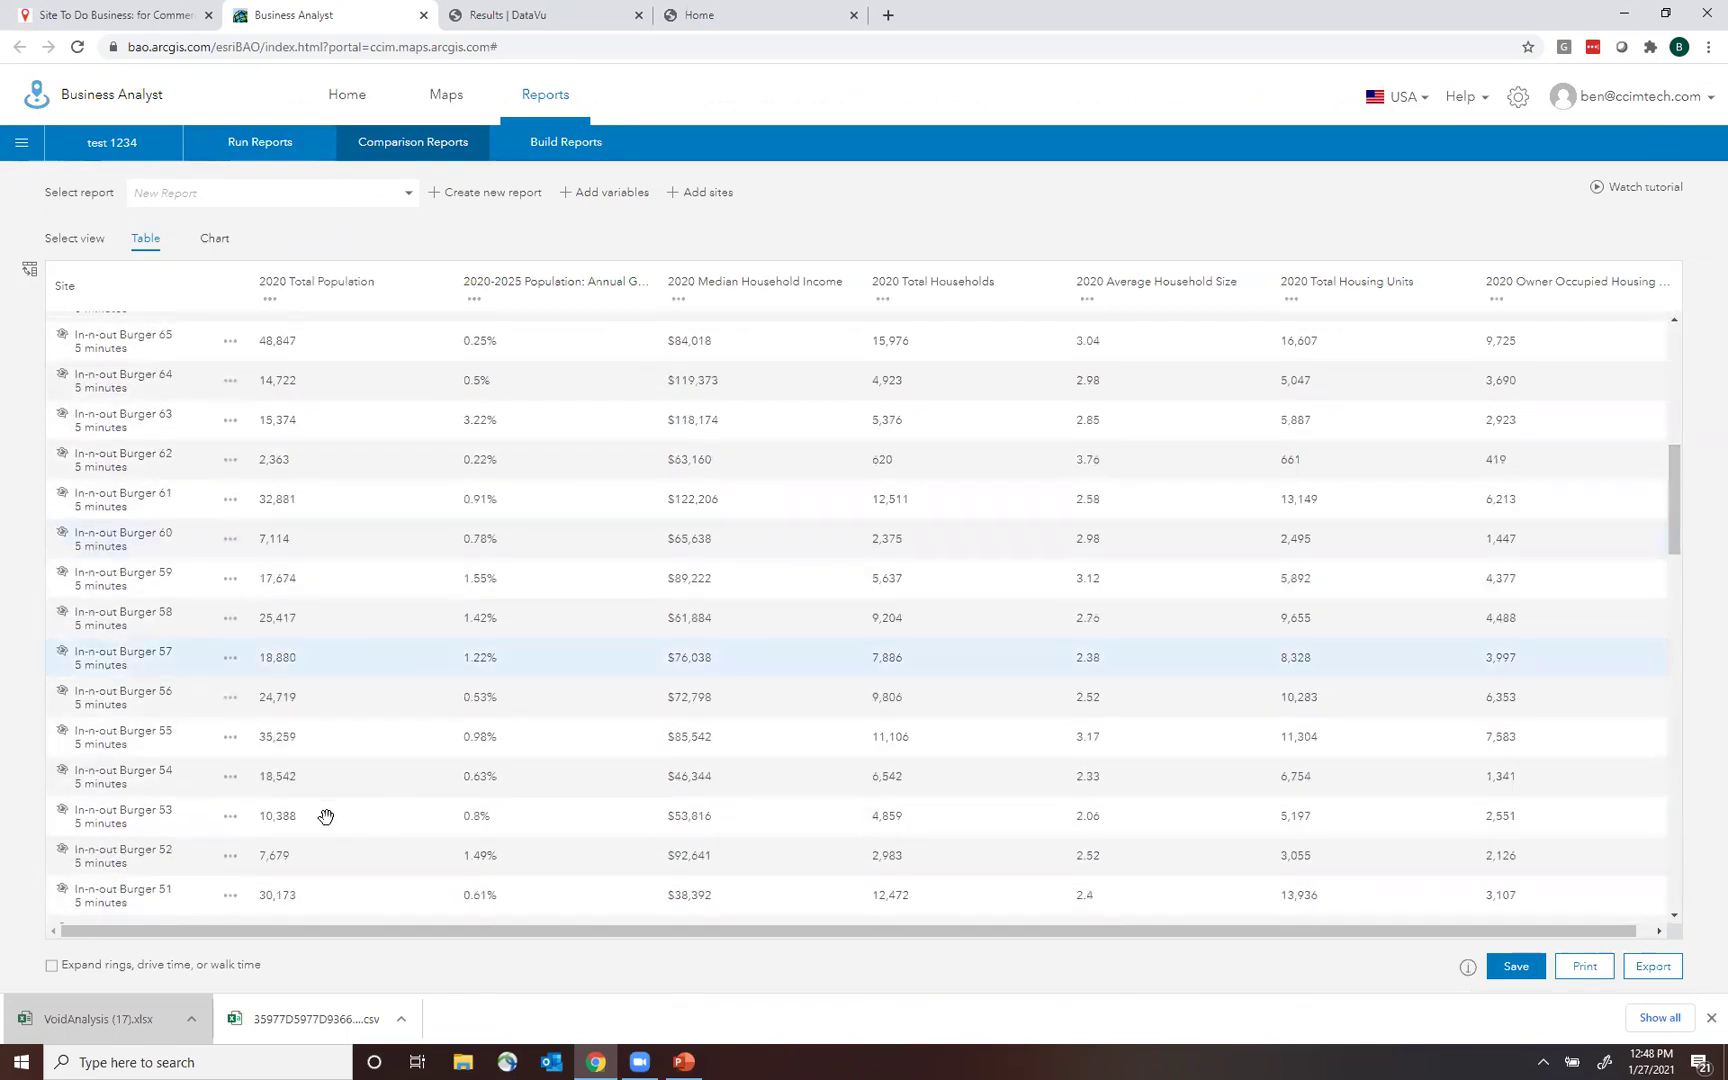
{"action": "left_click", "coordinate": [231, 740]}
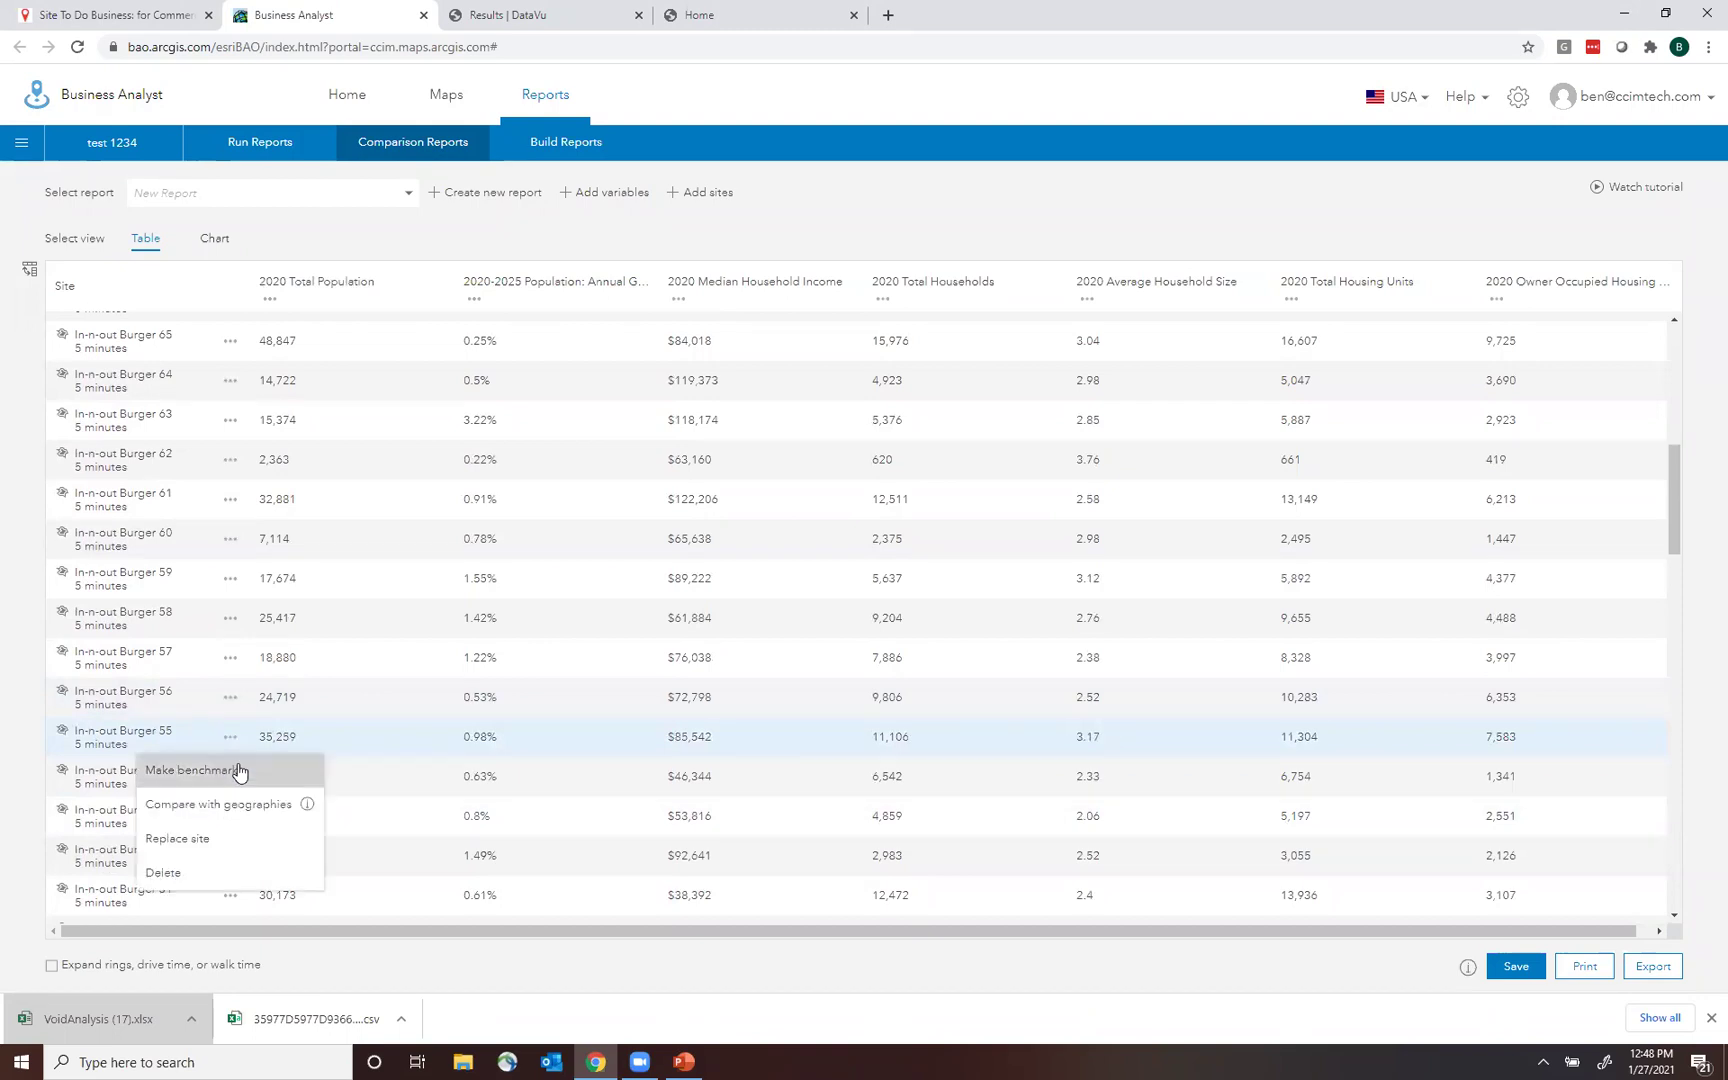
{"action": "left_click", "coordinate": [239, 771]}
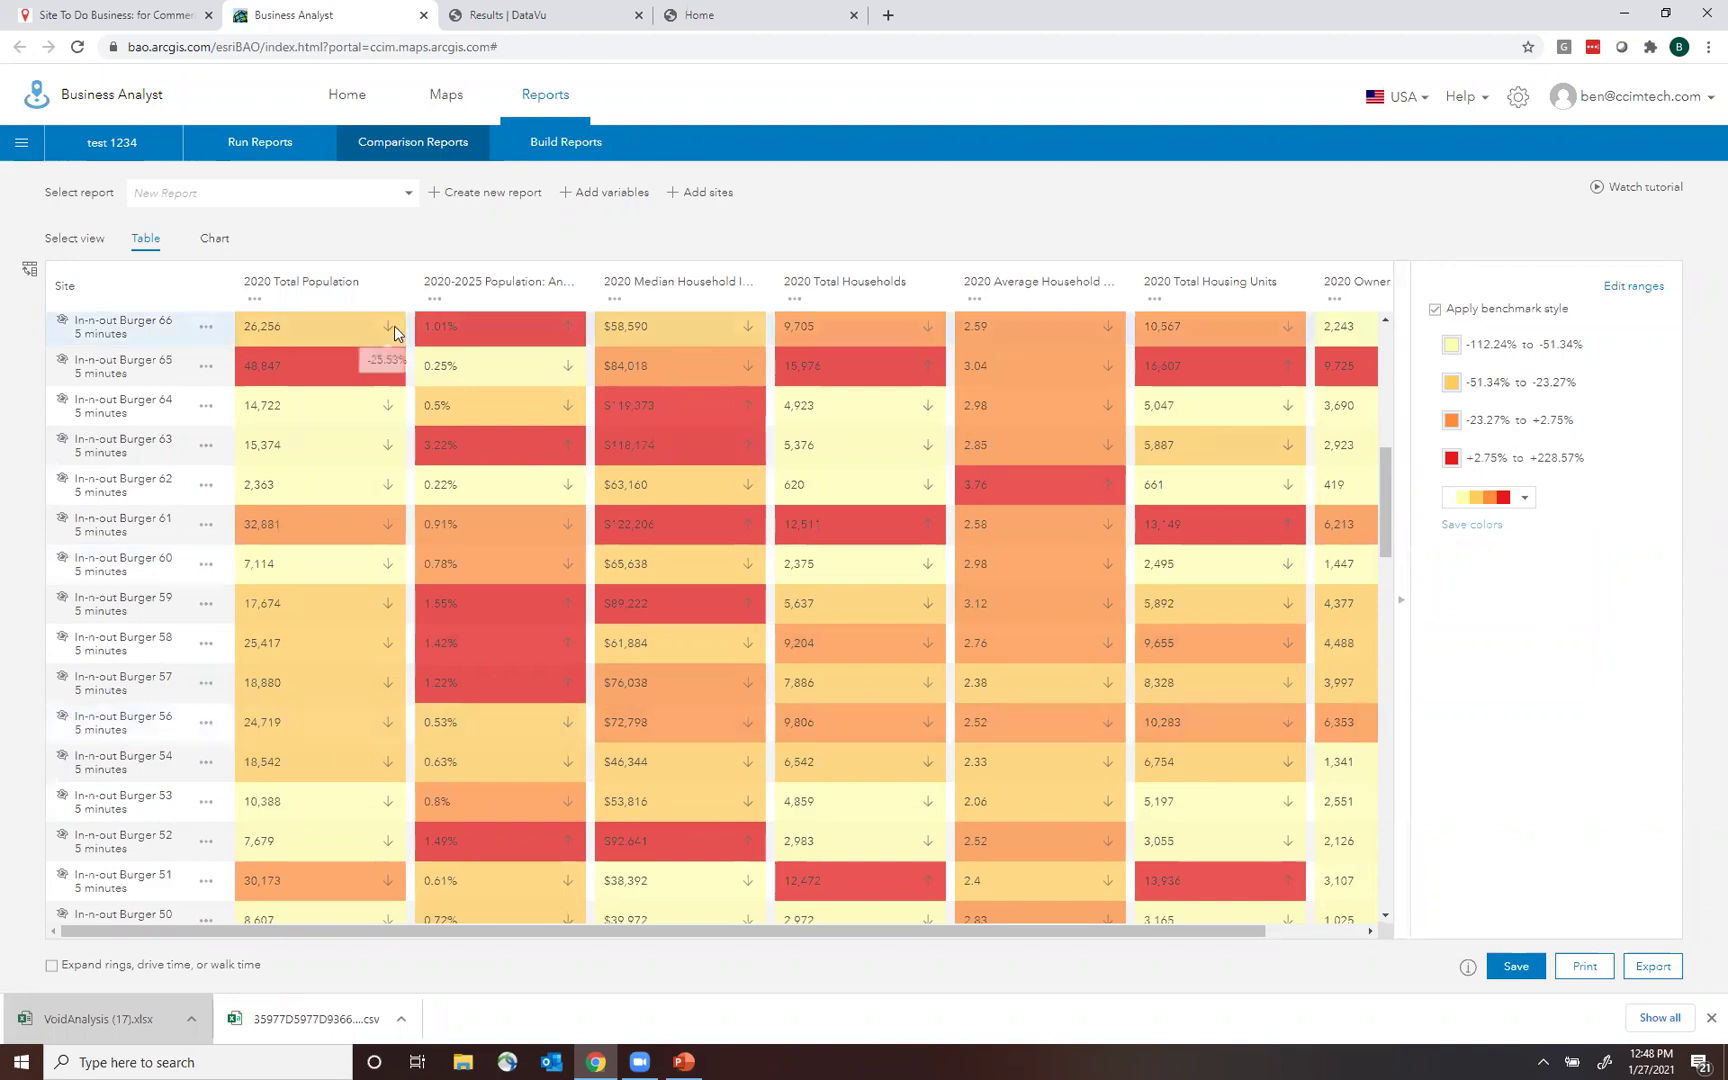
Transpose the benchmark table so sites become columns, then return to the Maps view.
{"action": "left_click", "coordinate": [29, 269]}
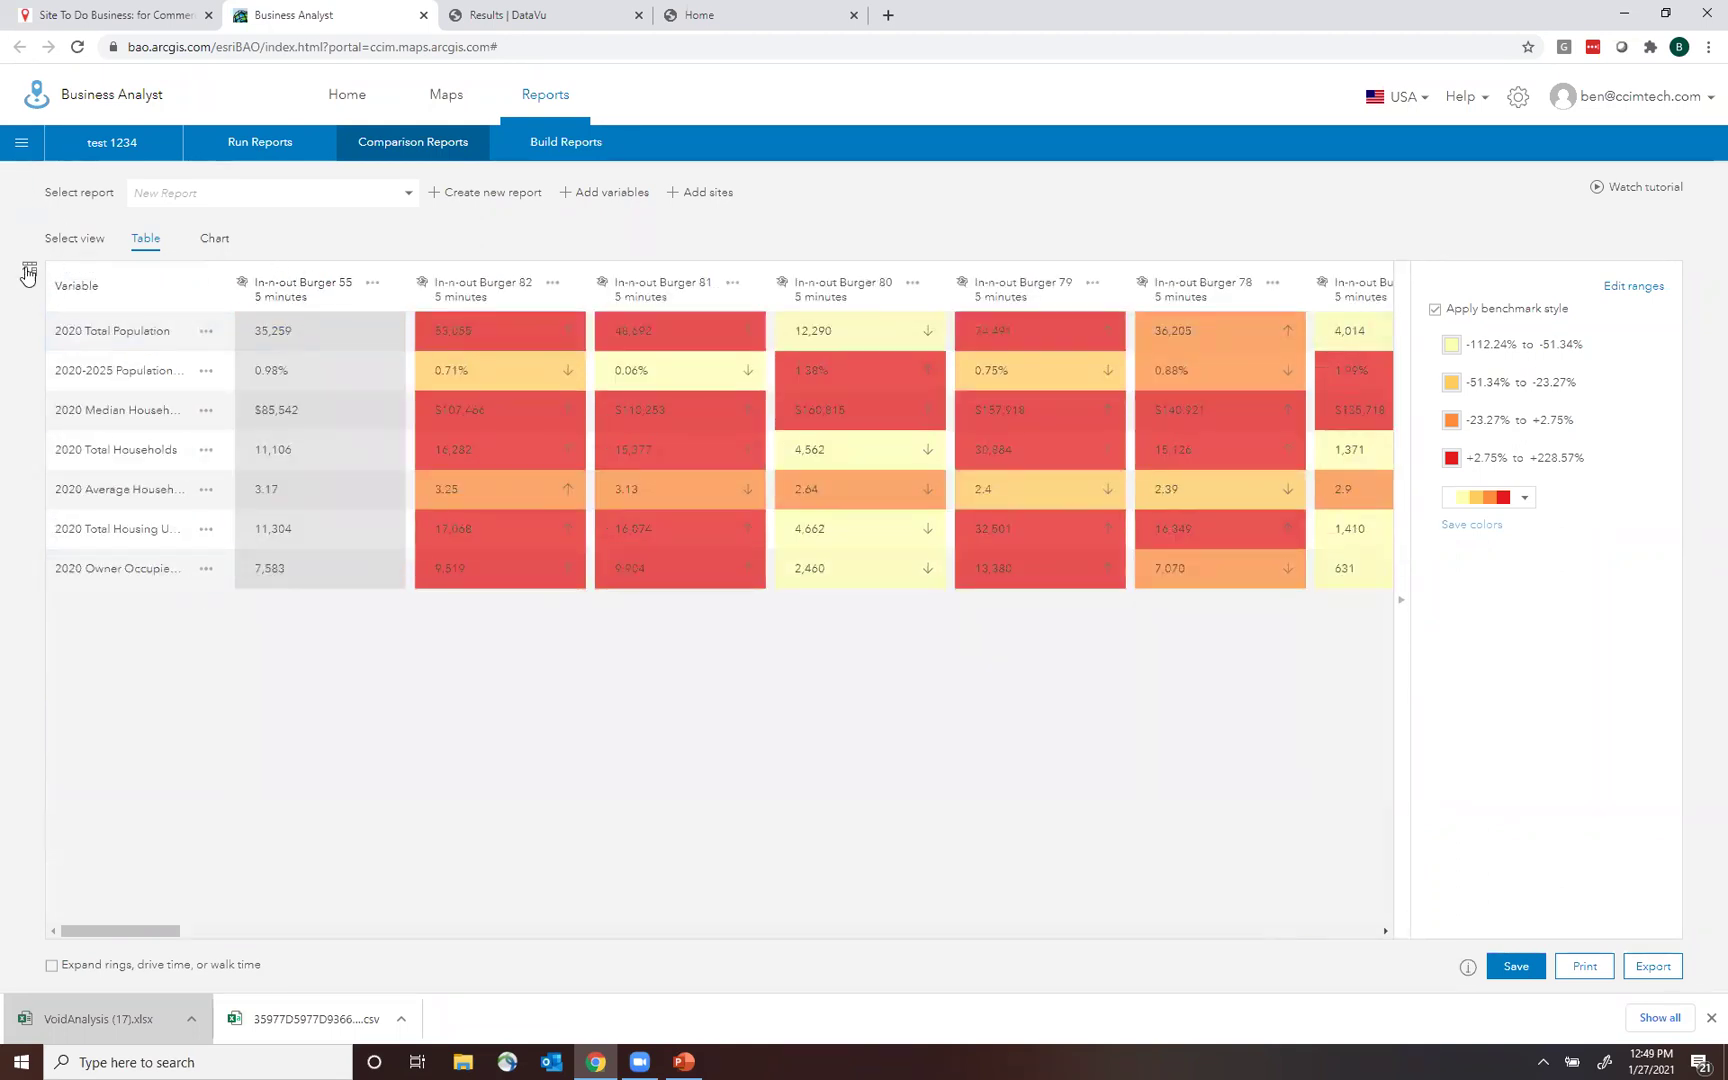
{"action": "left_click", "coordinate": [30, 270]}
{"action": "left_click", "coordinate": [30, 270]}
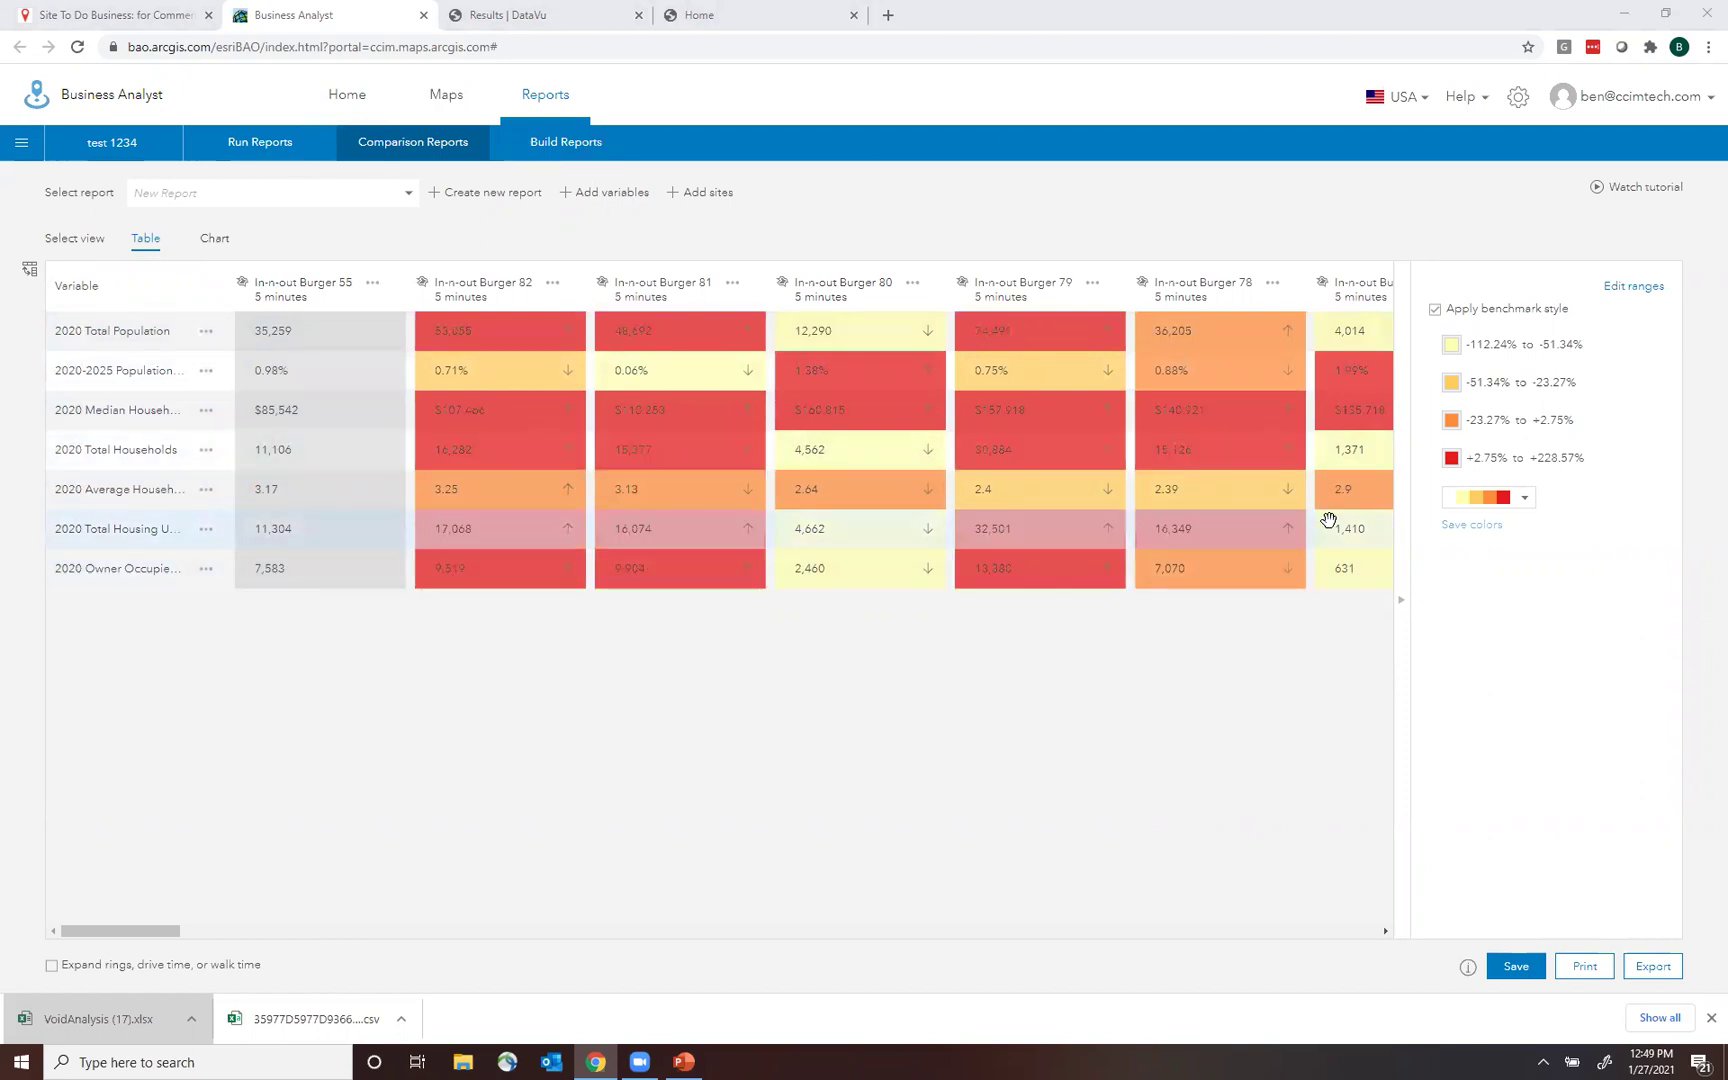
{"action": "left_click", "coordinate": [444, 97]}
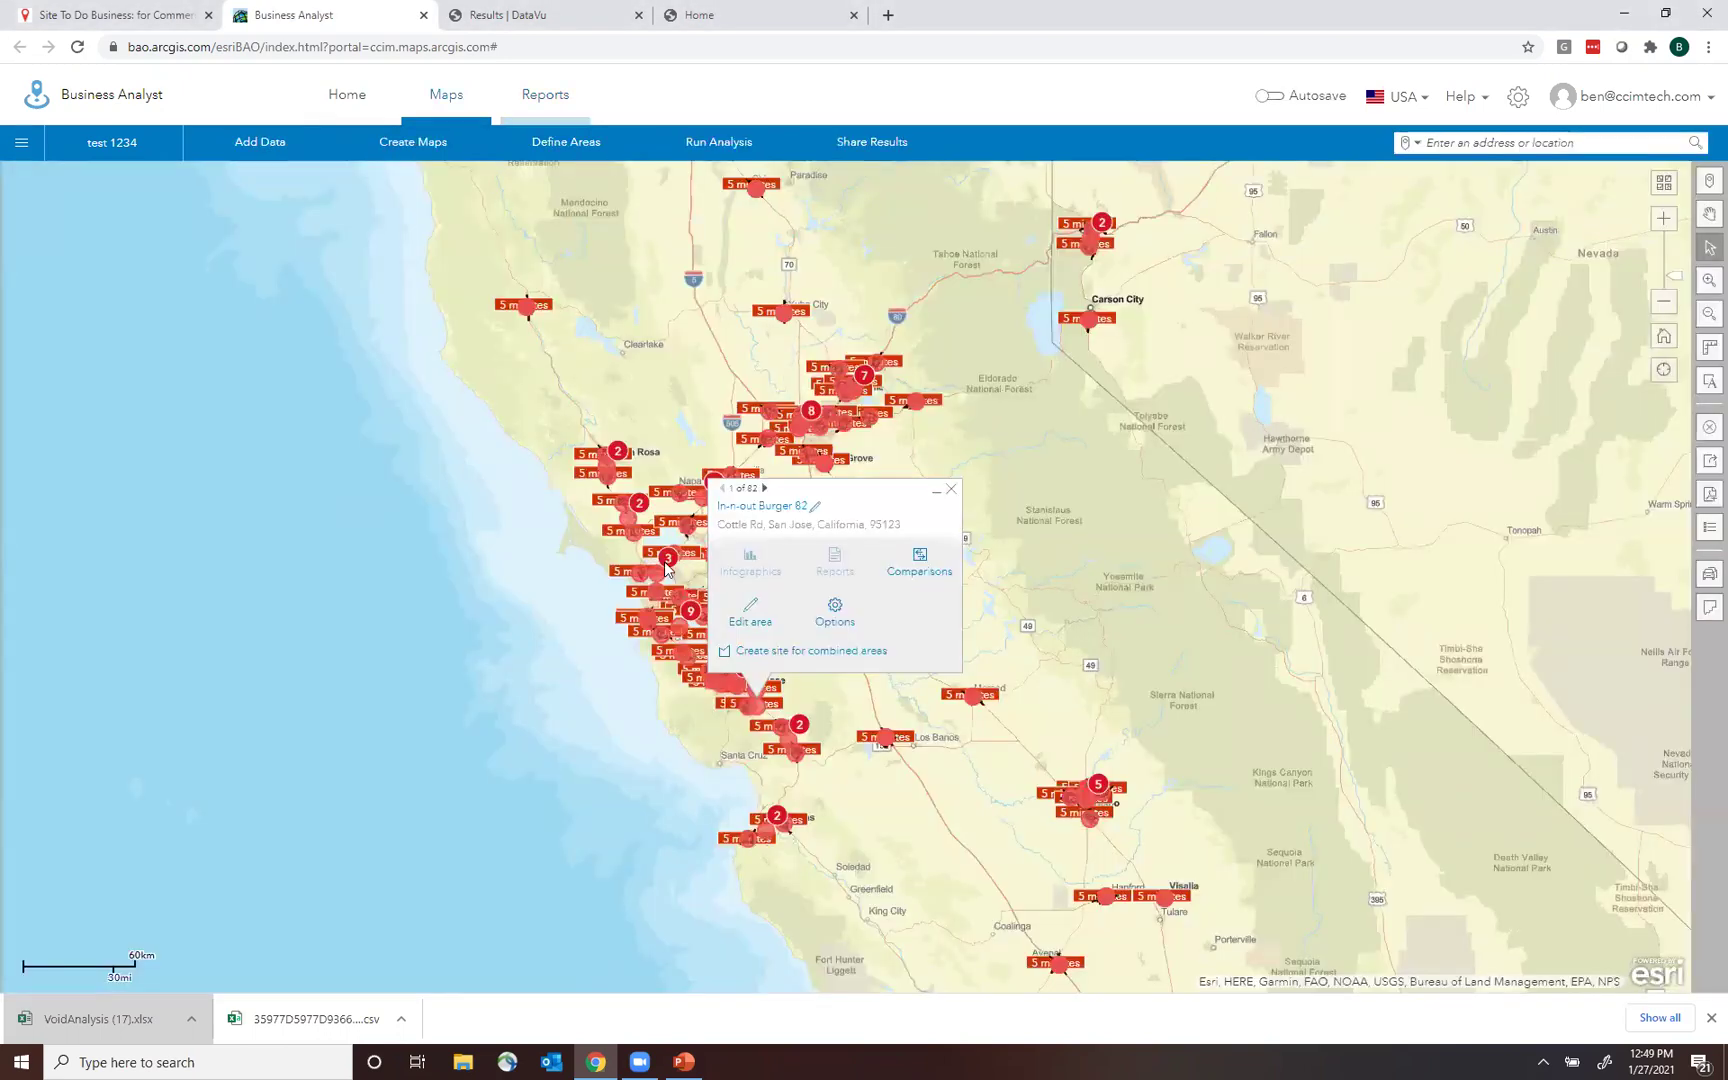
Close the In-n-out Burger 82 popup and clear all layers and sites from the map.
{"action": "left_click", "coordinate": [951, 490]}
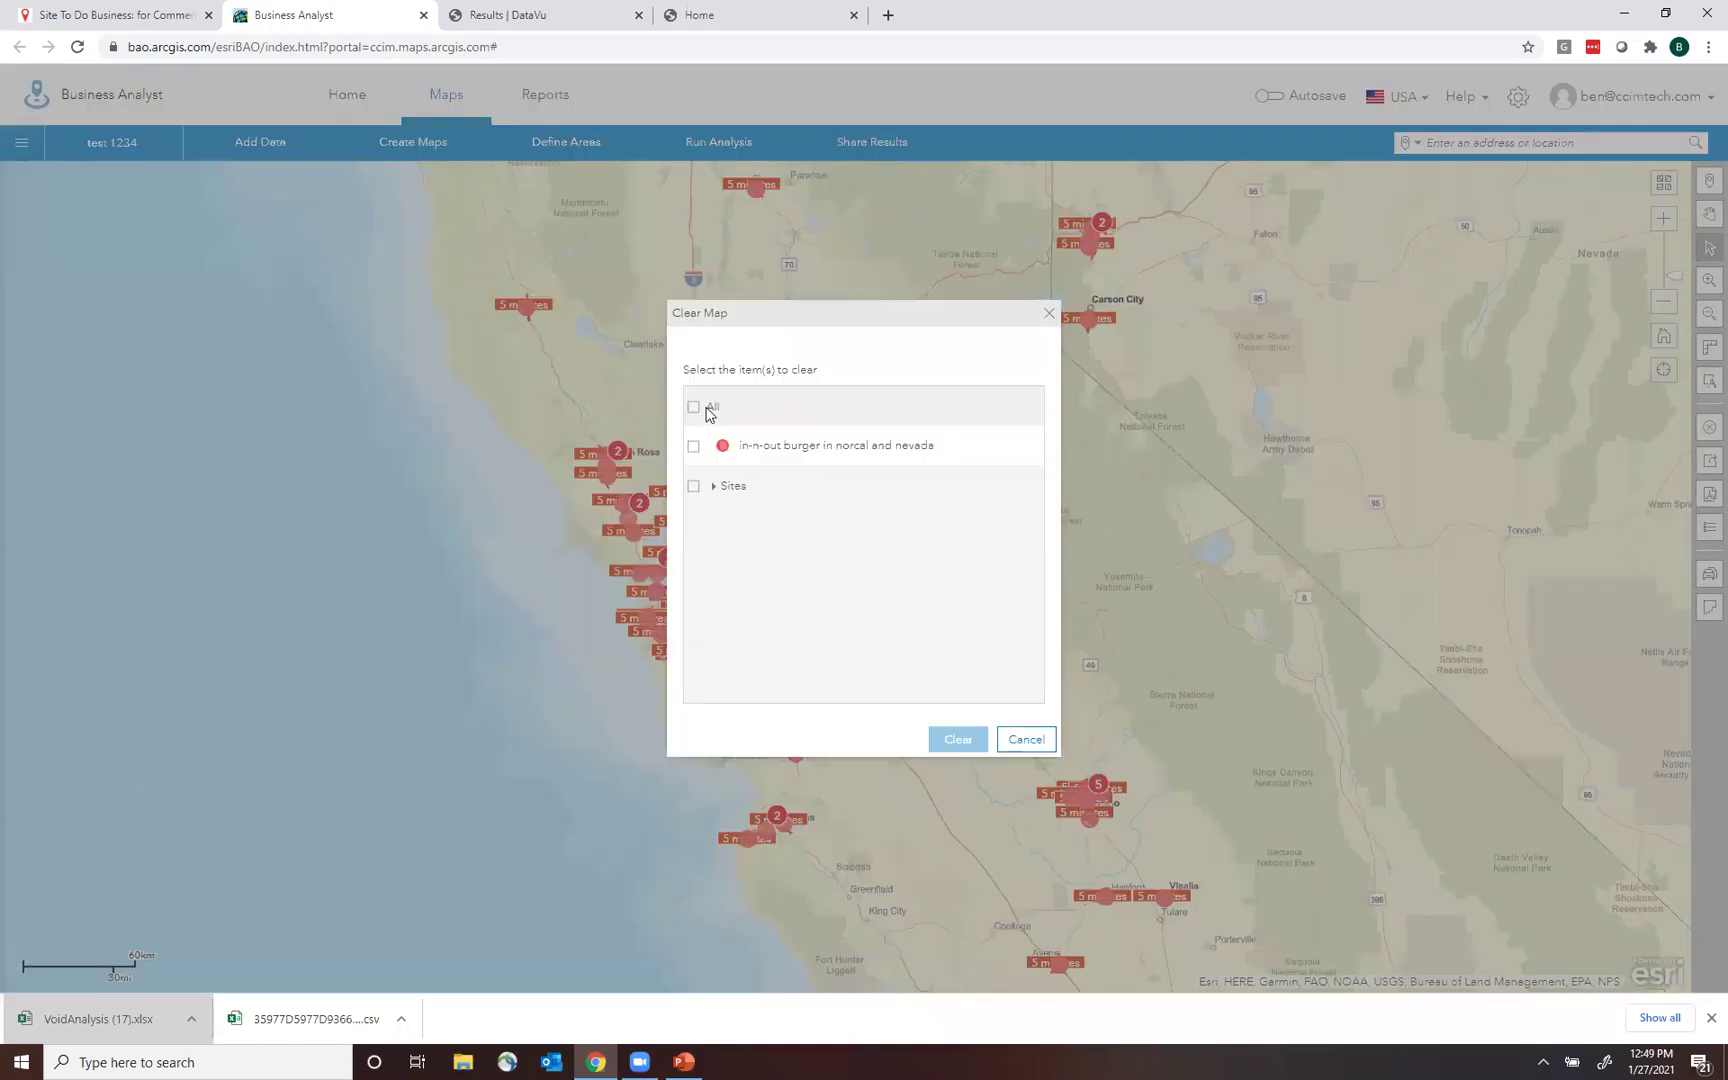
{"action": "left_click", "coordinate": [694, 408]}
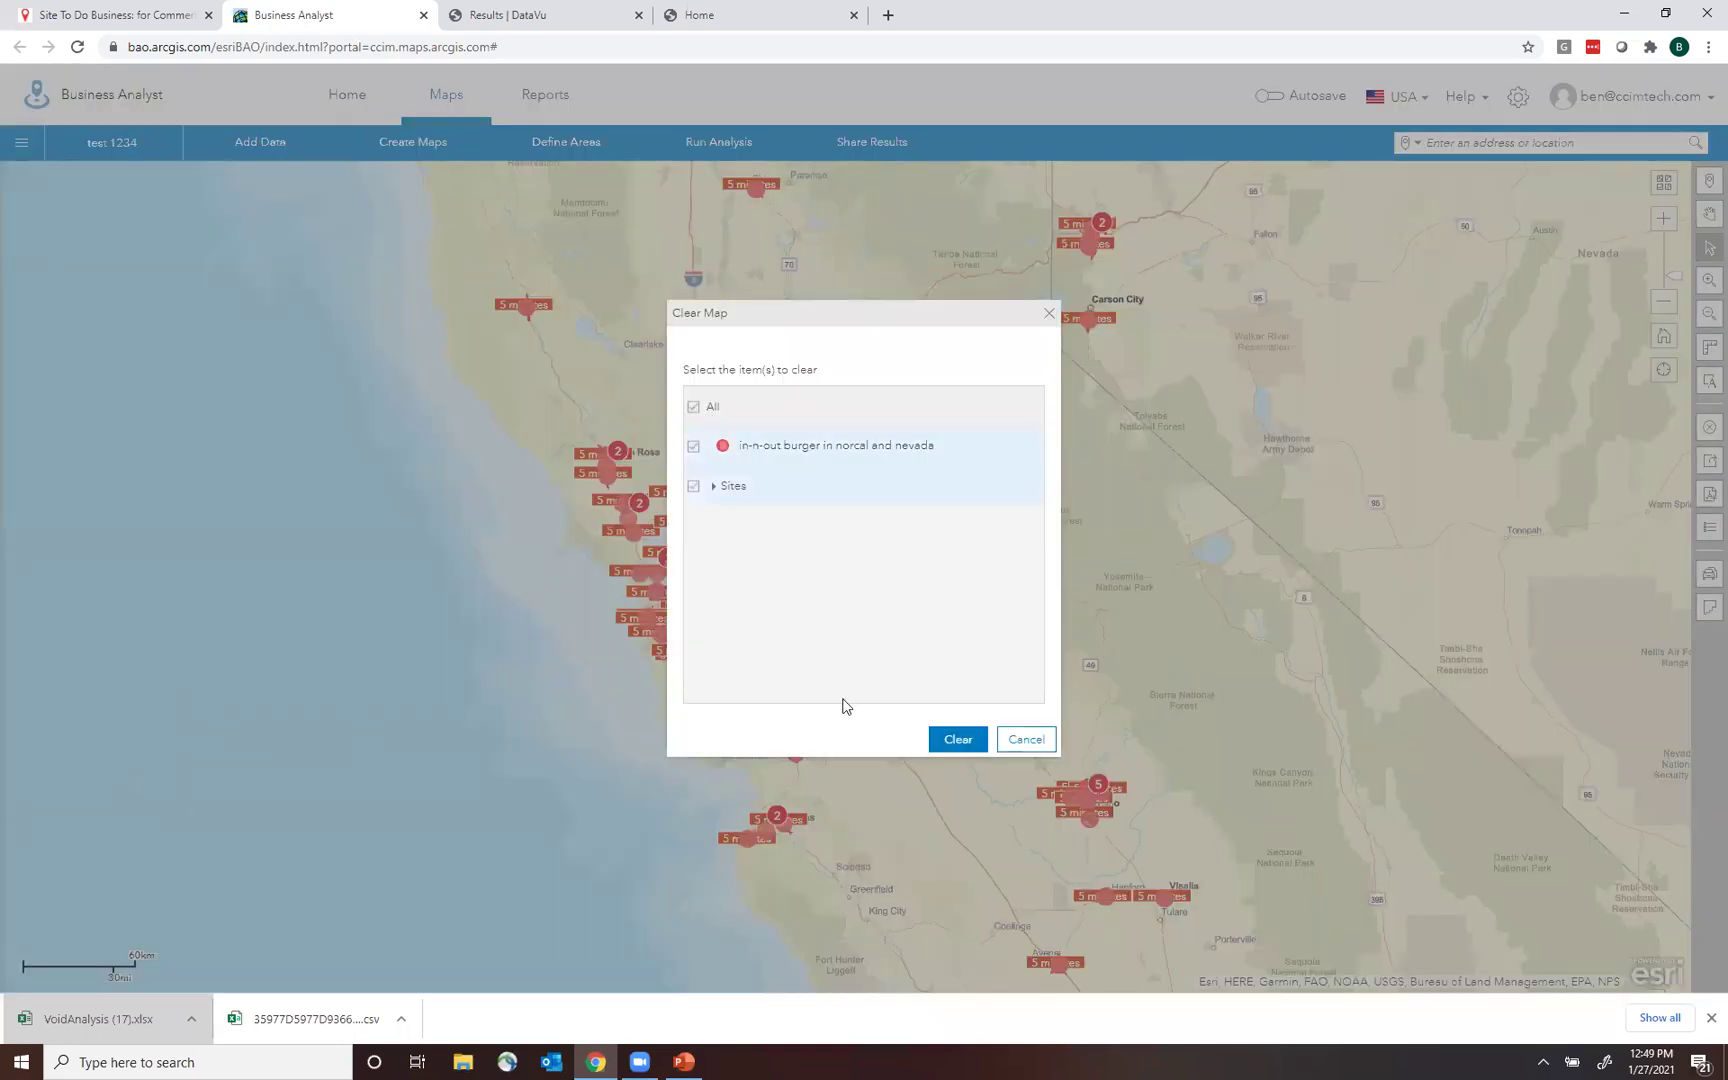
{"action": "left_click", "coordinate": [958, 739]}
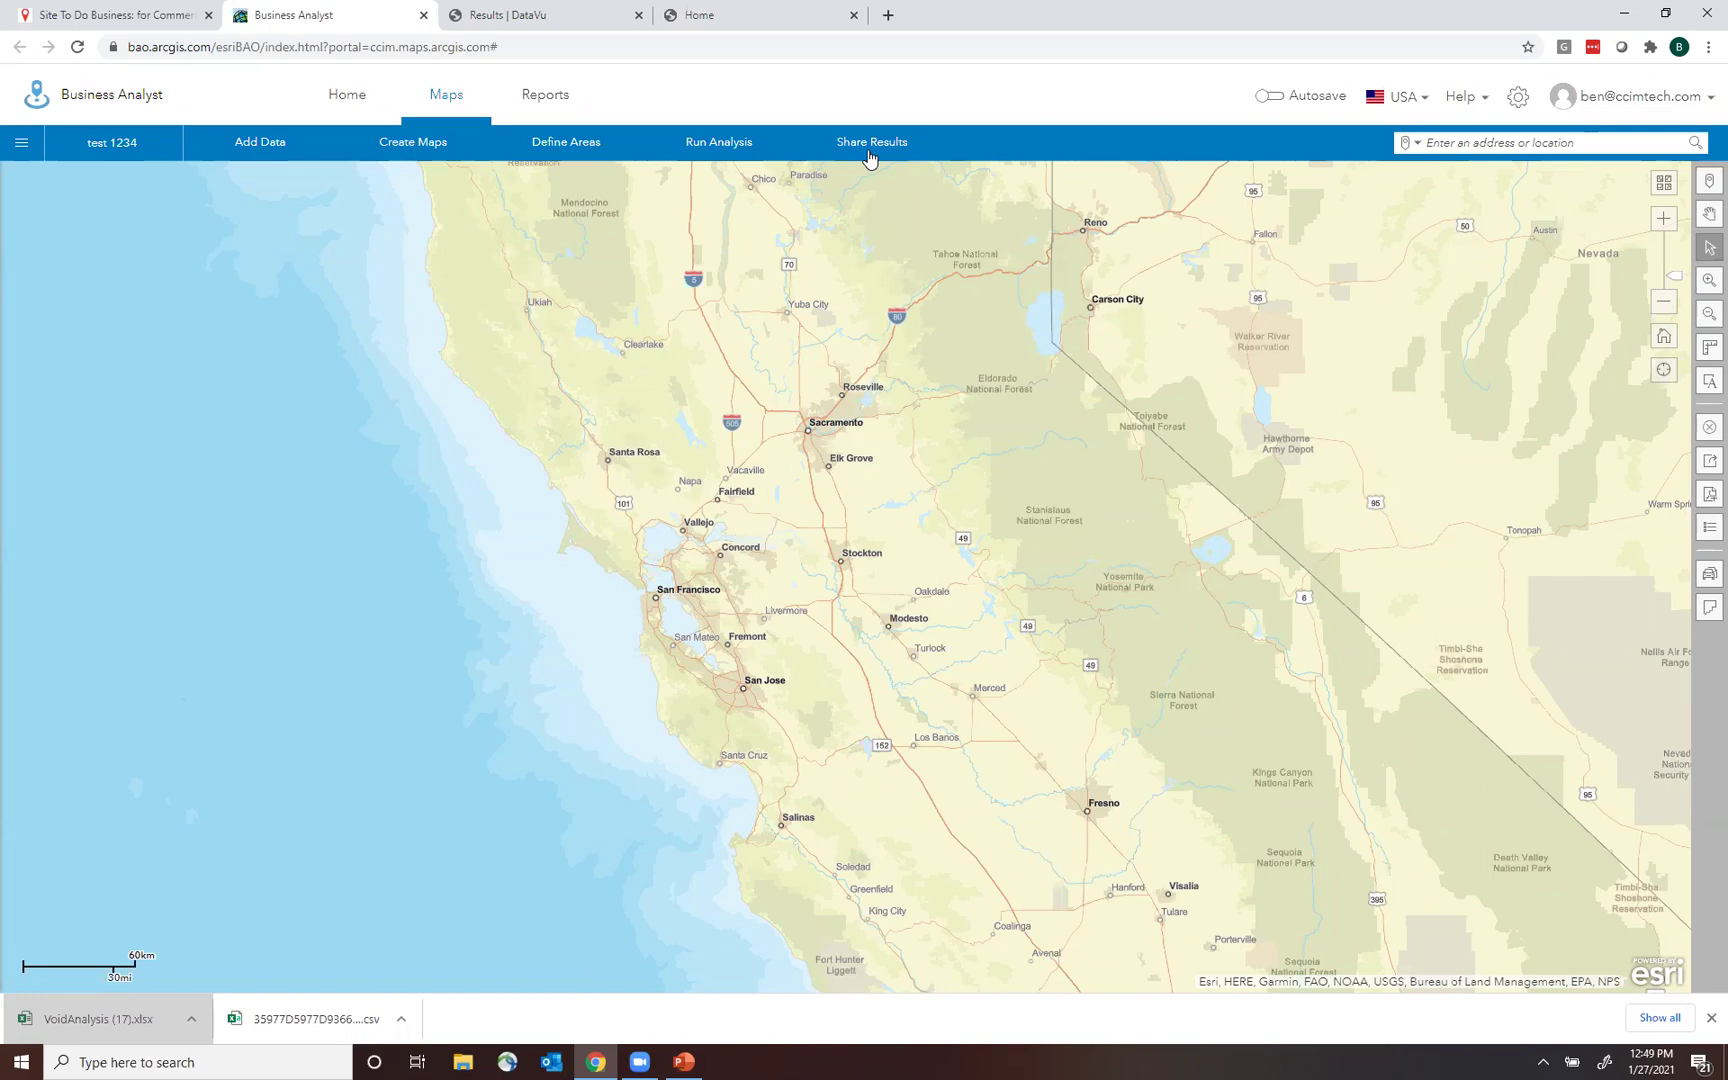
Open Business and Facilities Search from Create Maps and search business names for 'in-n-out'.
{"action": "left_click", "coordinate": [432, 150]}
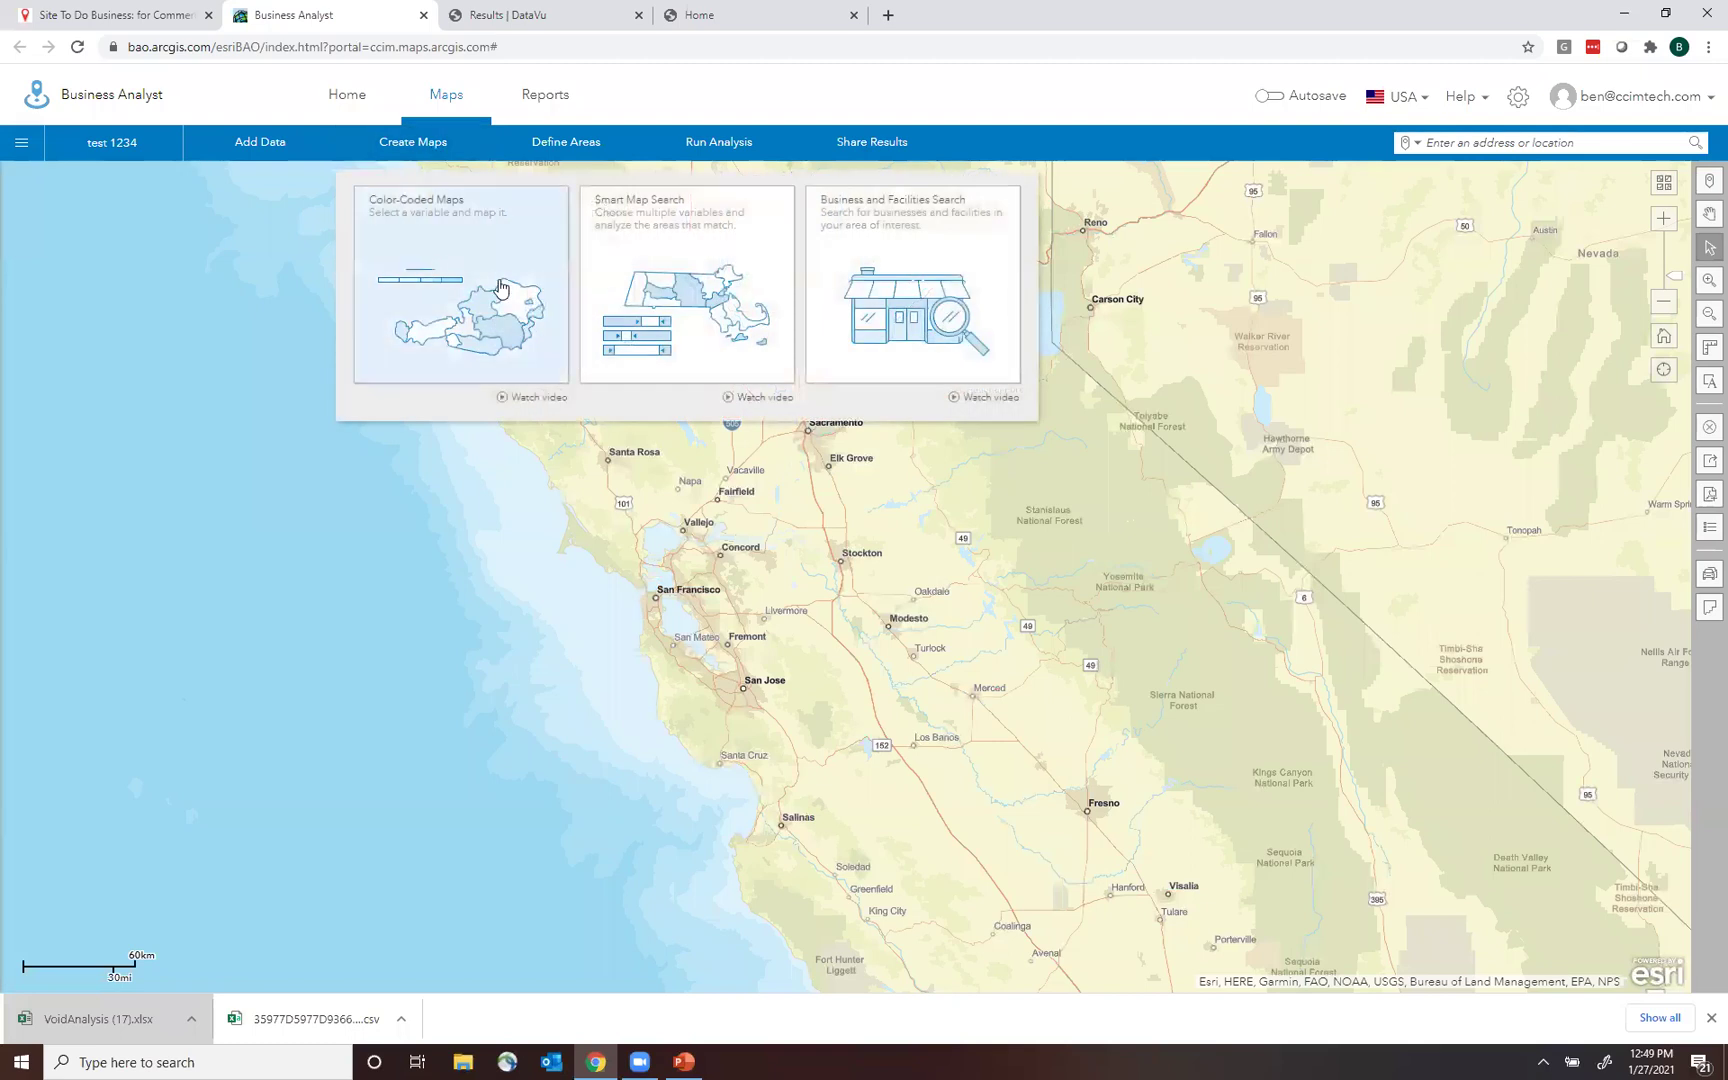
{"action": "left_click", "coordinate": [925, 292]}
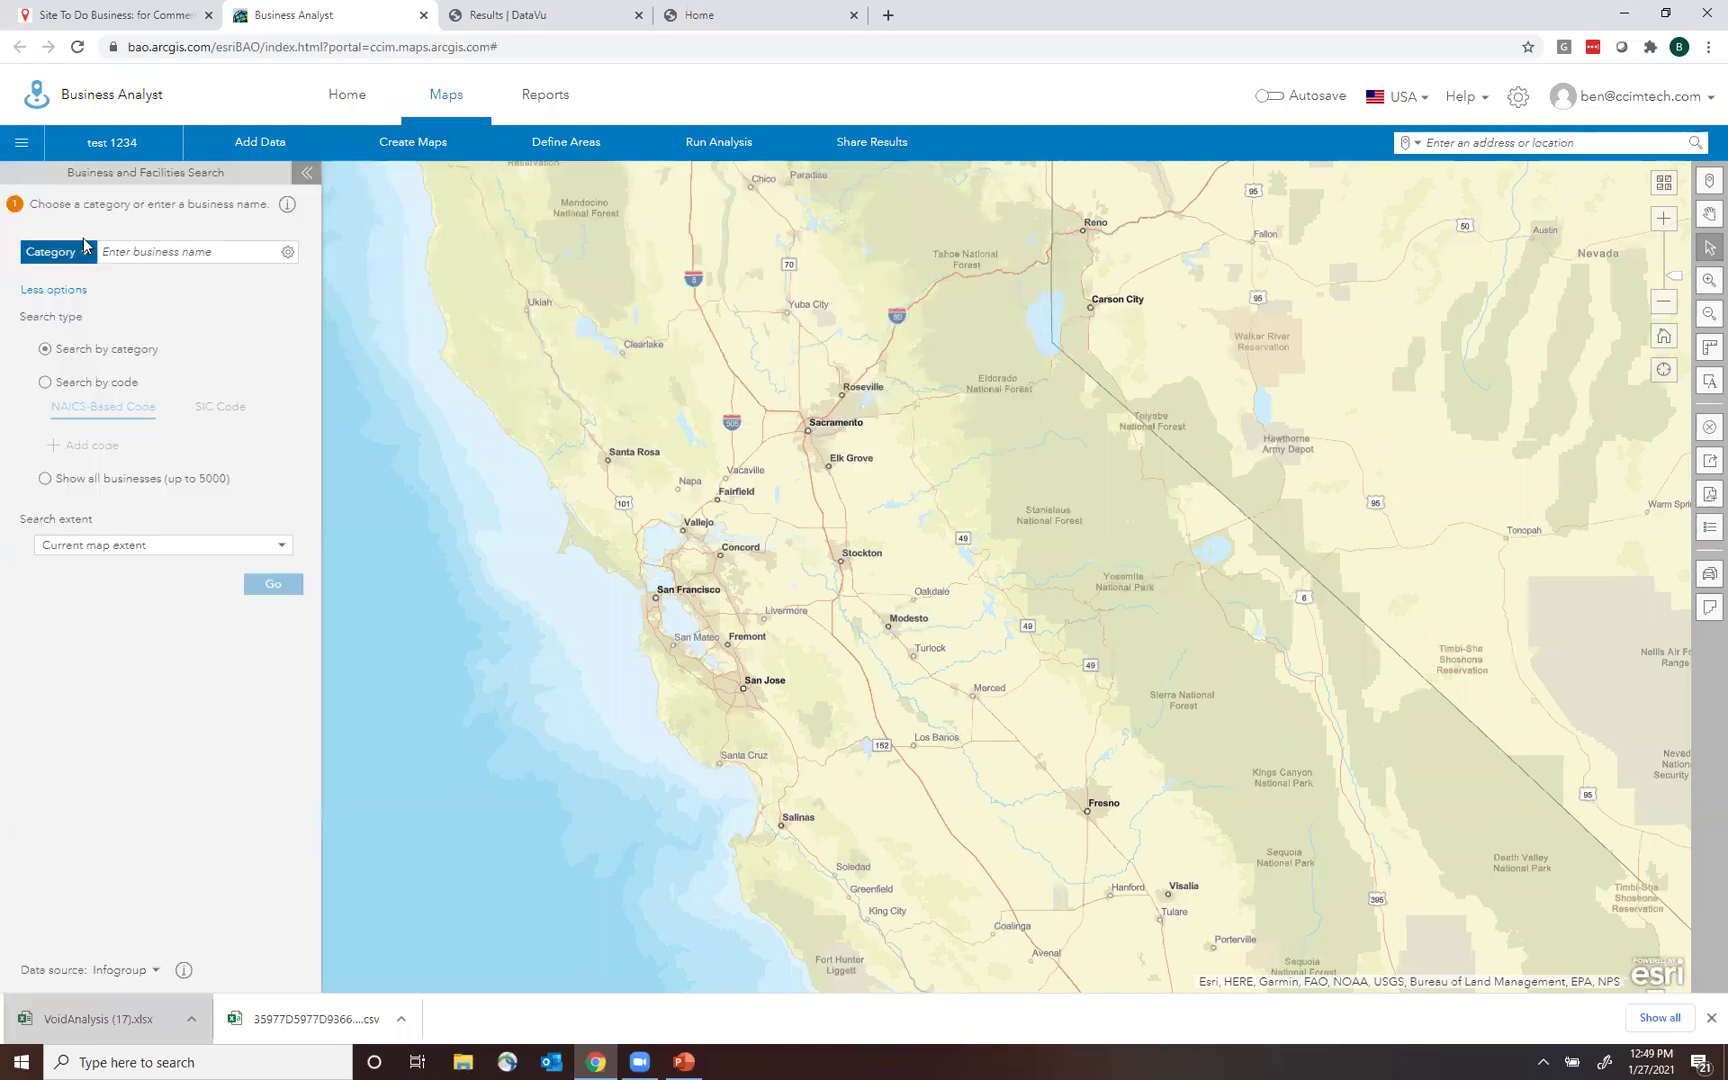
{"action": "left_click", "coordinate": [193, 252]}
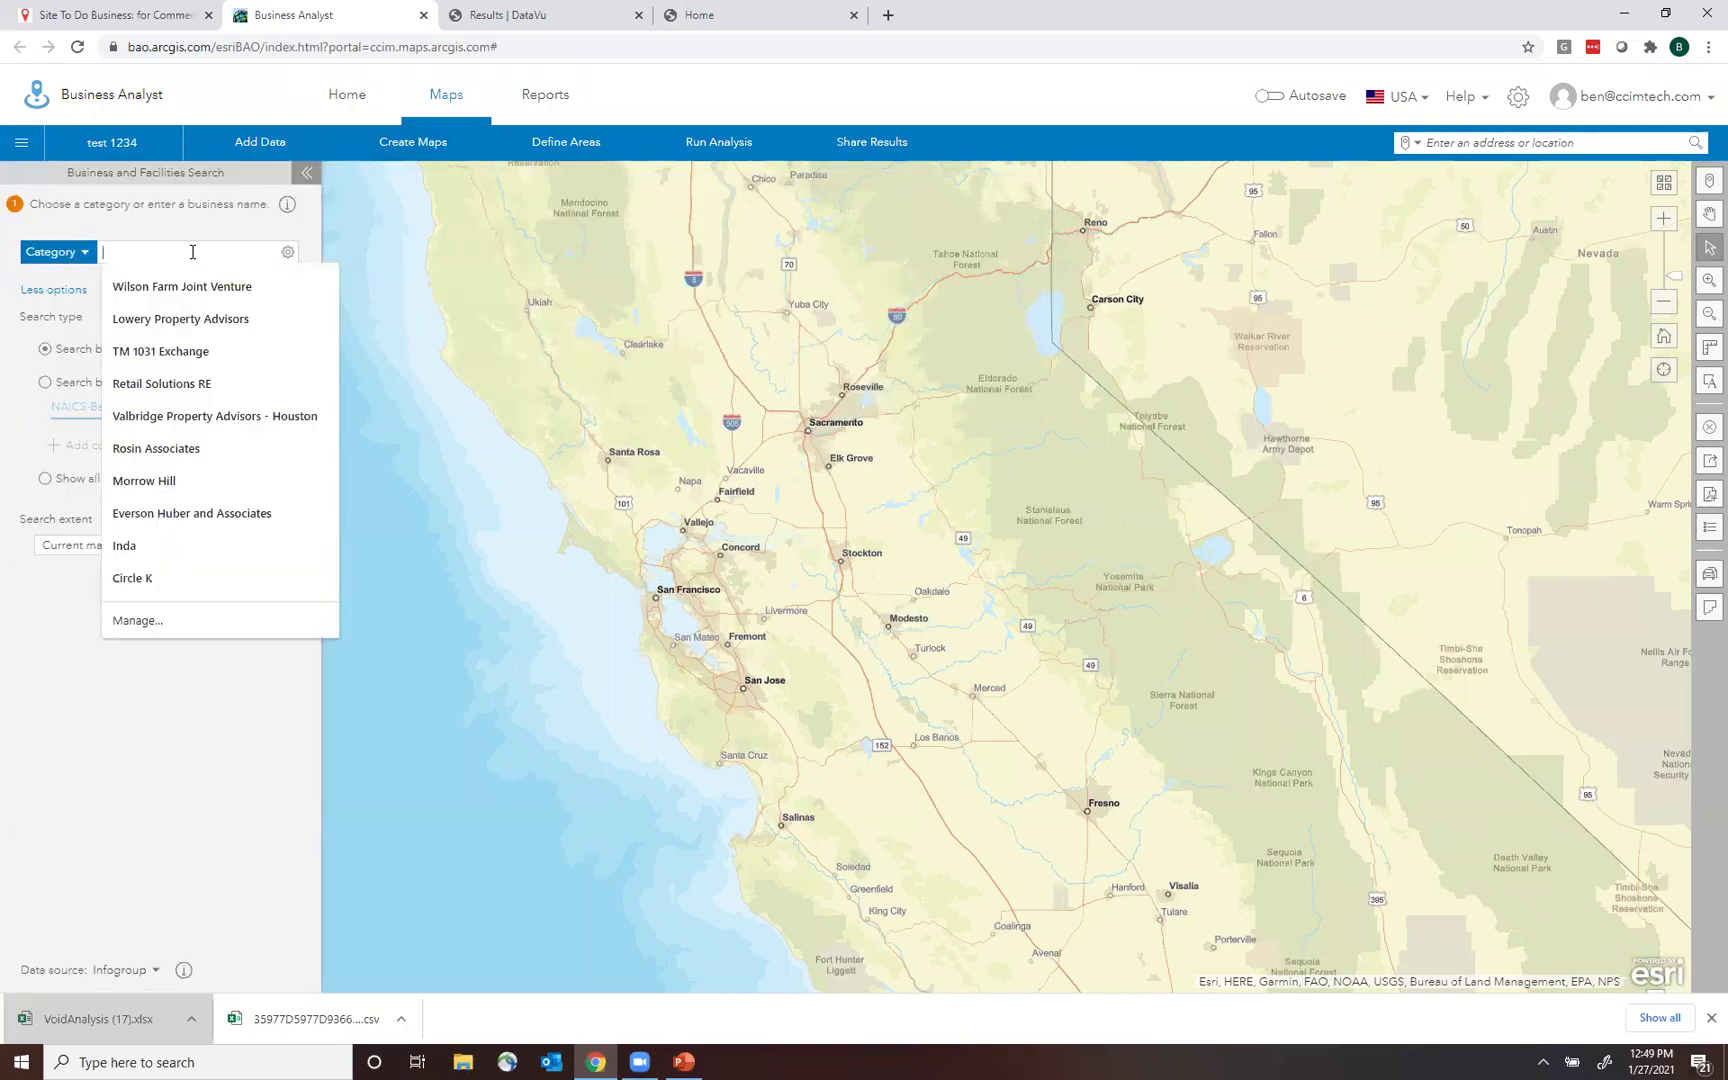
{"action": "type", "text": "in-"}
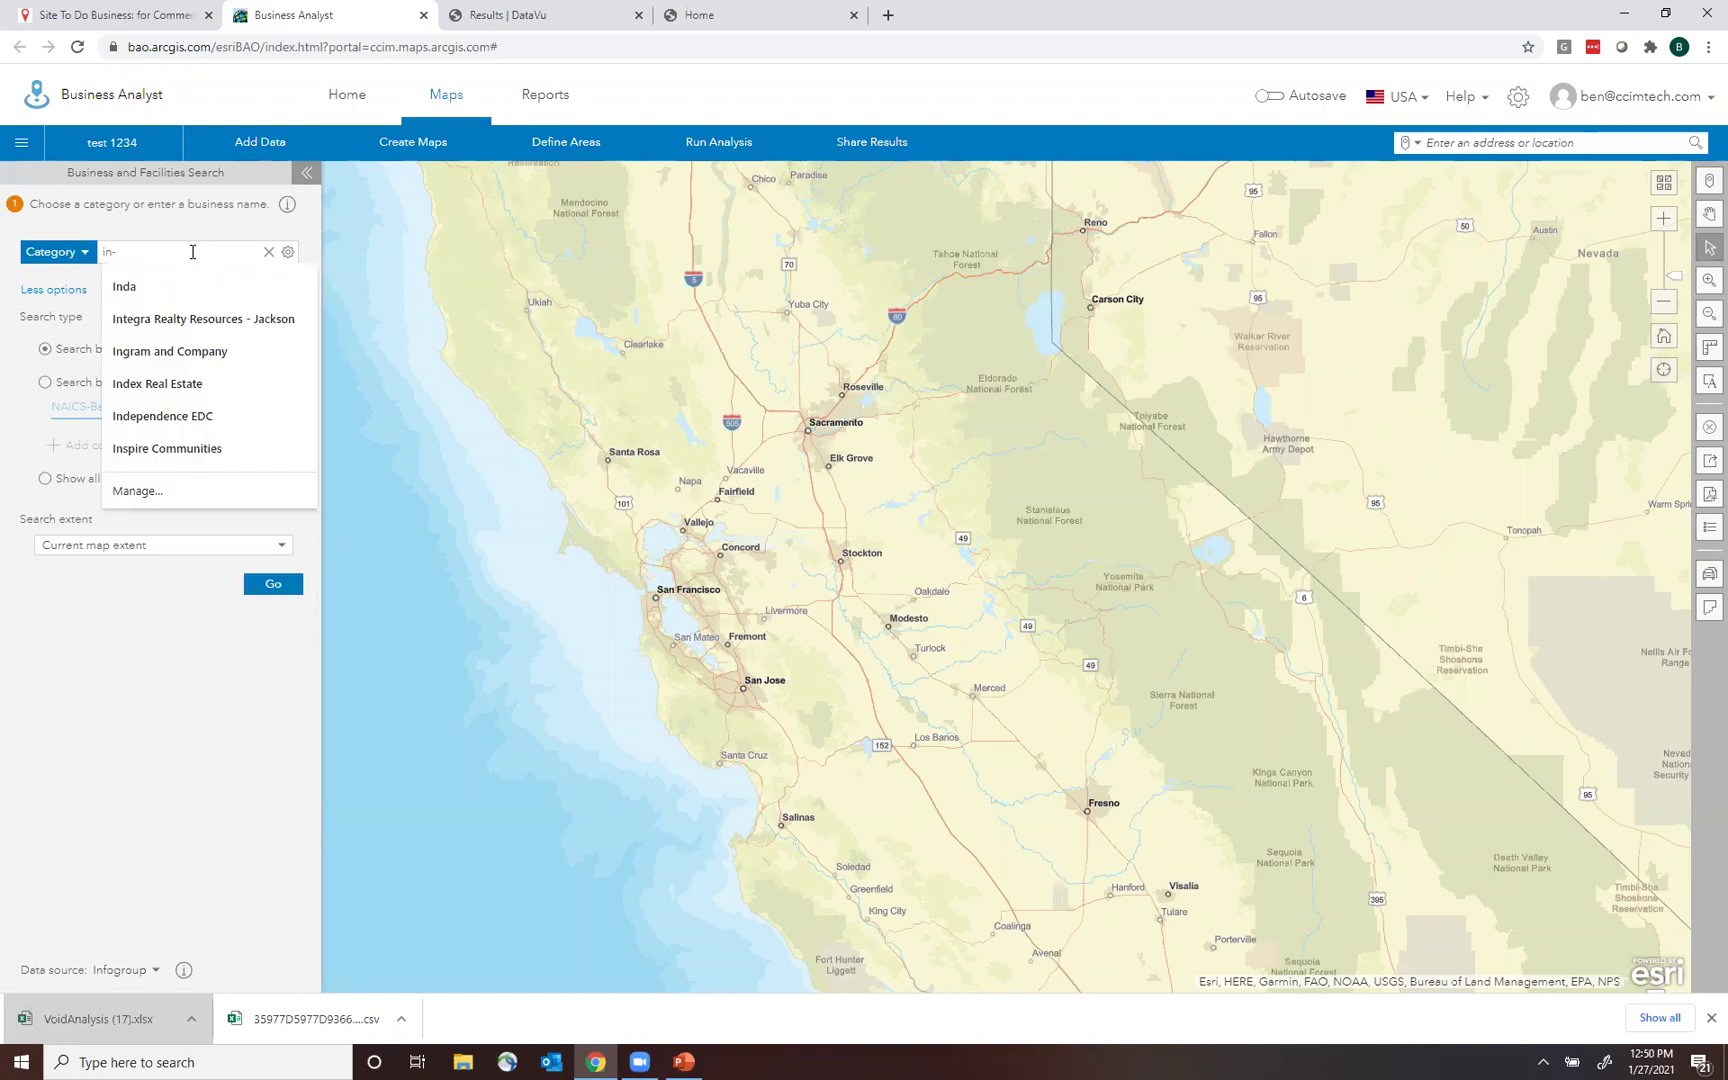
{"action": "type", "text": "n-out"}
{"action": "key", "text": "Return"}
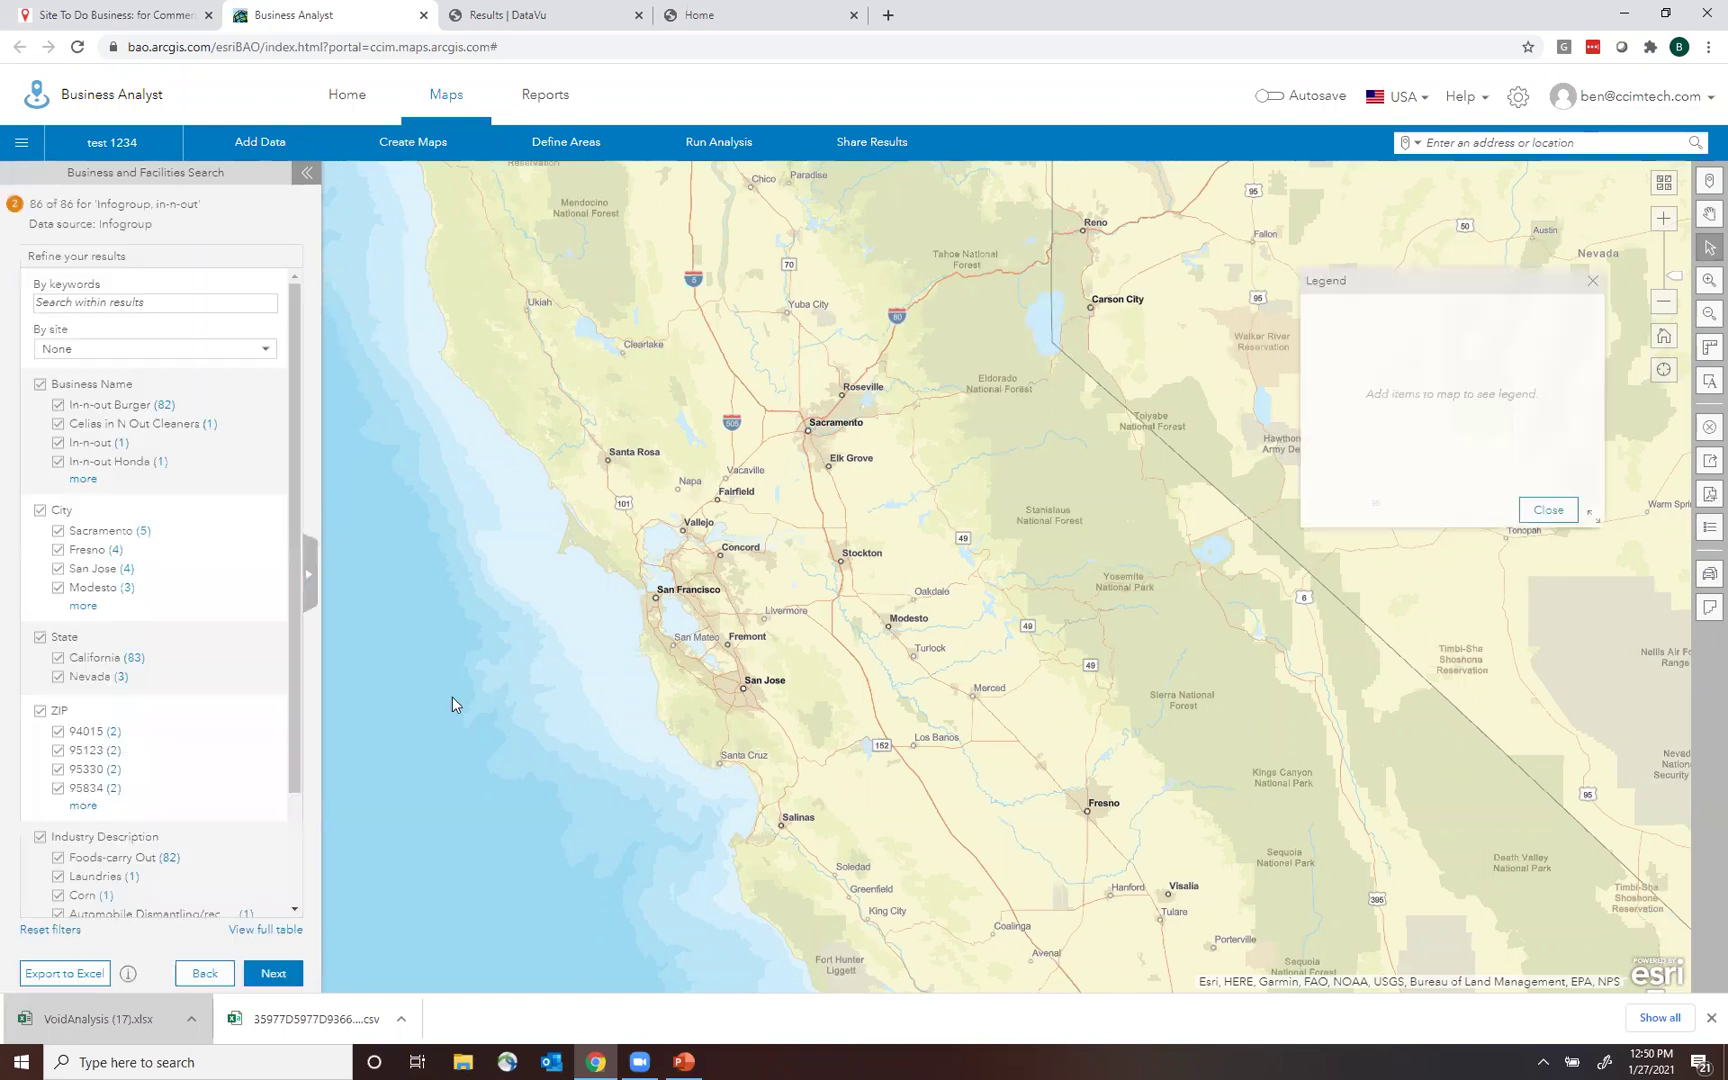
Step through the in-n-out result pages and rerun the search from the category form.
{"action": "left_click", "coordinate": [271, 975]}
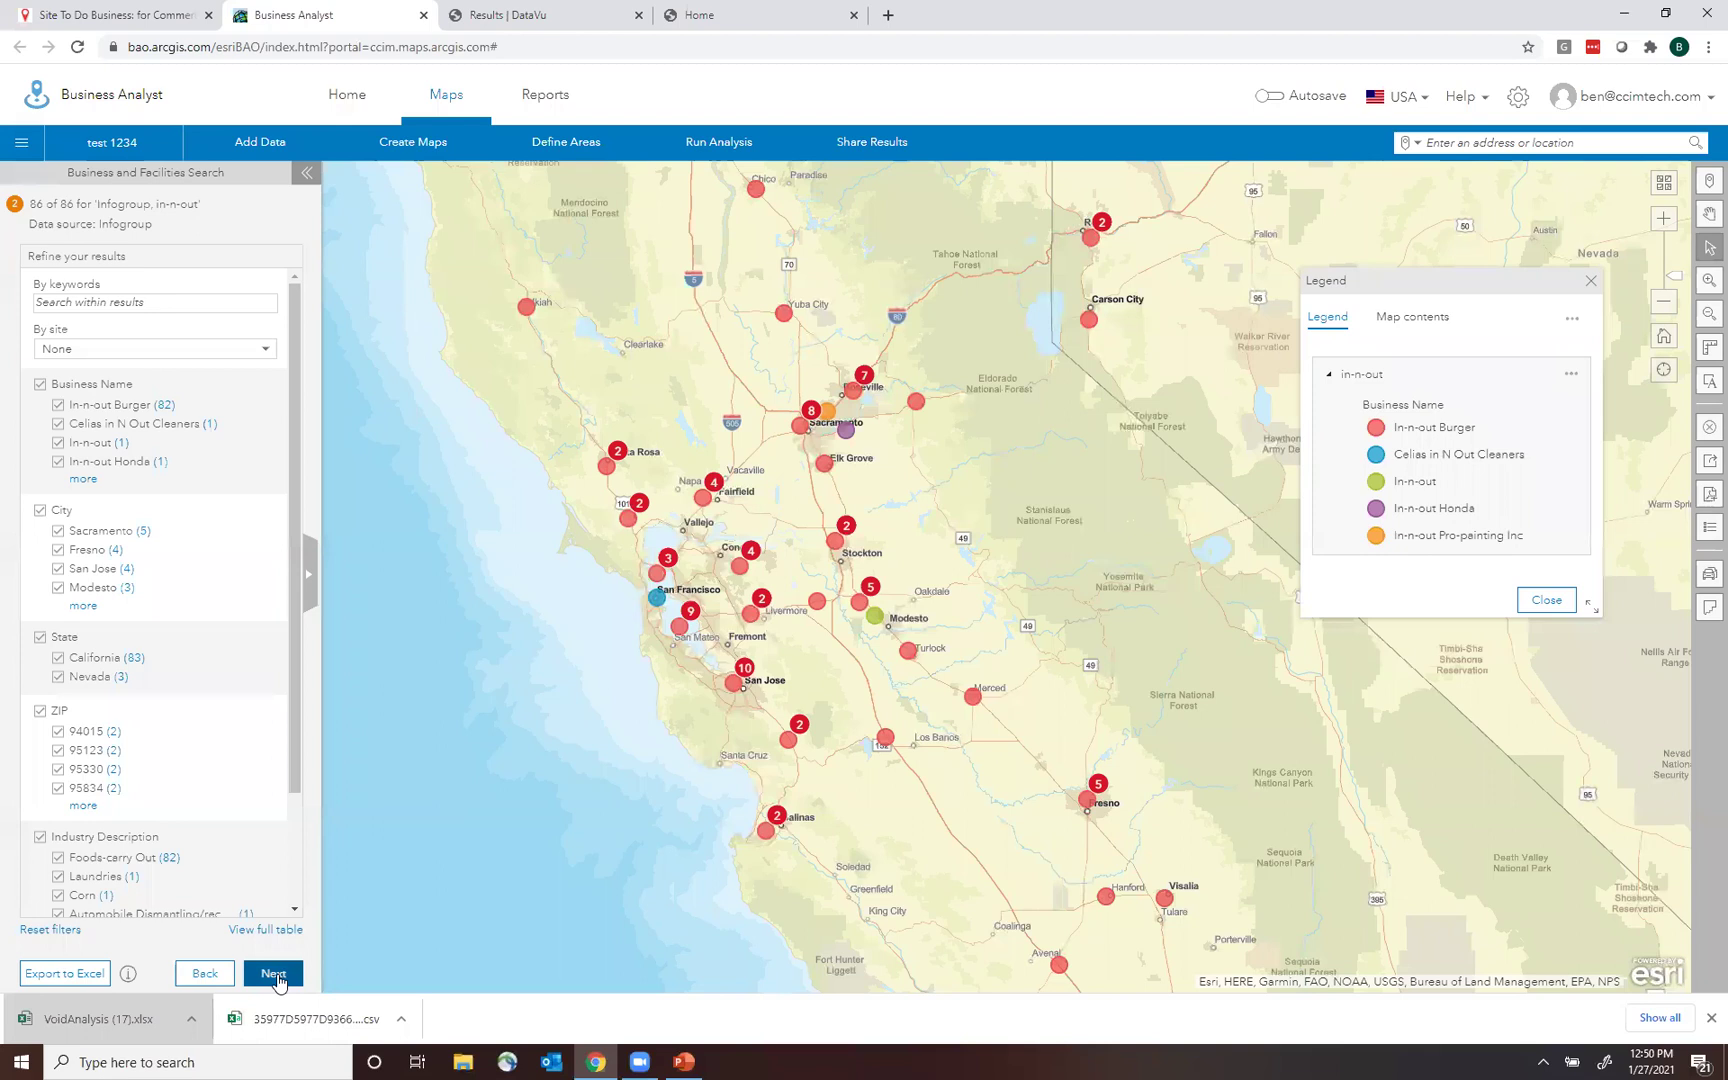
{"action": "left_click", "coordinate": [208, 977]}
{"action": "scroll", "coordinate": [296, 576], "scroll_direction": "down", "scroll_amount": 1}
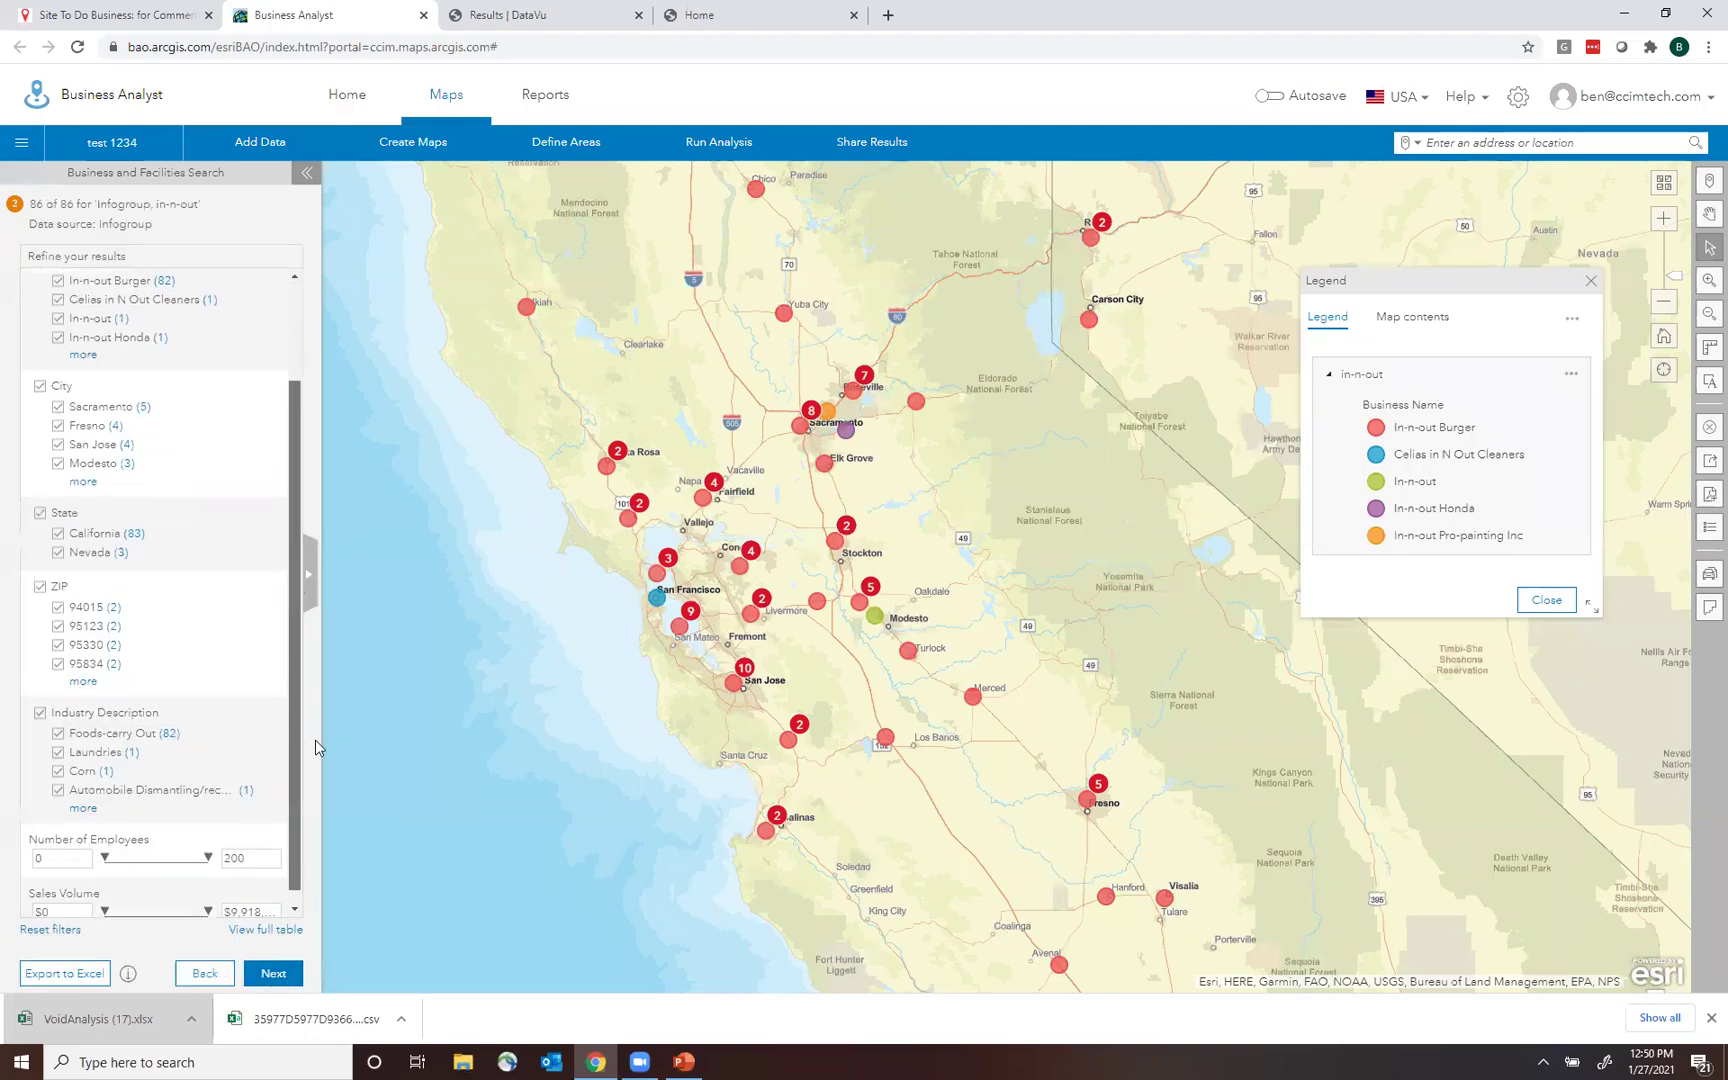
{"action": "left_click", "coordinate": [205, 974]}
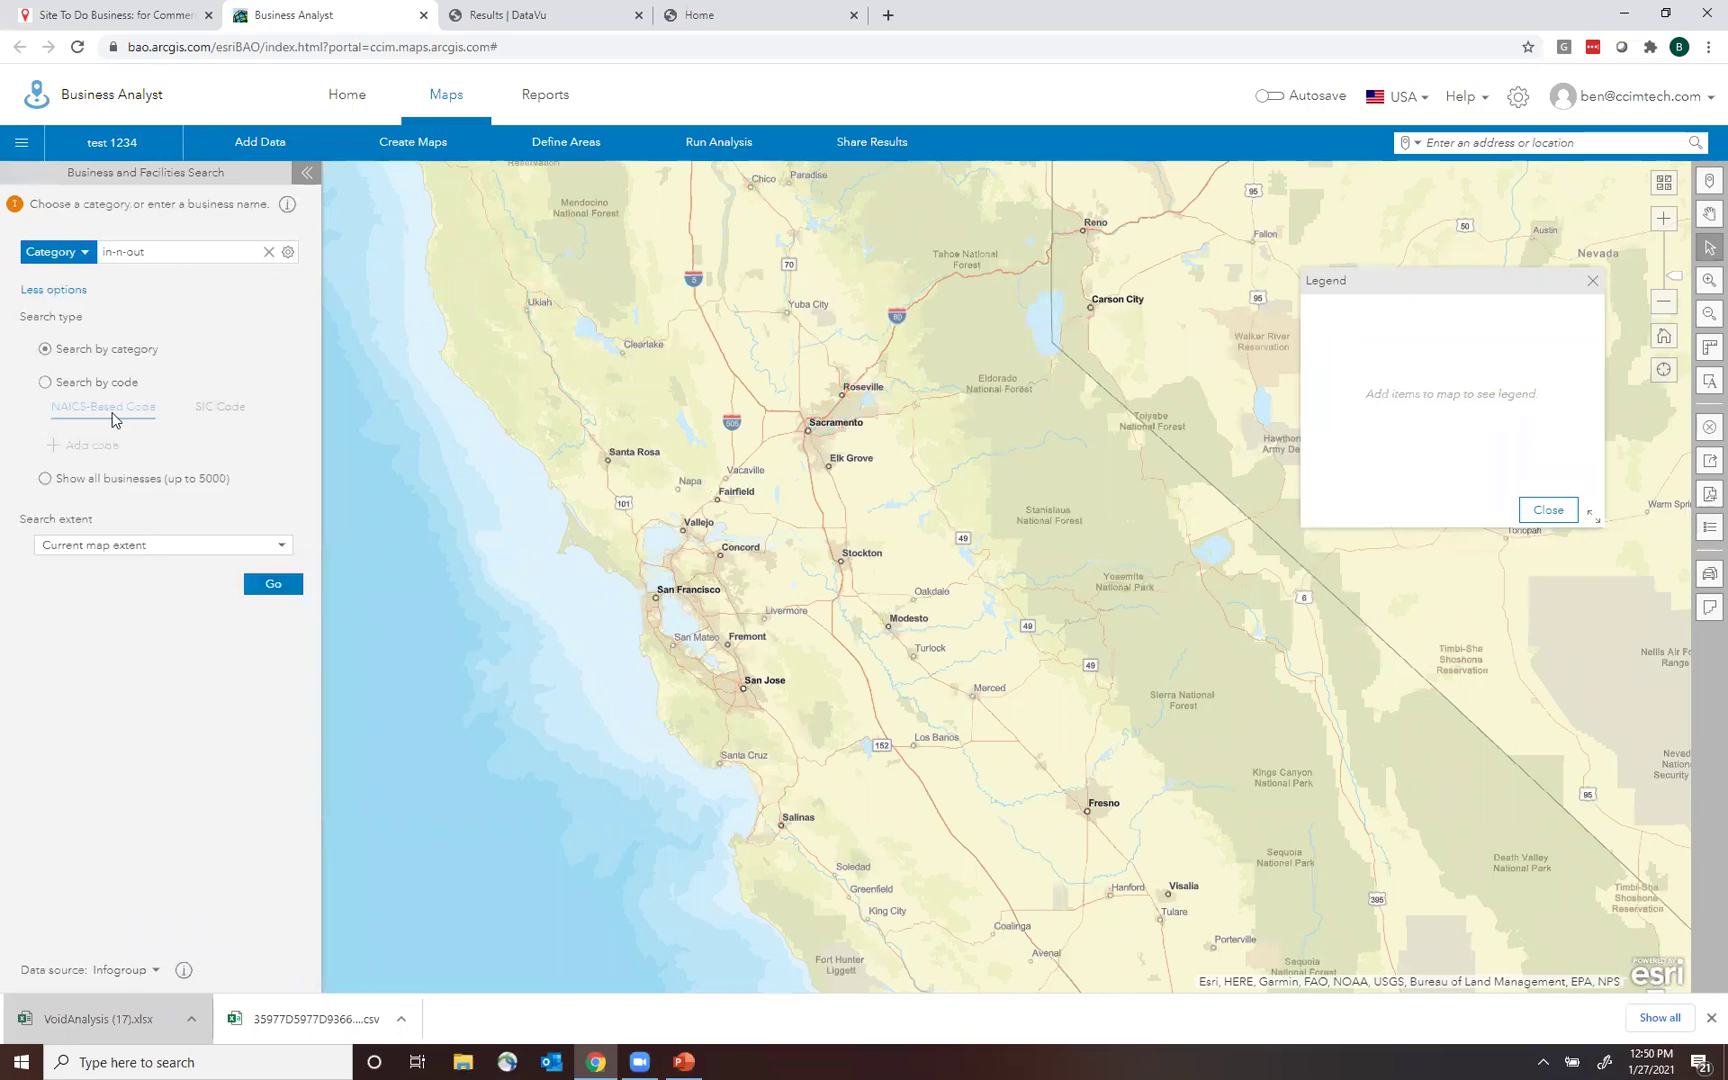
{"action": "left_click", "coordinate": [55, 291]}
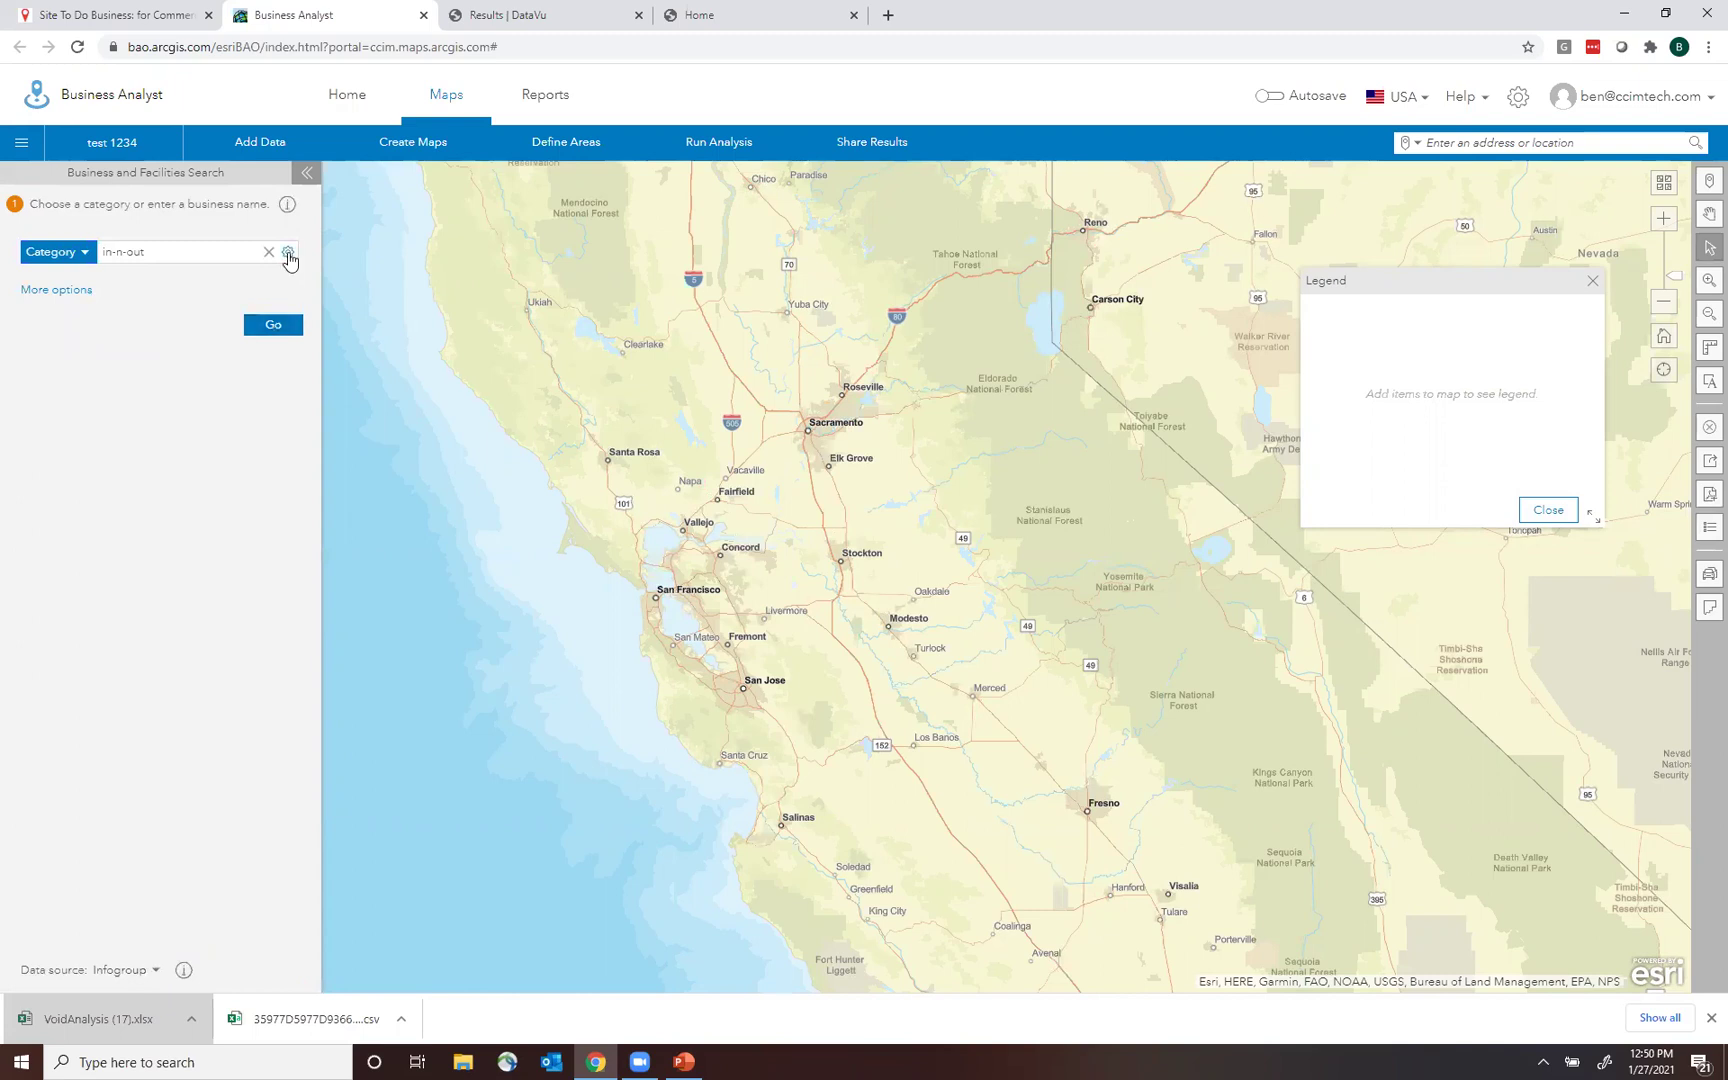
{"action": "left_click", "coordinate": [273, 324]}
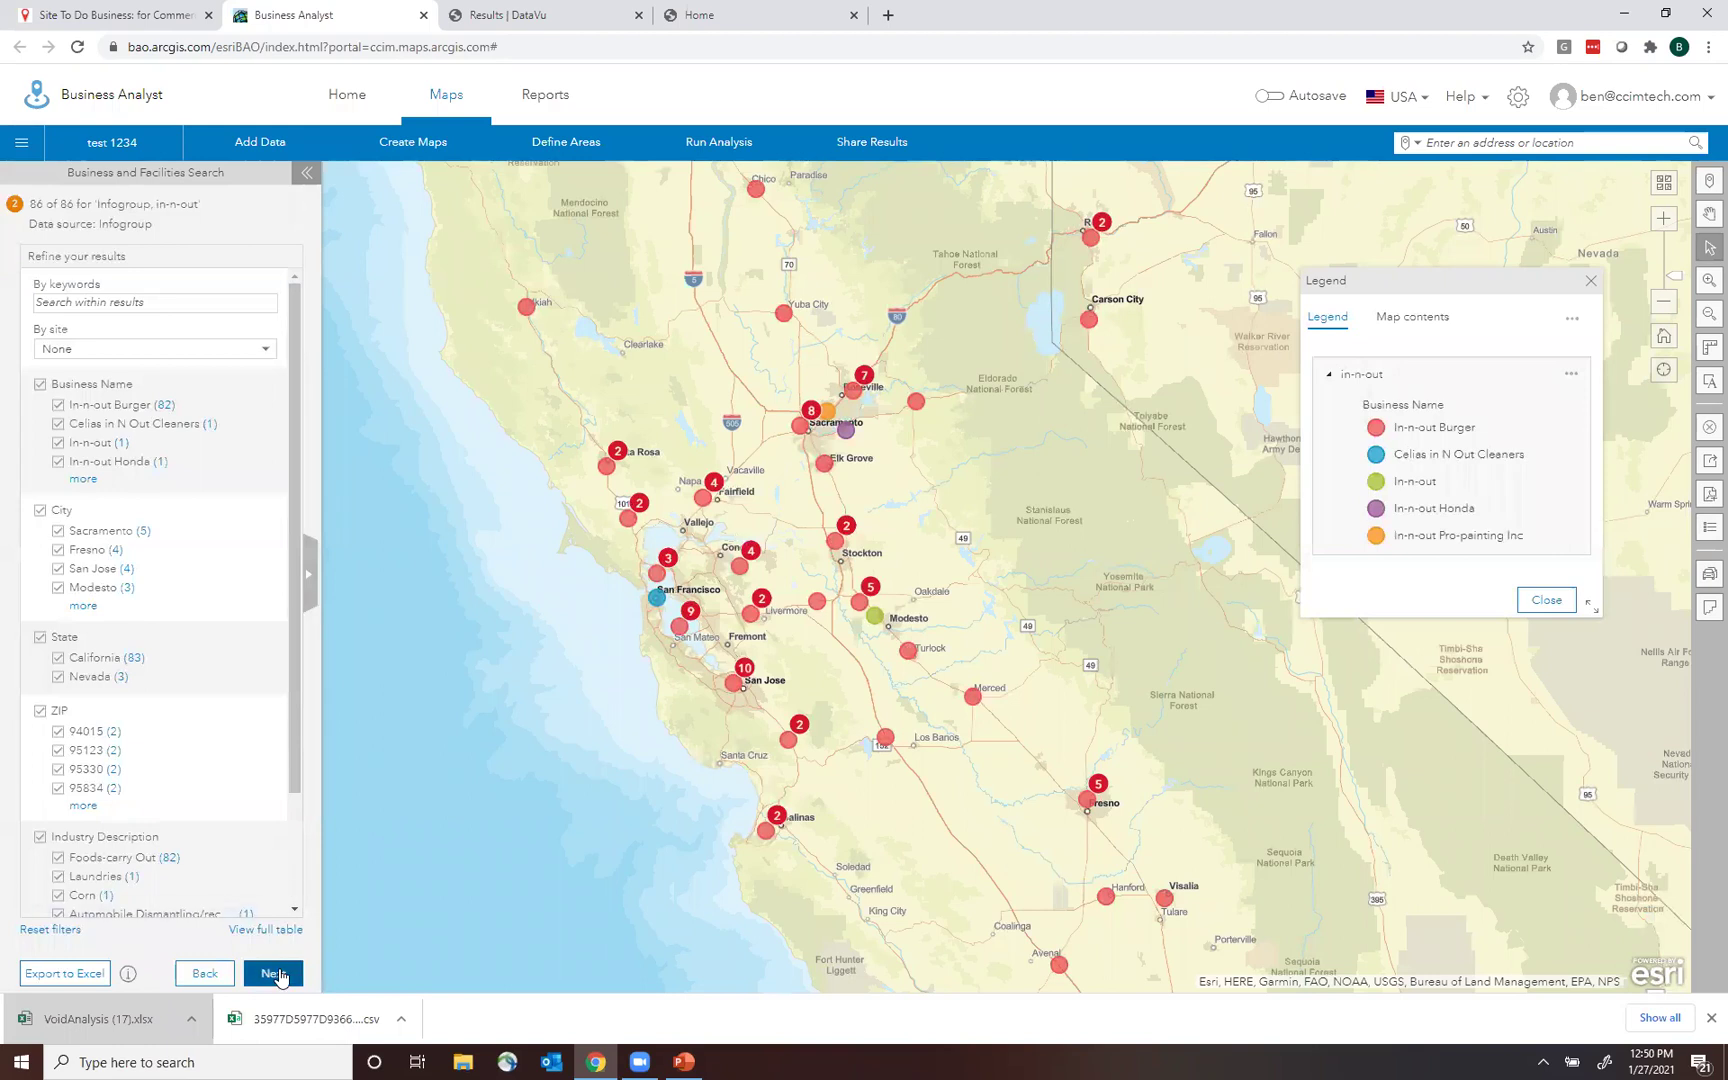
{"action": "left_click", "coordinate": [200, 976]}
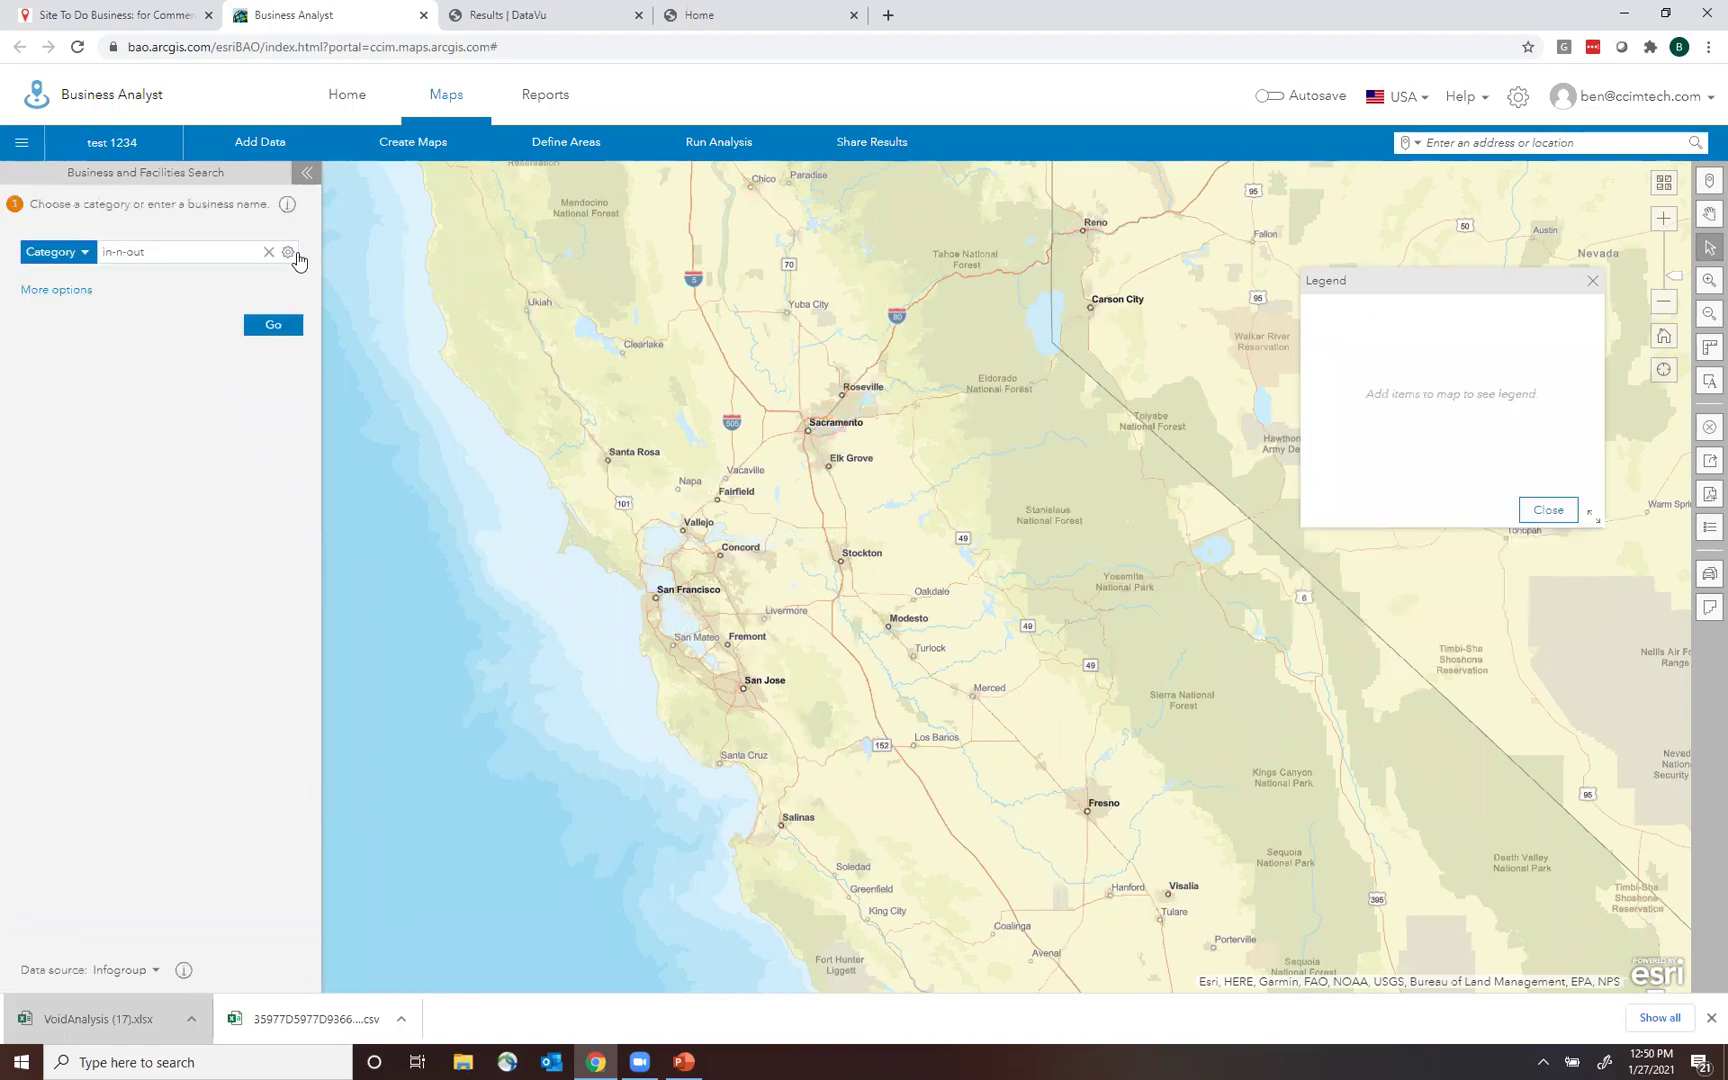
Toggle the name match and extra search options, rerun the search, then clear the search text.
{"action": "left_click", "coordinate": [288, 256]}
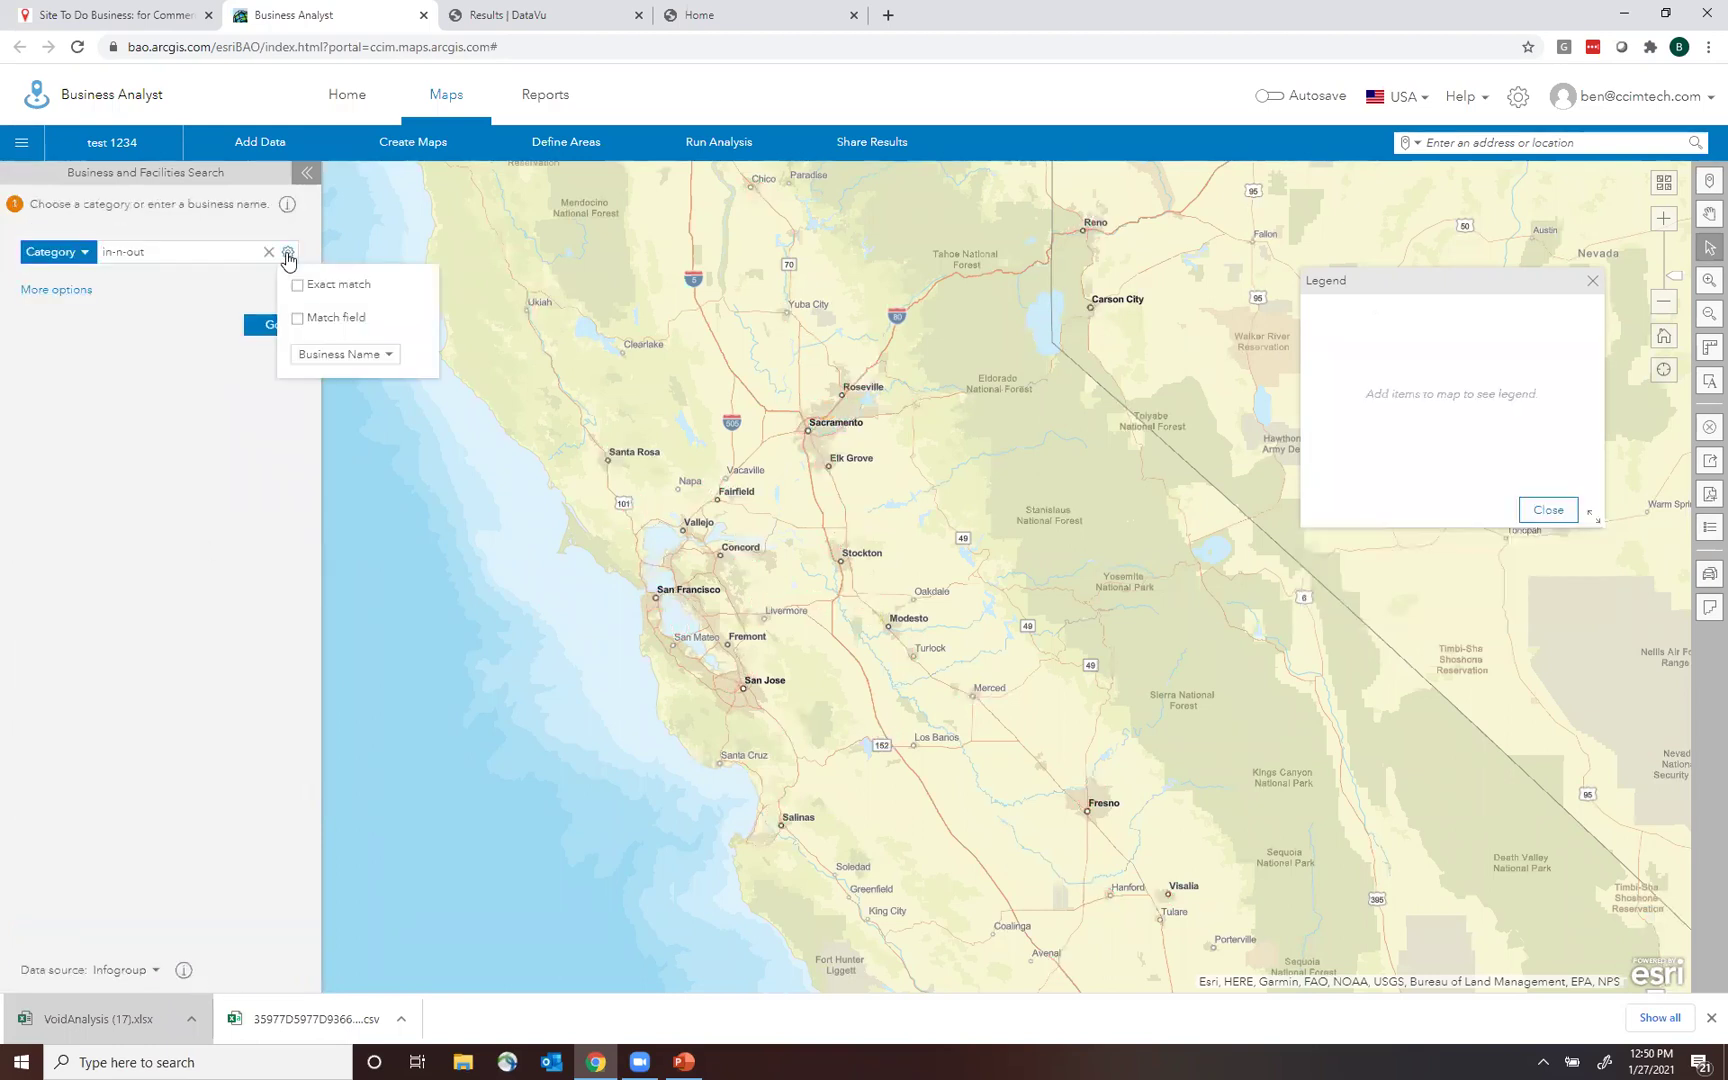
{"action": "left_click", "coordinate": [112, 358]}
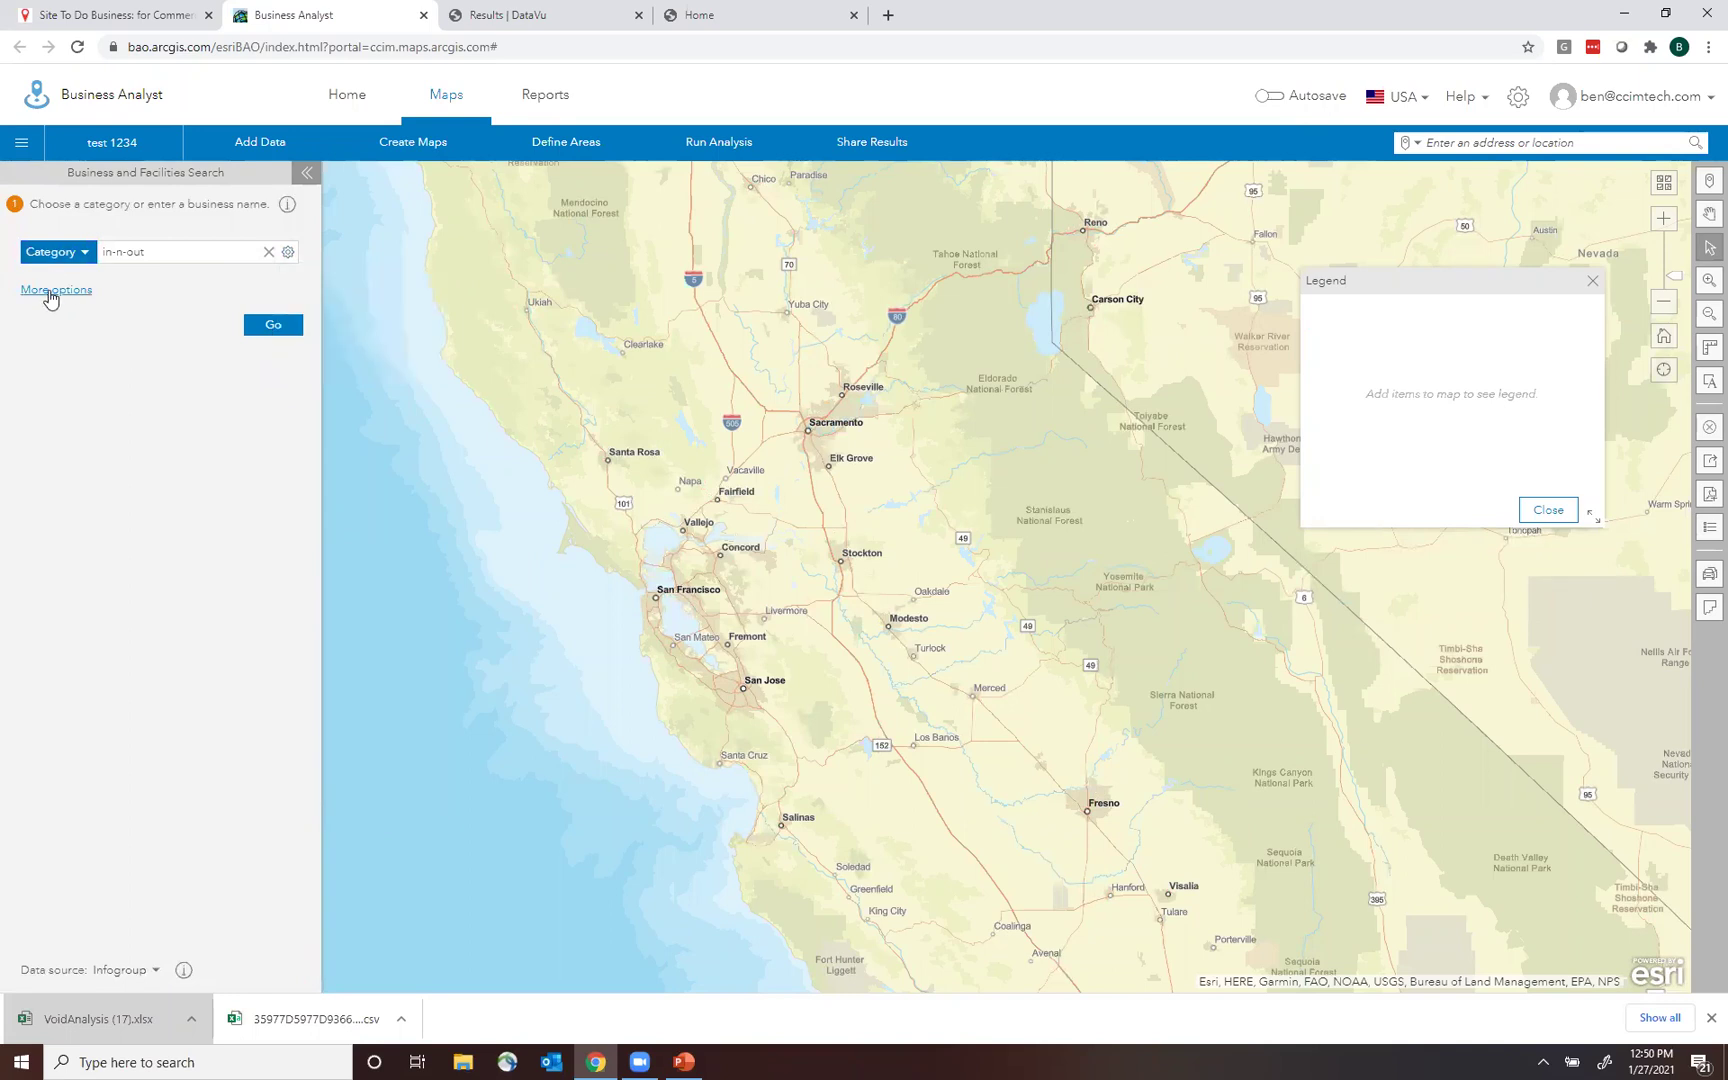
{"action": "left_click", "coordinate": [50, 292]}
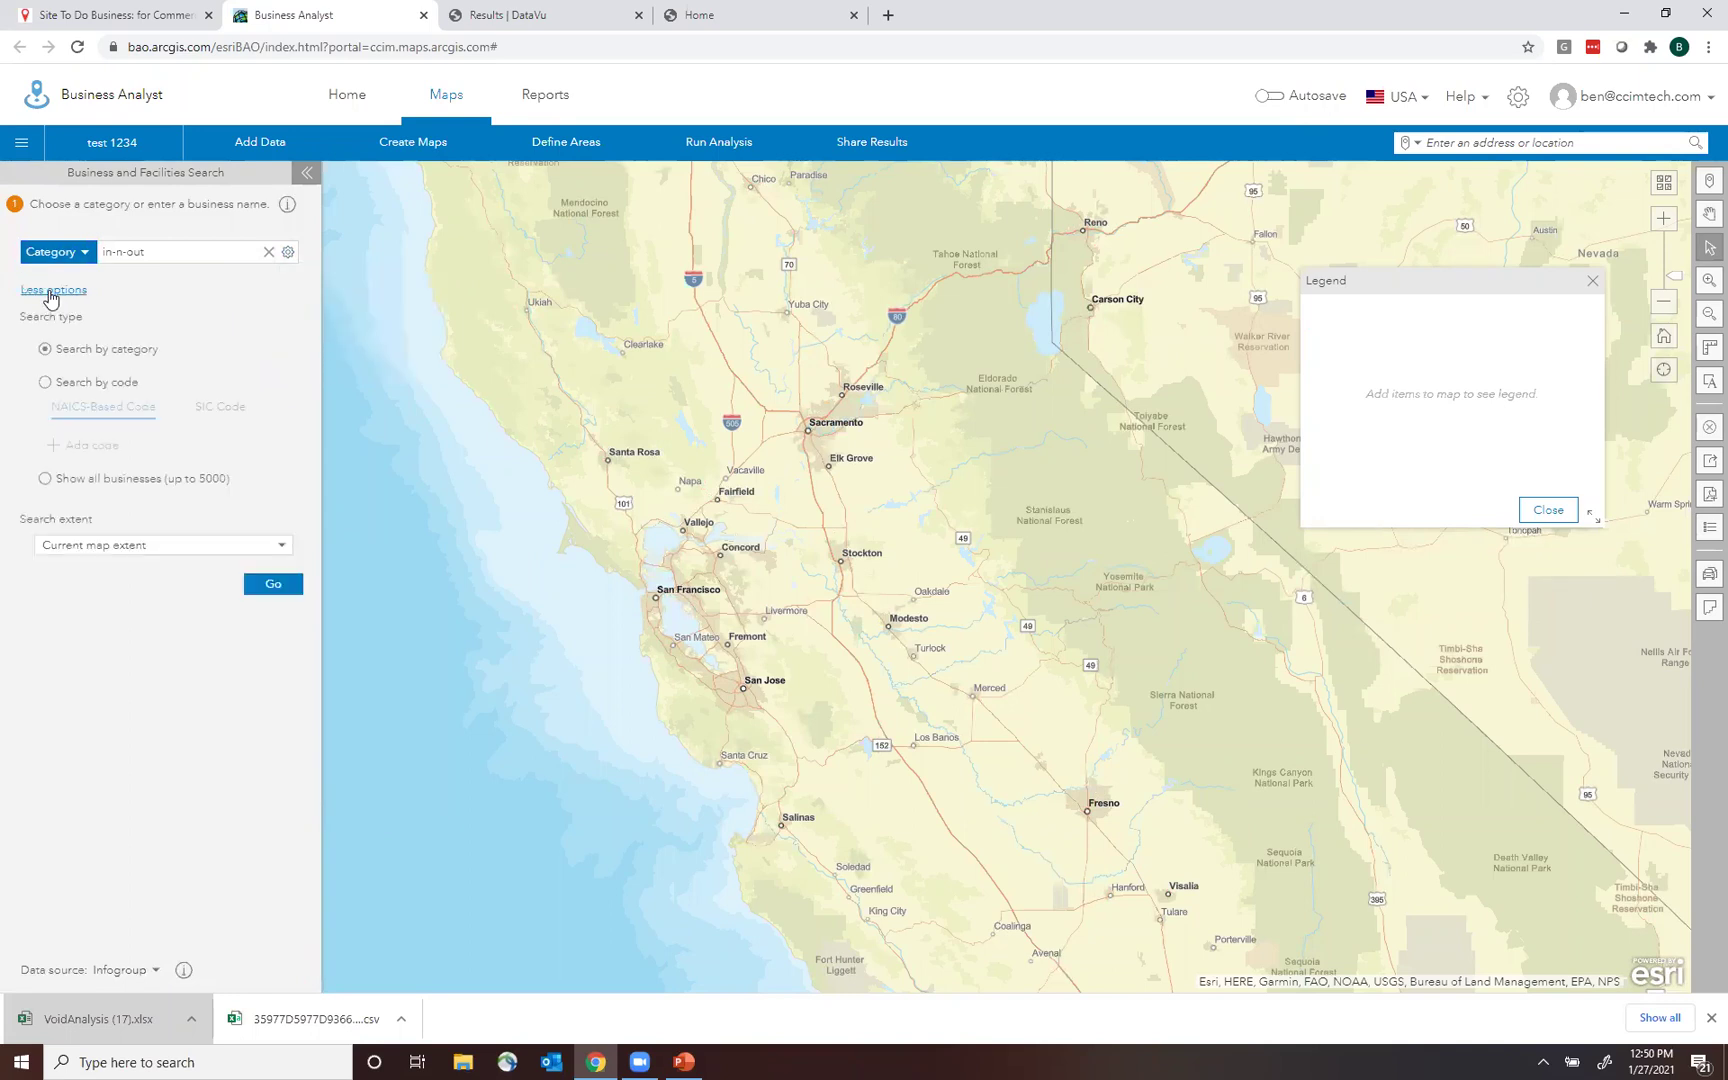
{"action": "left_click", "coordinate": [52, 292]}
{"action": "left_click", "coordinate": [272, 325]}
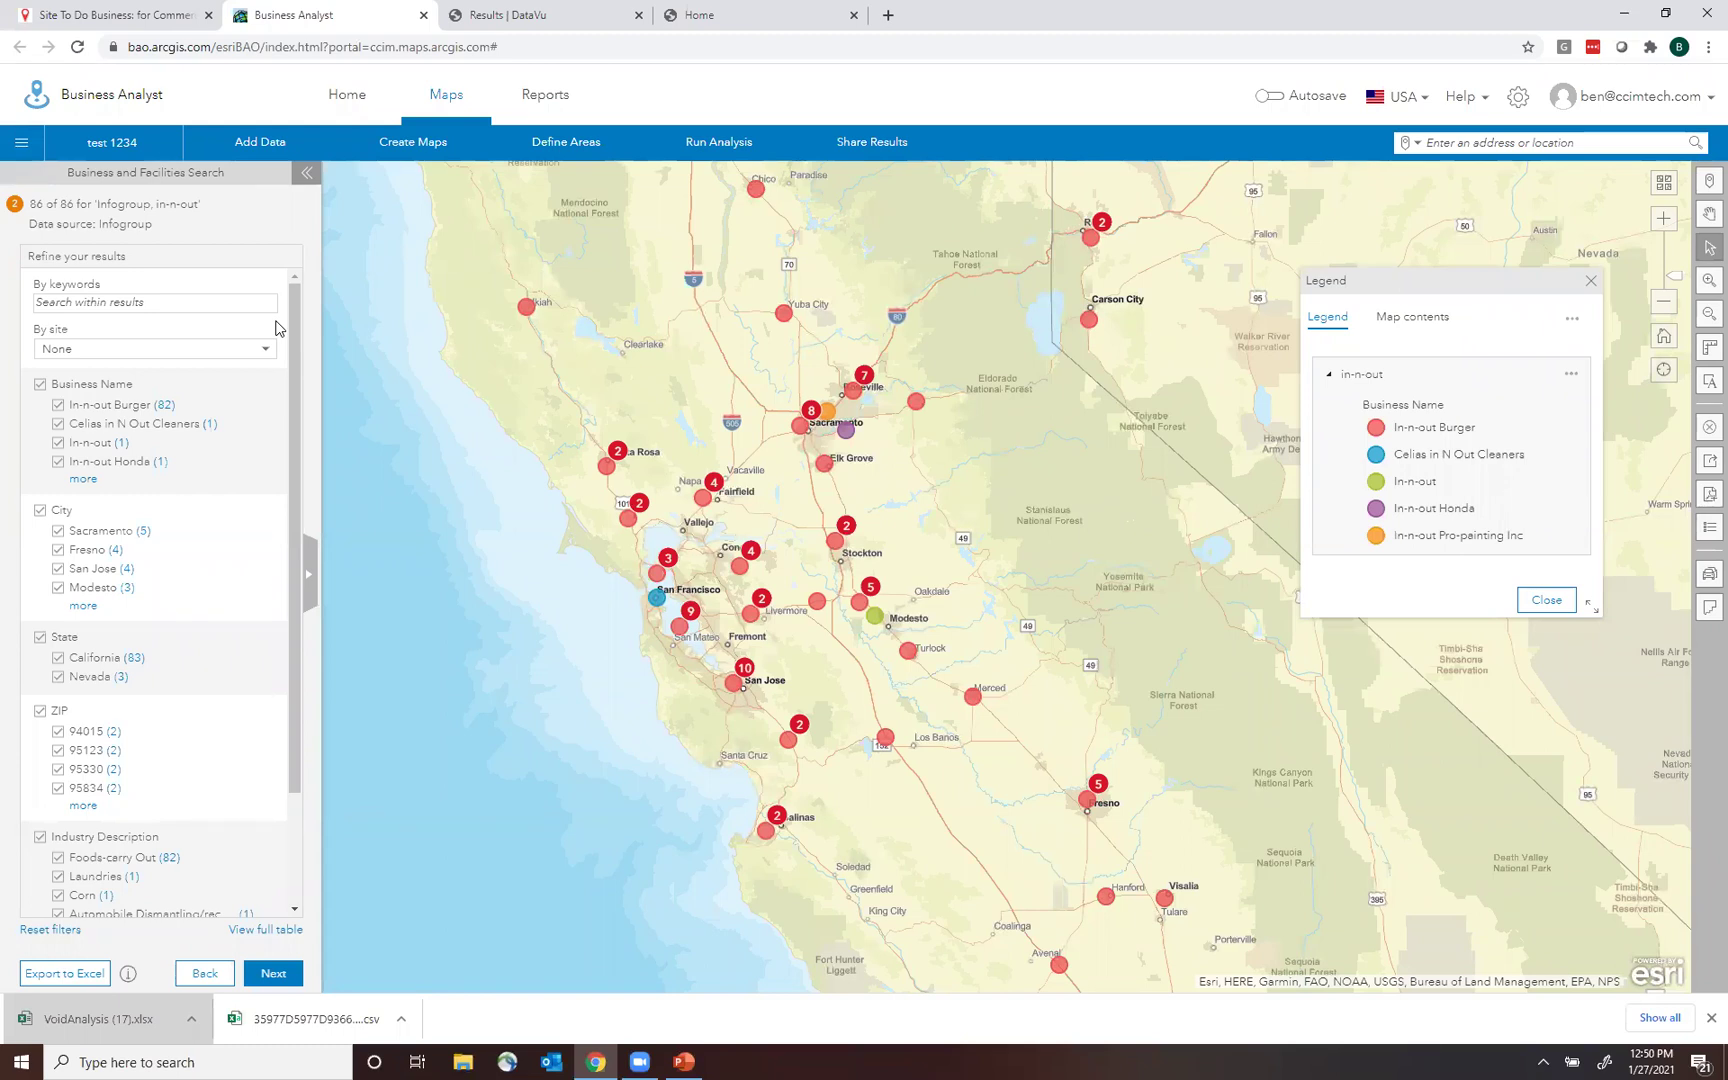
{"action": "scroll", "coordinate": [296, 614], "scroll_direction": "down", "scroll_amount": 2}
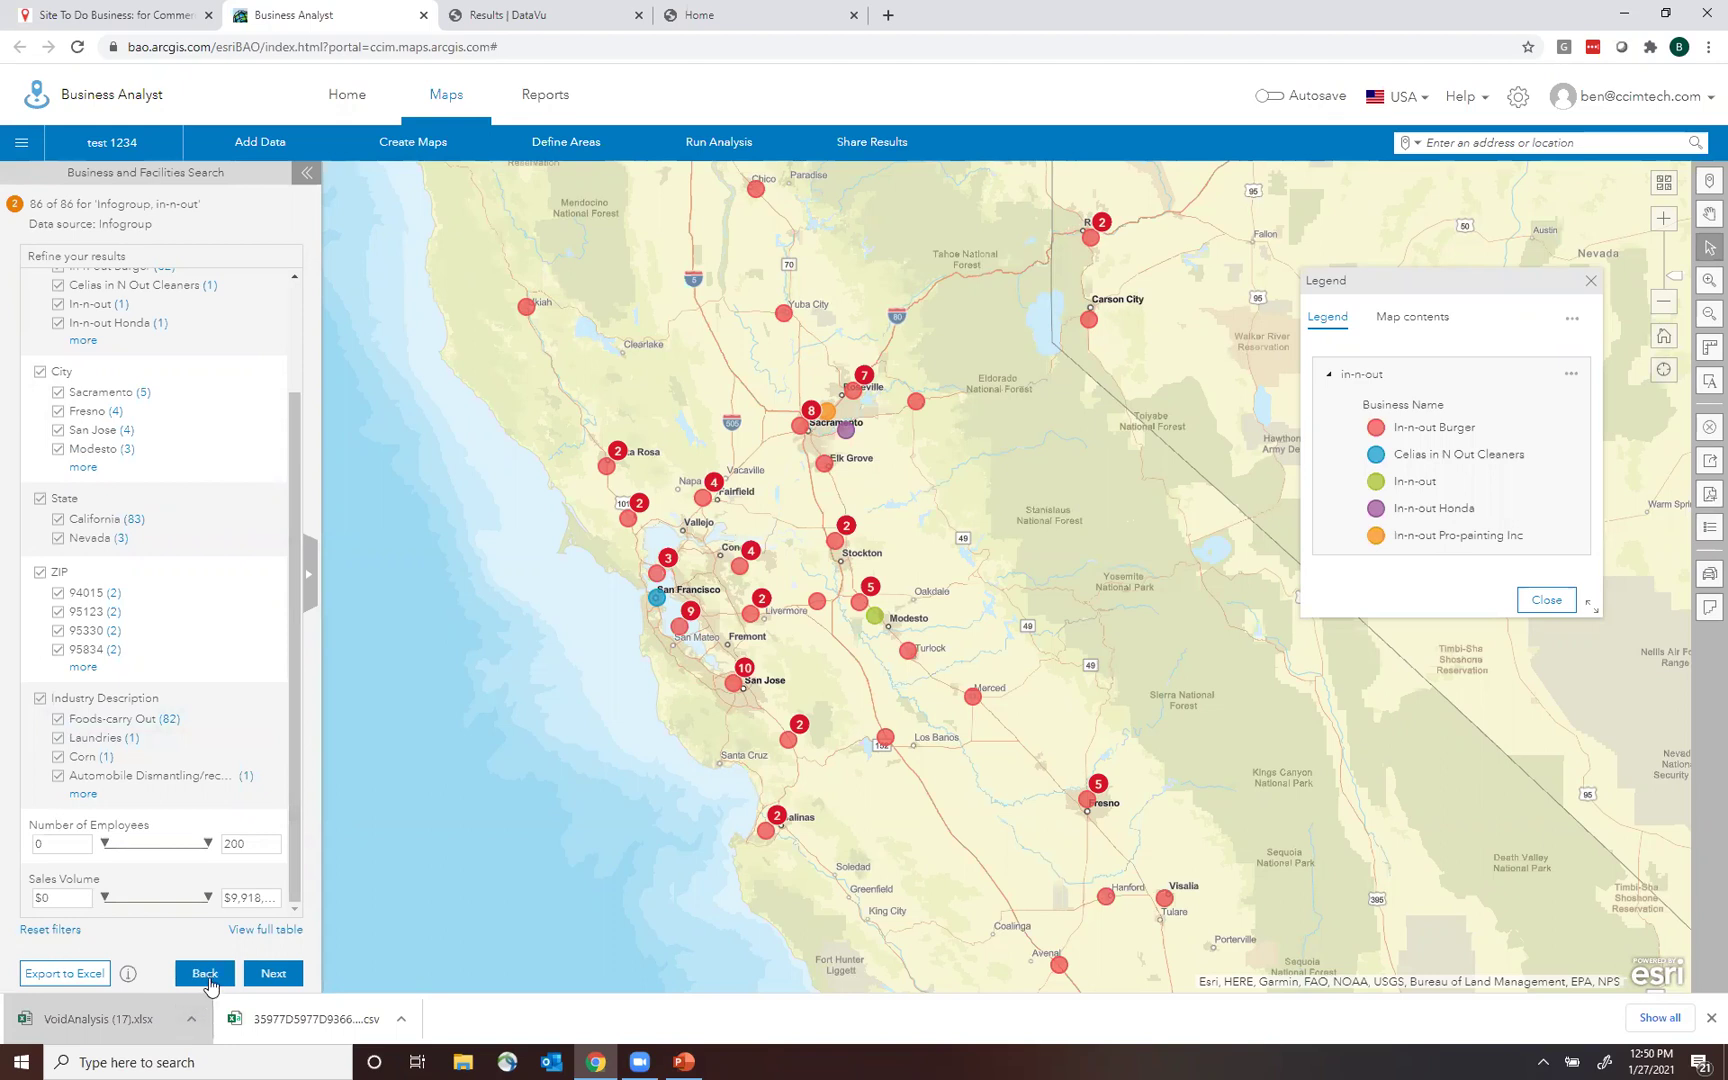
{"action": "left_click", "coordinate": [205, 973]}
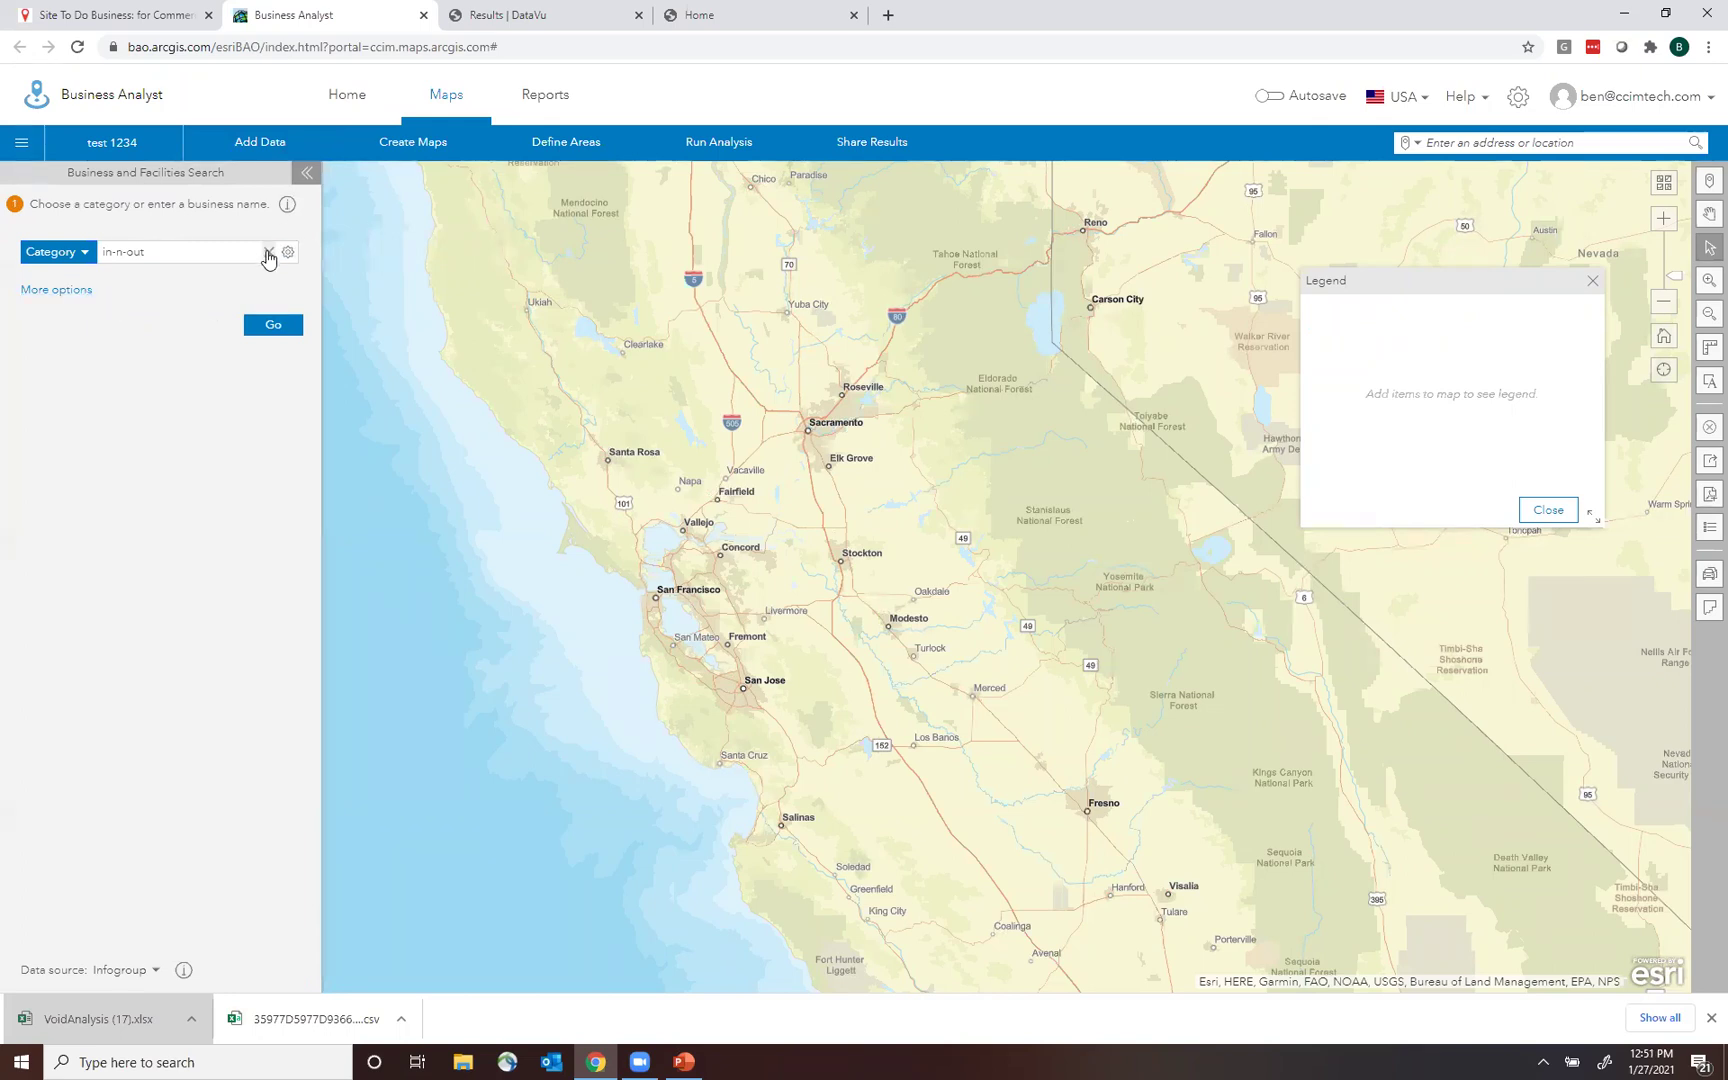
{"action": "left_click", "coordinate": [268, 252]}
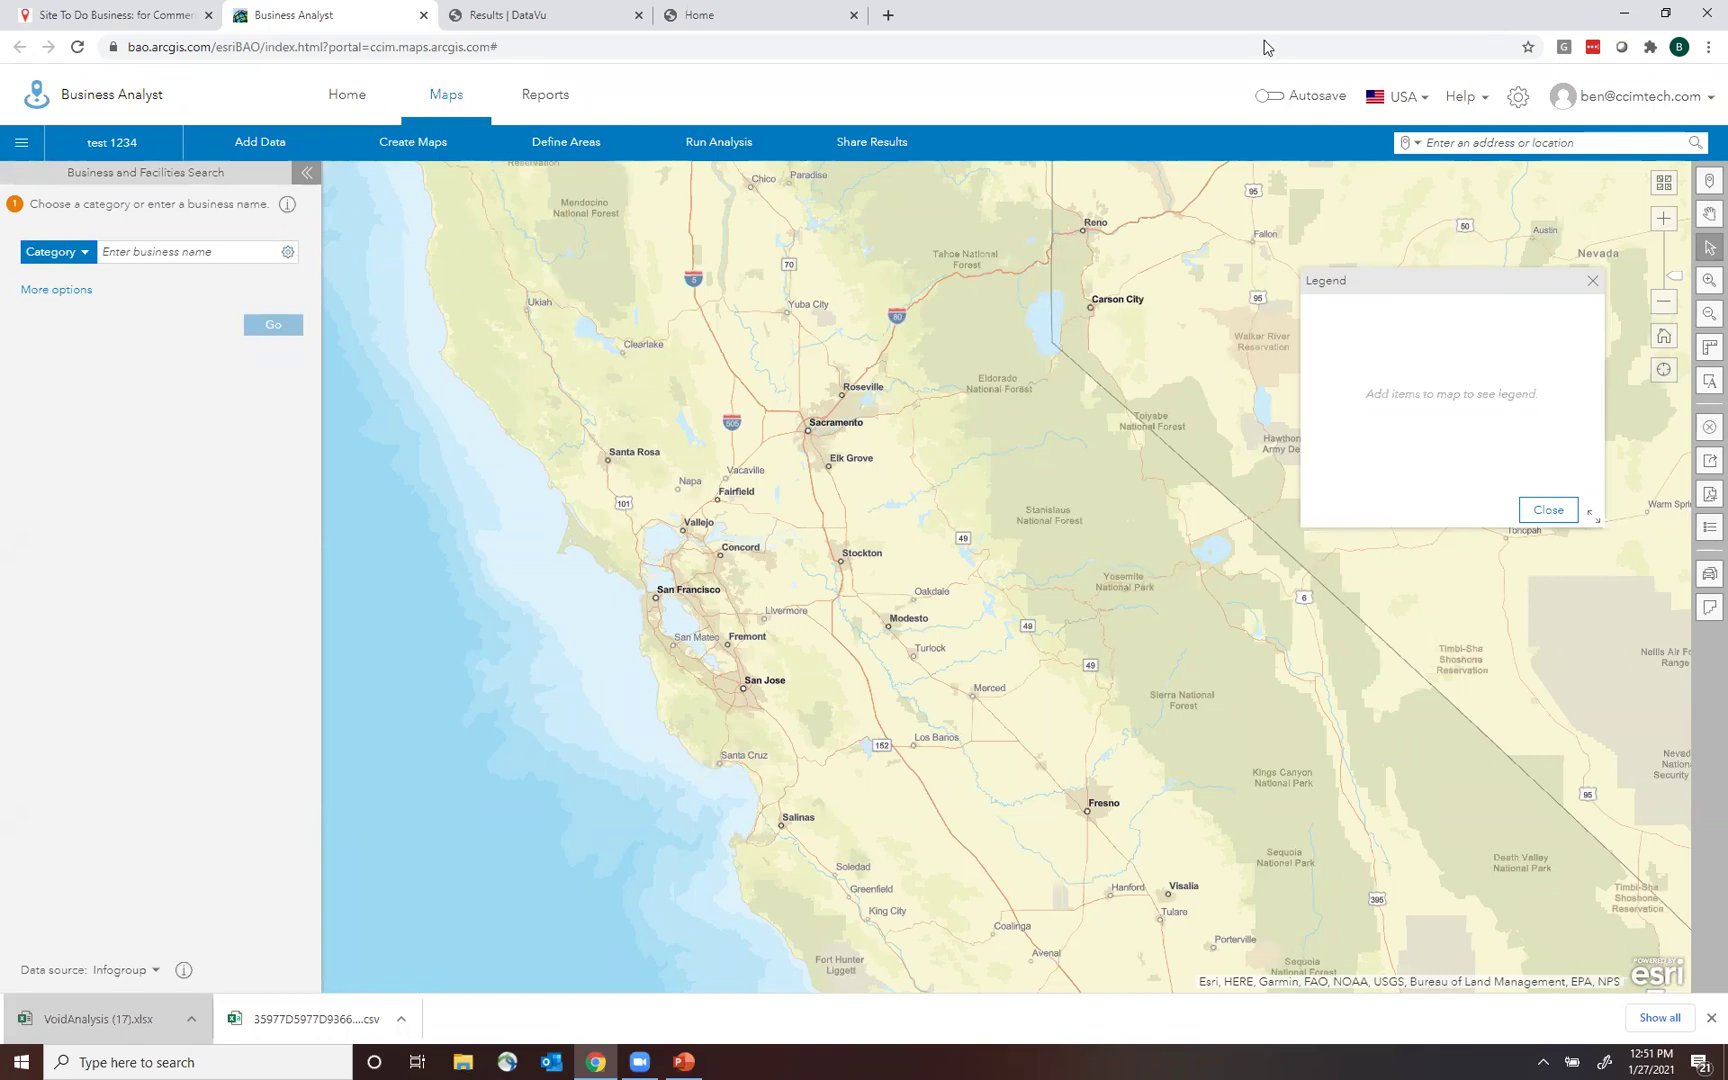
{"action": "left_click", "coordinate": [1519, 101]}
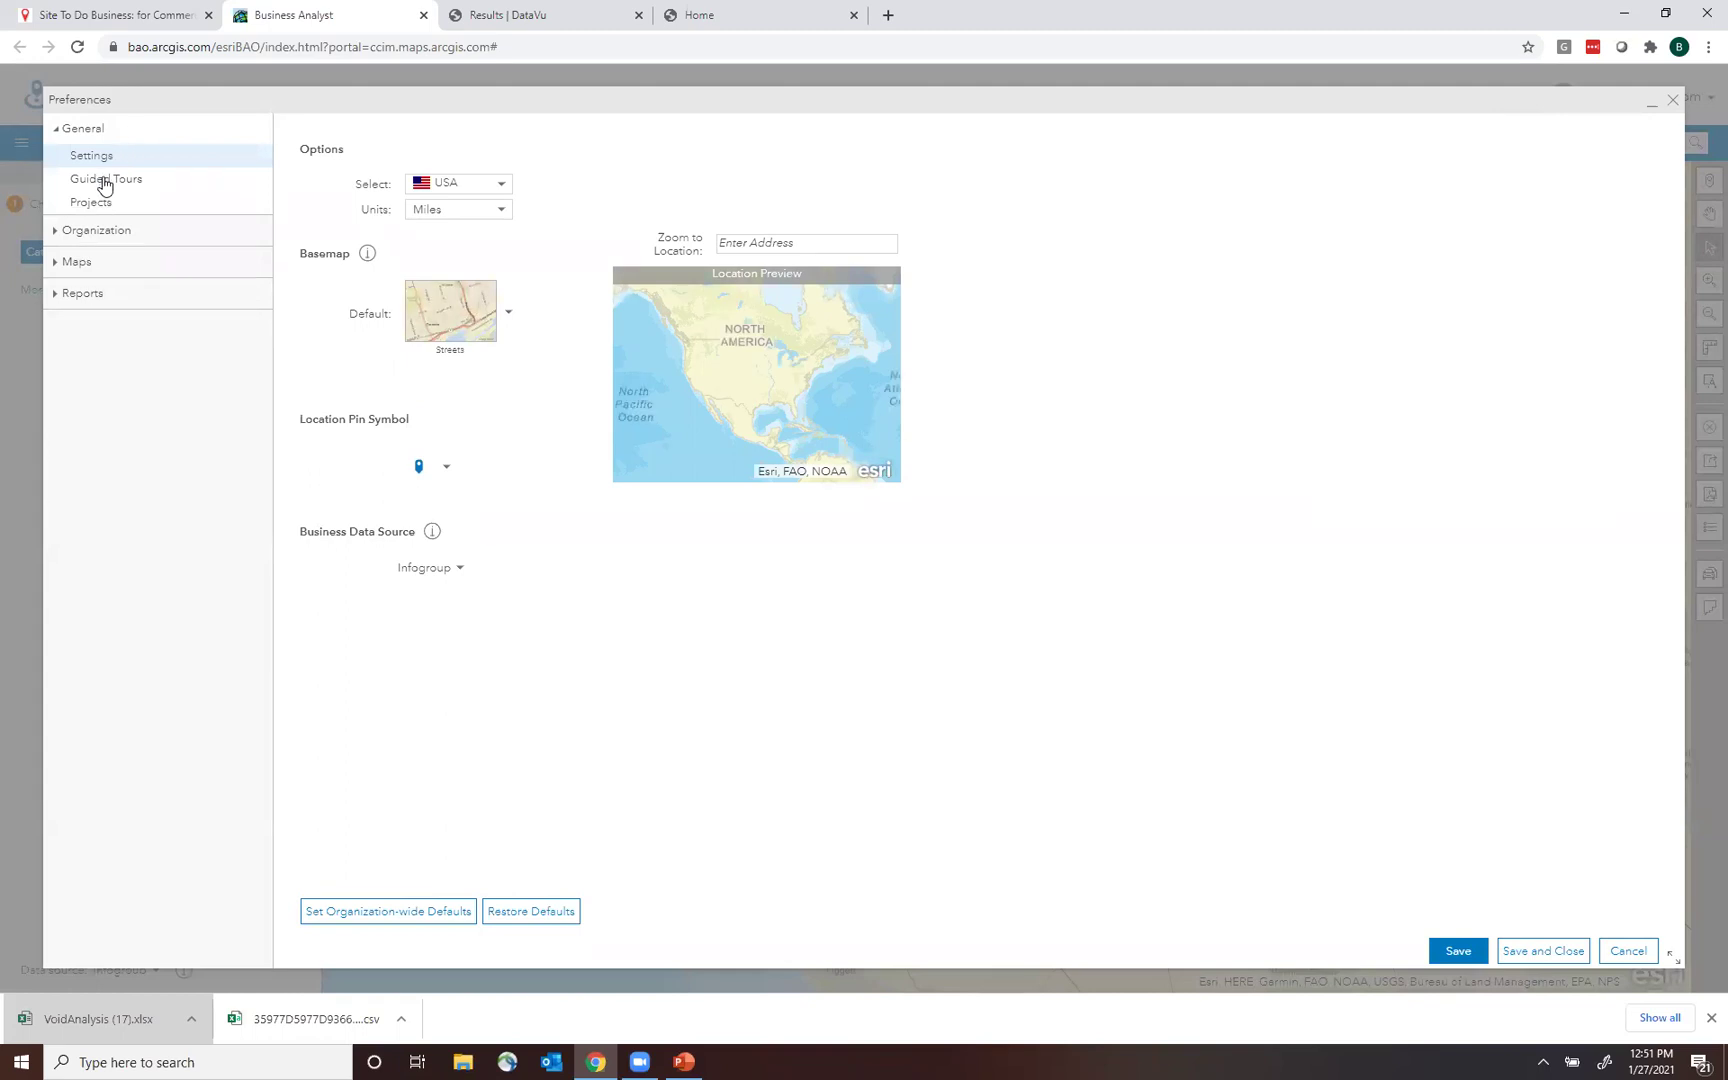
{"action": "left_click", "coordinate": [88, 290]}
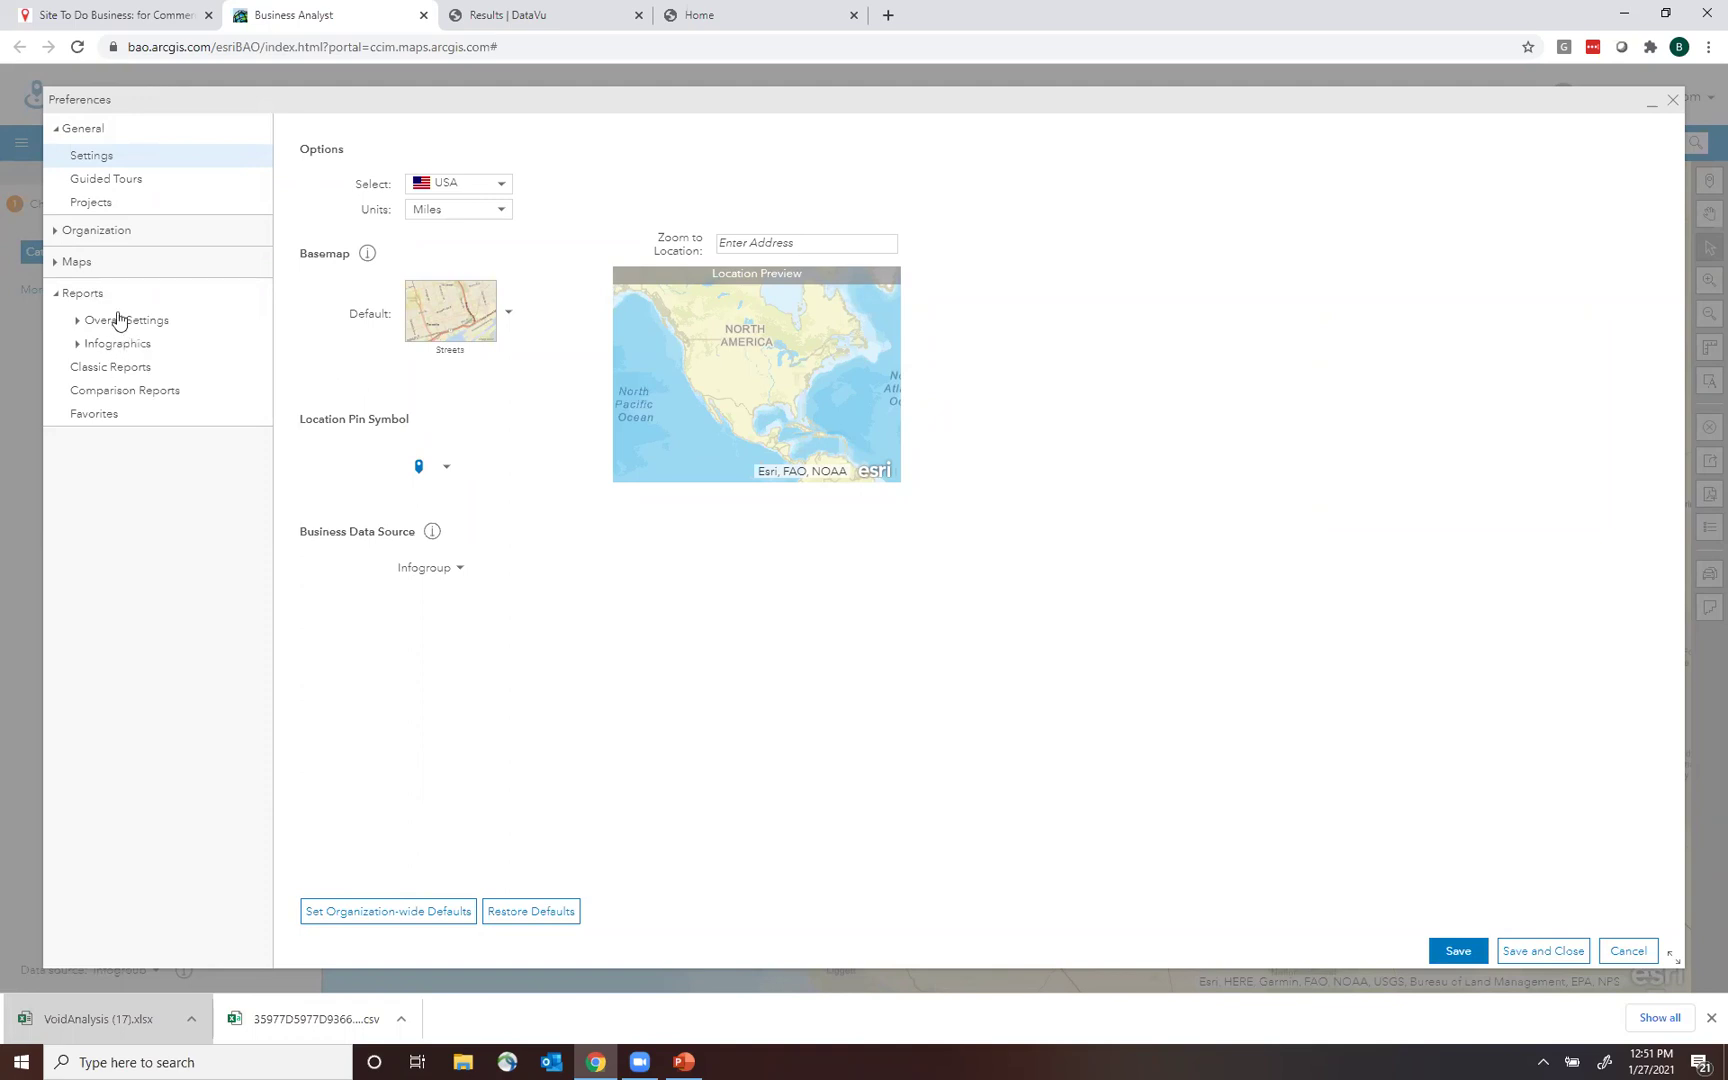
{"action": "left_click", "coordinate": [132, 328]}
{"action": "left_click", "coordinate": [78, 323]}
{"action": "left_click", "coordinate": [461, 569]}
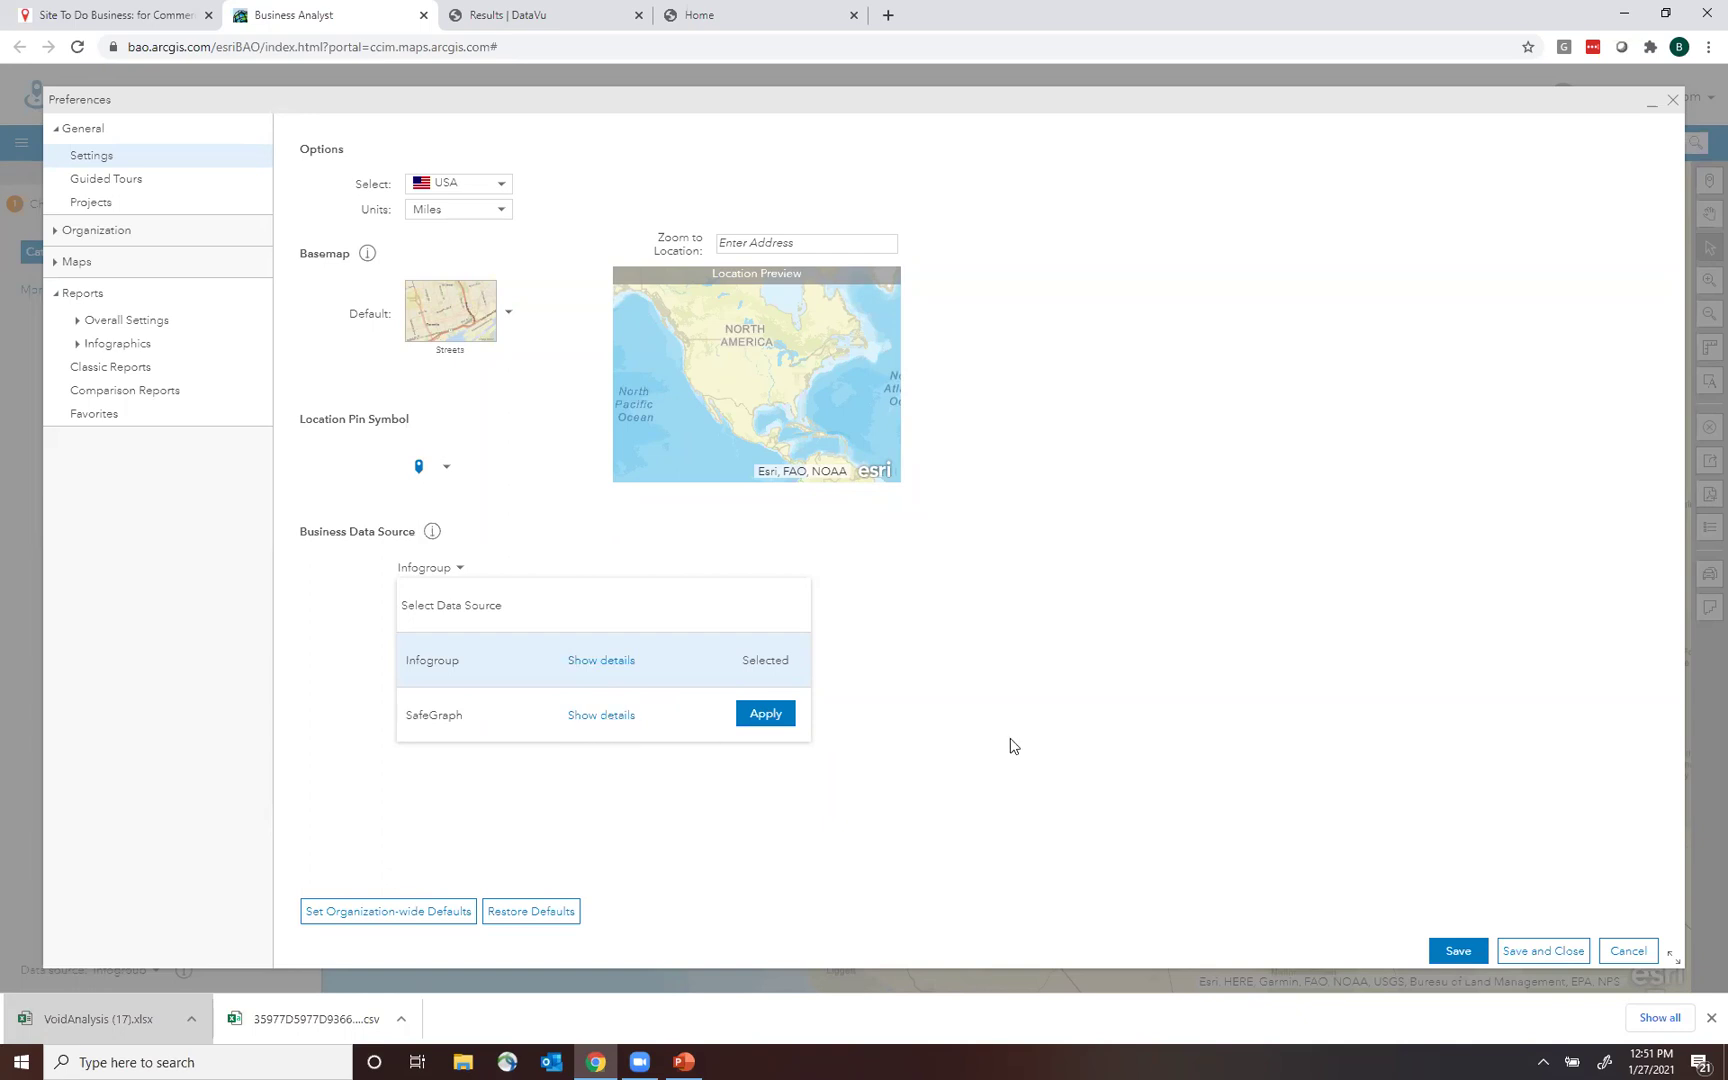
{"action": "left_click", "coordinate": [1136, 778]}
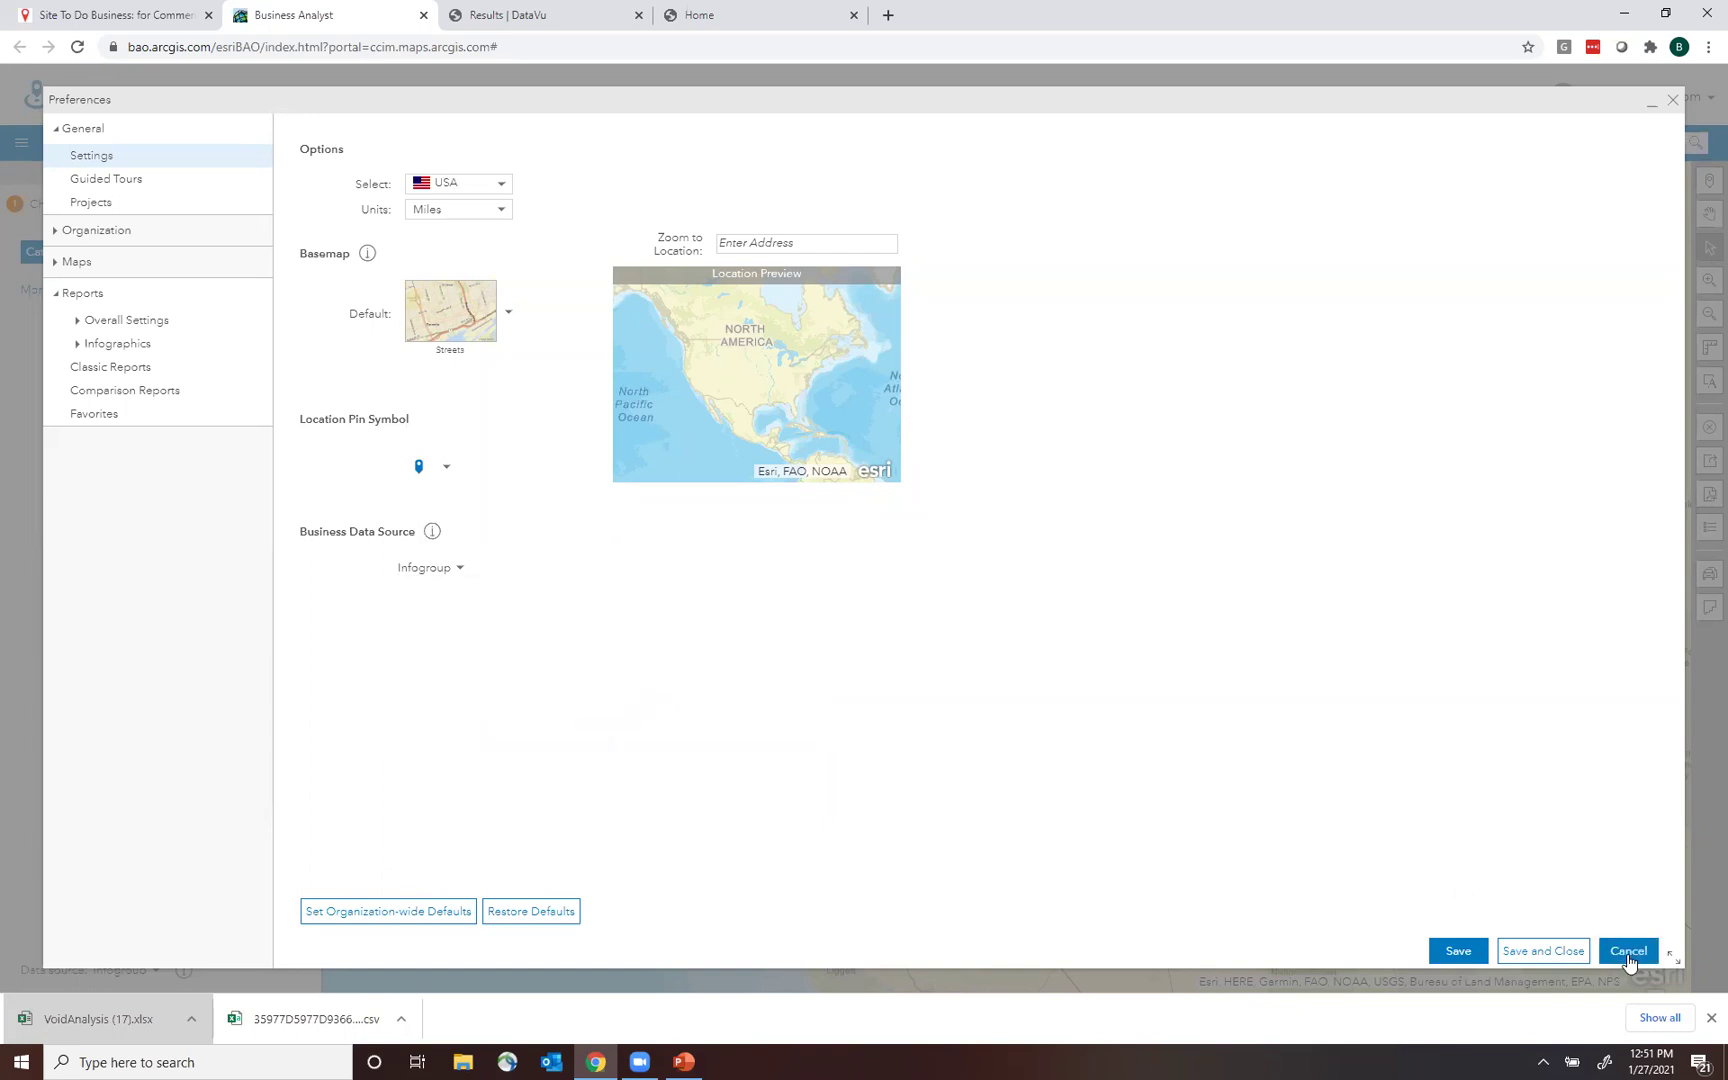
{"action": "left_click", "coordinate": [1628, 952]}
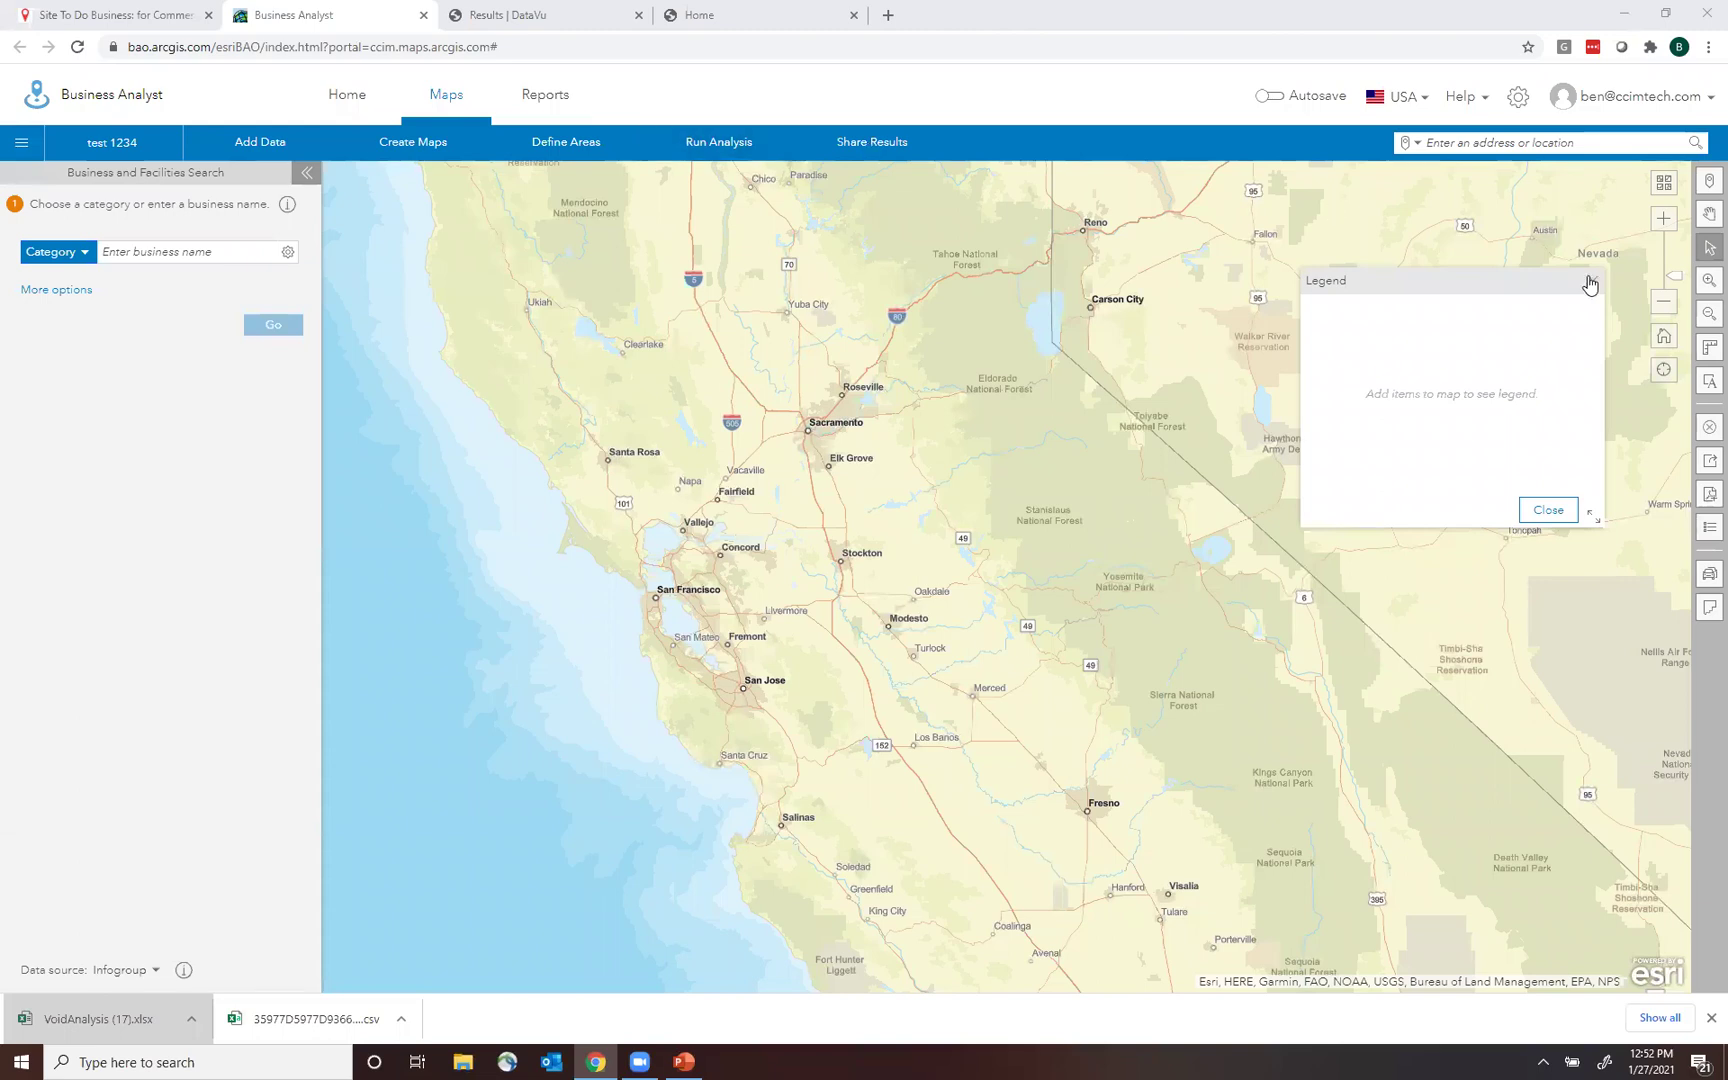
Close the legend and search panel, zoom out one level, and restore down the Chrome window.
{"action": "left_click", "coordinate": [1592, 281]}
{"action": "left_click", "coordinate": [307, 173]}
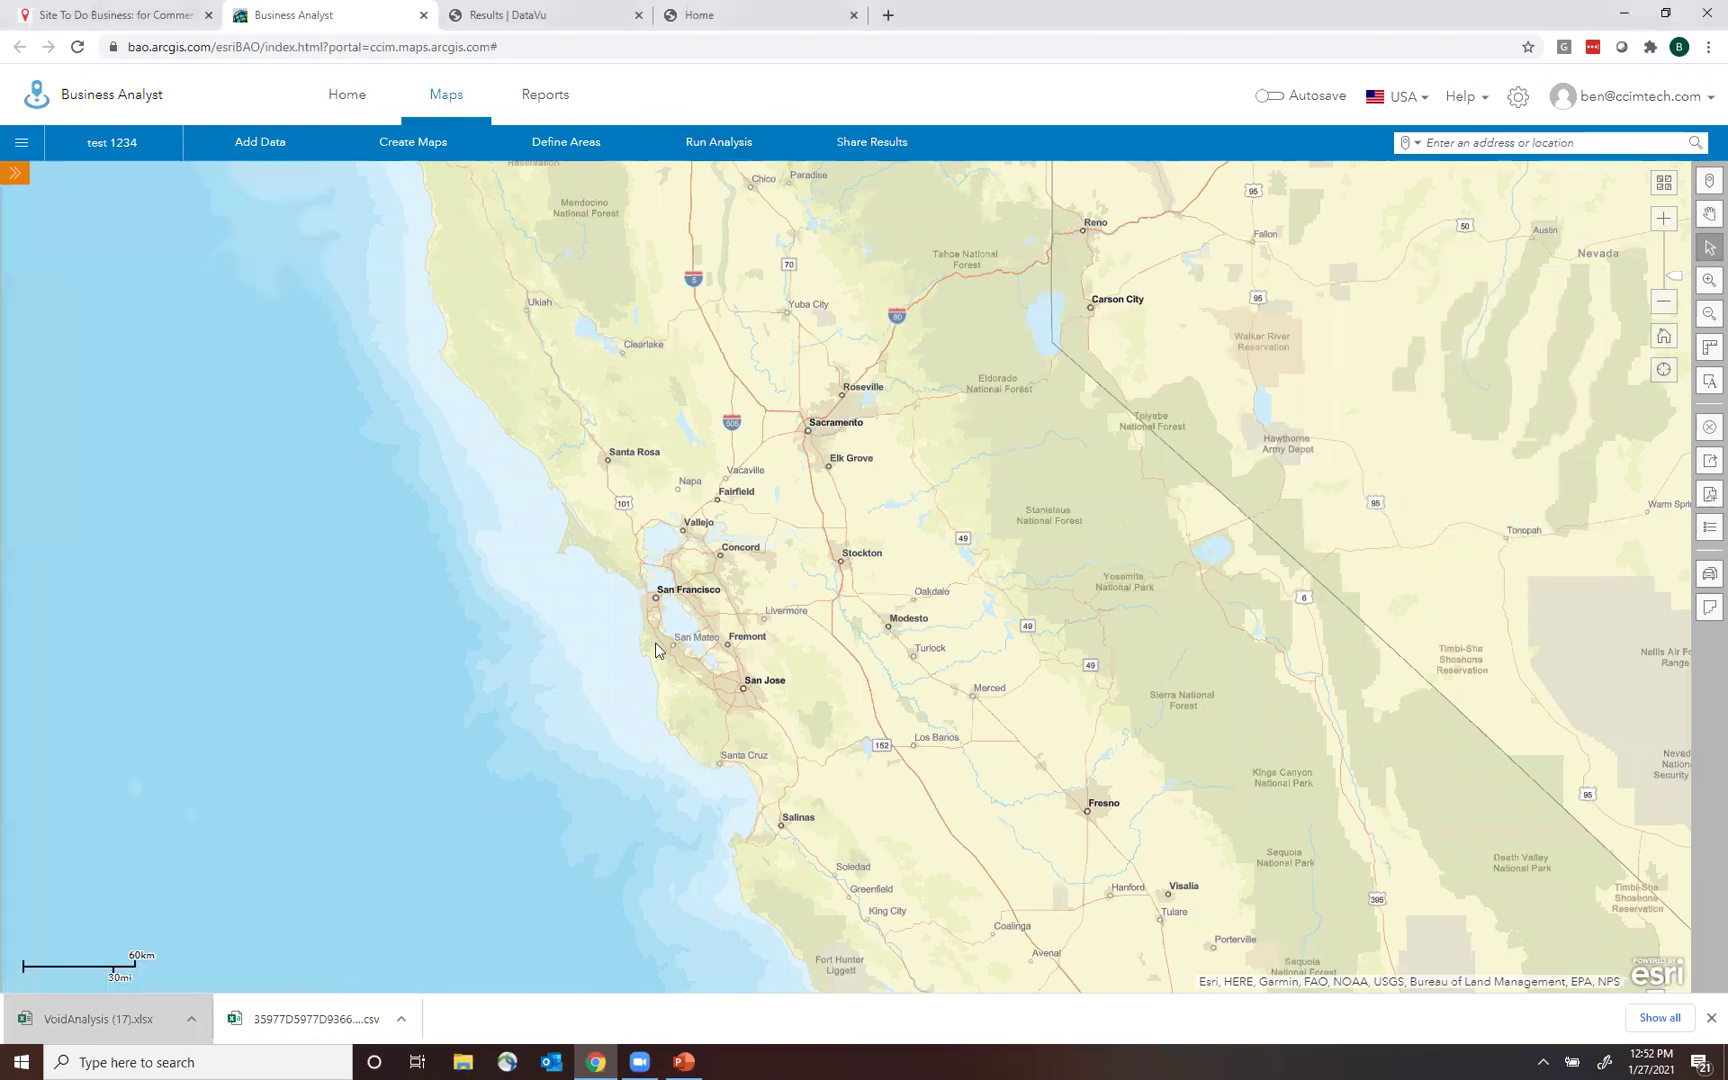
{"action": "left_click", "coordinate": [1663, 304]}
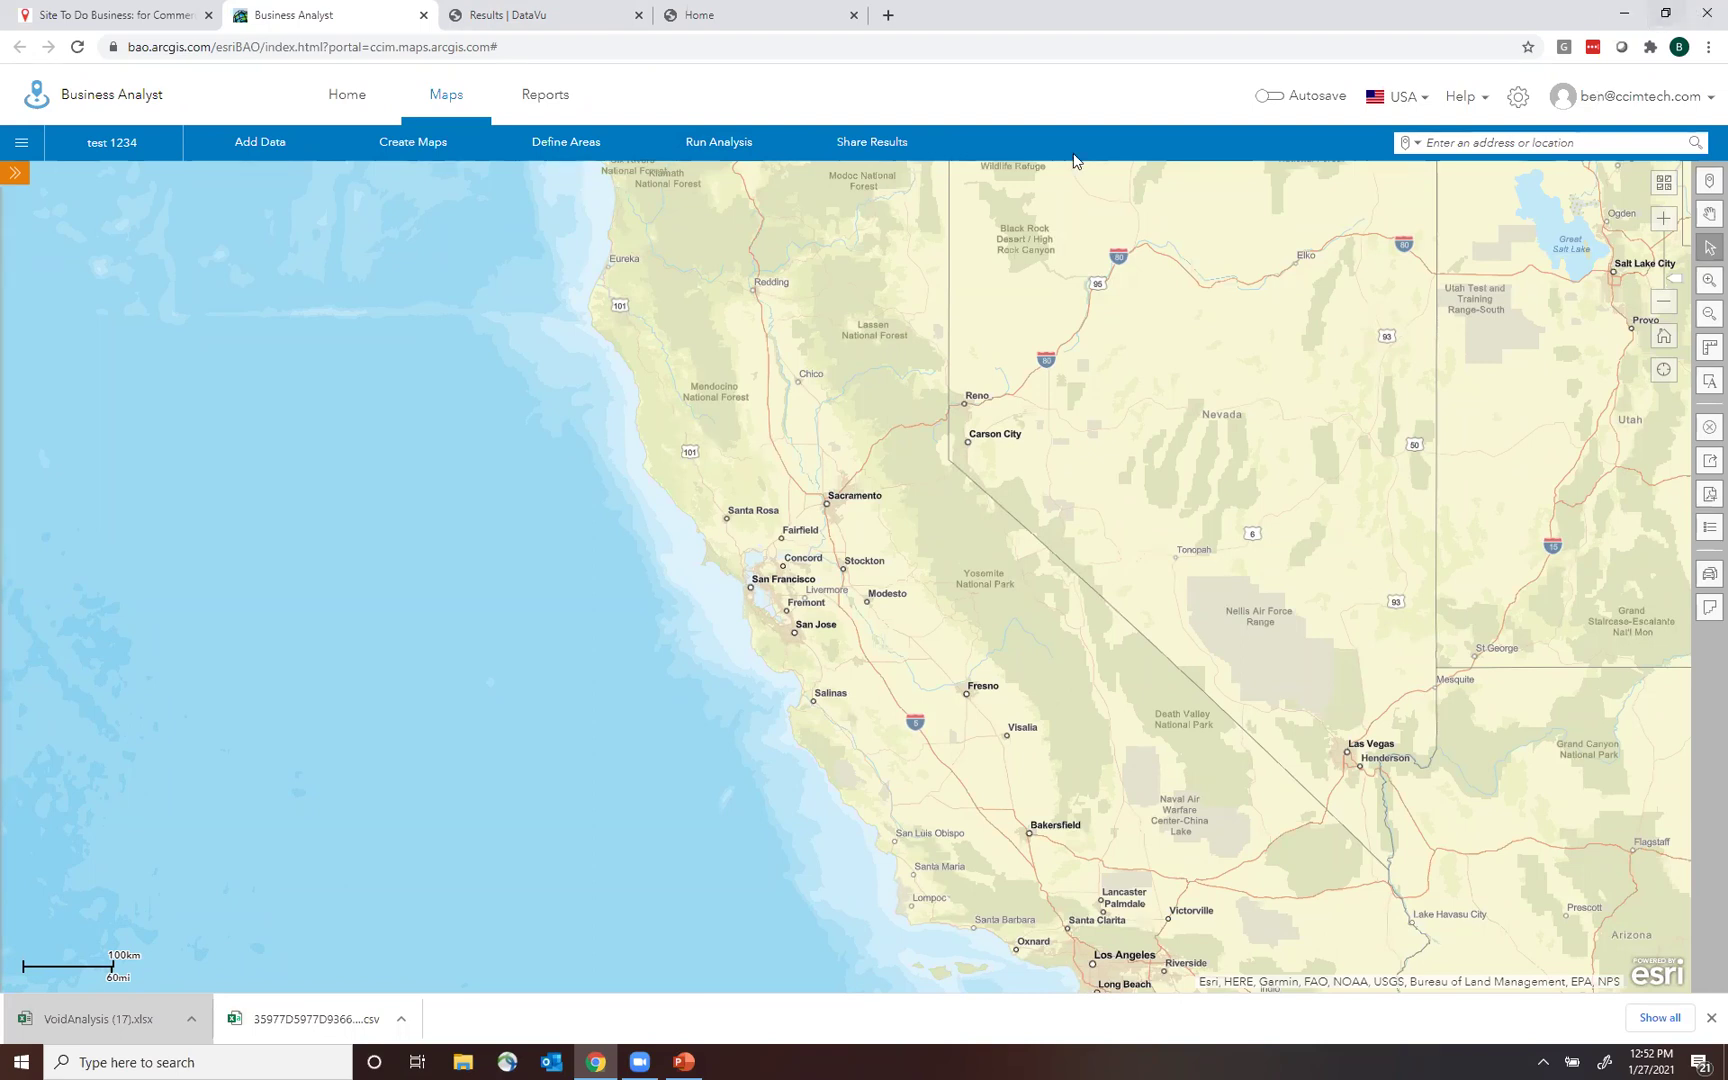
{"action": "left_click", "coordinate": [1662, 12]}
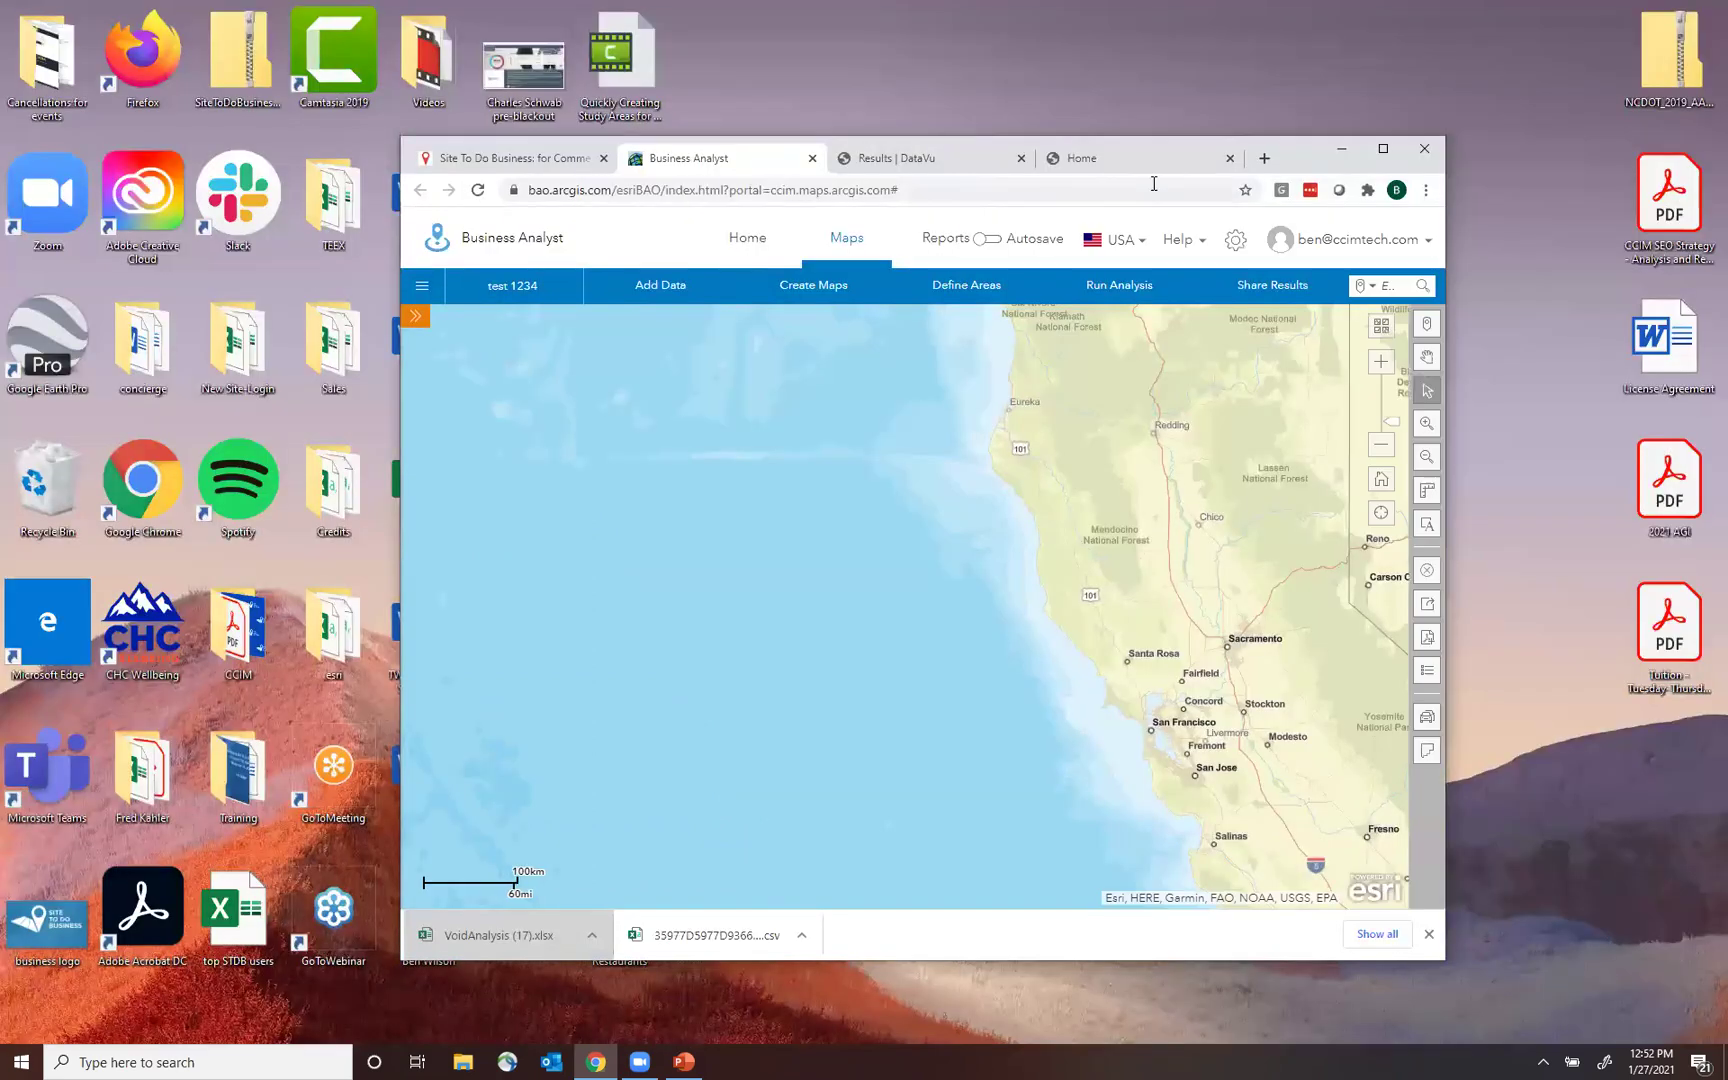
Resize and reposition the browser window, then dismiss the PowerPoint error message.
{"action": "double_click", "coordinate": [1320, 145]}
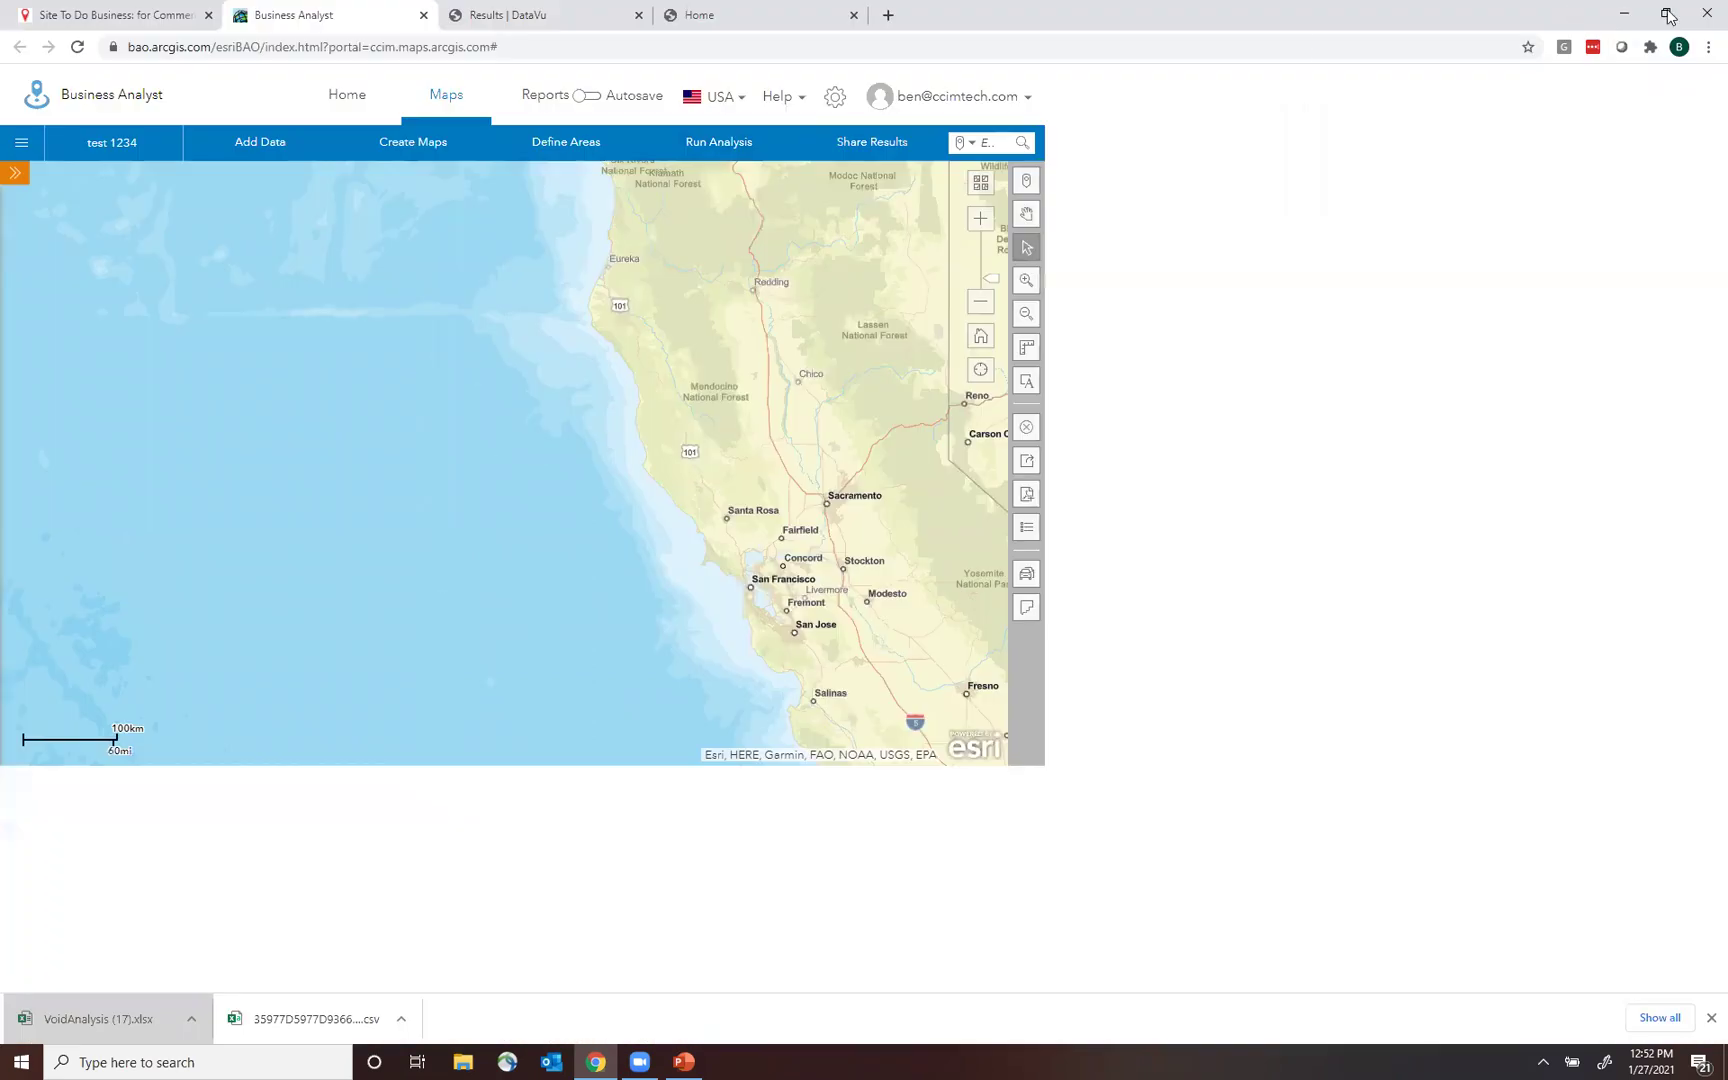
{"action": "left_click", "coordinate": [1665, 14]}
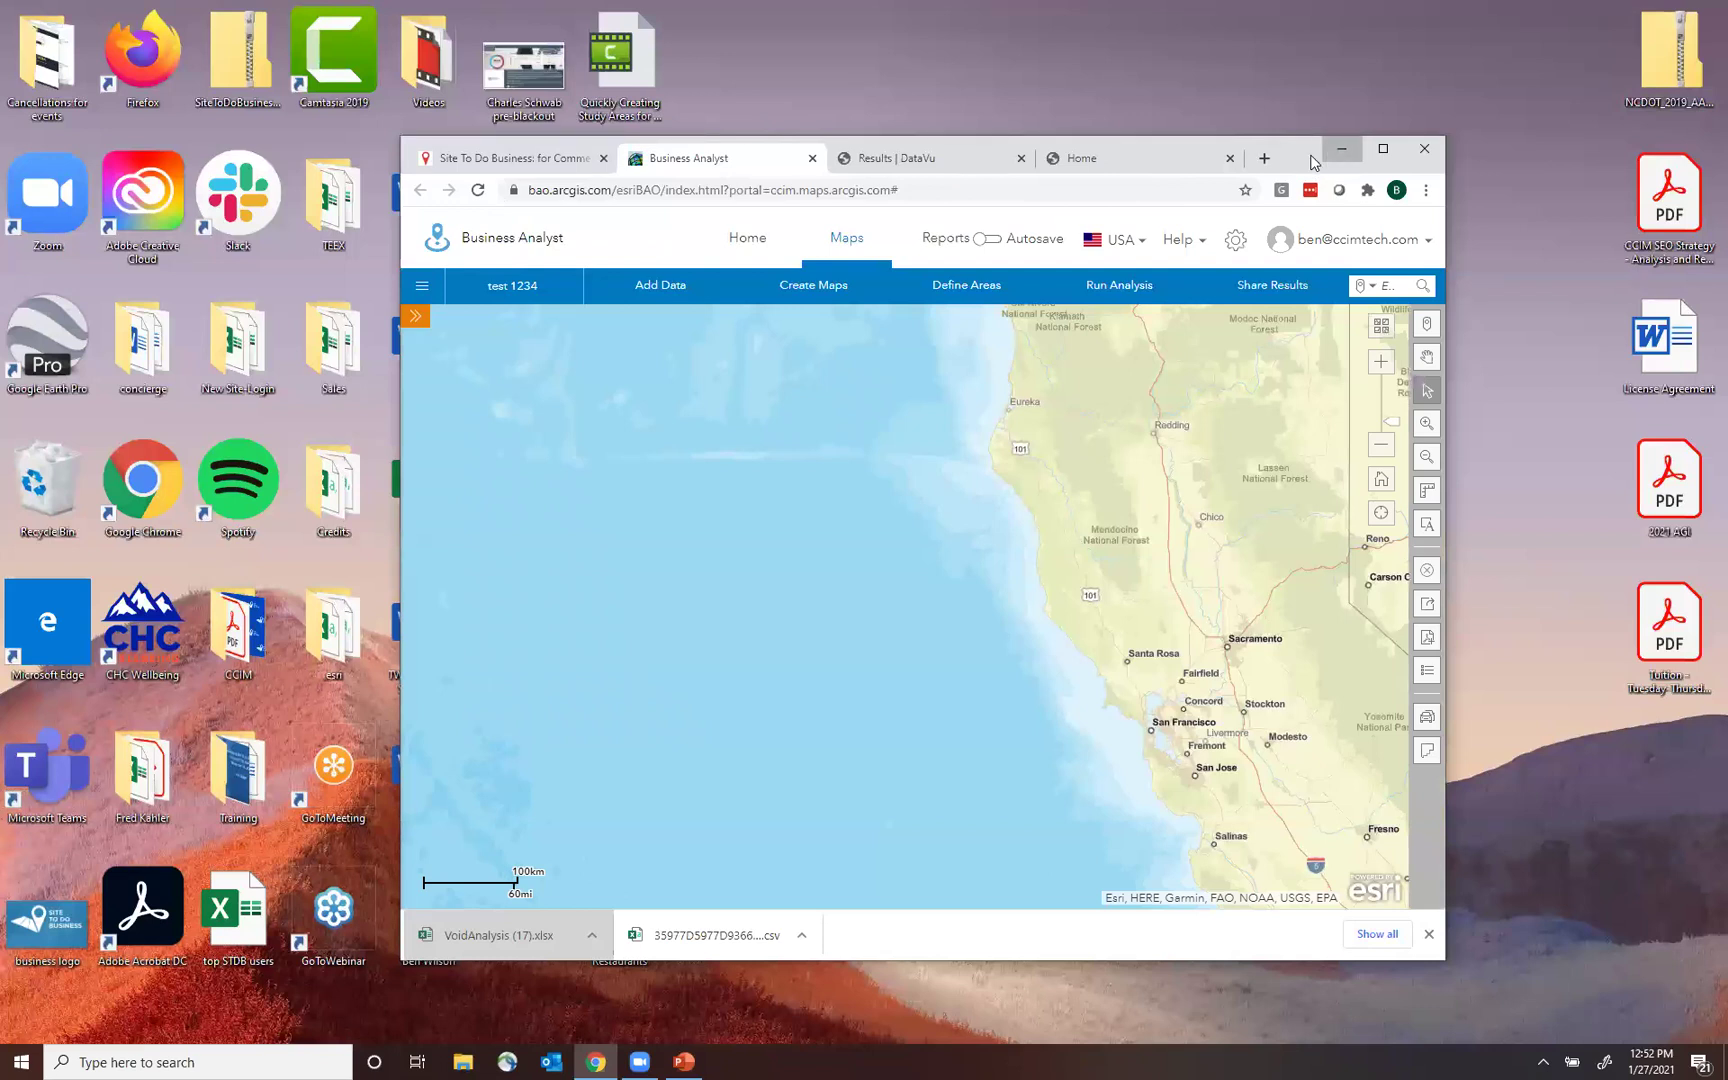
{"action": "left_click_drag", "start_coordinate": [1310, 158], "coordinate": [1575, 50]}
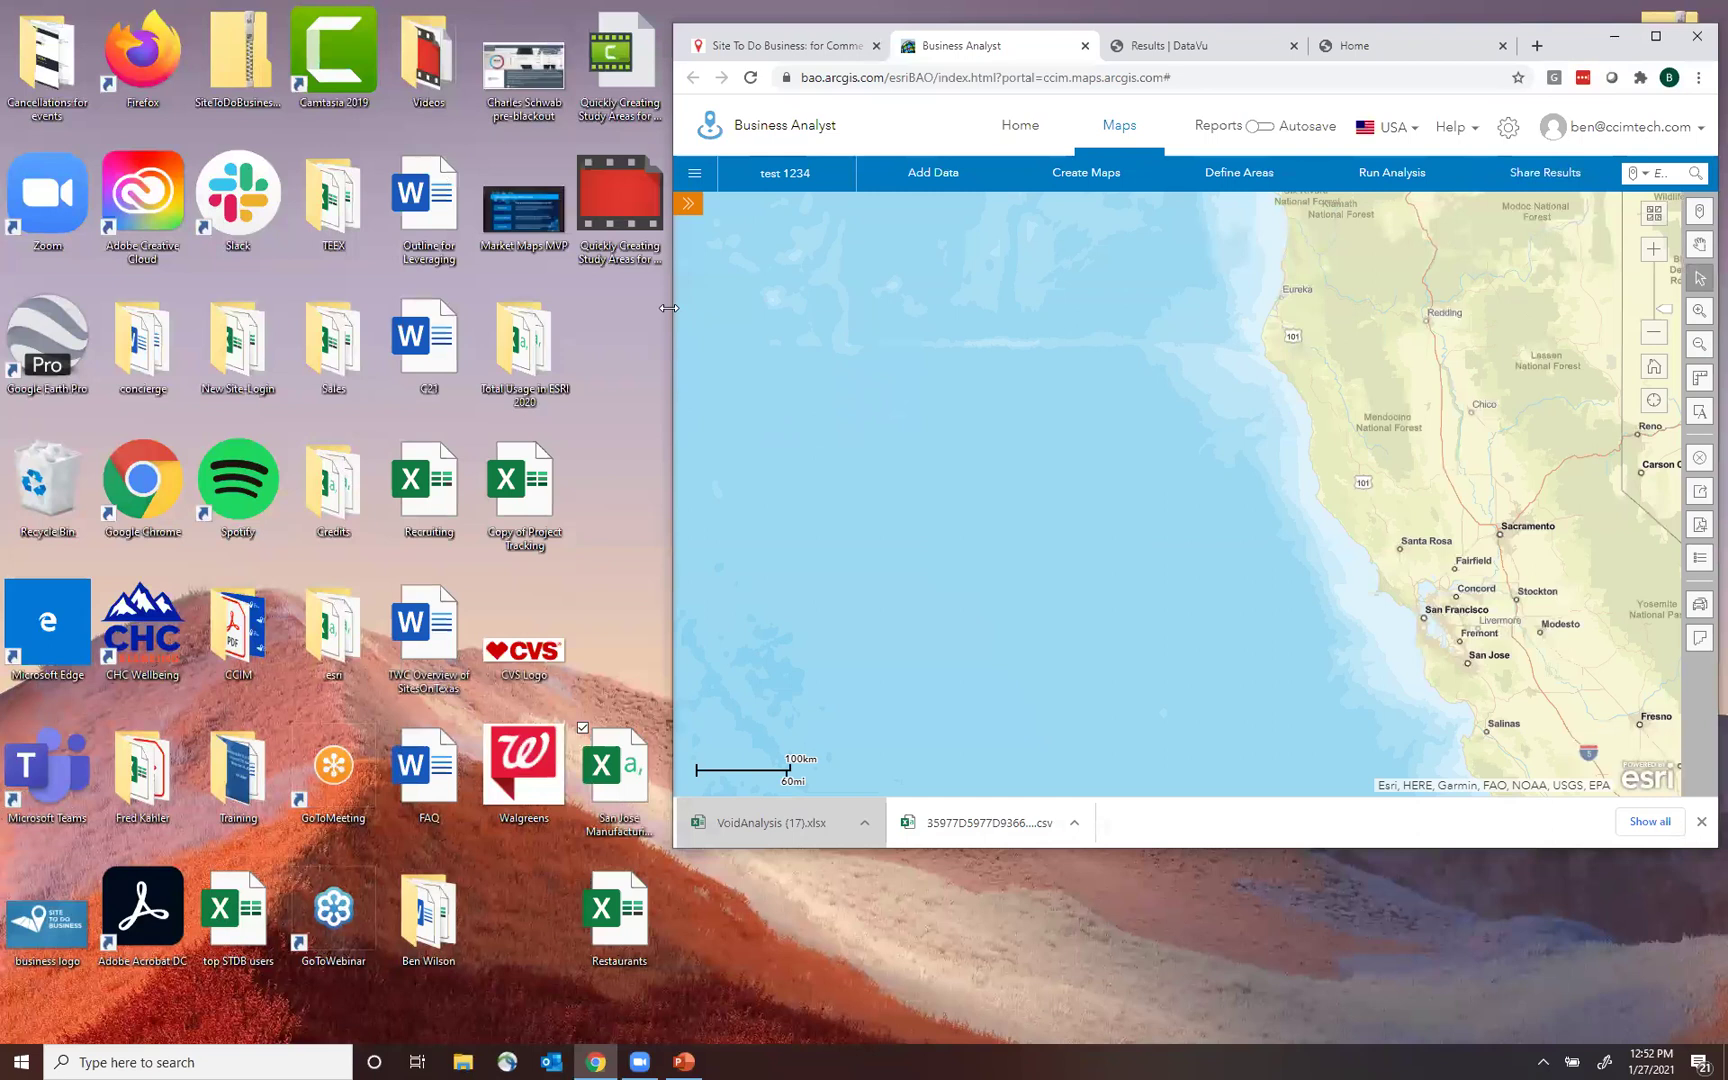
{"action": "left_click_drag", "start_coordinate": [668, 308], "coordinate": [860, 318]}
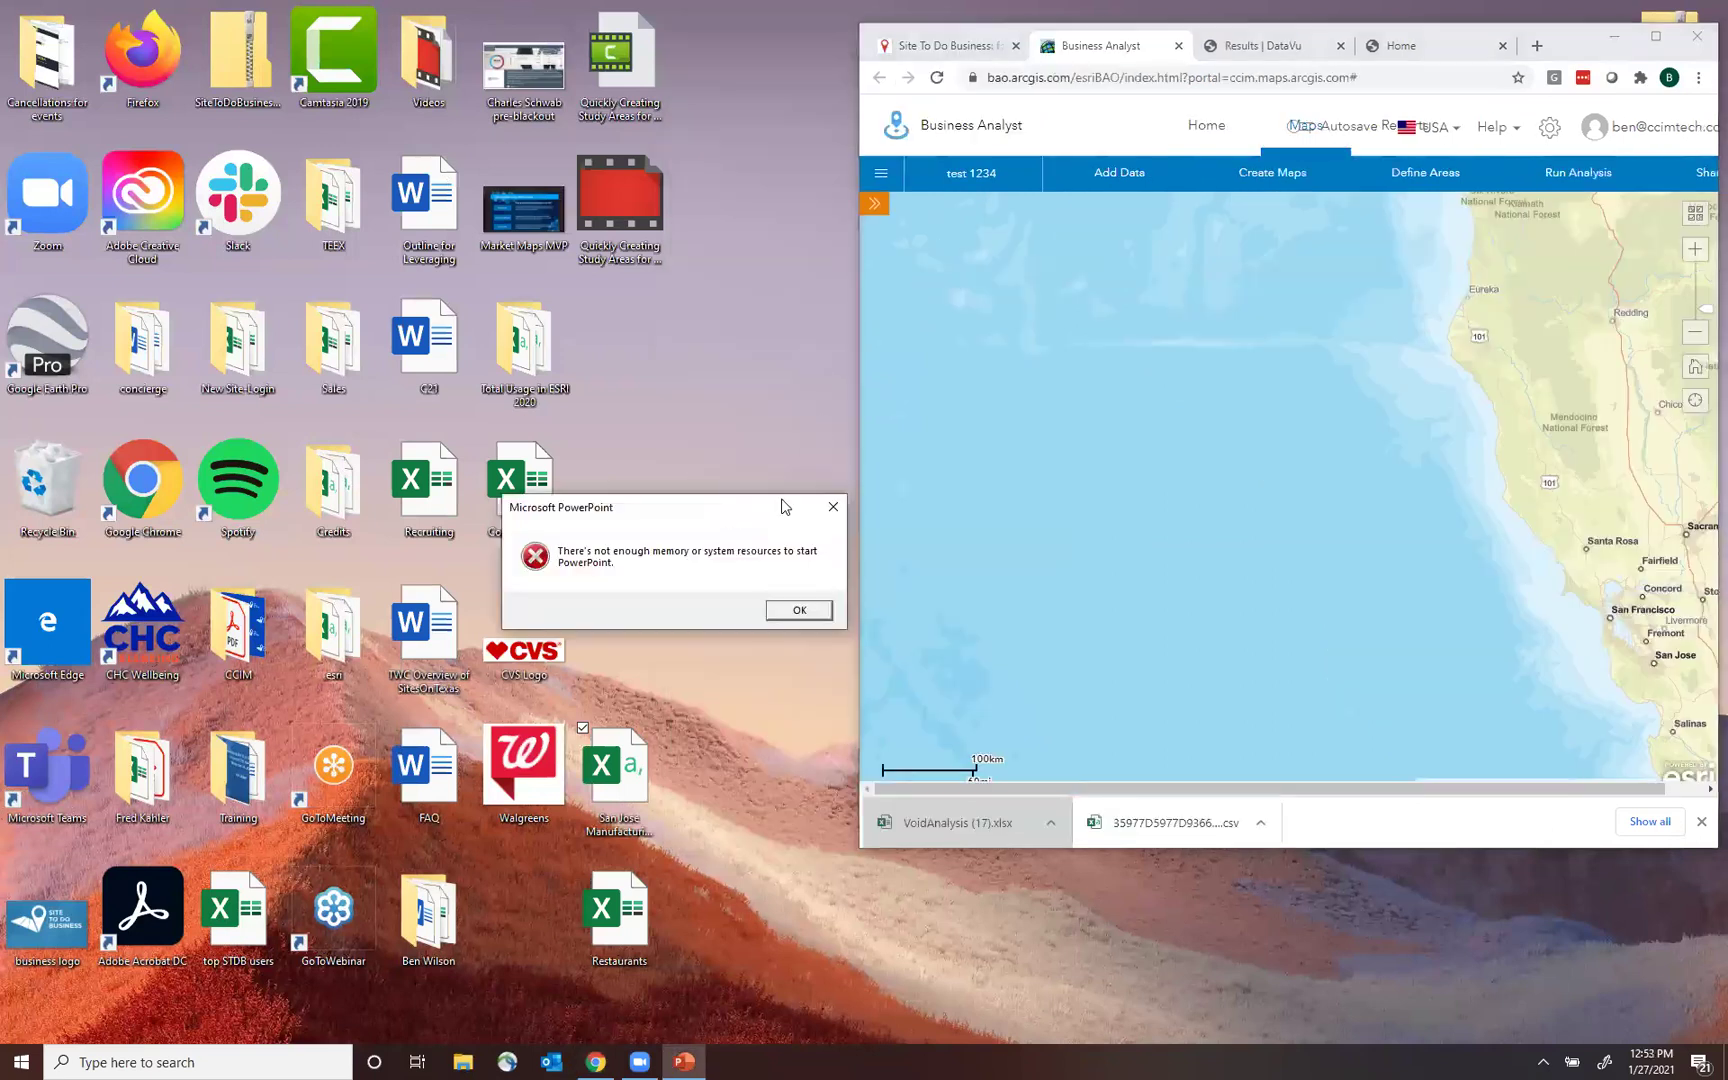
{"action": "left_click", "coordinate": [787, 503]}
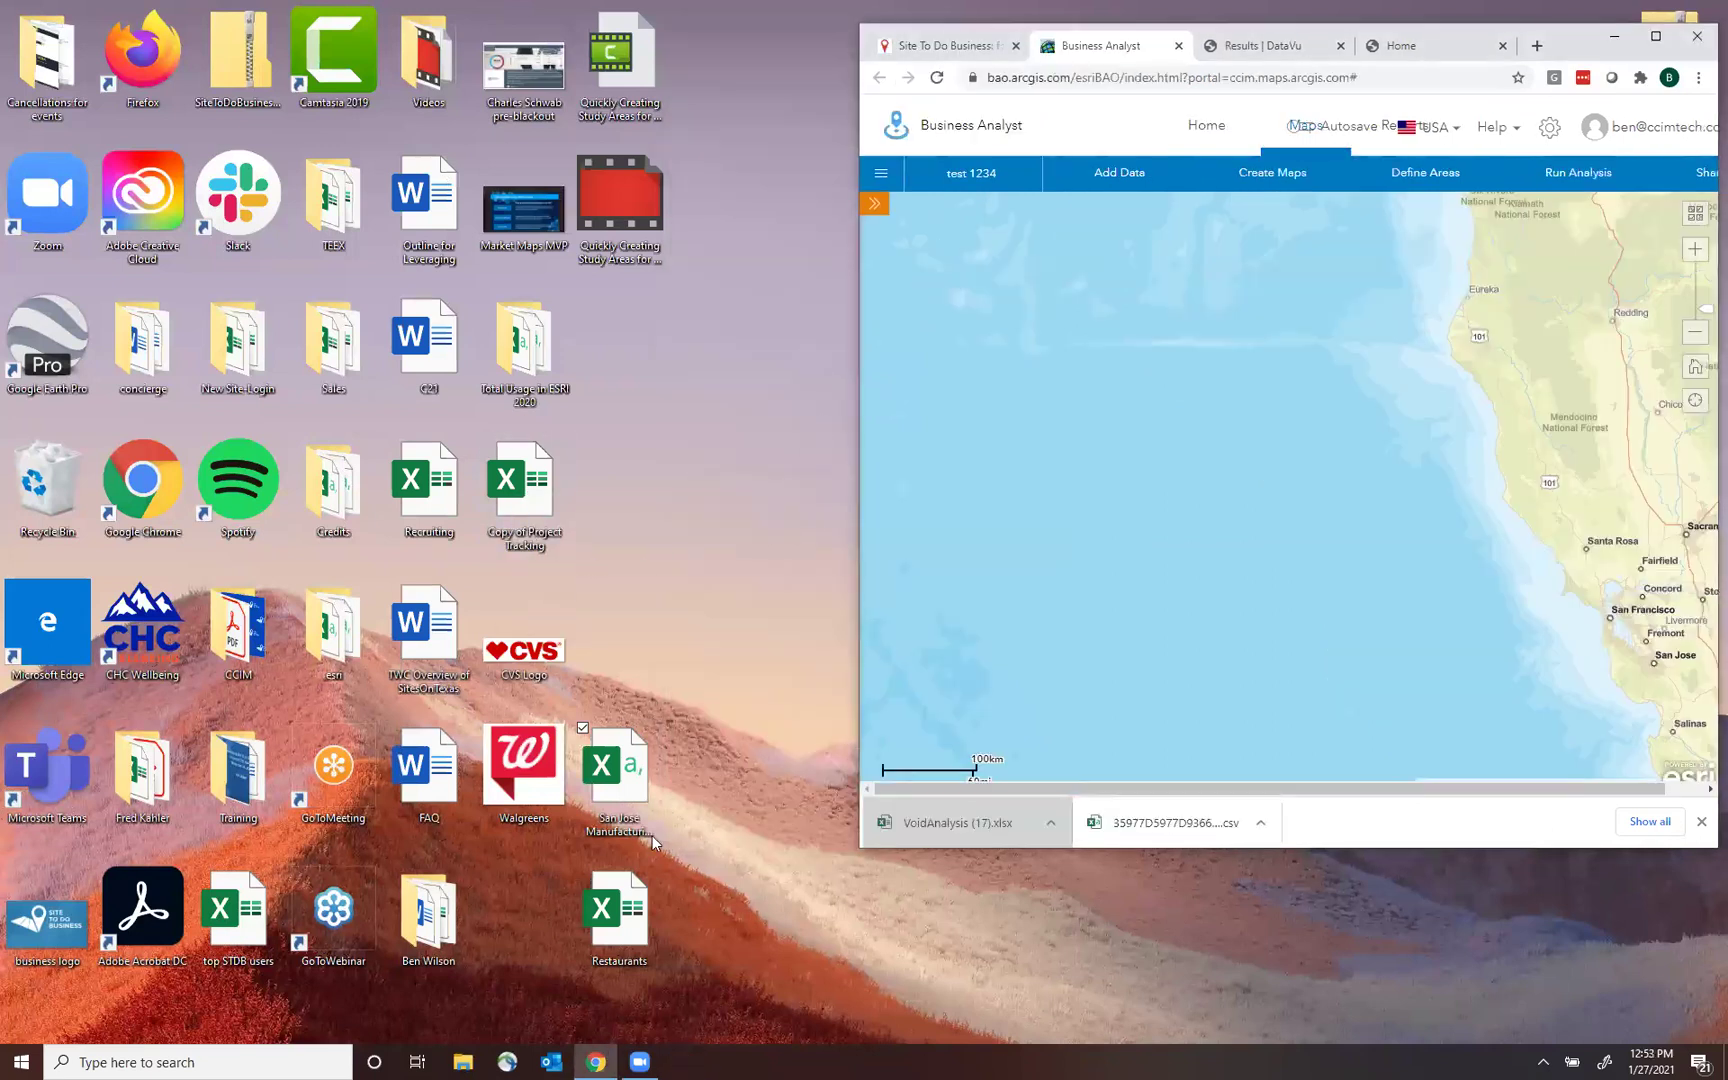
Open the Restaurants workbook, select cell B2, then close it without saving.
{"action": "double_click", "coordinate": [636, 921]}
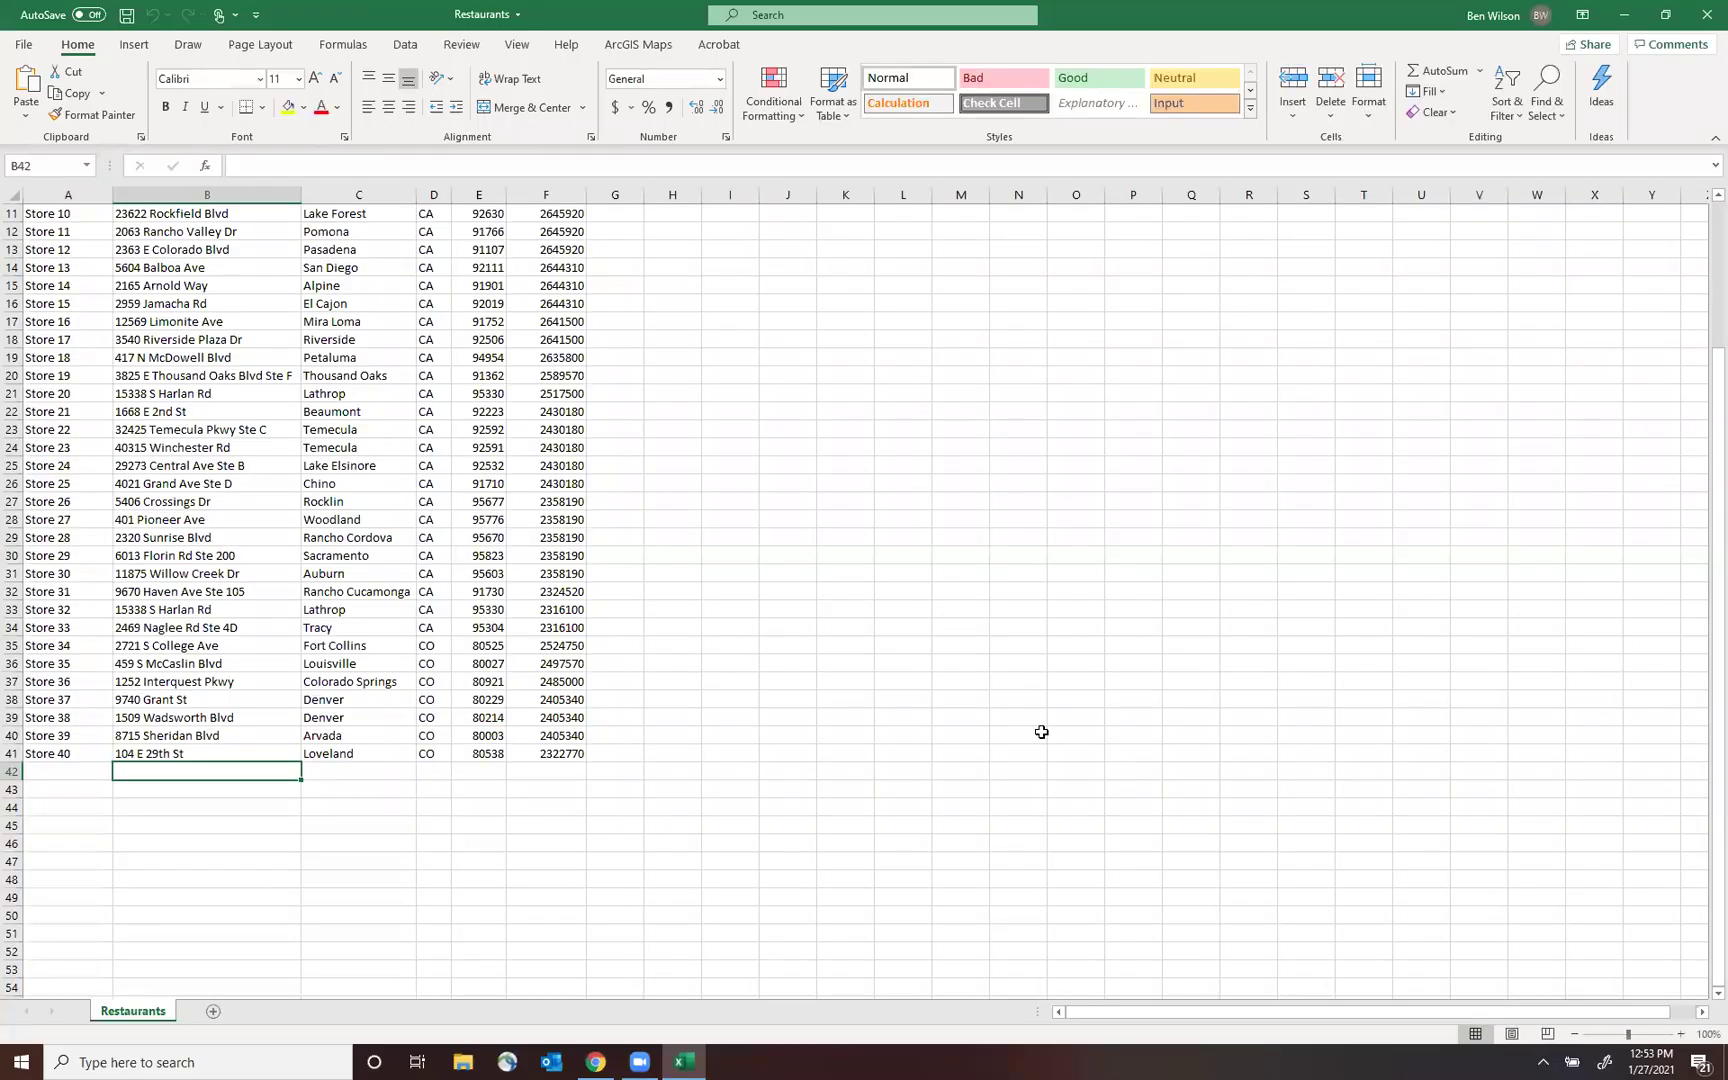
{"action": "left_click_drag", "start_coordinate": [1700, 742], "coordinate": [1700, 320]}
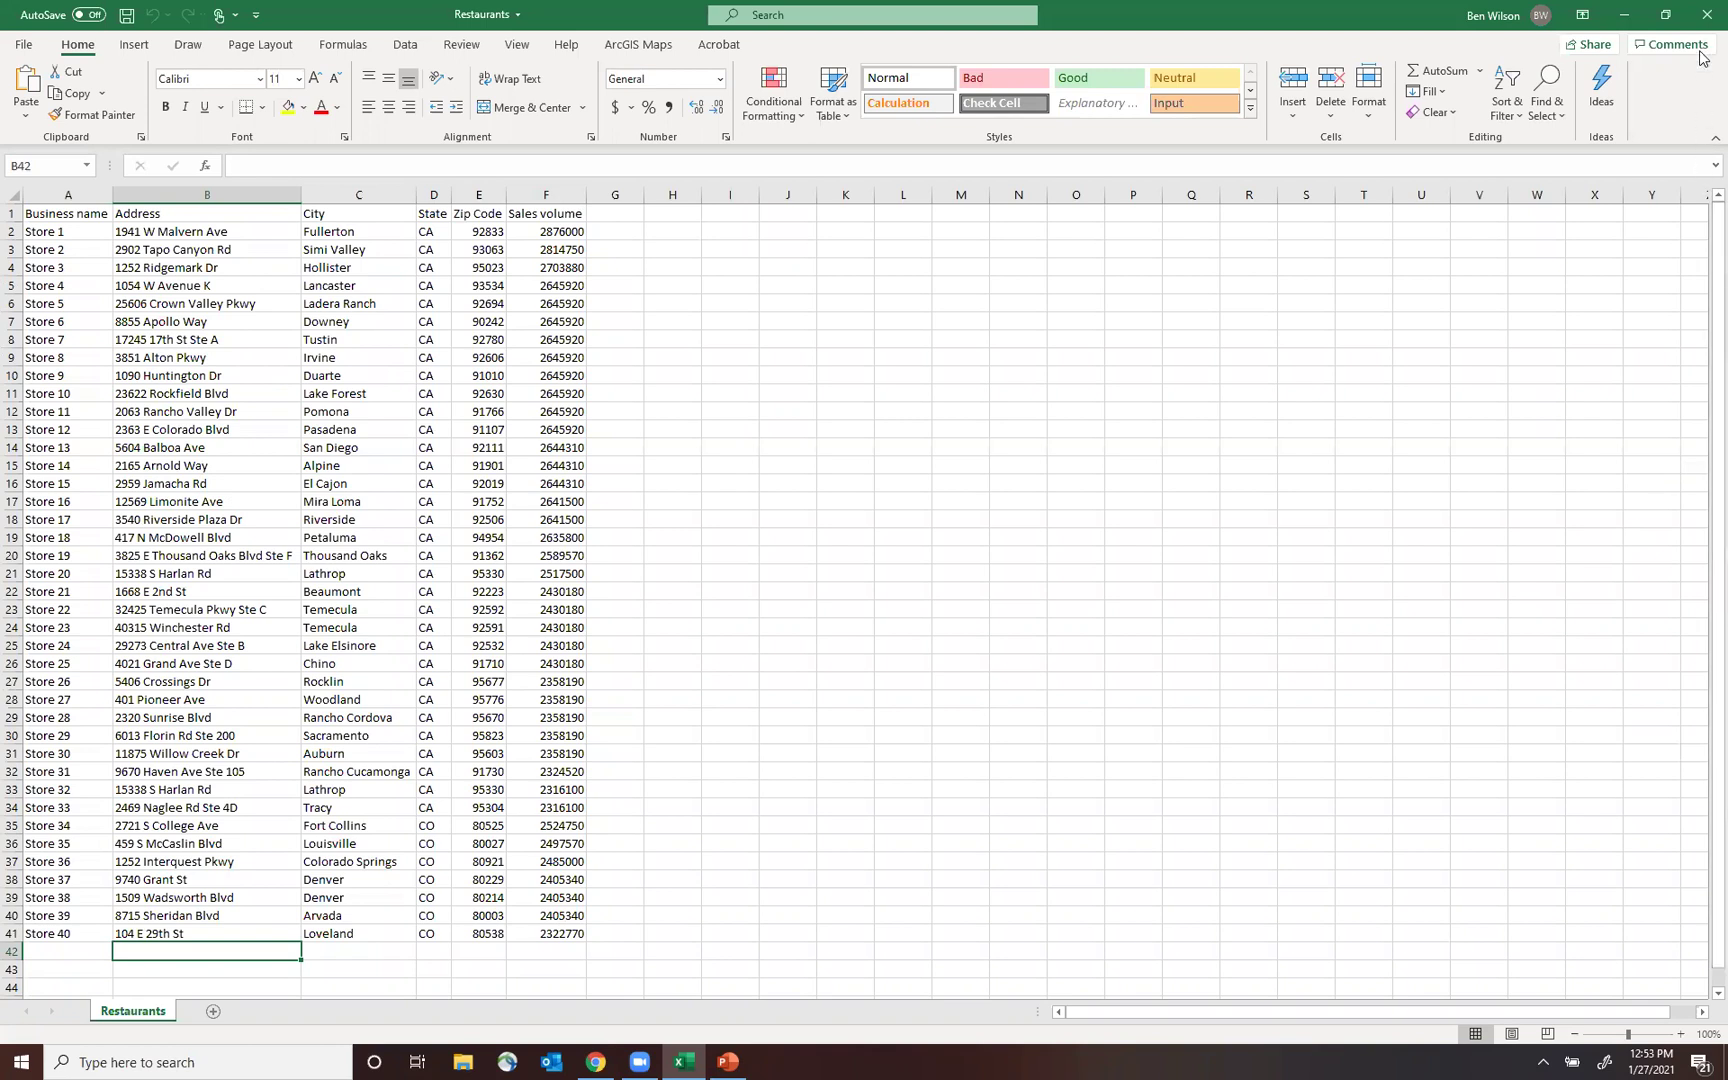
{"action": "left_click", "coordinate": [166, 233]}
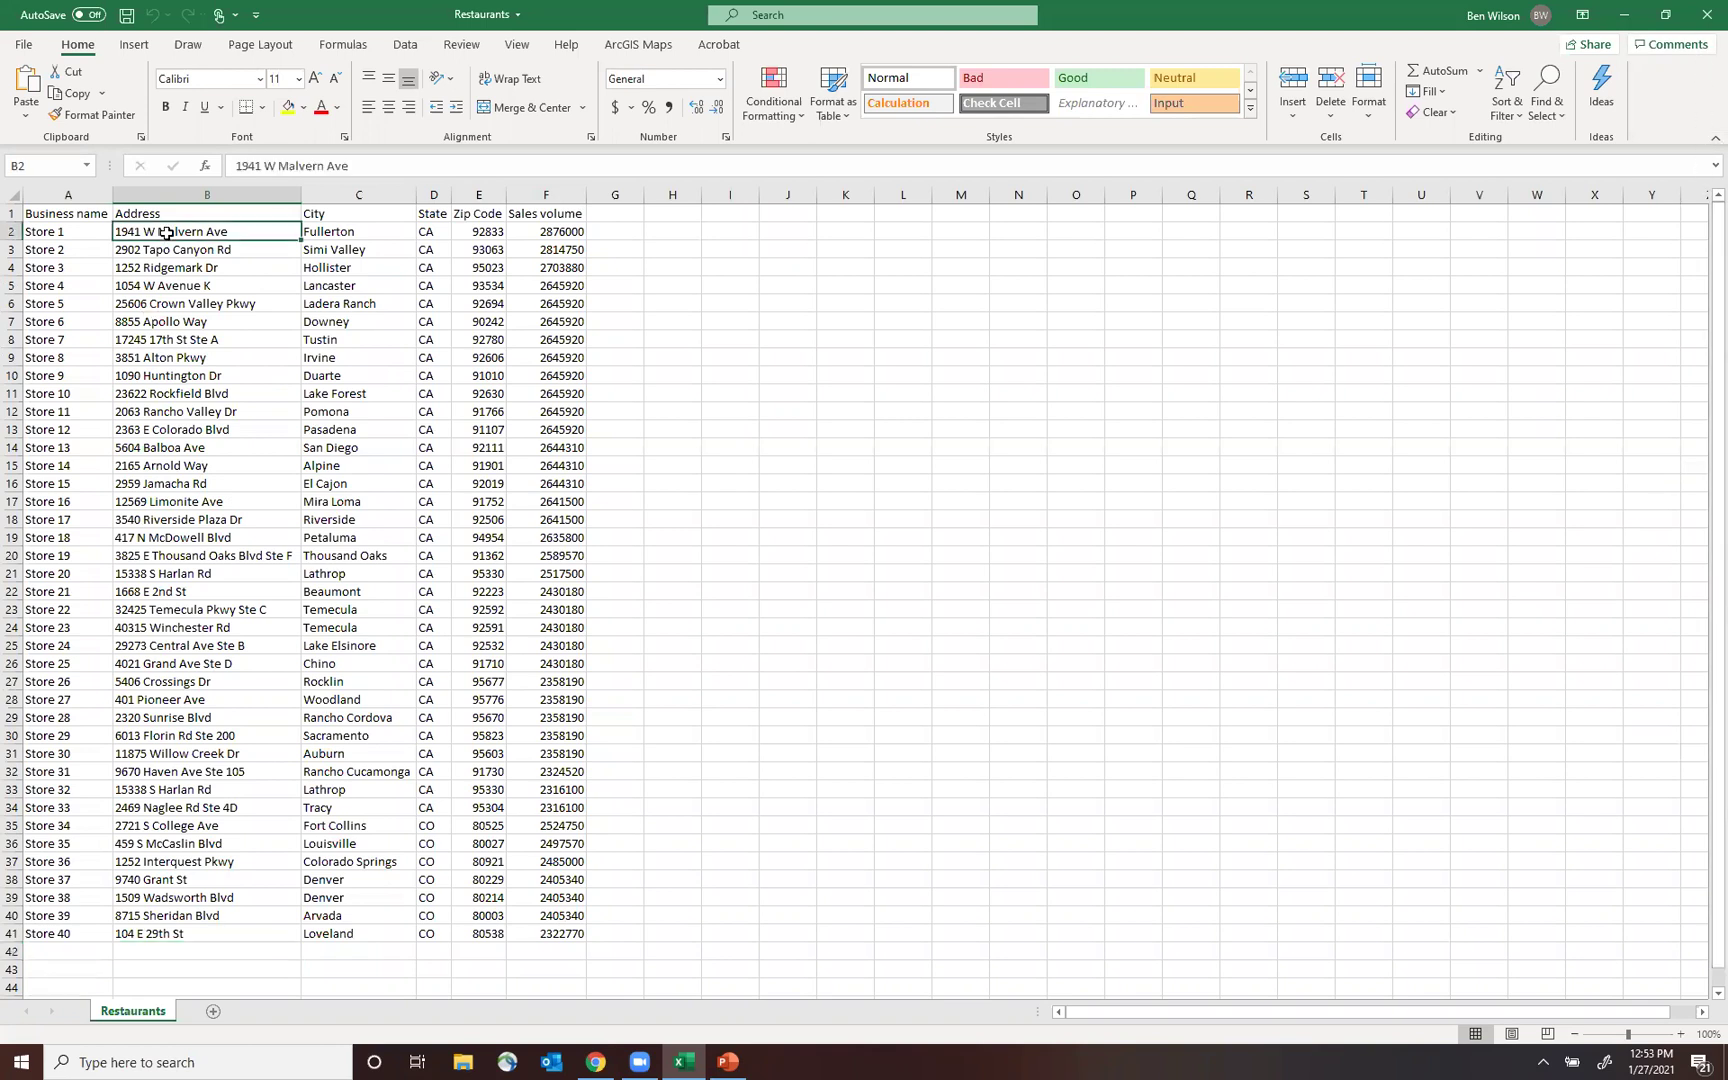
{"action": "left_click_drag", "start_coordinate": [1716, 330], "coordinate": [1703, 170]}
{"action": "left_click", "coordinate": [1703, 20]}
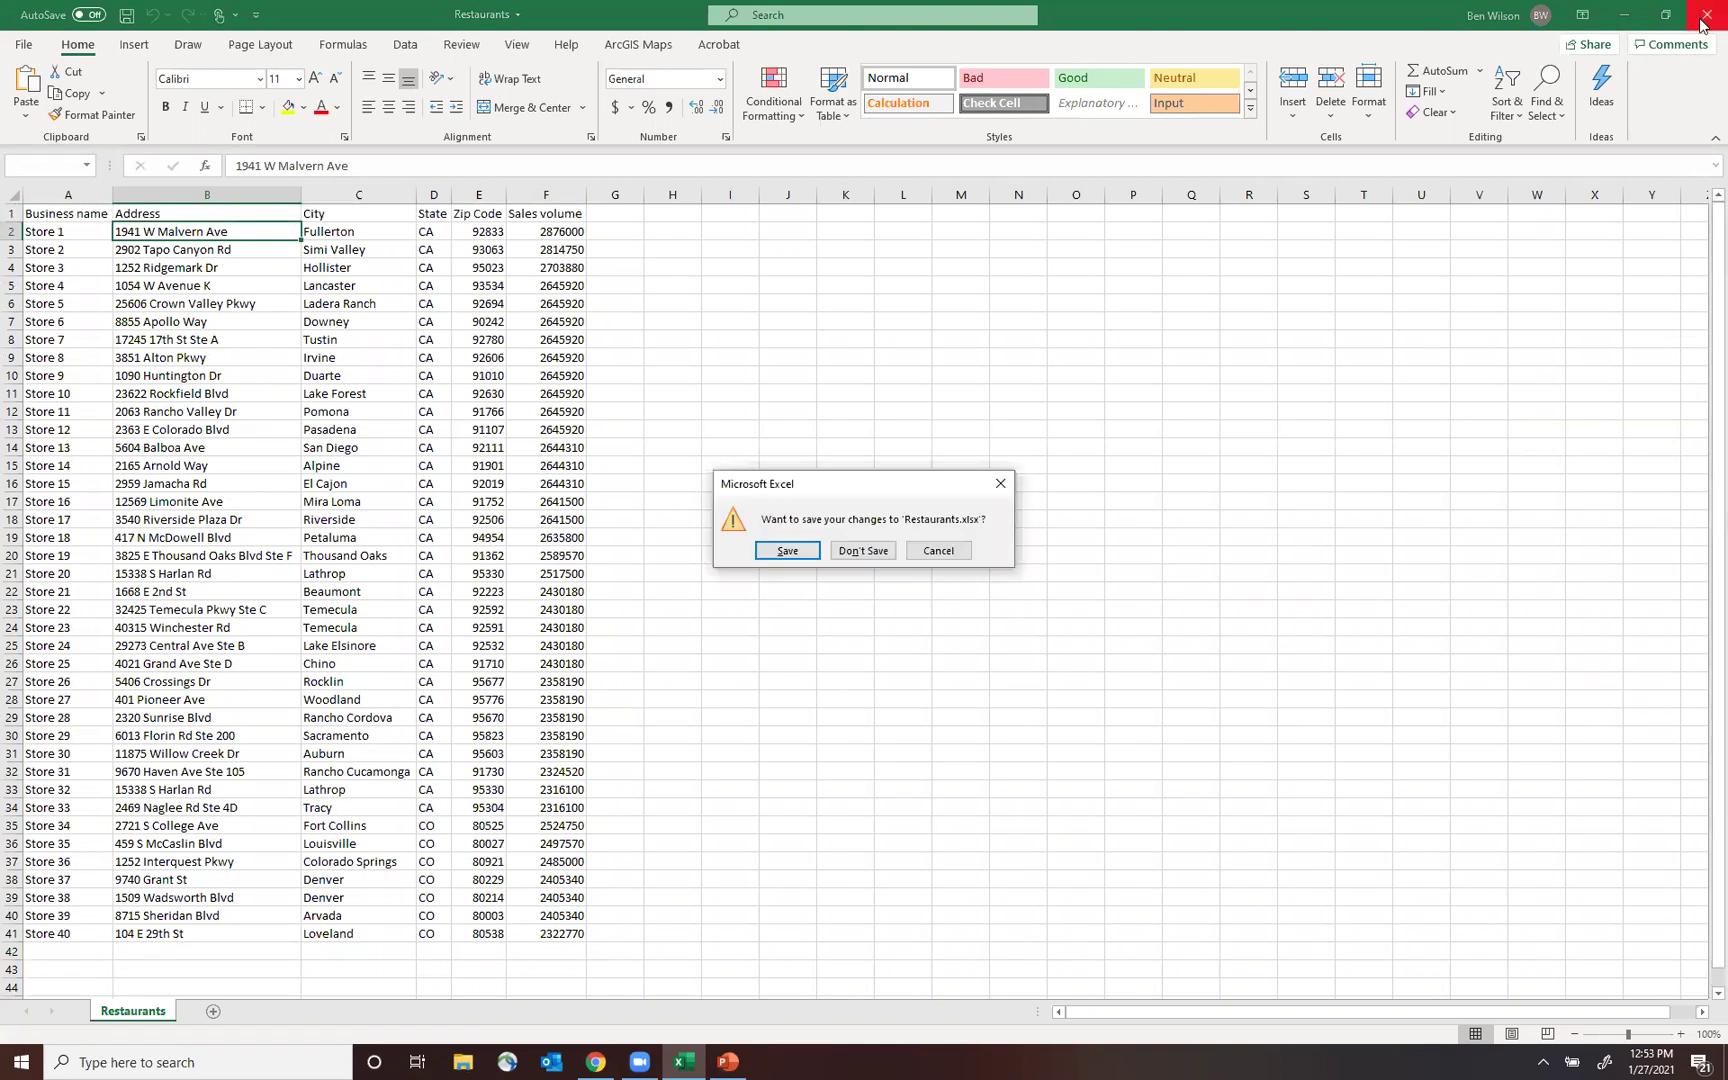
{"action": "left_click", "coordinate": [860, 551]}
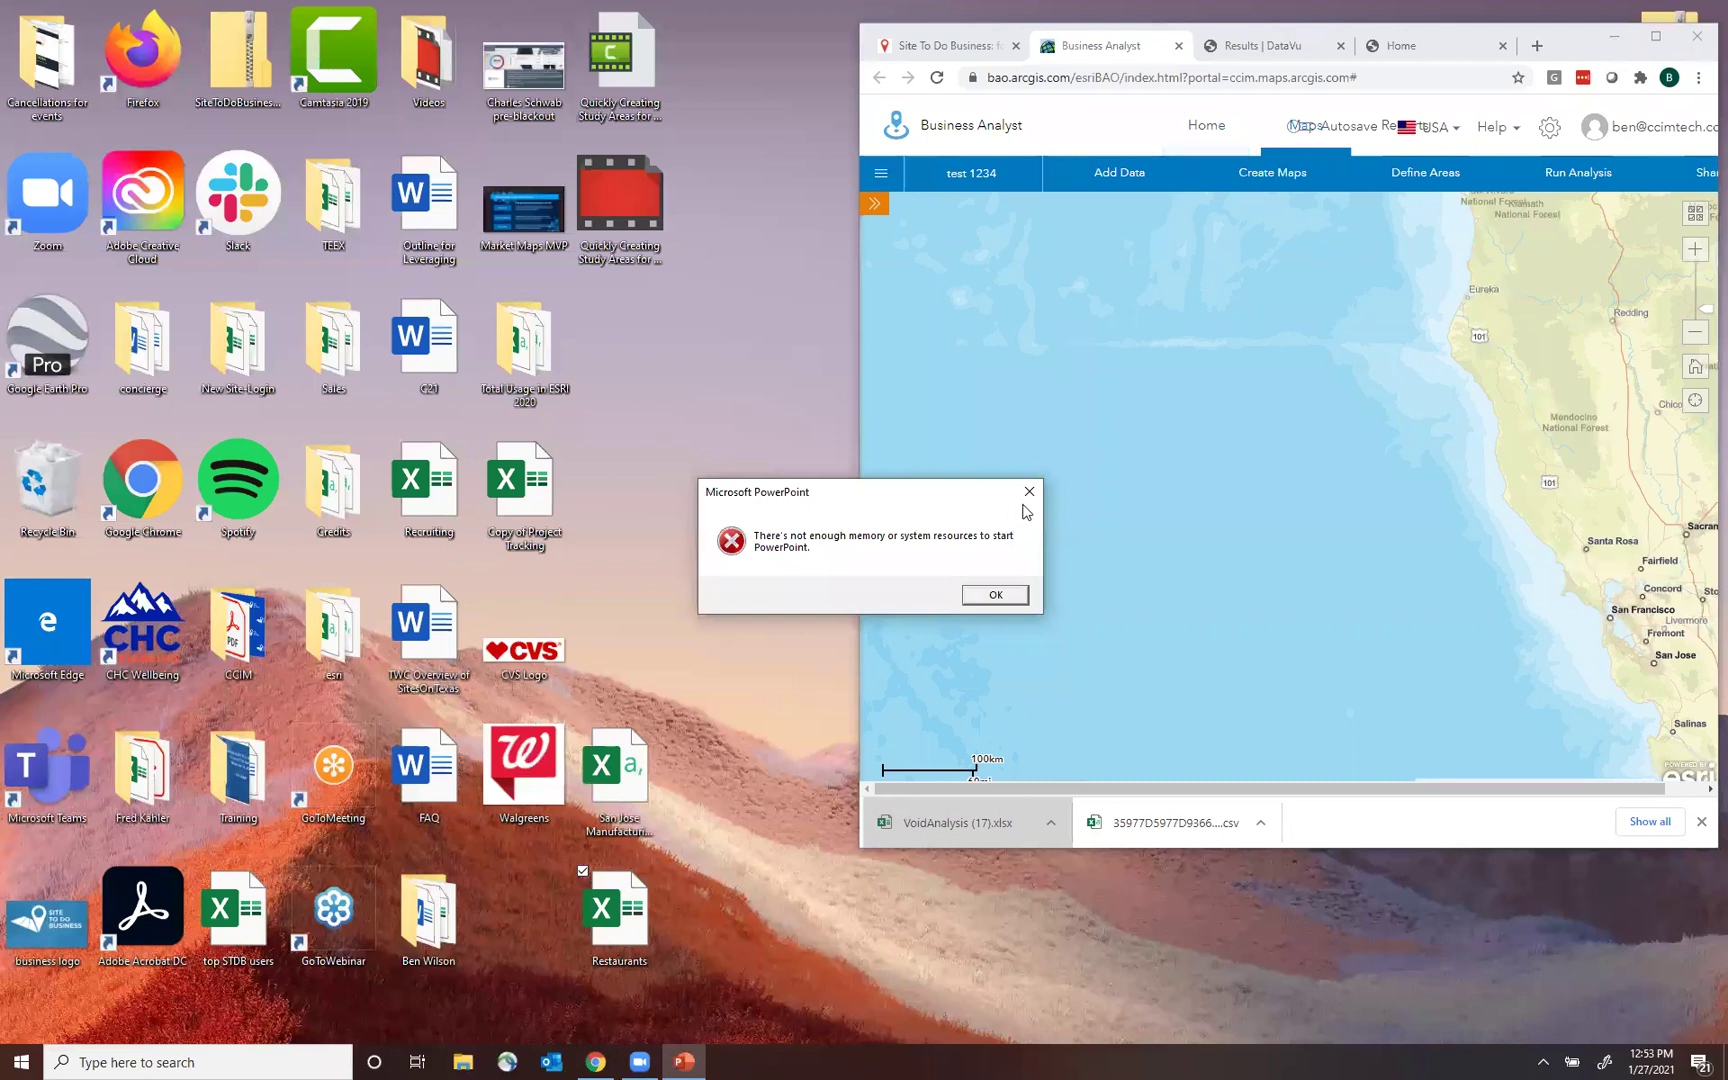
Dismiss the PowerPoint out-of-memory error and maximize the browser window.
{"action": "left_click", "coordinate": [1029, 491]}
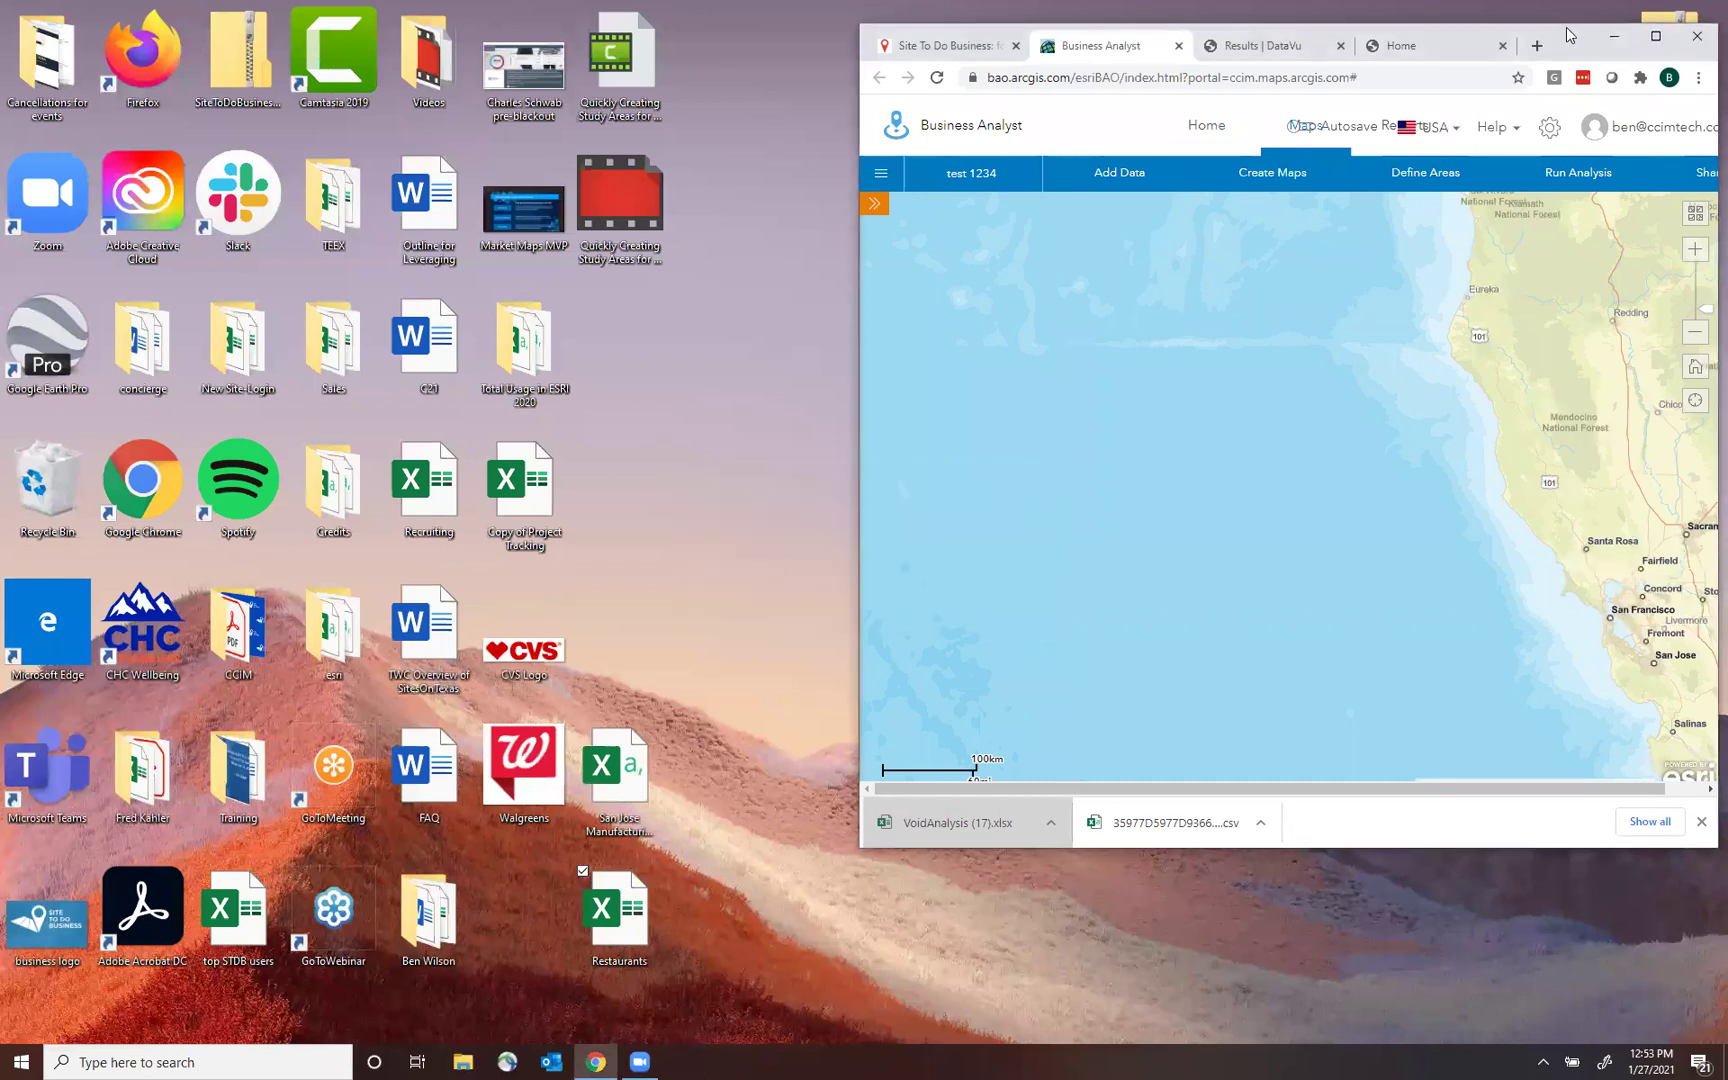
{"action": "left_click_drag", "start_coordinate": [1570, 35], "coordinate": [1293, 122]}
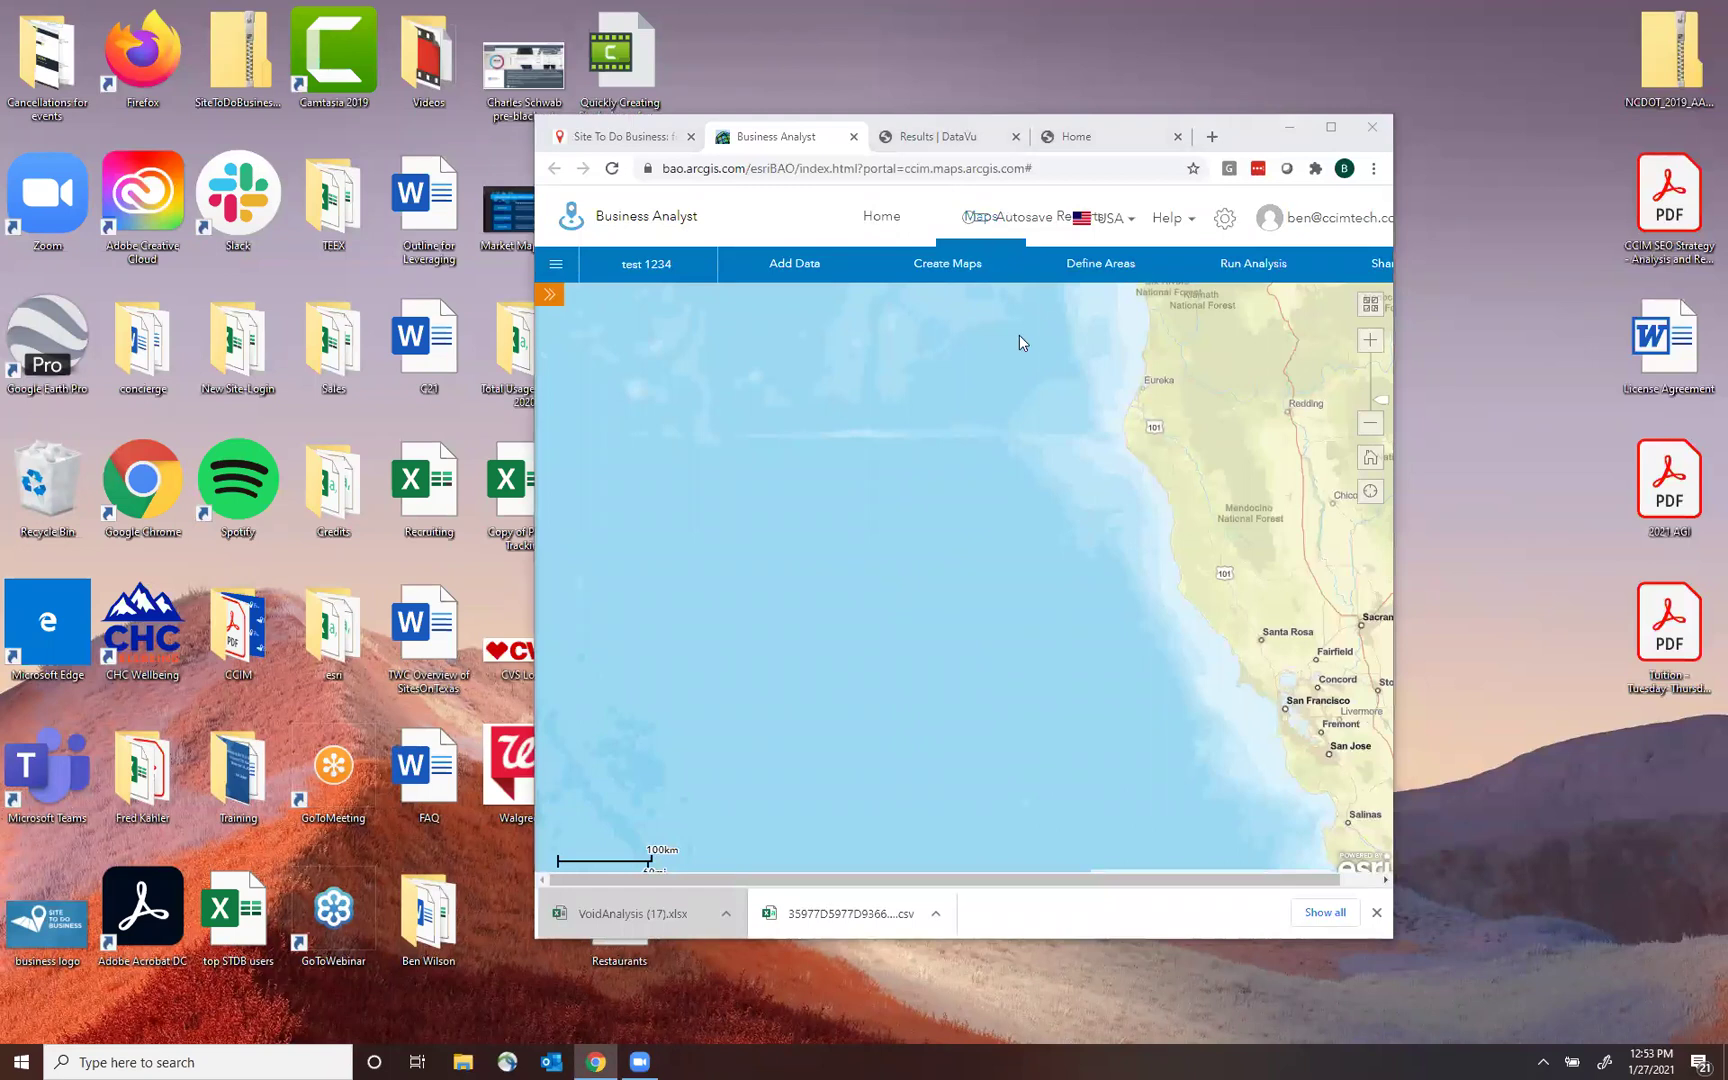
{"action": "left_click", "coordinate": [1331, 127]}
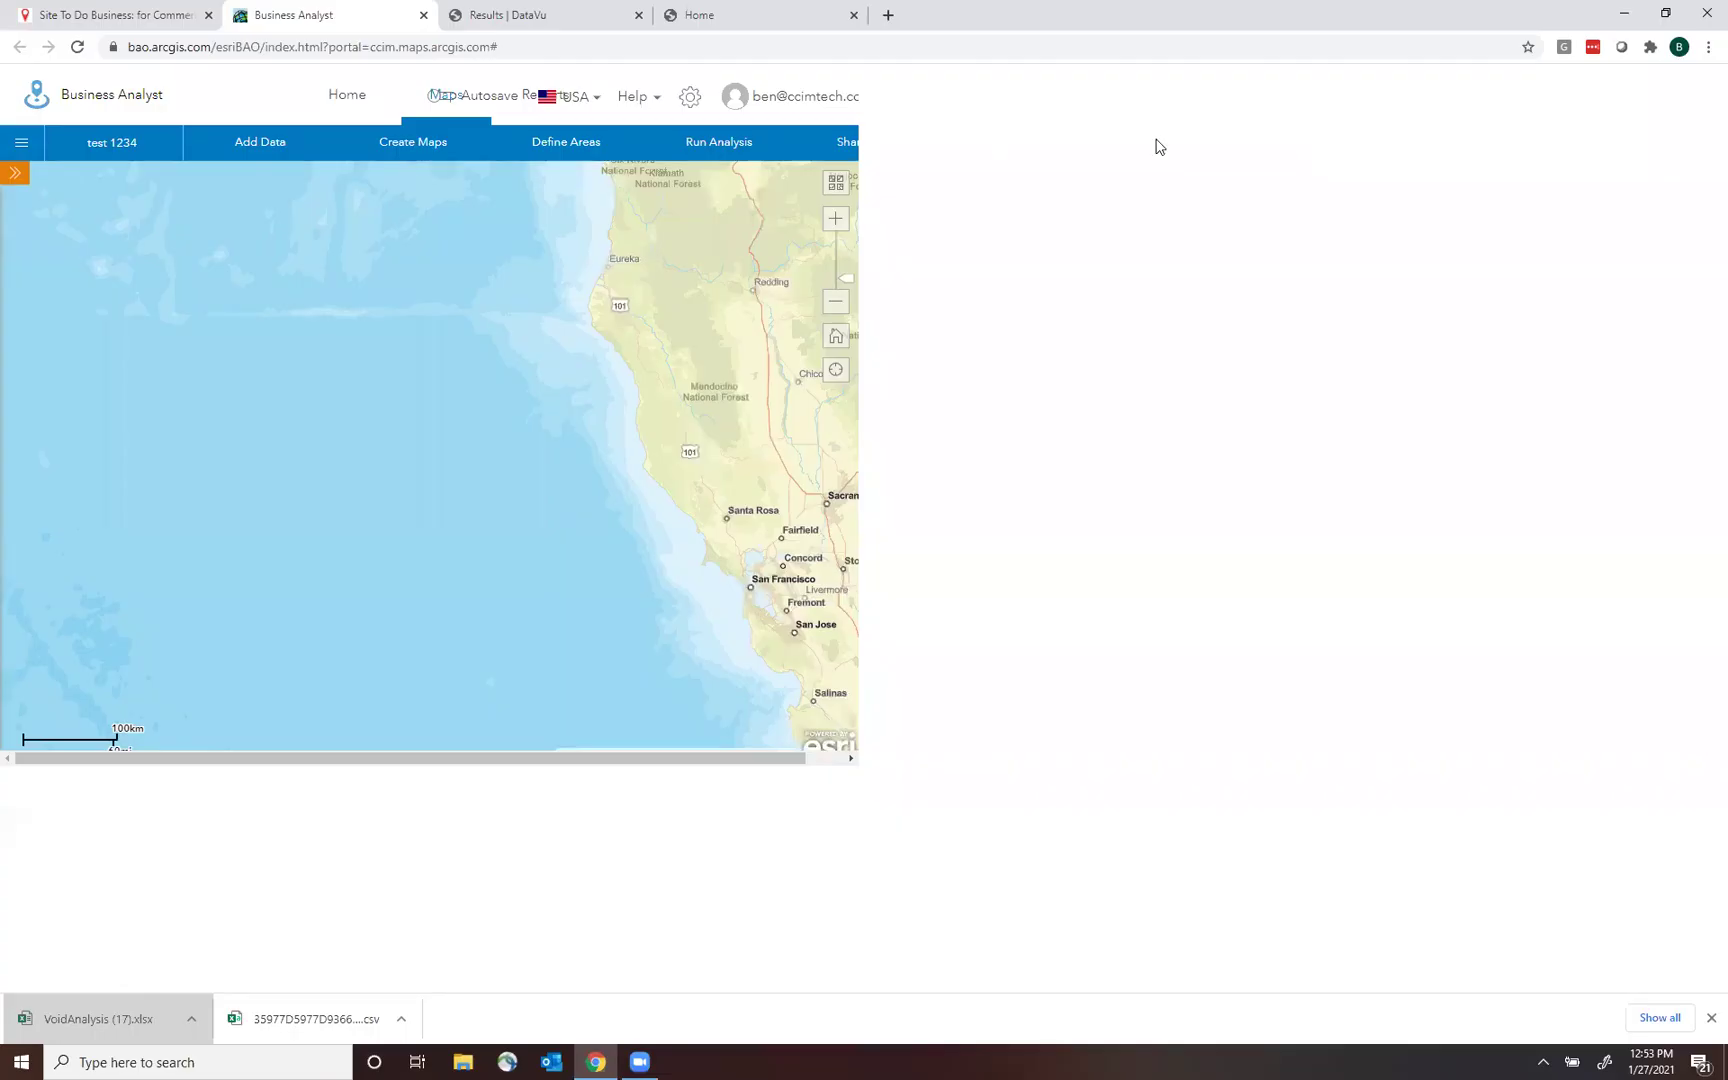
Import Restaurants.xlsx from the Desktop via Add Data > Import File.
{"action": "left_click", "coordinate": [266, 148]}
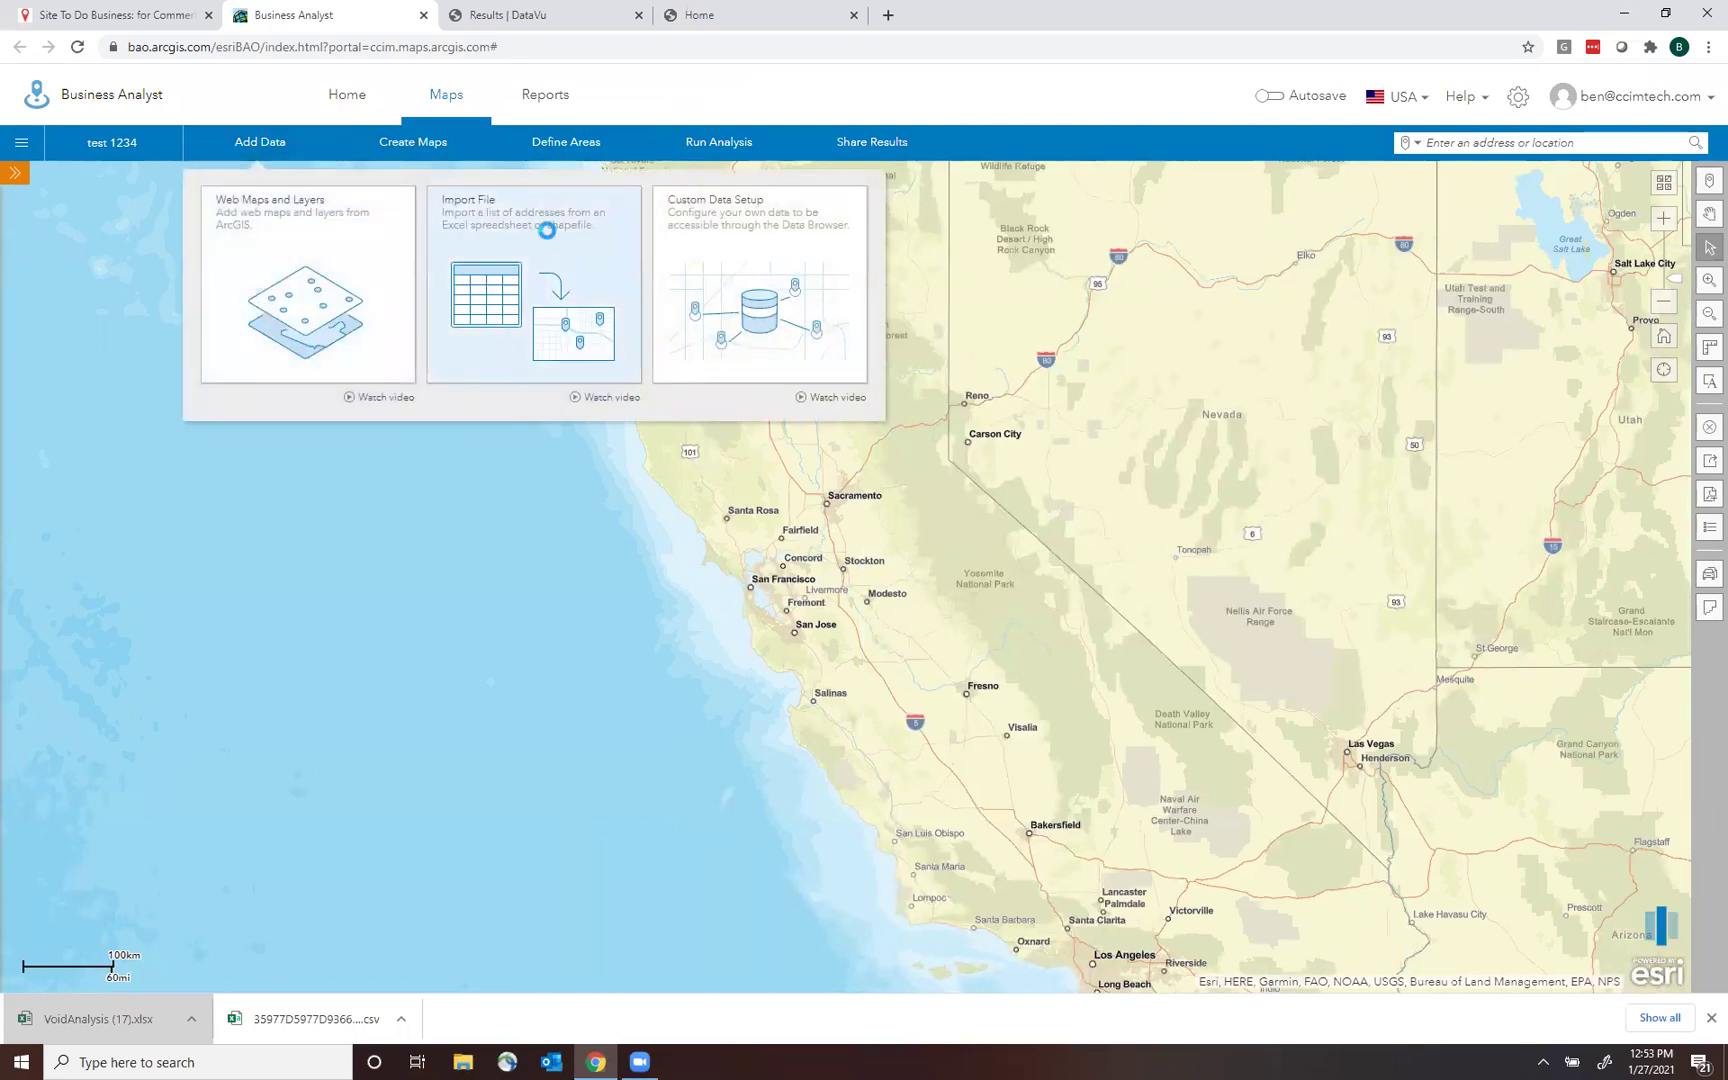
{"action": "left_click", "coordinate": [547, 232]}
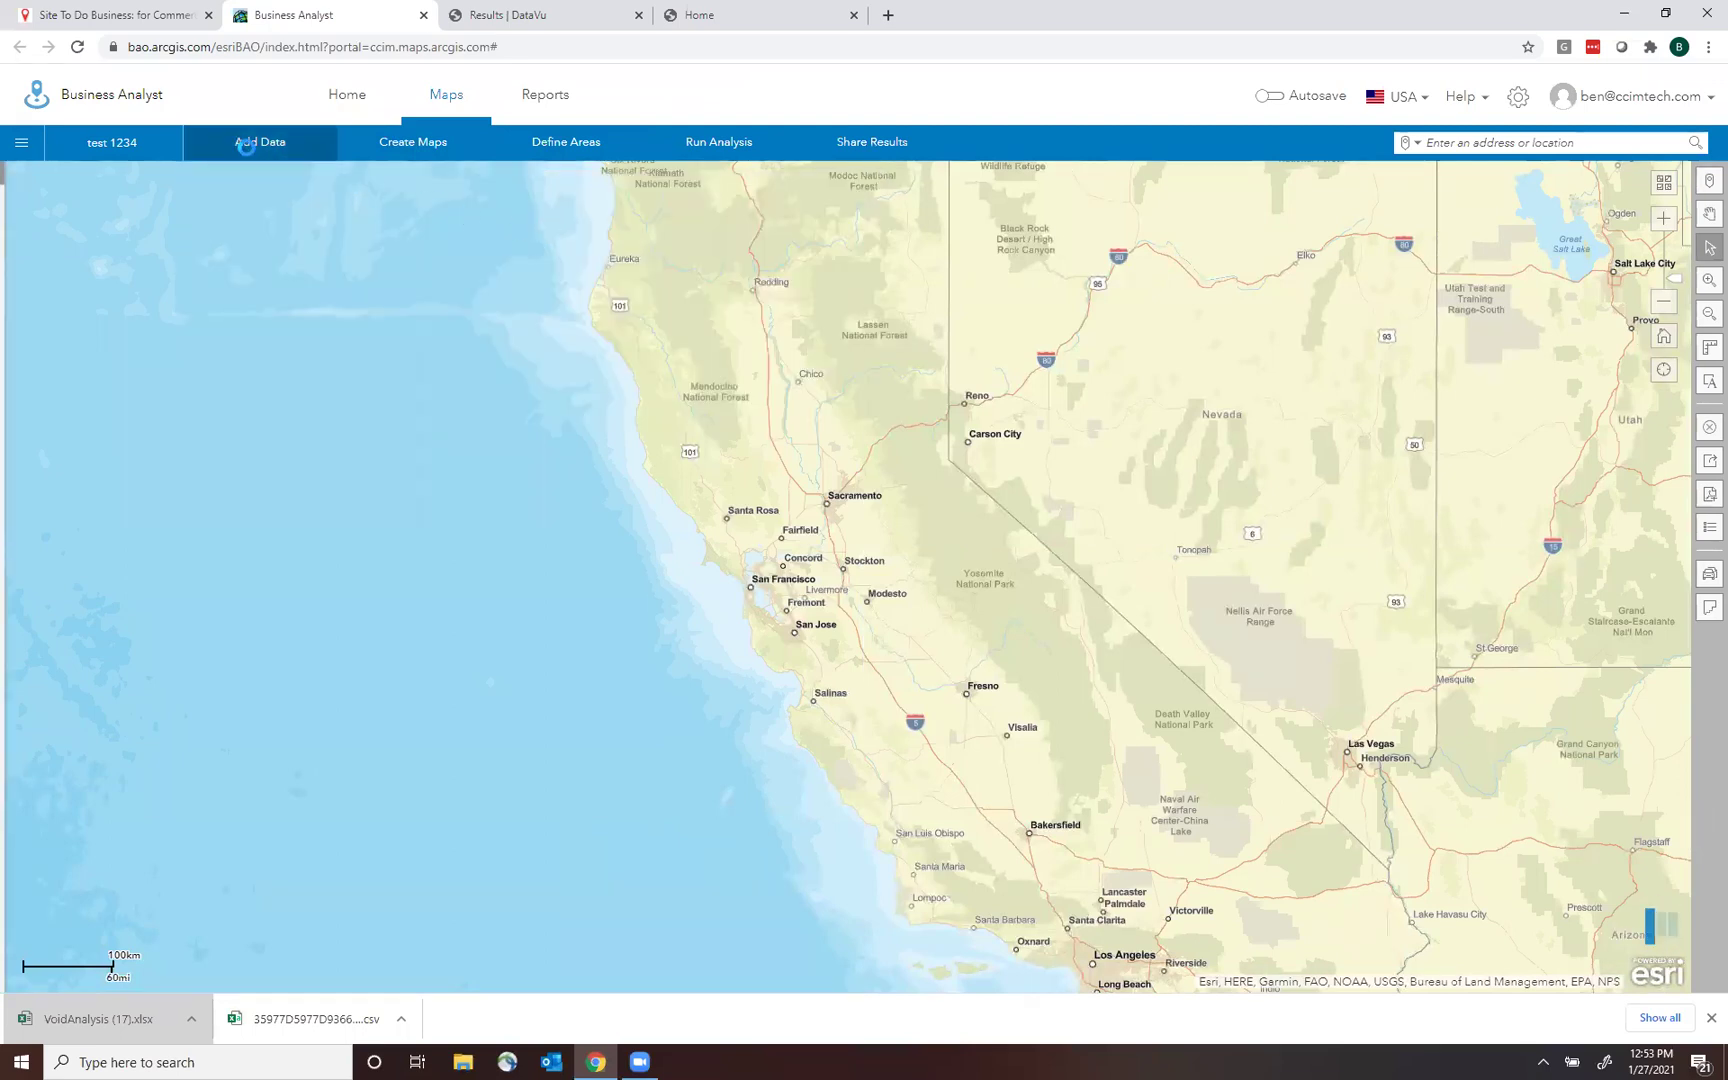
{"action": "left_click", "coordinate": [203, 285]}
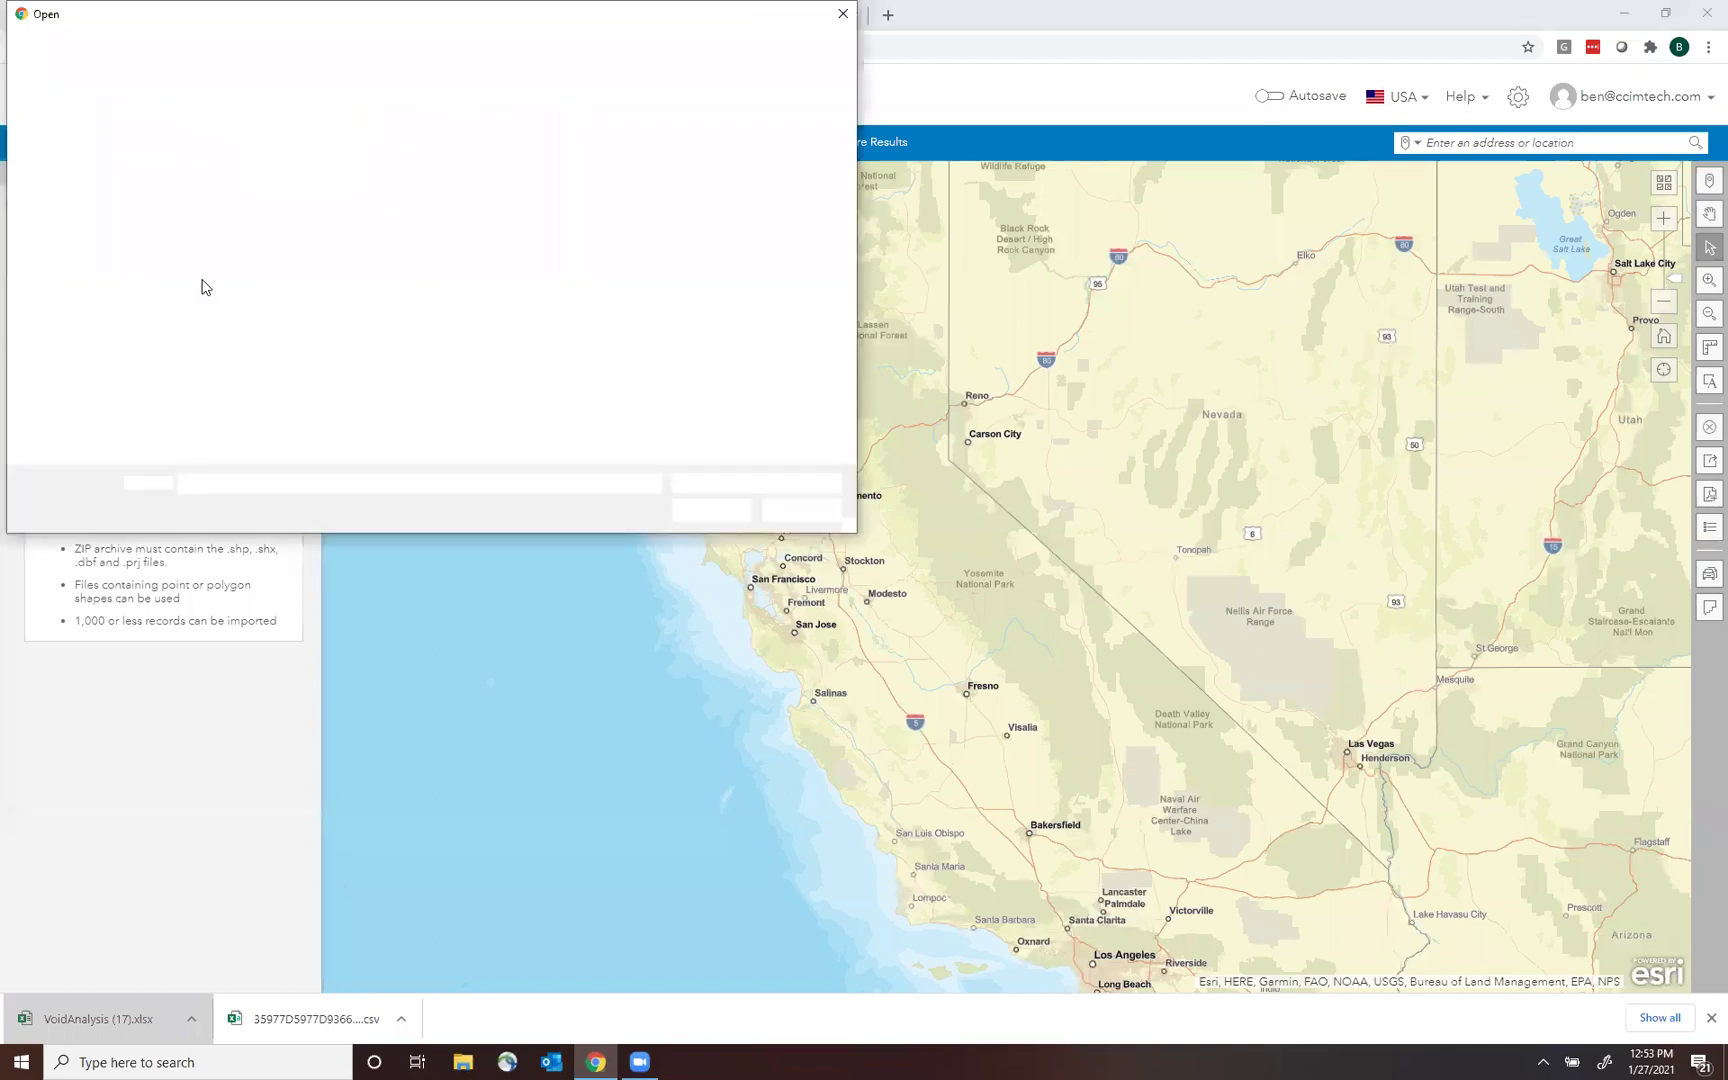
{"action": "left_click_drag", "start_coordinate": [855, 219], "coordinate": [864, 416]}
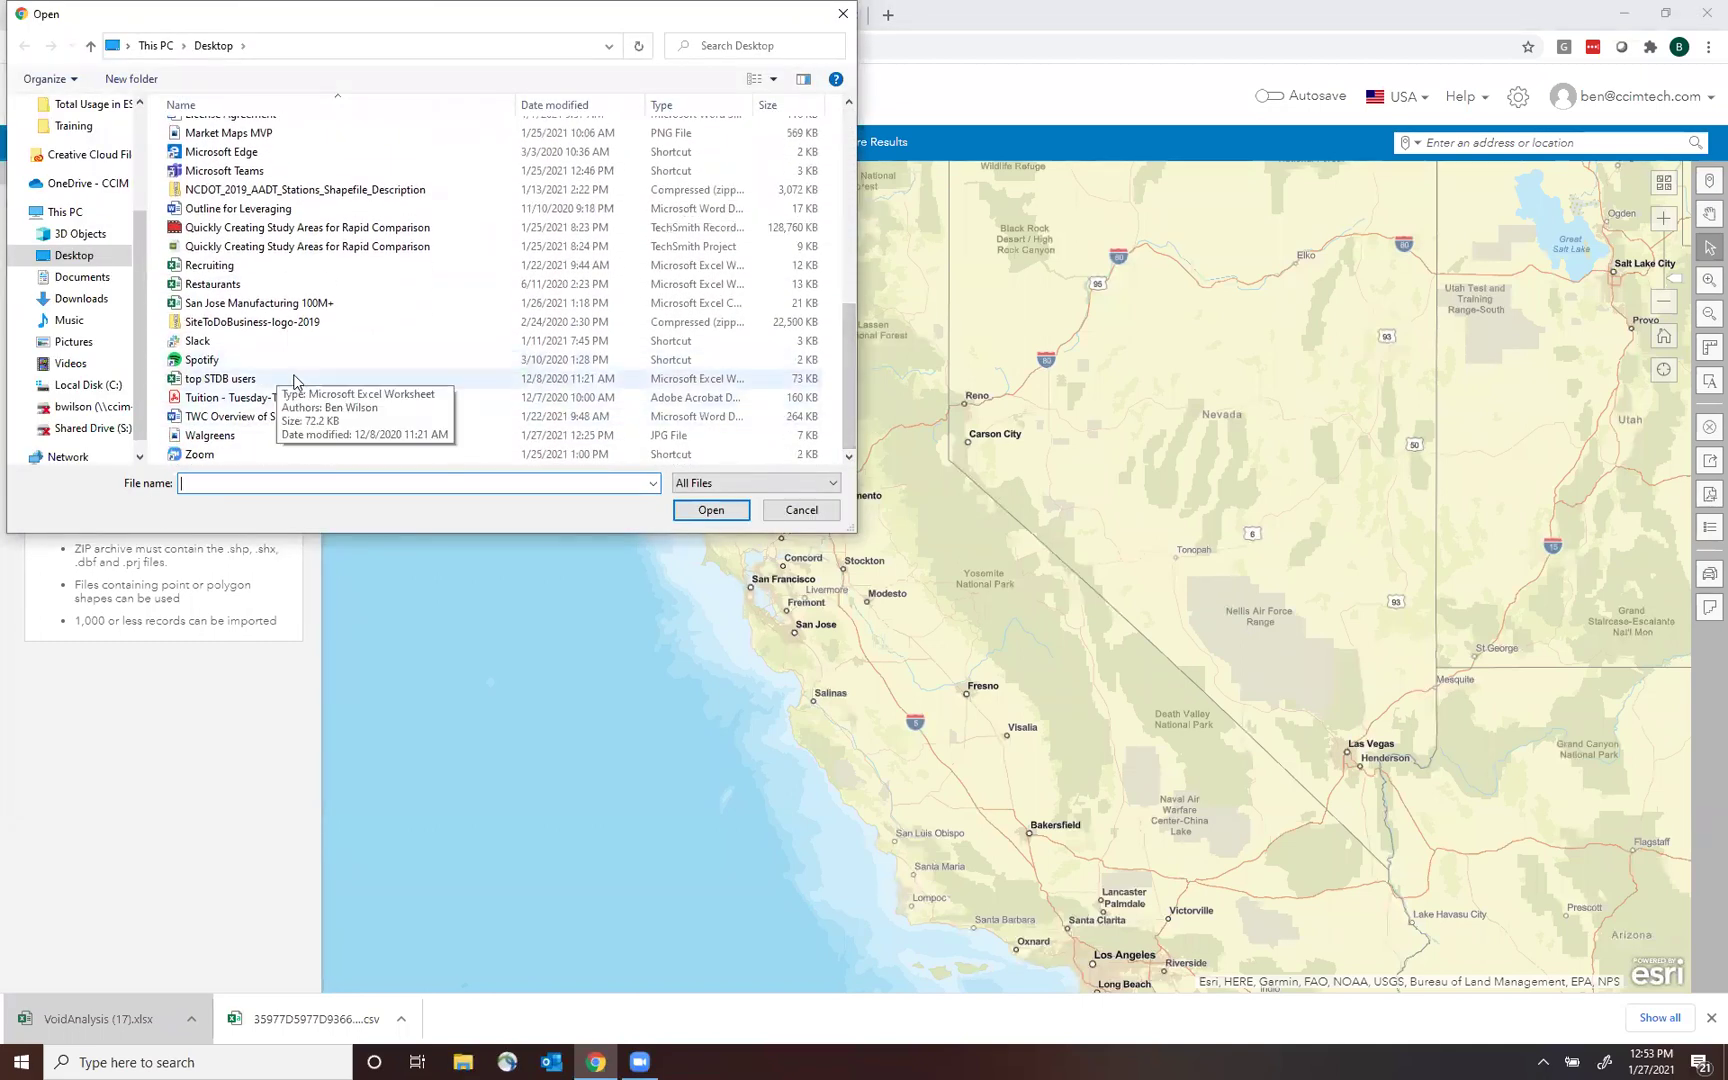
{"action": "double_click", "coordinate": [343, 284]}
{"action": "left_click", "coordinate": [270, 280]}
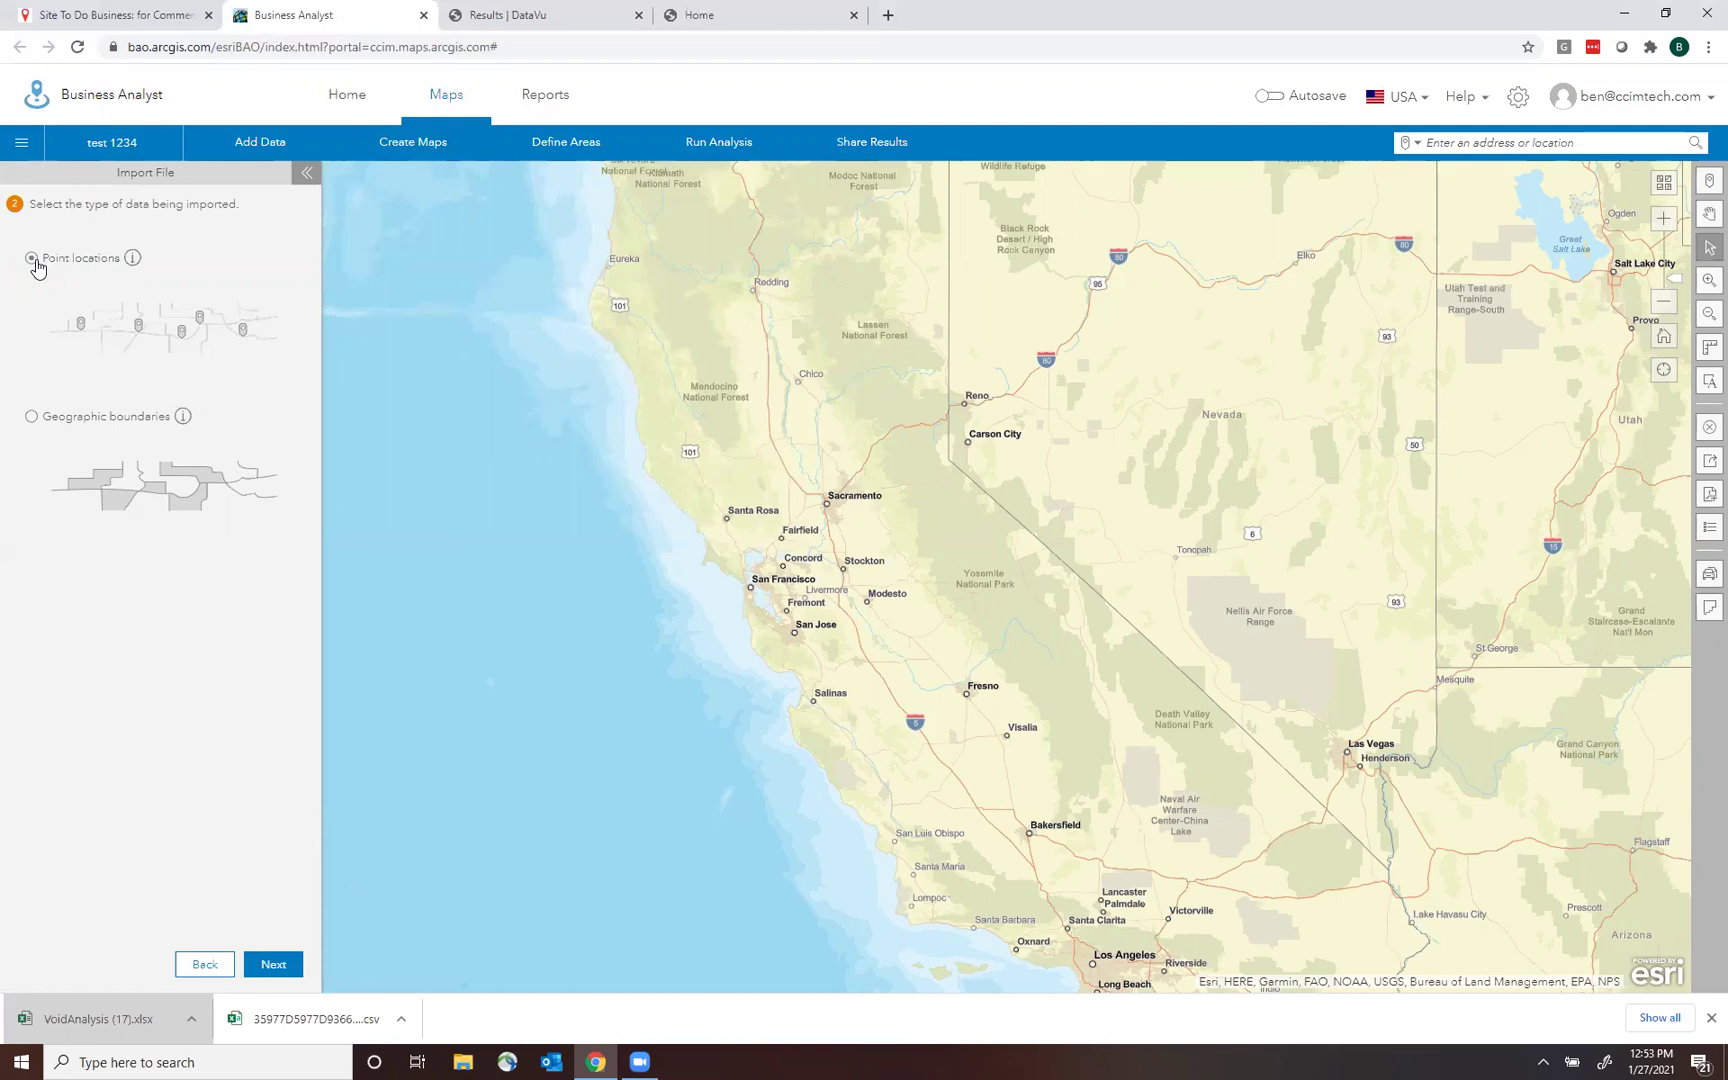
Geocode Restaurants.xlsx as point locations using Address, City, State and ZIP, keeping the default style.
{"action": "left_click", "coordinate": [273, 964]}
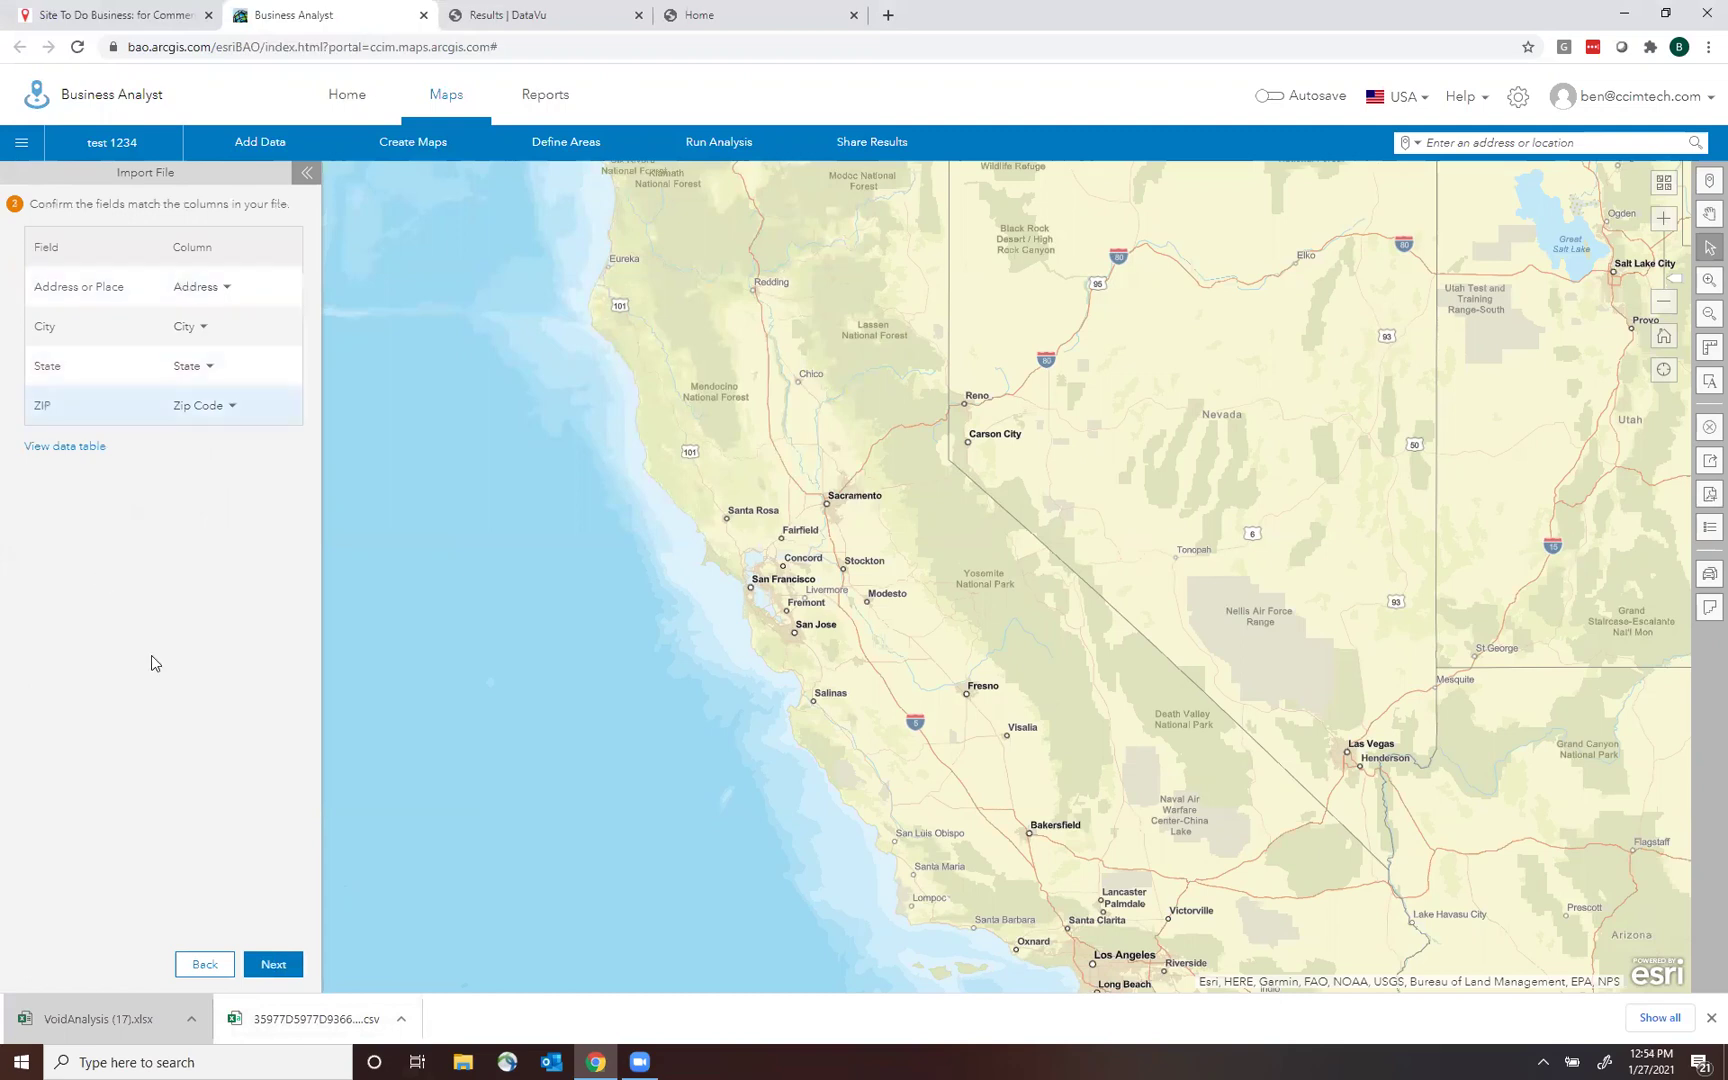
{"action": "left_click", "coordinate": [289, 968]}
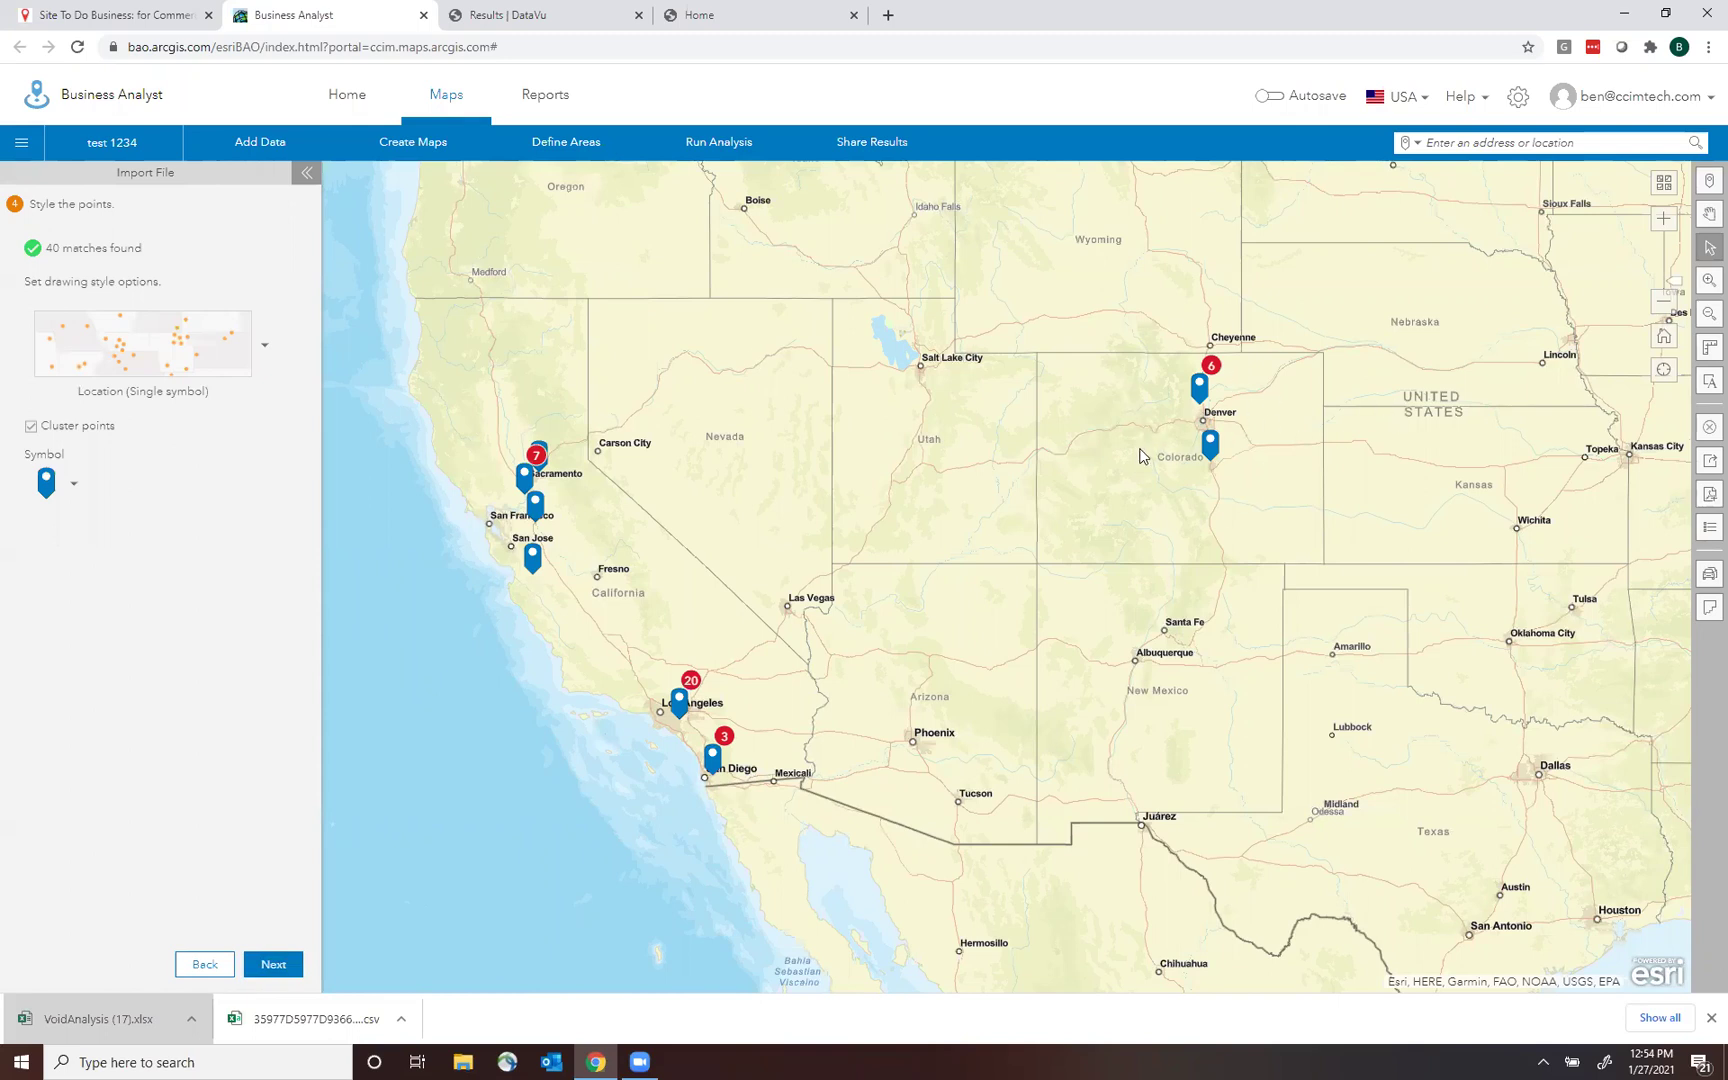
{"action": "left_click", "coordinate": [266, 962]}
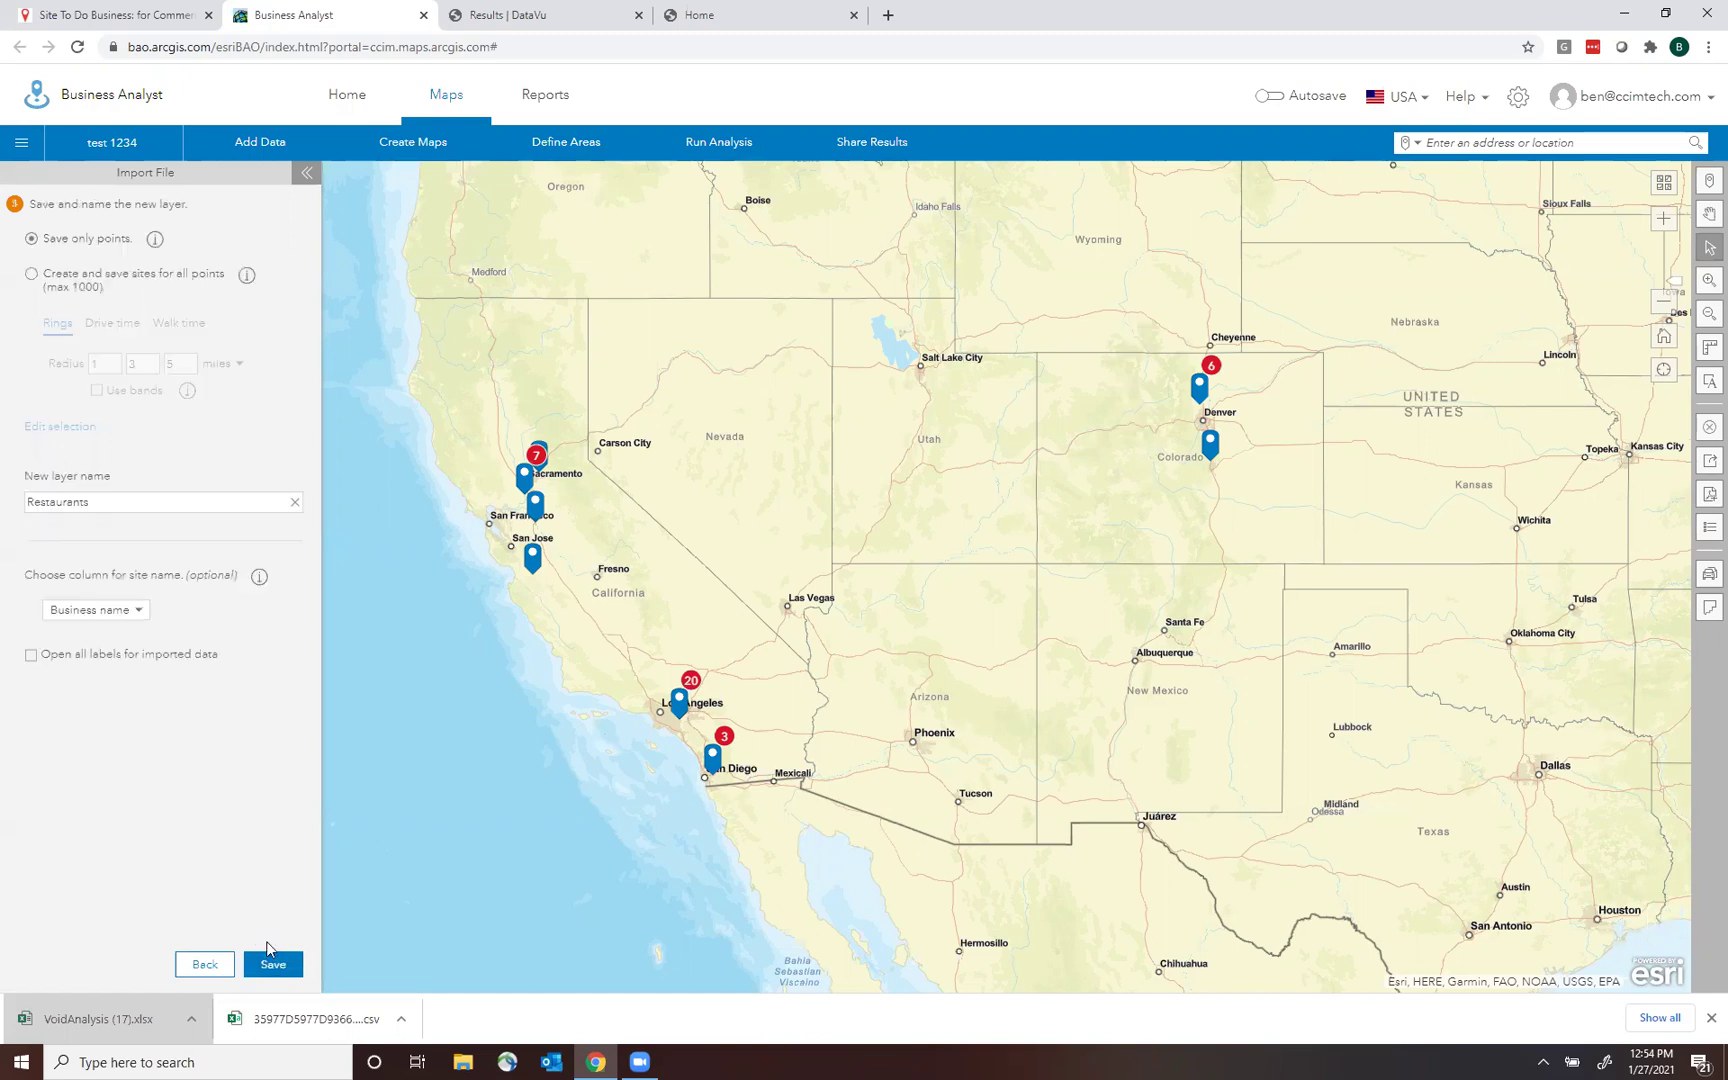
Create 2-mile ring sites for all stores and save them as 'Restaurents in Chain for CA/CO'.
{"action": "left_click", "coordinate": [33, 280]}
{"action": "left_click", "coordinate": [176, 365]}
{"action": "left_click", "coordinate": [151, 365]}
{"action": "key", "text": "BackSpace"}
{"action": "double_click", "coordinate": [120, 362]}
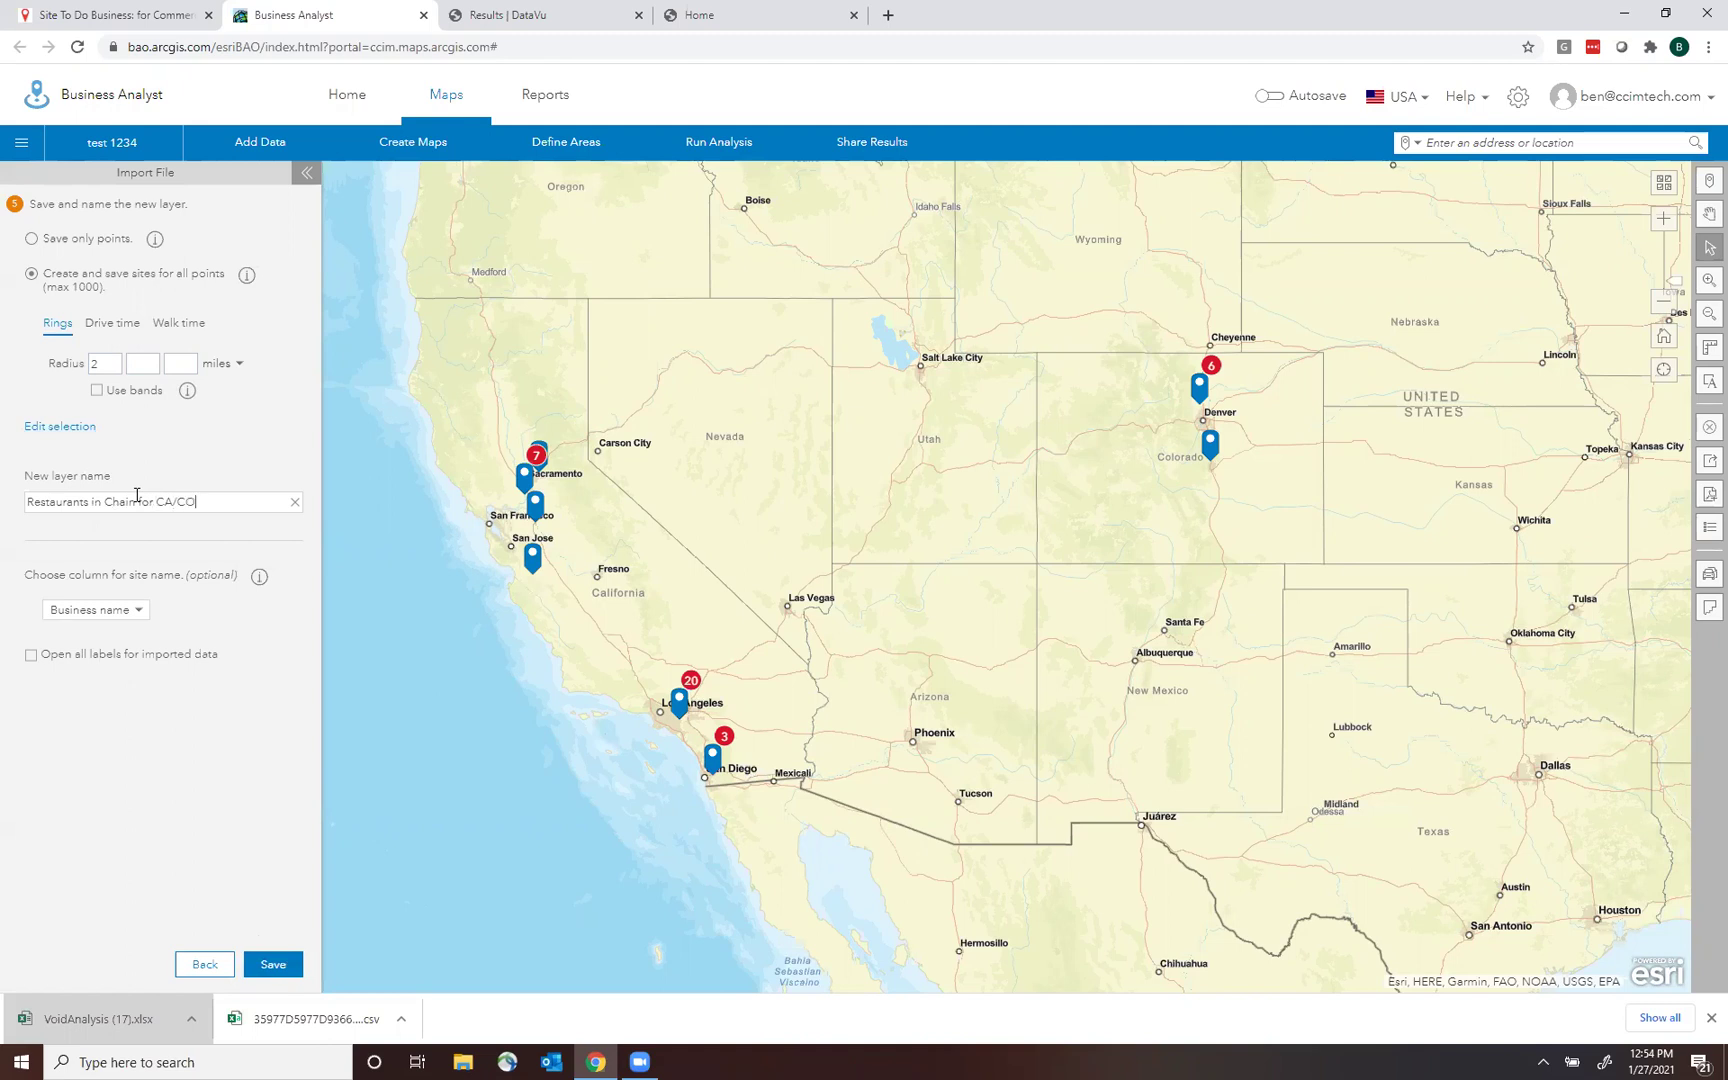
{"action": "left_click", "coordinate": [280, 966]}
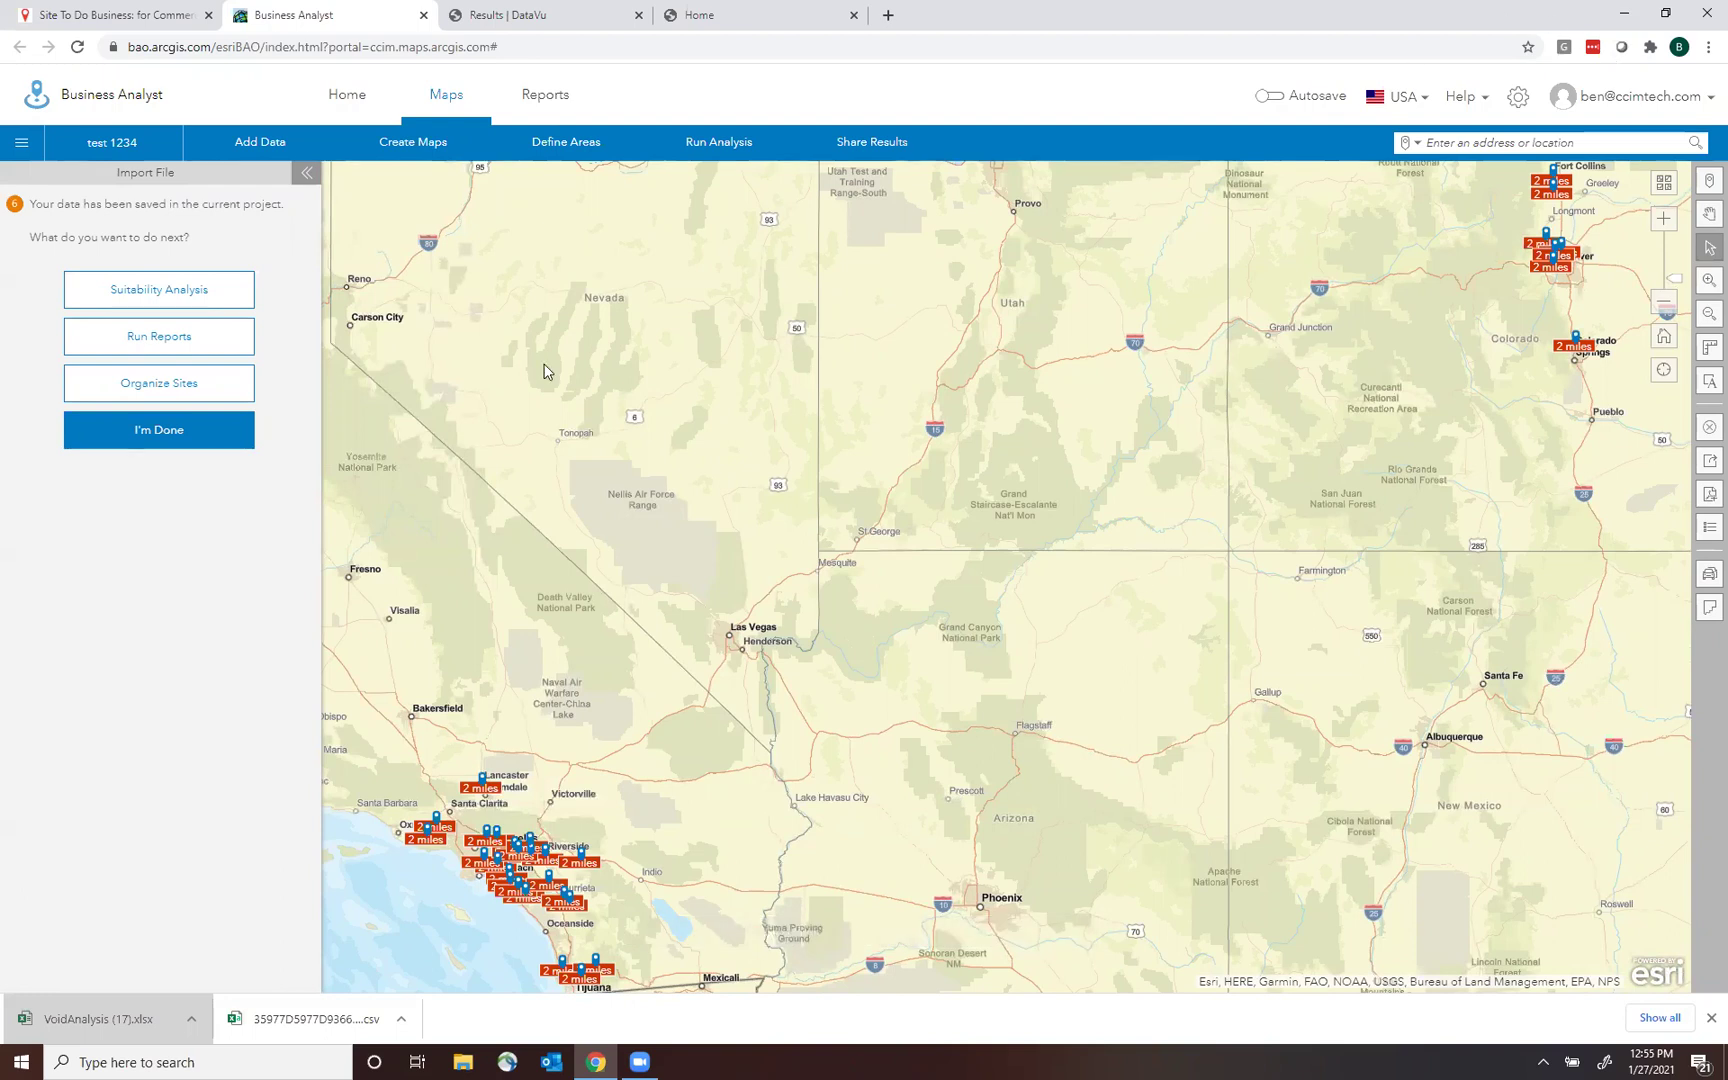
Zoom out and start a suitability analysis with all 40 stores as sites.
{"action": "left_click", "coordinate": [1664, 301]}
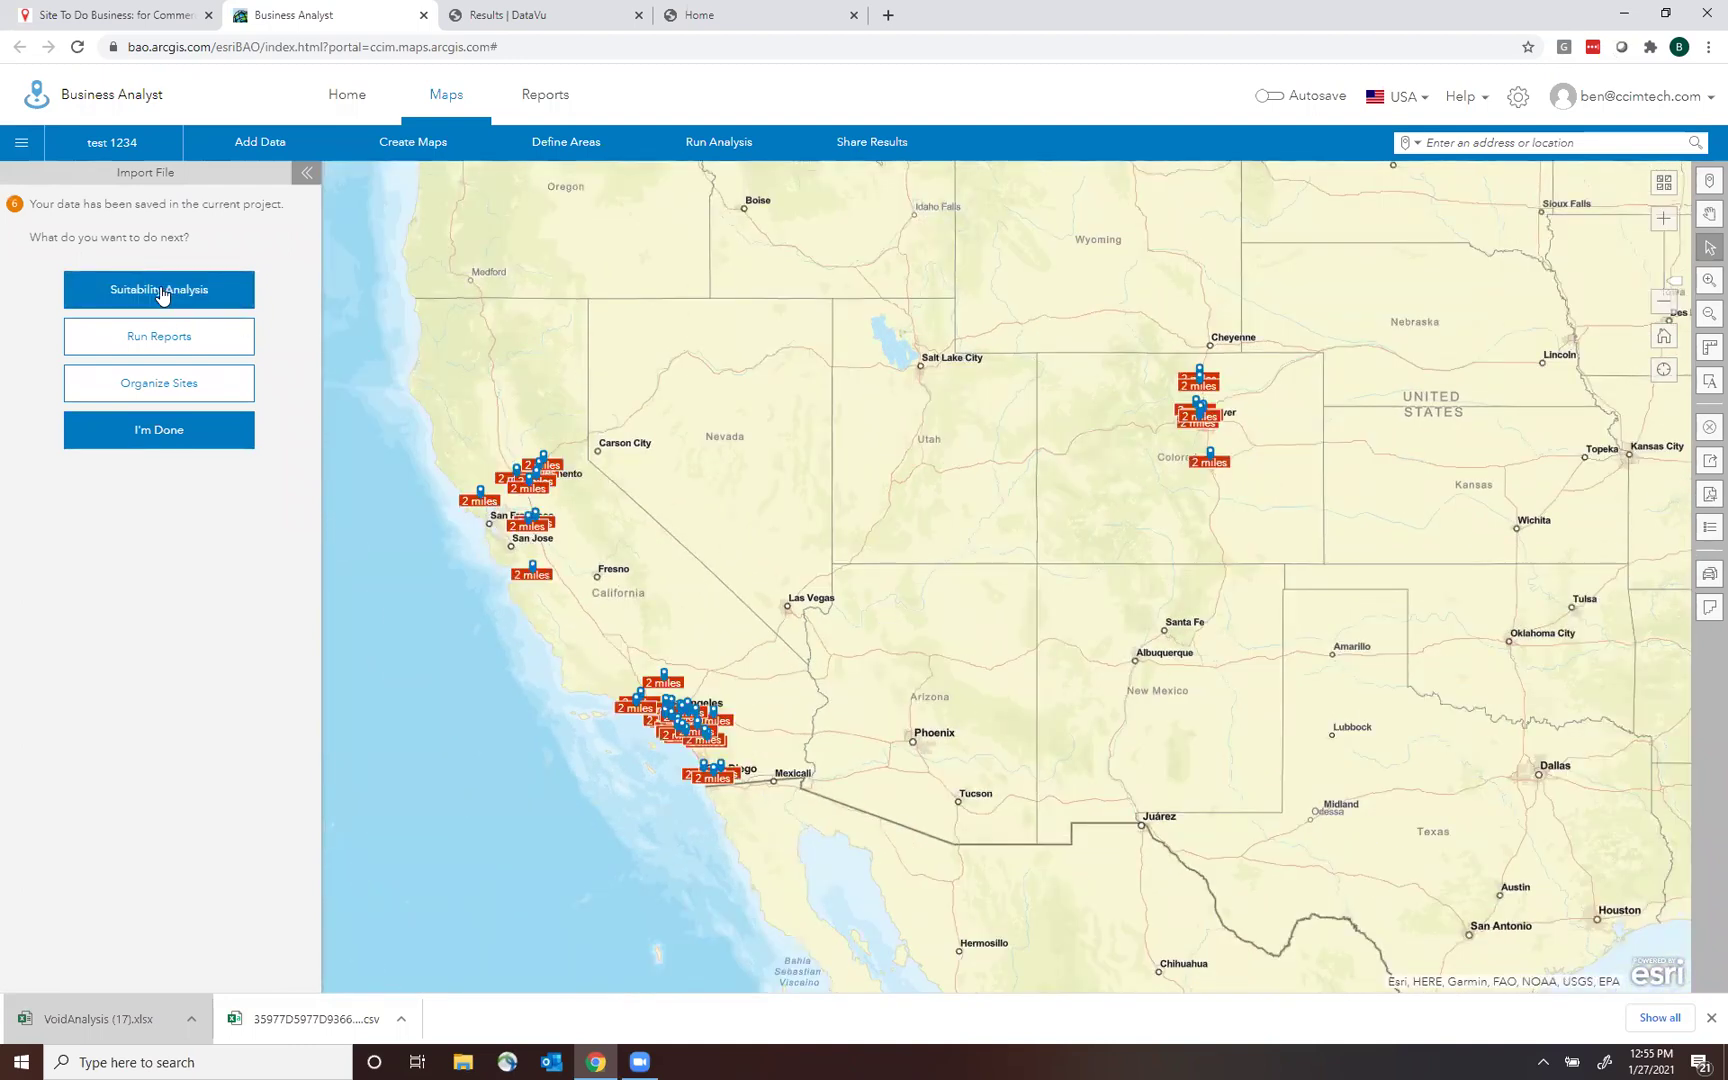
{"action": "left_click", "coordinate": [161, 291]}
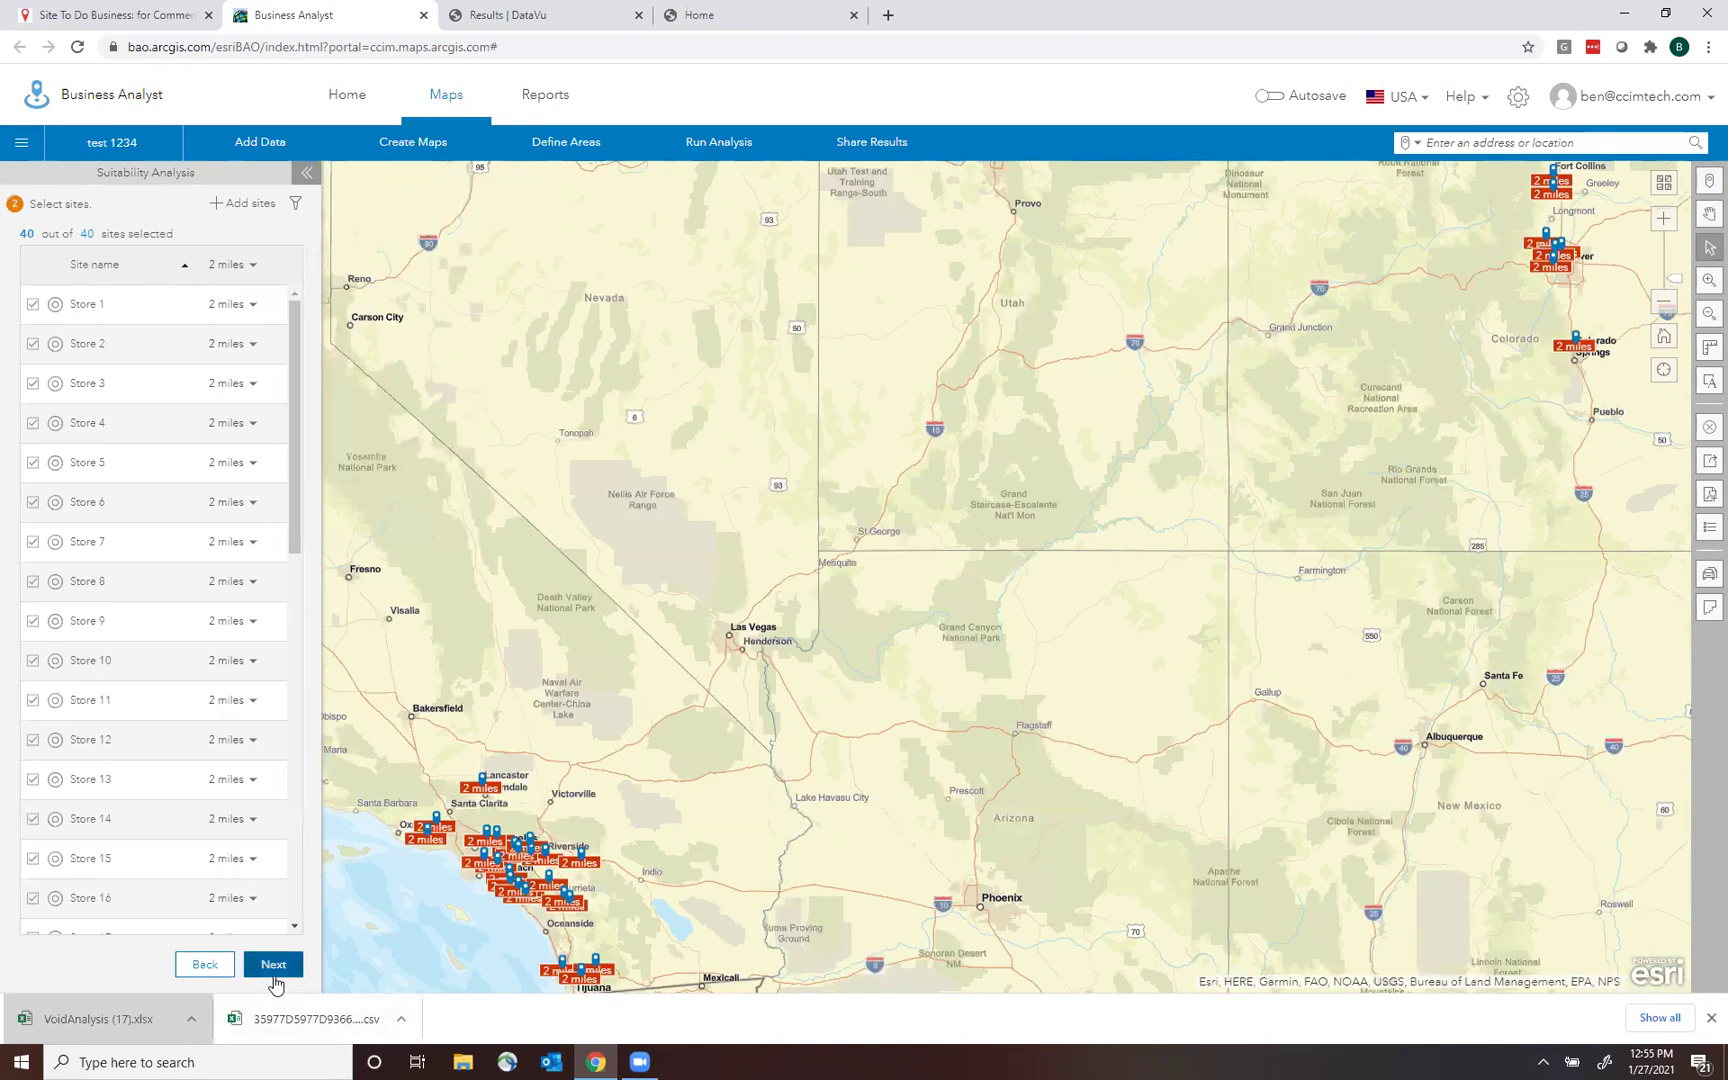
{"action": "left_click", "coordinate": [273, 965]}
{"action": "left_click", "coordinate": [203, 578]}
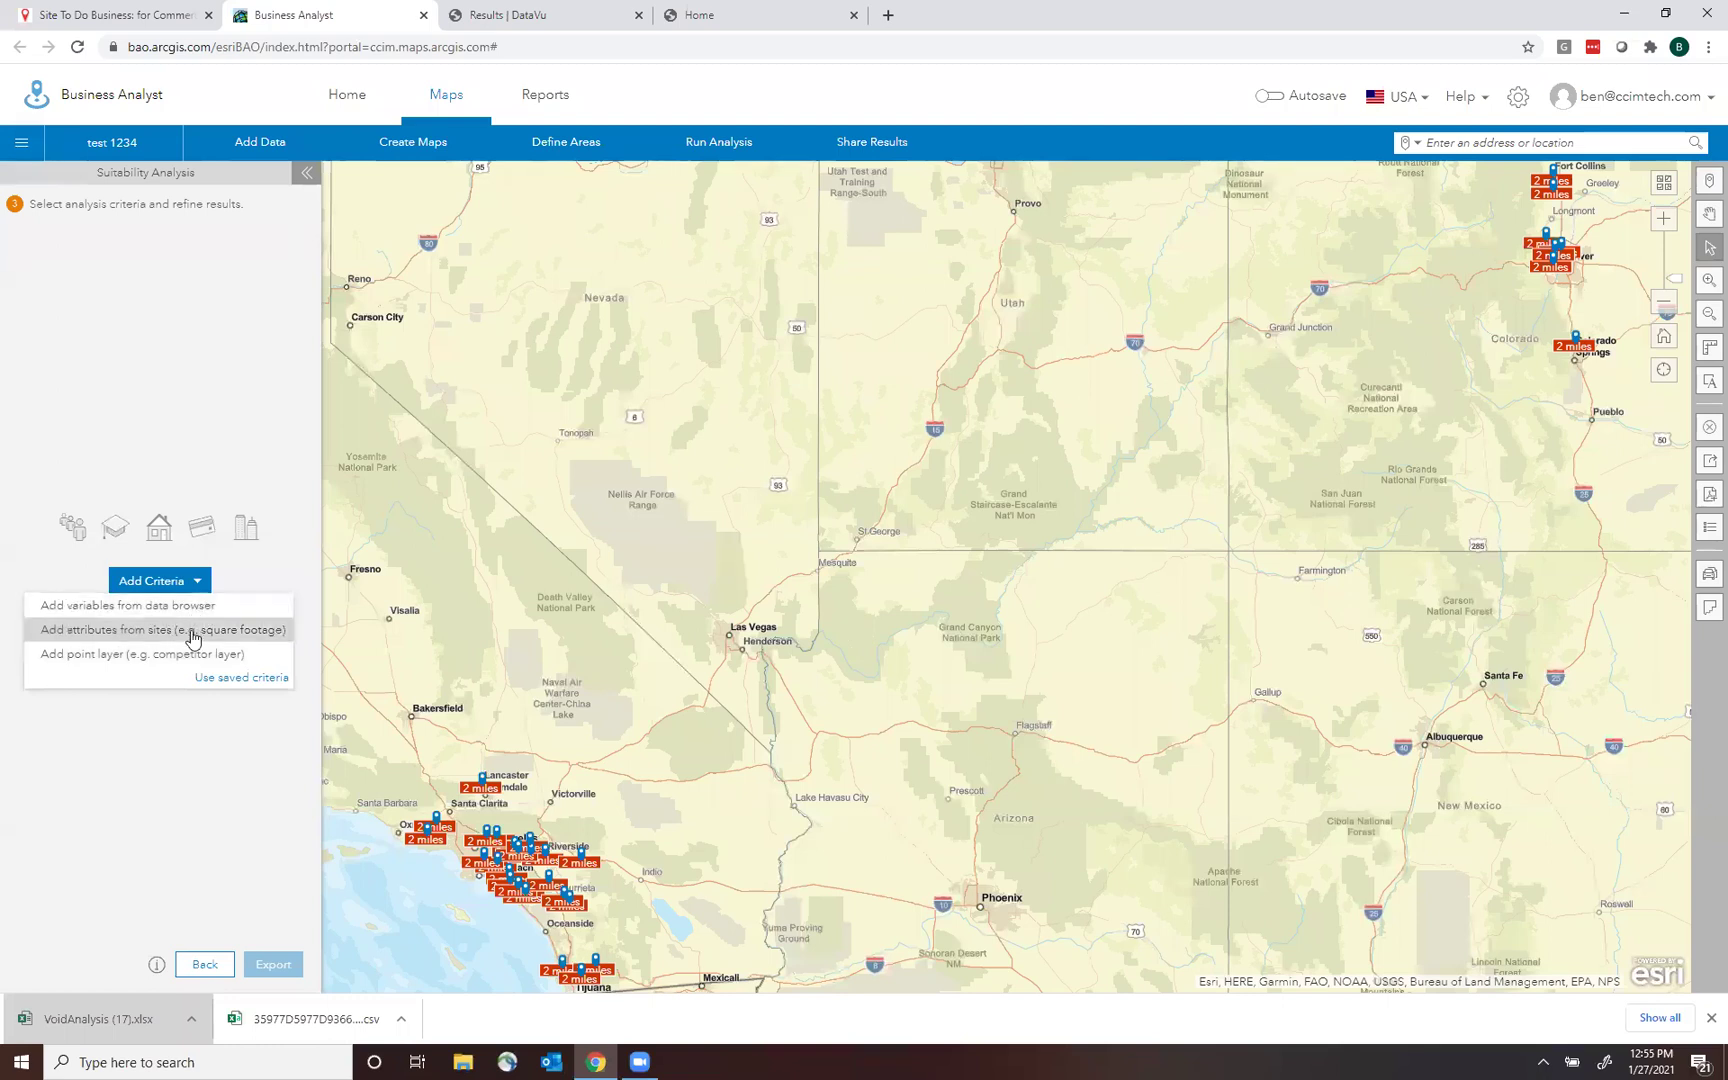
{"action": "left_click", "coordinate": [120, 607]}
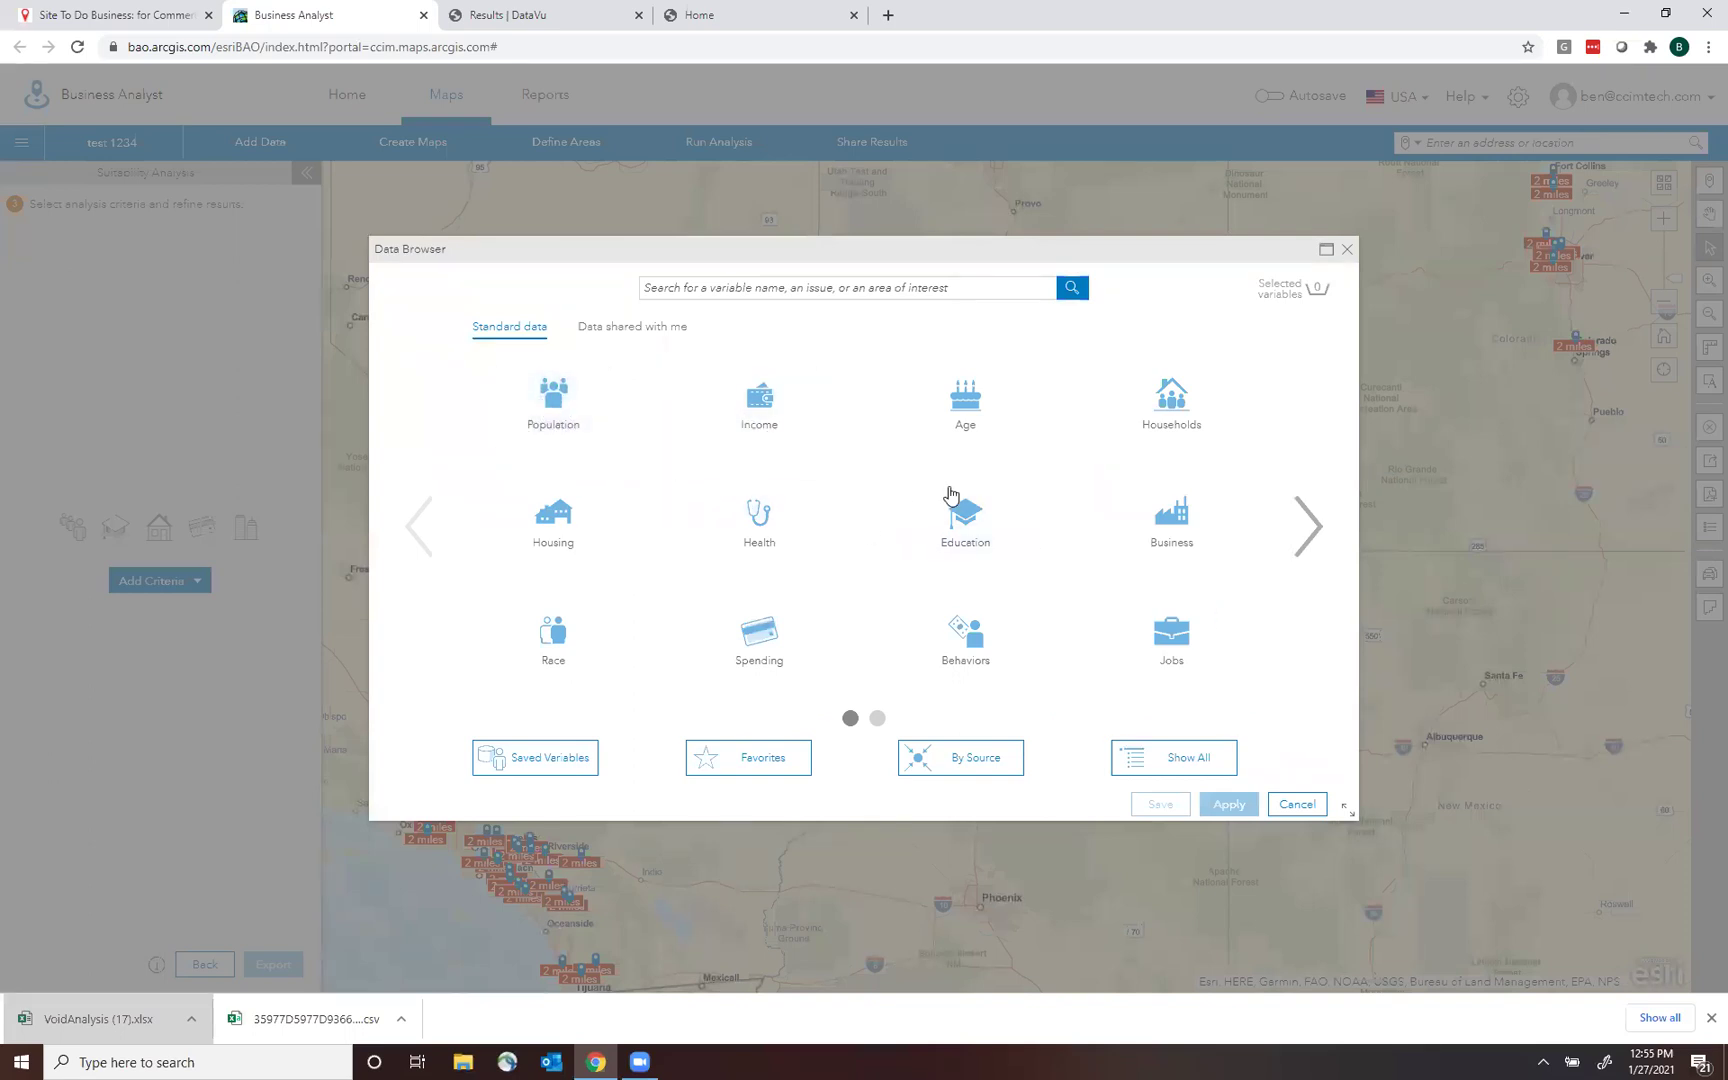
{"action": "left_click", "coordinate": [1350, 249]}
Add the Sales volume site attribute as the ranking criterion, putting Store 1 first at 2,876,000.
{"action": "left_click", "coordinate": [150, 582]}
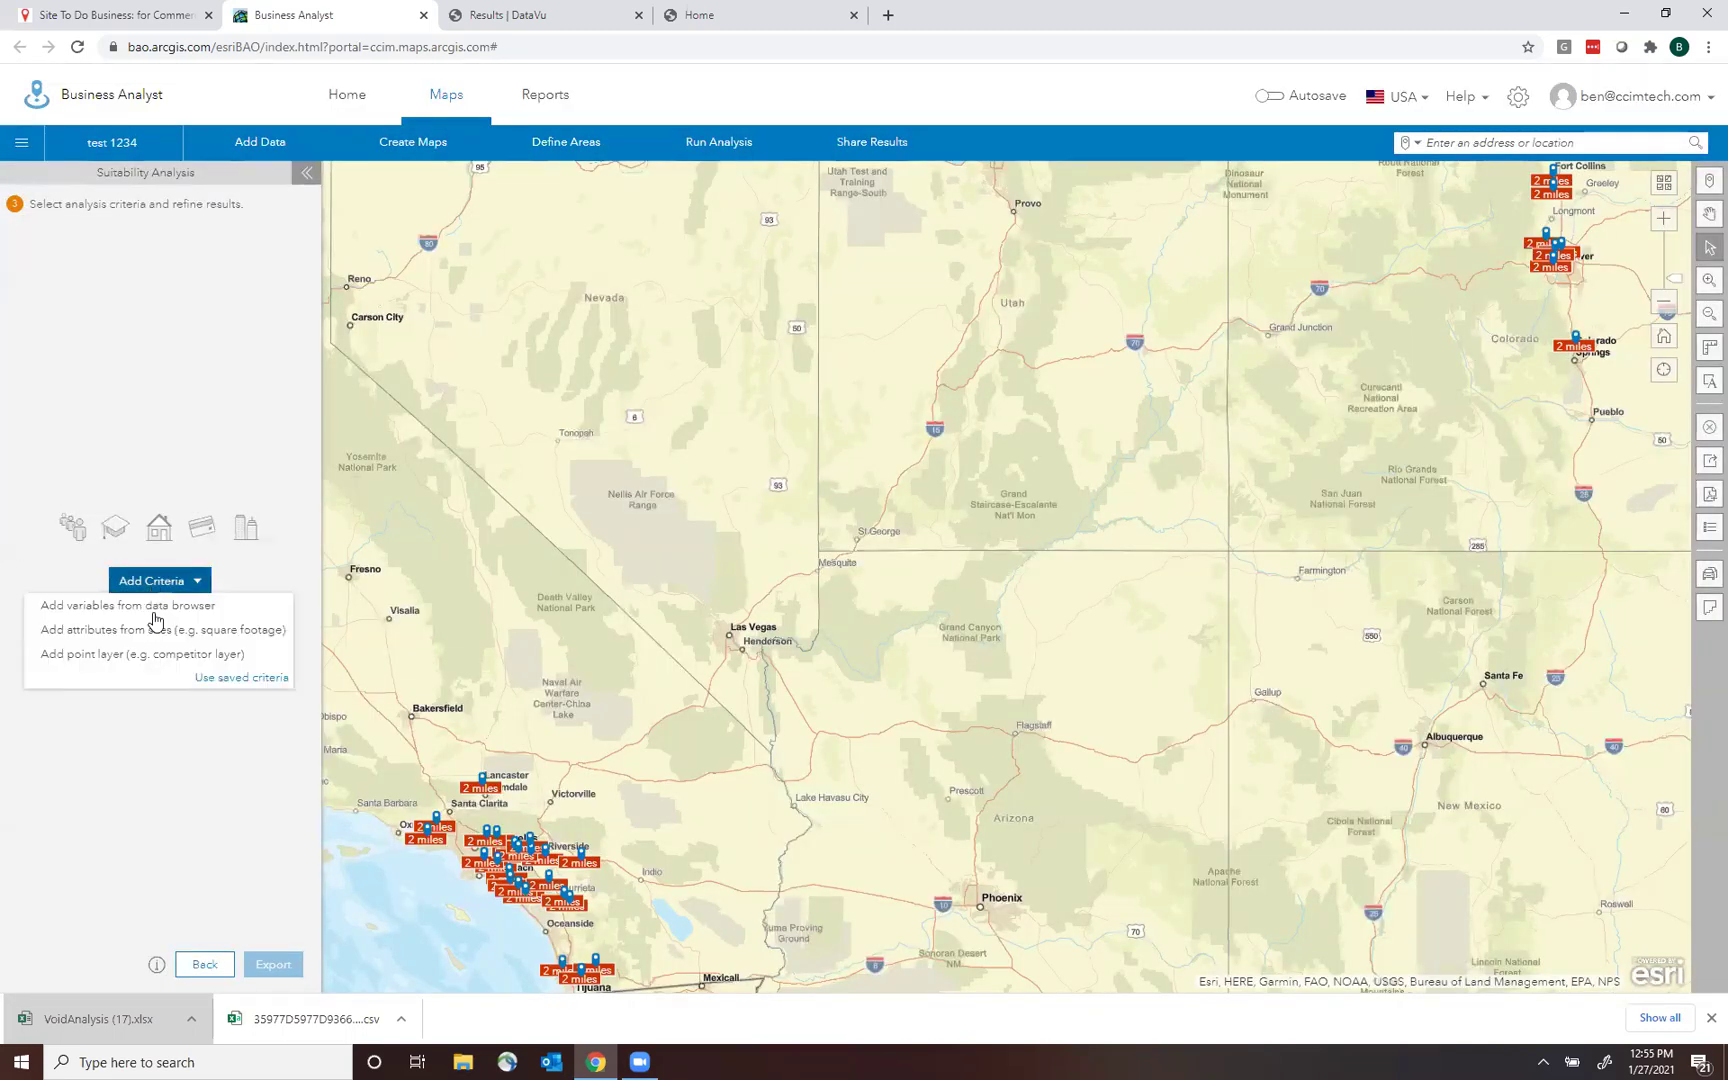
{"action": "left_click", "coordinate": [208, 632]}
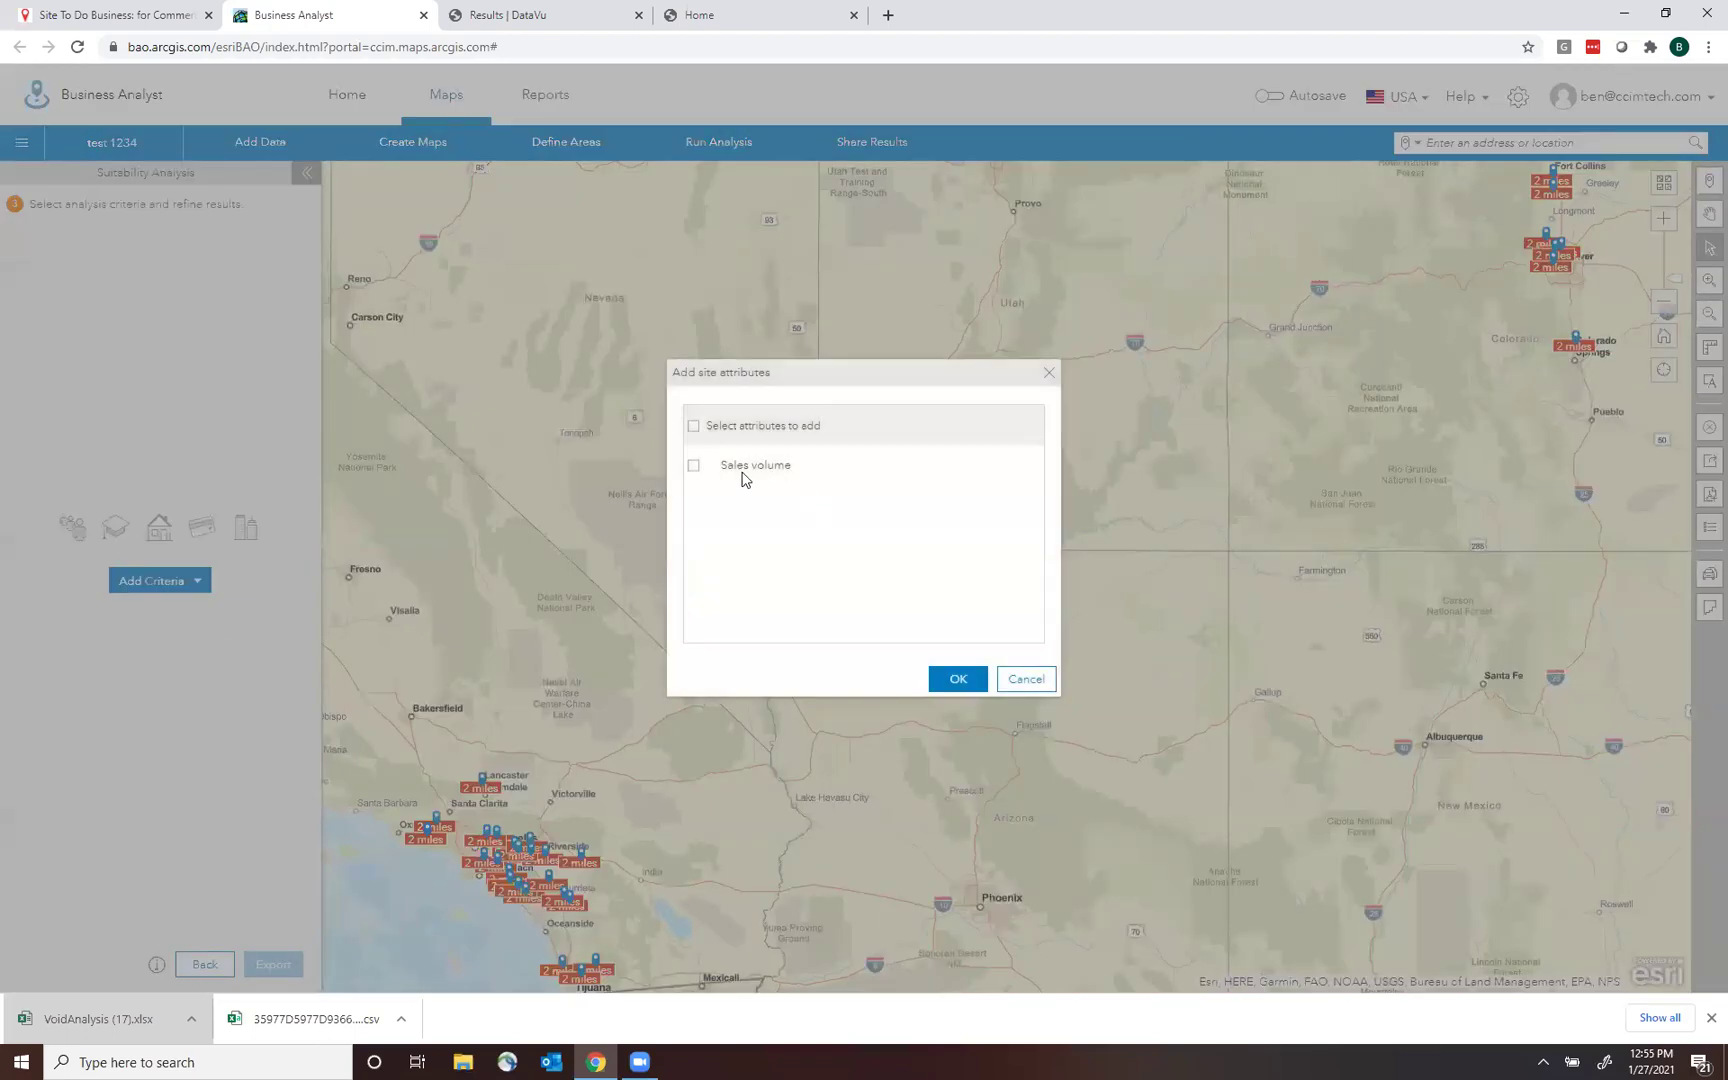
{"action": "left_click", "coordinate": [1027, 680]}
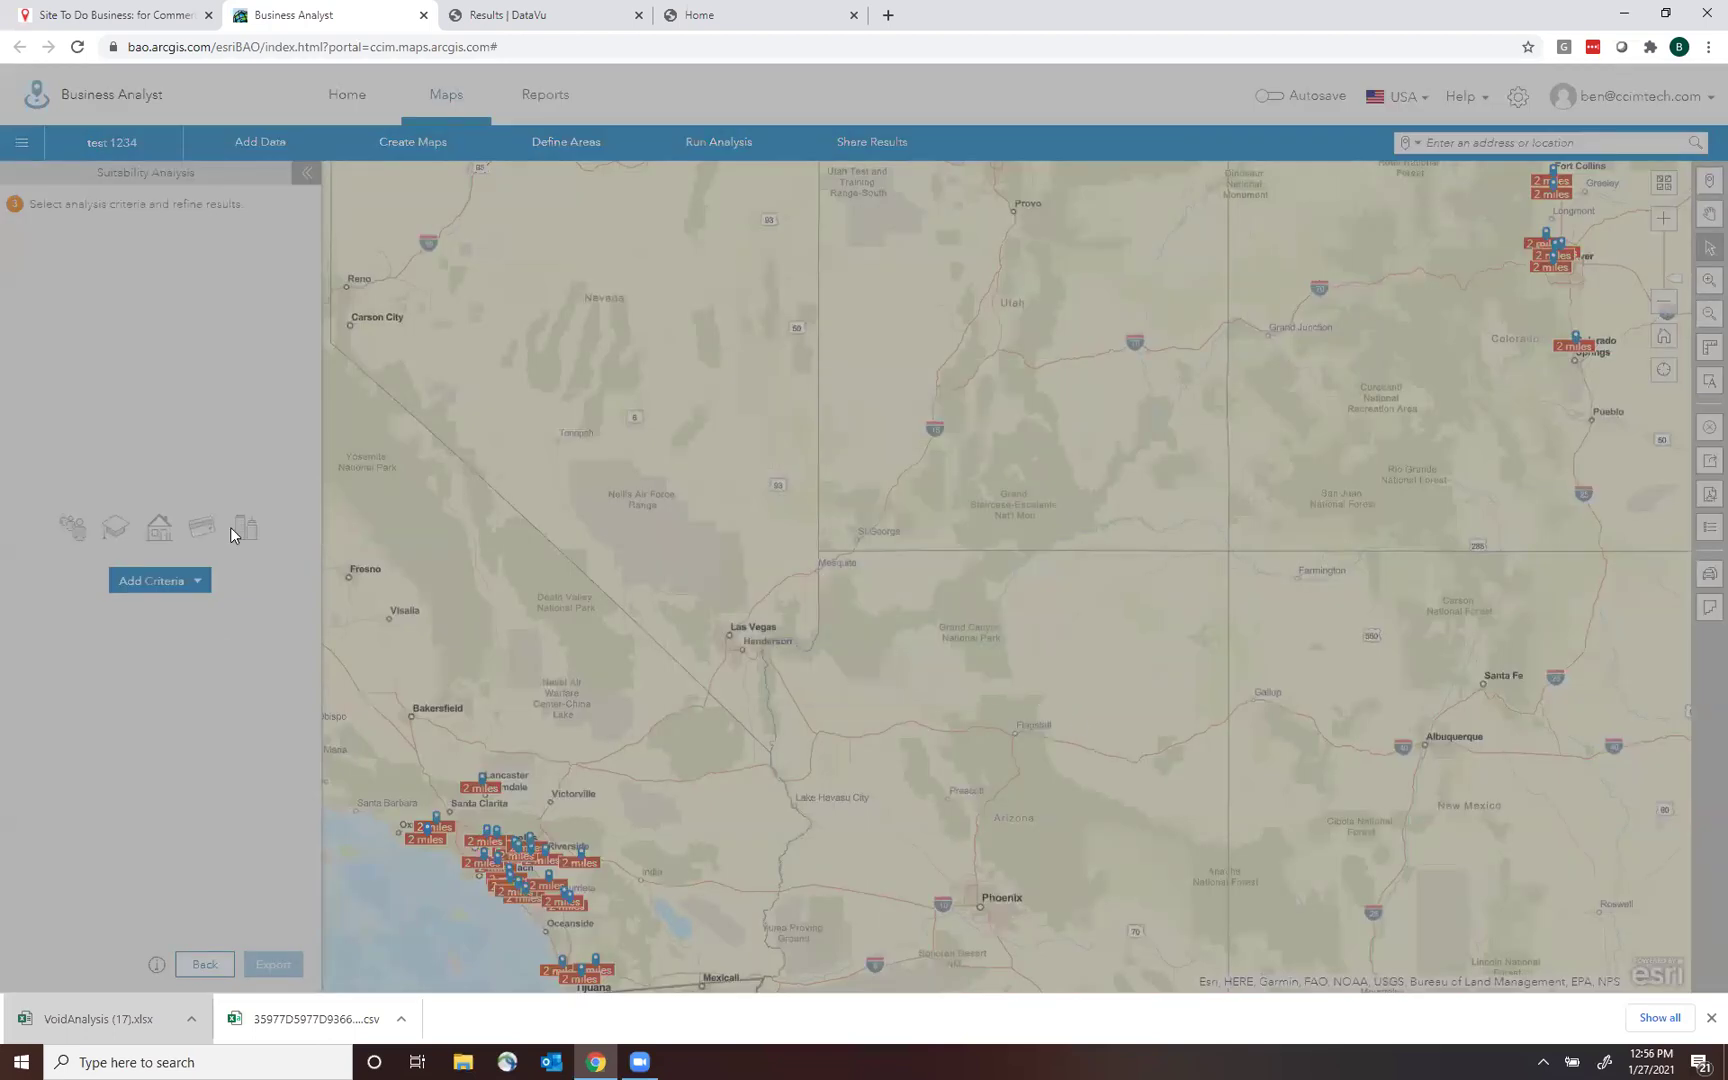
{"action": "left_click", "coordinate": [152, 581]}
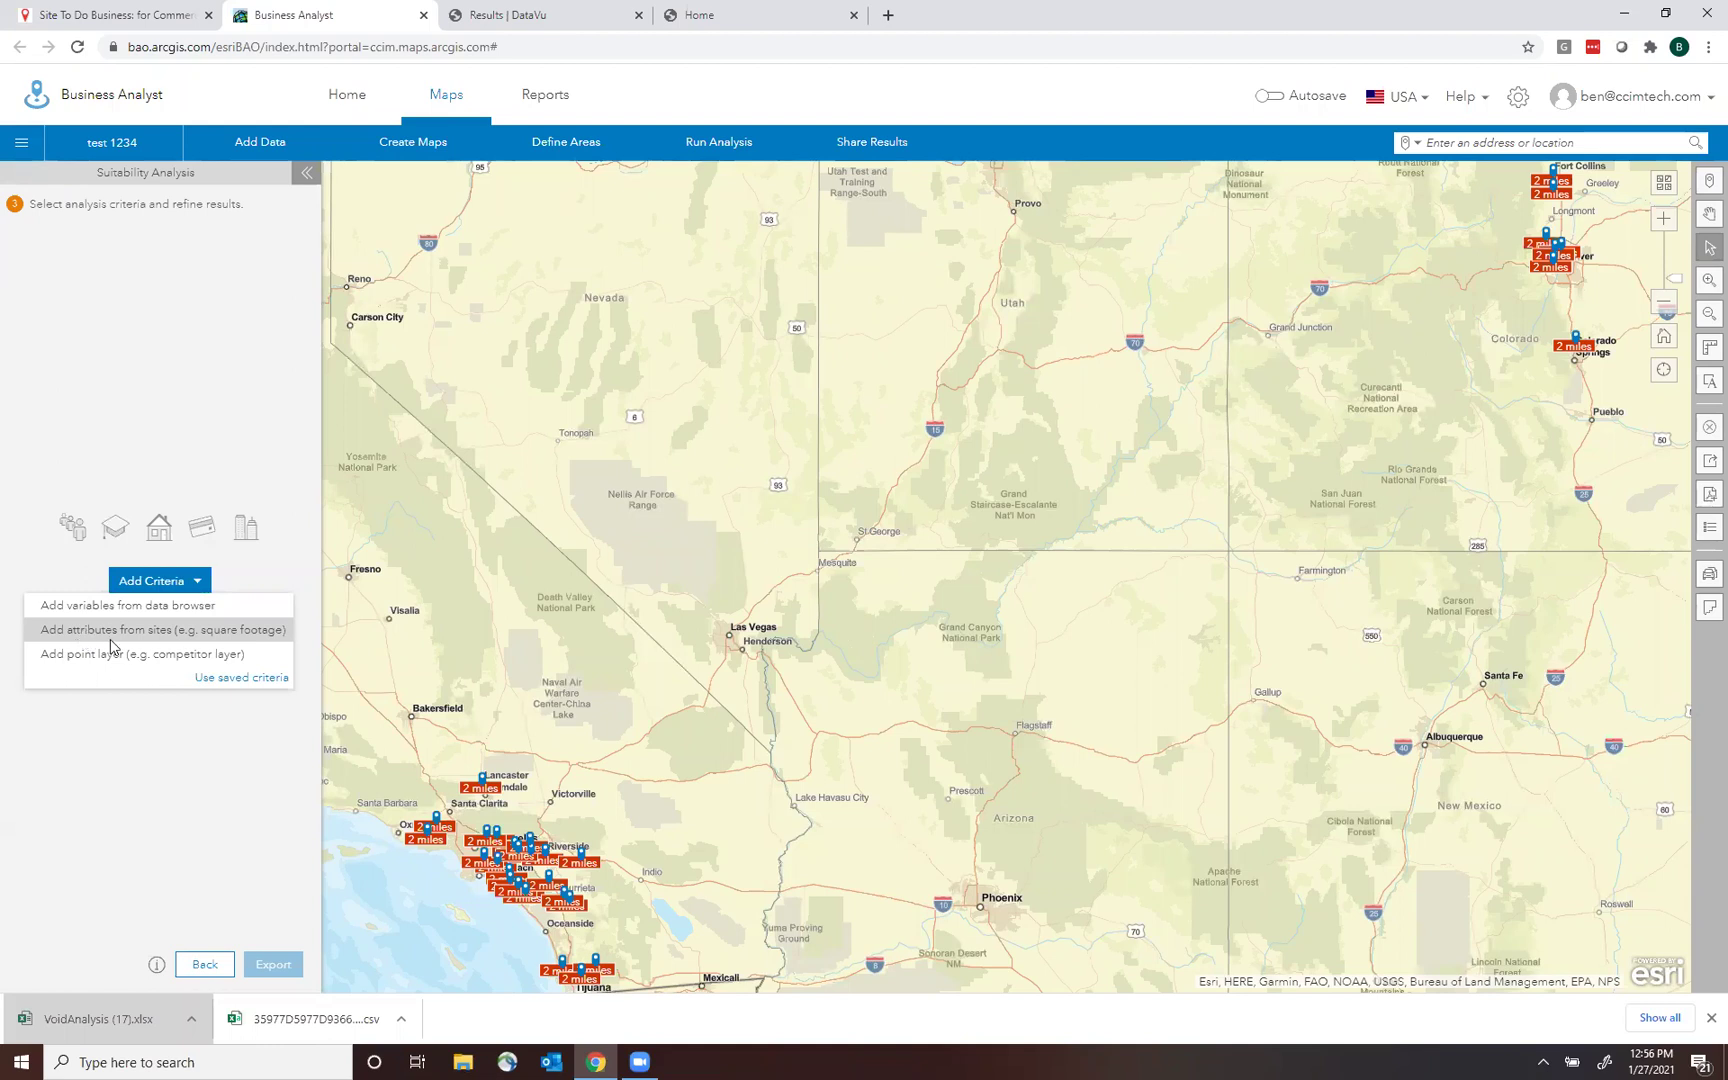
{"action": "left_click", "coordinate": [125, 632]}
{"action": "left_click", "coordinate": [694, 466]}
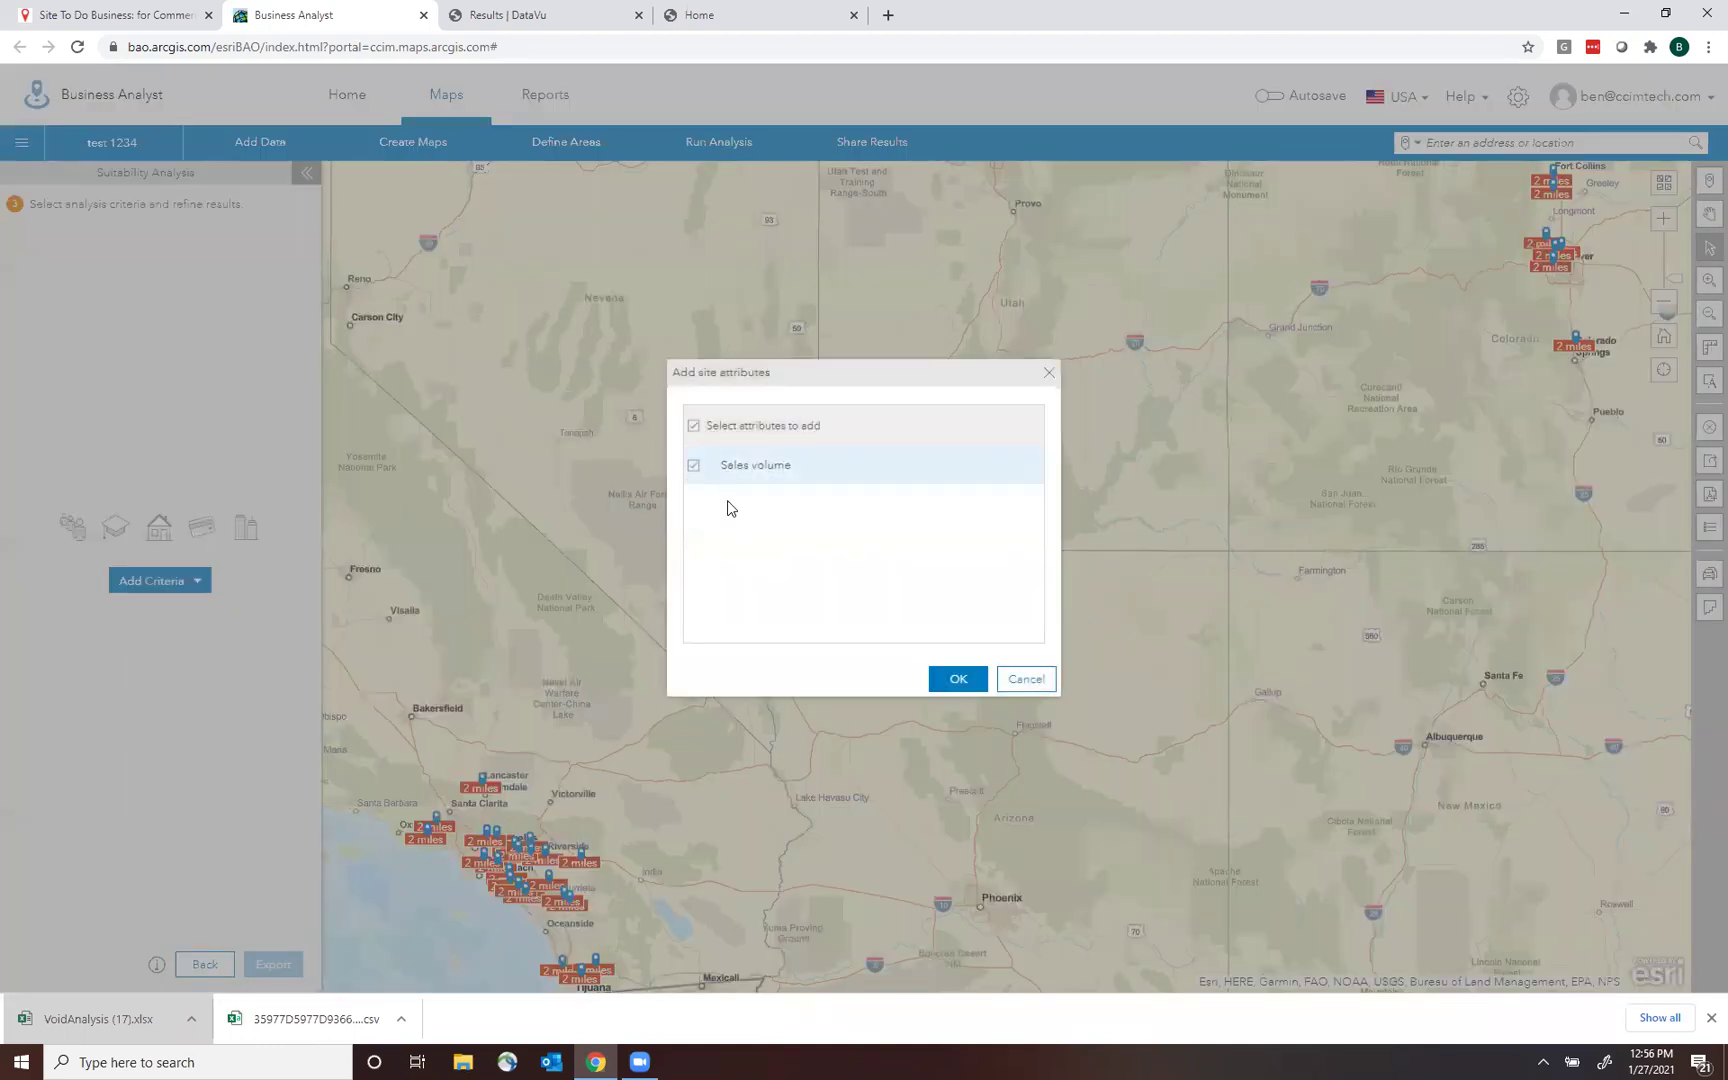
{"action": "left_click", "coordinate": [960, 682]}
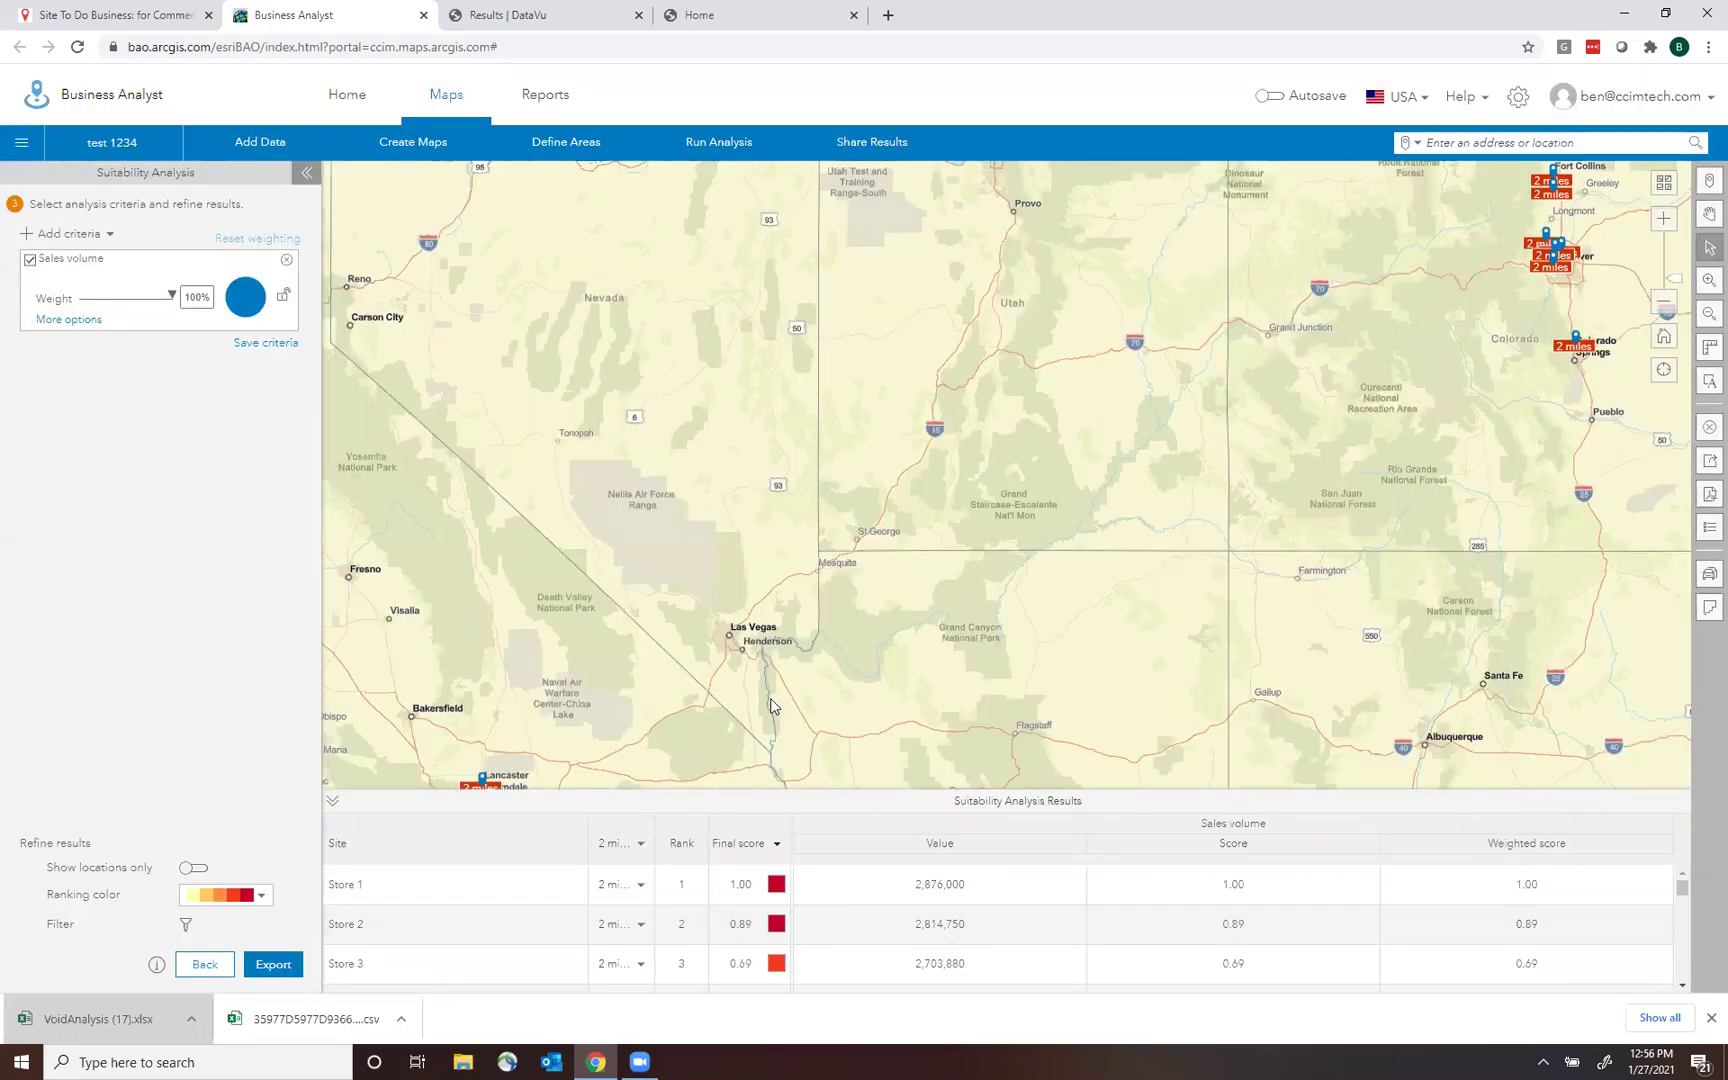
{"action": "left_click", "coordinate": [1710, 180]}
{"action": "left_click", "coordinate": [1669, 302]}
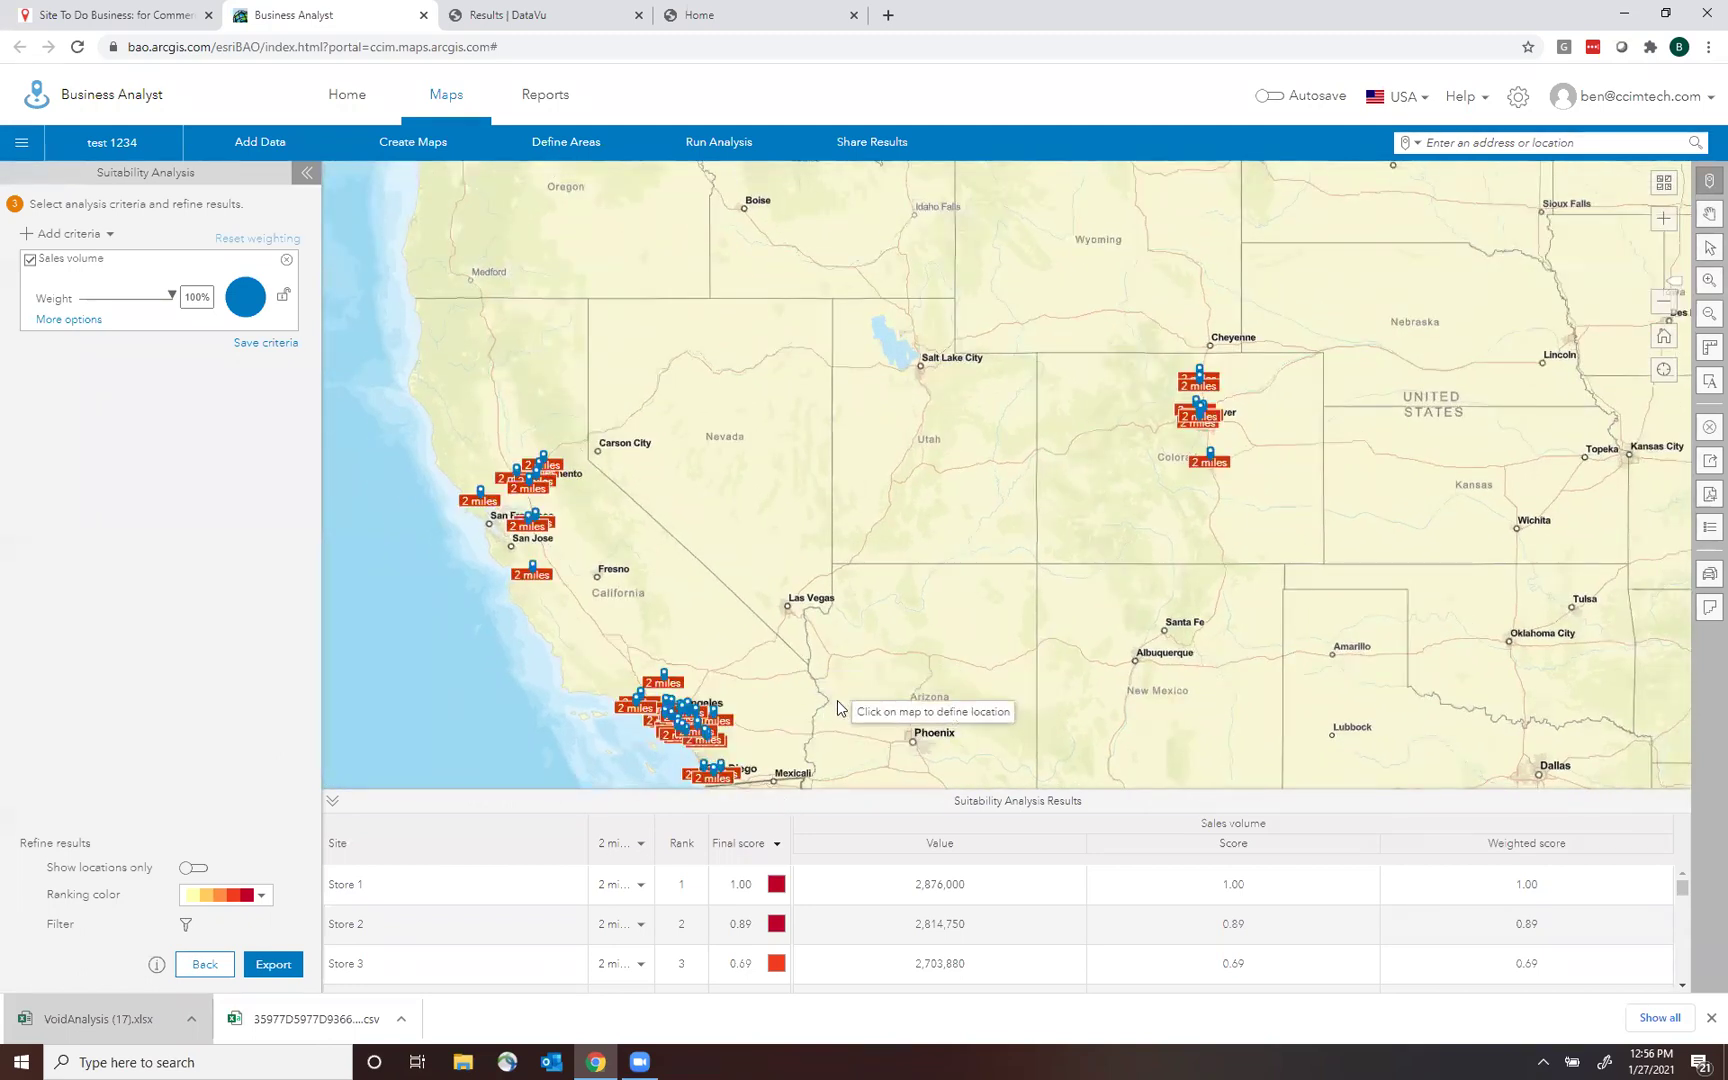
{"action": "left_click_drag", "start_coordinate": [966, 648], "coordinate": [957, 629]}
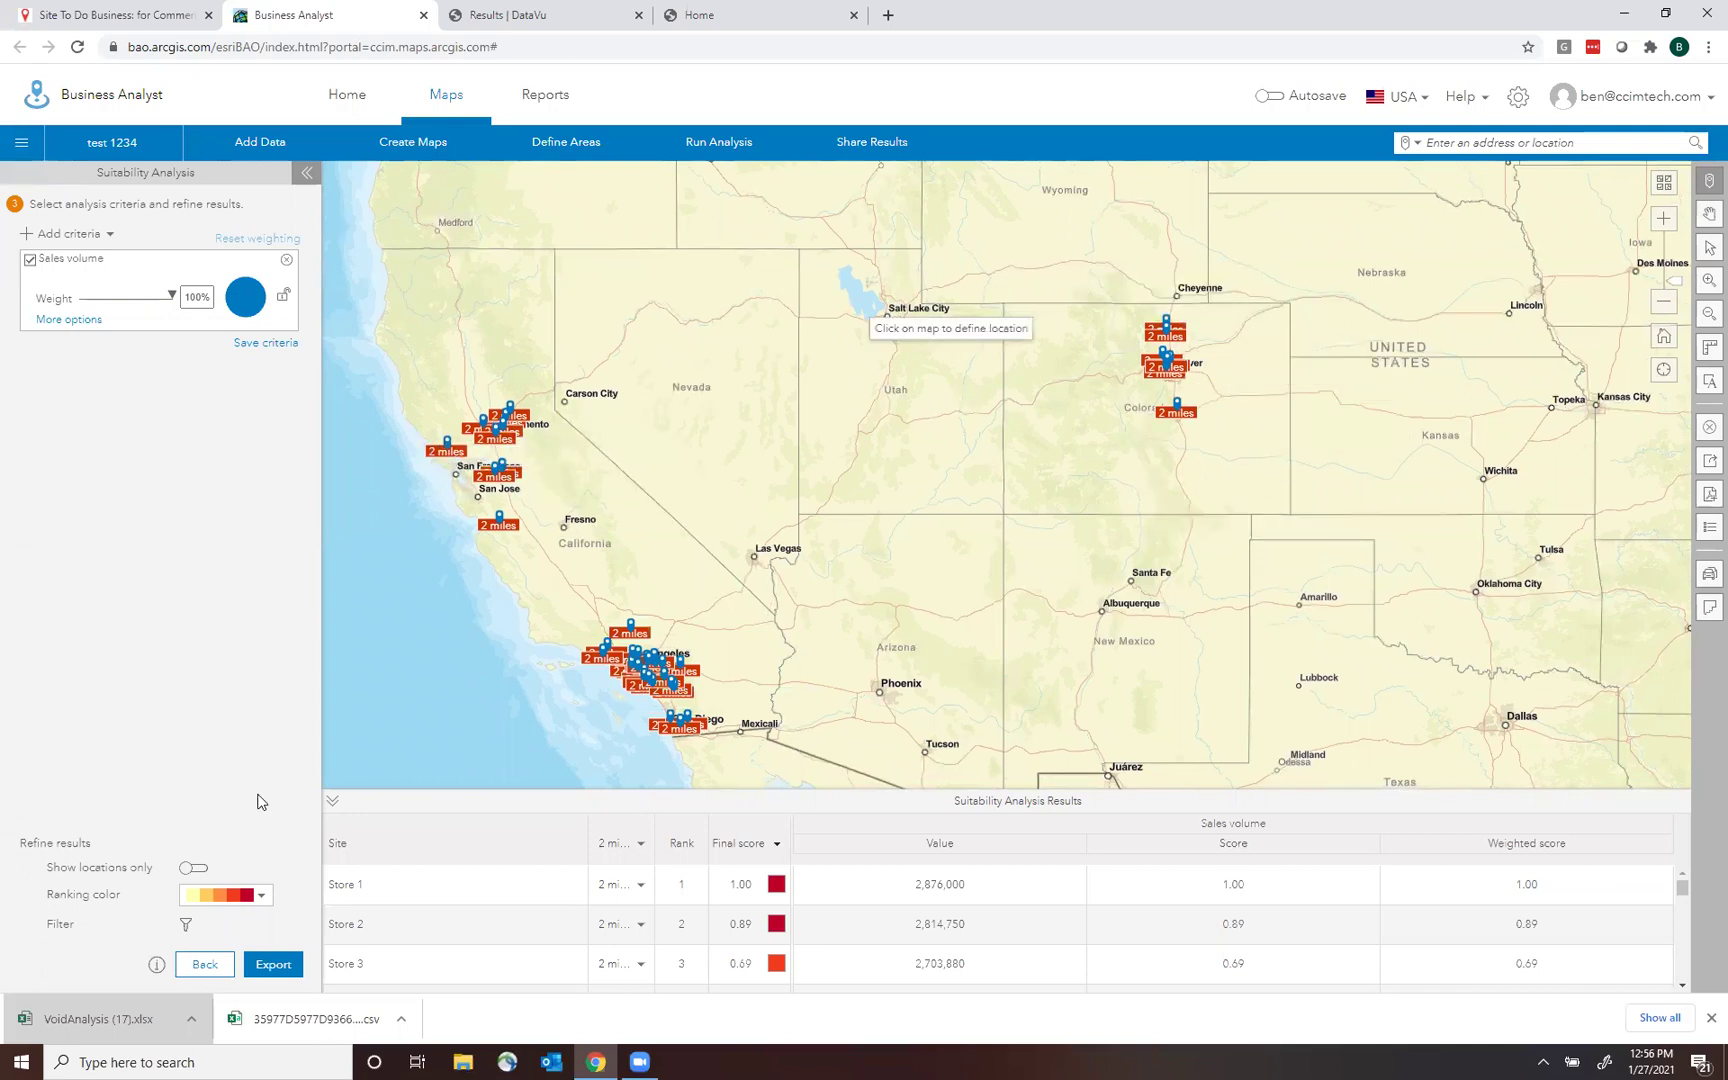
{"action": "left_click", "coordinate": [436, 887]}
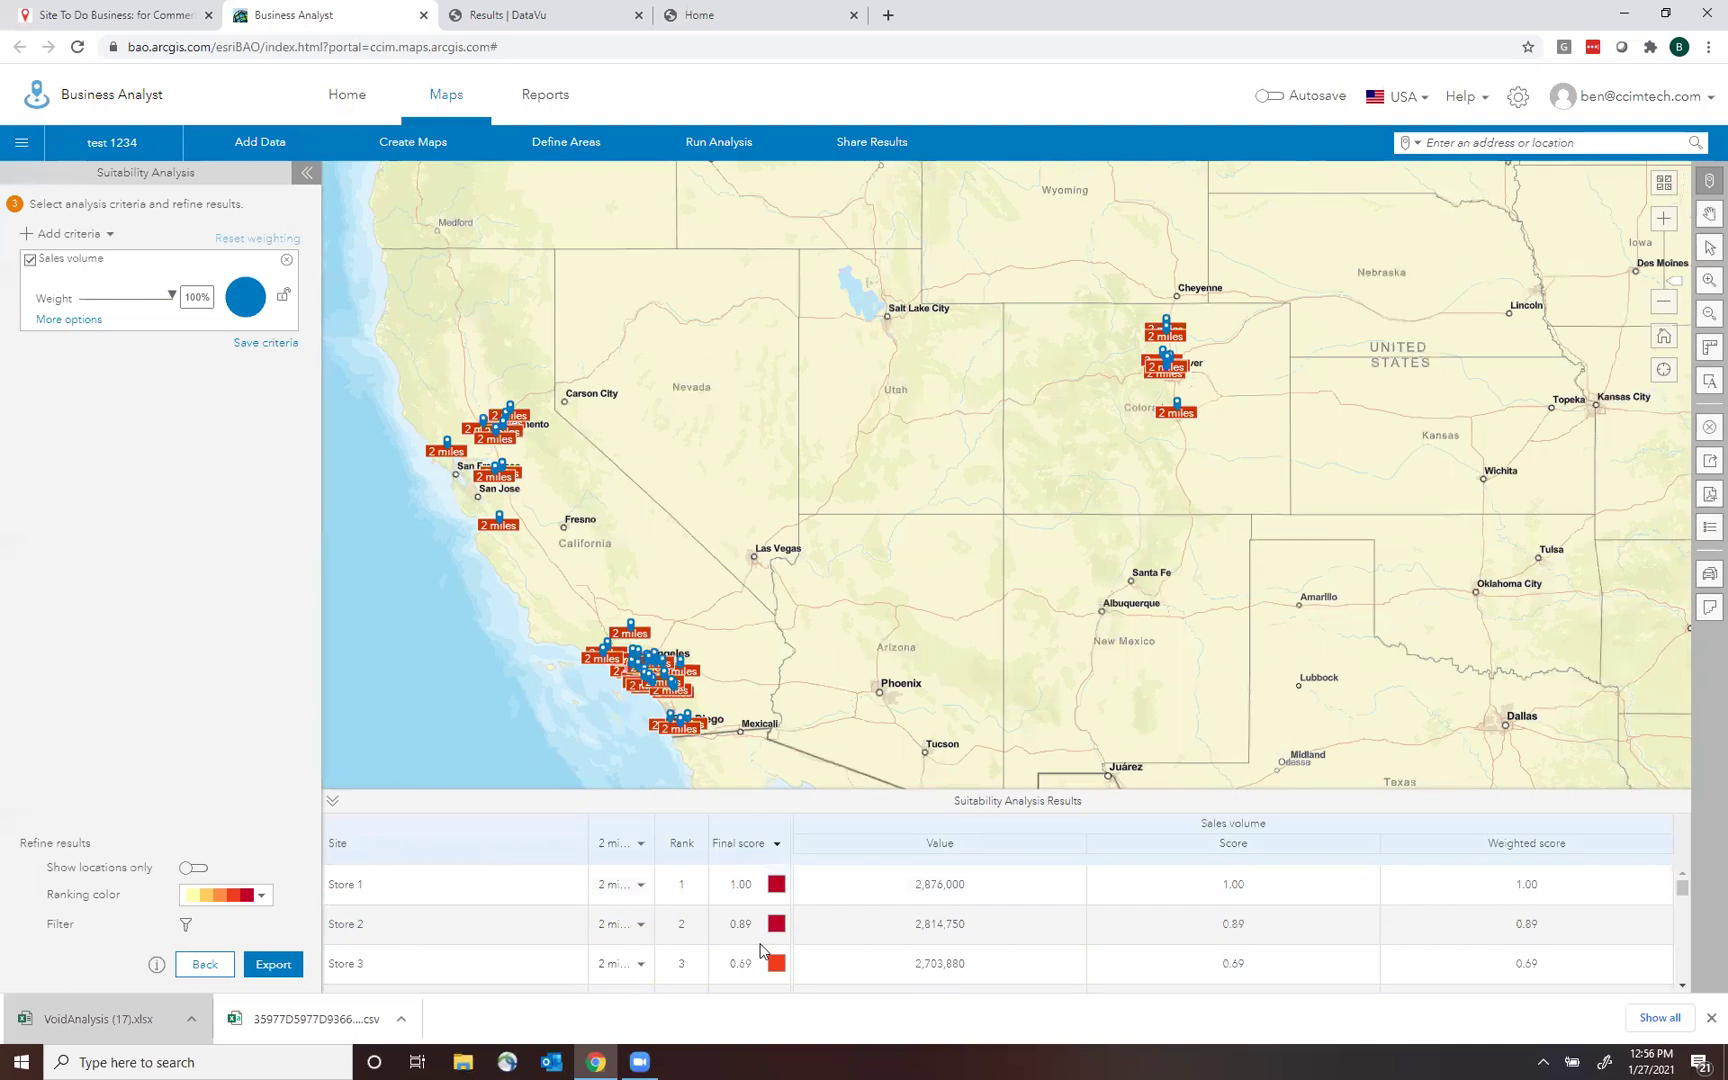
{"action": "left_click_drag", "start_coordinate": [1682, 887], "coordinate": [1682, 975]}
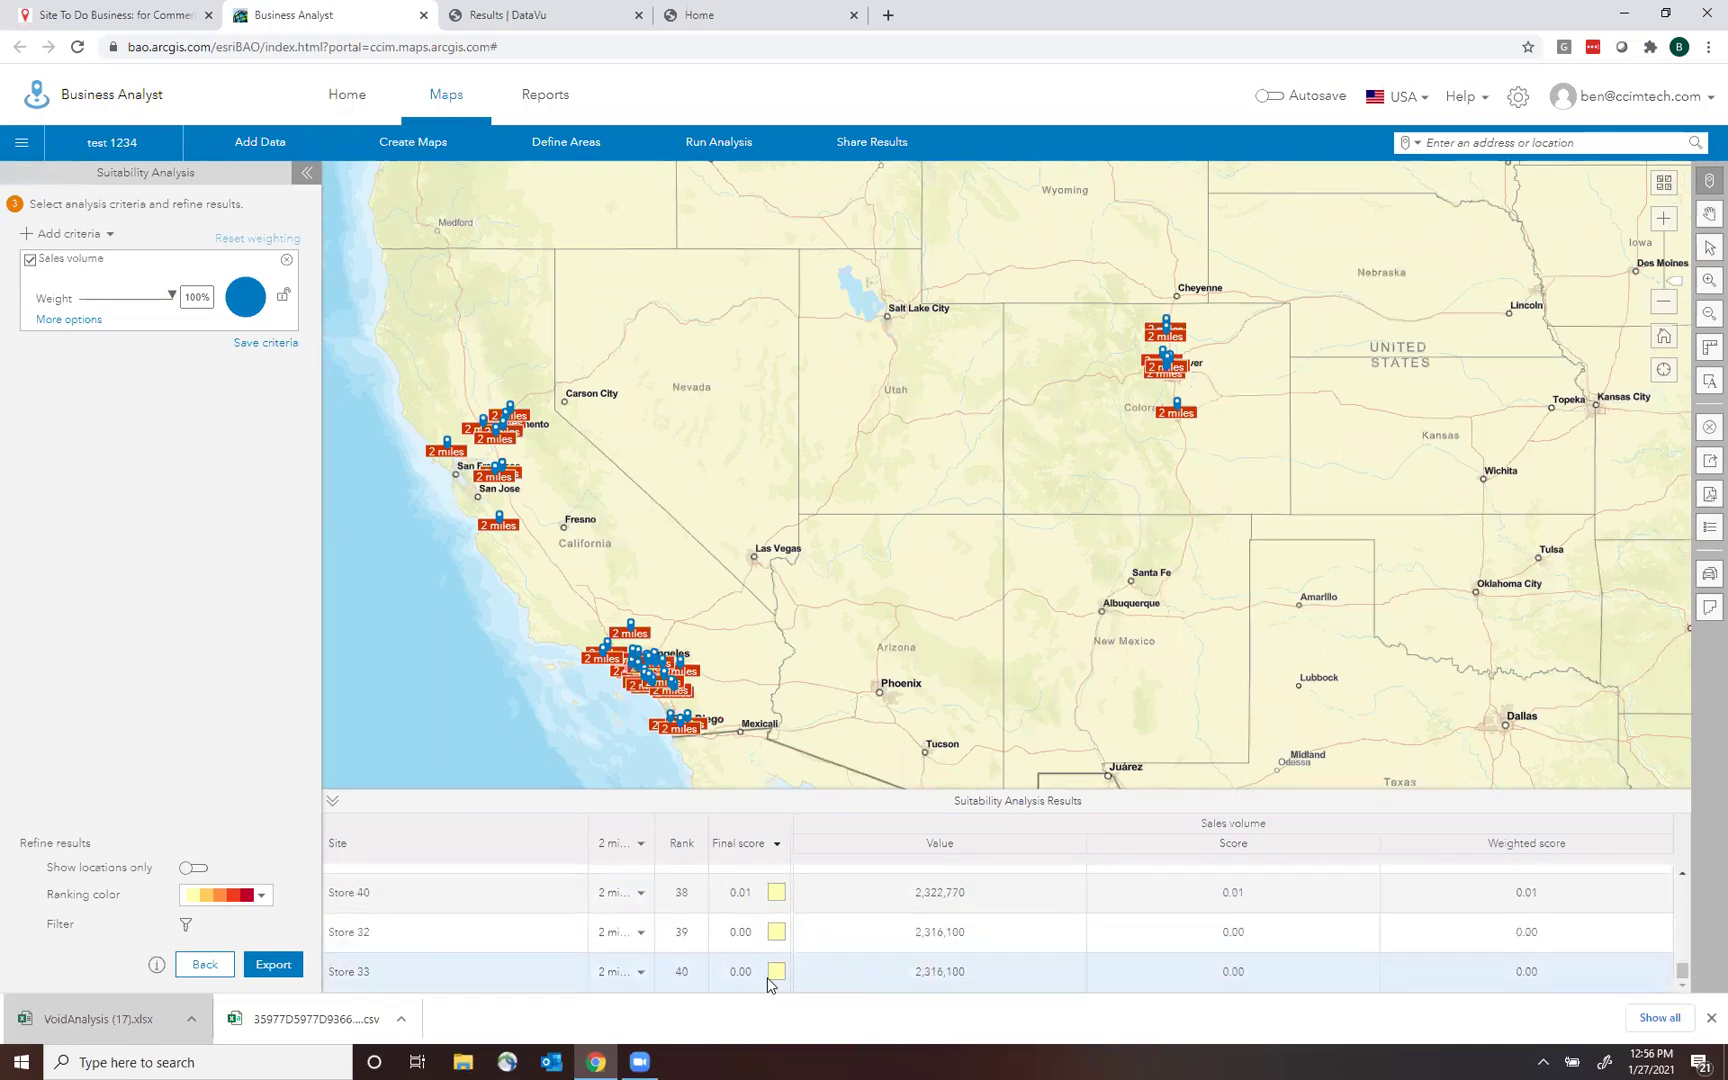
{"action": "scroll", "coordinate": [625, 698], "scroll_direction": "up", "scroll_amount": 5}
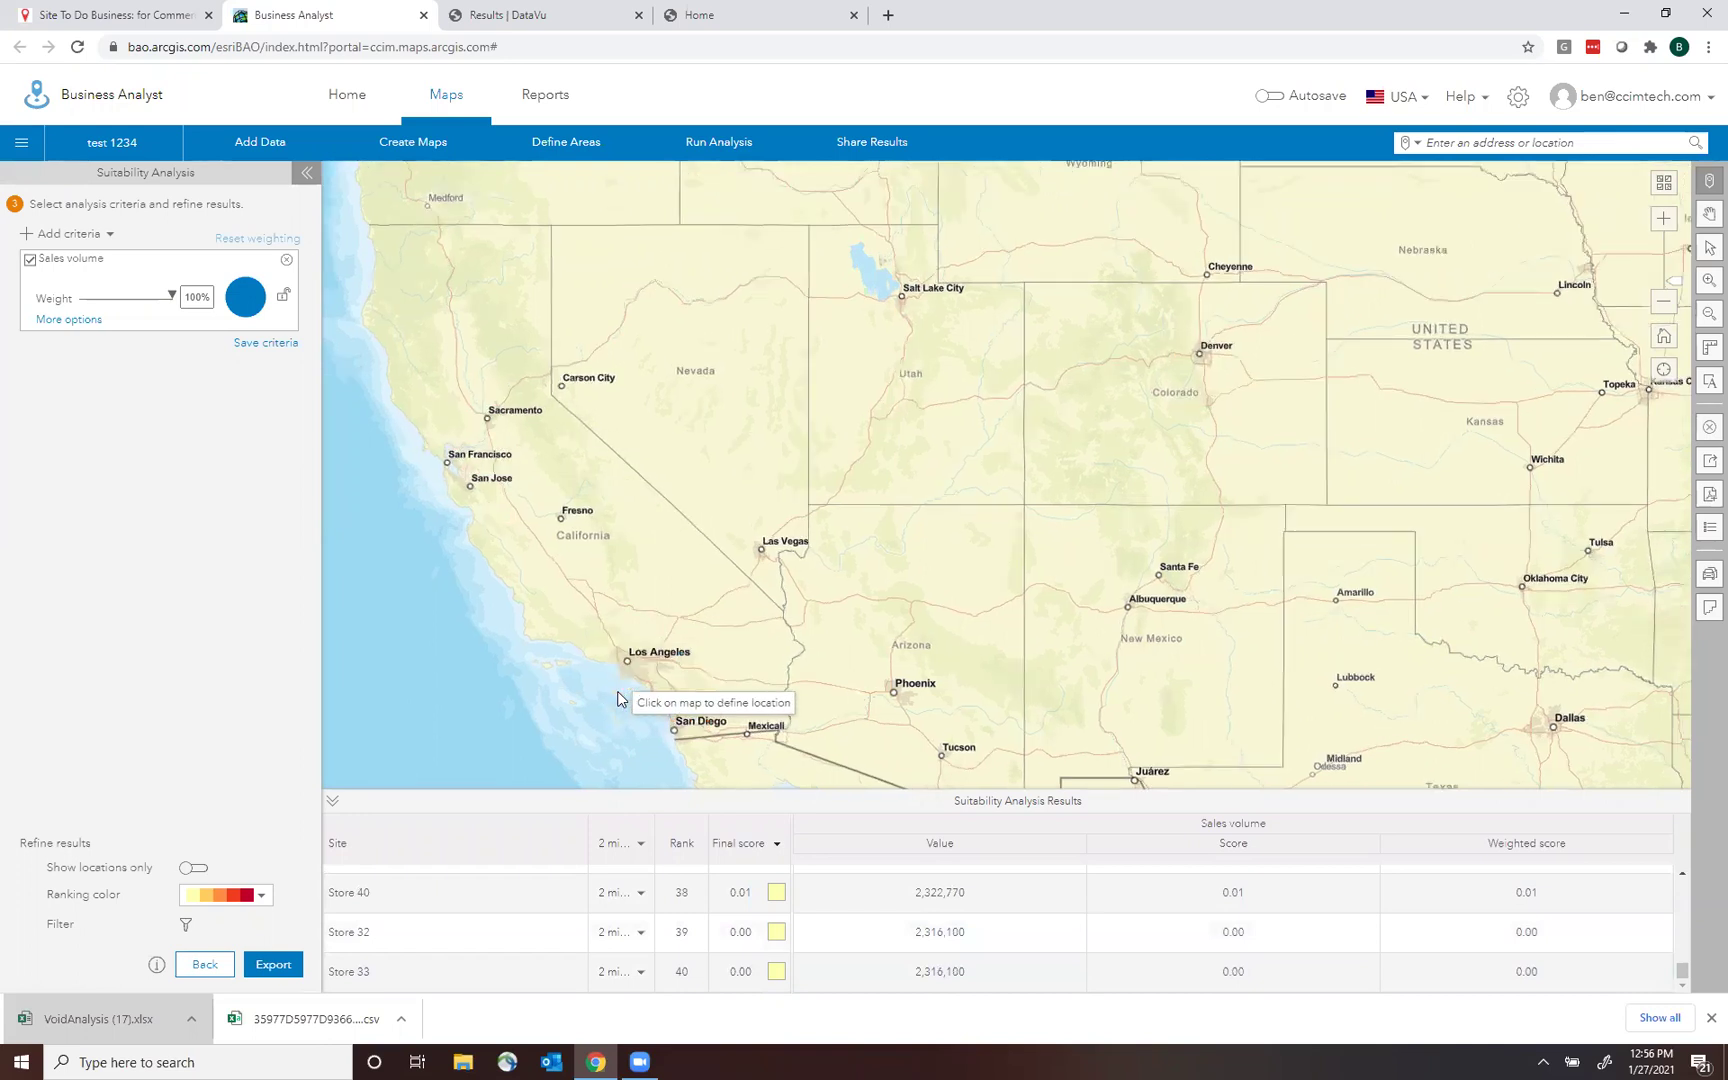
{"action": "scroll", "coordinate": [667, 703], "scroll_direction": "up", "scroll_amount": 2}
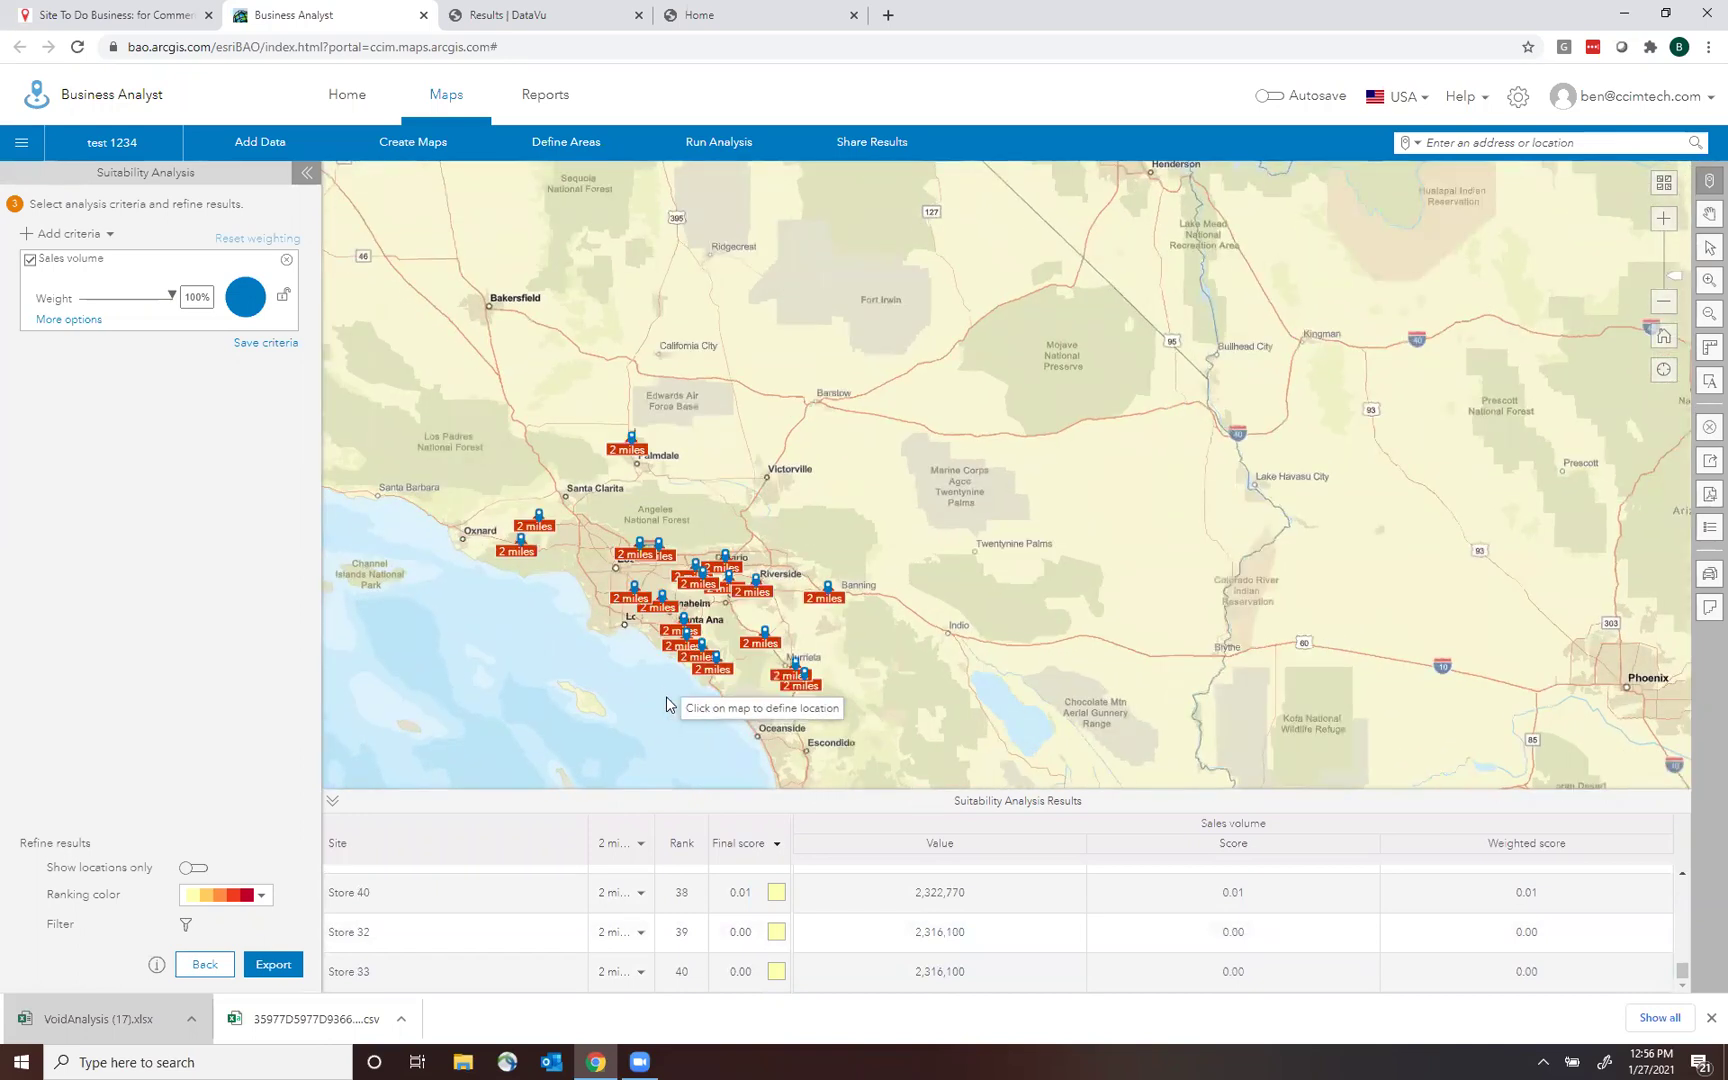
{"action": "scroll", "coordinate": [693, 648], "scroll_direction": "up", "scroll_amount": 1}
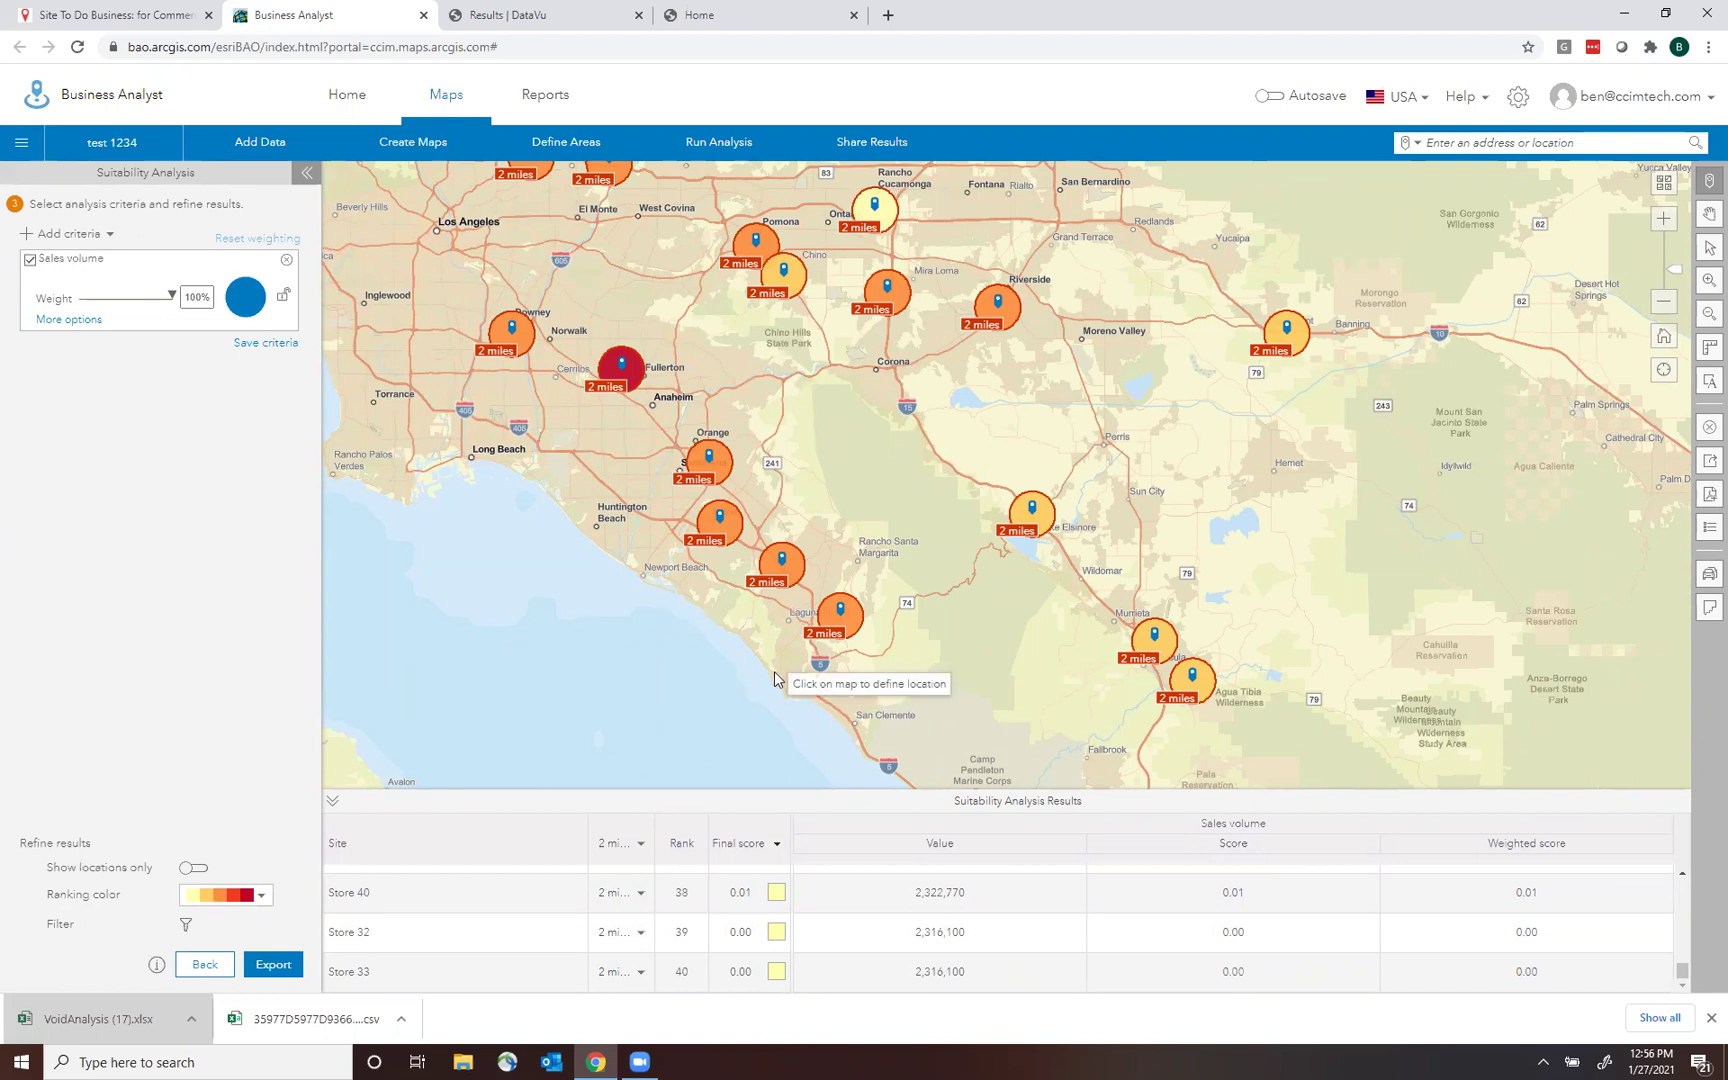
Show the stores as numbered rank markers, zoom out to see every ranked site, and filter by rank.
{"action": "left_click", "coordinate": [192, 869]}
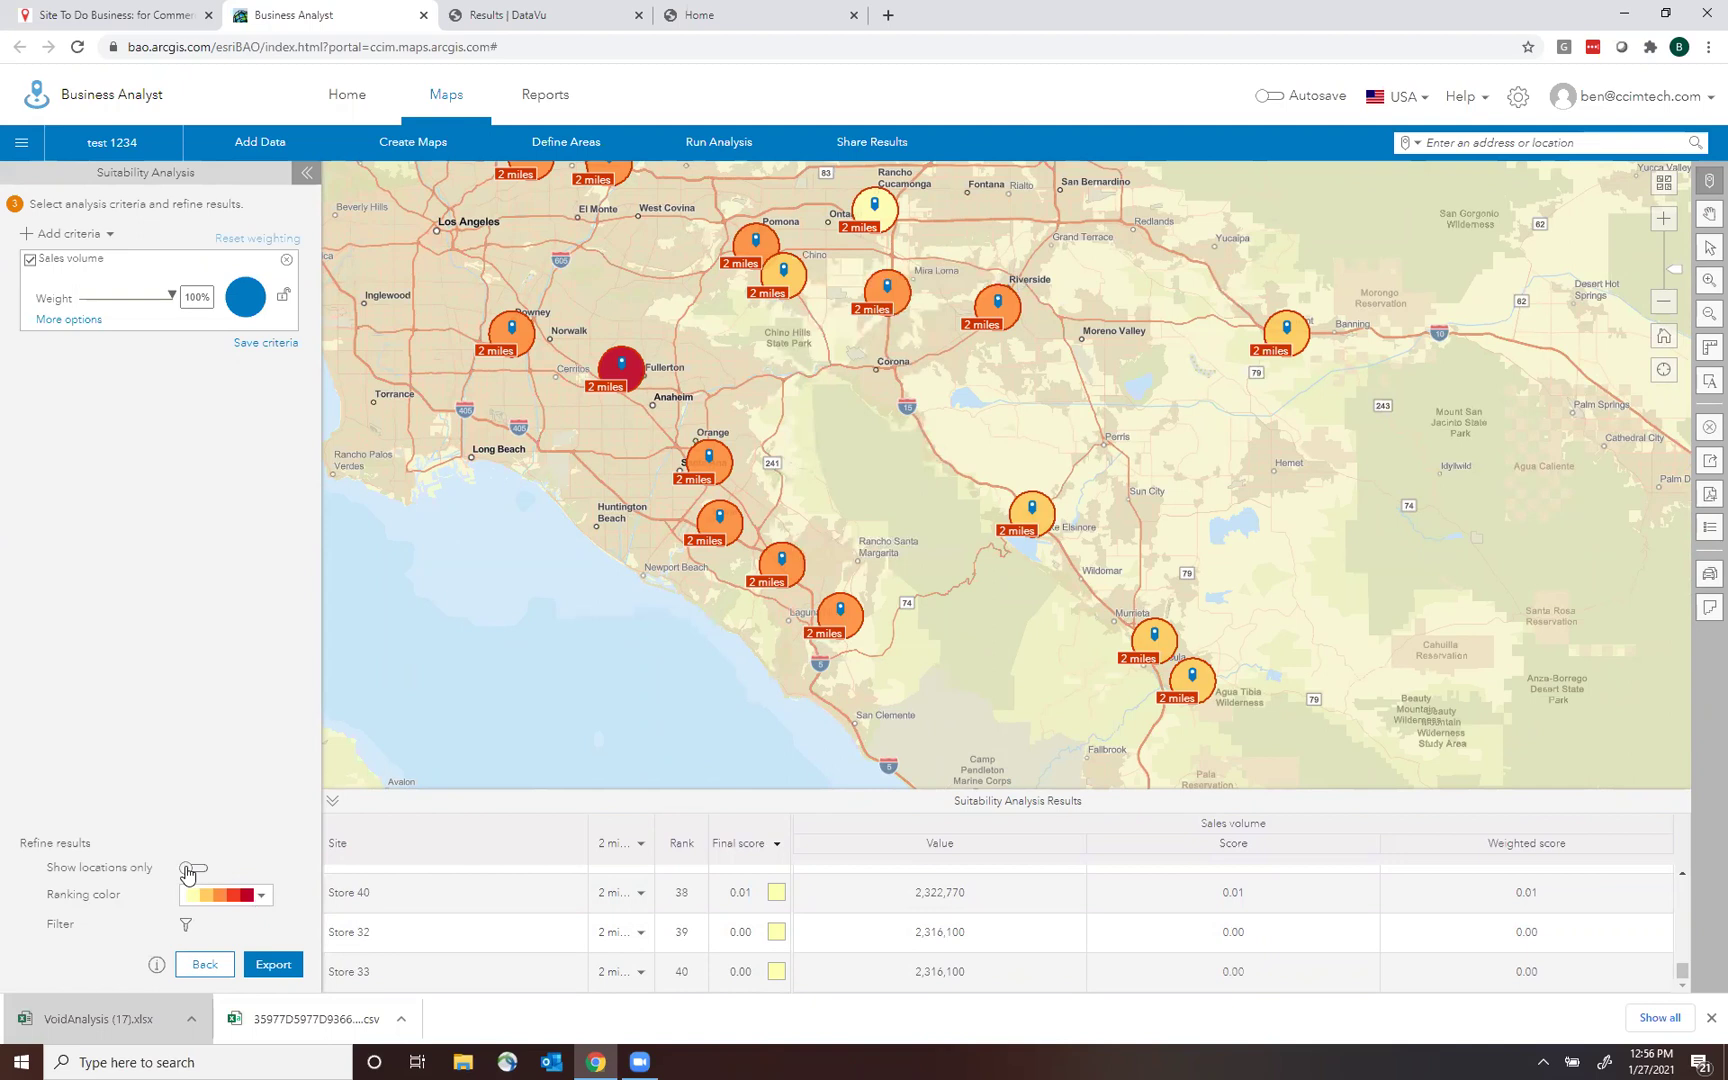
{"action": "left_click", "coordinate": [1666, 304]}
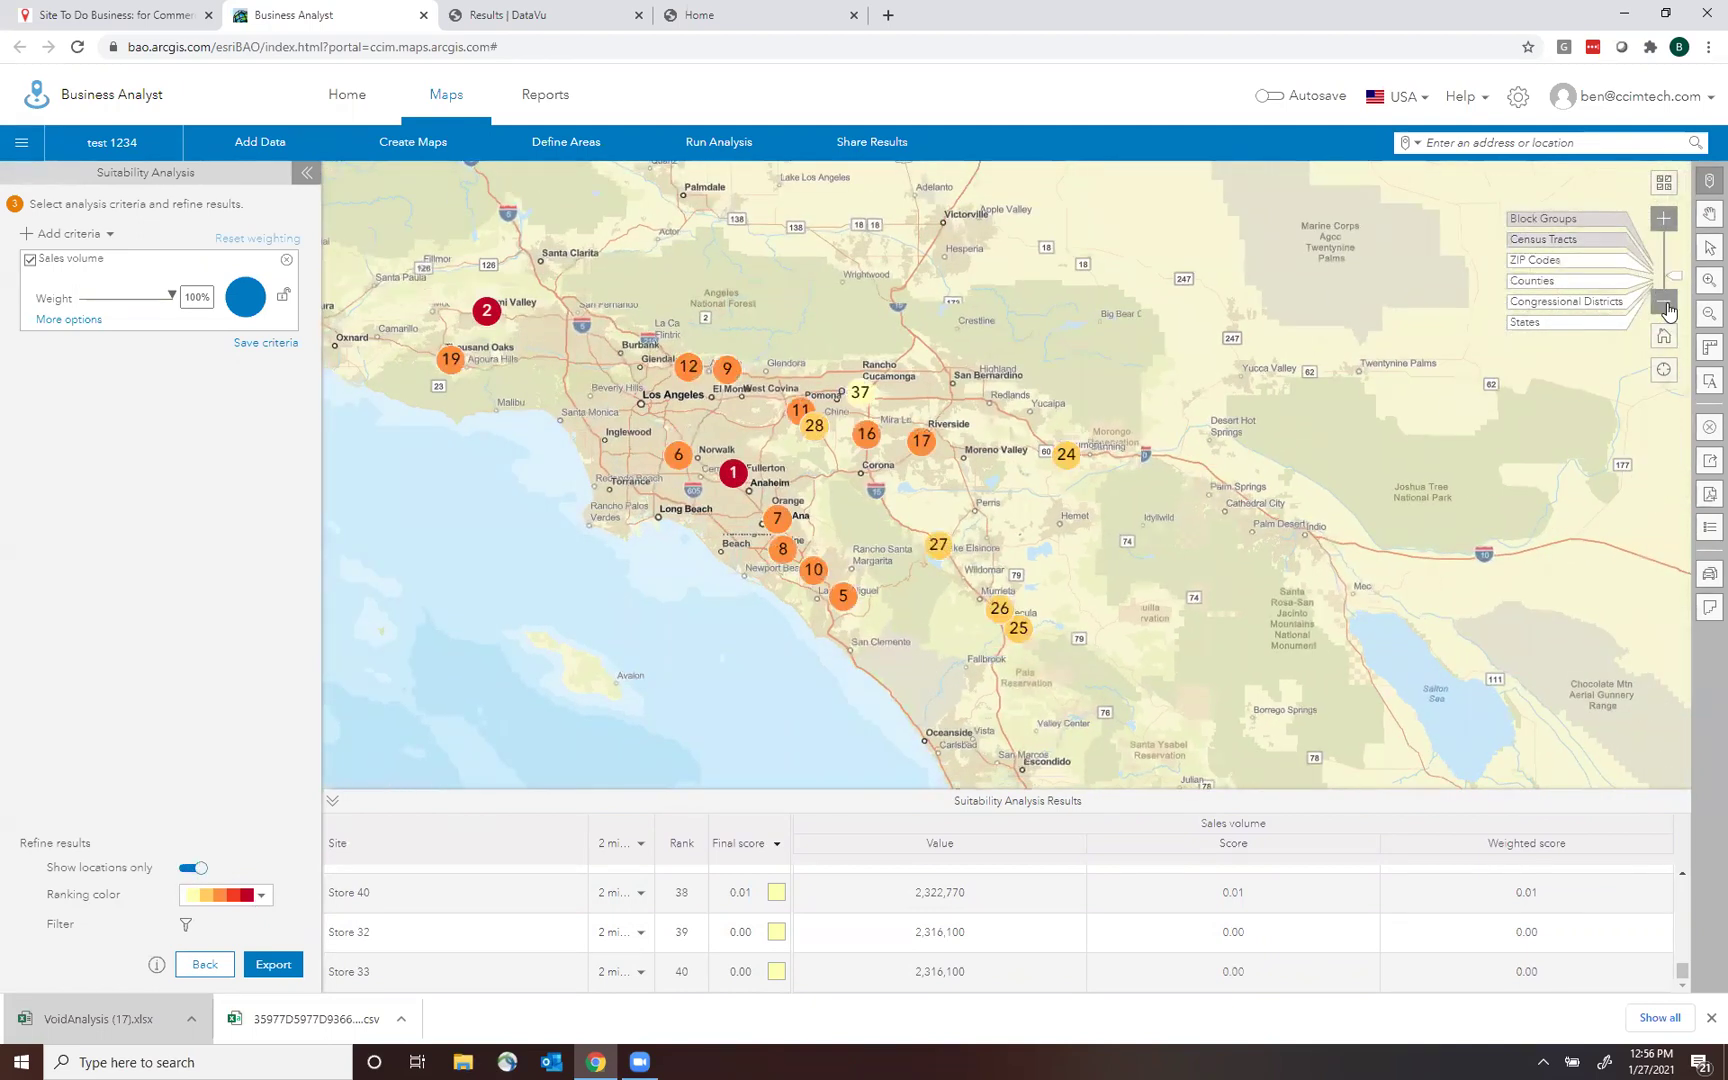
{"action": "left_click", "coordinate": [1666, 304]}
{"action": "left_click", "coordinate": [1663, 301]}
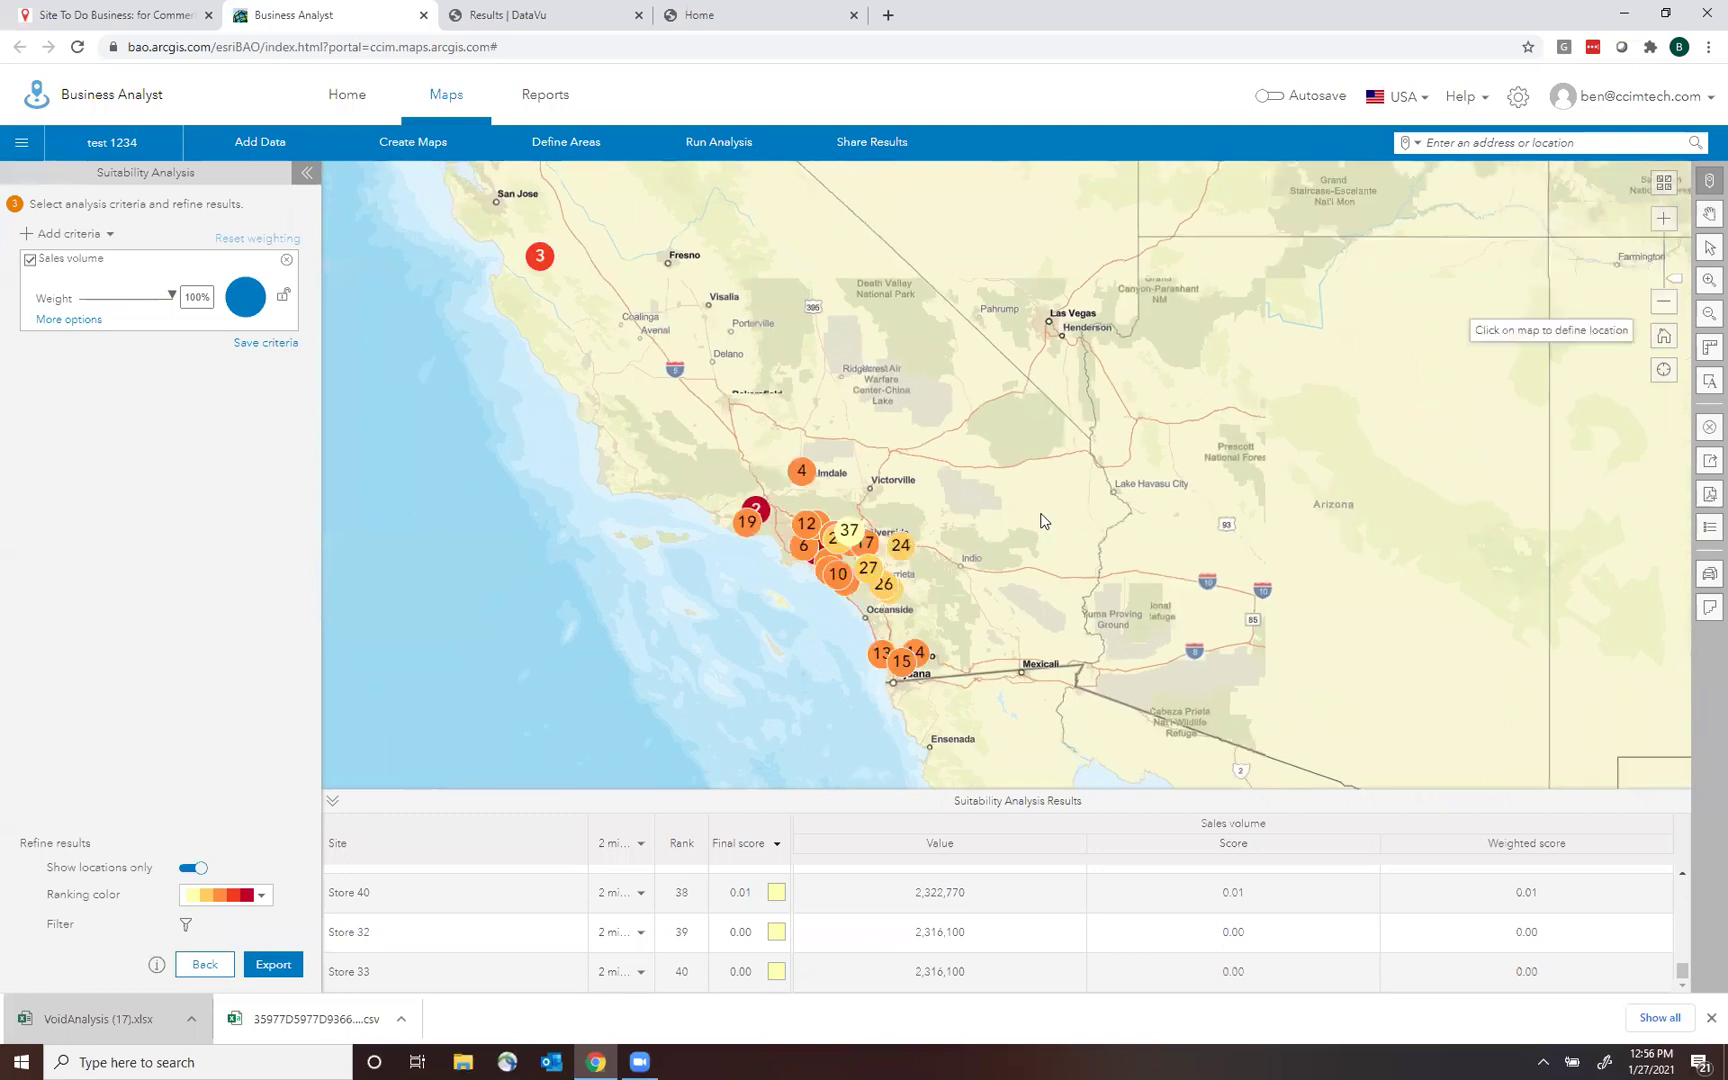
{"action": "left_click", "coordinate": [1665, 308]}
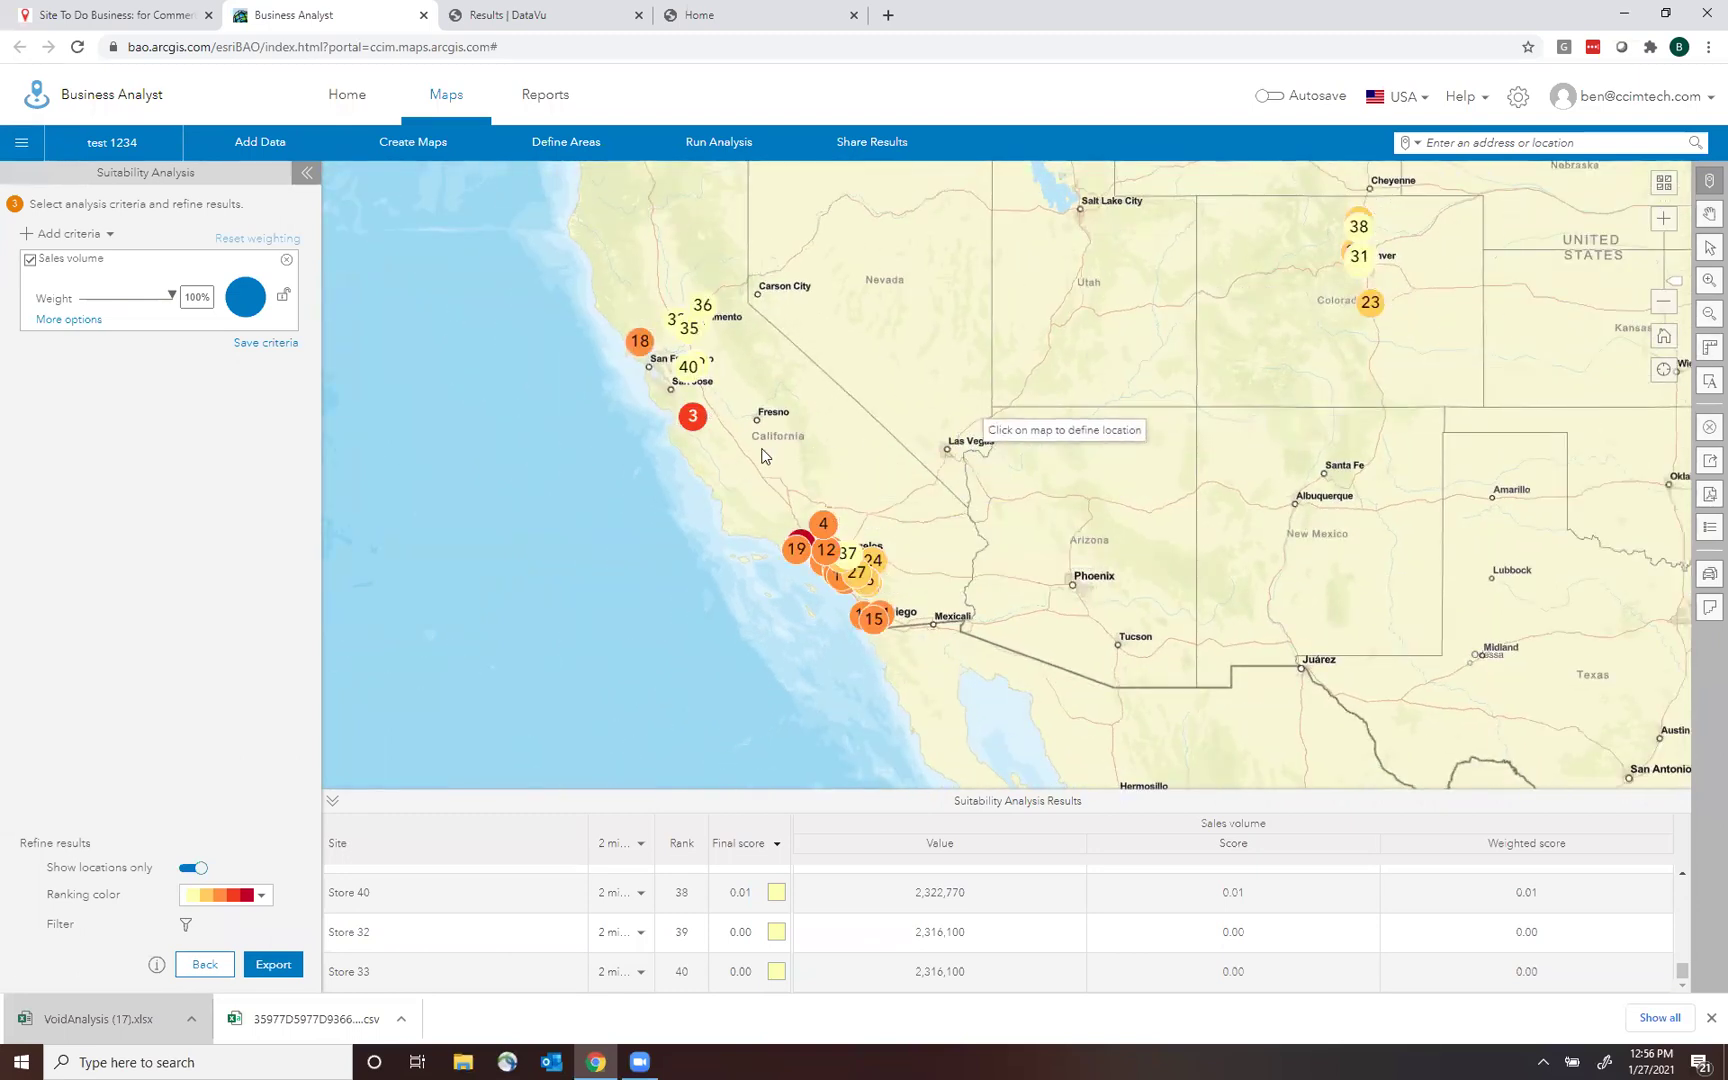
{"action": "left_click", "coordinate": [187, 926]}
{"action": "left_click", "coordinate": [22, 260]}
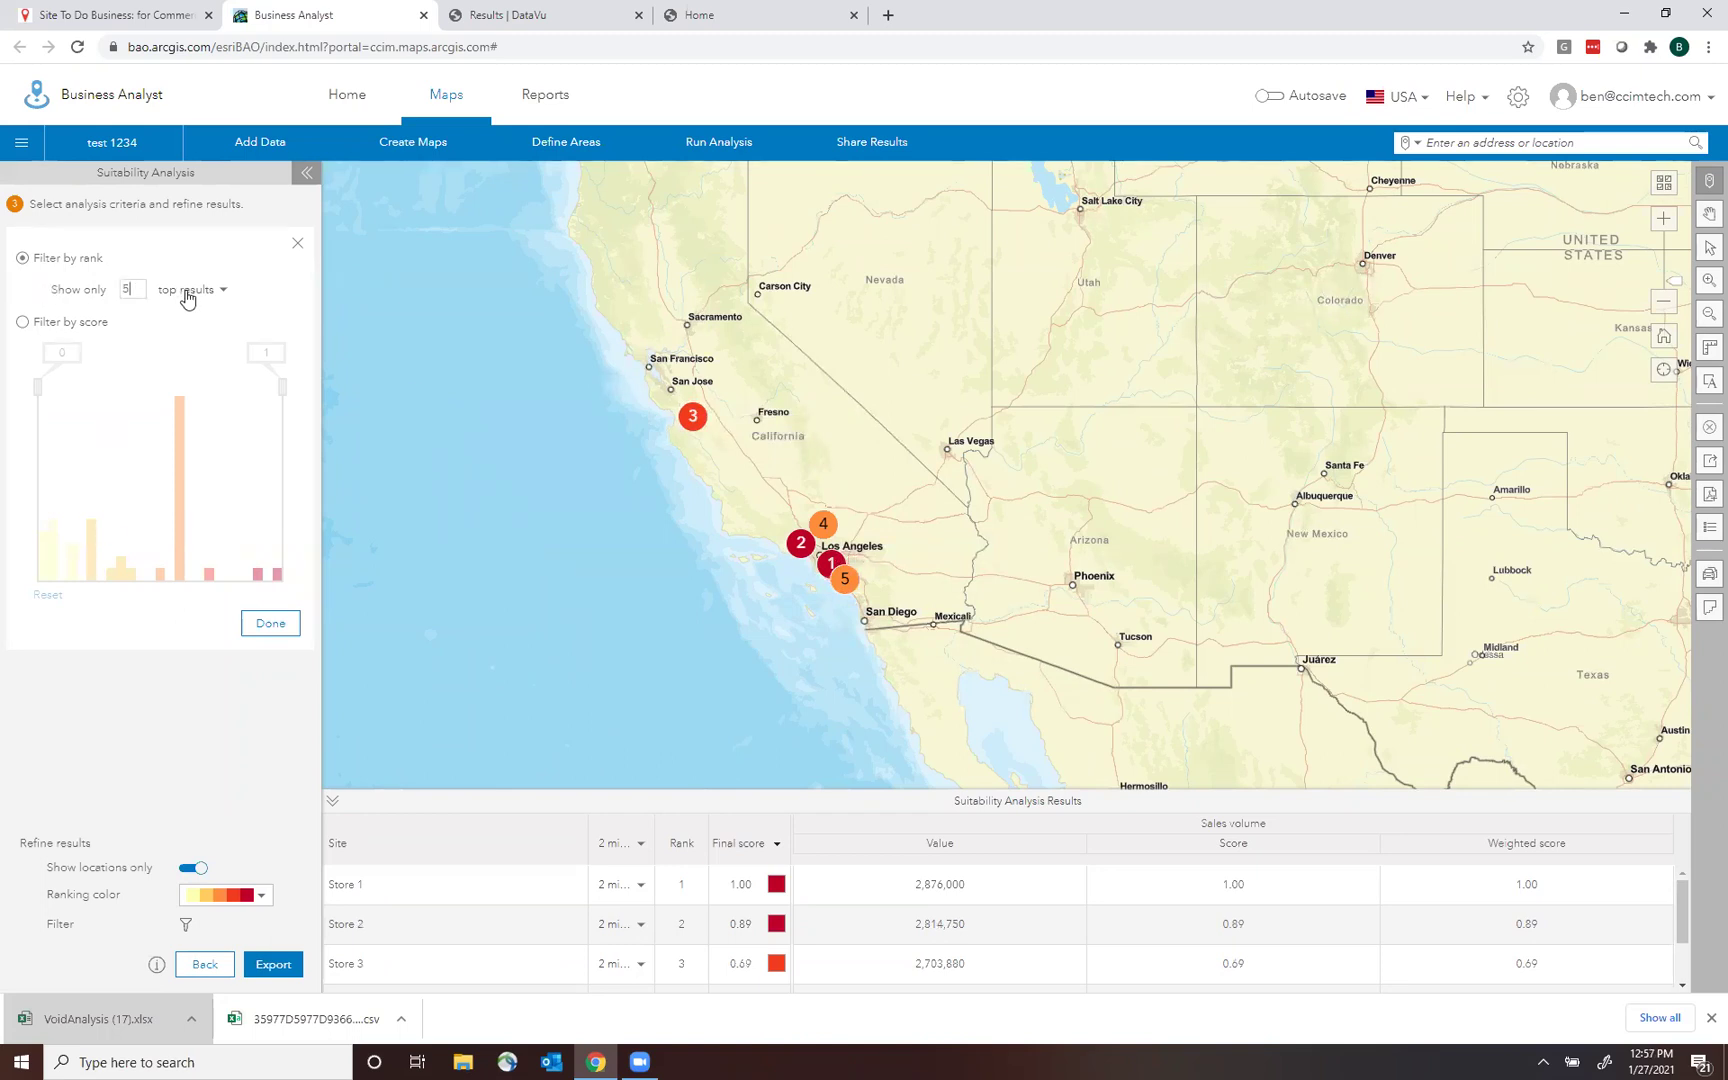
Try the rank filter with the bottom 10 ranked stores.
{"action": "left_click", "coordinate": [221, 291]}
{"action": "left_click", "coordinate": [200, 331]}
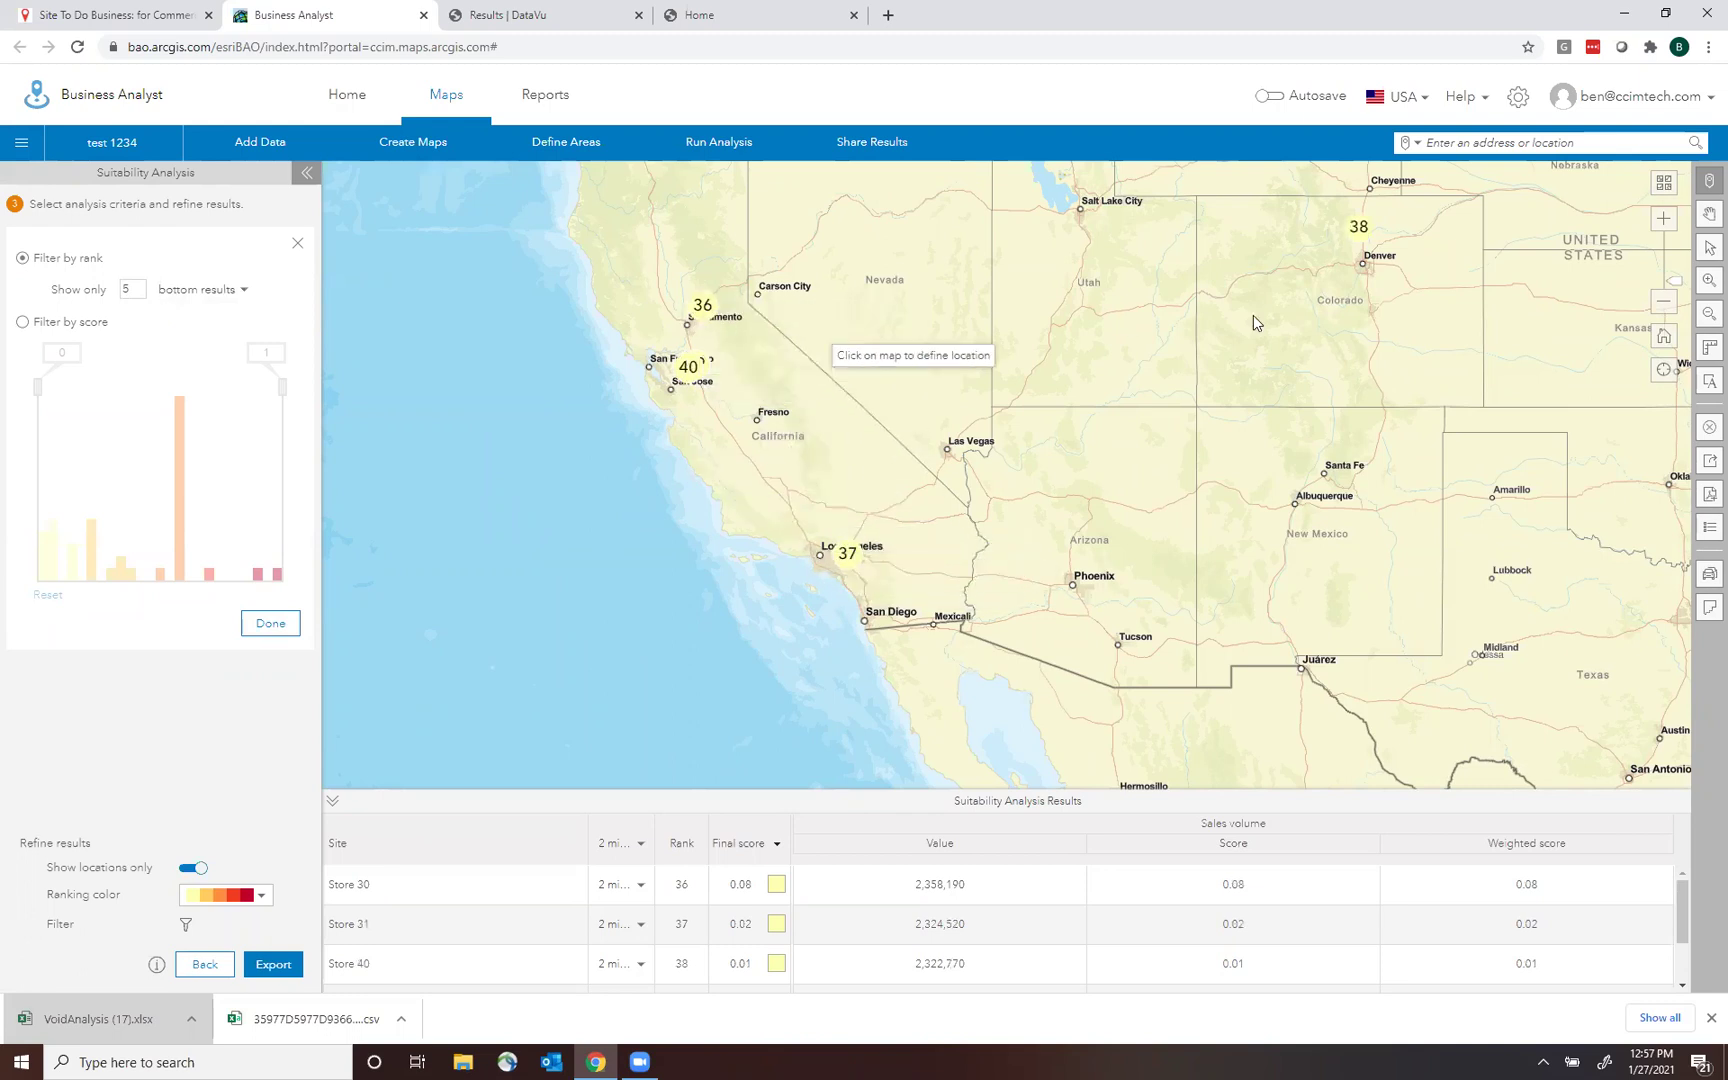
{"action": "double_click", "coordinate": [135, 289]}
{"action": "type", "text": "10"}
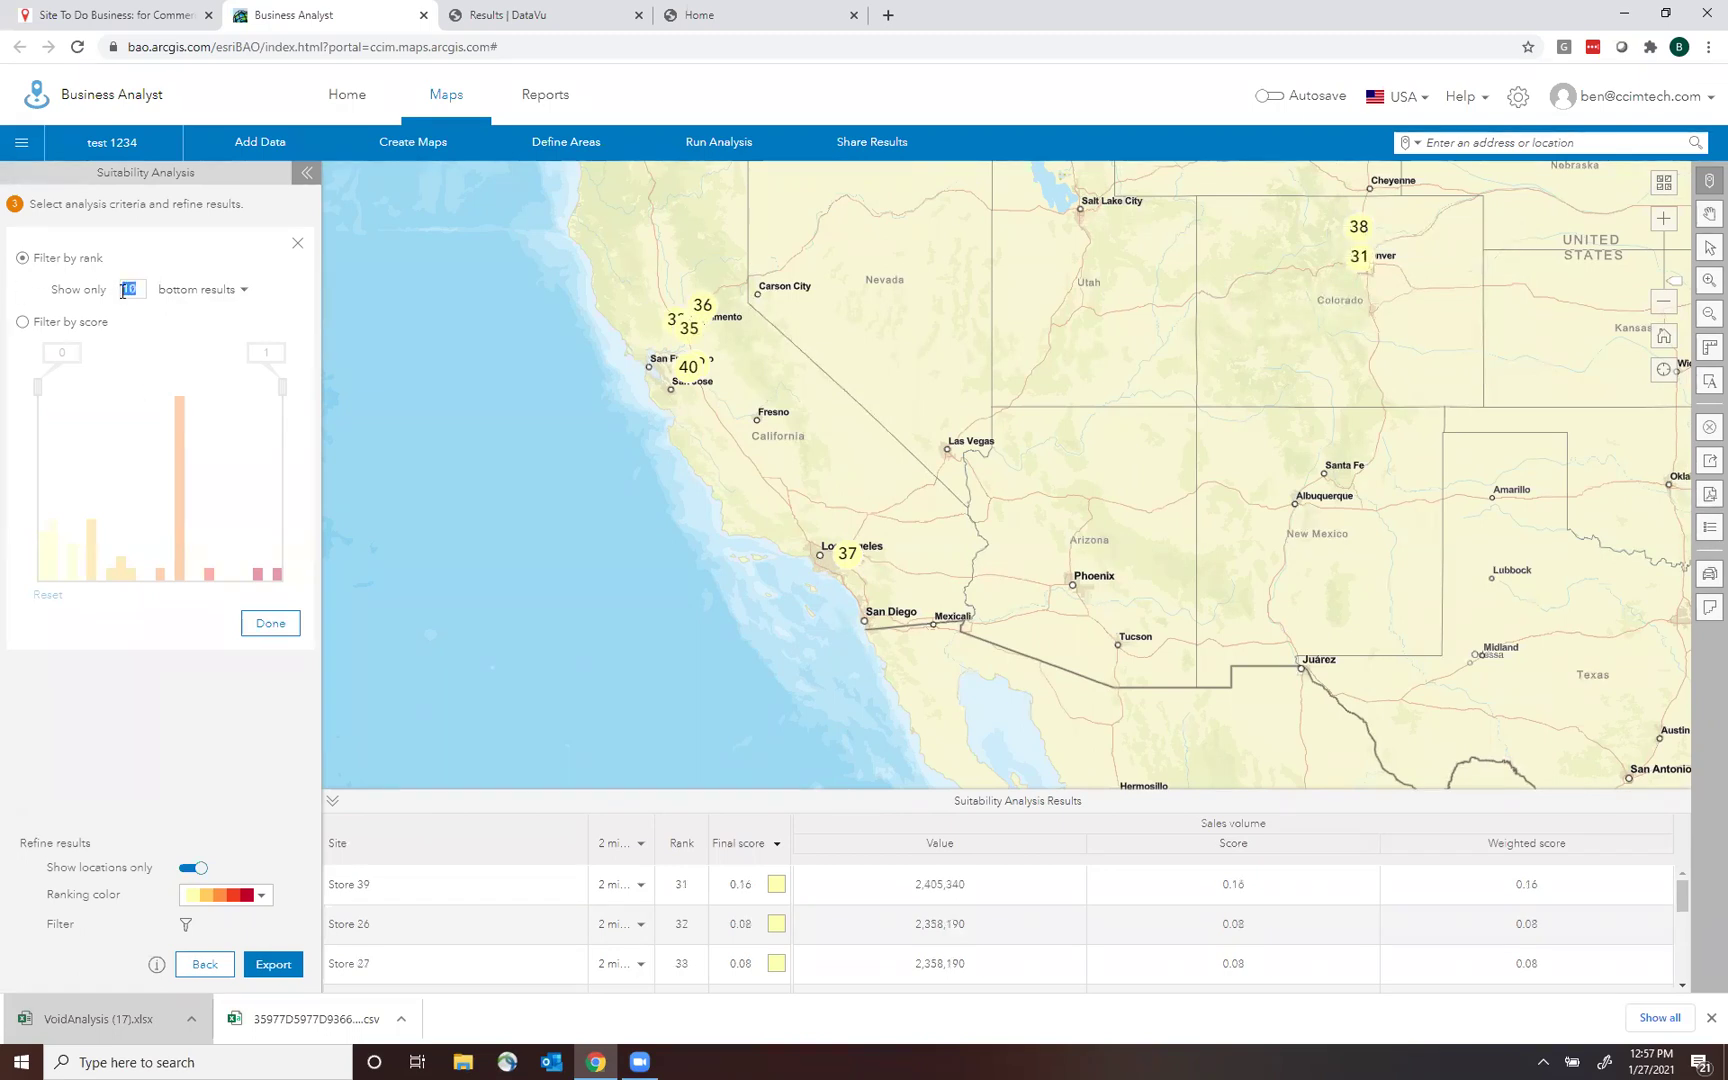
Switch to top-ranked results and, after trying 20 and 5, set Show only to 10.
{"action": "left_click", "coordinate": [205, 289]}
{"action": "left_click", "coordinate": [180, 310]}
{"action": "double_click", "coordinate": [130, 289]}
{"action": "type", "text": "20"}
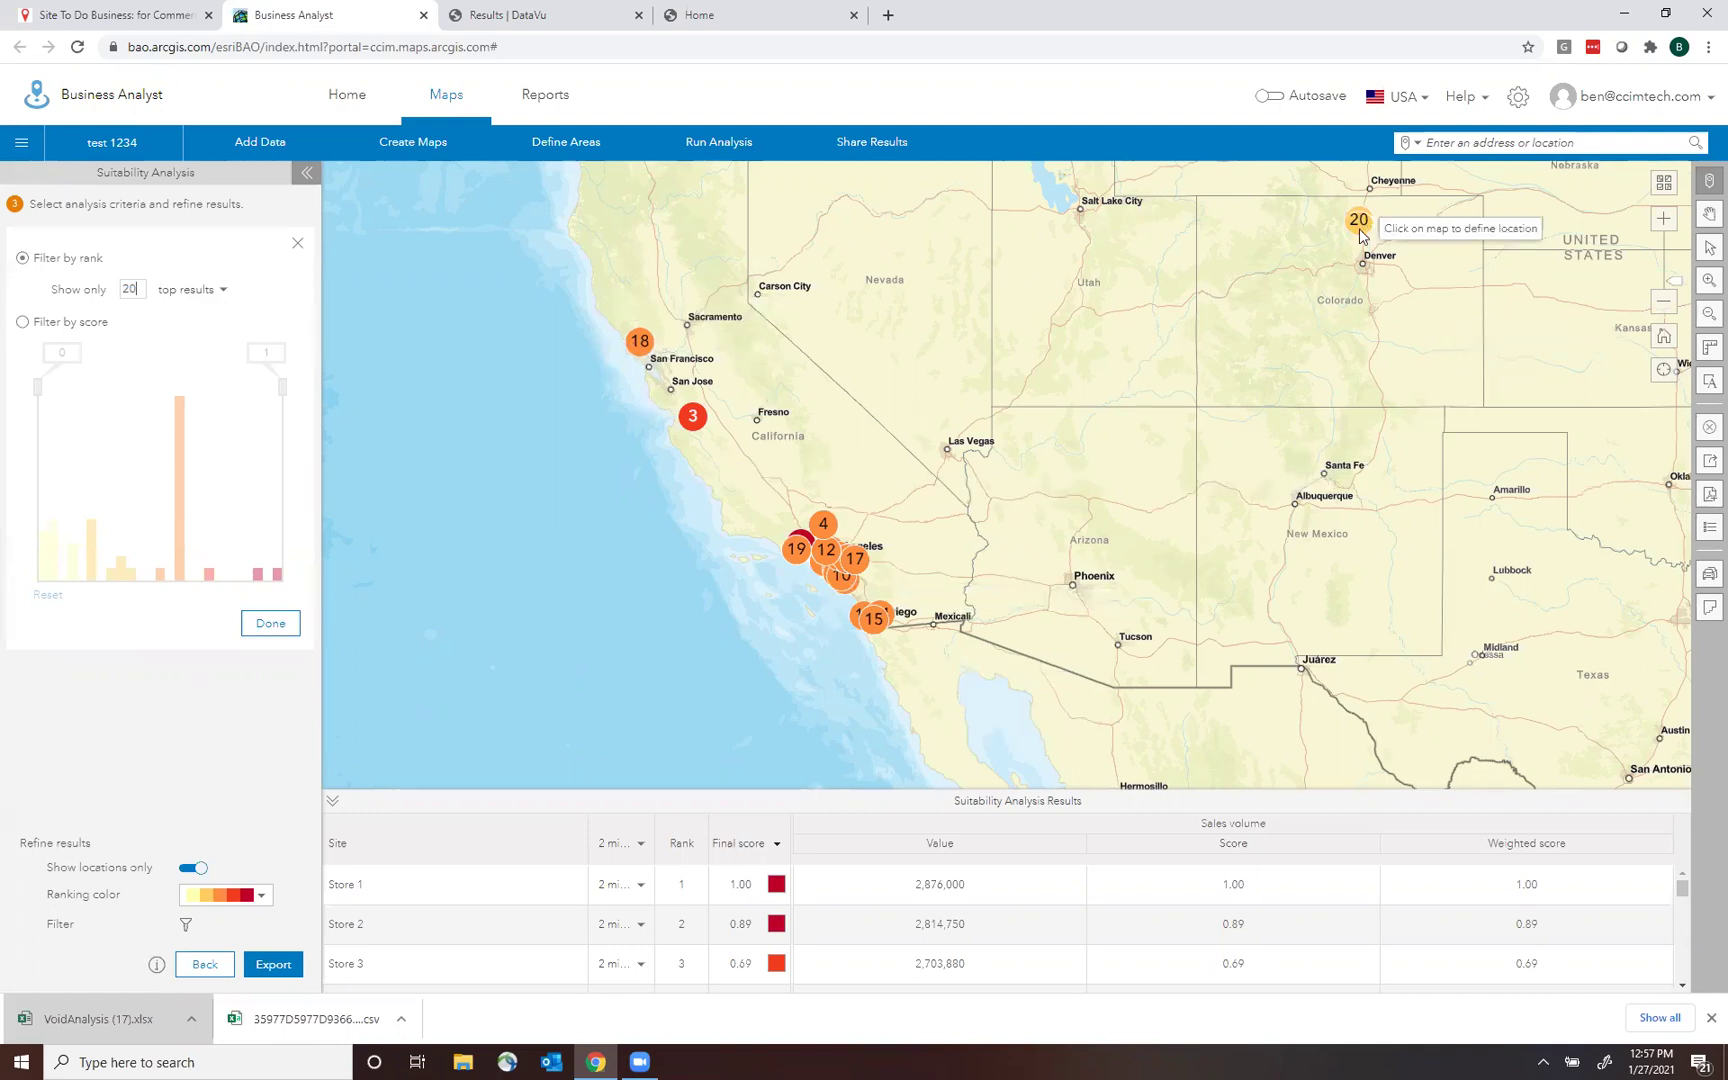
{"action": "left_click", "coordinate": [140, 290]}
{"action": "key", "text": "BackSpace"}
{"action": "type", "text": "5"}
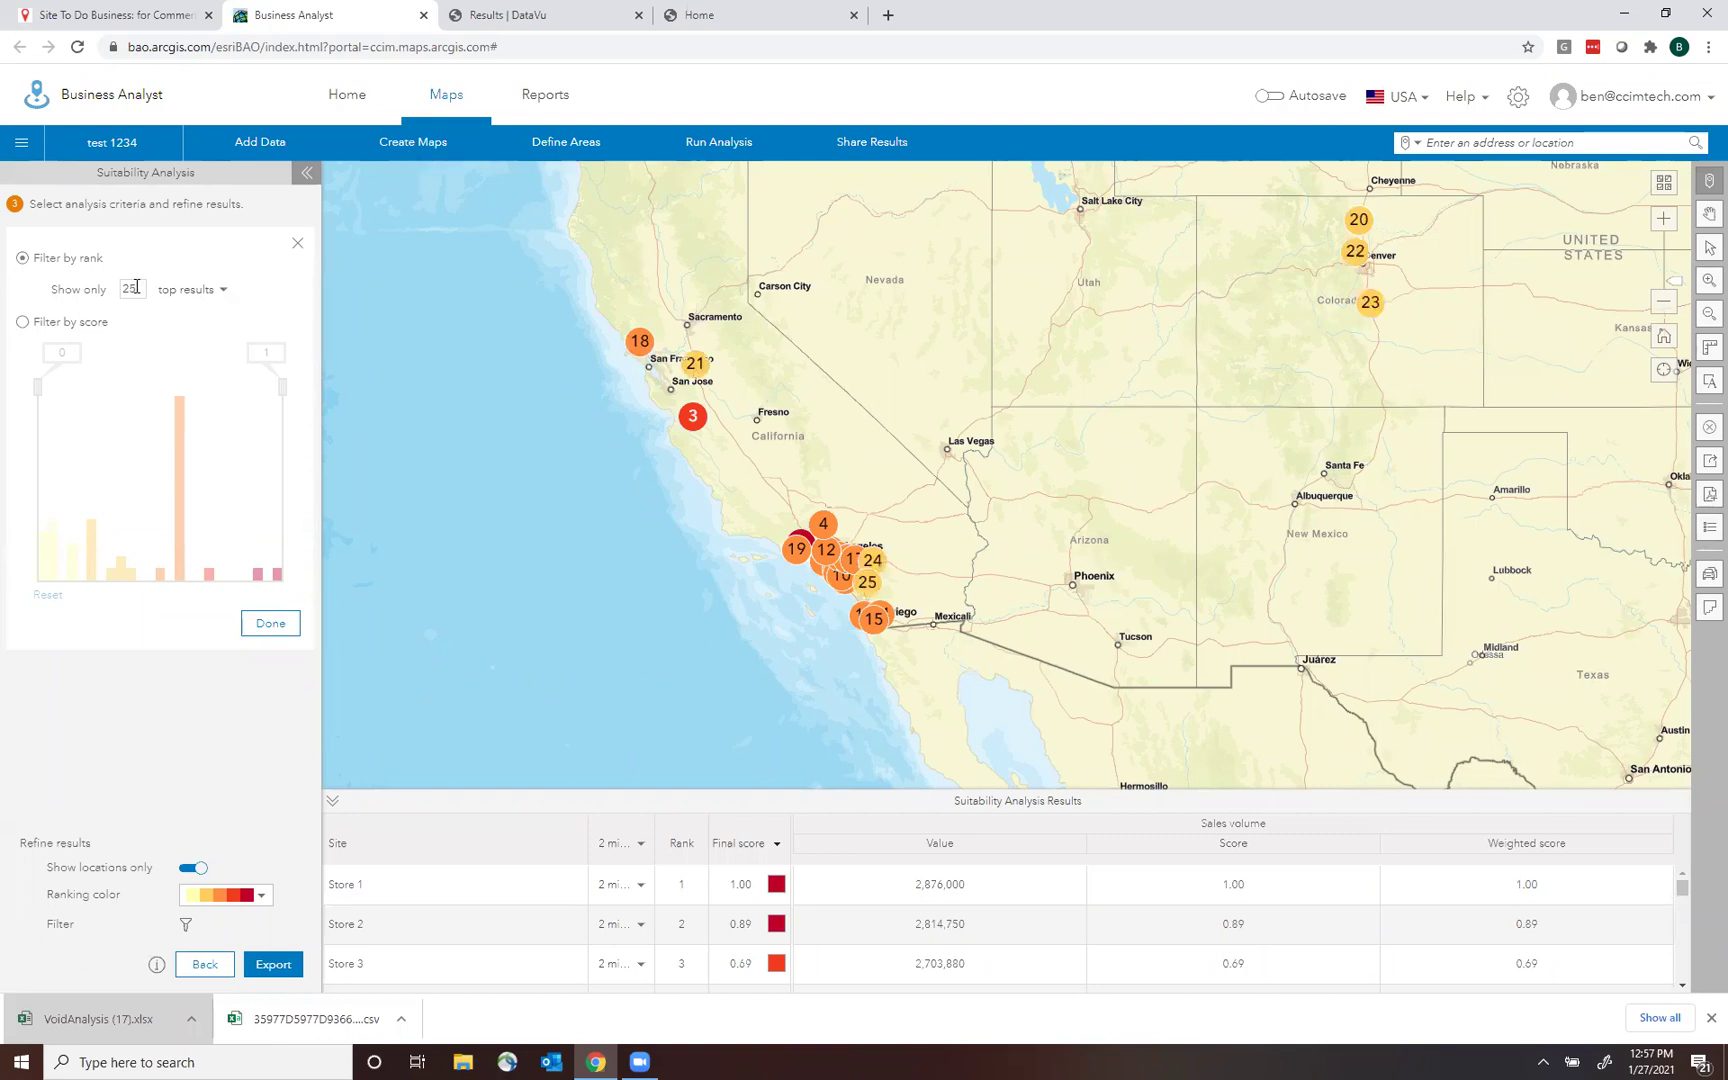
{"action": "key", "text": "BackSpace"}
{"action": "key", "text": "BackSpace"}
{"action": "type", "text": "10"}
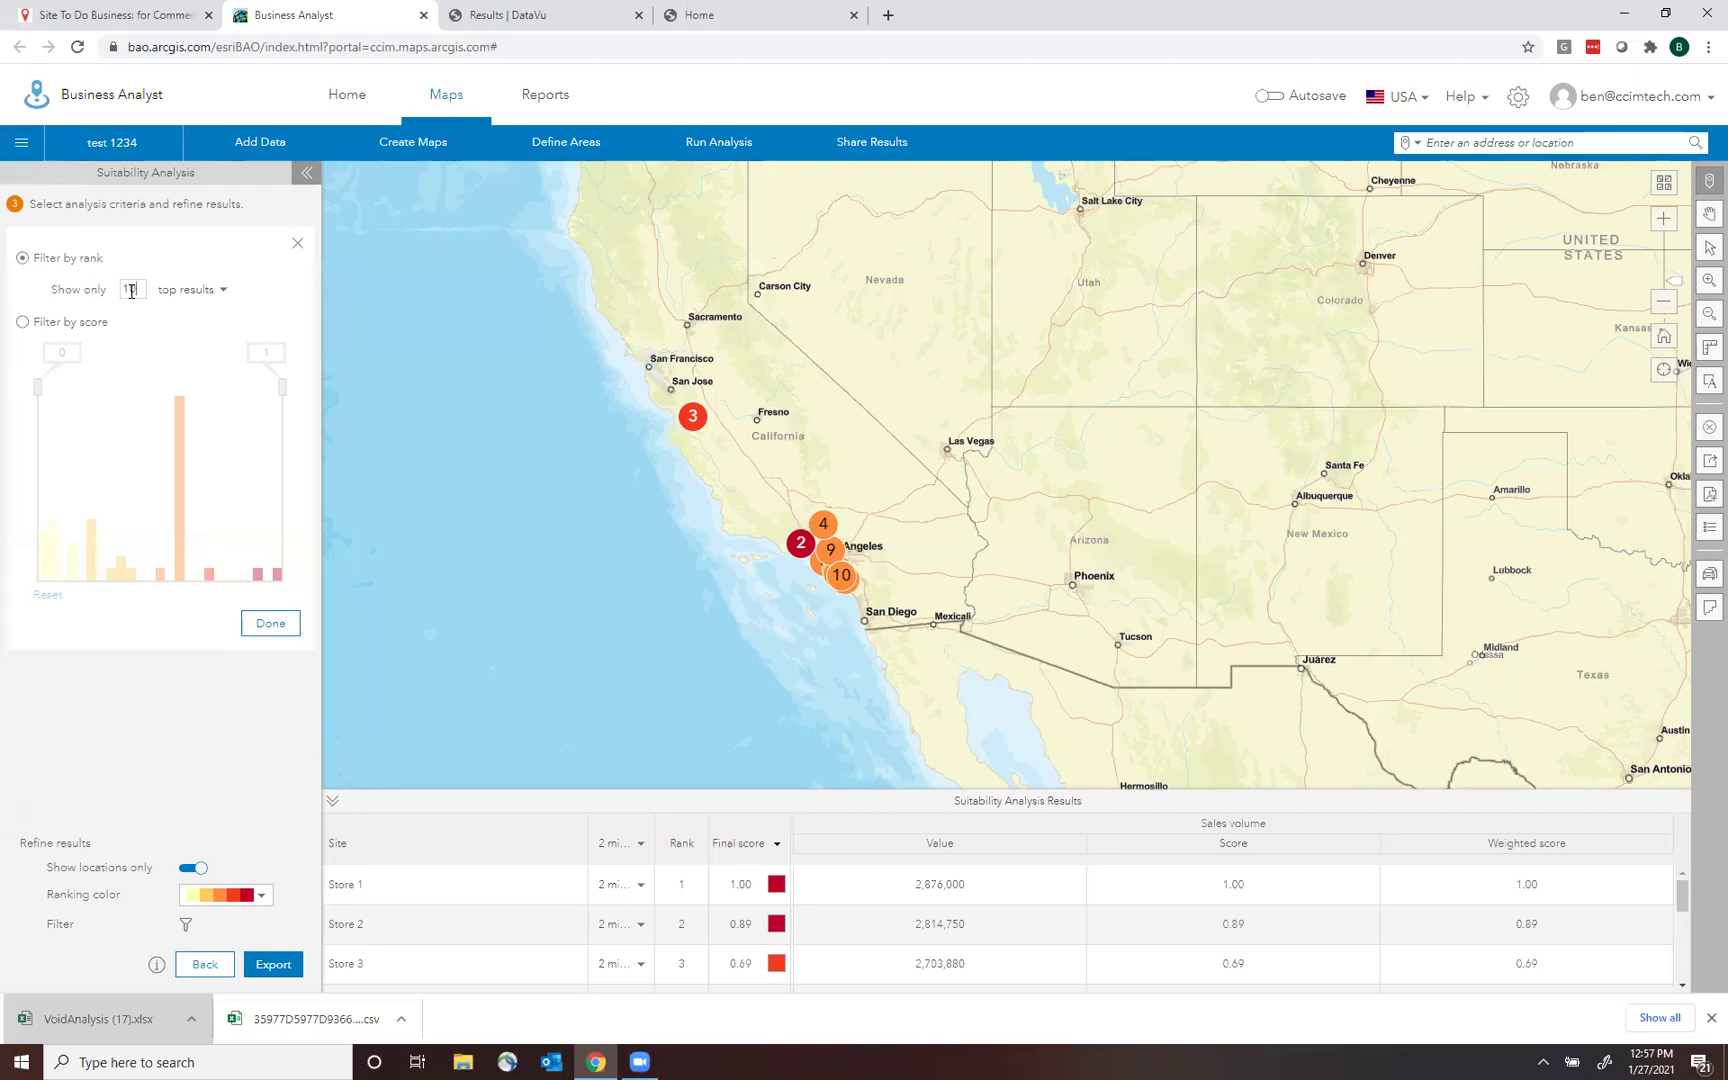
Cancel clearing the map, then step back to selected sites and forward to refined results.
{"action": "left_click", "coordinate": [1708, 430]}
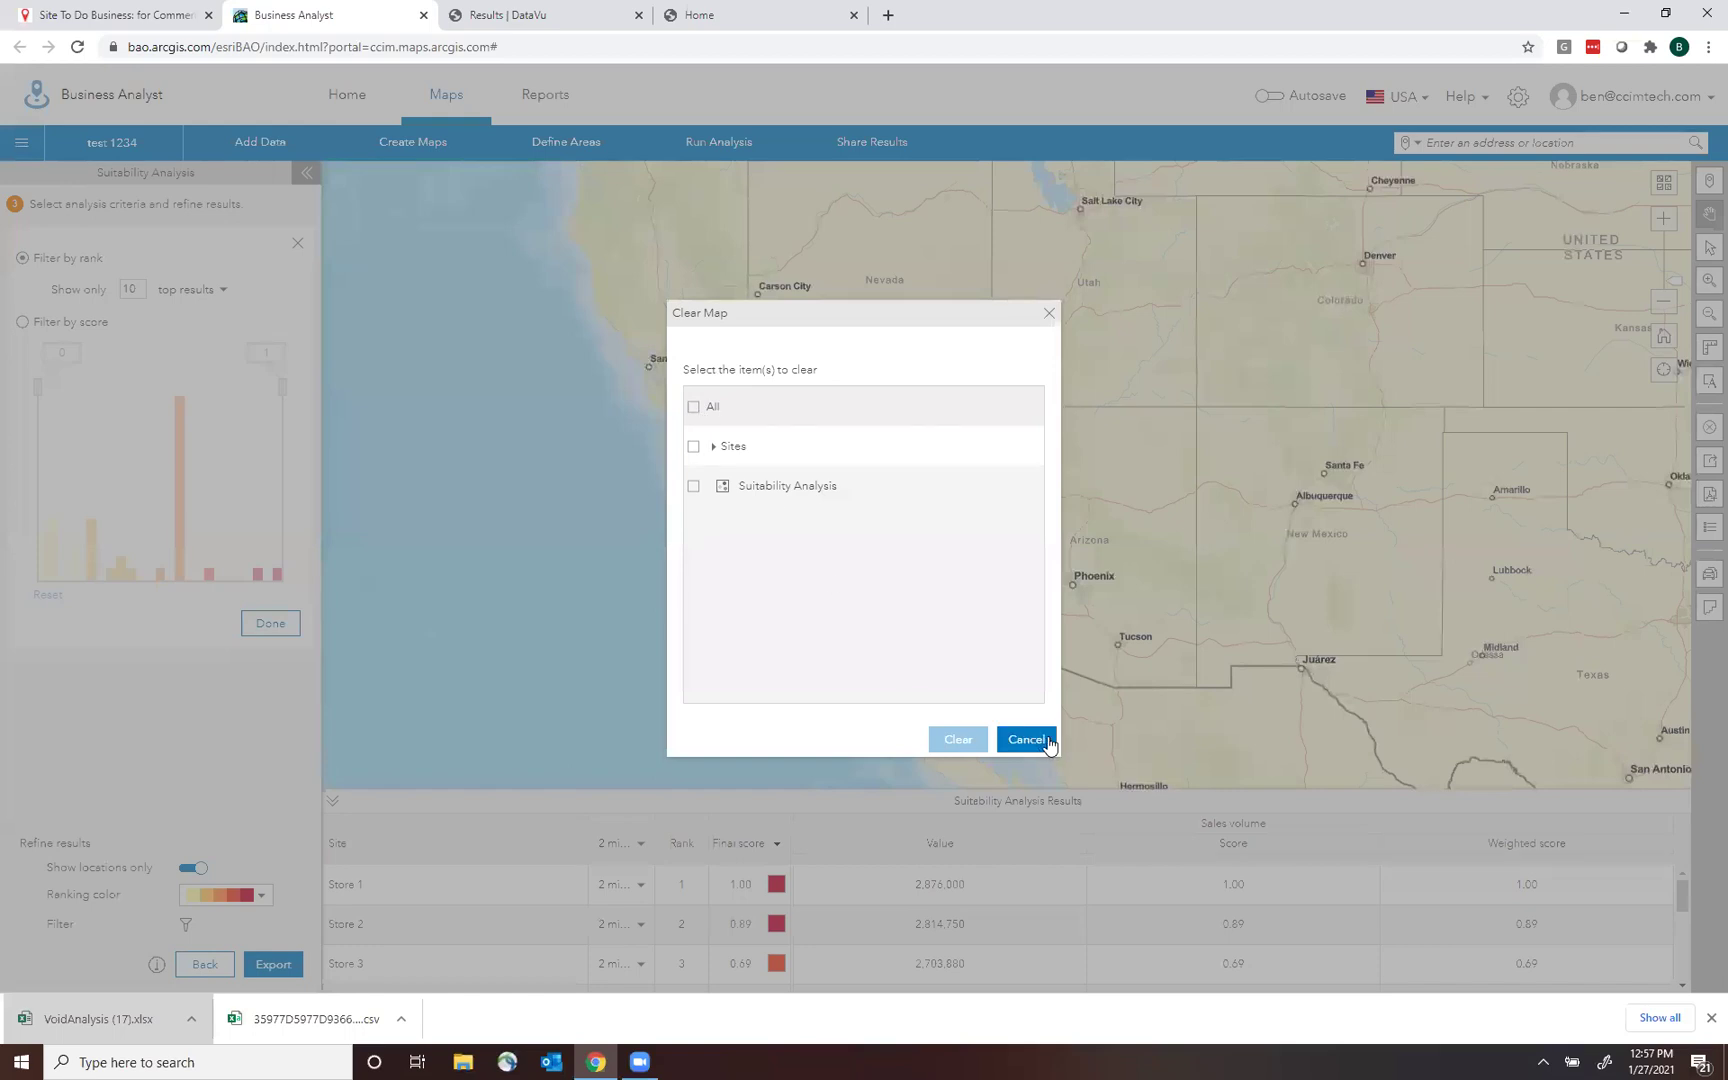
{"action": "left_click", "coordinate": [1026, 740]}
{"action": "left_click", "coordinate": [206, 965]}
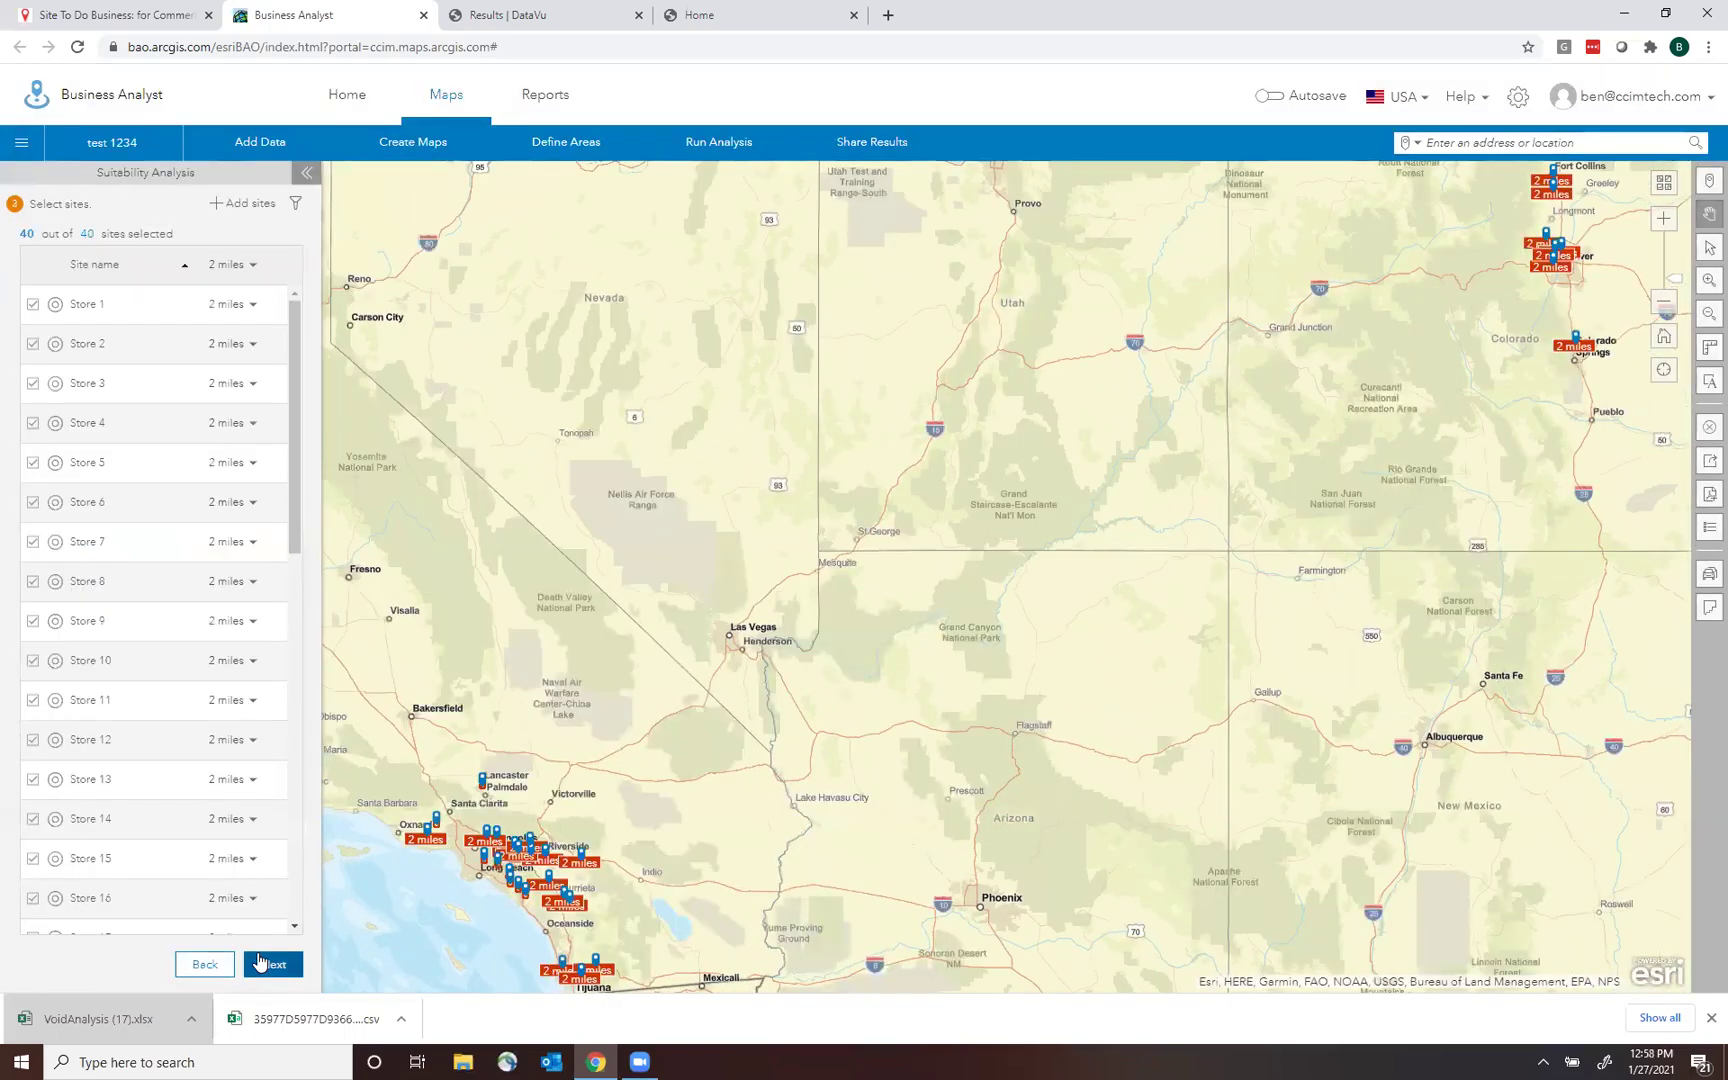
{"action": "left_click", "coordinate": [259, 962]}
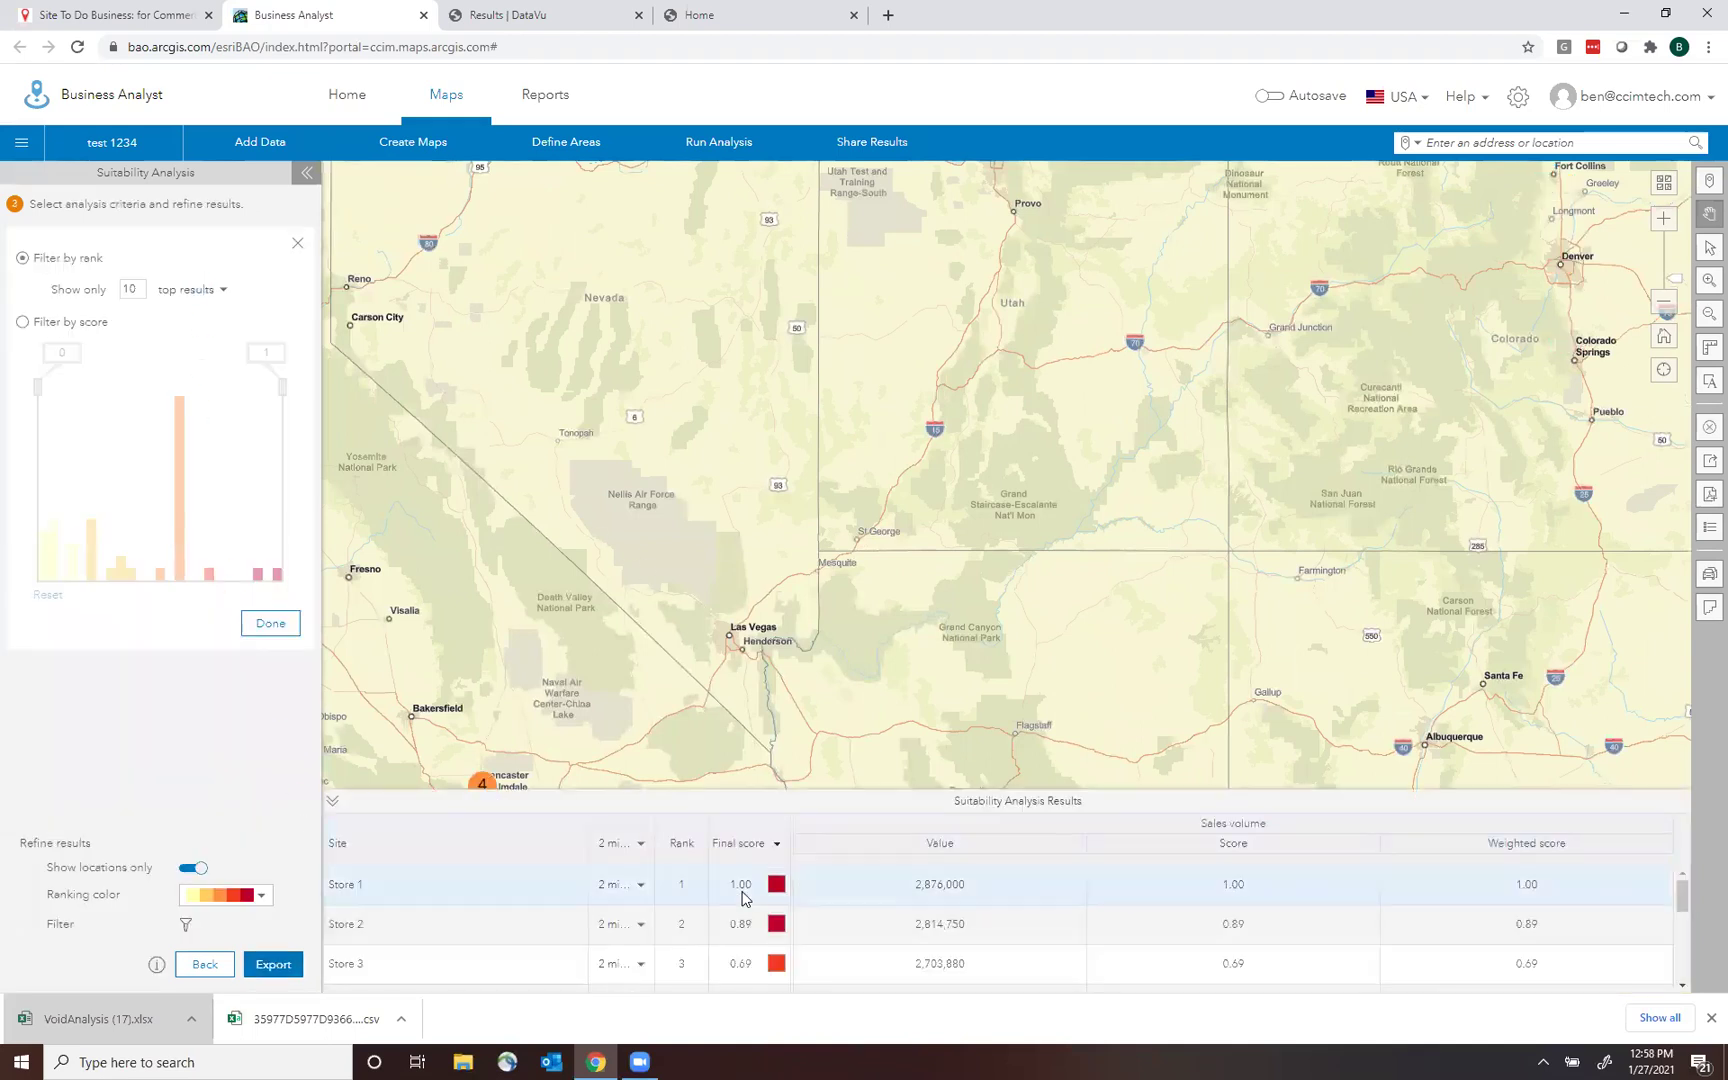
Zoom out and return to the Select sites step with all 40 stores and 2-mile rings.
{"action": "left_click", "coordinate": [1664, 301]}
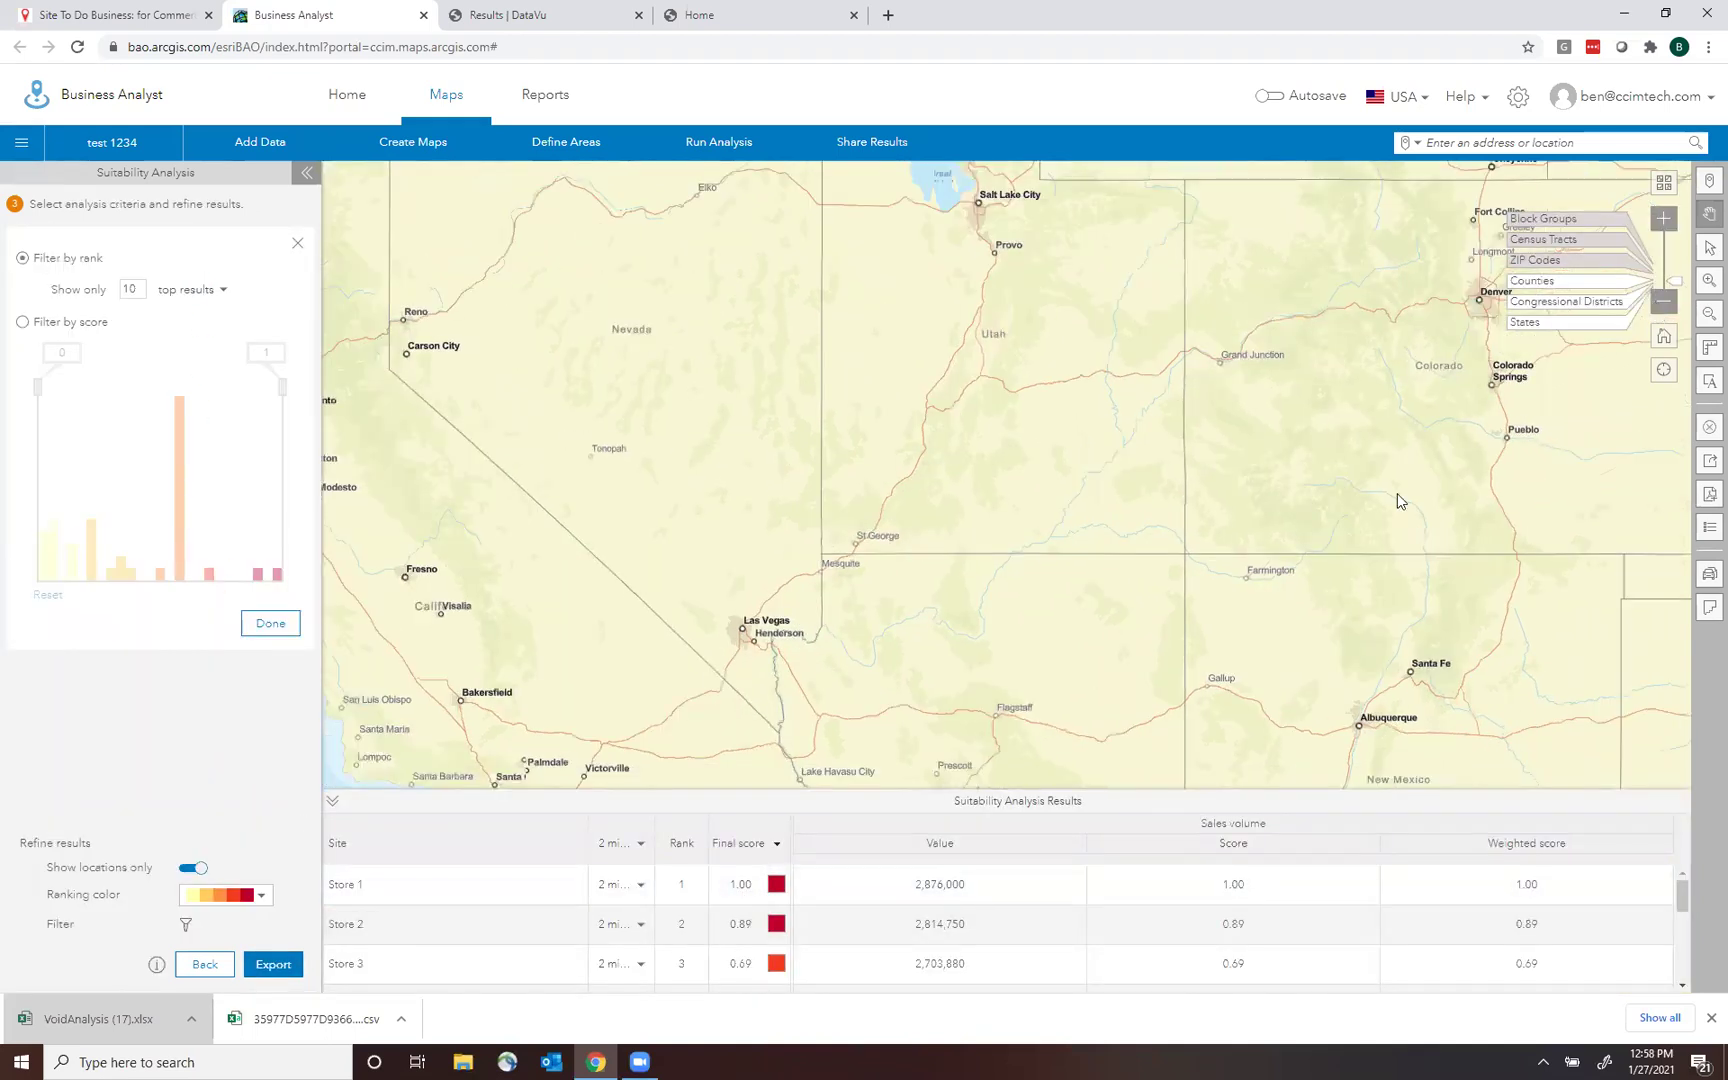
{"action": "mouse_move", "coordinate": [533, 578]}
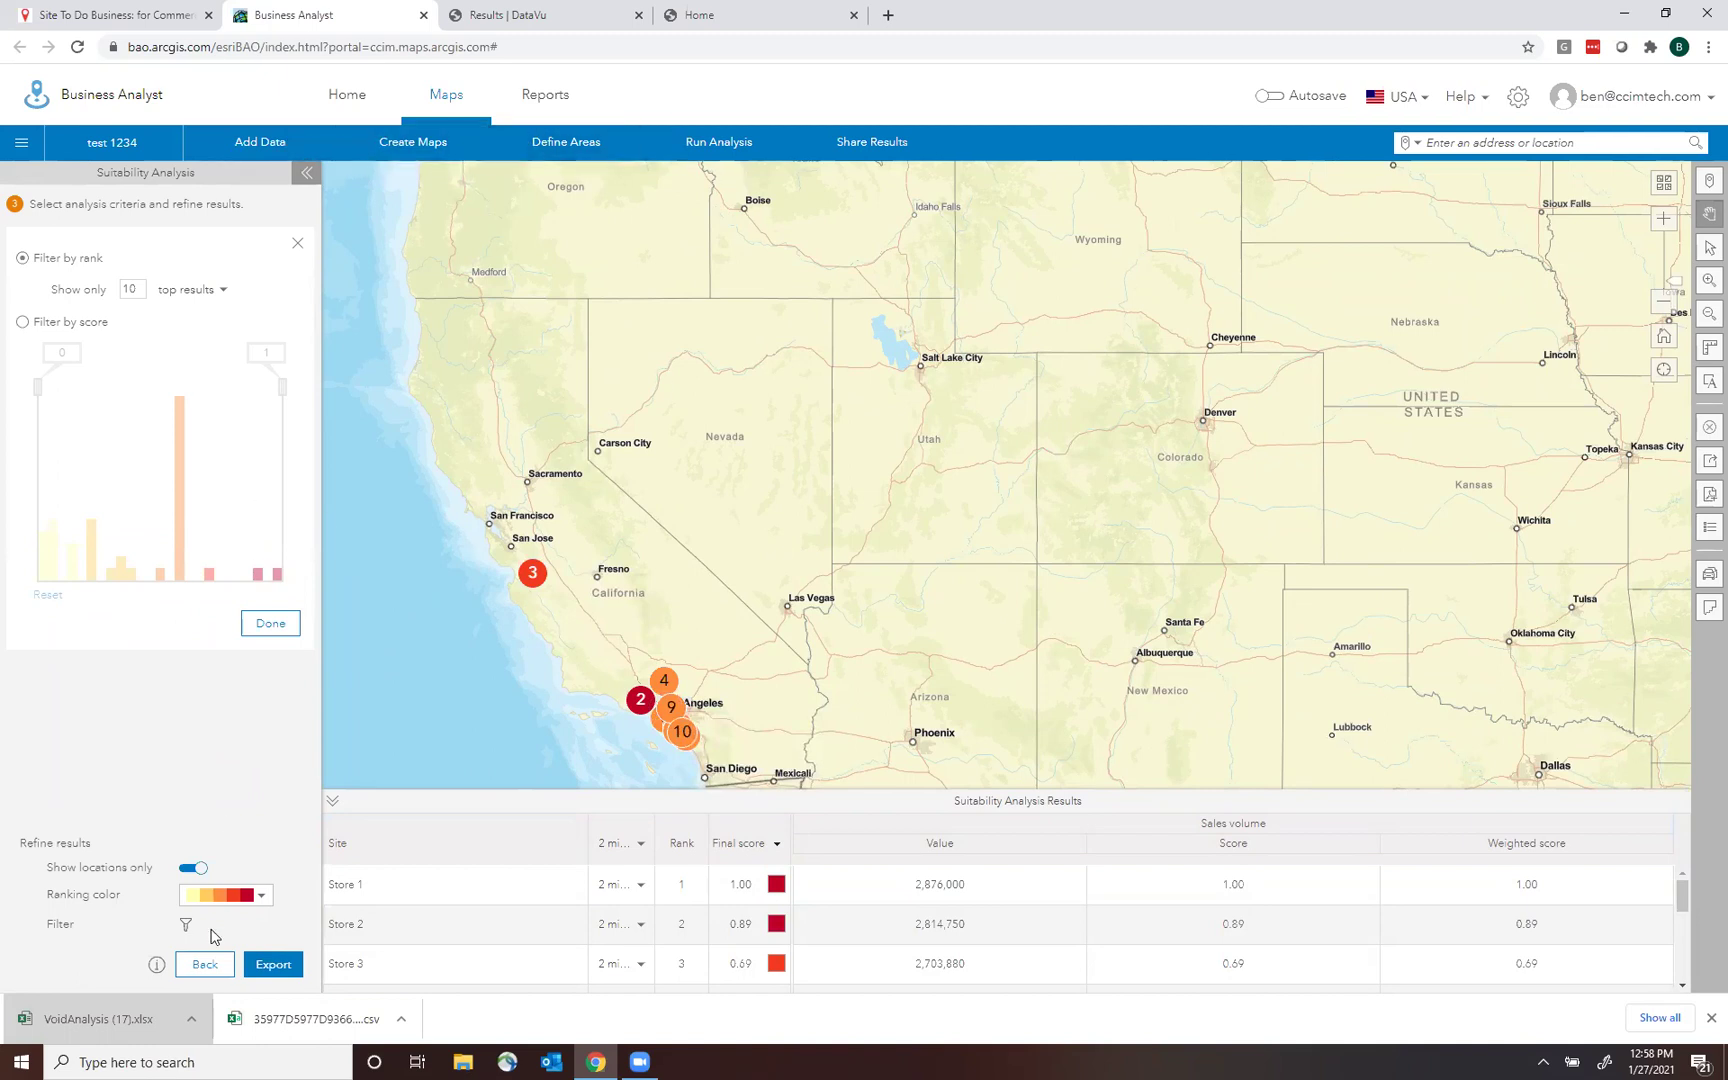
{"action": "left_click", "coordinate": [205, 964]}
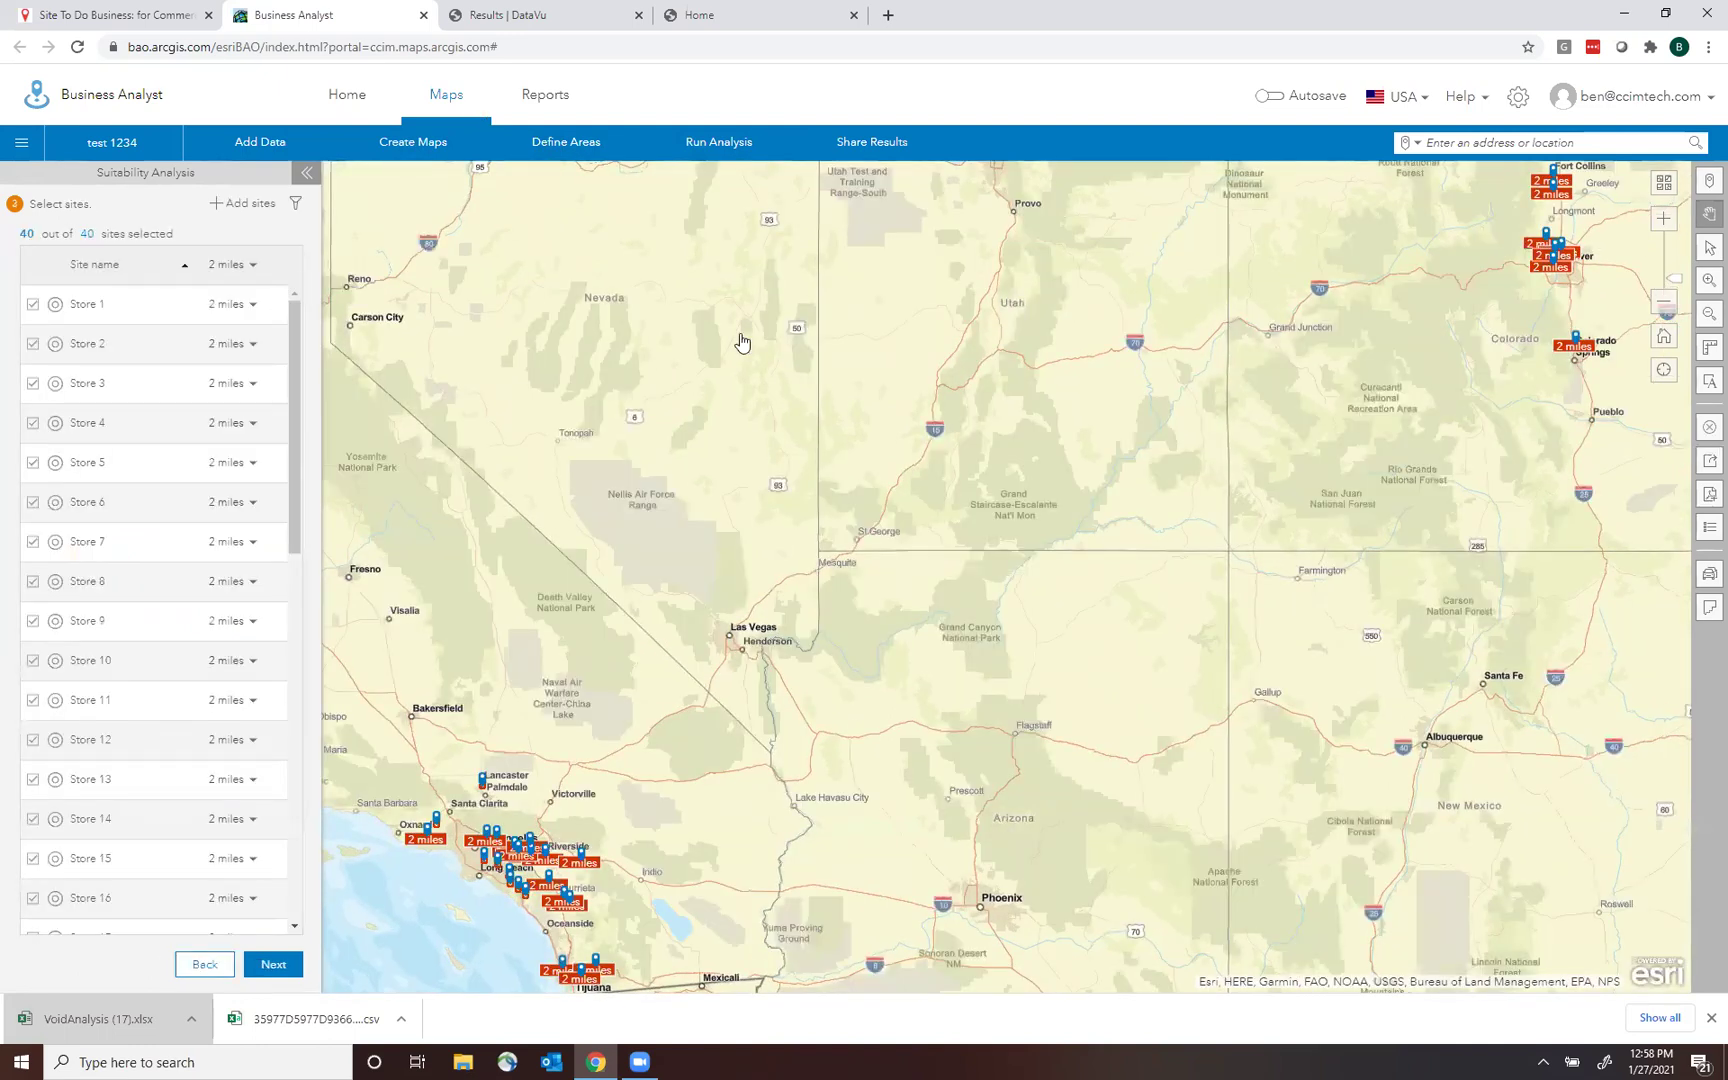
{"action": "left_click", "coordinate": [1709, 427]}
Check All in Clear Map and clear the 40 stores and their 2-mile rings.
{"action": "left_click", "coordinate": [694, 407]}
{"action": "left_click", "coordinate": [980, 740]}
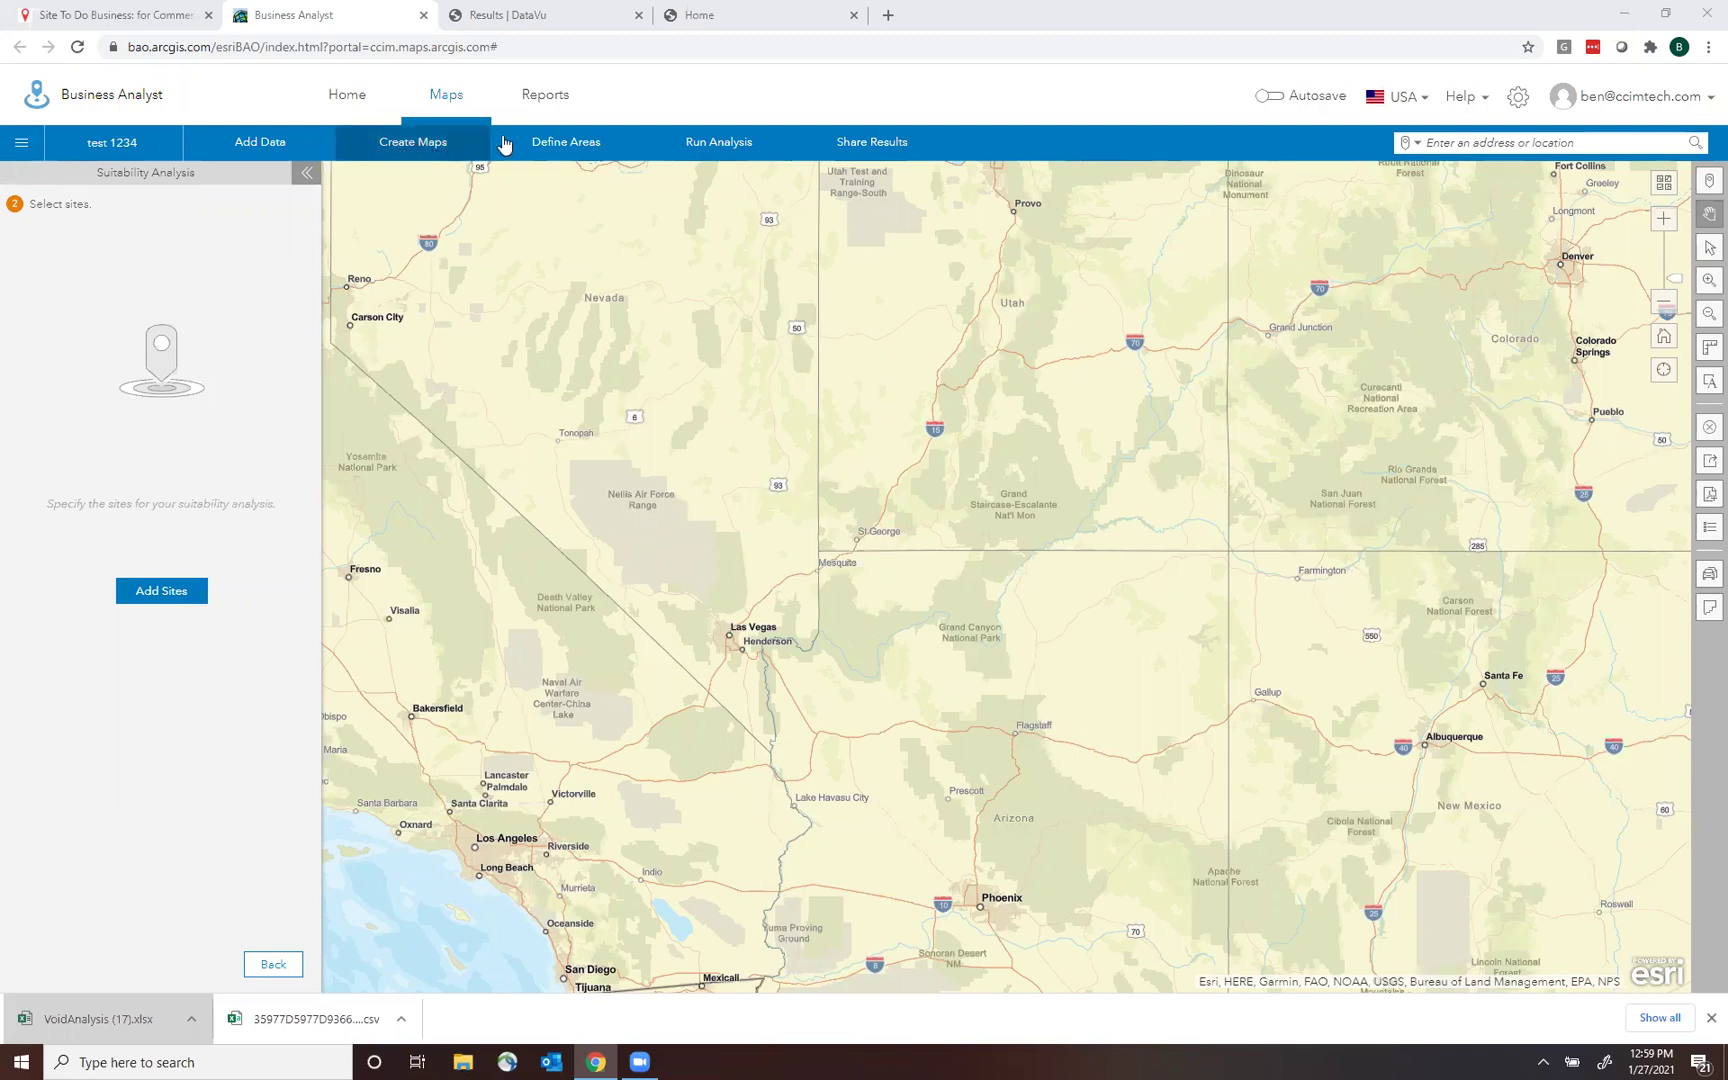
Run a Business and Facilities Search for 'in-n-out', mapping 312 locations across California and neighbouring states.
{"action": "left_click", "coordinate": [440, 152]}
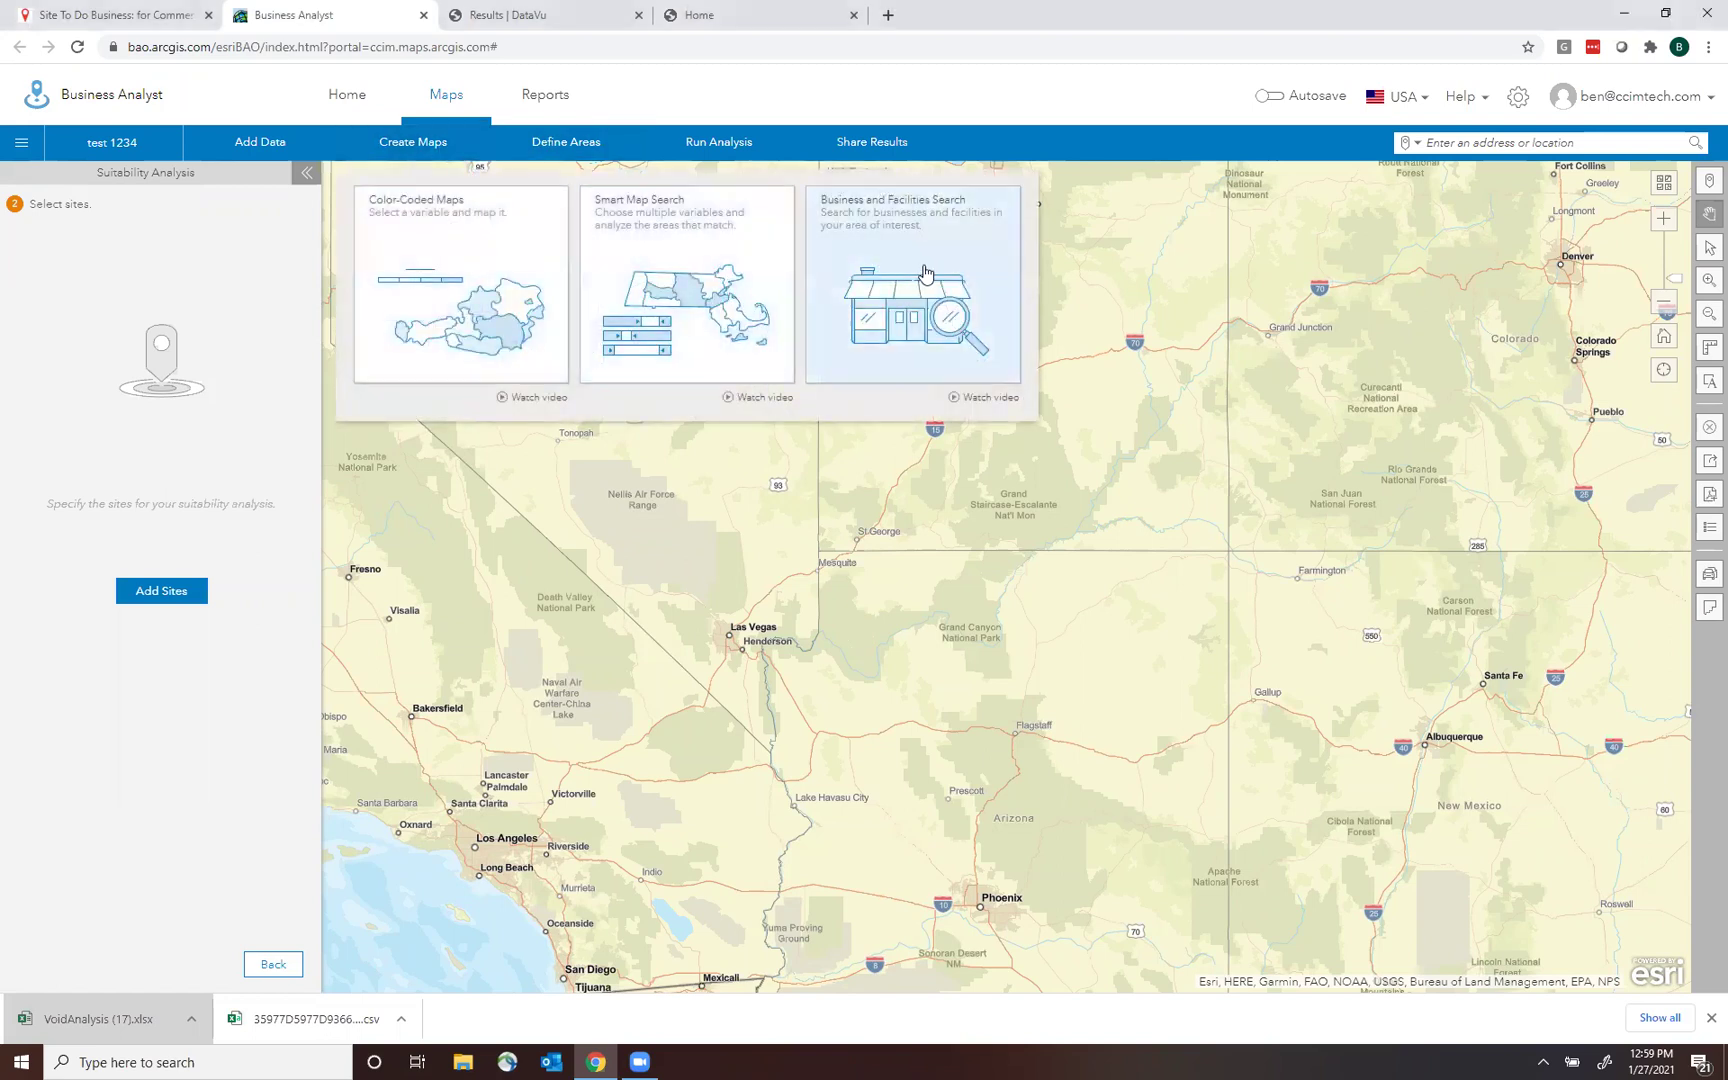
{"action": "left_click", "coordinate": [895, 295]}
{"action": "left_click", "coordinate": [221, 252]}
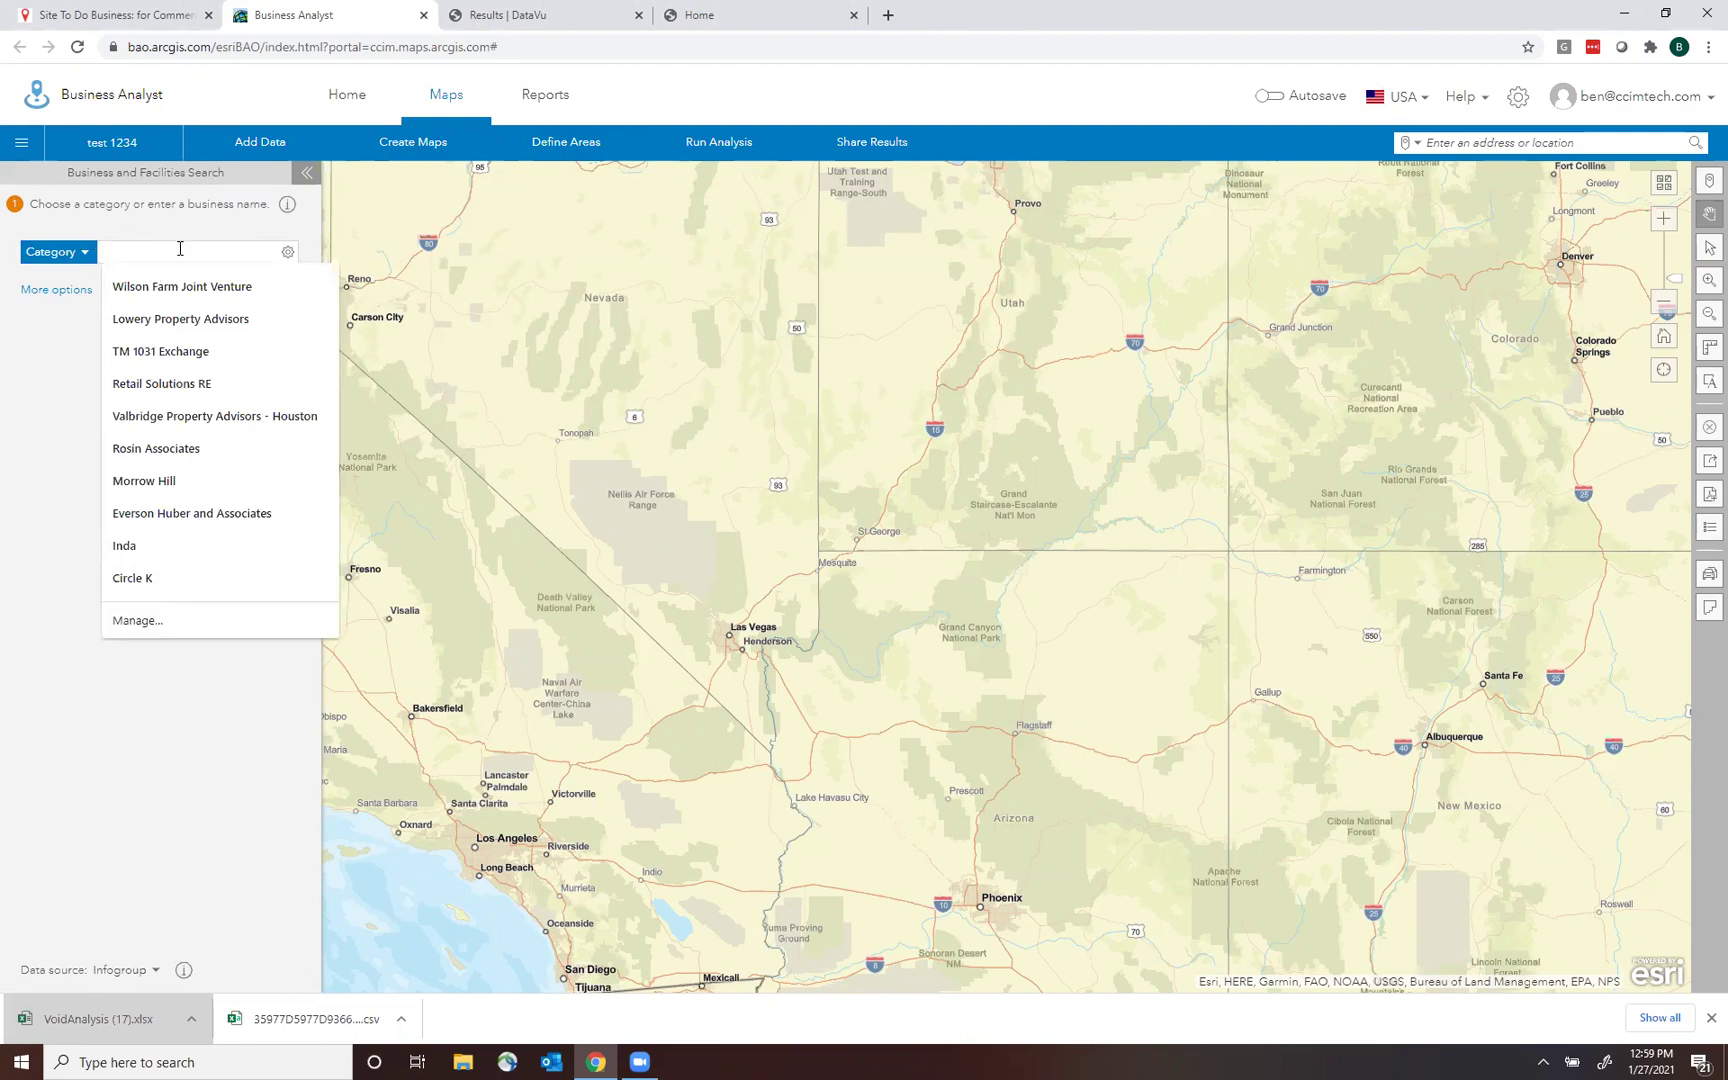
{"action": "left_click_drag", "start_coordinate": [485, 549], "coordinate": [925, 603]}
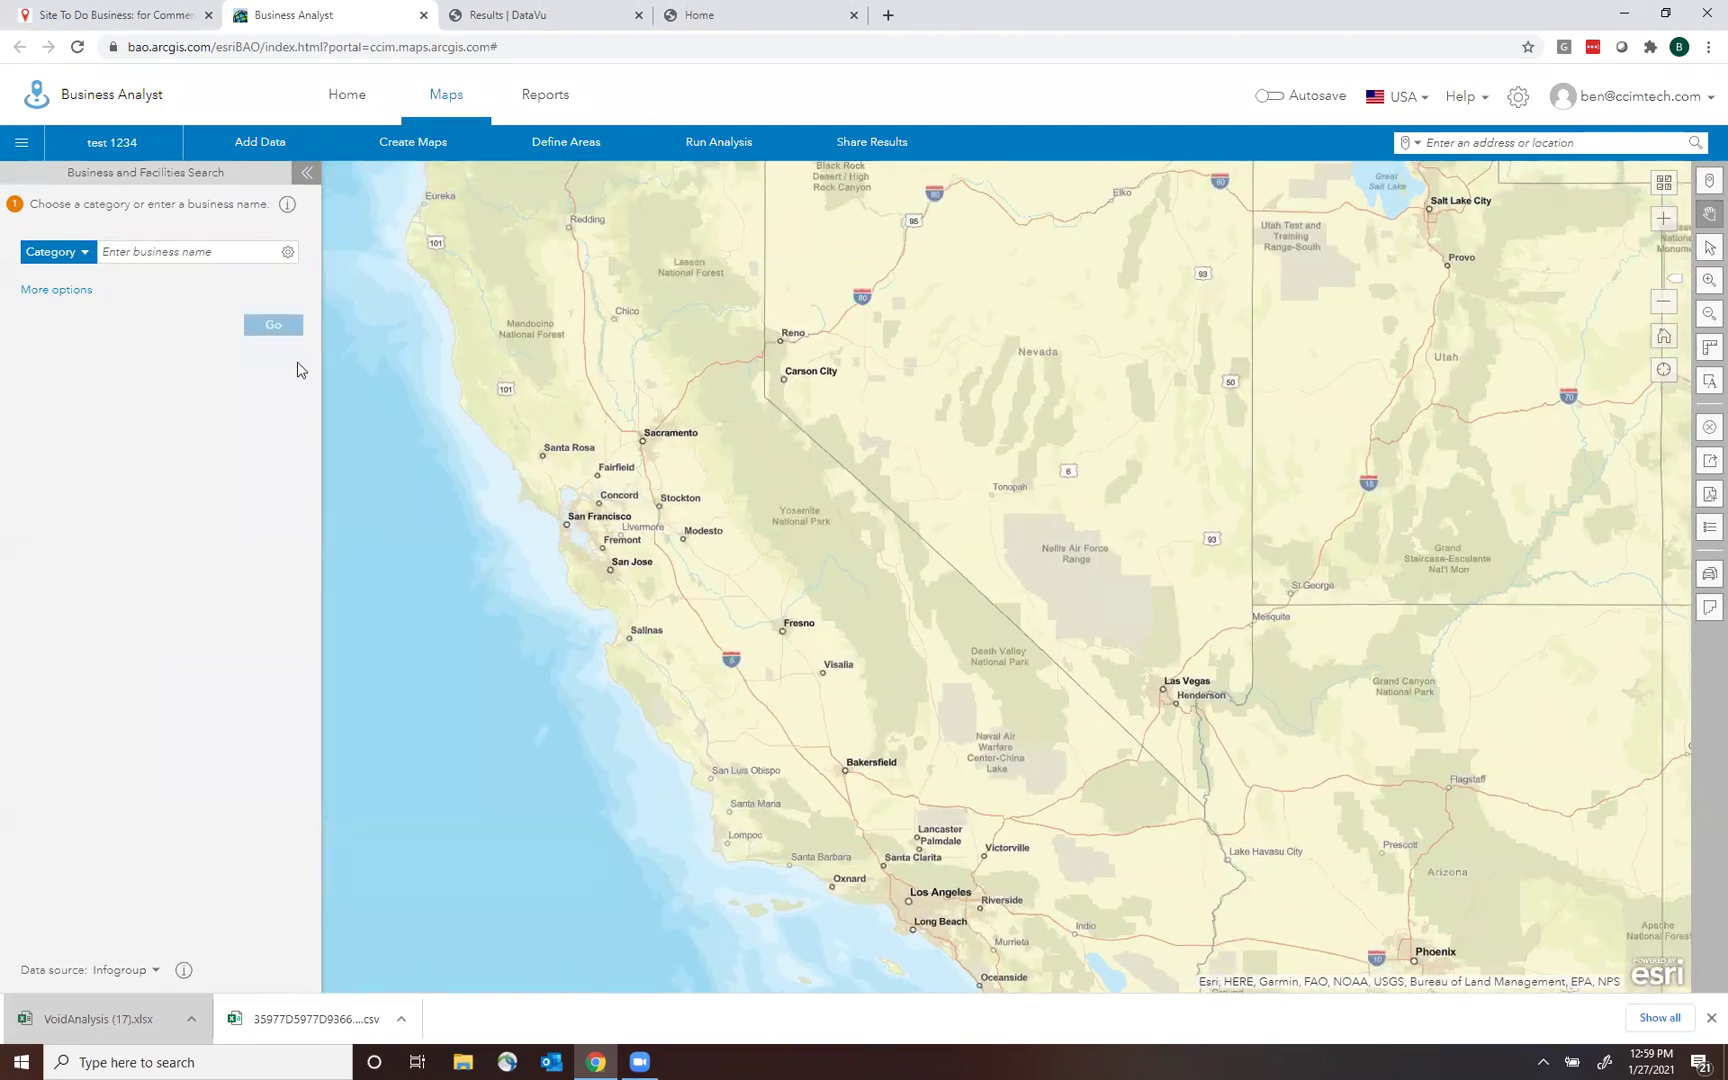
{"action": "left_click", "coordinate": [185, 254]}
{"action": "type", "text": "in-n-out"}
{"action": "key", "text": "Return"}
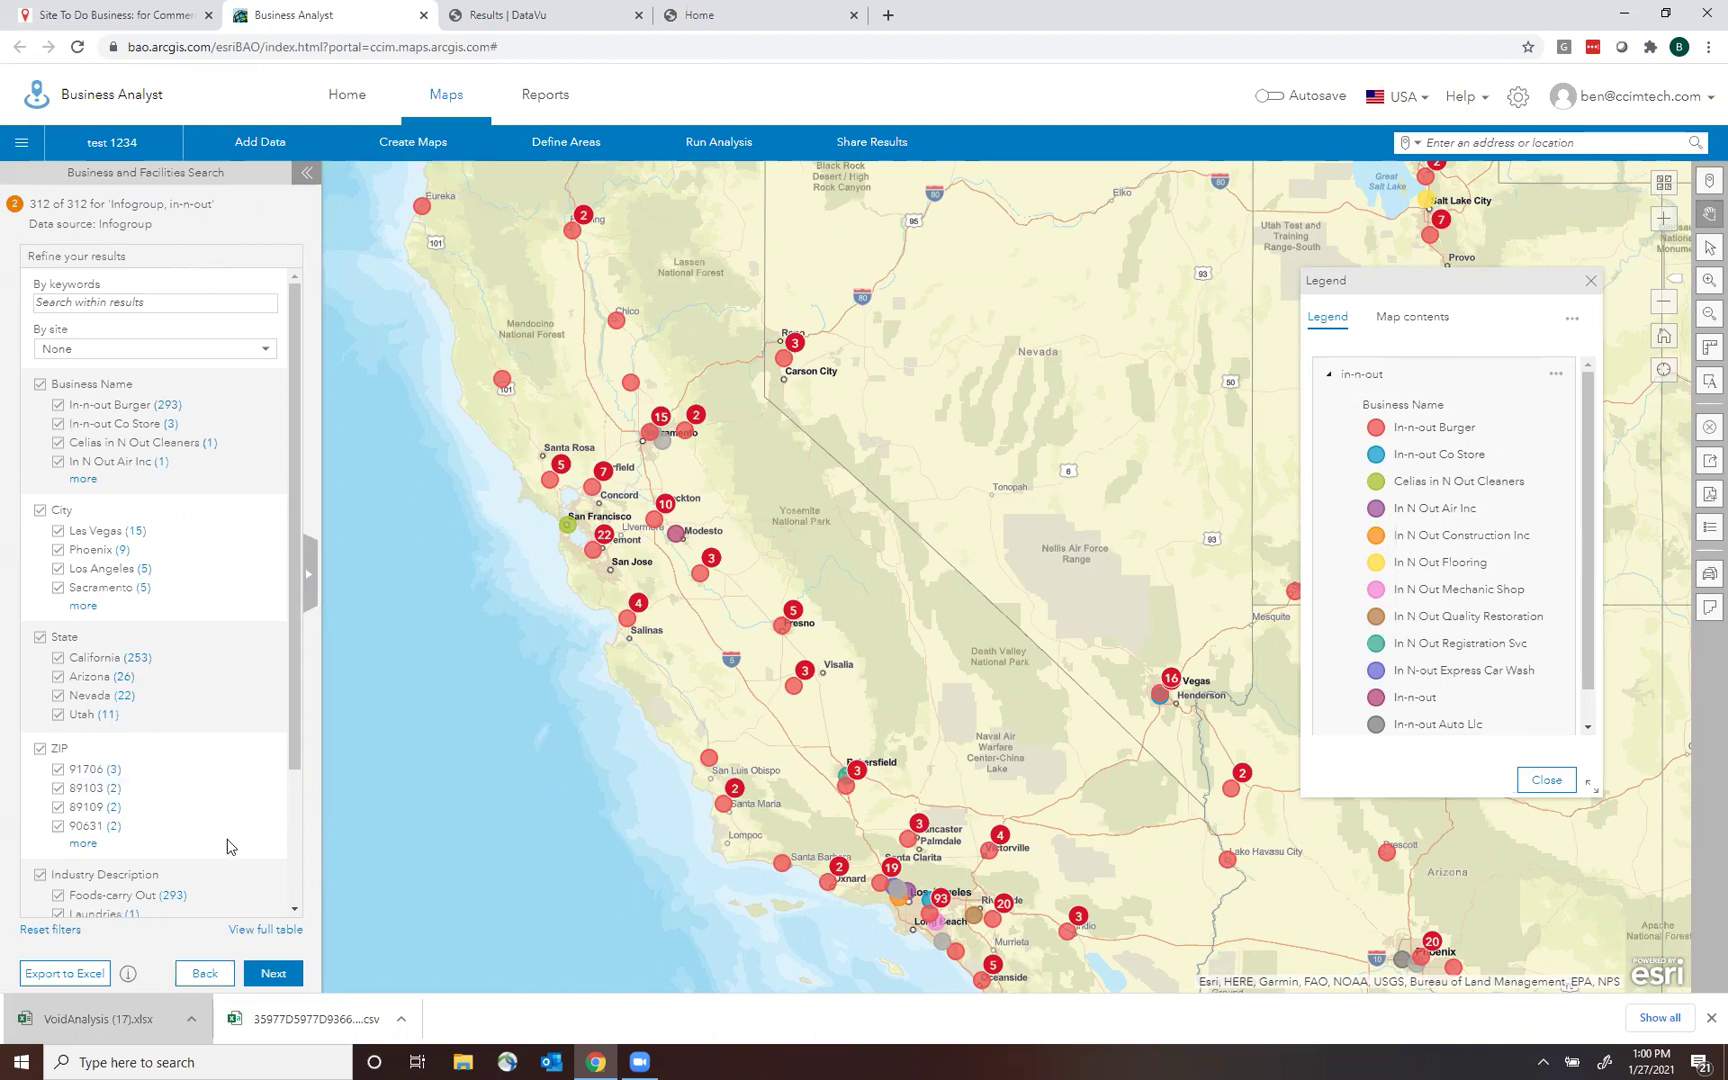
{"action": "left_click_drag", "start_coordinate": [297, 655], "coordinate": [320, 865]}
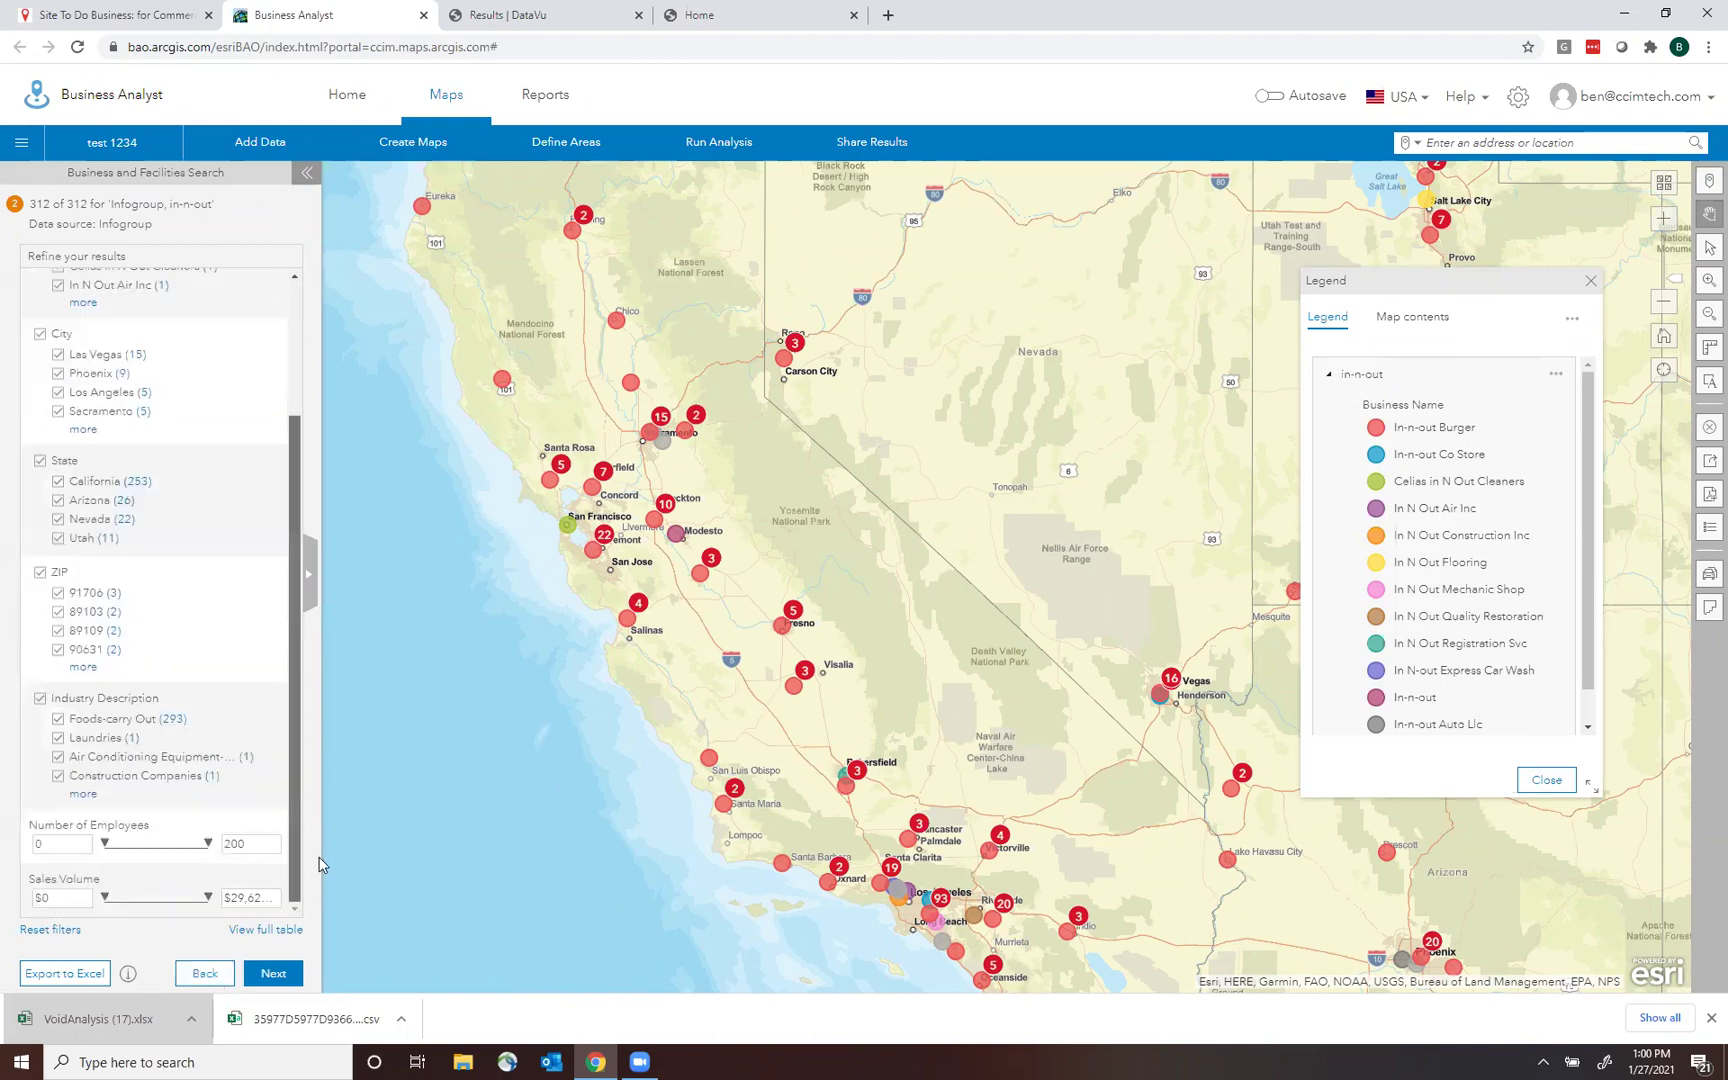
{"action": "left_click_drag", "start_coordinate": [323, 717], "coordinate": [324, 454]}
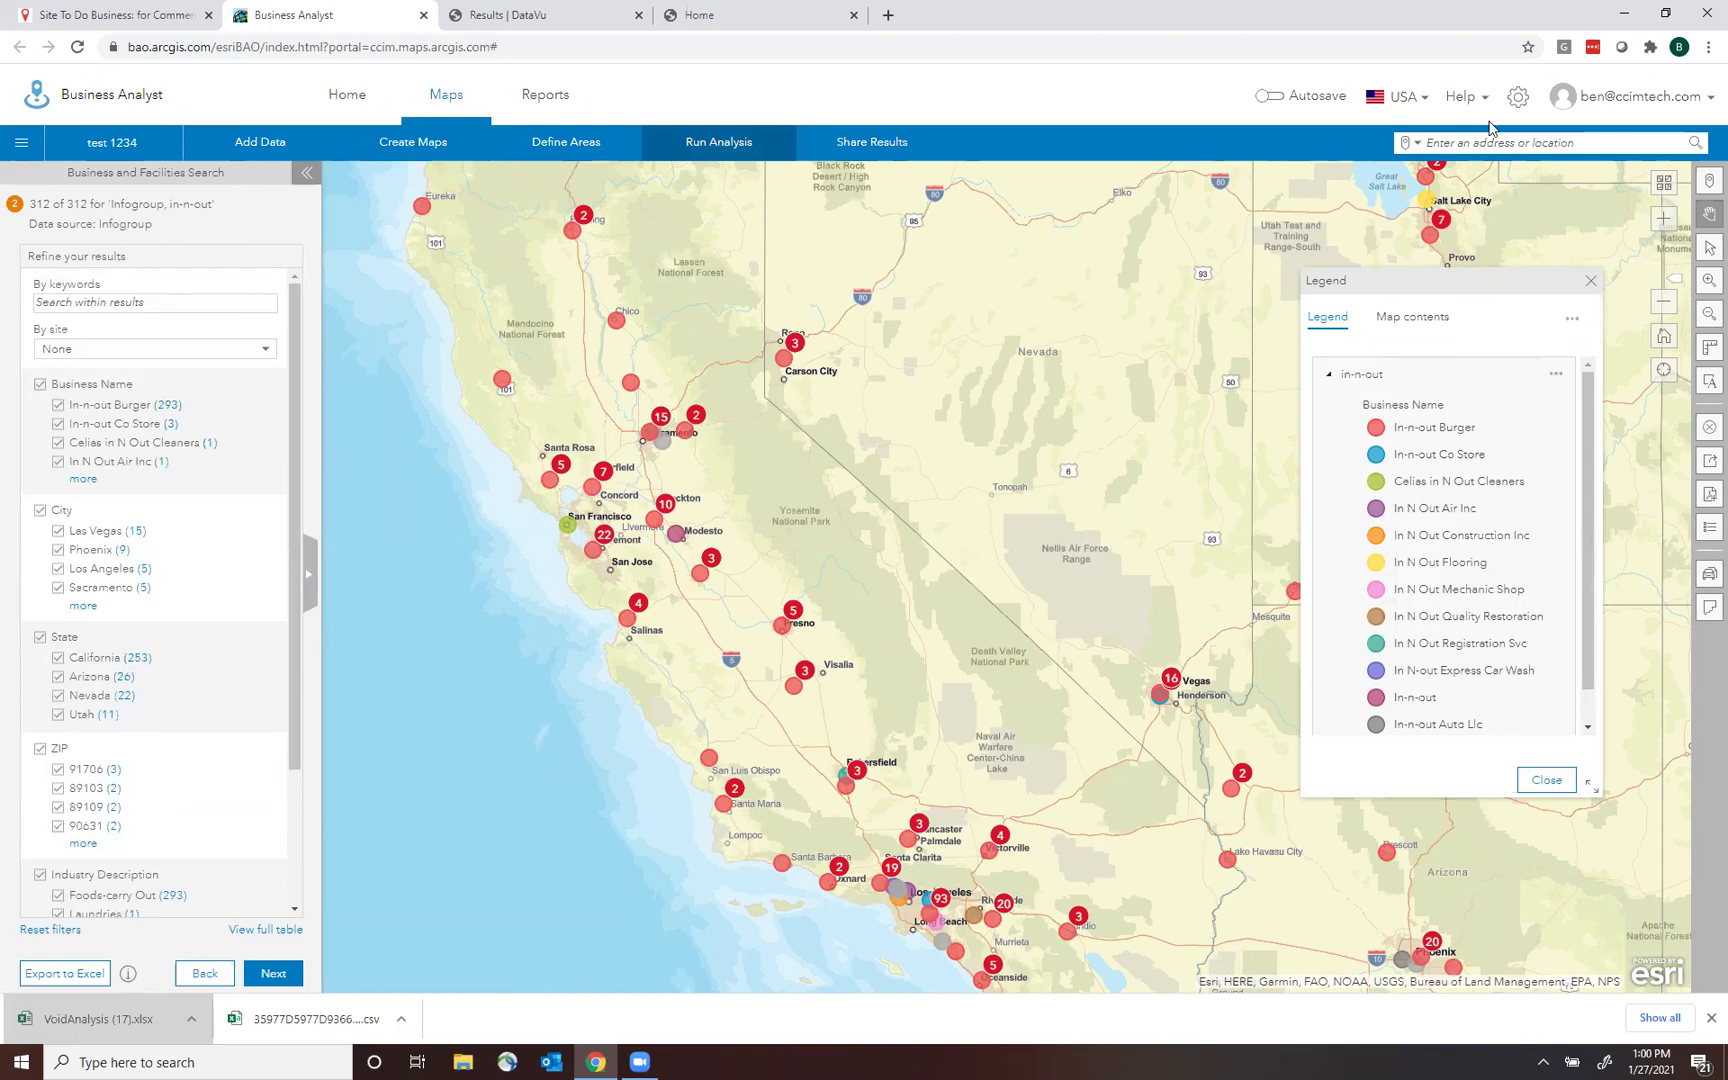
{"action": "left_click", "coordinate": [1518, 96]}
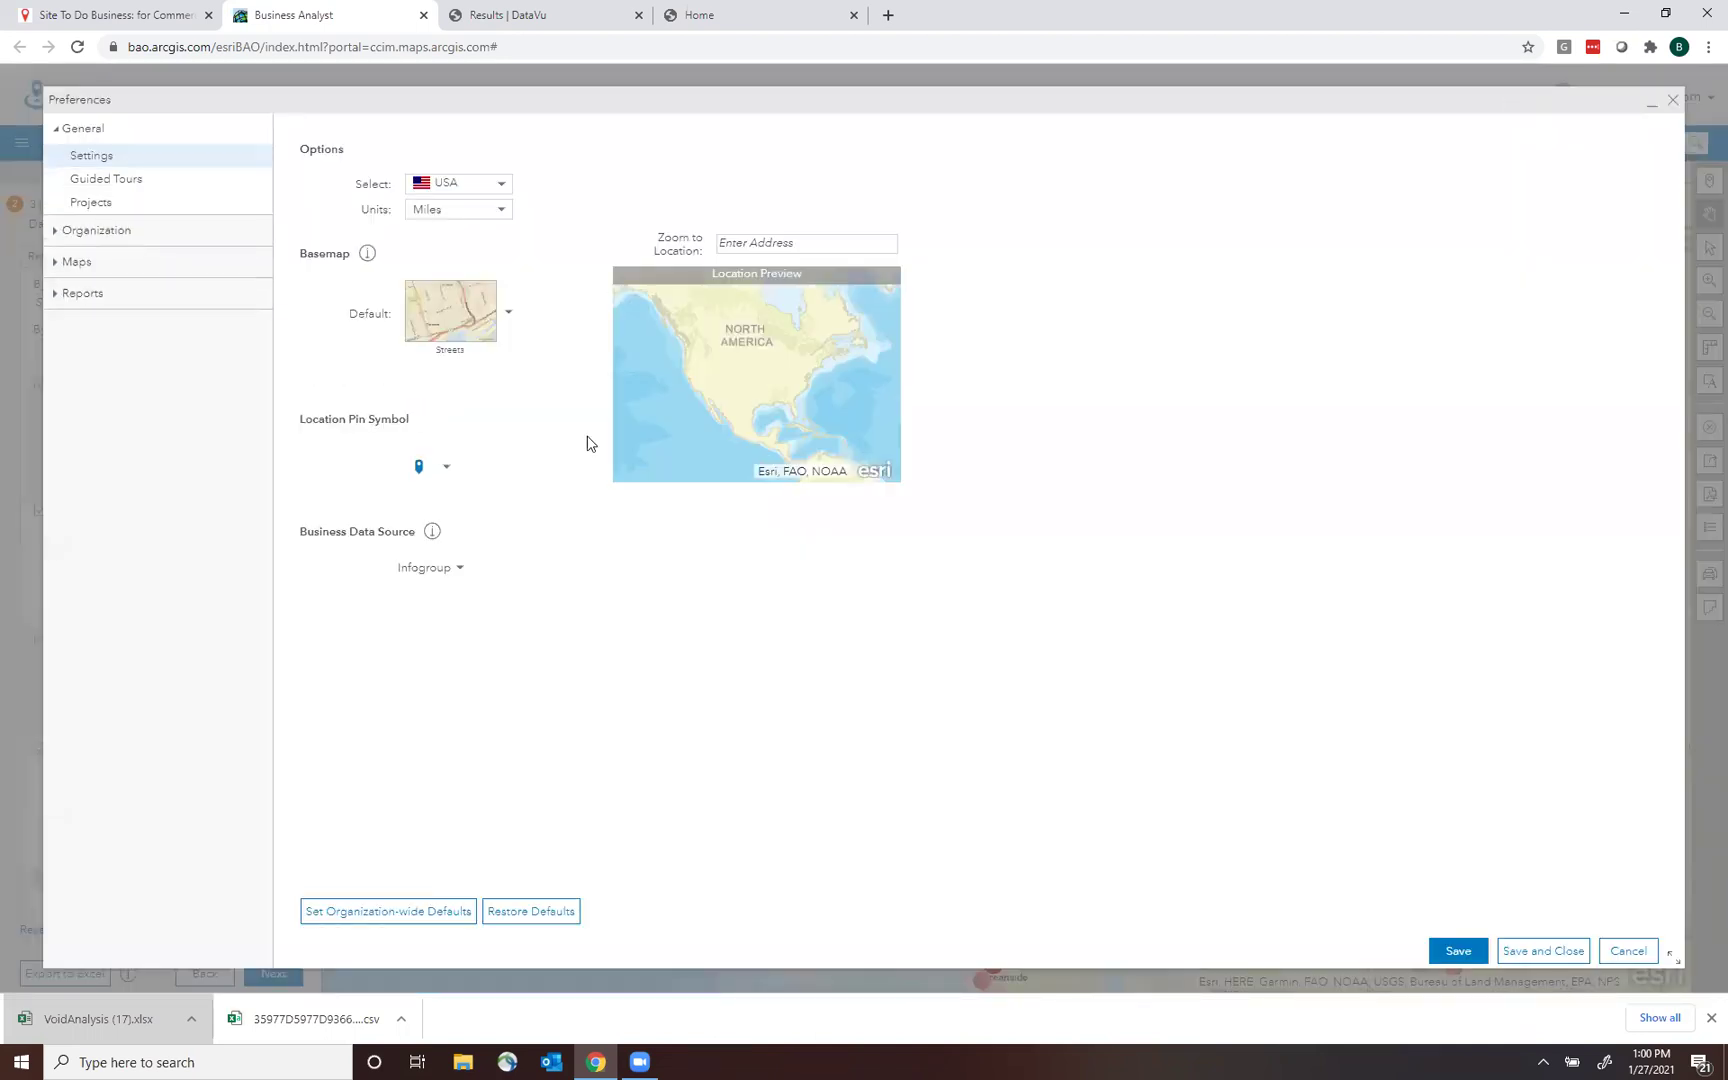
{"action": "left_click", "coordinate": [435, 575]}
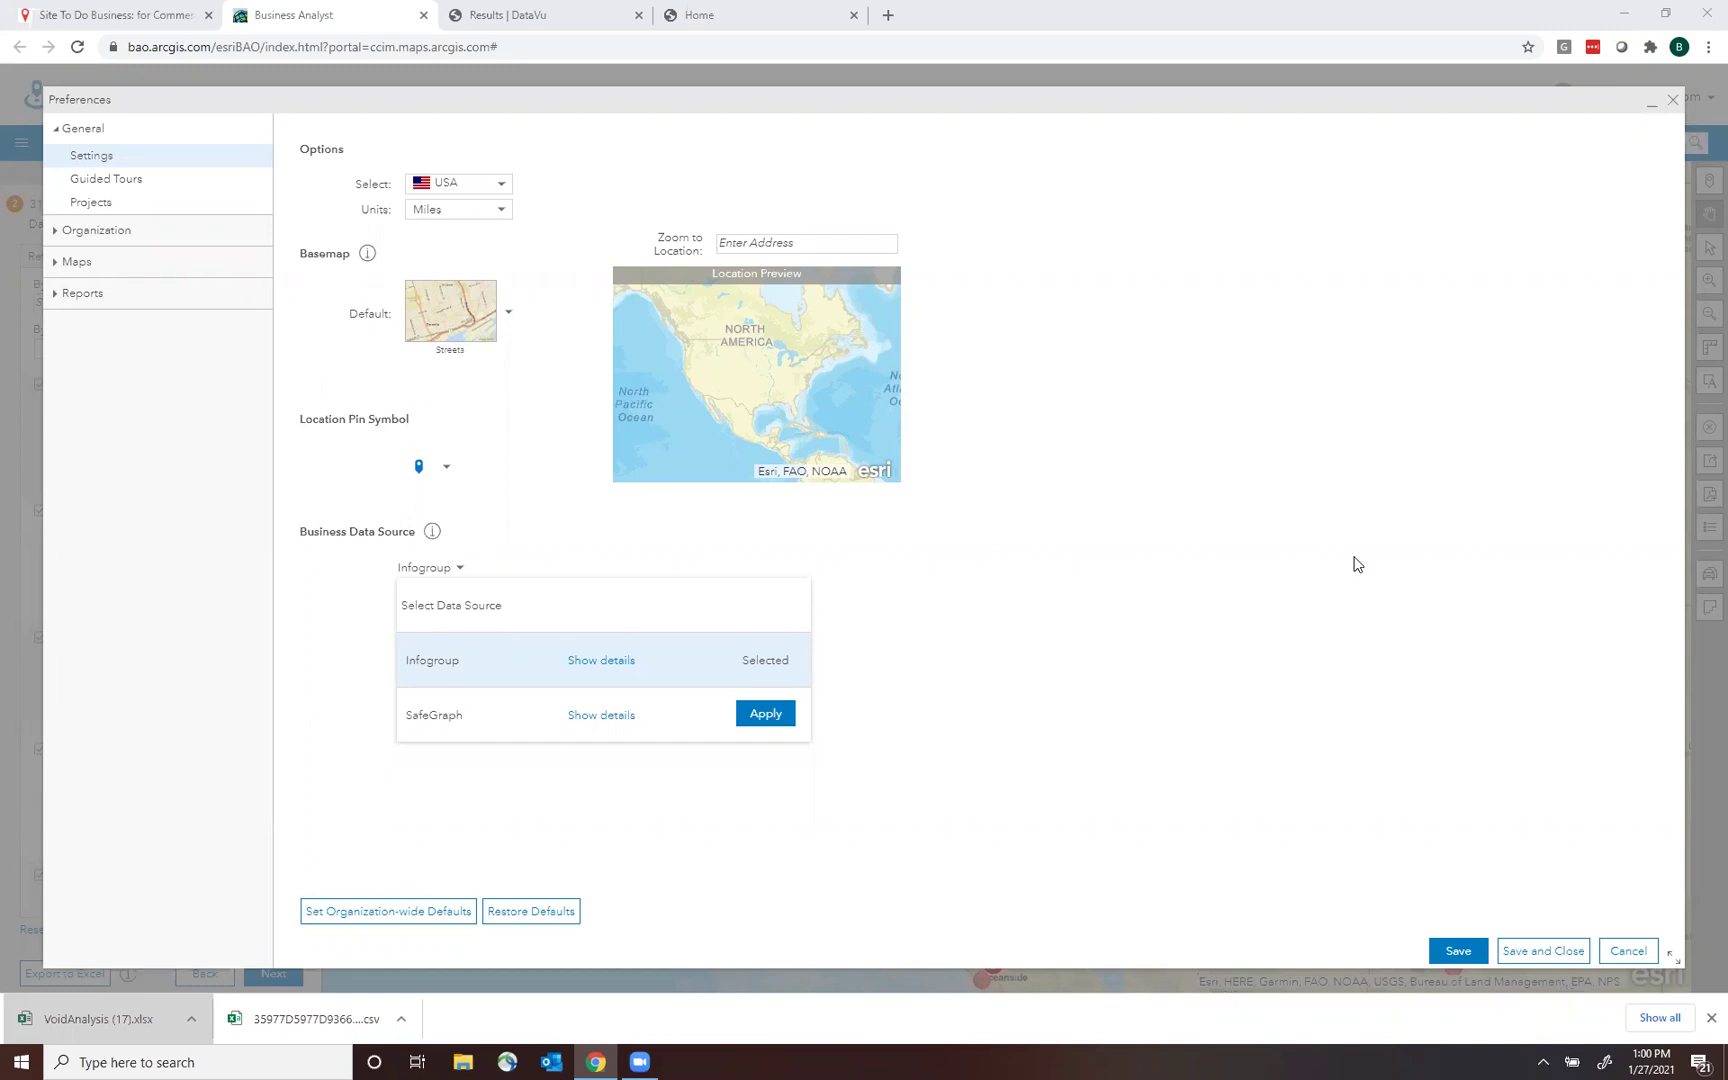
{"action": "left_click", "coordinate": [1672, 100]}
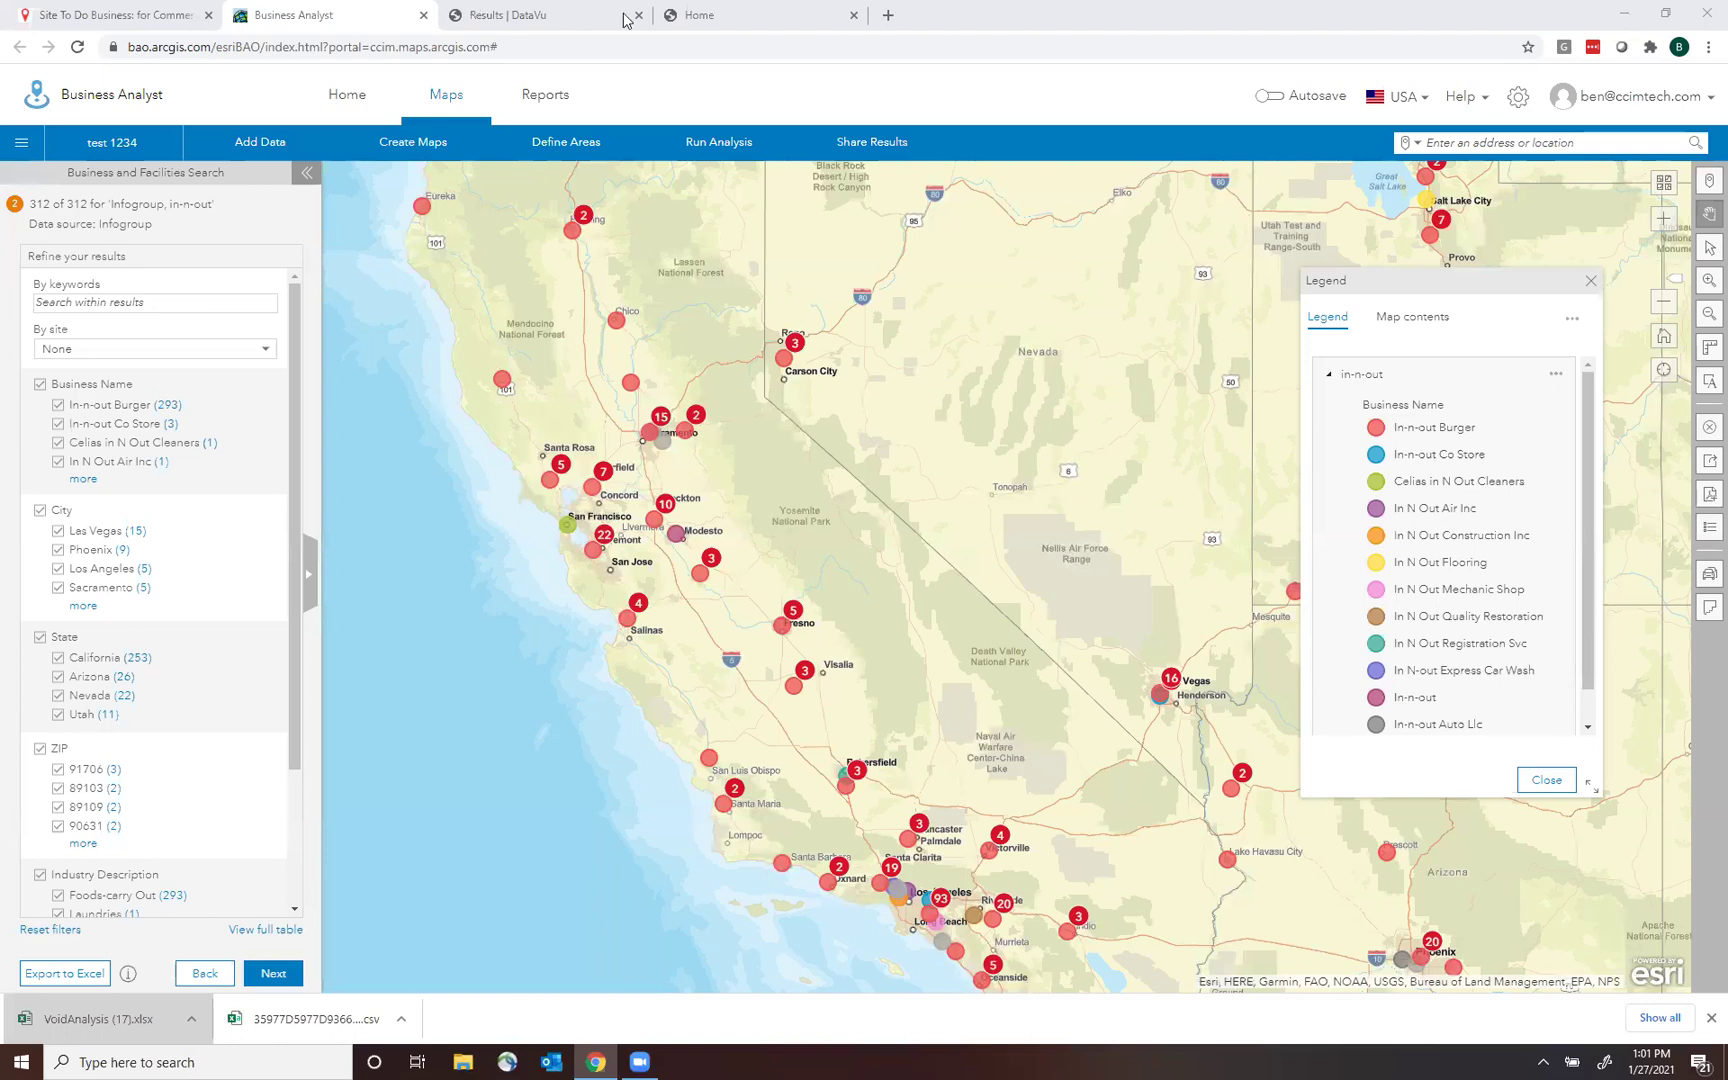
Open the Site To Do Business Contact Us page and highlight the sales and training contact details.
{"action": "left_click", "coordinate": [708, 14]}
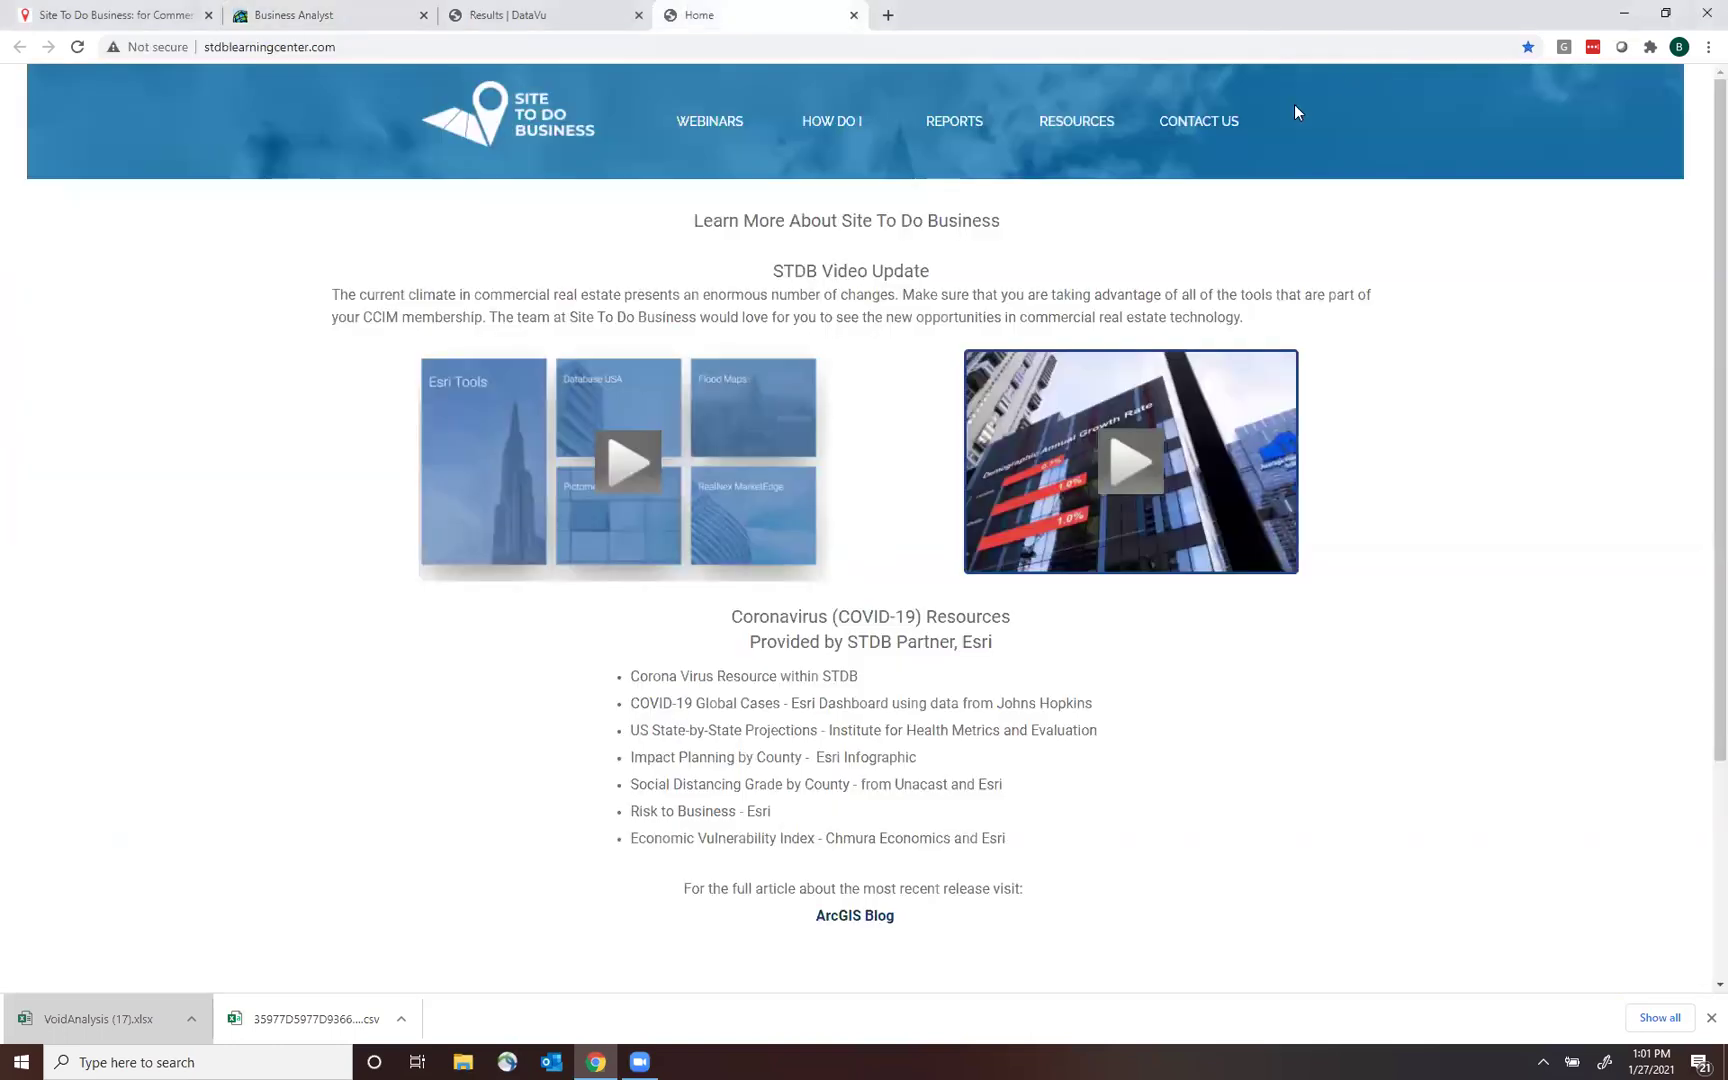
{"action": "left_click", "coordinate": [1197, 131]}
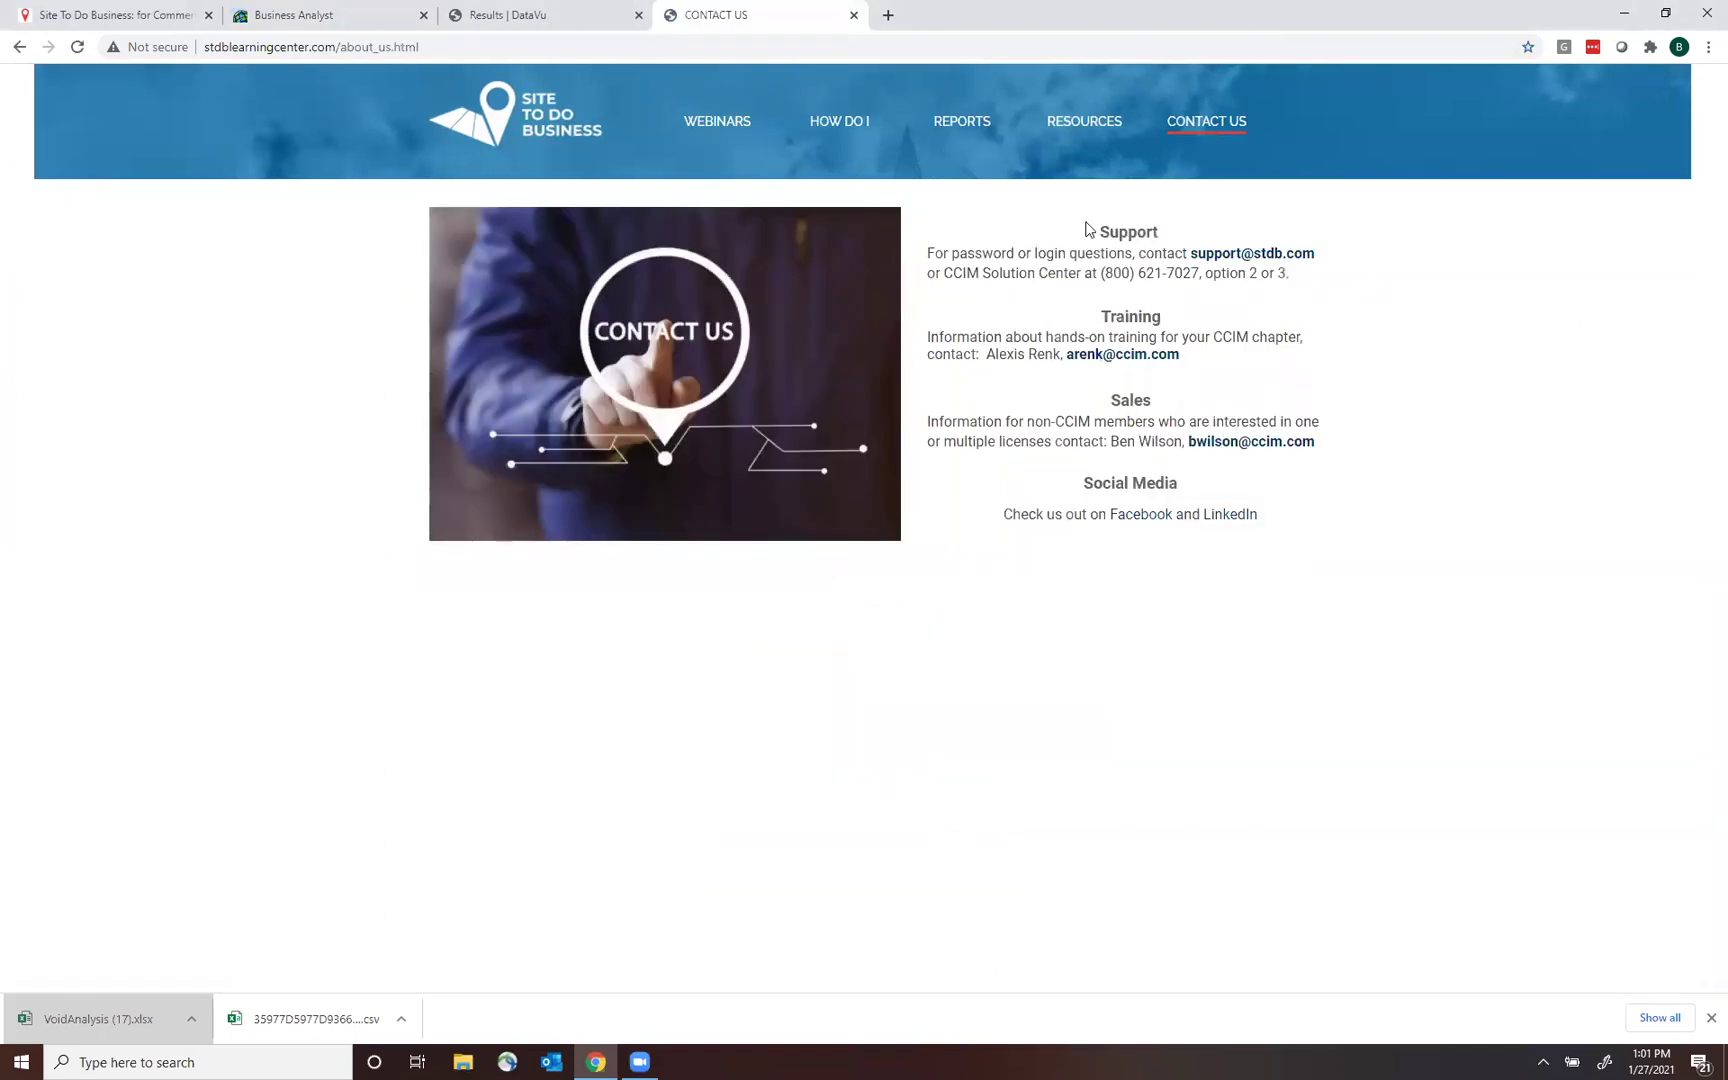
{"action": "left_click_drag", "start_coordinate": [1269, 478], "coordinate": [1180, 441]}
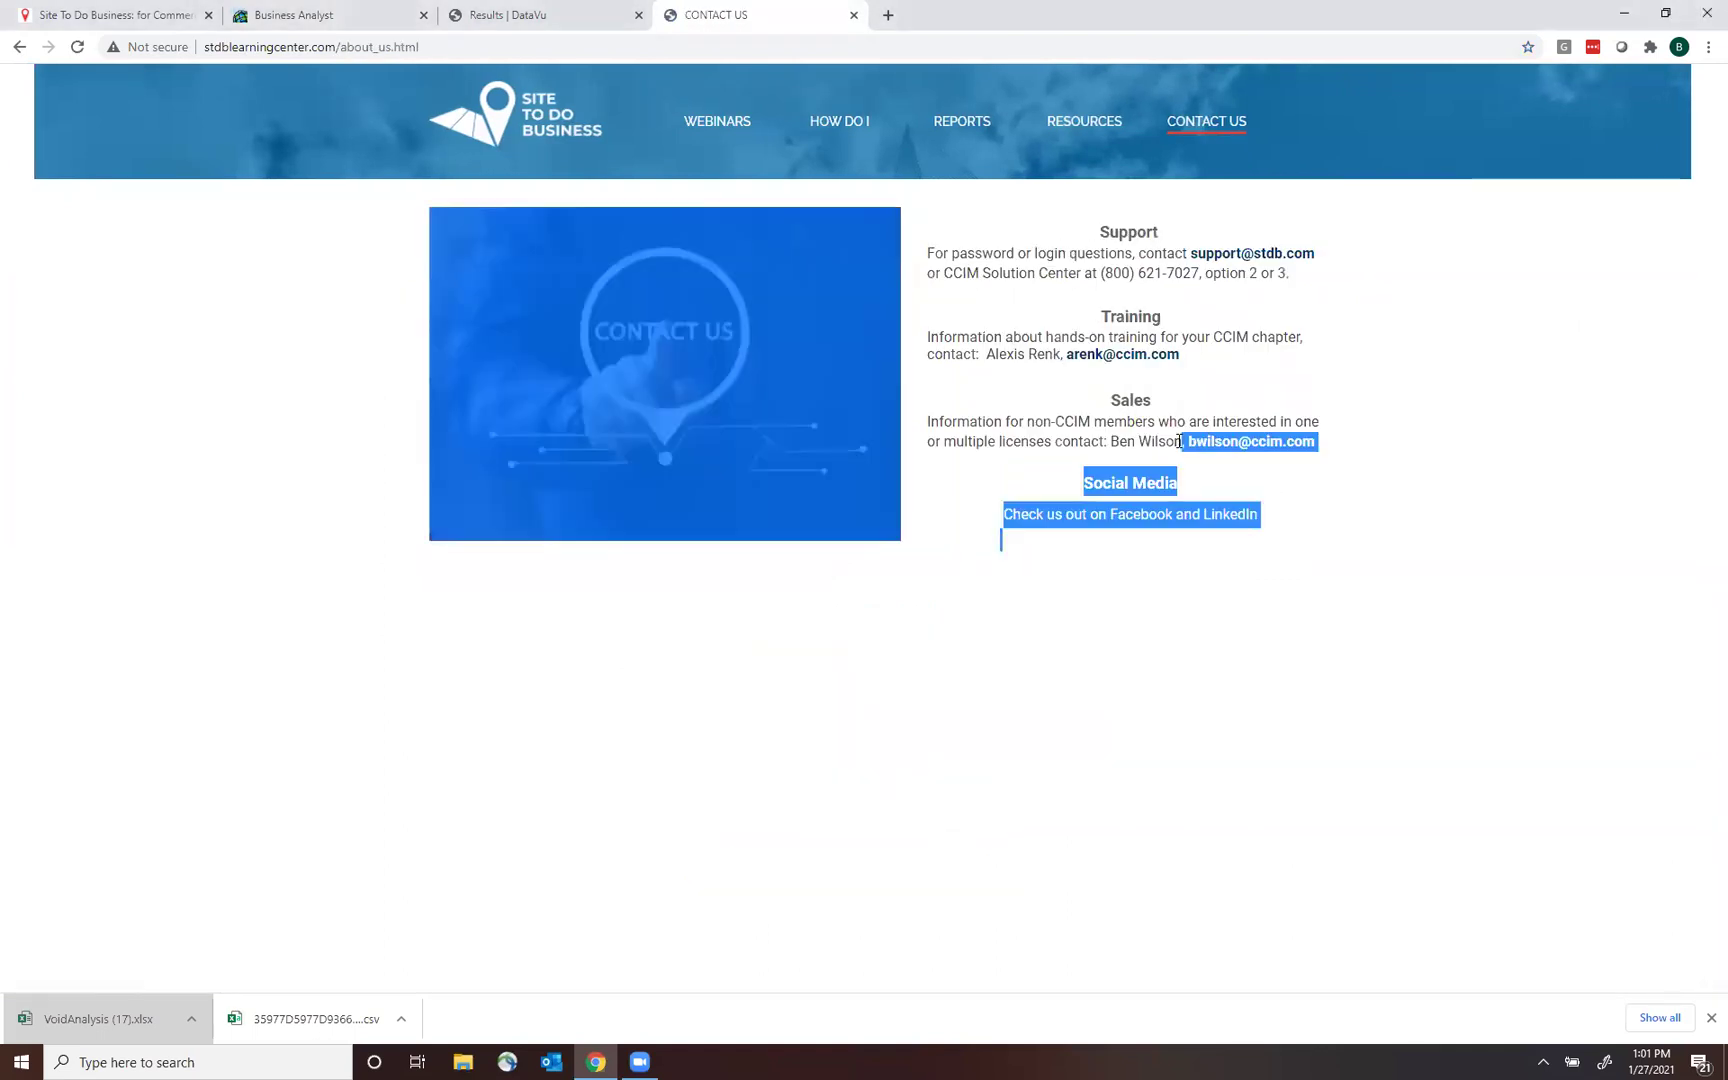
{"action": "left_click", "coordinate": [1230, 378]}
{"action": "left_click_drag", "start_coordinate": [1180, 355], "coordinate": [1064, 356]}
{"action": "left_click", "coordinate": [1219, 368]}
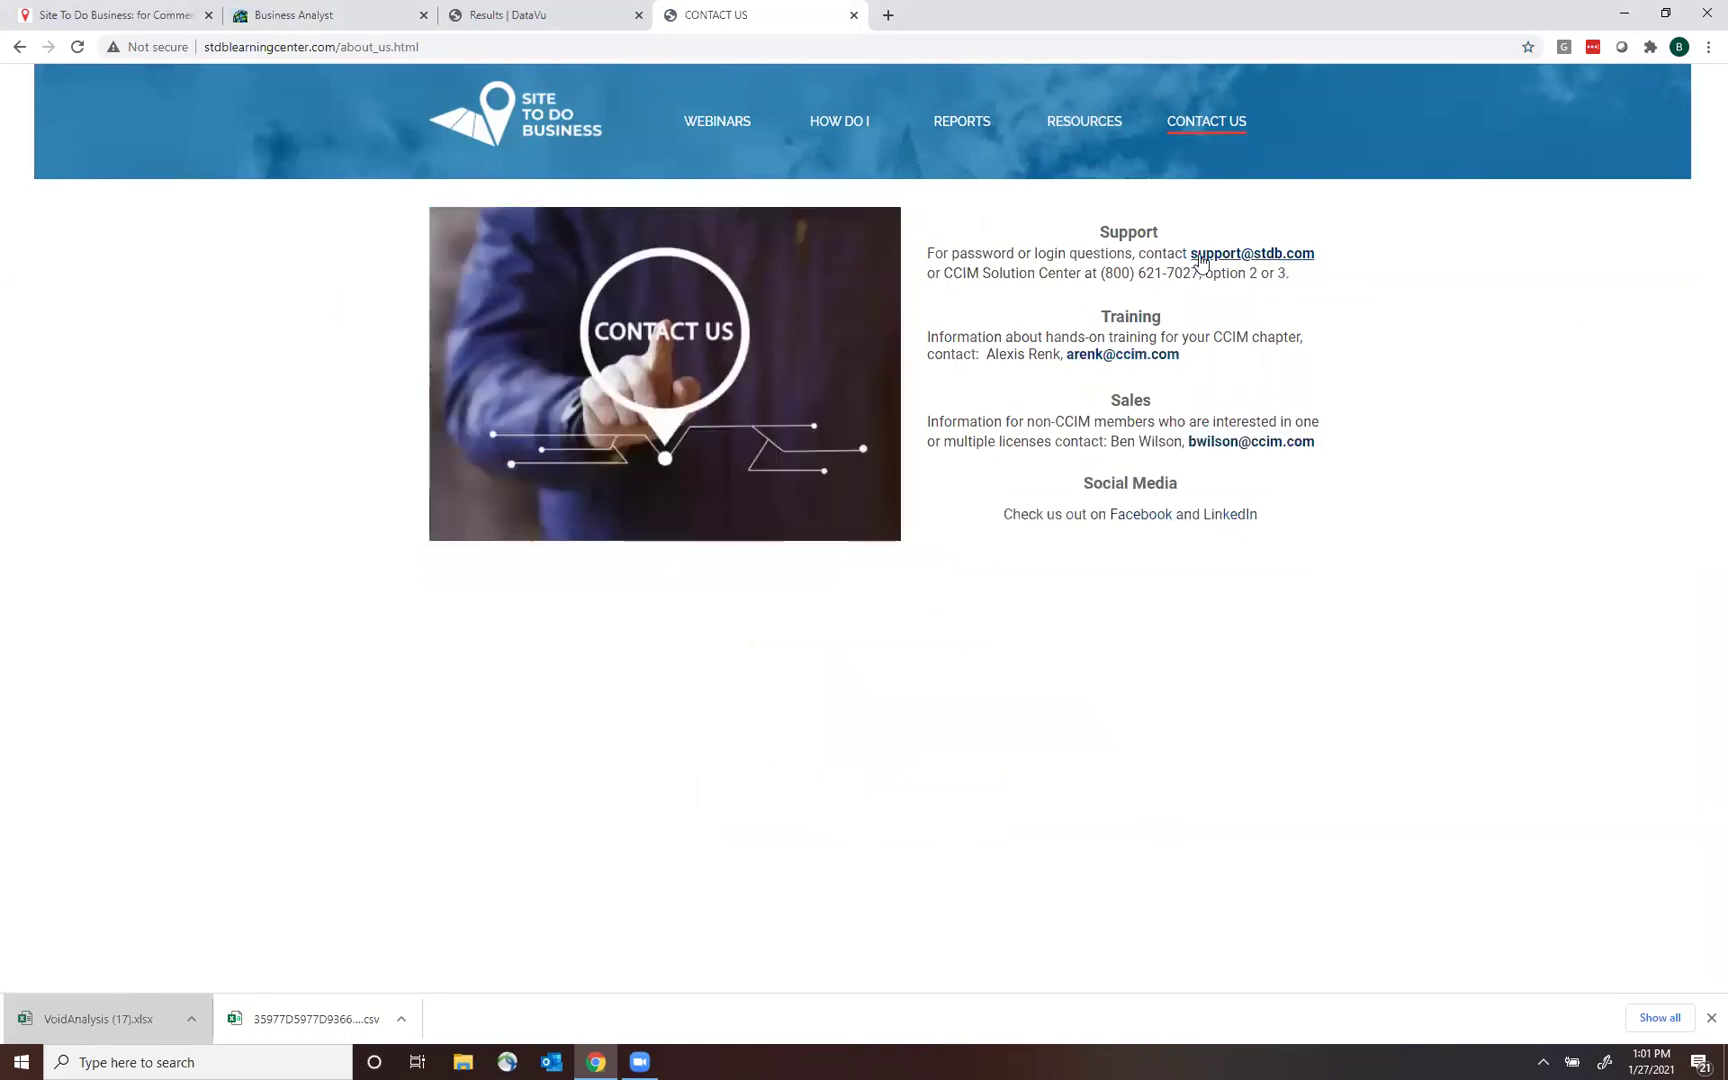